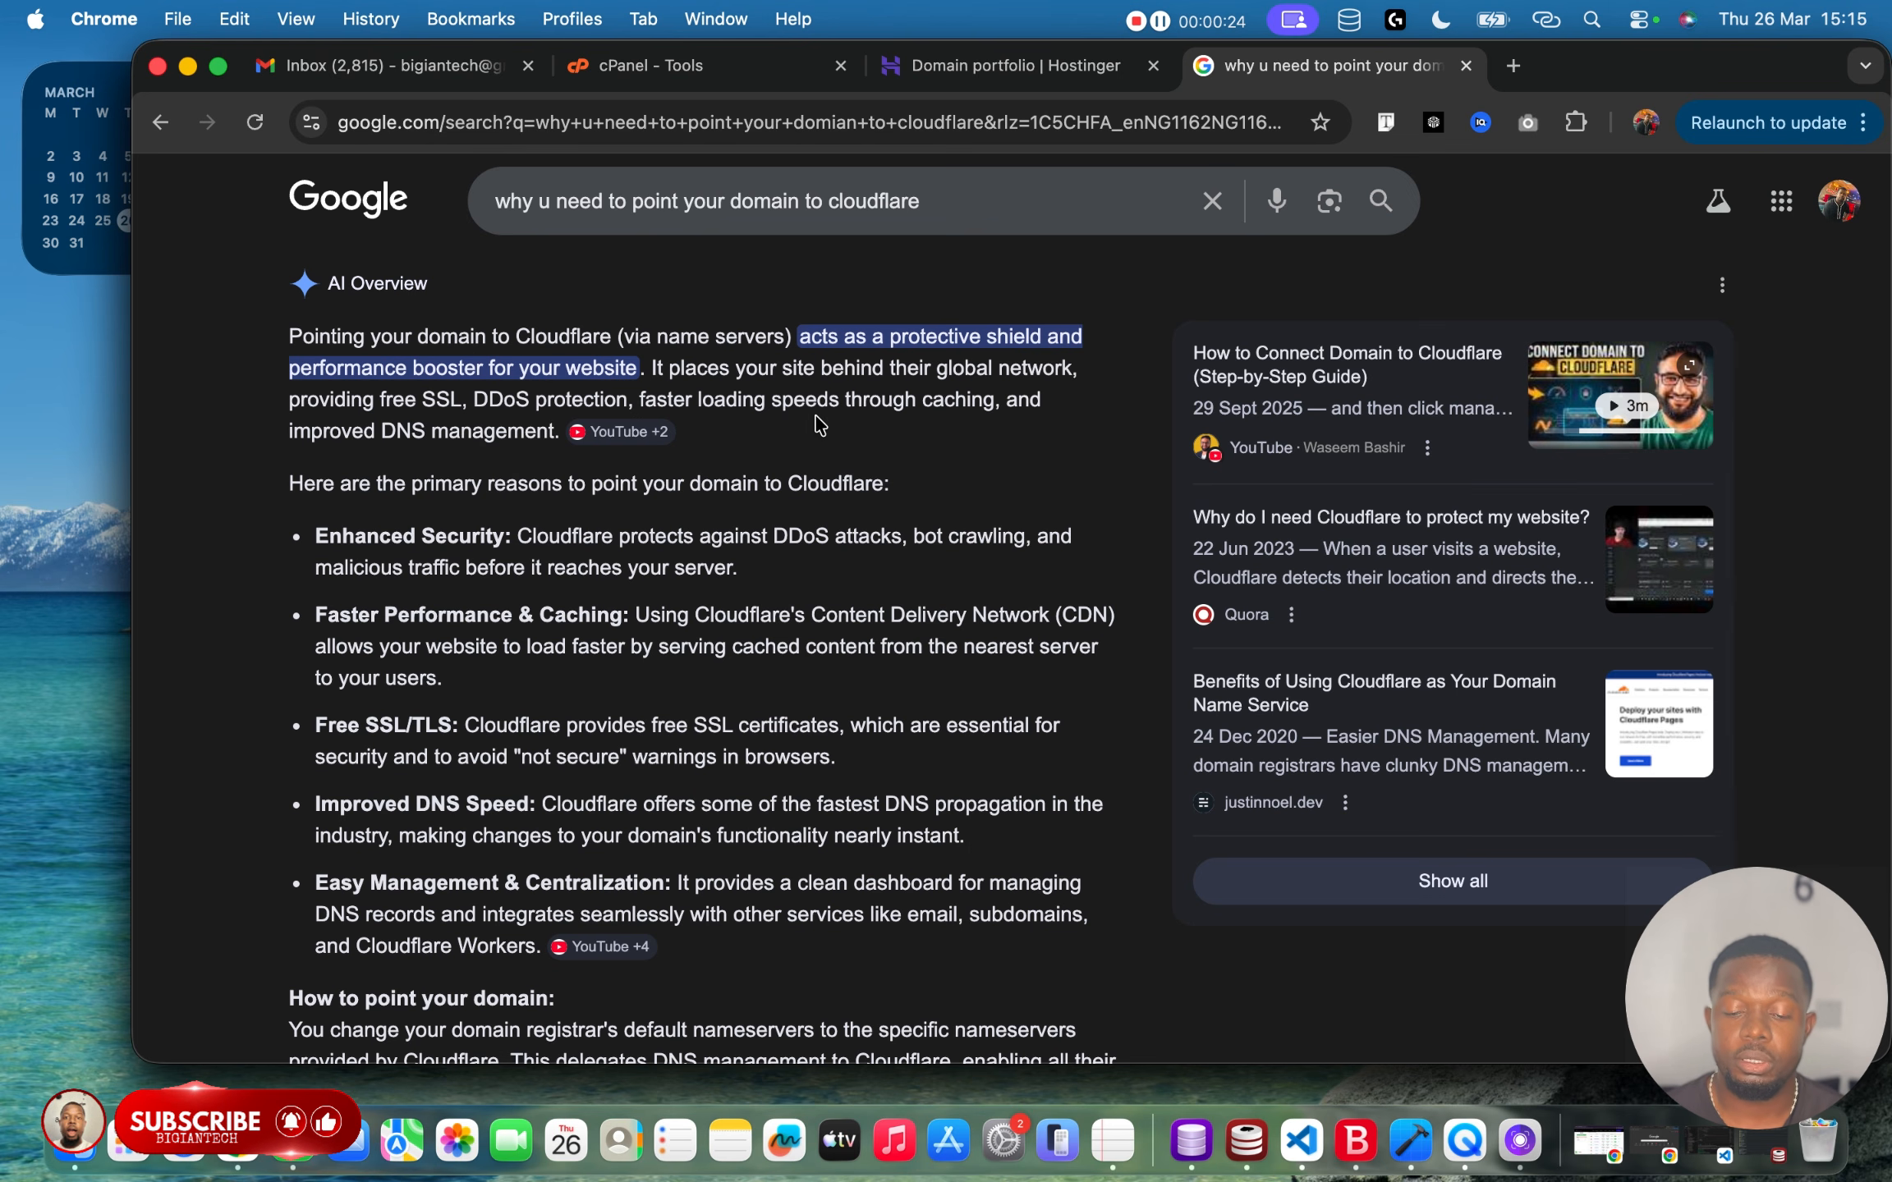
# Read the AI Overview and the search results on why to point a domain to Cloudflare, including the Onboard a domain docs page.
pyautogui.scroll(-2, 819, 426)
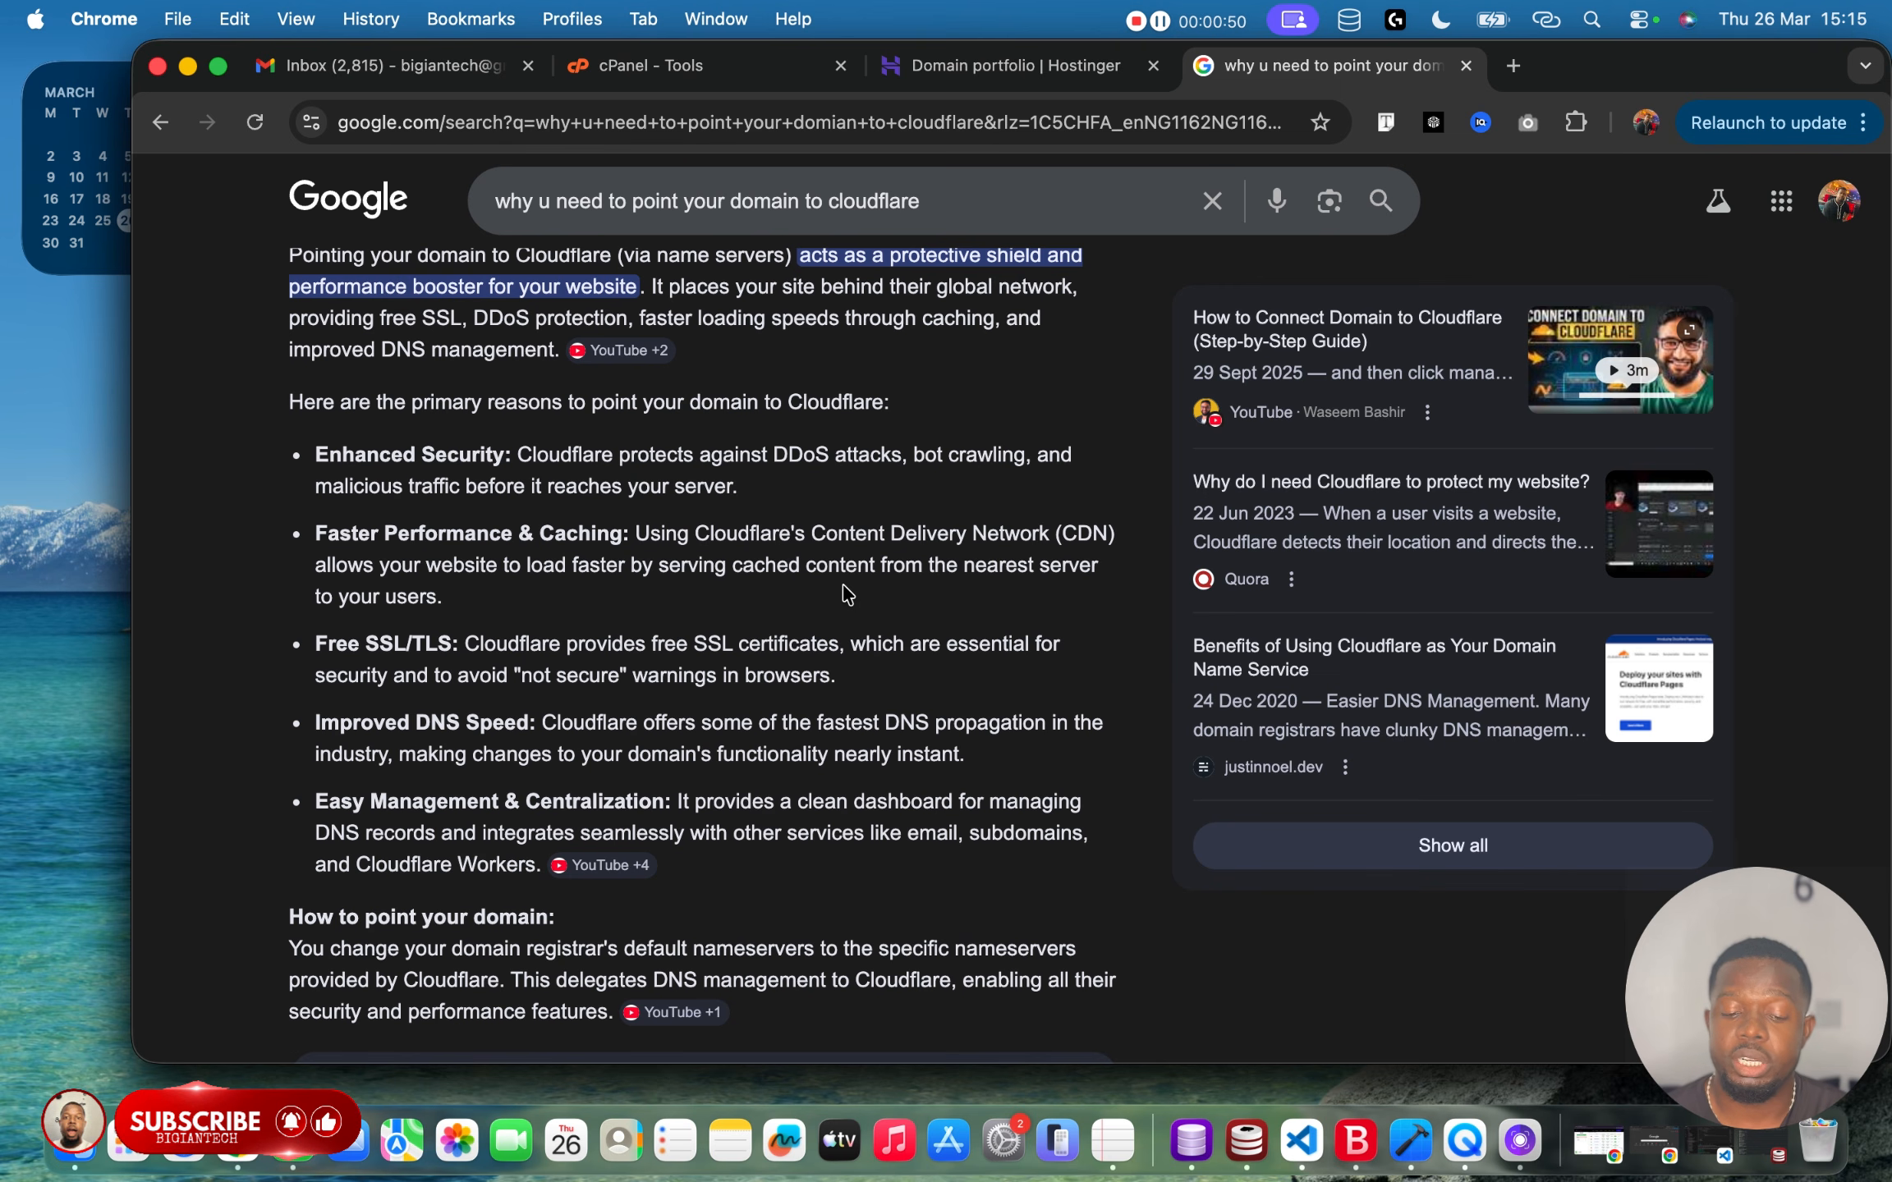
pyautogui.scroll(1, 848, 594)
pyautogui.scroll(-5, 848, 594)
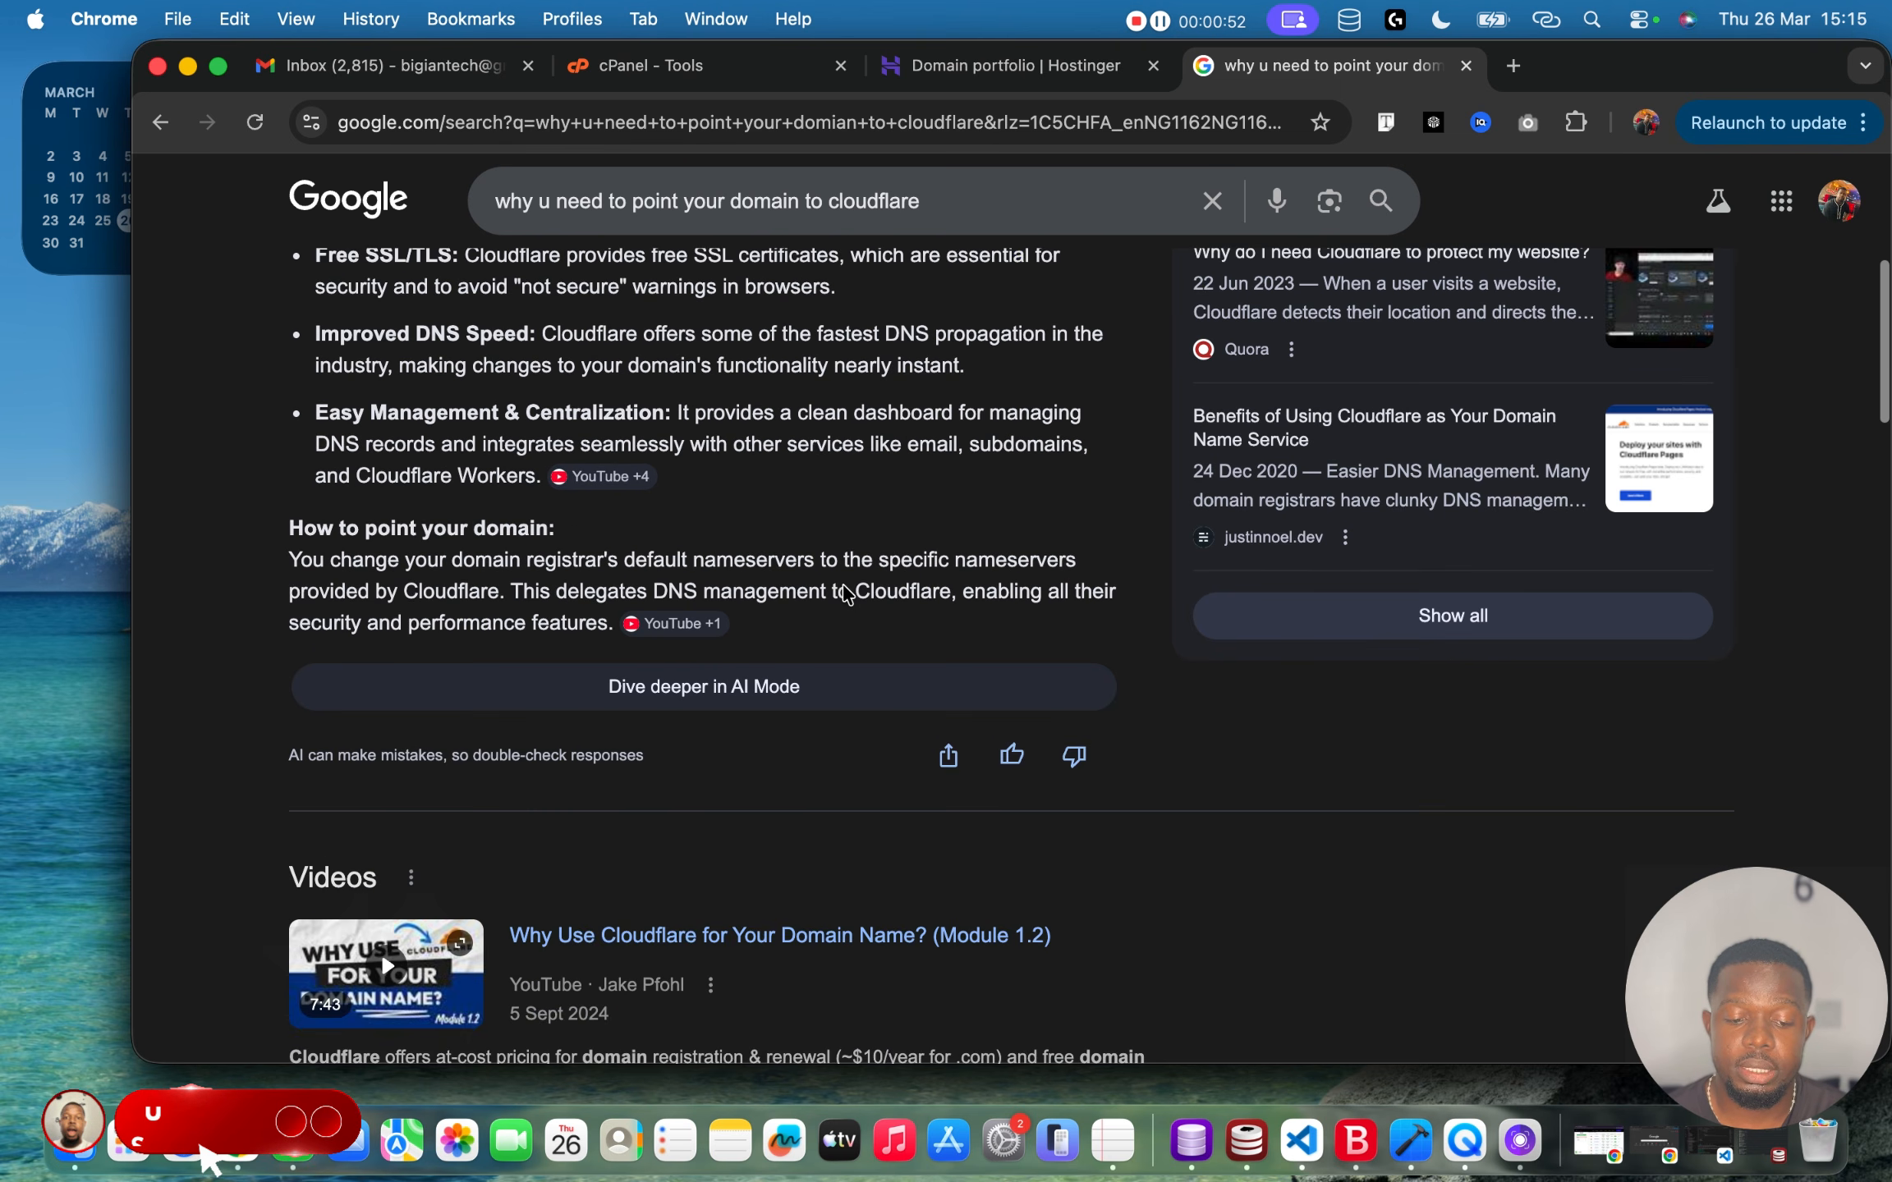
pyautogui.scroll(5, 848, 594)
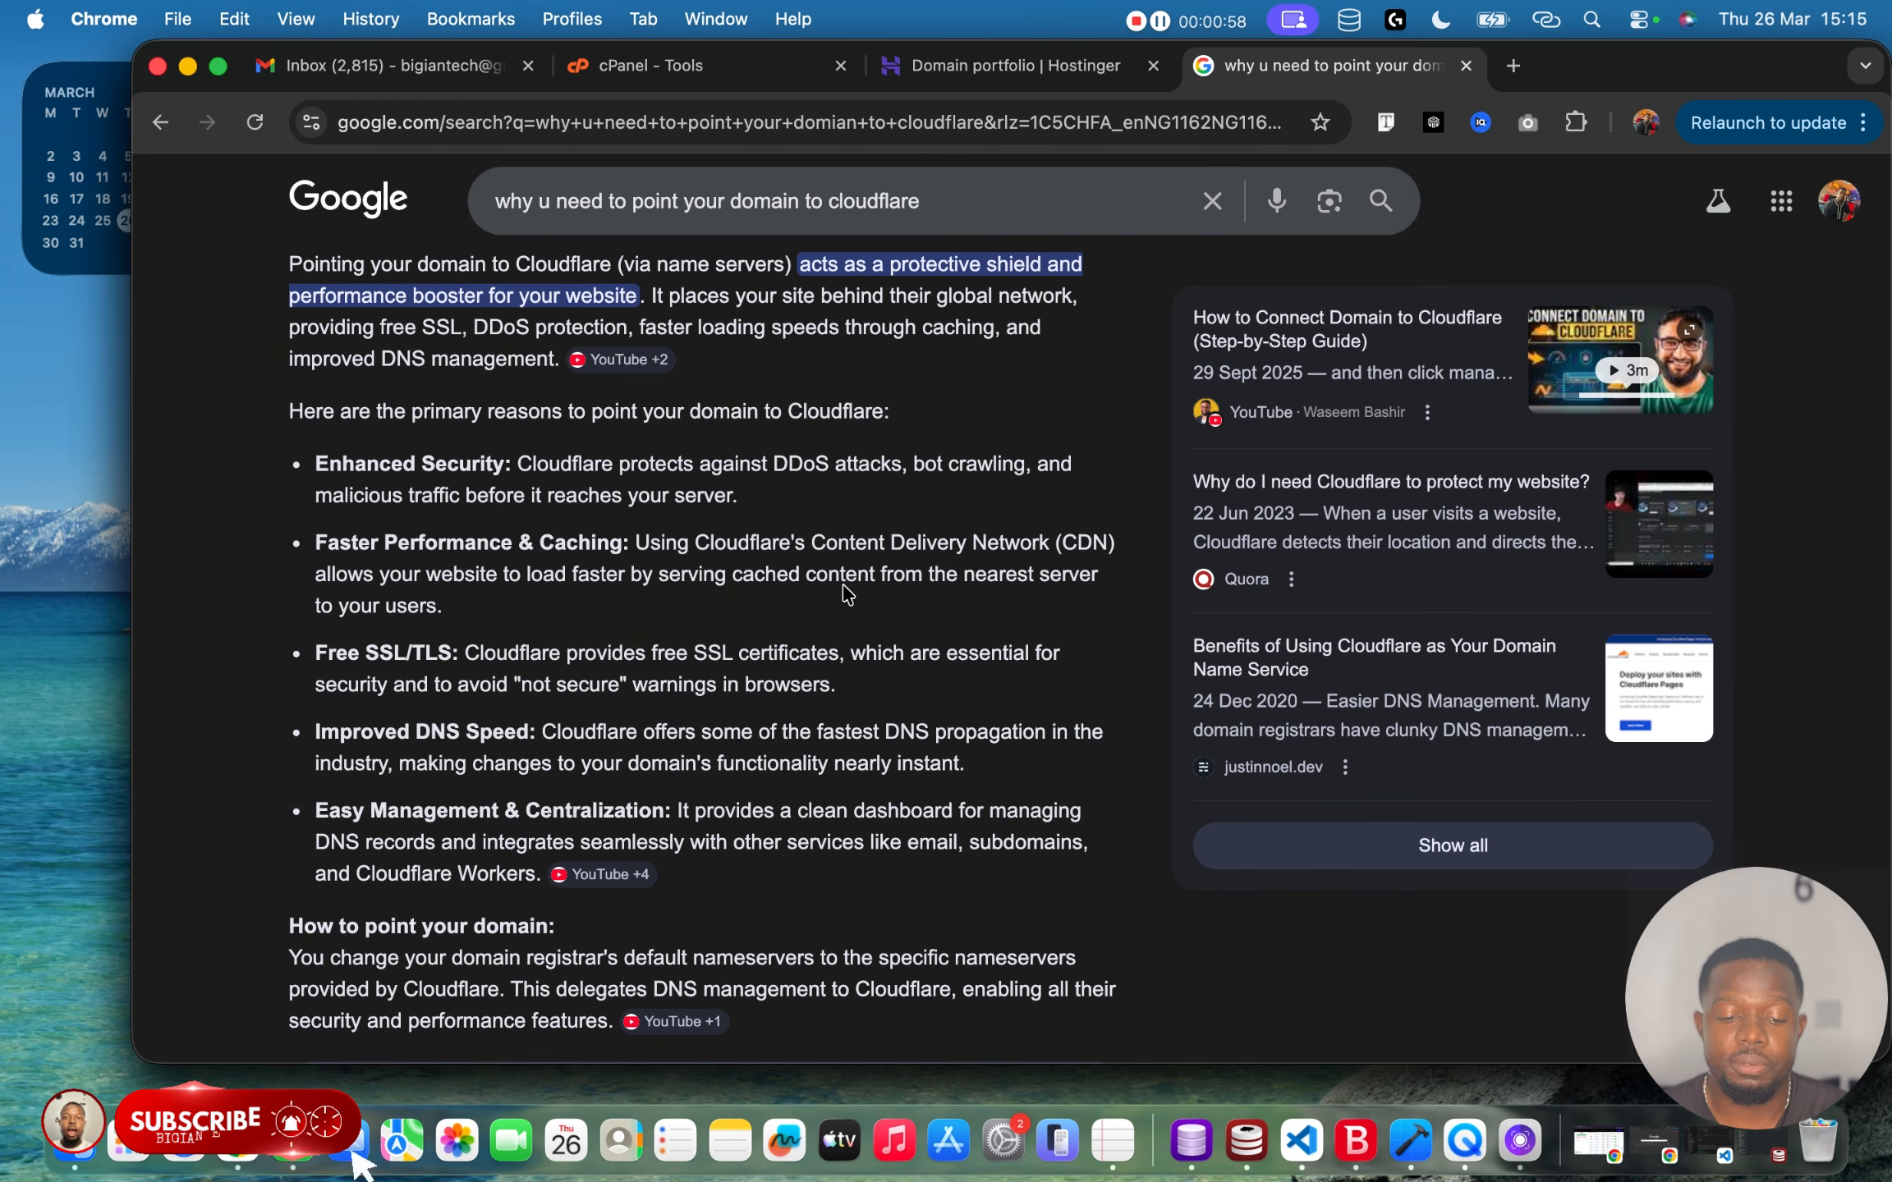
pyautogui.scroll(-15, 848, 595)
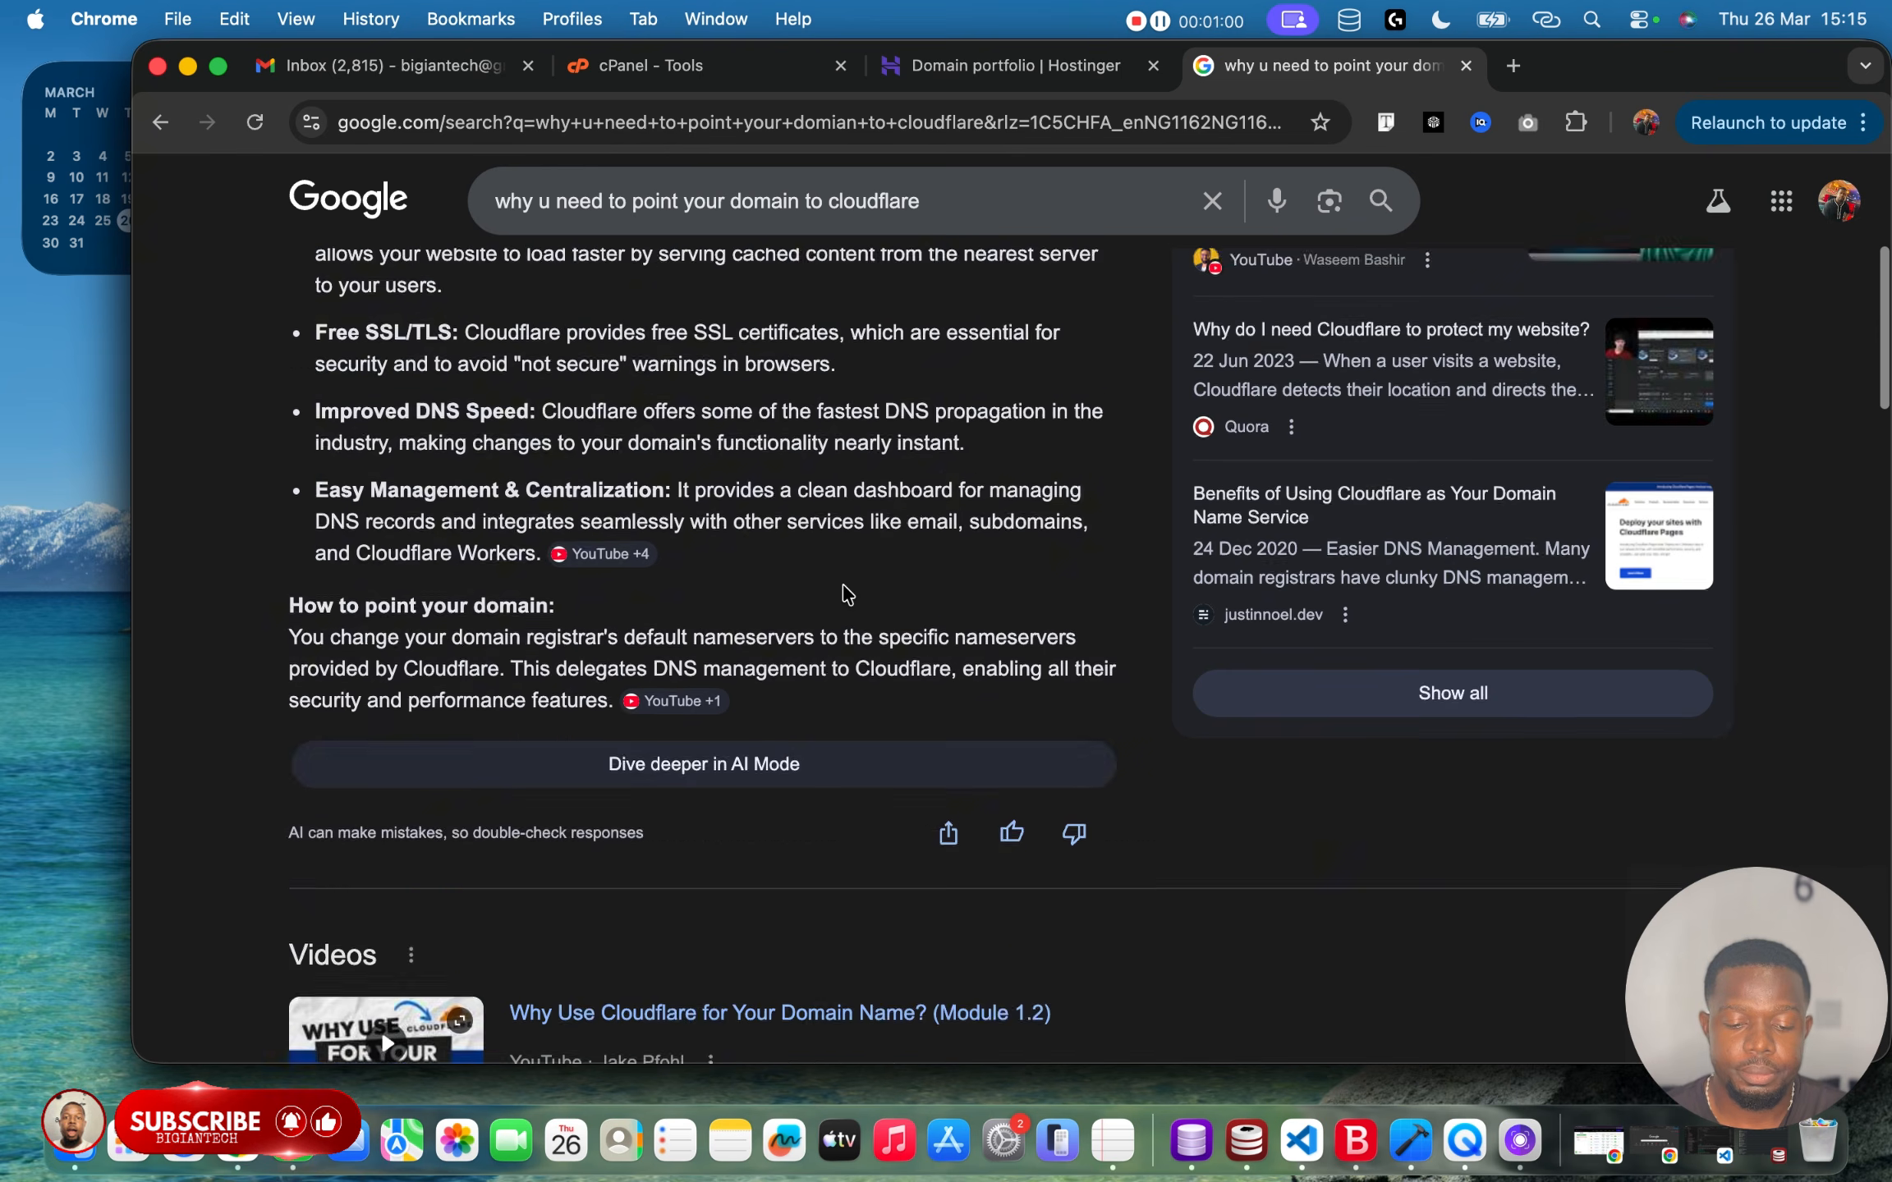
pyautogui.scroll(-1, 906, 746)
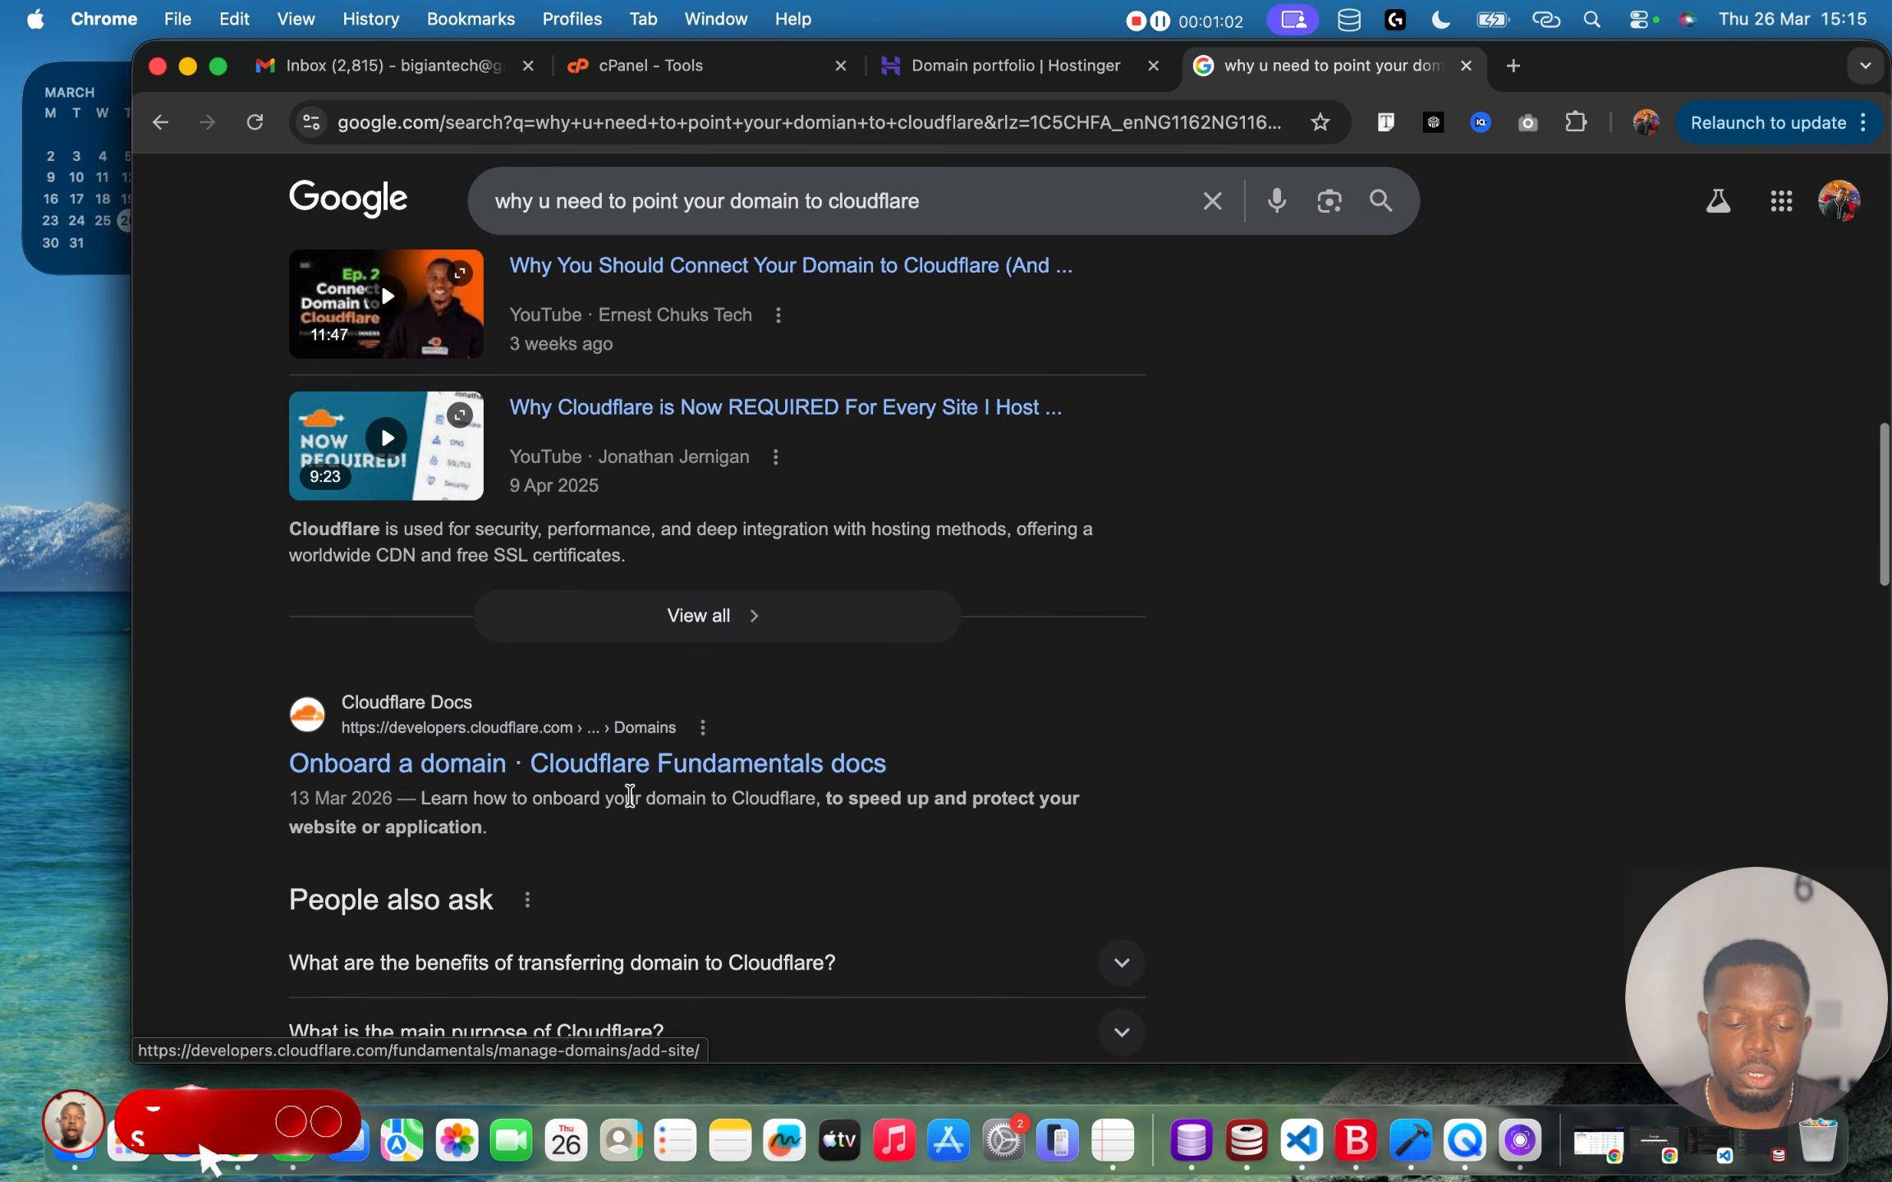
pyautogui.click(403, 774)
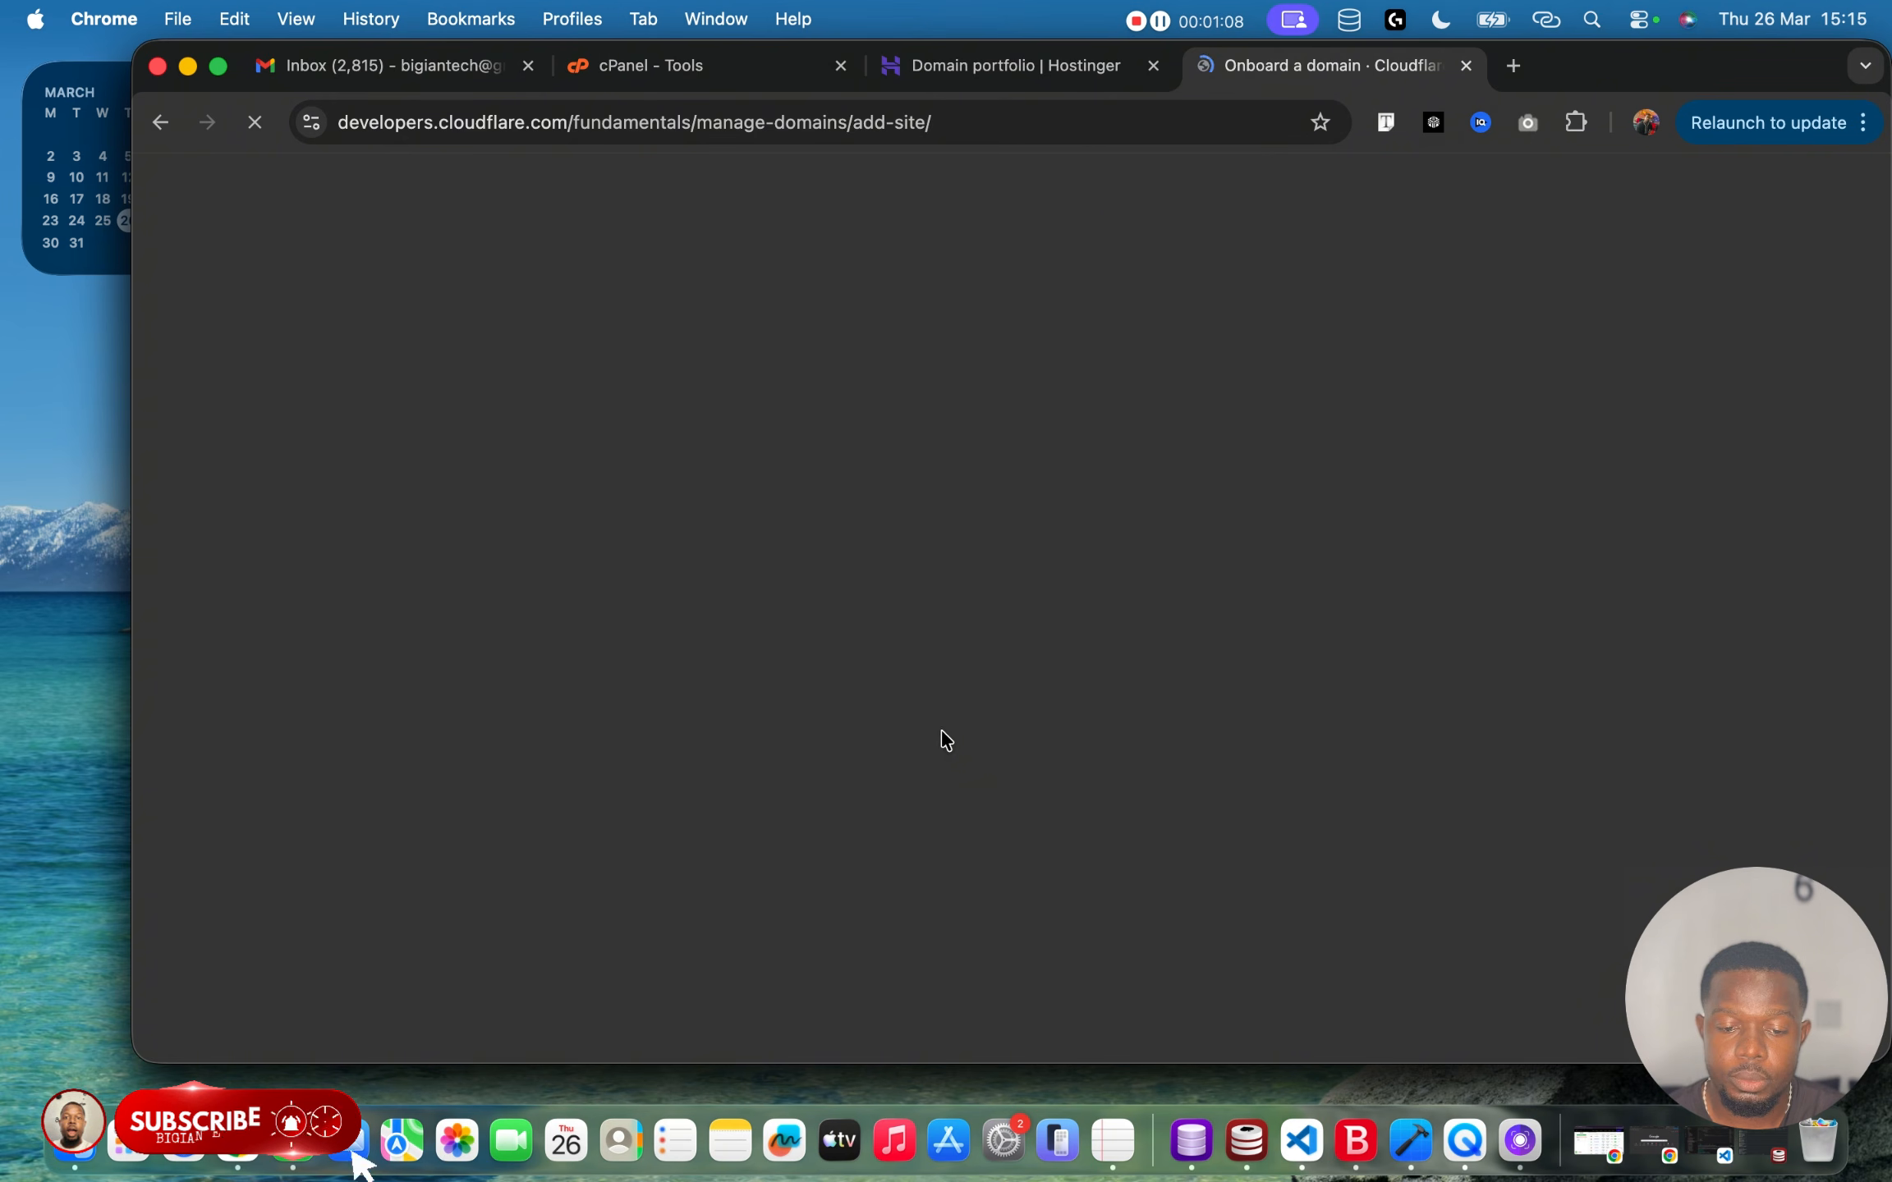
pyautogui.click(160, 123)
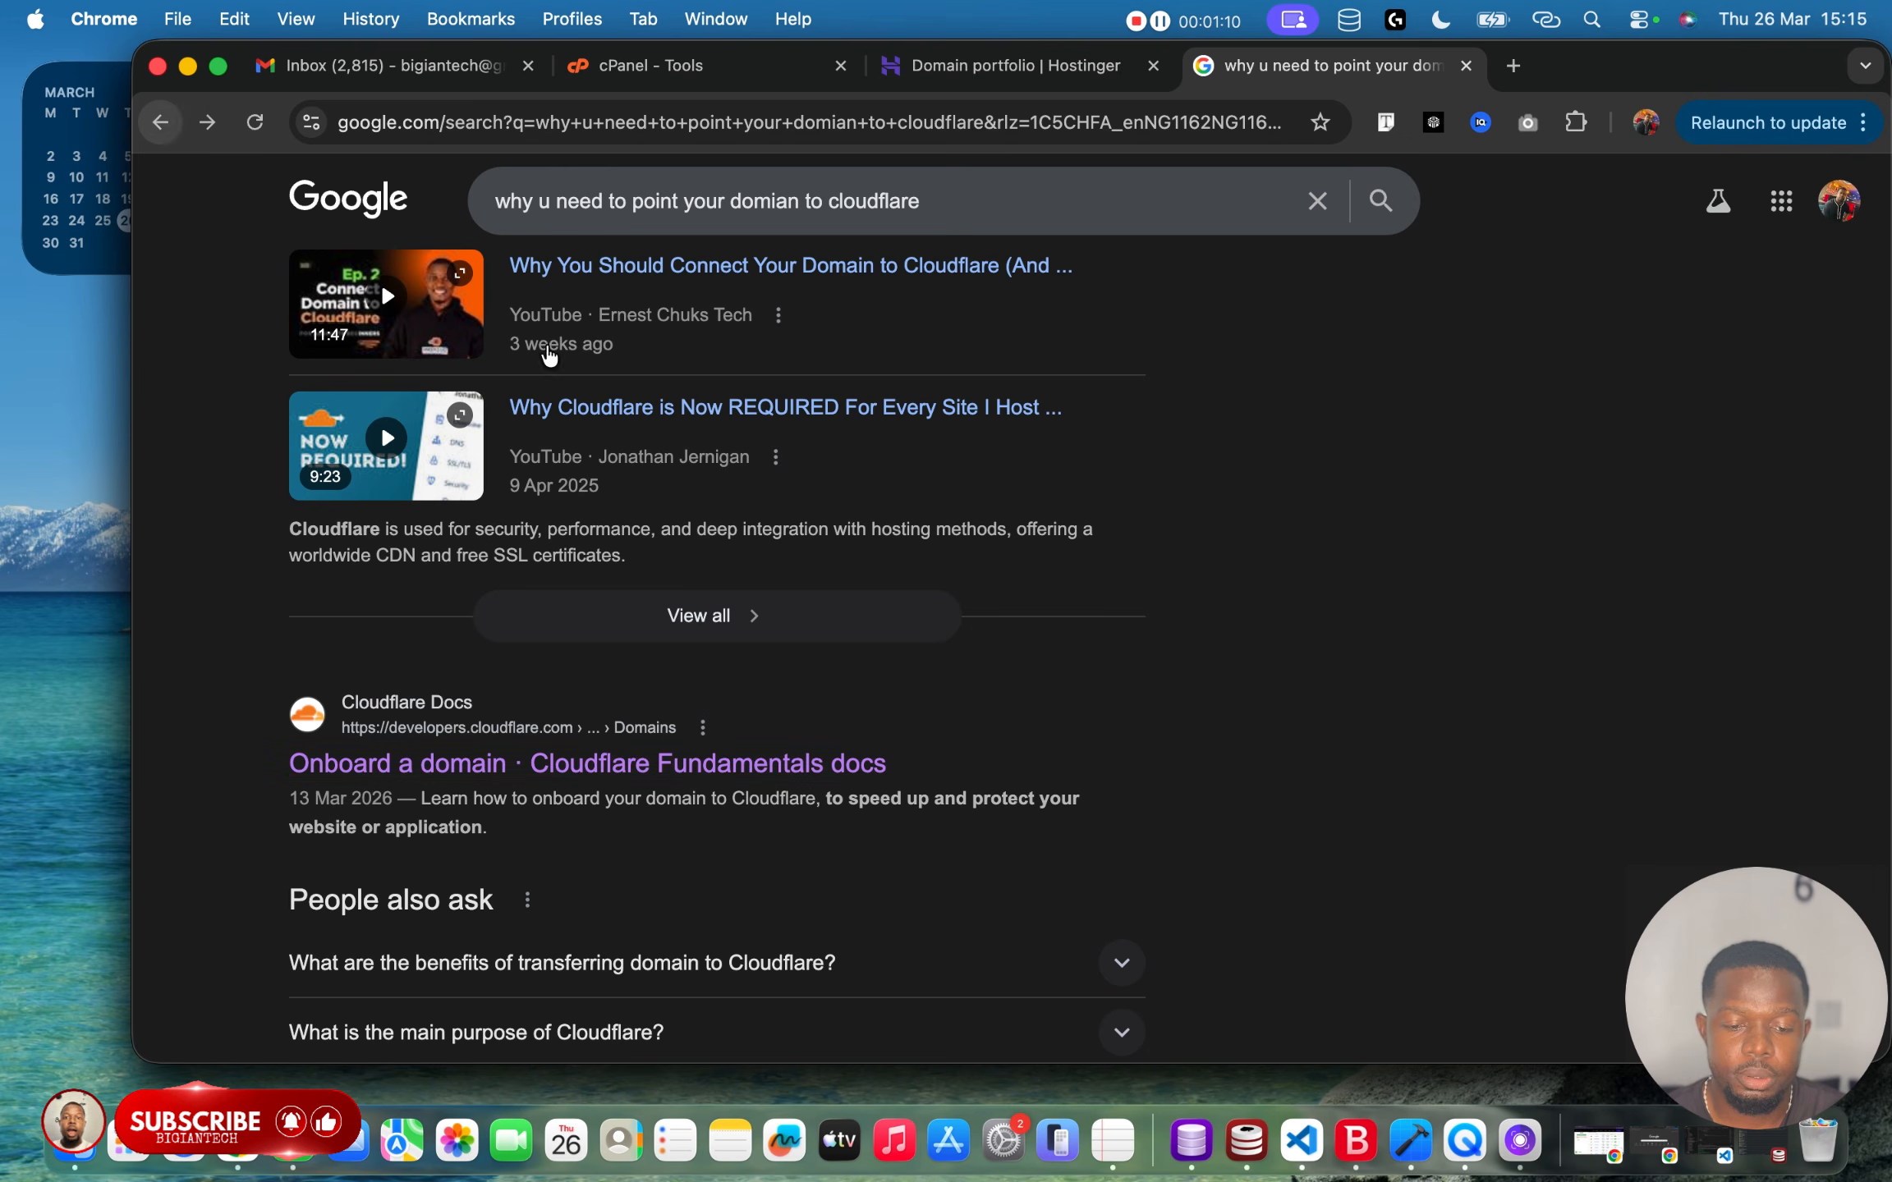
pyautogui.scroll(-10, 982, 728)
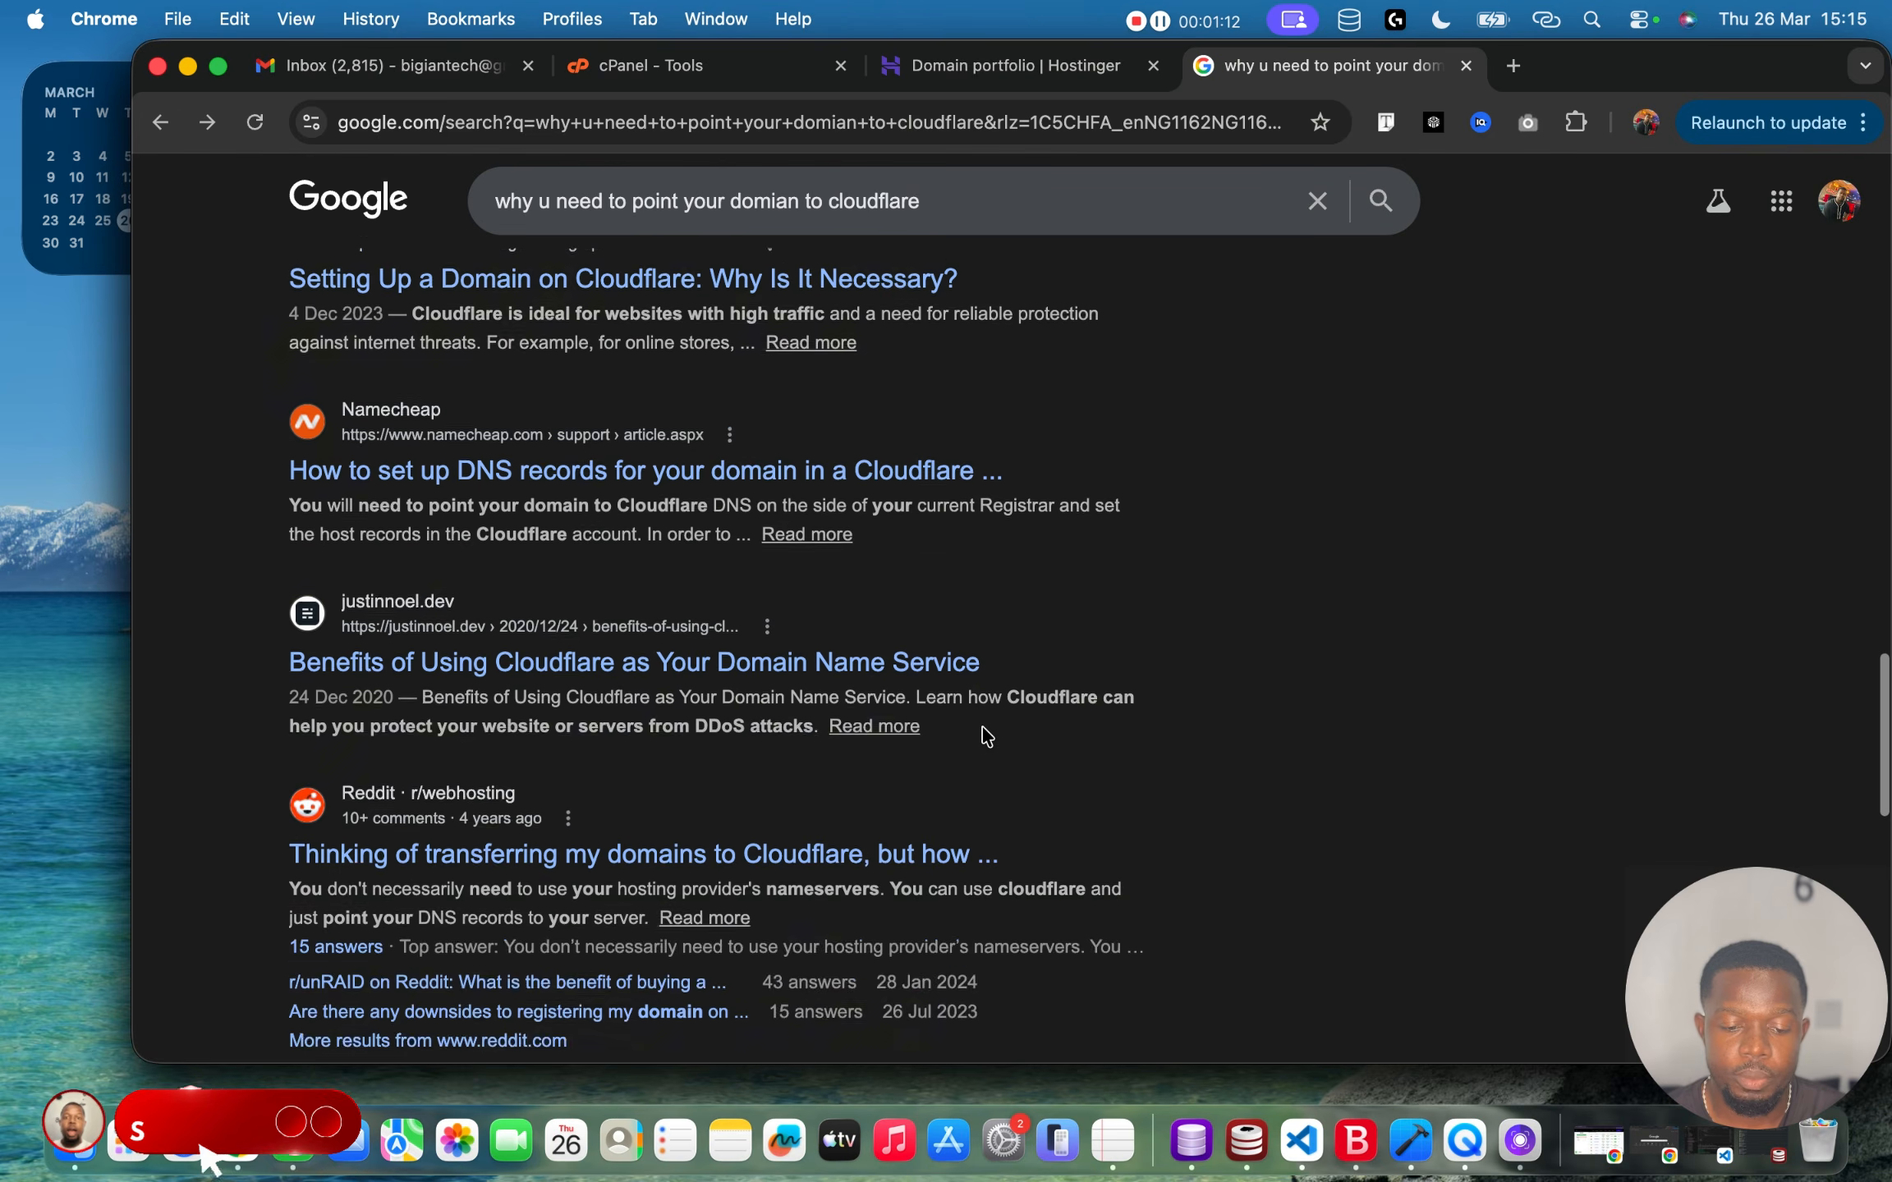
pyautogui.scroll(3, 981, 728)
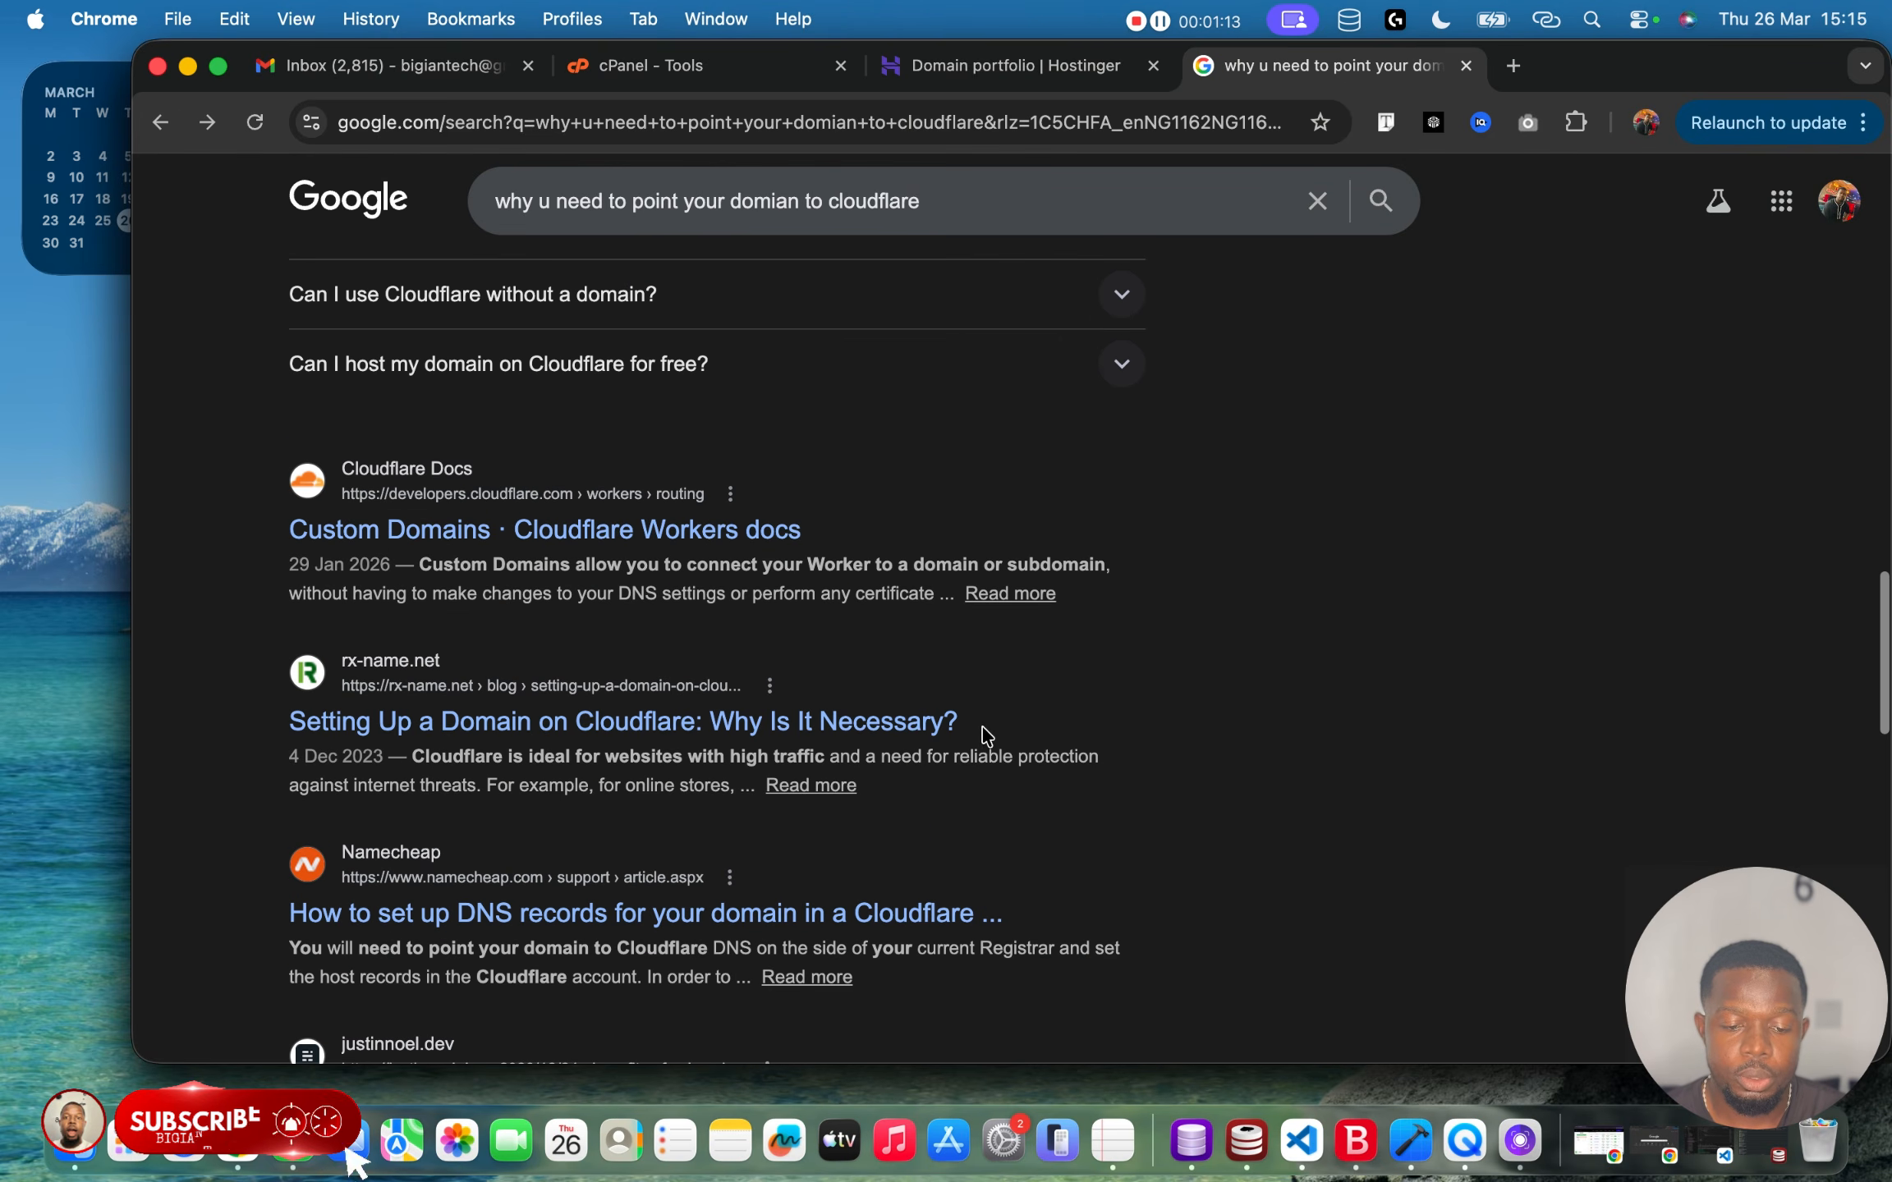
# Search Google for Cloudflare and open the official Cloudflare website.
pyautogui.tripleClick(926, 211)
pyautogui.write('clu')
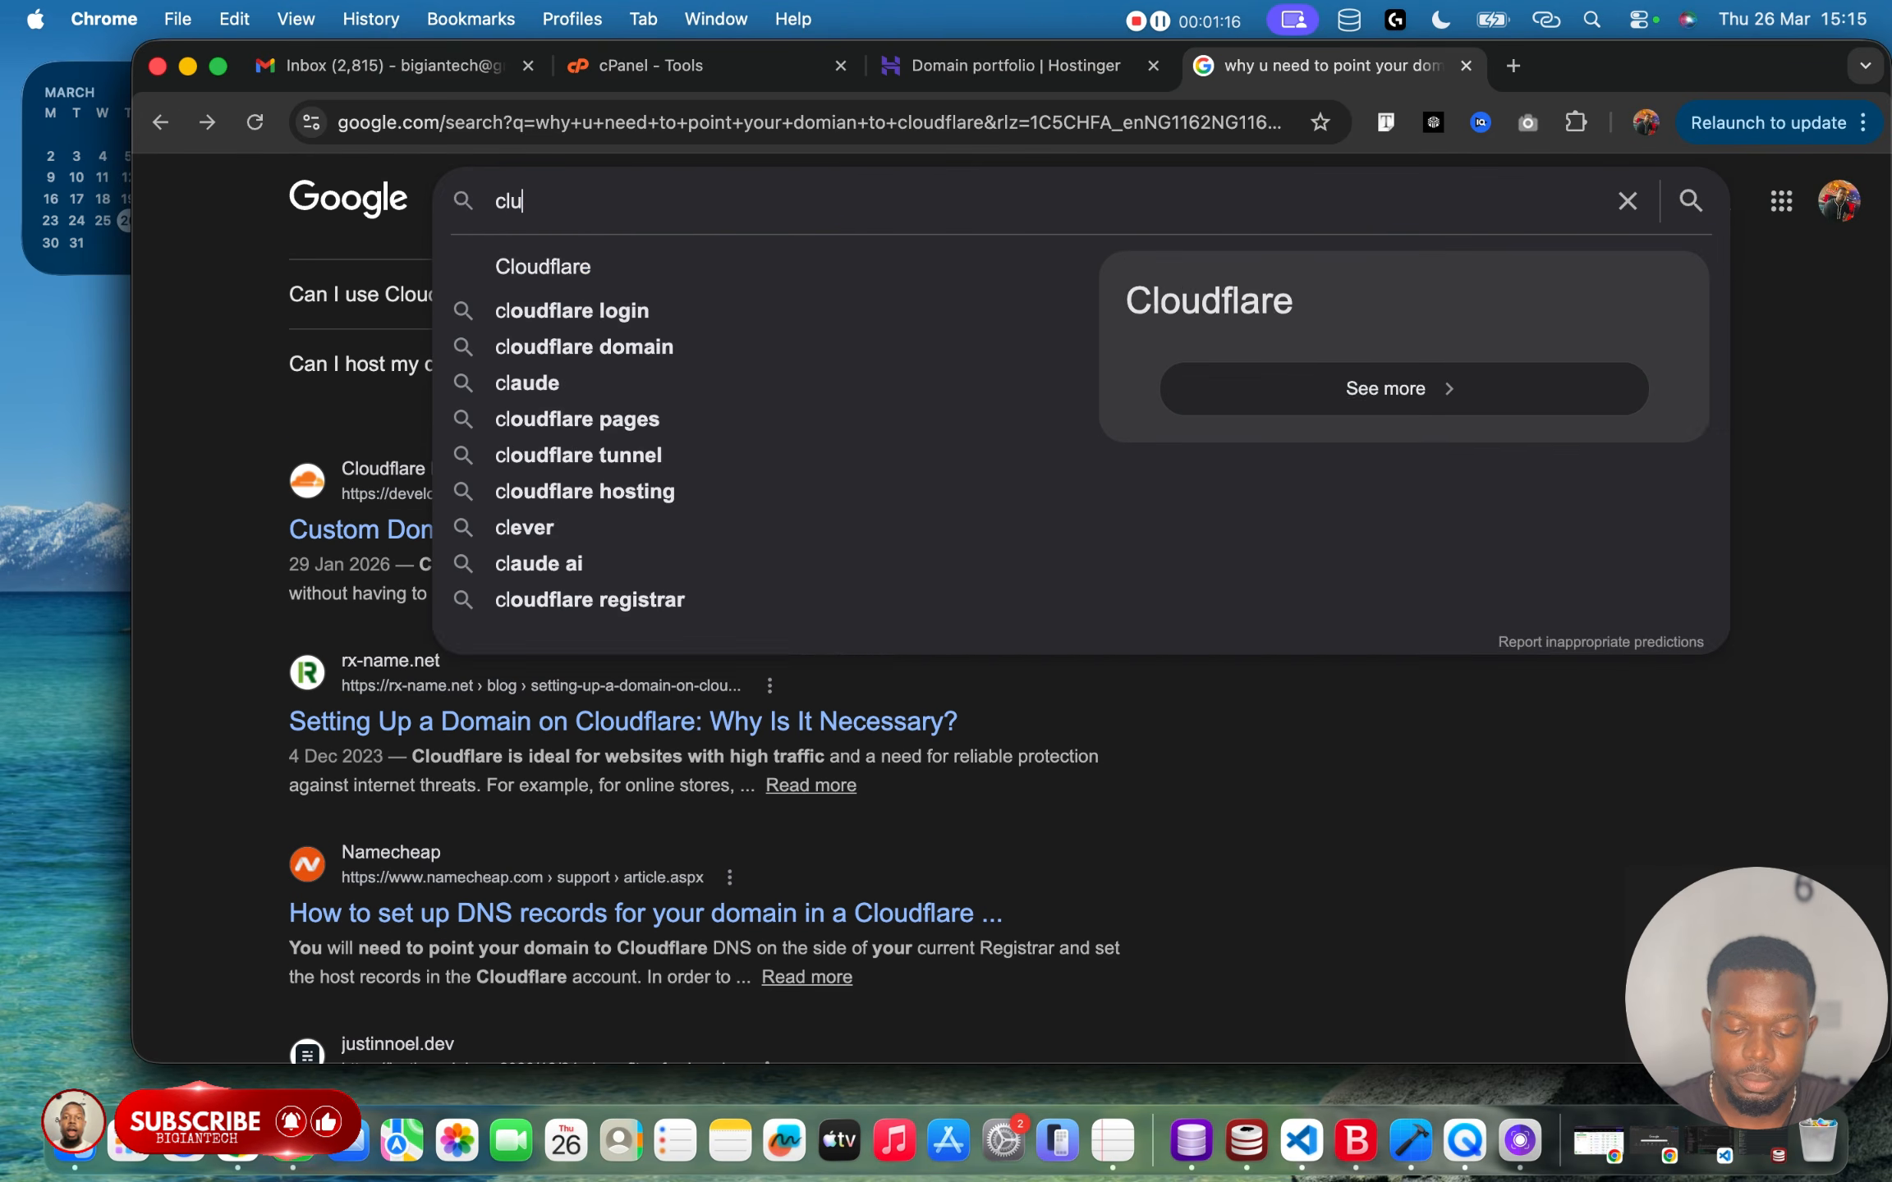
pyautogui.write('dflare')
pyautogui.press('Return')
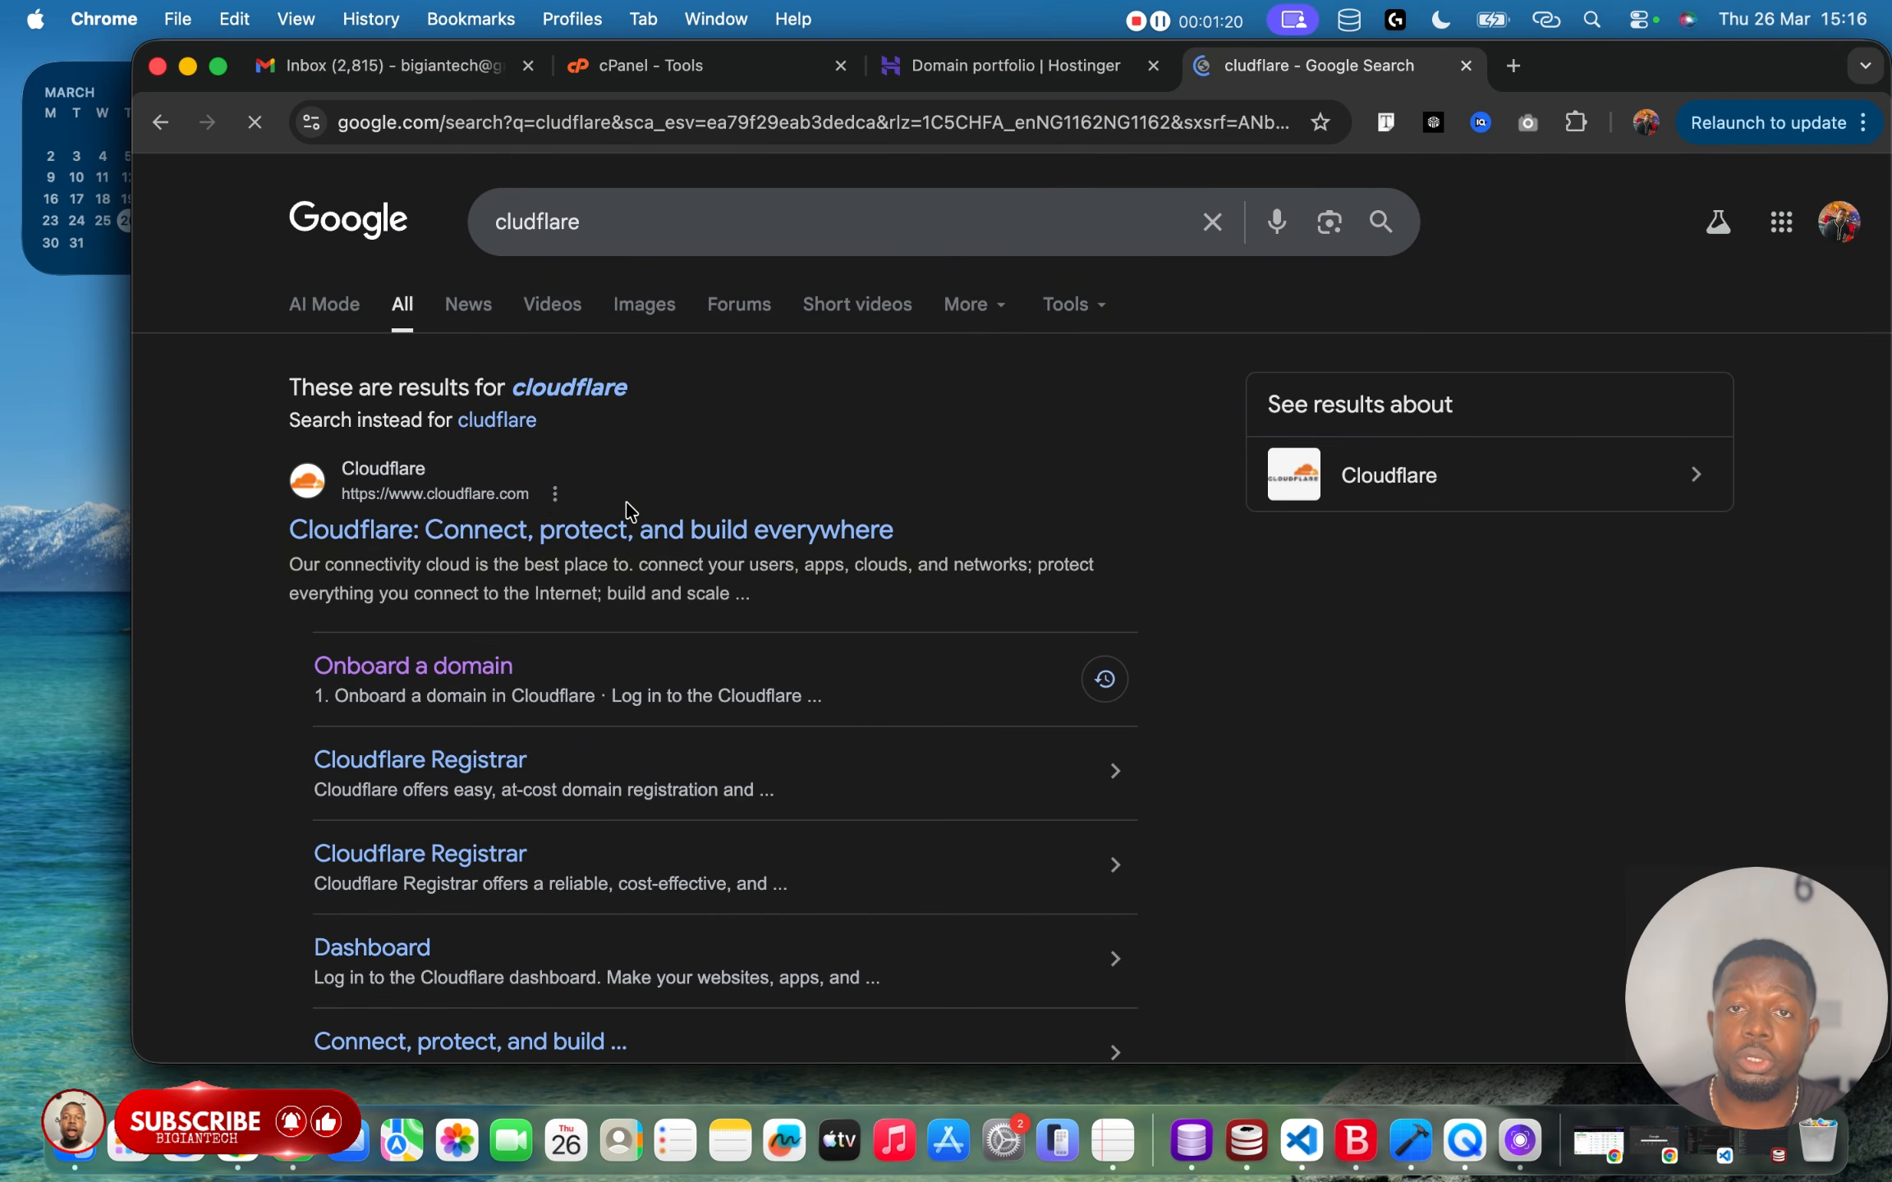
pyautogui.click(580, 535)
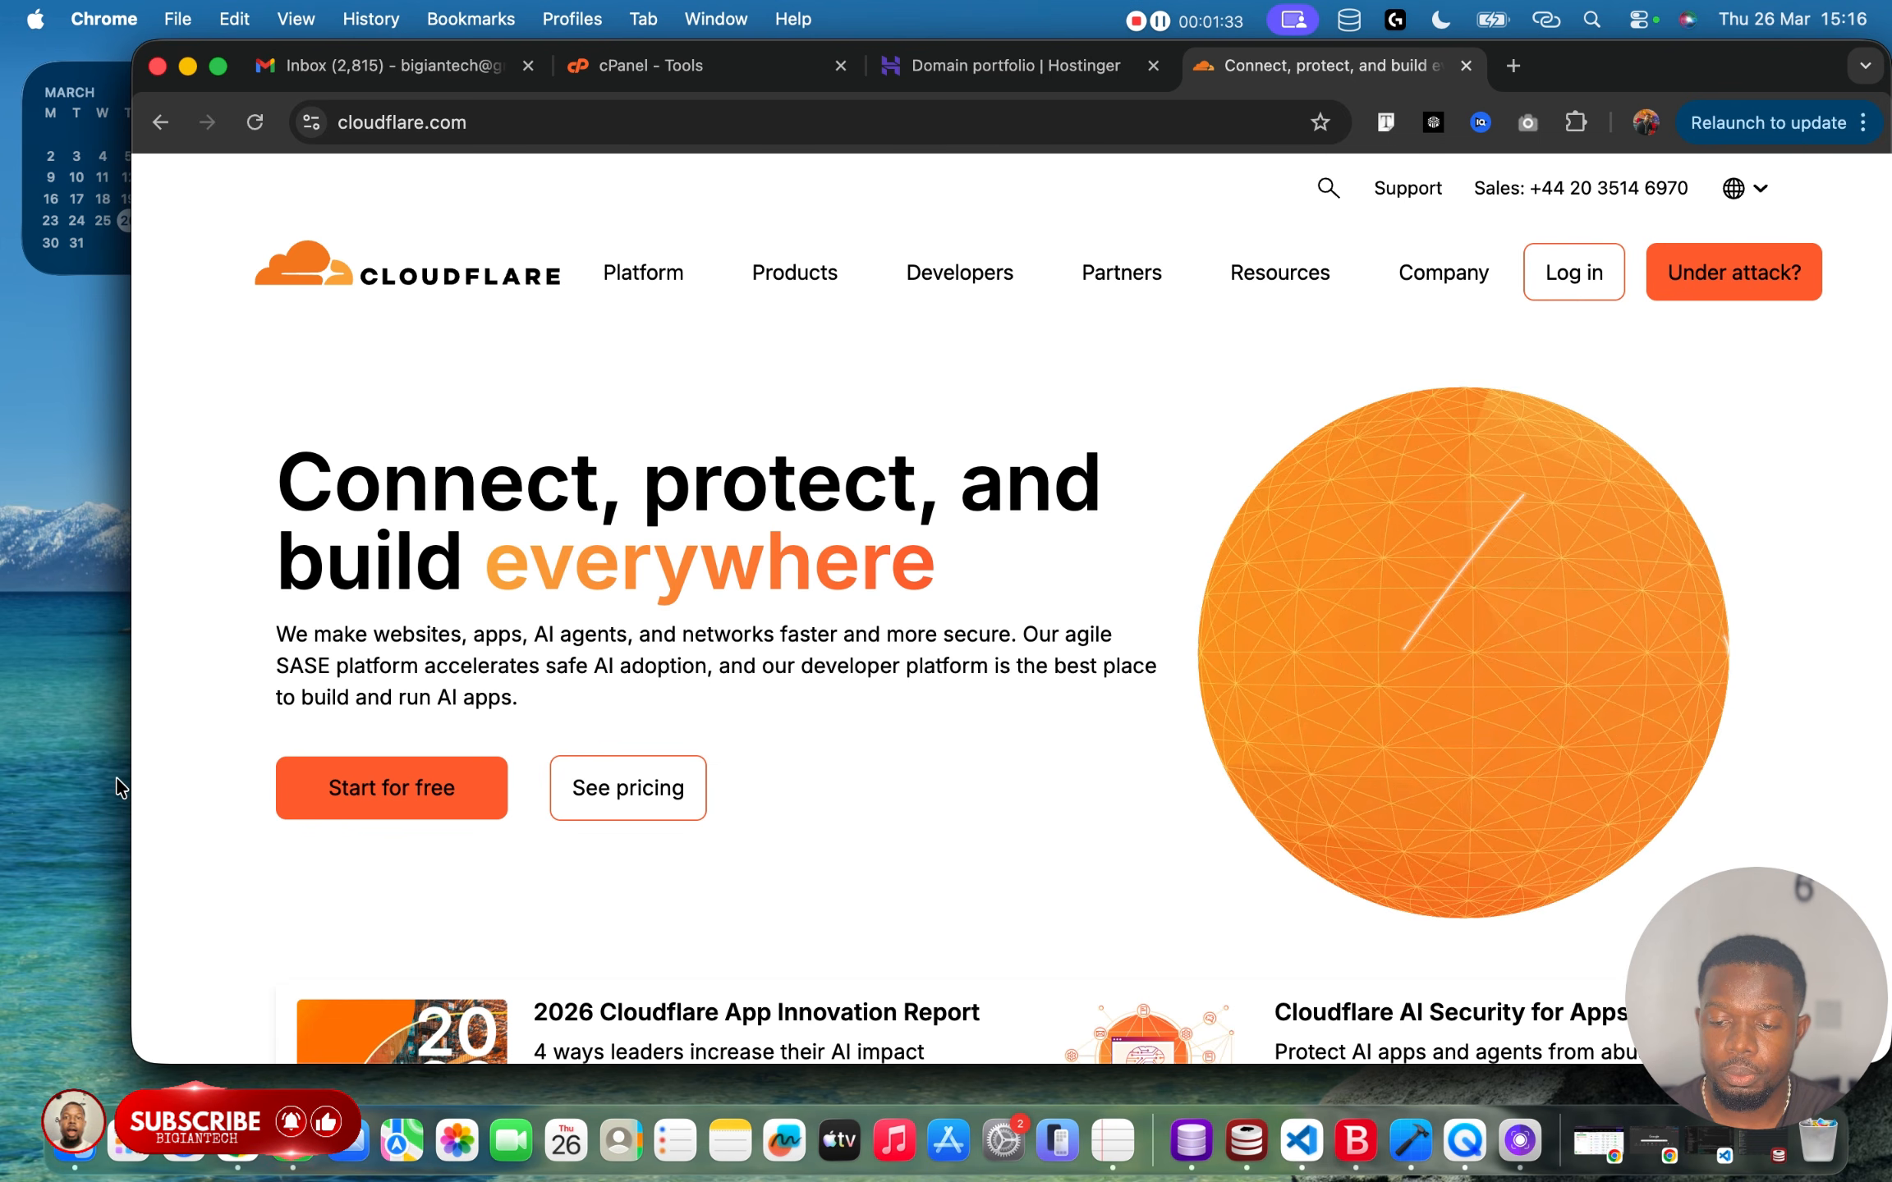
# Sign up for a free Cloudflare account with the existing Google account and grant Cloudflare Dashboard access.
pyautogui.click(435, 818)
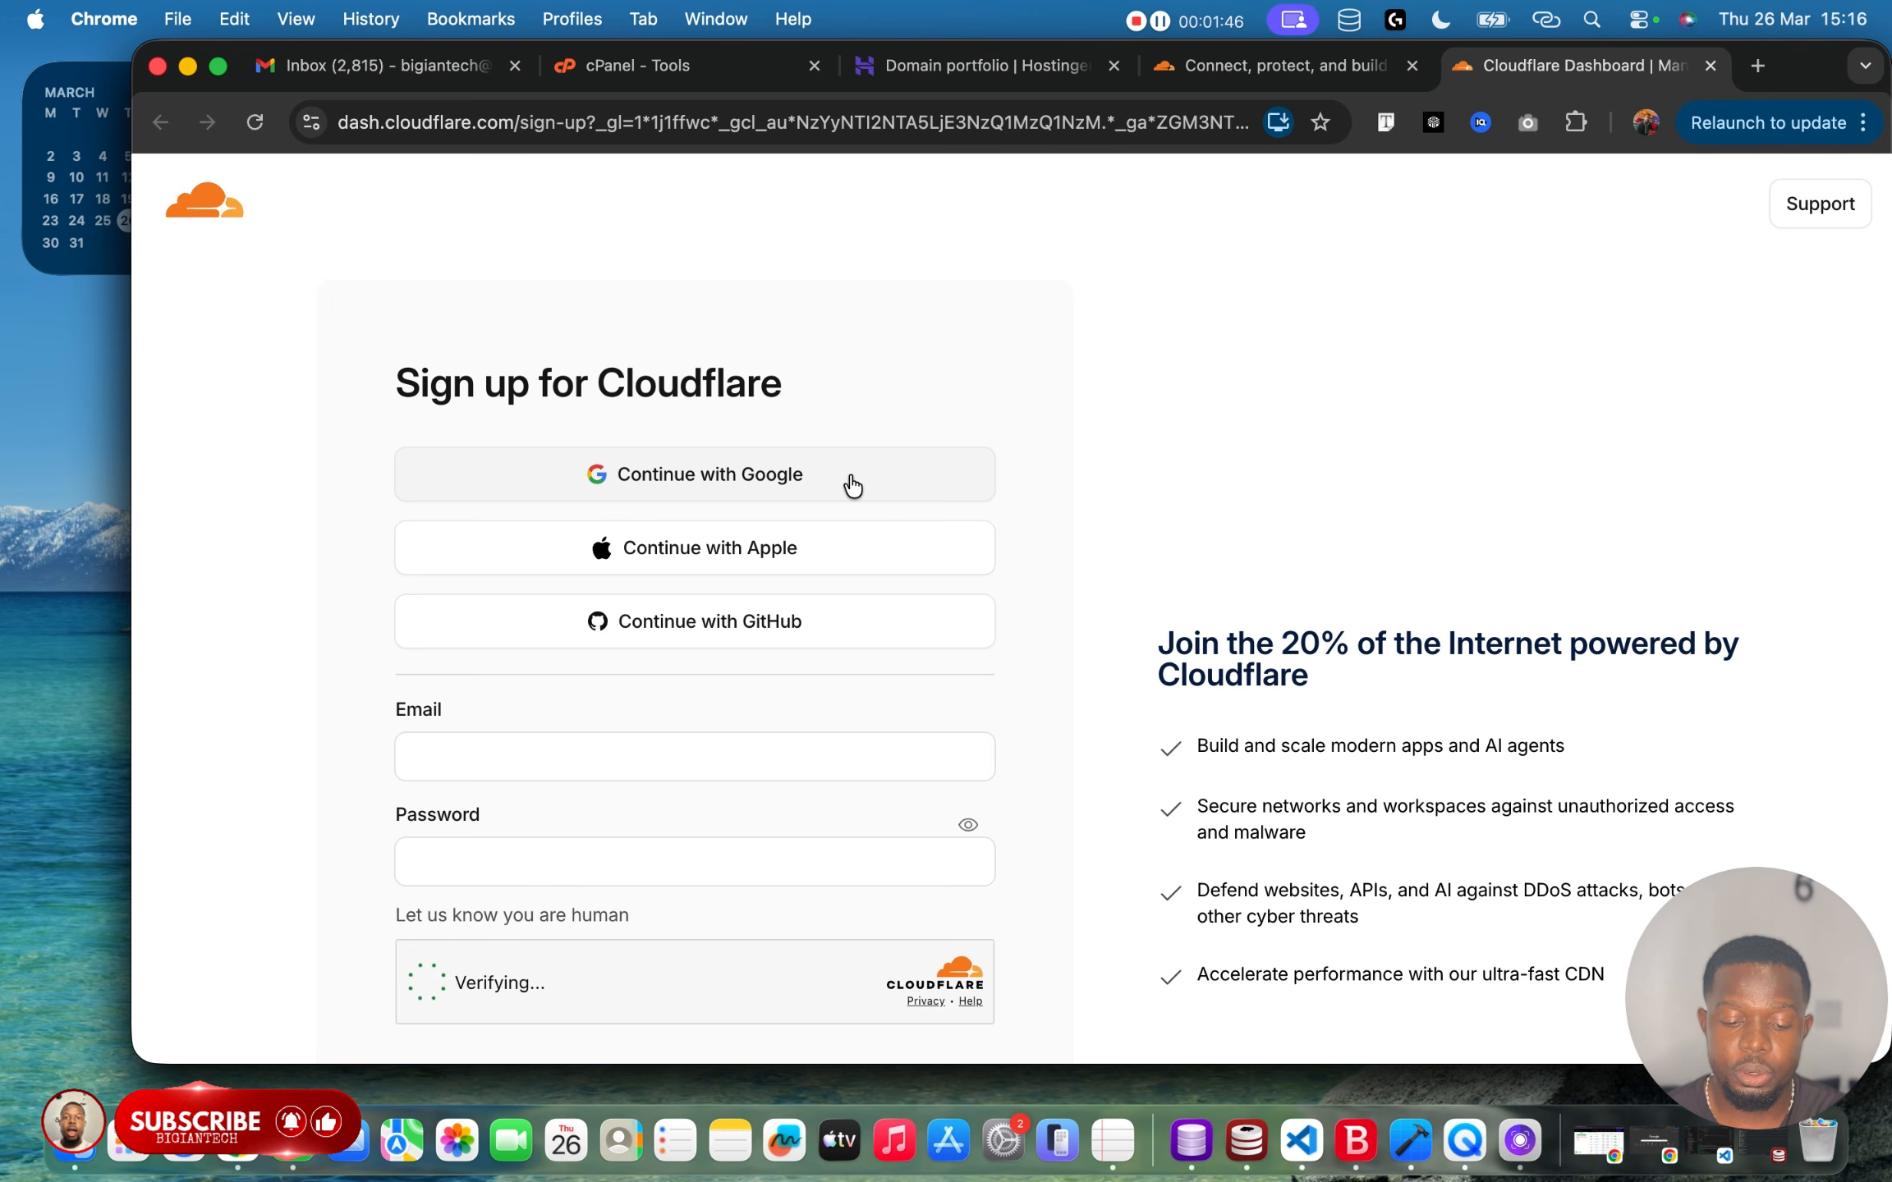
pyautogui.click(882, 477)
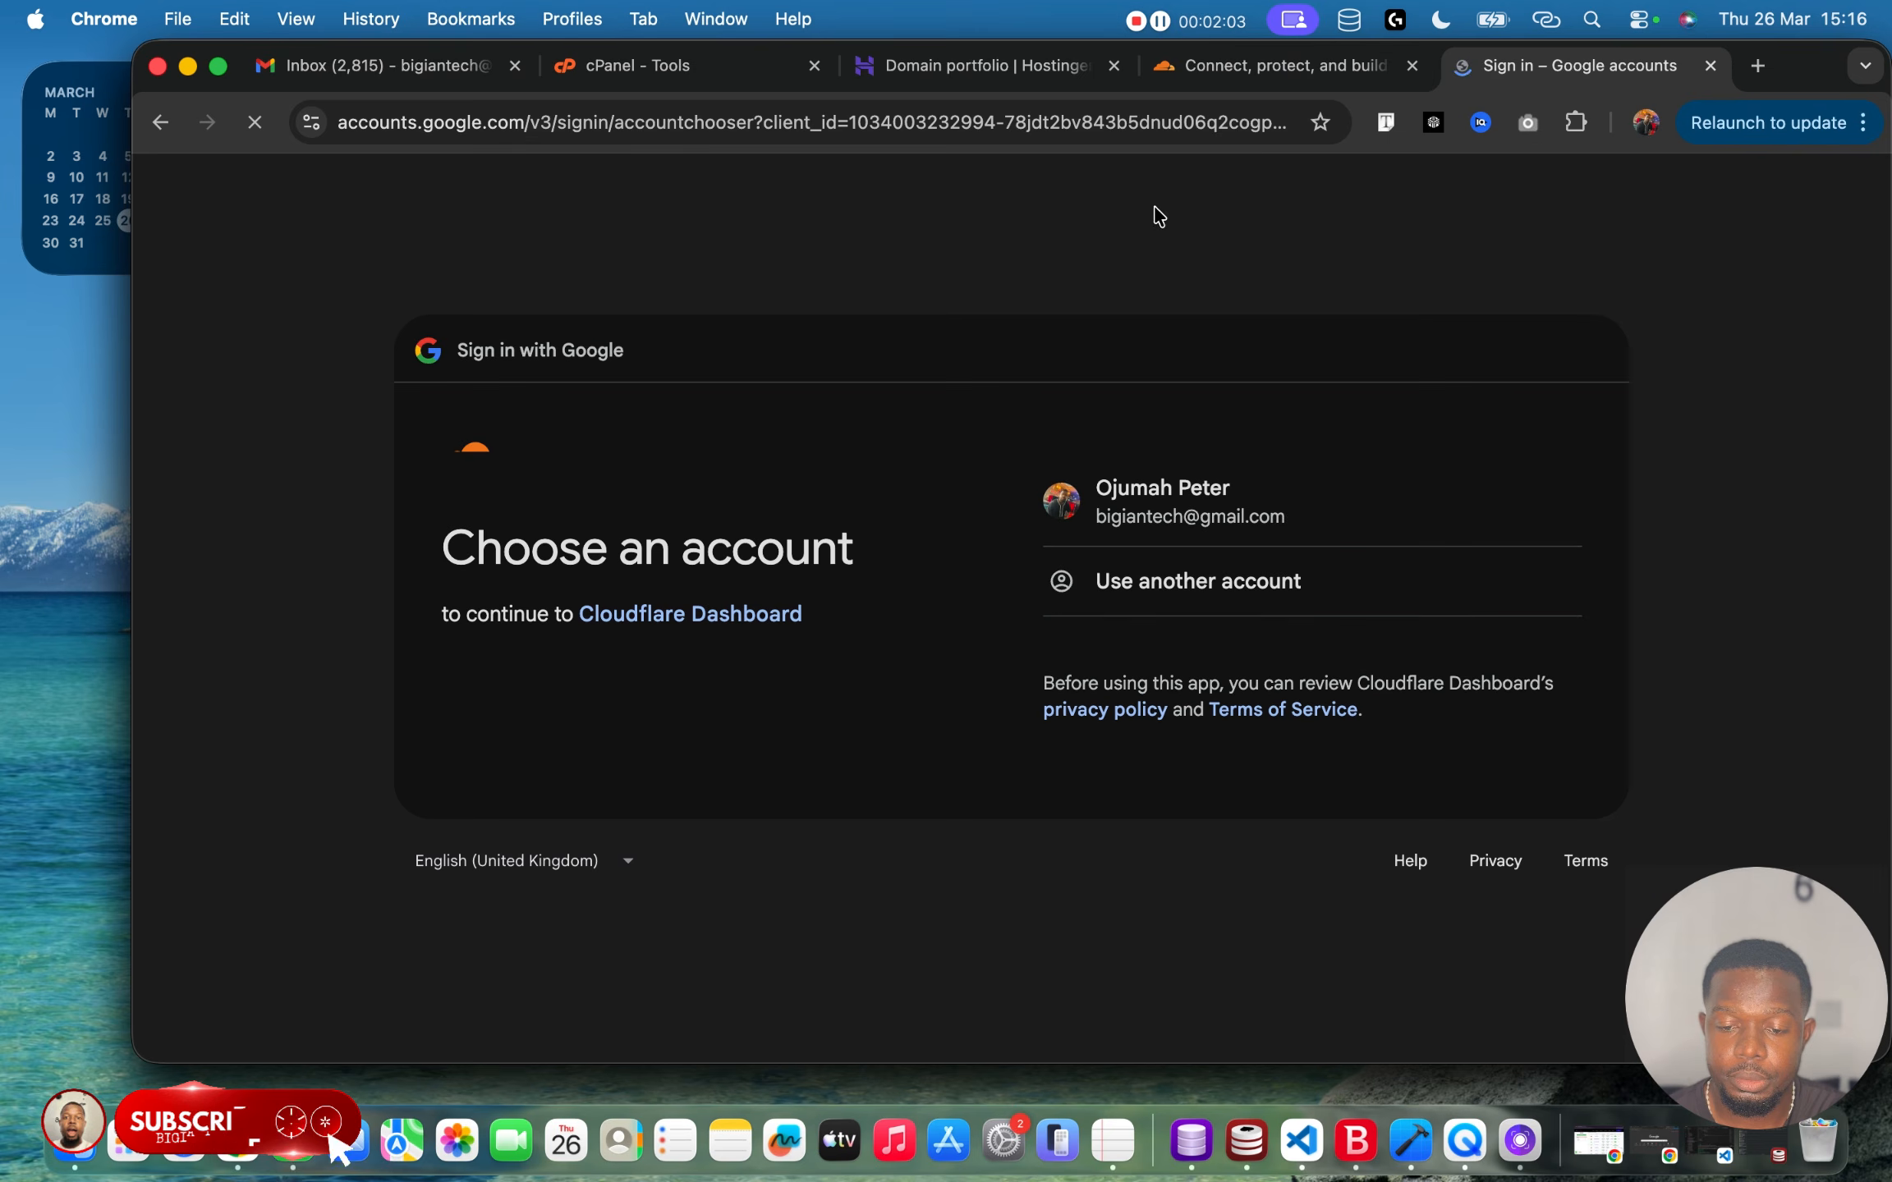
pyautogui.click(1181, 504)
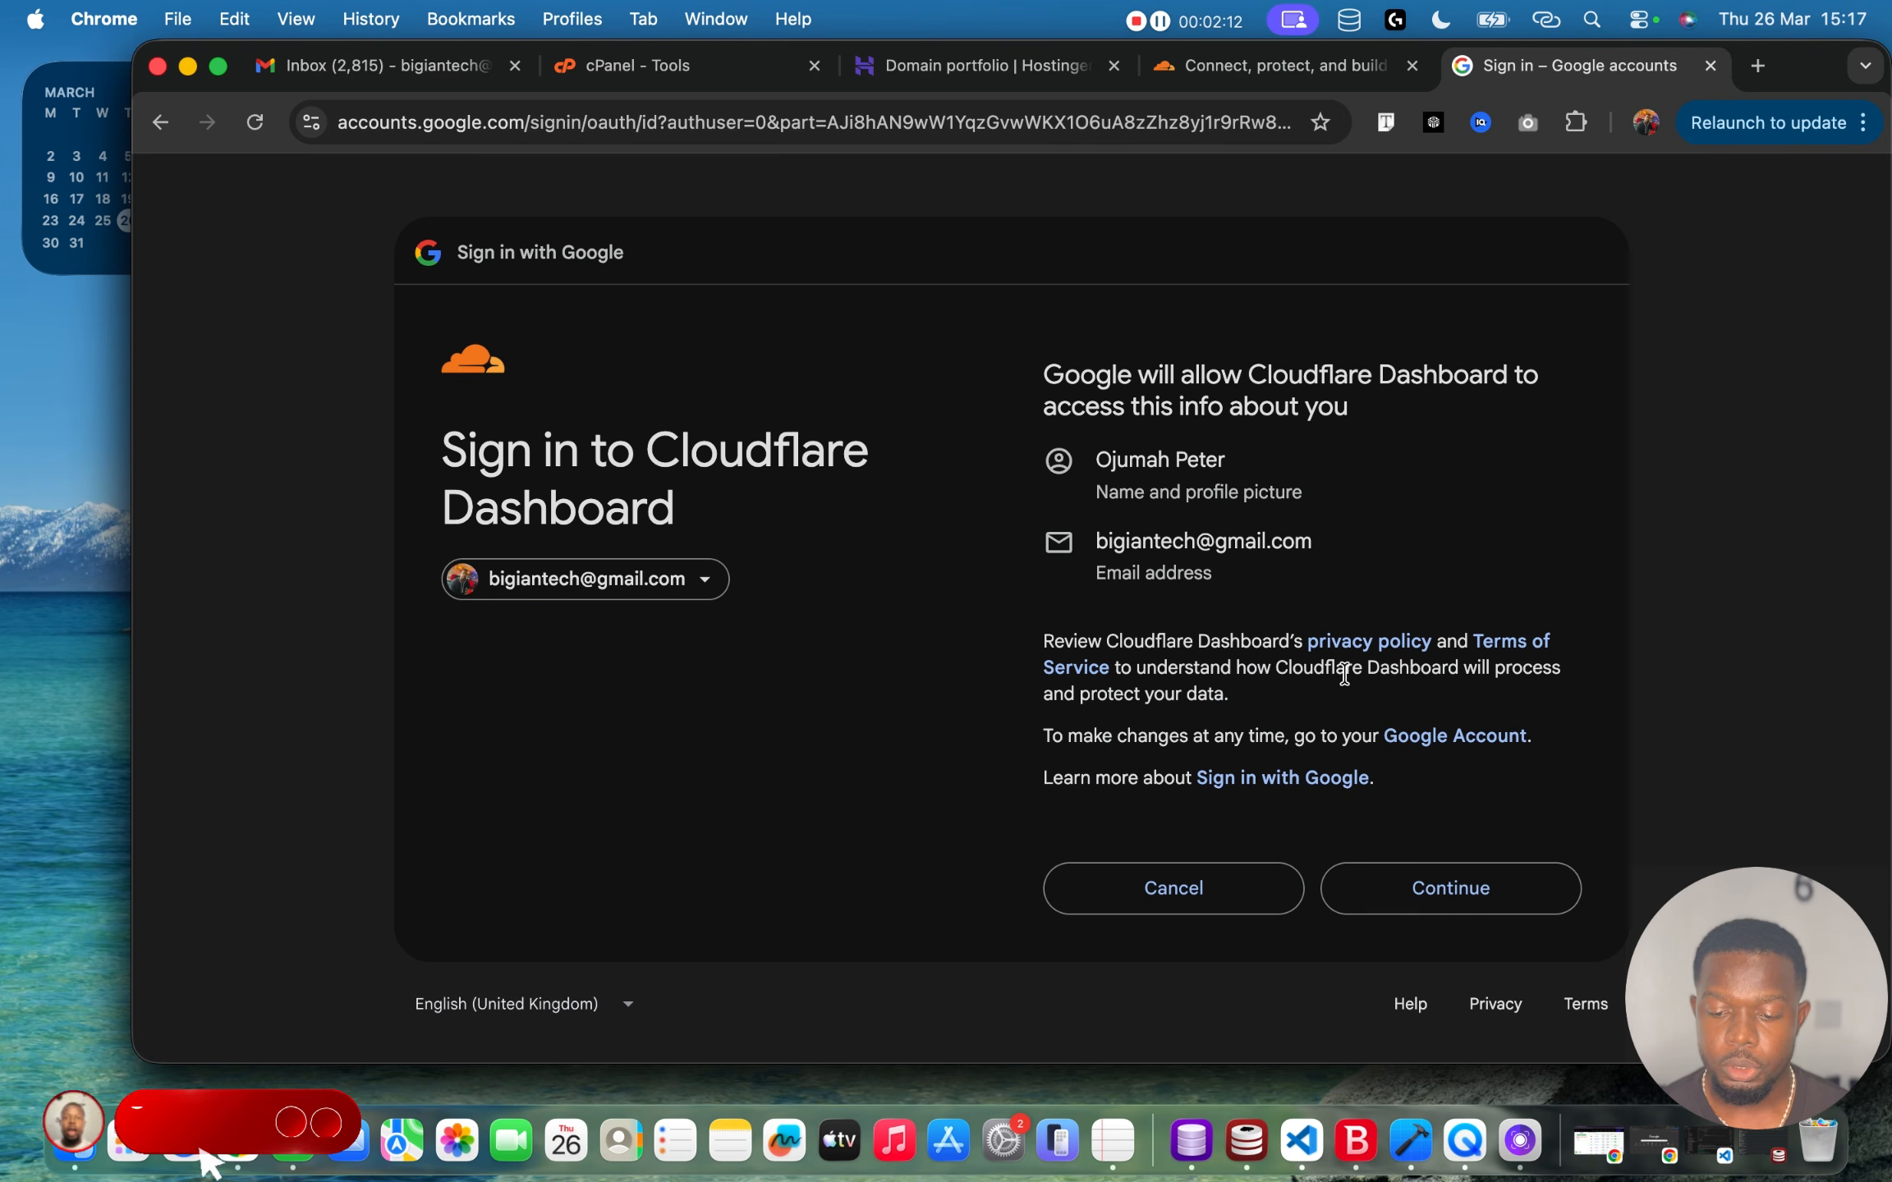
pyautogui.click(1448, 903)
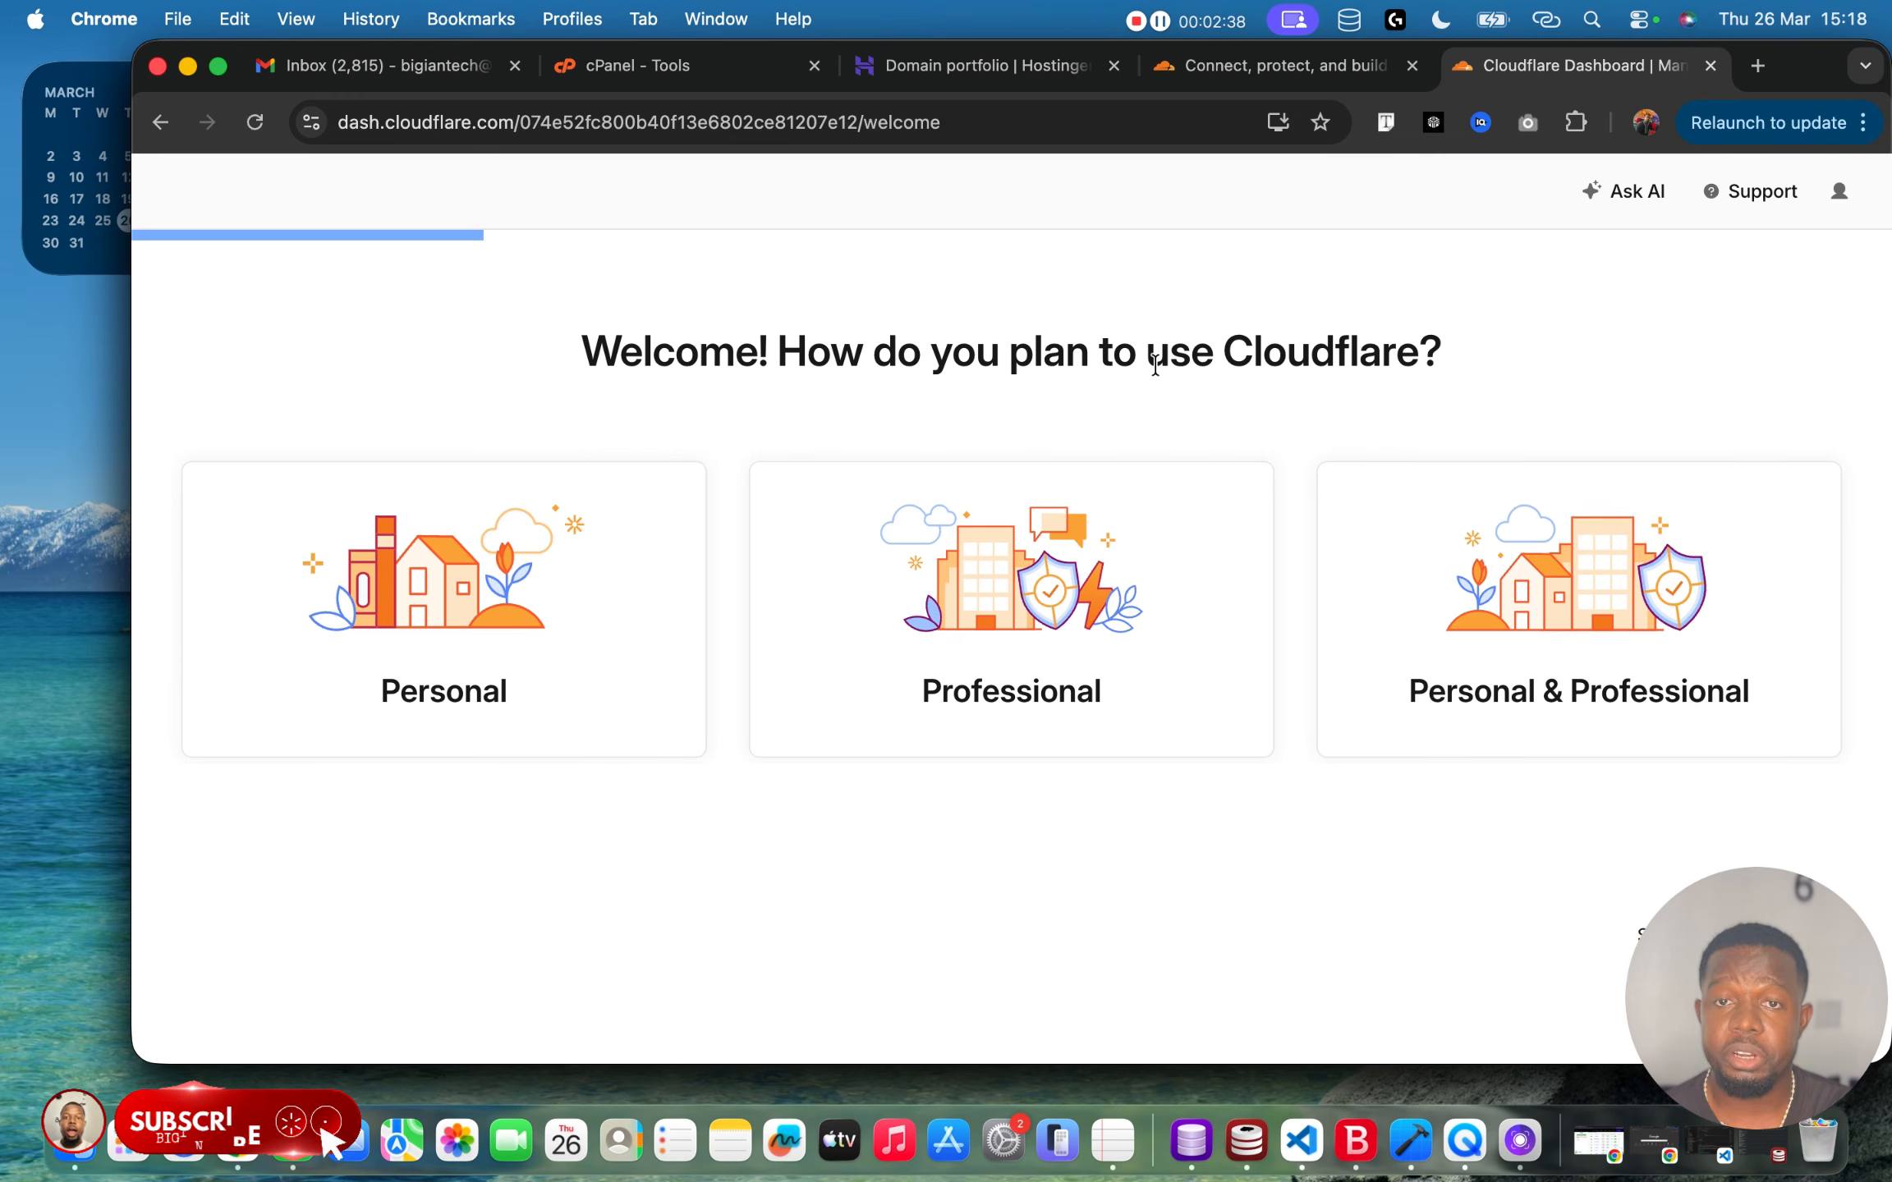
pyautogui.click(527, 667)
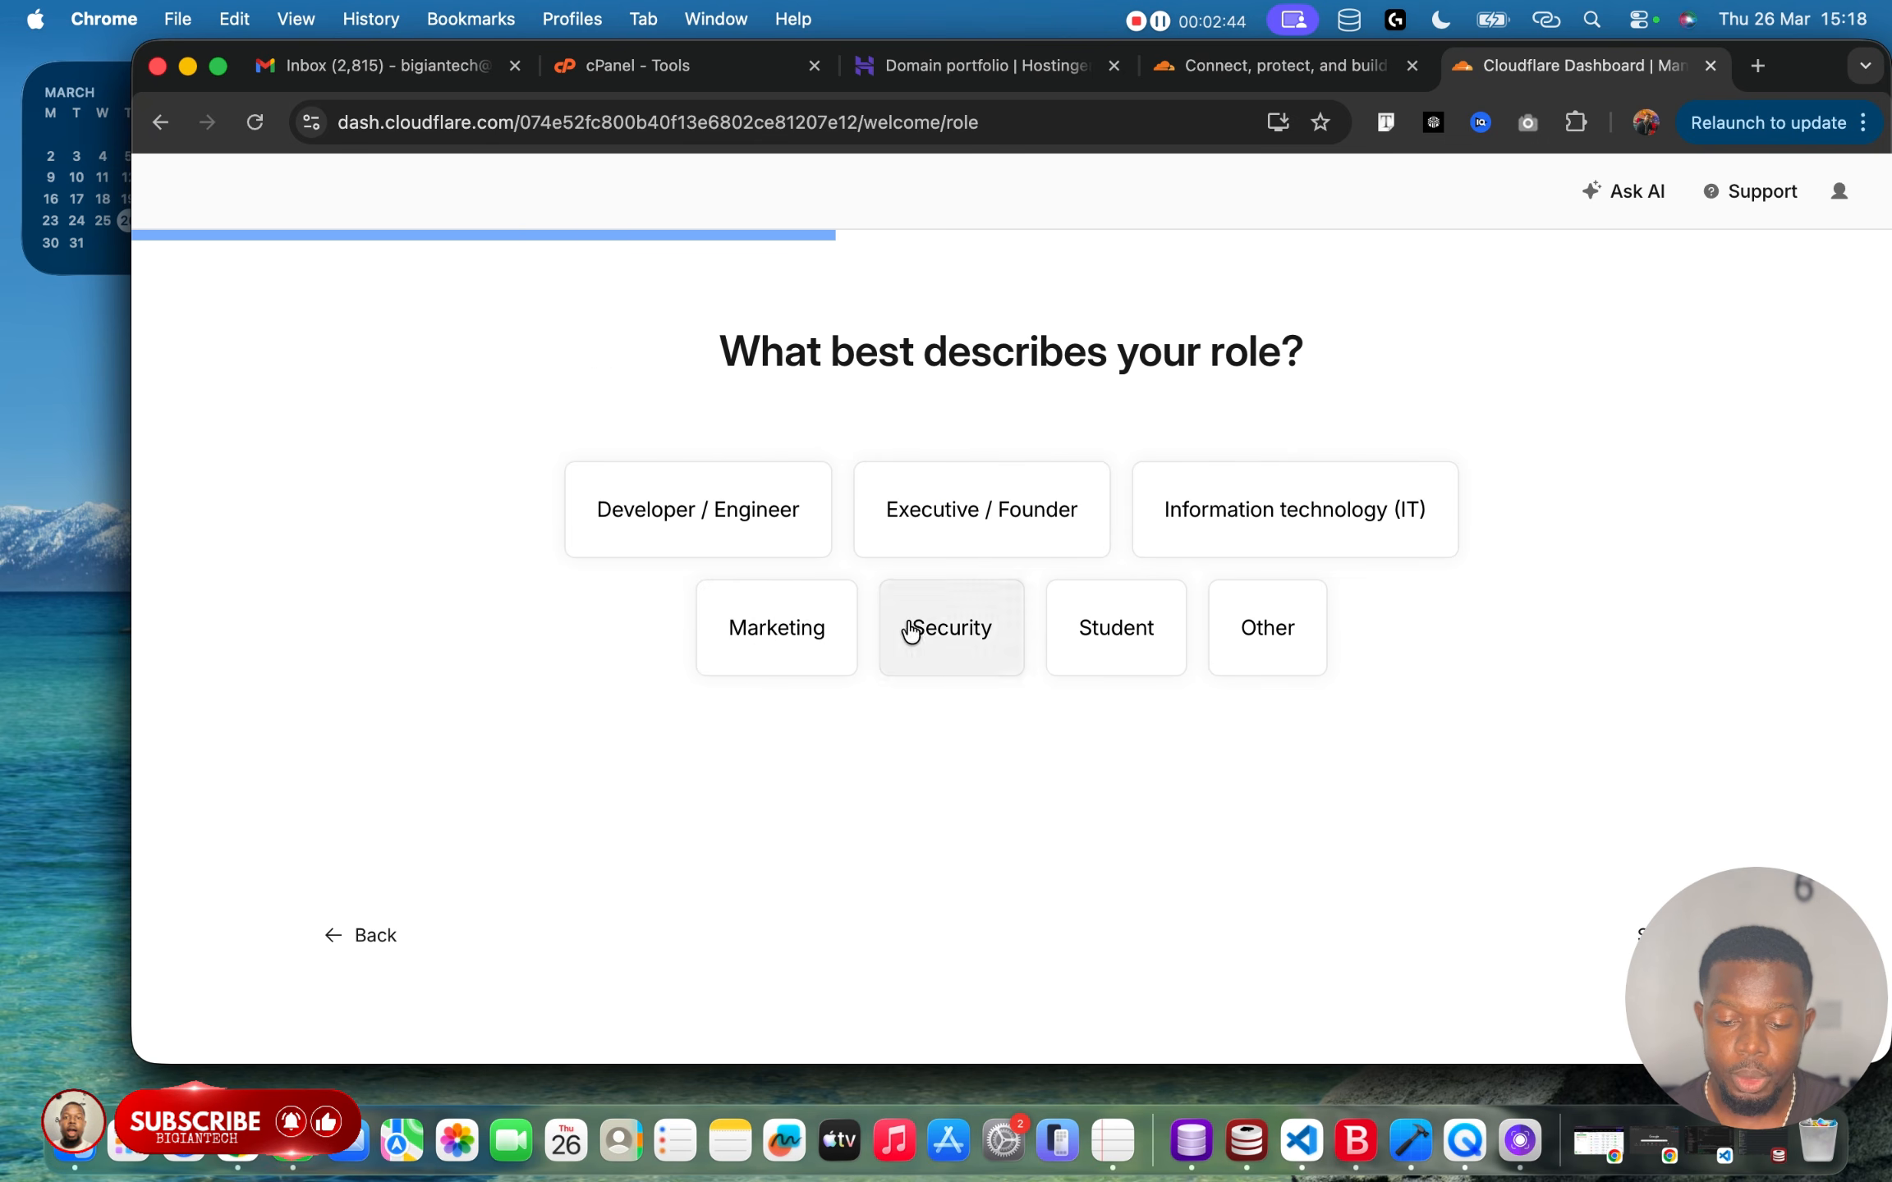
pyautogui.click(1249, 624)
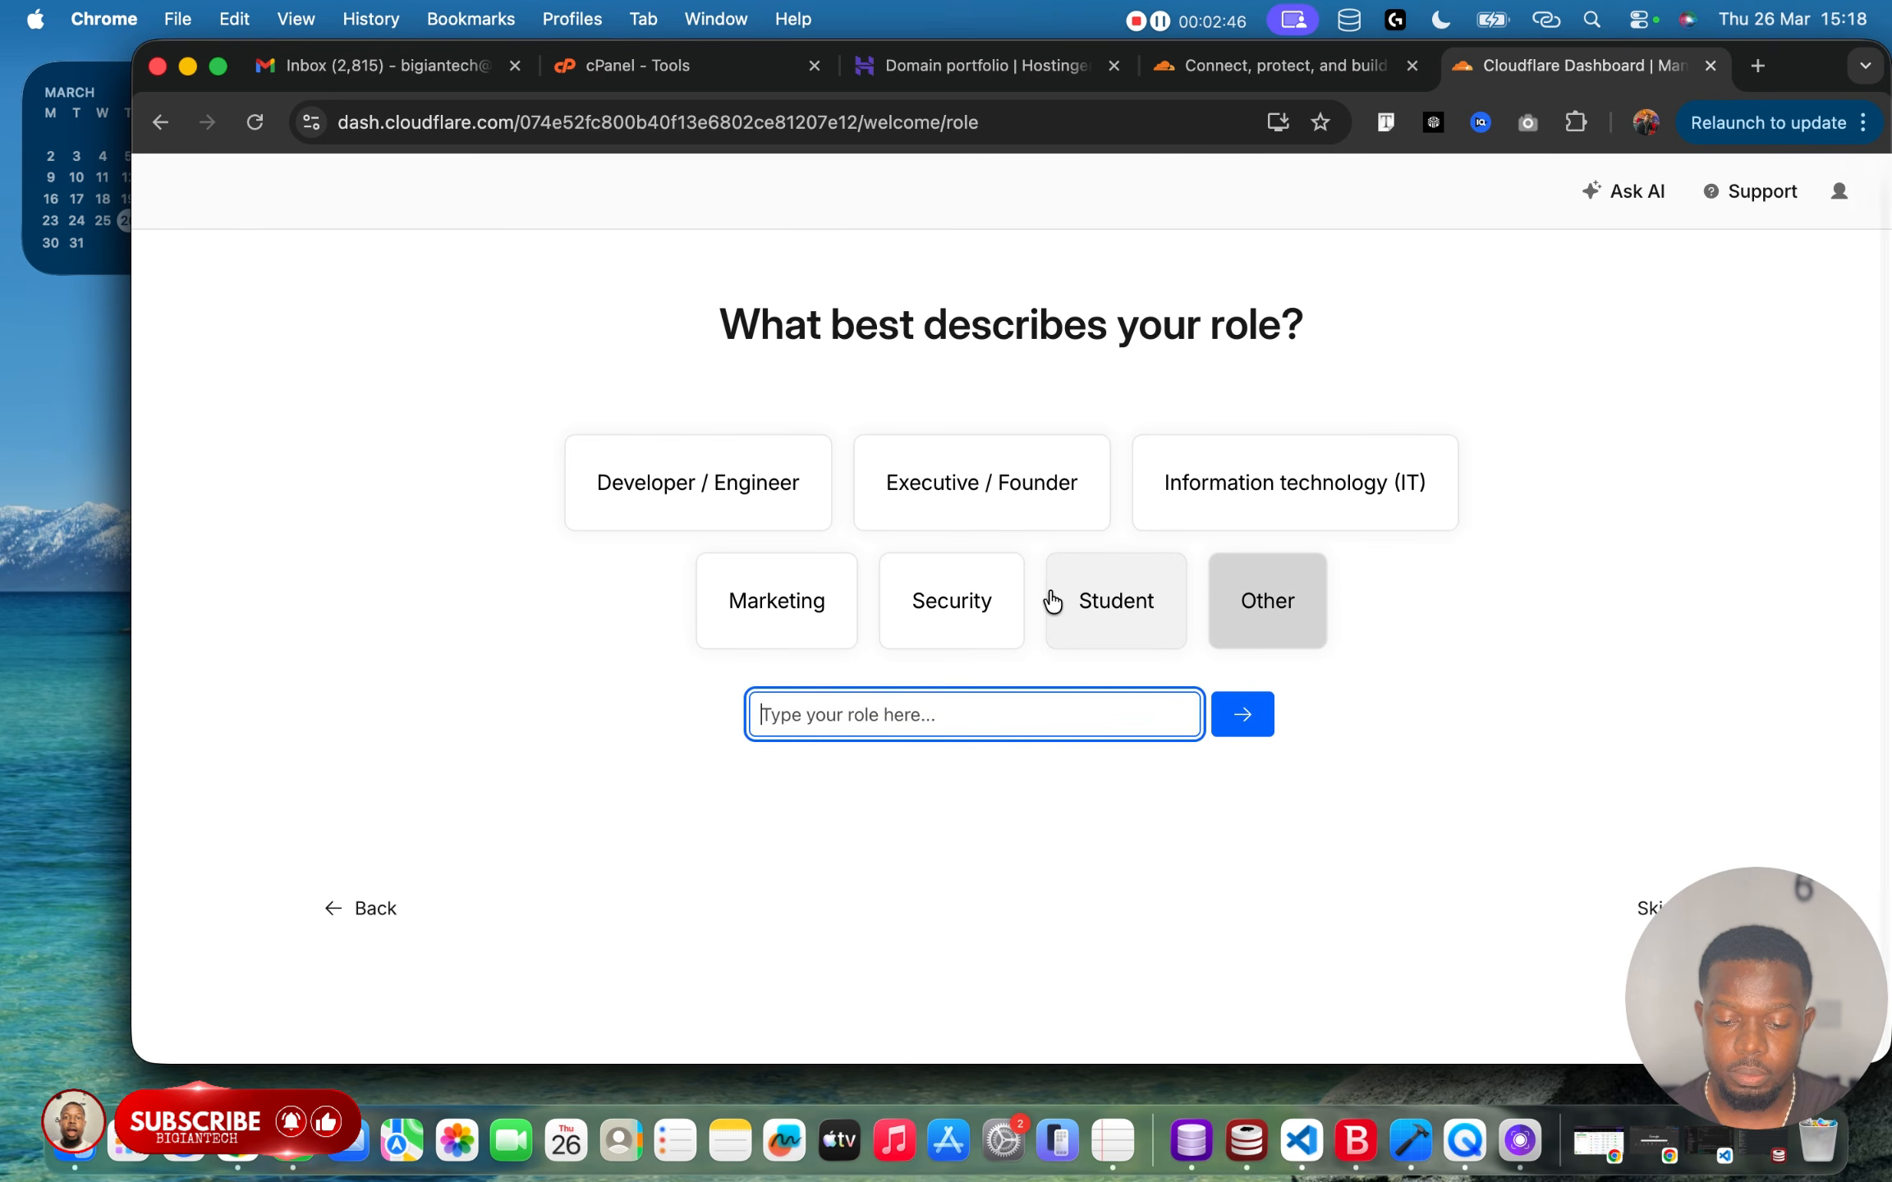
pyautogui.click(1051, 601)
pyautogui.click(684, 506)
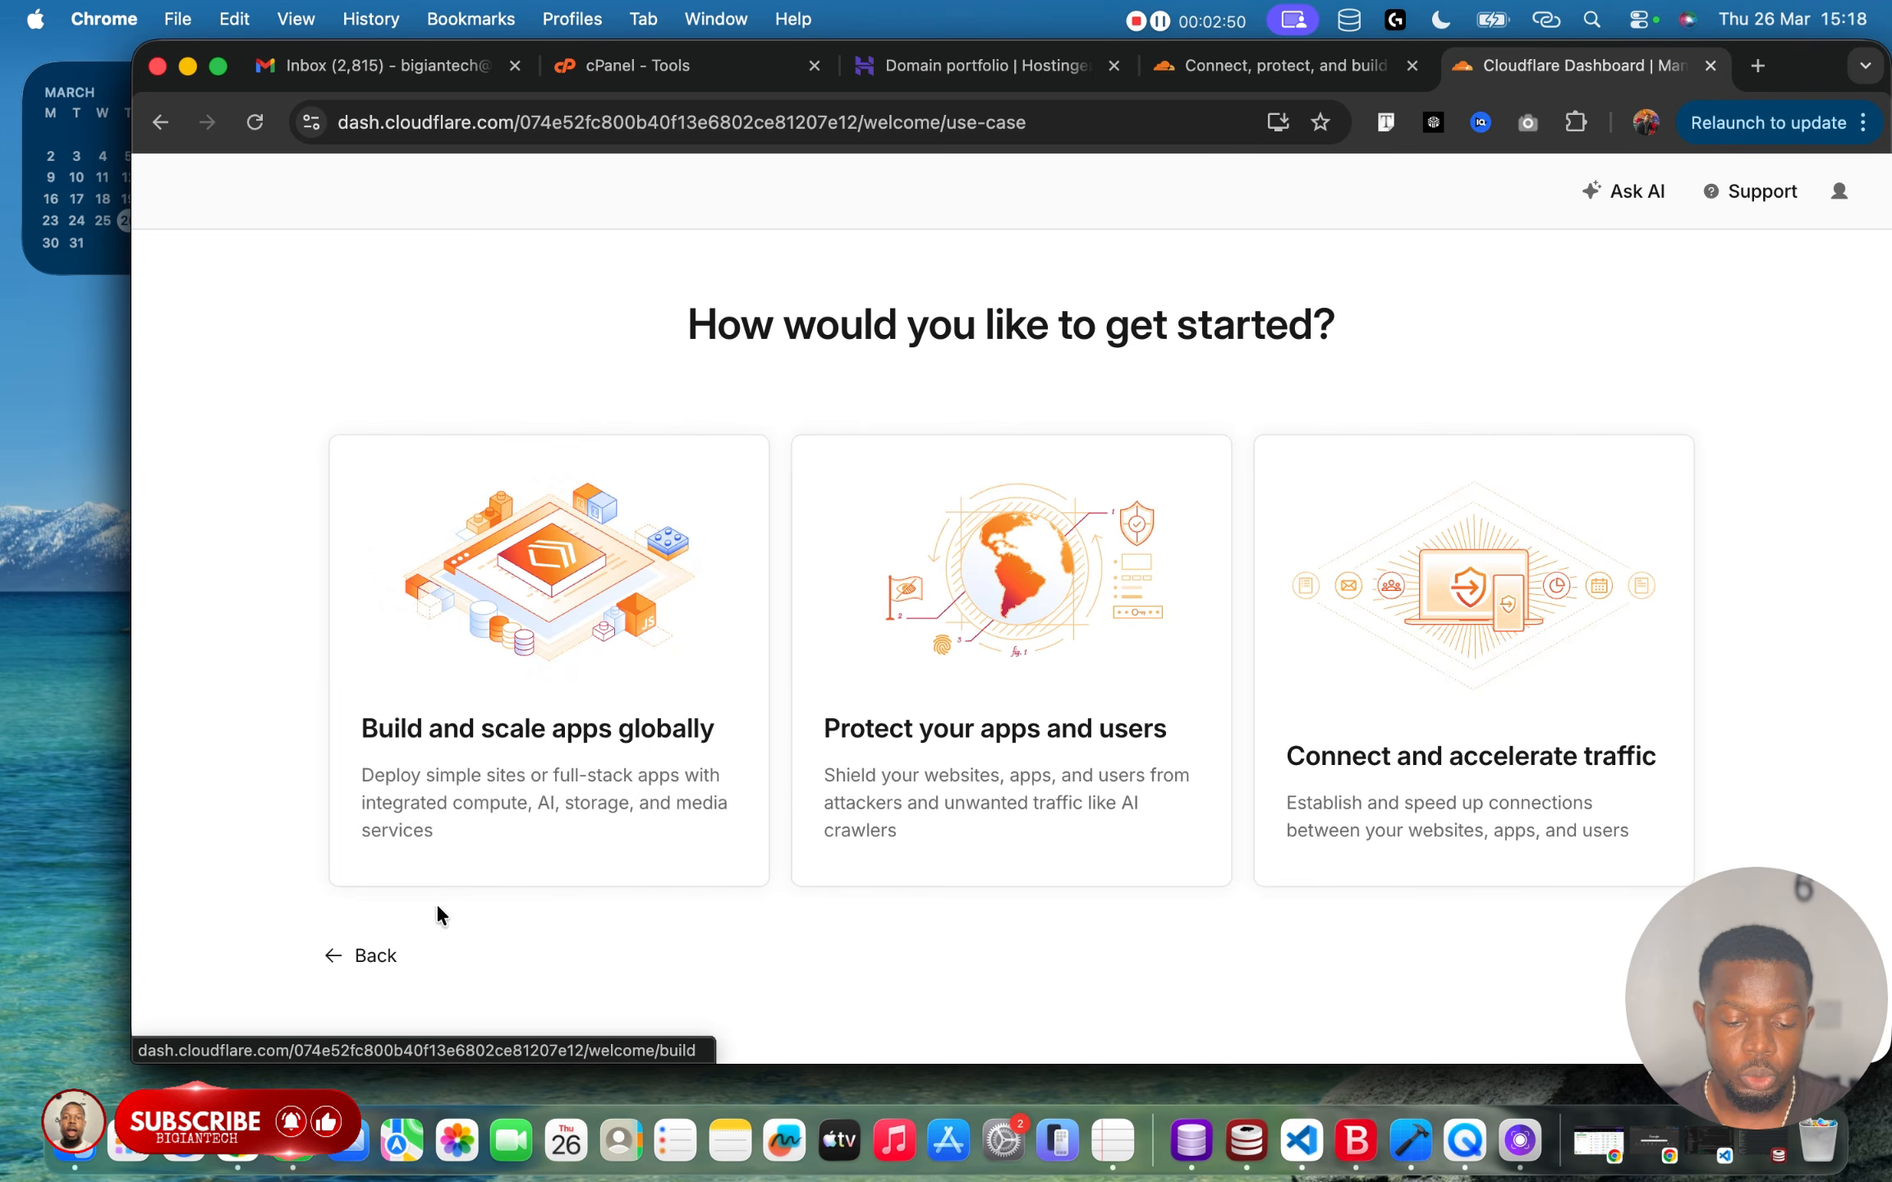
pyautogui.click(367, 955)
pyautogui.click(366, 944)
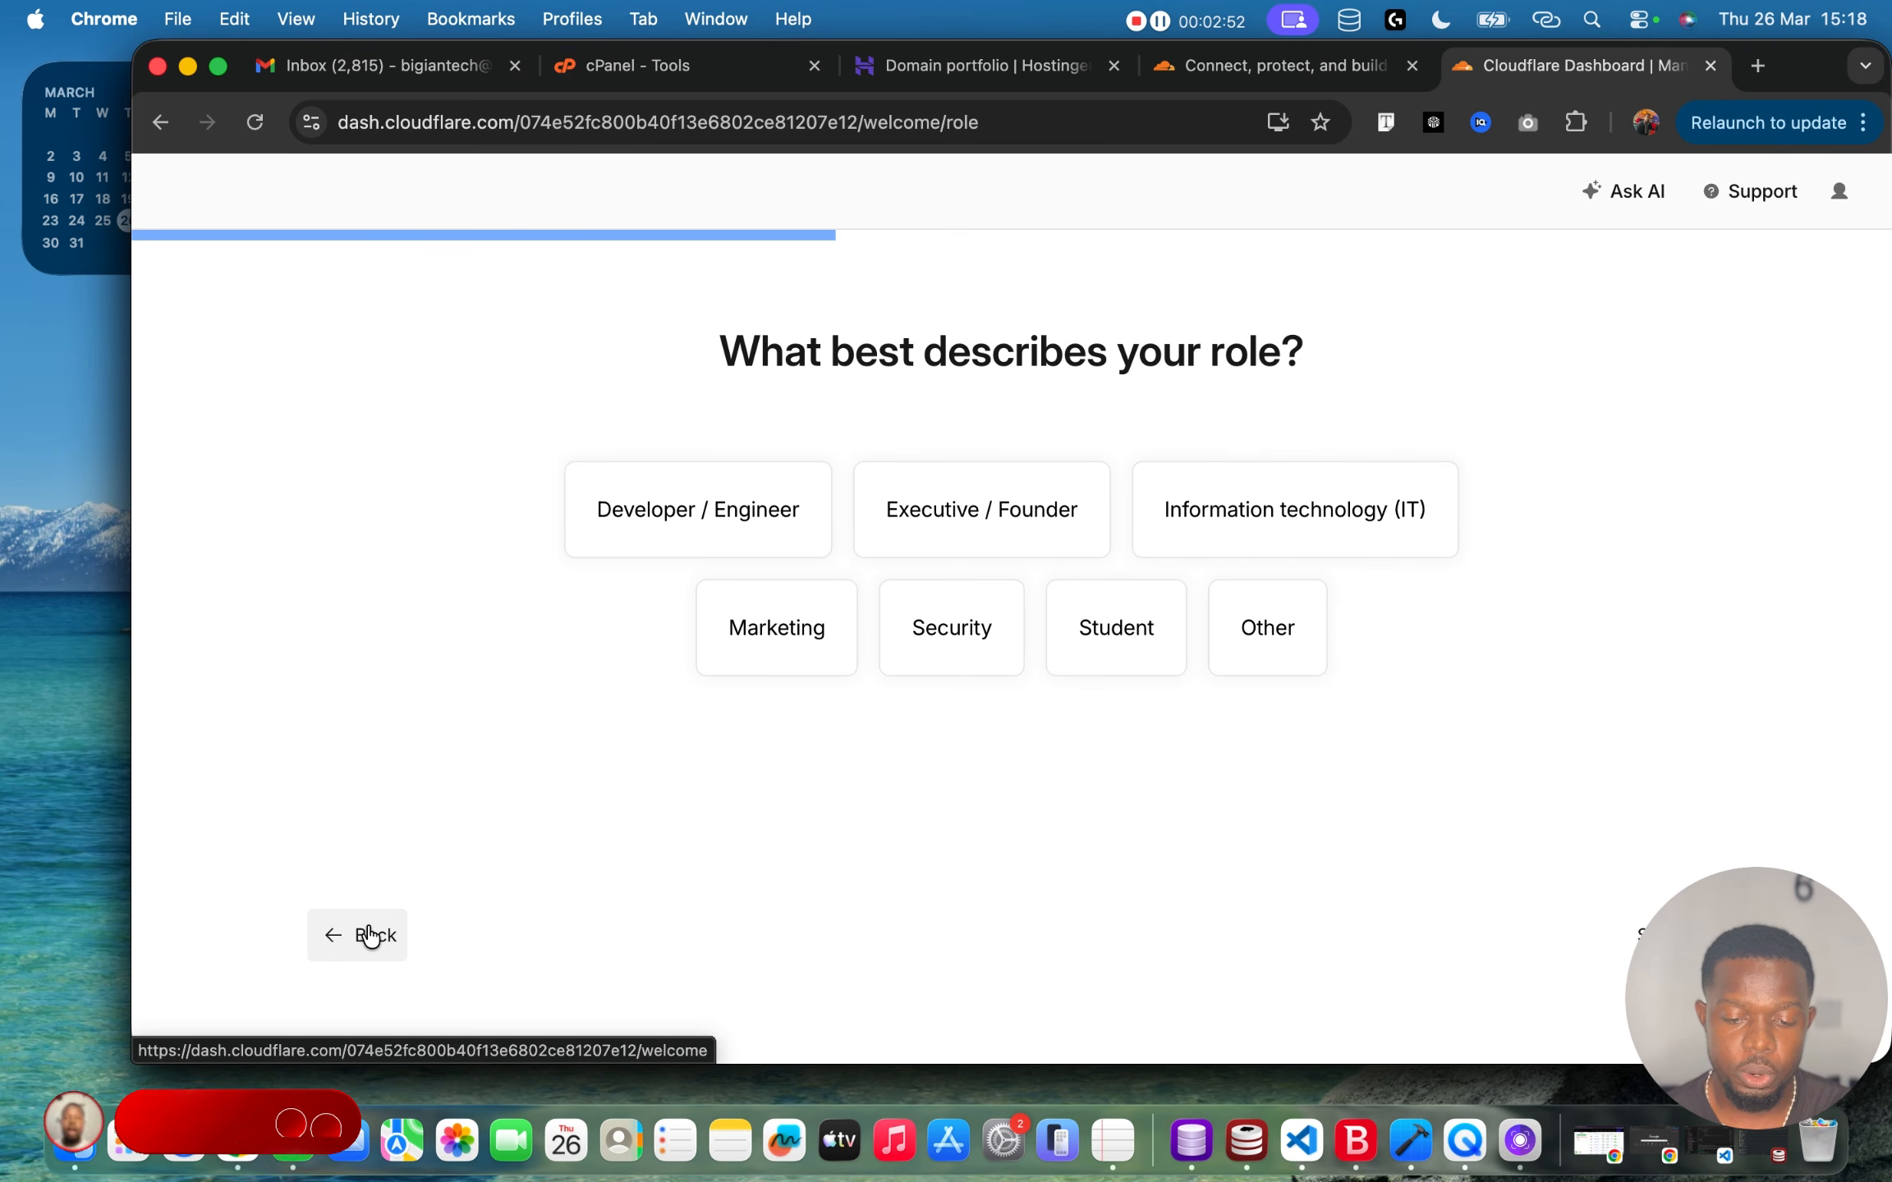
pyautogui.click(350, 948)
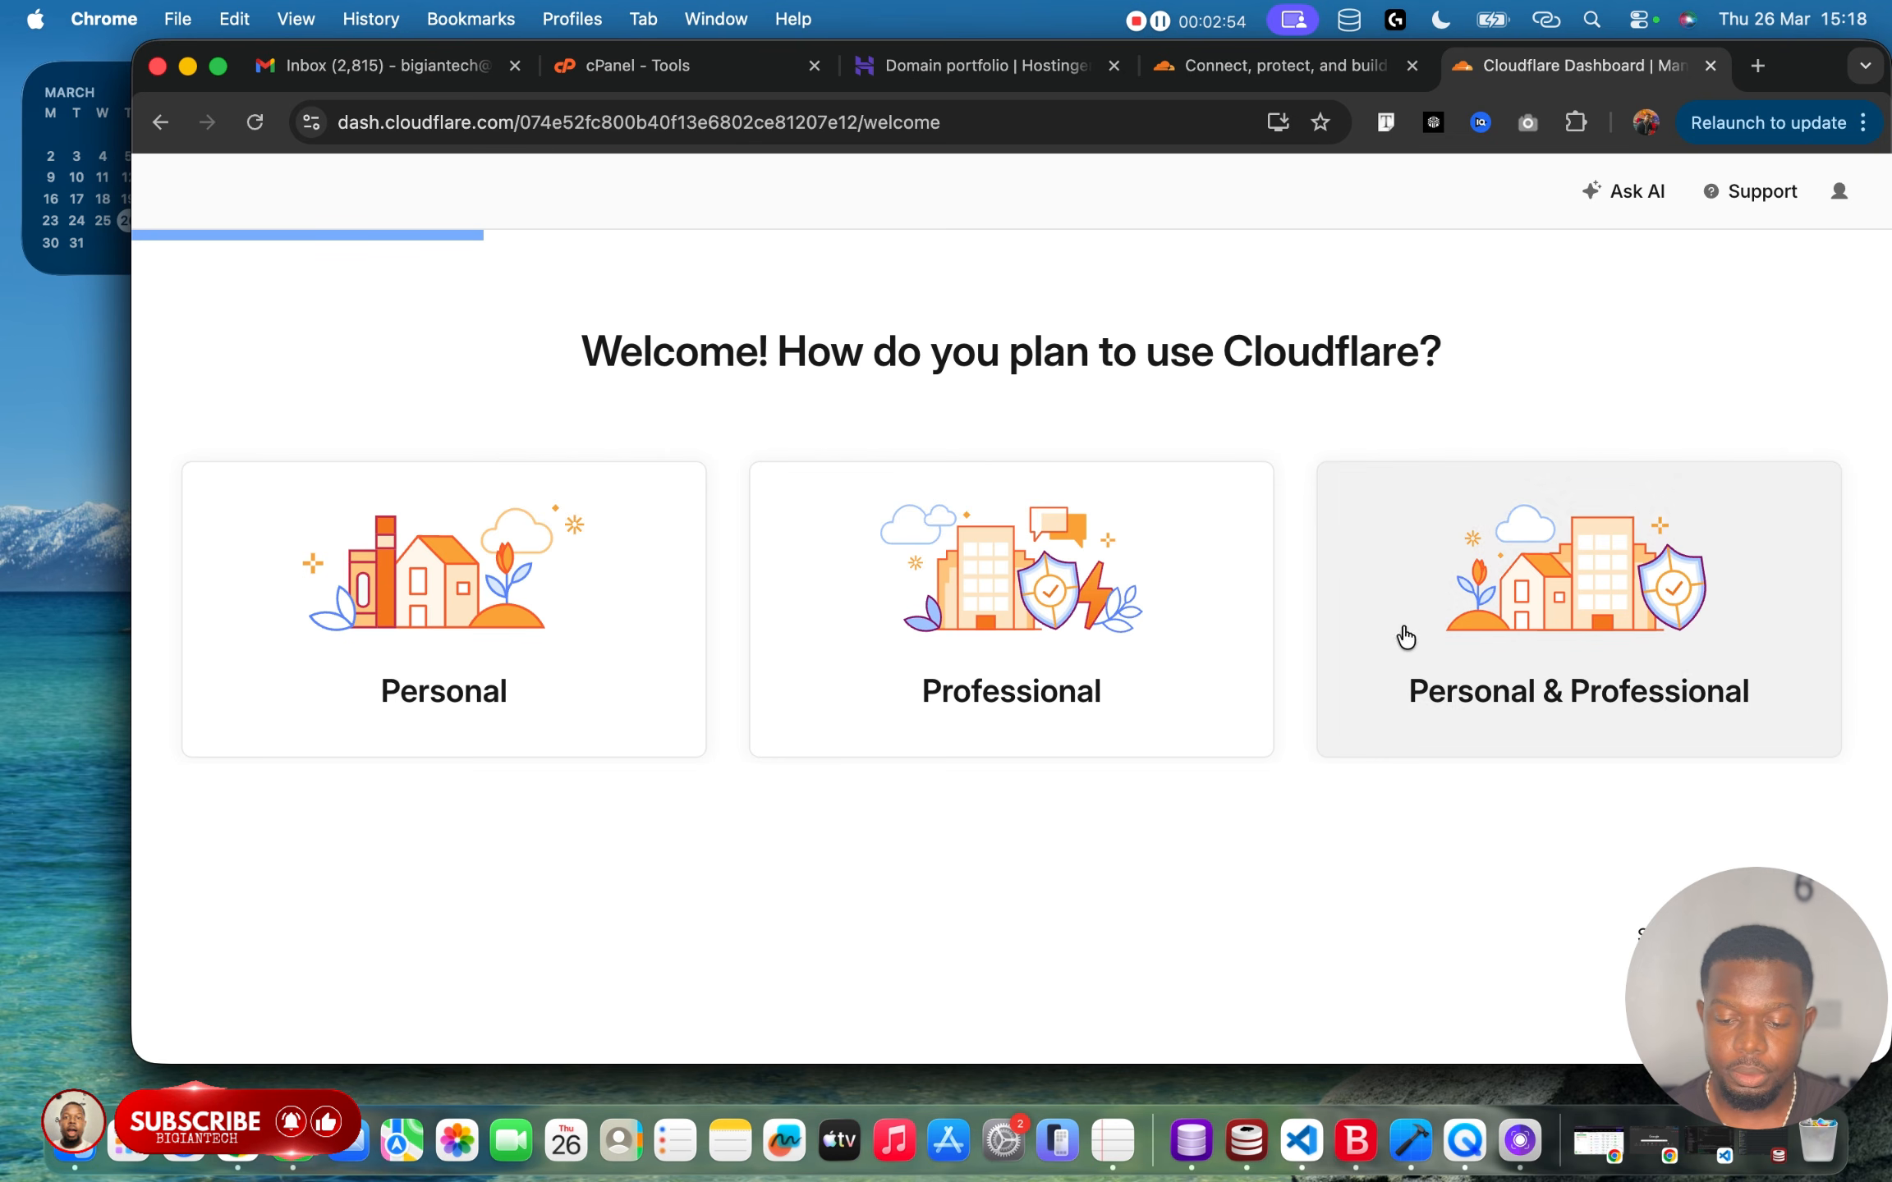
# Answer the onboarding questions with Personal & Professional use, a role, and Build and scale apps globally.
pyautogui.click(1527, 632)
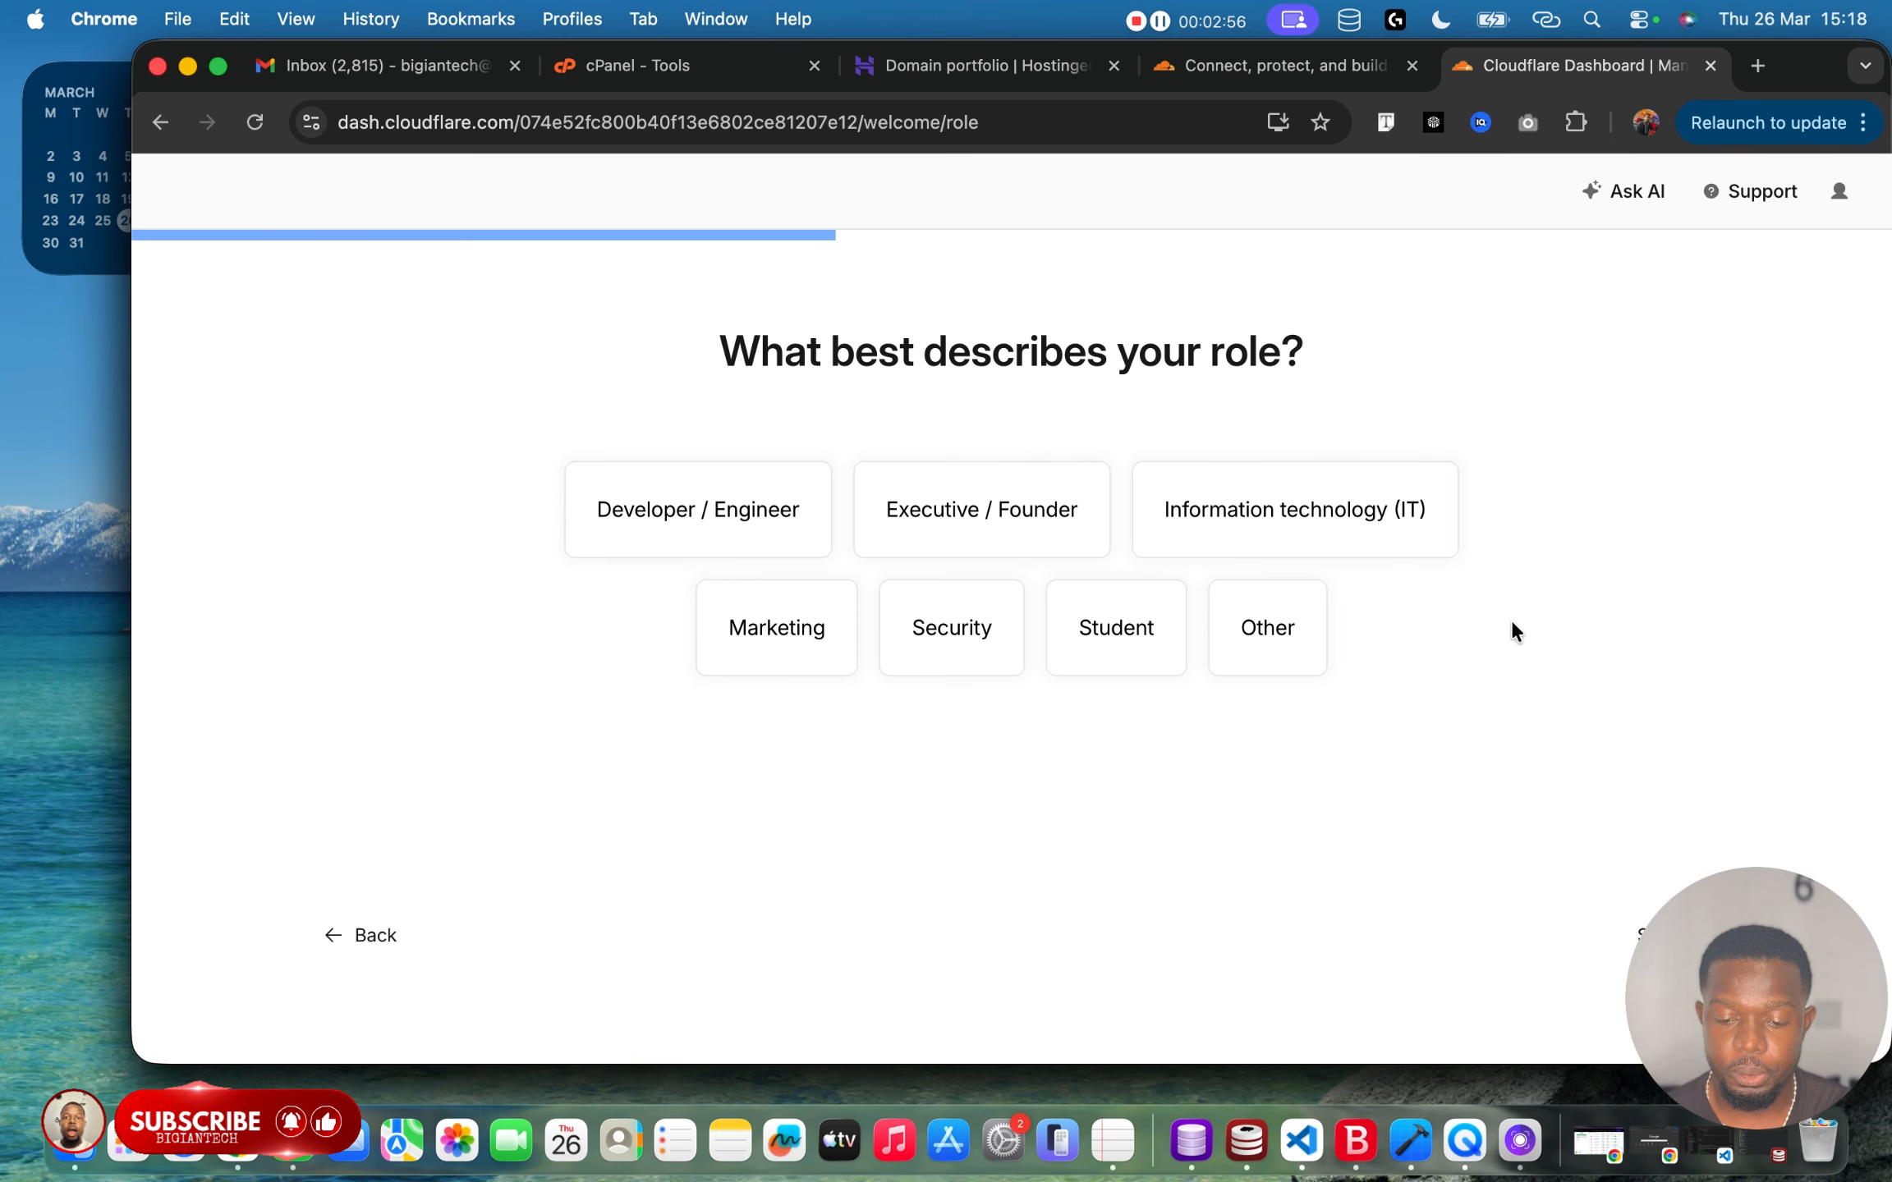
pyautogui.click(721, 512)
pyautogui.click(1307, 512)
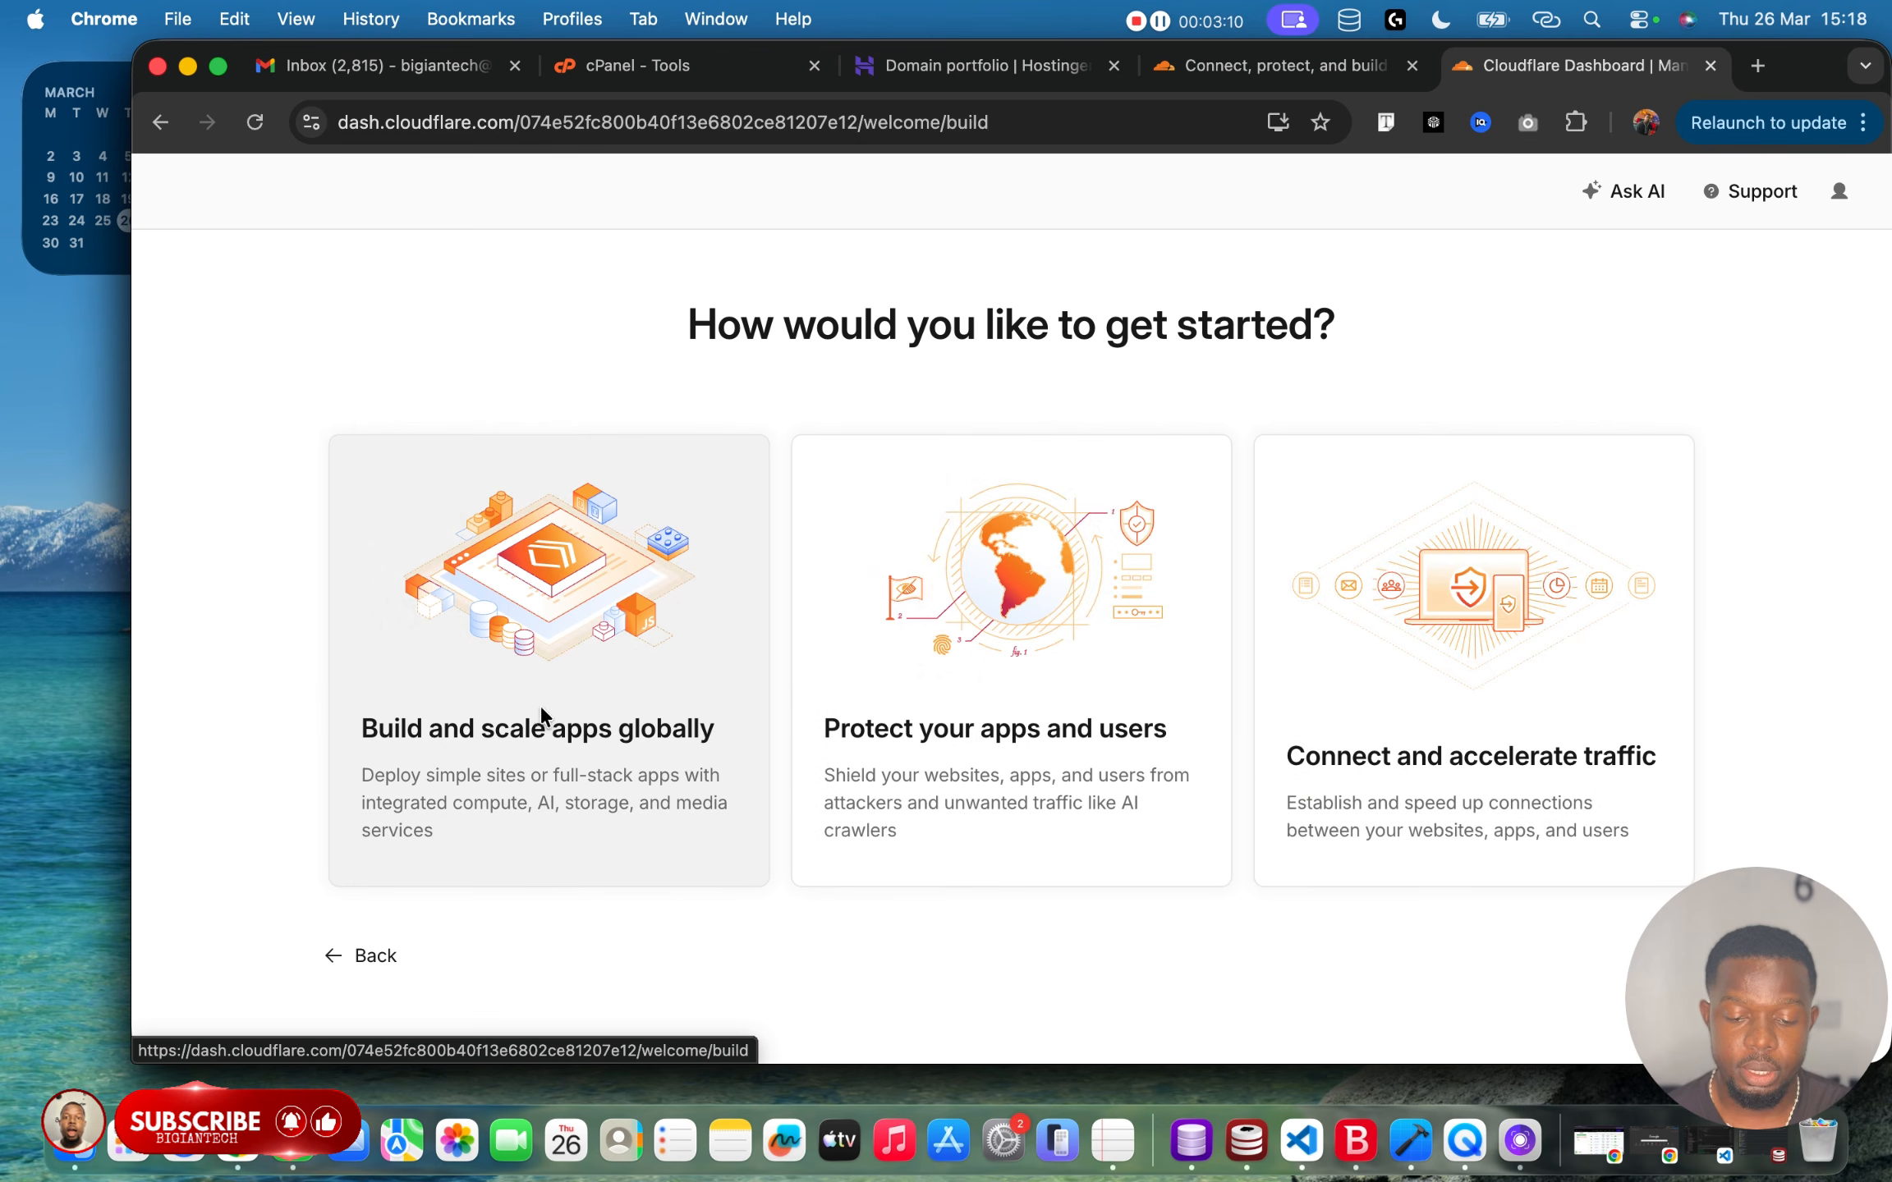
pyautogui.click(541, 716)
# Choose Purchase a domain name as the way to start building, and go to the Cloudflare account home.
pyautogui.scroll(-2, 758, 835)
pyautogui.scroll(-2, 816, 768)
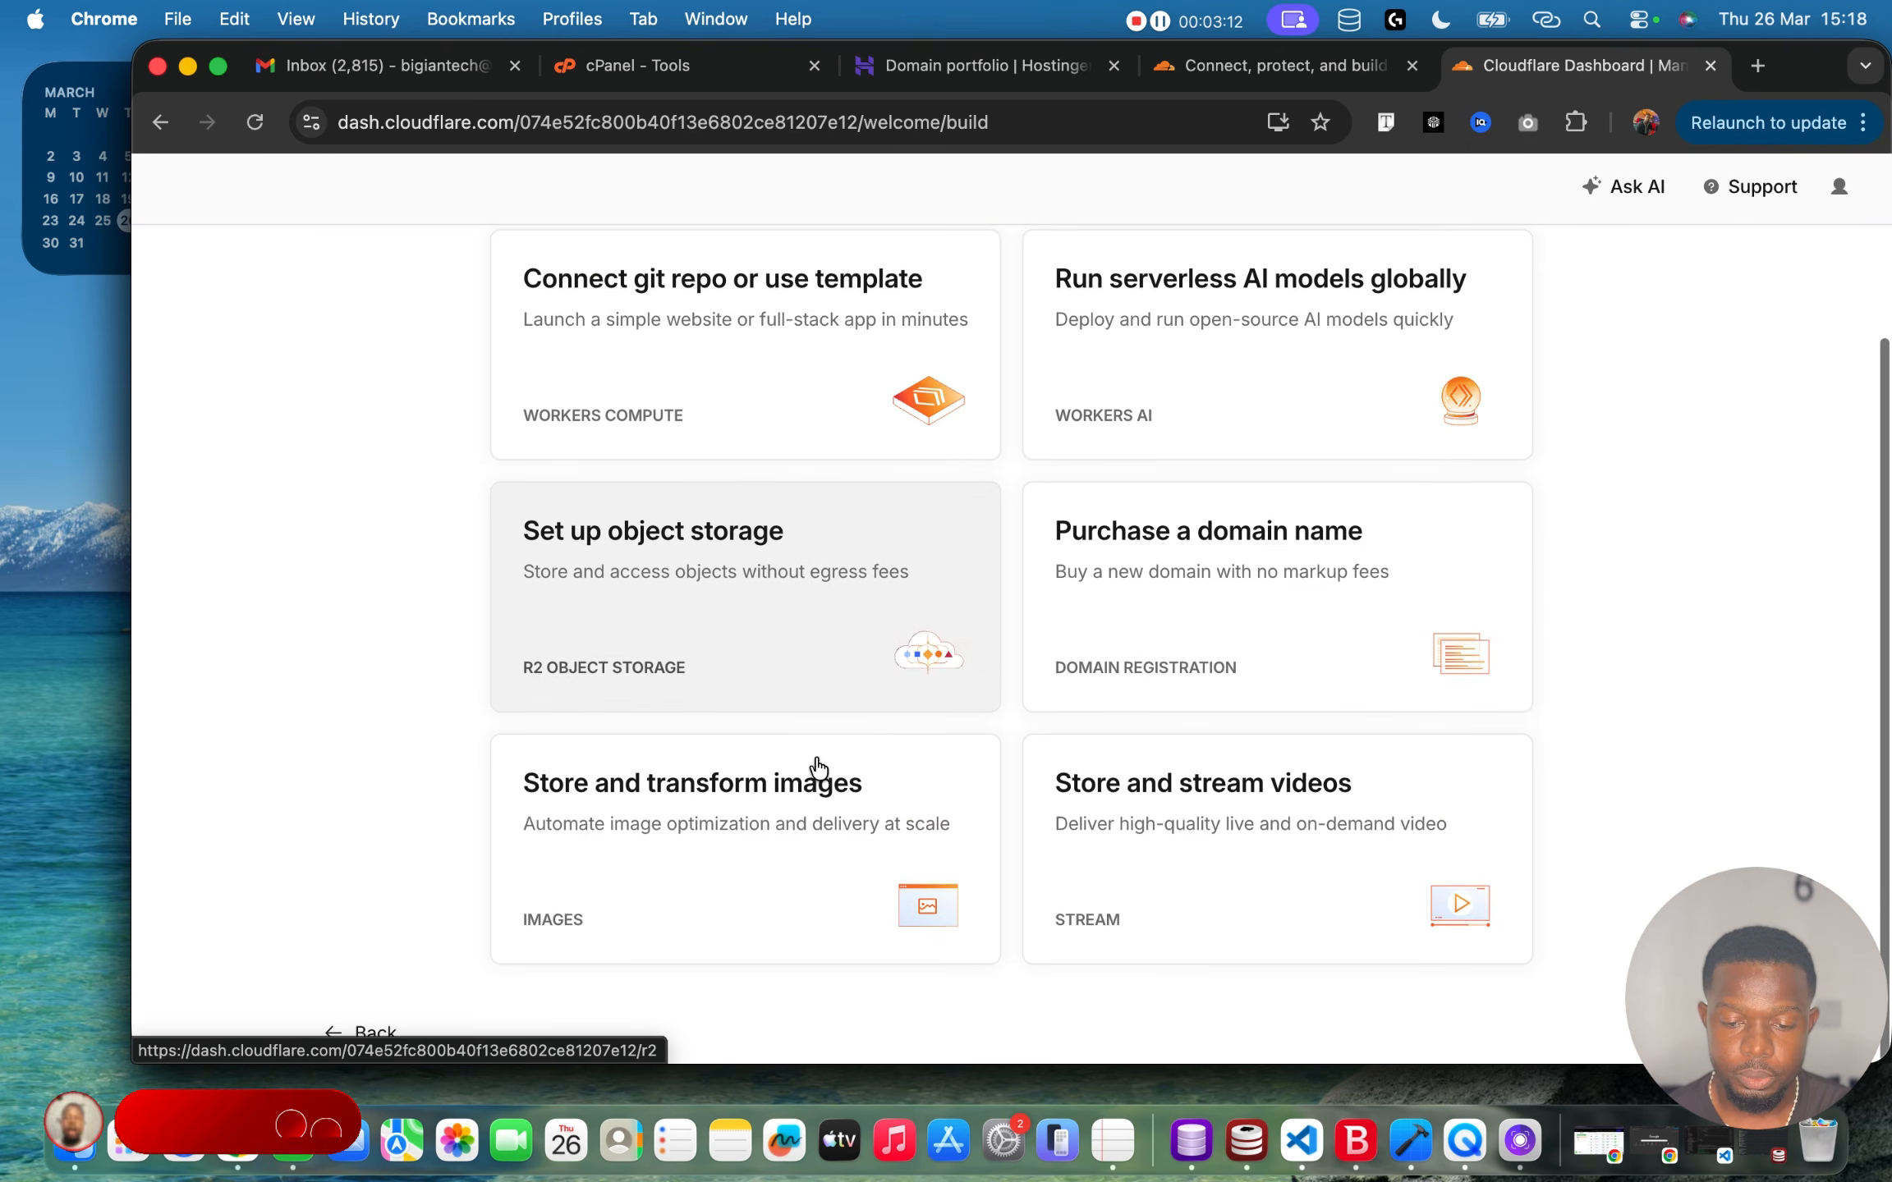
pyautogui.scroll(3, 817, 768)
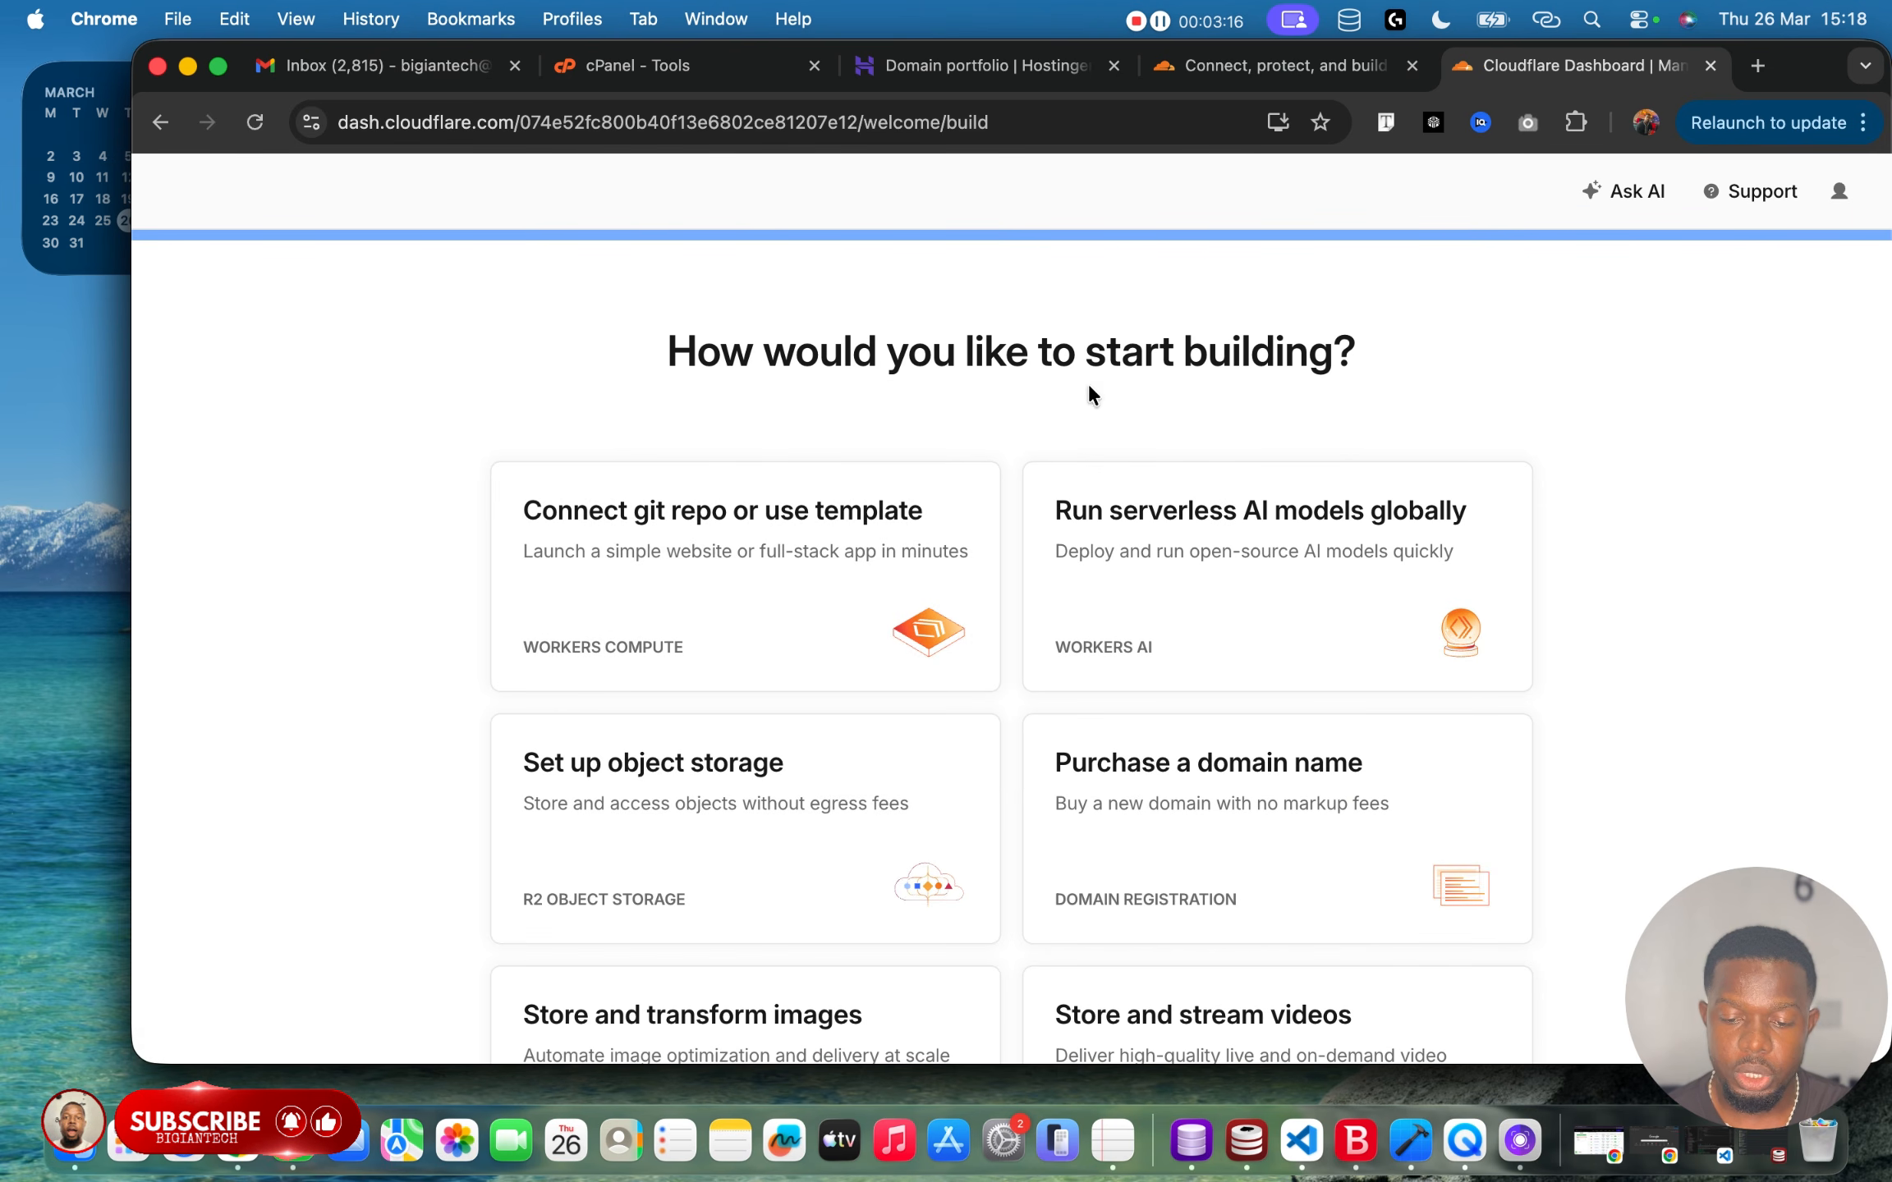
pyautogui.scroll(-3, 1044, 532)
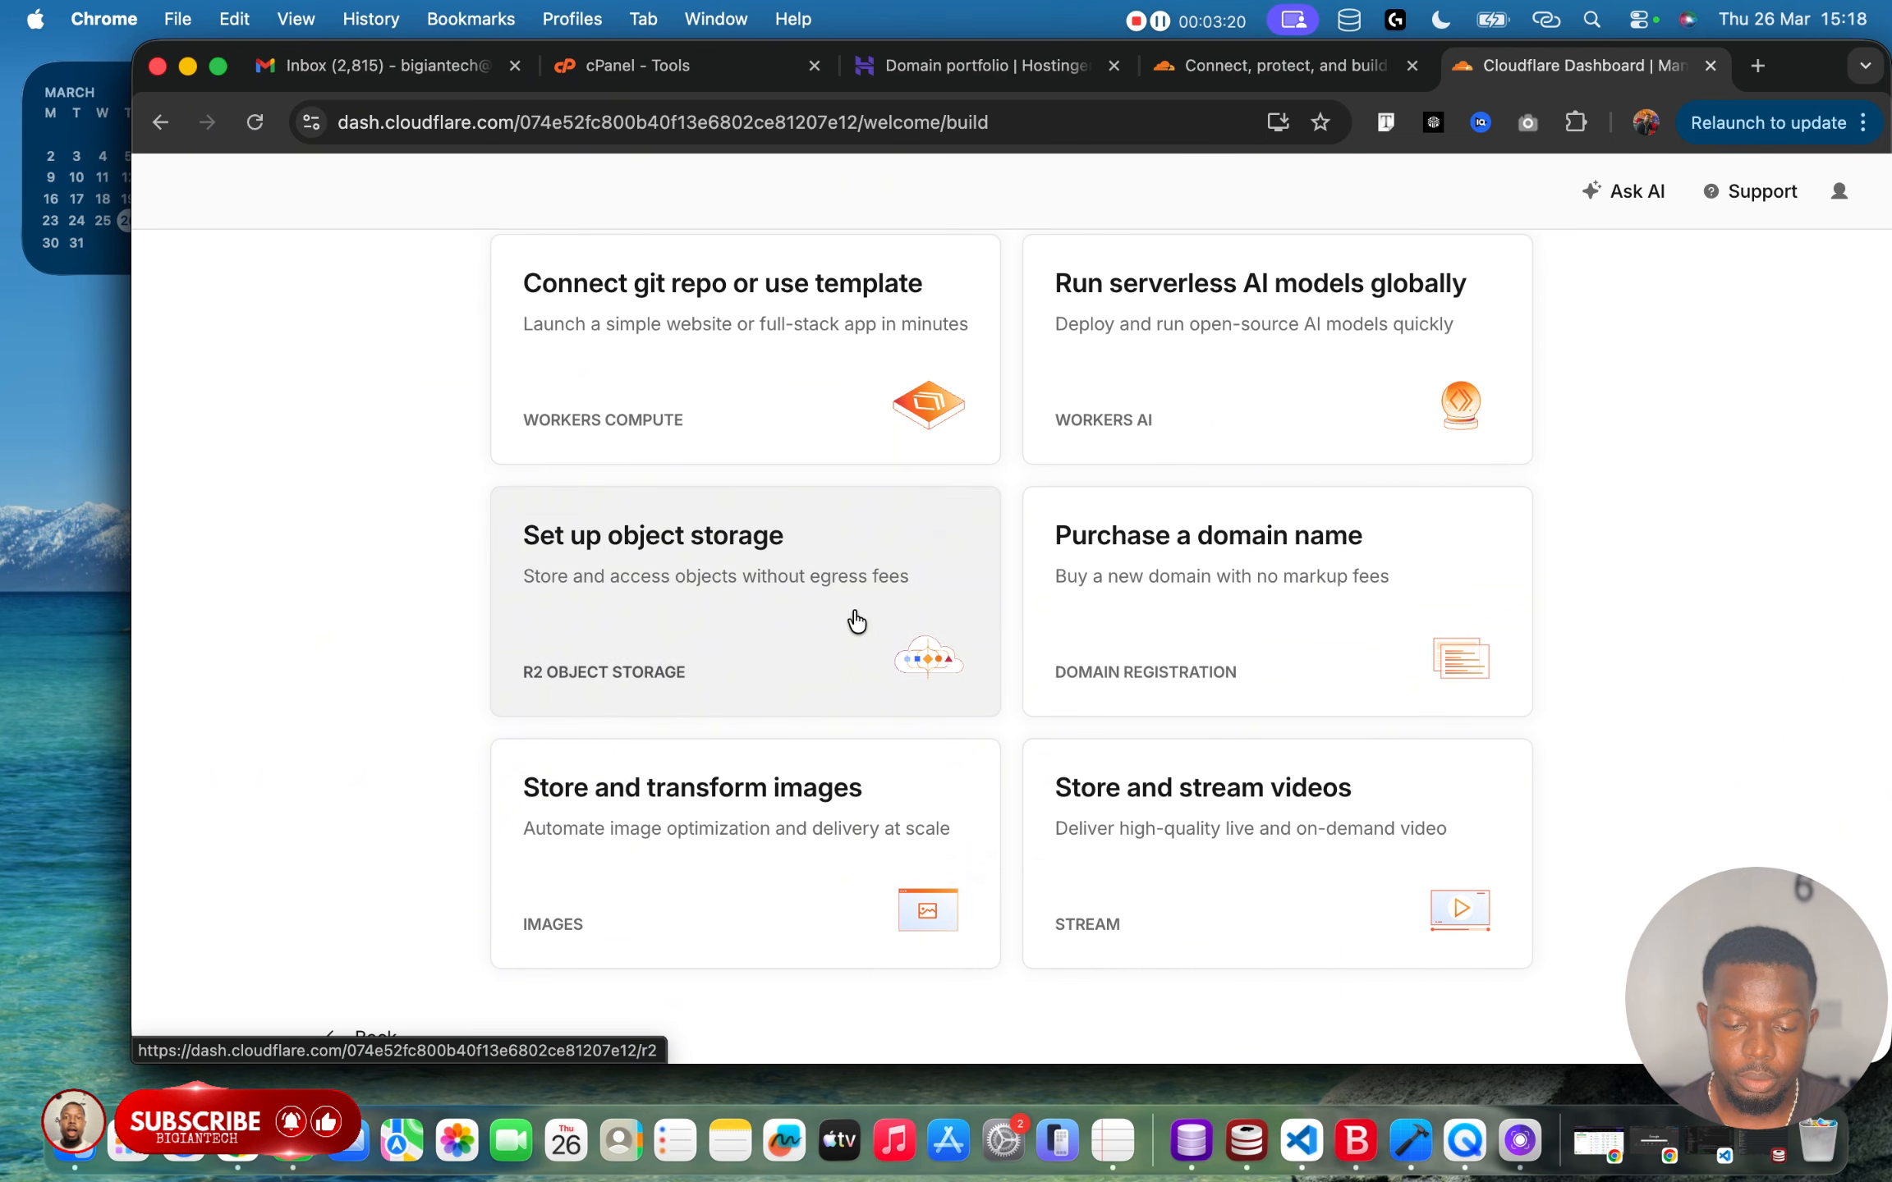
pyautogui.click(1213, 530)
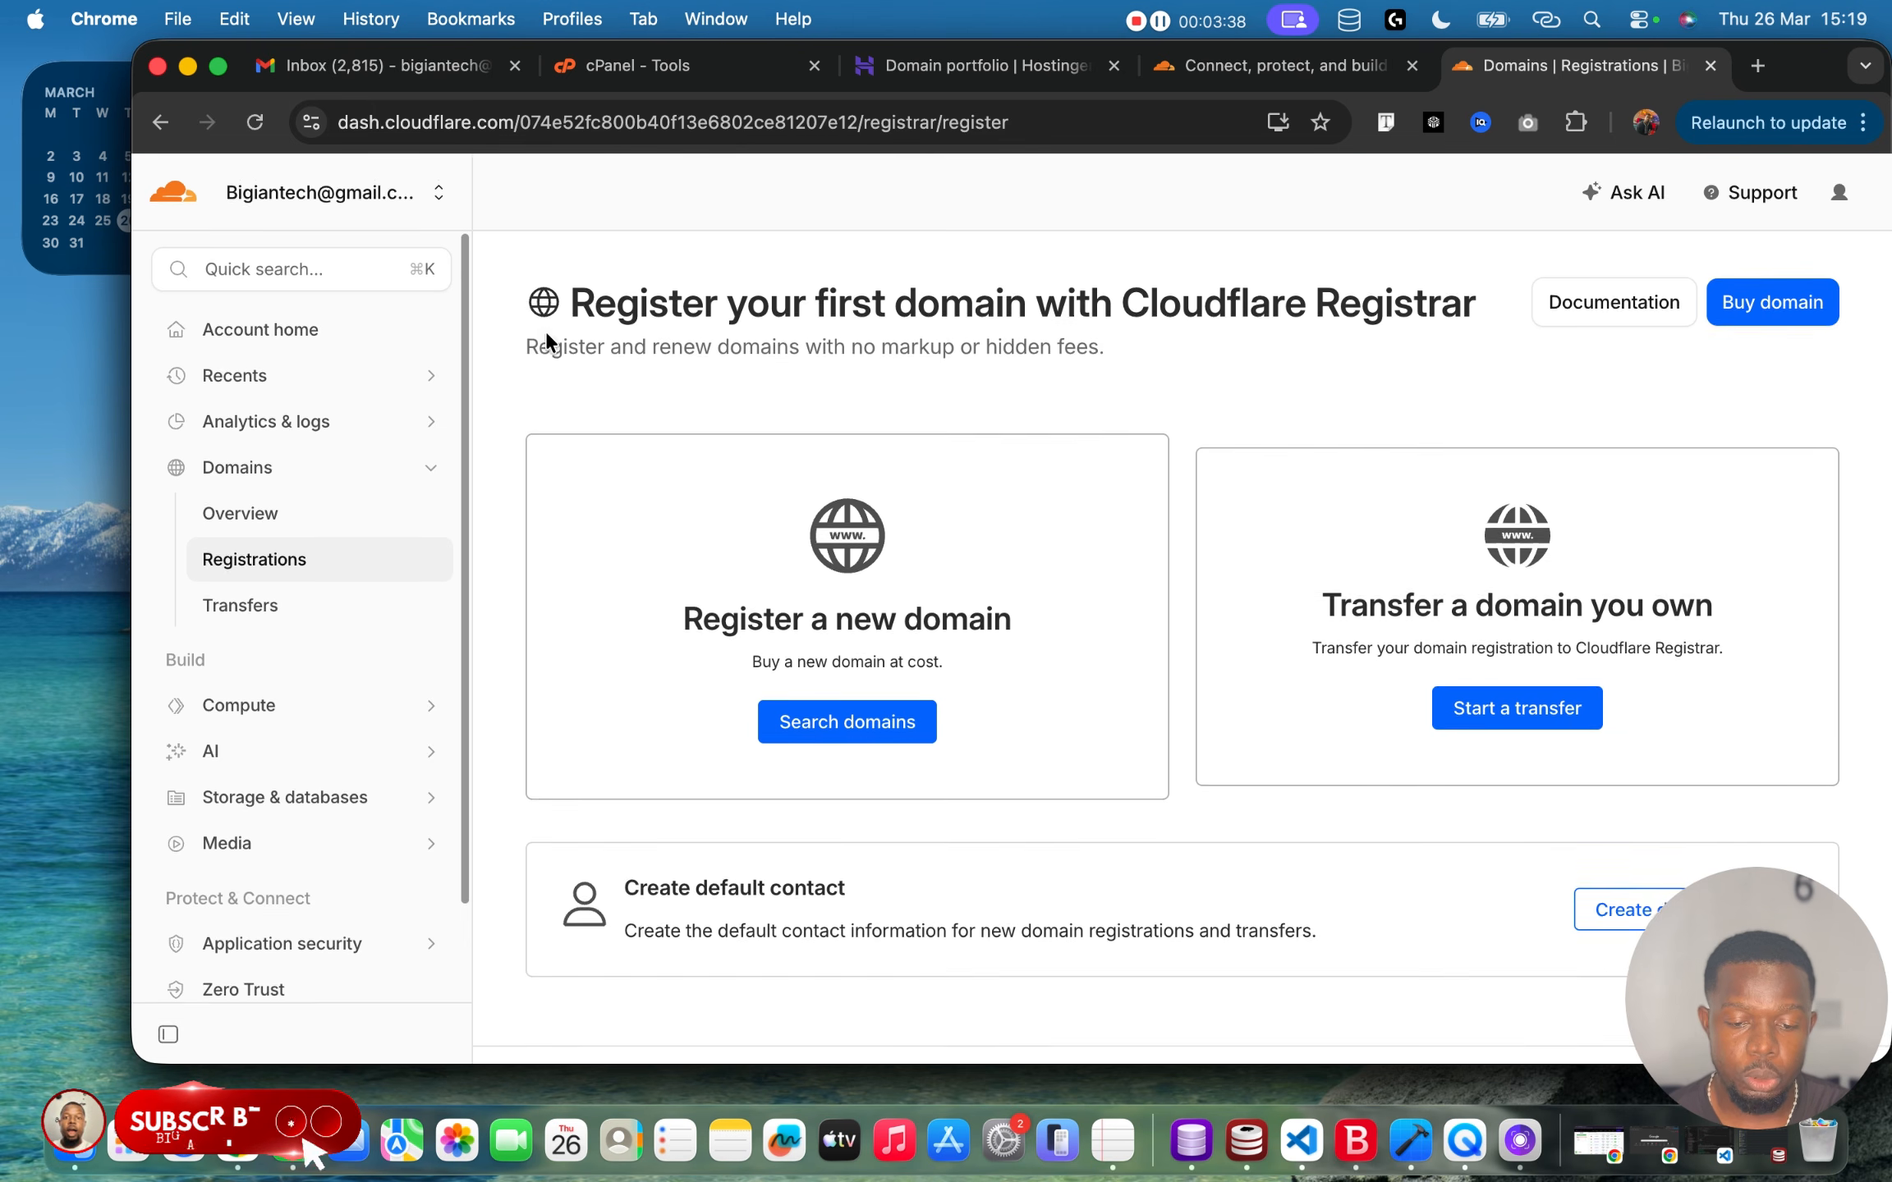
pyautogui.click(300, 324)
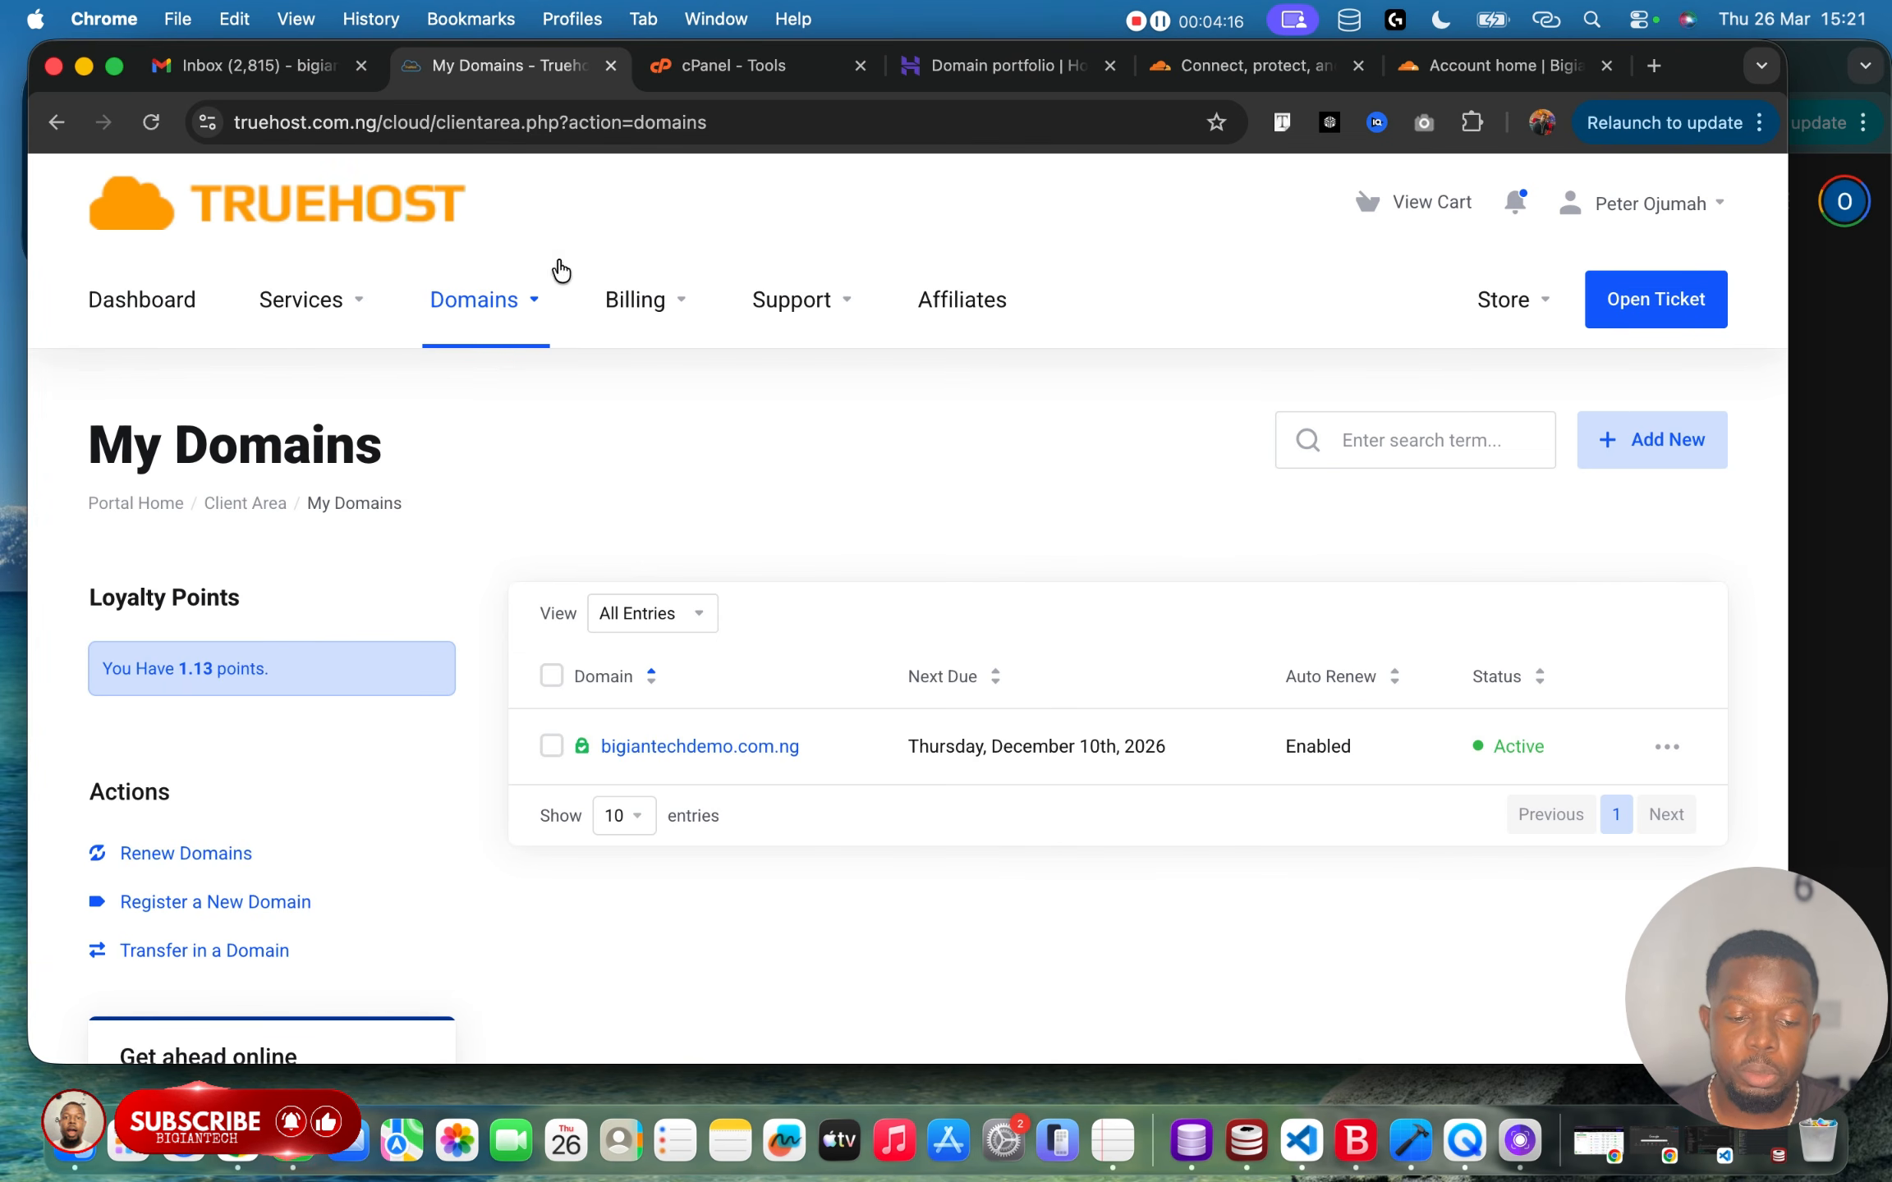
pyautogui.scroll(-2, 552, 371)
pyautogui.scroll(2, 553, 371)
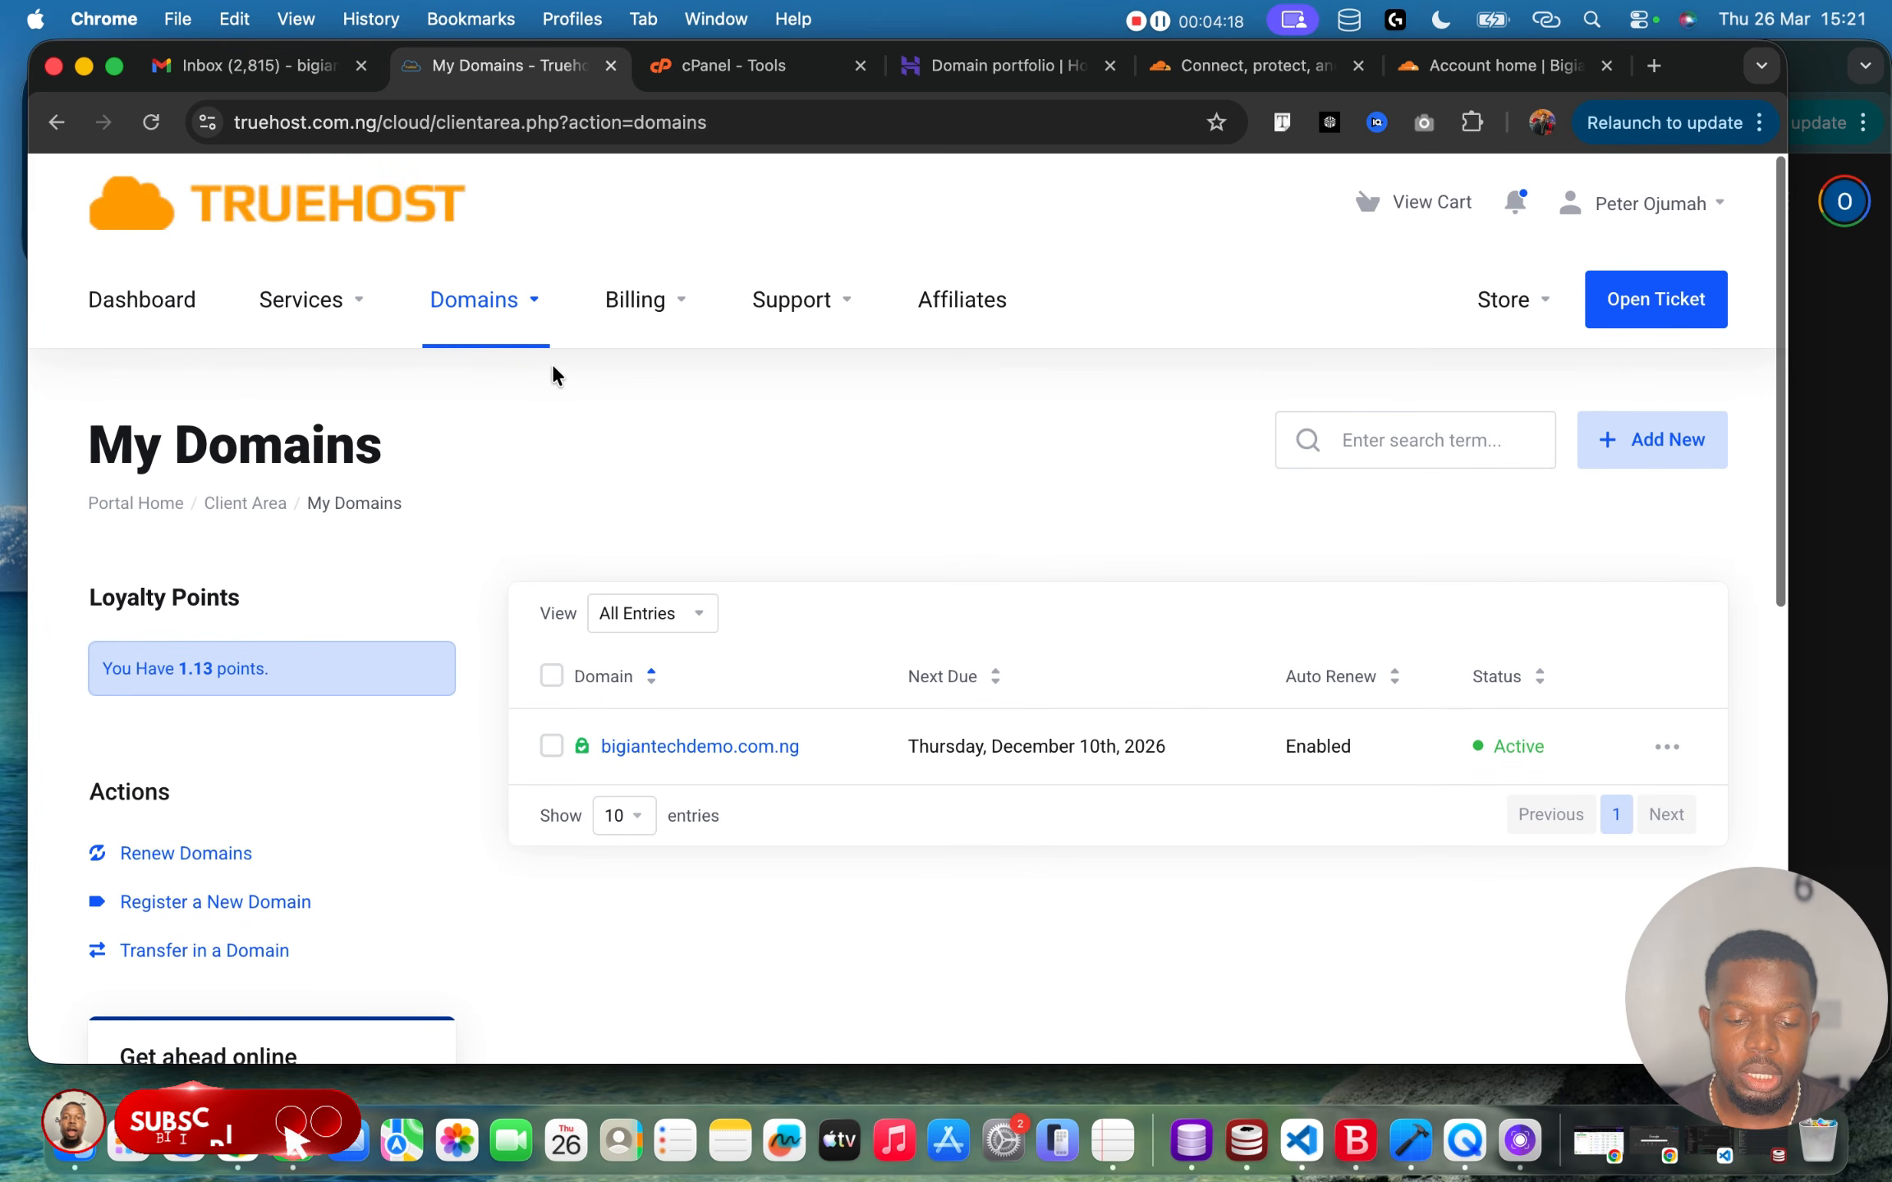
pyautogui.scroll(-2, 552, 369)
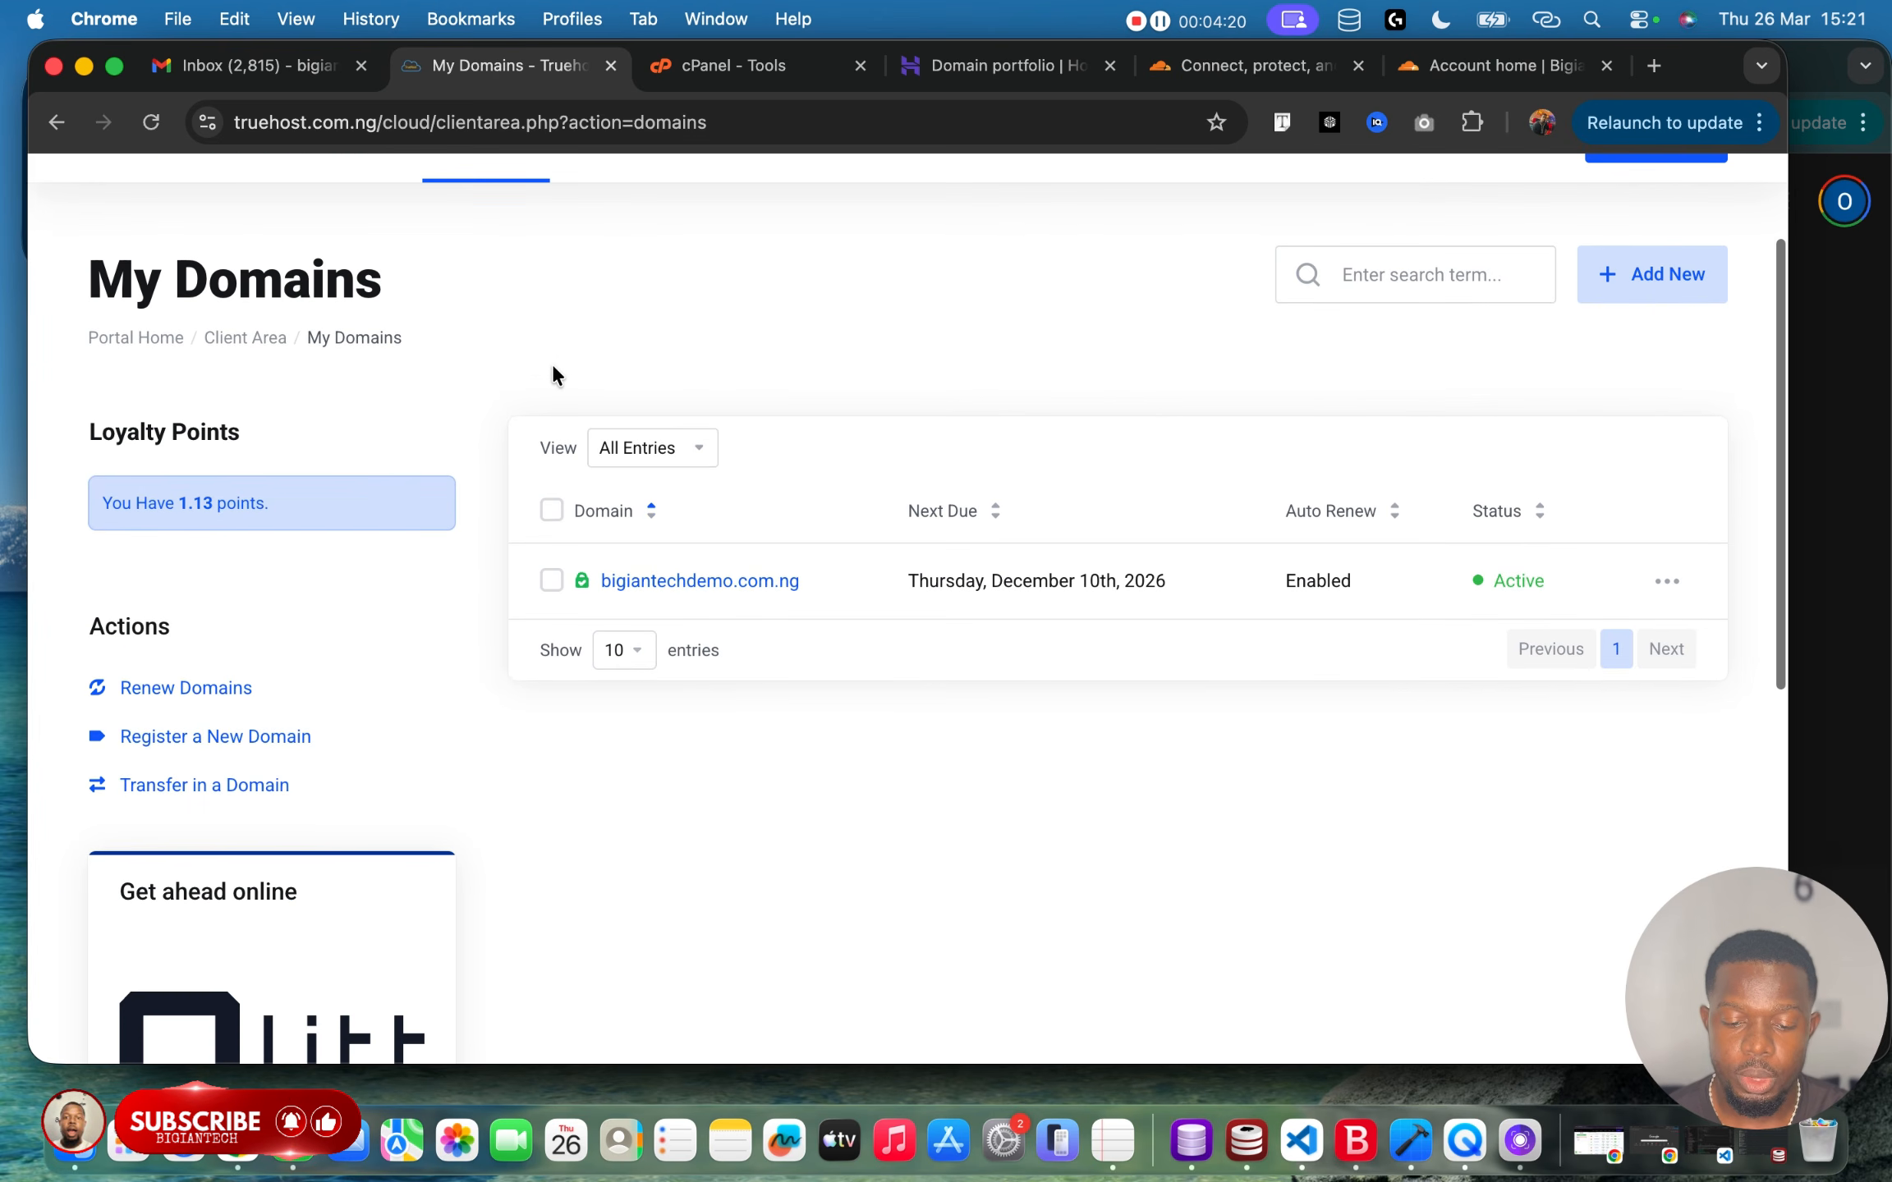
# Switch to Hostinger and open the DNS / Nameservers settings of bigiantechdevdemo.com from the domain portfolio.
pyautogui.click(1029, 76)
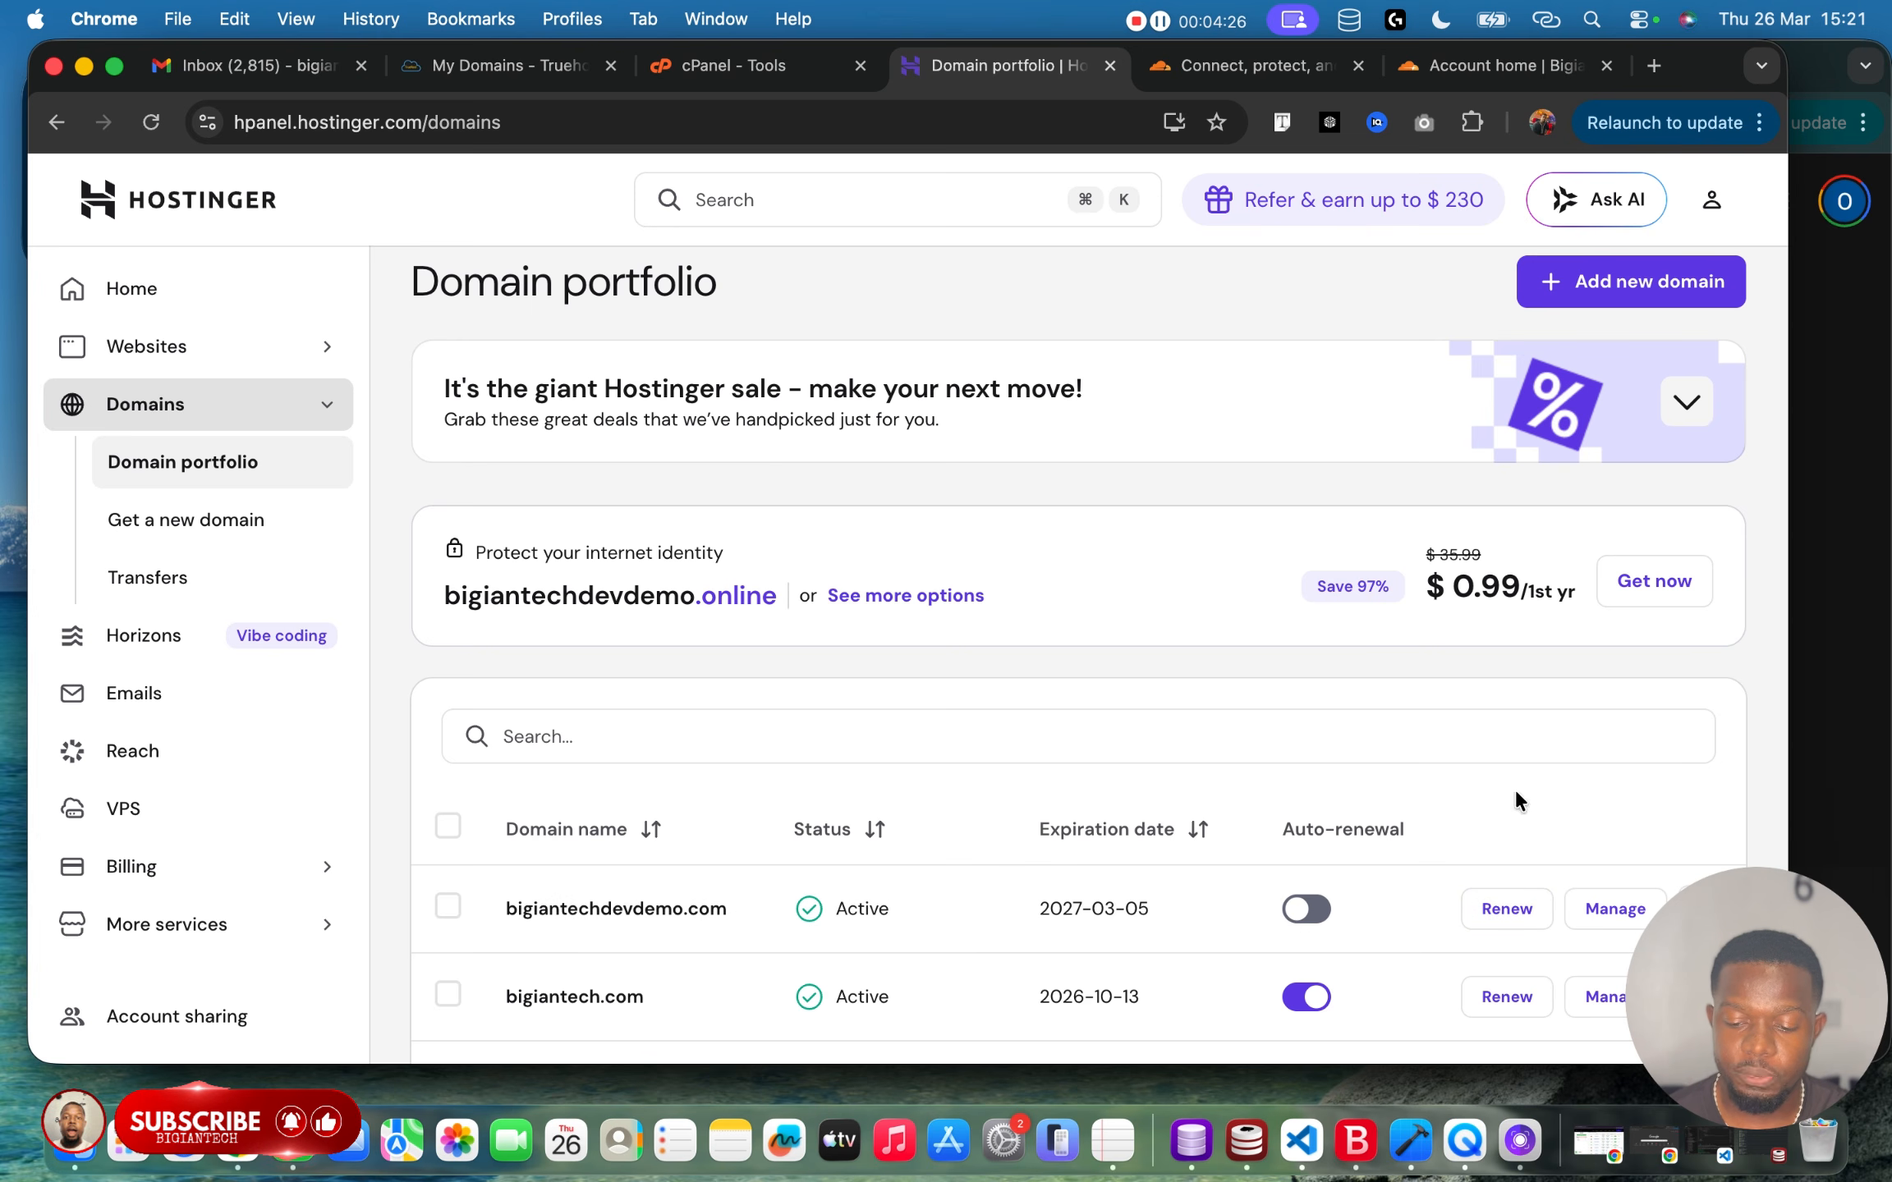
pyautogui.click(1586, 913)
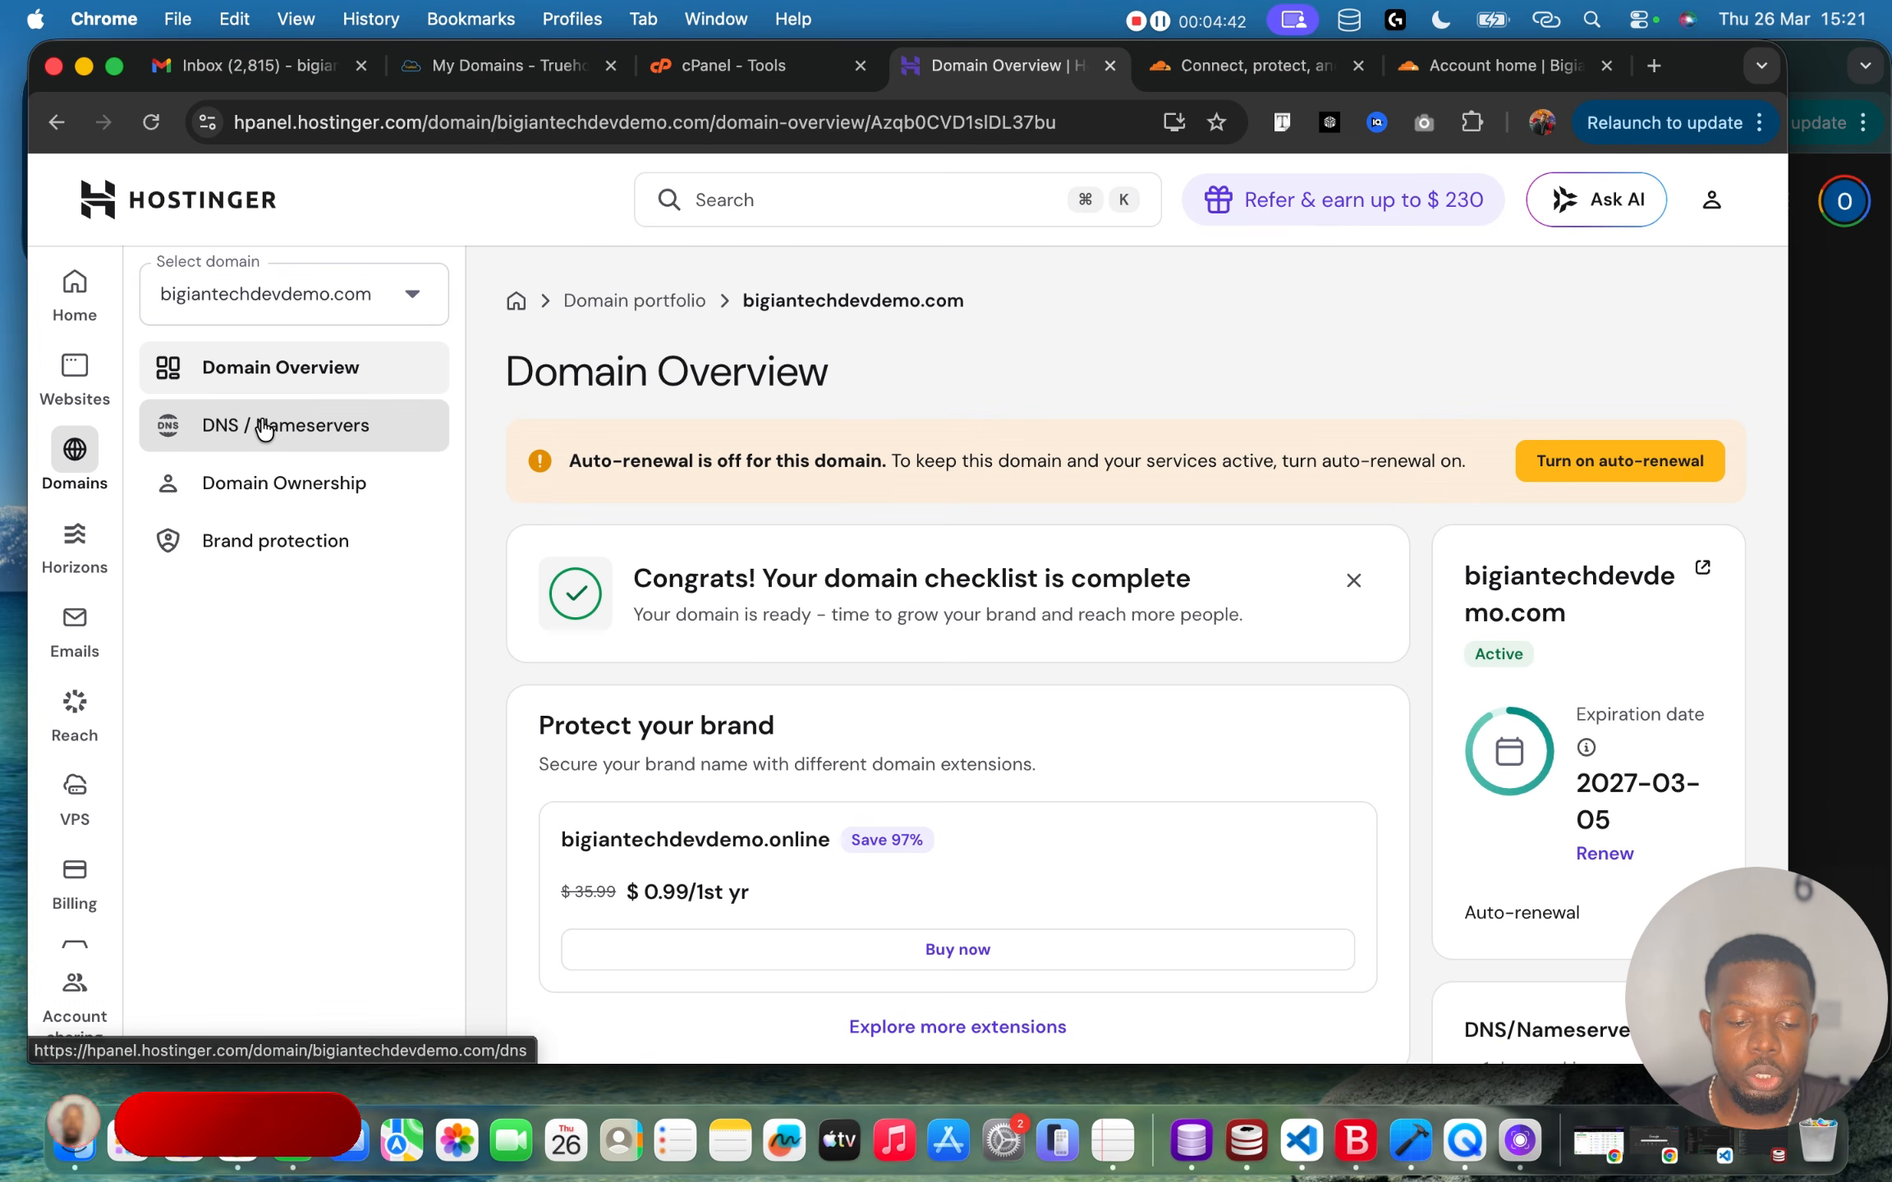
pyautogui.click(284, 452)
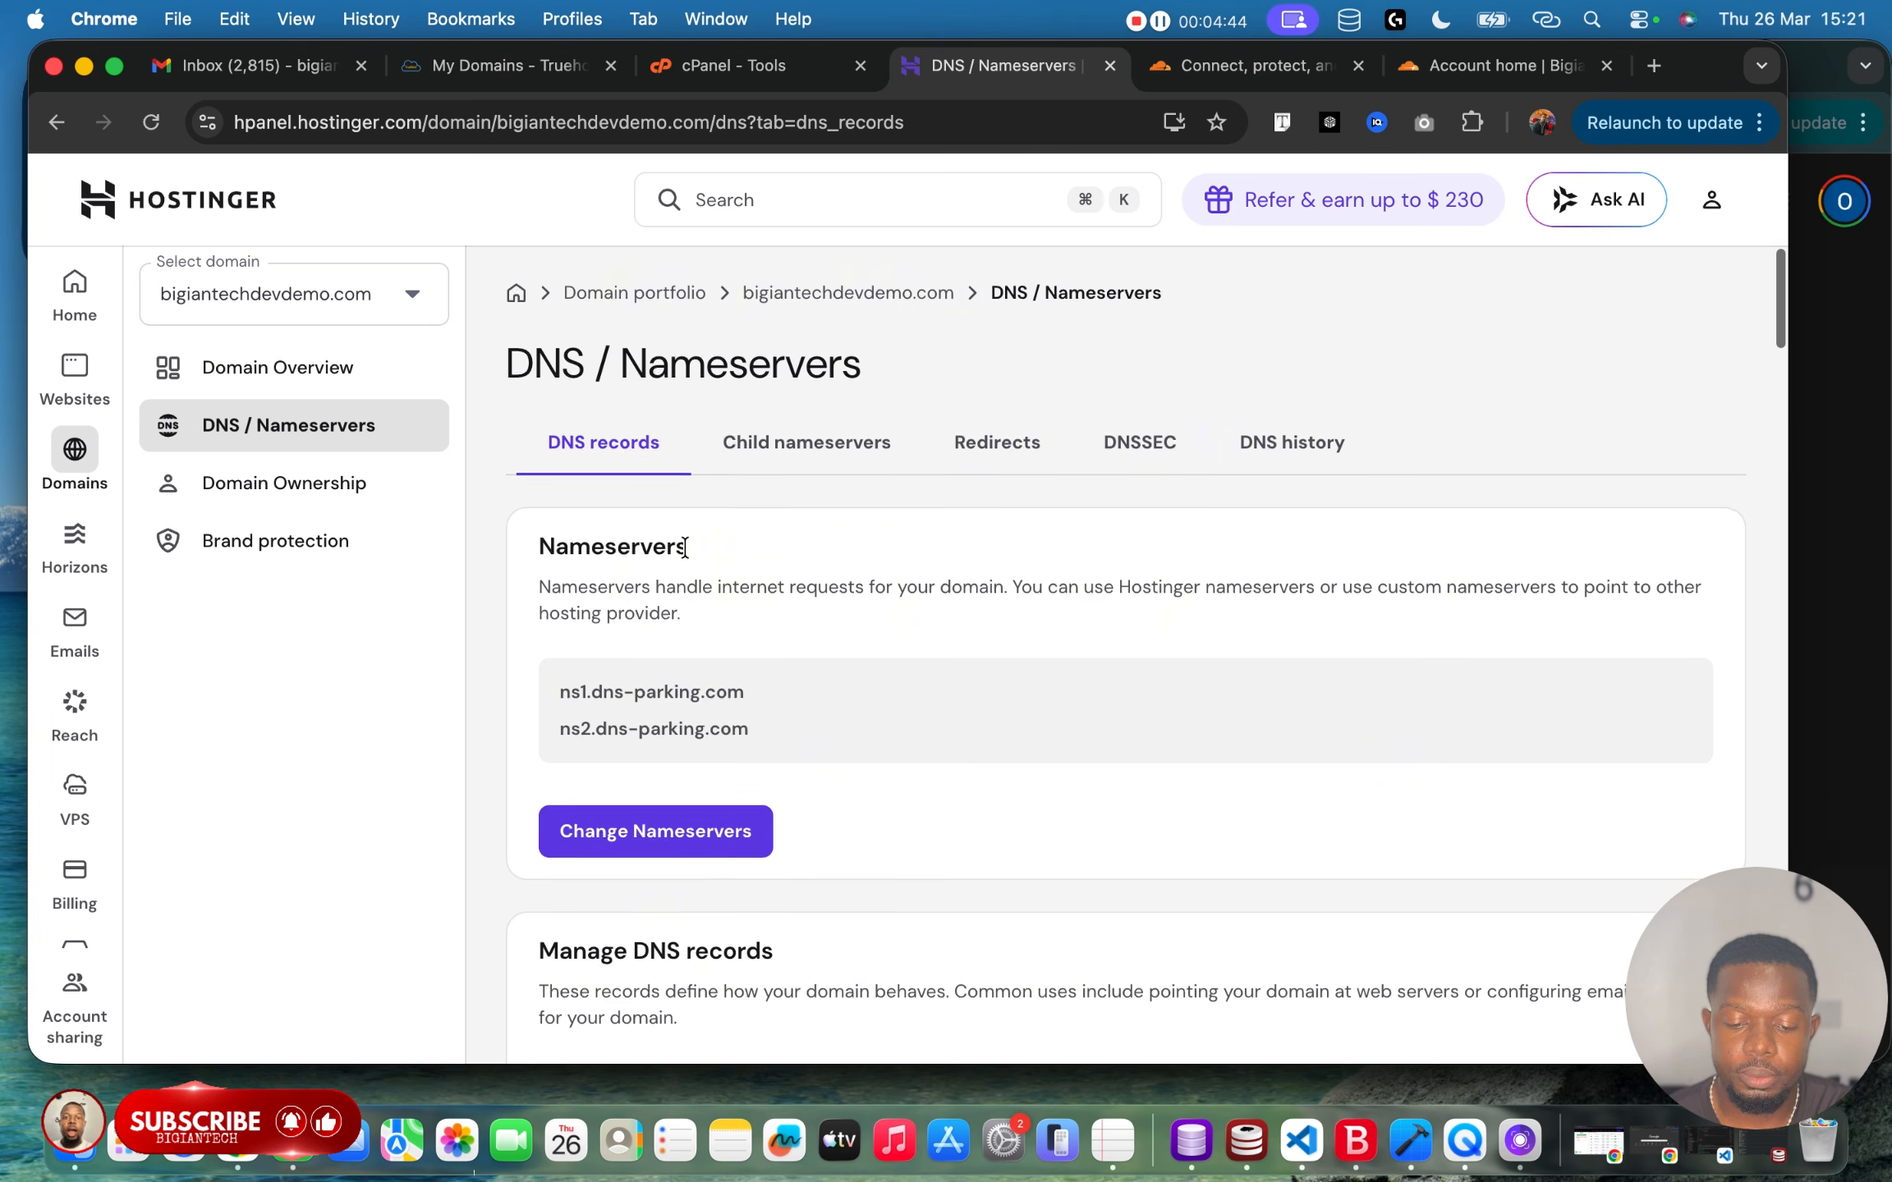
# Open the form for changing the nameservers of bigiantechdevdemo.com and review its nameserver fields.
pyautogui.scroll(-2, 664, 604)
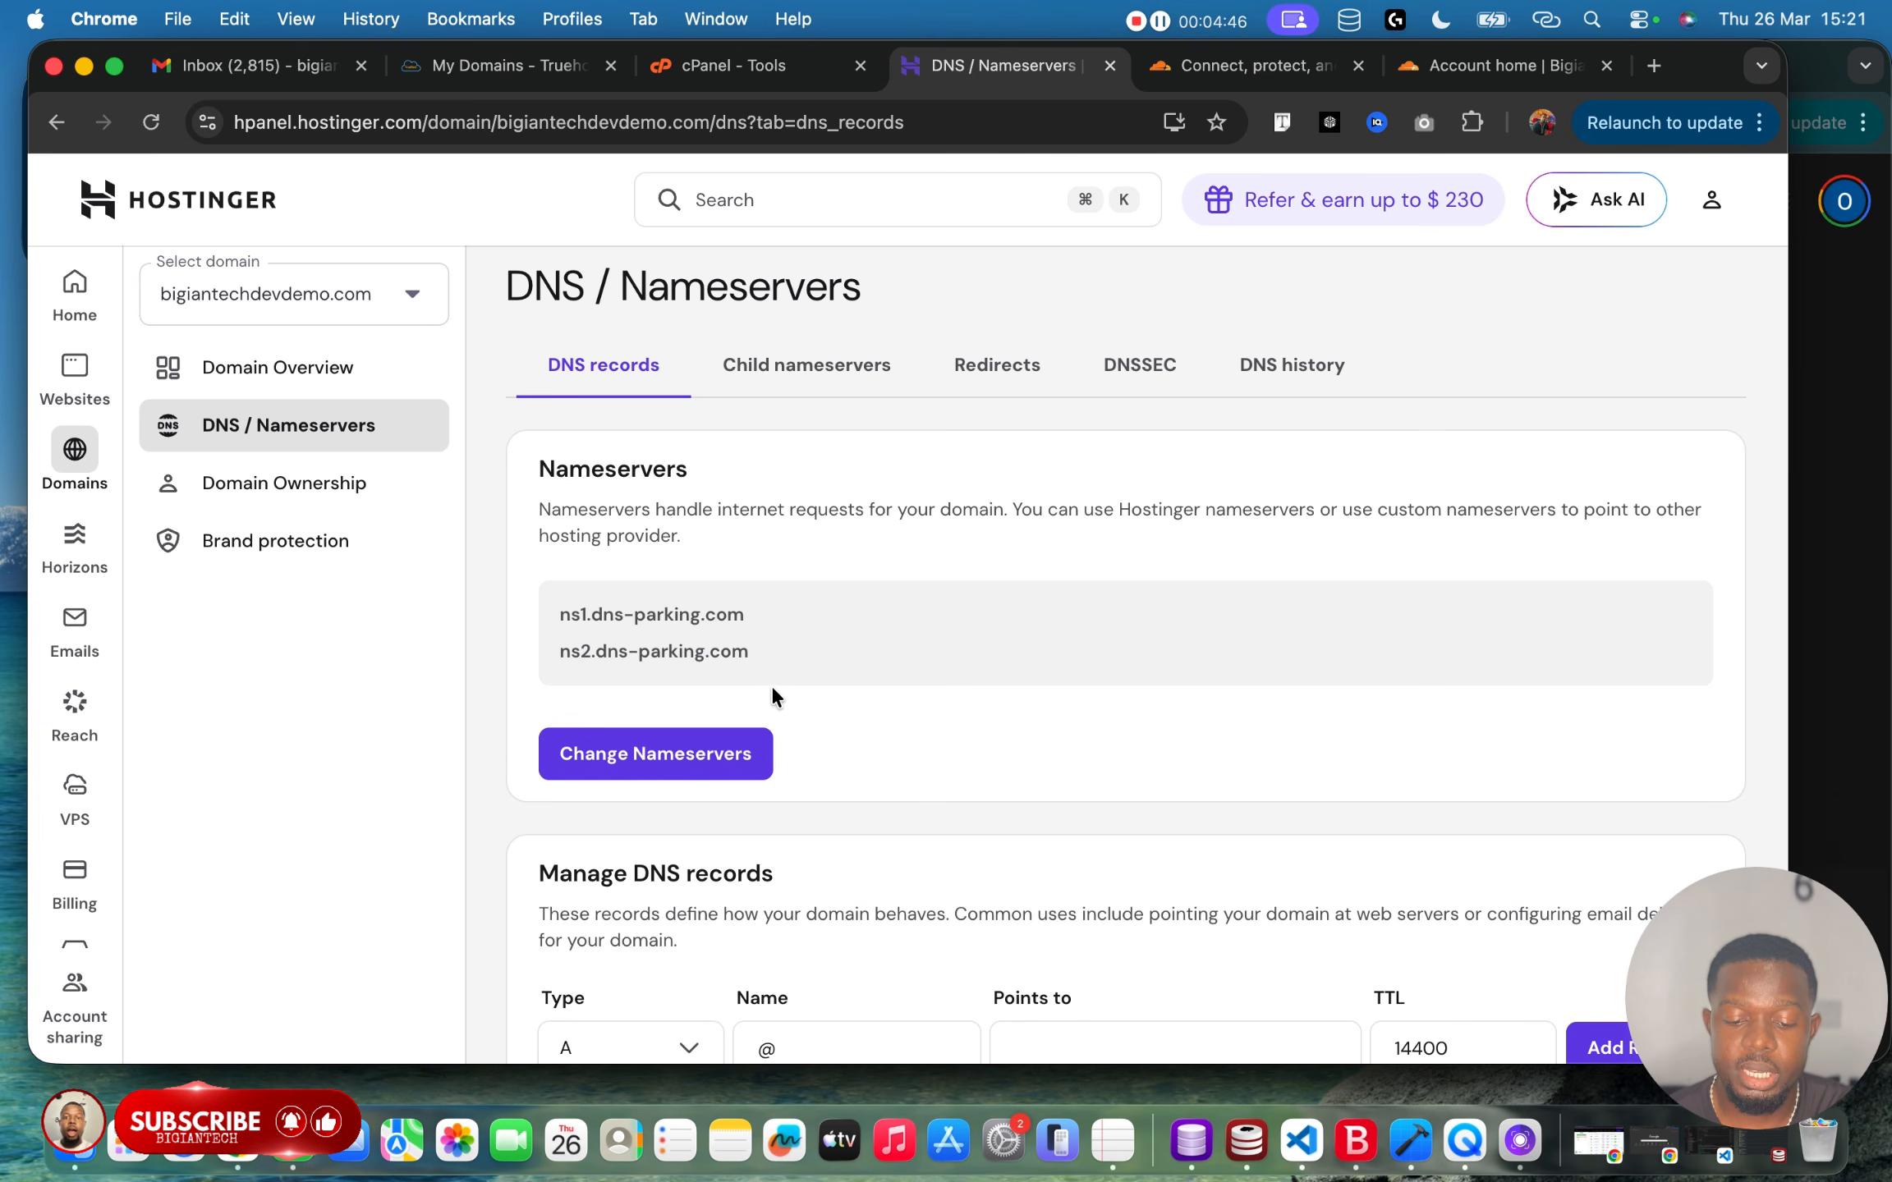
pyautogui.click(723, 755)
pyautogui.scroll(-2, 890, 764)
pyautogui.scroll(-2, 890, 762)
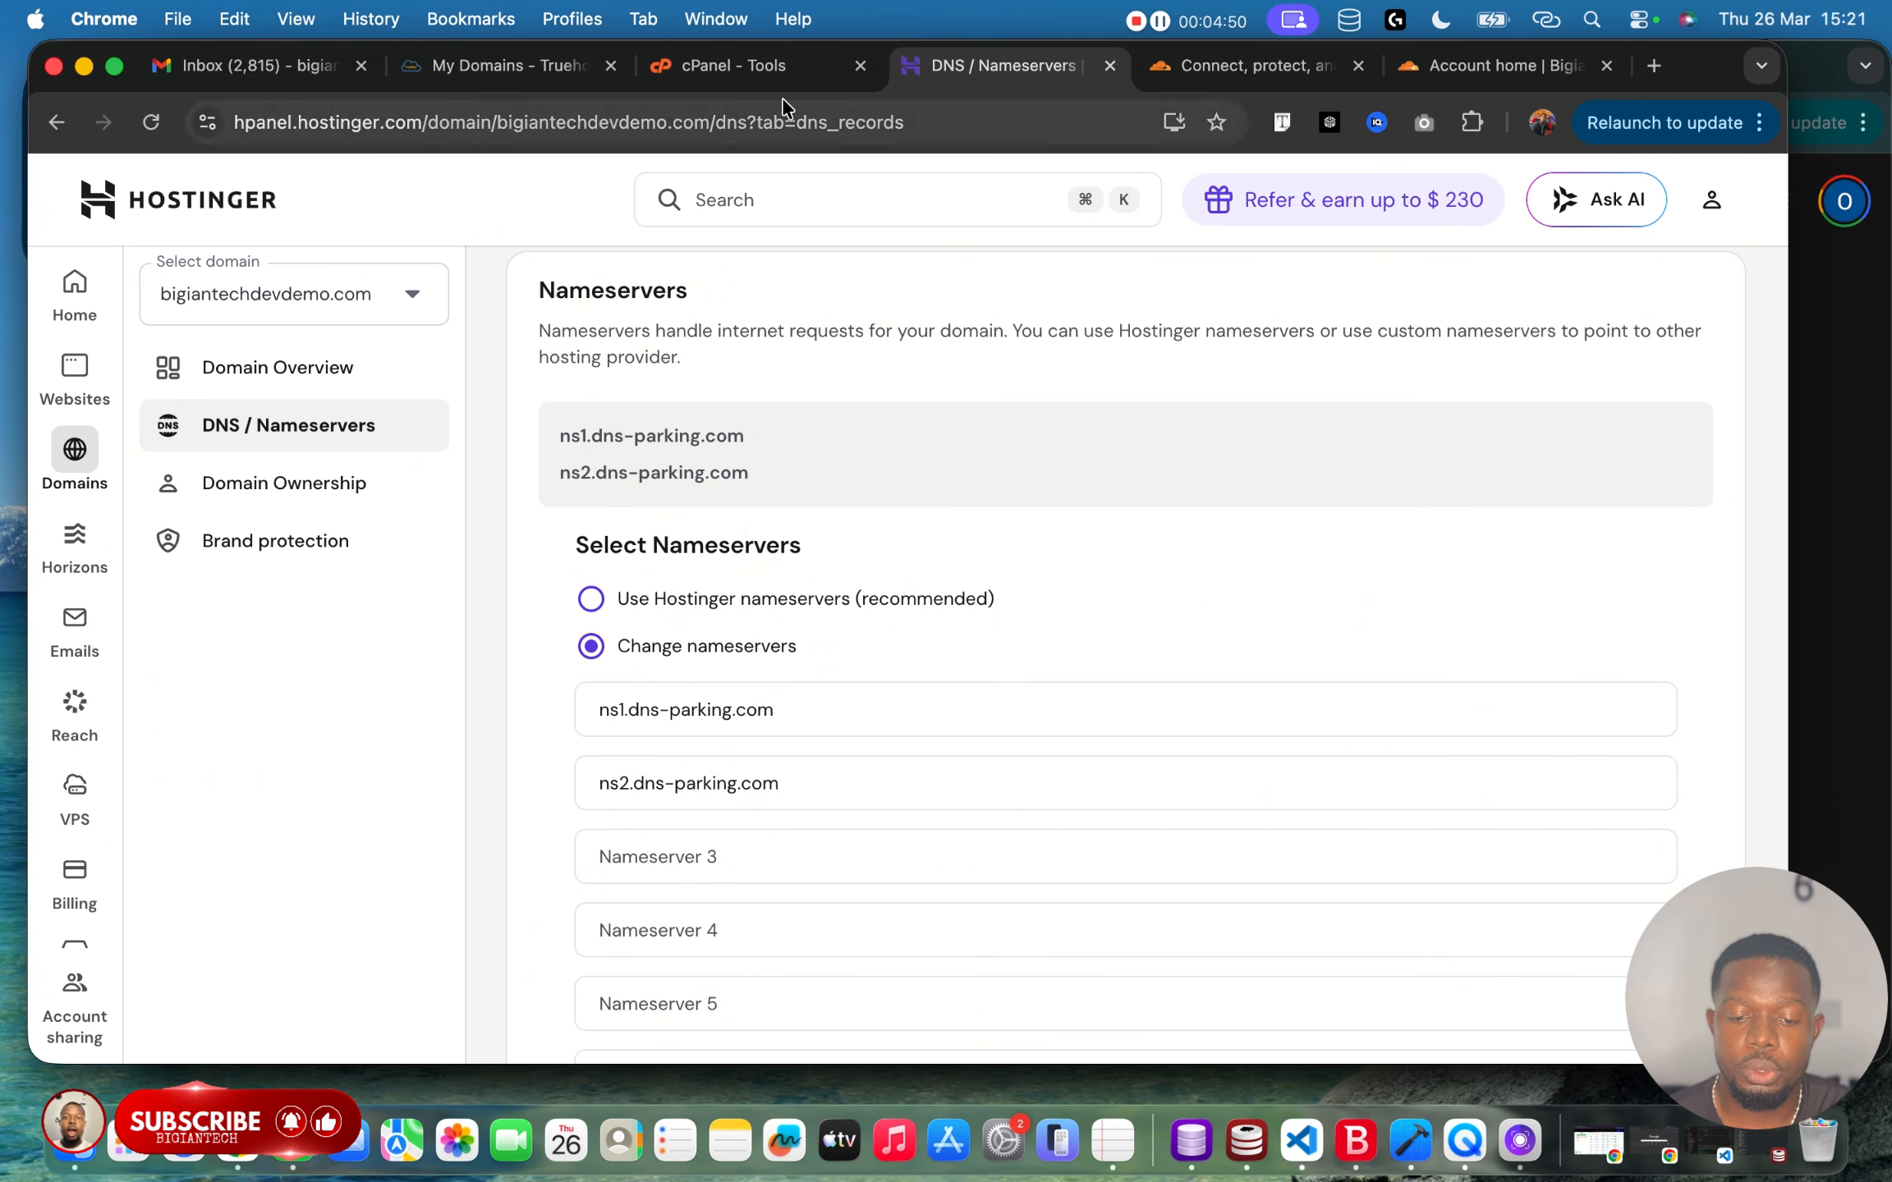
# Switch to the Truehost client area and open the nameserver settings of bigiantechdemo.com.ng.
pyautogui.click(755, 66)
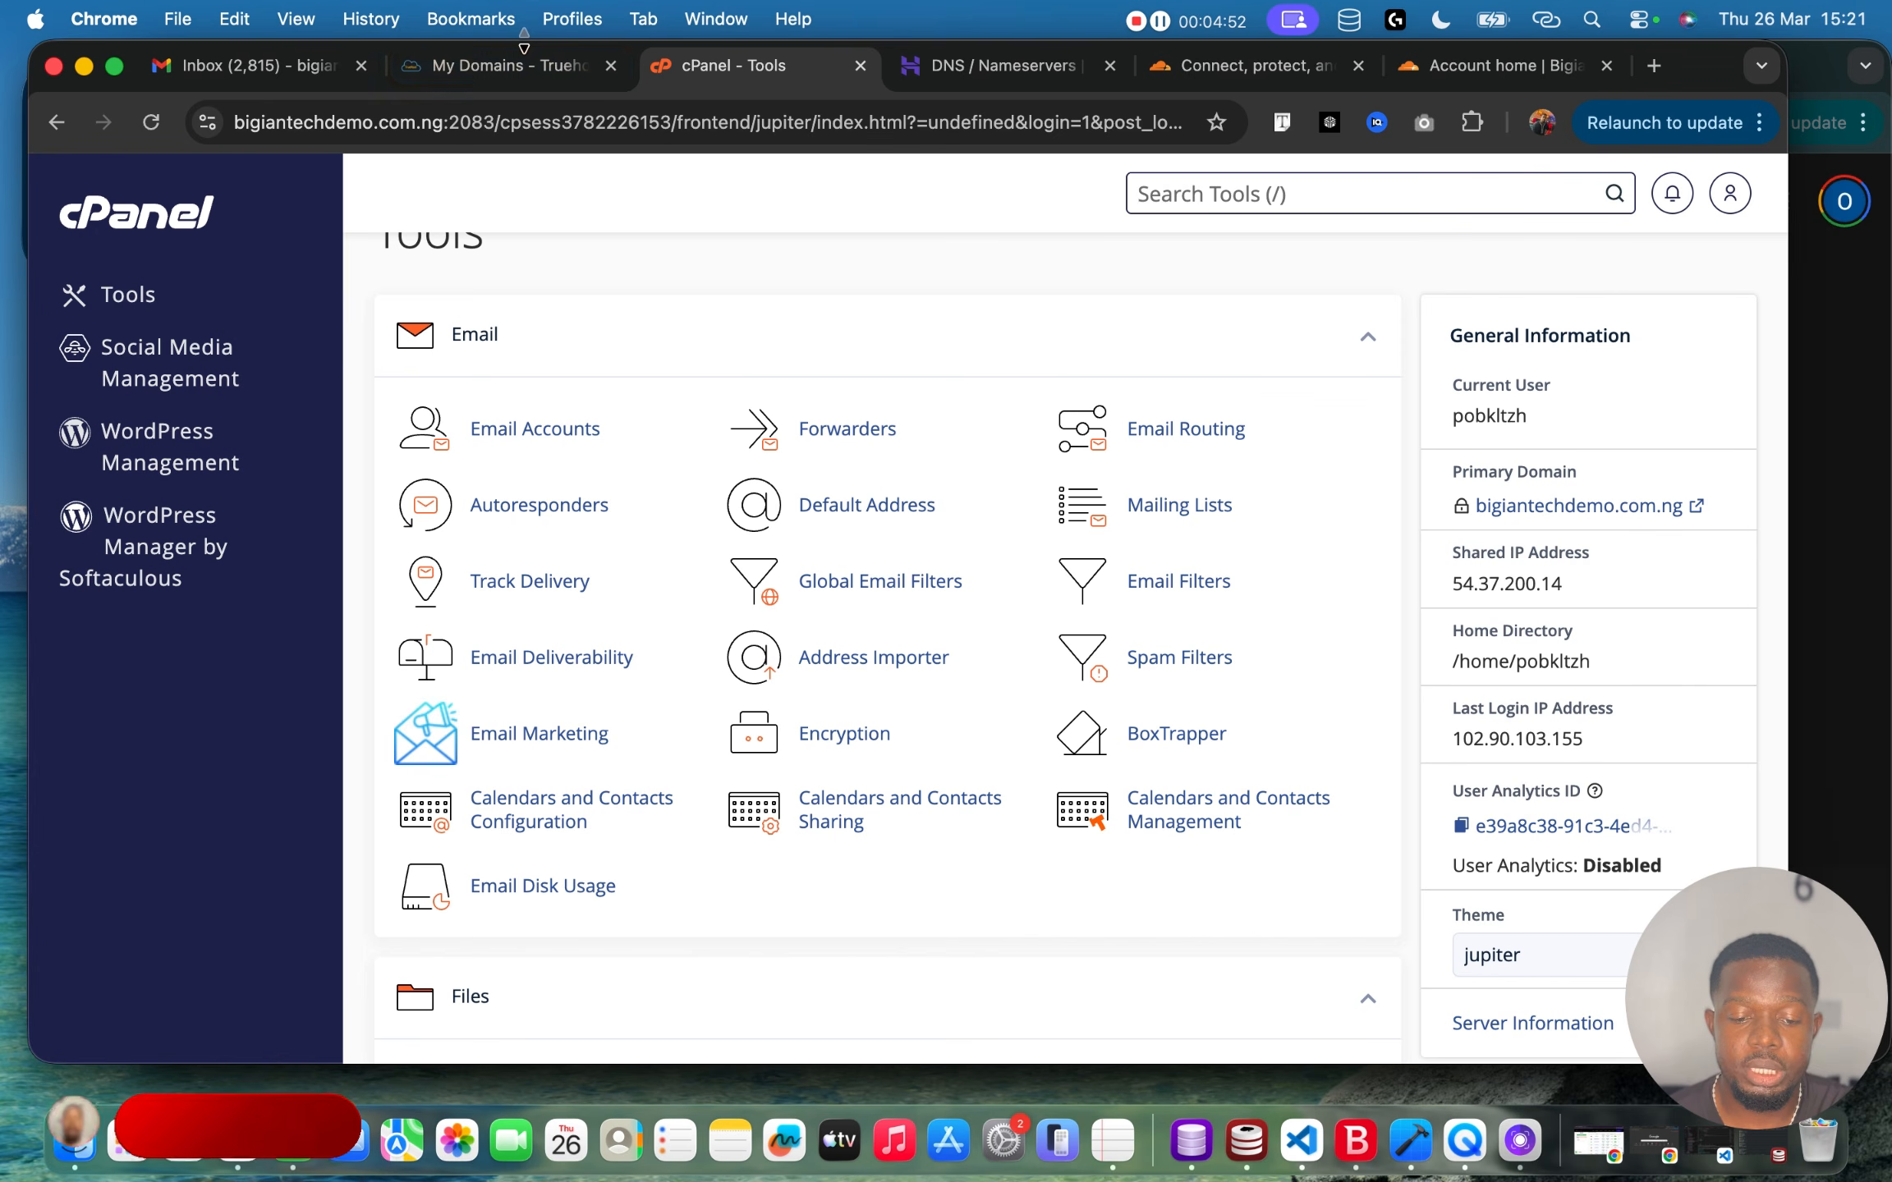
pyautogui.click(505, 66)
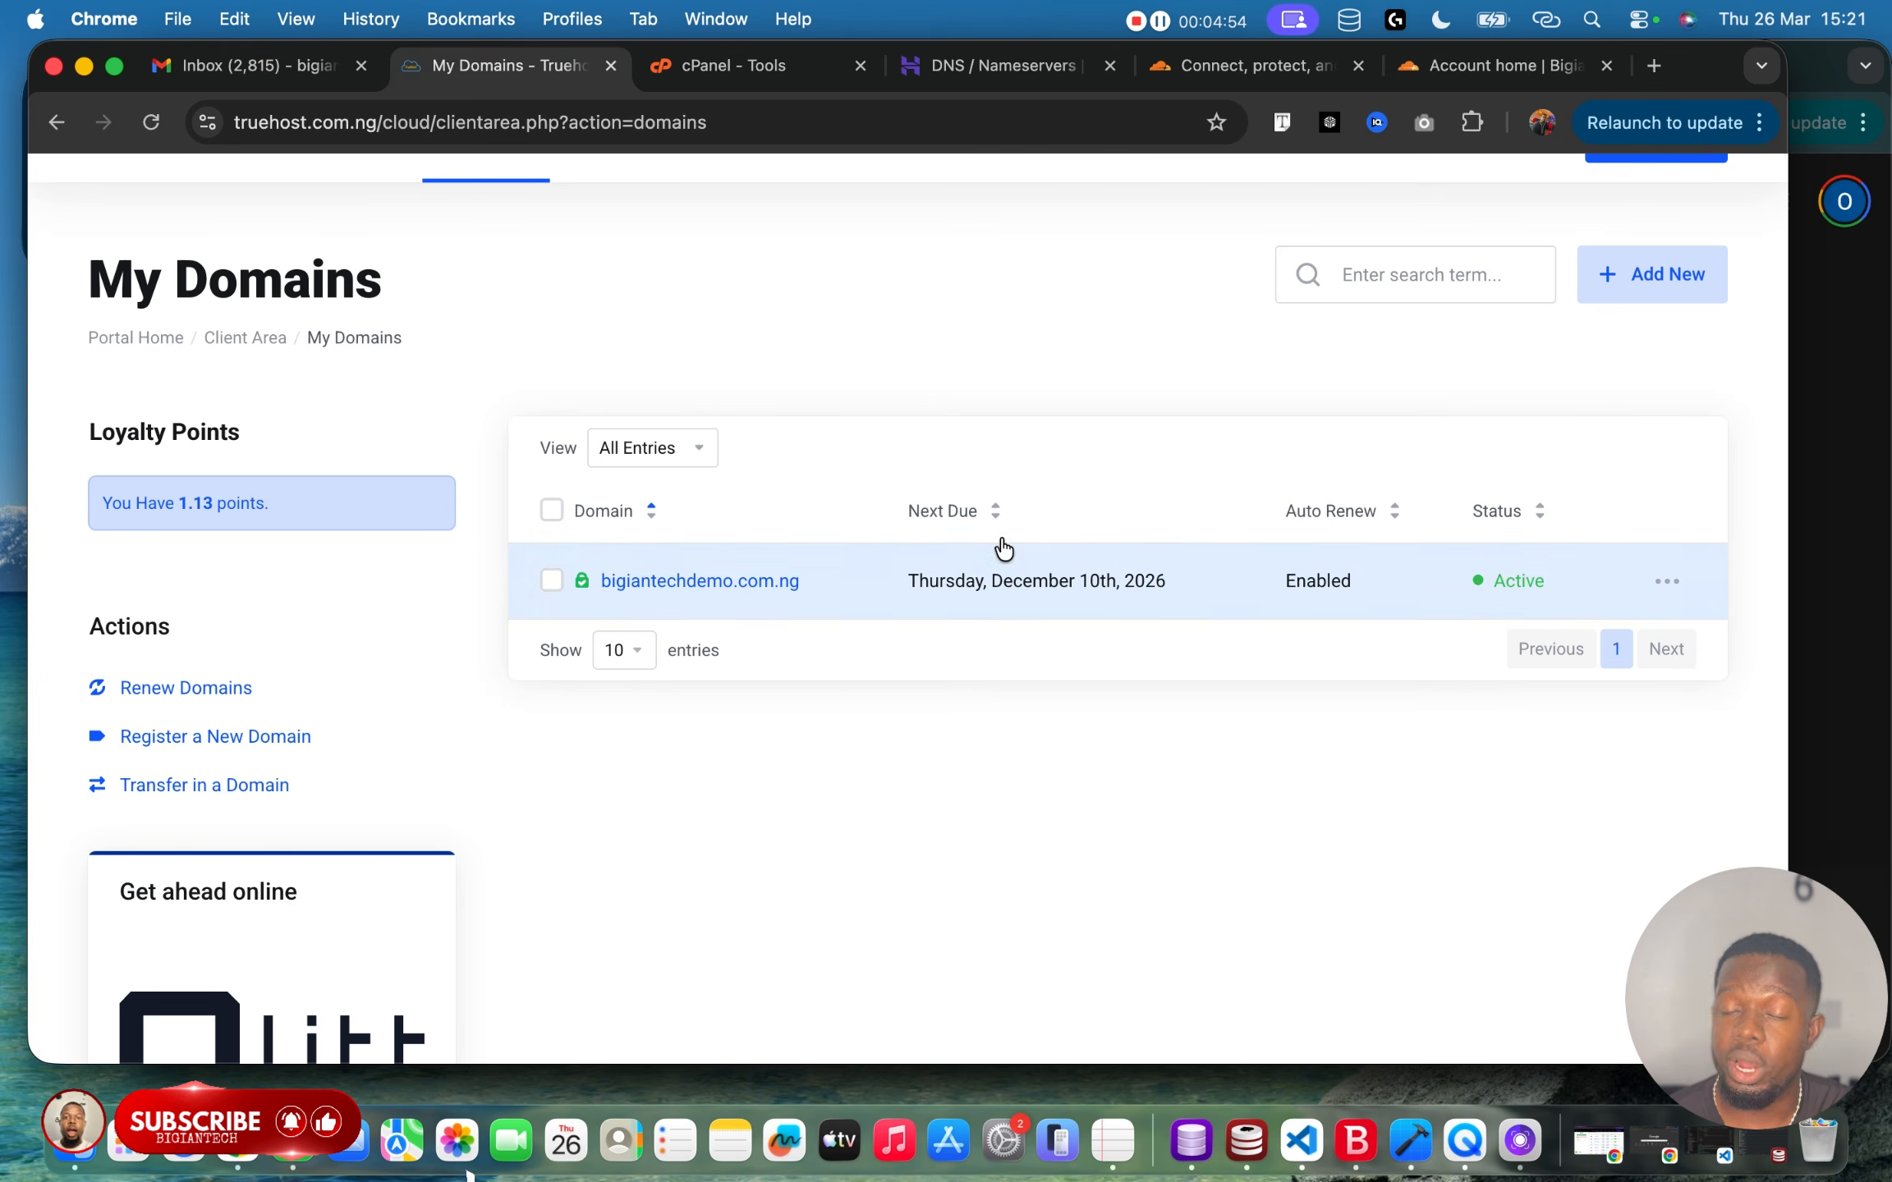
pyautogui.click(1675, 591)
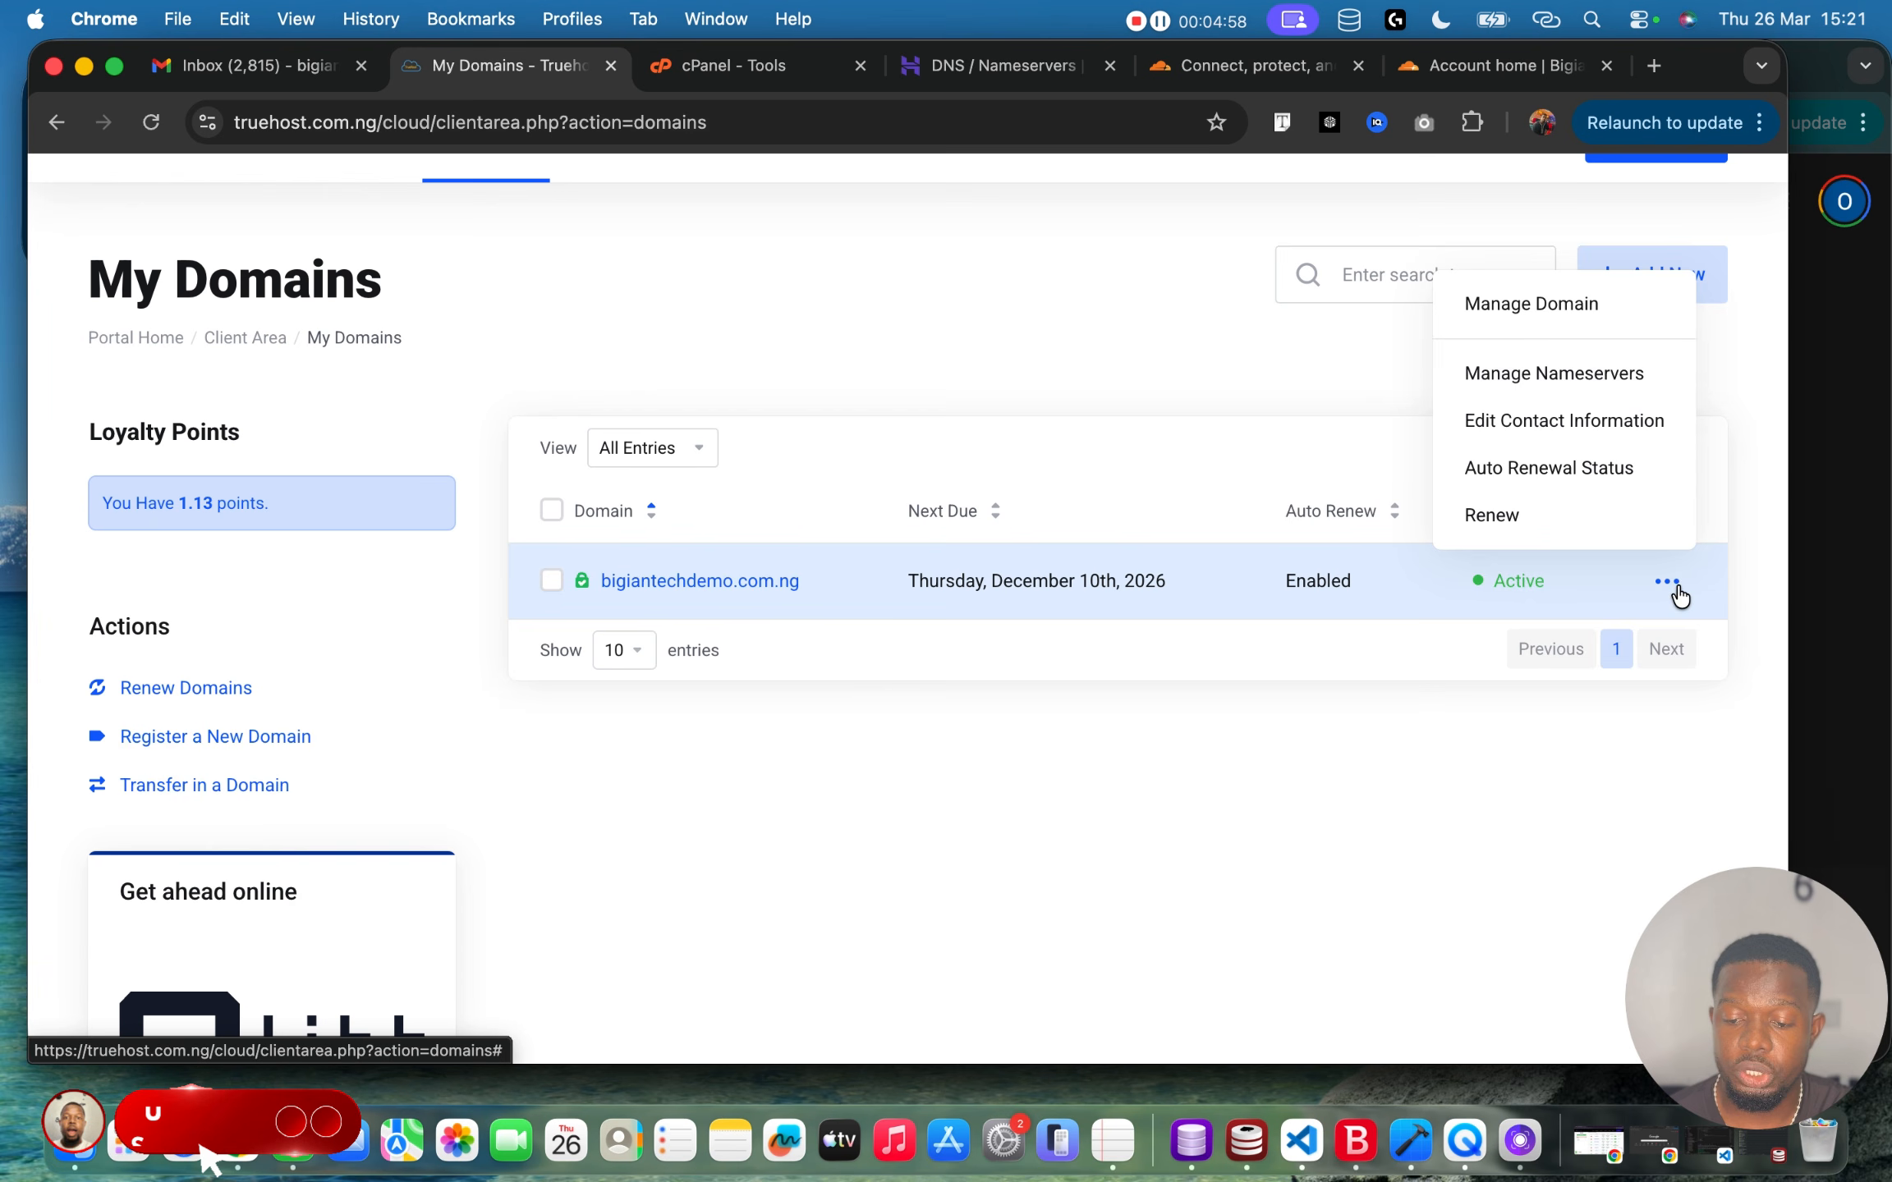
pyautogui.click(1585, 373)
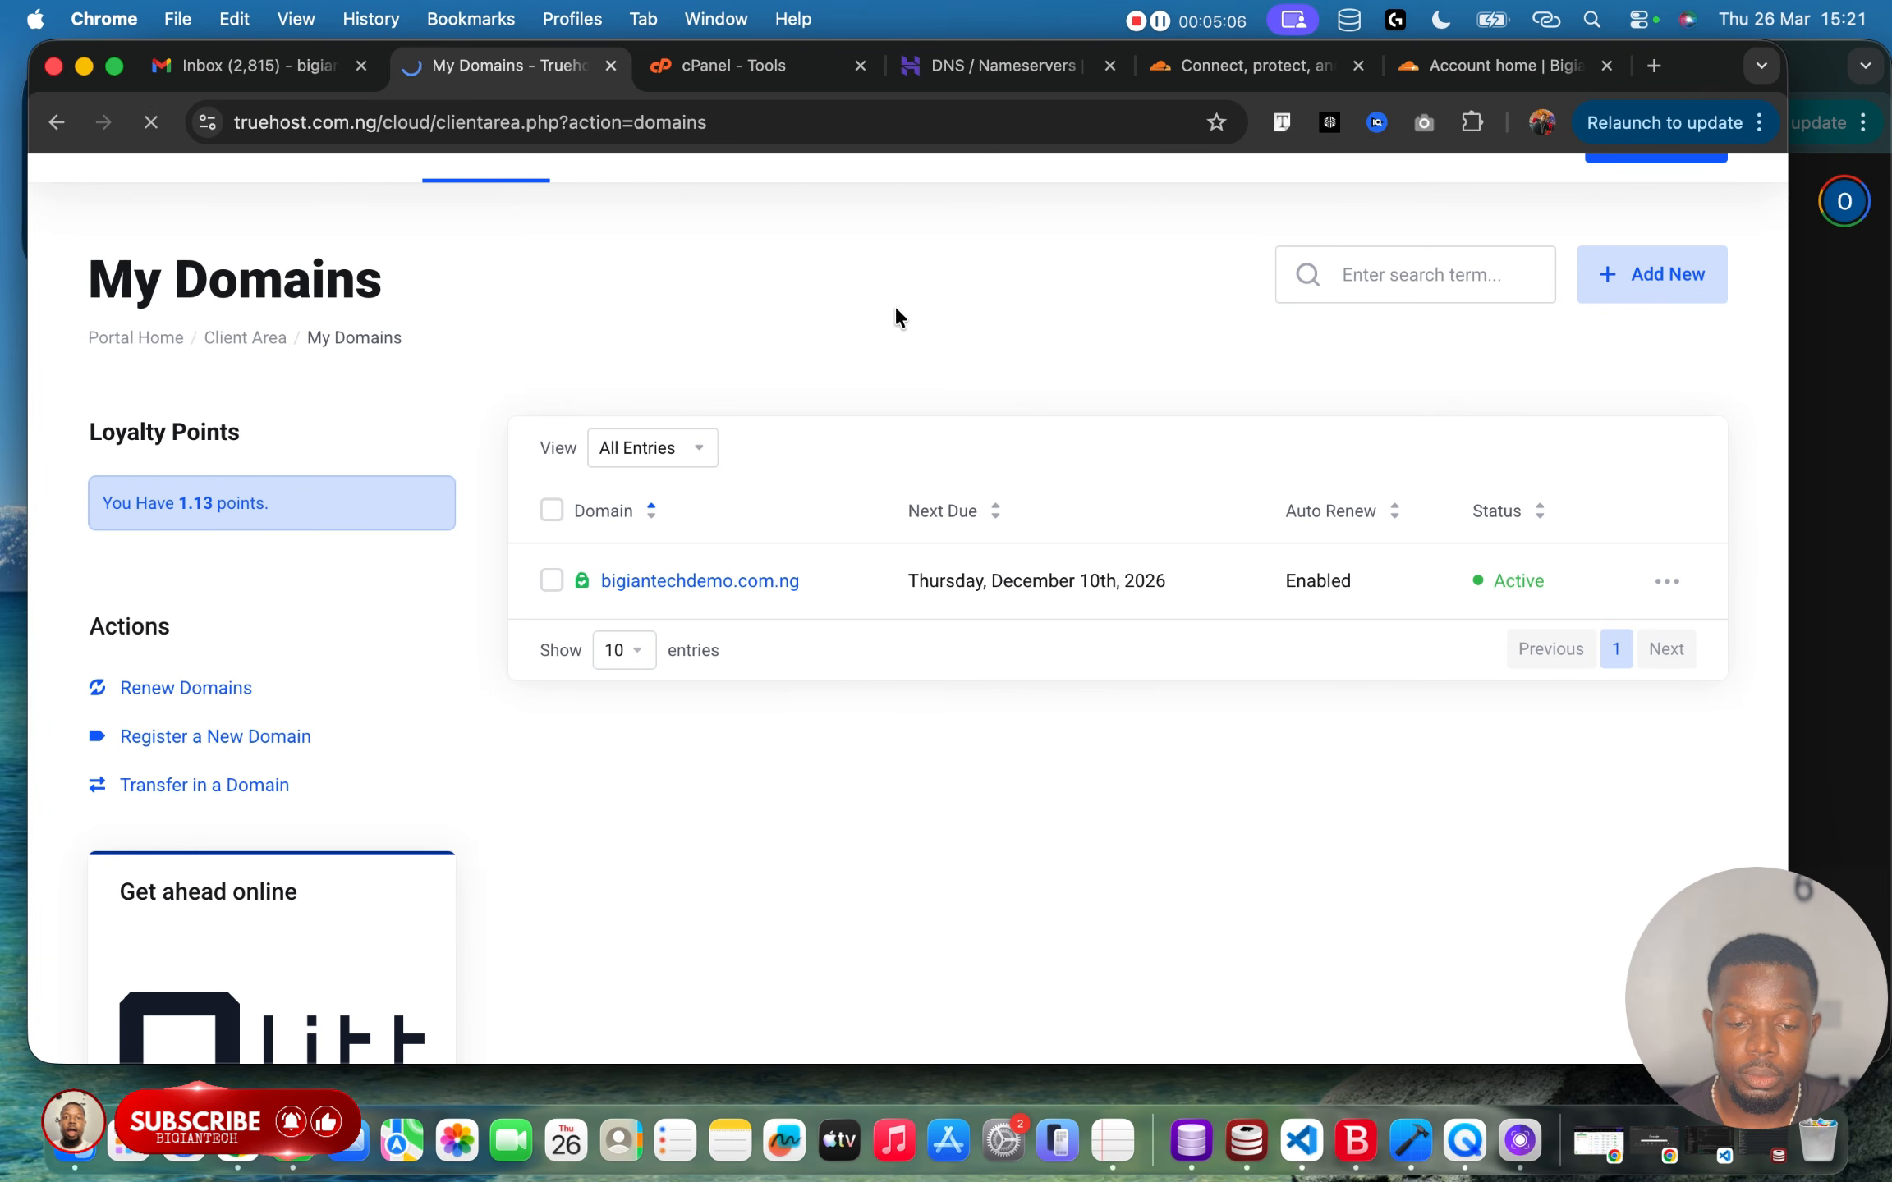
pyautogui.scroll(-4, 871, 410)
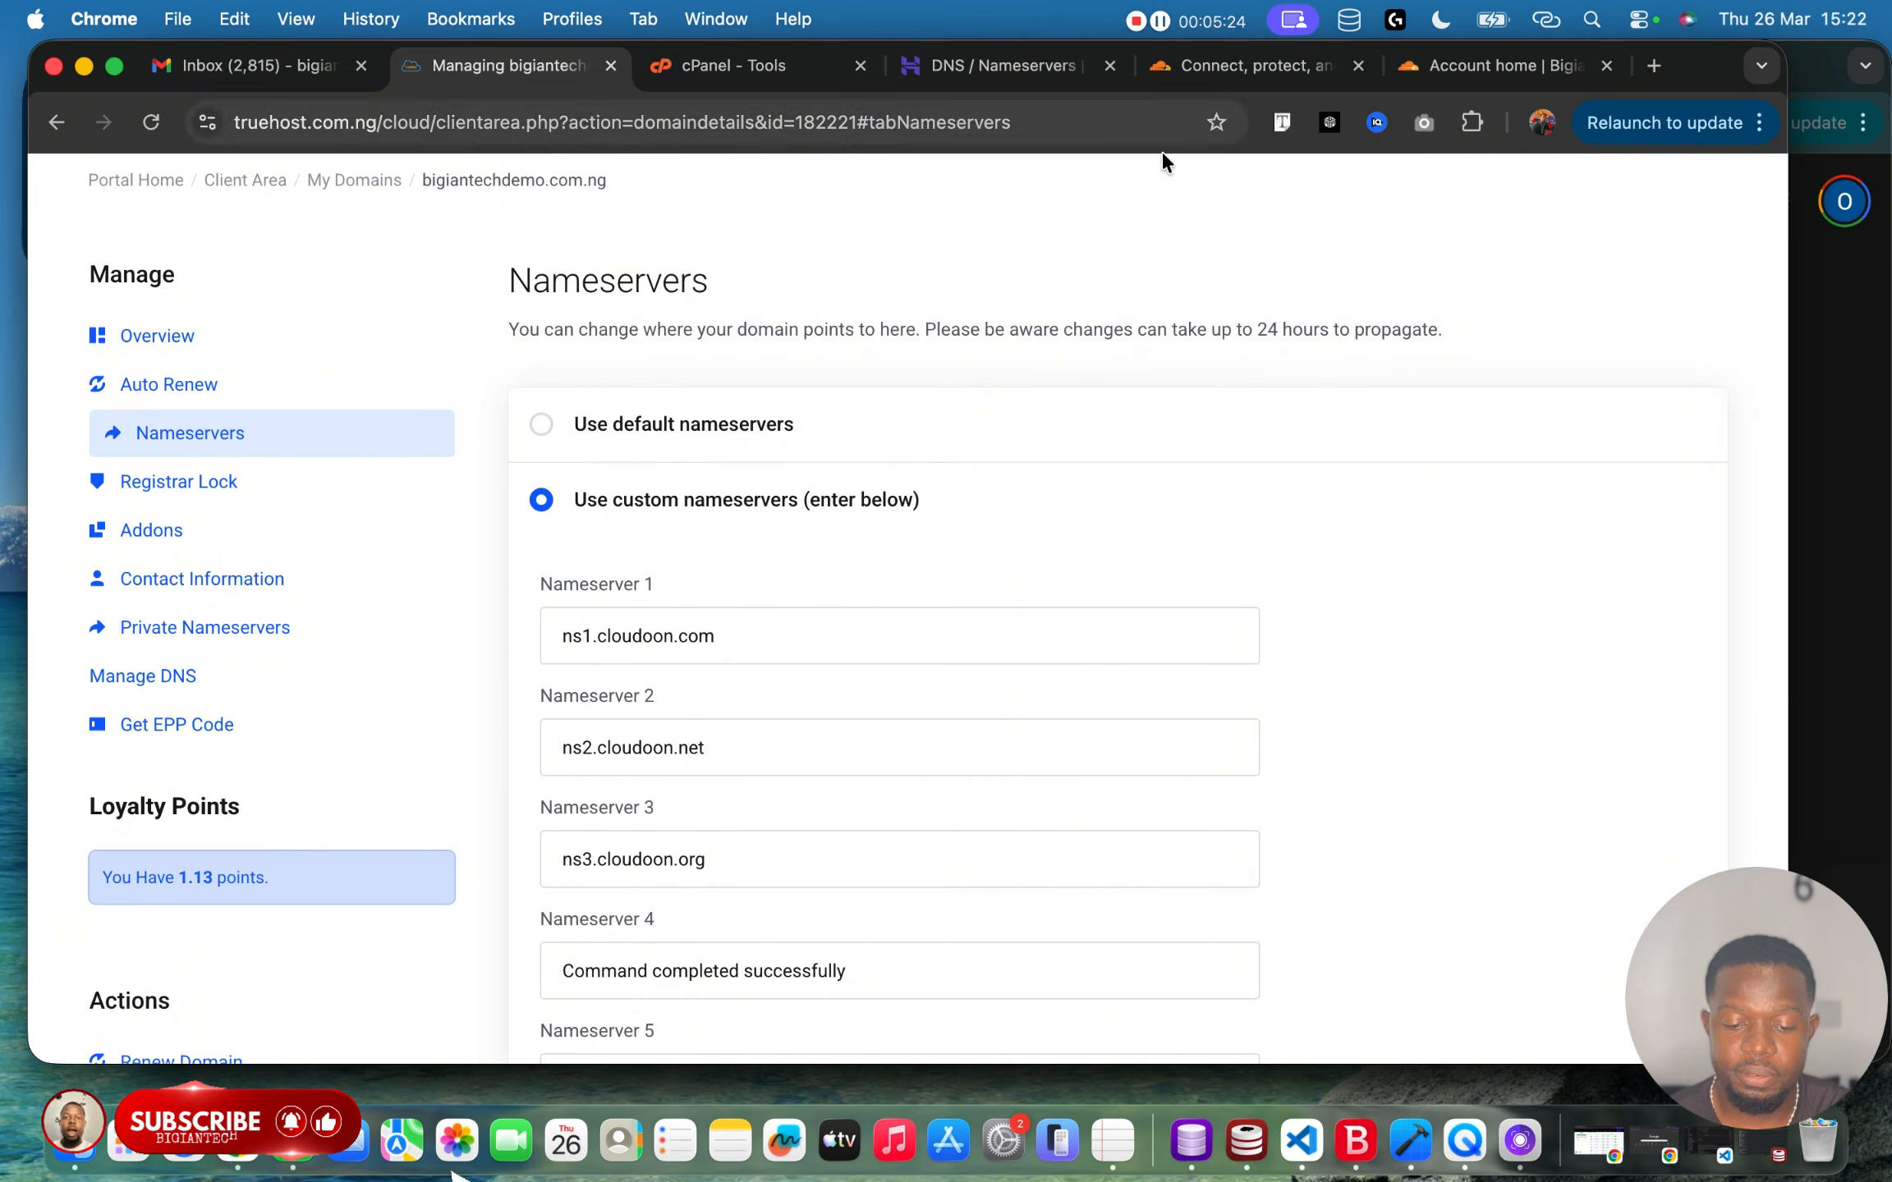
# Copy the domain name bigiantechdemo.com.ng from its Truehost management page.
pyautogui.scroll(4, 1031, 336)
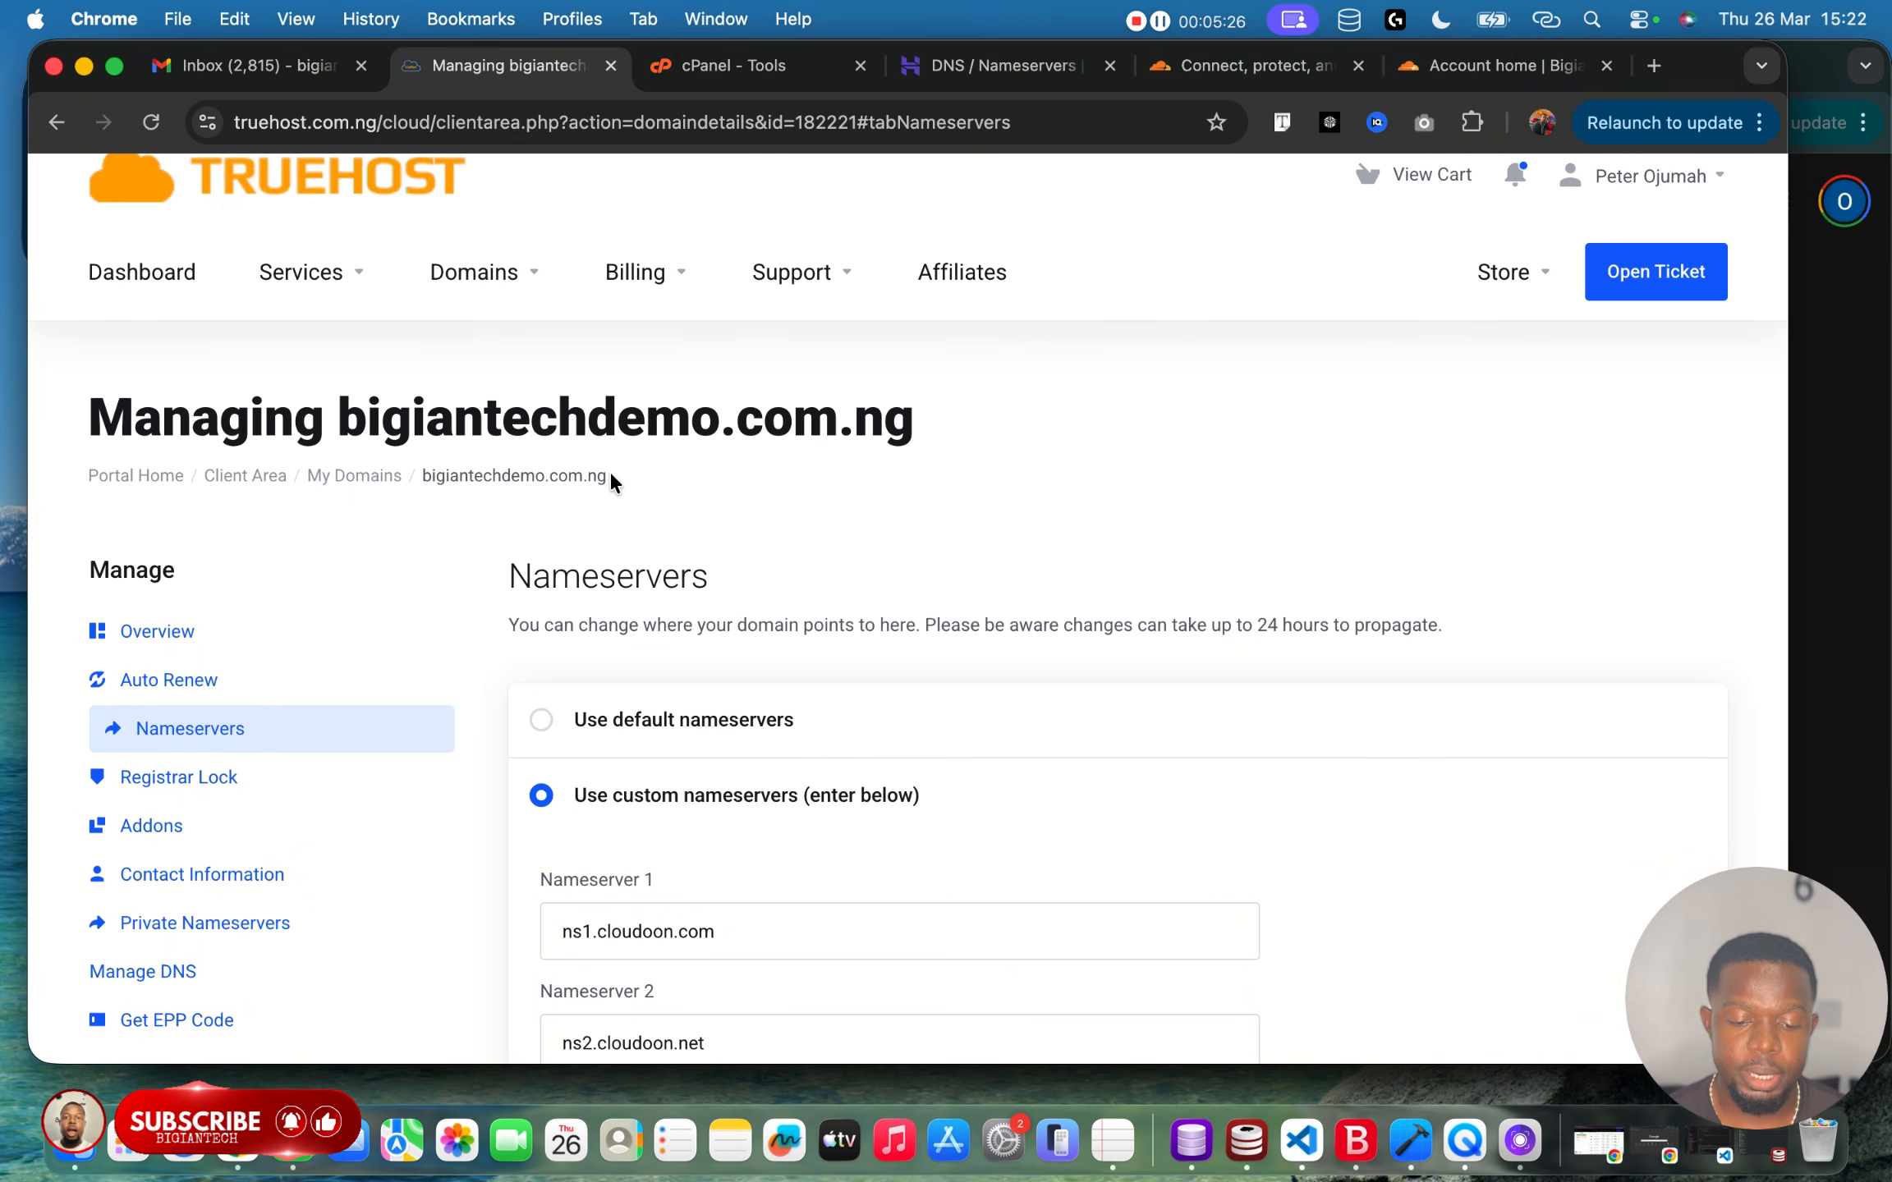
pyautogui.moveTo(422, 476); pyautogui.dragTo(610, 472)
pyautogui.click(621, 465)
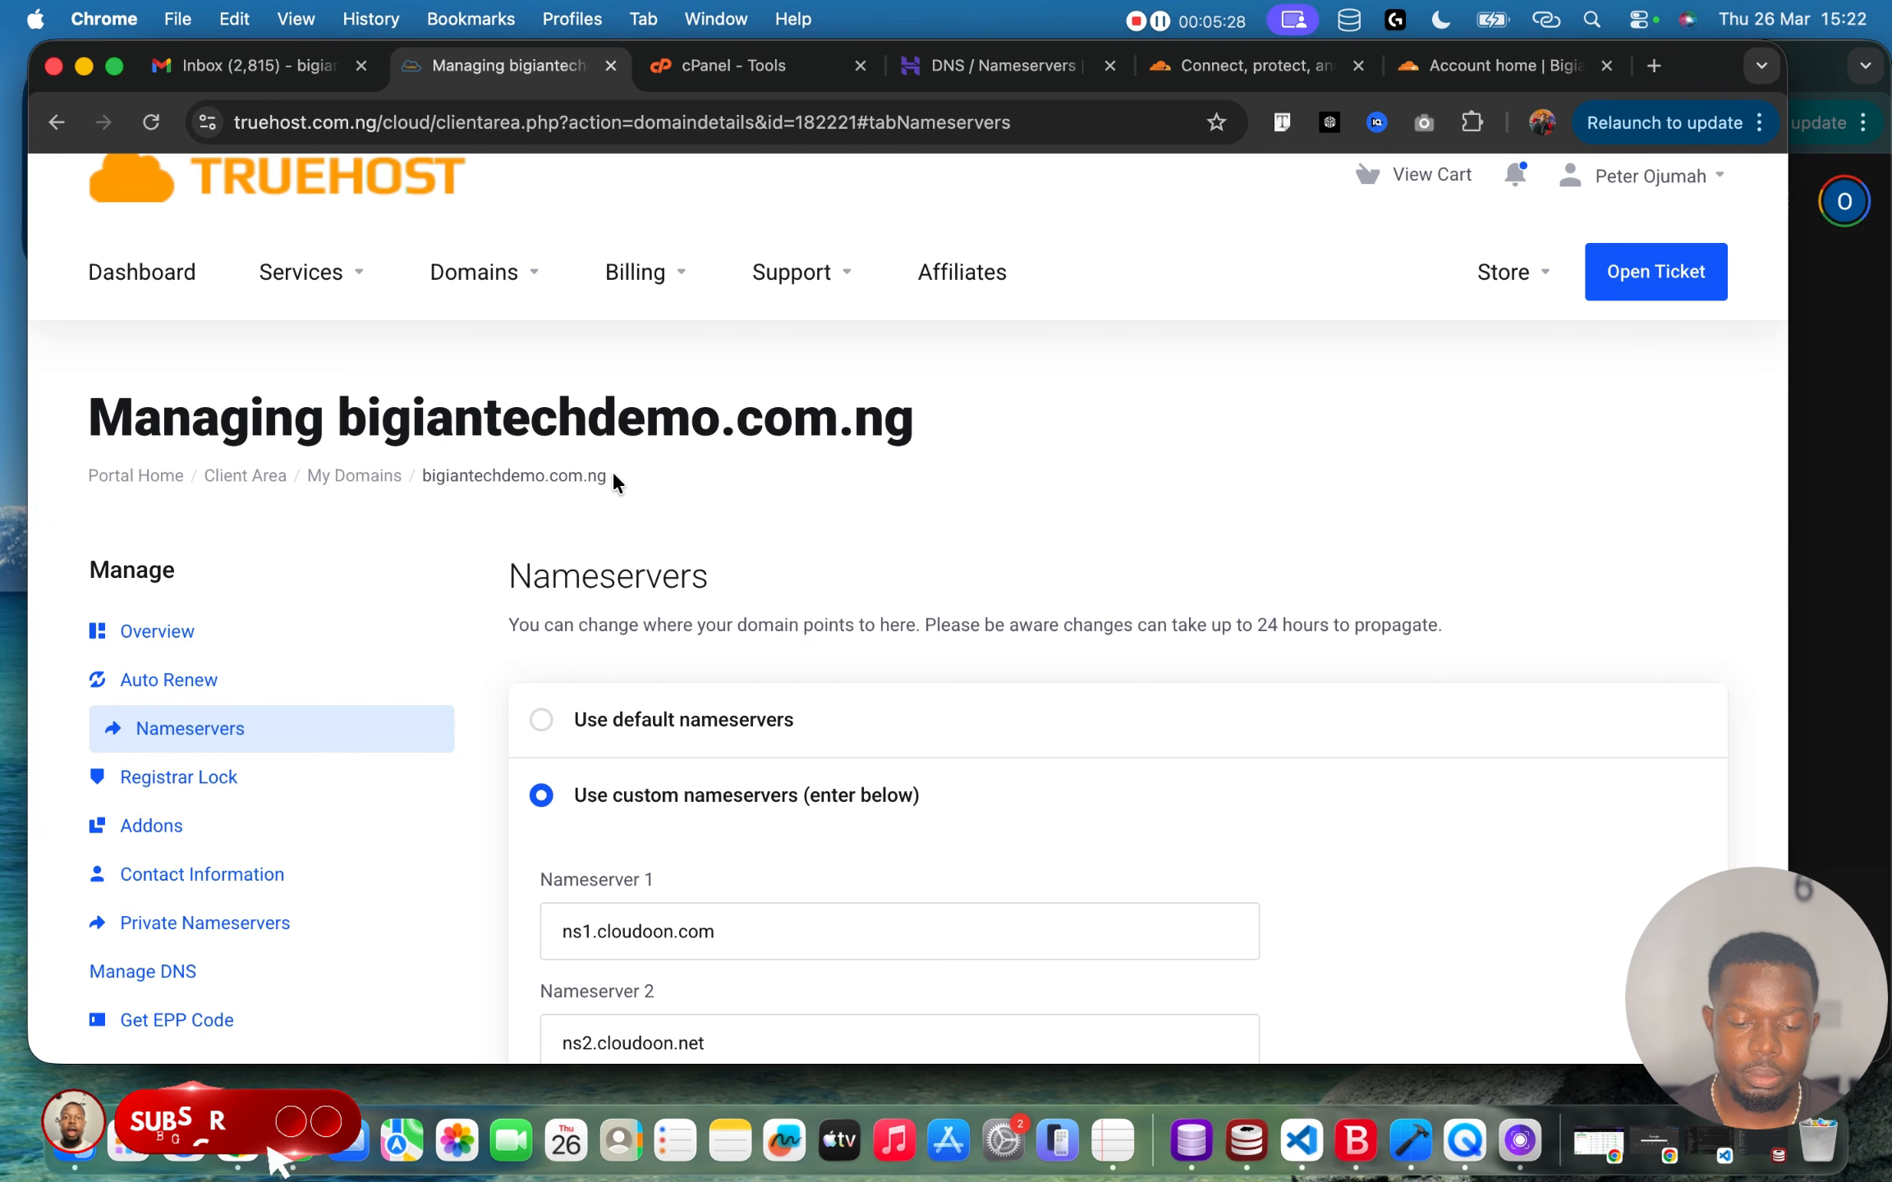
pyautogui.tripleClick(603, 476)
pyautogui.press('super+c')
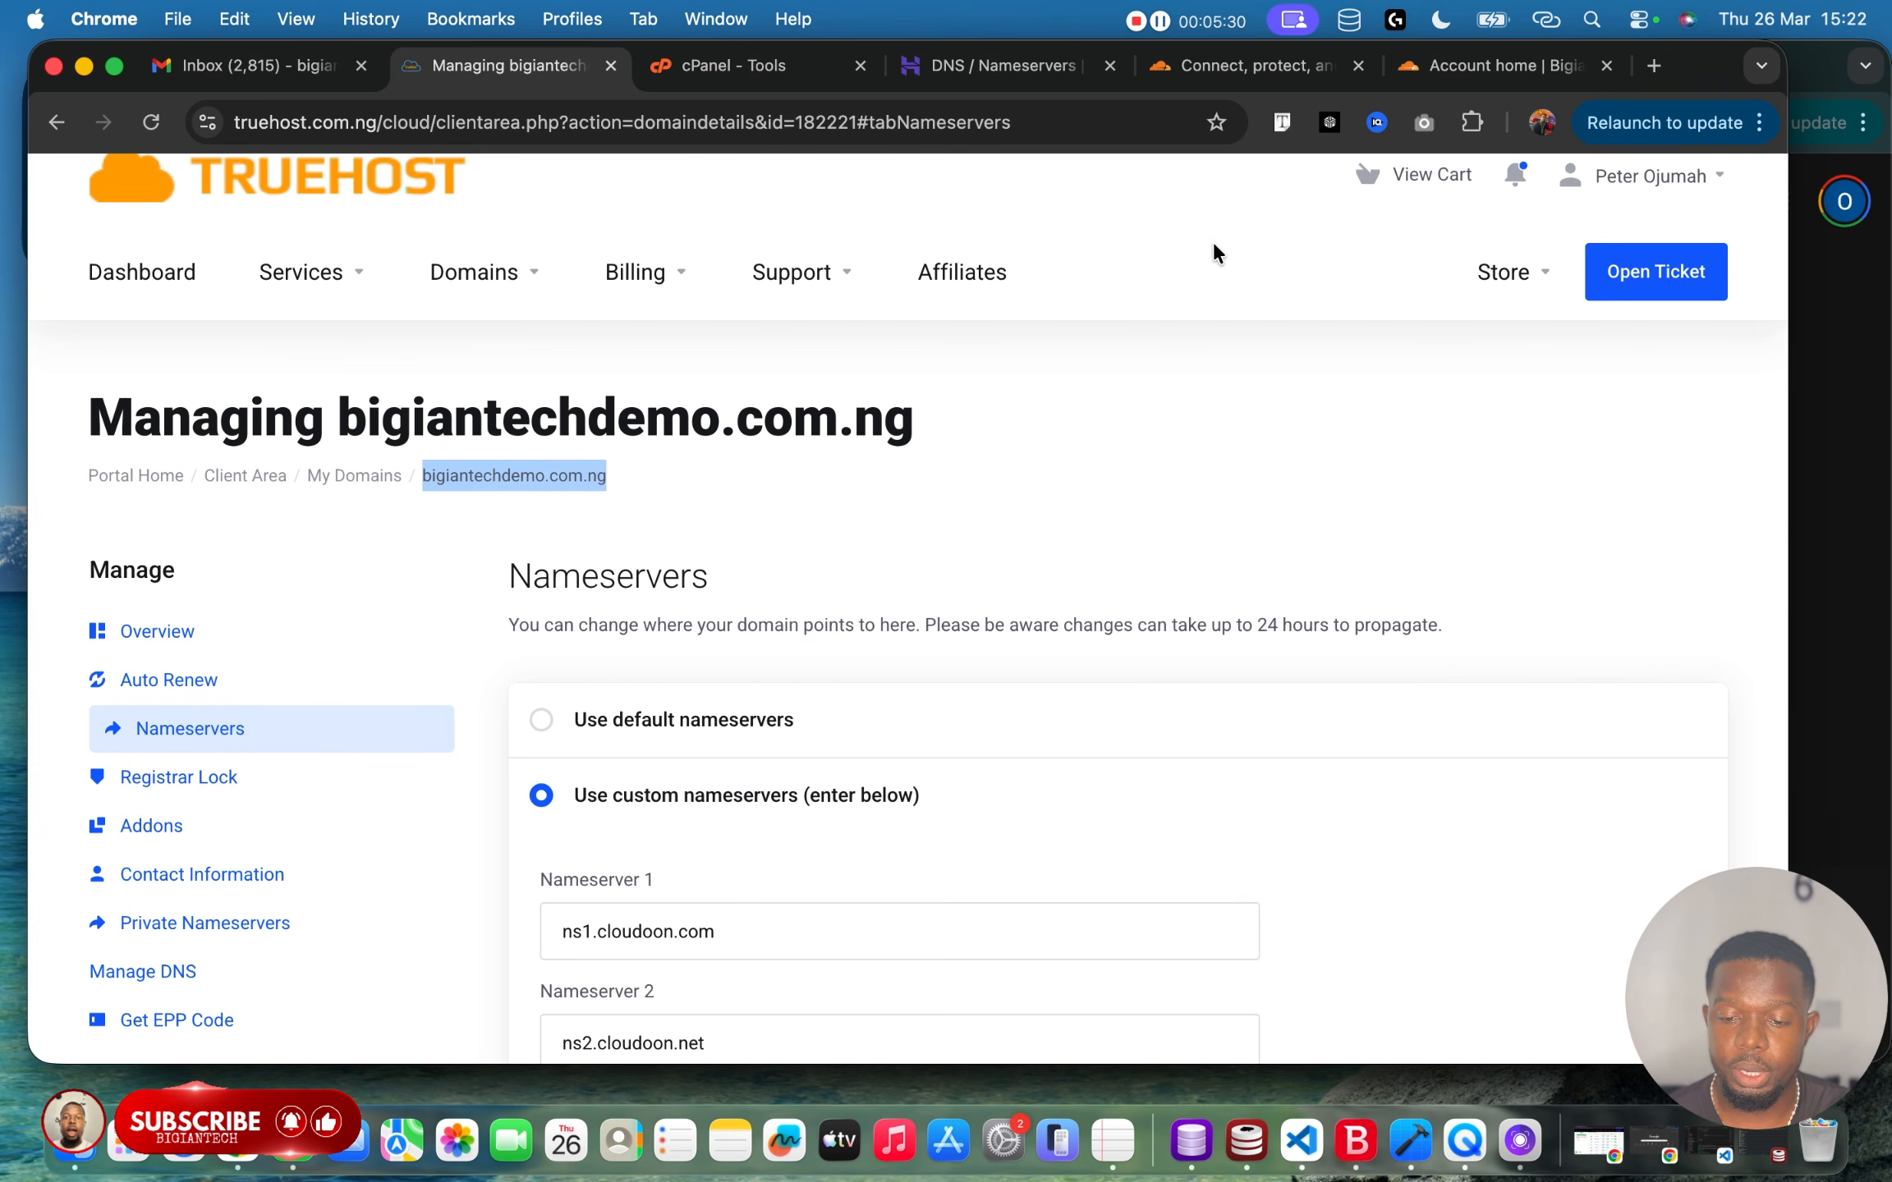
# Switch to the Cloudflare account home, start connecting a domain, and enter bigiantechdemo.com.ng as the existing domain.
pyautogui.click(1284, 71)
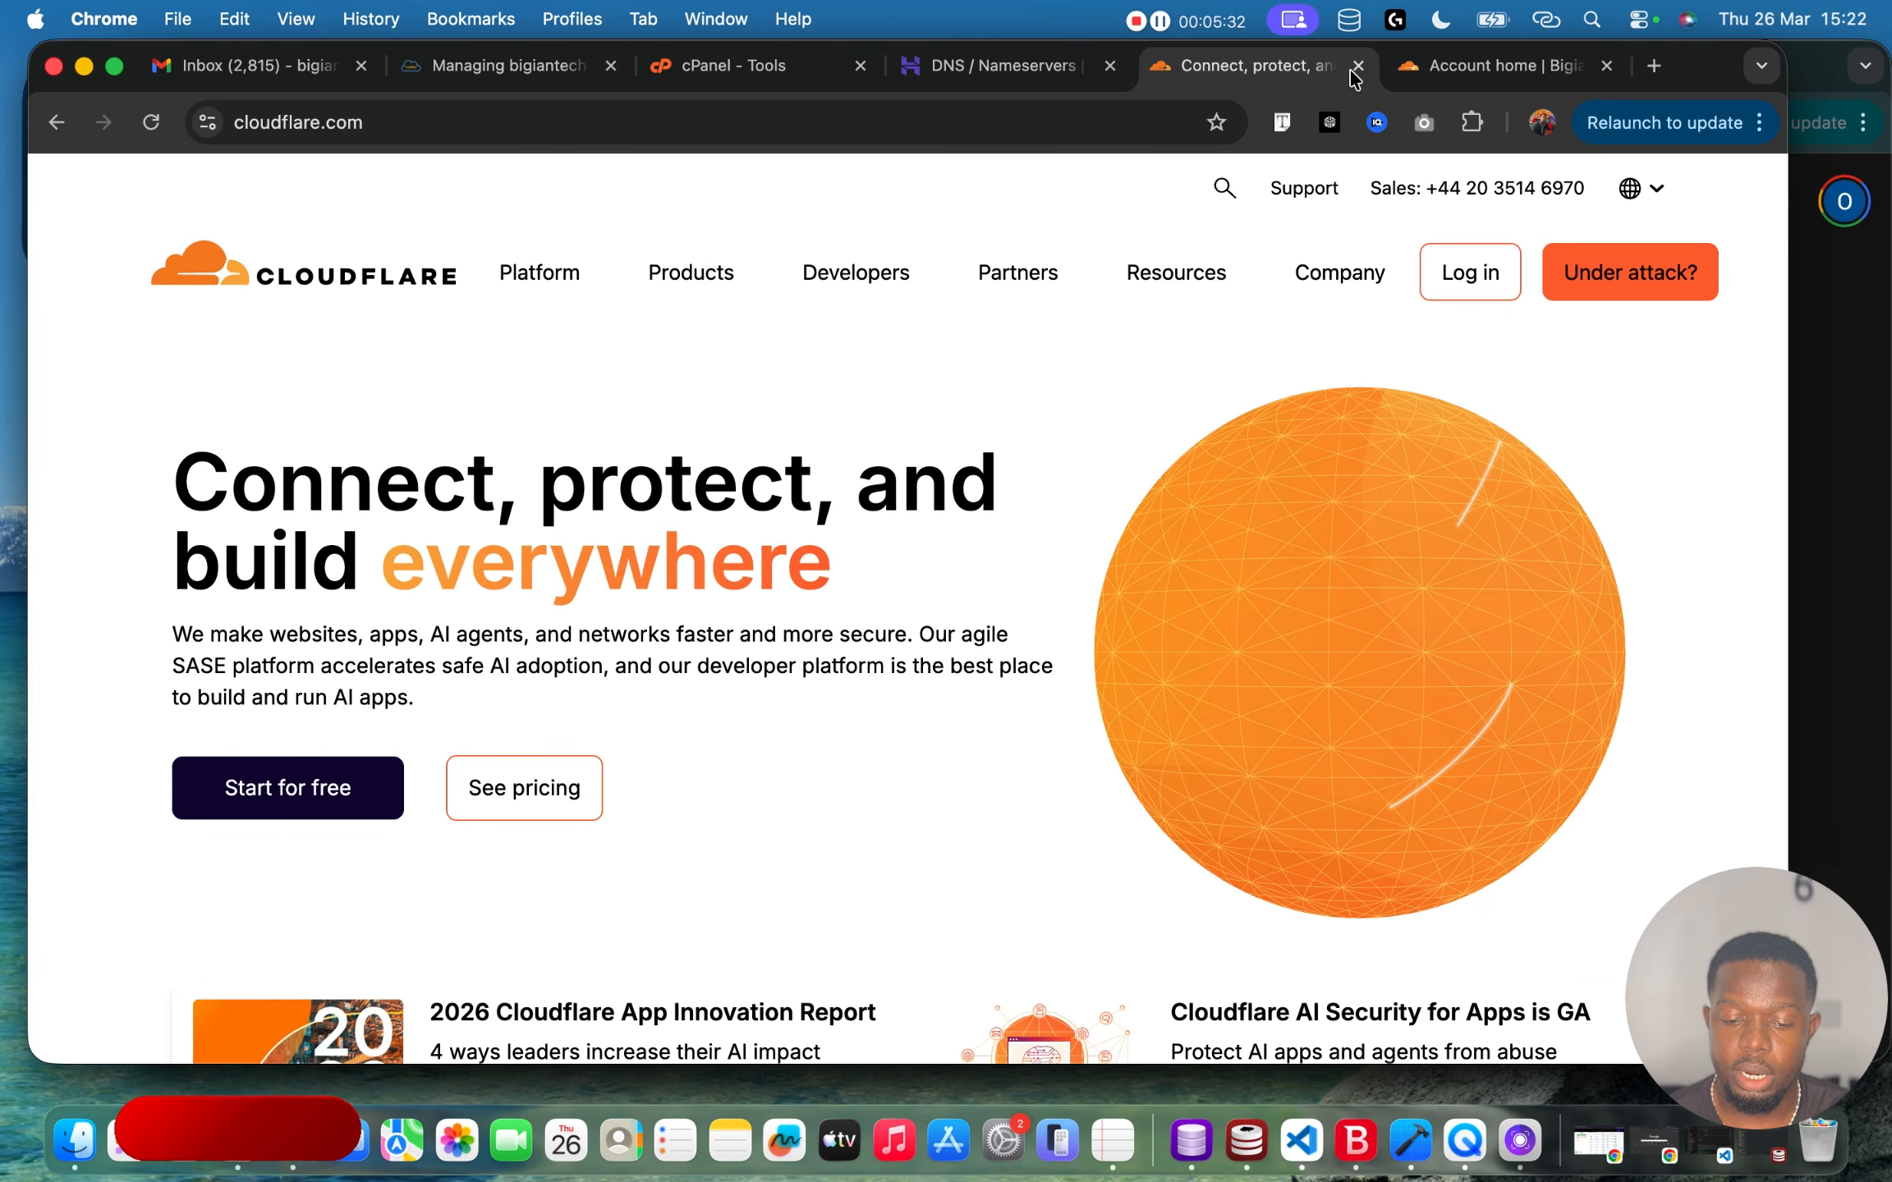
pyautogui.click(1535, 64)
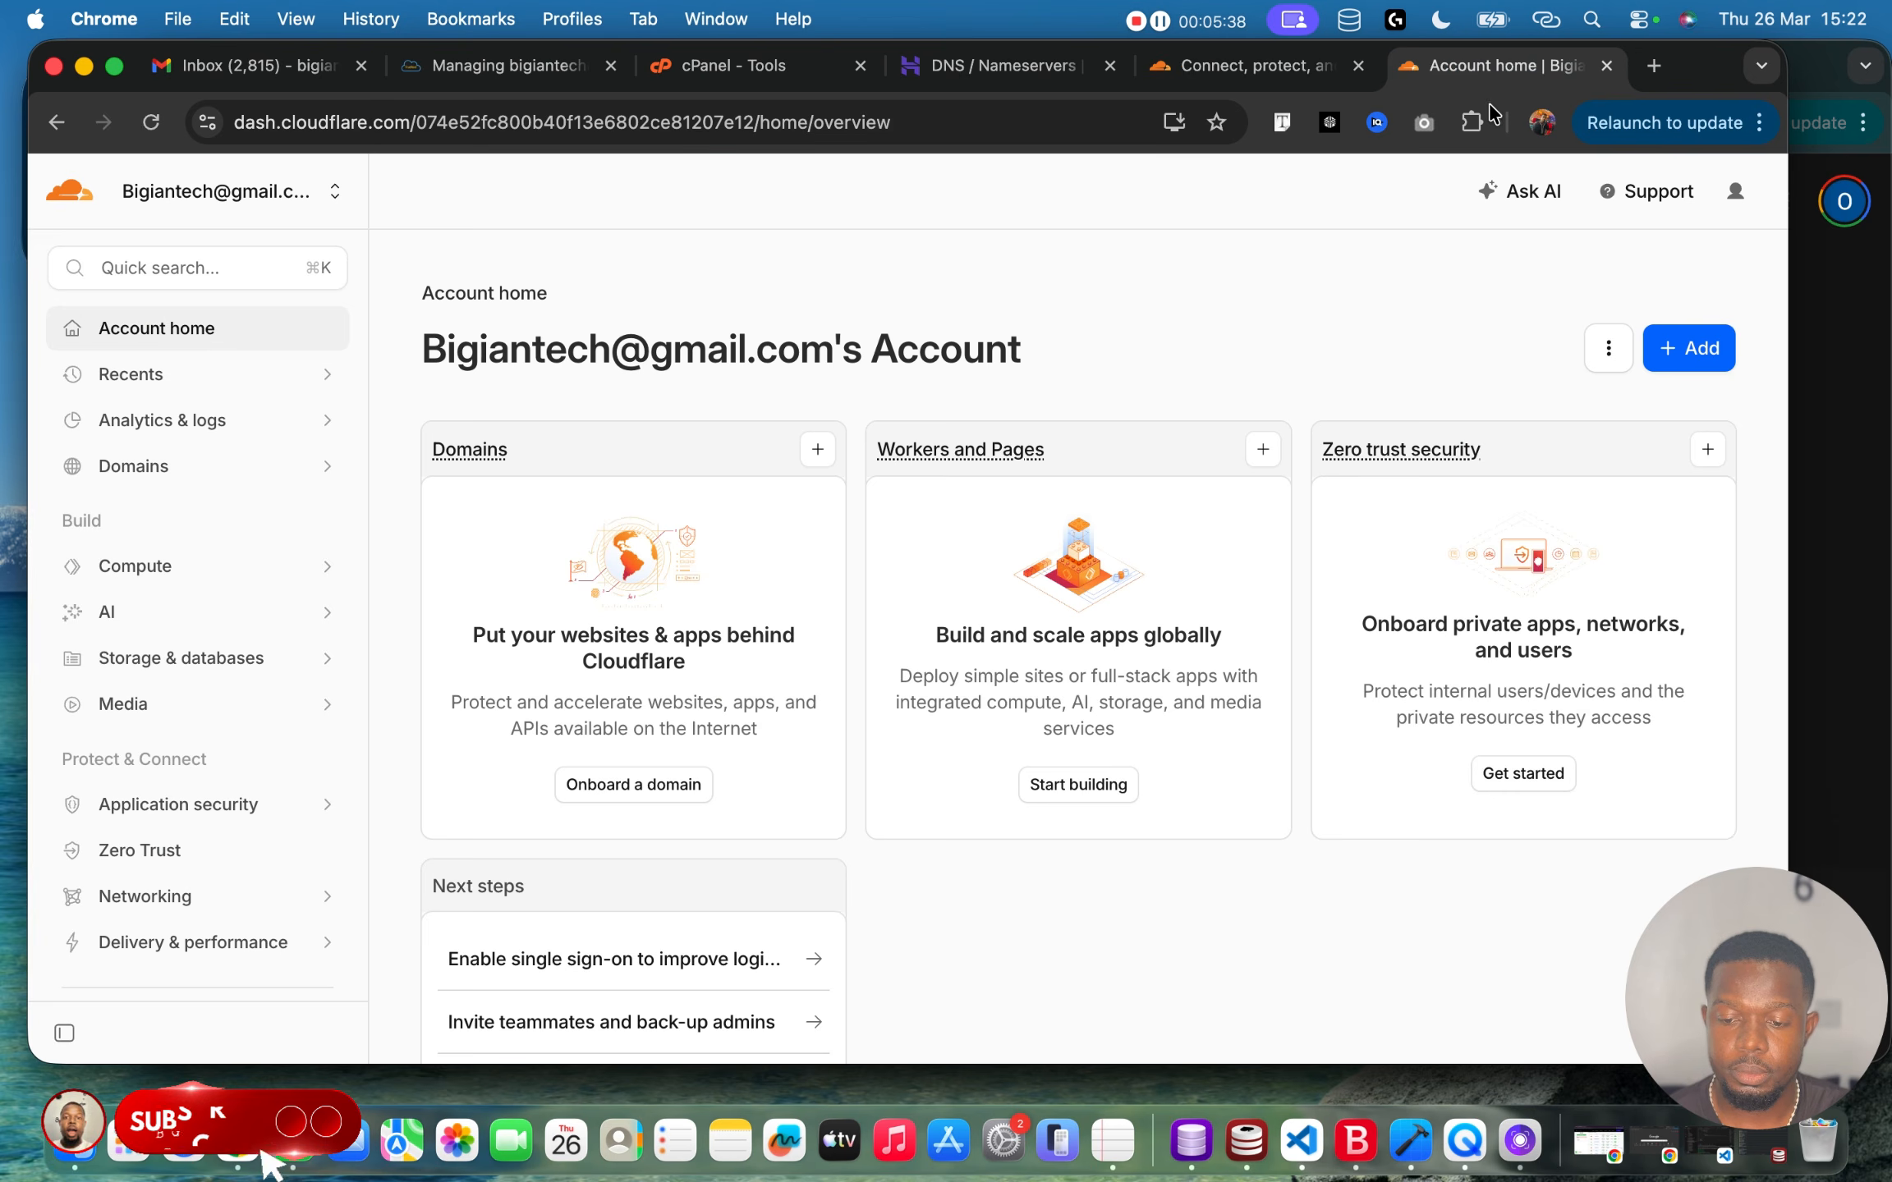
pyautogui.click(1688, 364)
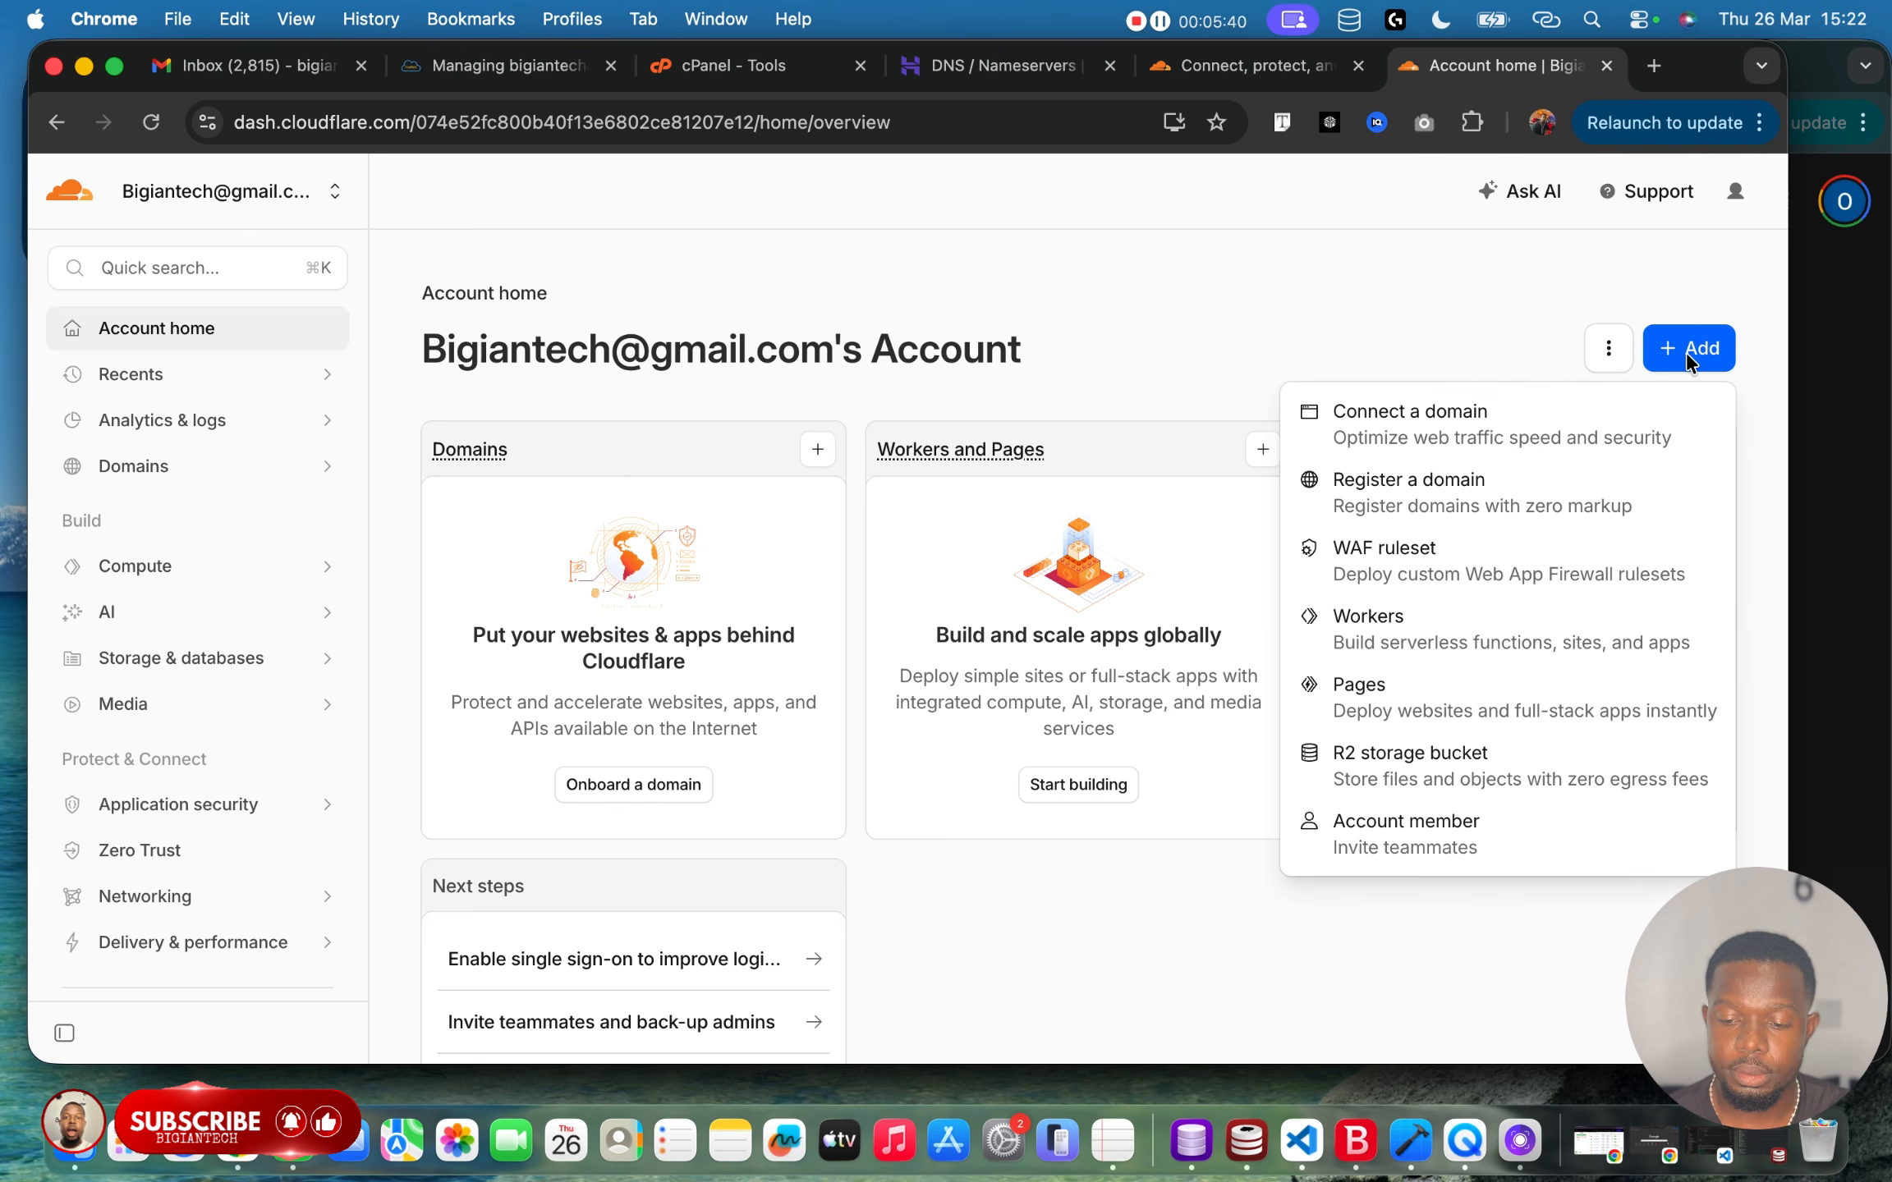
pyautogui.click(1443, 432)
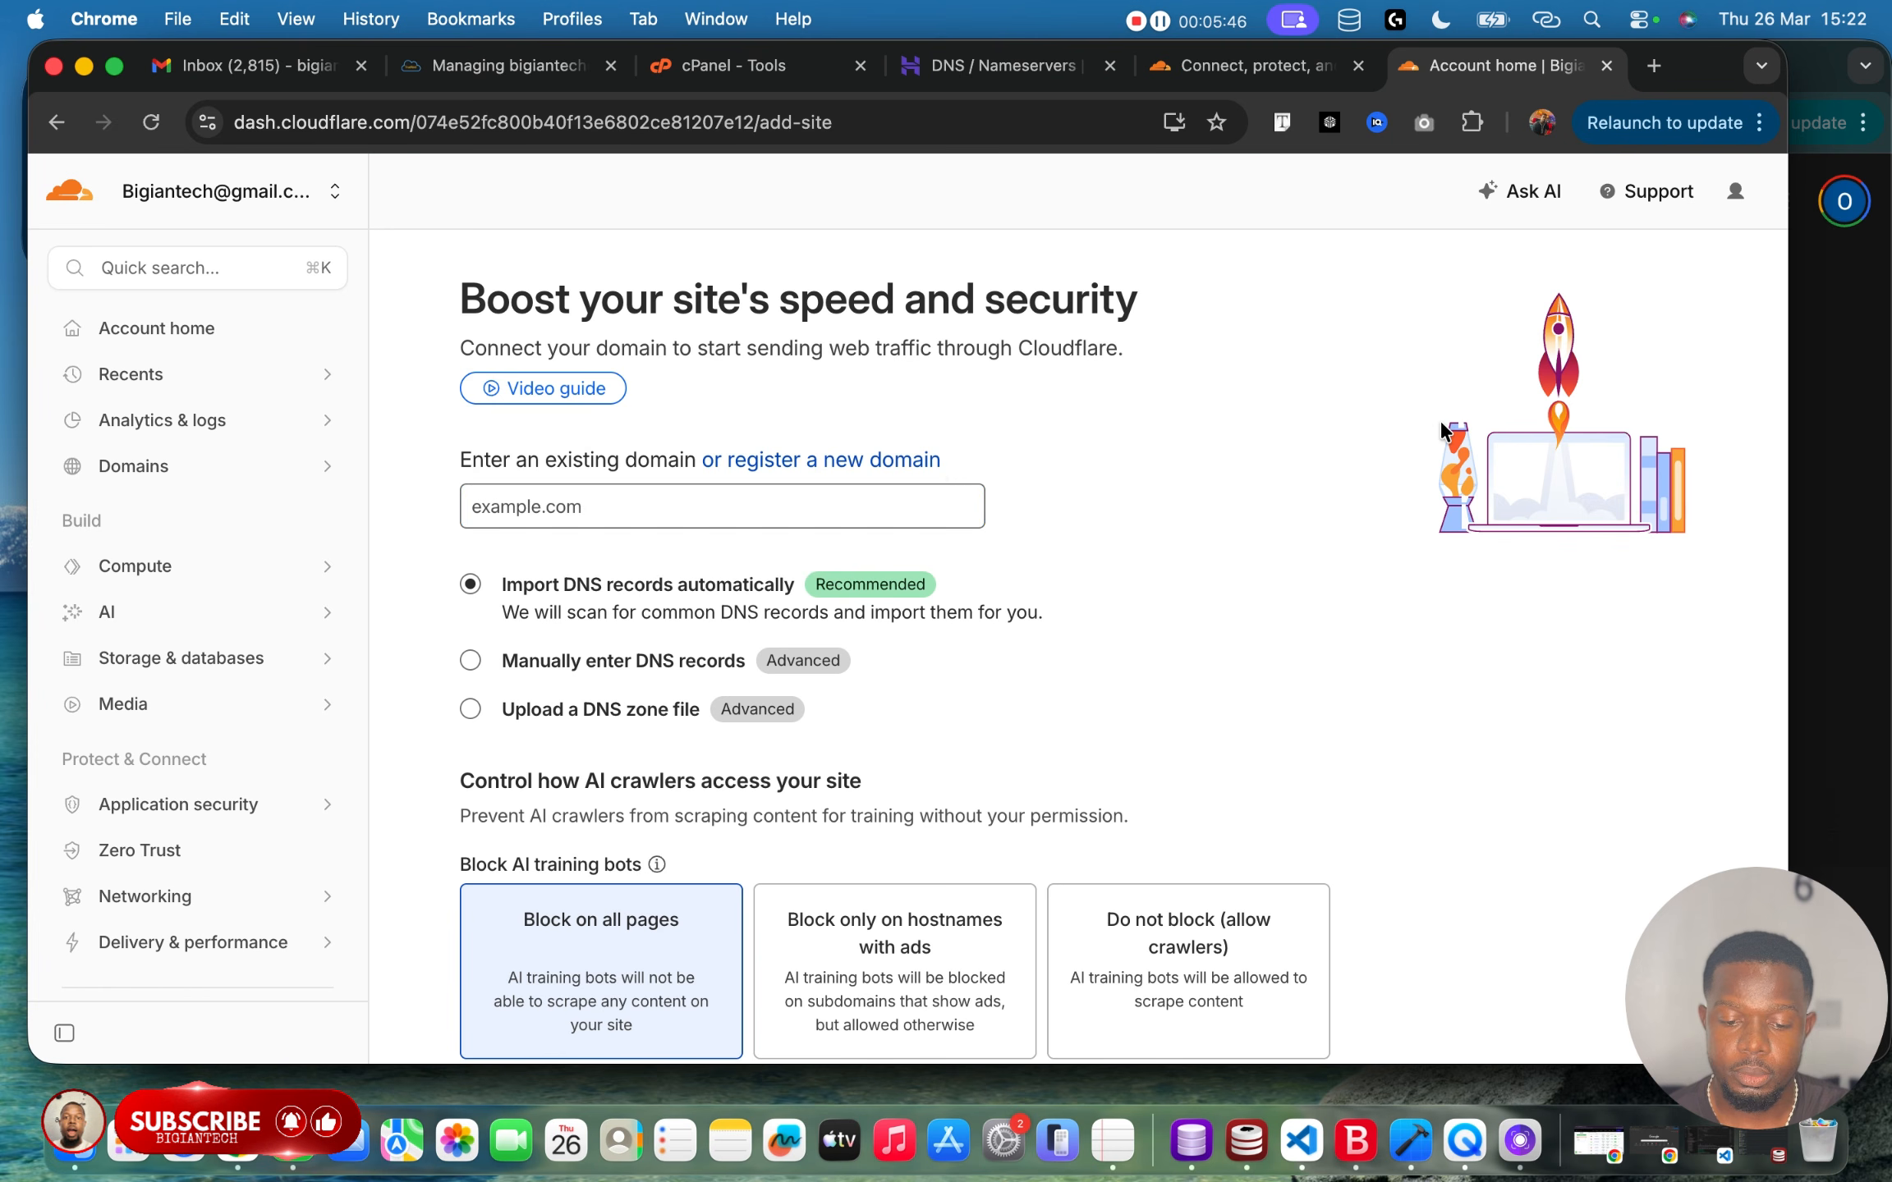
pyautogui.click(811, 508)
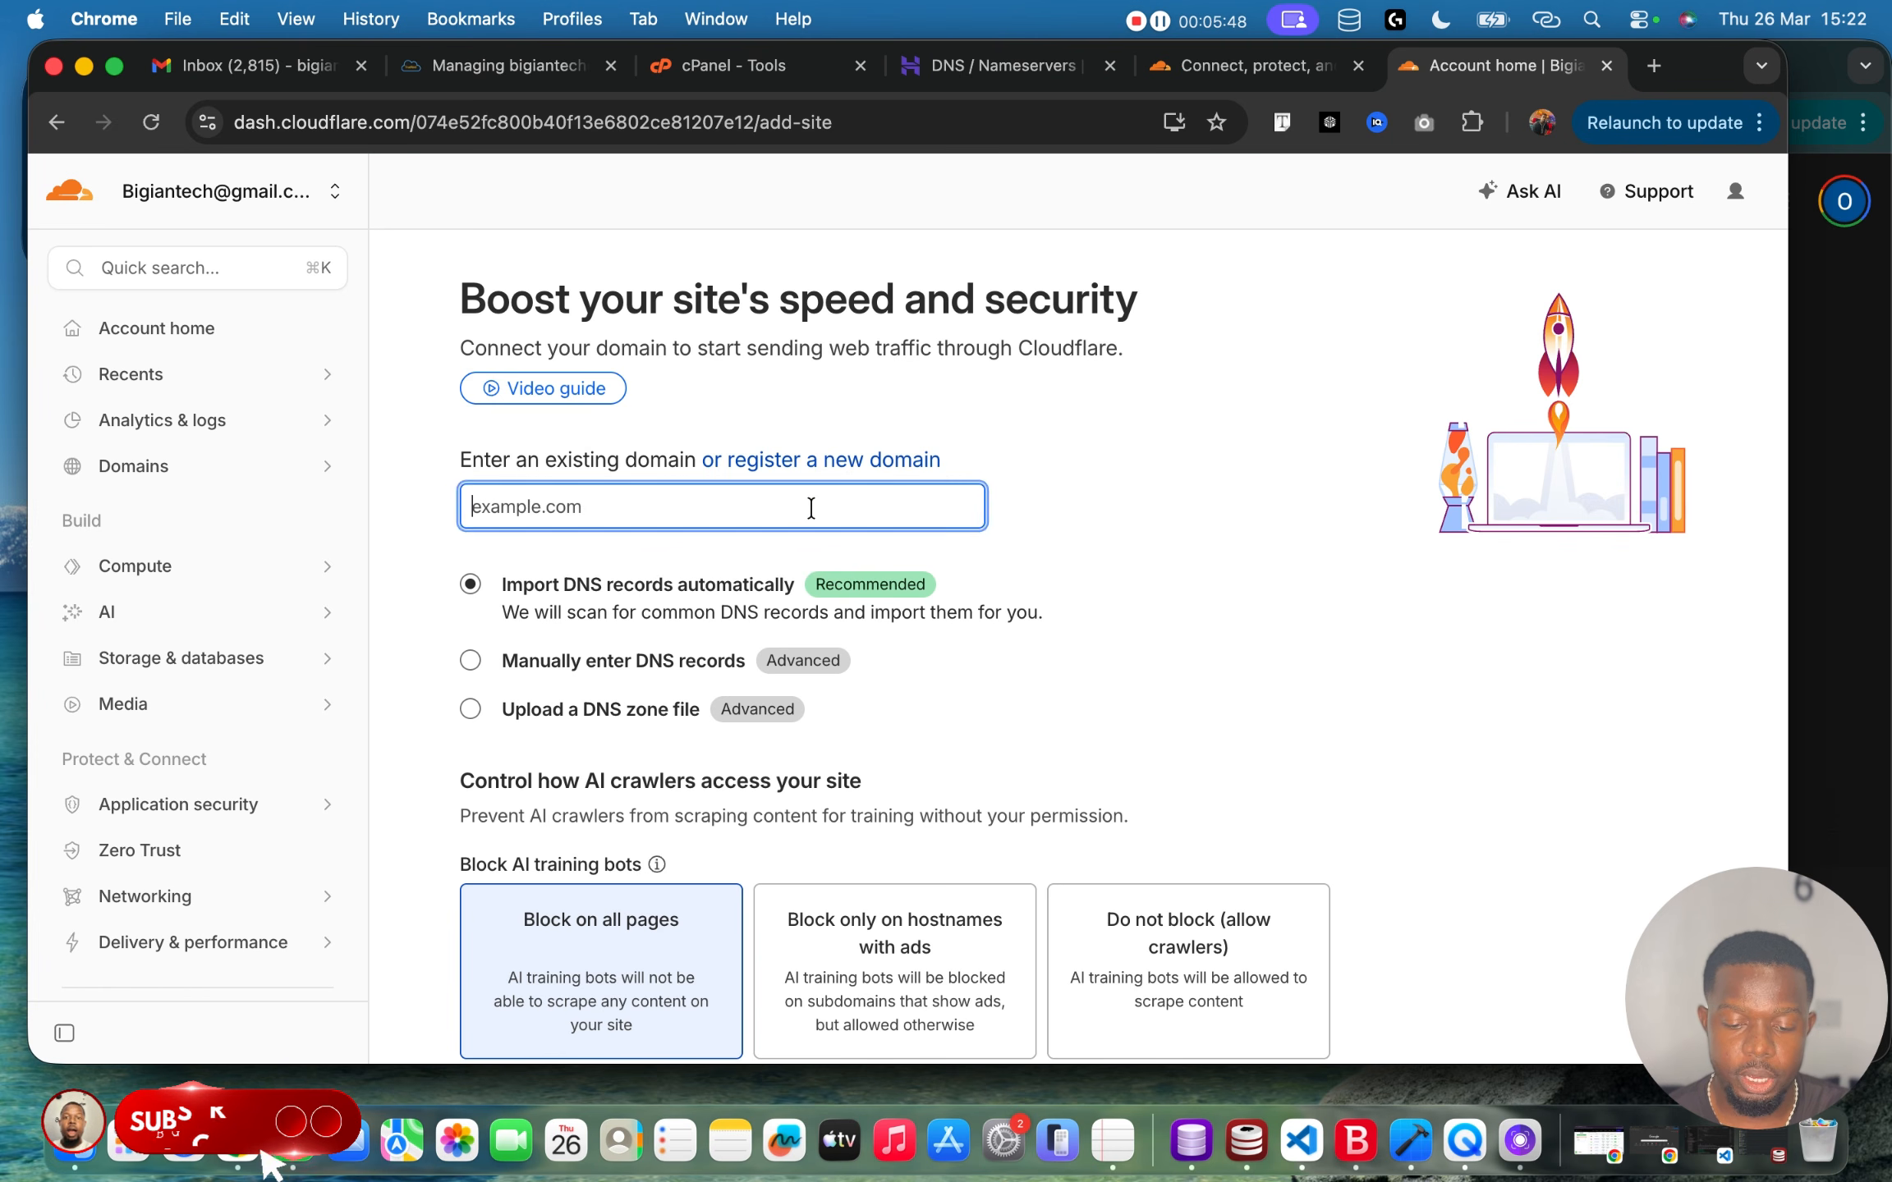
pyautogui.press('super+v')
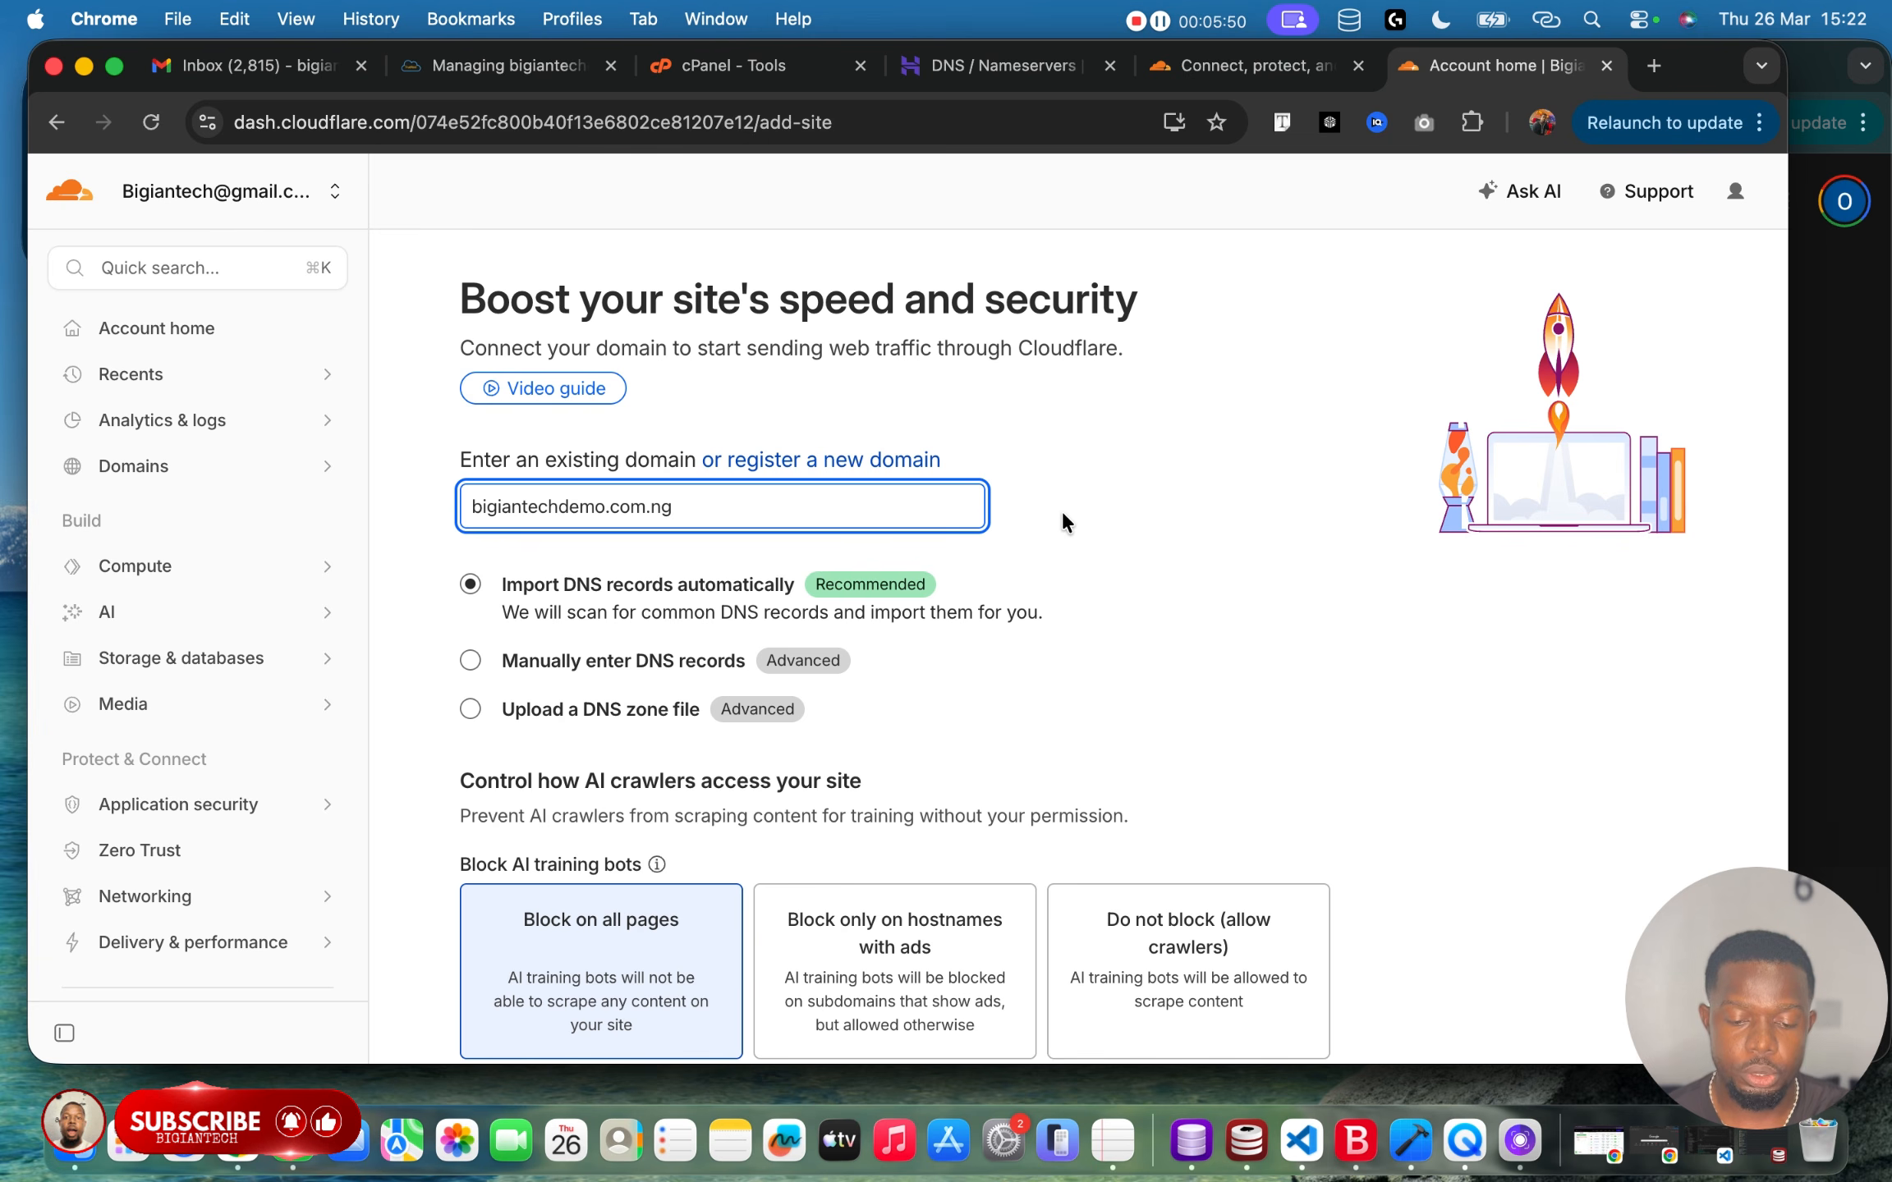
# Continue with automatic DNS record import and AI training bots blocked on all pages, and select the Free plan.
pyautogui.scroll(-3, 1060, 492)
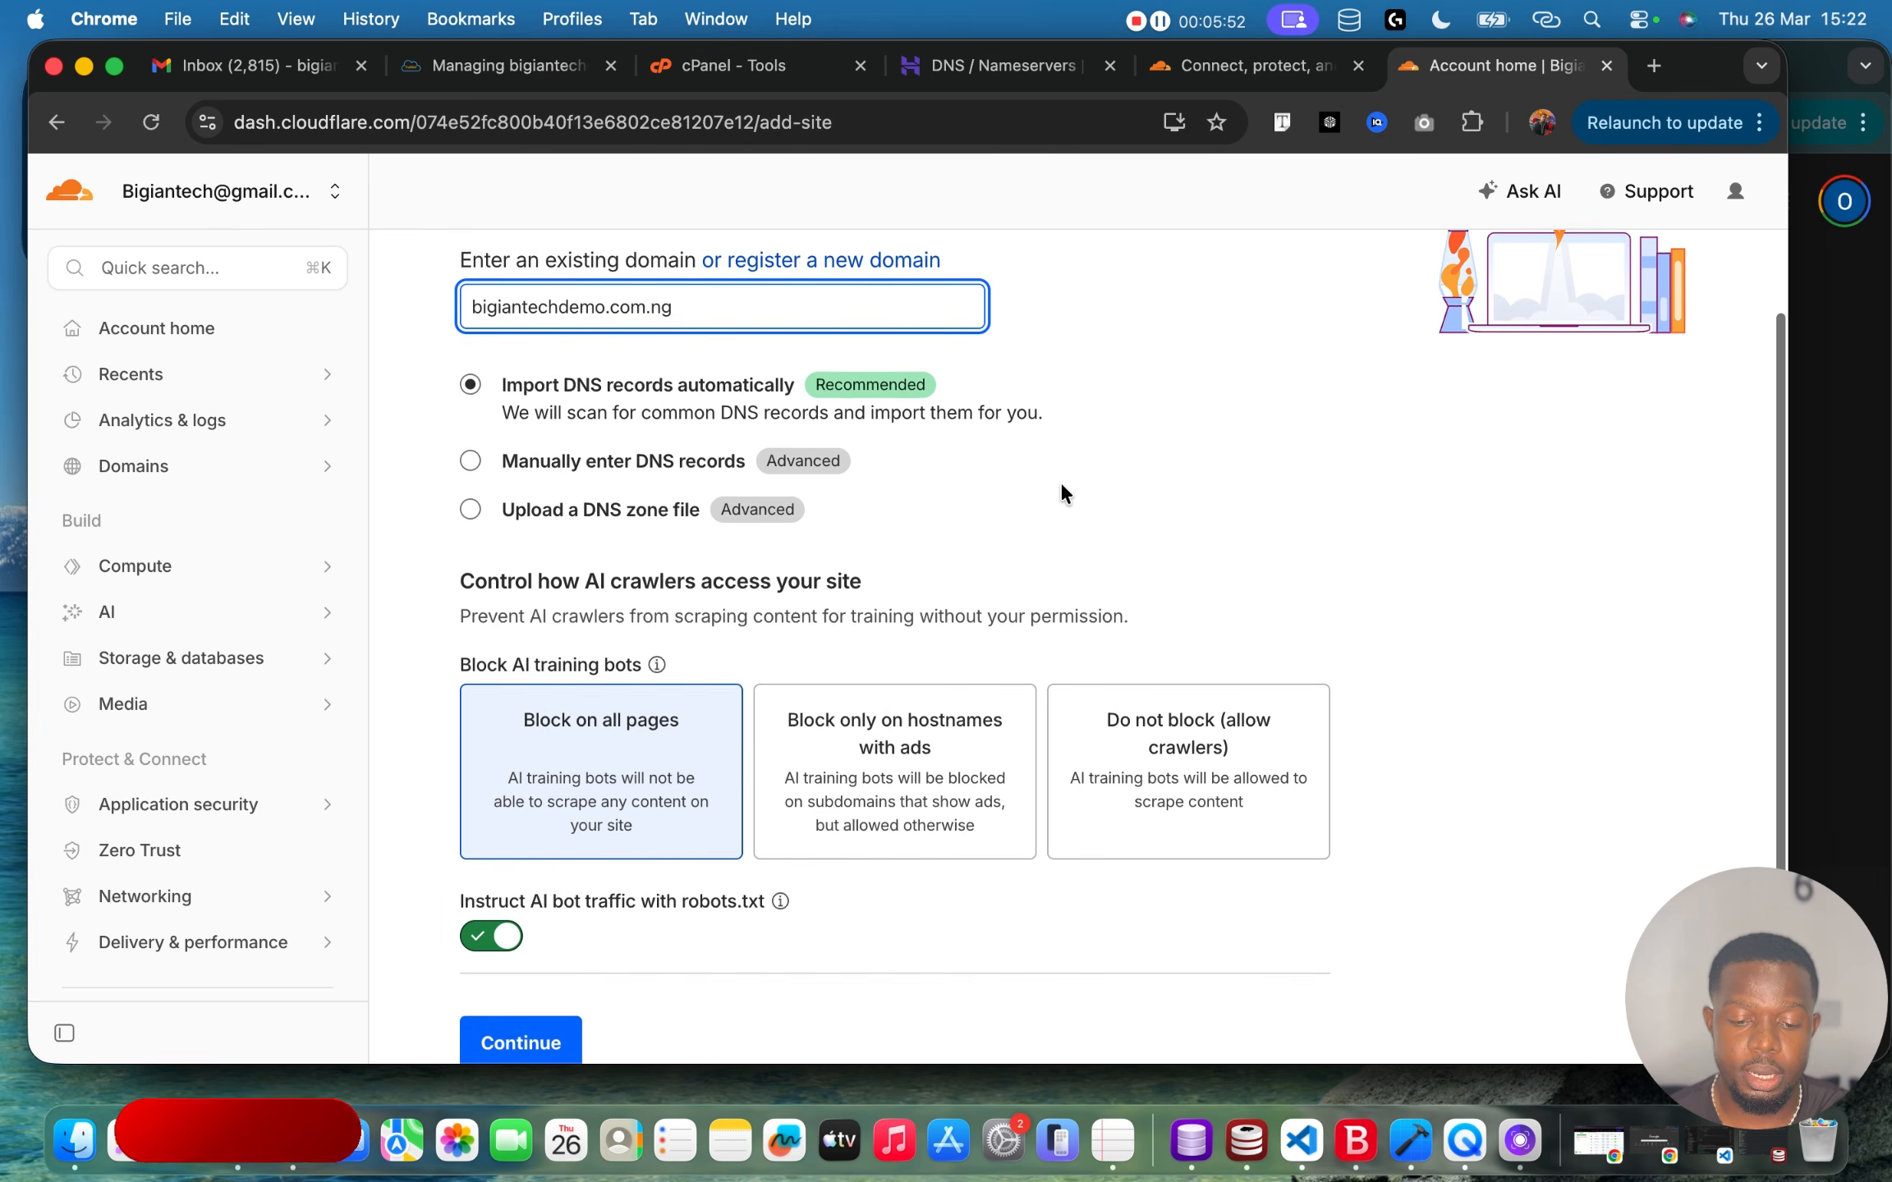
pyautogui.scroll(-1, 1060, 482)
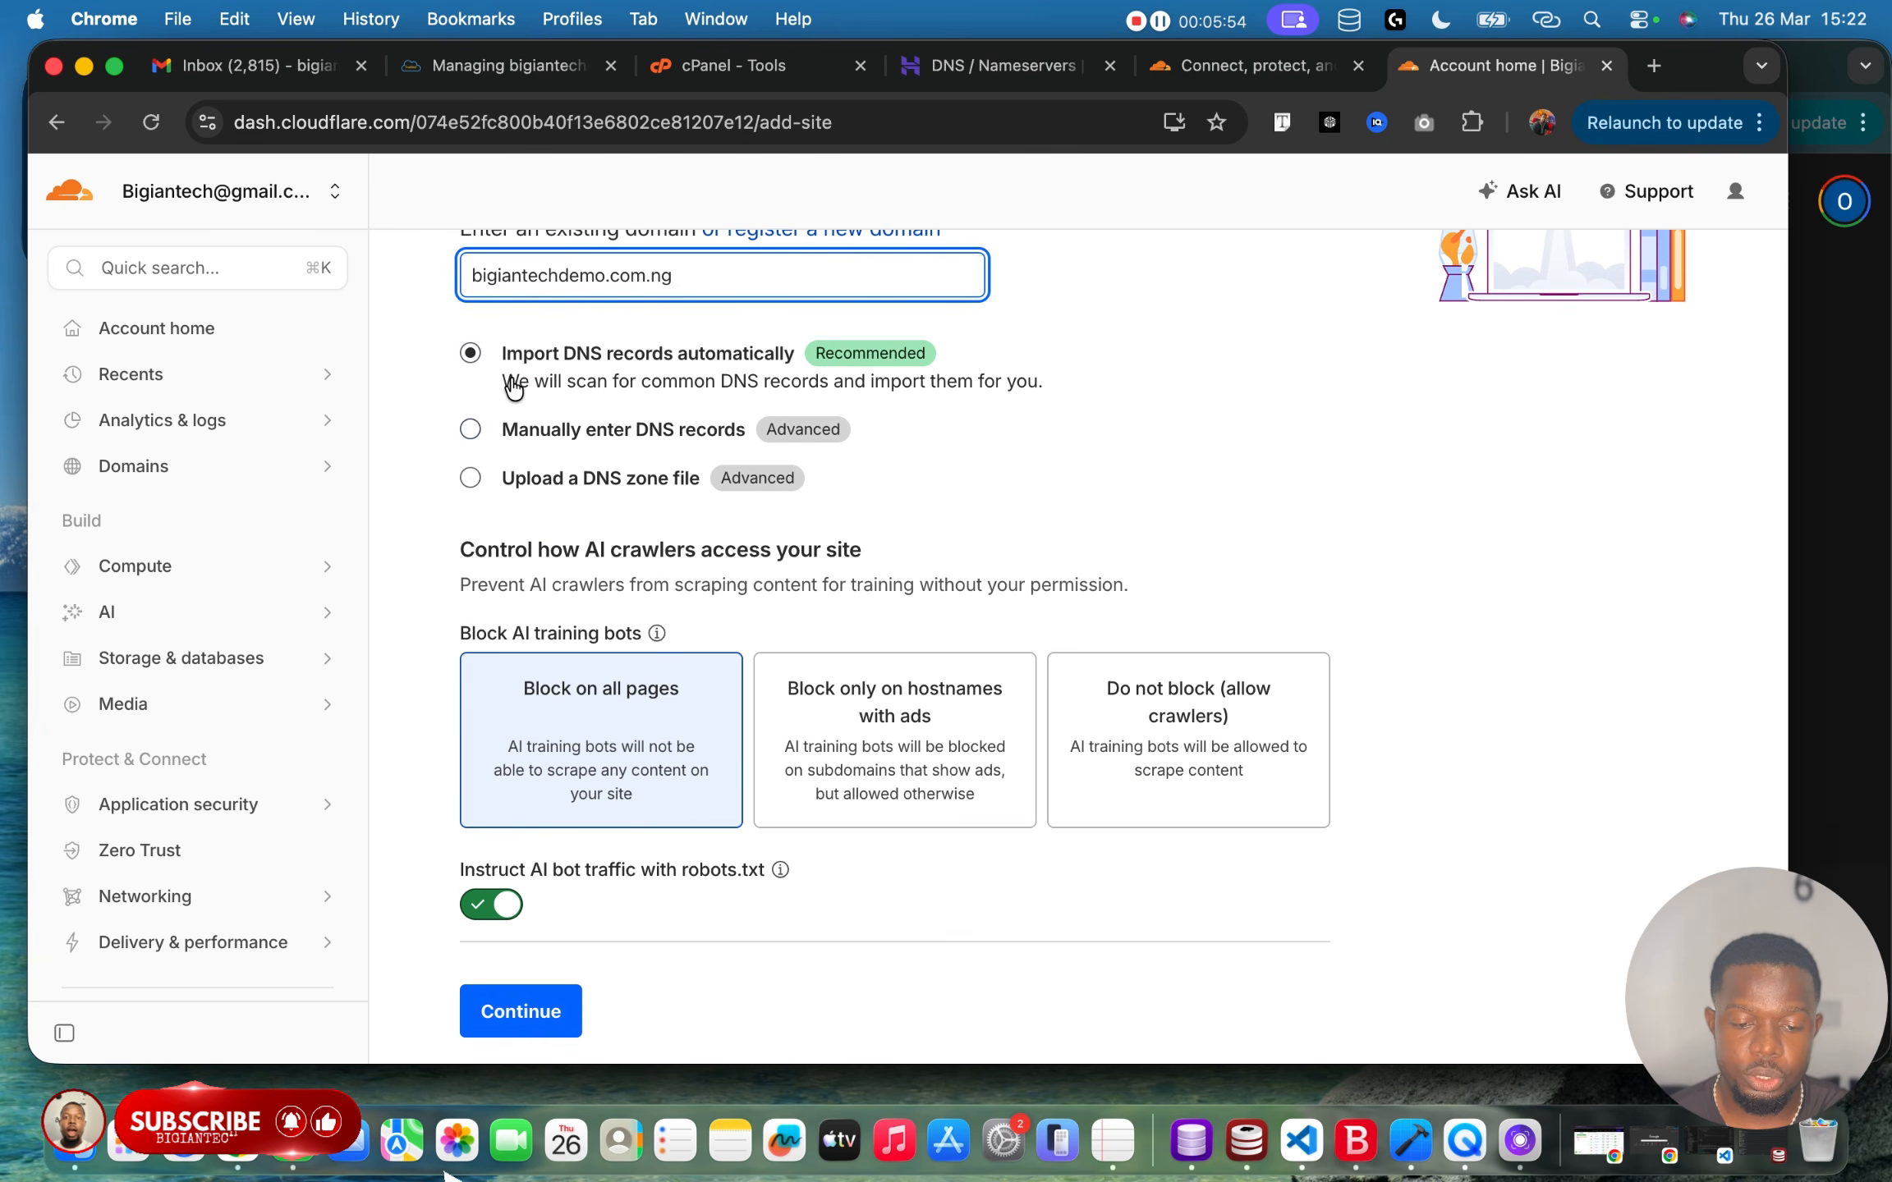
pyautogui.scroll(1, 608, 425)
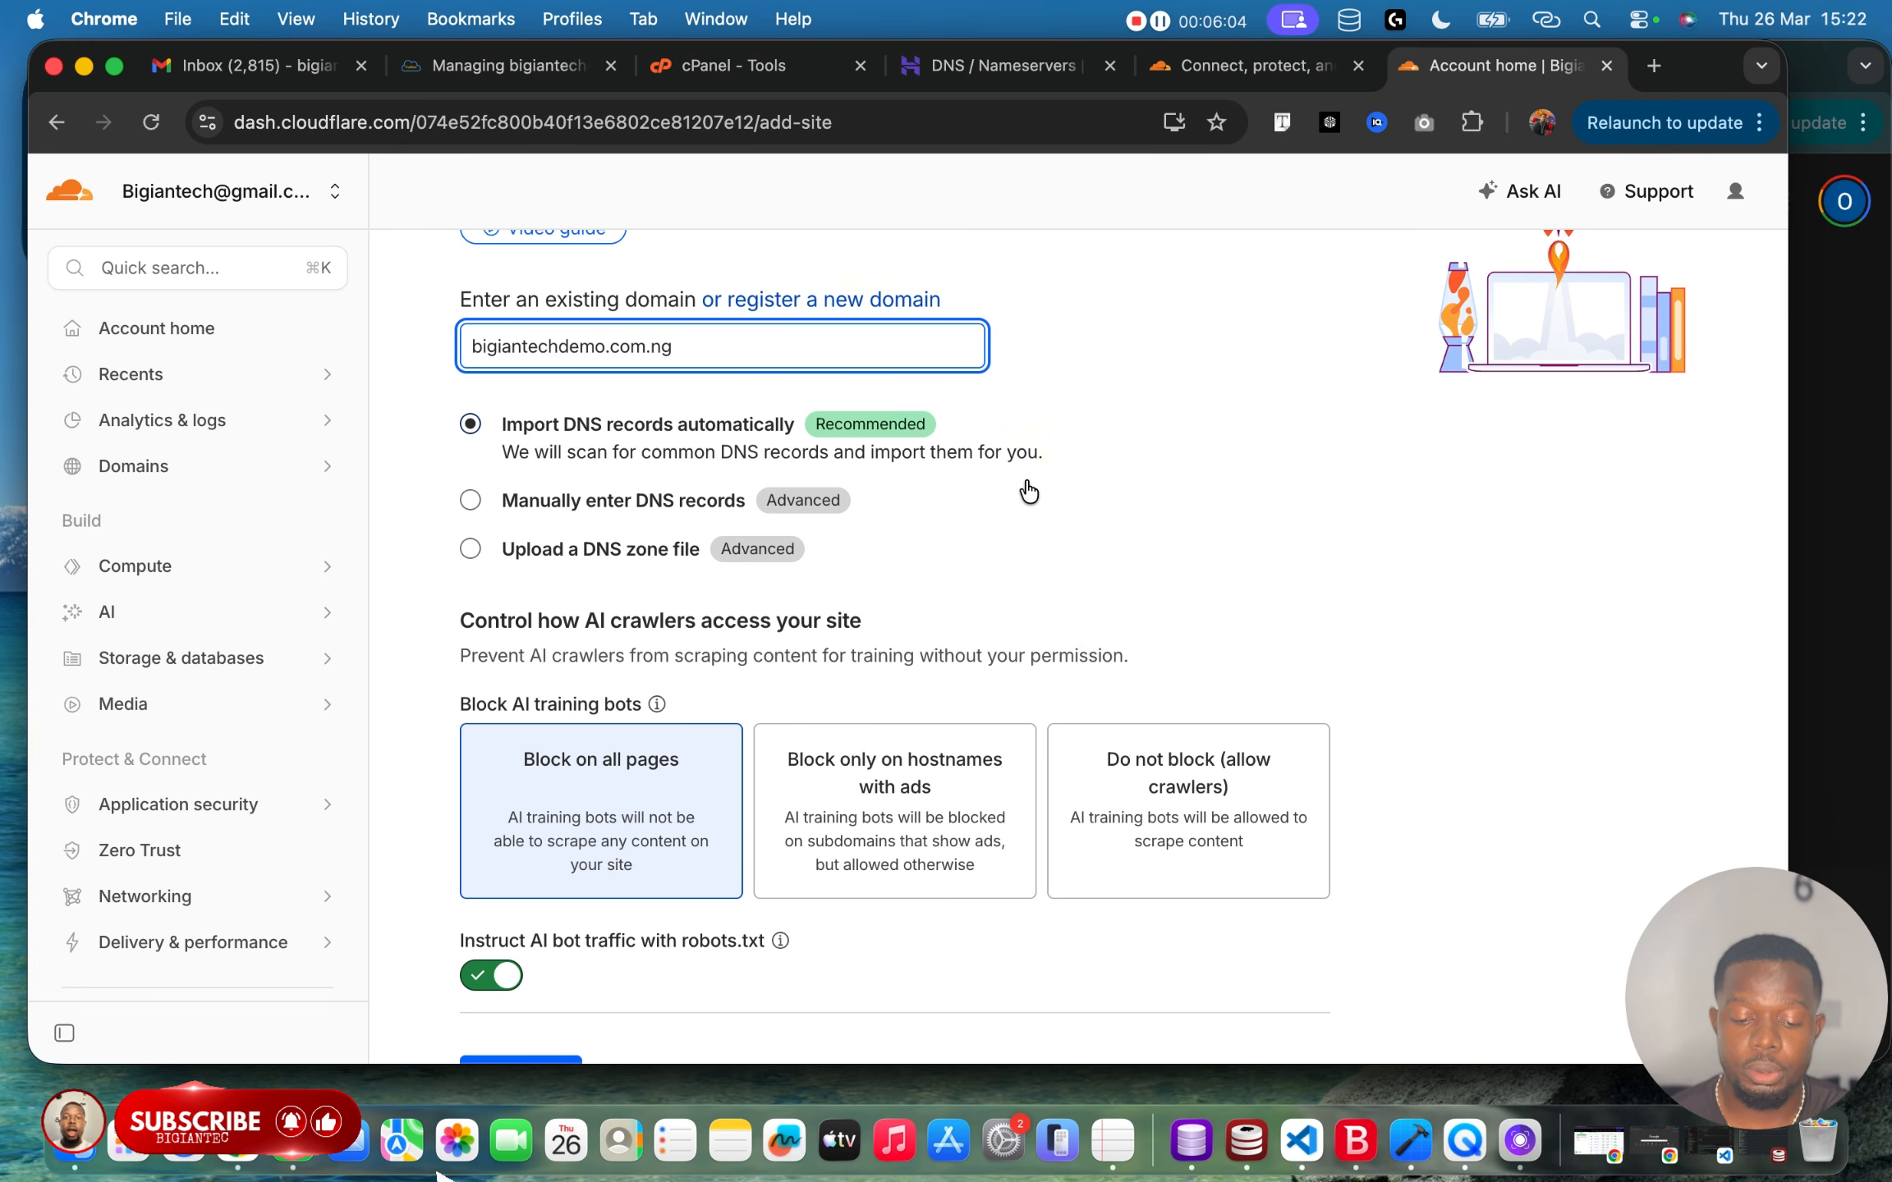
pyautogui.scroll(-2, 1022, 490)
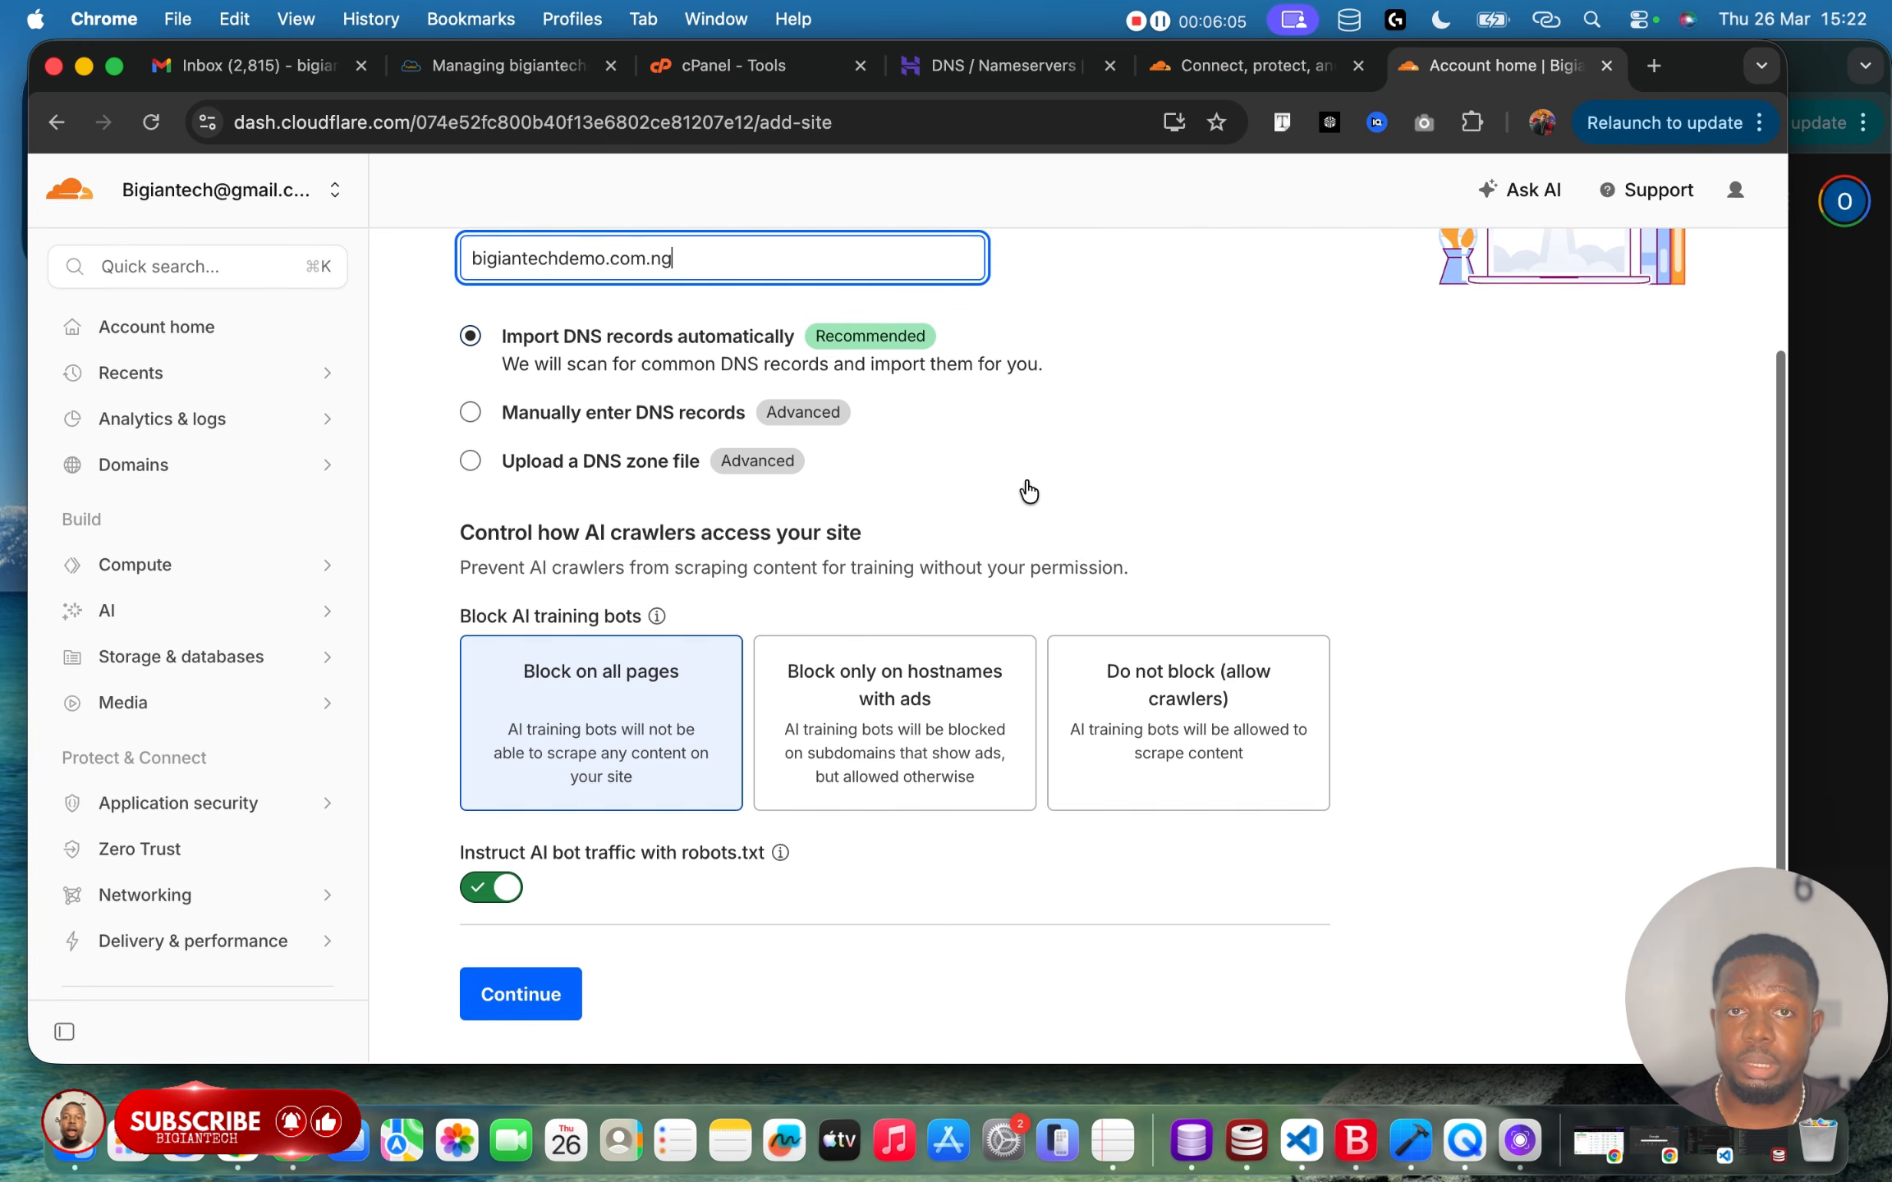
pyautogui.click(507, 993)
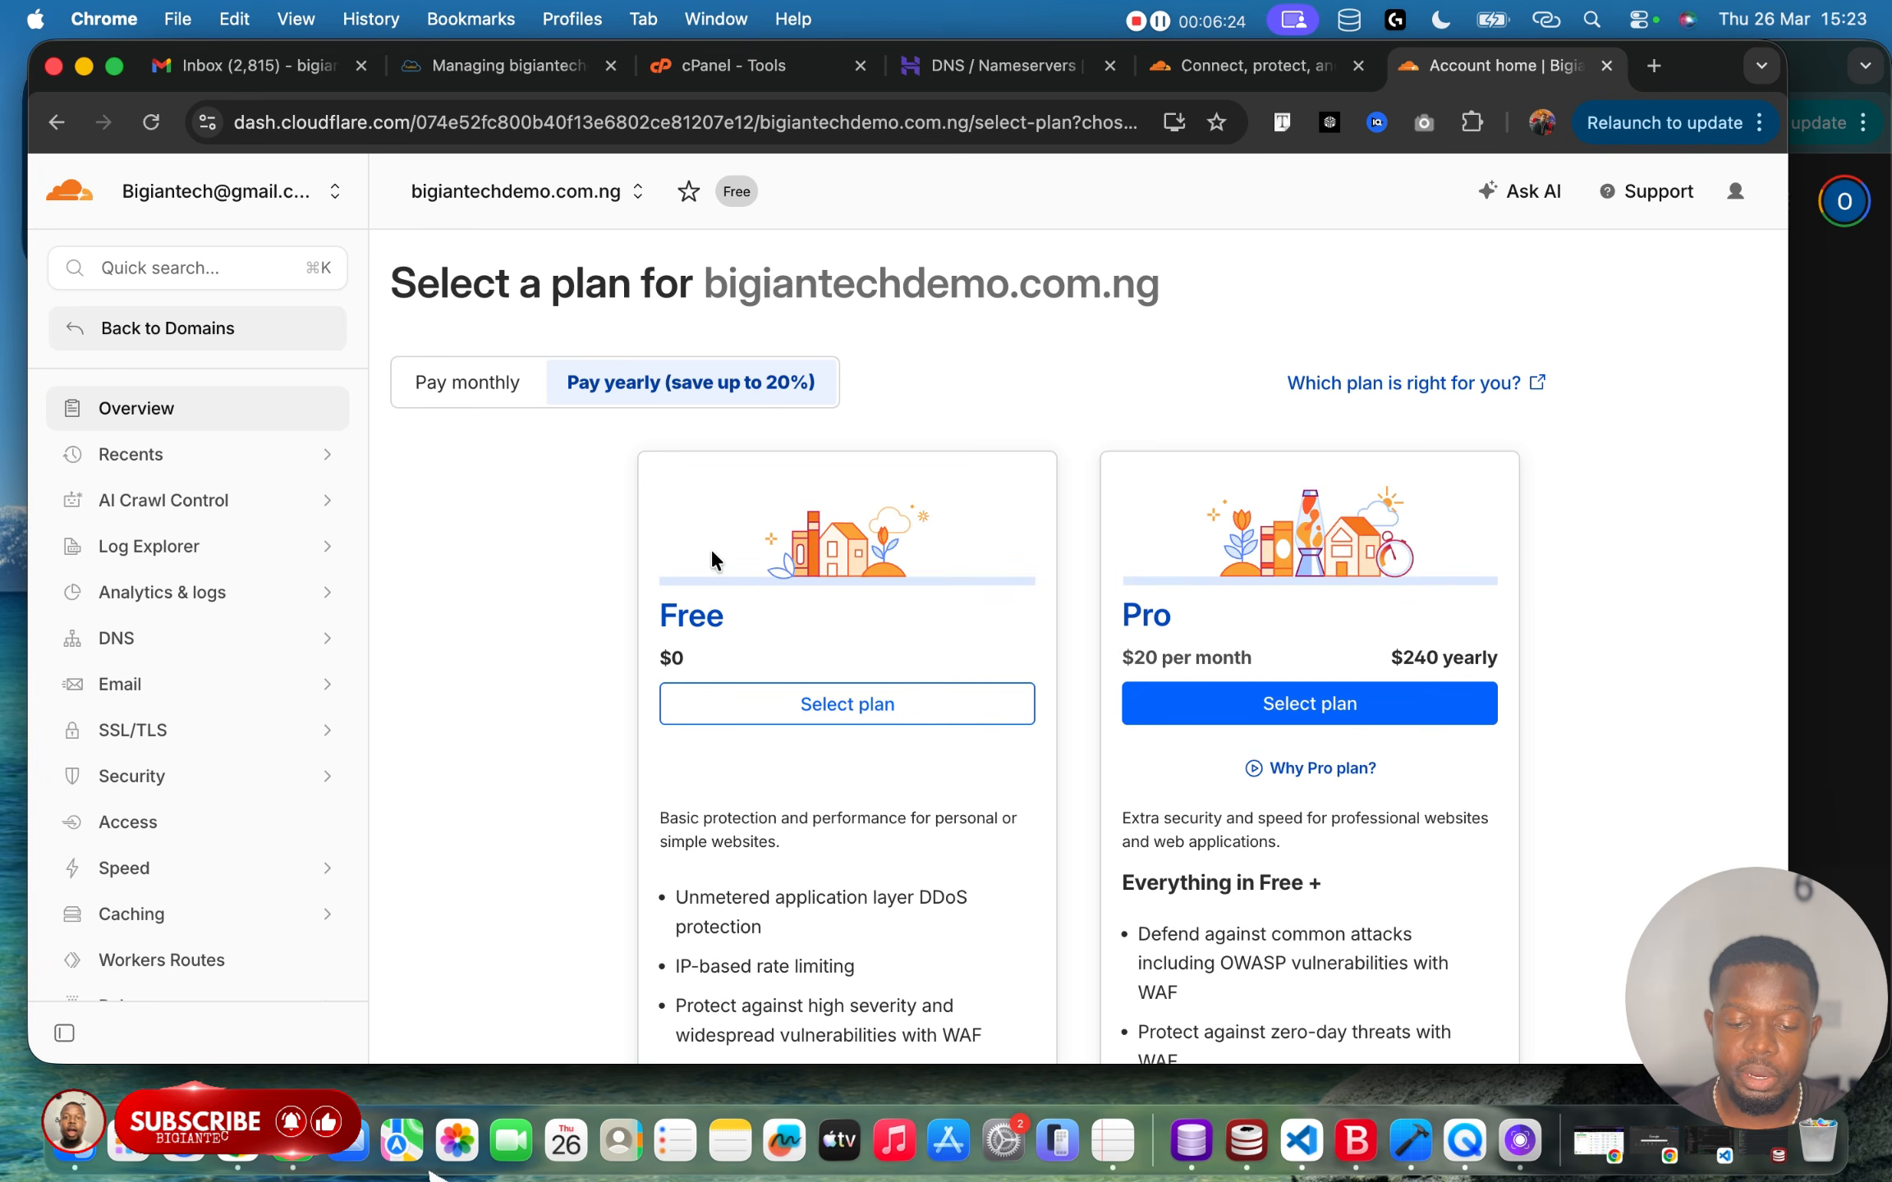
pyautogui.click(831, 706)
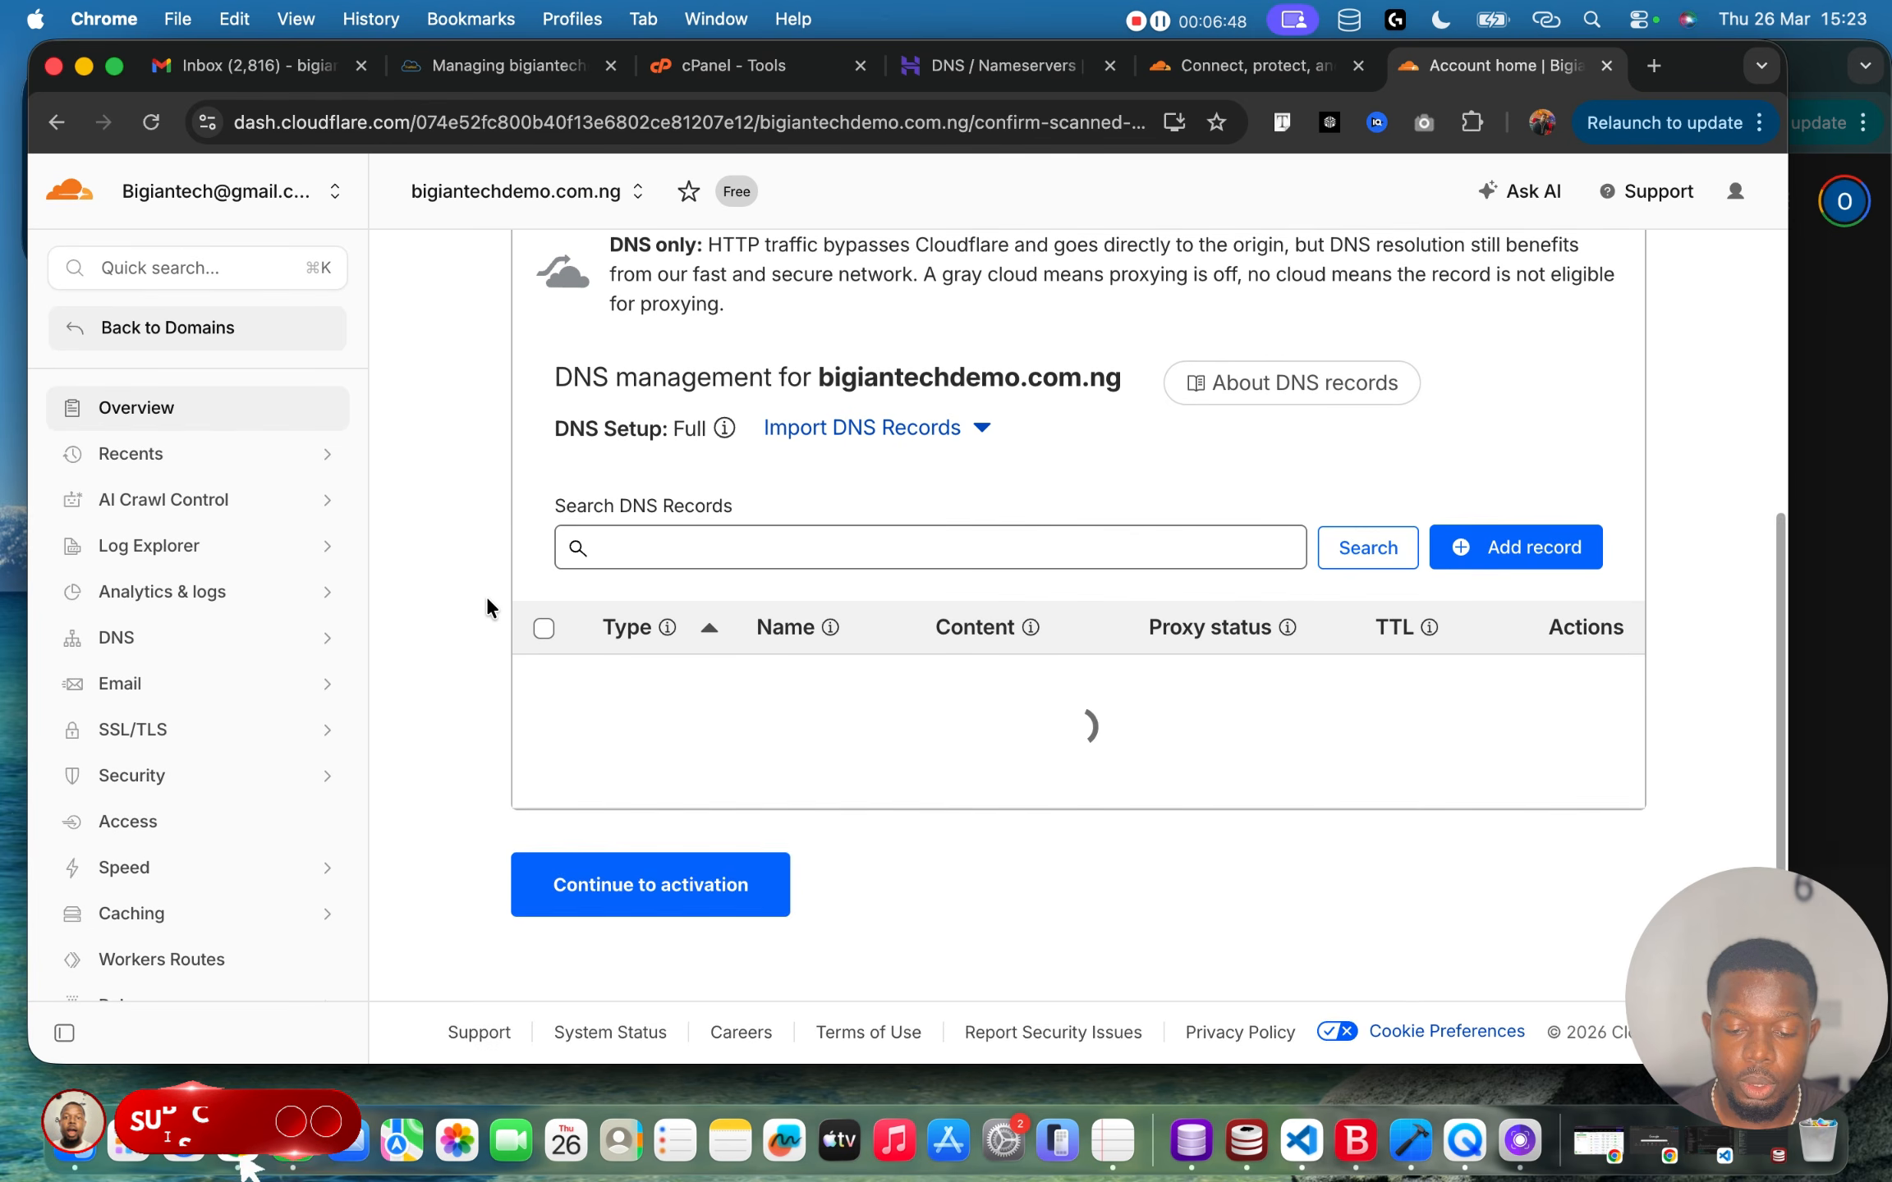
# Review the DNS records imported for bigiantechdemo.com.ng, including their types, contents and proxy status.
pyautogui.scroll(-10, 523, 626)
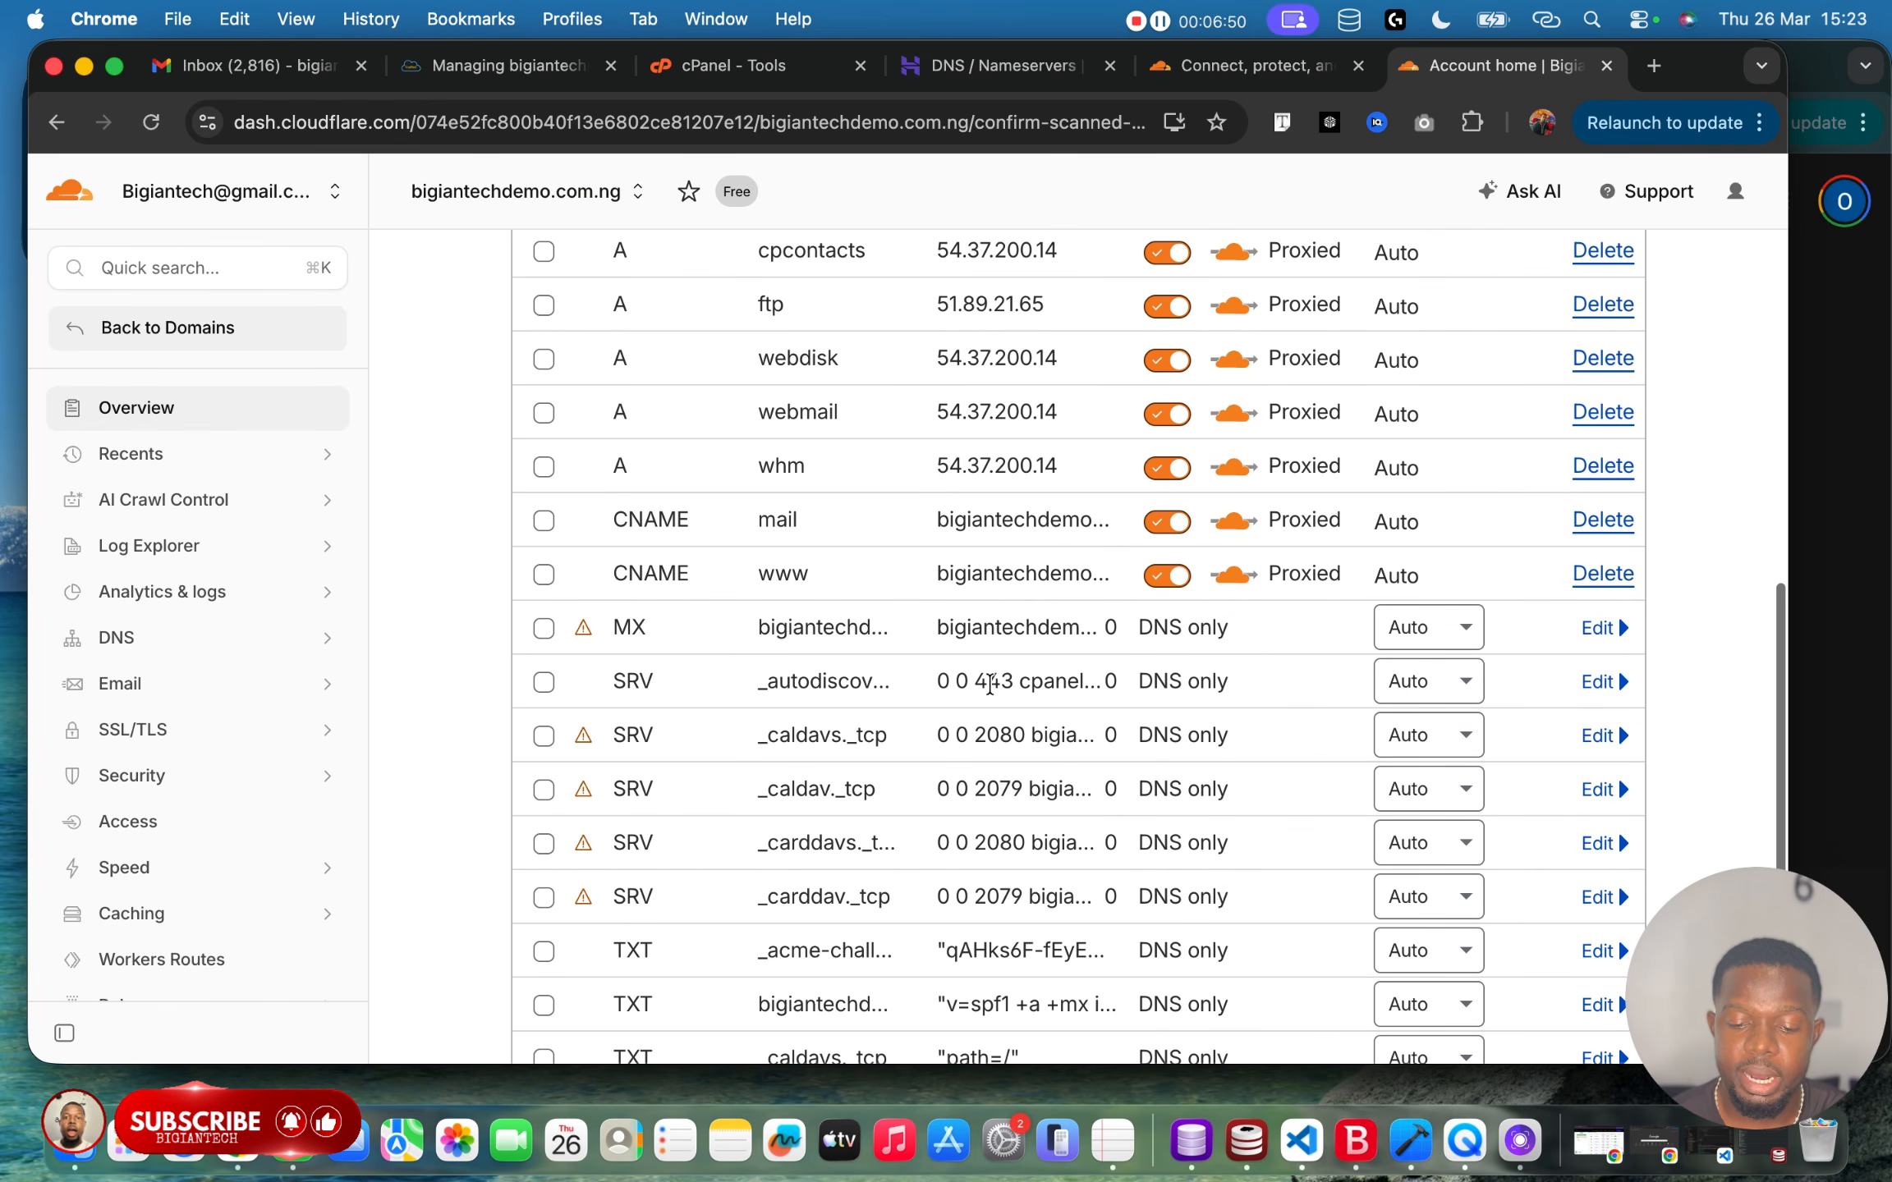
pyautogui.scroll(-6, 602, 628)
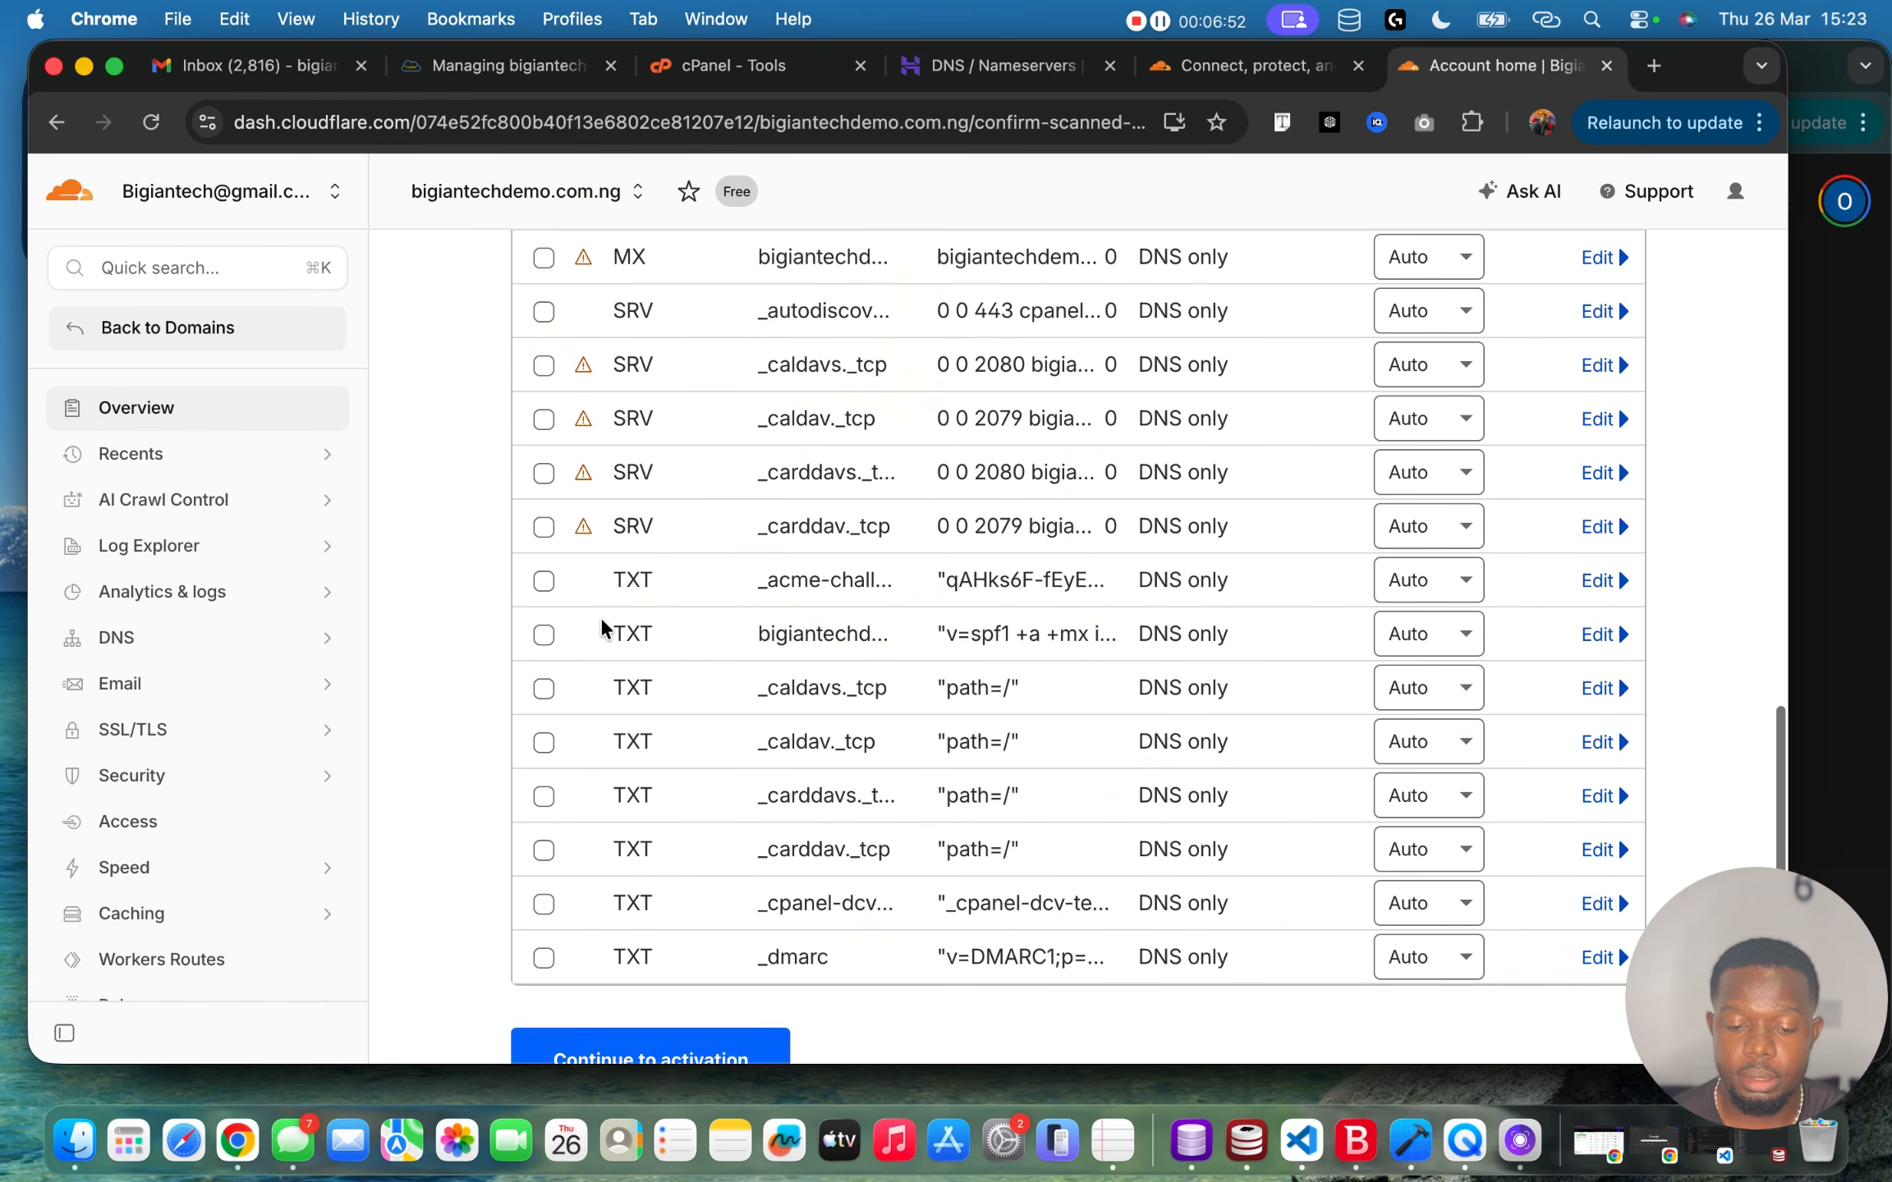
pyautogui.scroll(6, 602, 628)
pyautogui.scroll(5, 602, 628)
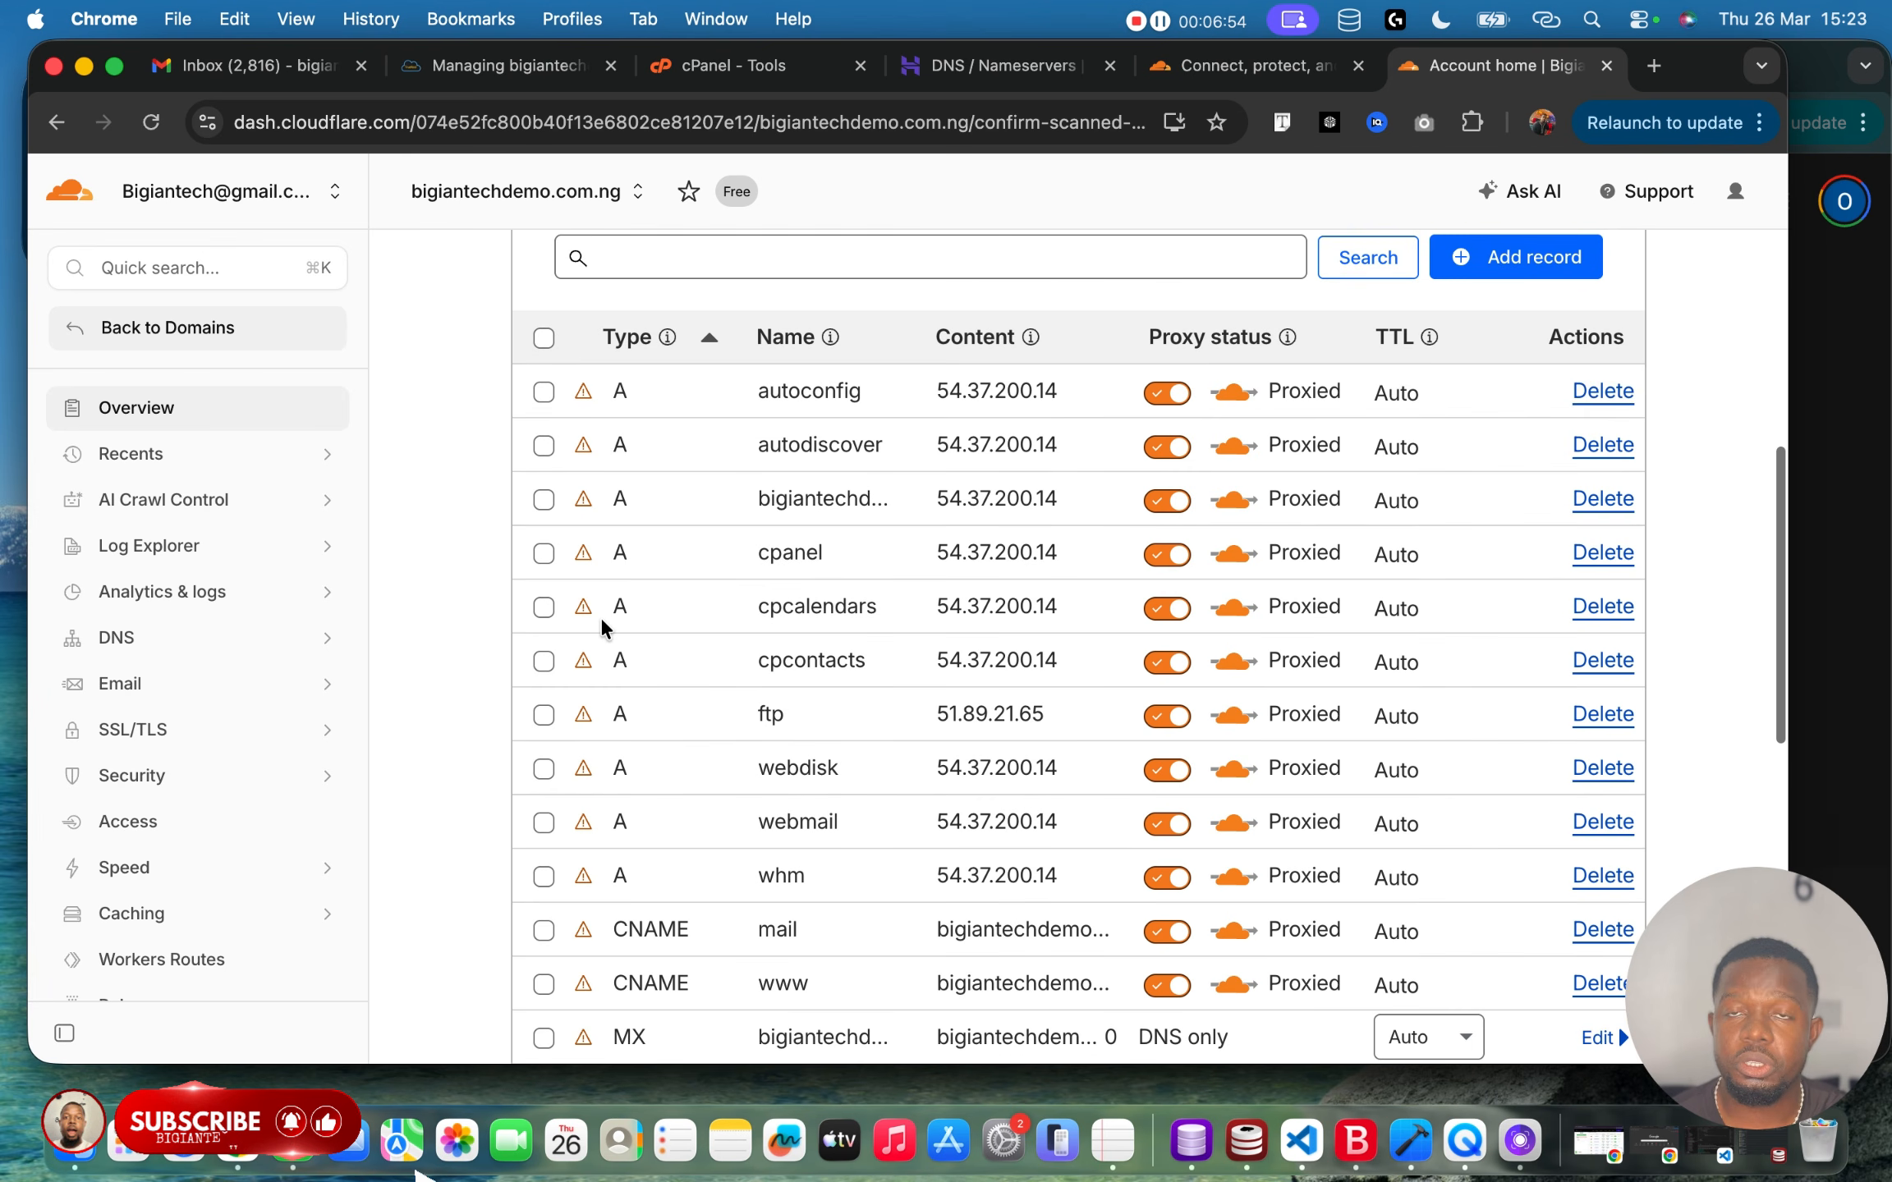
pyautogui.scroll(3, 602, 628)
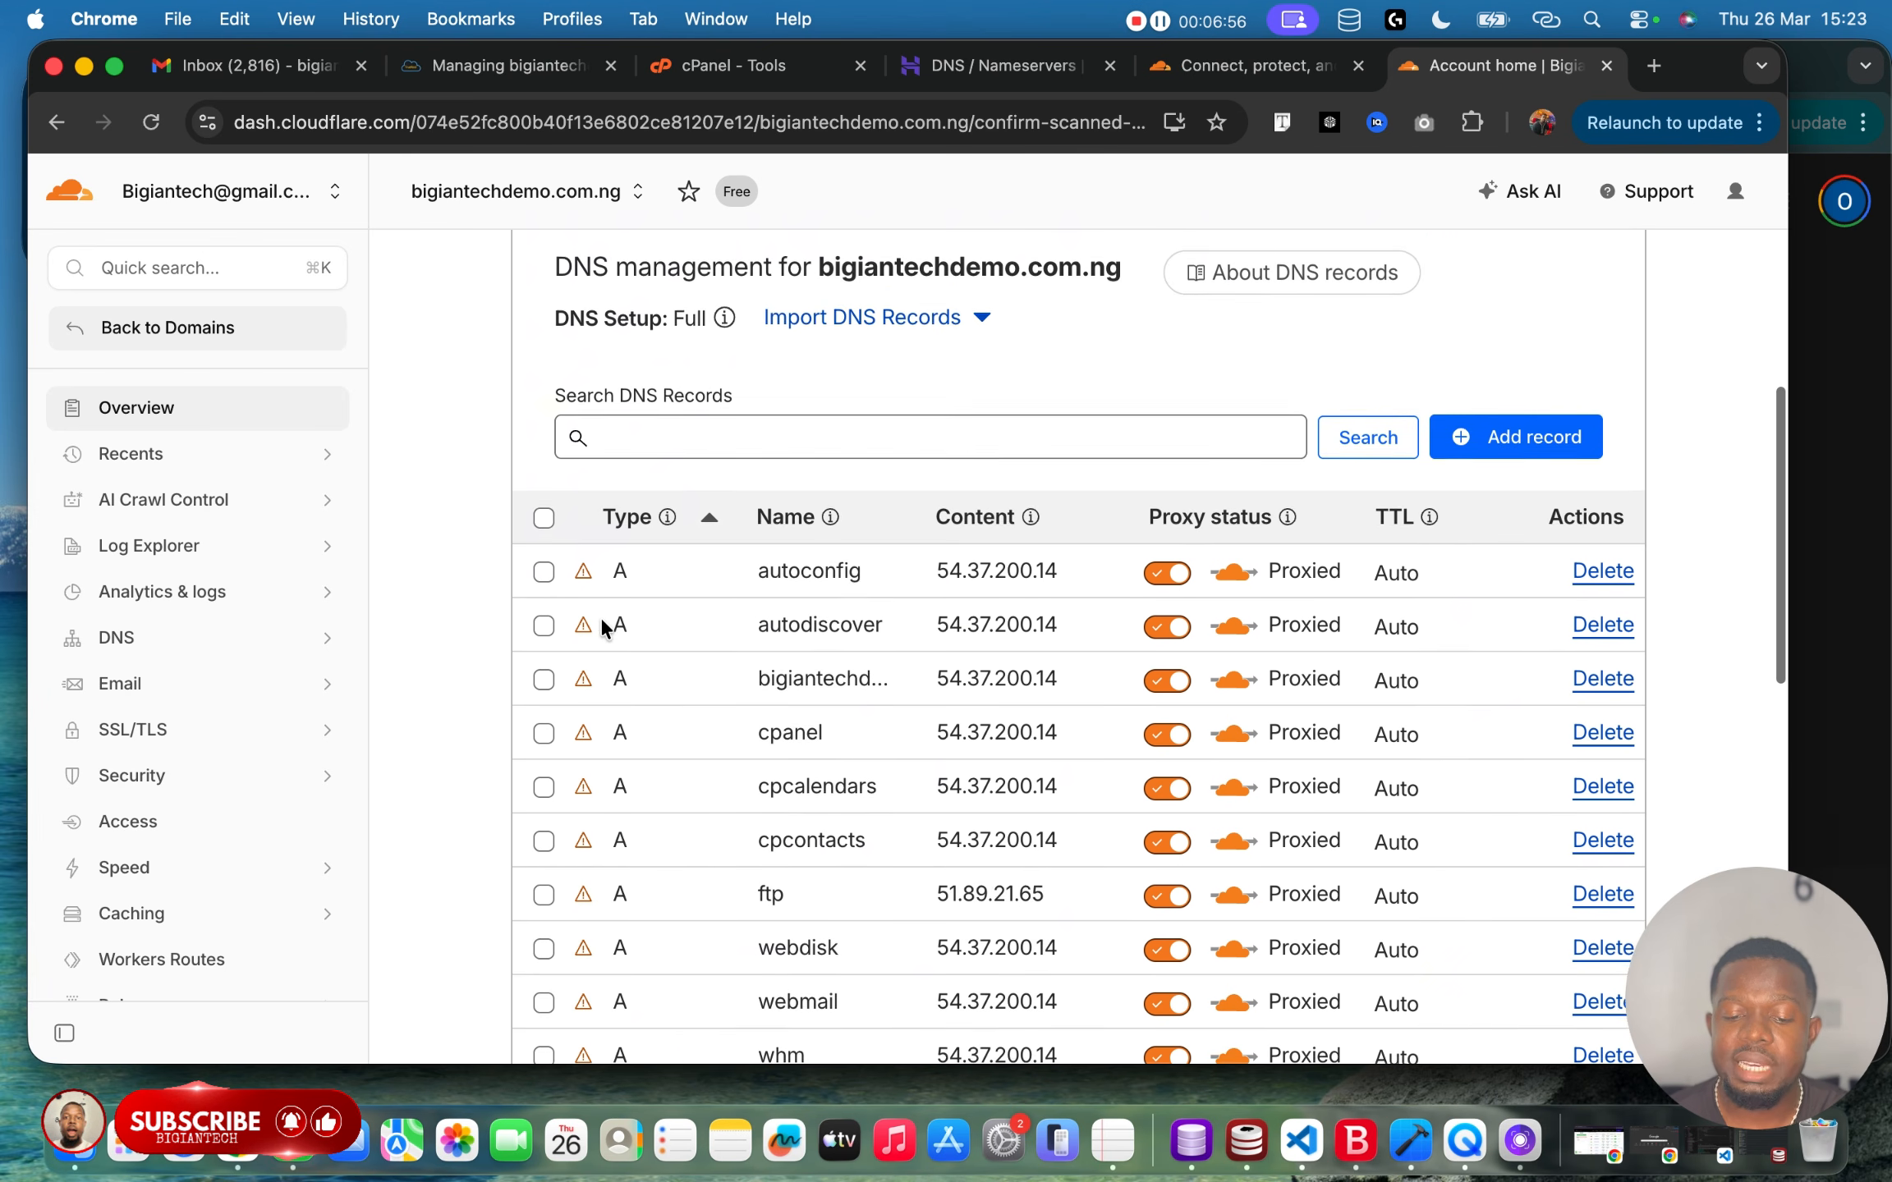
pyautogui.scroll(2, 602, 628)
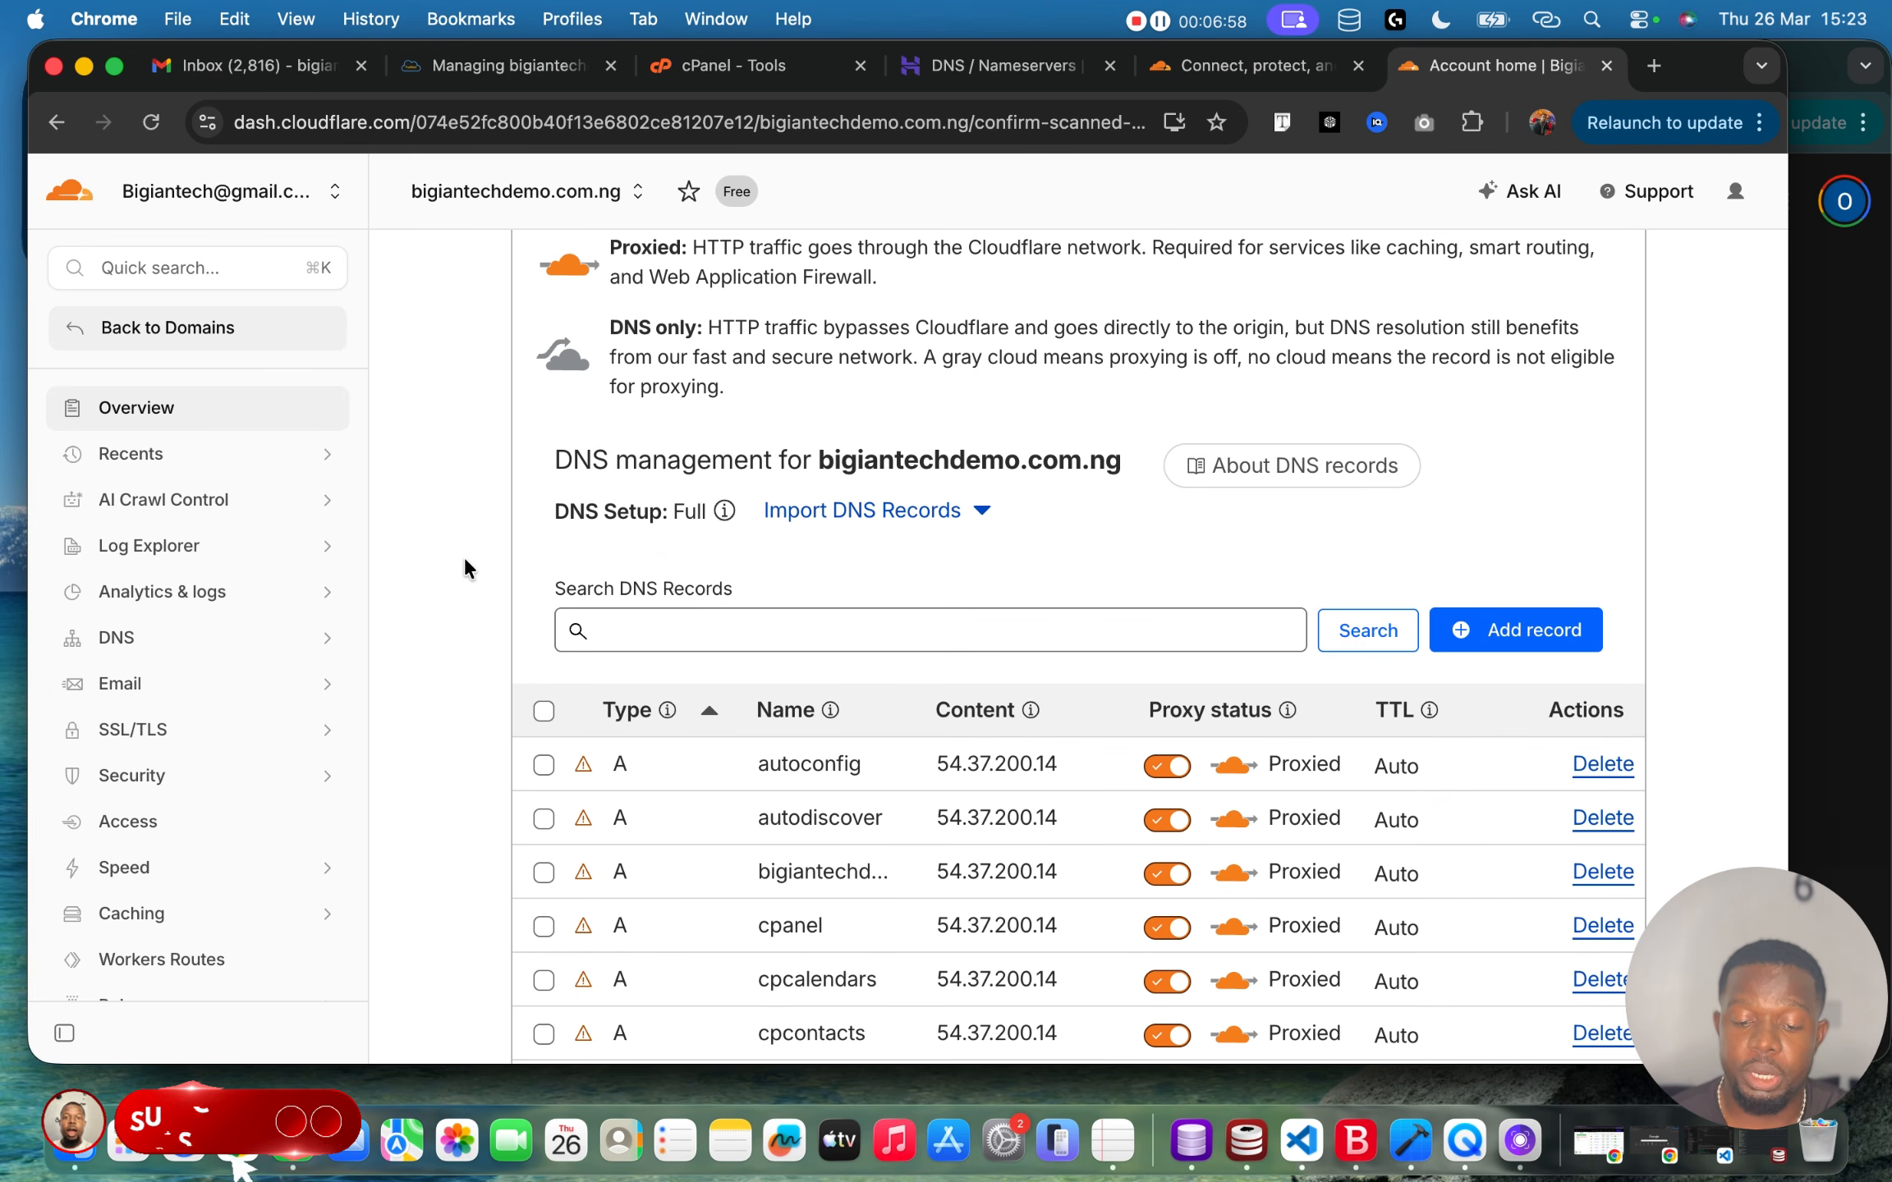
pyautogui.scroll(-10, 465, 568)
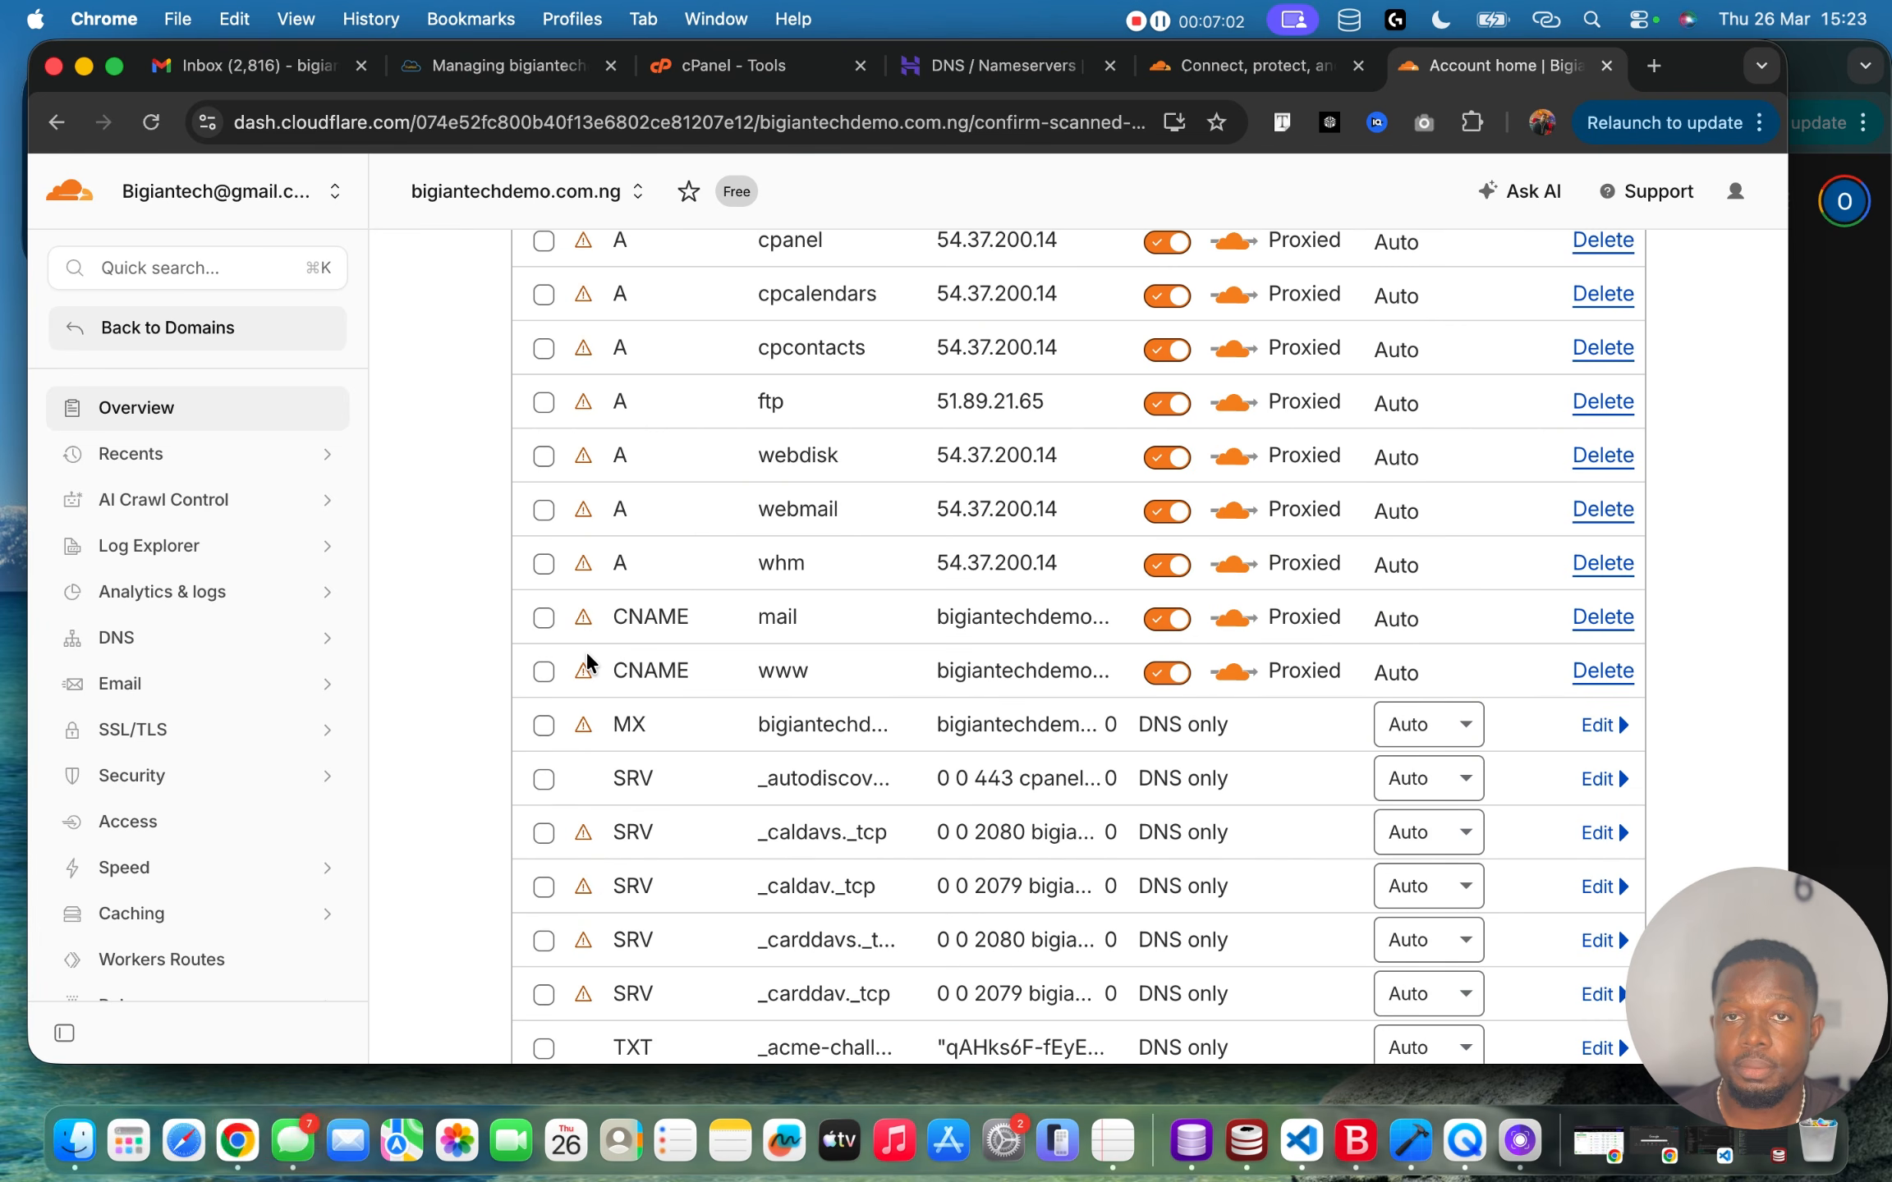
pyautogui.scroll(-8, 390, 706)
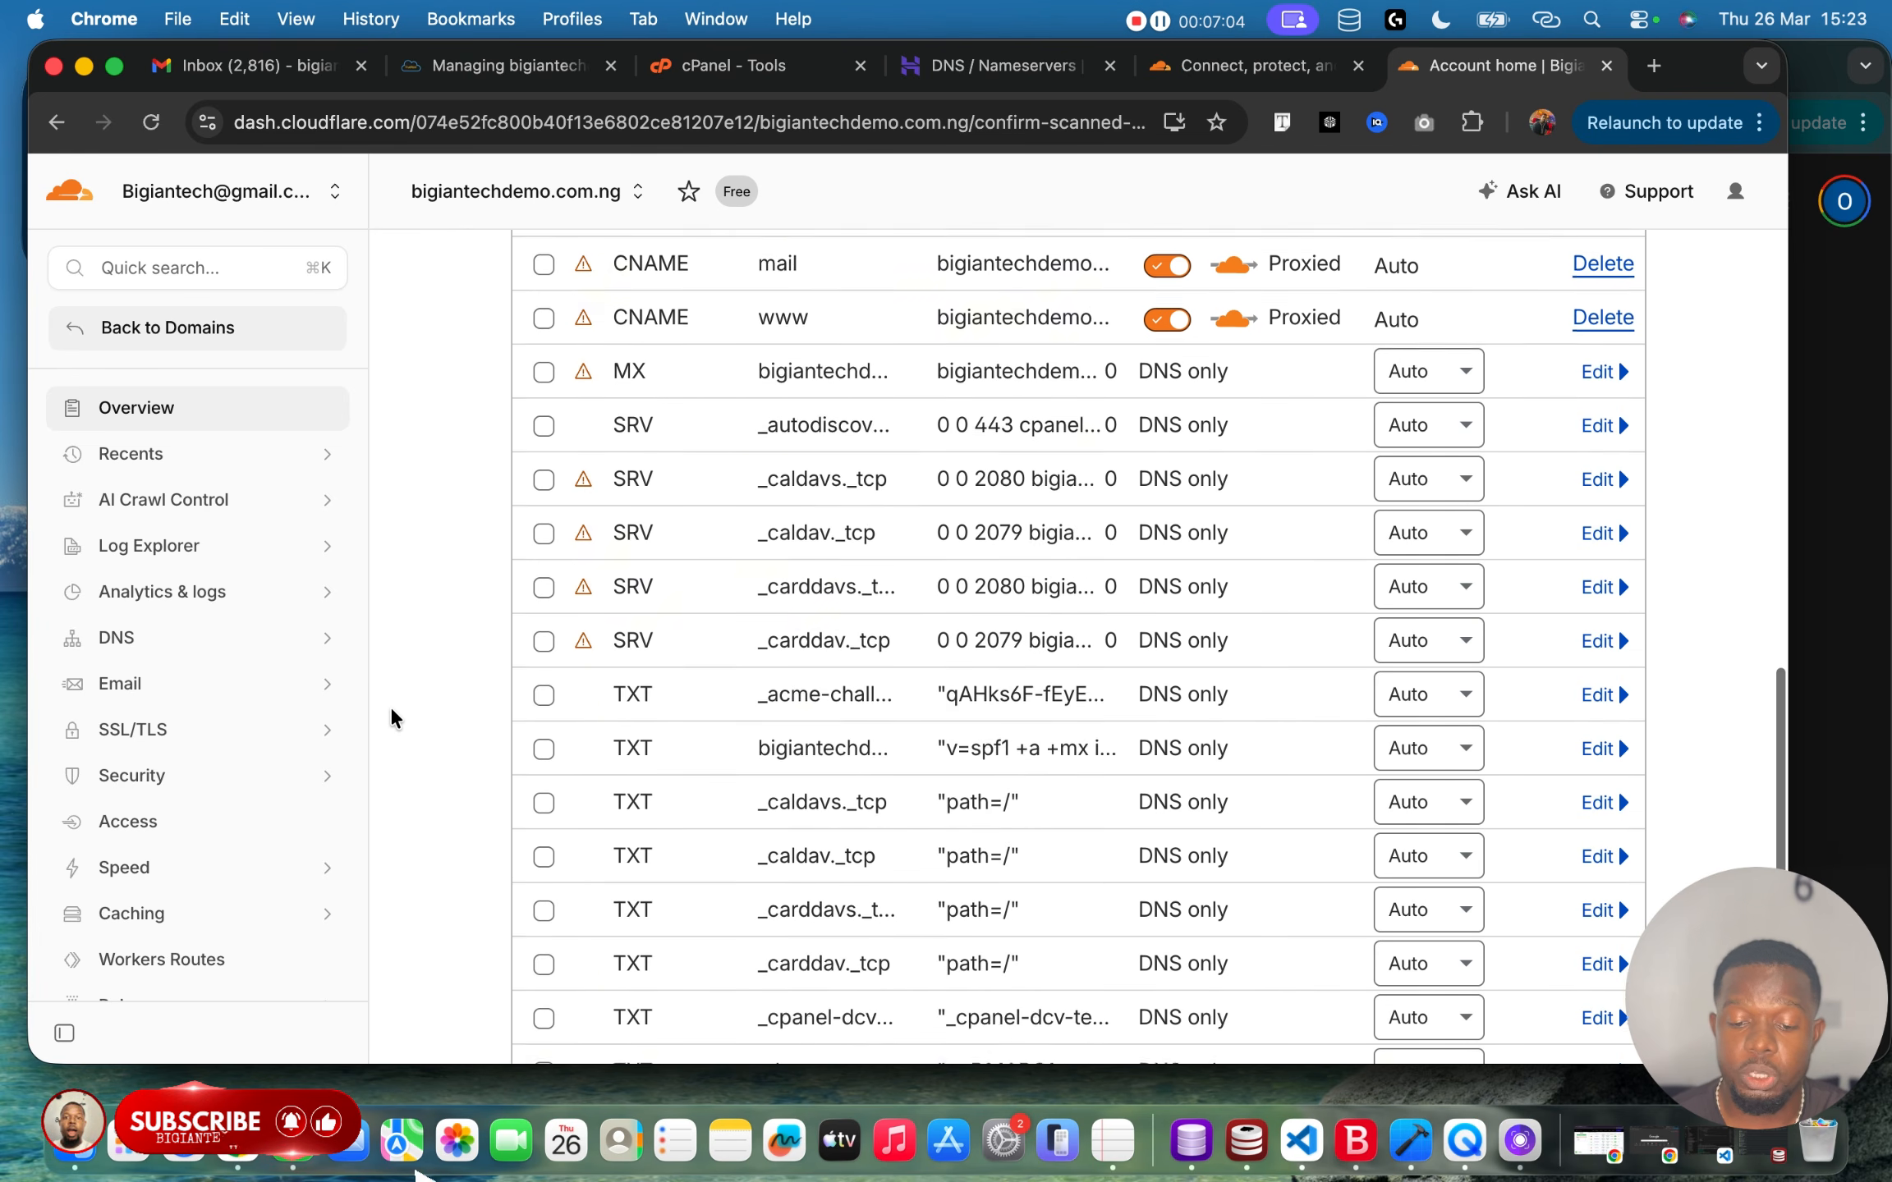
pyautogui.scroll(5, 390, 706)
pyautogui.scroll(1, 390, 719)
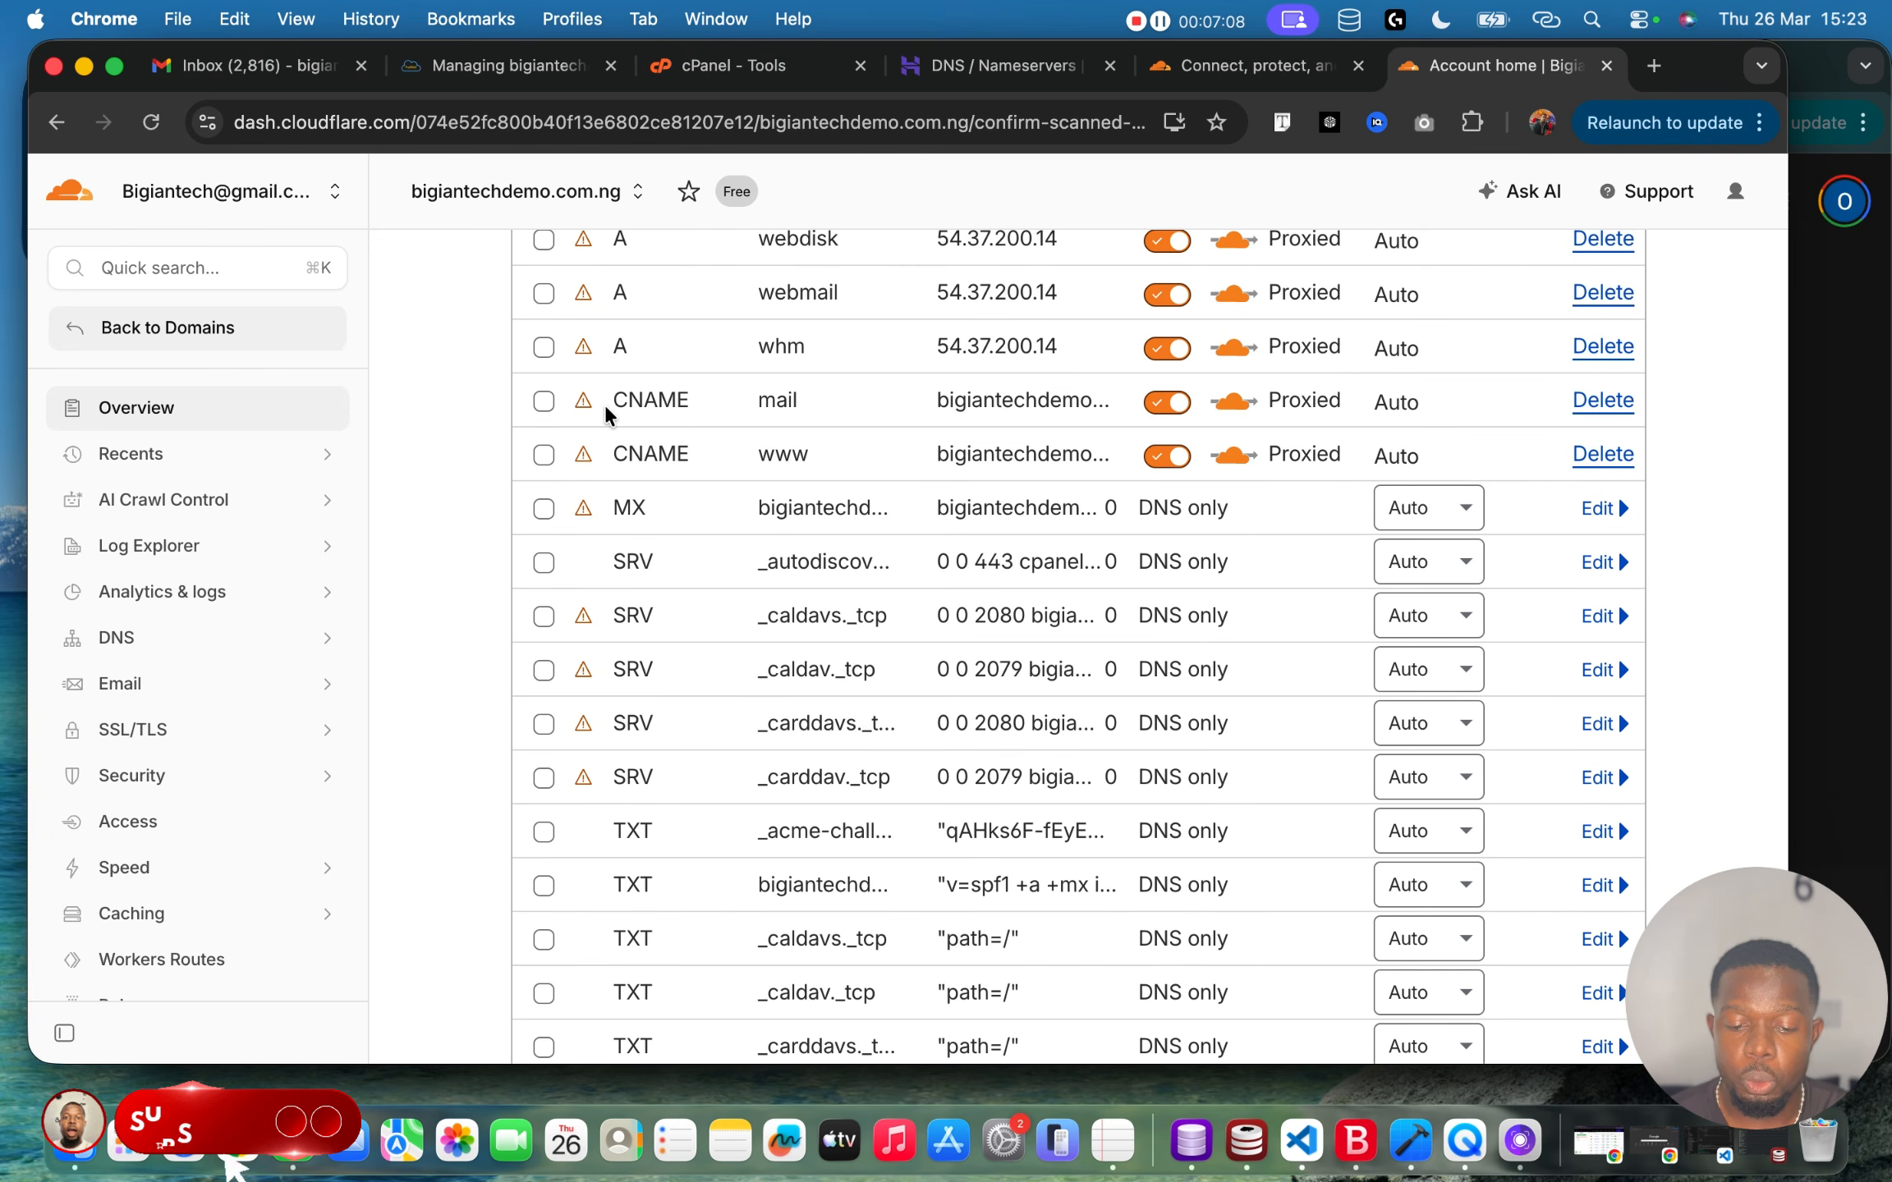
pyautogui.scroll(6, 606, 408)
pyautogui.scroll(2, 606, 410)
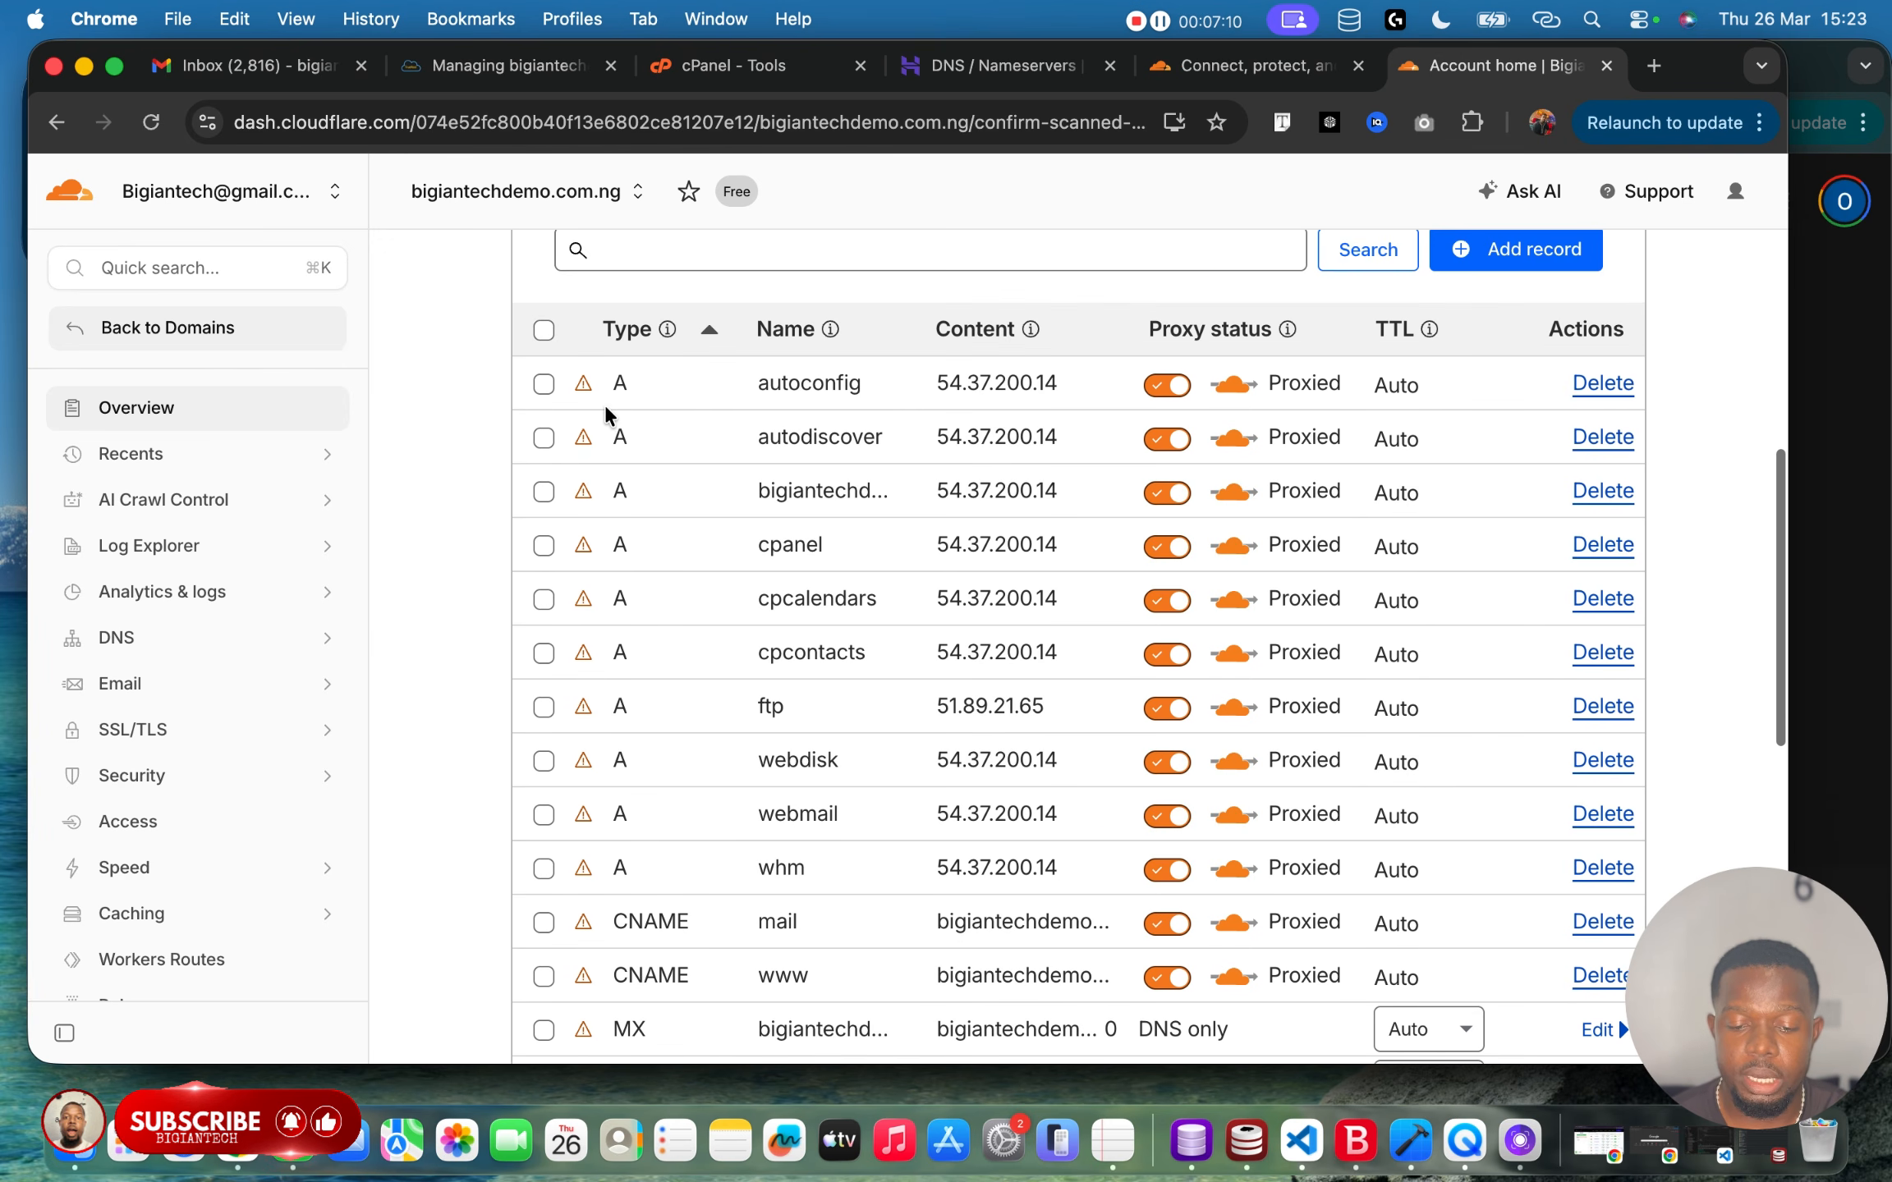
# Turn off proxying for the mail CNAME record so it is DNS only, and check the remaining records.
pyautogui.scroll(-7, 681, 625)
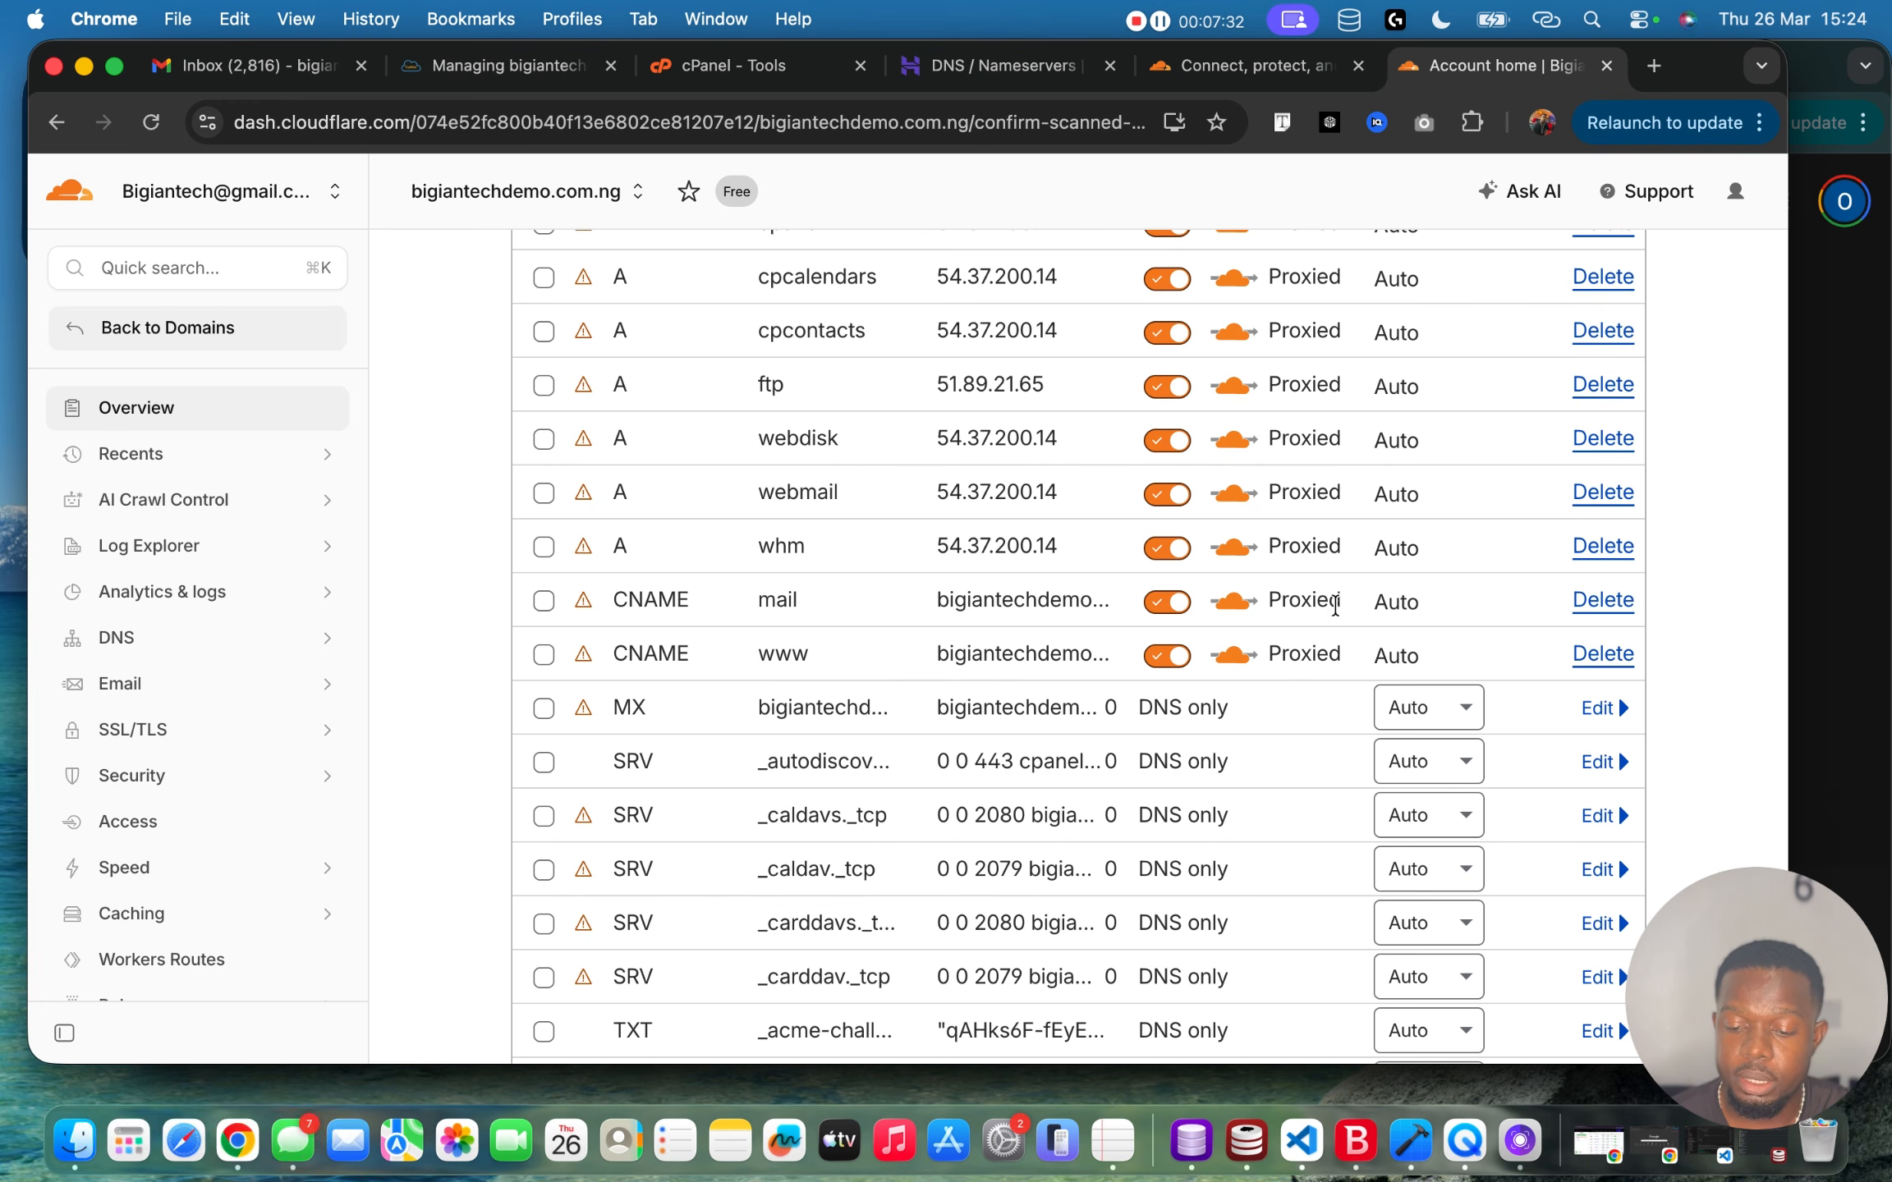
pyautogui.scroll(1, 1472, 589)
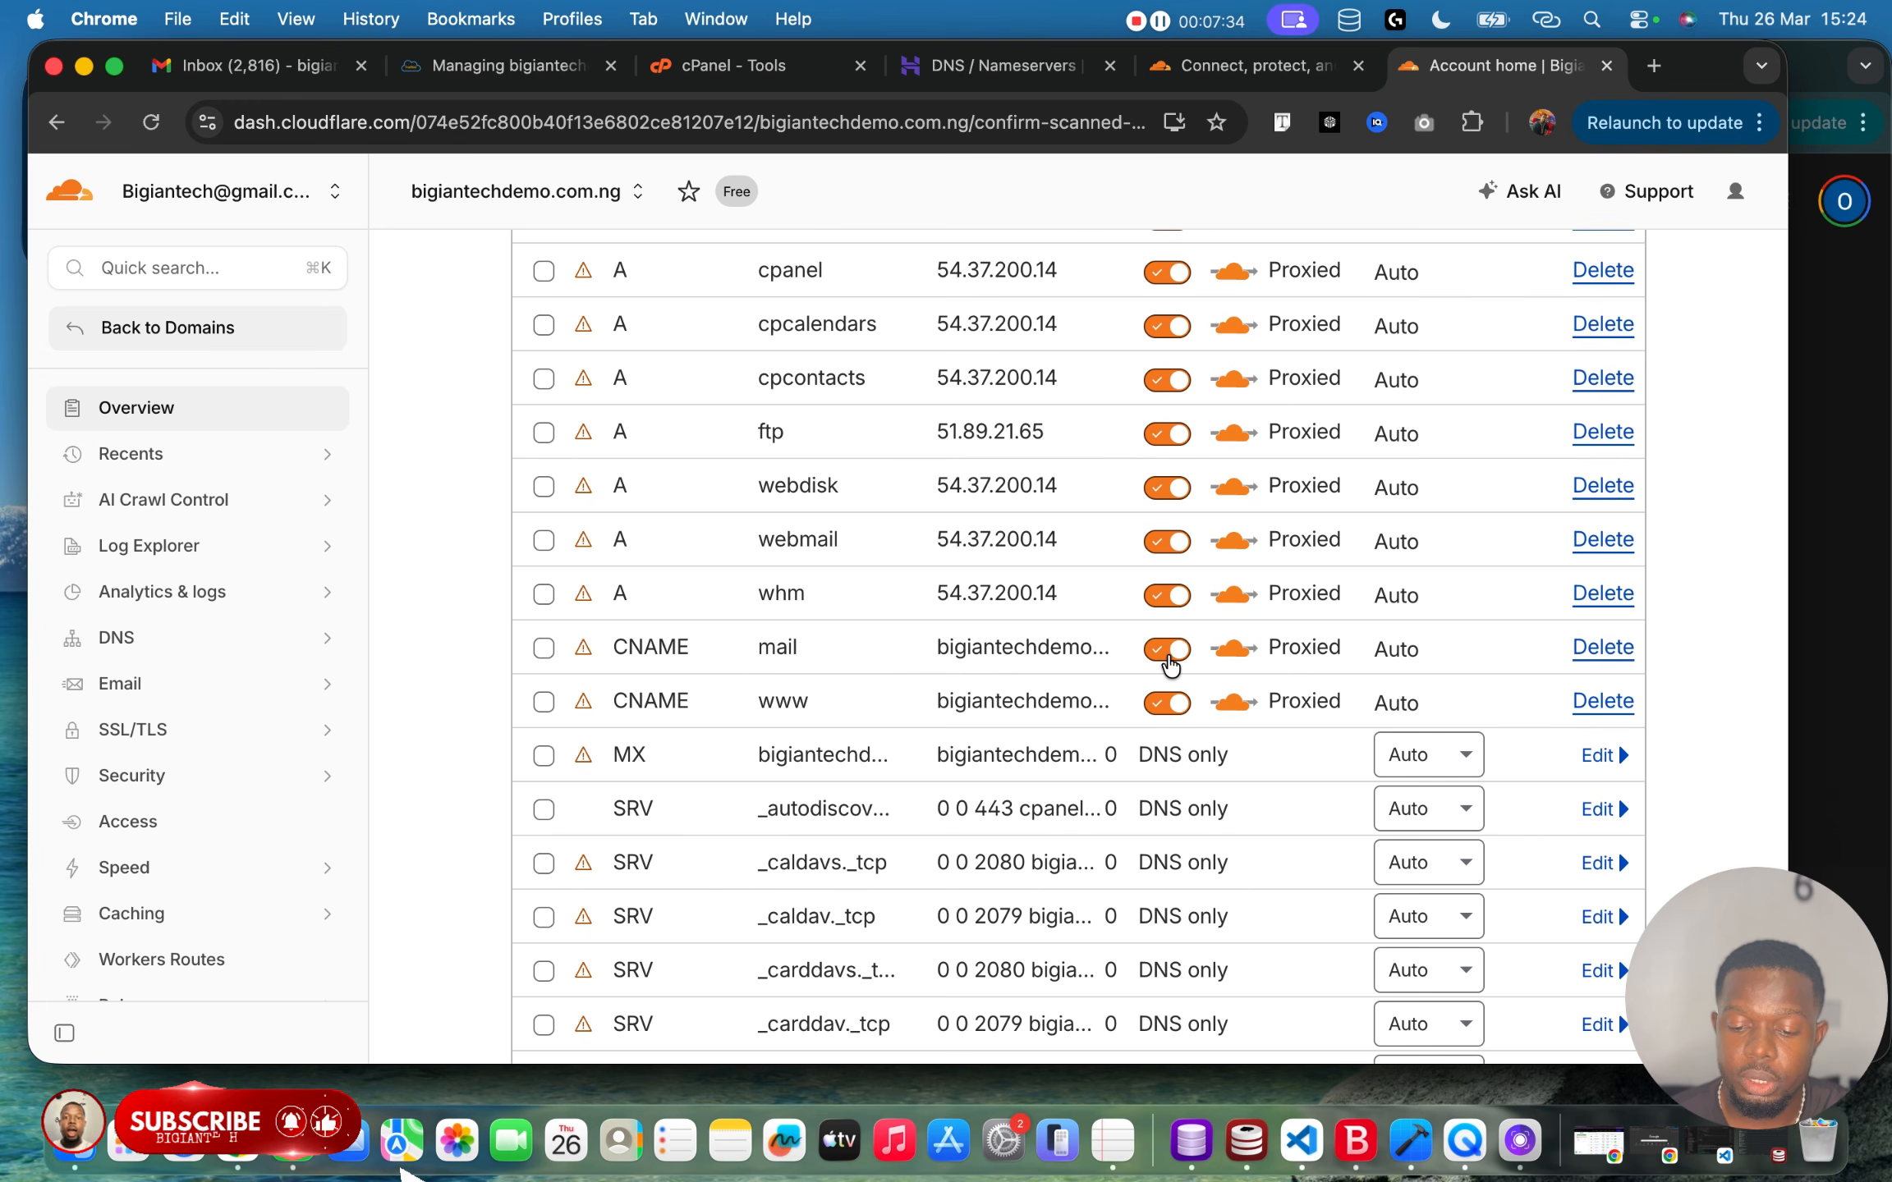
pyautogui.click(1168, 657)
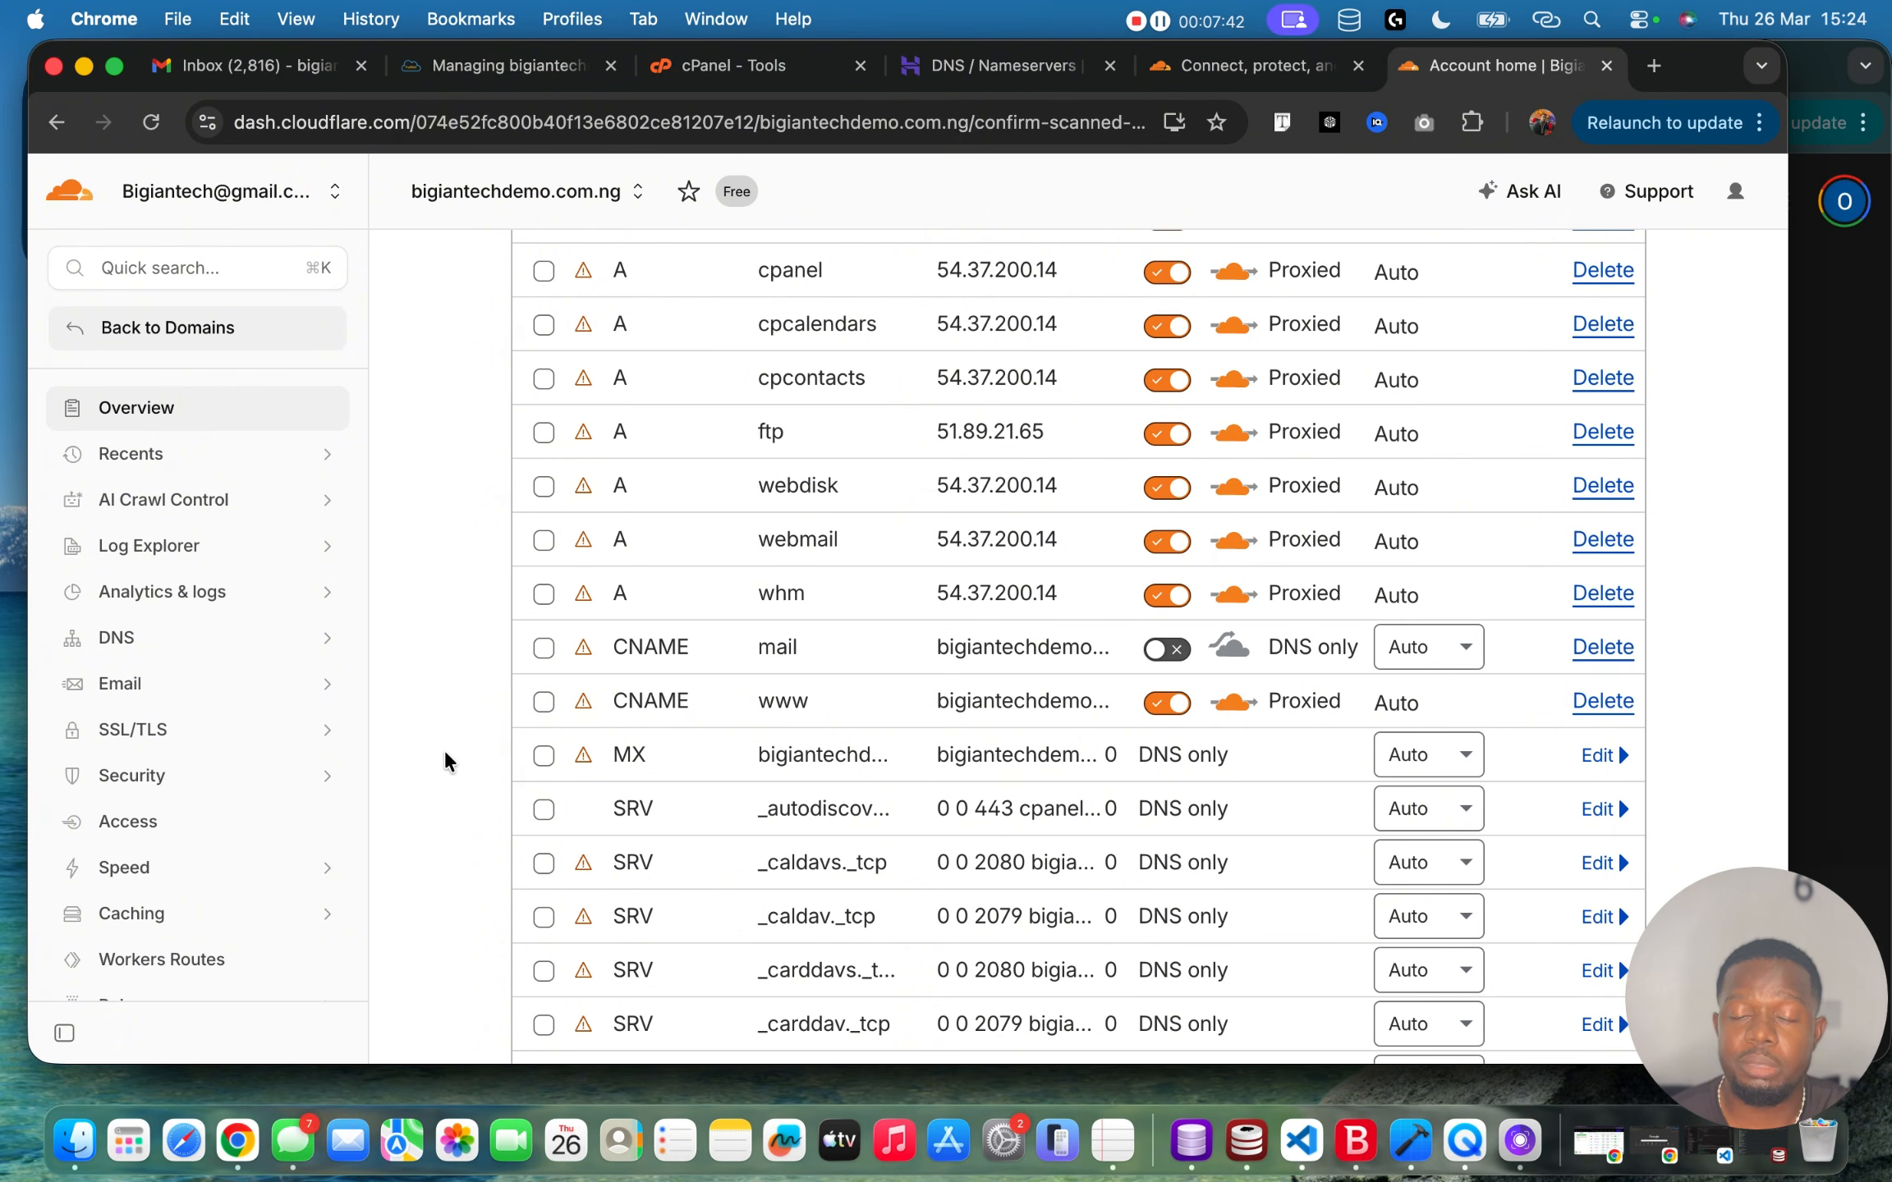
pyautogui.scroll(3, 444, 760)
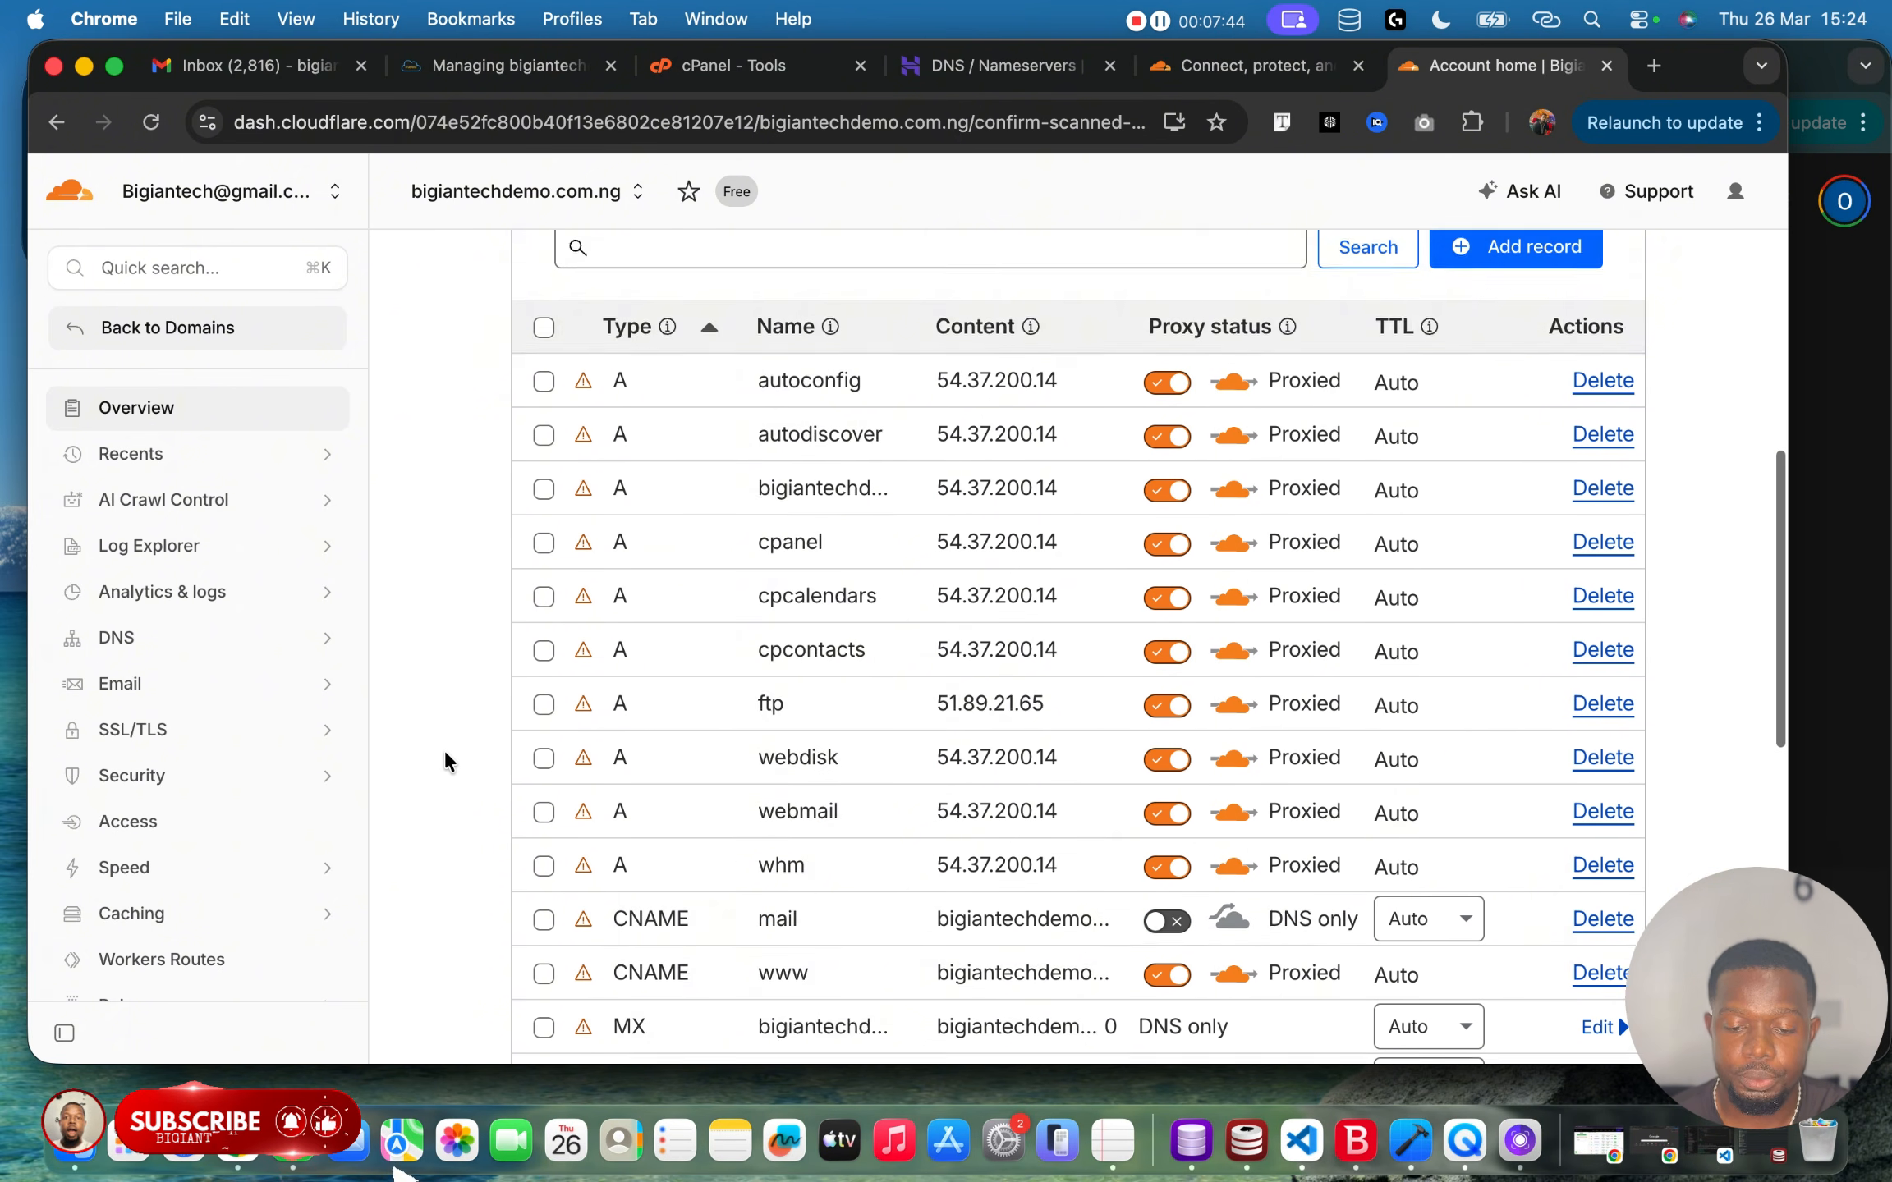
pyautogui.scroll(-4, 444, 759)
pyautogui.scroll(-5, 445, 752)
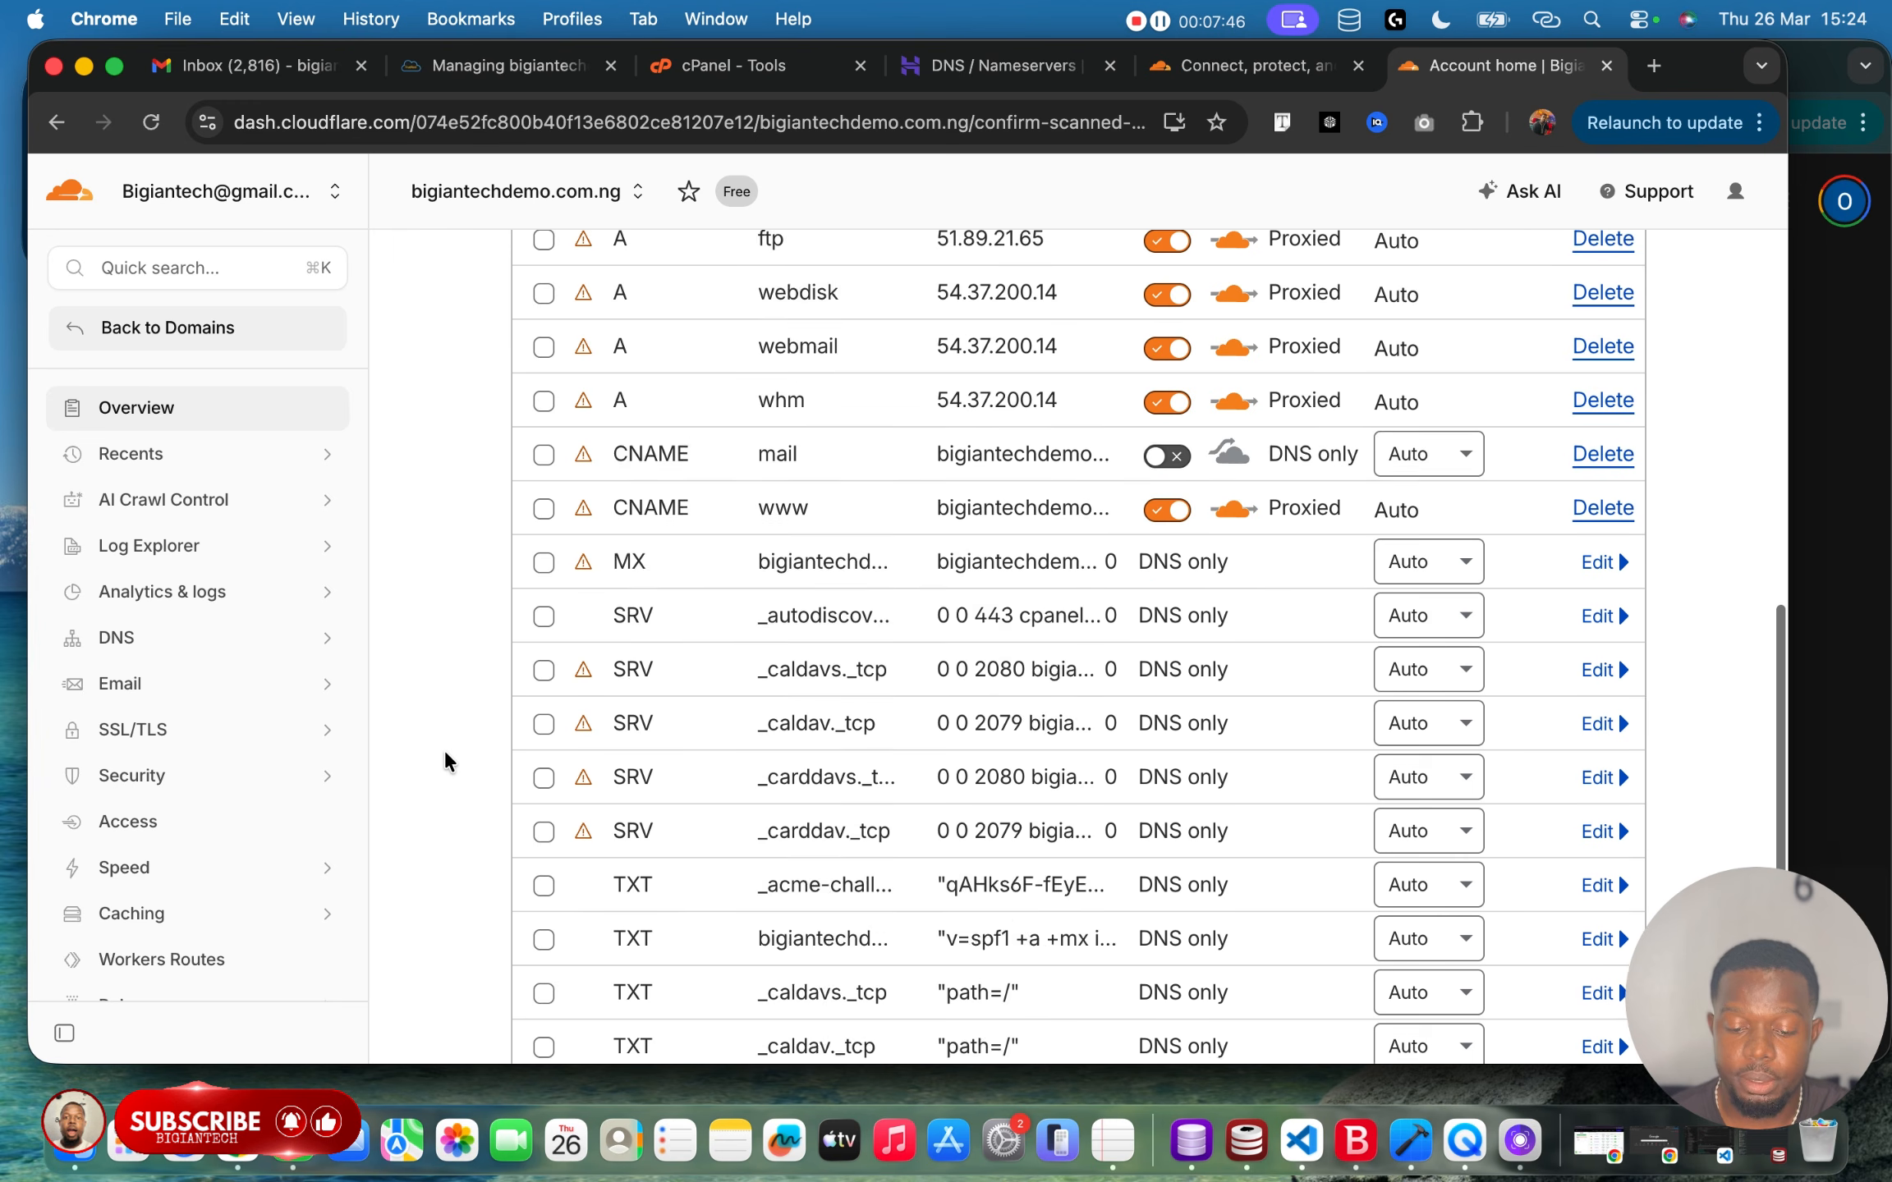
pyautogui.scroll(-4, 444, 760)
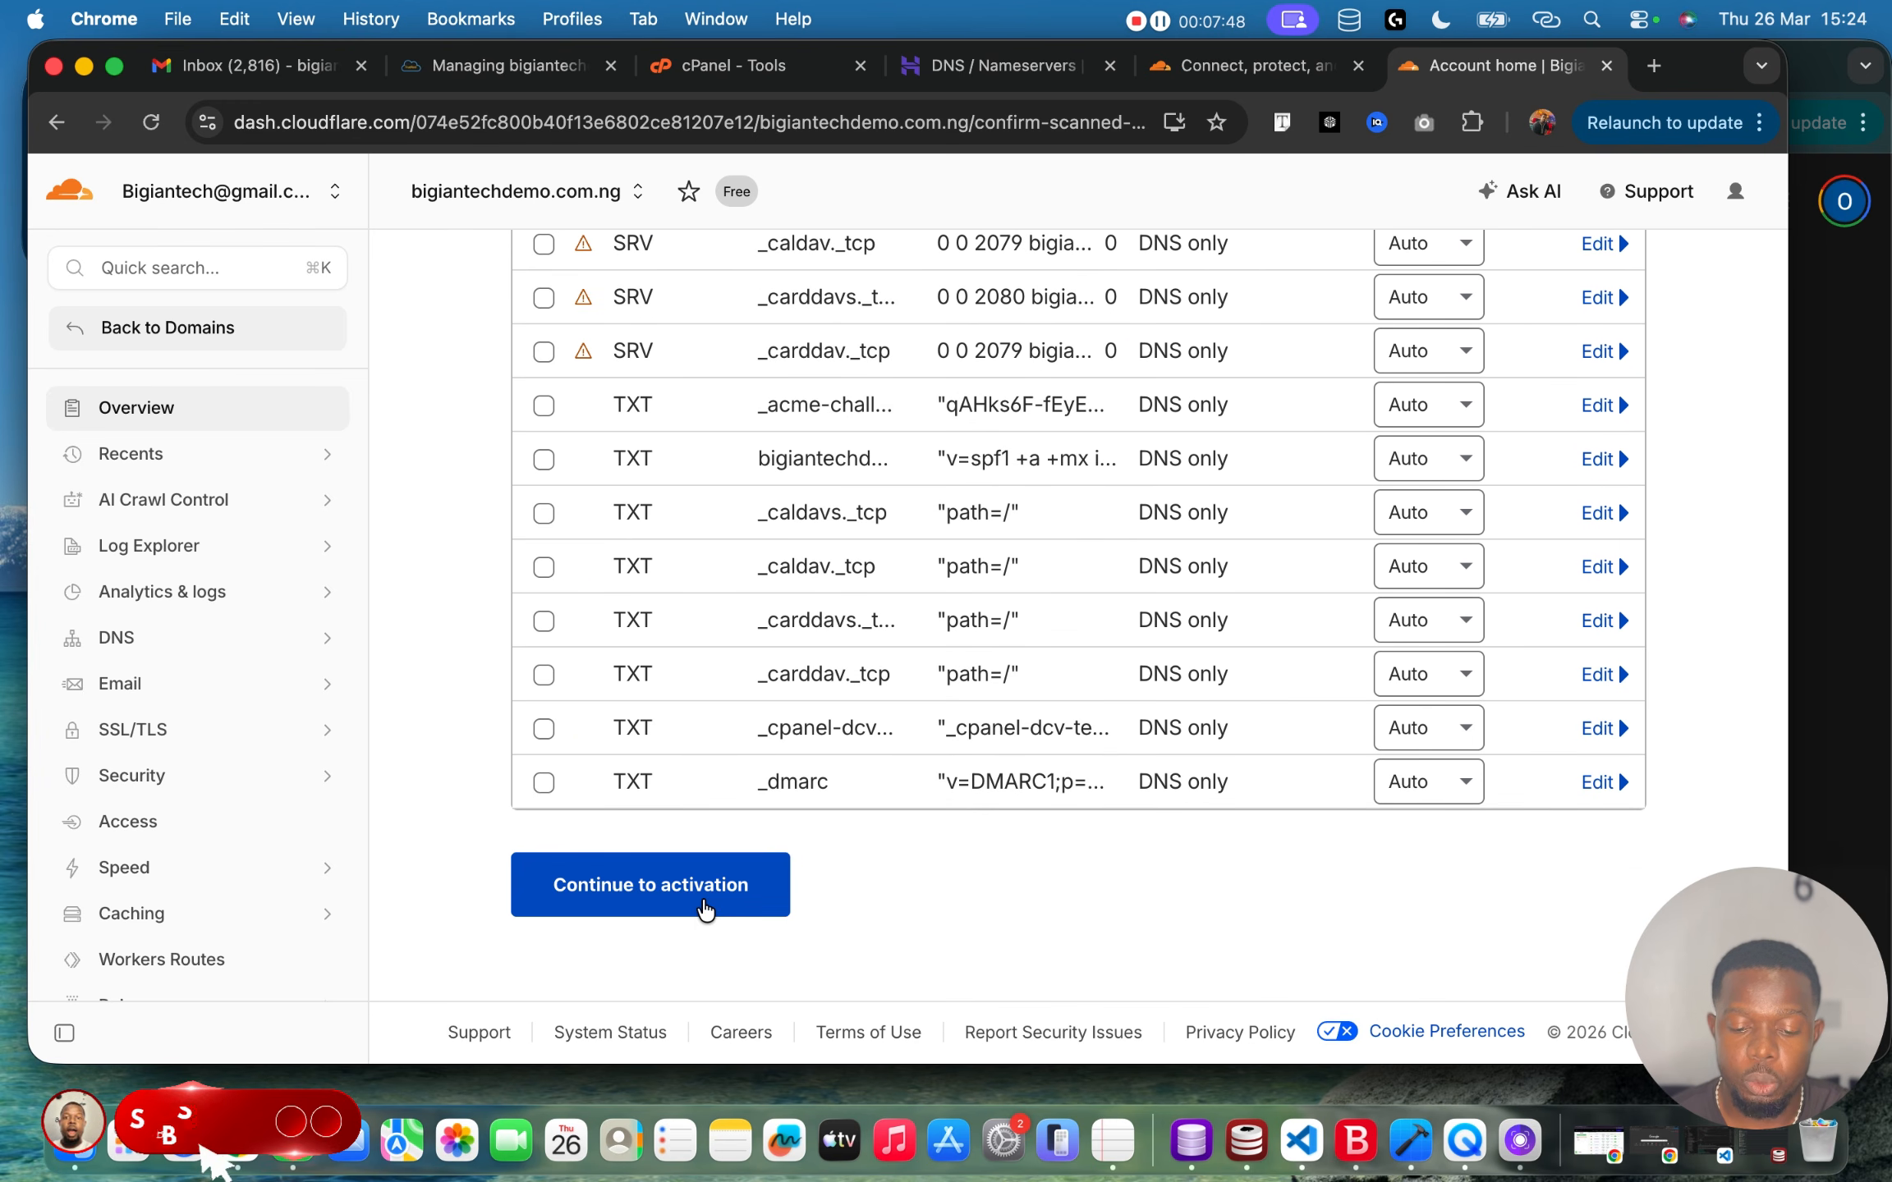
# Continue to activation for the domain, copy the first assigned nameserver, and set Nameserver 1 at Truehost to elias.ns.cloudflare.com.
pyautogui.click(705, 907)
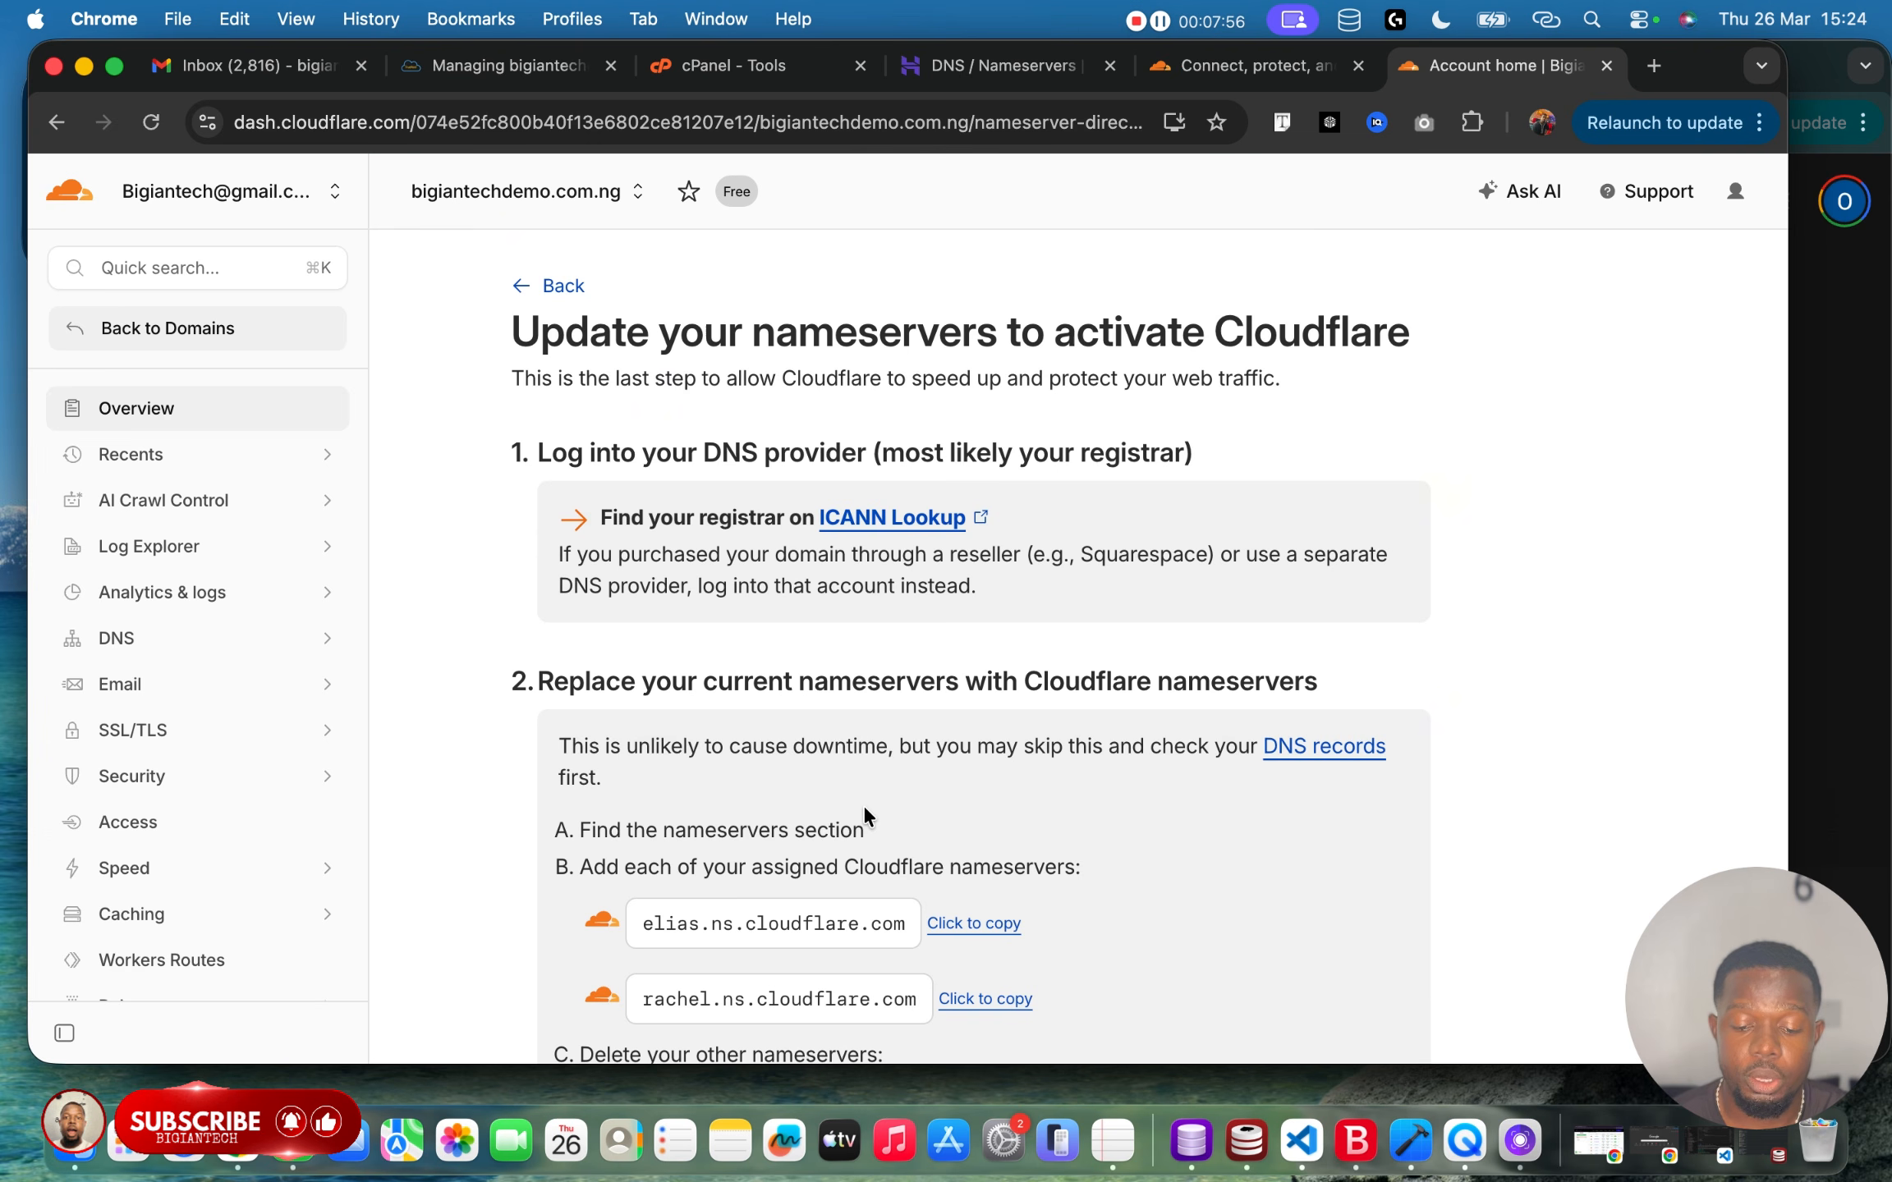
pyautogui.scroll(-3, 863, 803)
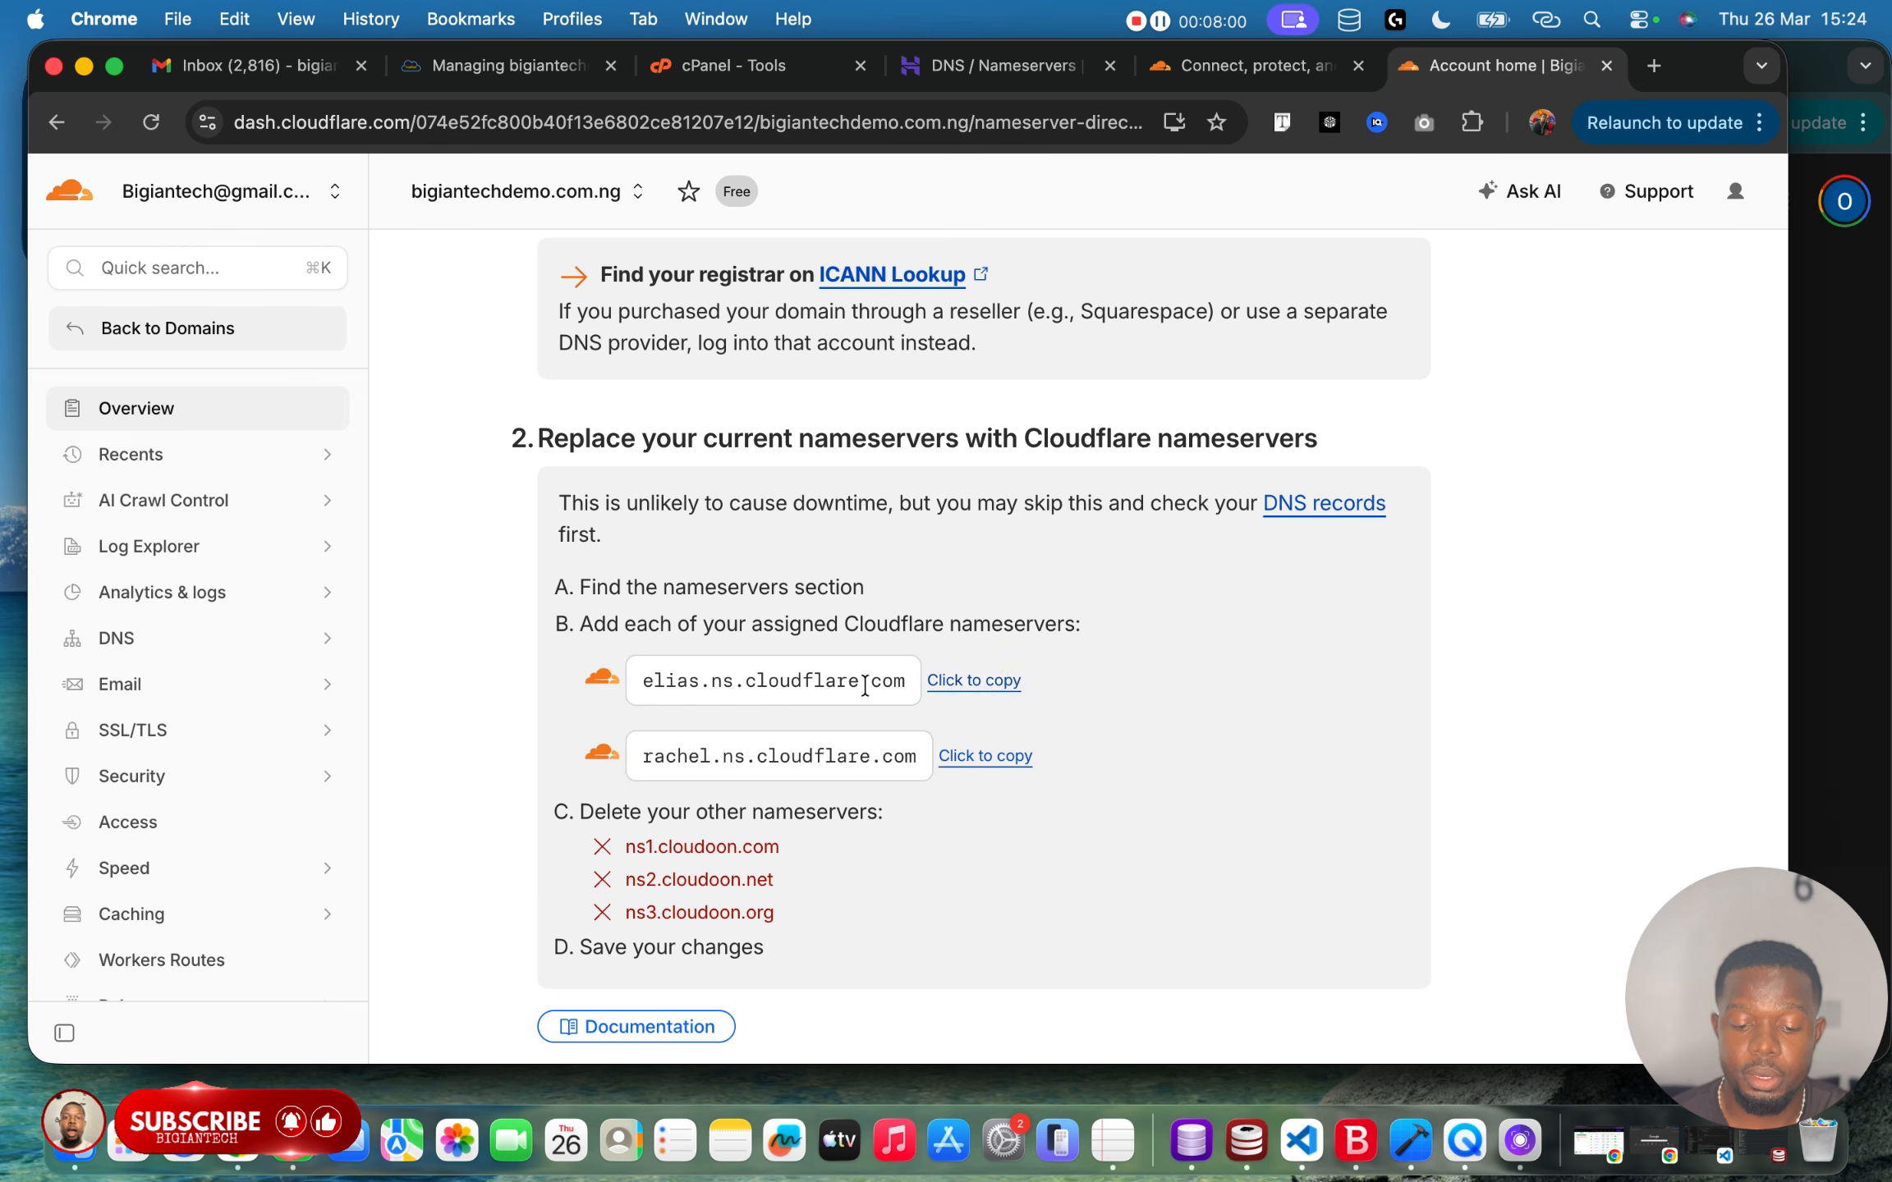
pyautogui.click(962, 684)
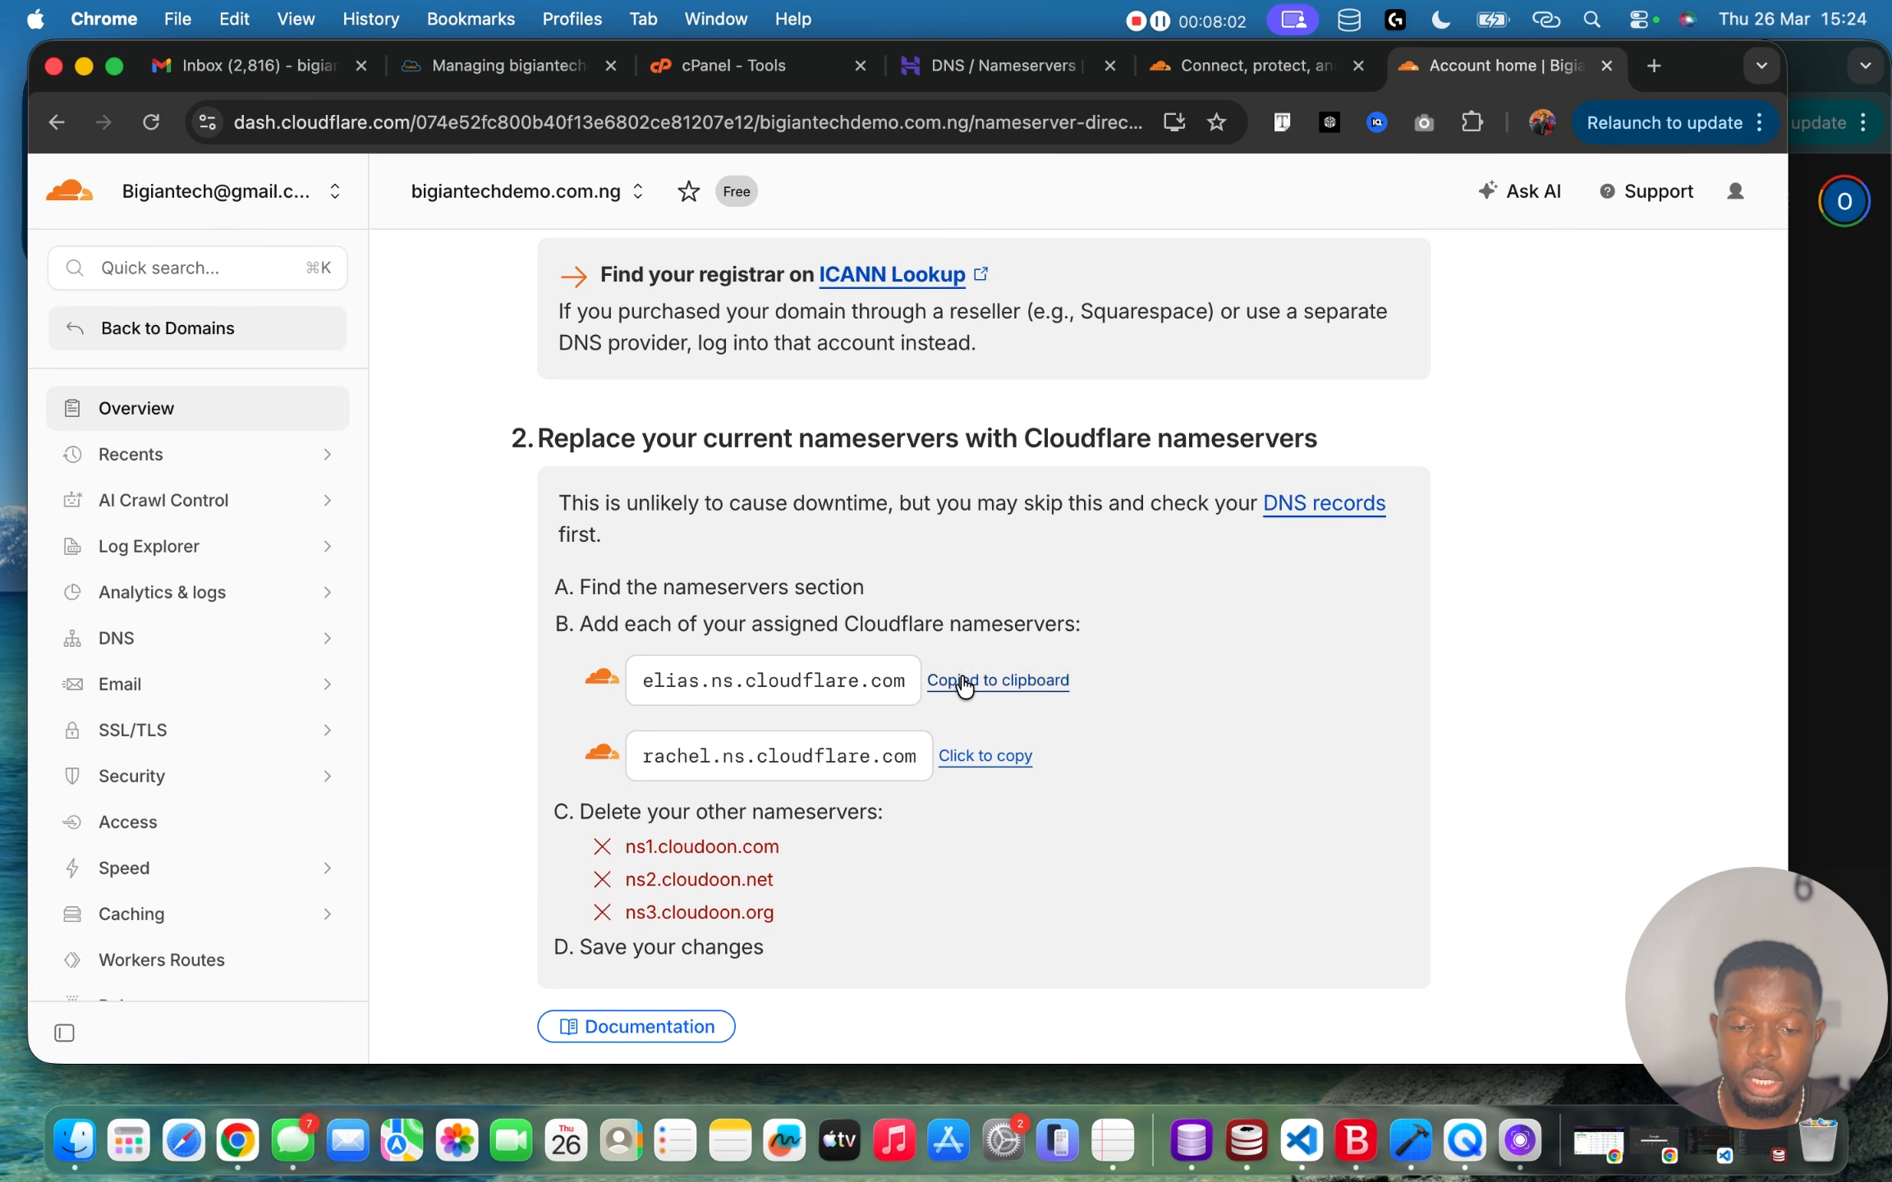
pyautogui.click(470, 64)
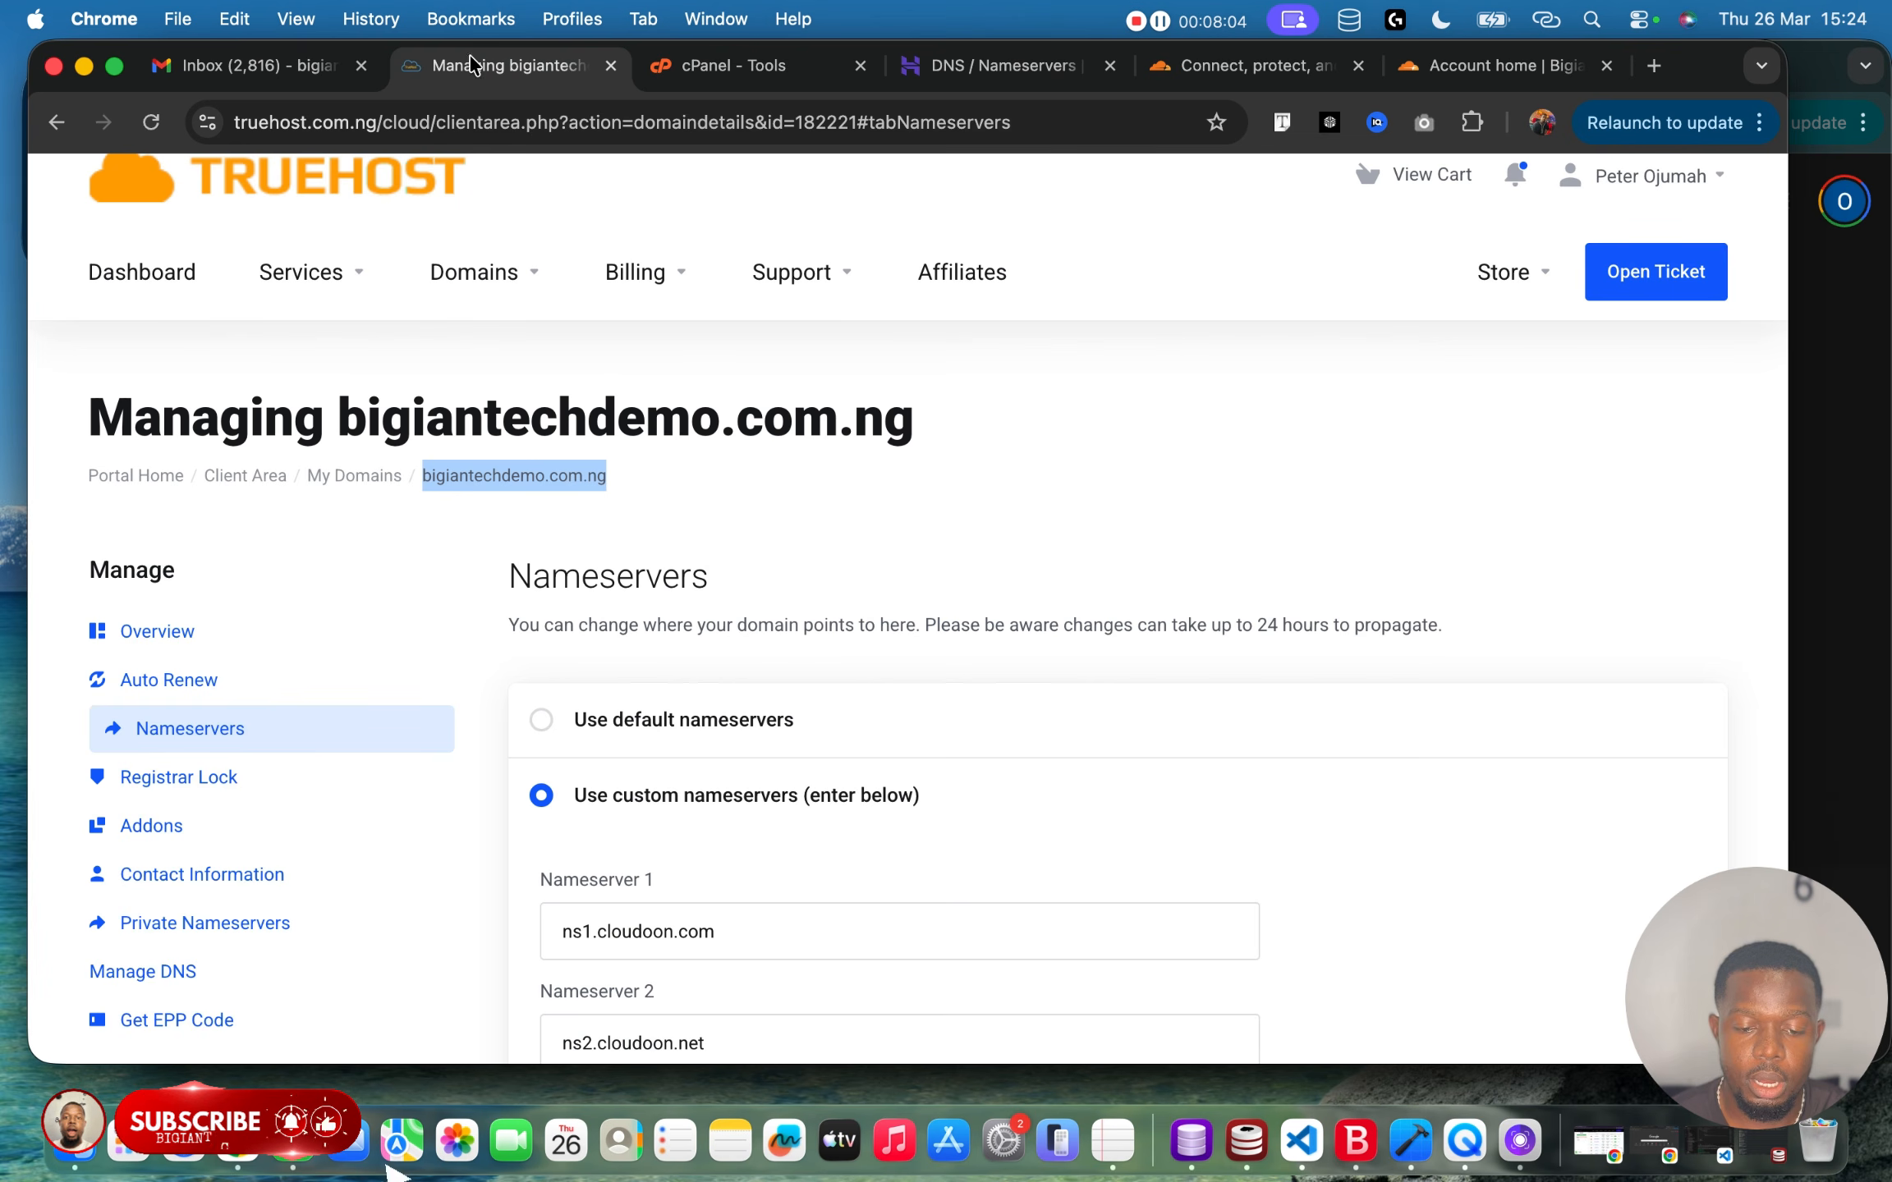
pyautogui.scroll(-3, 811, 746)
pyautogui.click(764, 743)
pyautogui.press('super+a')
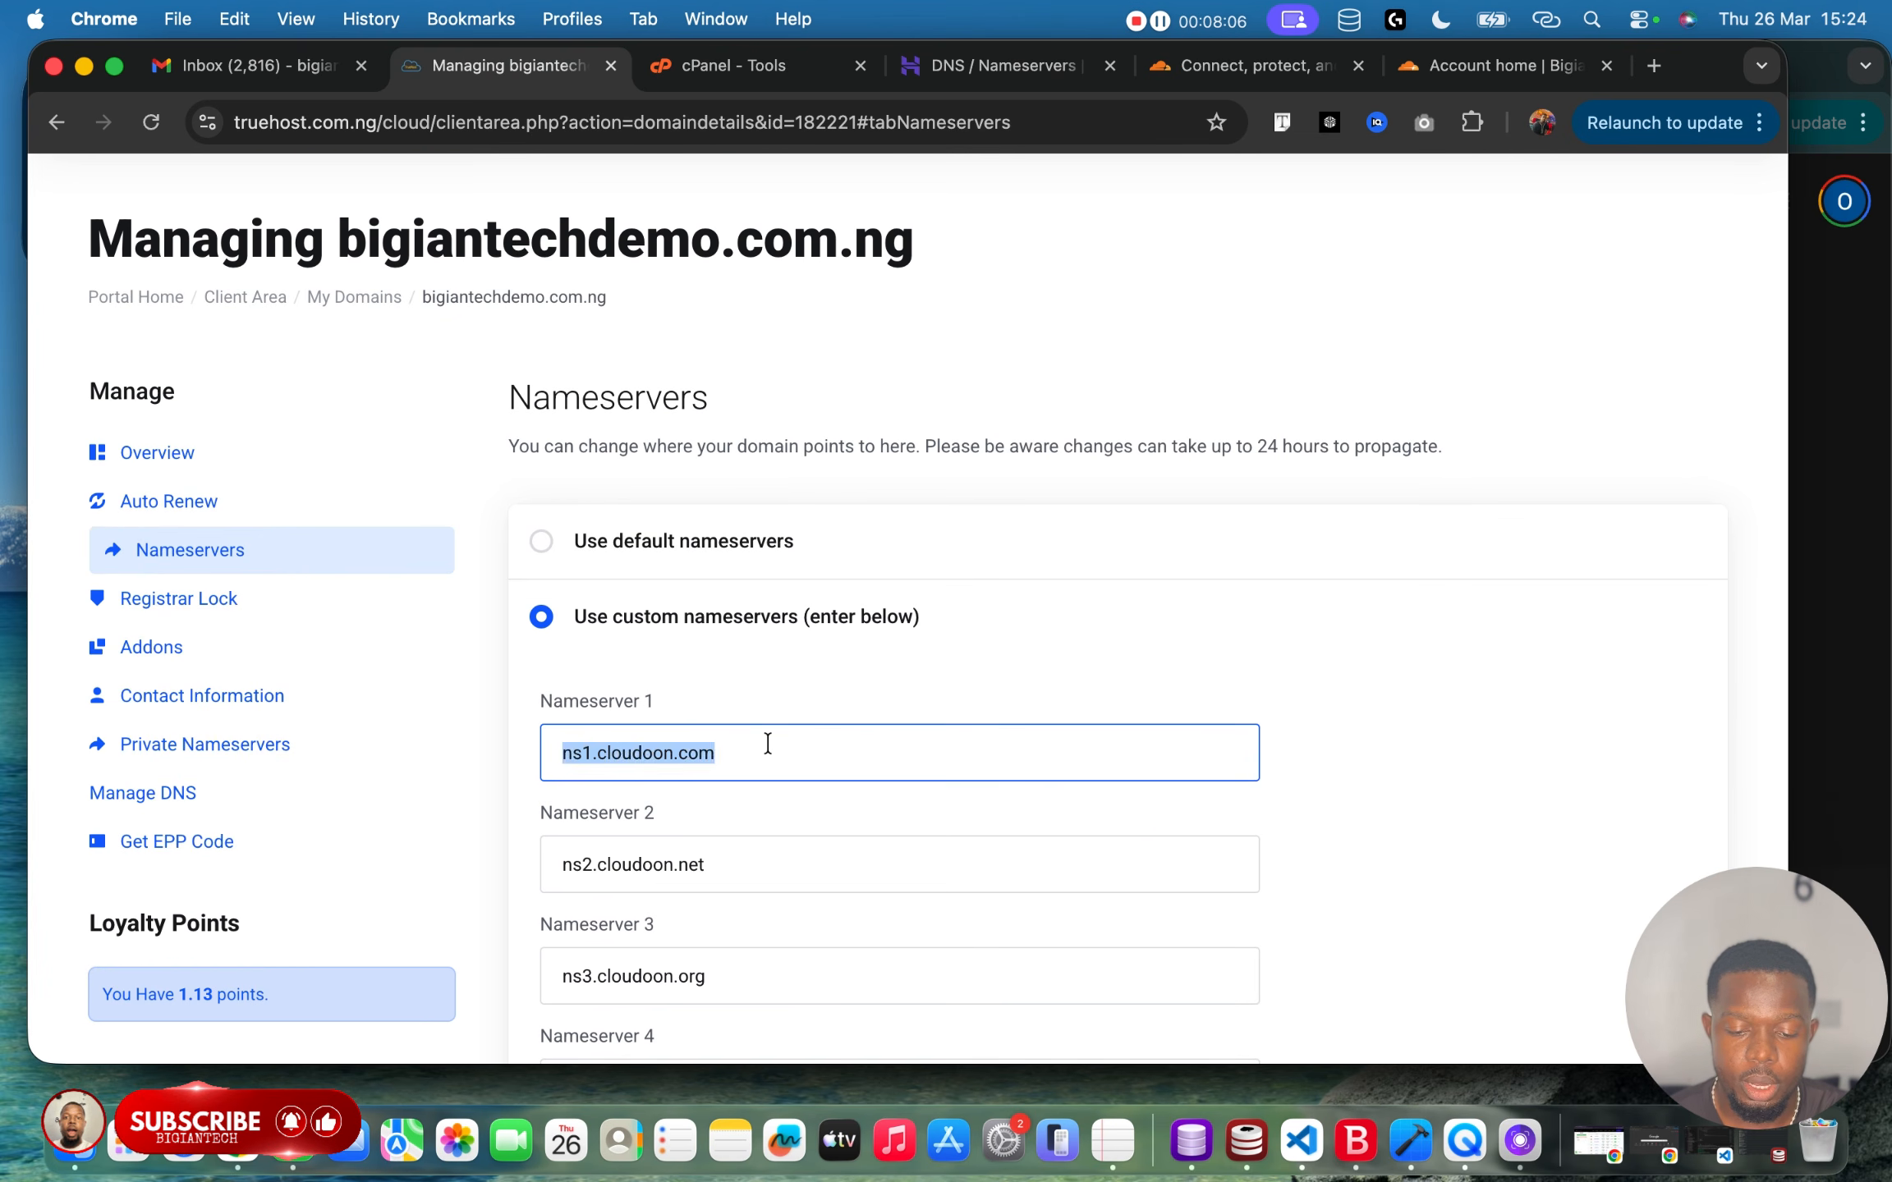
pyautogui.press('super+v')
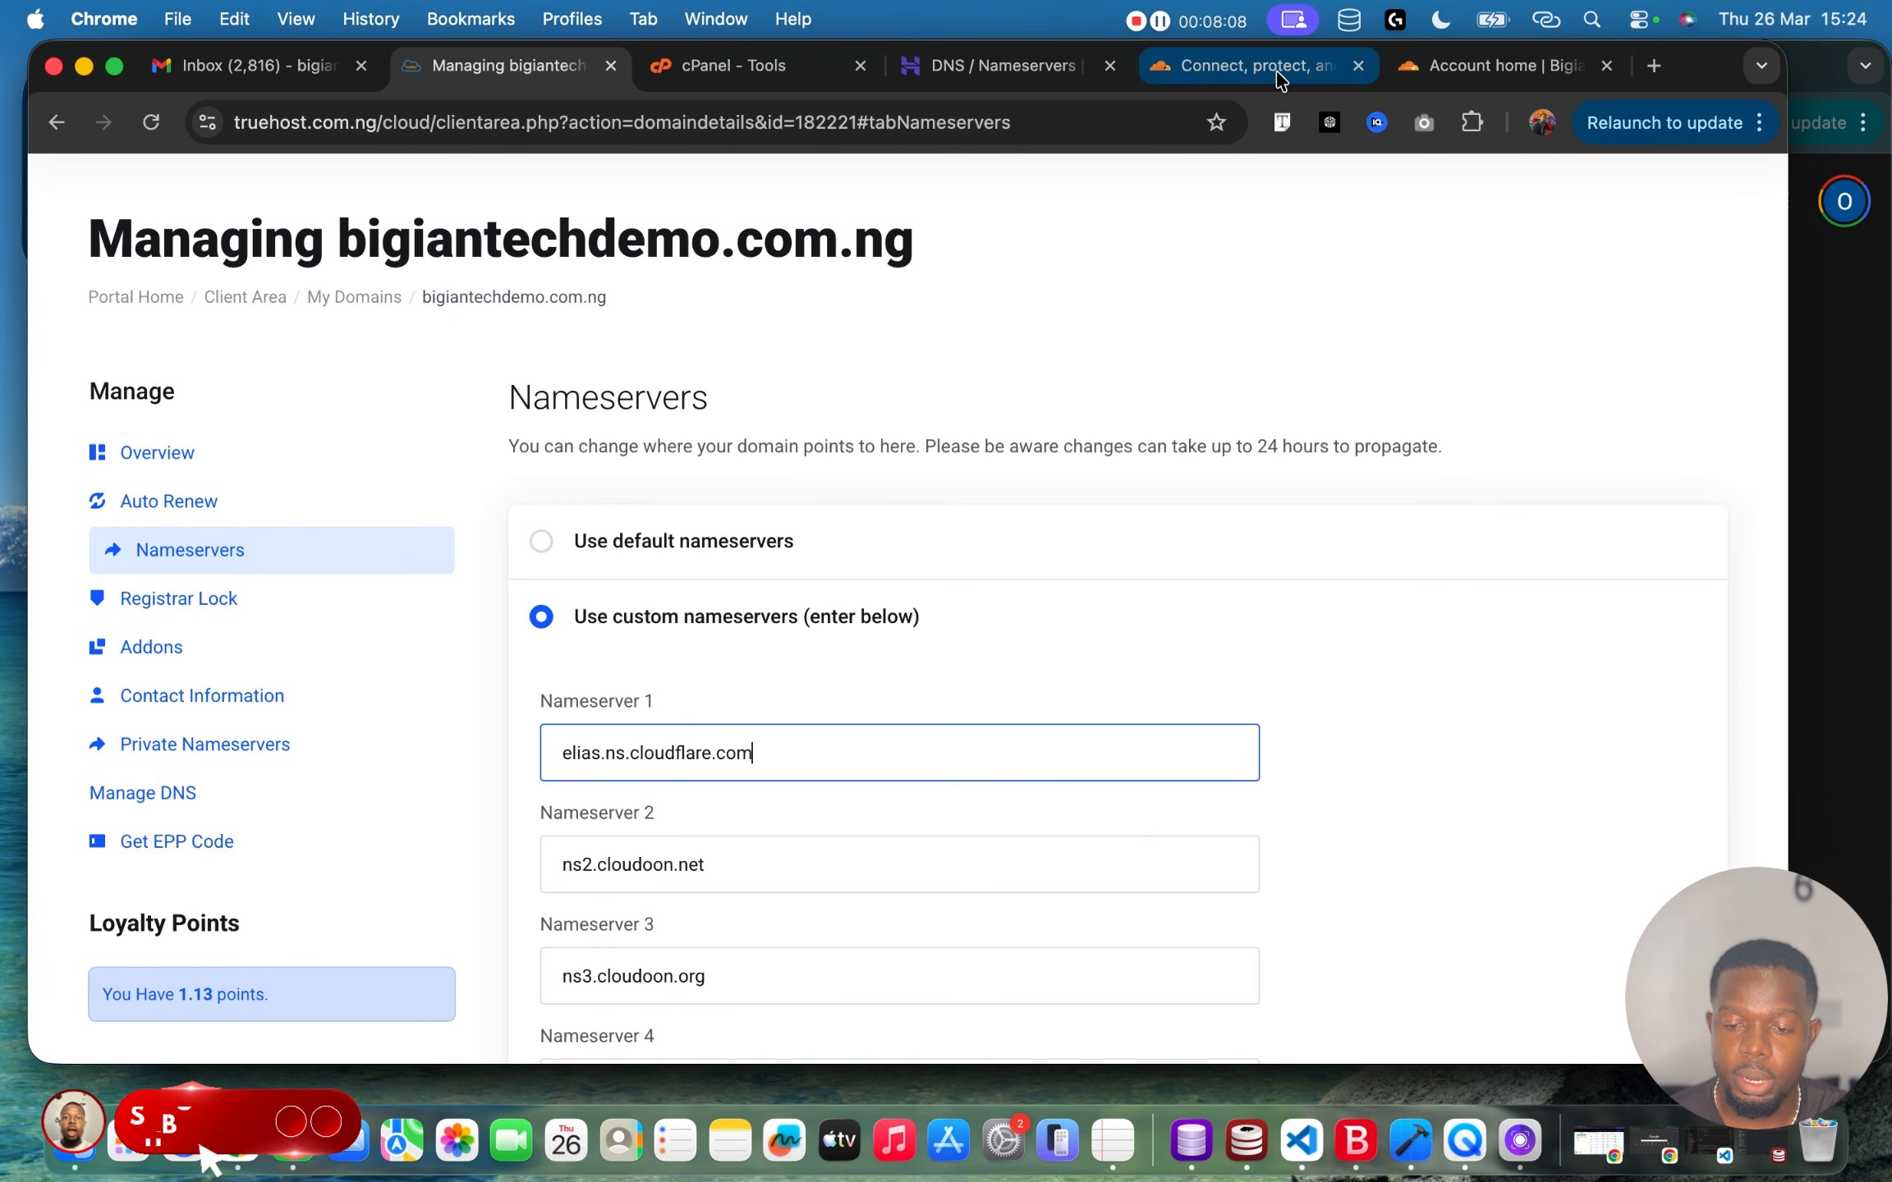
# Copy the second nameserver assigned by Cloudflare and set Nameserver 2 at Truehost to rachel.ns.cloudflare.com.
pyautogui.click(1277, 71)
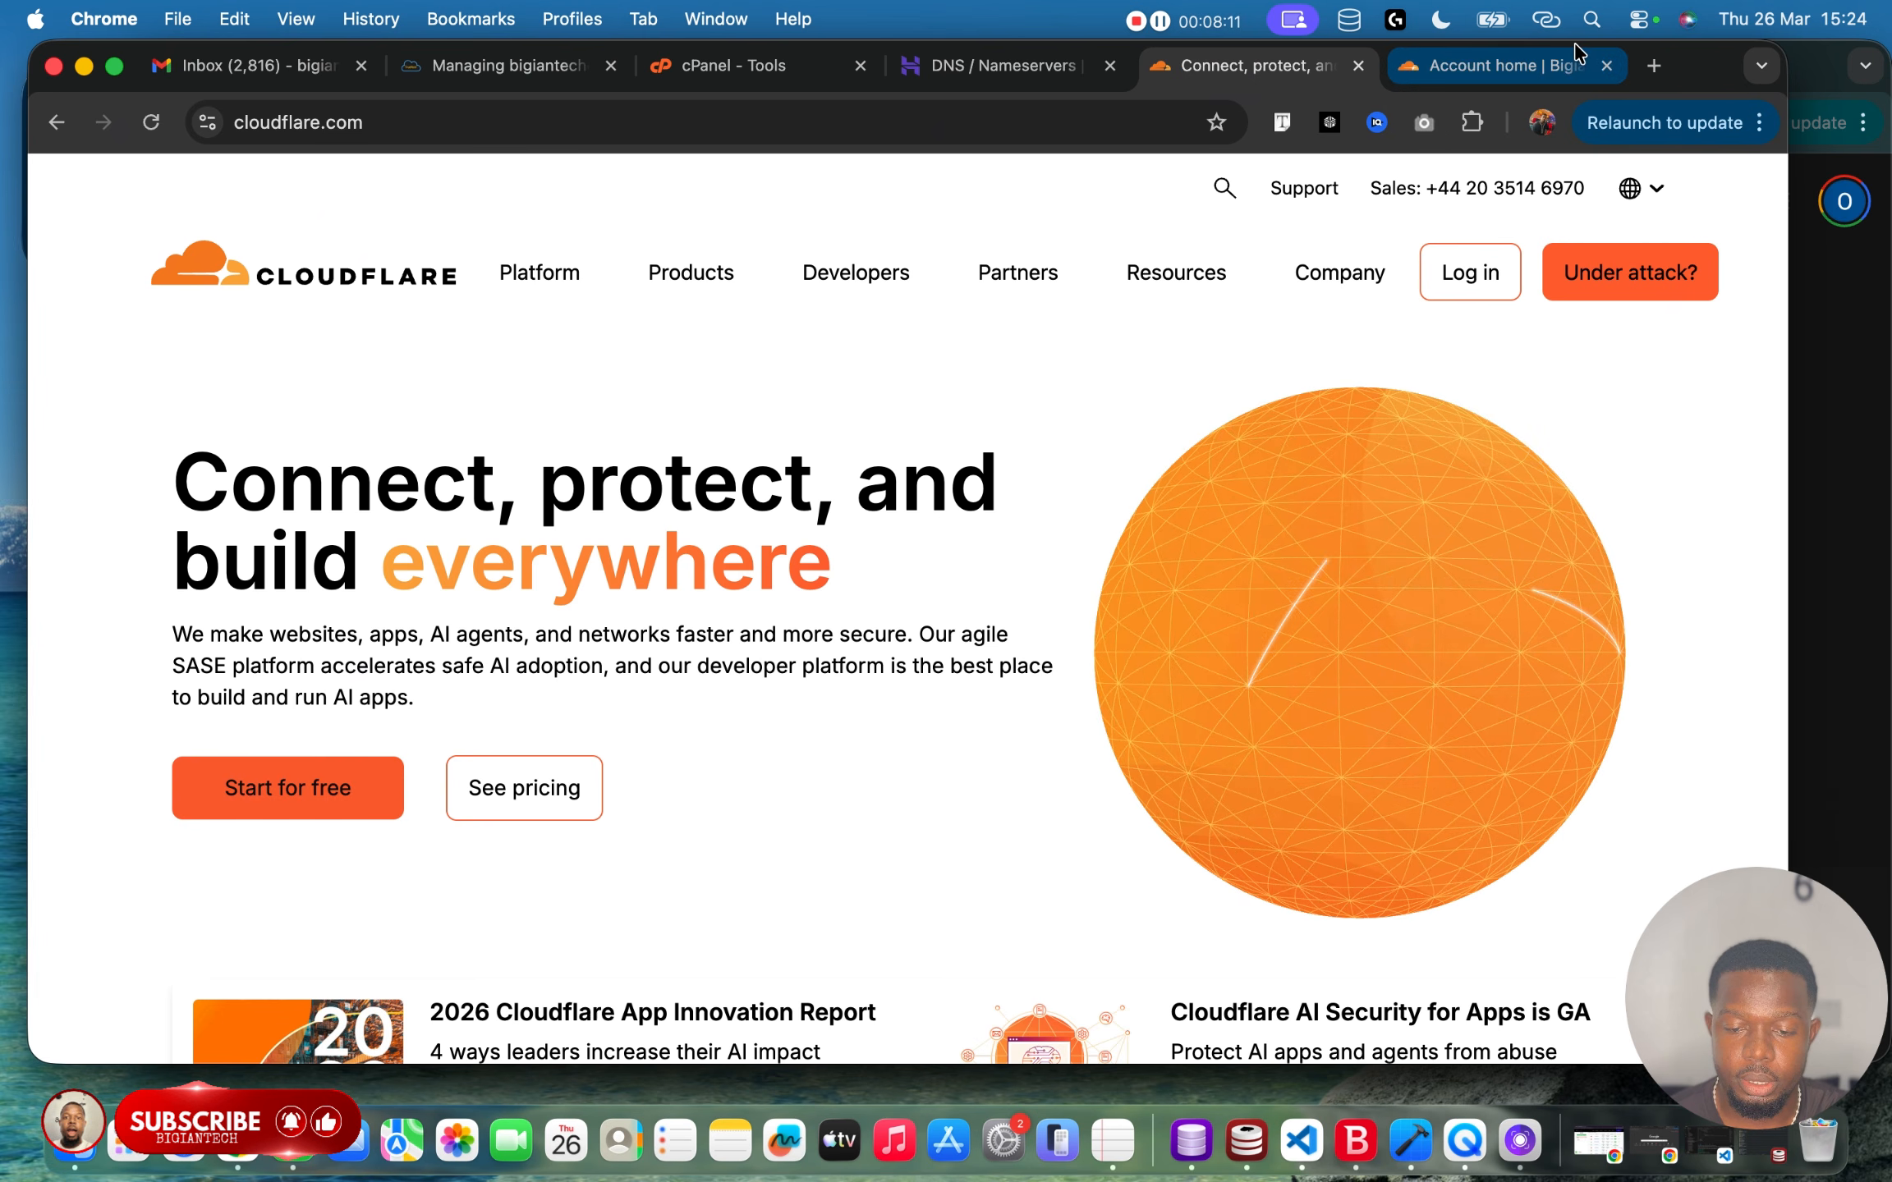
pyautogui.click(1523, 70)
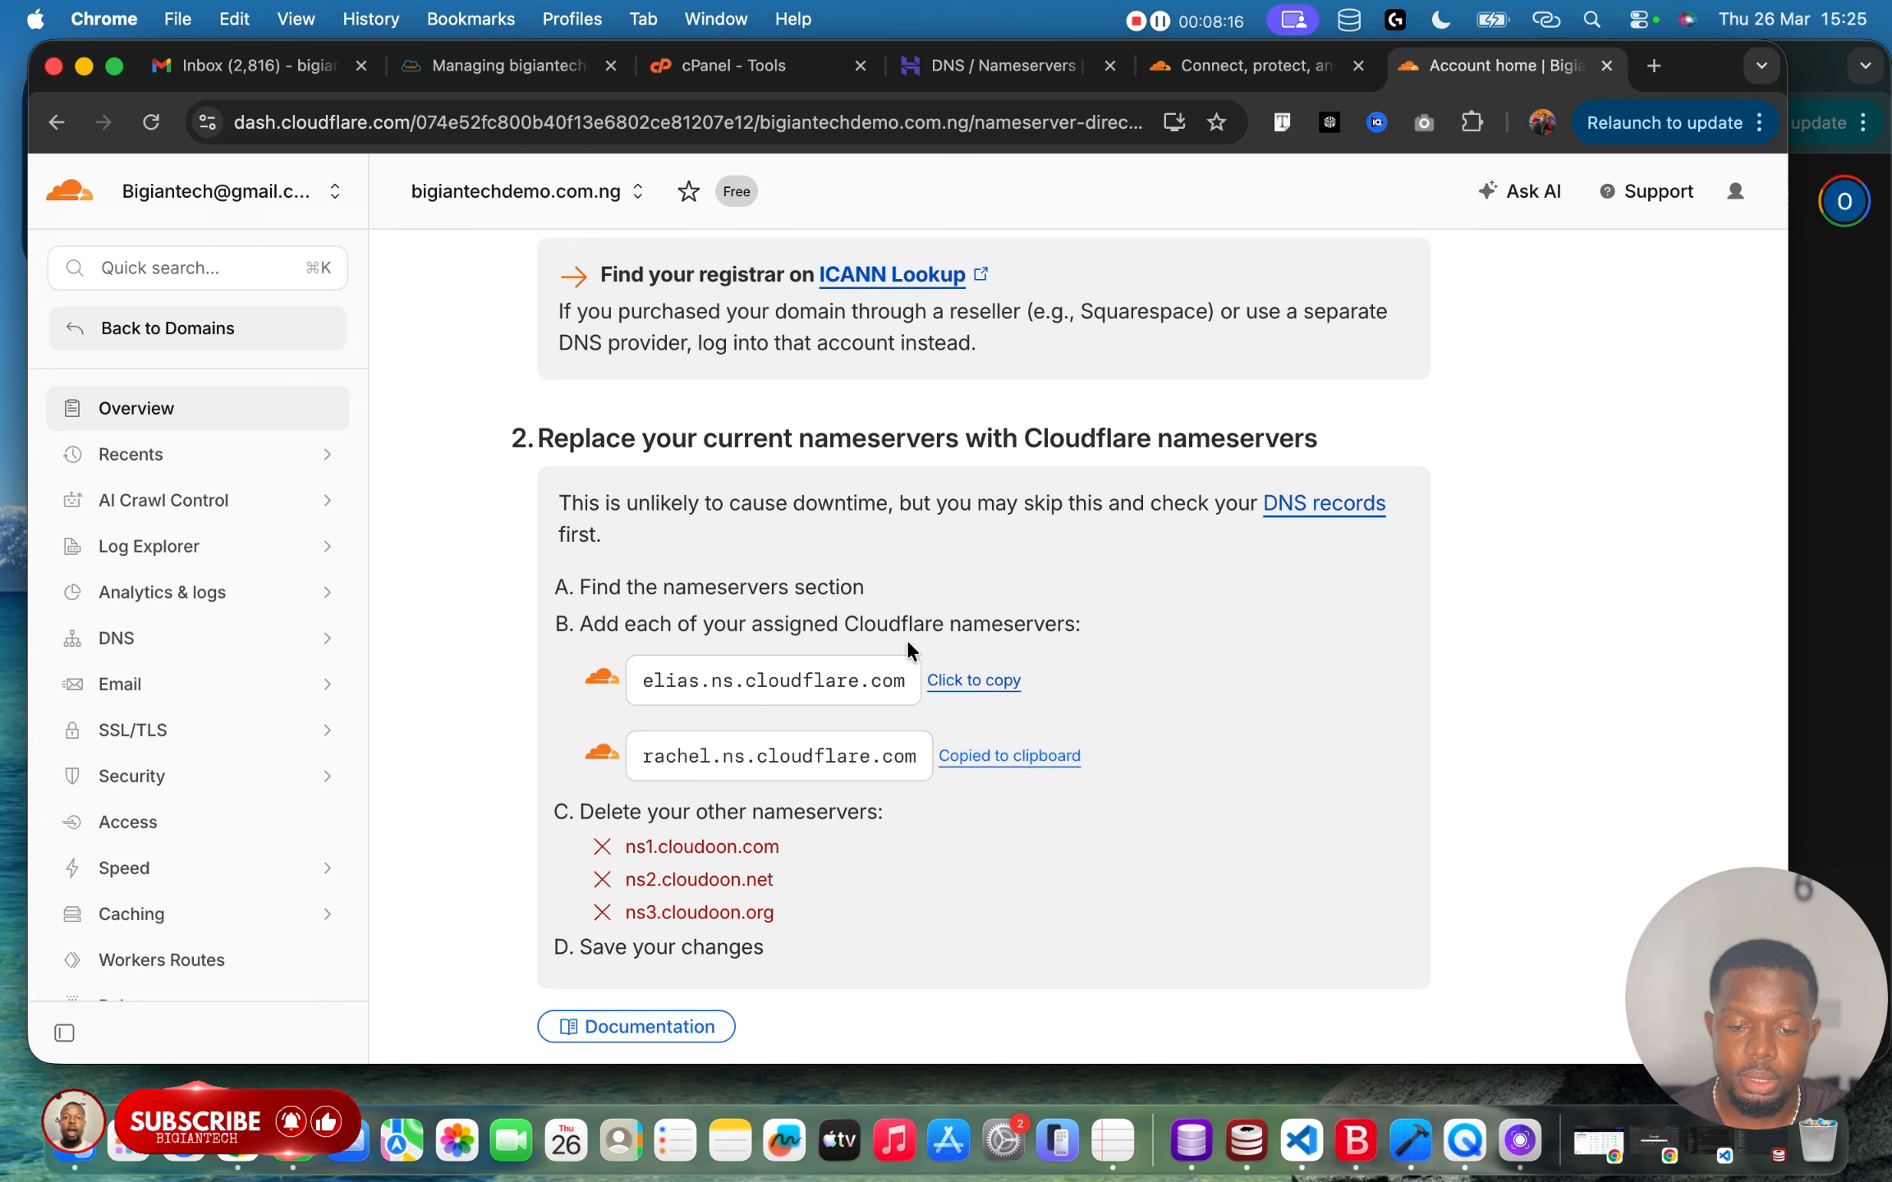
pyautogui.click(509, 65)
pyautogui.doubleClick(670, 869)
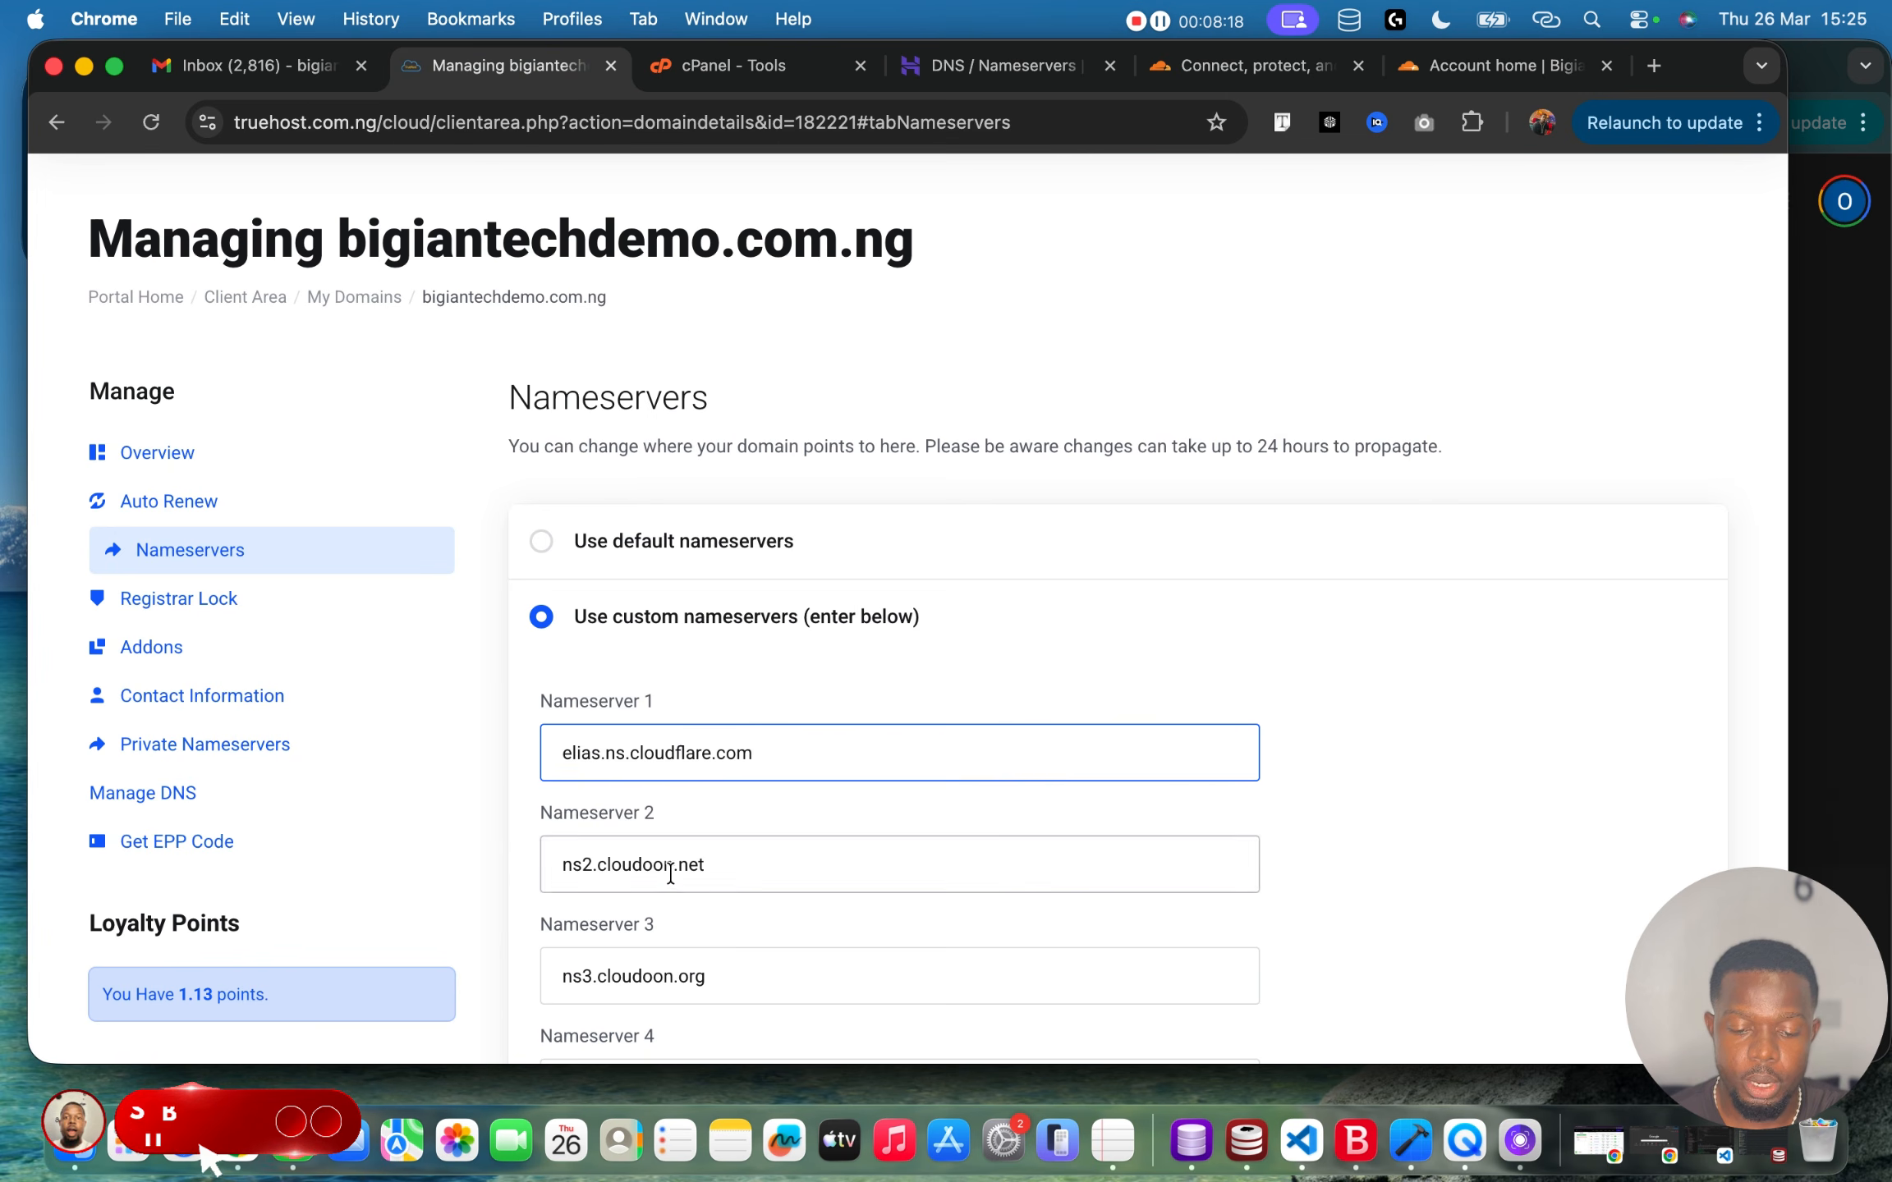
pyautogui.press('super+a')
pyautogui.press('super+v')
# Clear Nameserver 3 and Nameserver 4, save the changed nameservers for bigiantechdemo.com.ng, and check the saved entries.
pyautogui.scroll(-3, 670, 872)
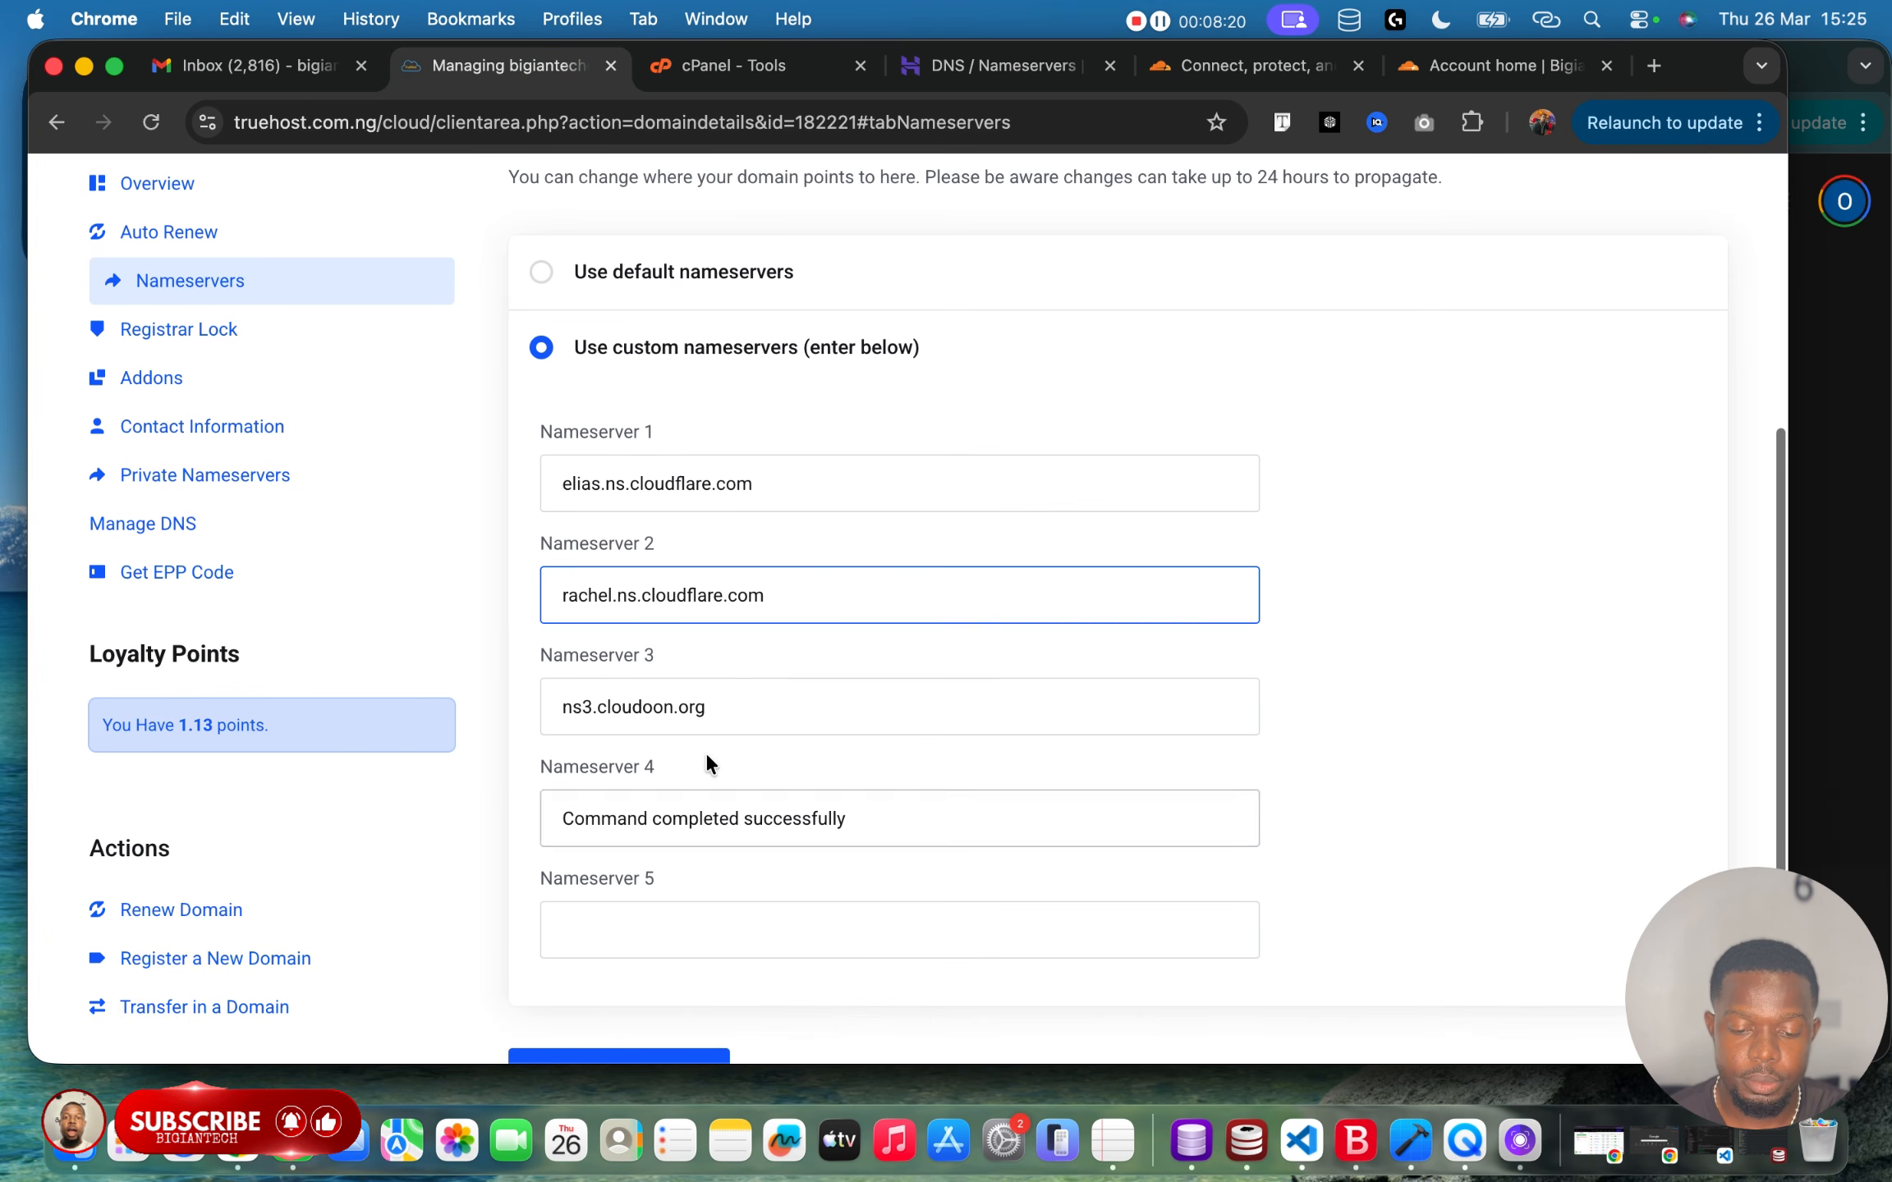
pyautogui.click(723, 704)
pyautogui.press('super+a')
pyautogui.press('BackSpace')
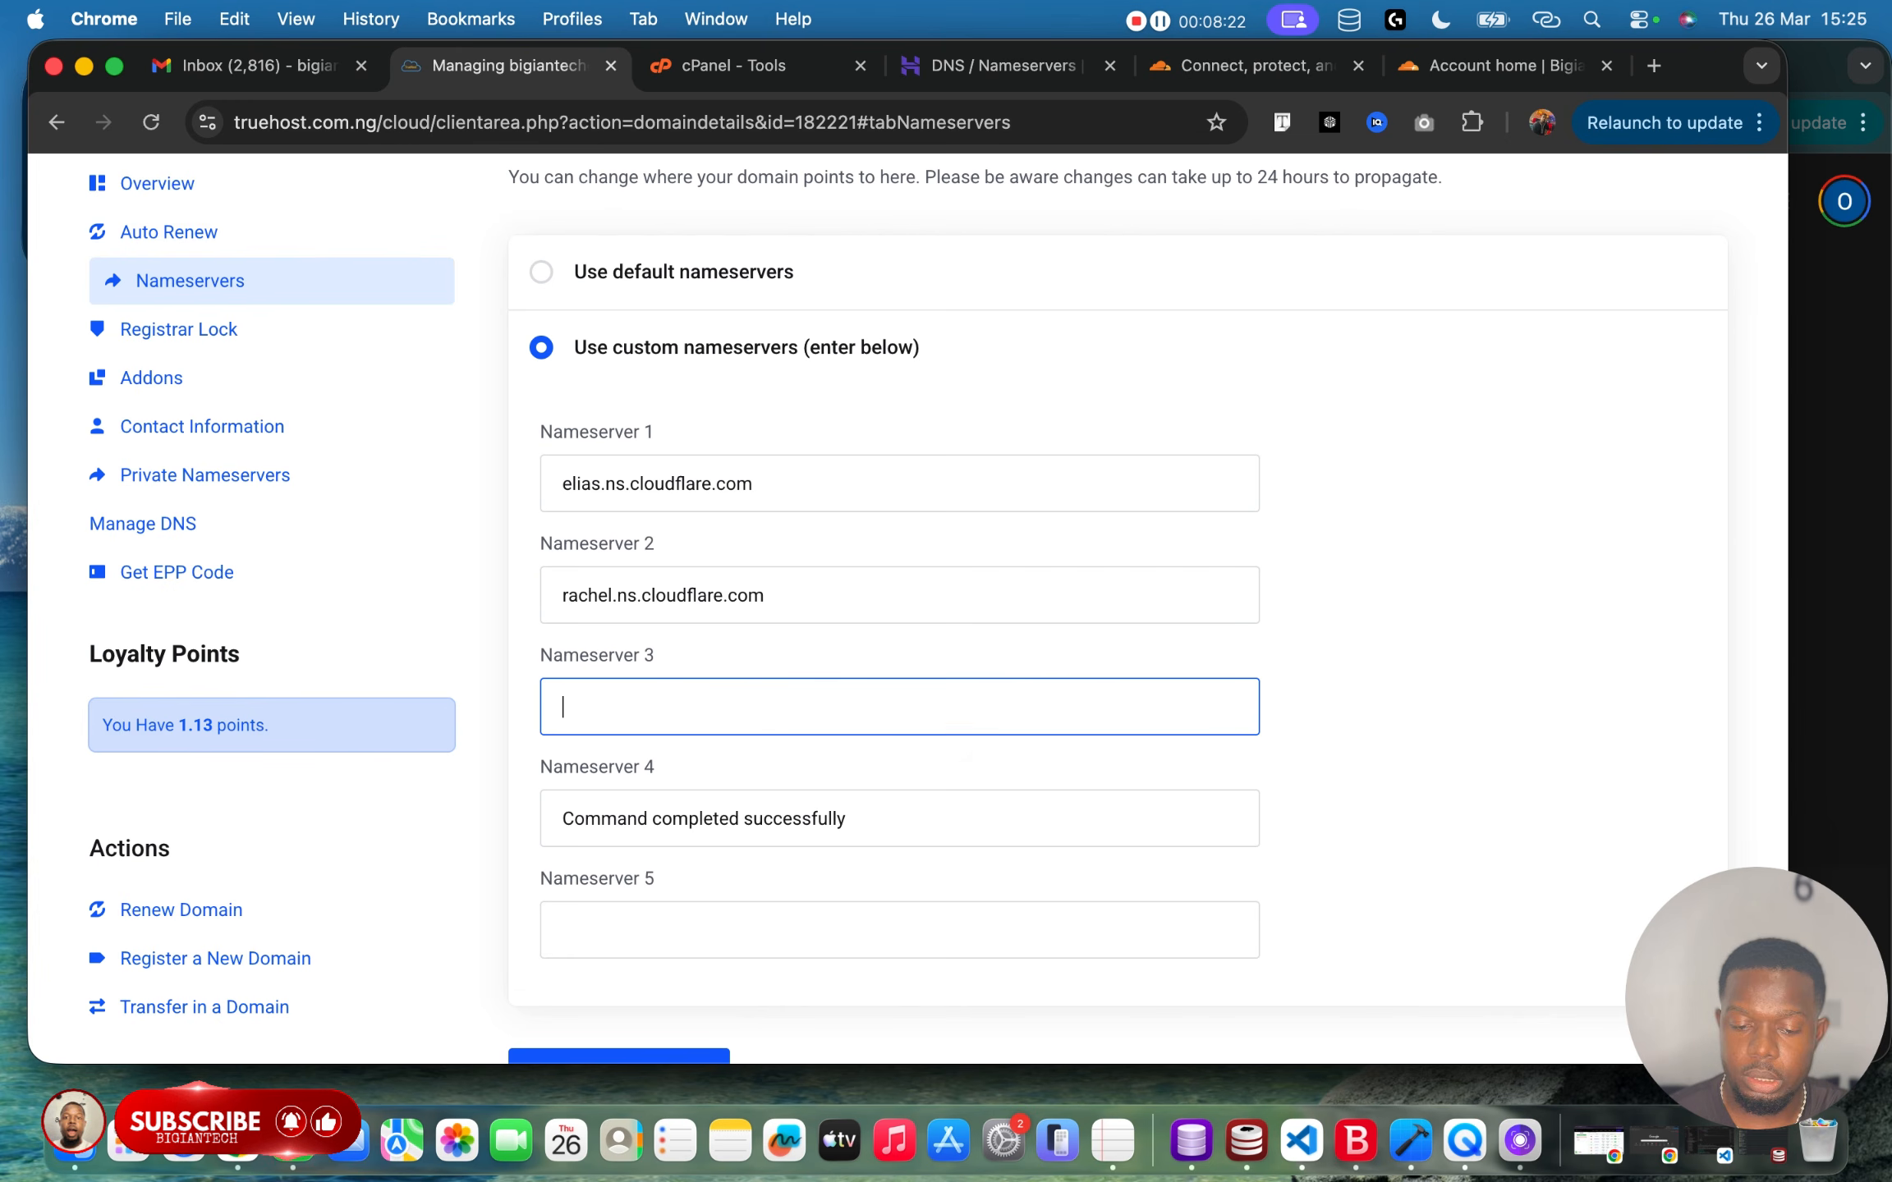
pyautogui.click(747, 821)
pyautogui.press('super+a')
pyautogui.press('BackSpace')
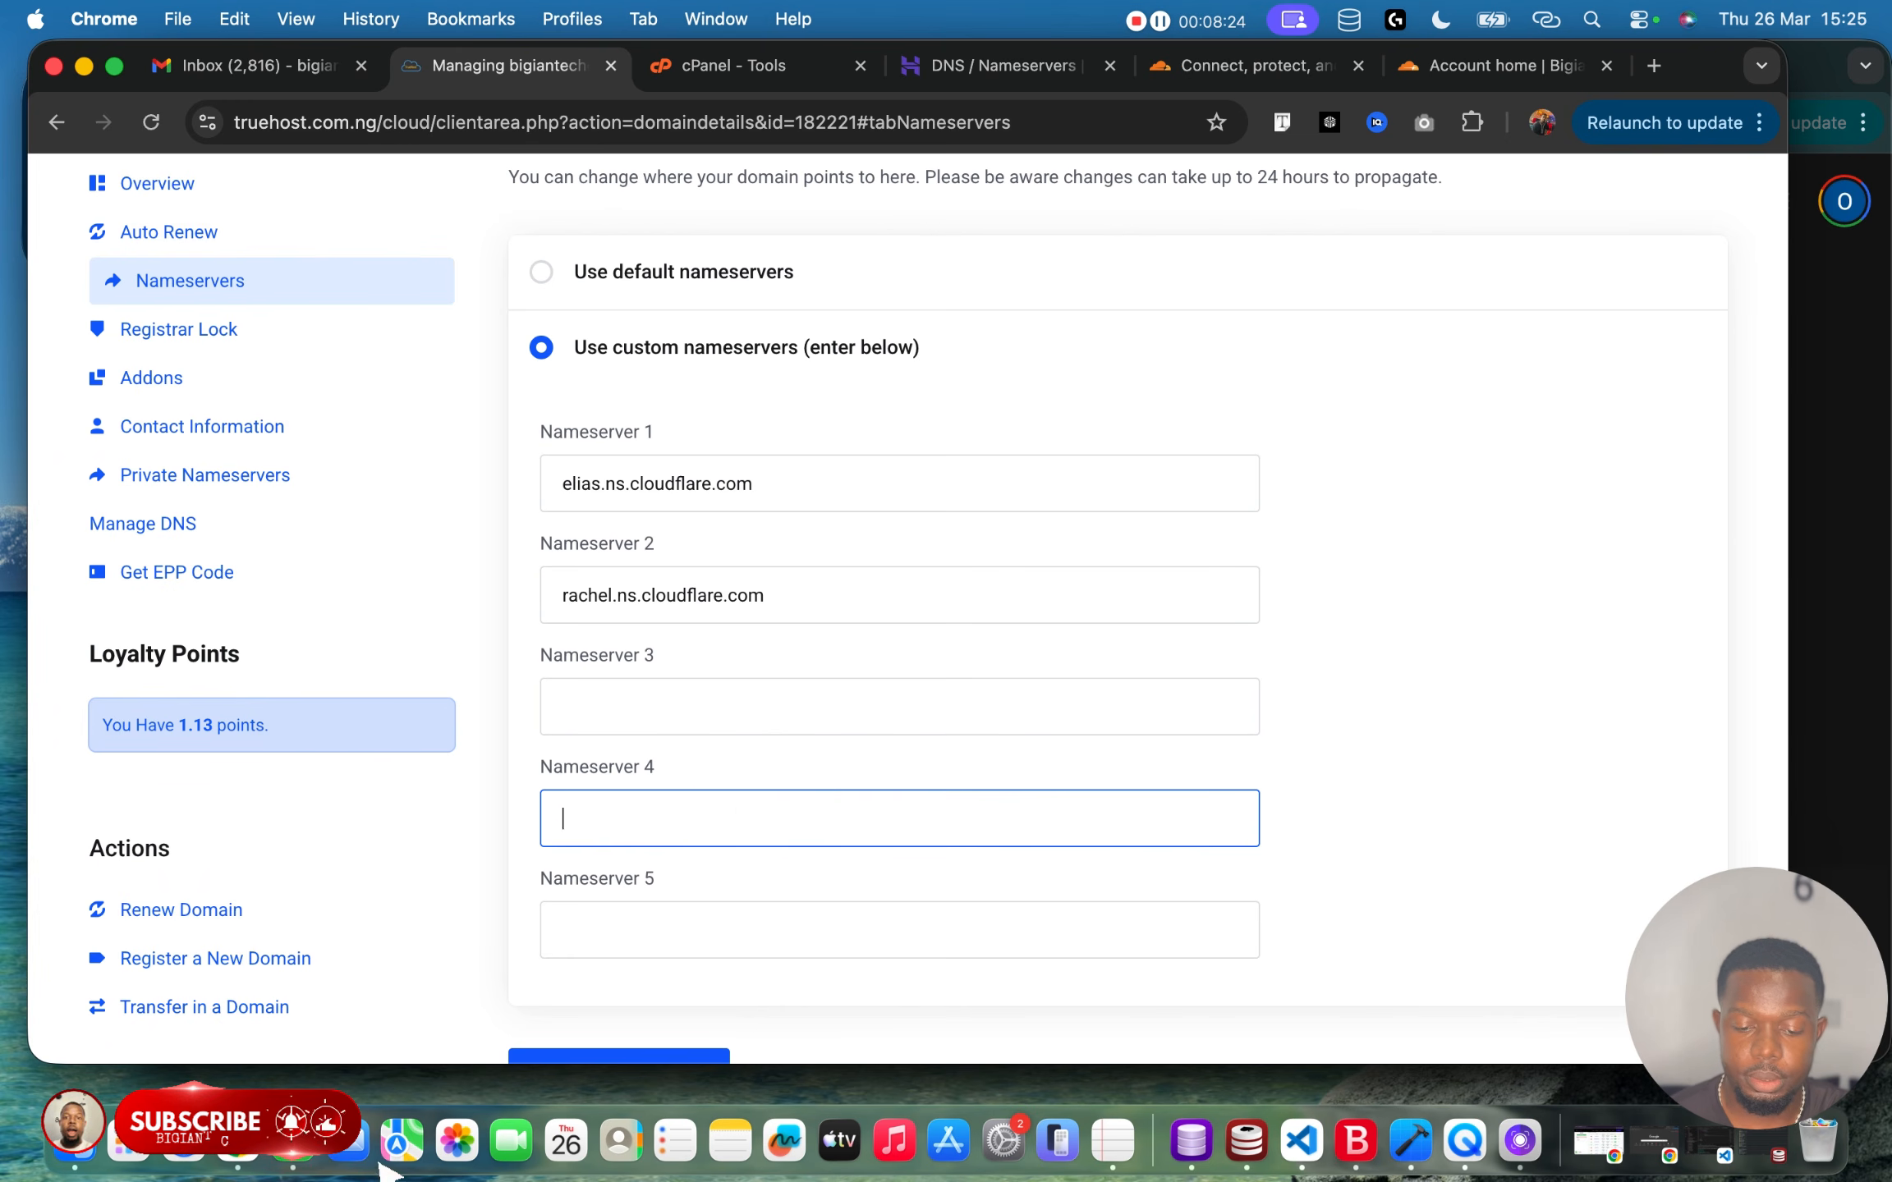
pyautogui.scroll(-1, 747, 821)
pyautogui.scroll(-3, 688, 899)
pyautogui.click(650, 946)
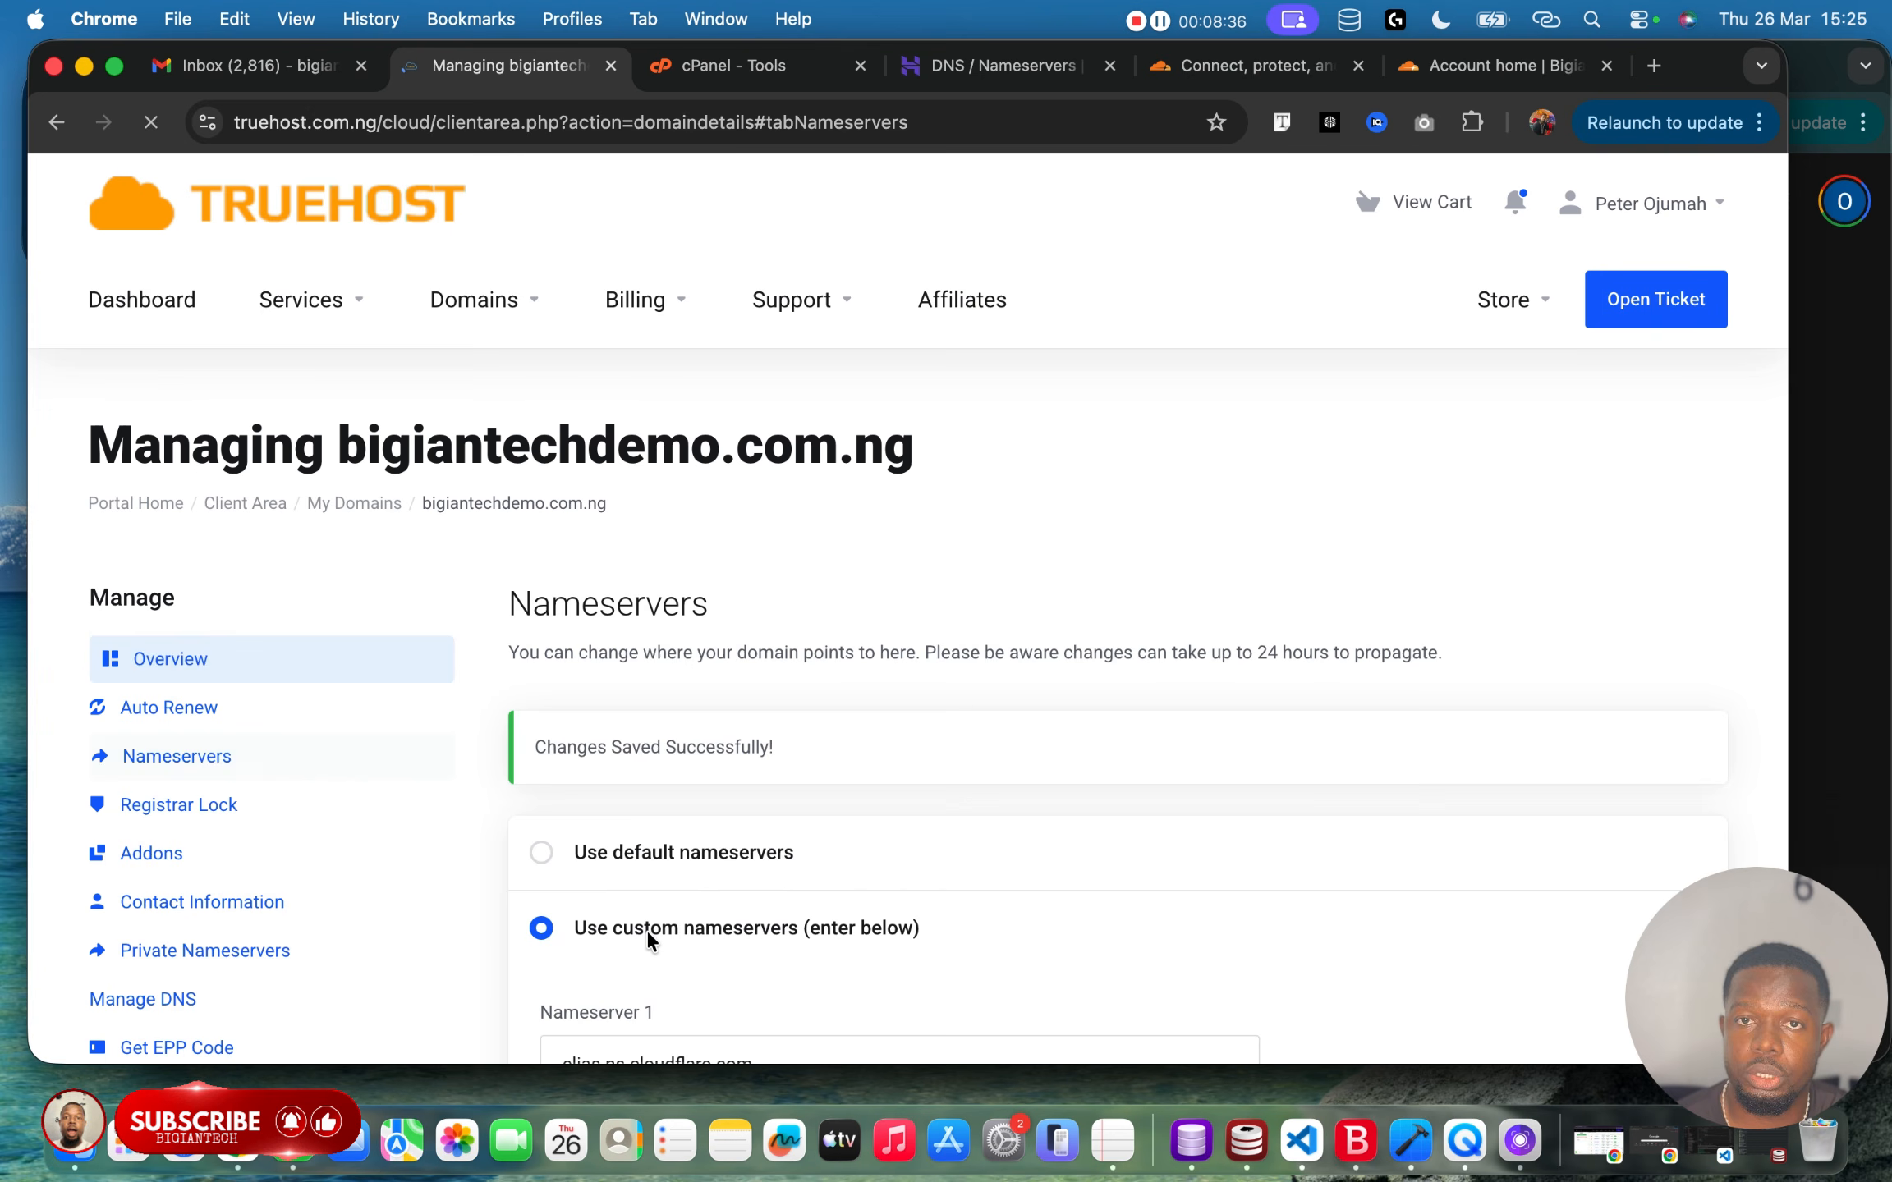
pyautogui.scroll(-4, 646, 929)
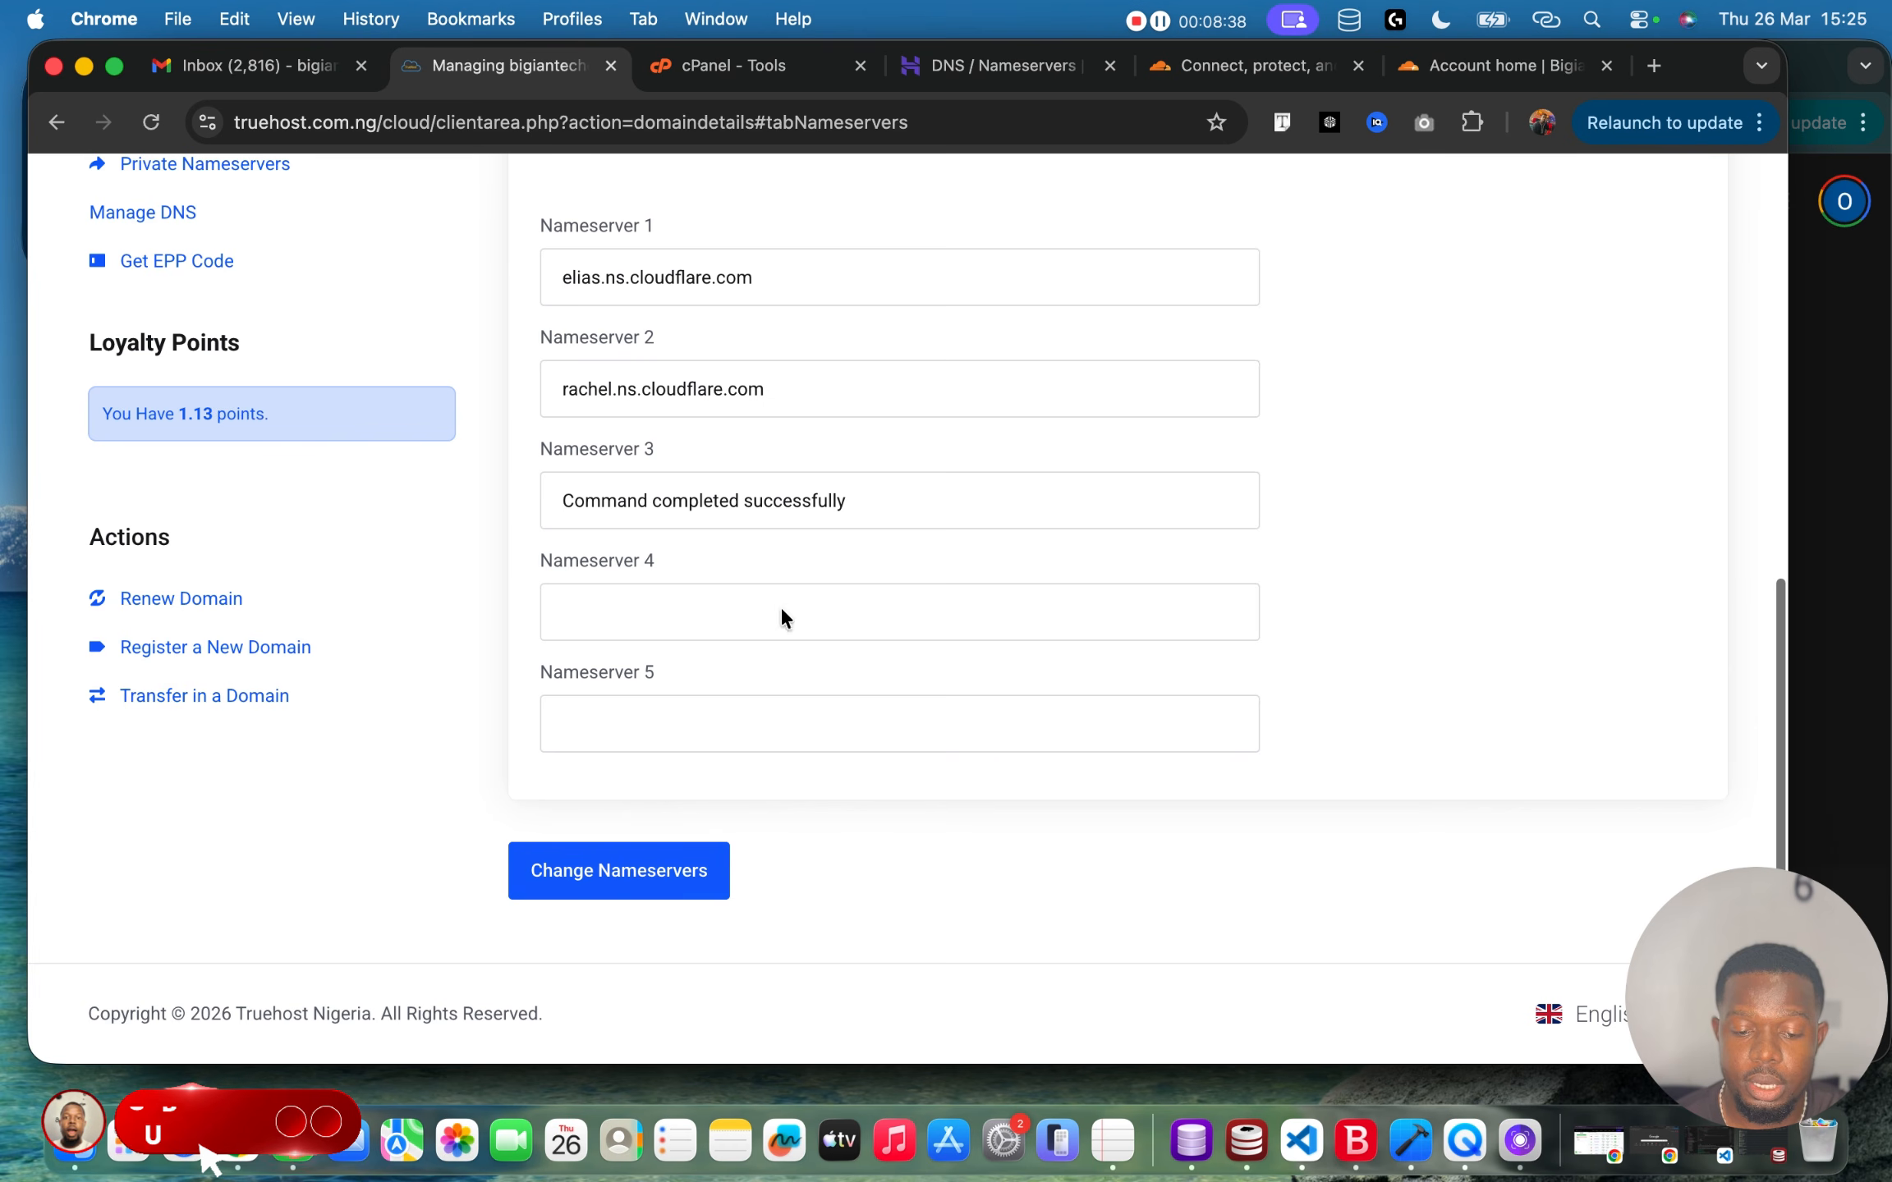
pyautogui.scroll(2, 885, 509)
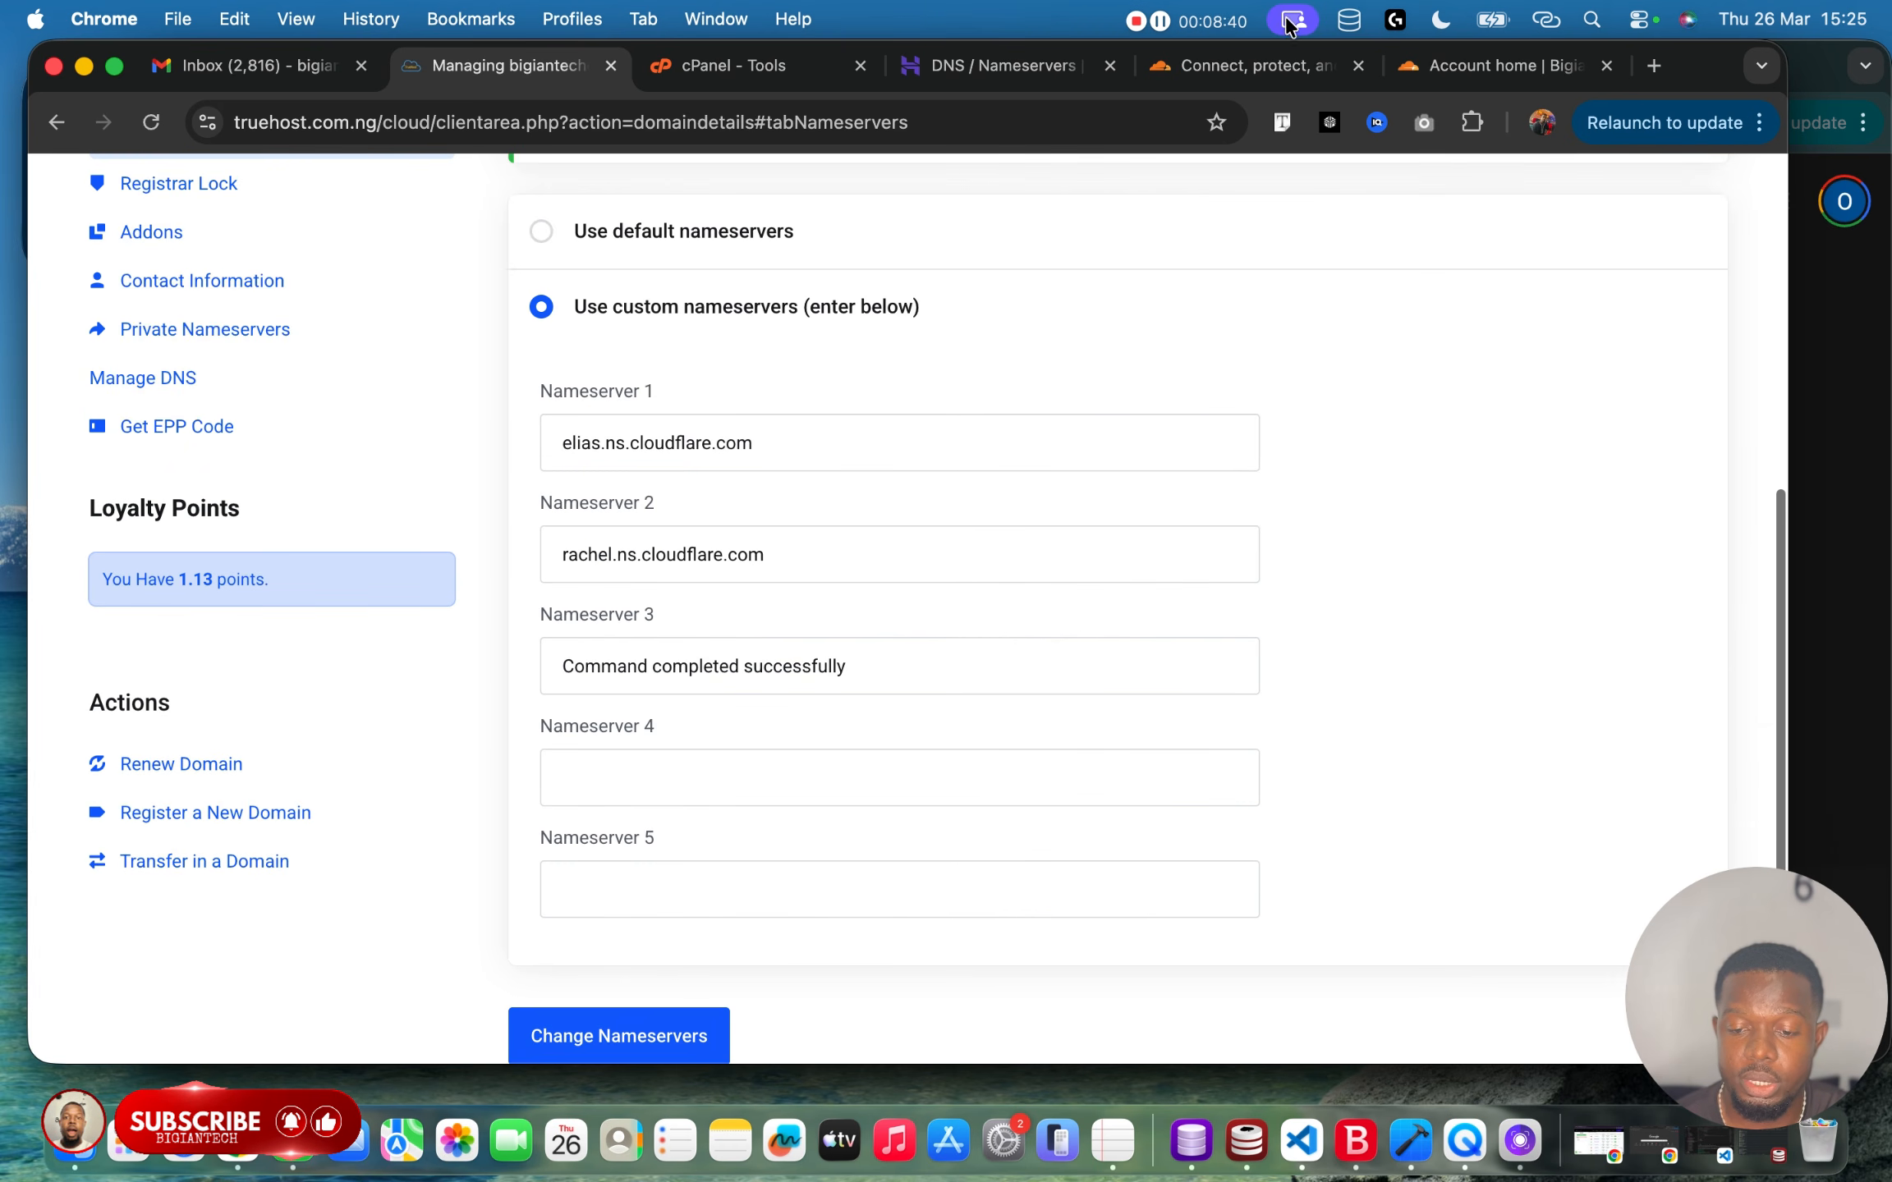
# Switch to the Cloudflare dashboard and confirm that the nameservers have been updated.
pyautogui.click(1470, 67)
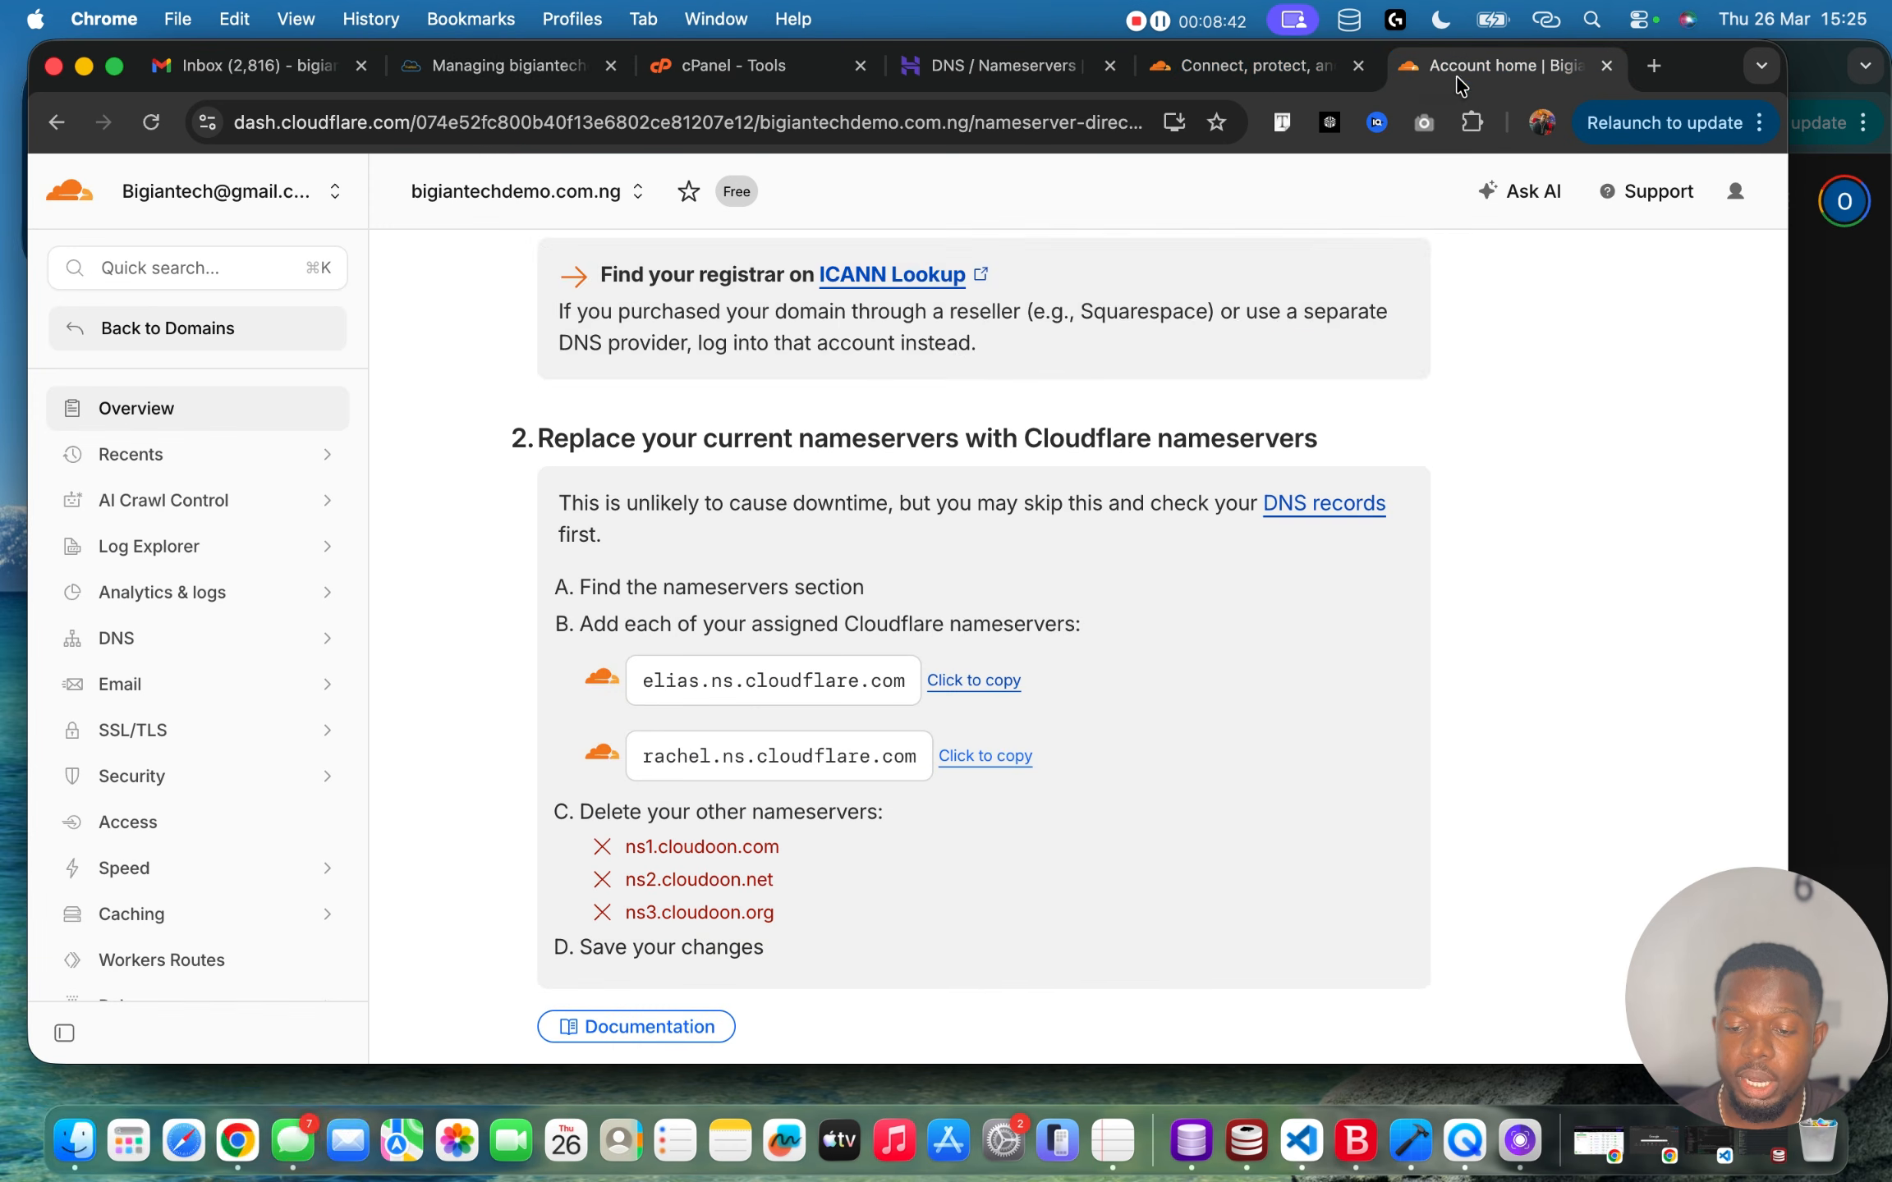
pyautogui.scroll(-5, 1036, 501)
pyautogui.scroll(-5, 726, 806)
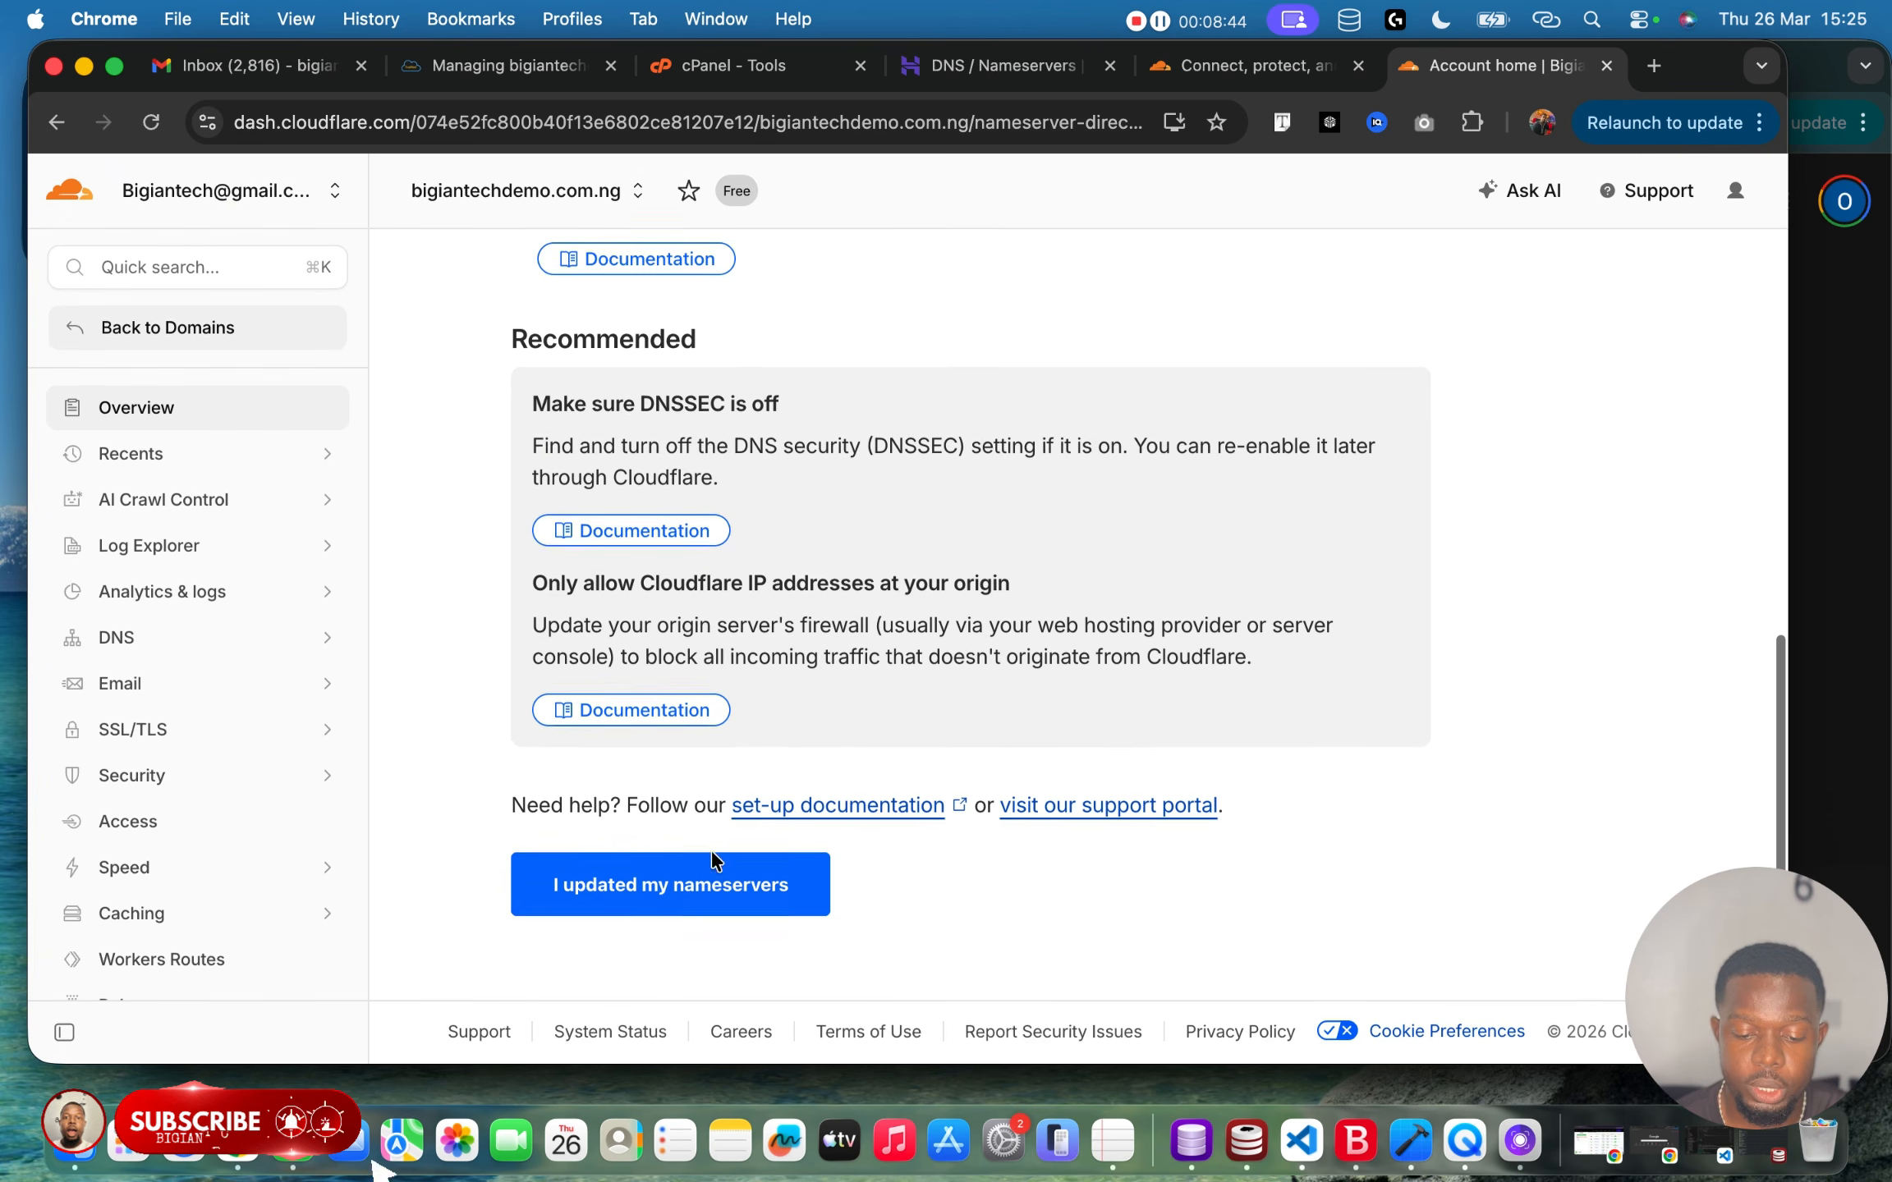
pyautogui.click(690, 887)
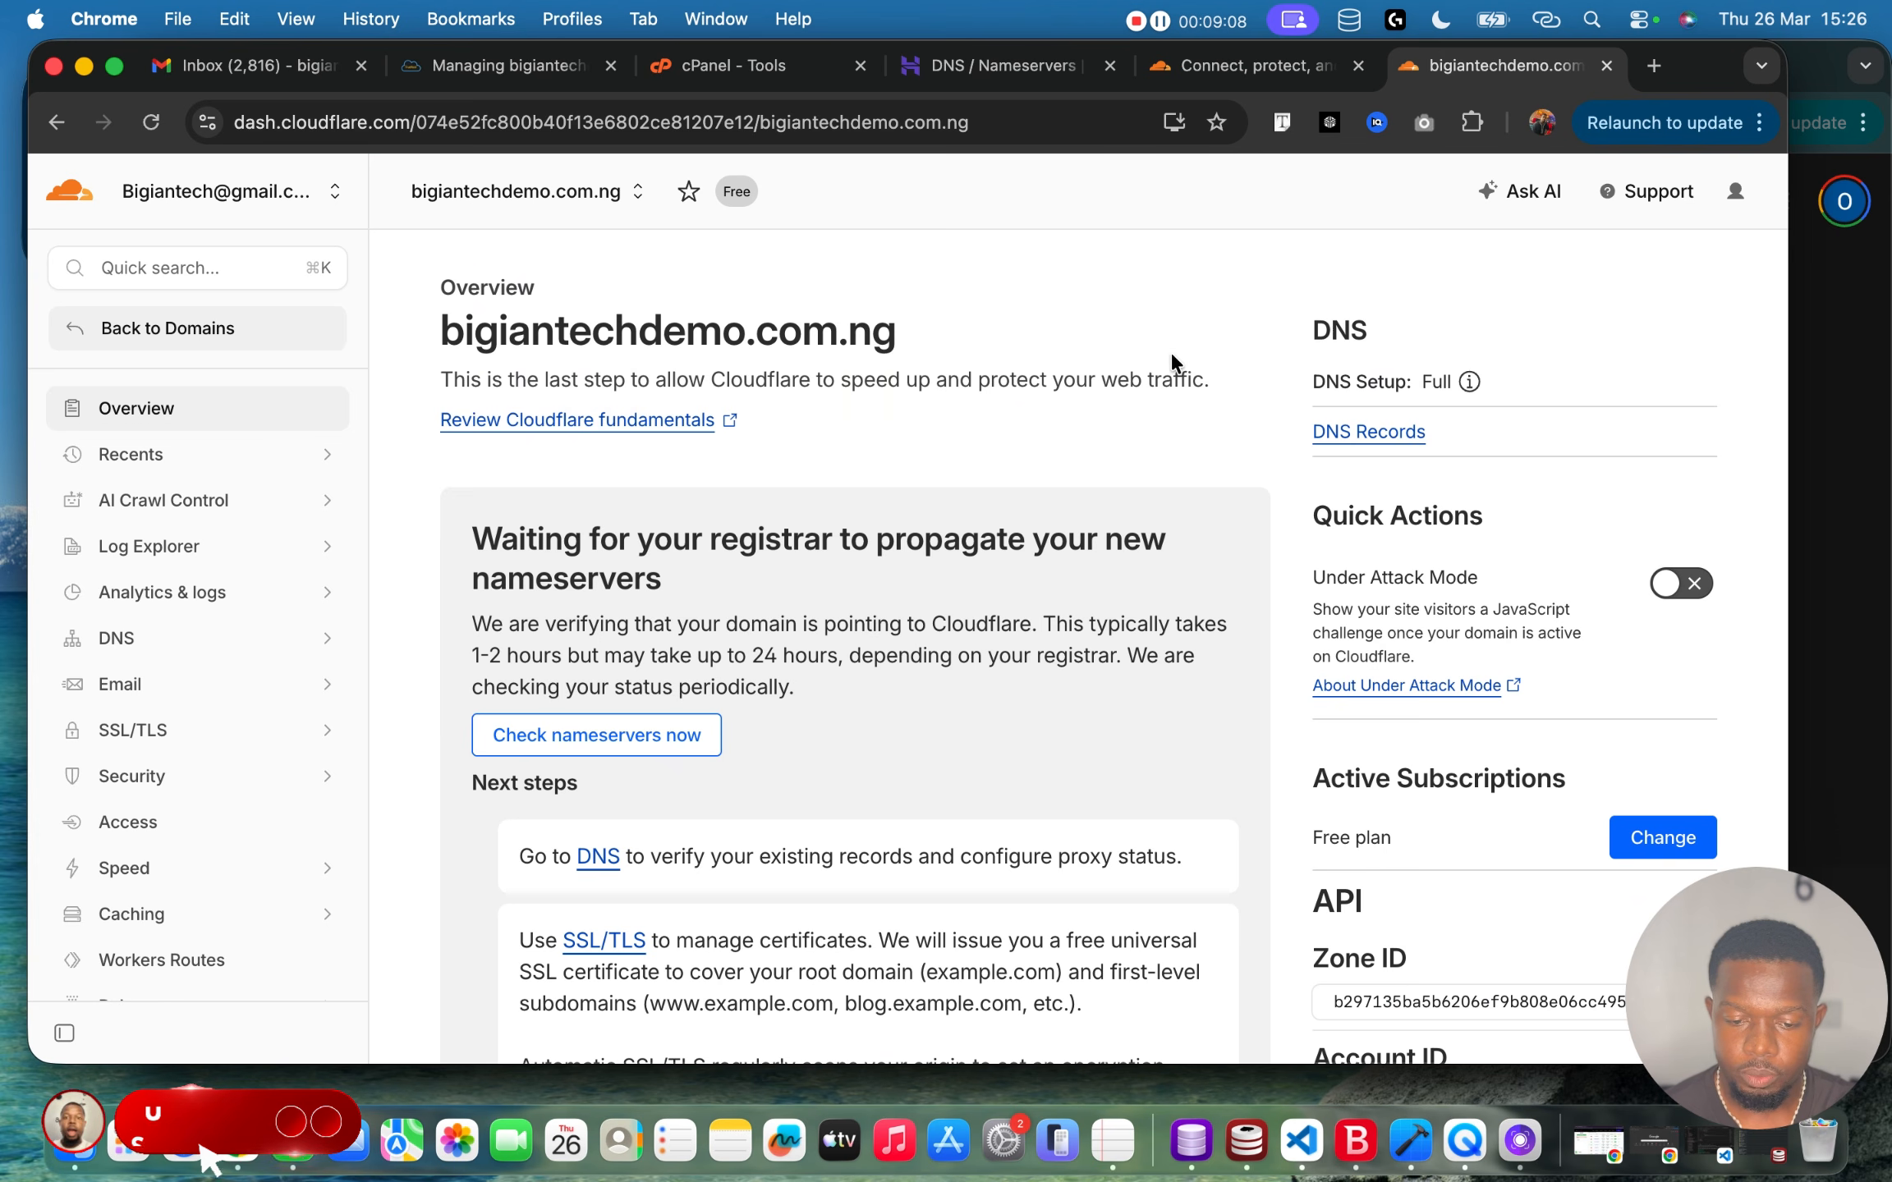
# Look over the domain overview for bigiantechdemo.com.ng and enable Under Attack Mode.
pyautogui.scroll(-6, 1172, 359)
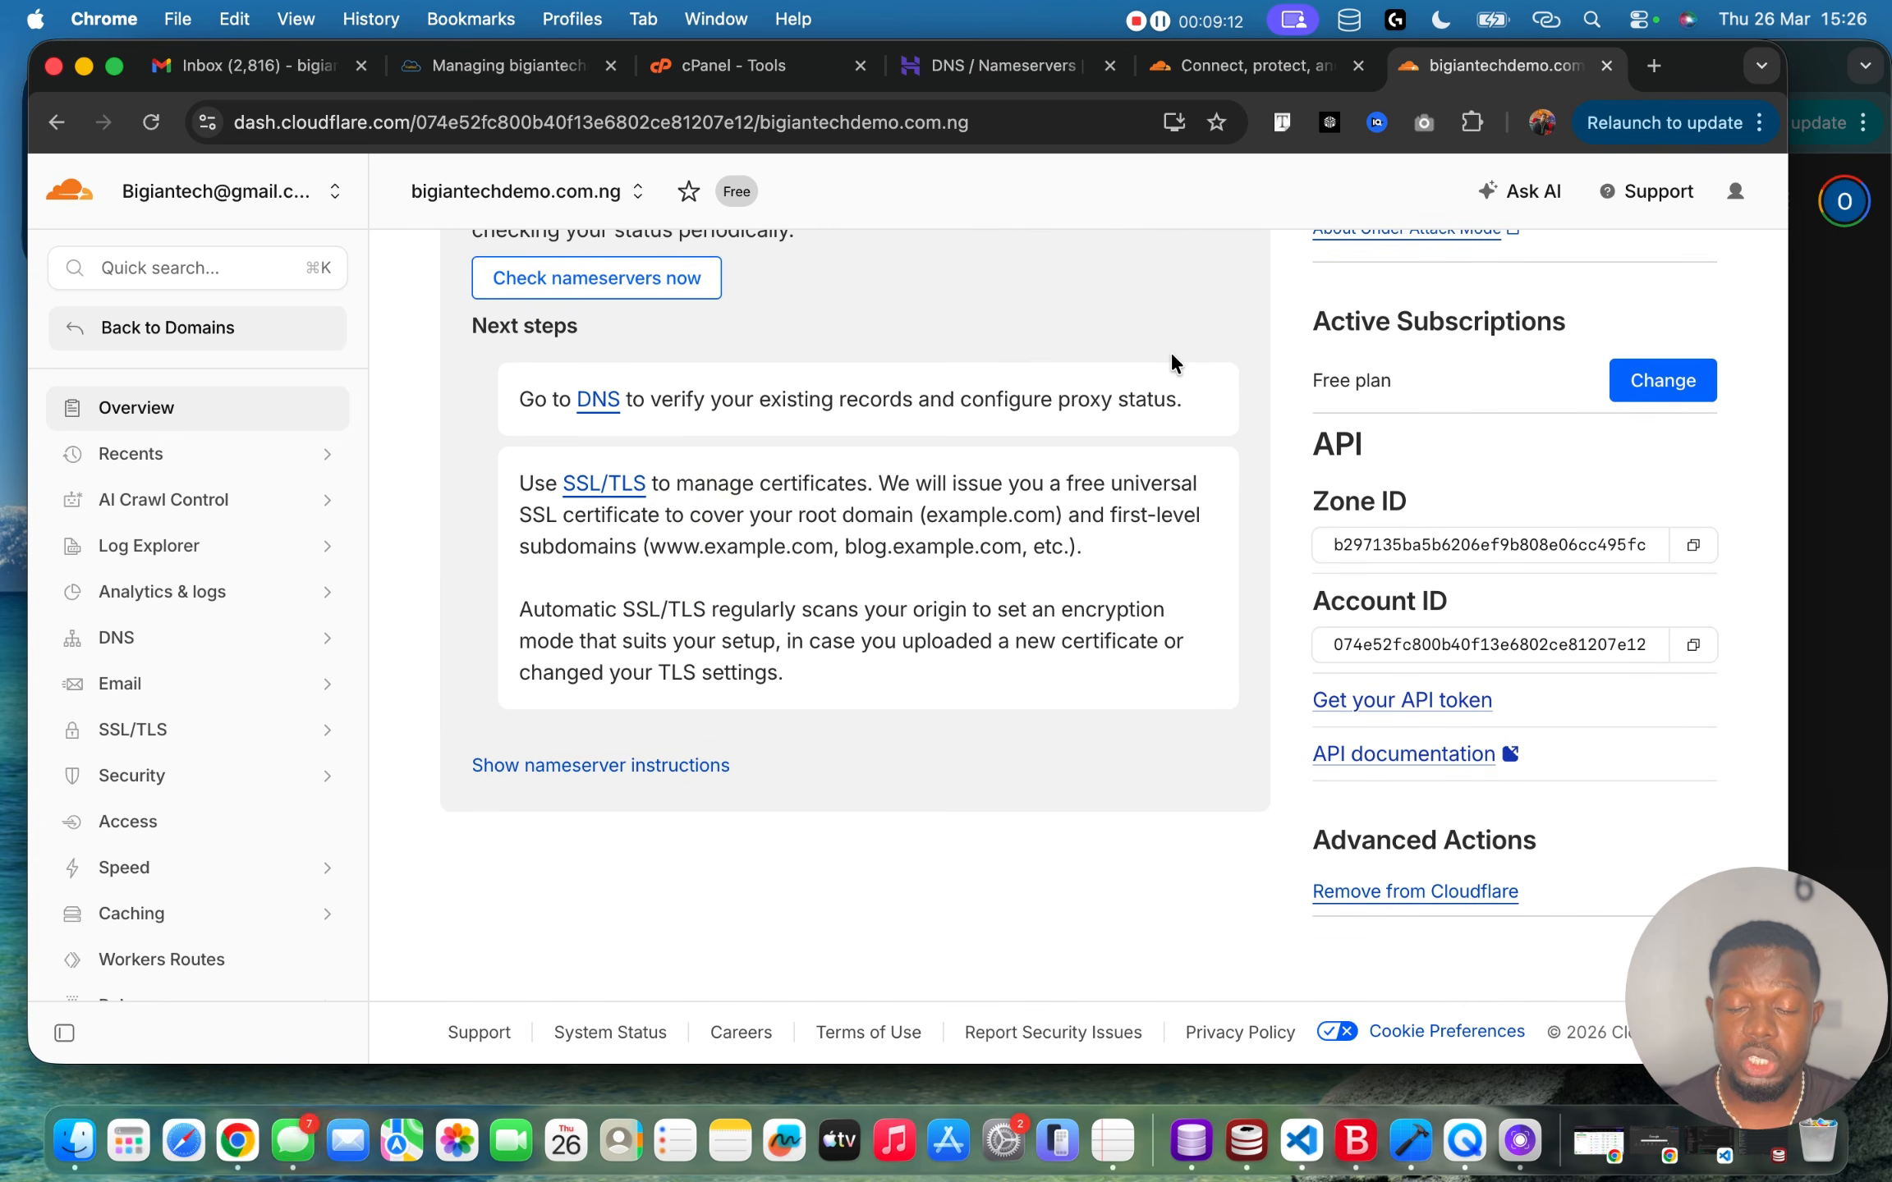
pyautogui.scroll(5, 1171, 359)
pyautogui.scroll(1, 1171, 350)
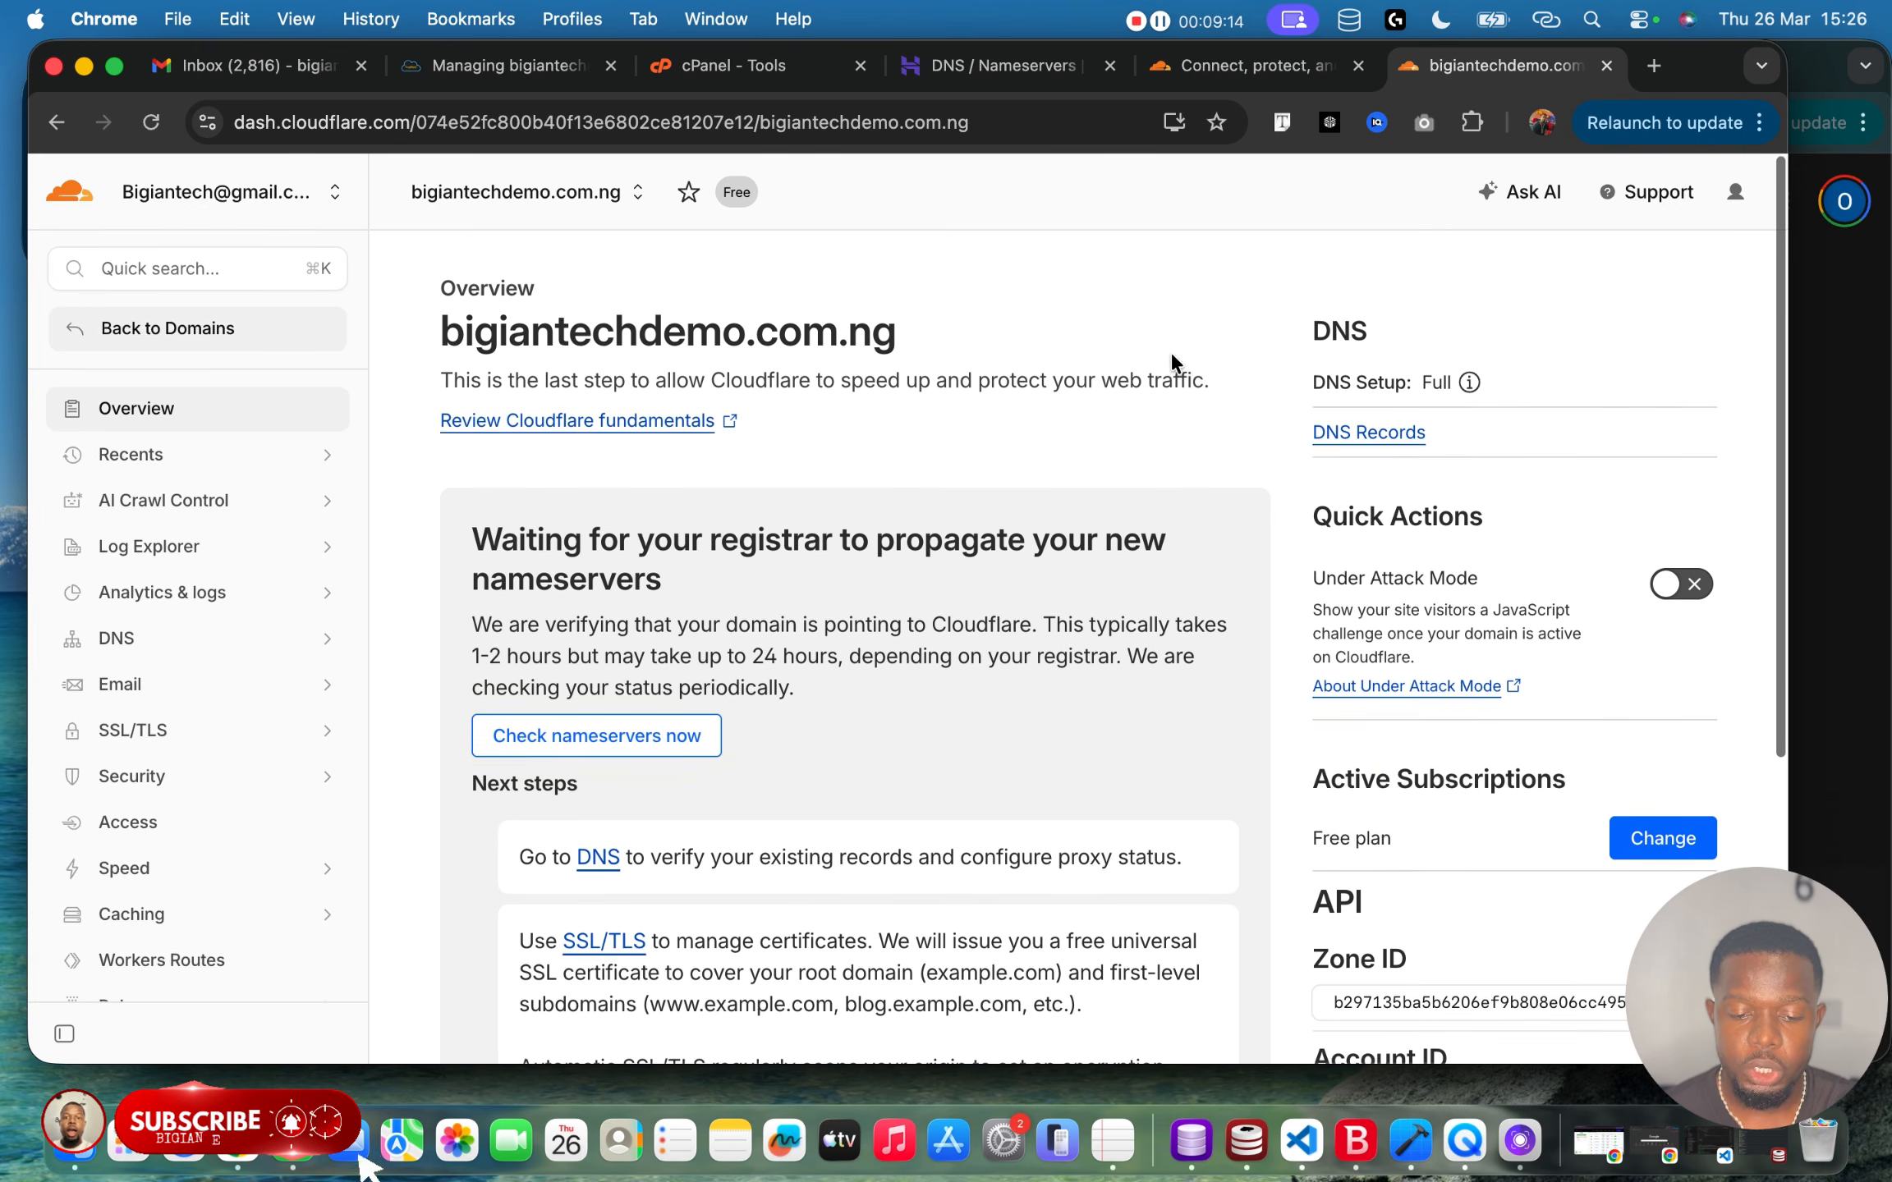
pyautogui.click(1681, 587)
pyautogui.click(1376, 707)
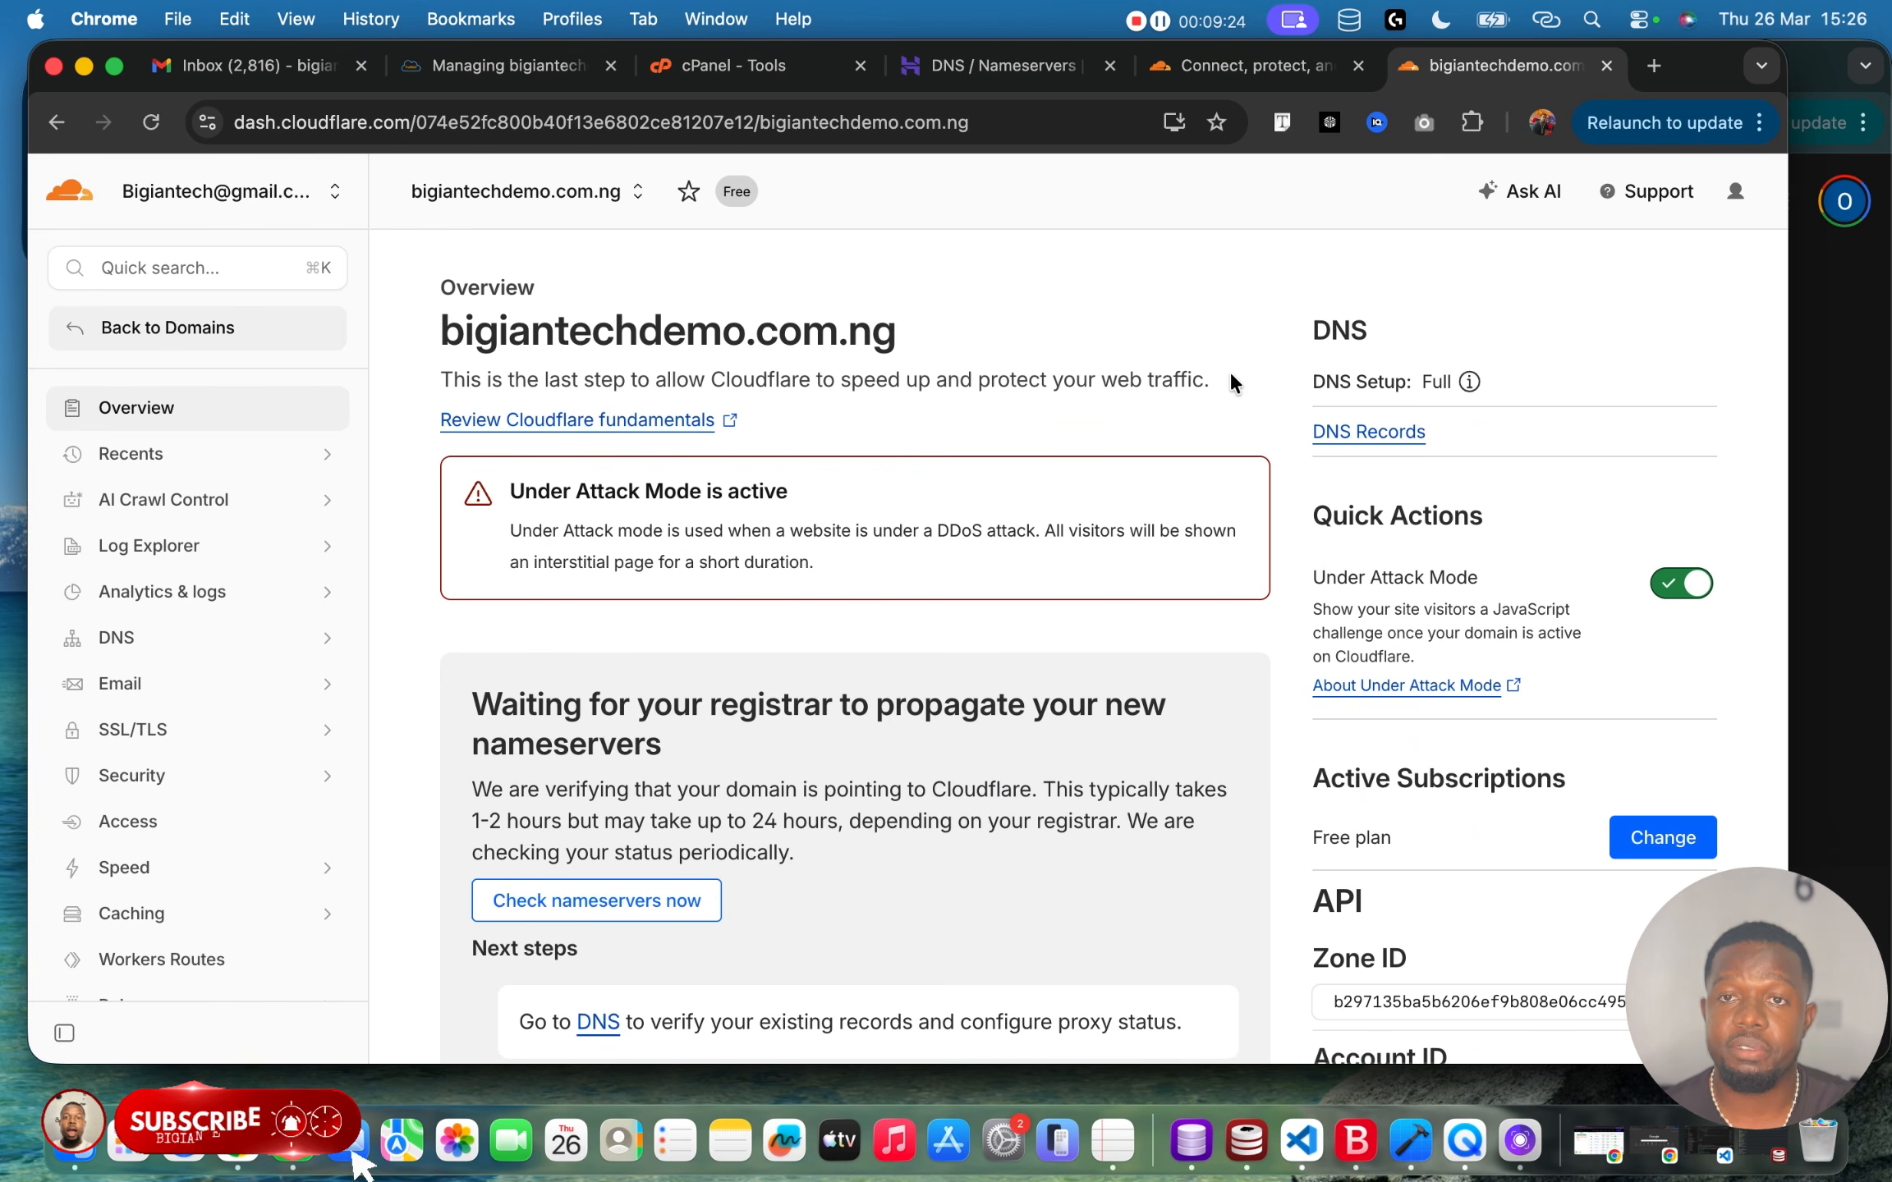
# Review the domain overview, check bigiantechdemo.com.ng's status in the domains list, and open its status details.
pyautogui.scroll(-8, 1230, 372)
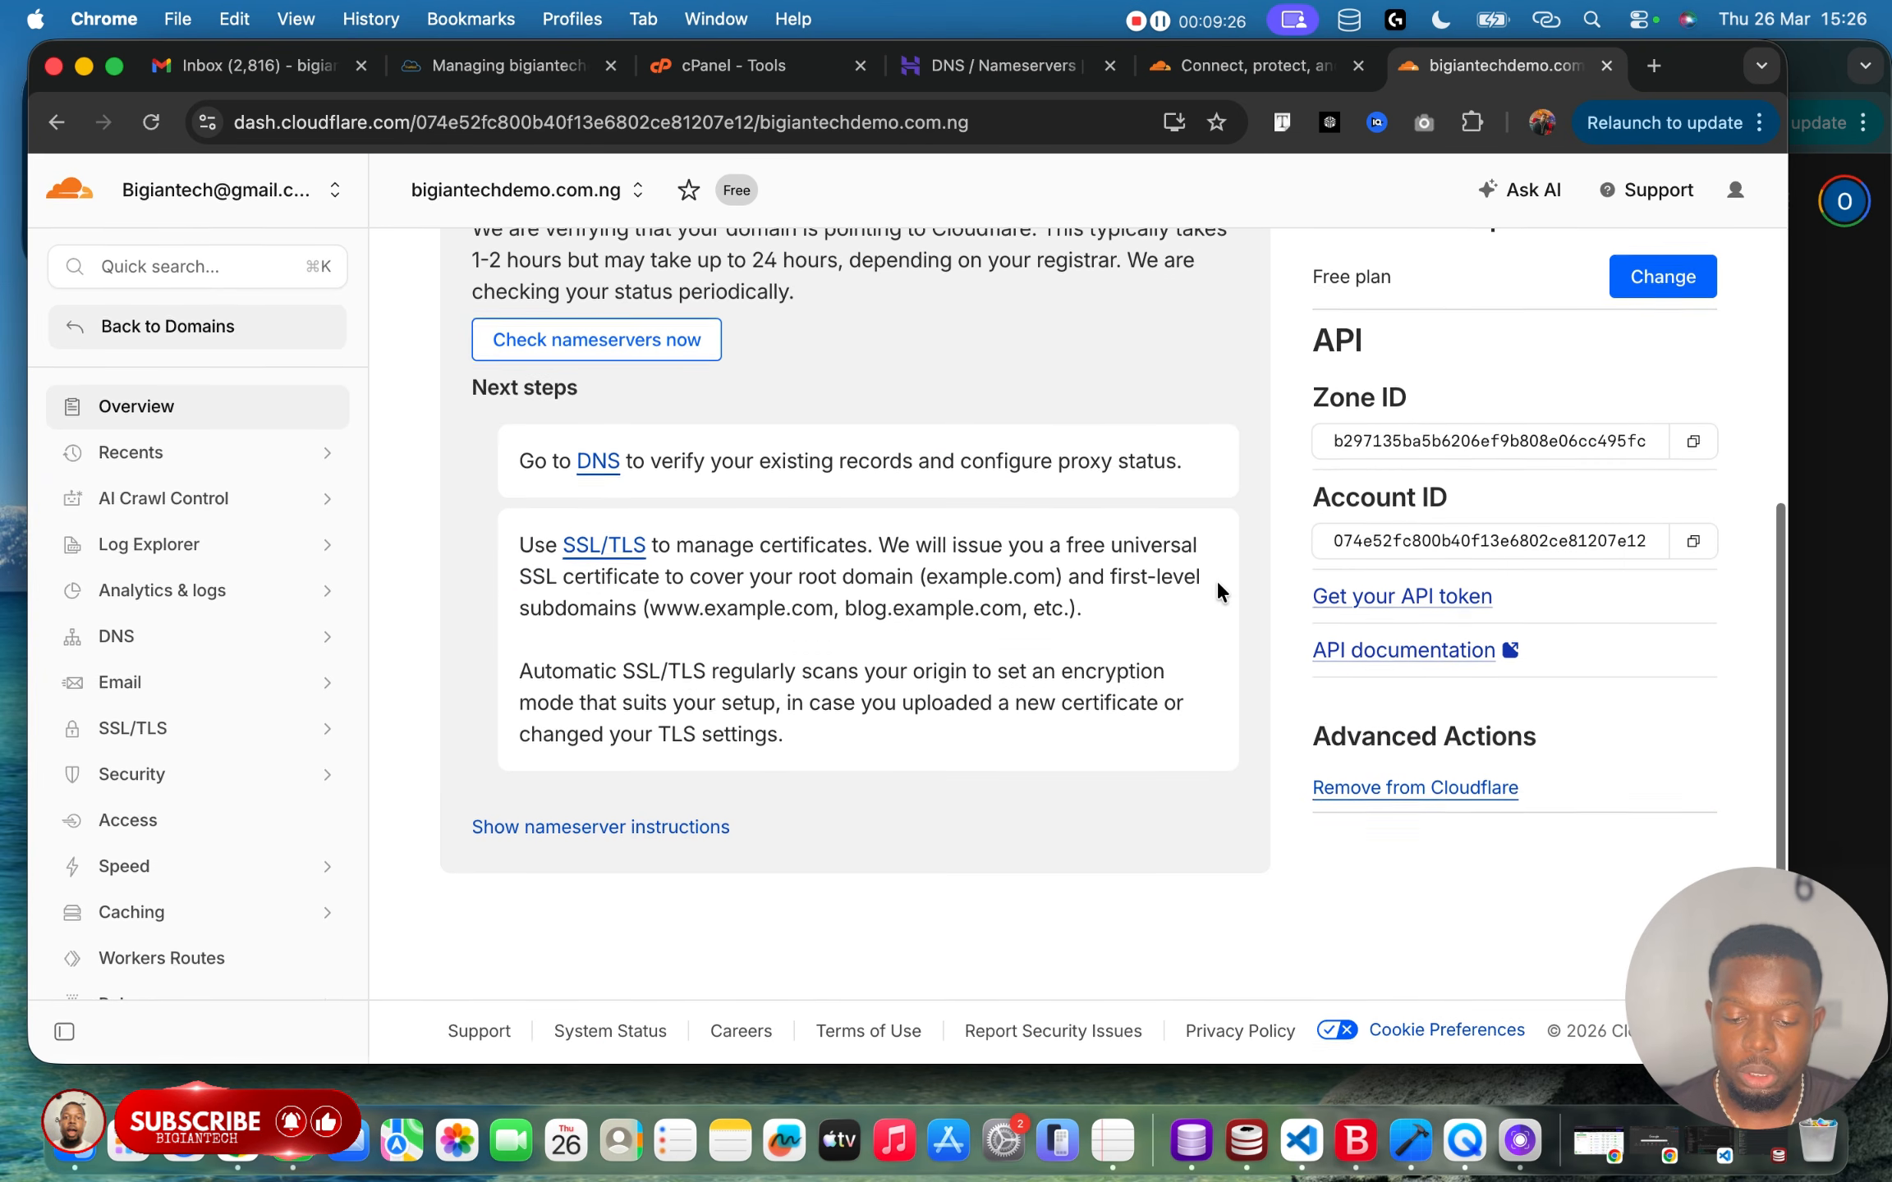
pyautogui.scroll(5, 1216, 580)
pyautogui.scroll(4, 403, 476)
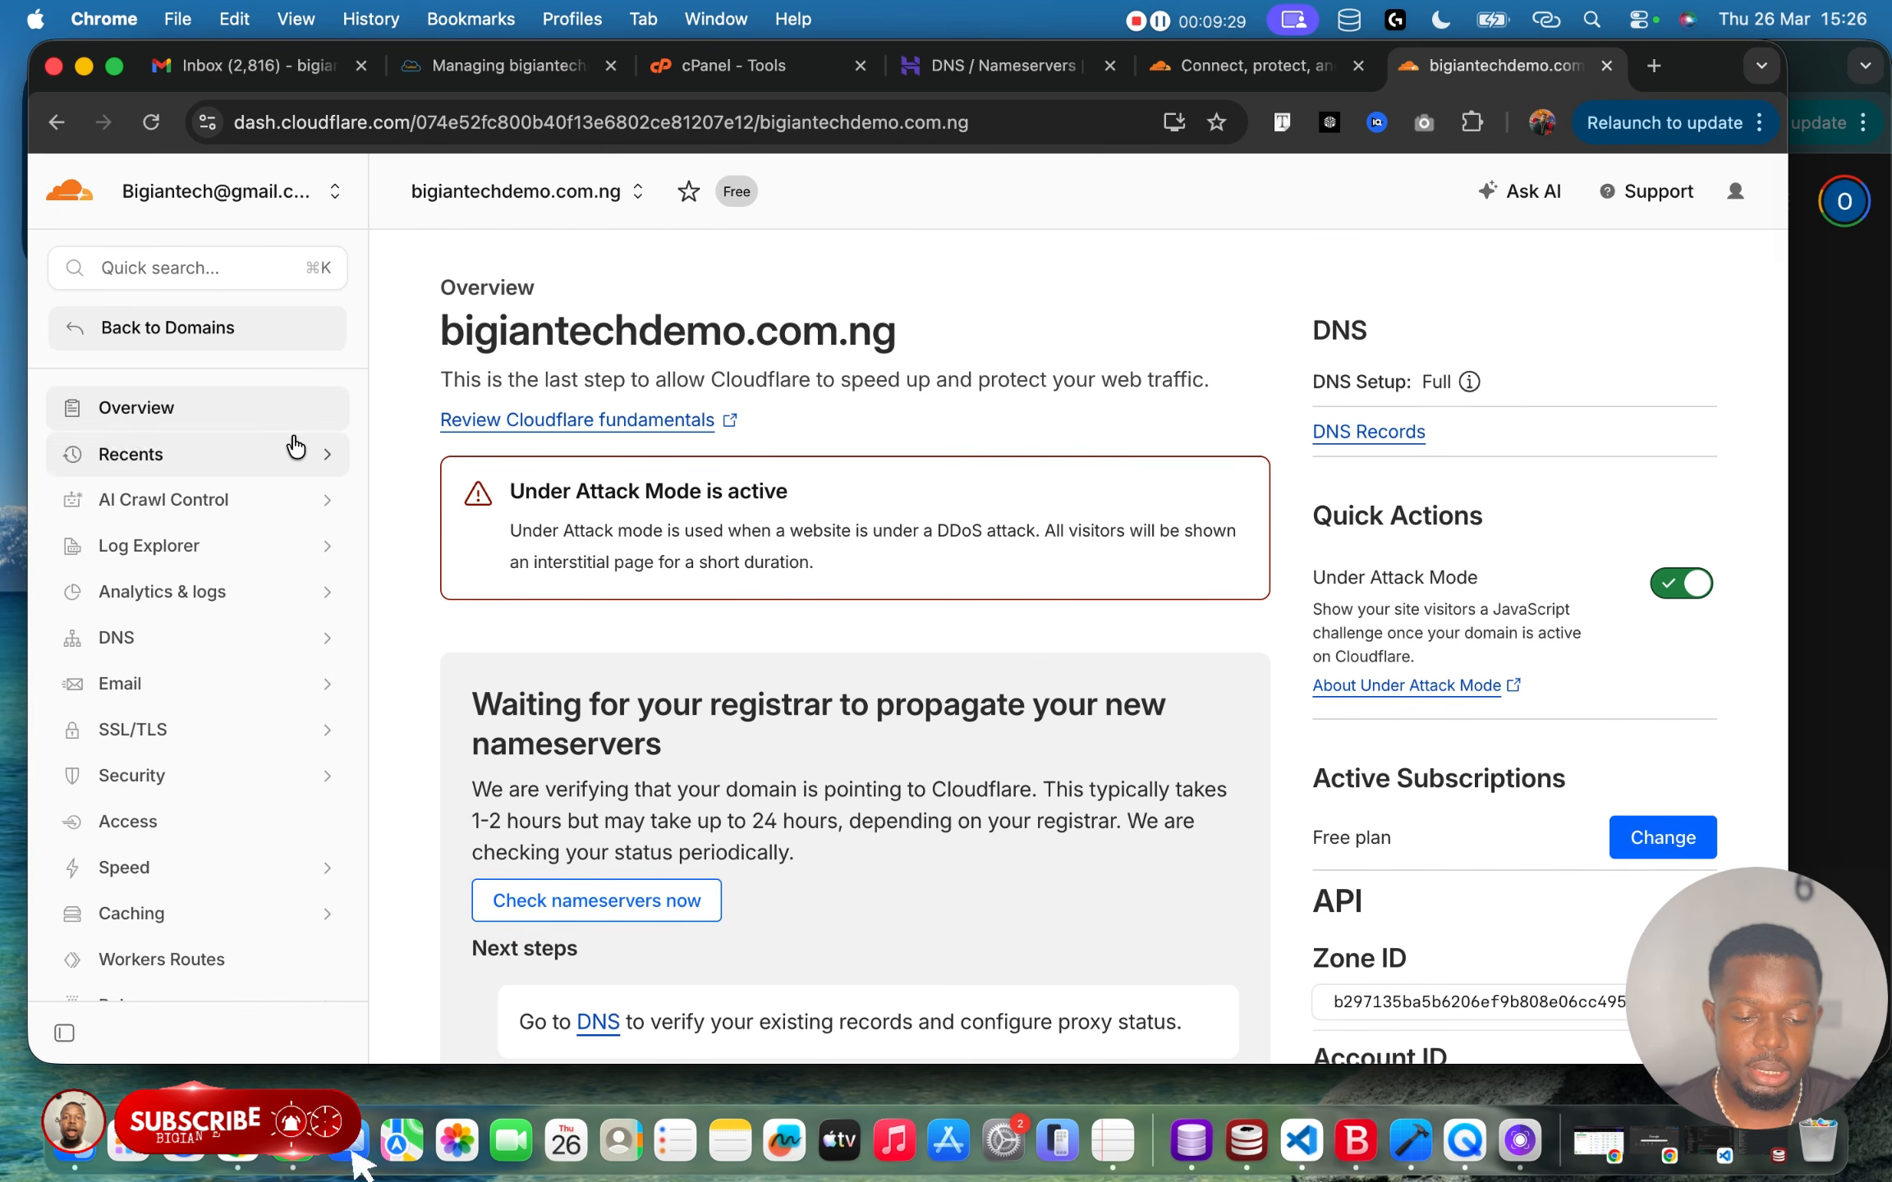
pyautogui.click(190, 407)
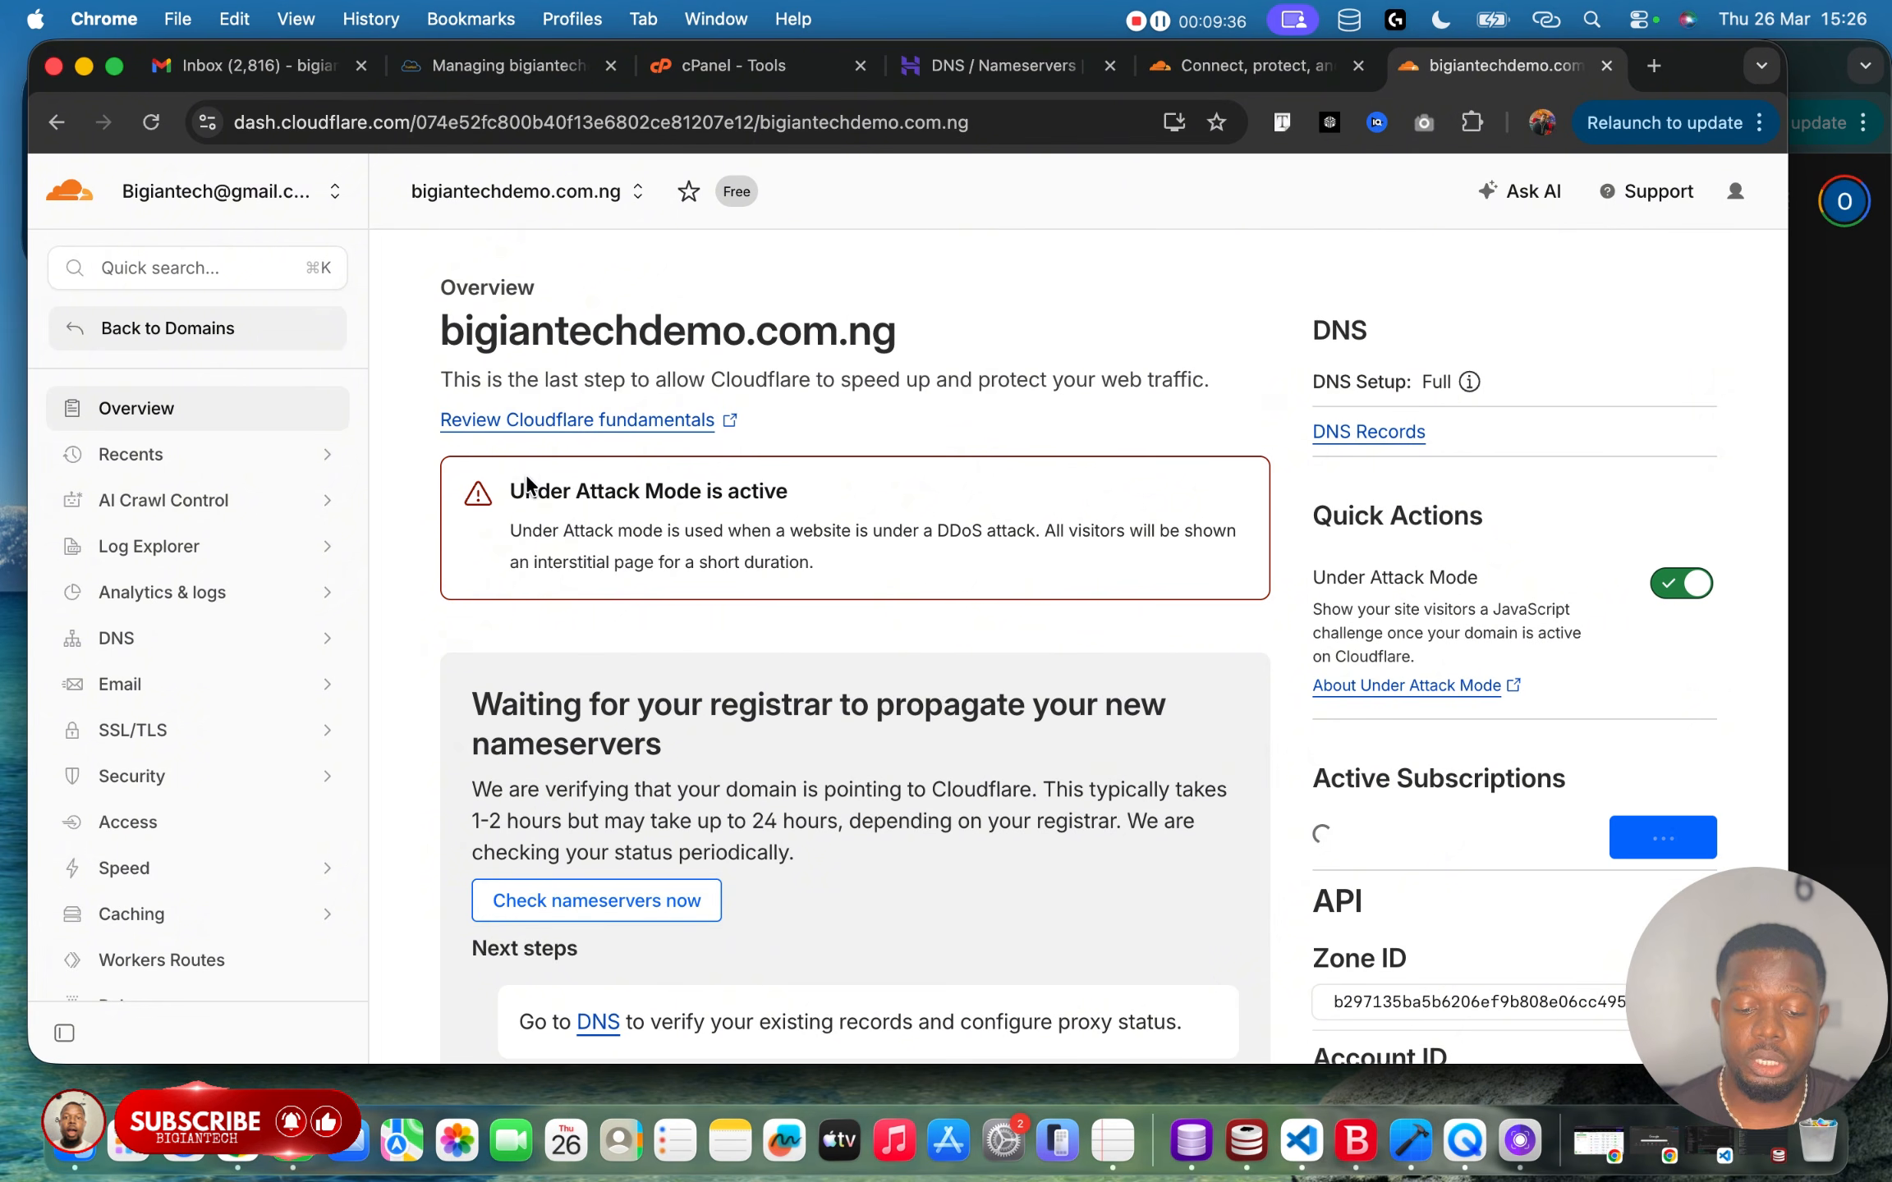
pyautogui.scroll(-6, 753, 647)
pyautogui.scroll(7, 754, 647)
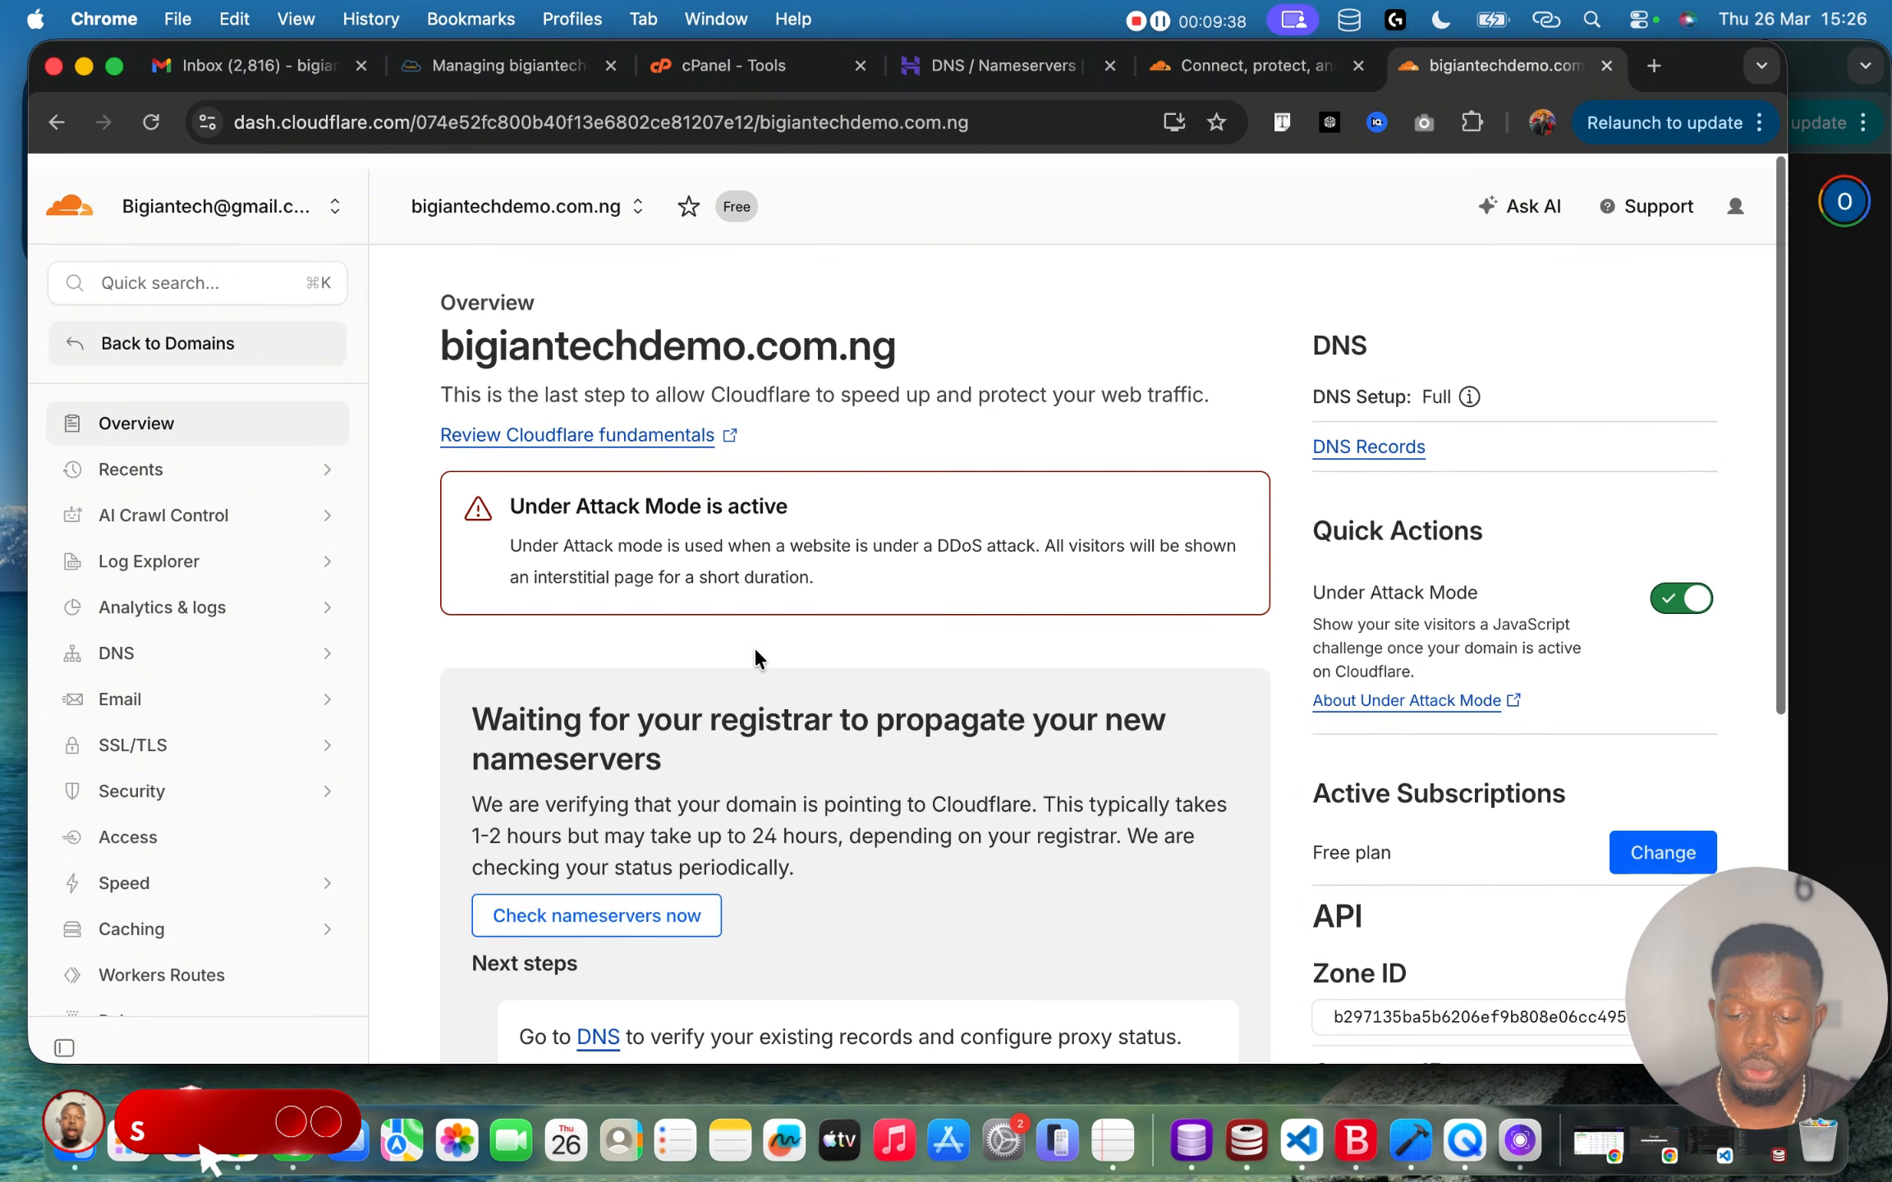
pyautogui.click(210, 333)
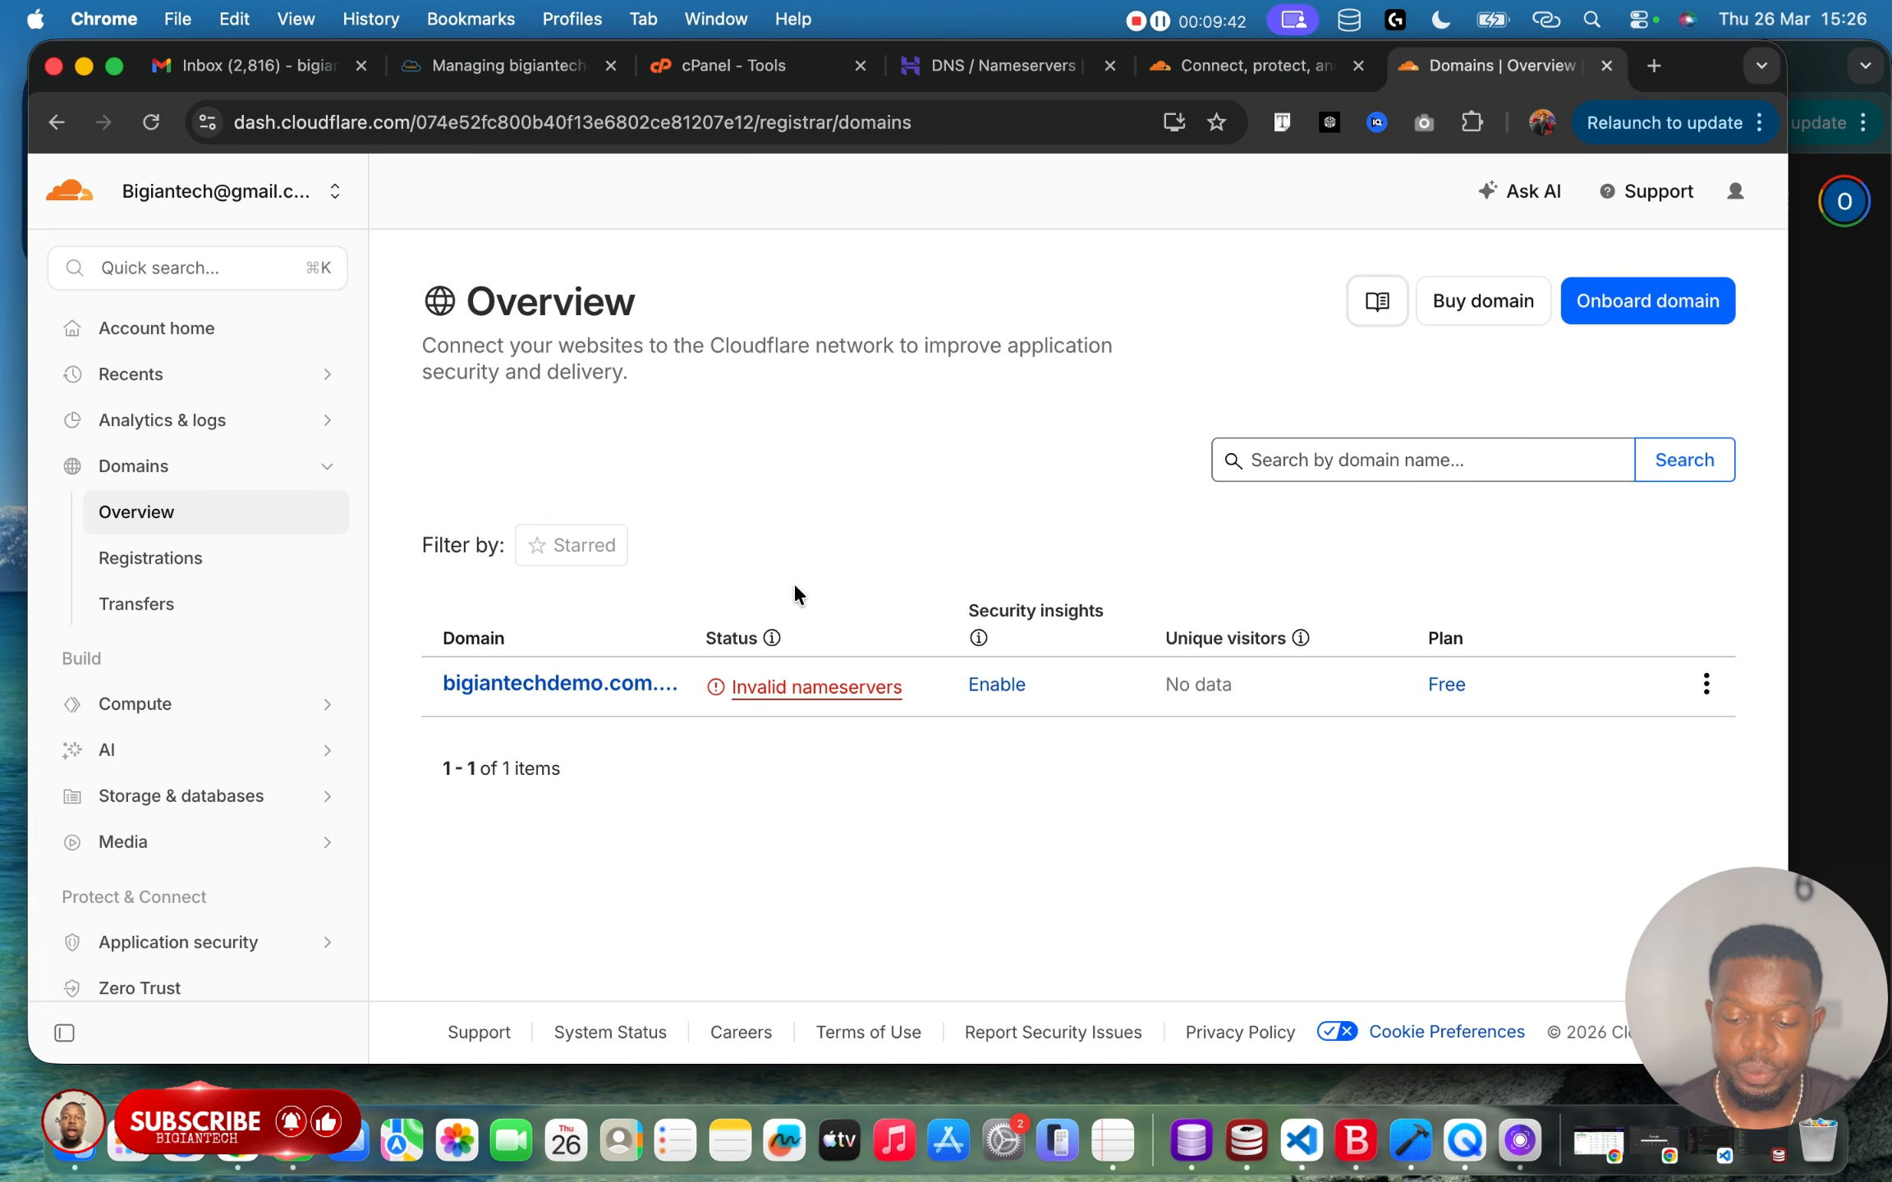
pyautogui.moveTo(811, 704)
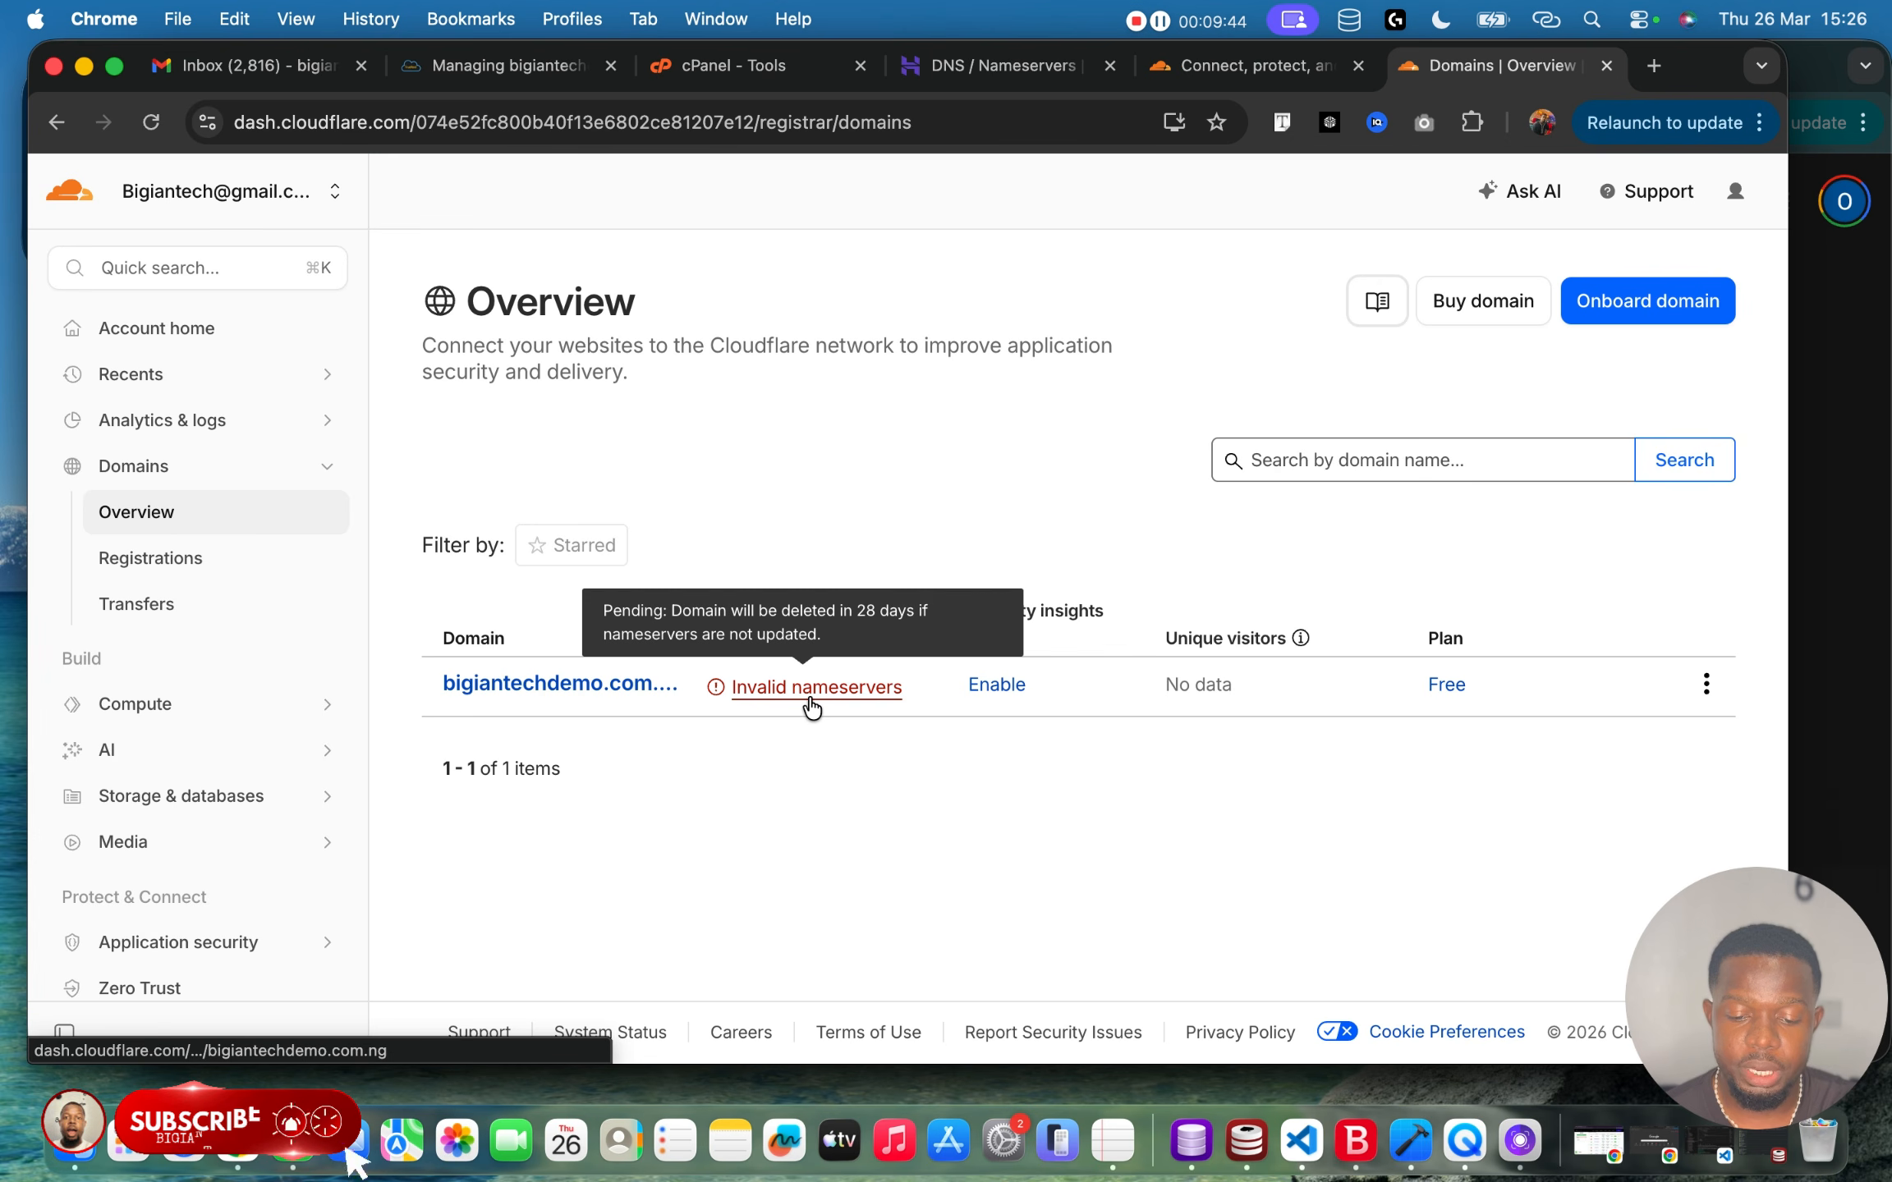
pyautogui.click(813, 698)
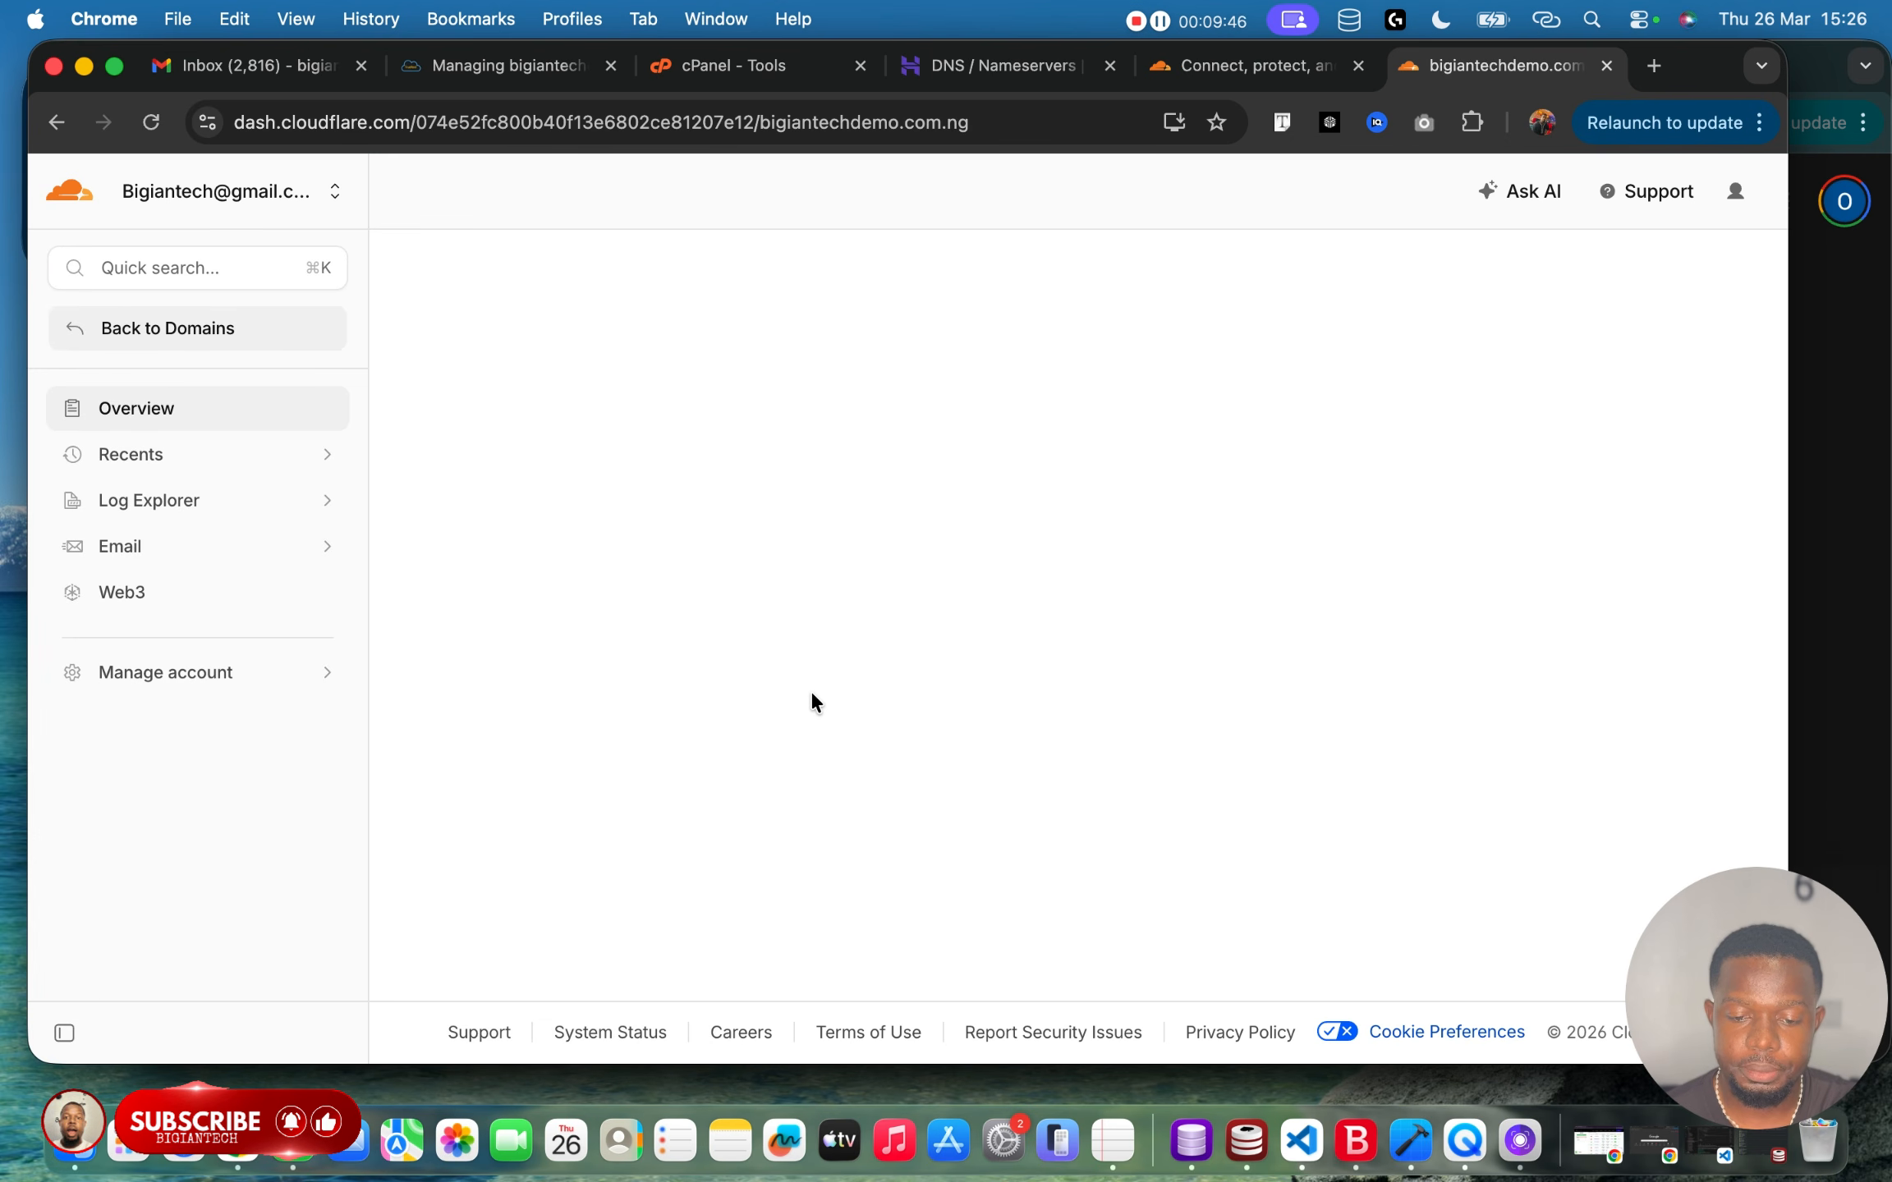
# Show the nameserver instructions for the domain and compare the assigned nameservers with the entries saved at Truehost.
pyautogui.scroll(-10, 854, 603)
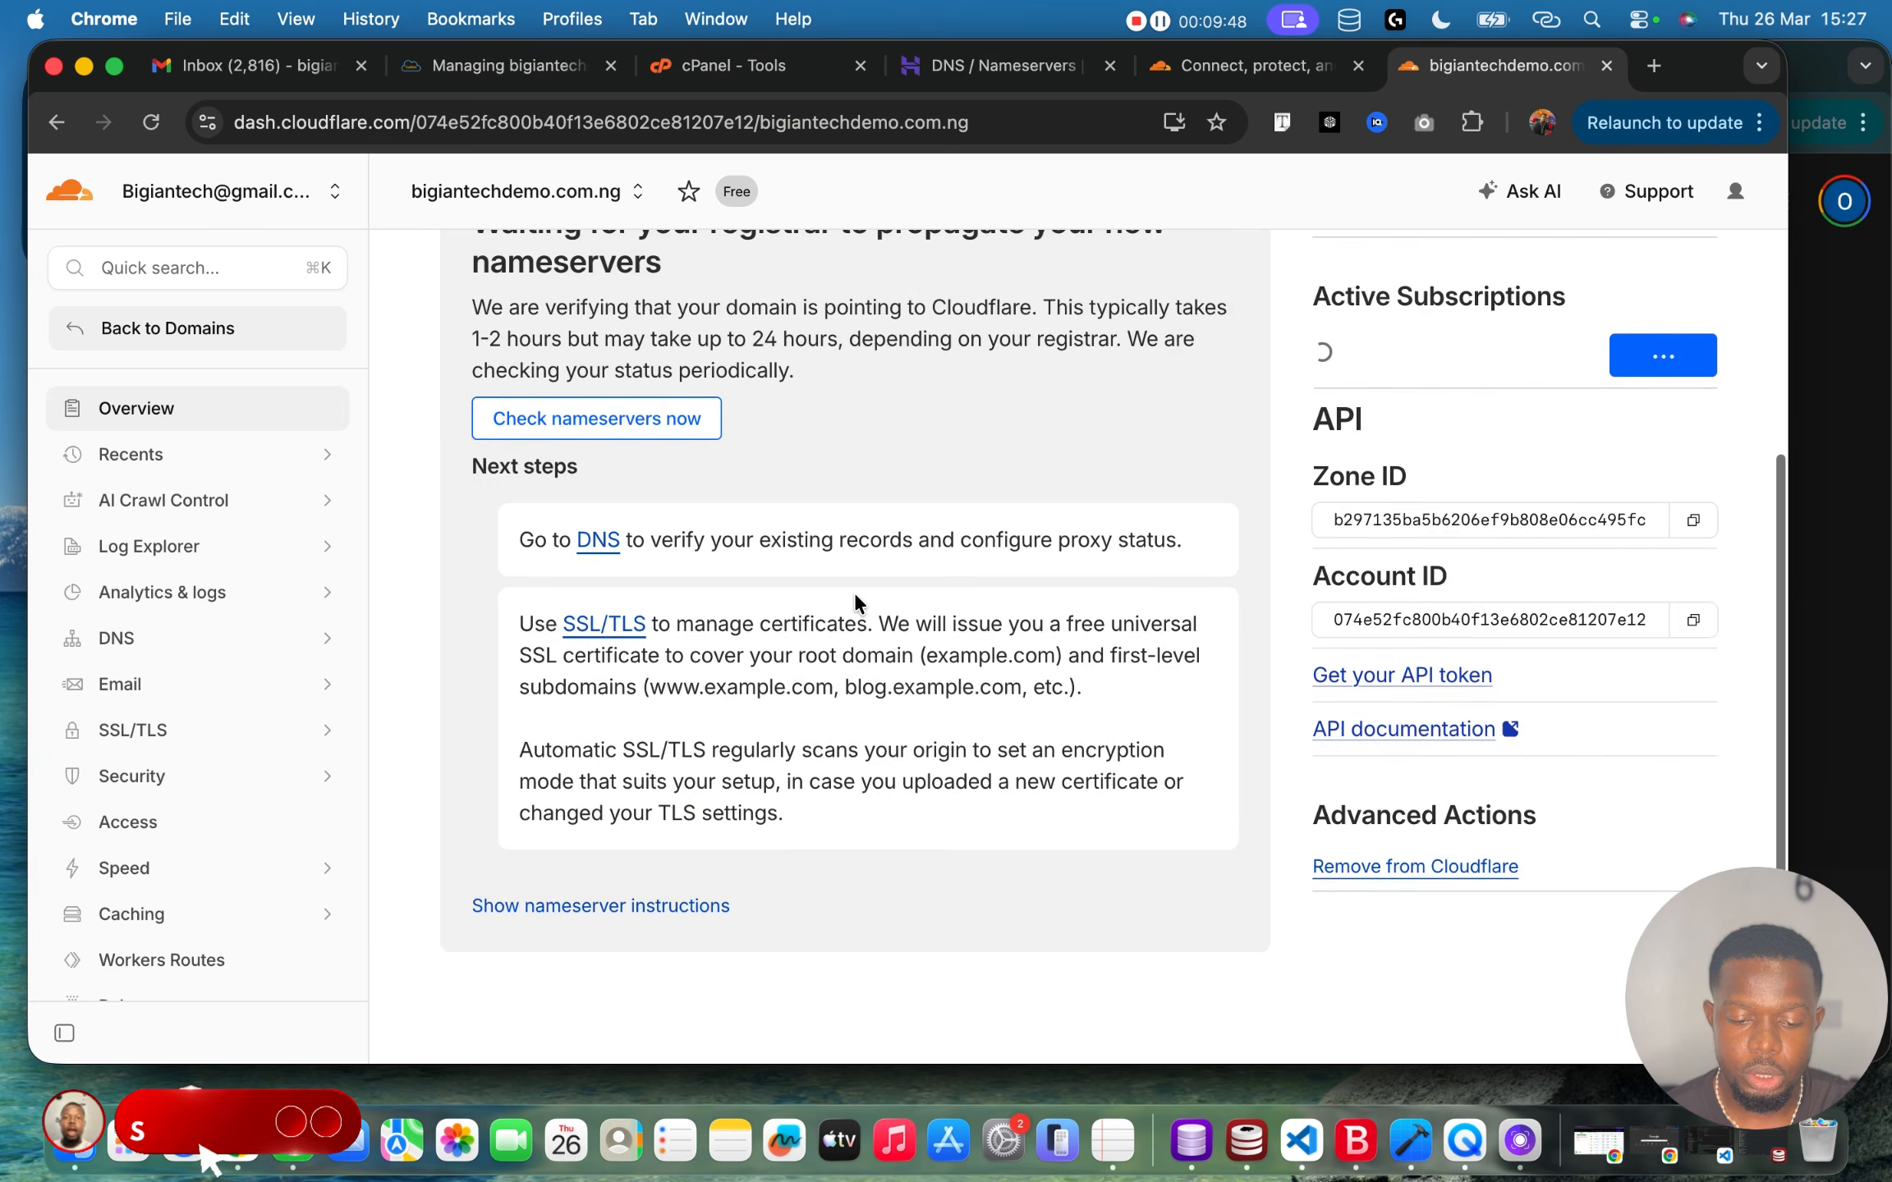
pyautogui.click(666, 823)
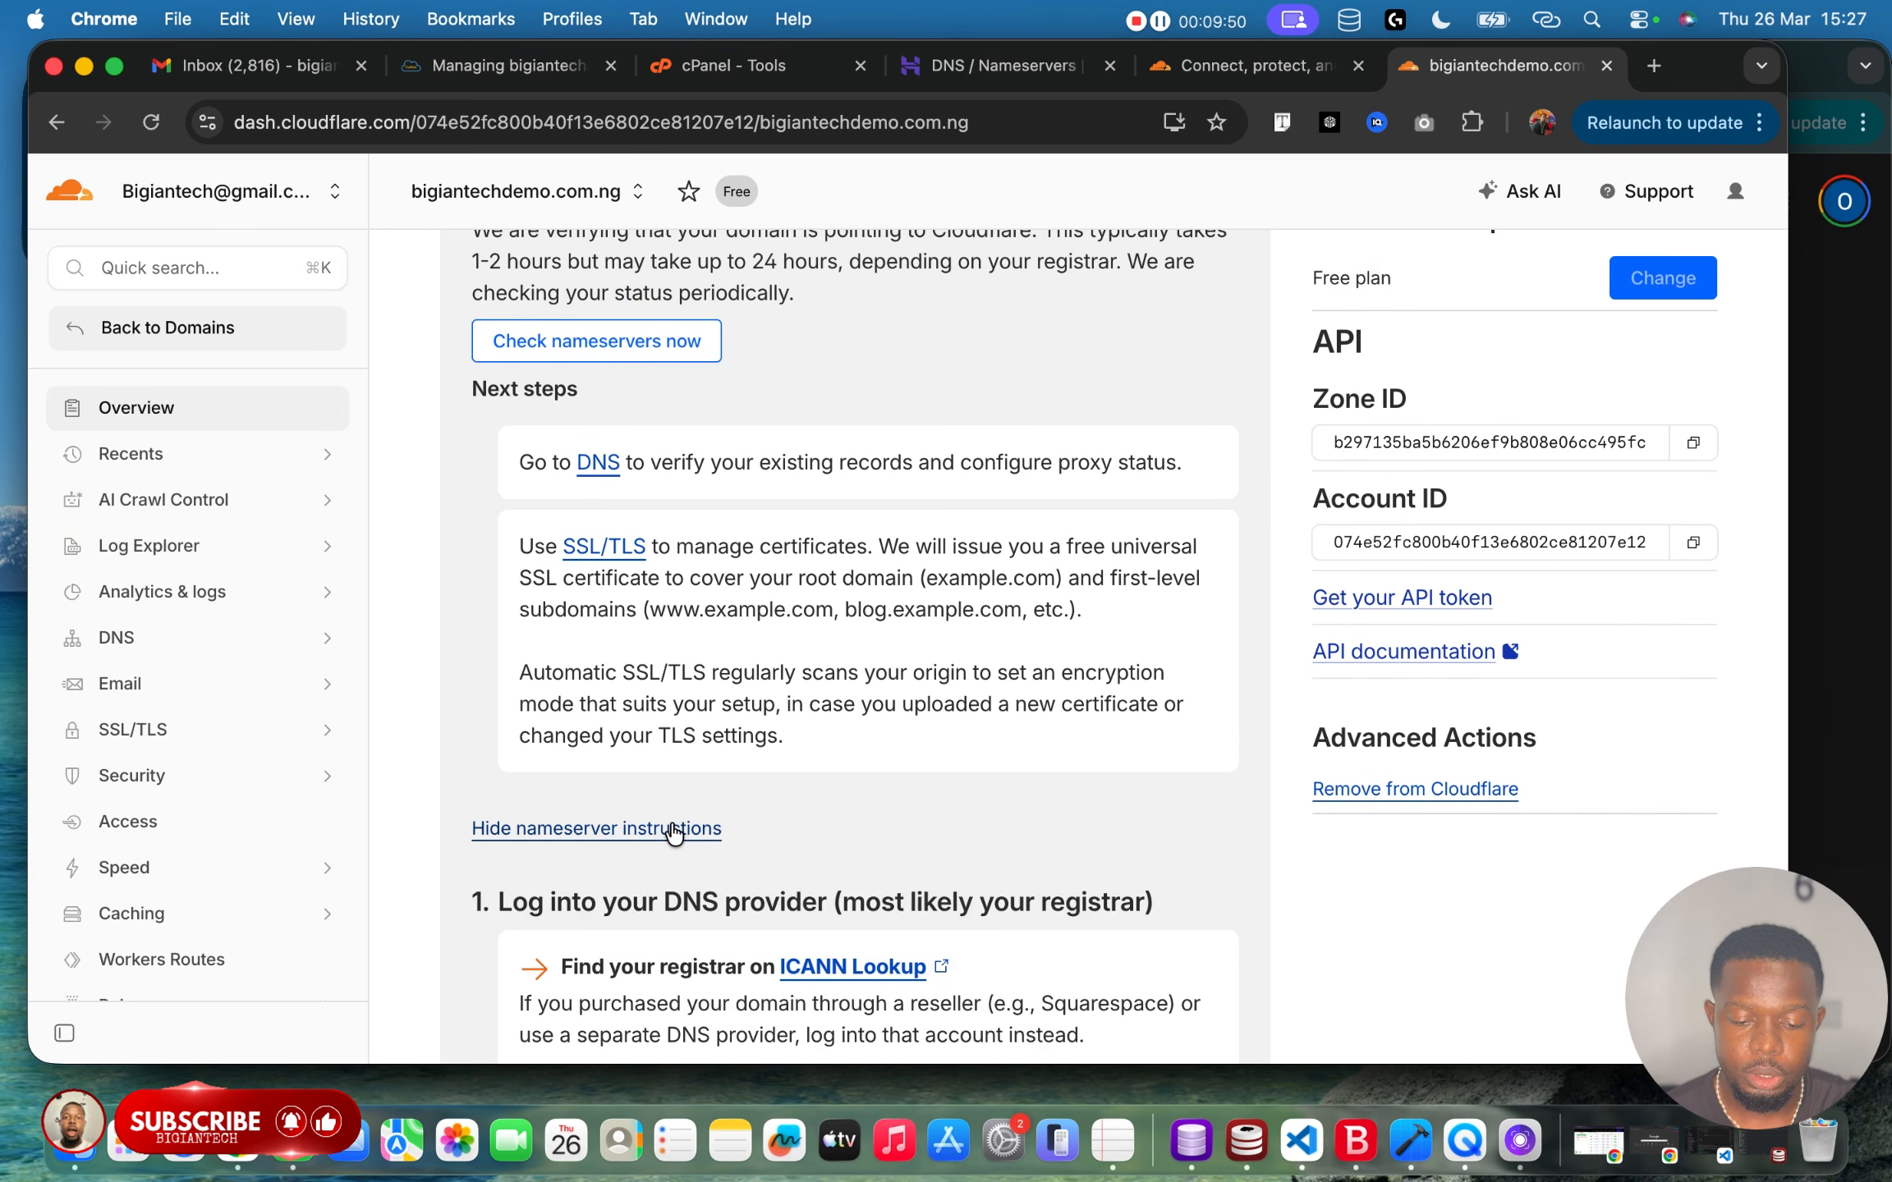
pyautogui.scroll(-5, 673, 829)
pyautogui.scroll(-5, 903, 797)
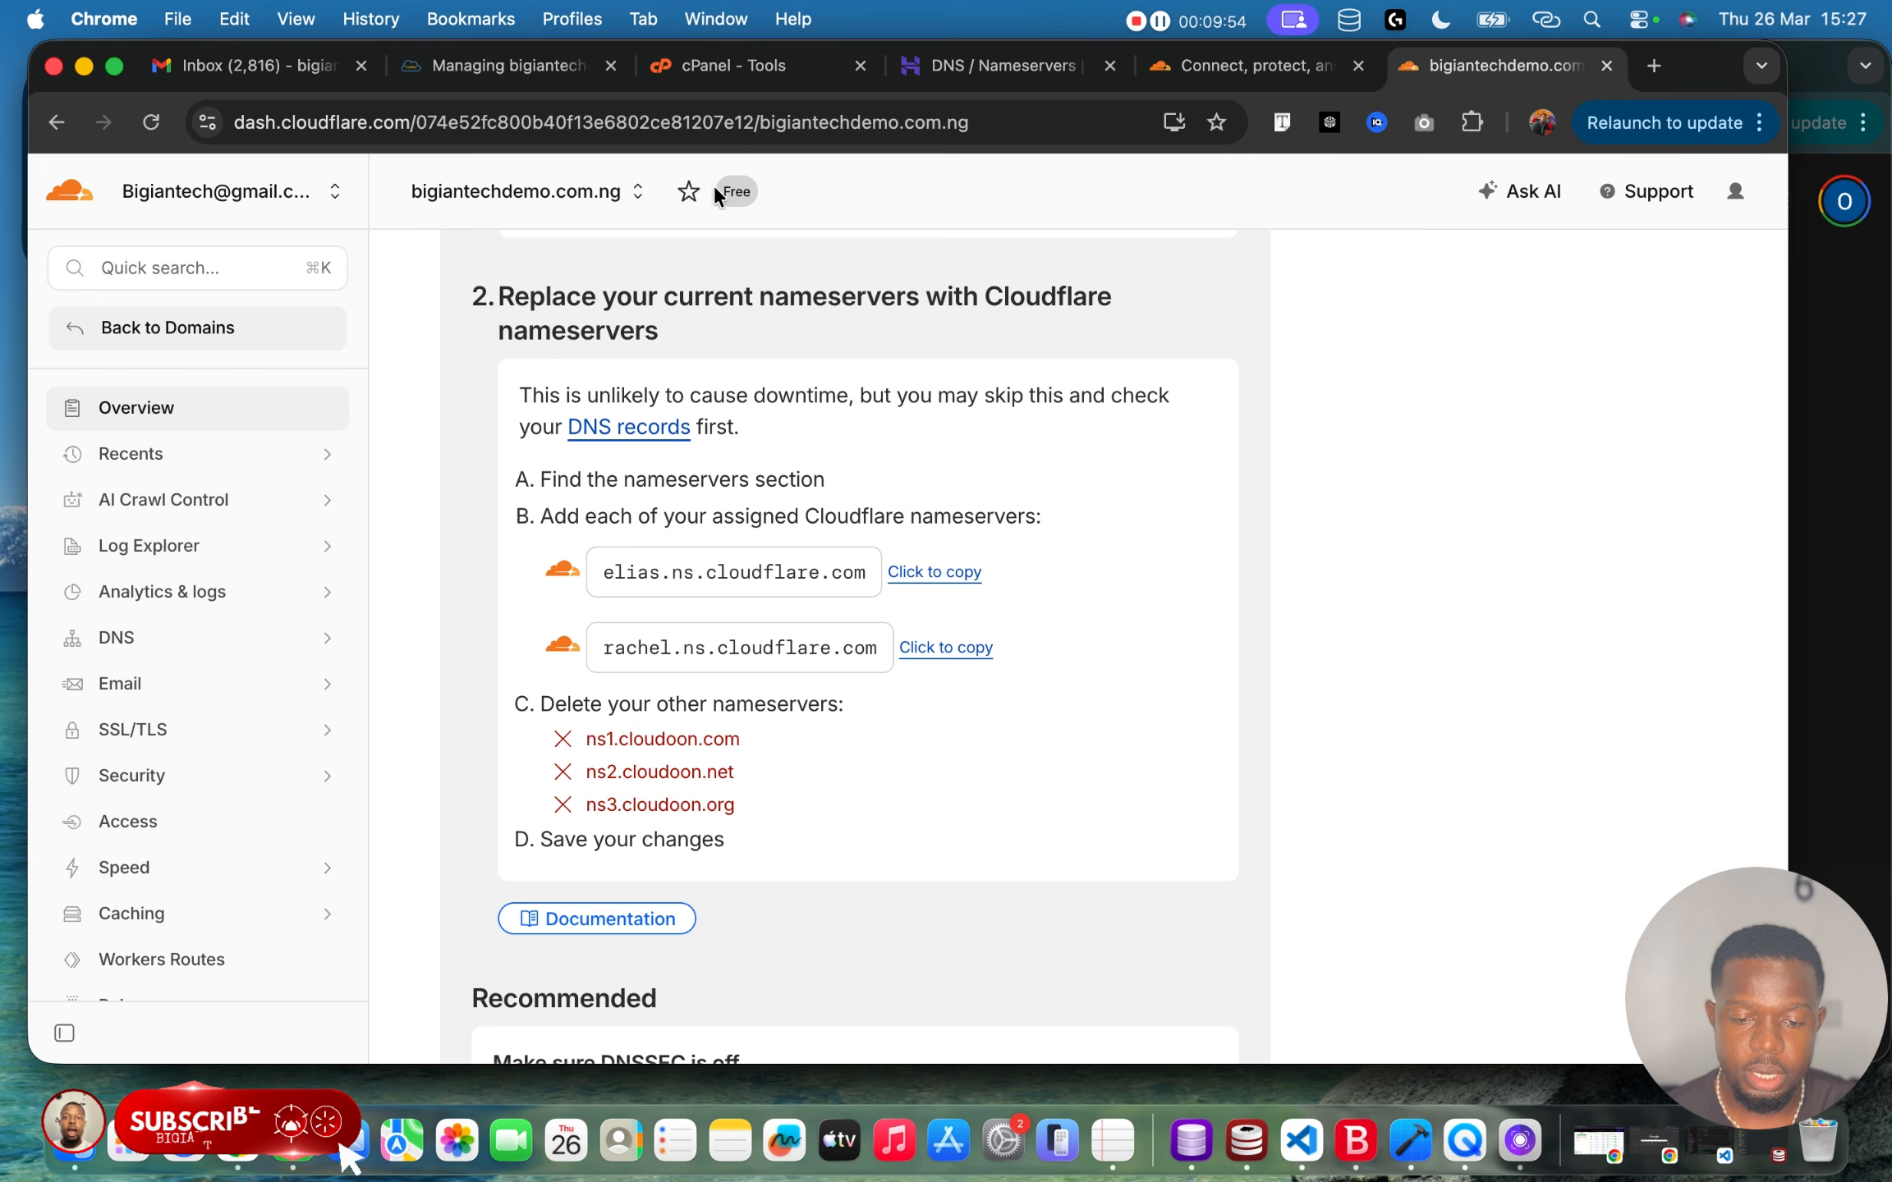
pyautogui.click(554, 69)
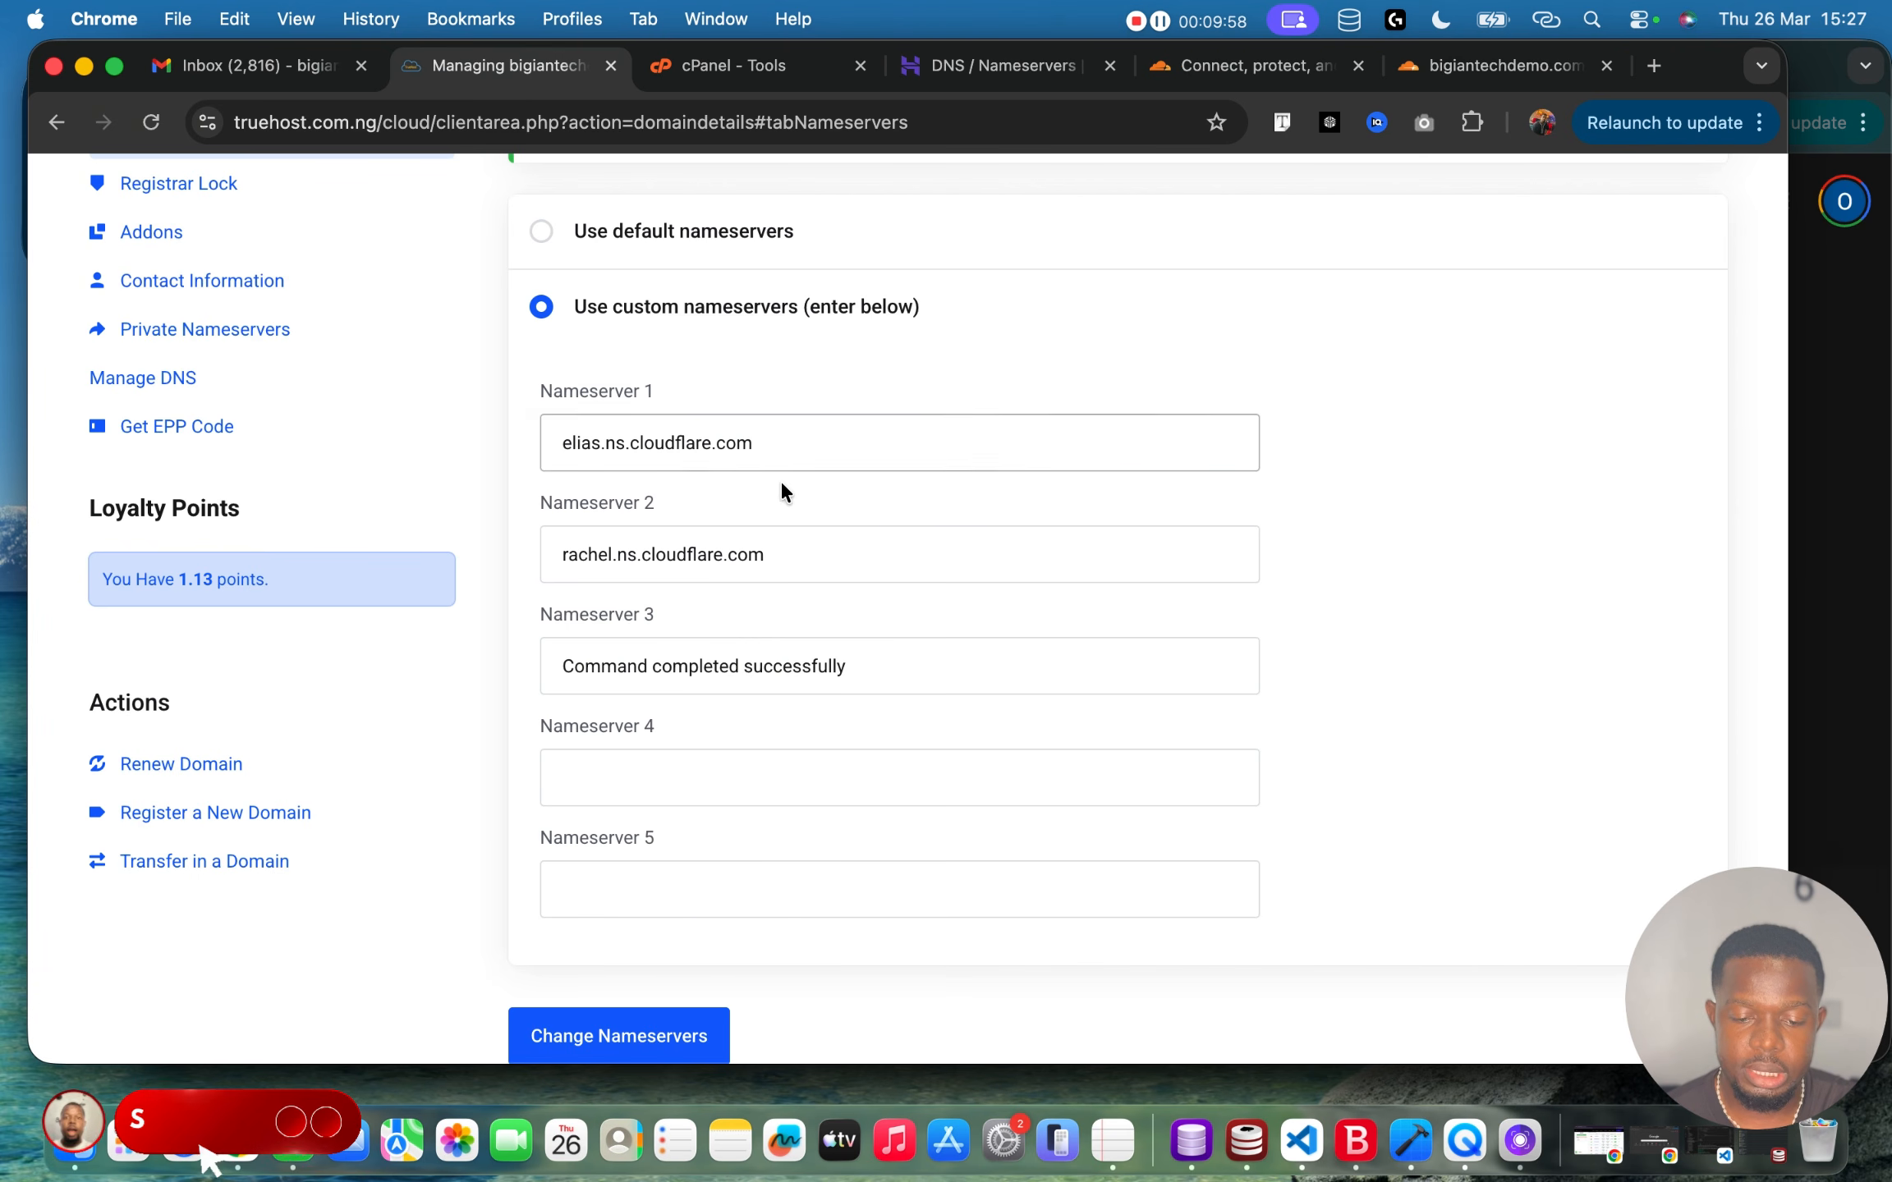
pyautogui.scroll(4, 788, 493)
pyautogui.scroll(1, 791, 506)
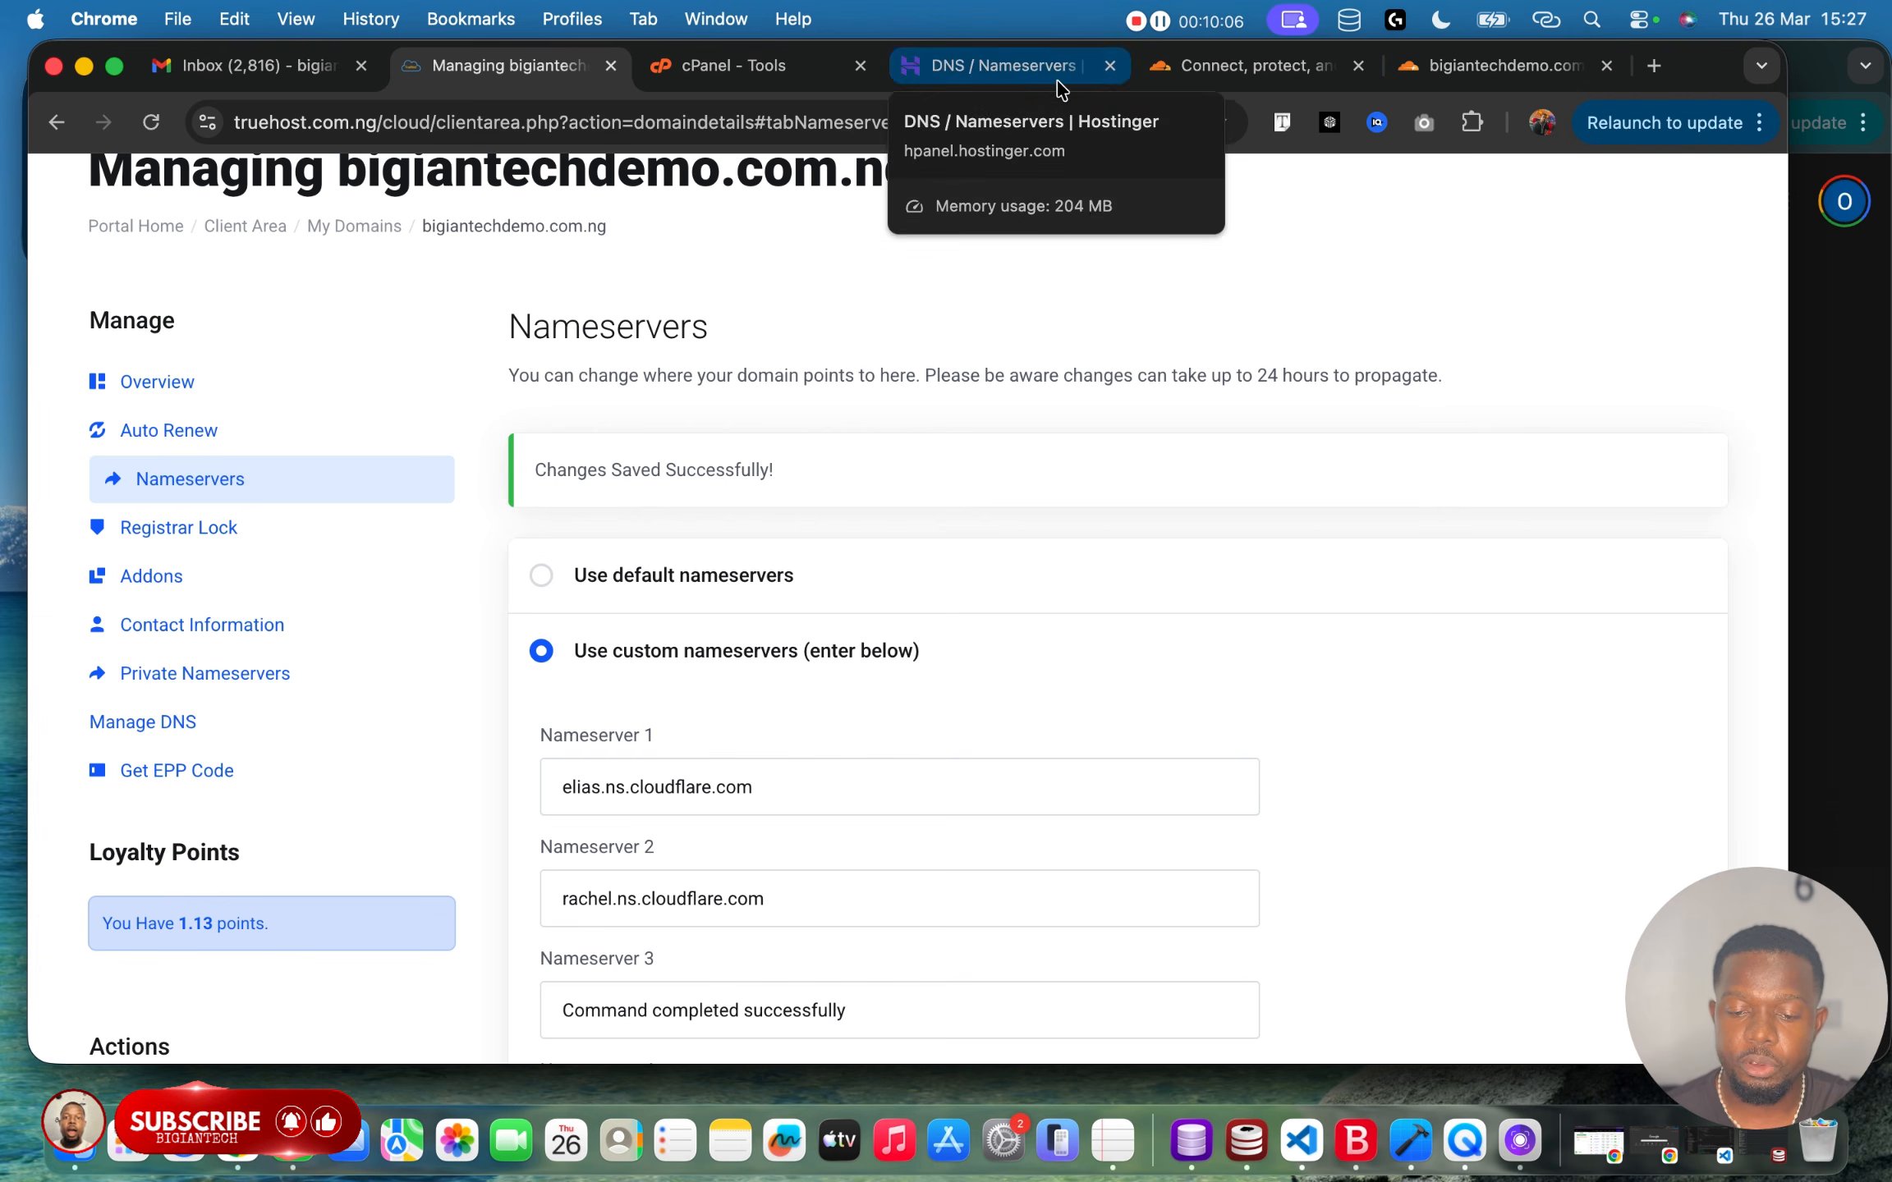
# Switch to the Hostinger DNS / Nameservers page and copy the domain name bigiantechdevdemo.com.
pyautogui.click(1022, 74)
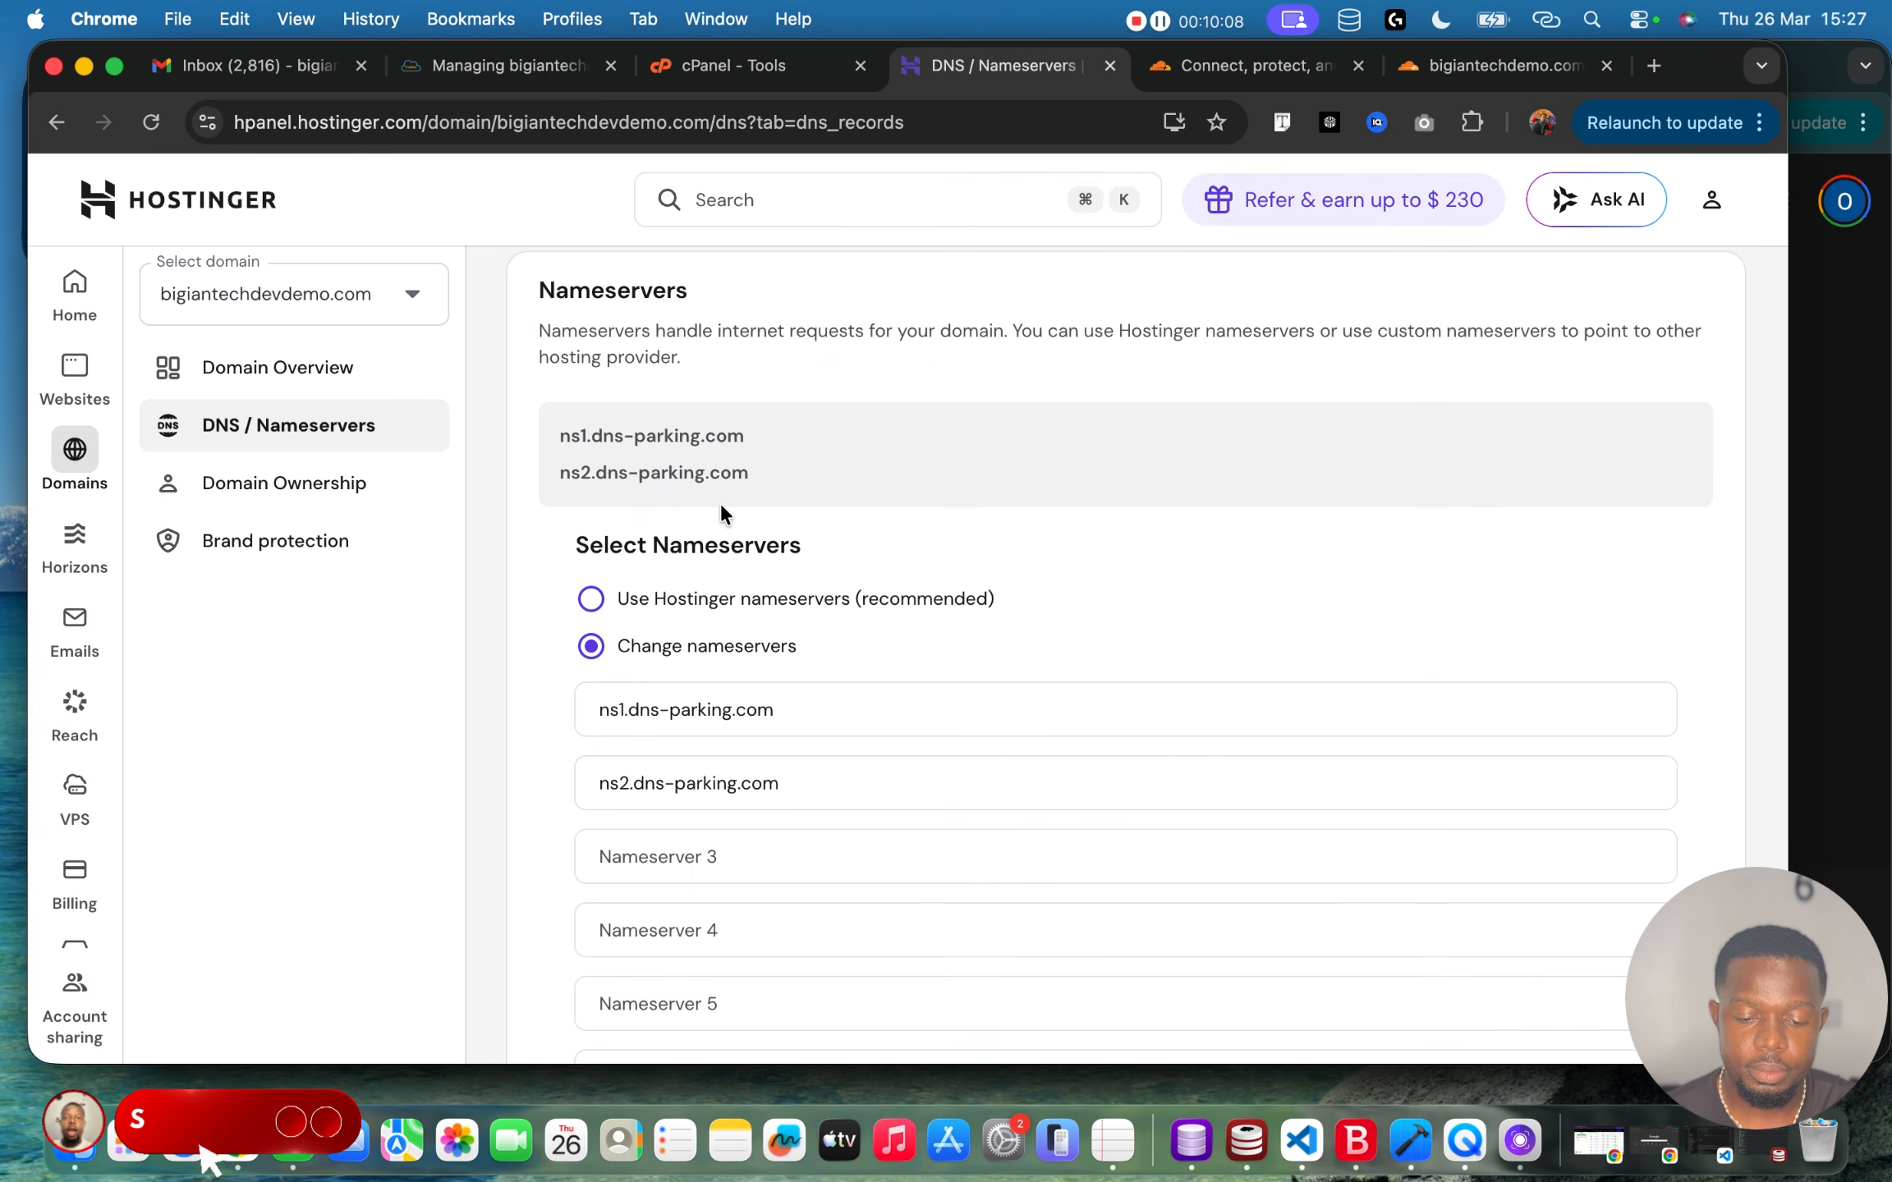
pyautogui.scroll(3, 720, 503)
pyautogui.scroll(1, 720, 502)
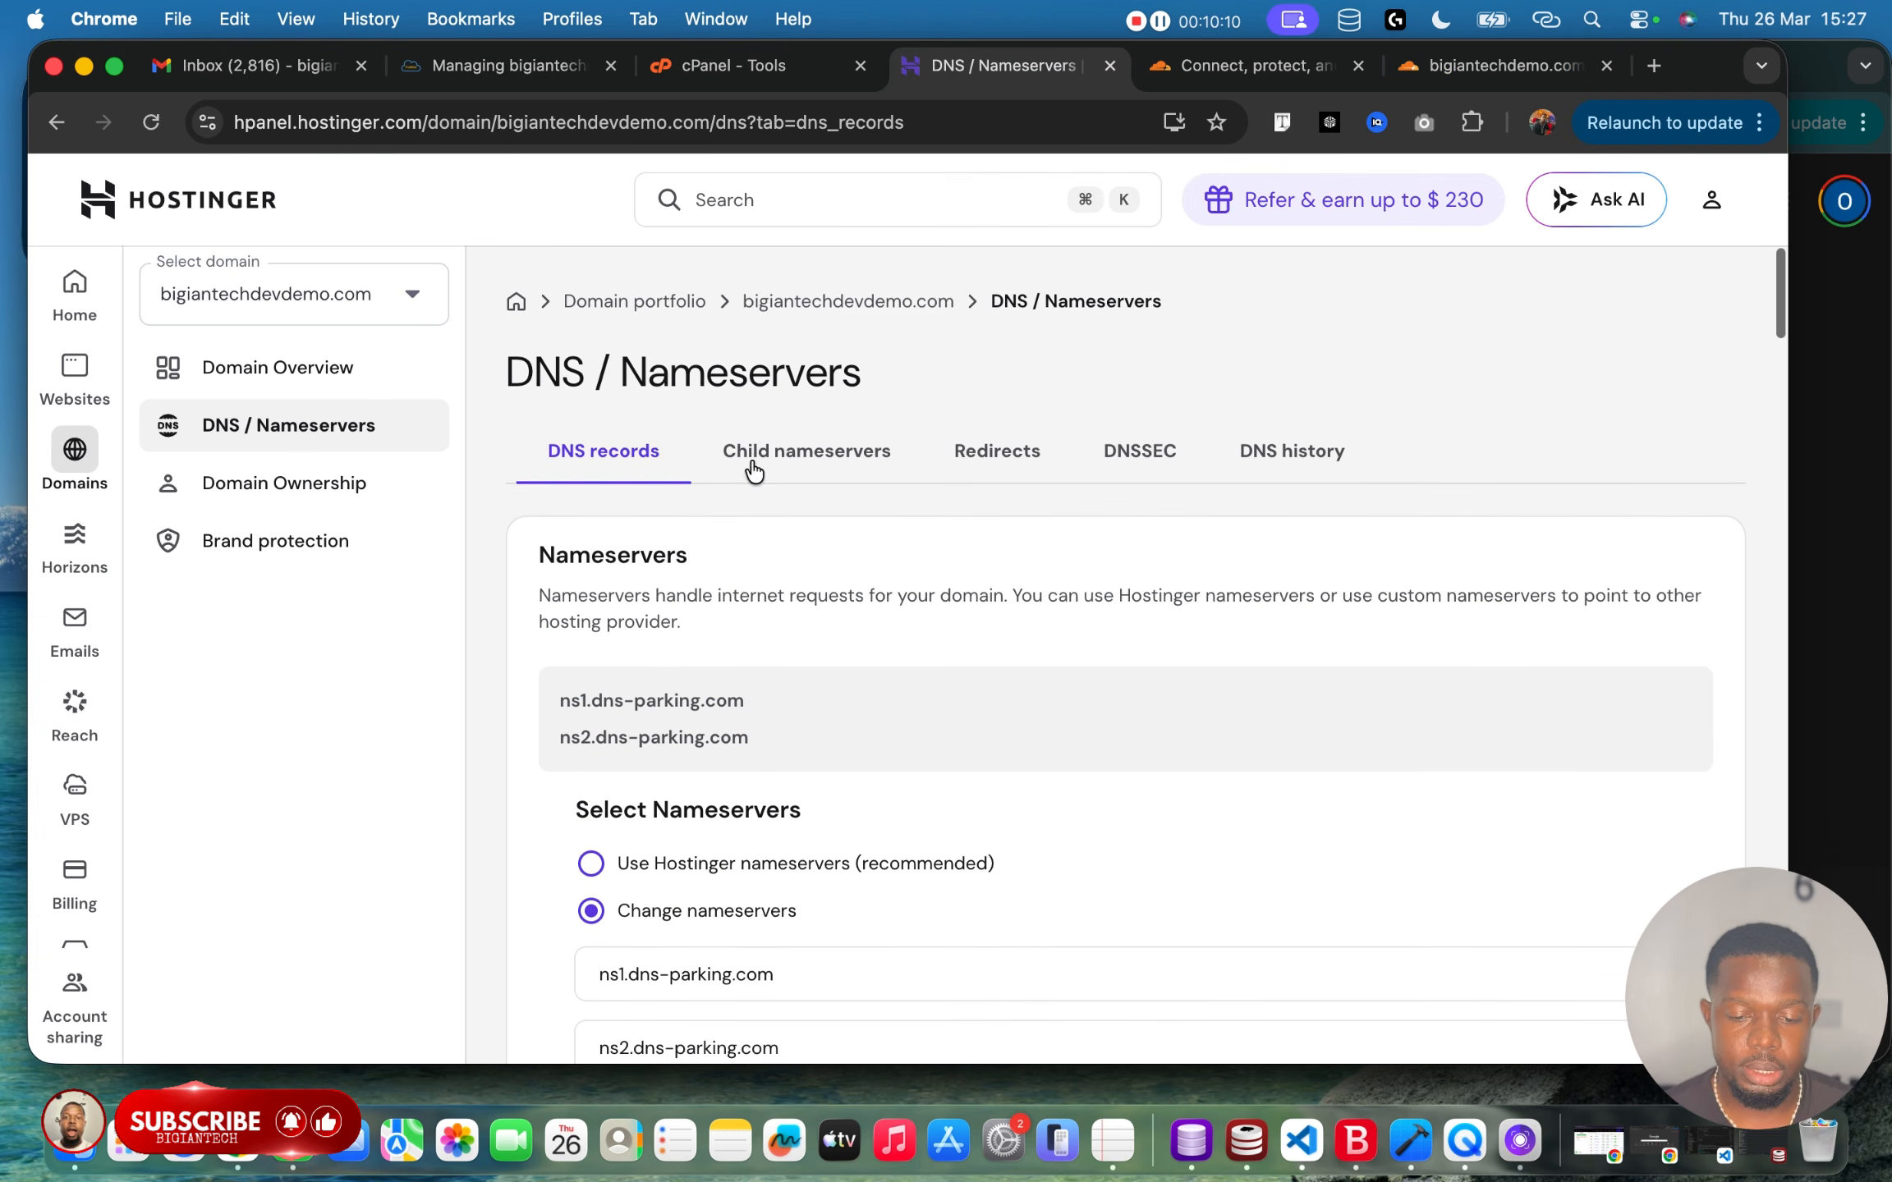
pyautogui.moveTo(958, 297); pyautogui.dragTo(741, 299)
pyautogui.press('super+c')
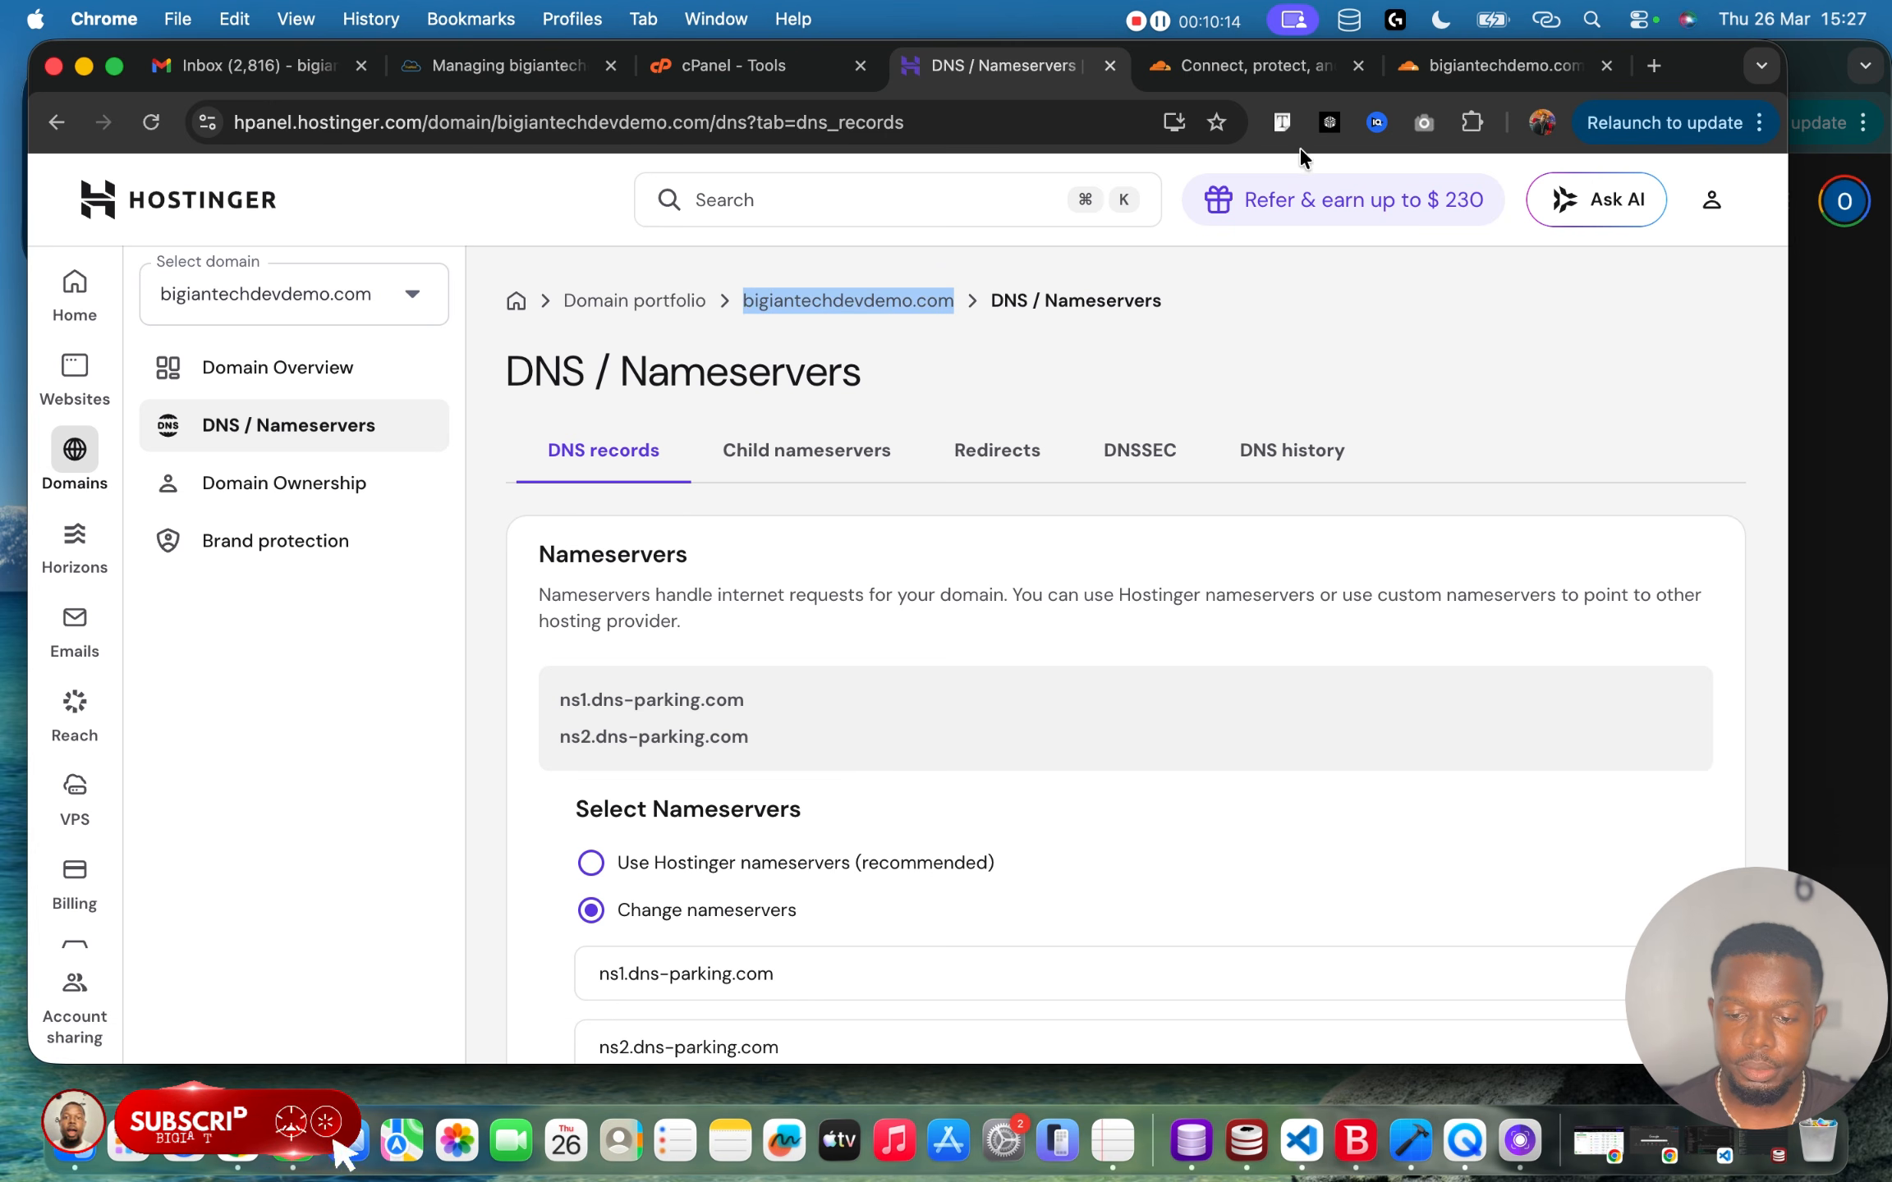
# Switch to Cloudflare, return to the account home, and start connecting another domain.
pyautogui.click(1474, 67)
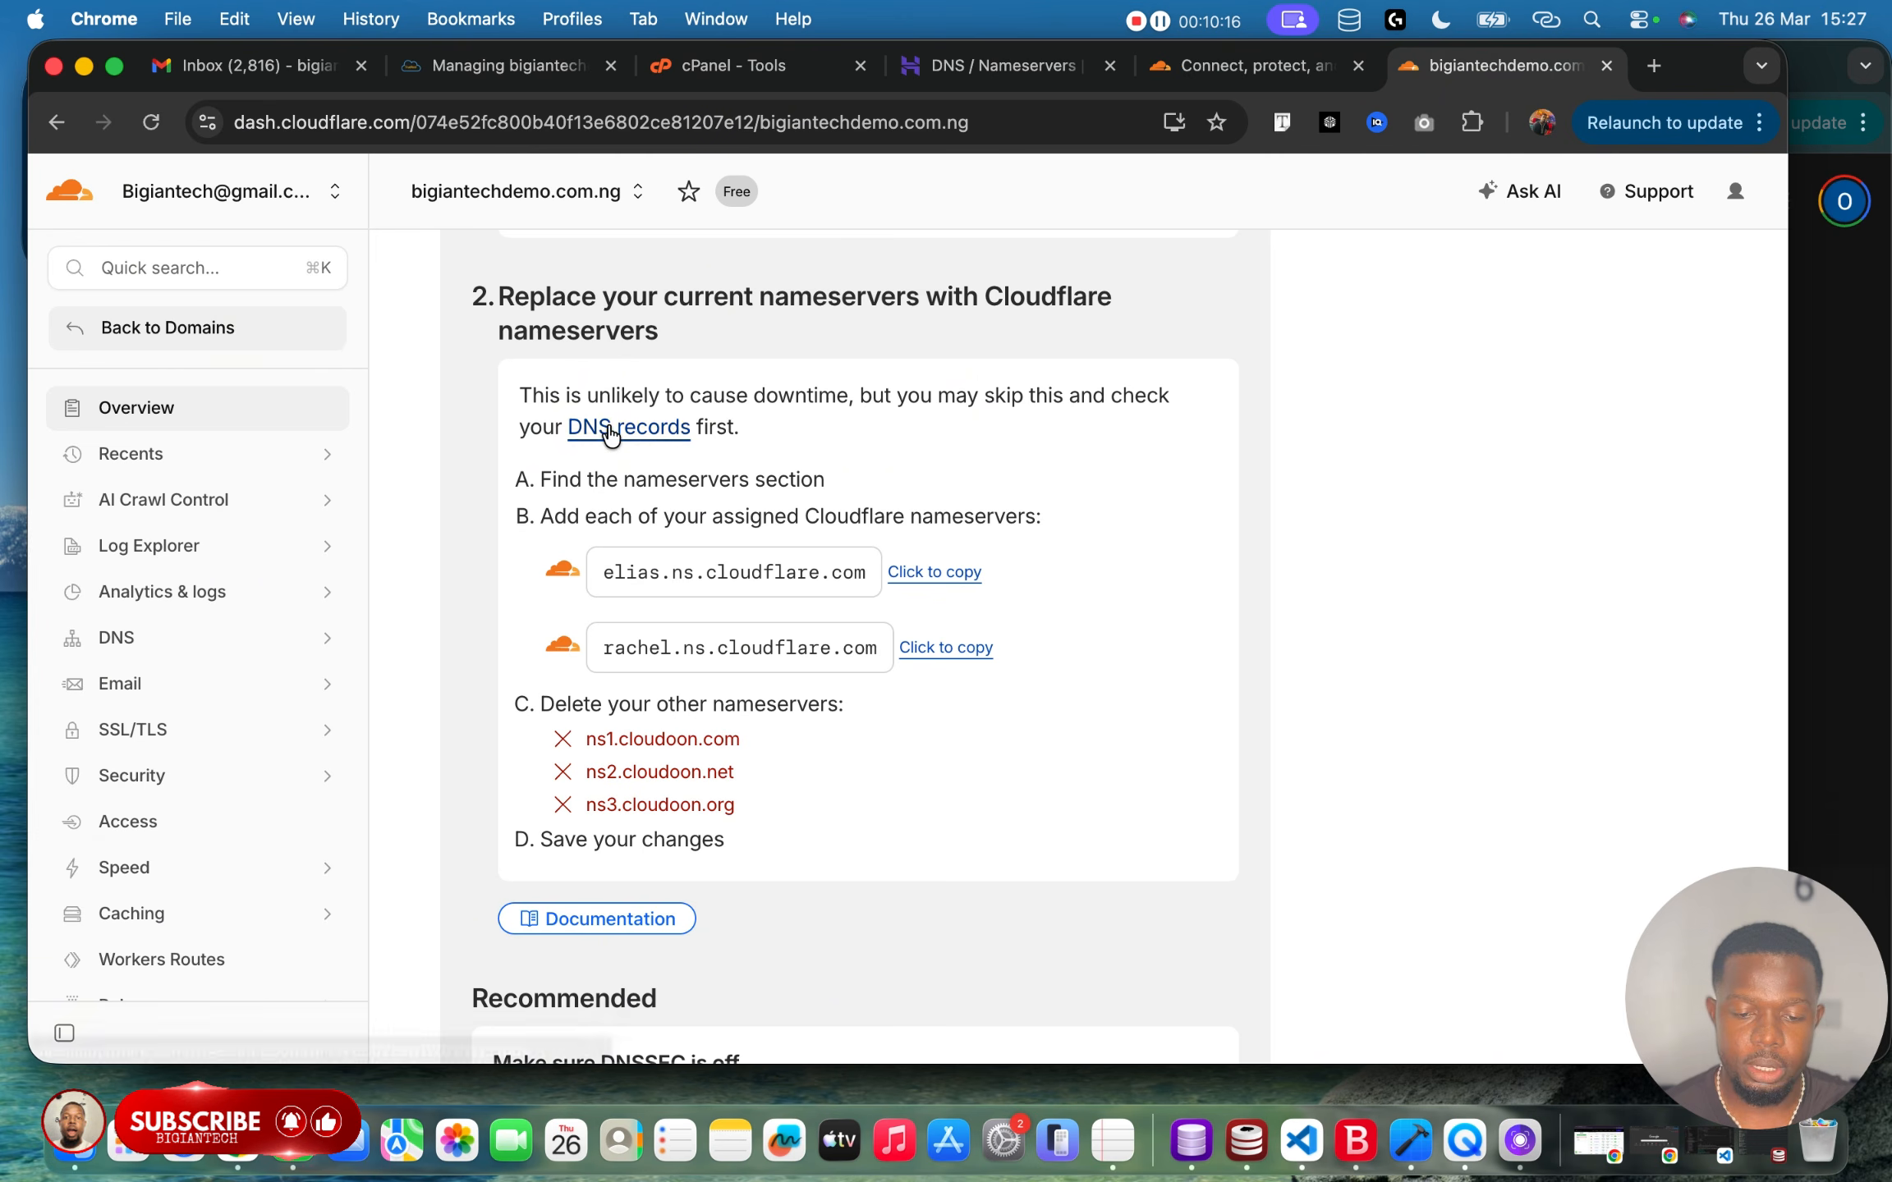
pyautogui.click(207, 326)
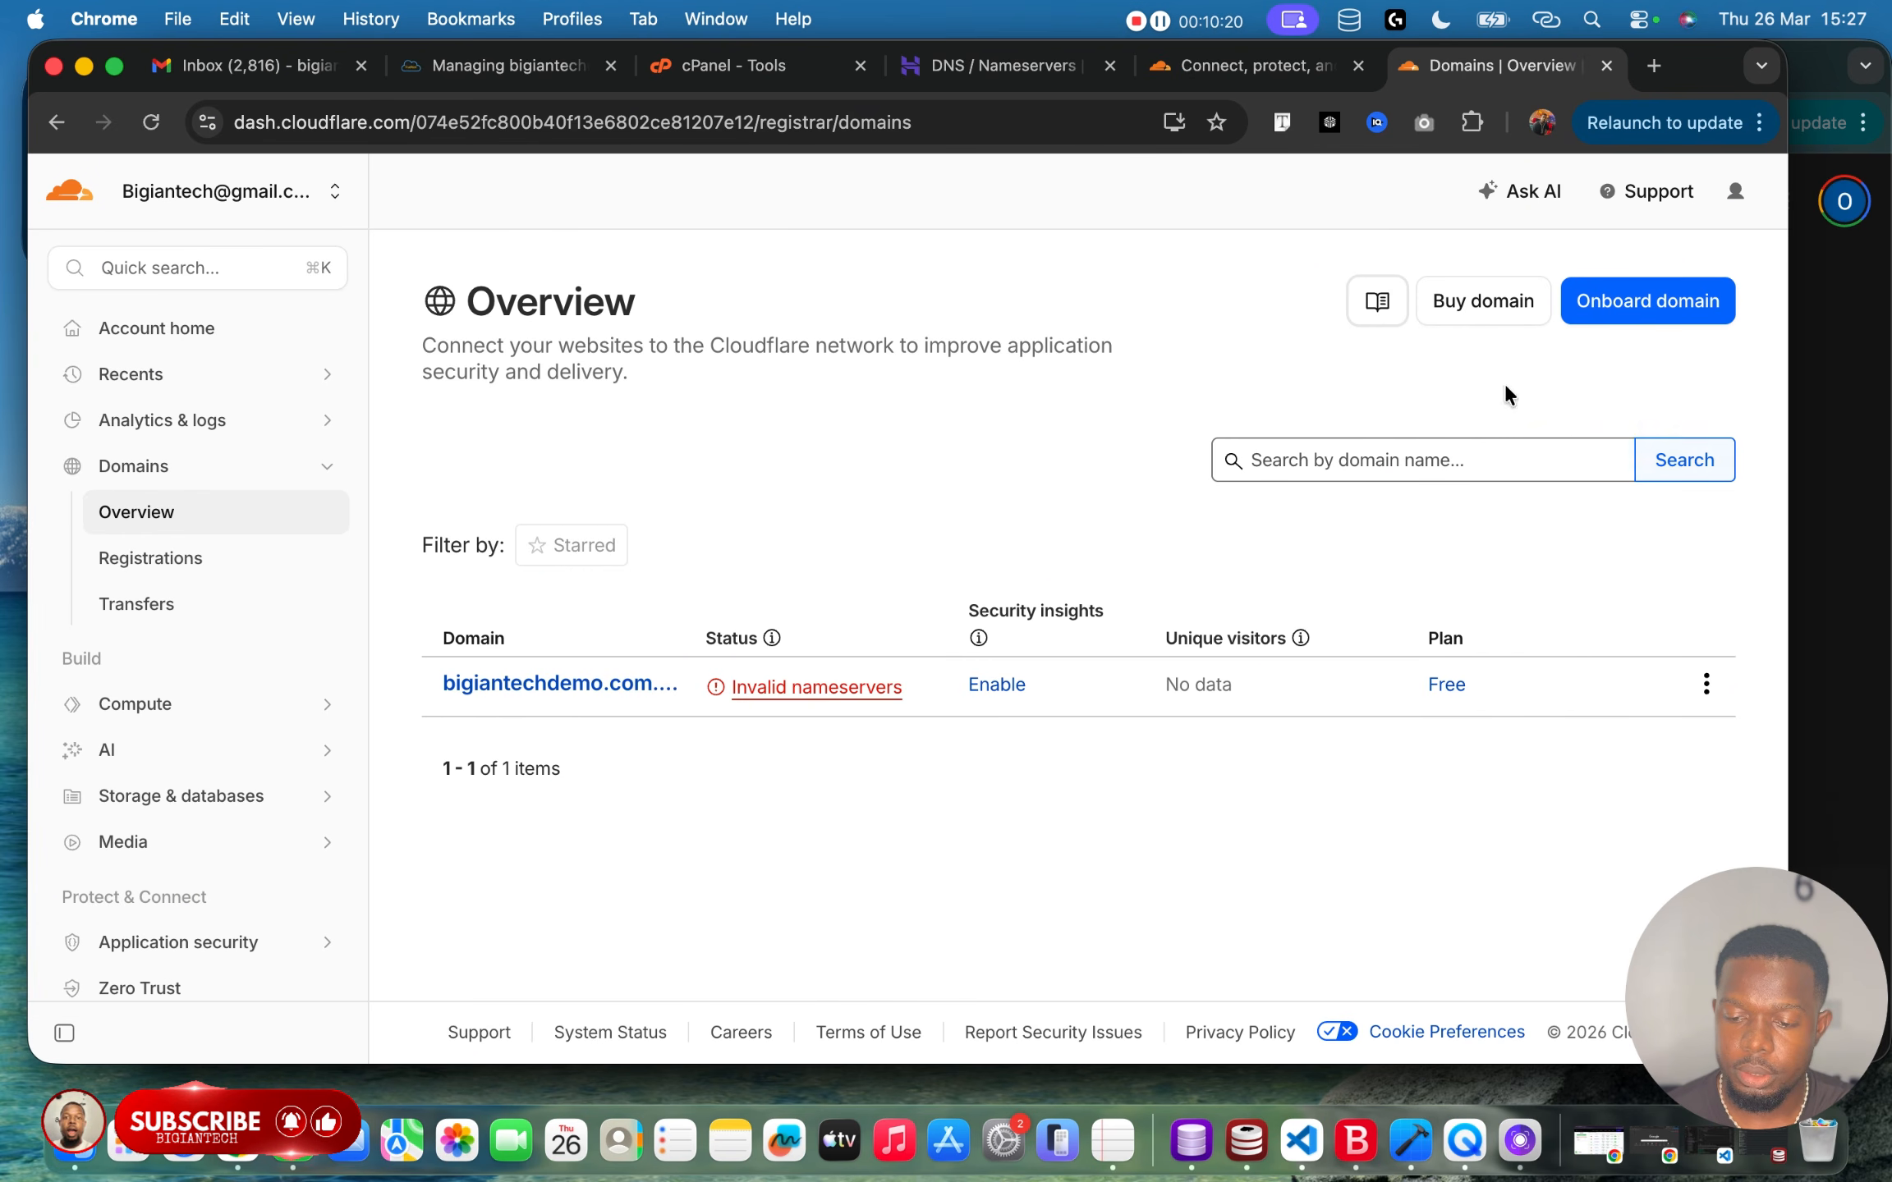
pyautogui.click(203, 330)
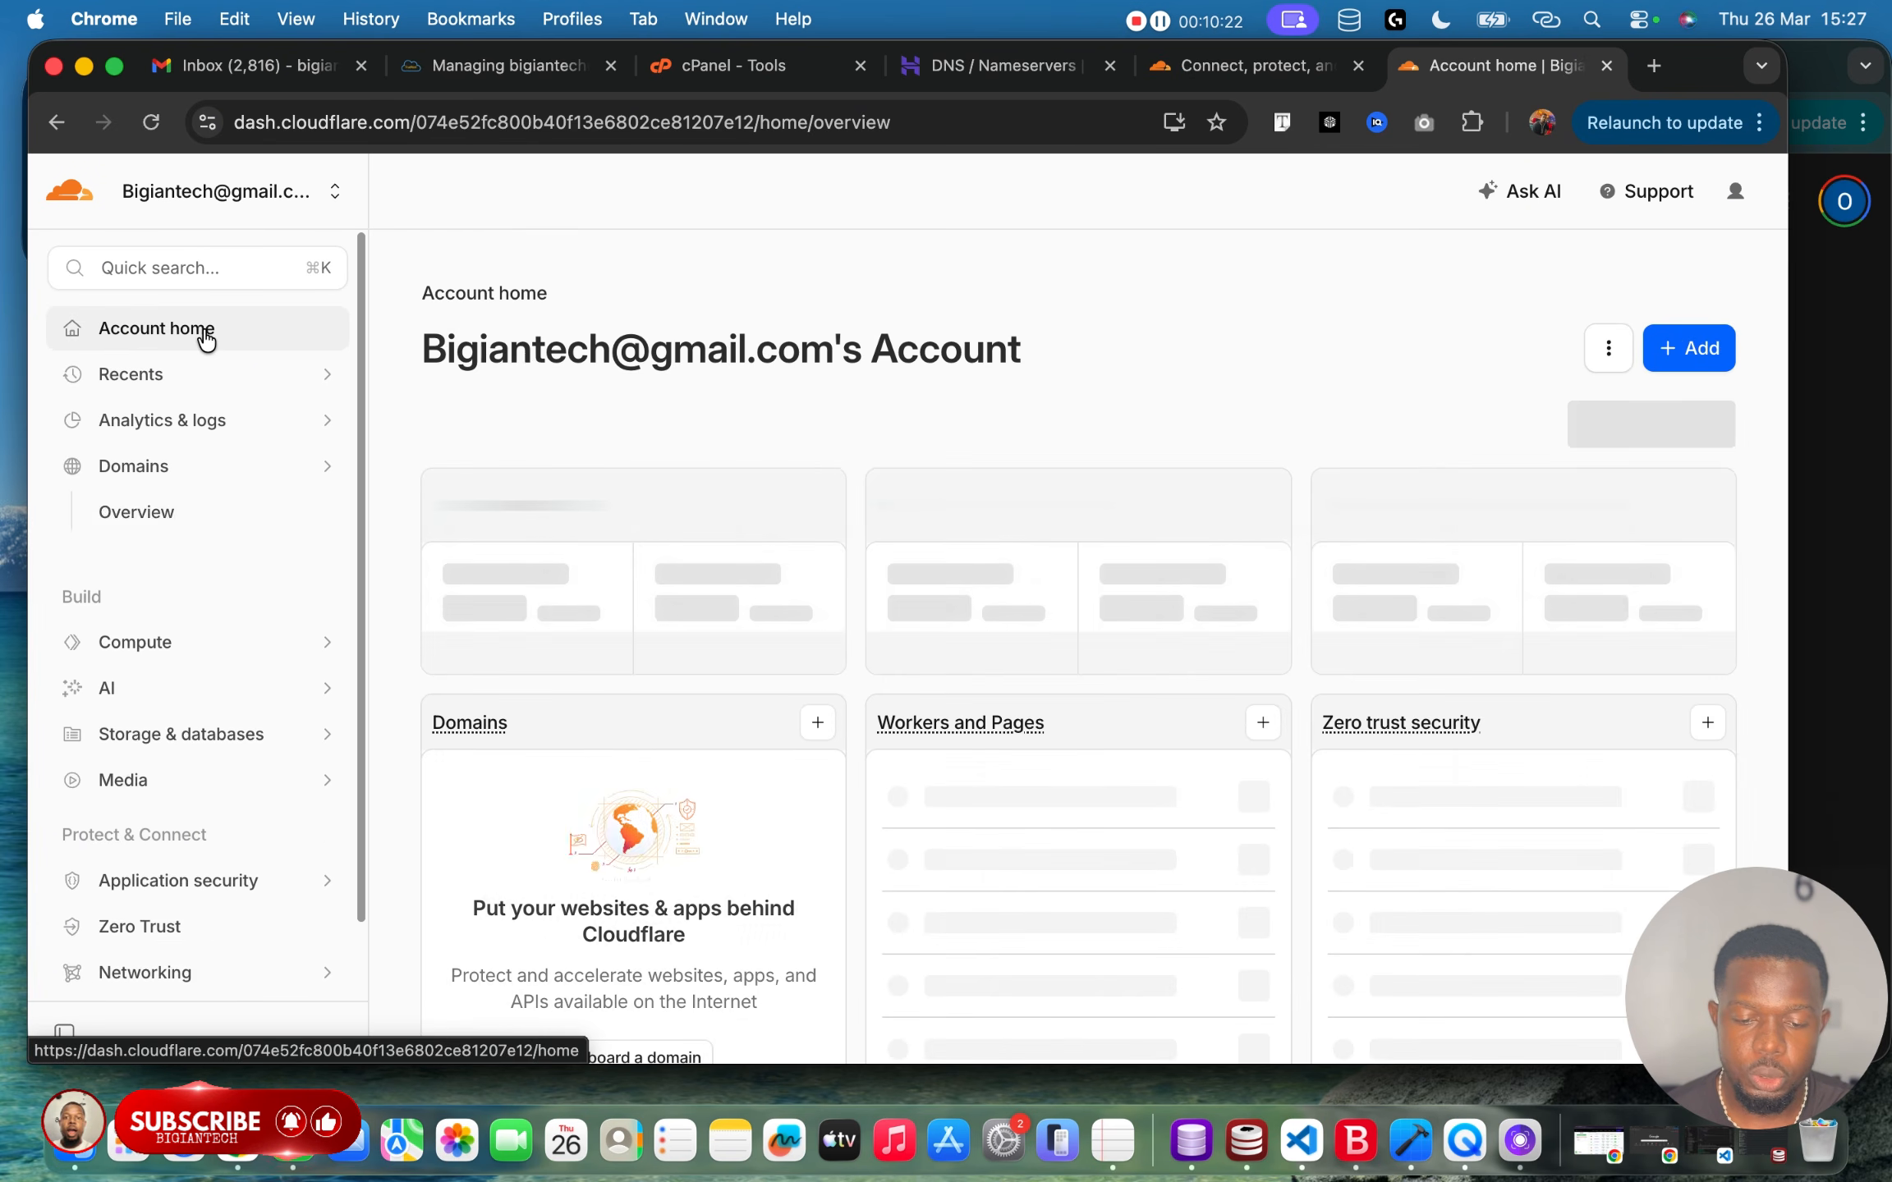
pyautogui.click(1687, 348)
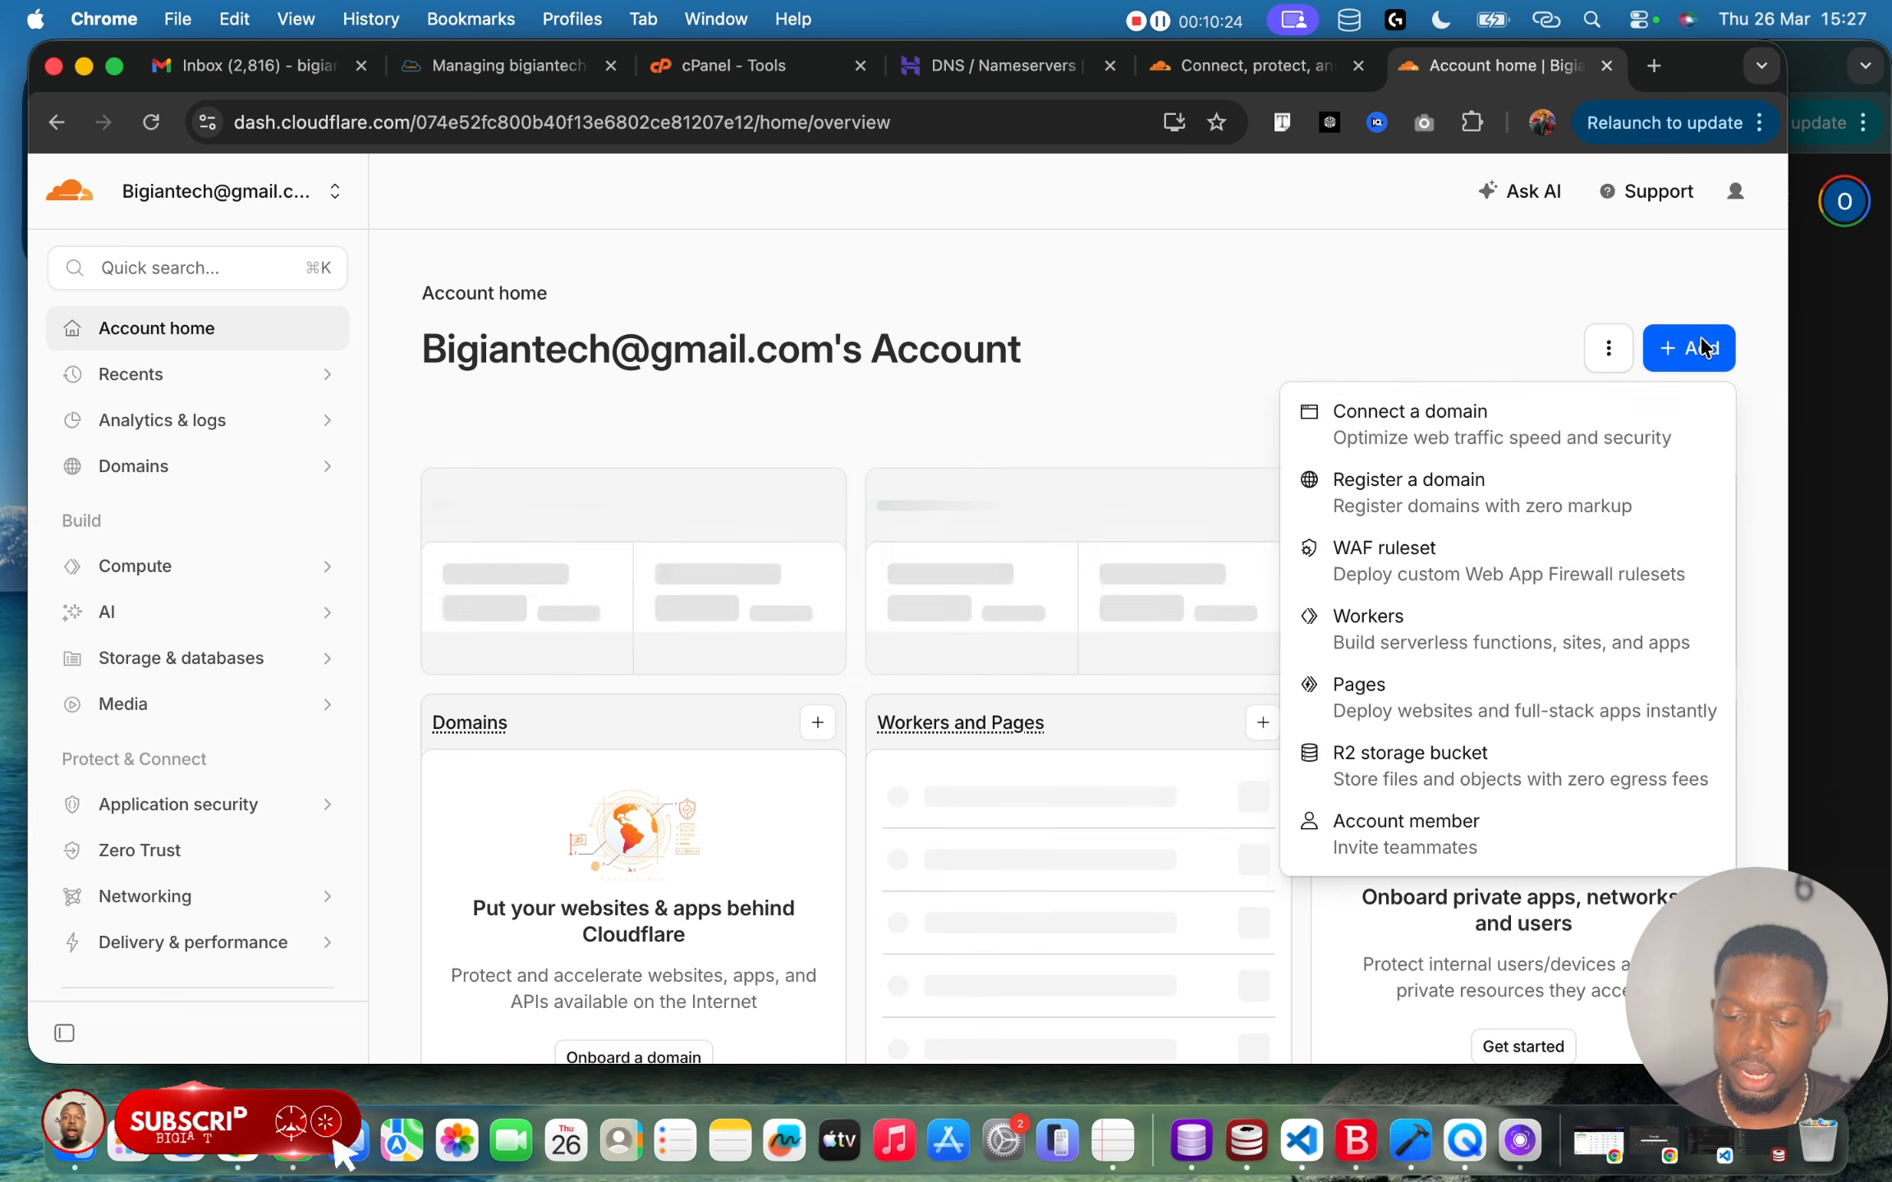
pyautogui.click(1441, 423)
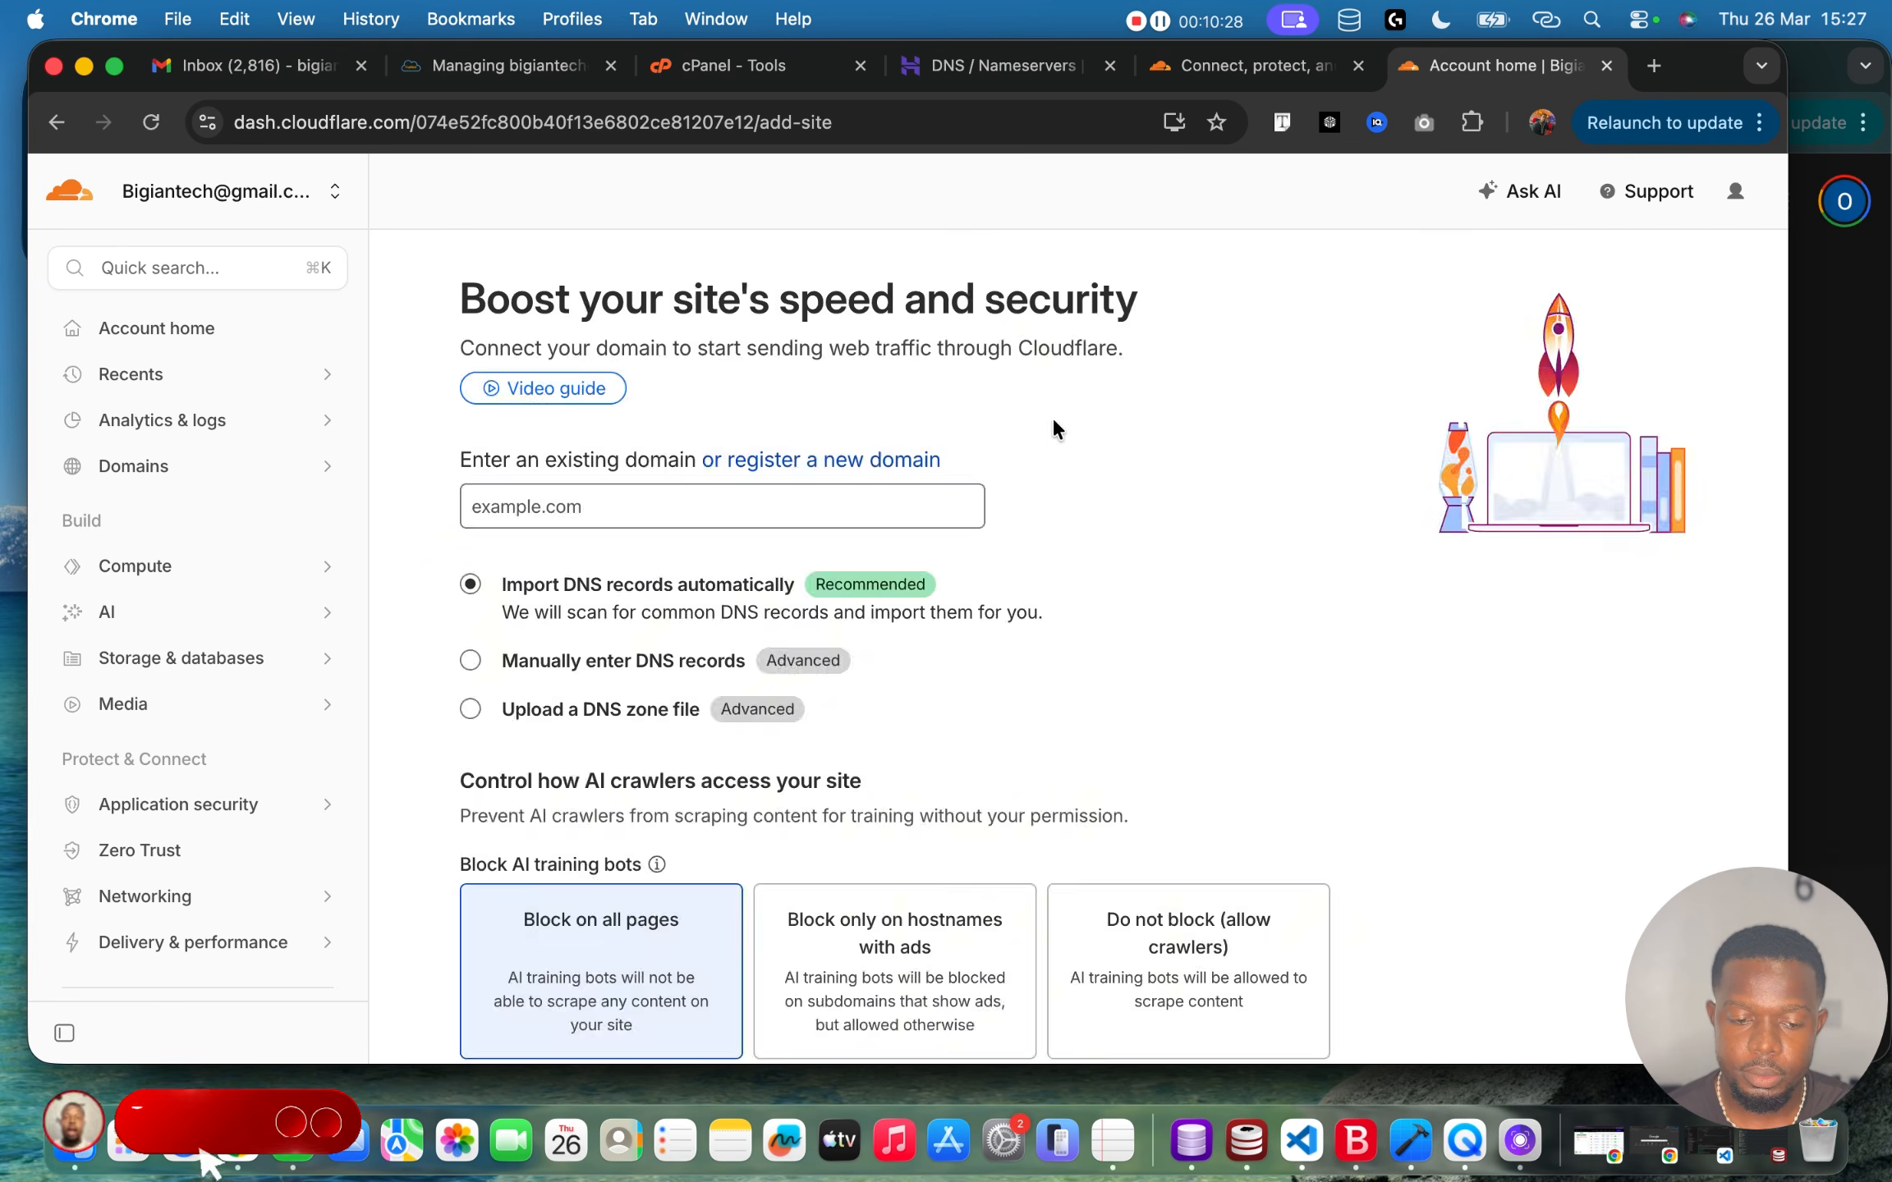
# Add bigiantechdevdemo.com with automatic DNS record import and AI training bots blocked on all pages, and select the Free plan.
pyautogui.click(741, 521)
pyautogui.press('super+v')
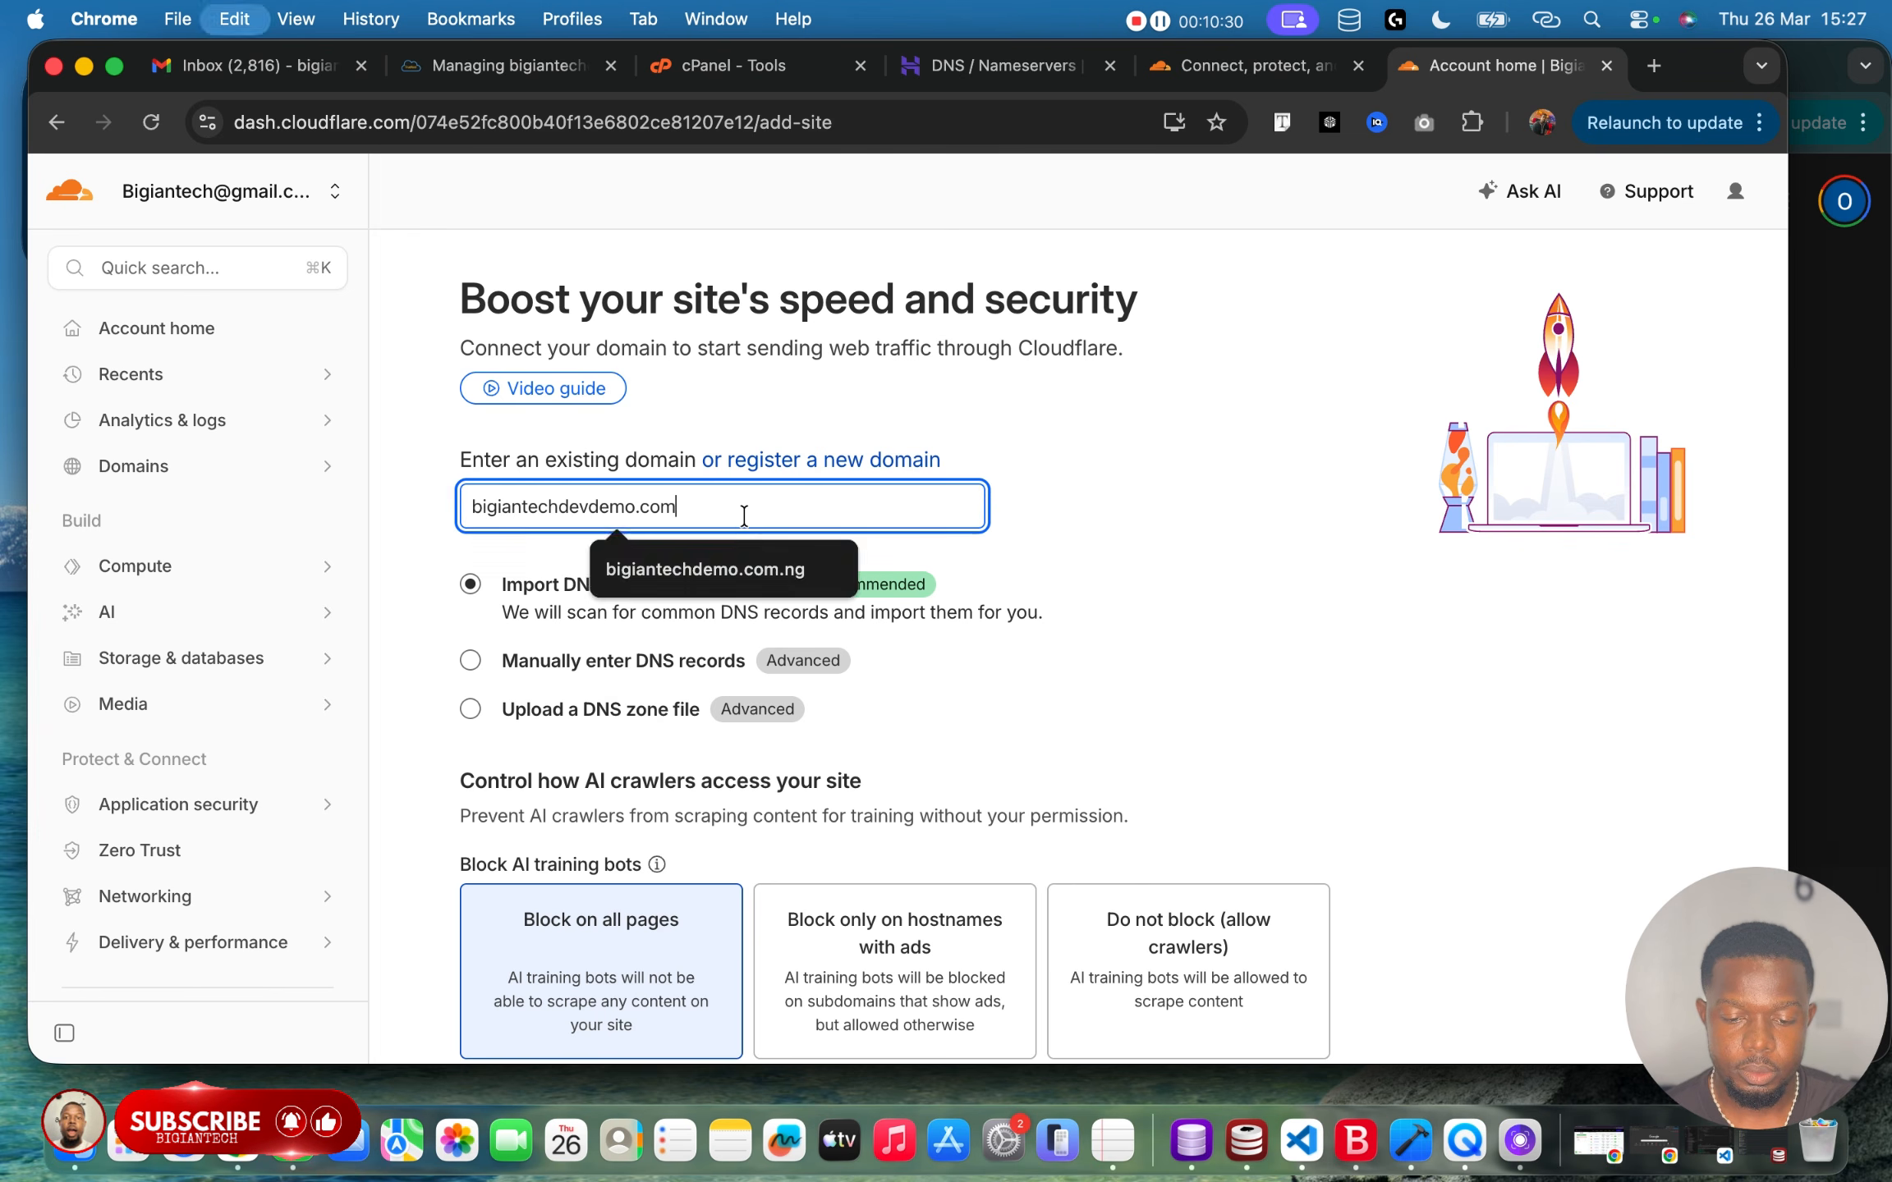
pyautogui.scroll(-5, 891, 599)
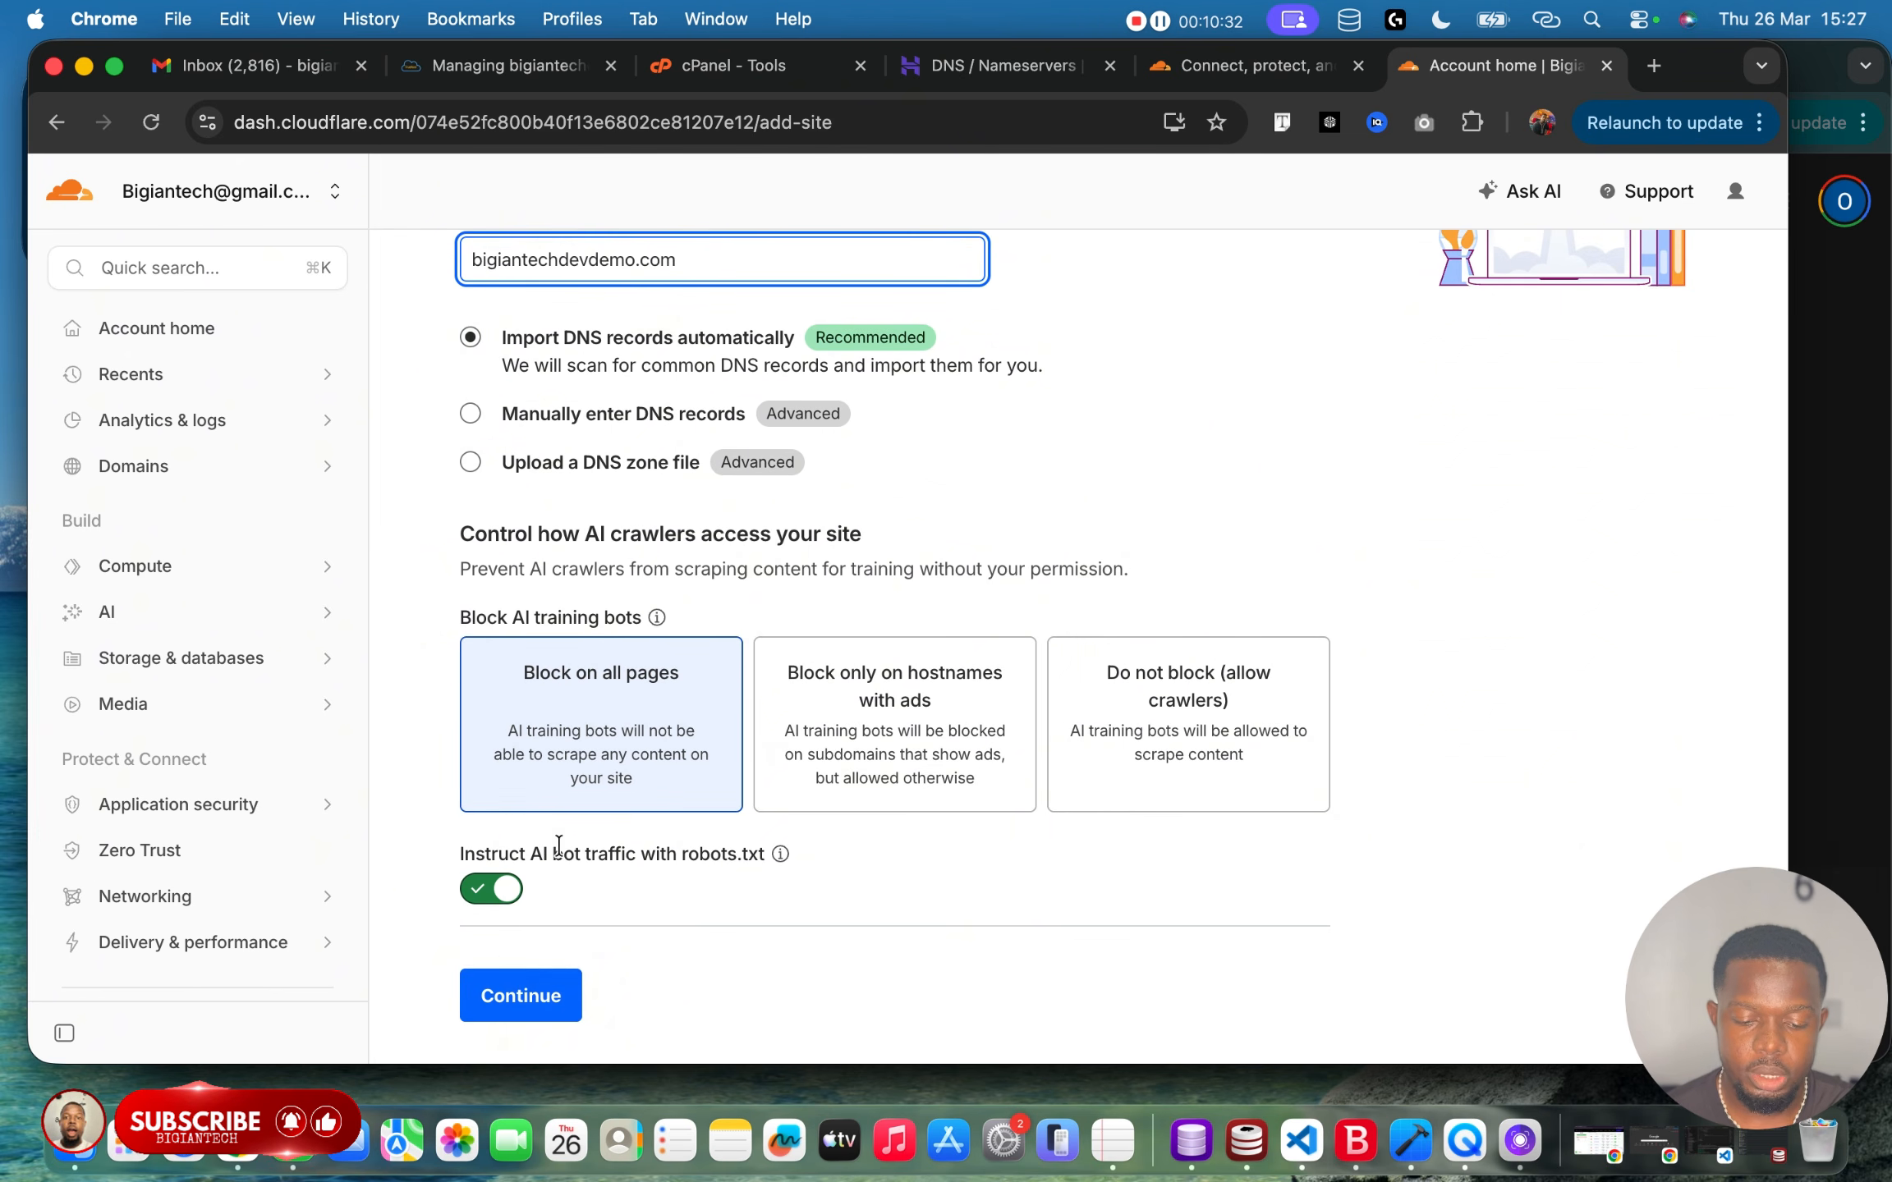
pyautogui.click(545, 993)
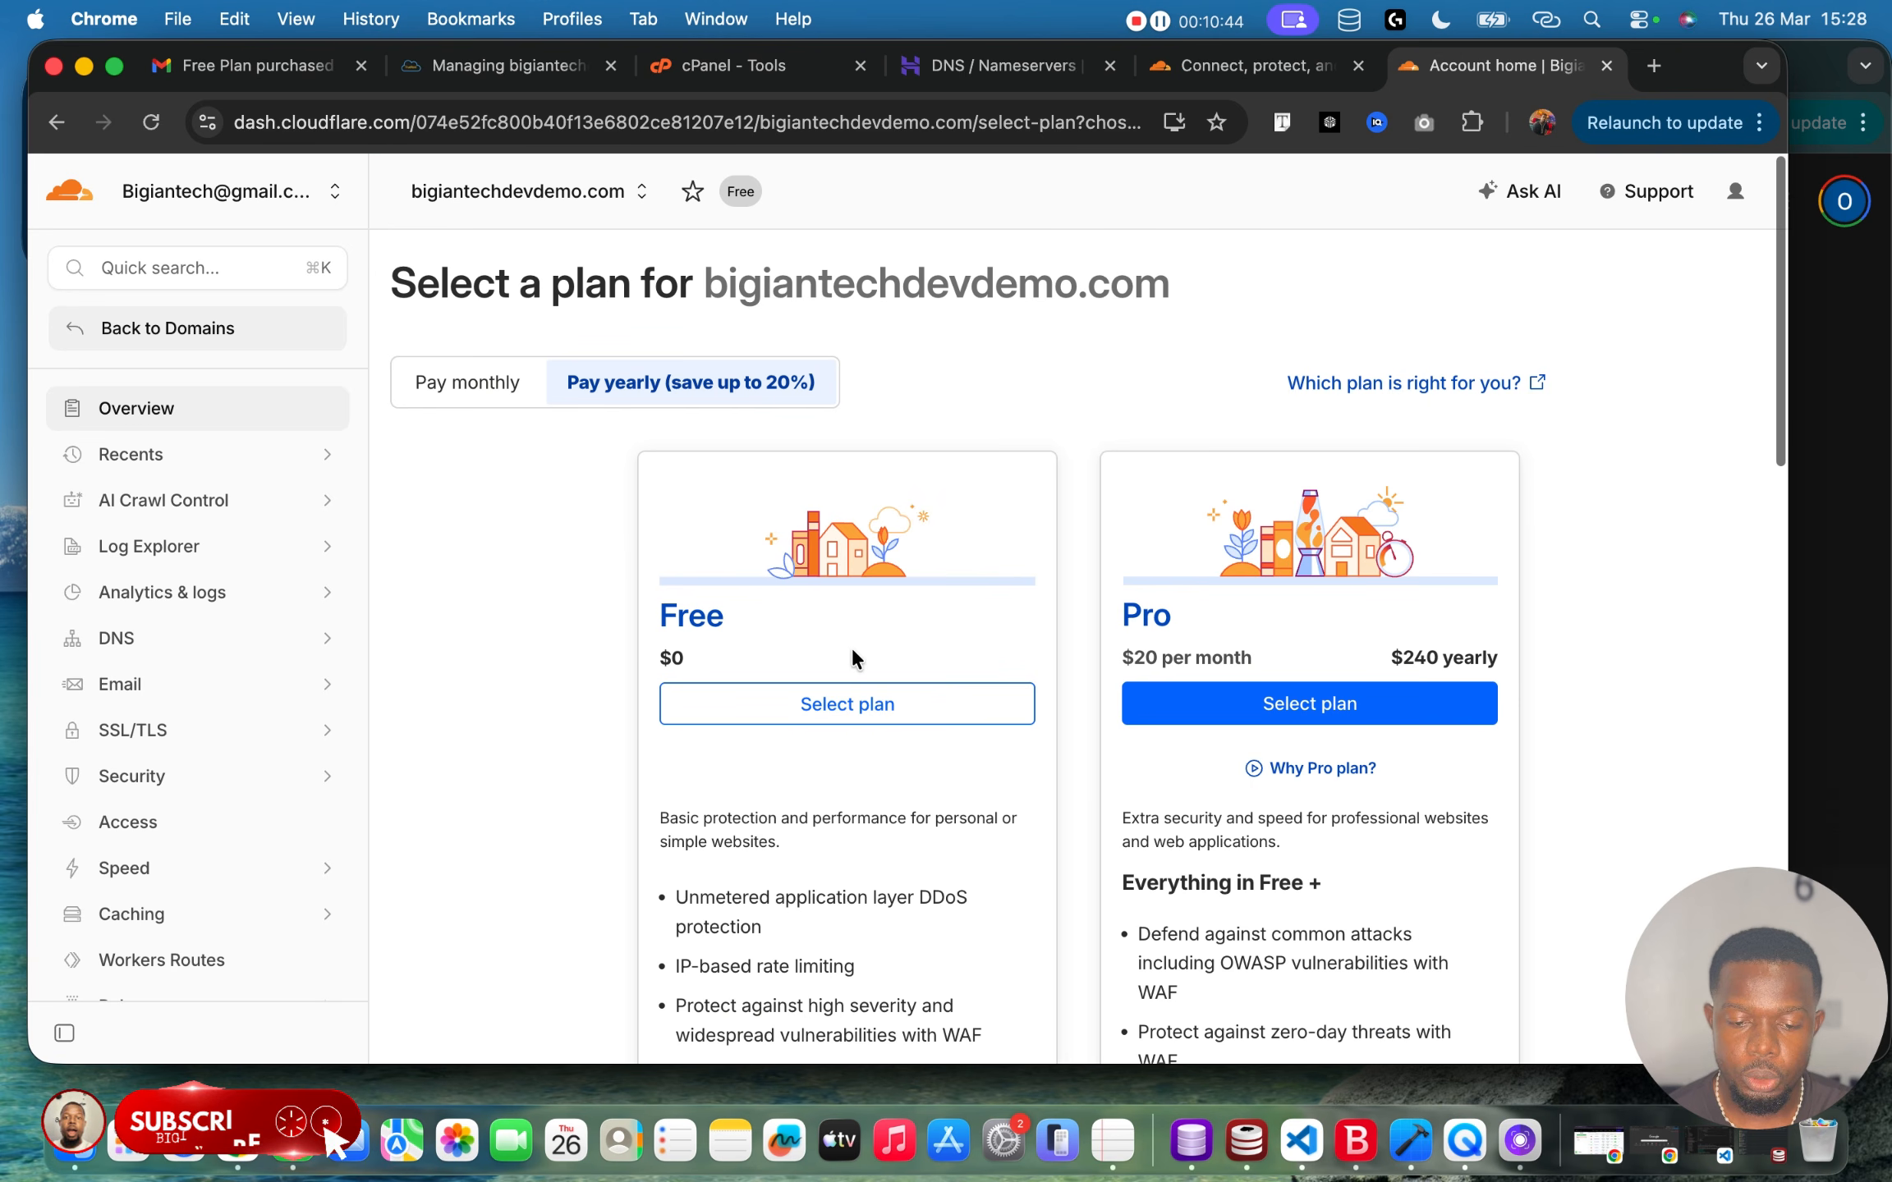
pyautogui.scroll(-2, 857, 655)
pyautogui.click(901, 588)
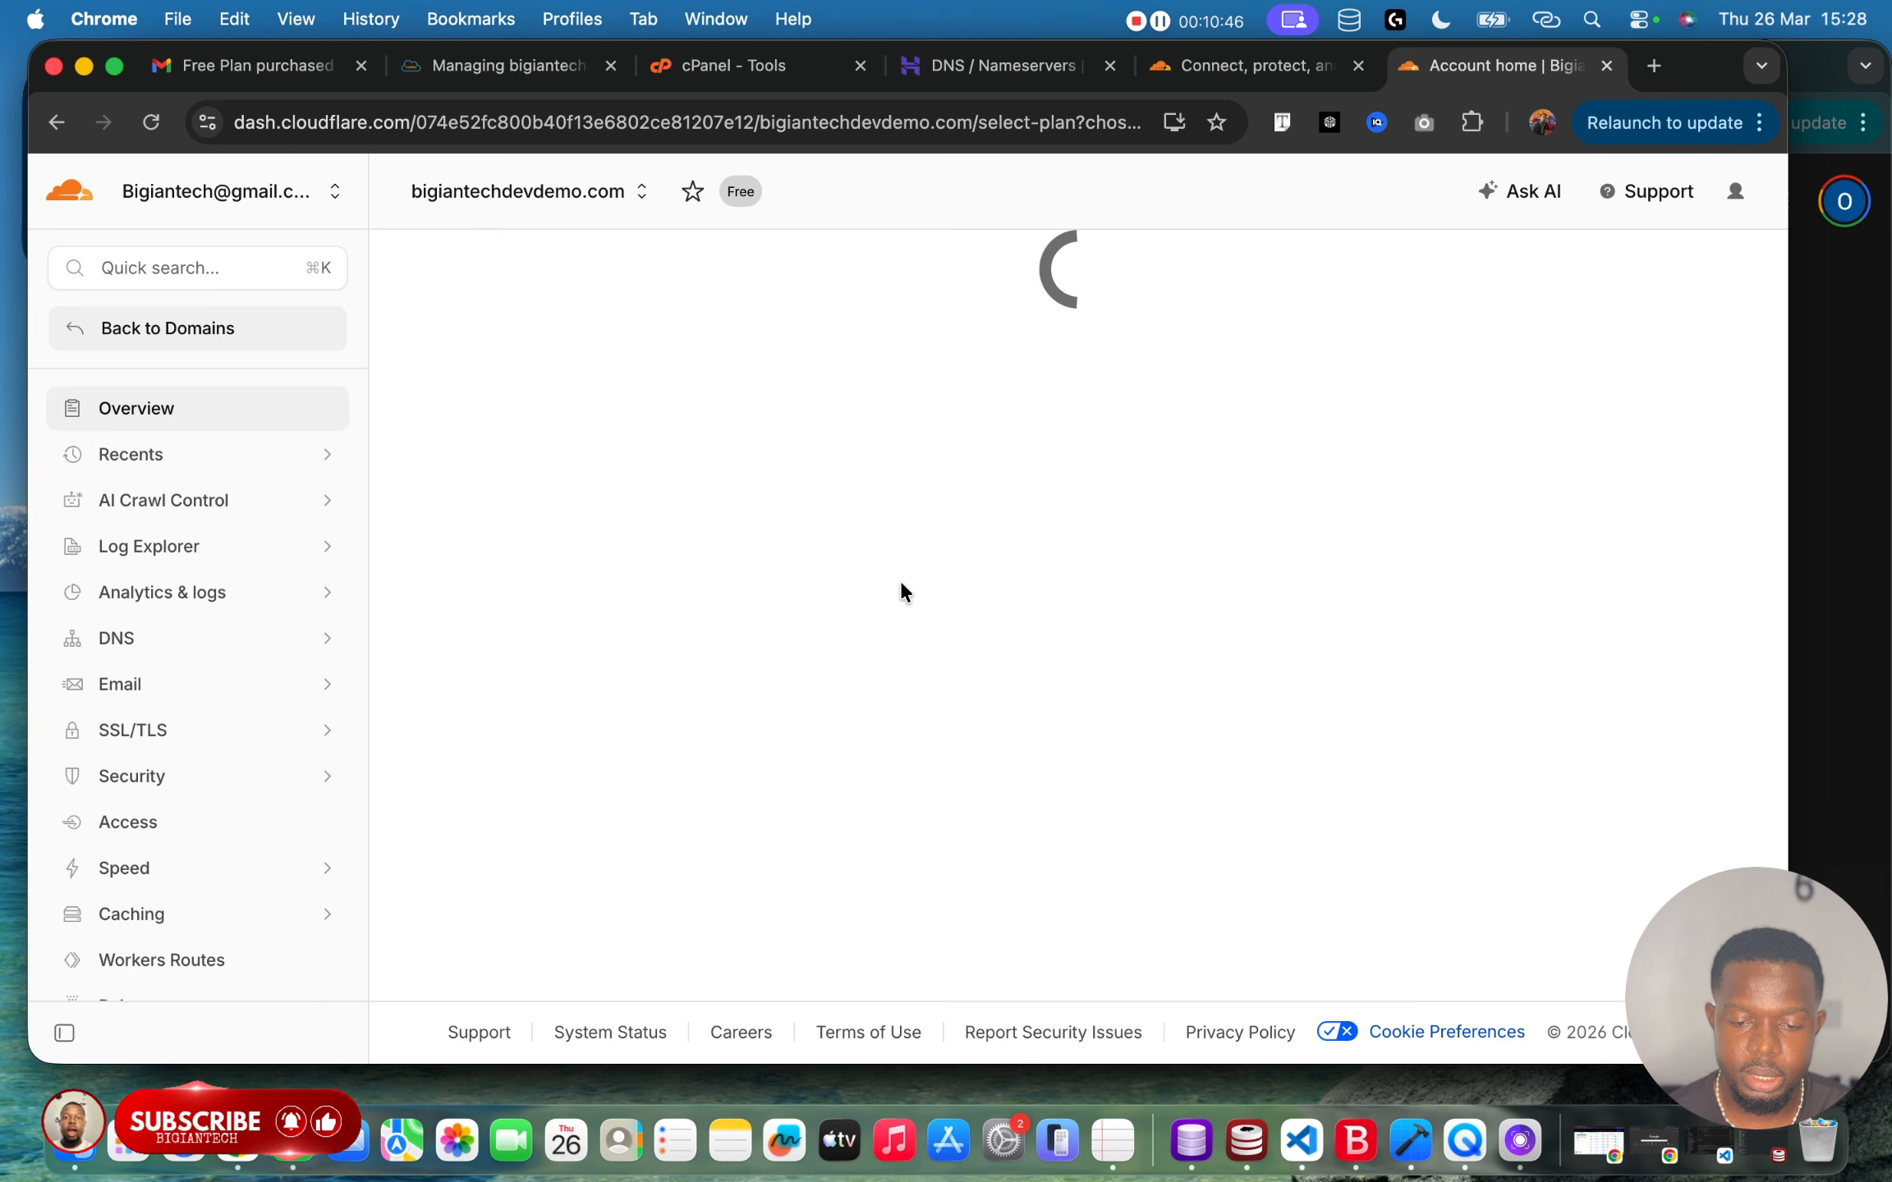
# Switch to Gmail and read through Cloudflare's Free plan email for bigiantechdemo.com.ng.
pyautogui.click(251, 68)
pyautogui.scroll(-3, 727, 592)
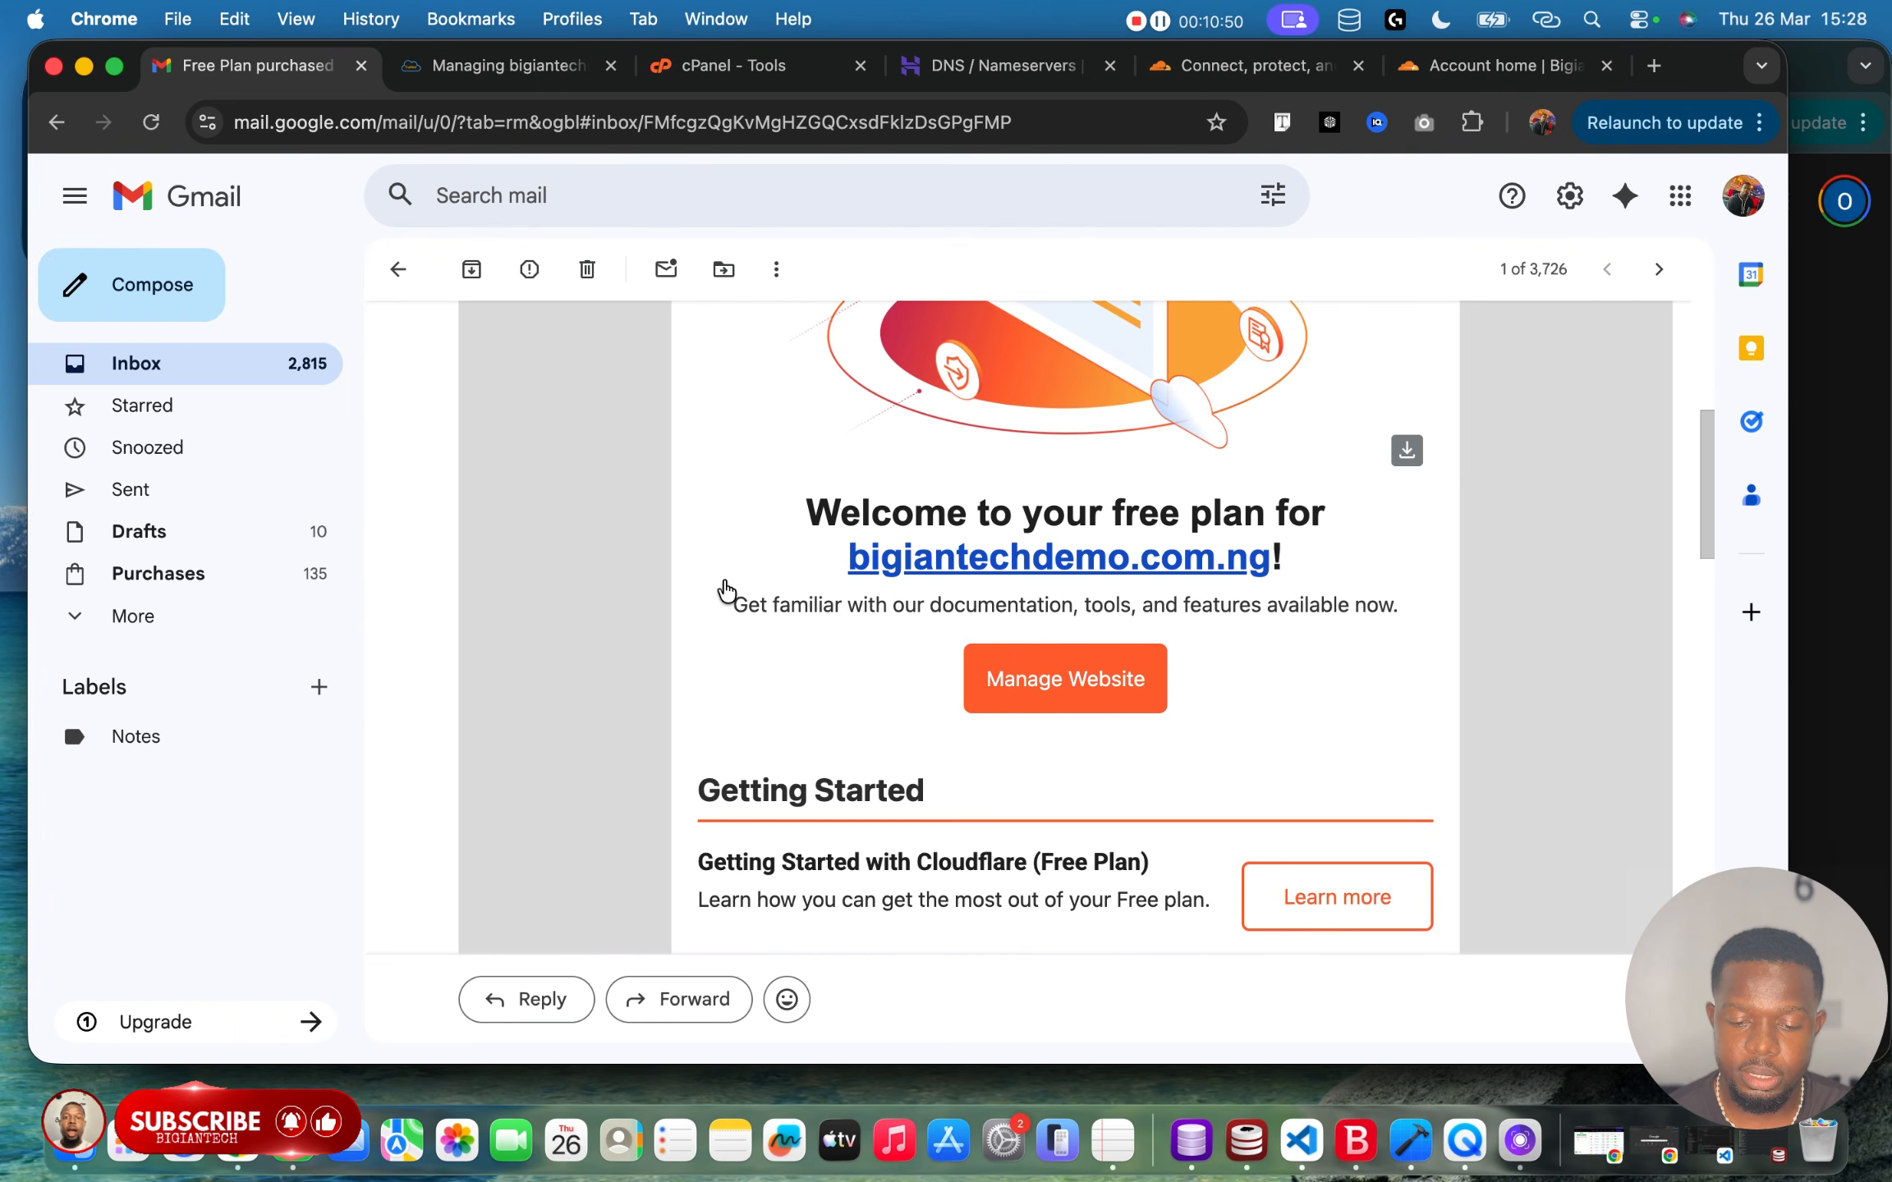
pyautogui.scroll(-5, 914, 607)
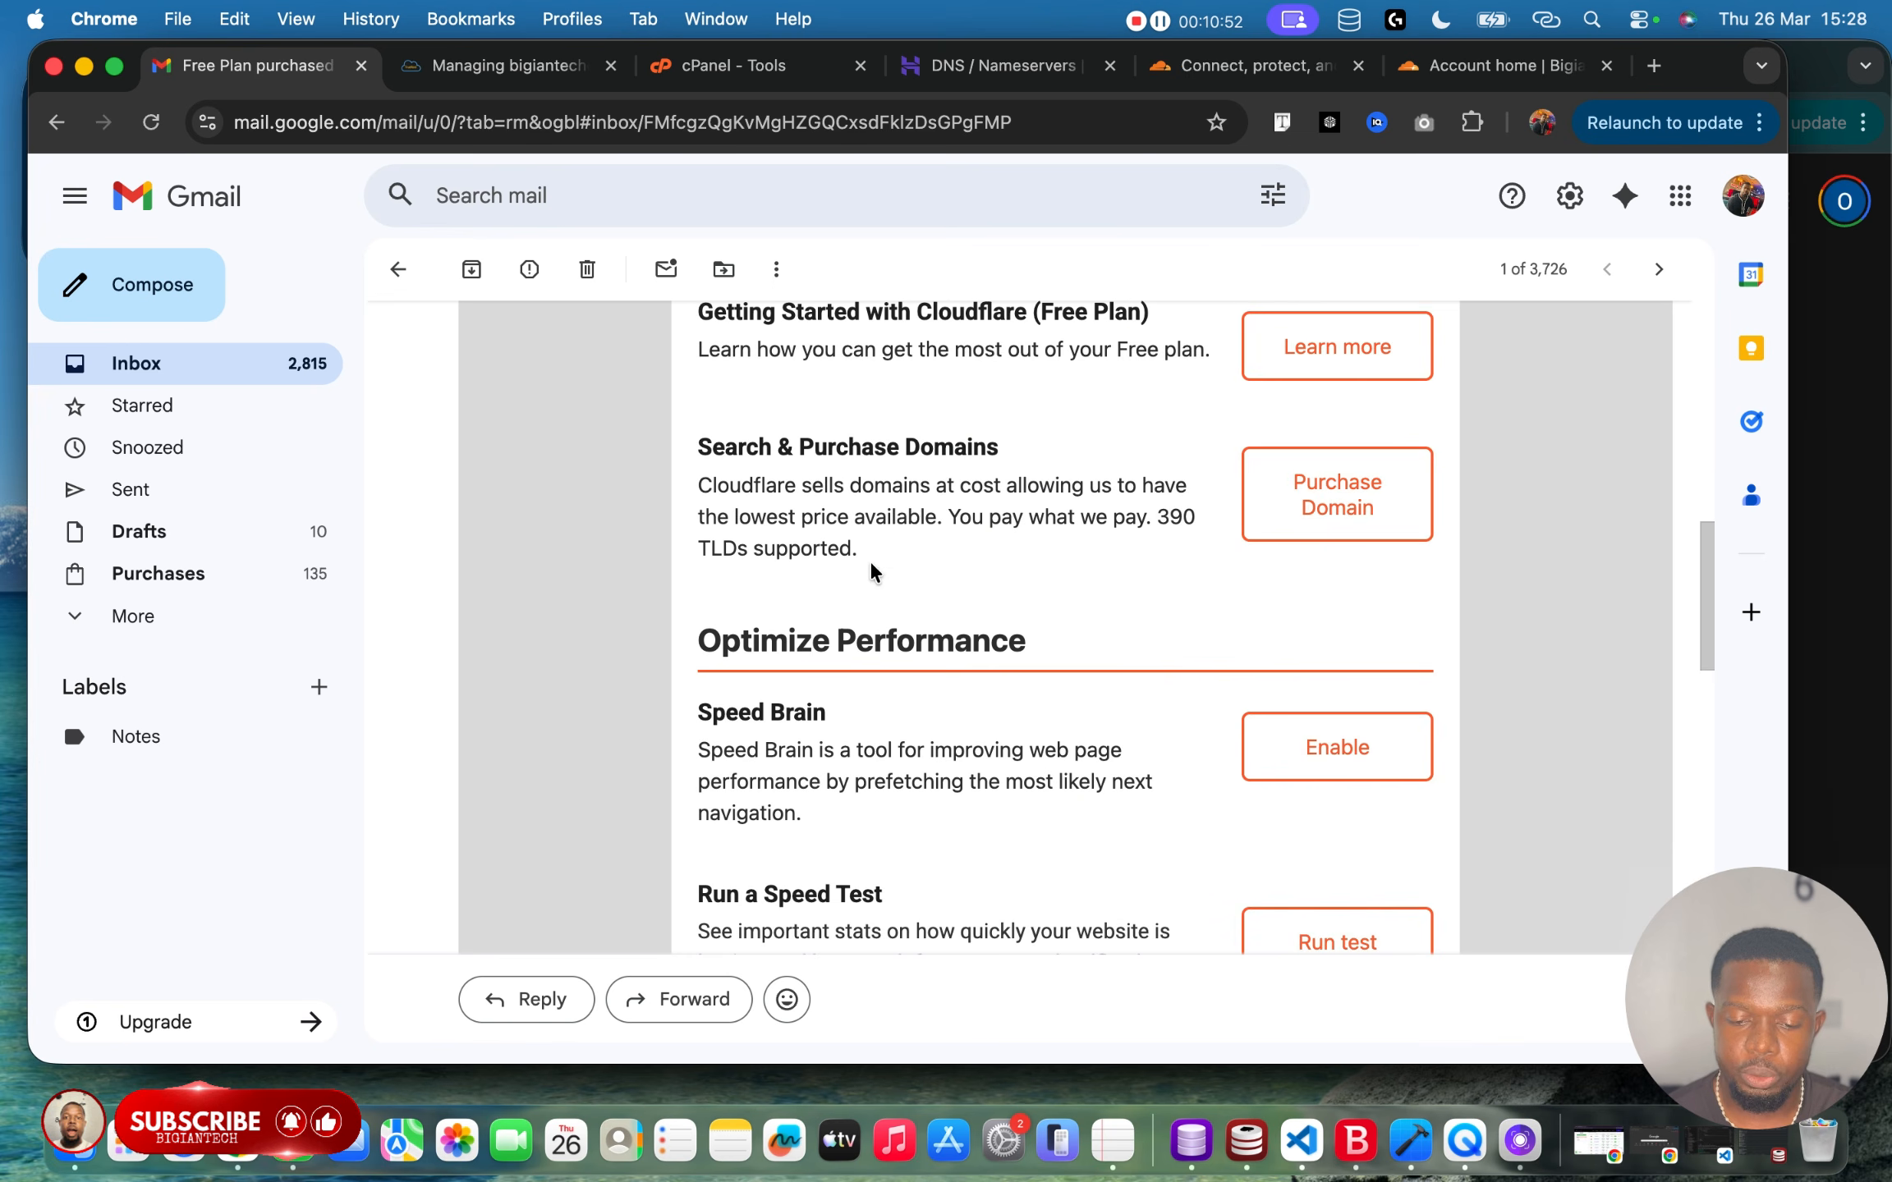
pyautogui.scroll(10, 869, 570)
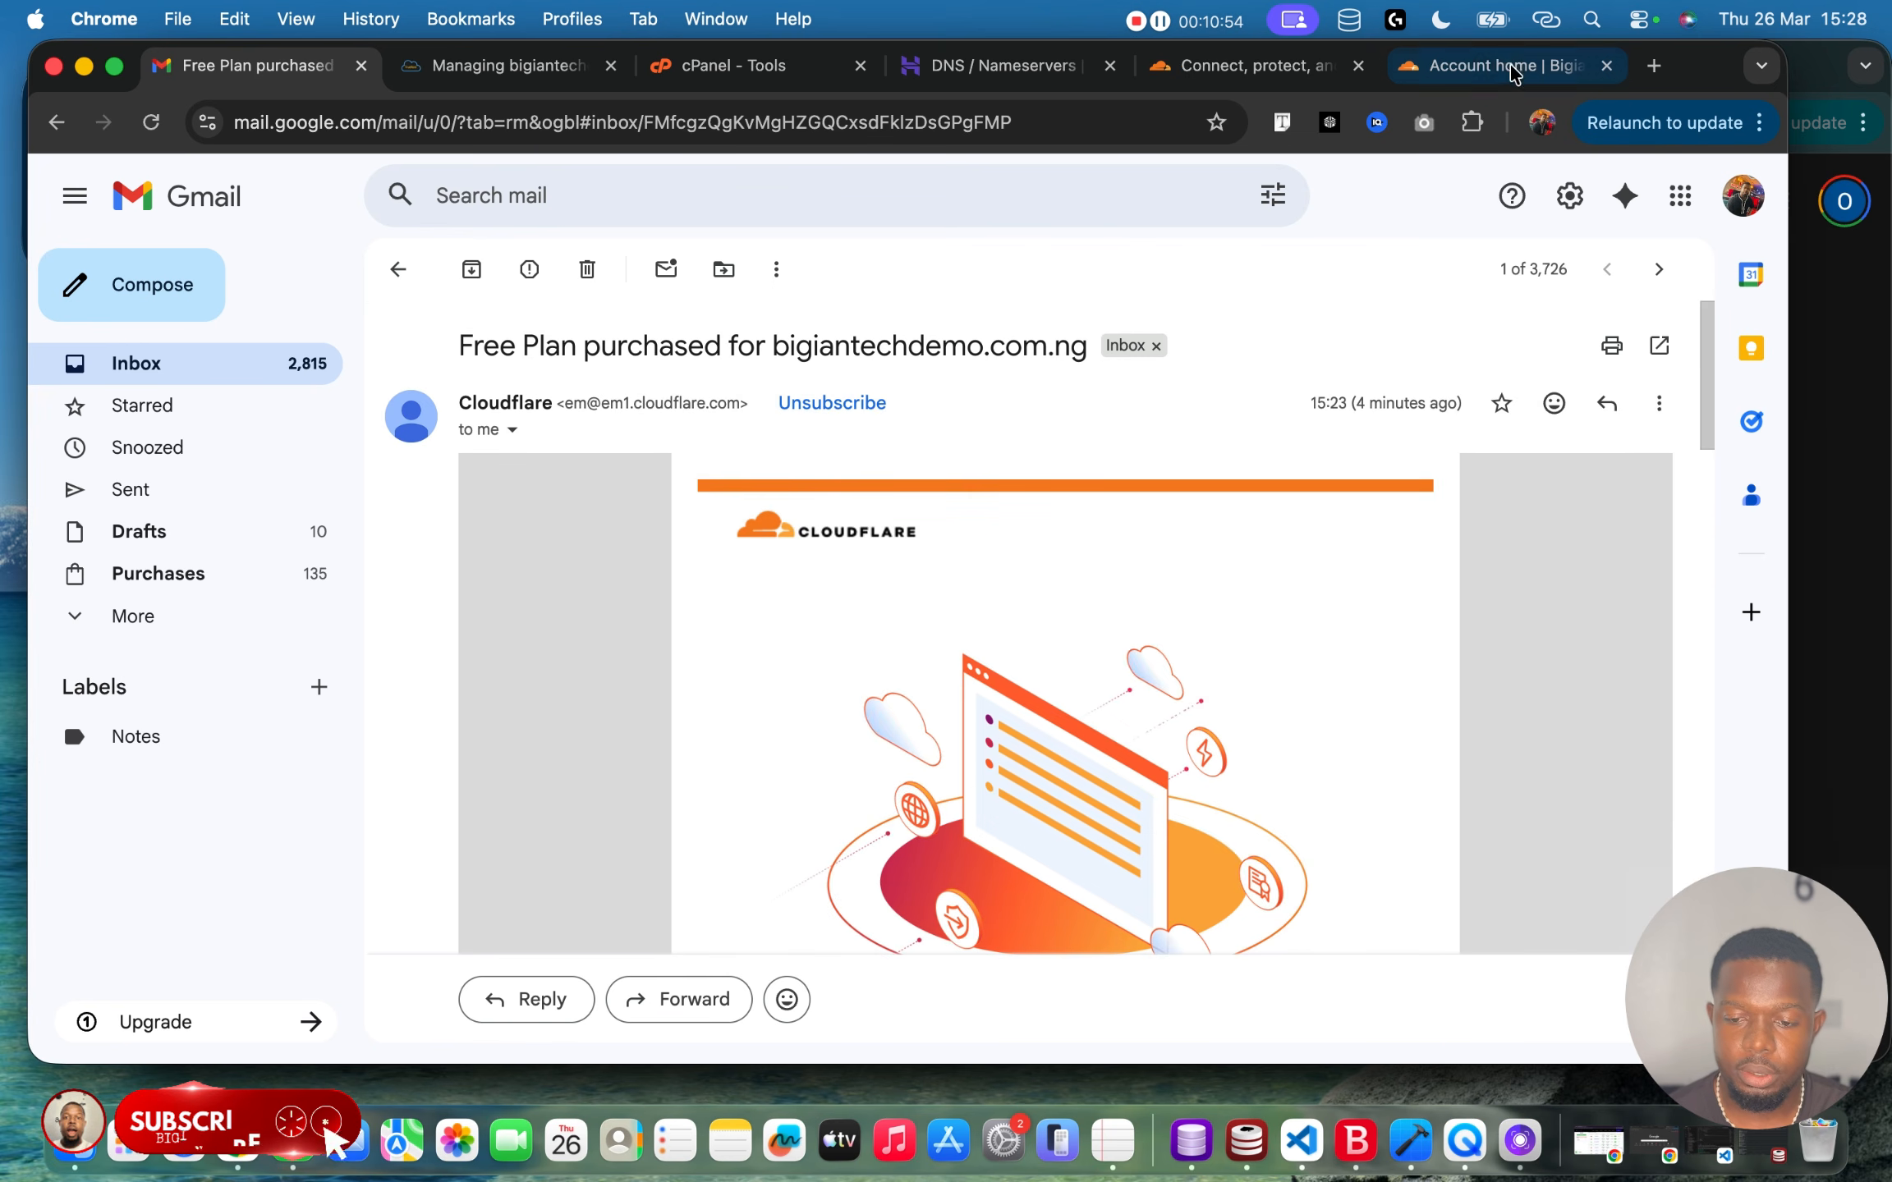
# Switch back to Cloudflare, review the imported DNS records, and set the hostingermail-a, -b and -c CNAME records to DNS only.
pyautogui.click(1468, 69)
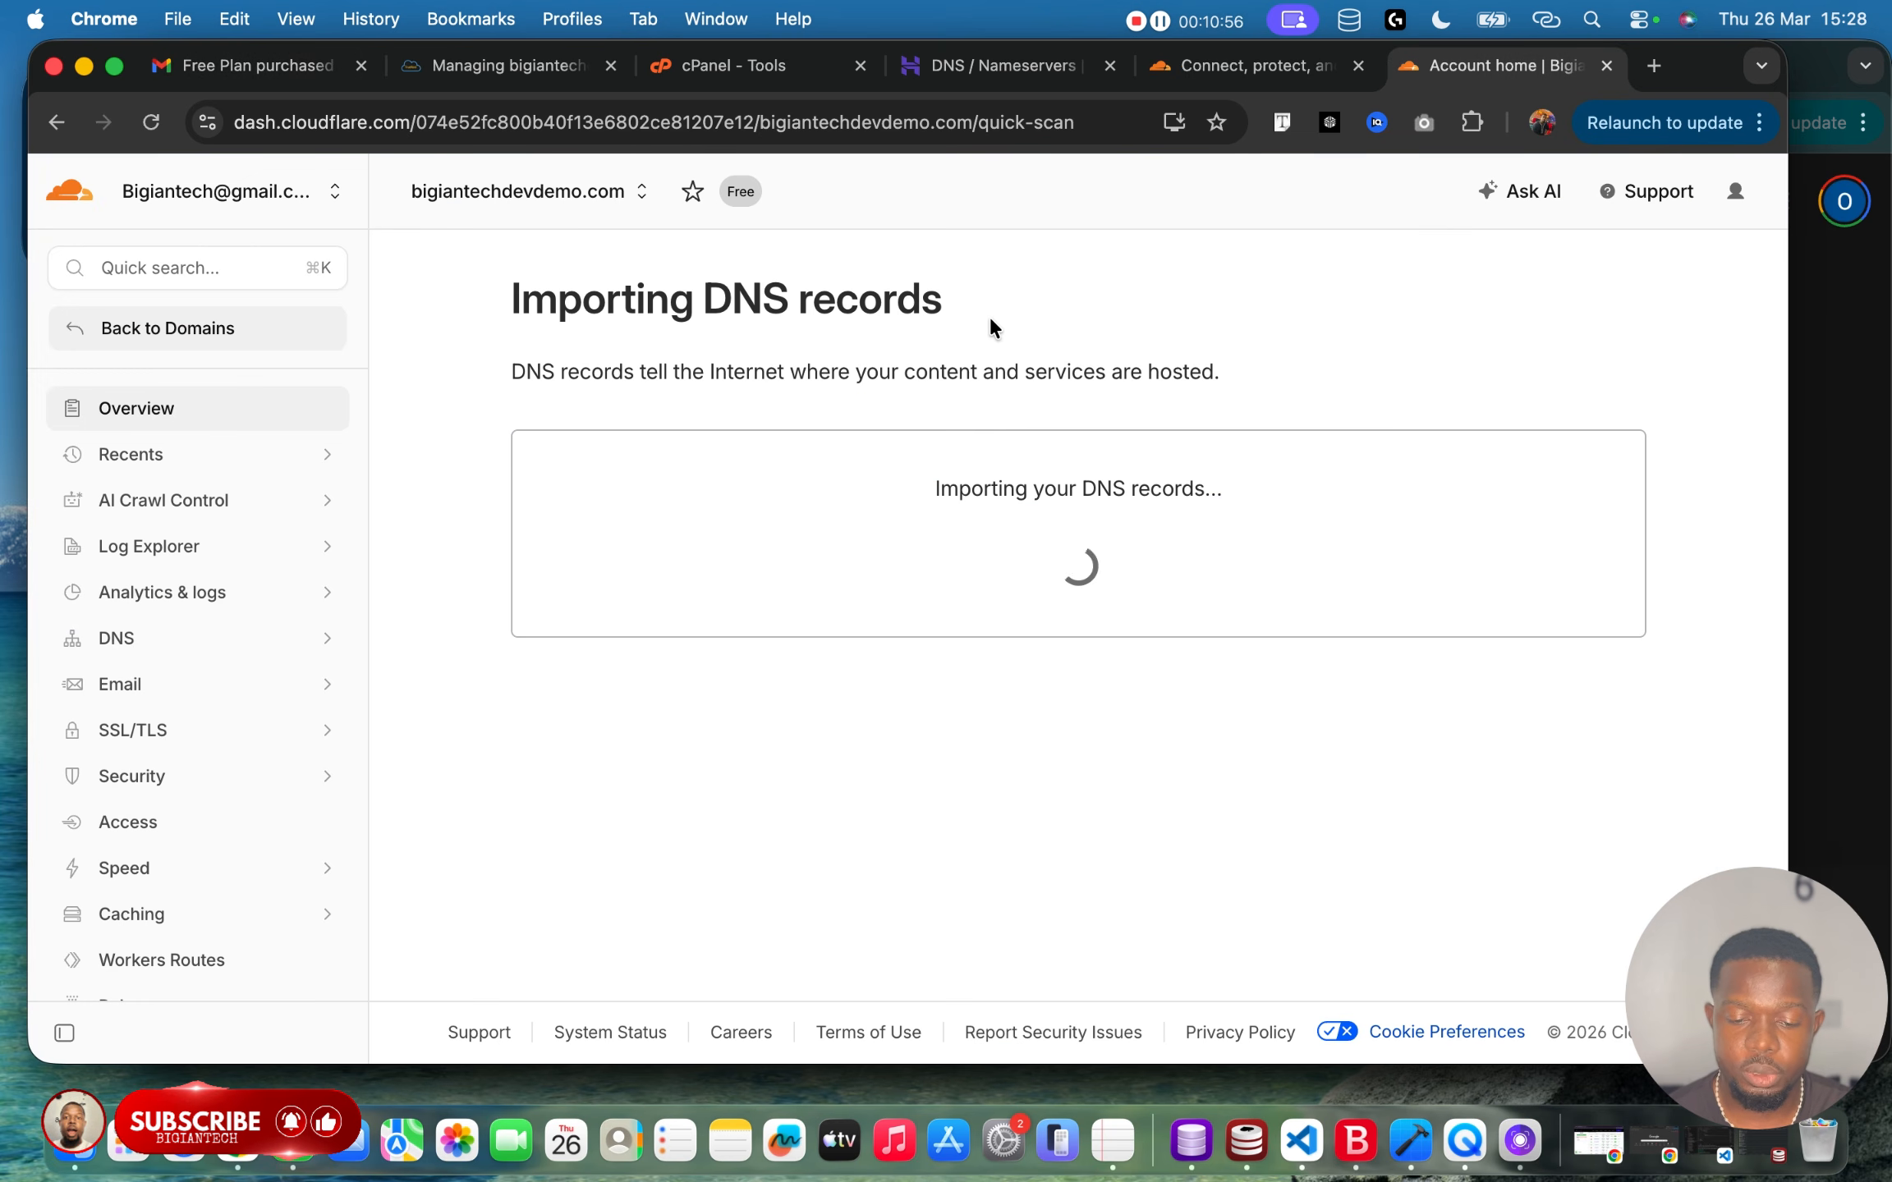
pyautogui.scroll(-8, 457, 736)
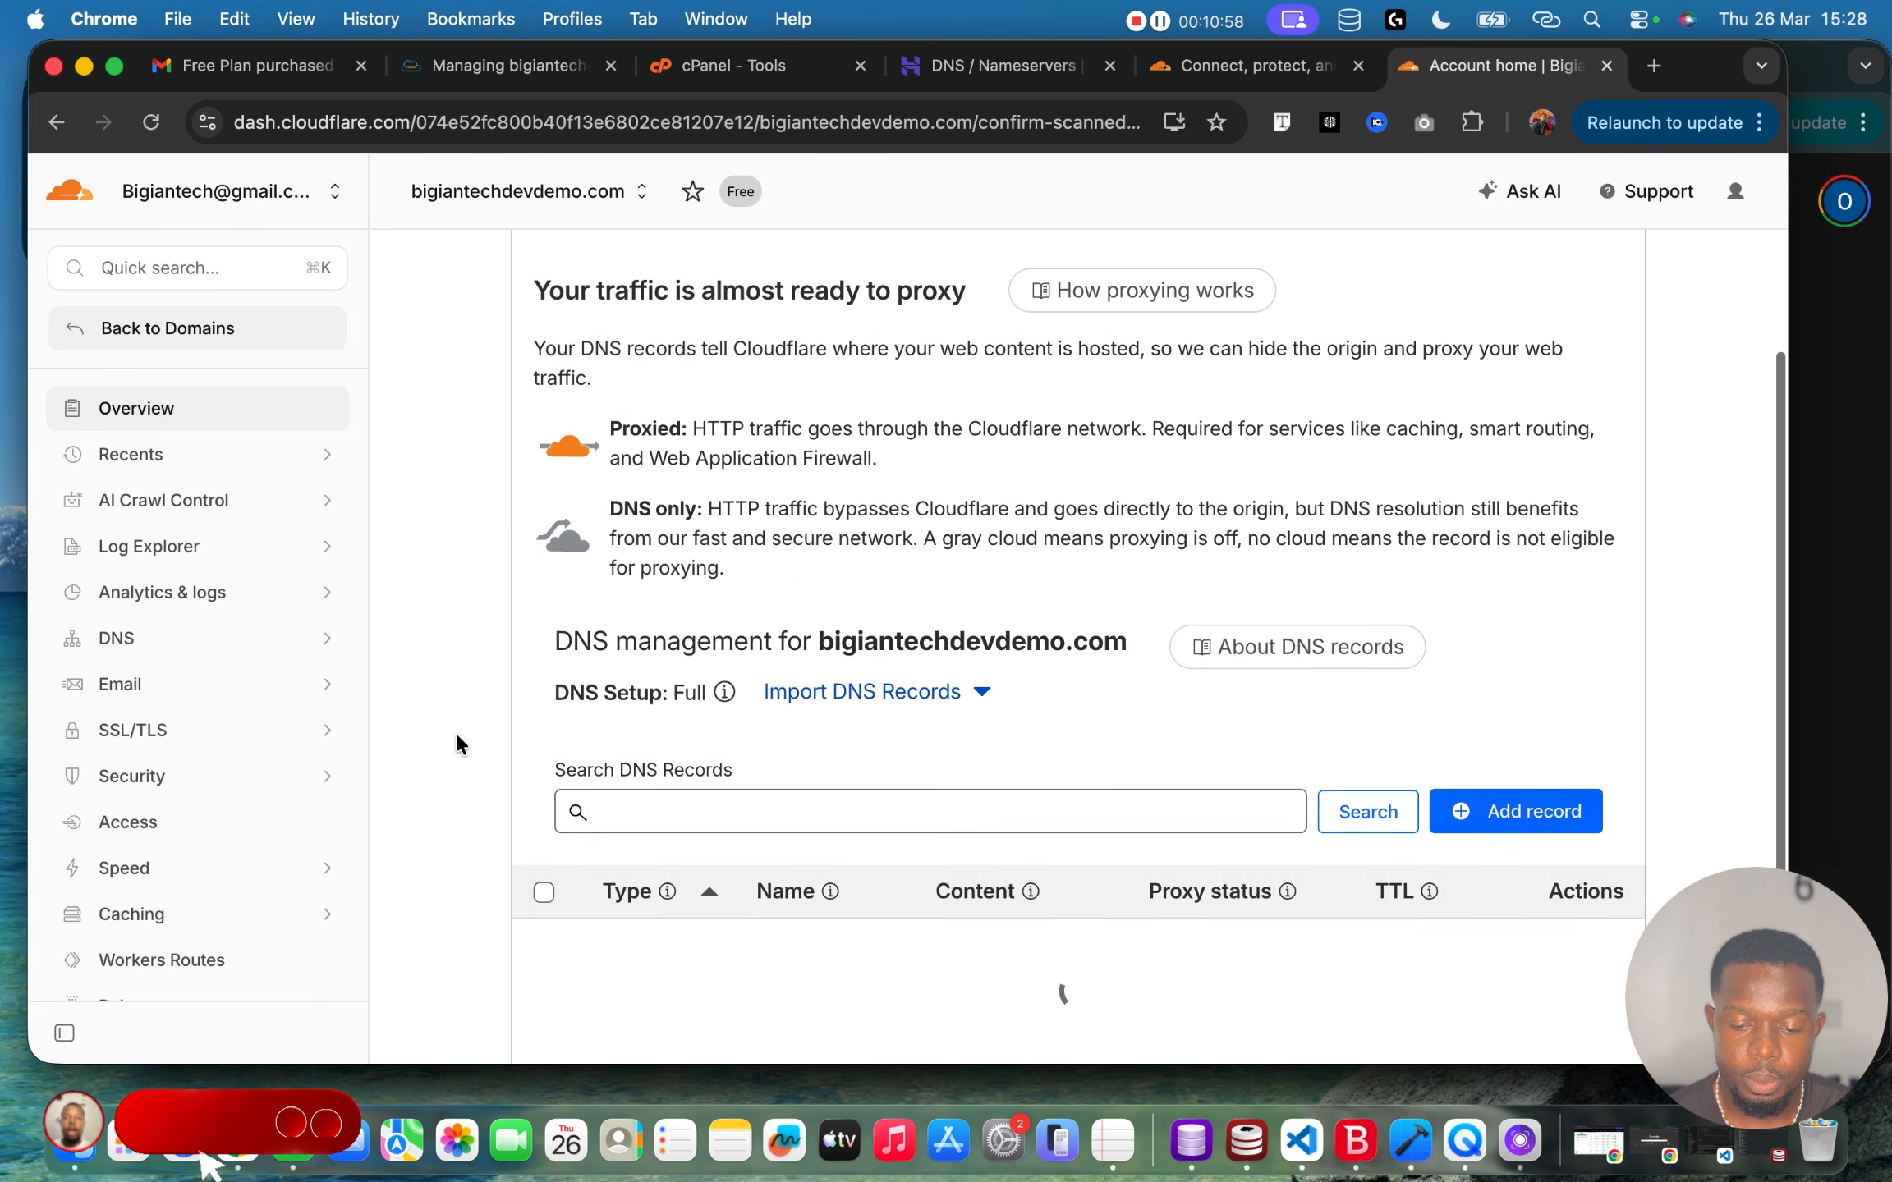
pyautogui.scroll(-6, 455, 733)
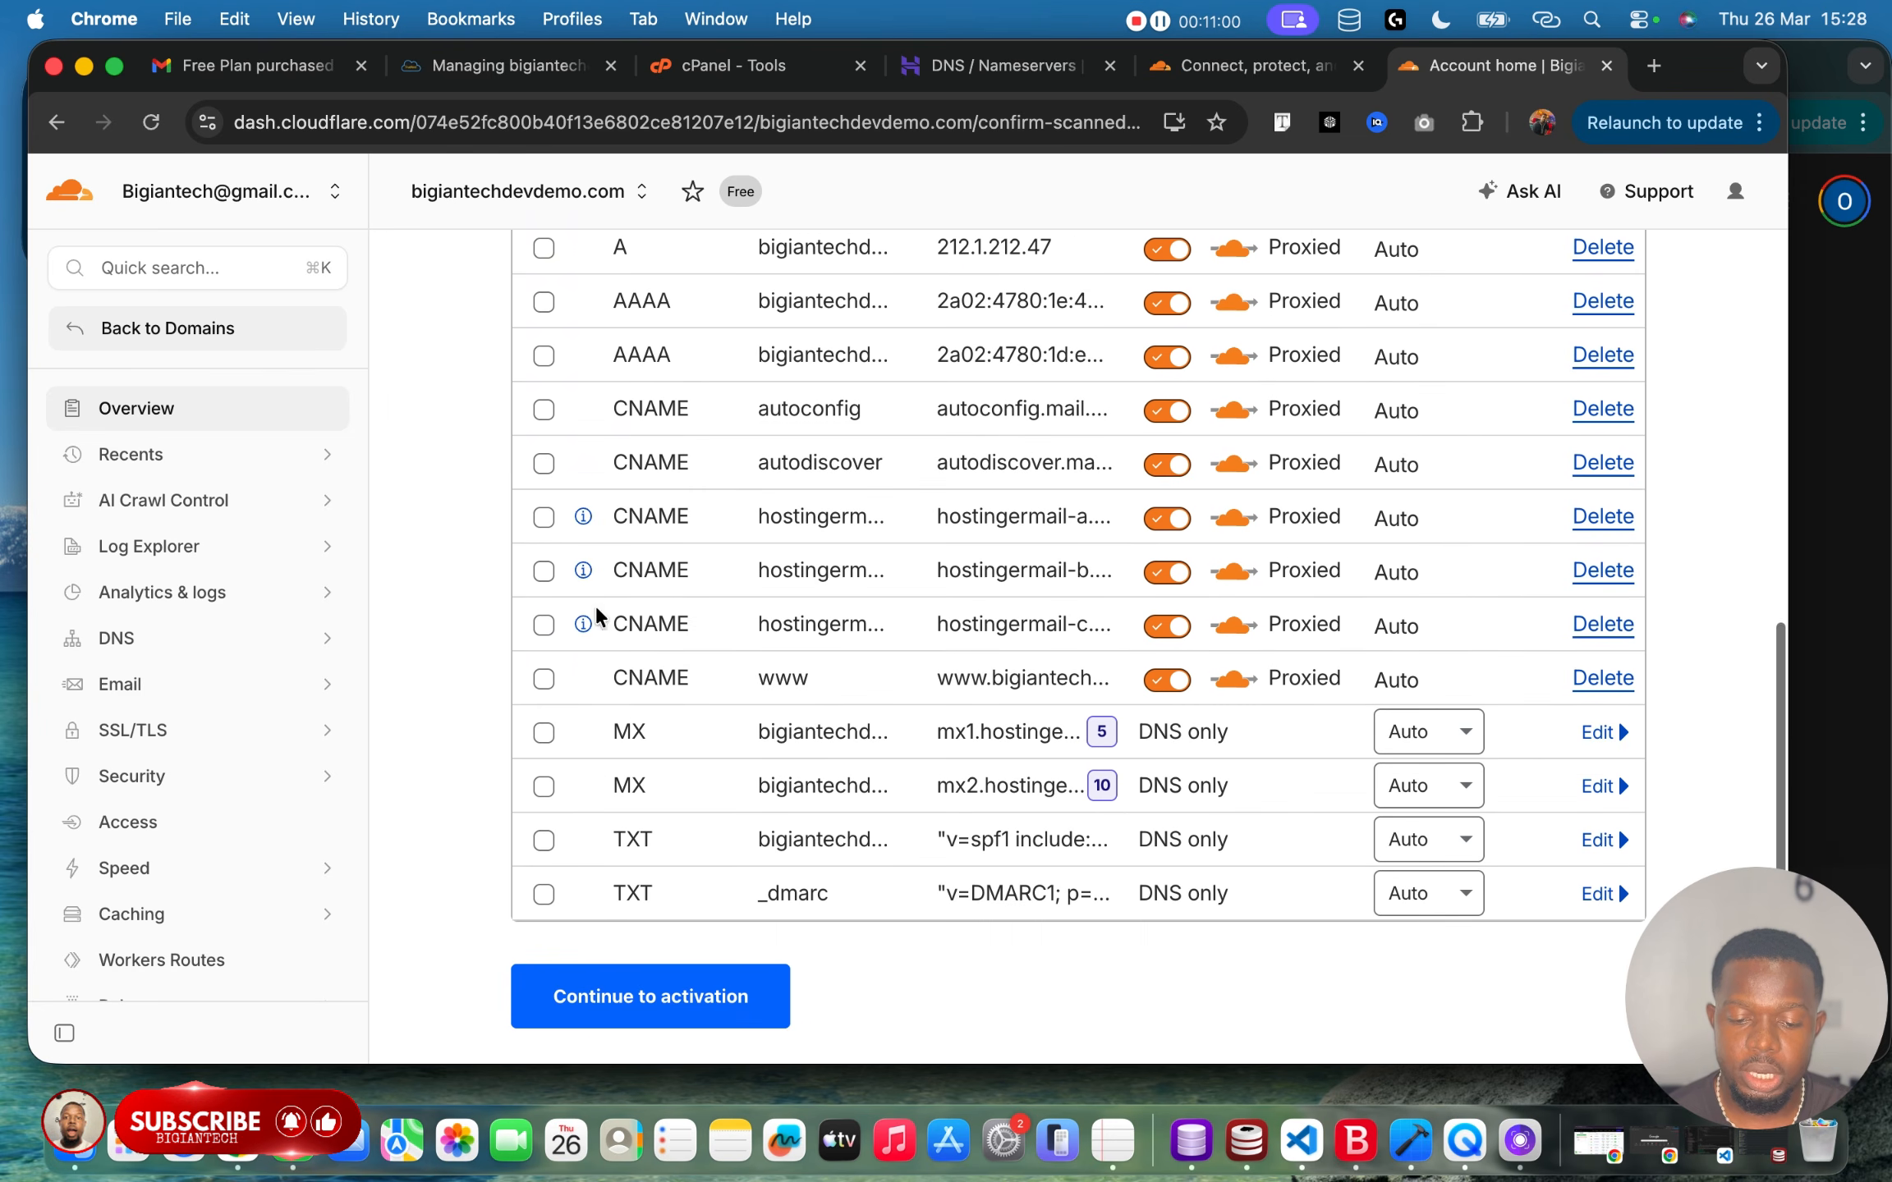
pyautogui.scroll(5, 686, 695)
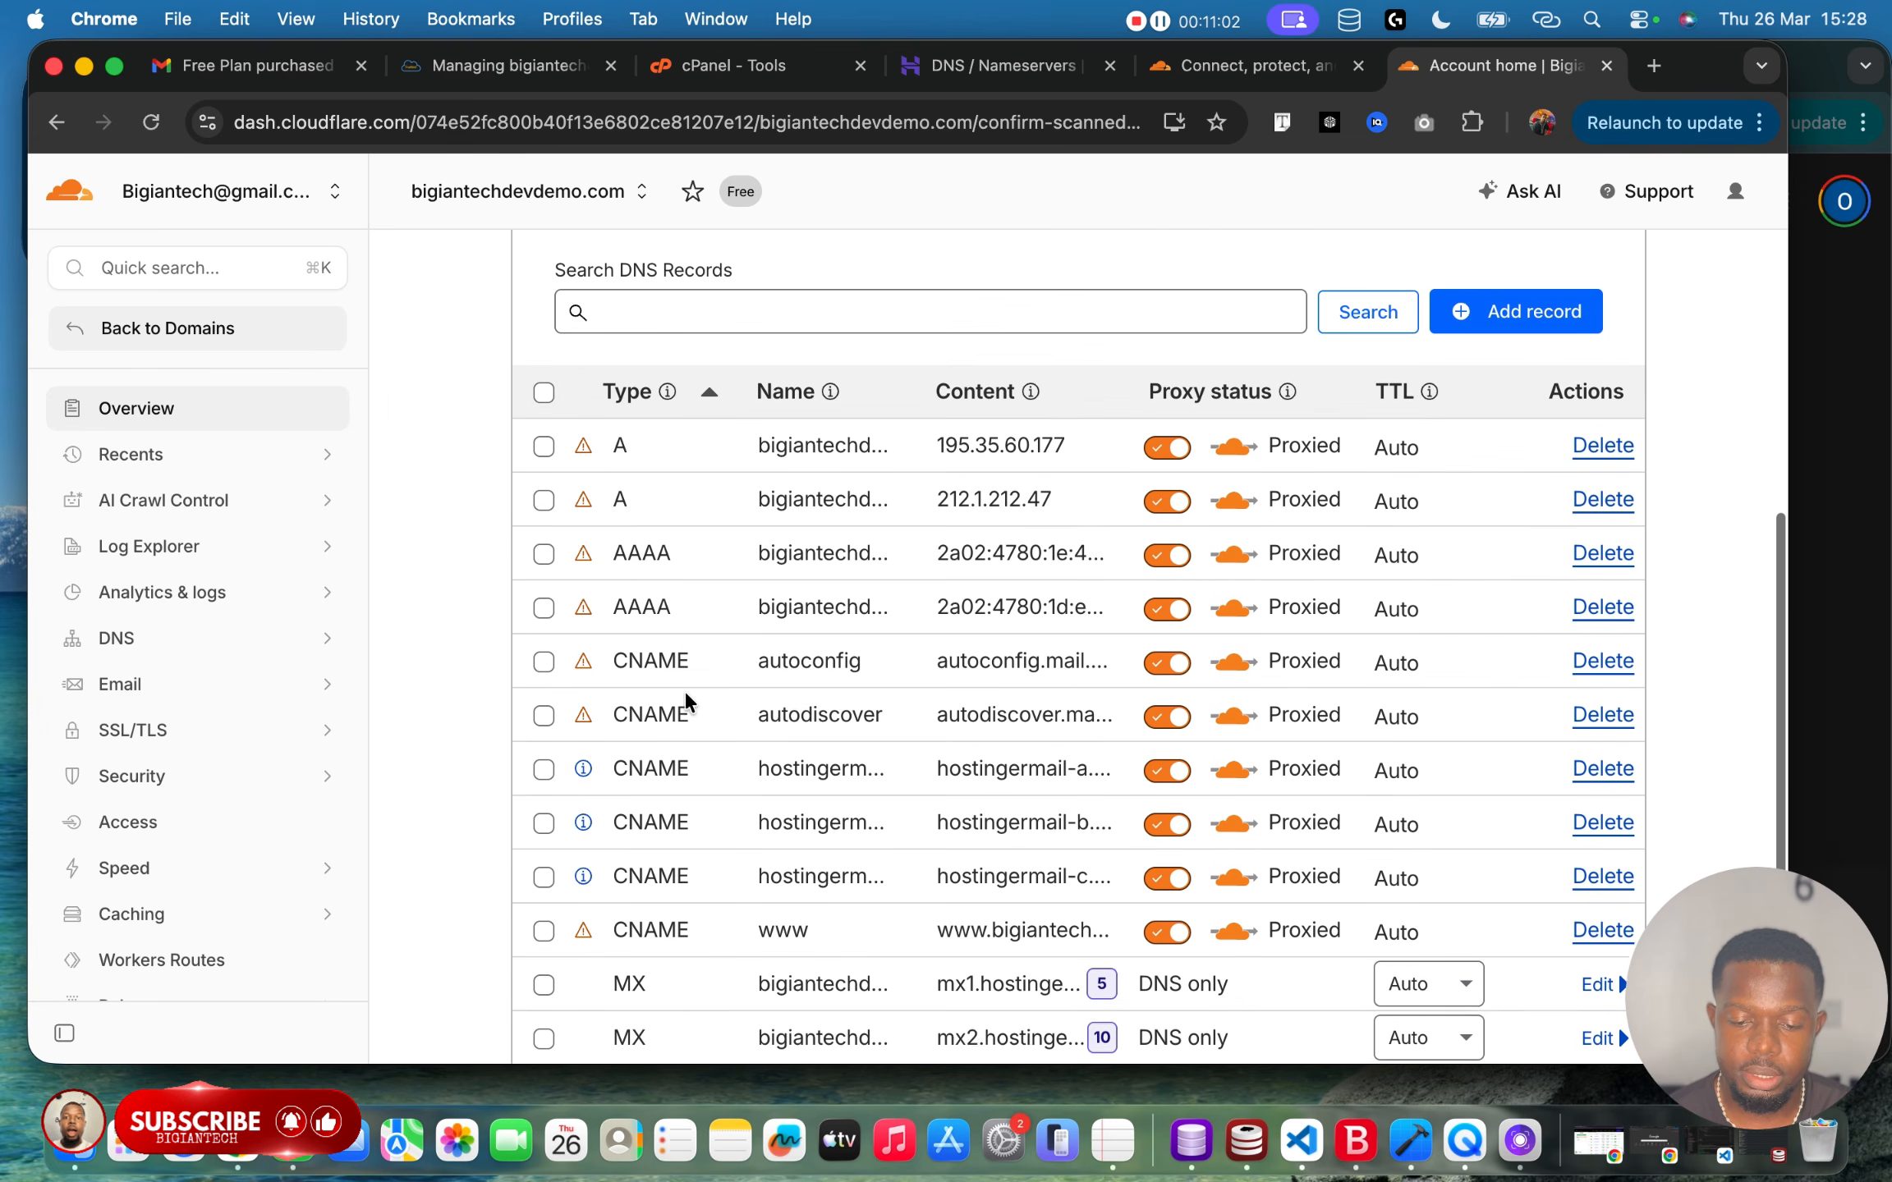
pyautogui.scroll(-5, 795, 759)
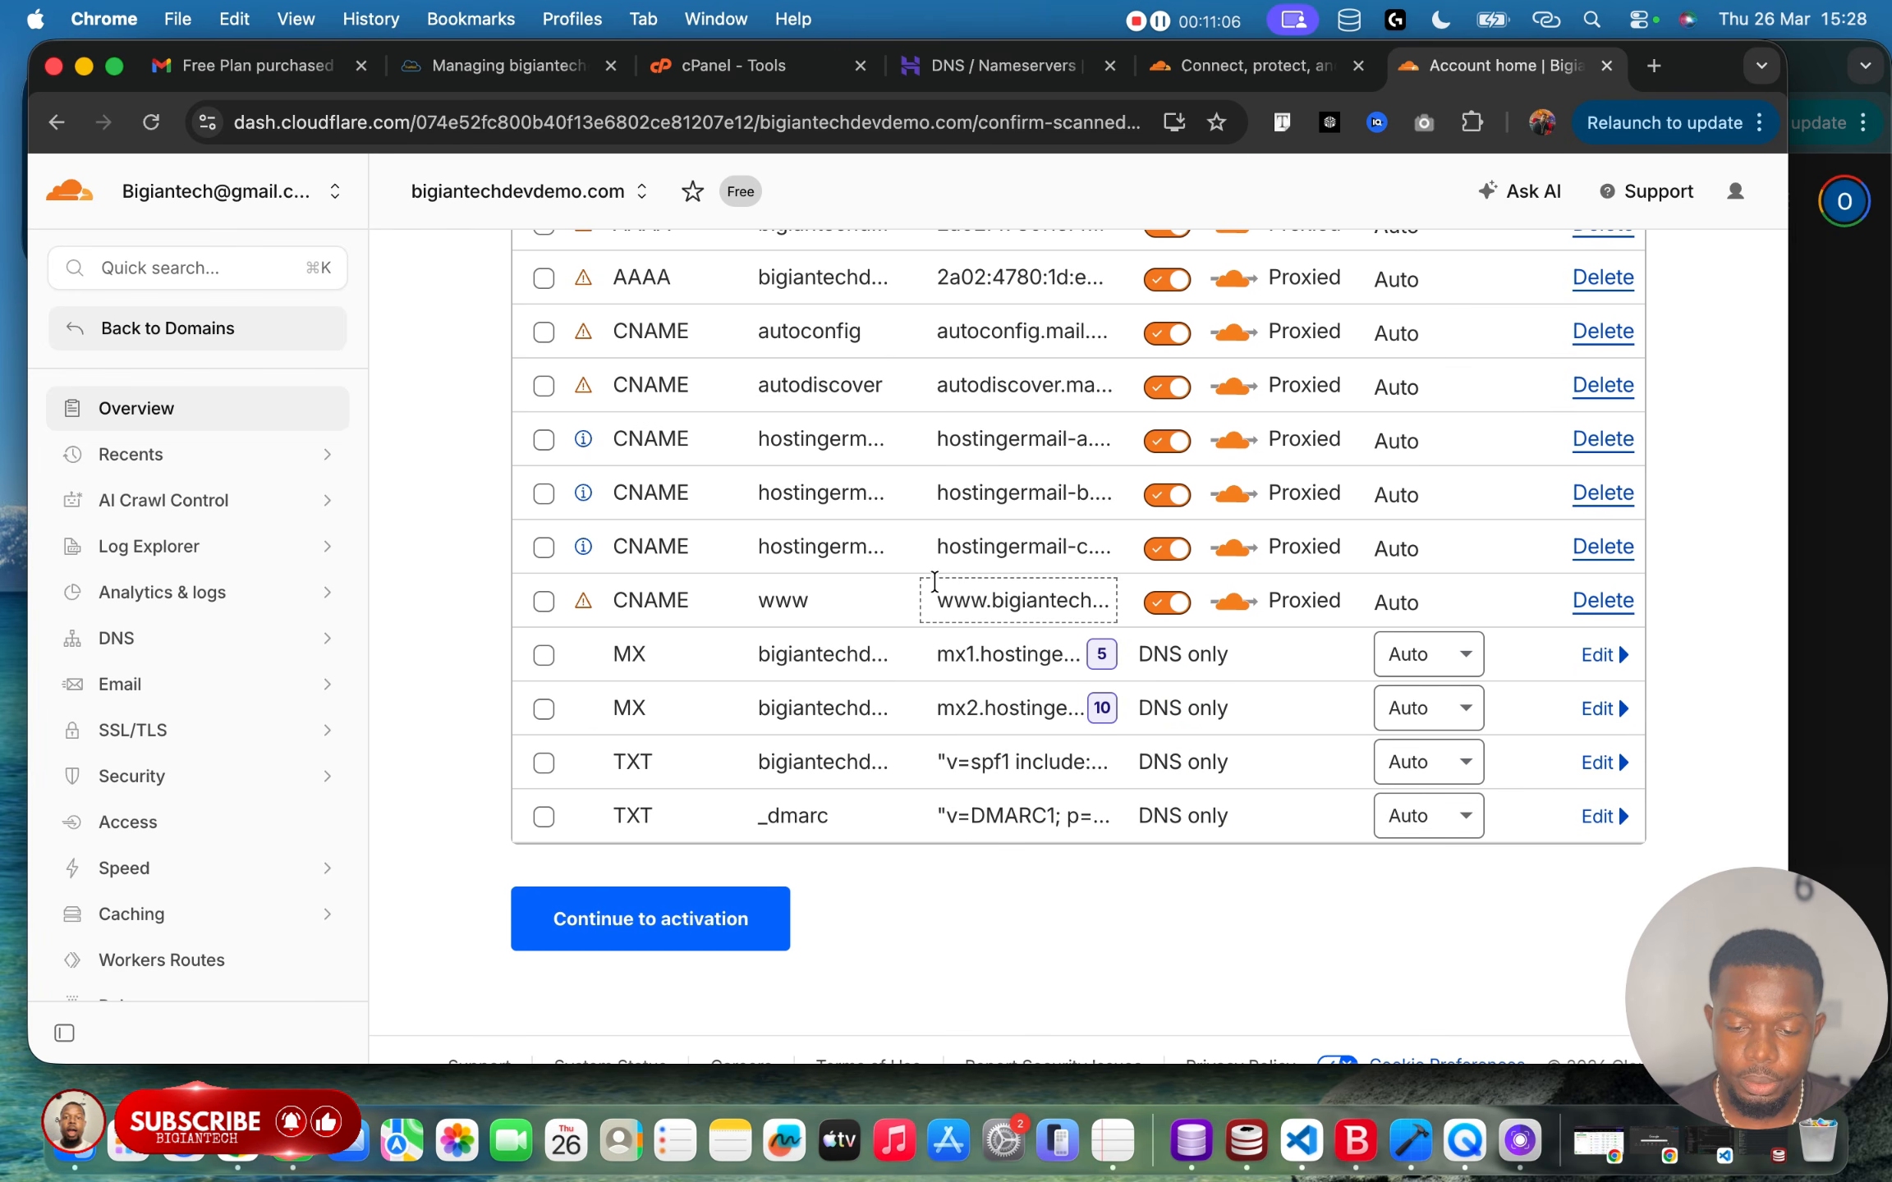
pyautogui.scroll(1, 935, 581)
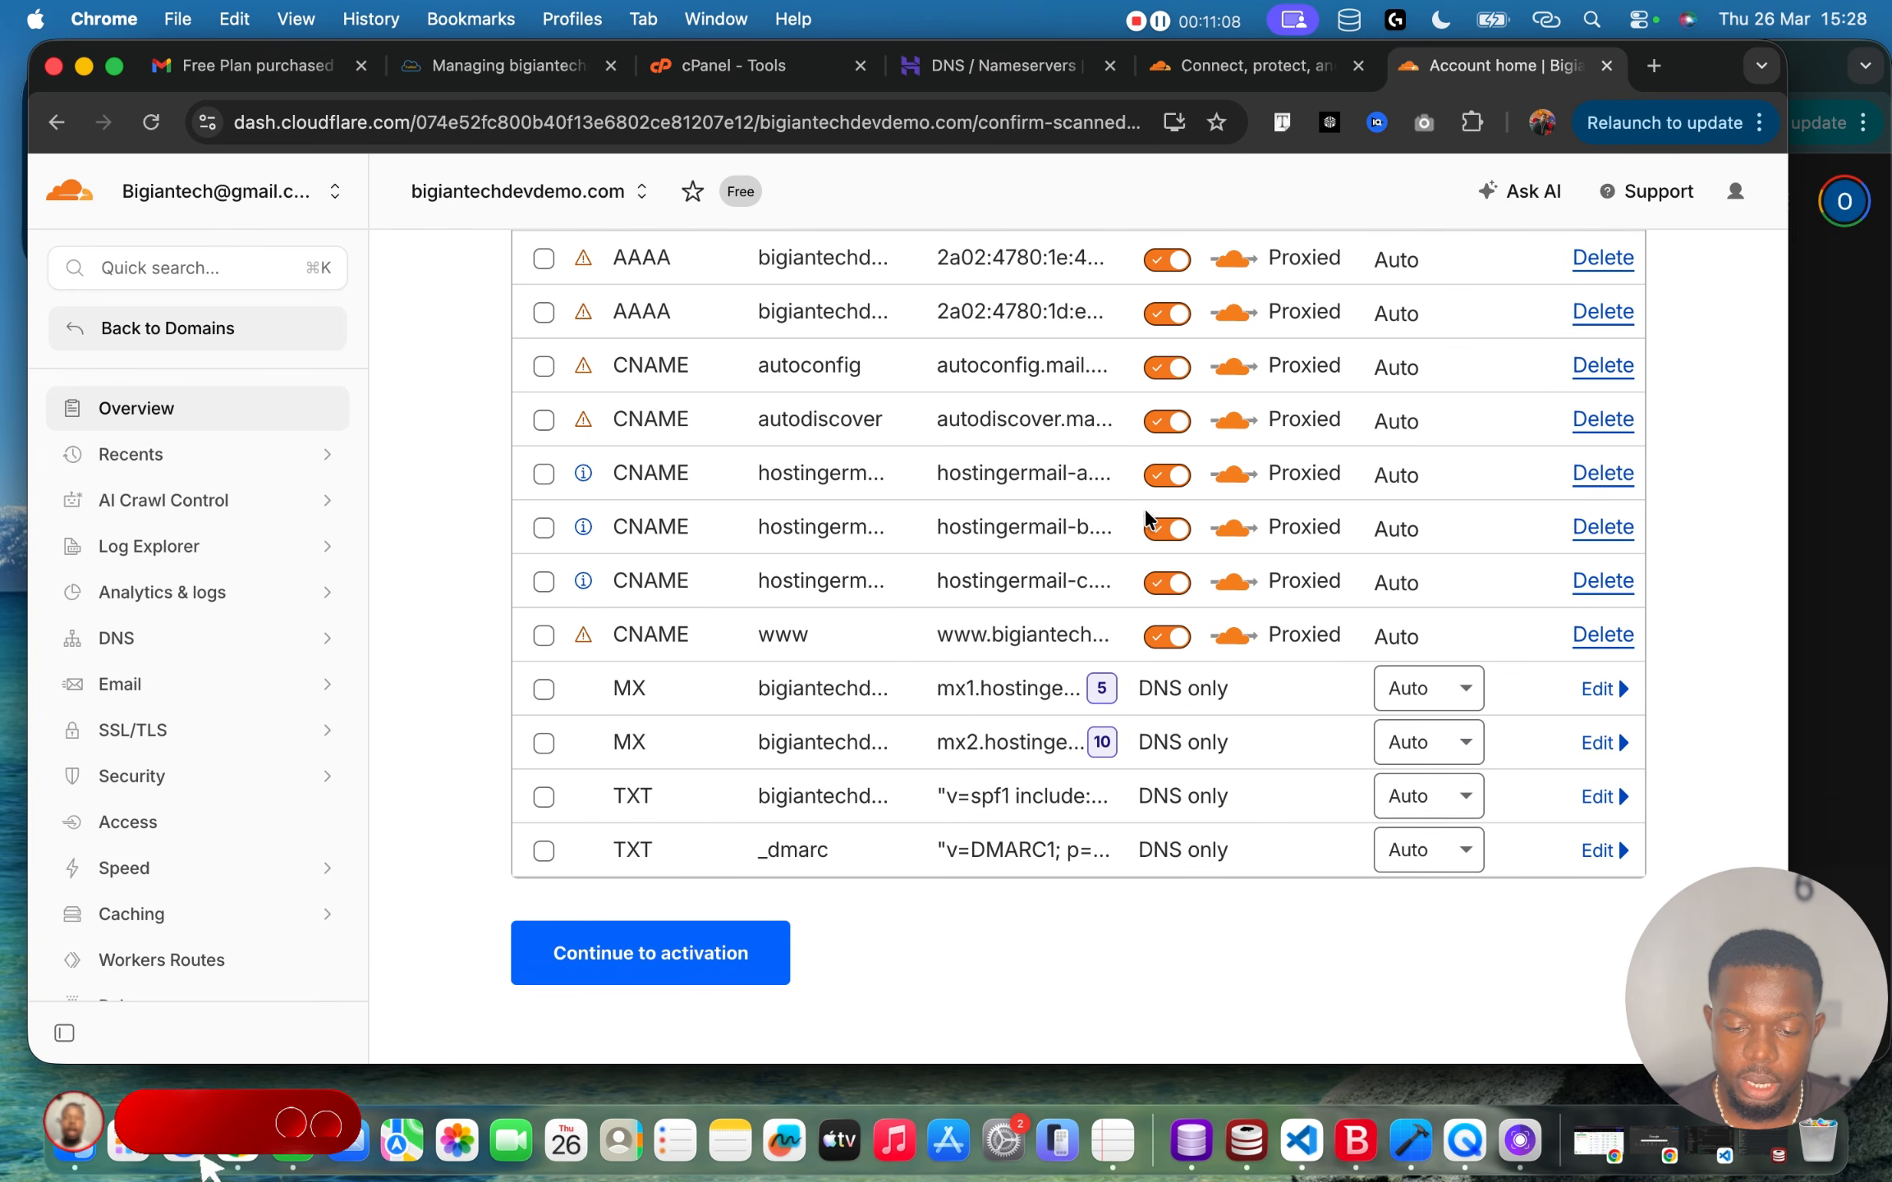
pyautogui.click(1179, 477)
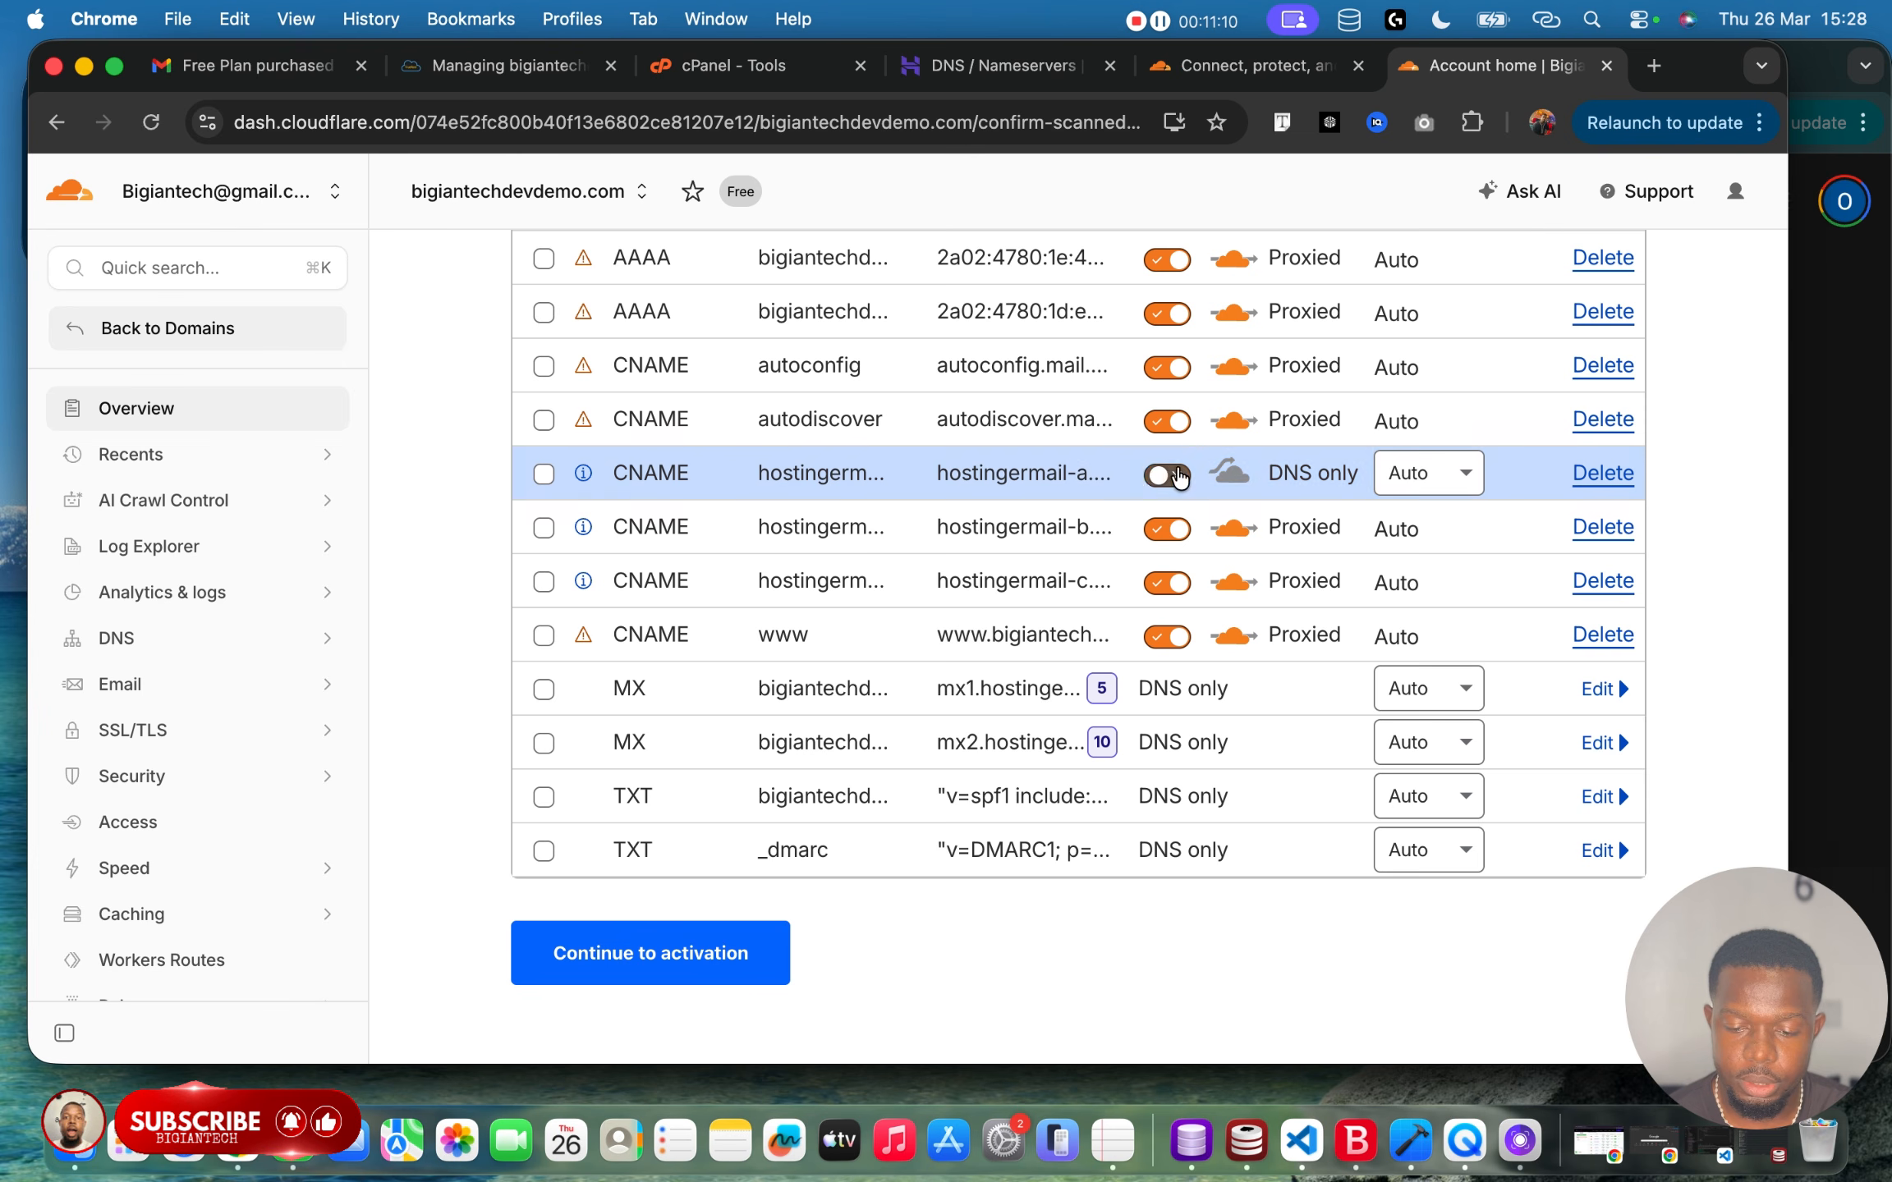
pyautogui.click(1179, 532)
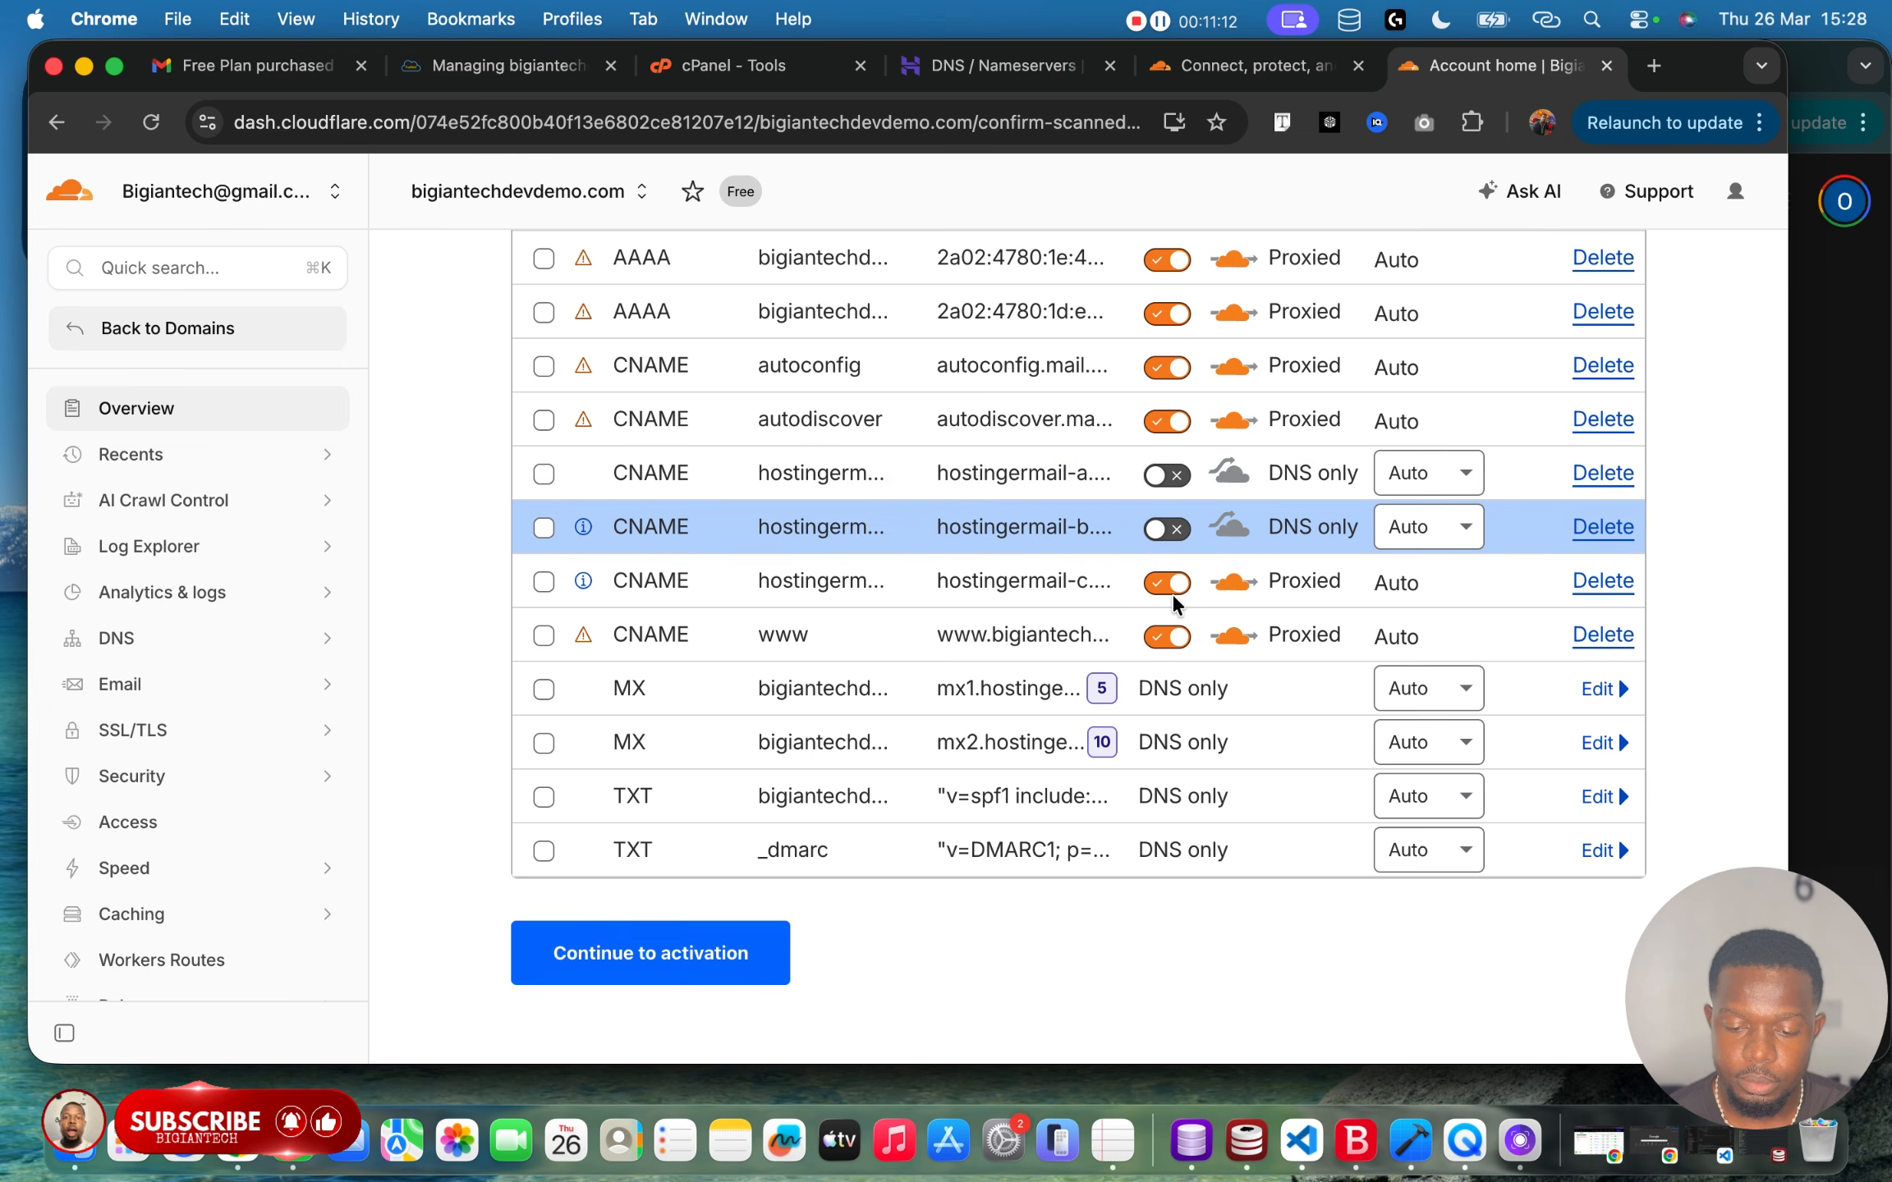
pyautogui.click(1176, 586)
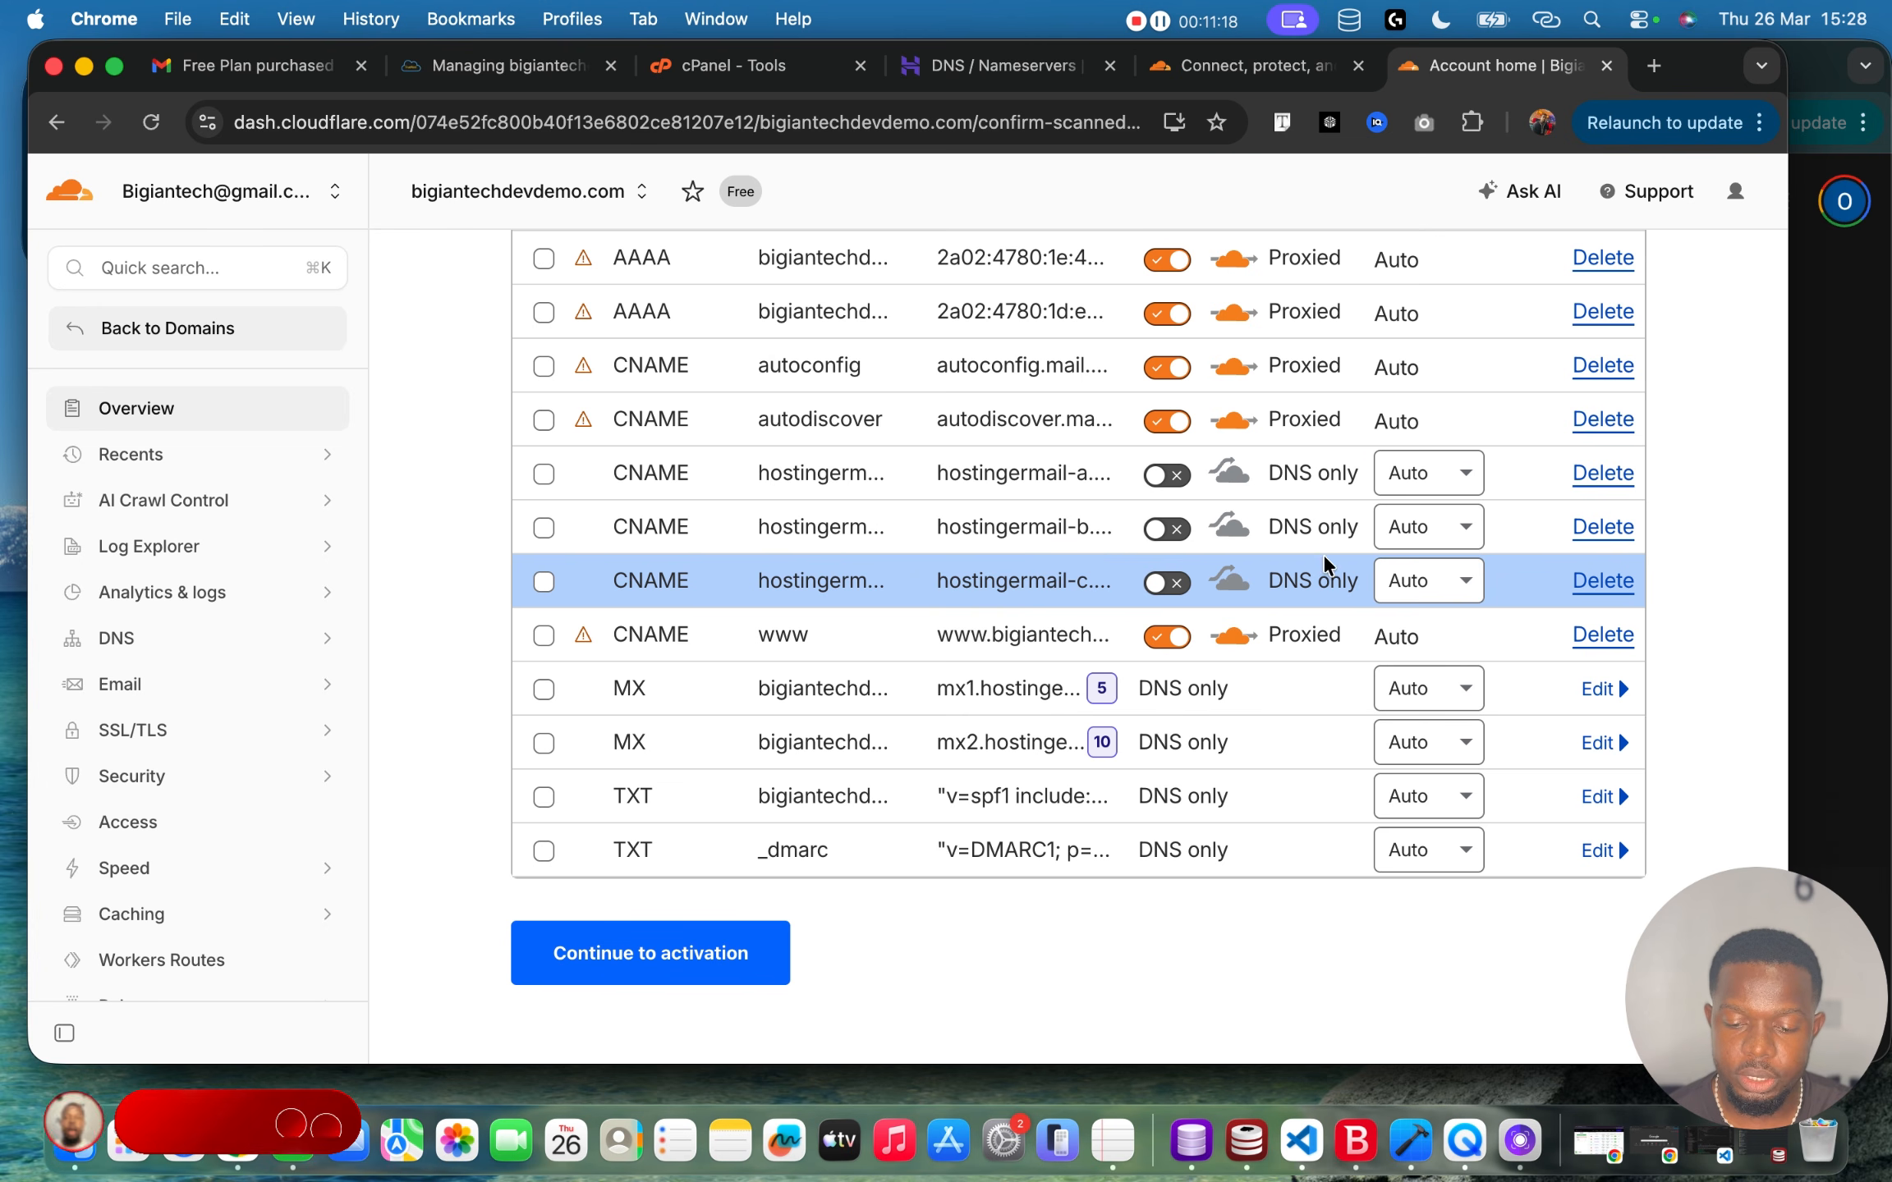
# Check the DNS record list once more and continue to activation for bigiantechdevdemo.com.
pyautogui.click(1104, 634)
pyautogui.scroll(1, 997, 628)
pyautogui.scroll(3, 997, 629)
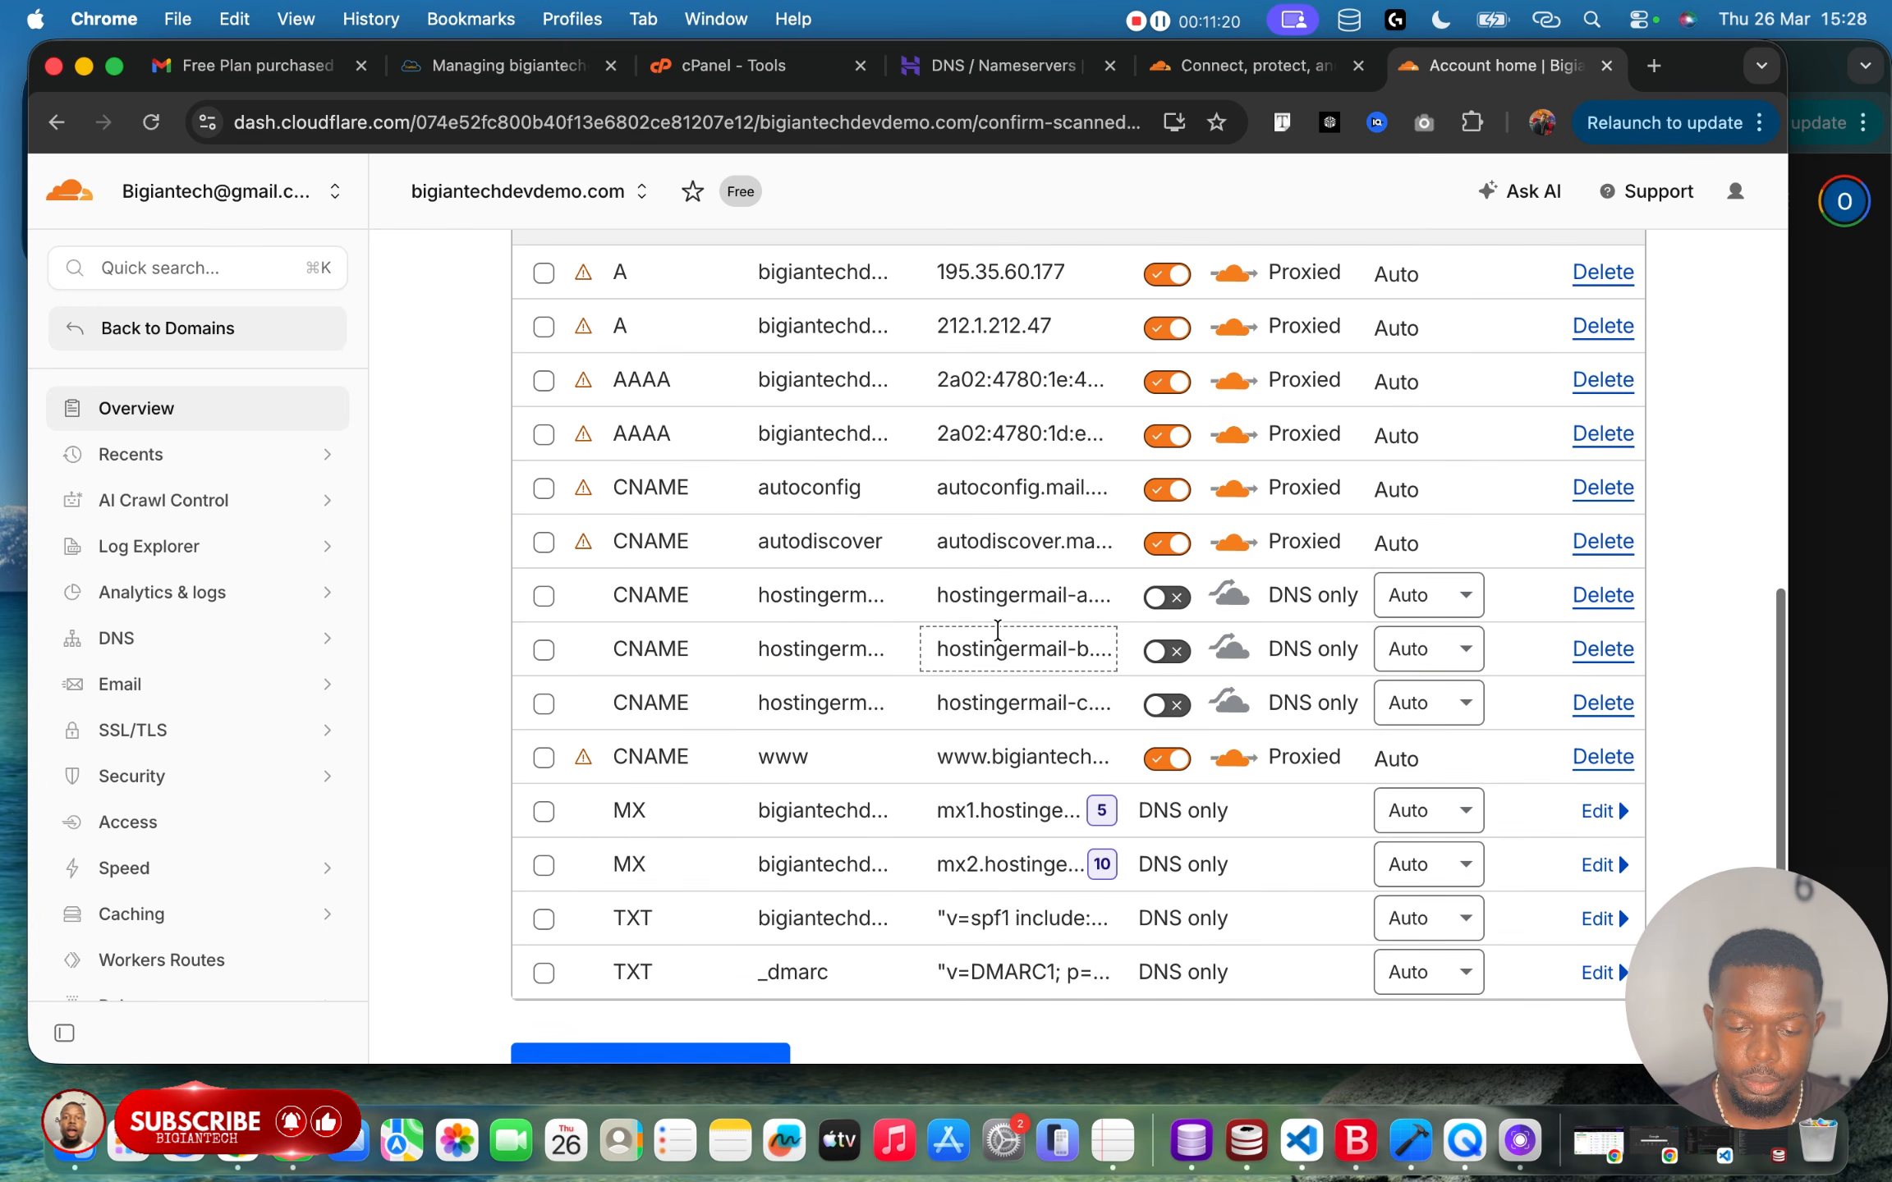
pyautogui.scroll(-5, 996, 633)
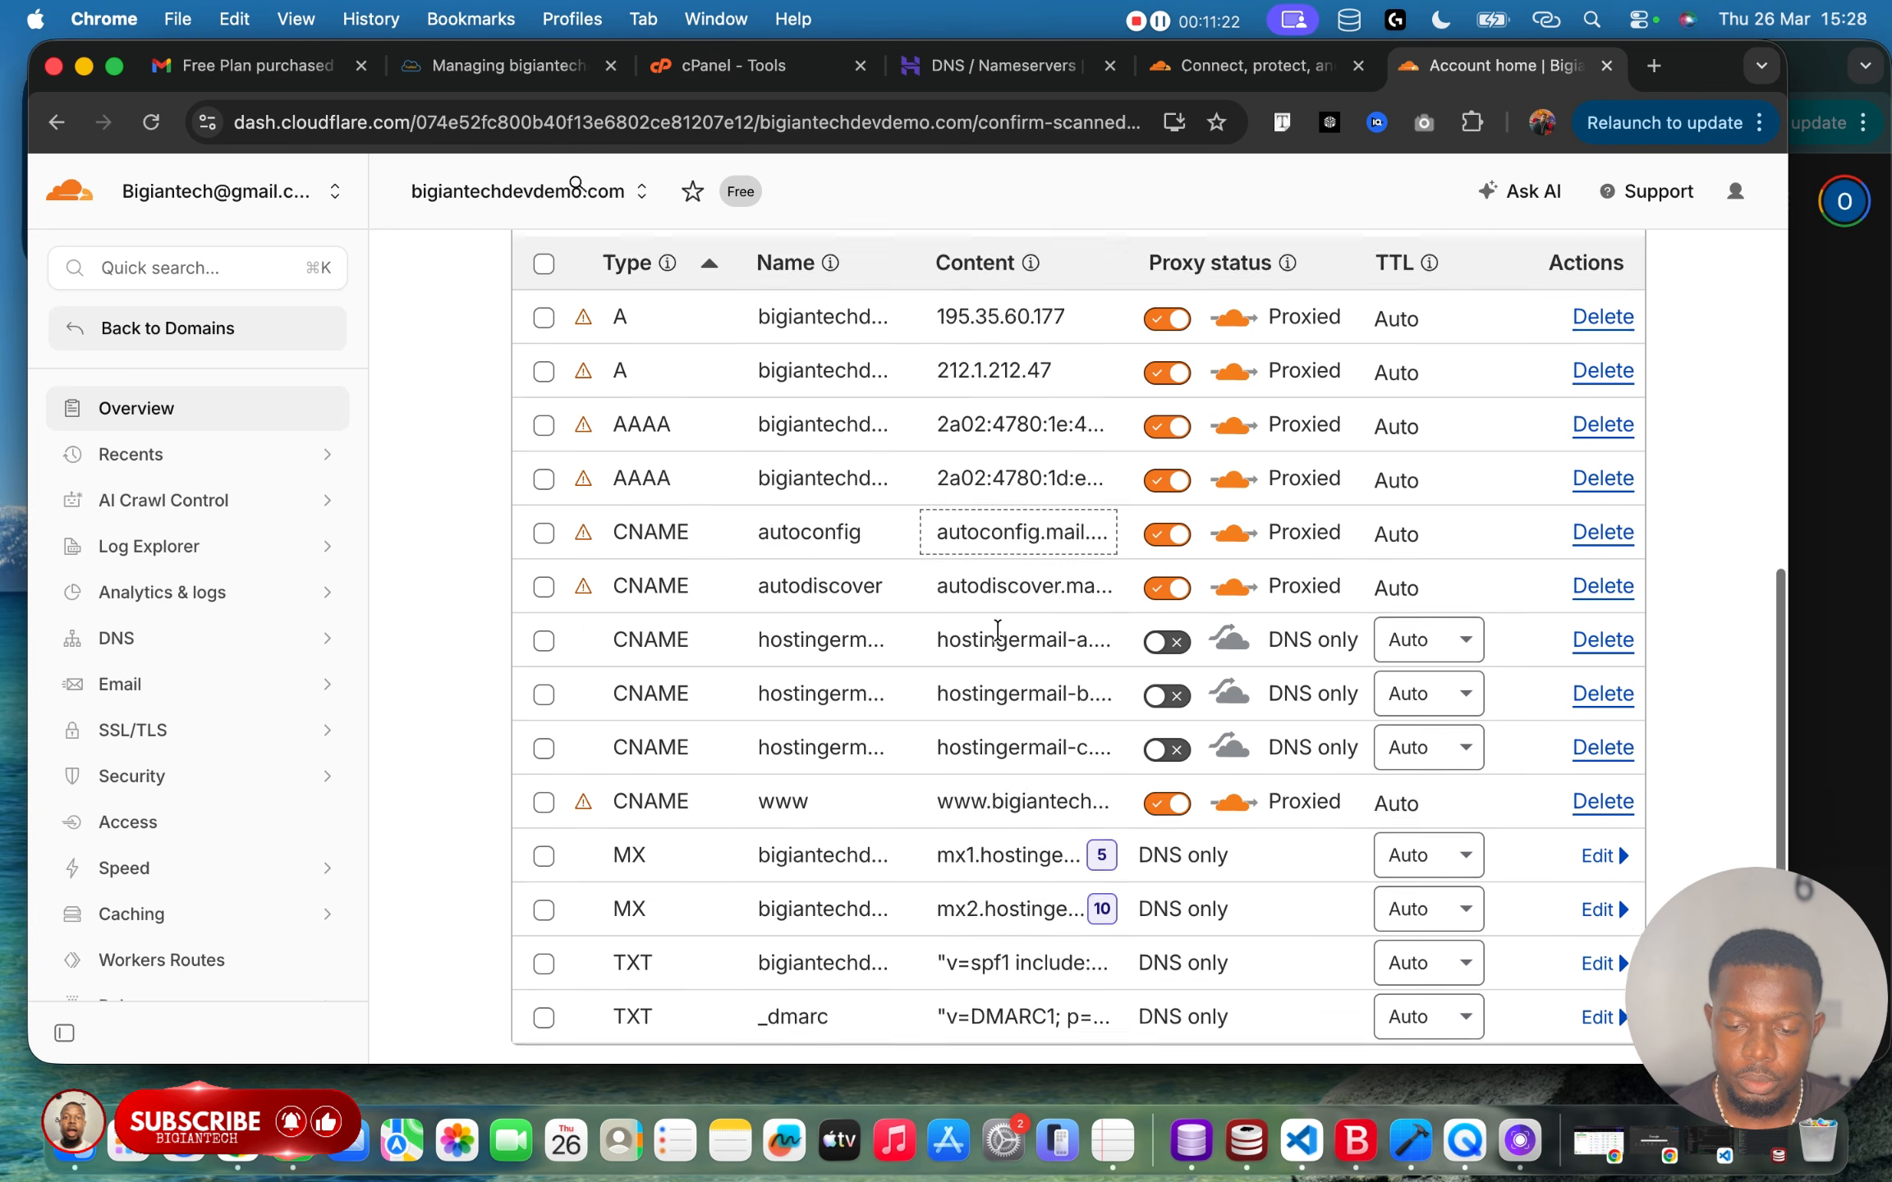
pyautogui.click(655, 899)
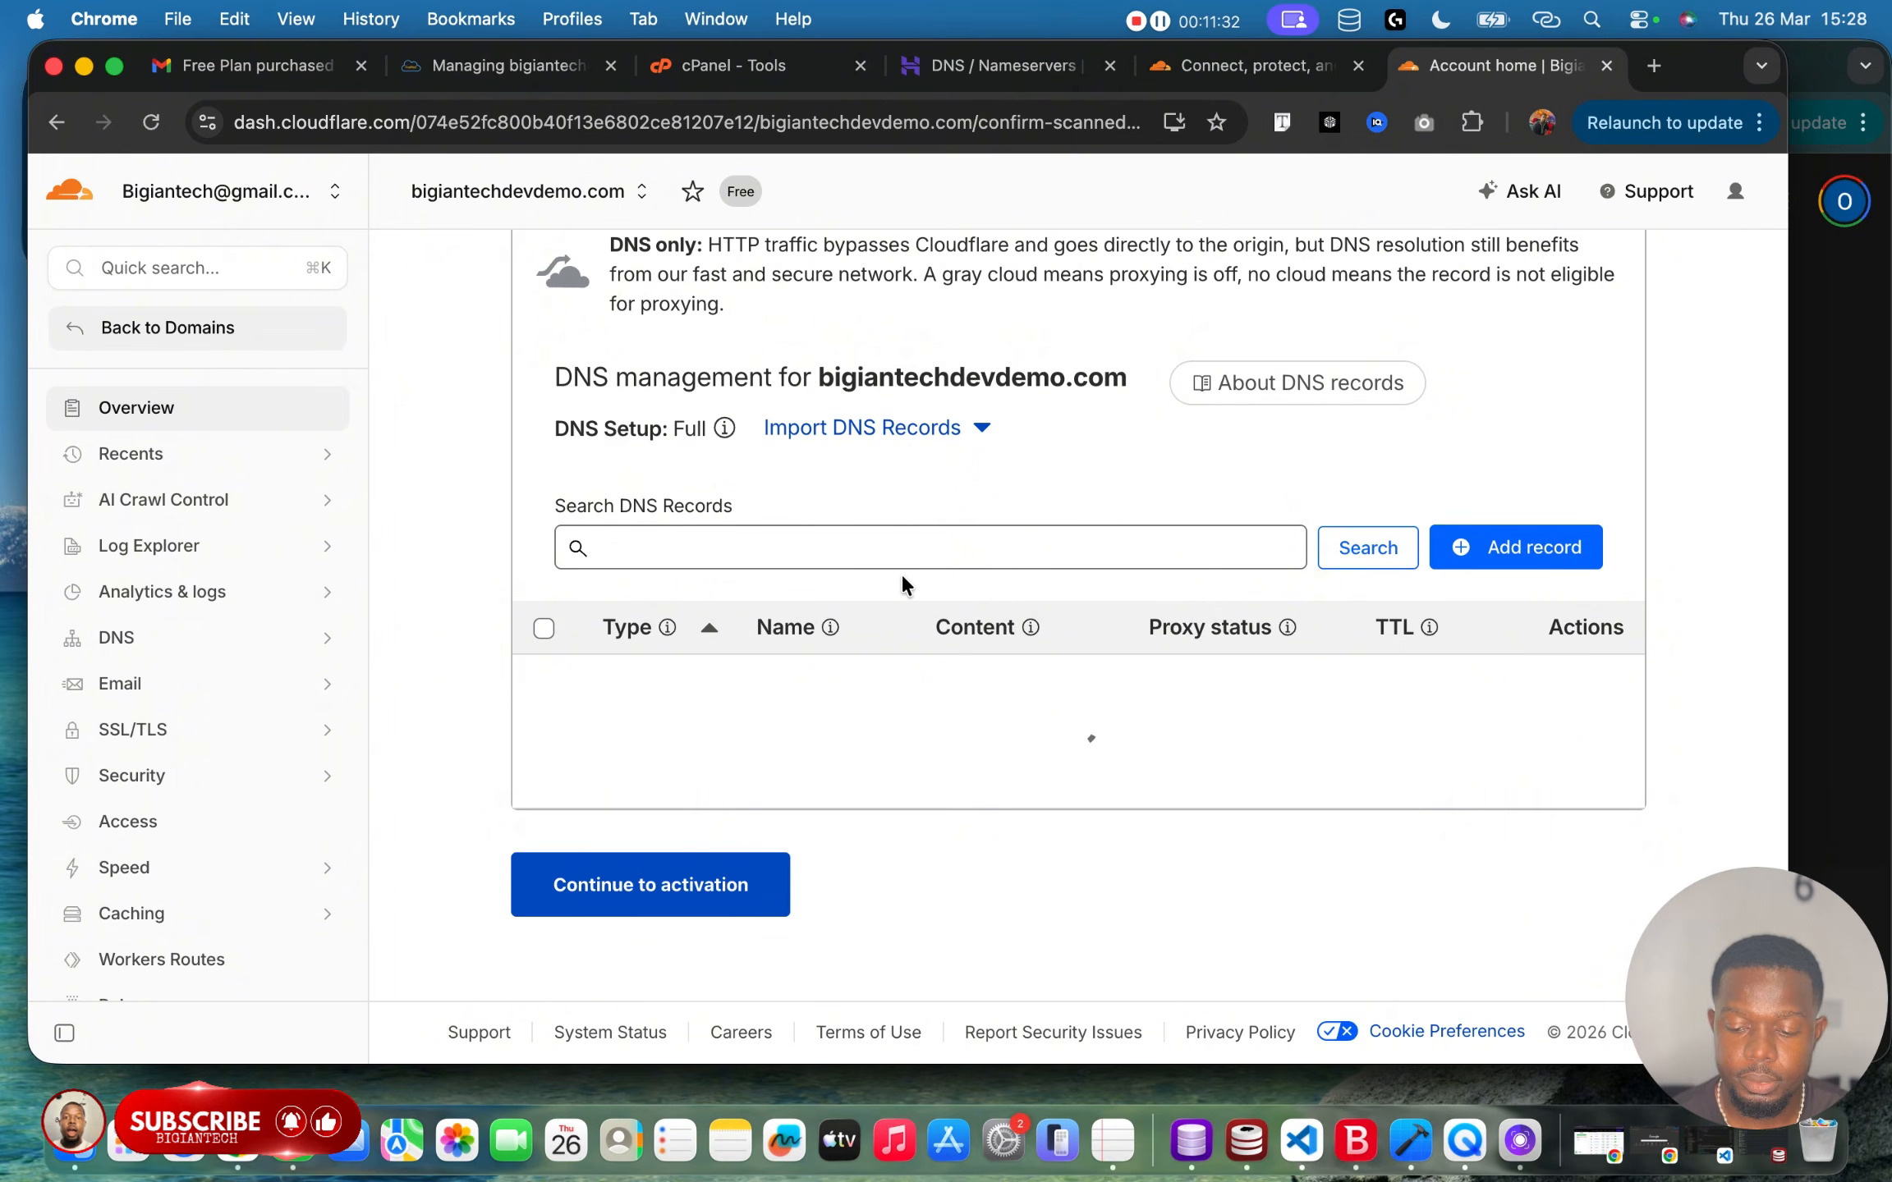
# Copy the first assigned Cloudflare nameserver and replace Hostinger's first nameserver entry with rene.ns.cloudflare.com.
pyautogui.scroll(-5, 936, 493)
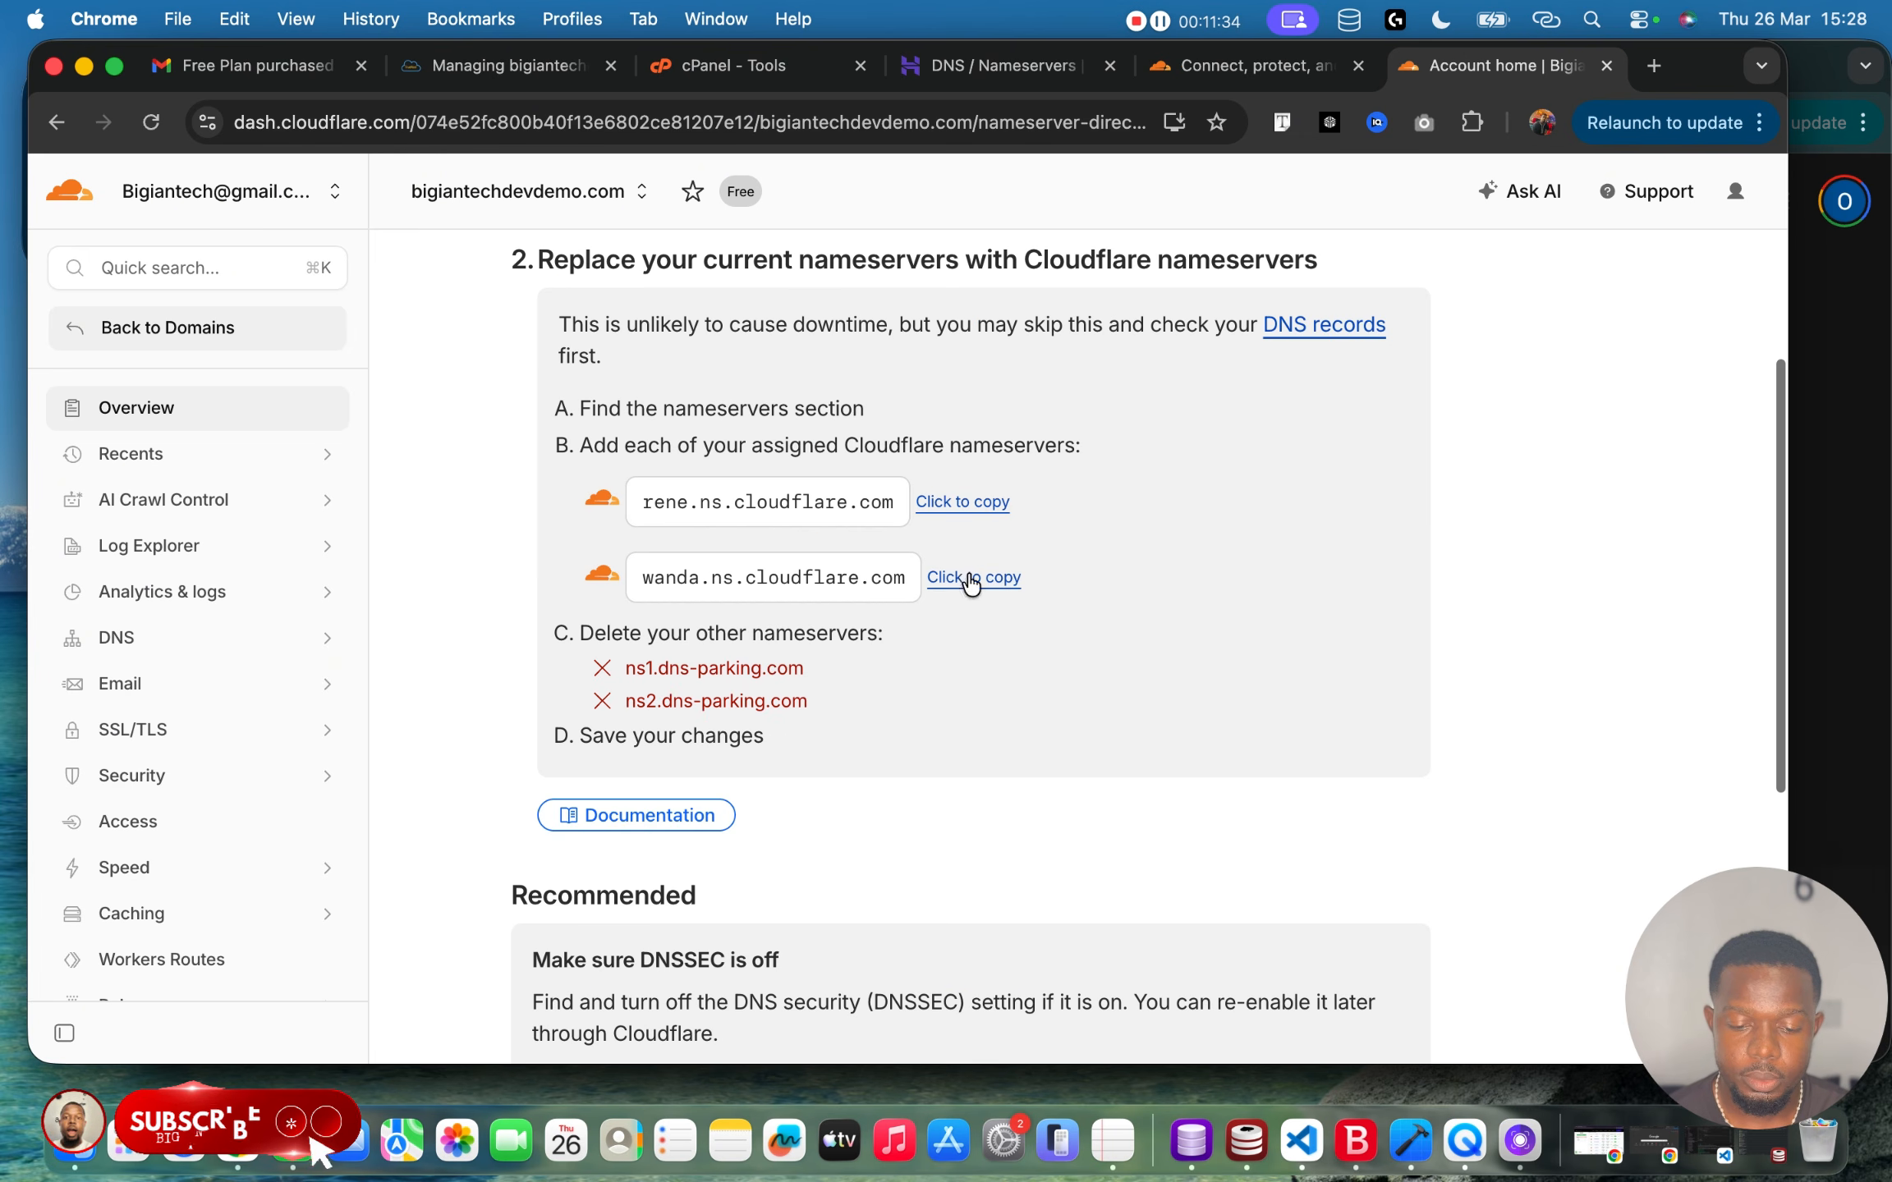
pyautogui.scroll(1, 888, 593)
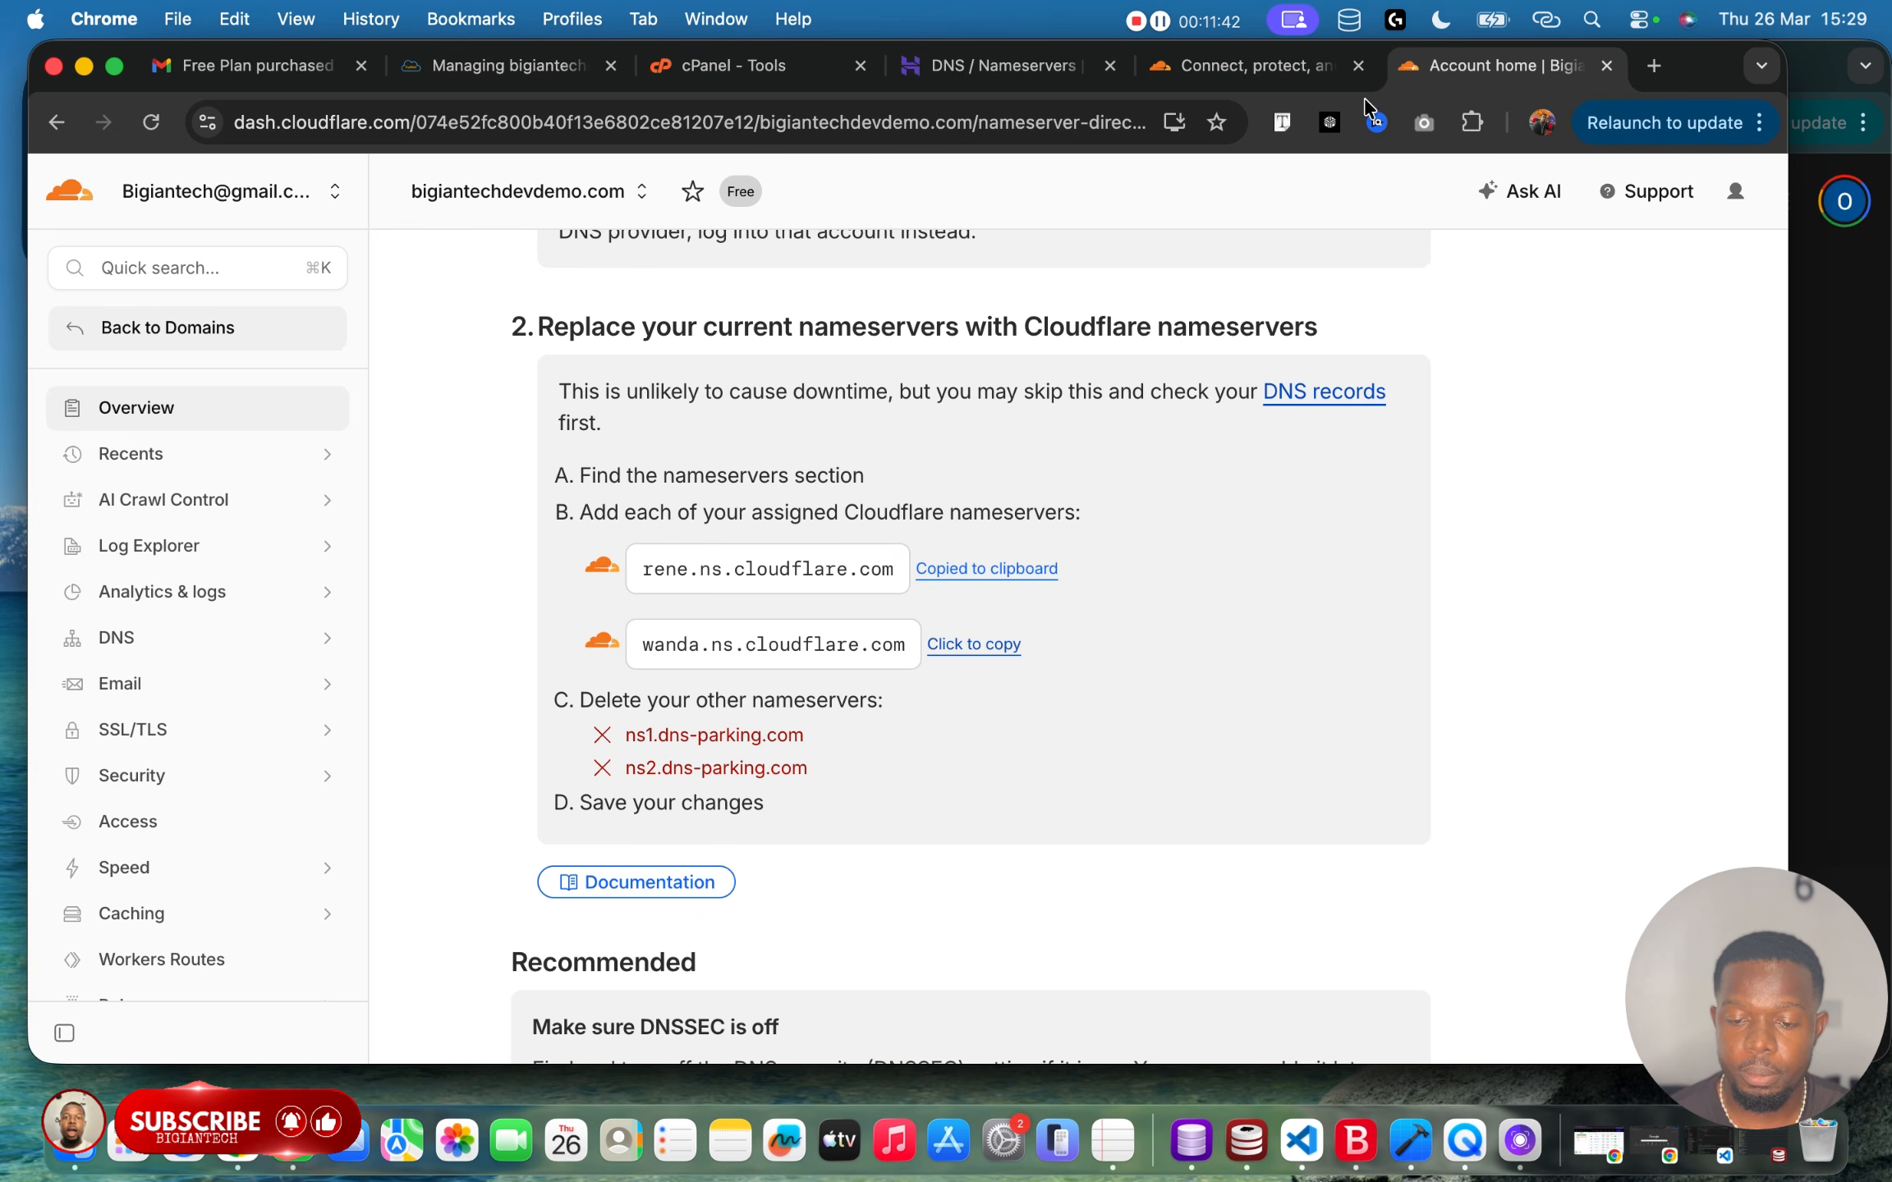
pyautogui.click(998, 66)
pyautogui.scroll(-3, 785, 684)
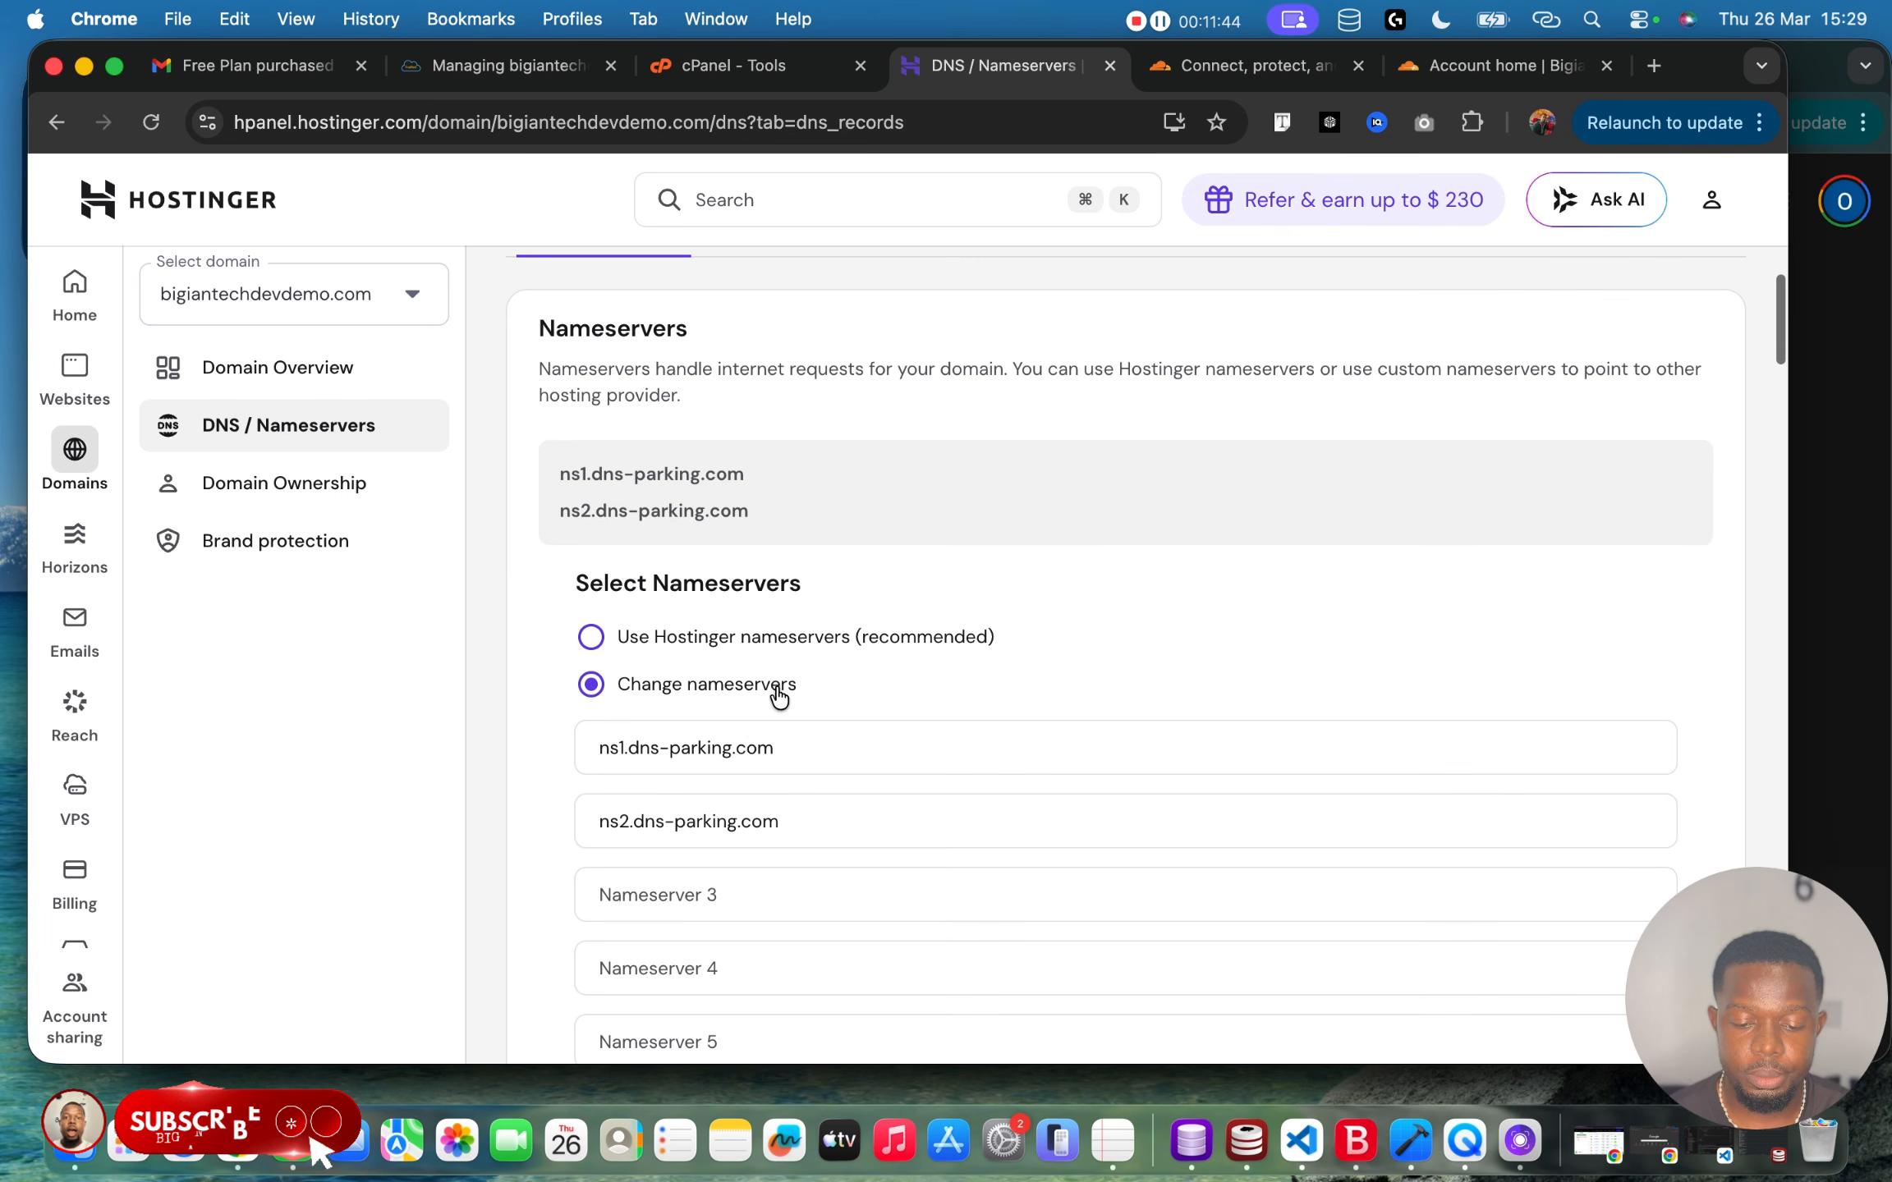
pyautogui.tripleClick(748, 745)
pyautogui.write('rene.ns.cloudflare.com')
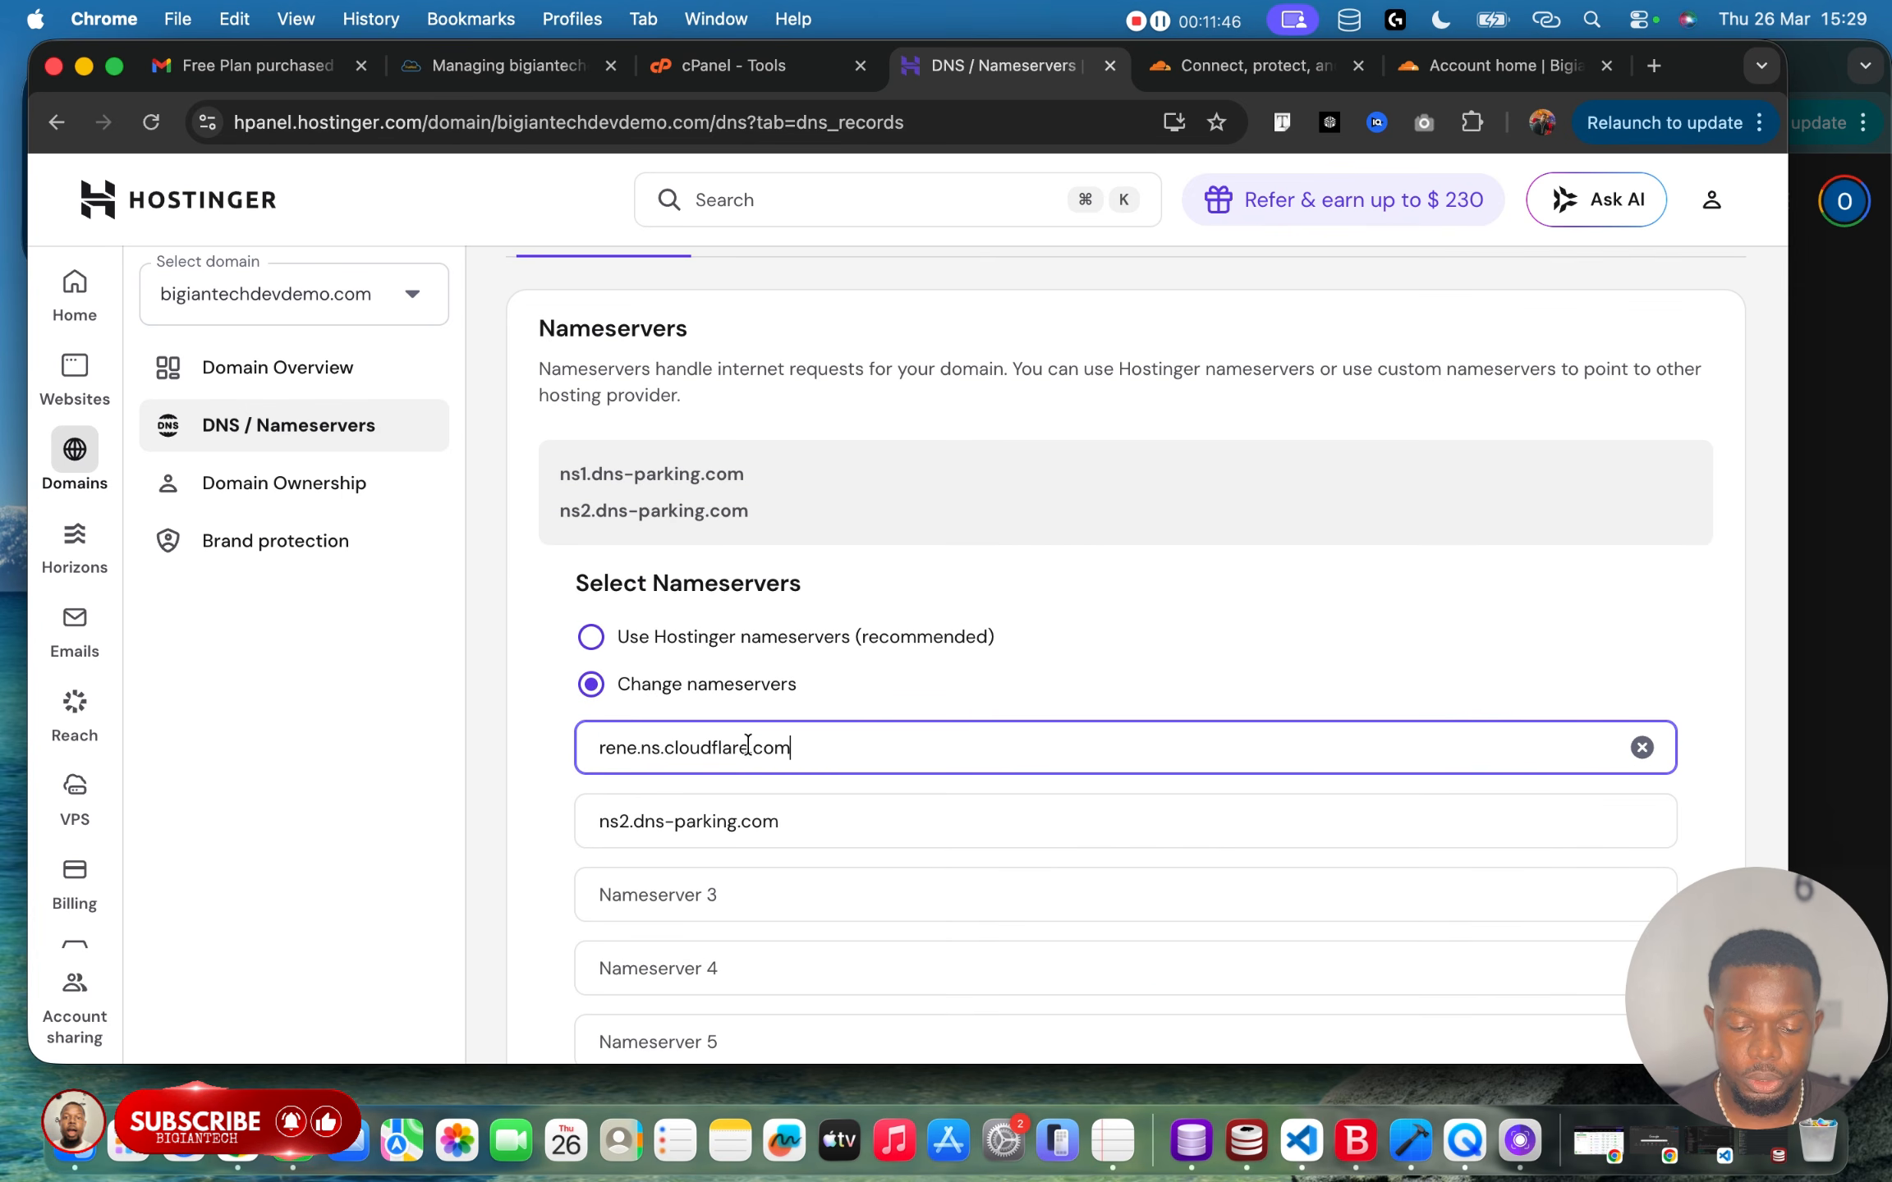
# Copy the second assigned Cloudflare nameserver and replace Hostinger's second nameserver entry with wanda.ns.cloudflare.com.
pyautogui.click(1454, 68)
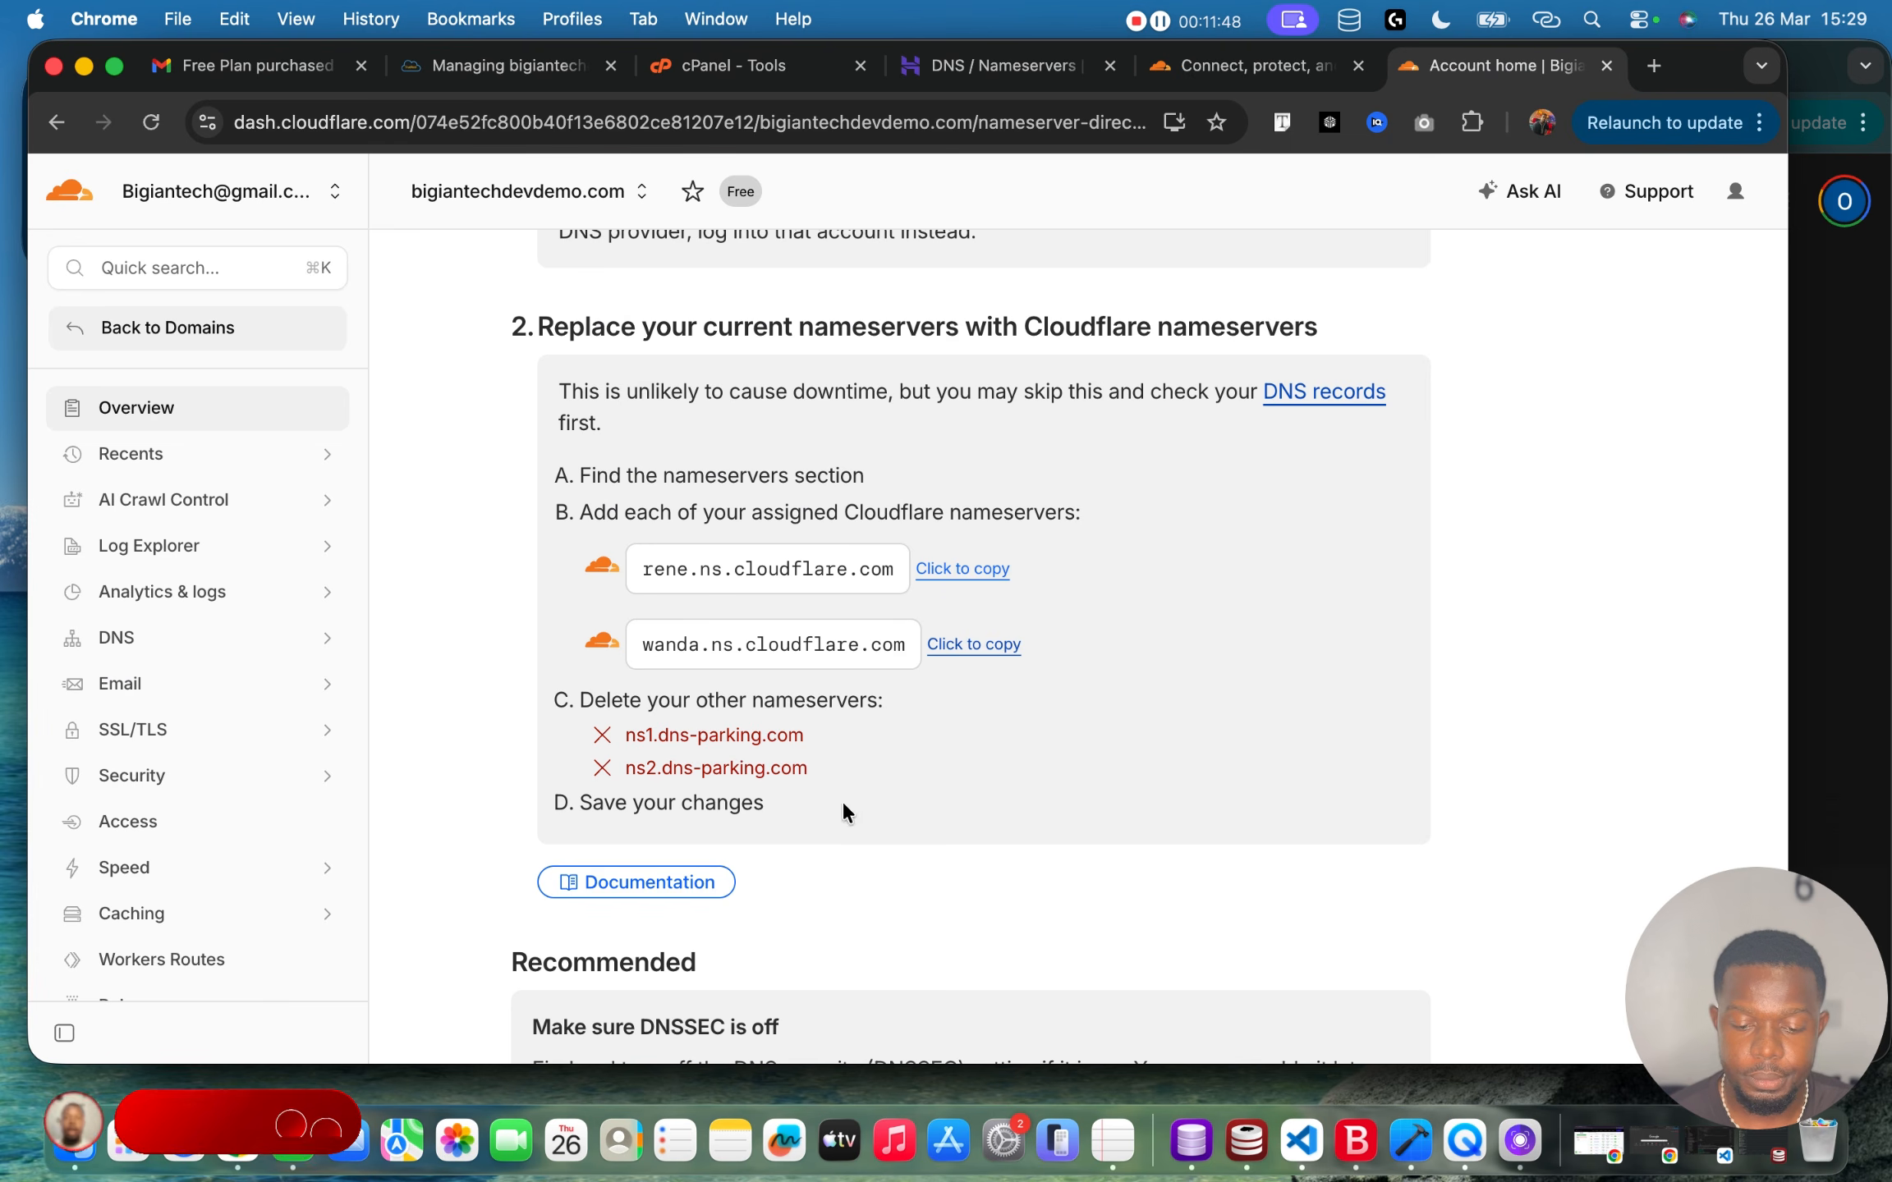
pyautogui.click(959, 648)
pyautogui.click(997, 65)
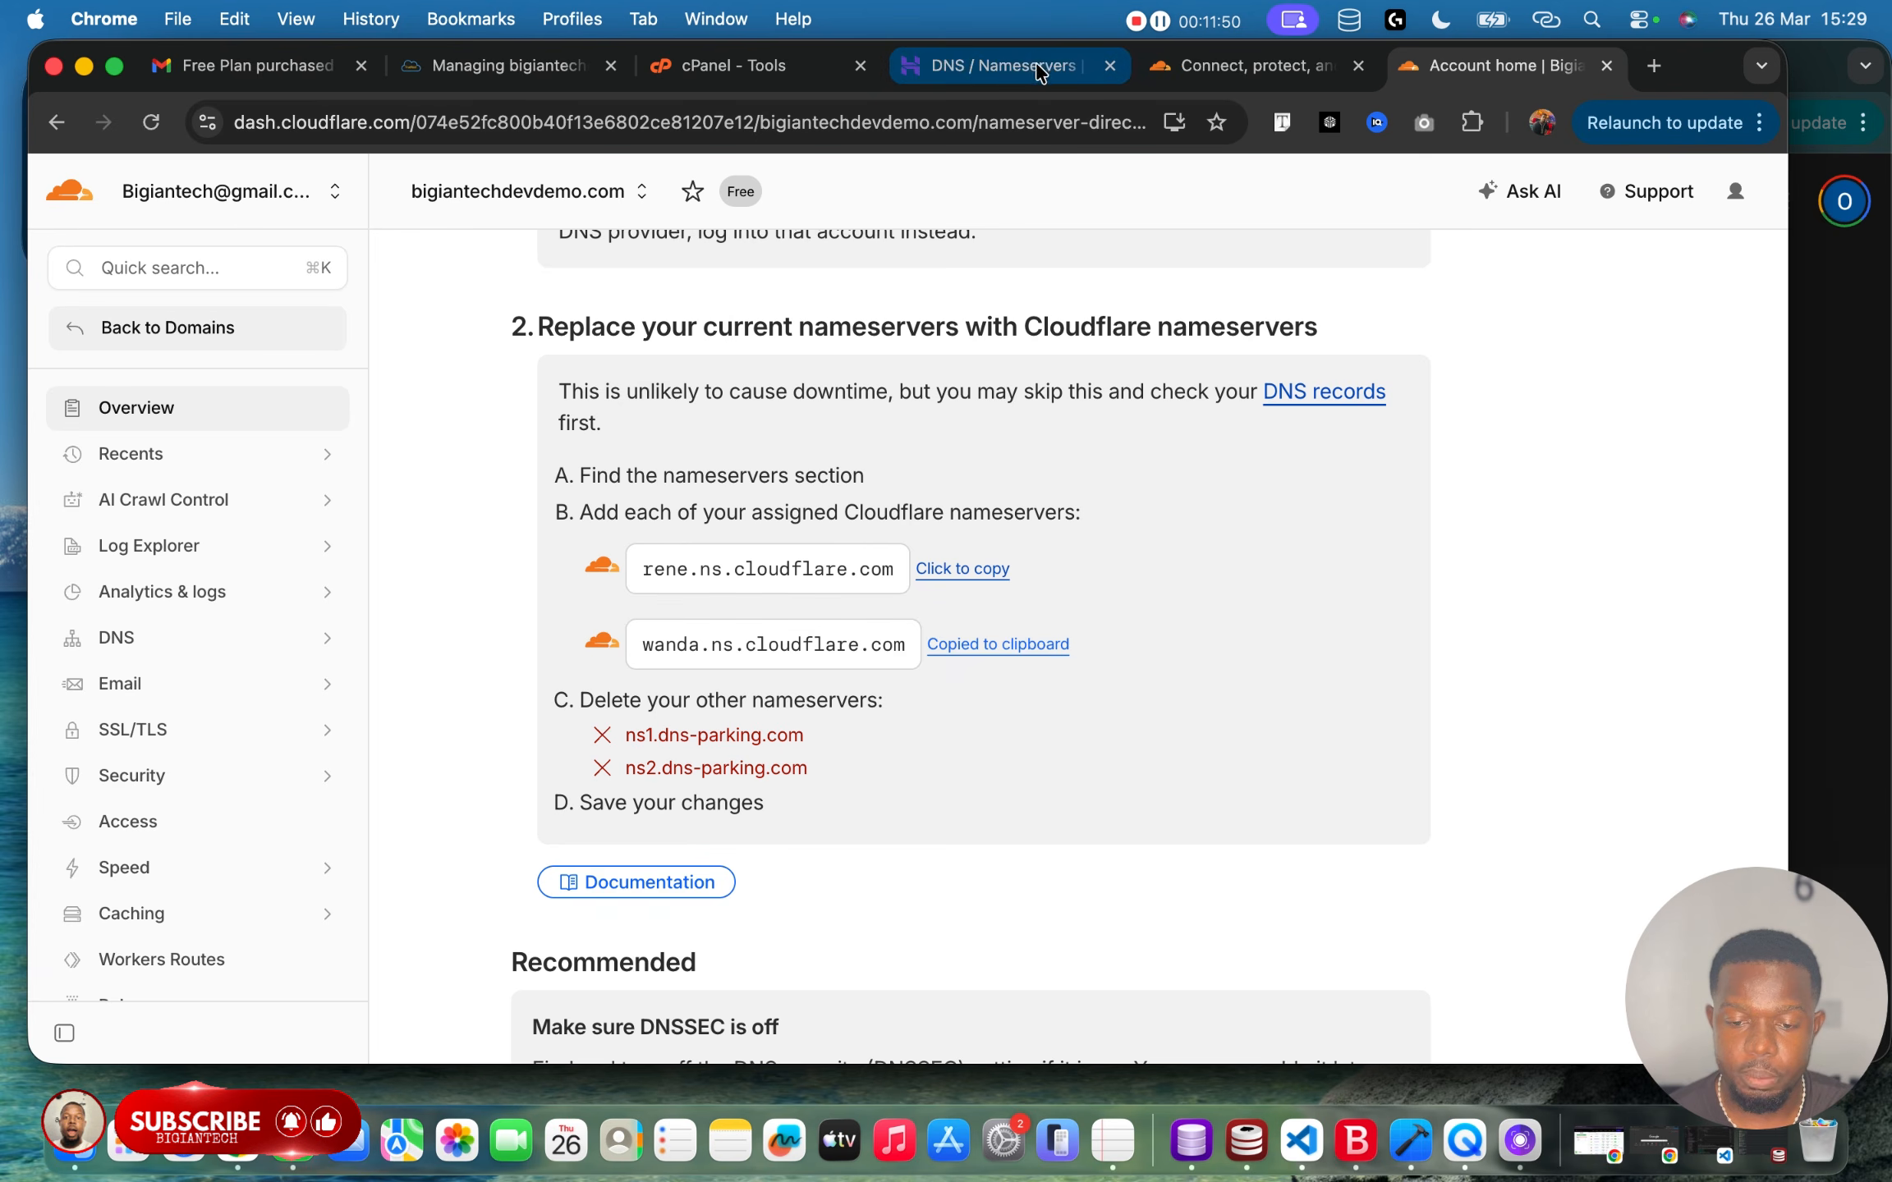
pyautogui.tripleClick(797, 821)
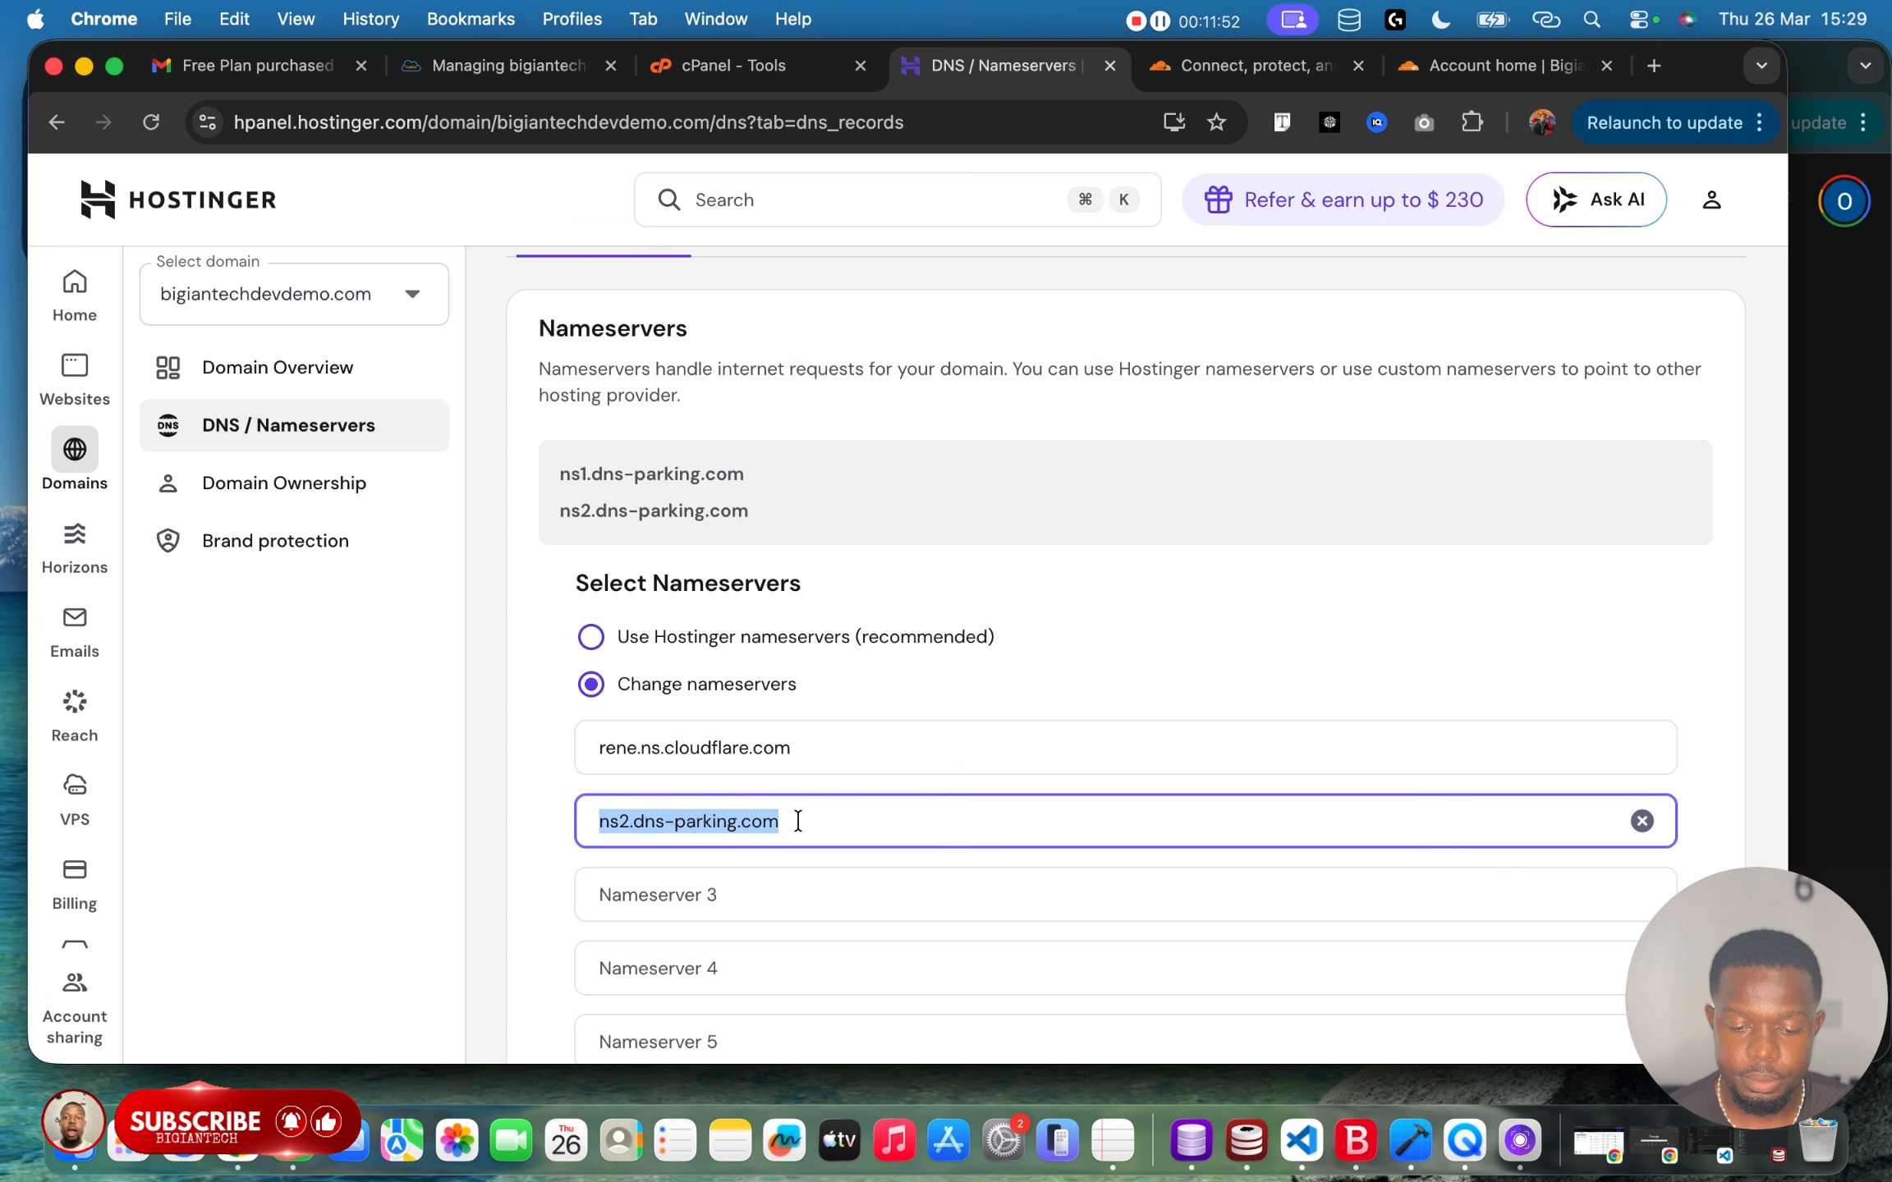
pyautogui.press('cmd+v')
pyautogui.scroll(-3, 797, 821)
pyautogui.scroll(-3, 796, 818)
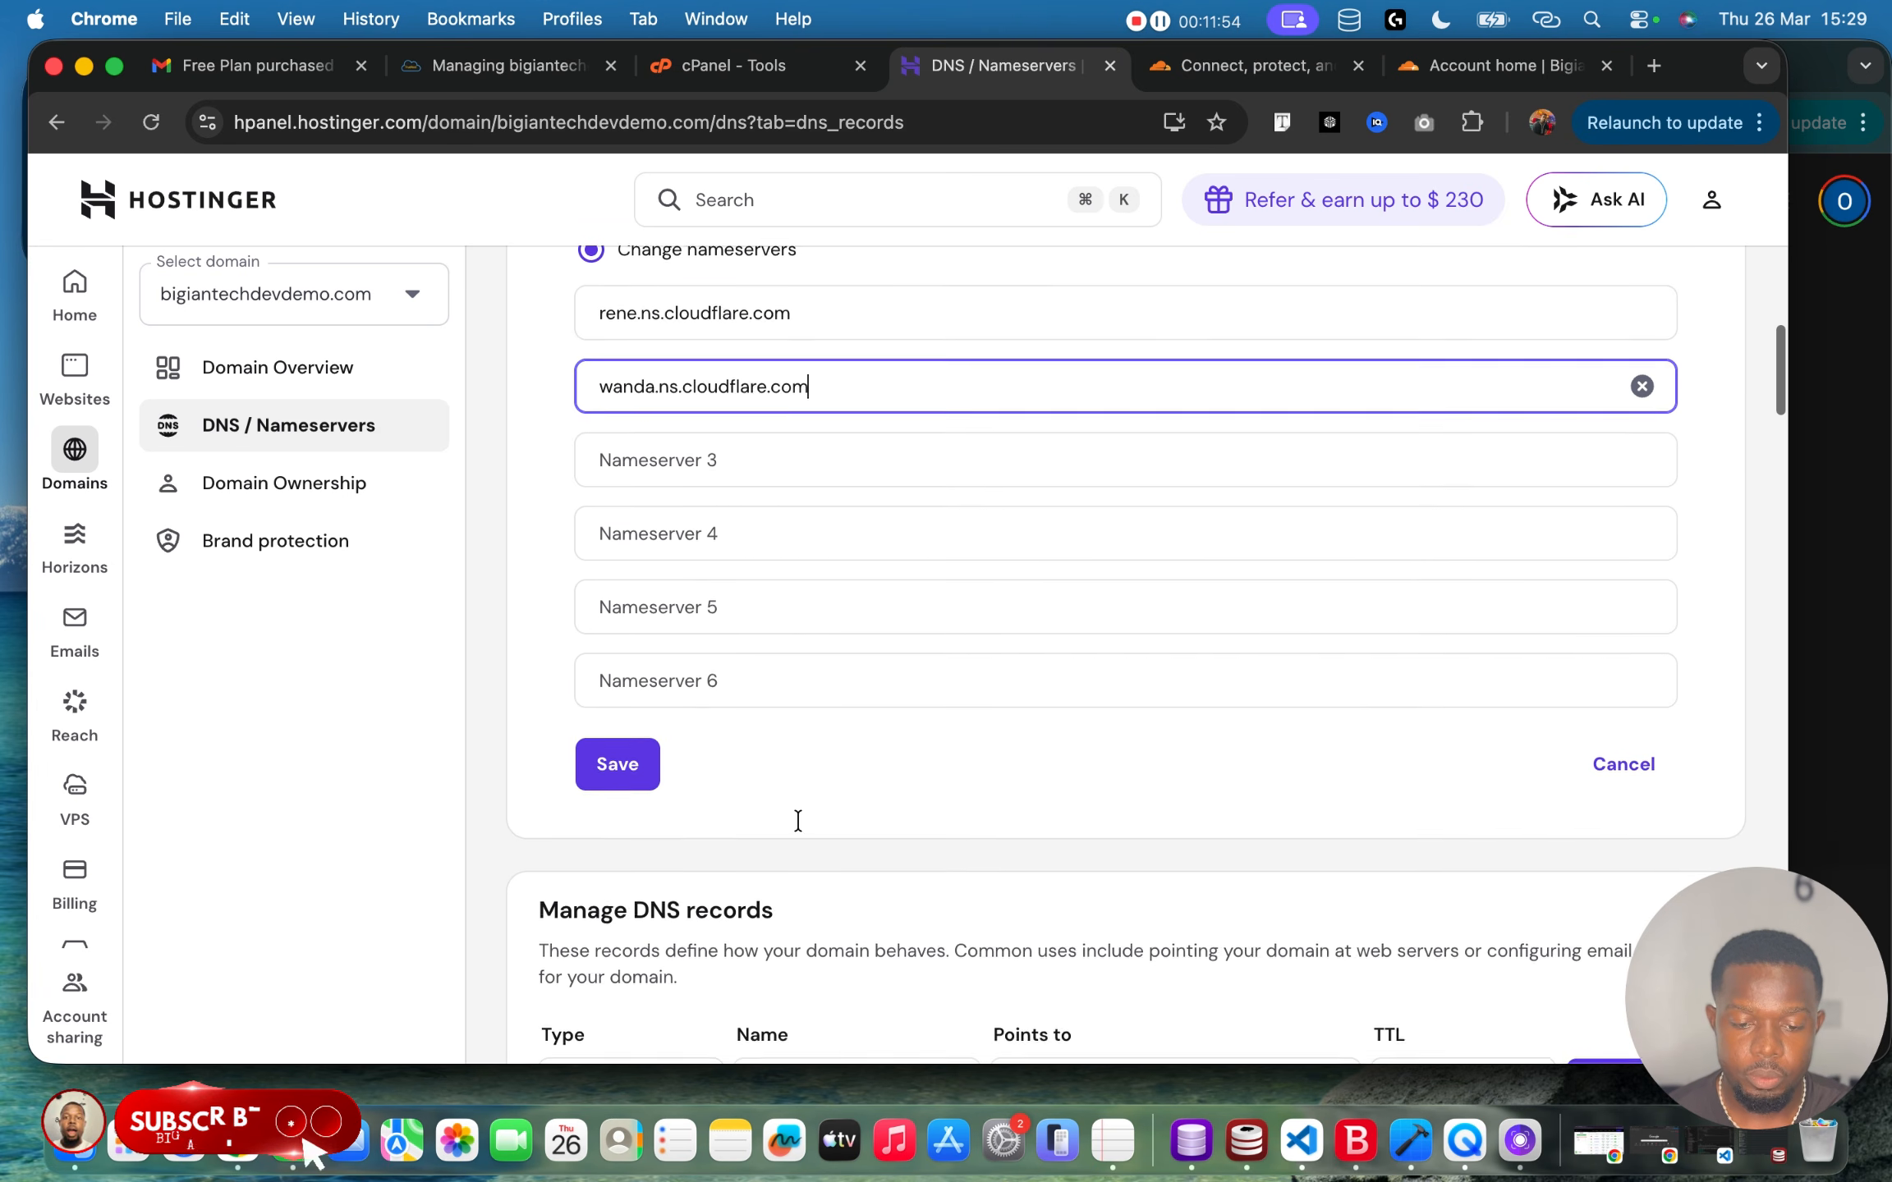
# Save the new Cloudflare nameservers for bigiantechdevdemo.com in Hostinger and close the confirmation.
pyautogui.click(618, 772)
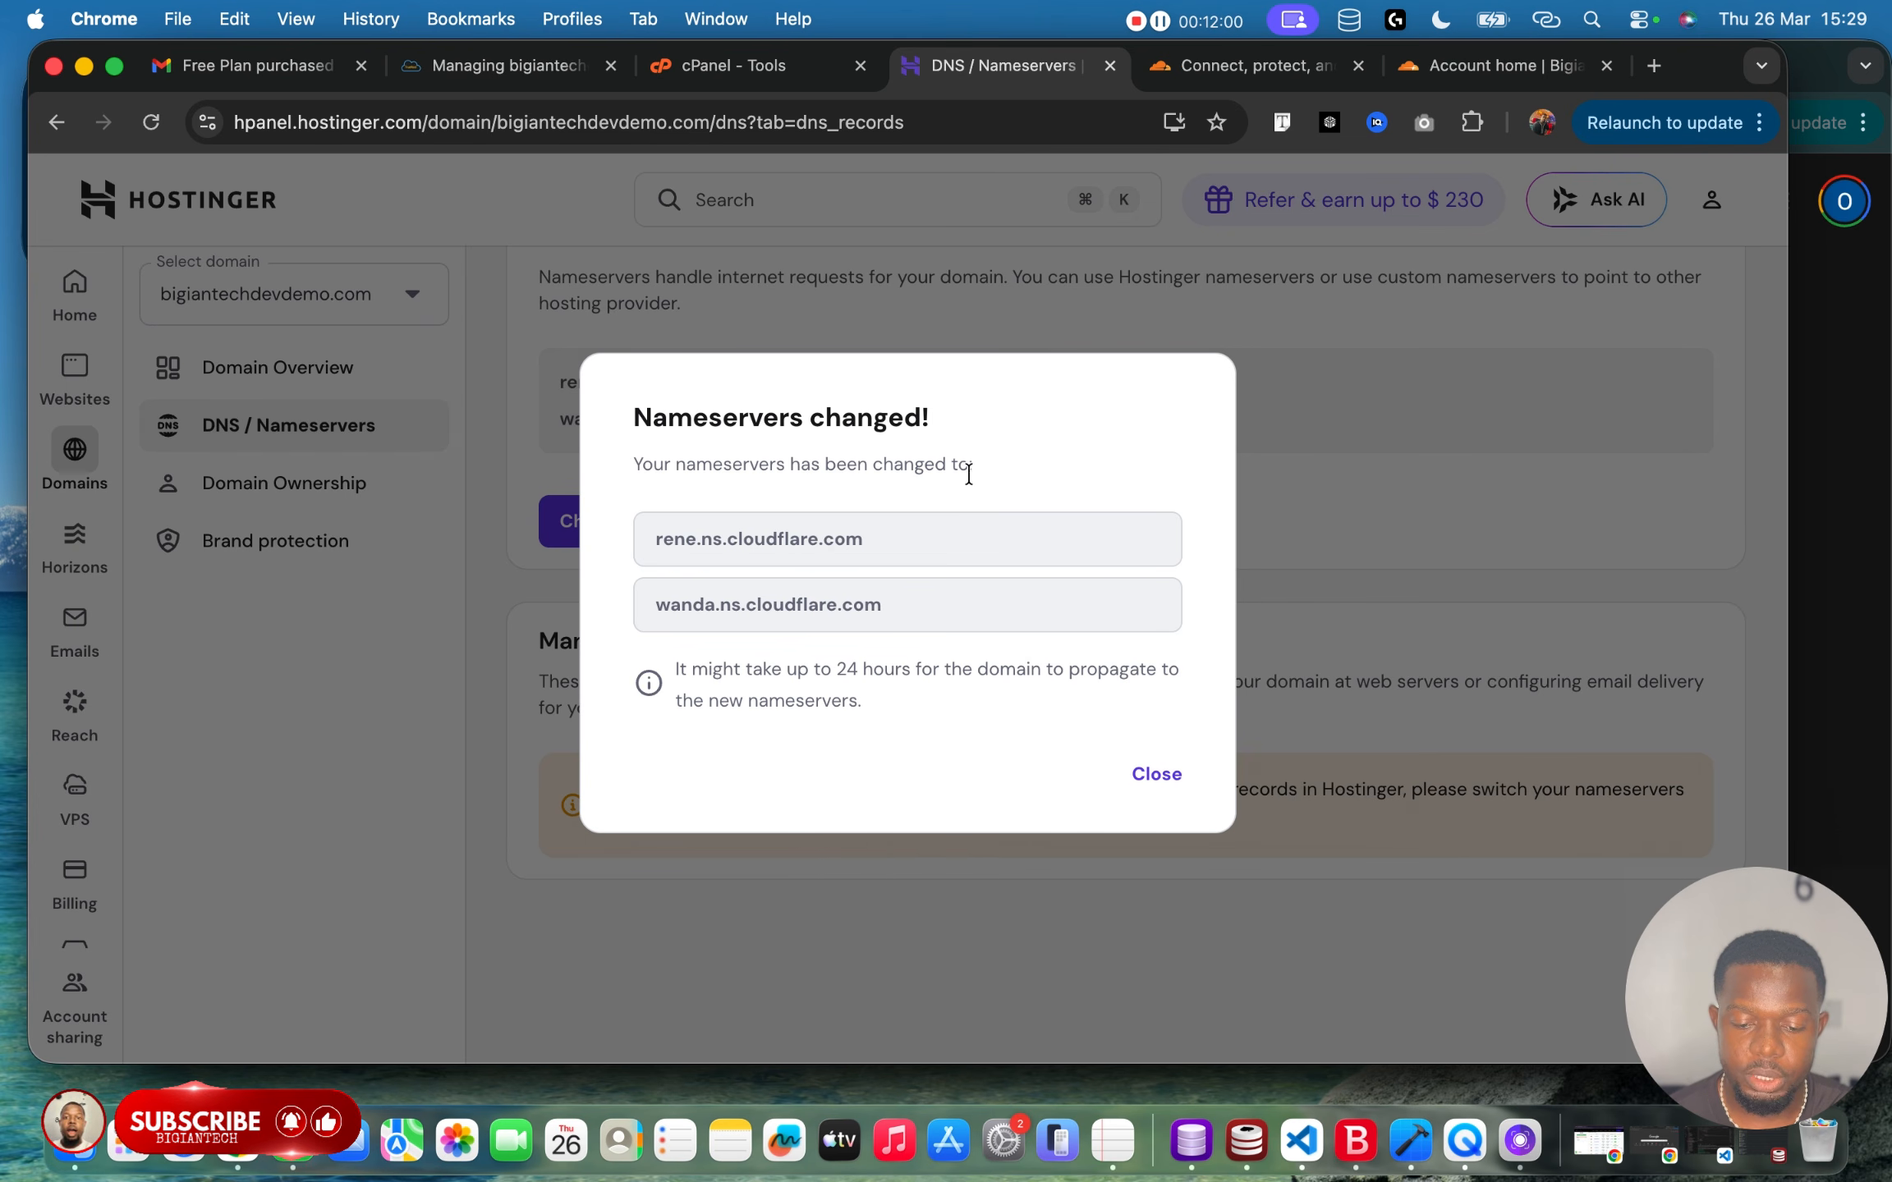
pyautogui.click(1157, 774)
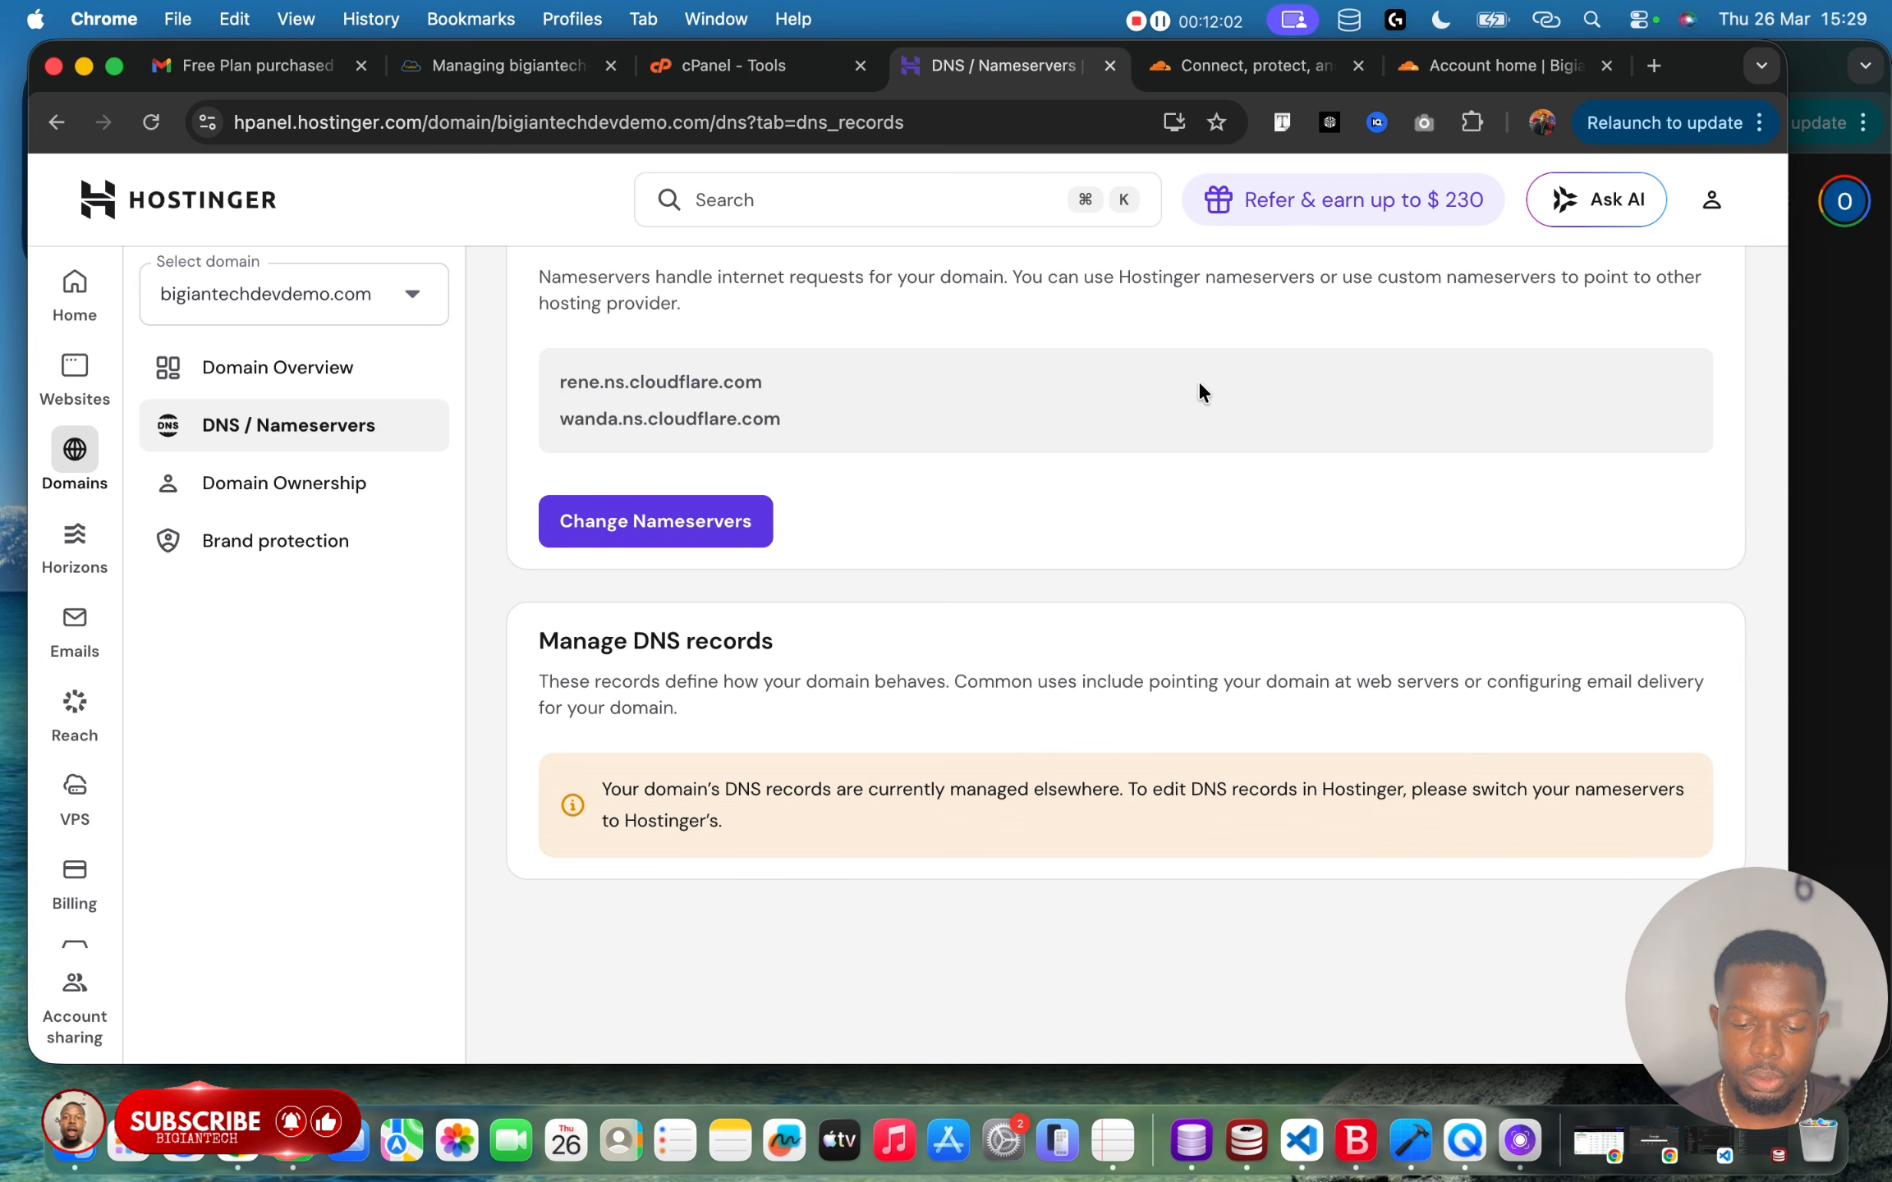
pyautogui.scroll(2, 1199, 386)
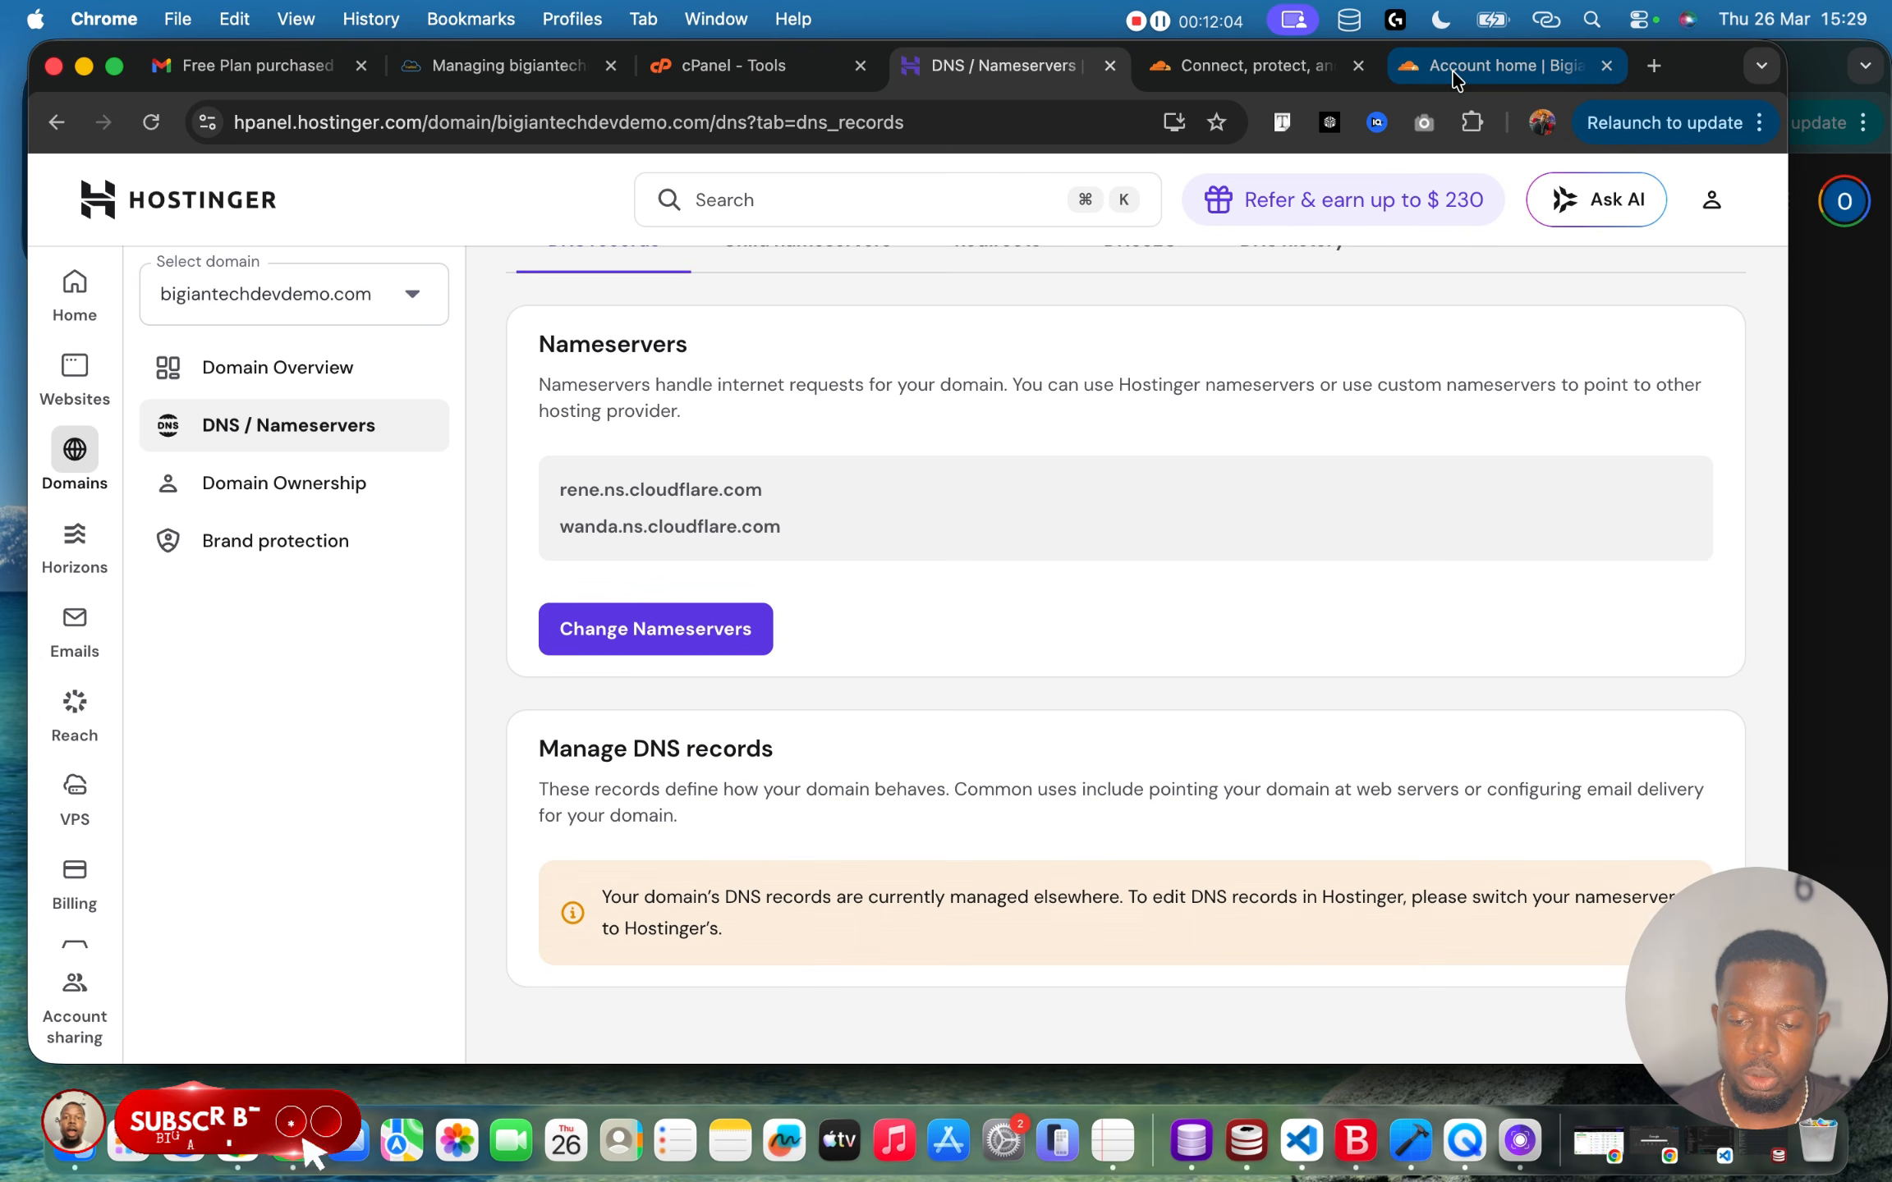
# Switch back to Cloudflare and confirm that the nameservers for bigiantechdevdemo.com have been updated.
pyautogui.click(1455, 73)
pyautogui.scroll(-8, 894, 679)
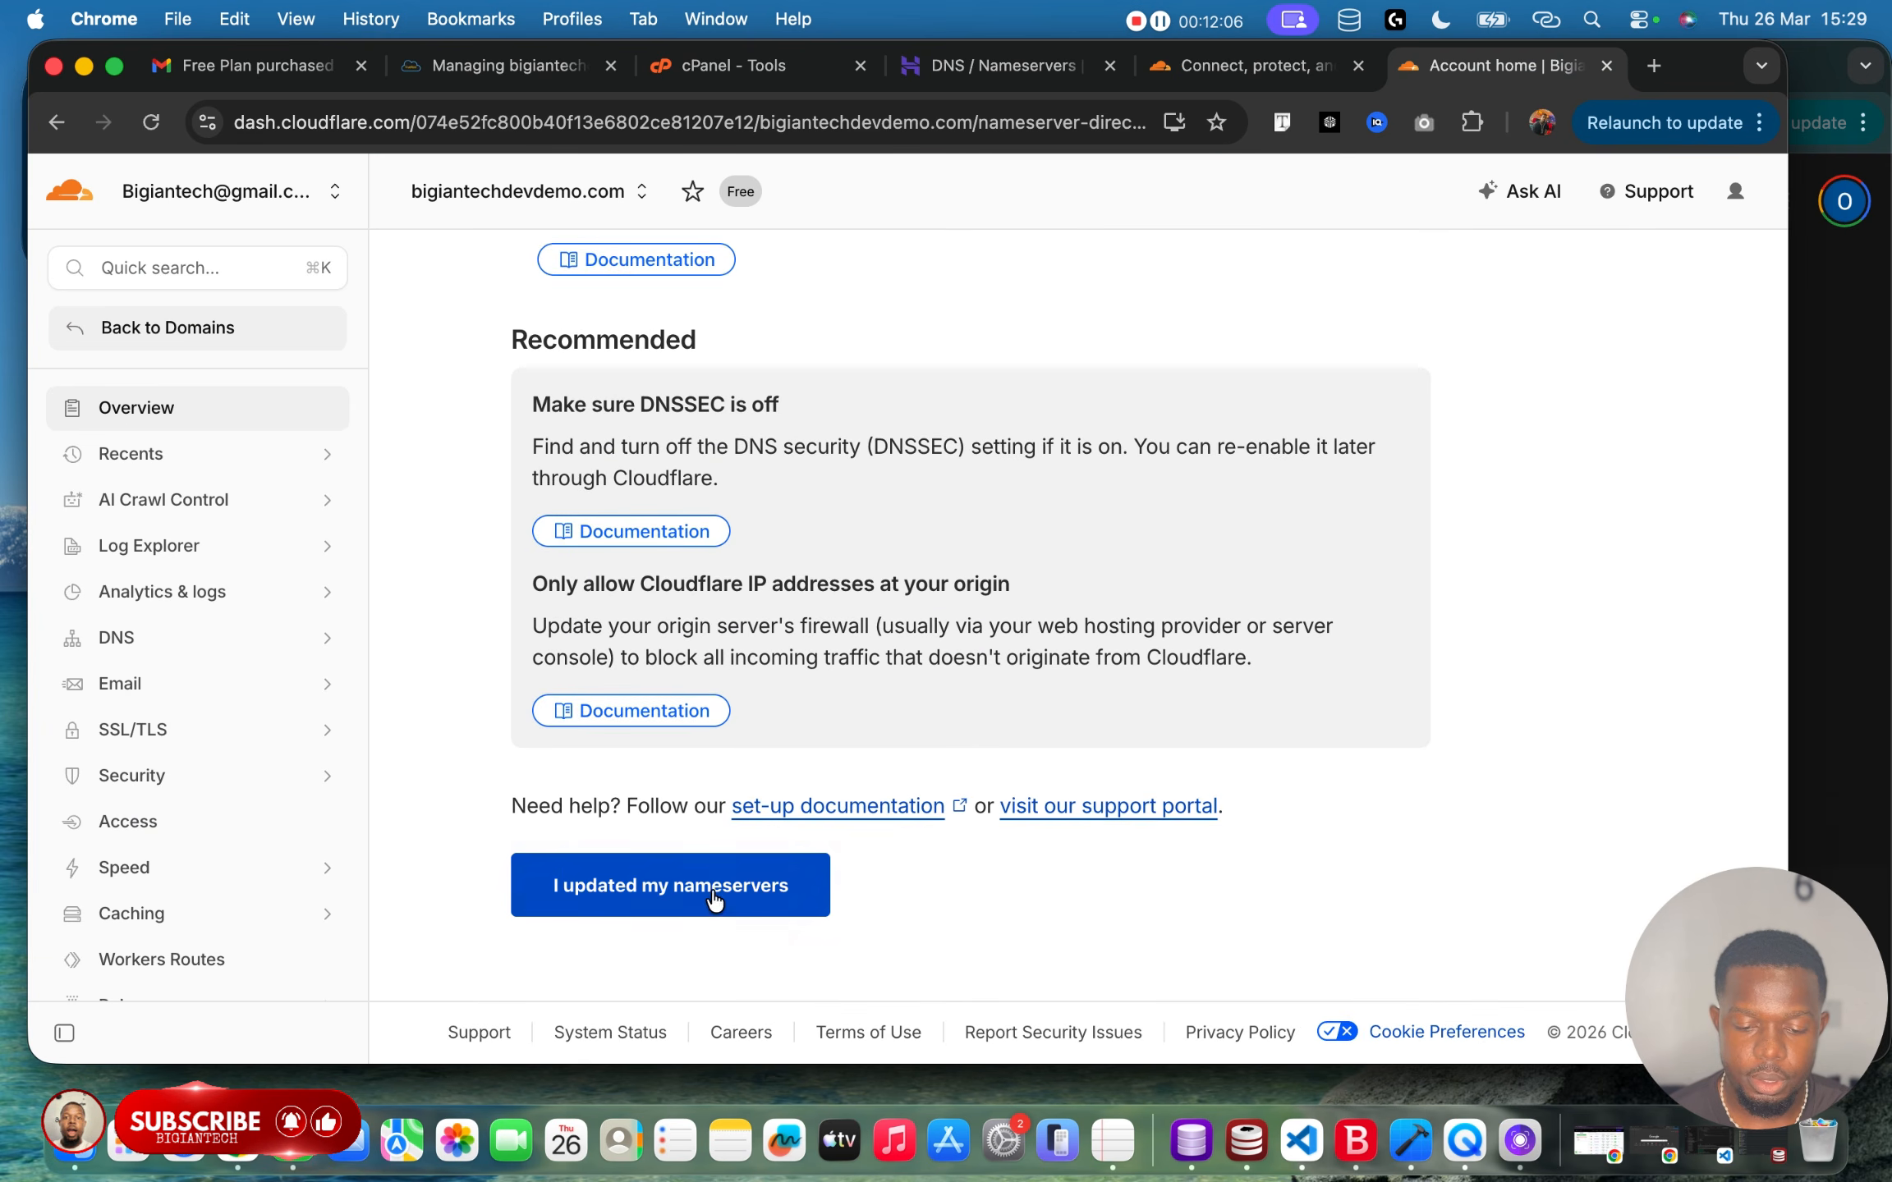
pyautogui.click(713, 895)
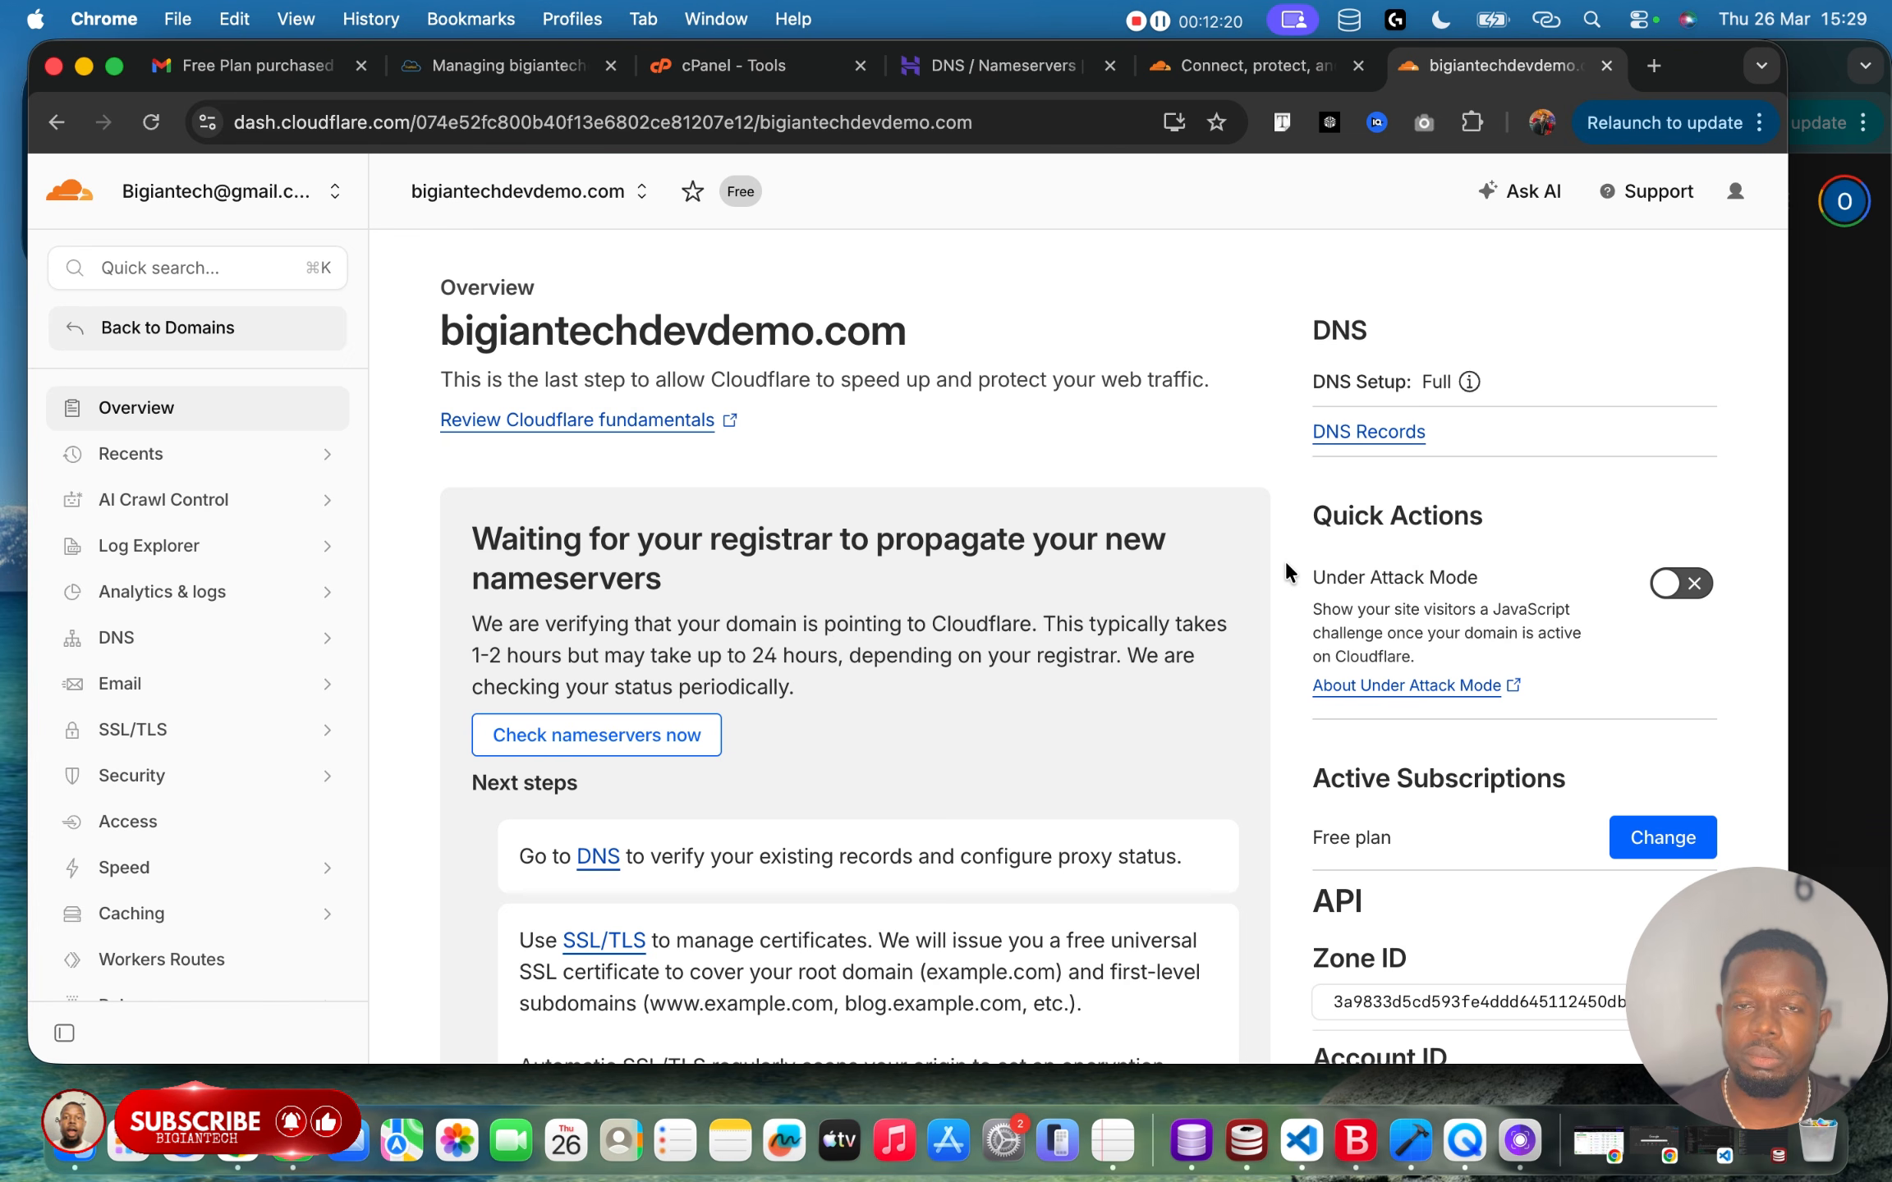
# Enable Under Attack Mode for bigiantechdevdemo.com and confirm it.
pyautogui.click(1677, 586)
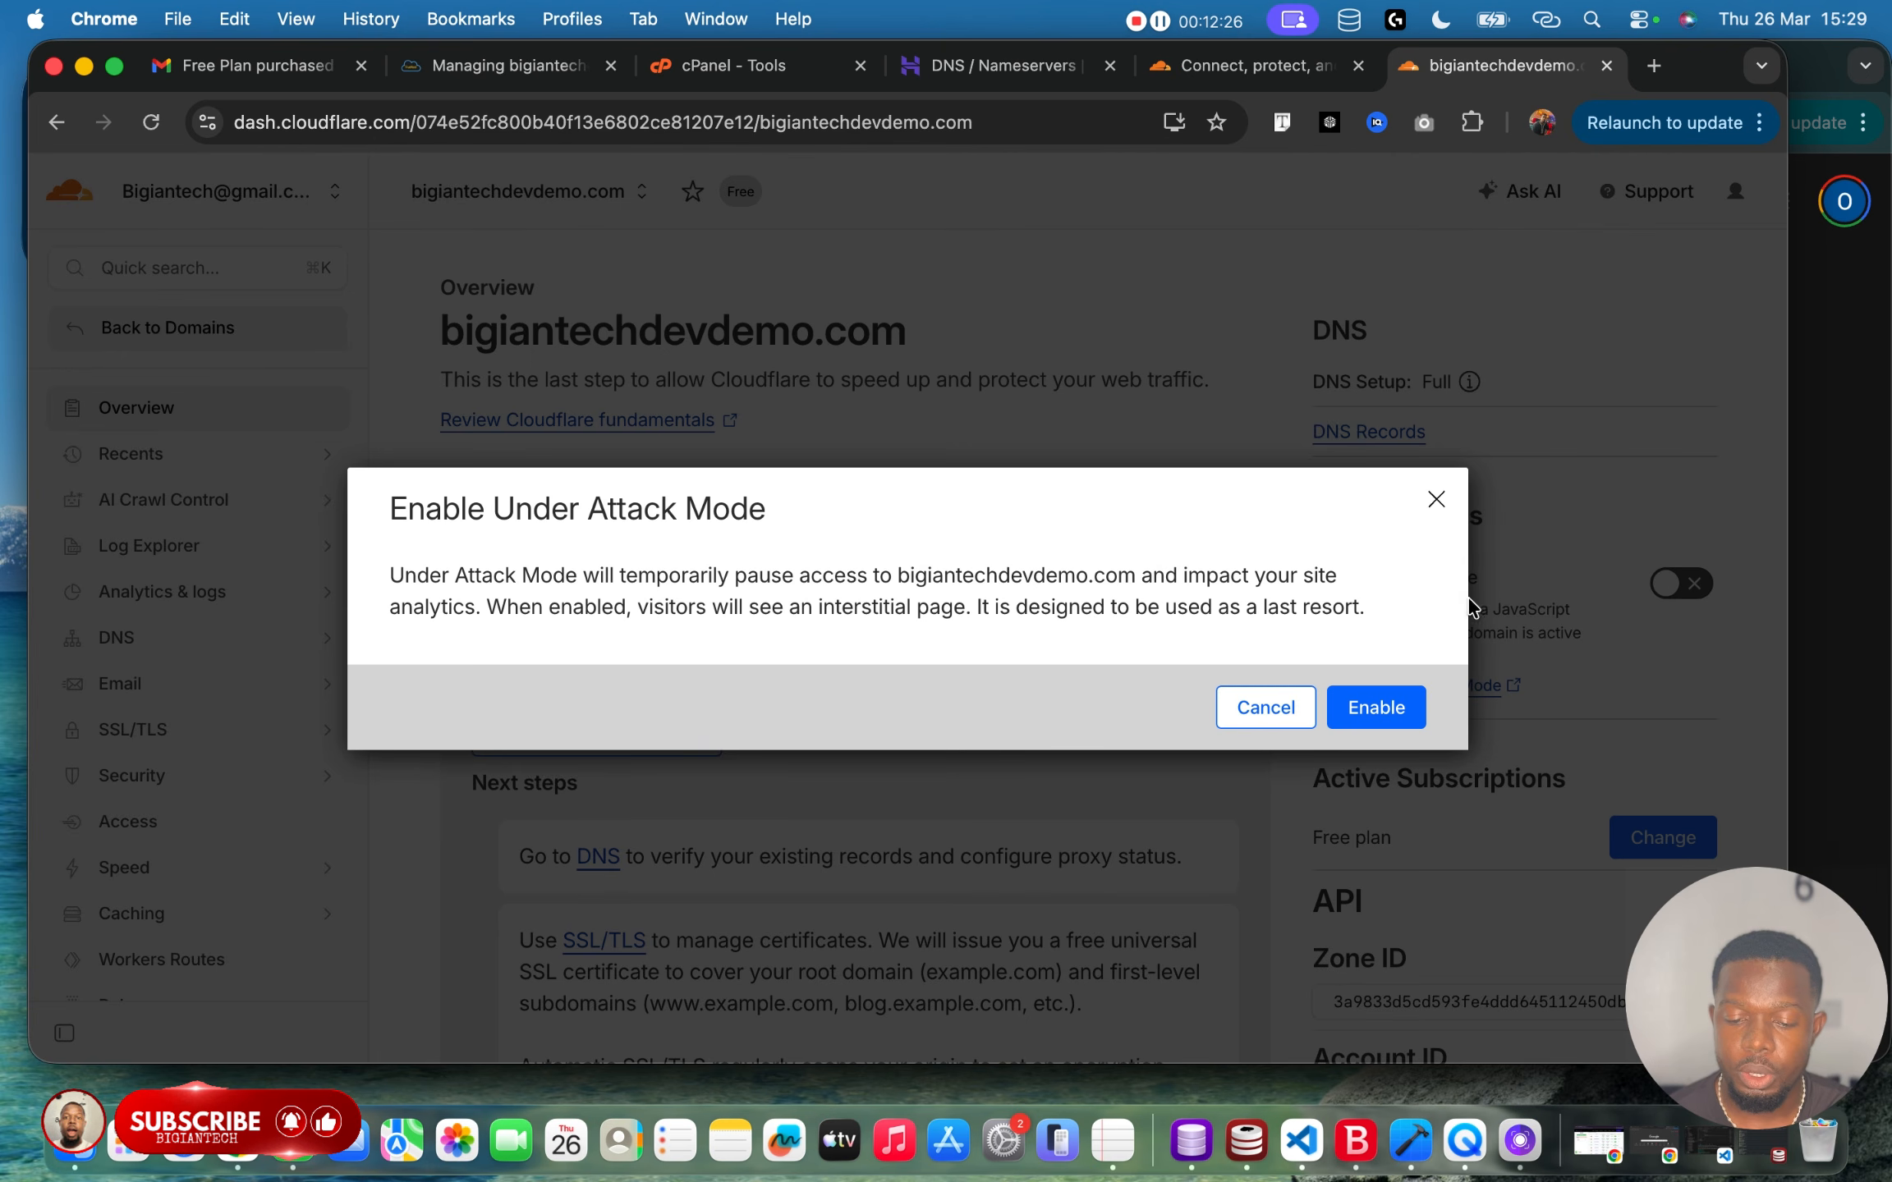
pyautogui.click(1373, 706)
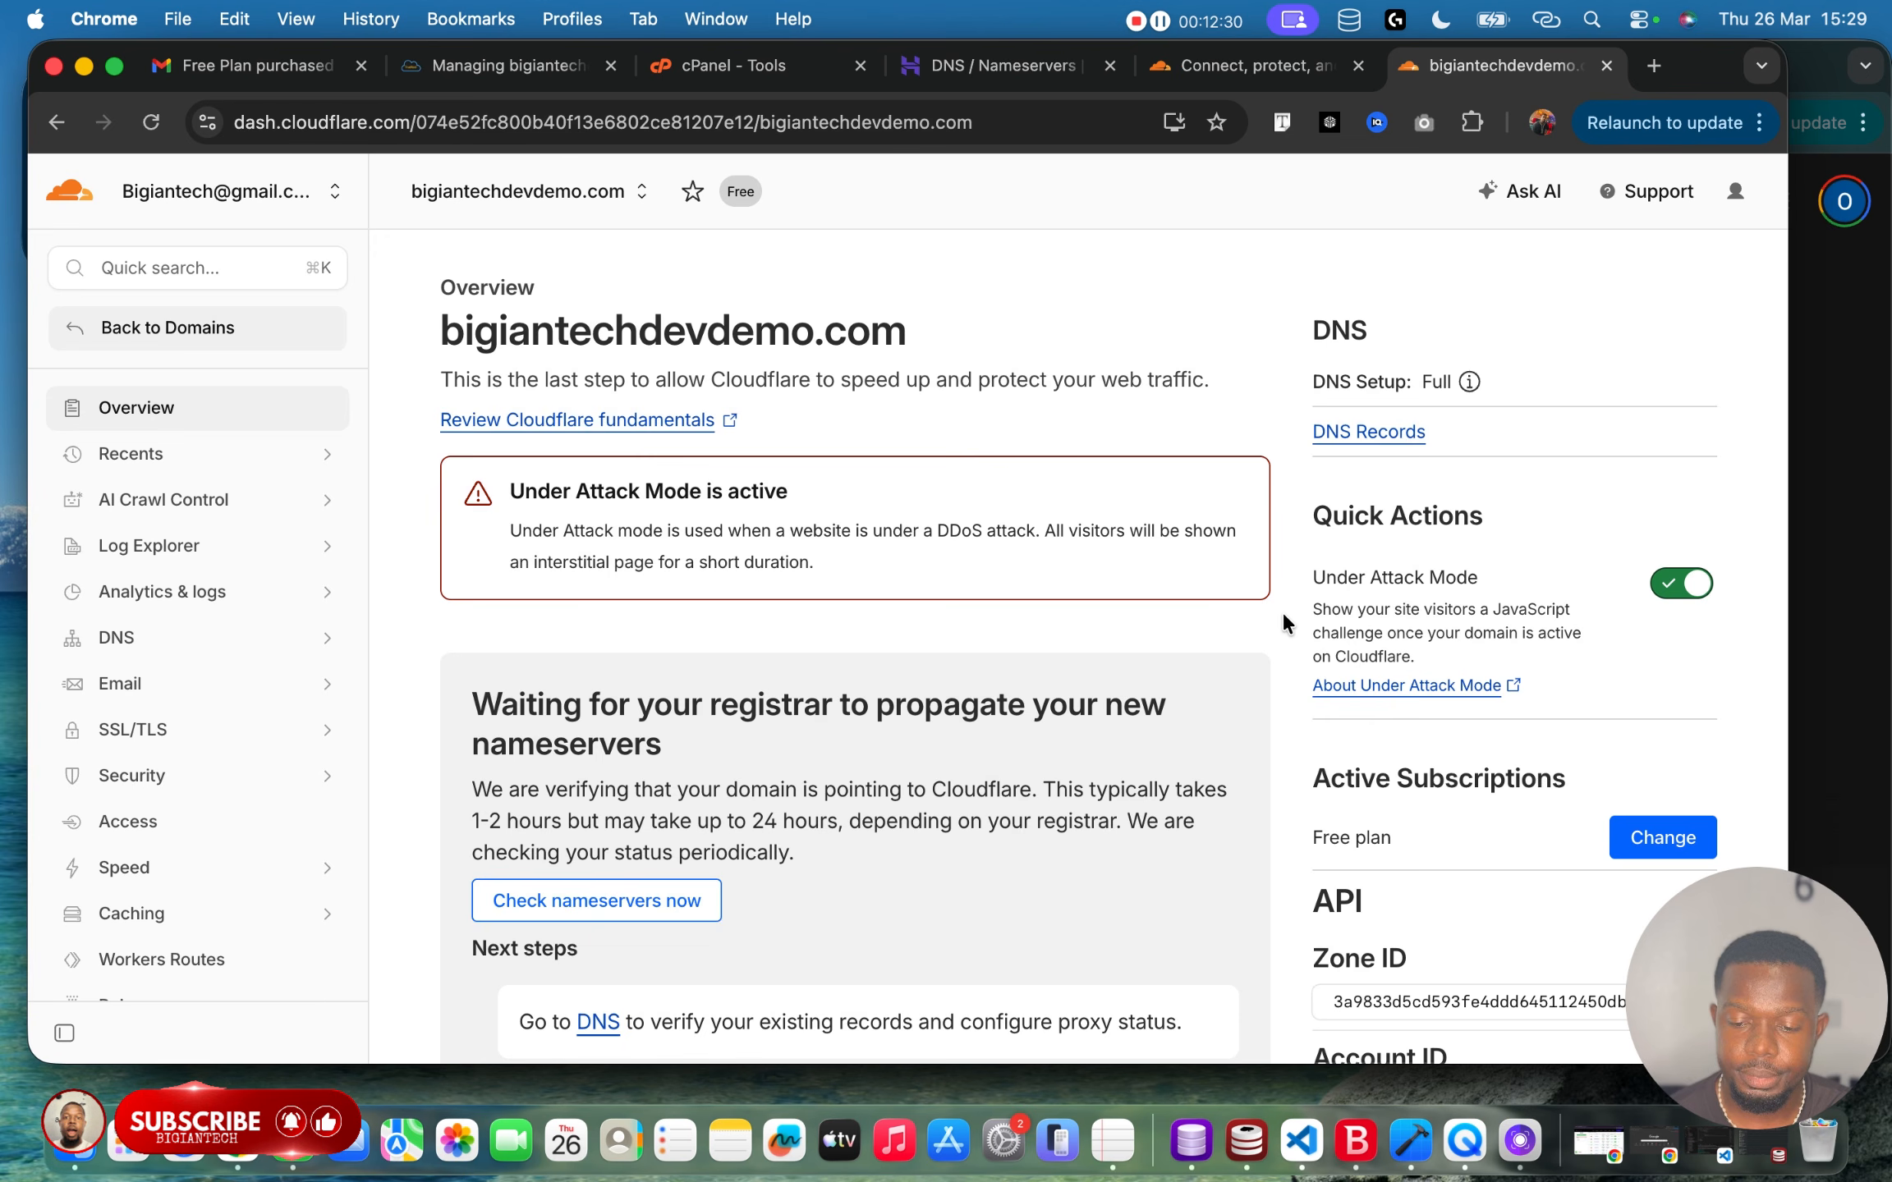
pyautogui.scroll(-10, 1283, 616)
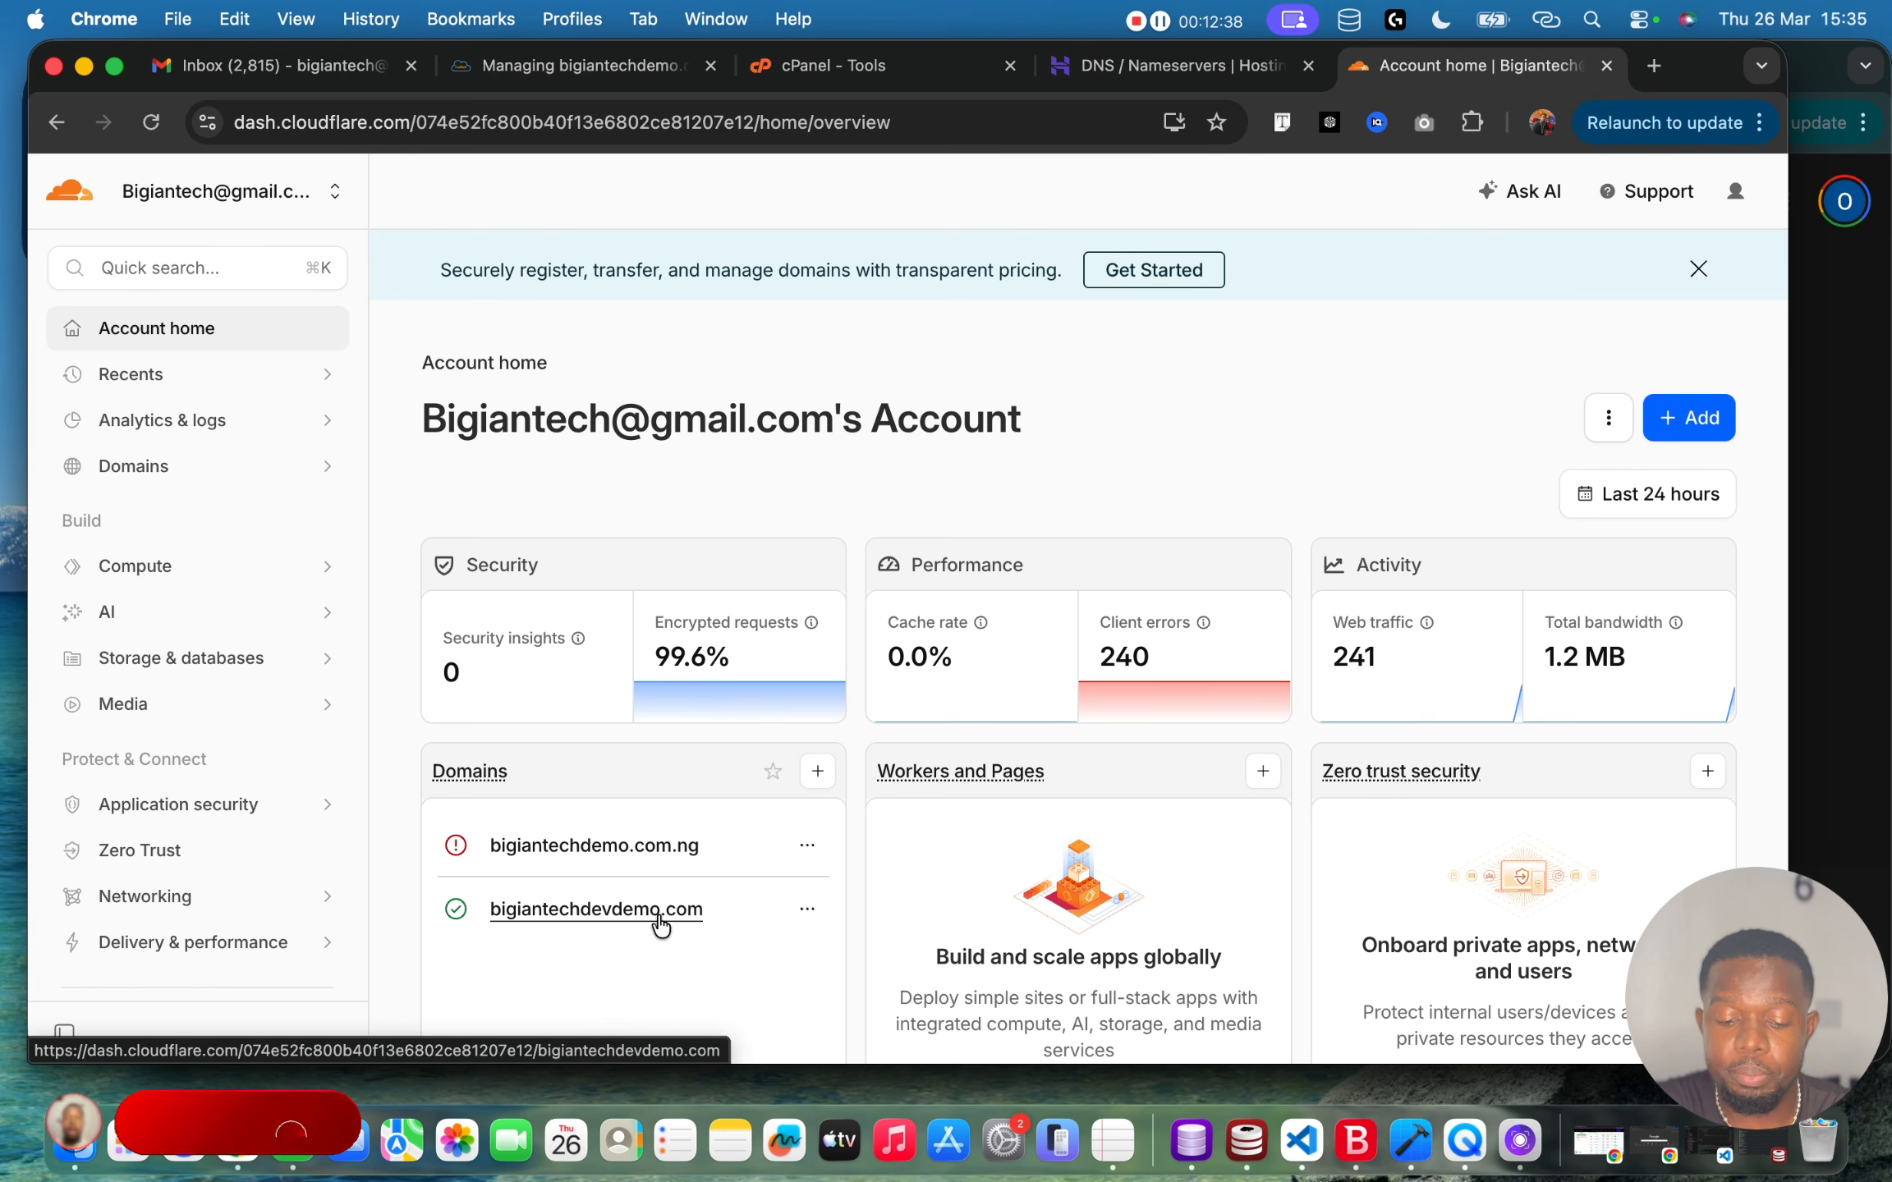
# Open bigiantechdevdemo.com from the Cloudflare account home and check its activation status.
pyautogui.scroll(-1, 572, 907)
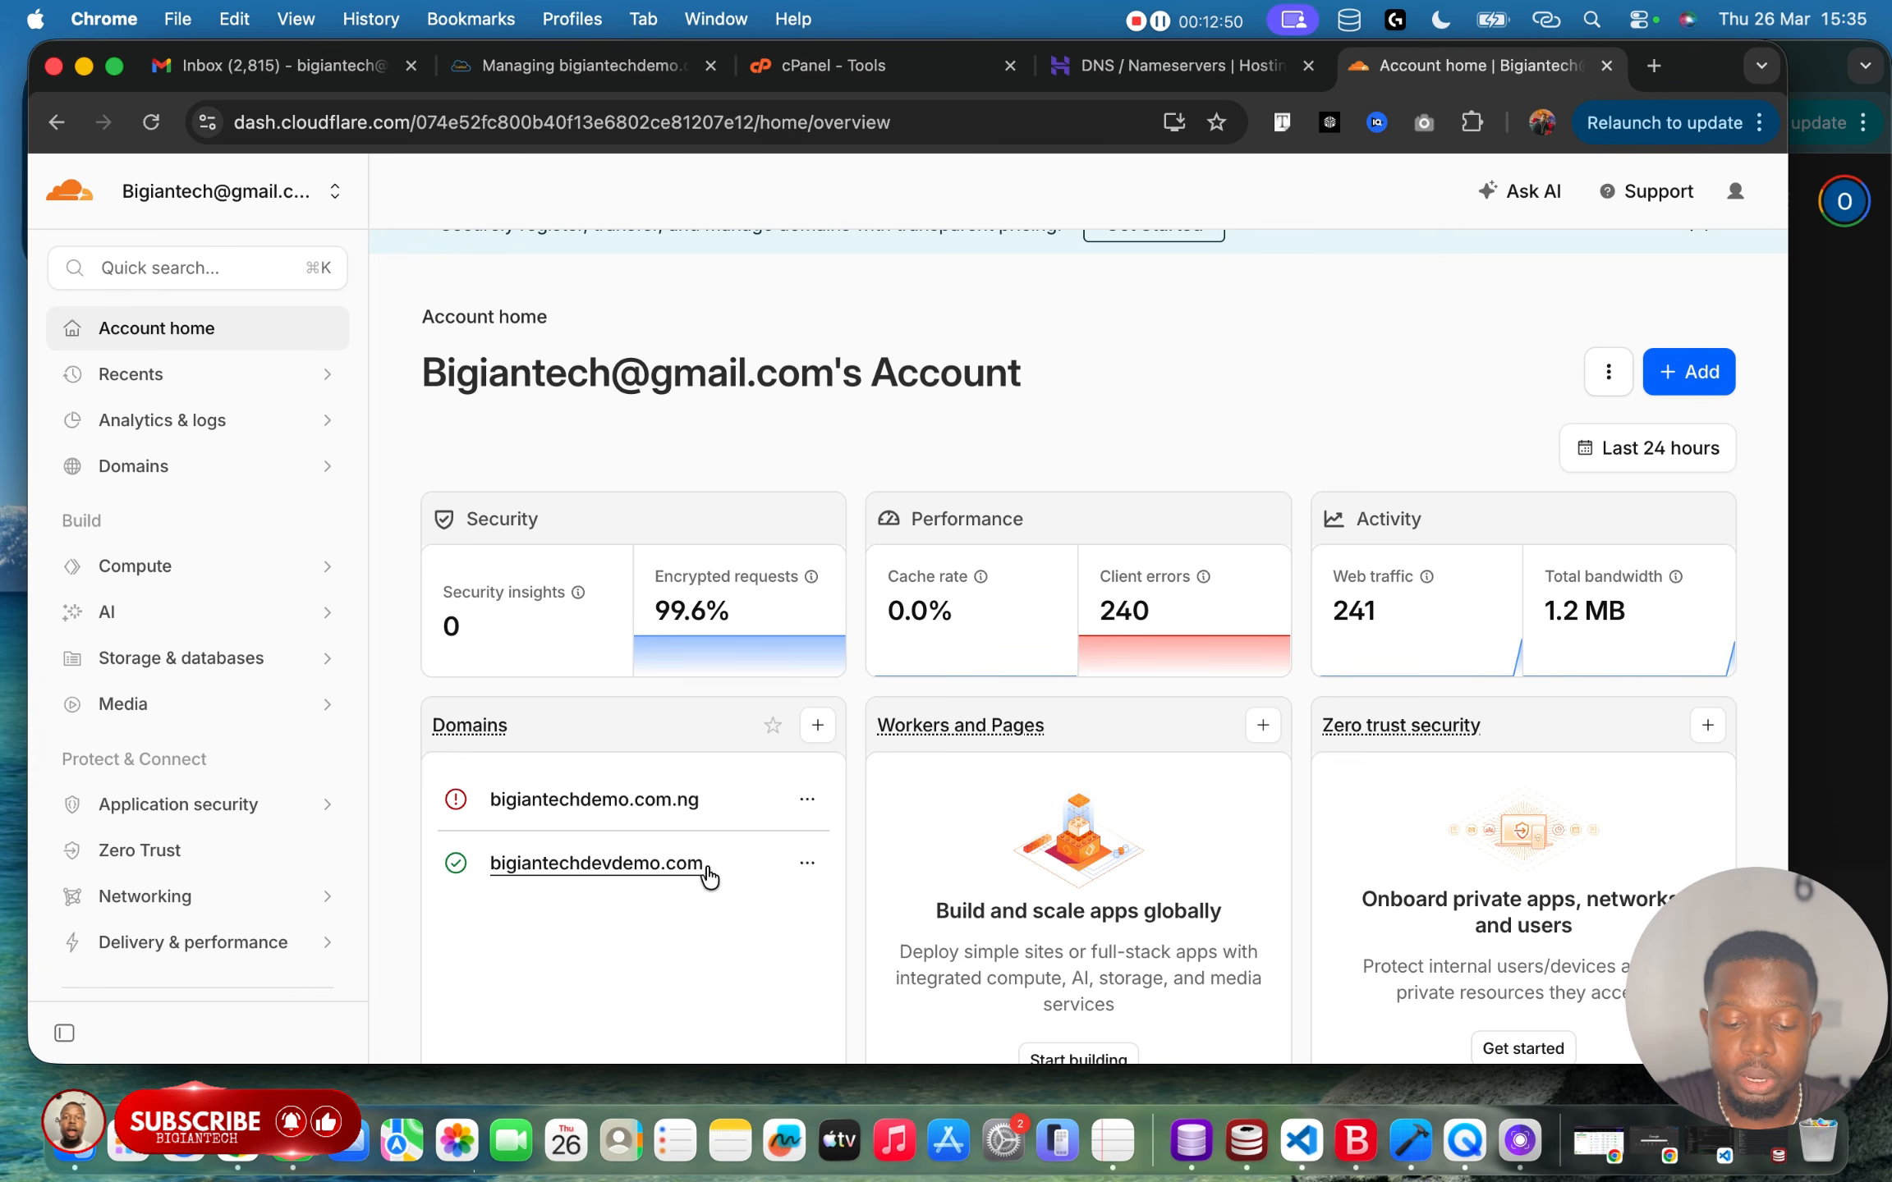
pyautogui.click(677, 868)
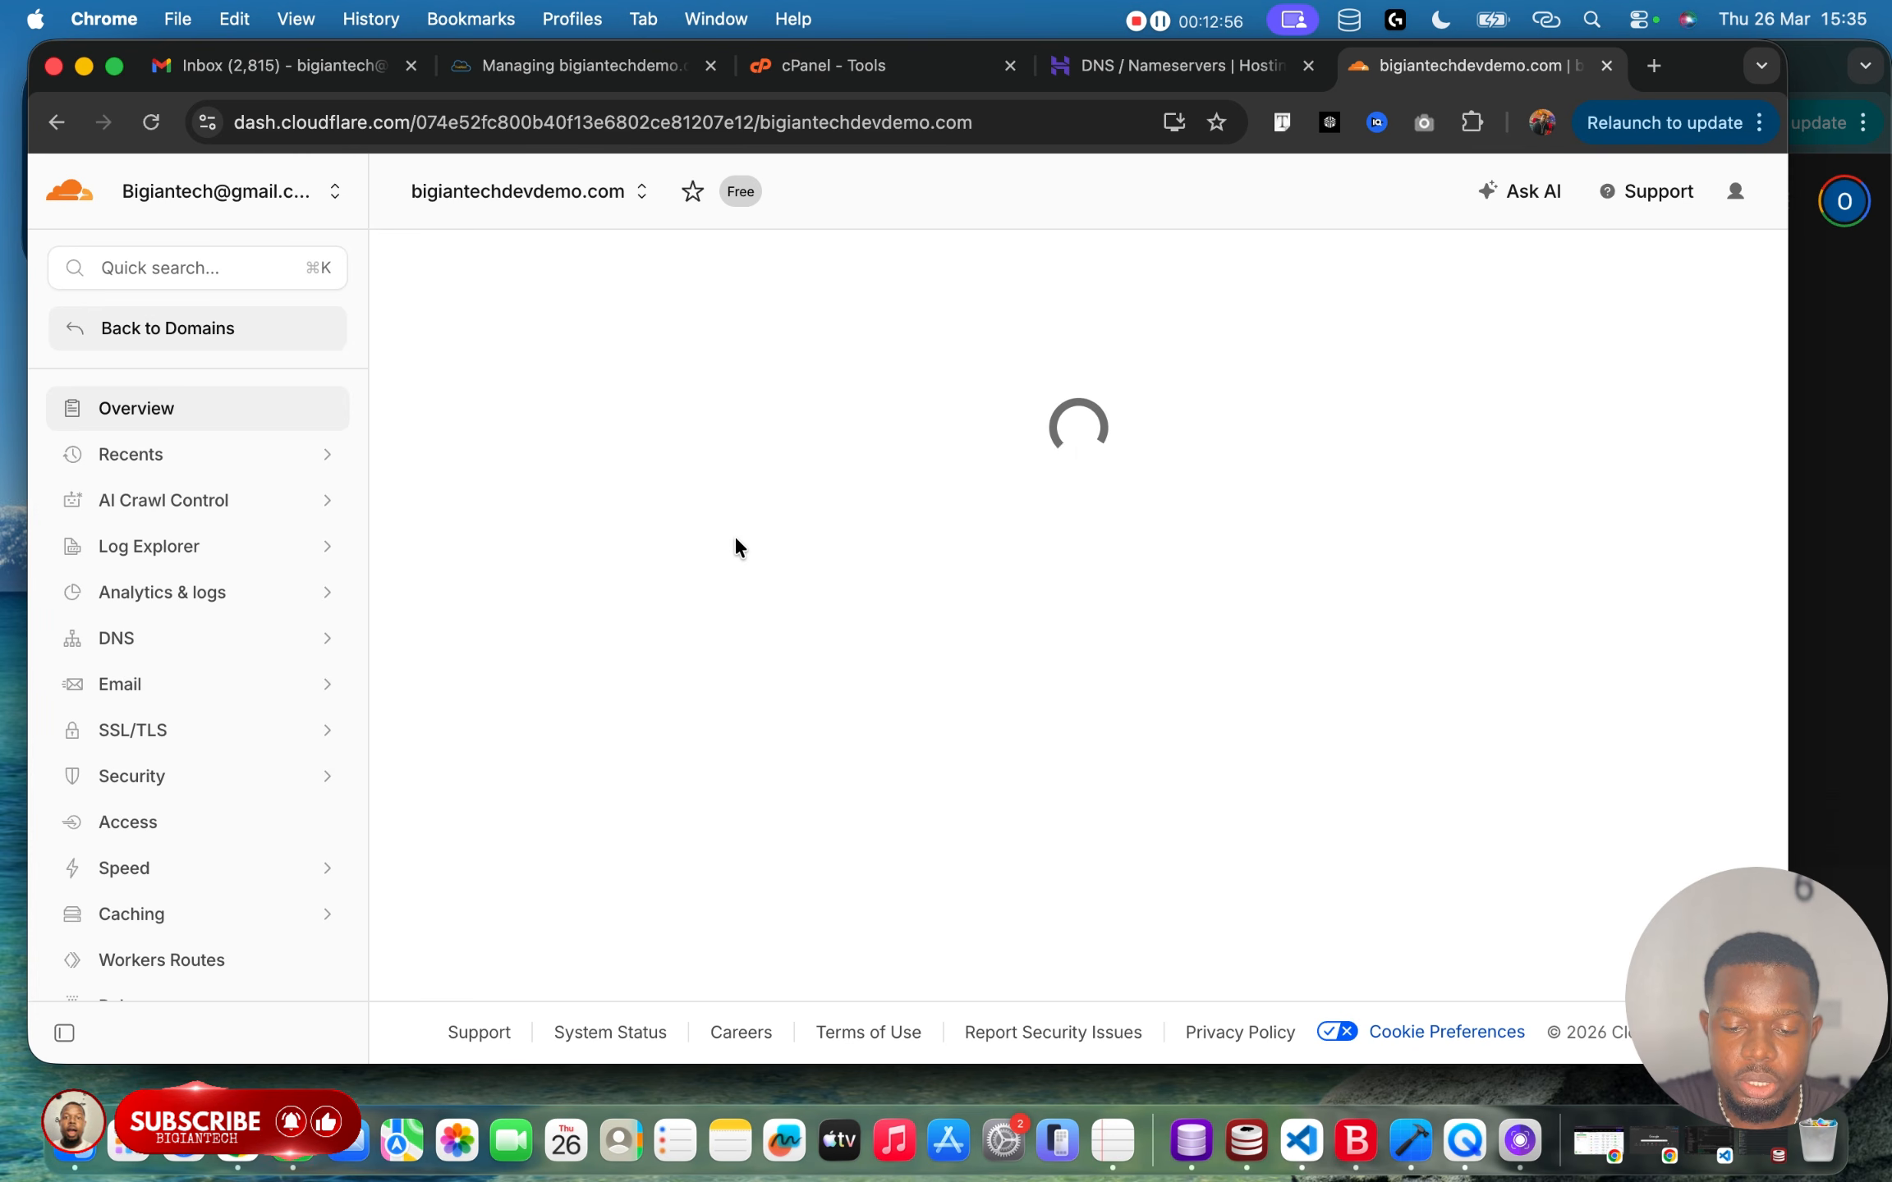
pyautogui.scroll(-3, 661, 580)
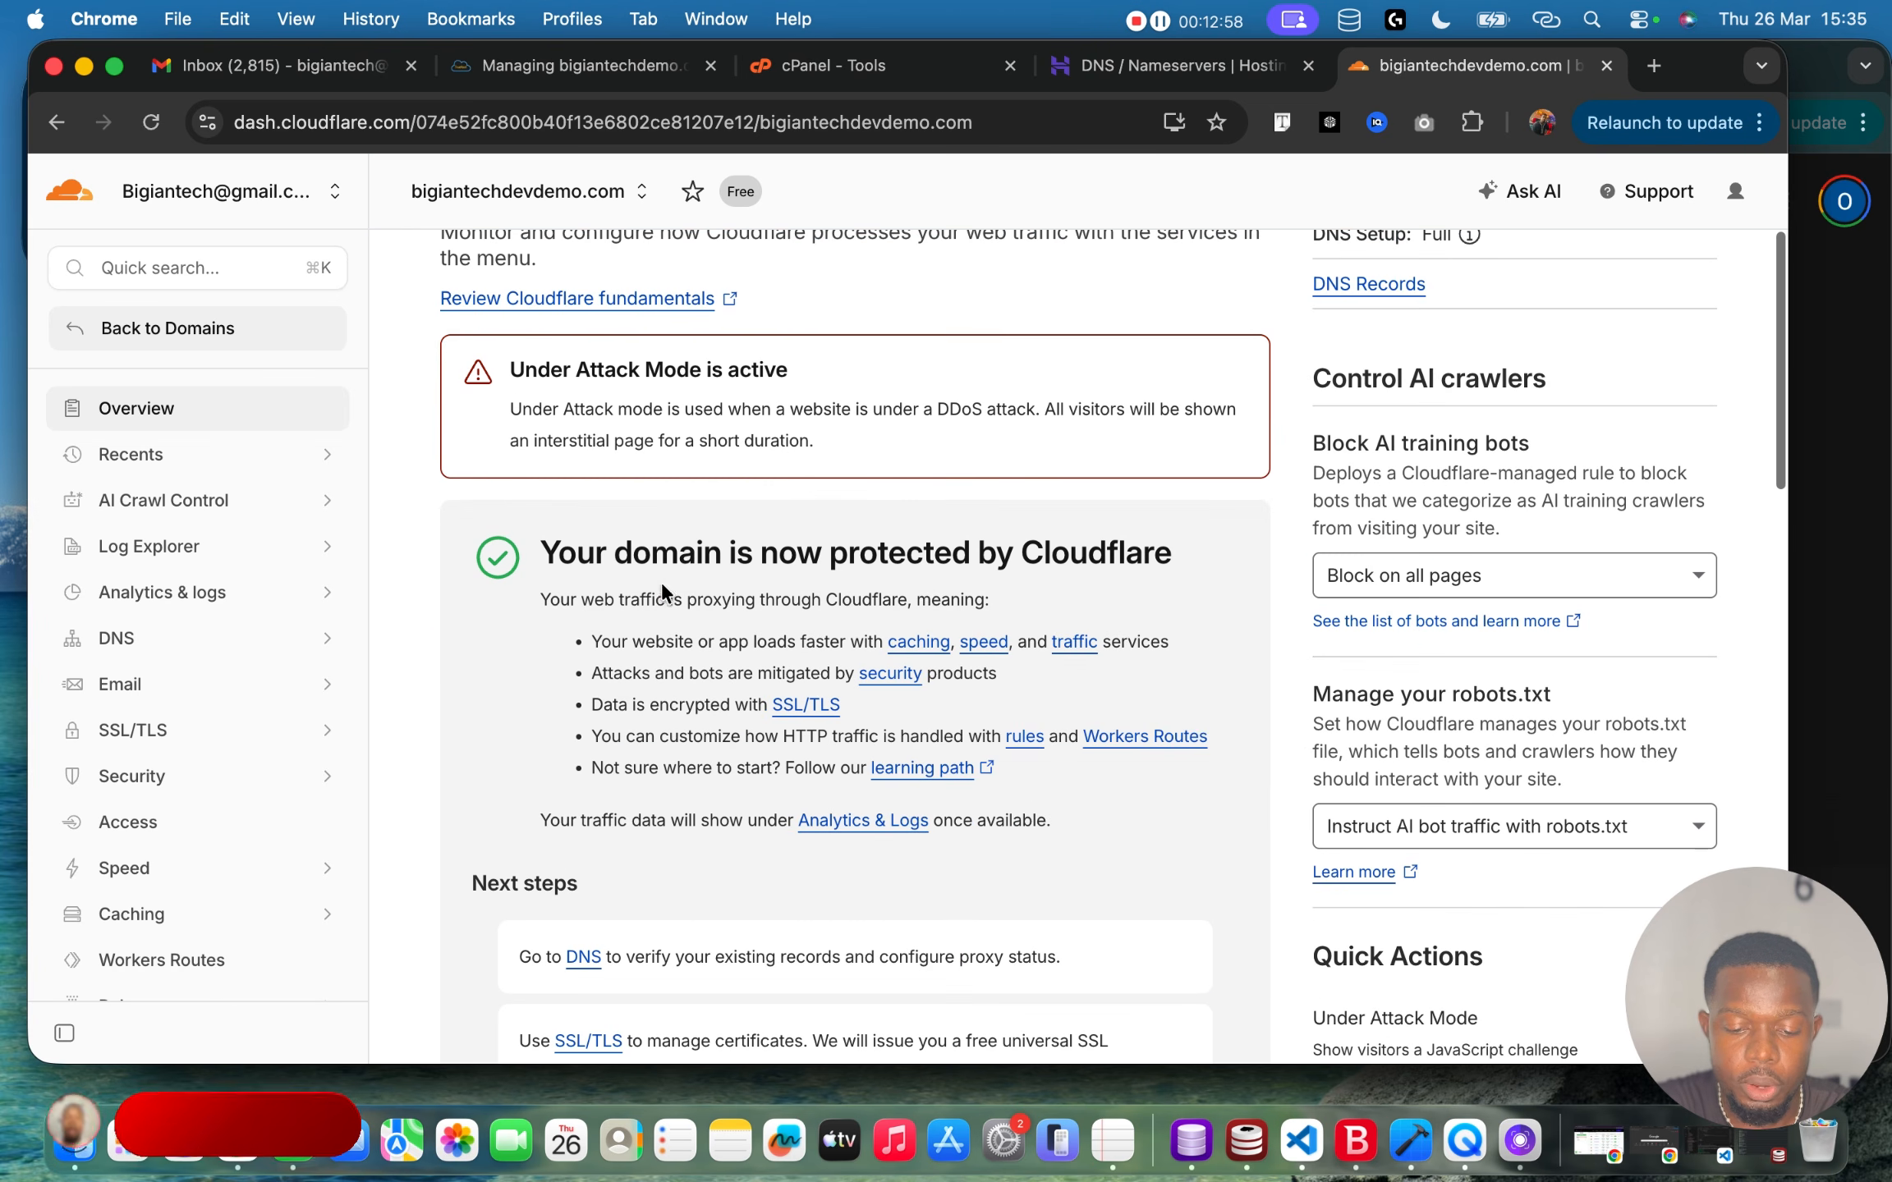
# Open the caching configuration of bigiantechdevdemo.com and purge all cached files.
pyautogui.scroll(-3, 223, 735)
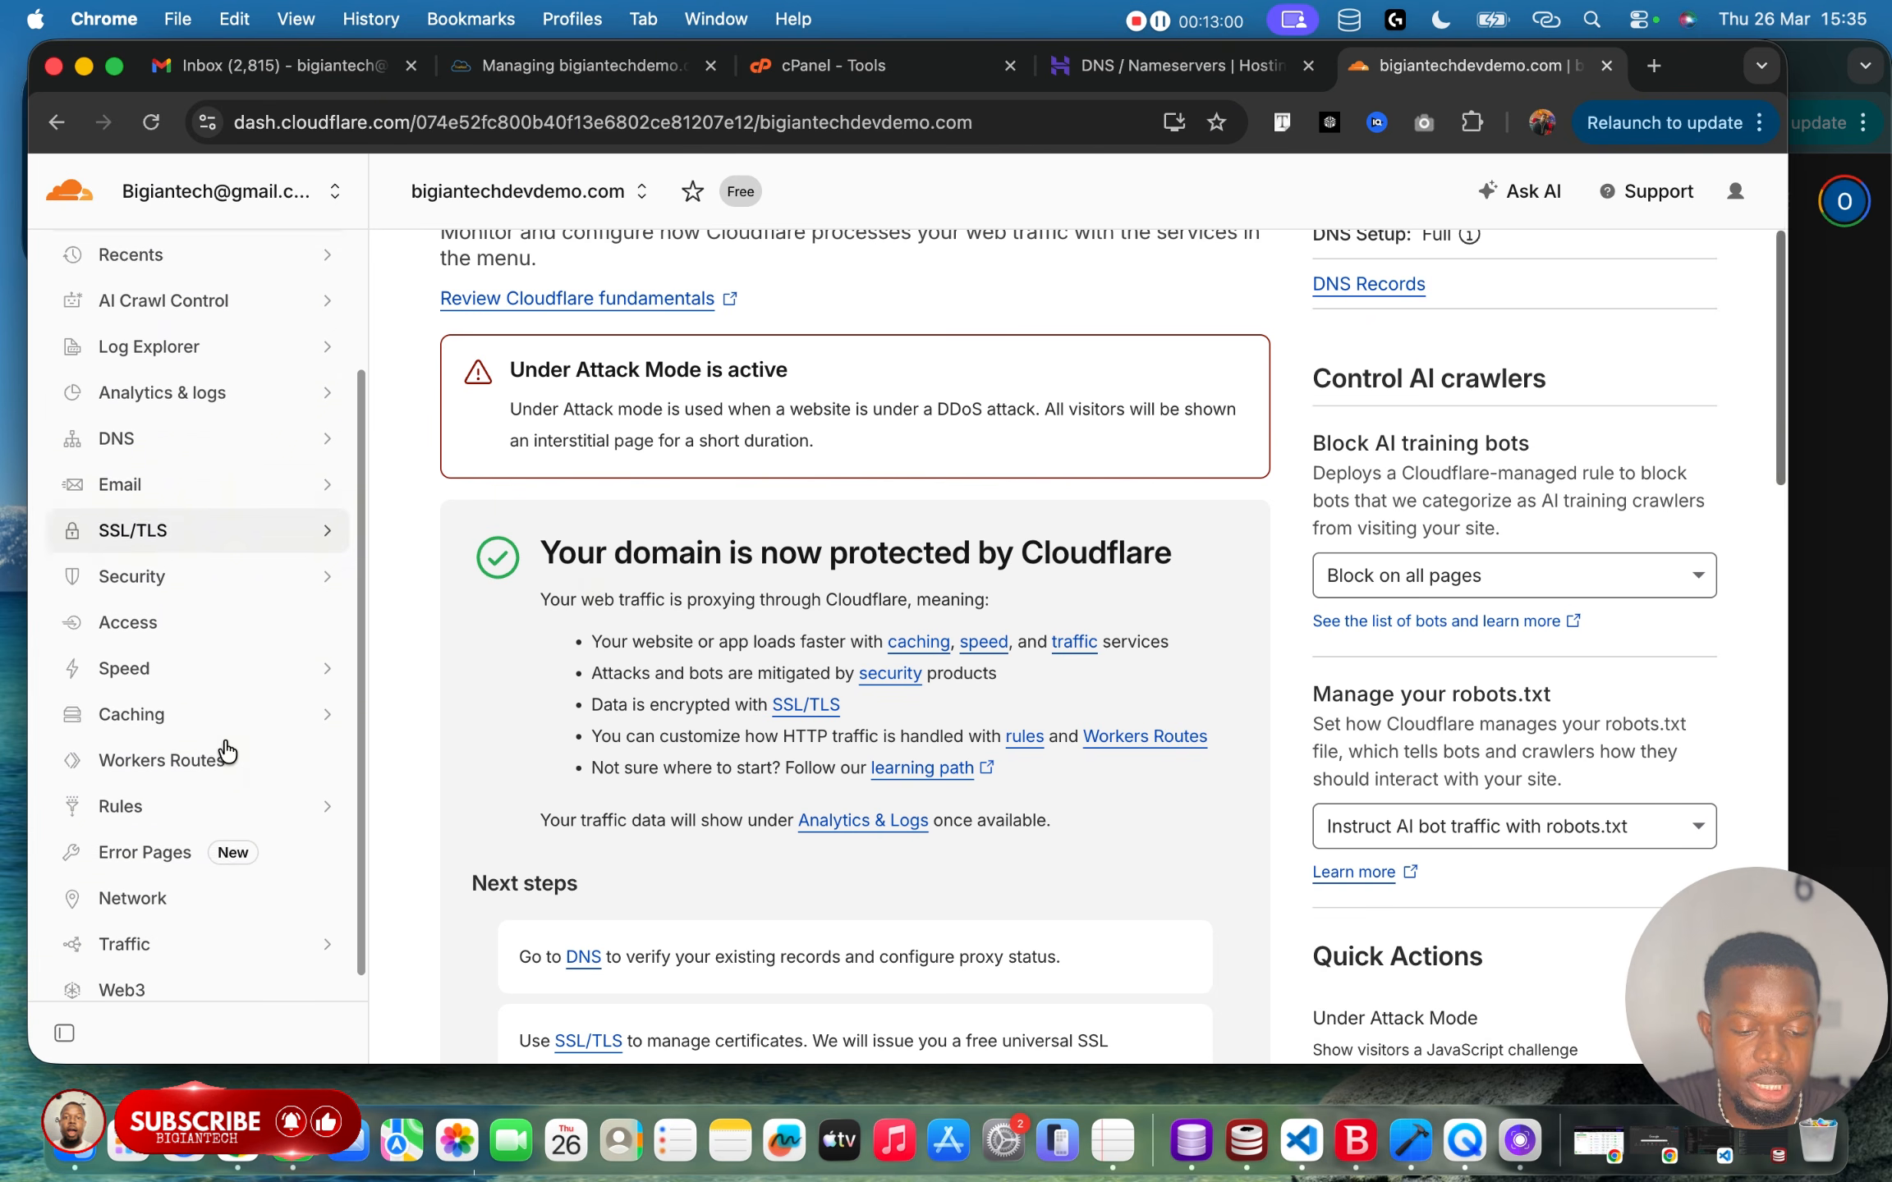
pyautogui.click(207, 665)
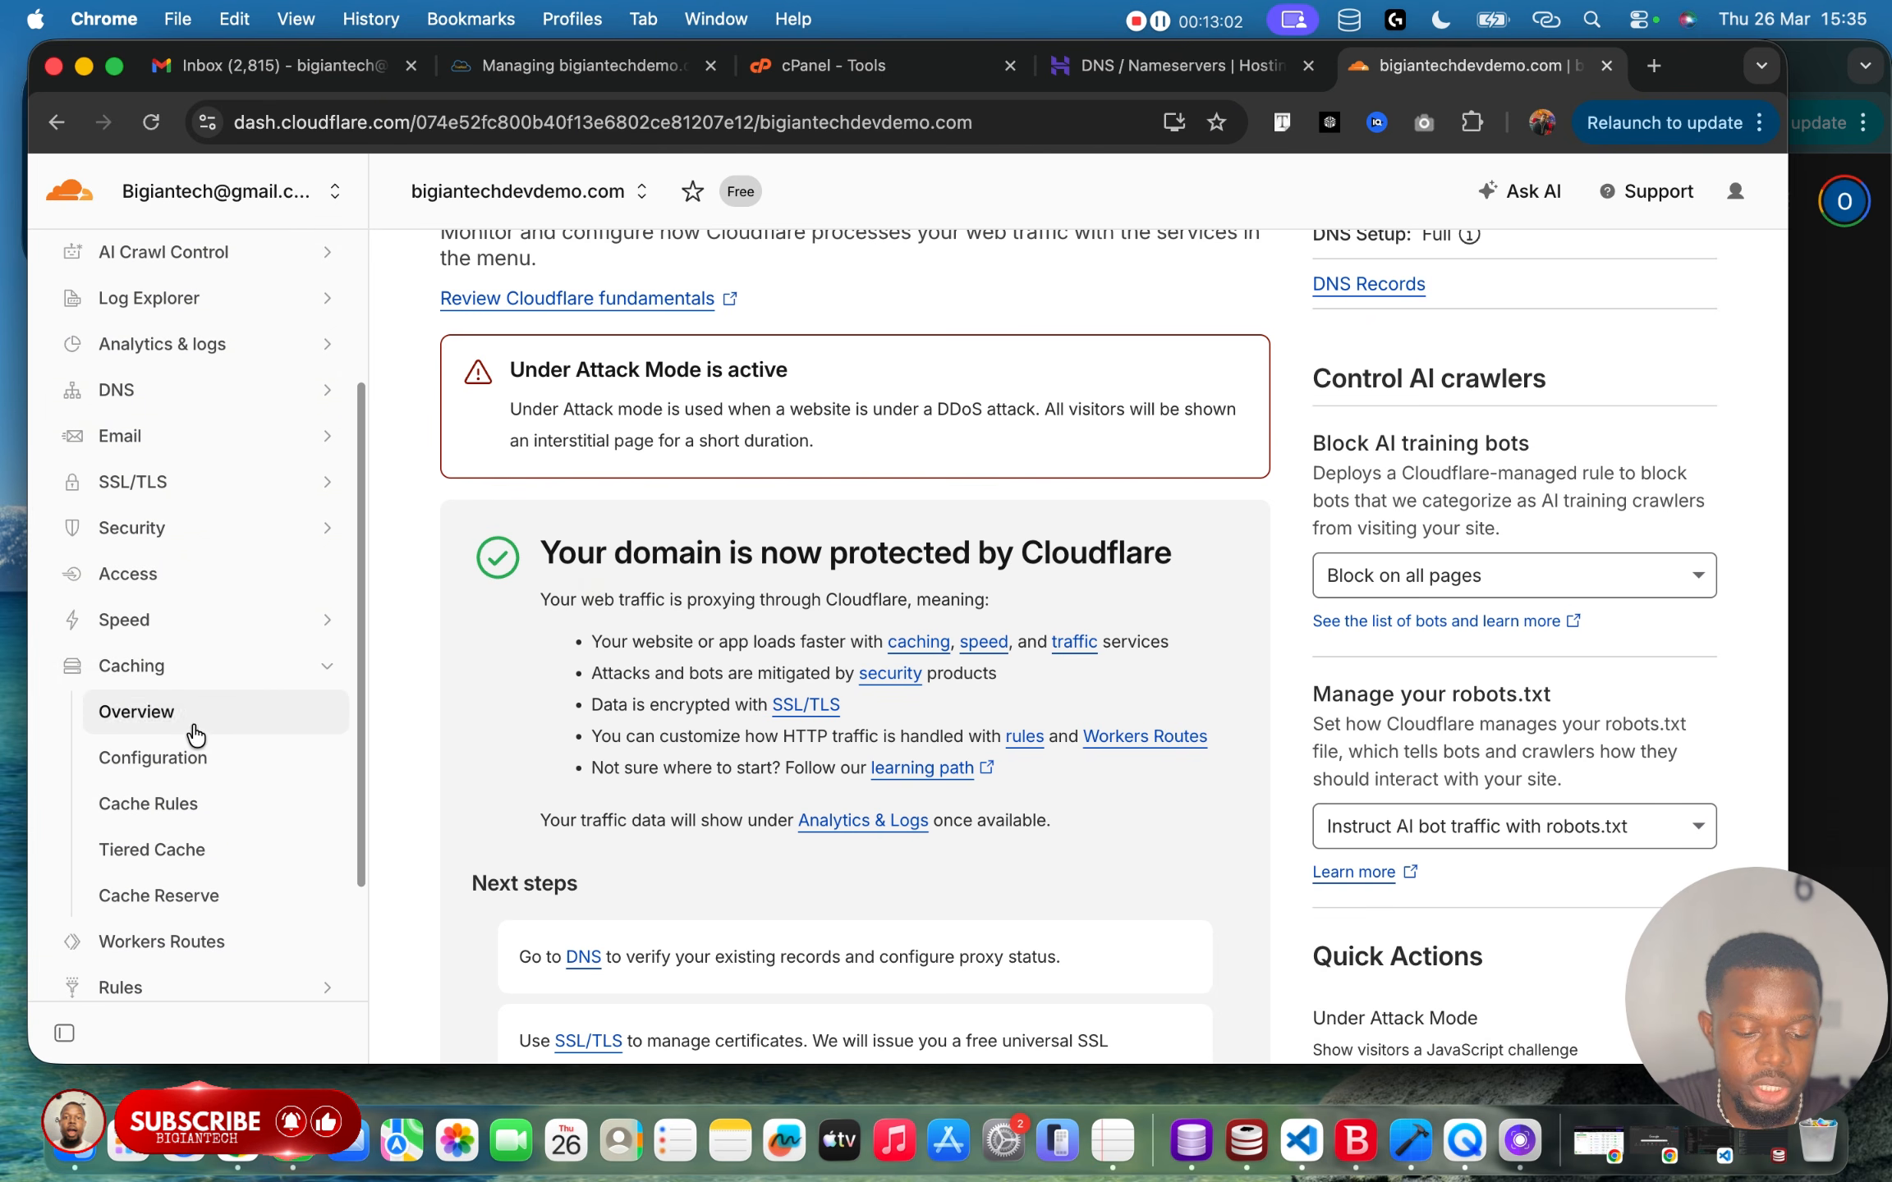
pyautogui.click(174, 770)
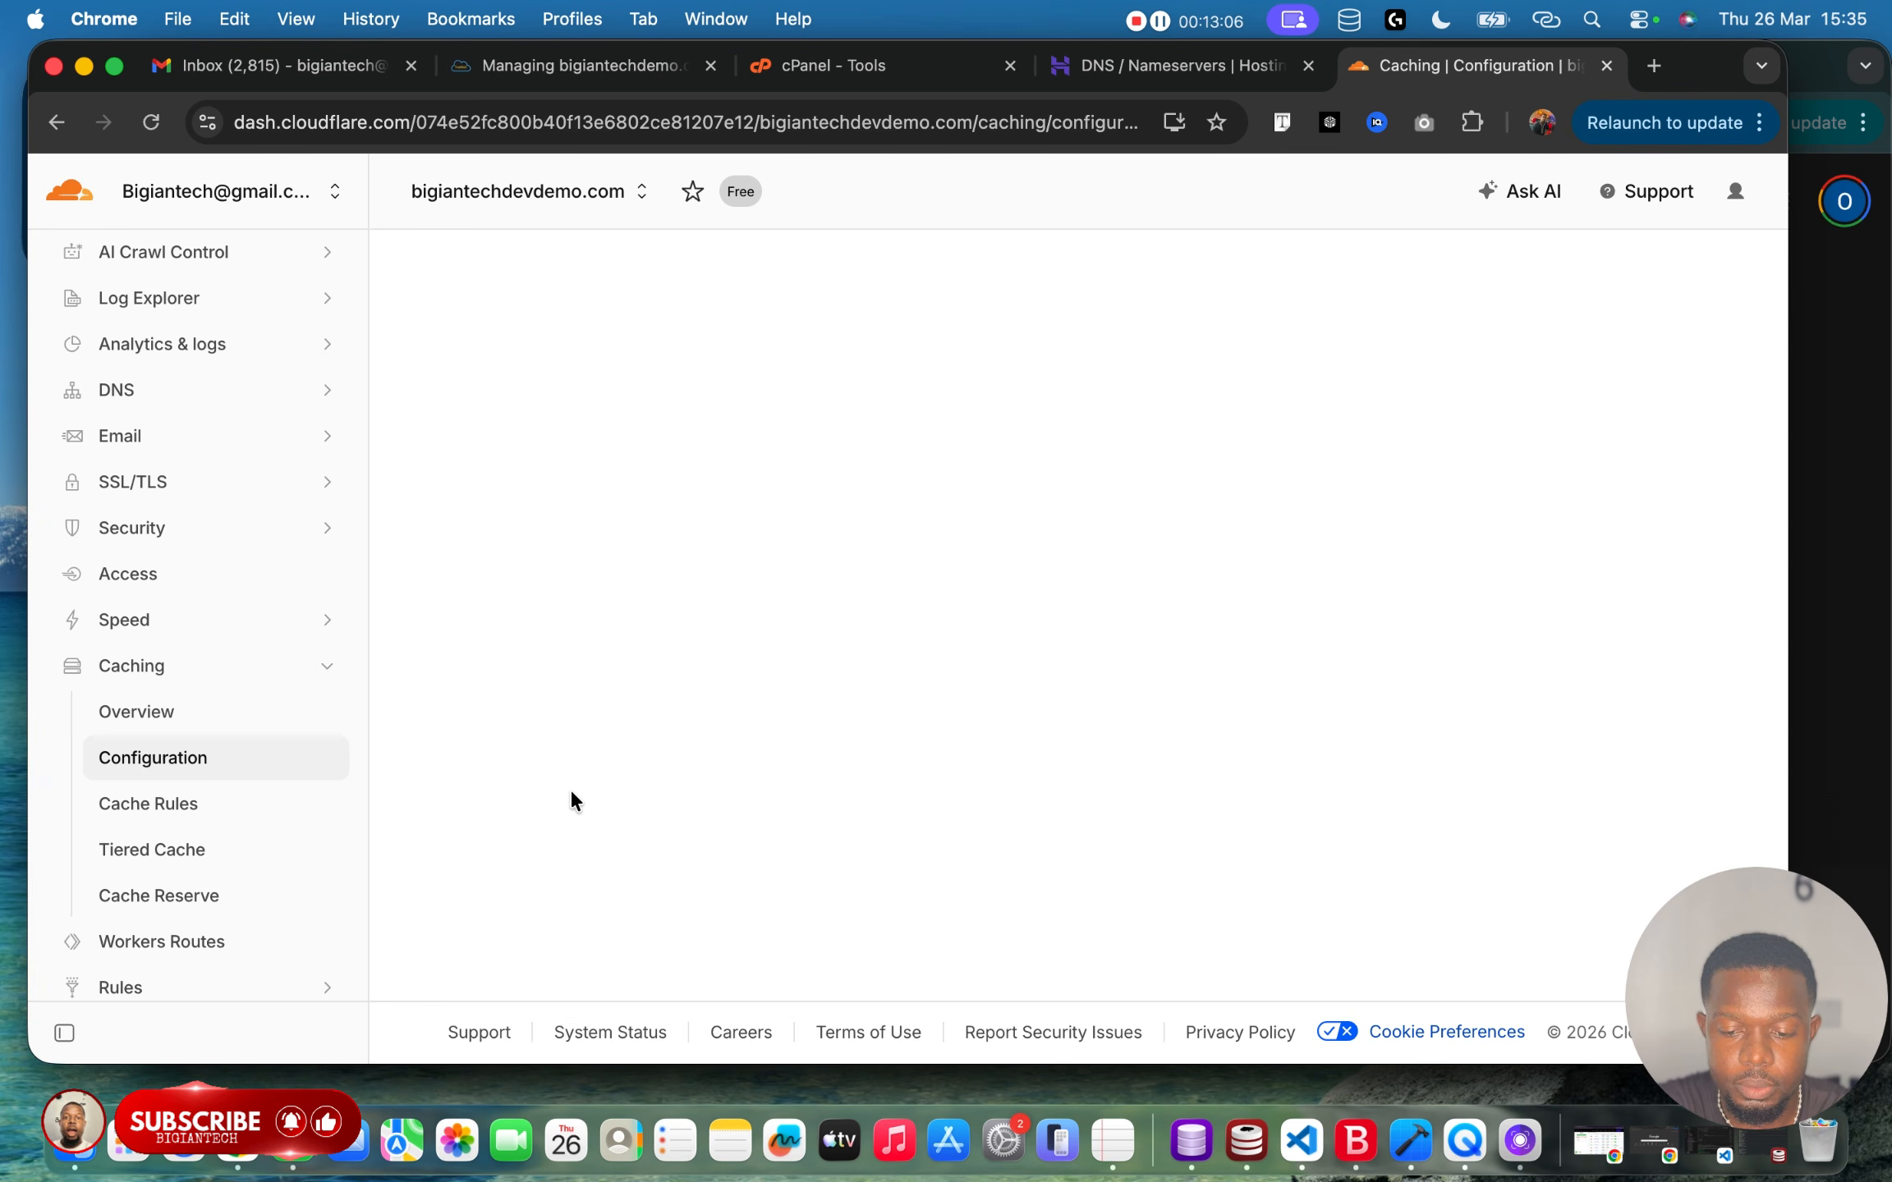
pyautogui.click(1515, 639)
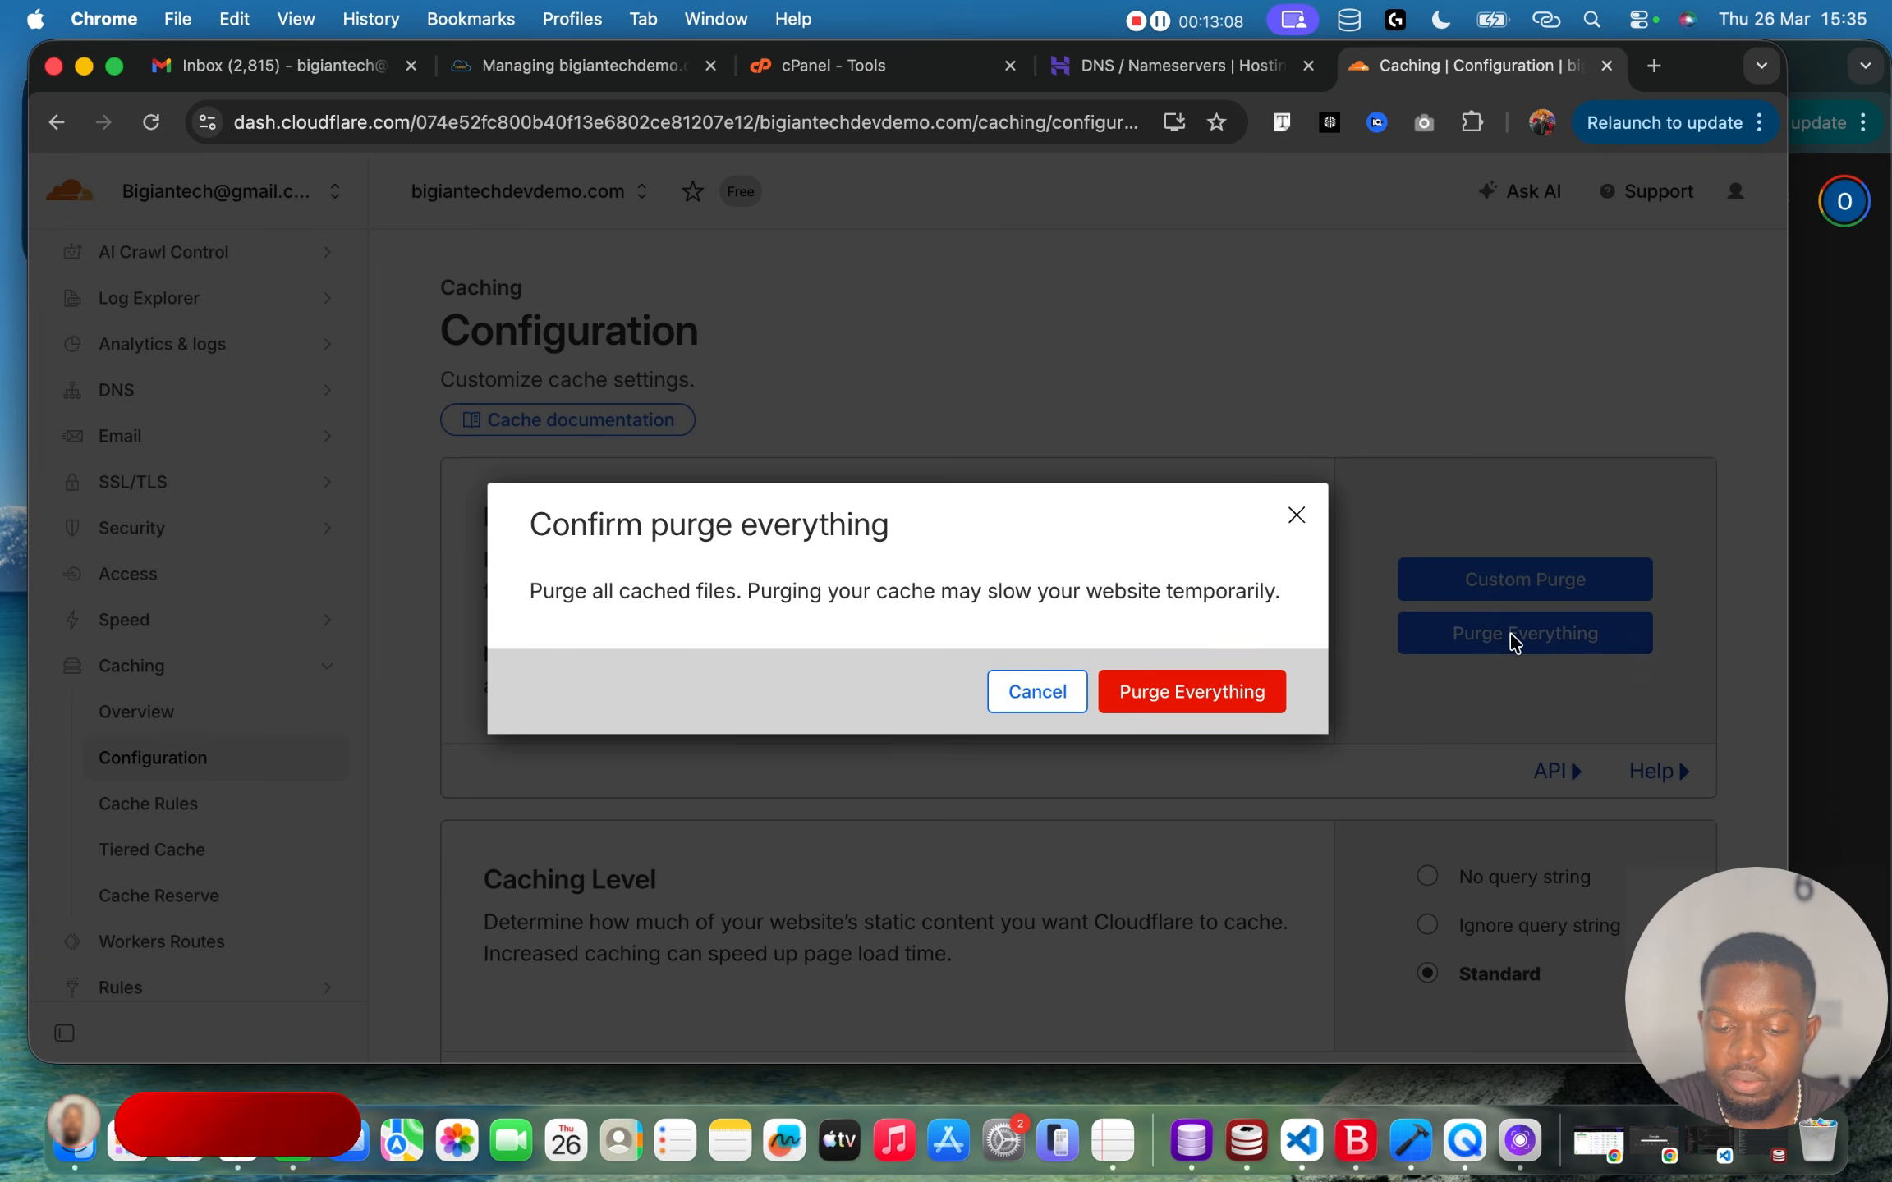
pyautogui.click(1247, 700)
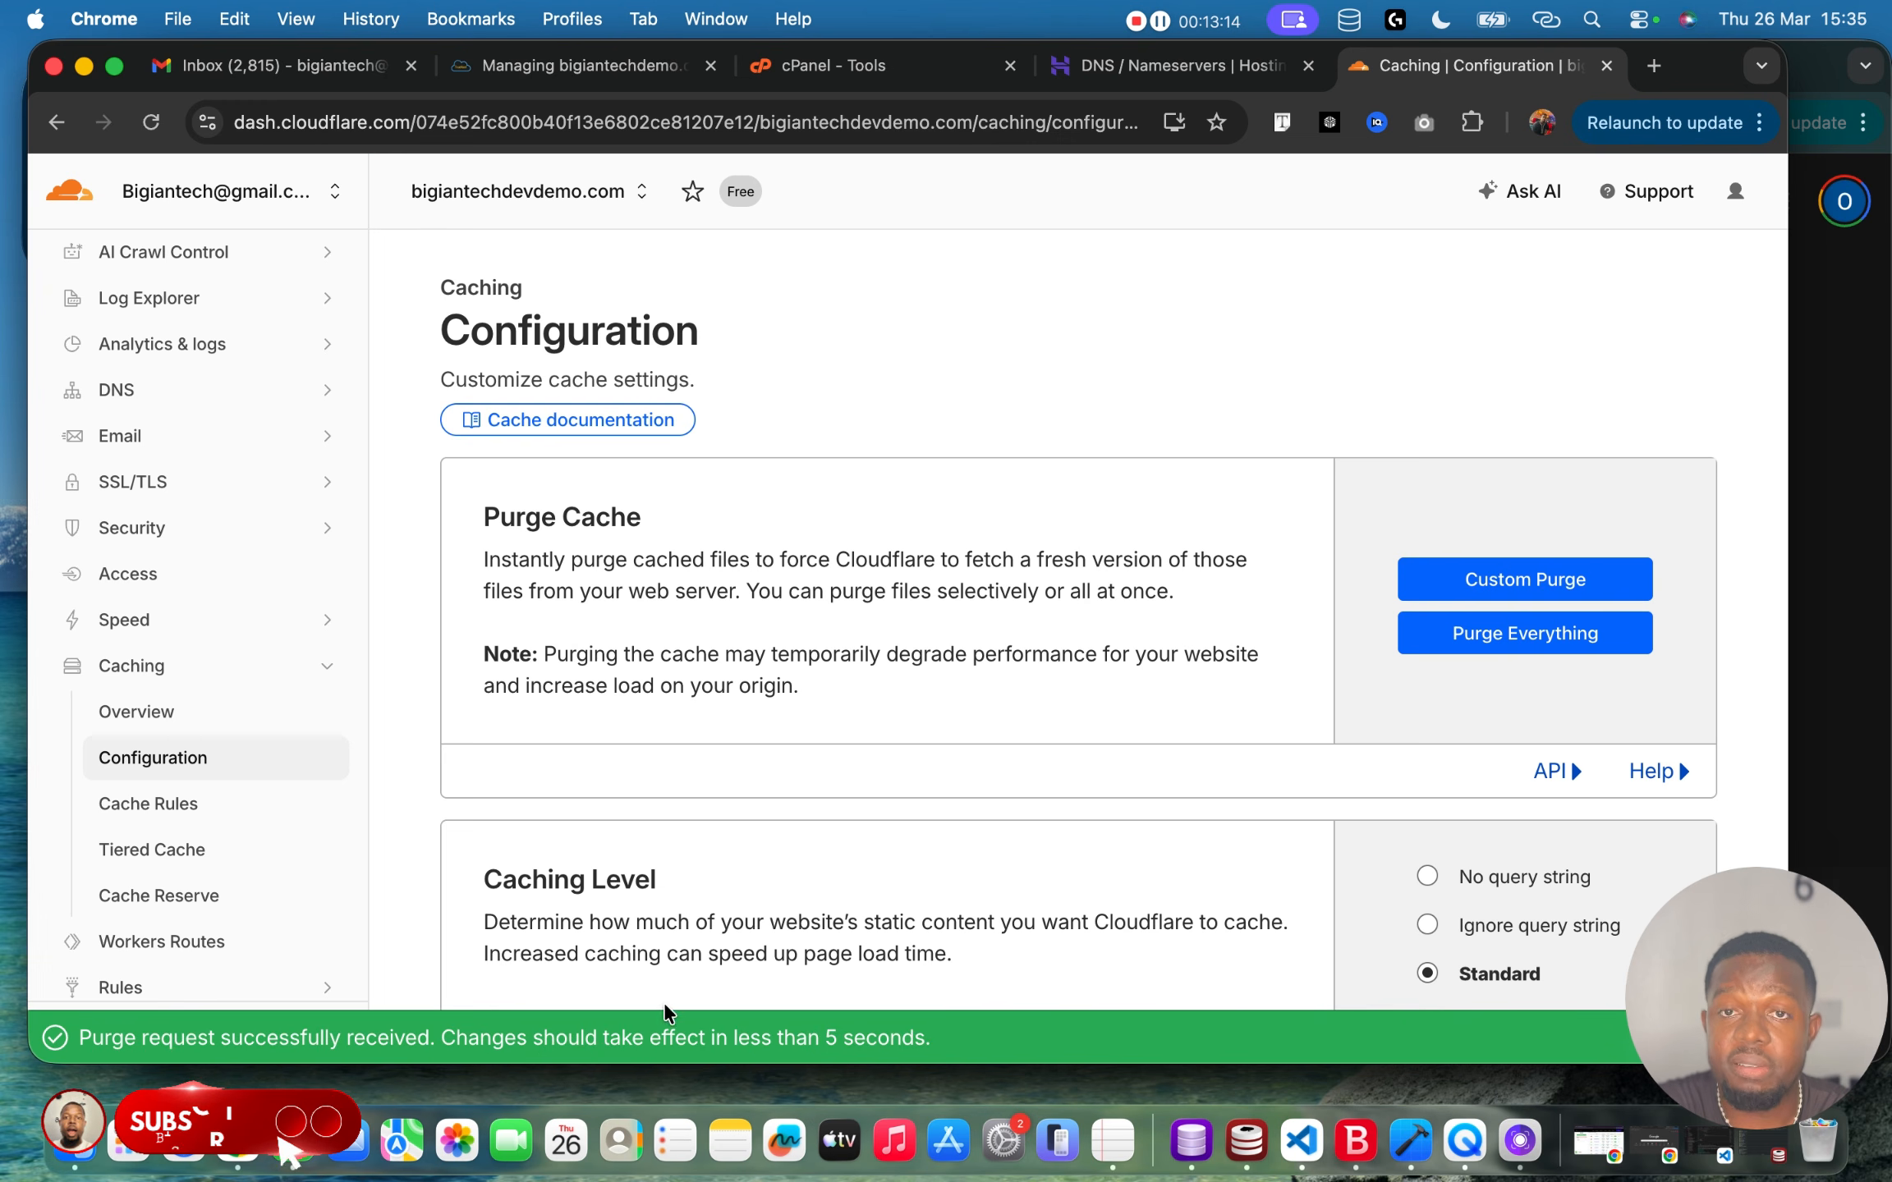
pyautogui.click(1652, 72)
pyautogui.write('https://synthesisupgrade-demo.bigiantechdevdemo.com/')
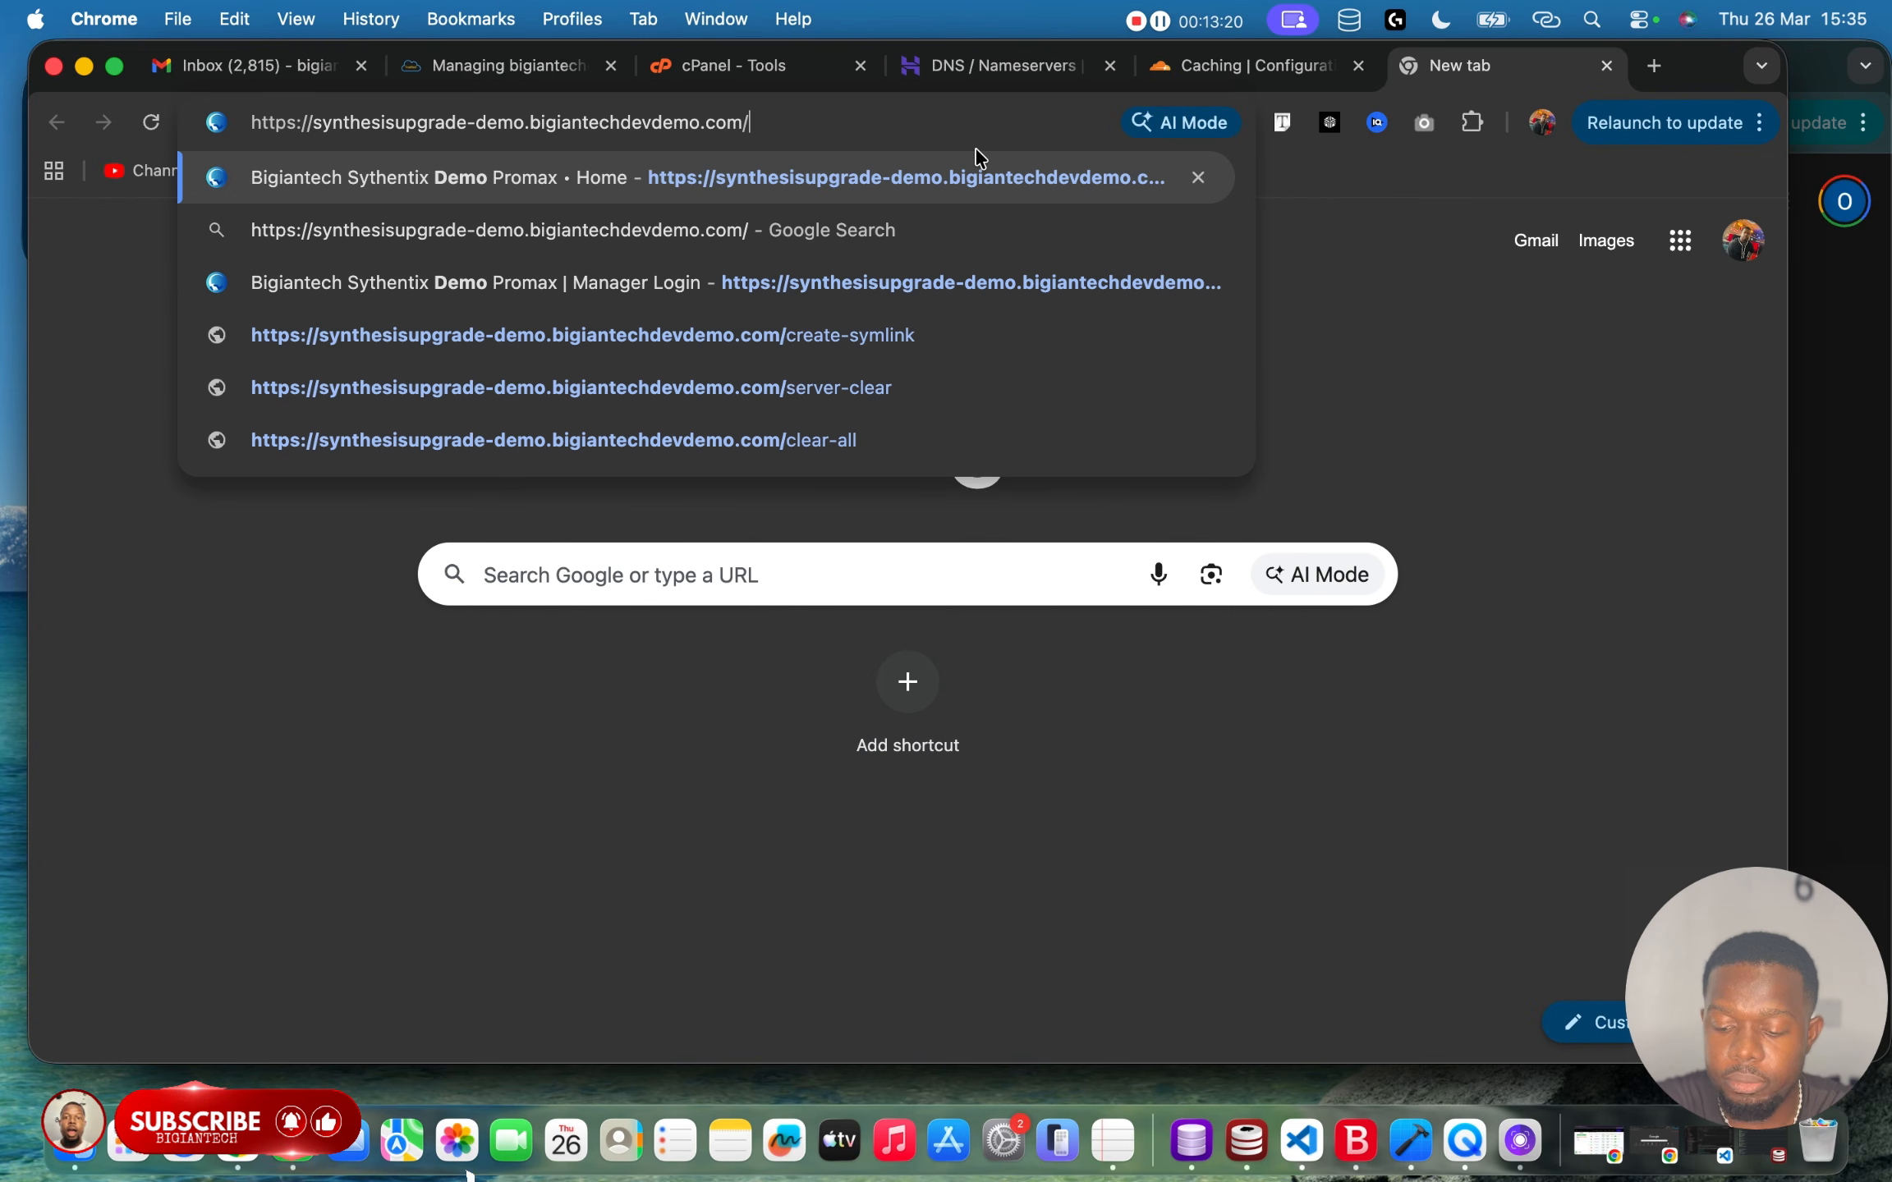
pyautogui.press('Return')
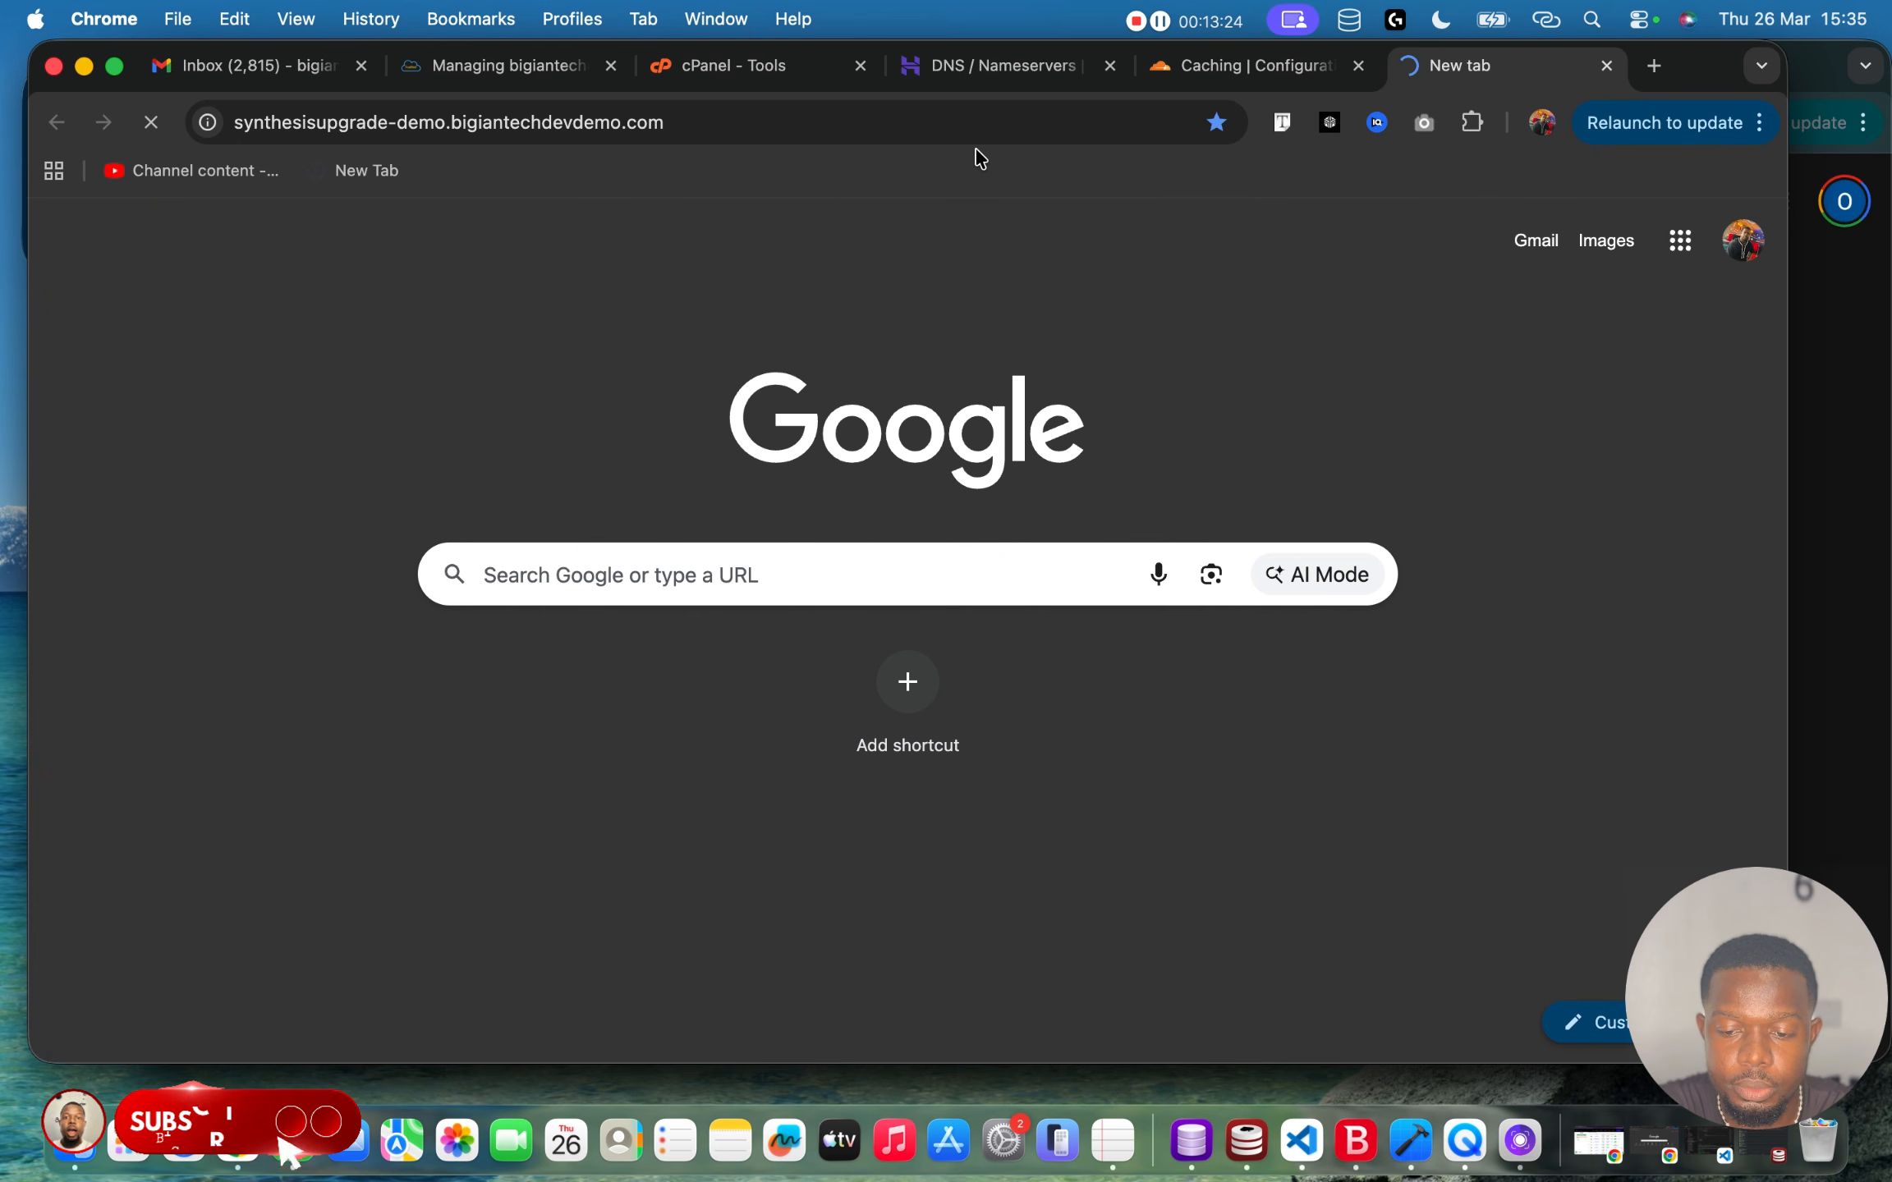
pyautogui.click(1170, 27)
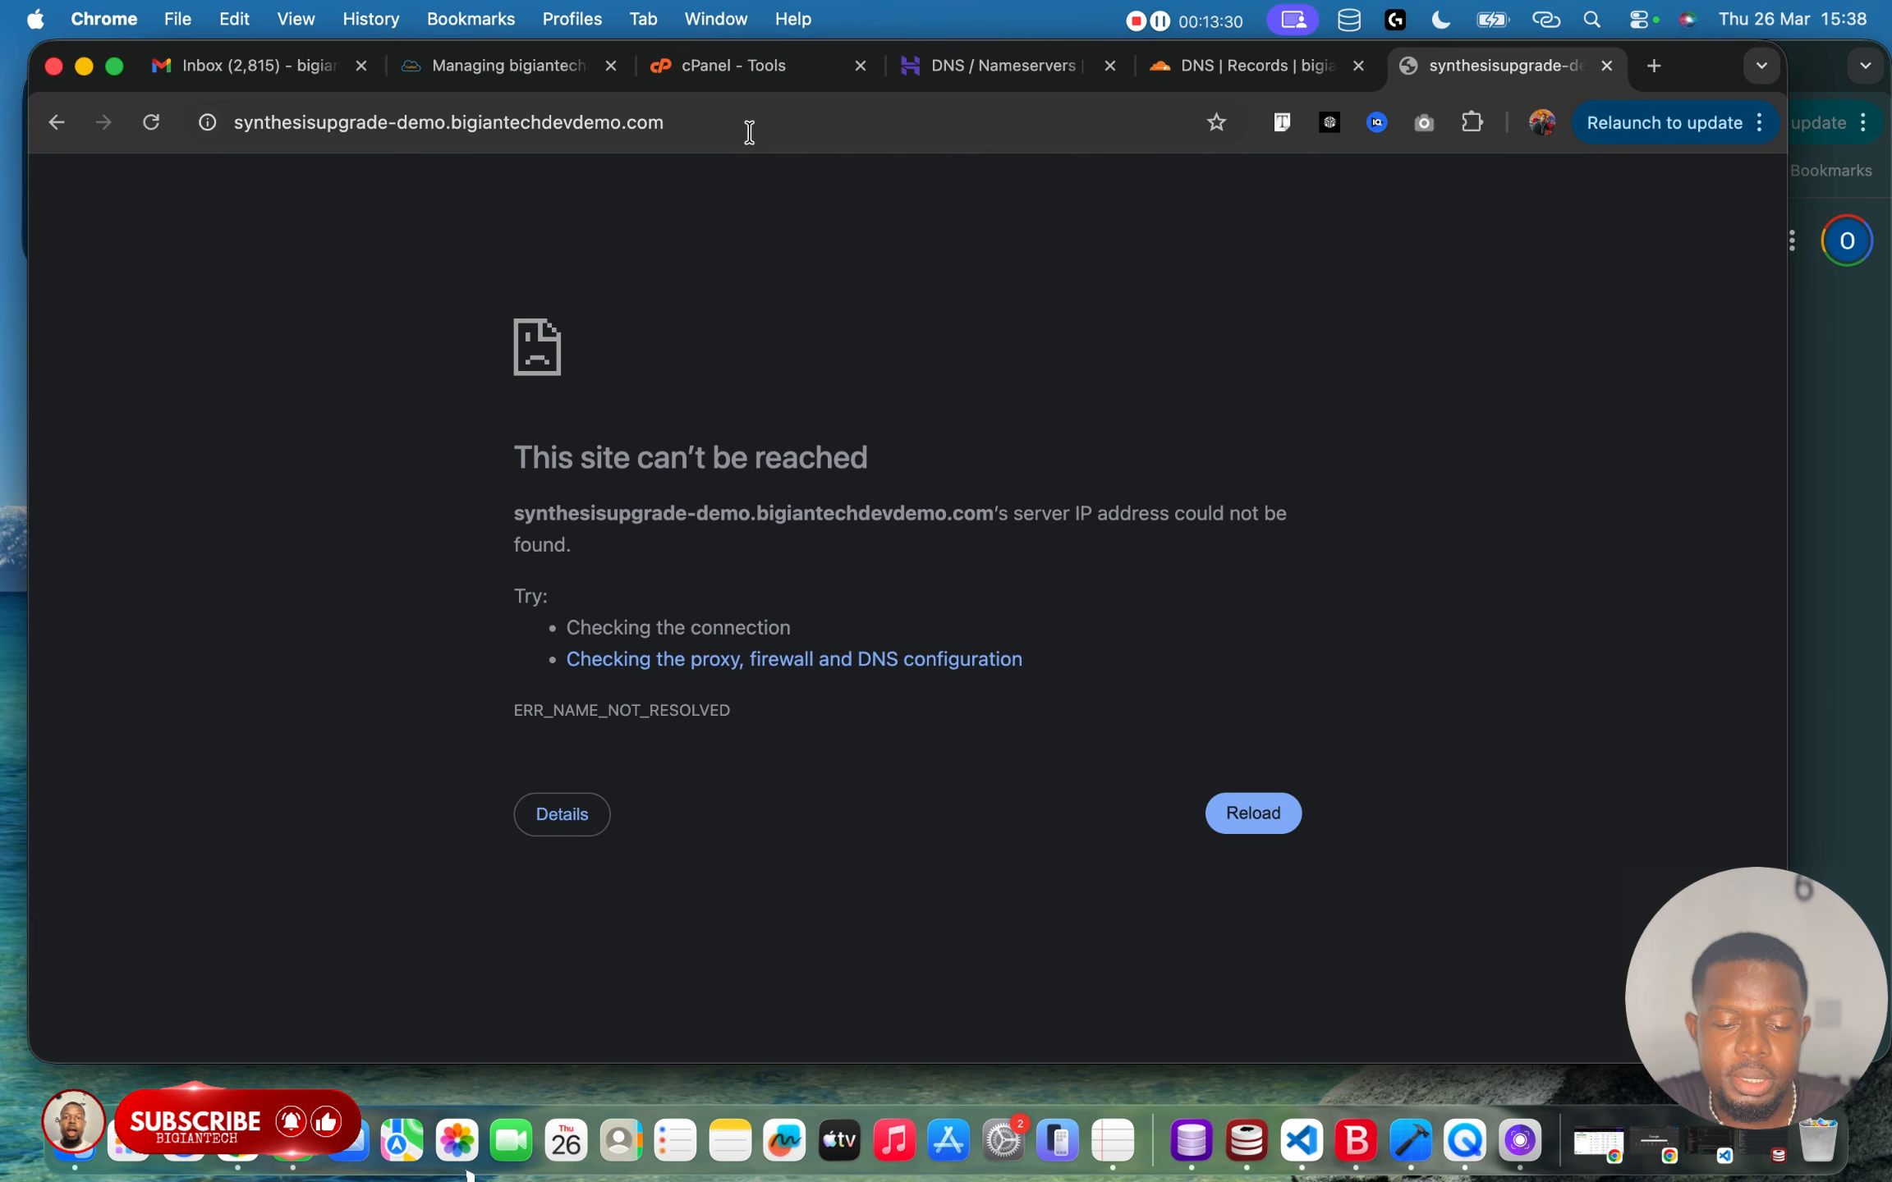
pyautogui.click(748, 124)
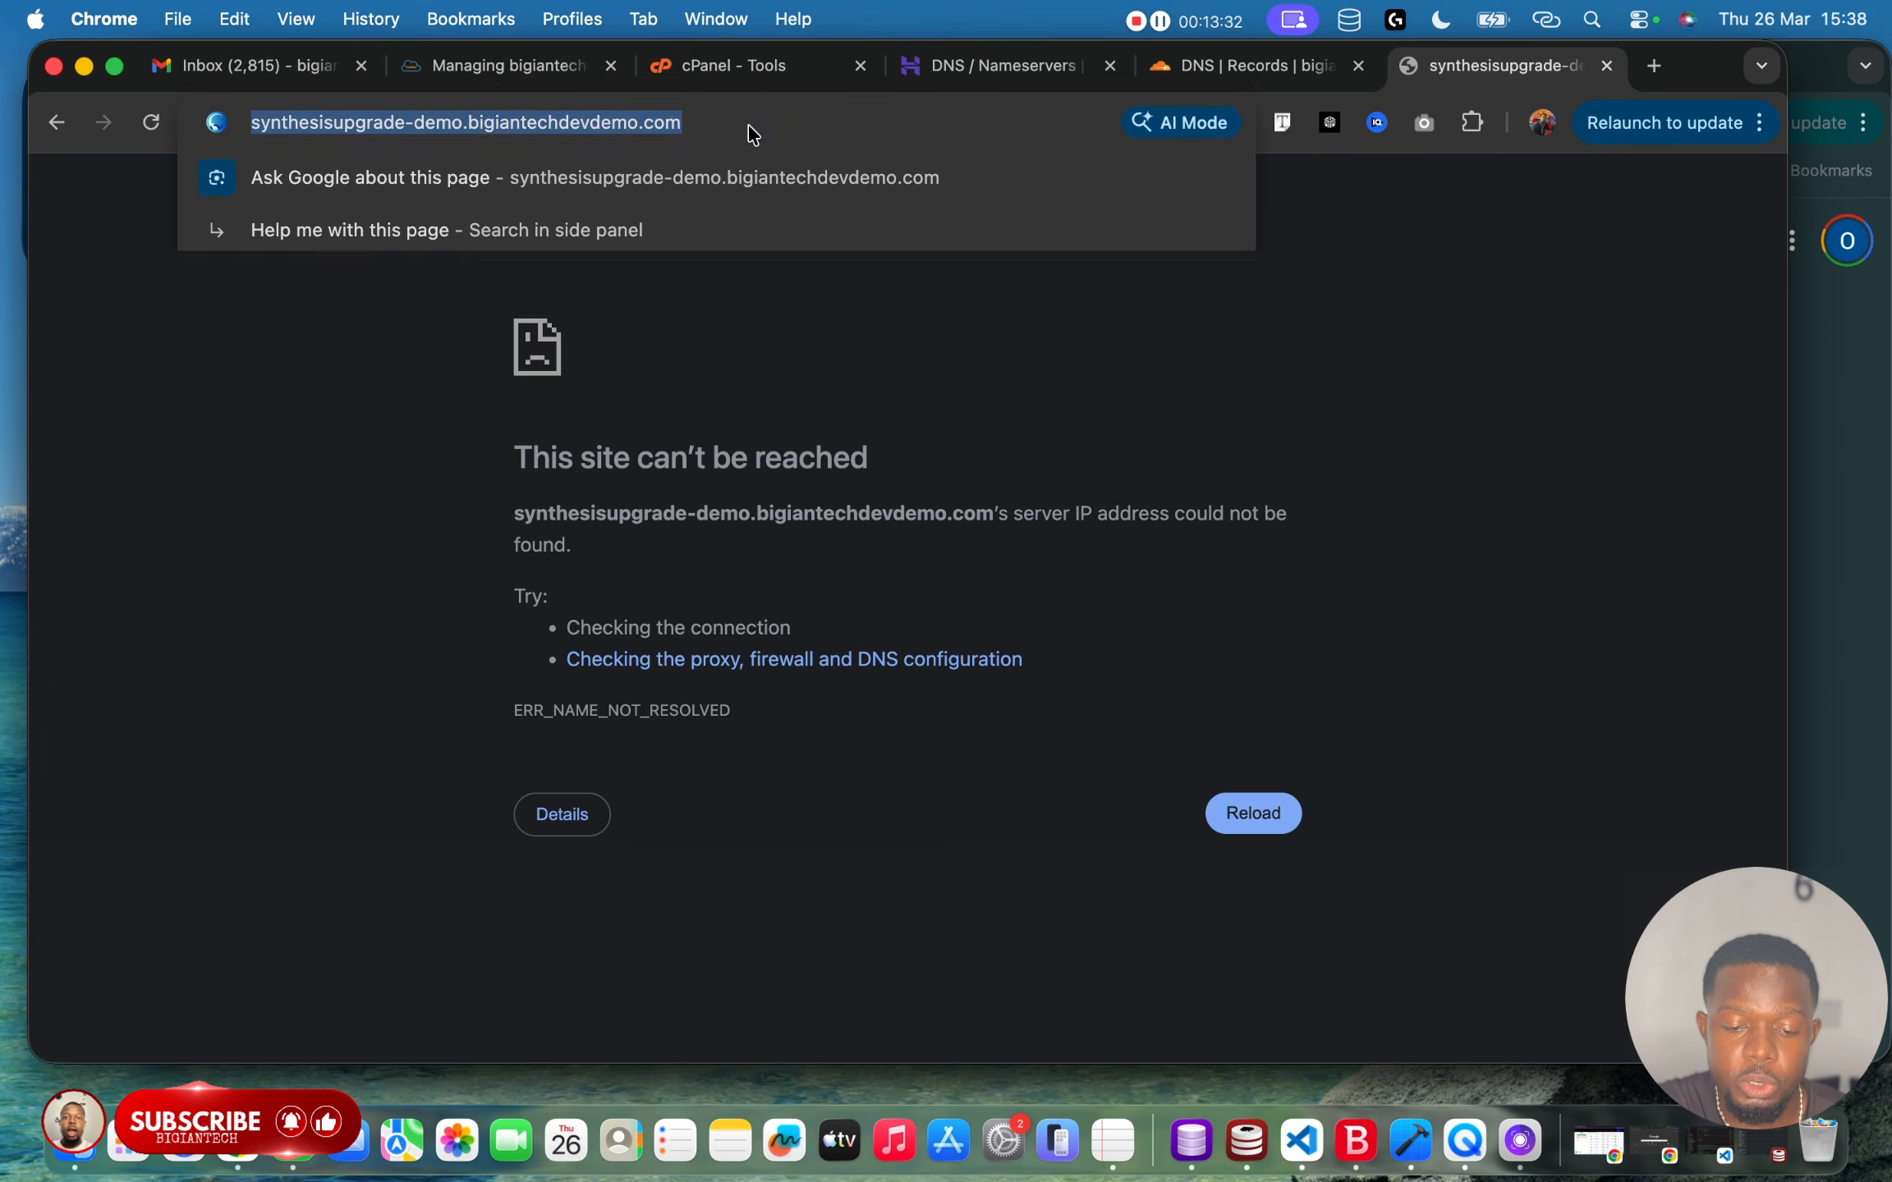
pyautogui.click(803, 124)
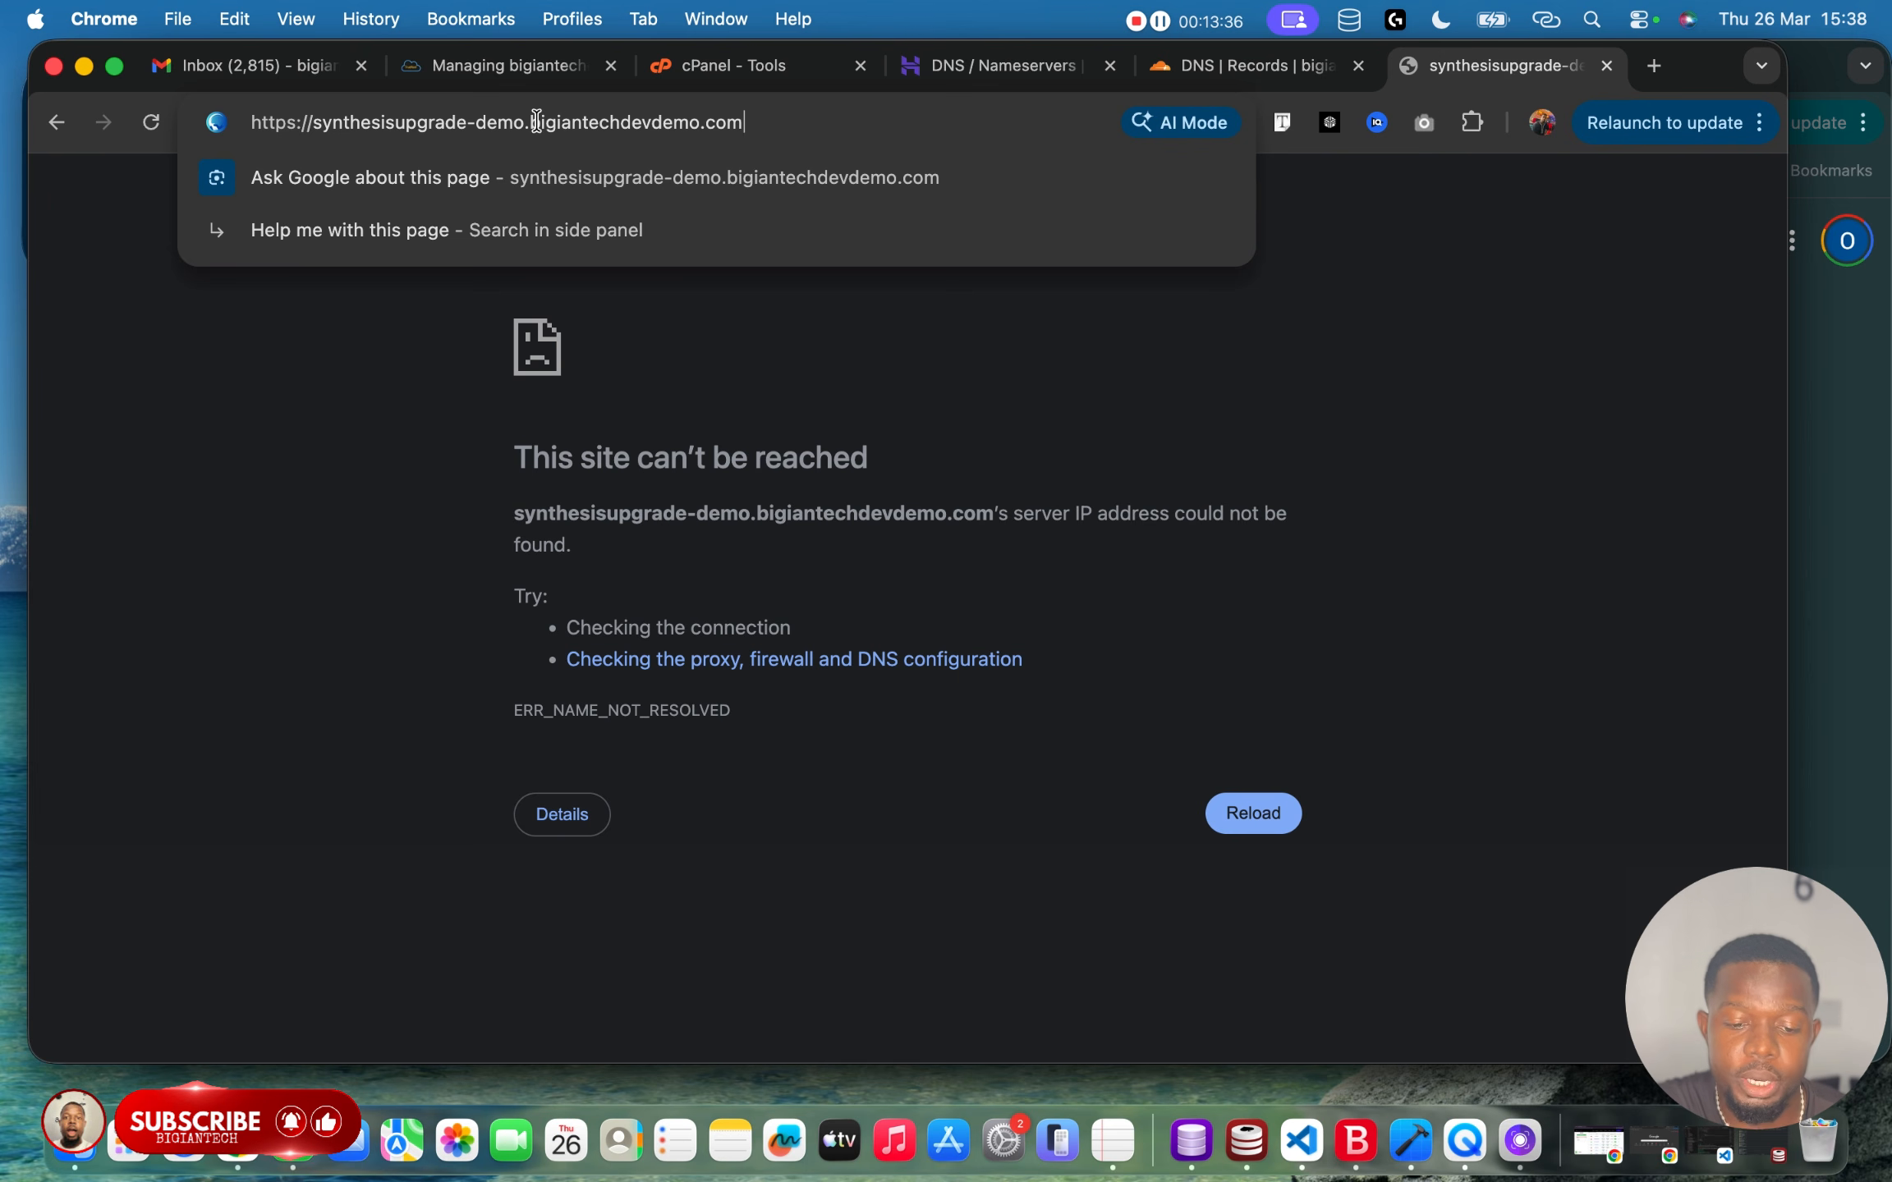
pyautogui.moveTo(532, 123); pyautogui.dragTo(313, 128)
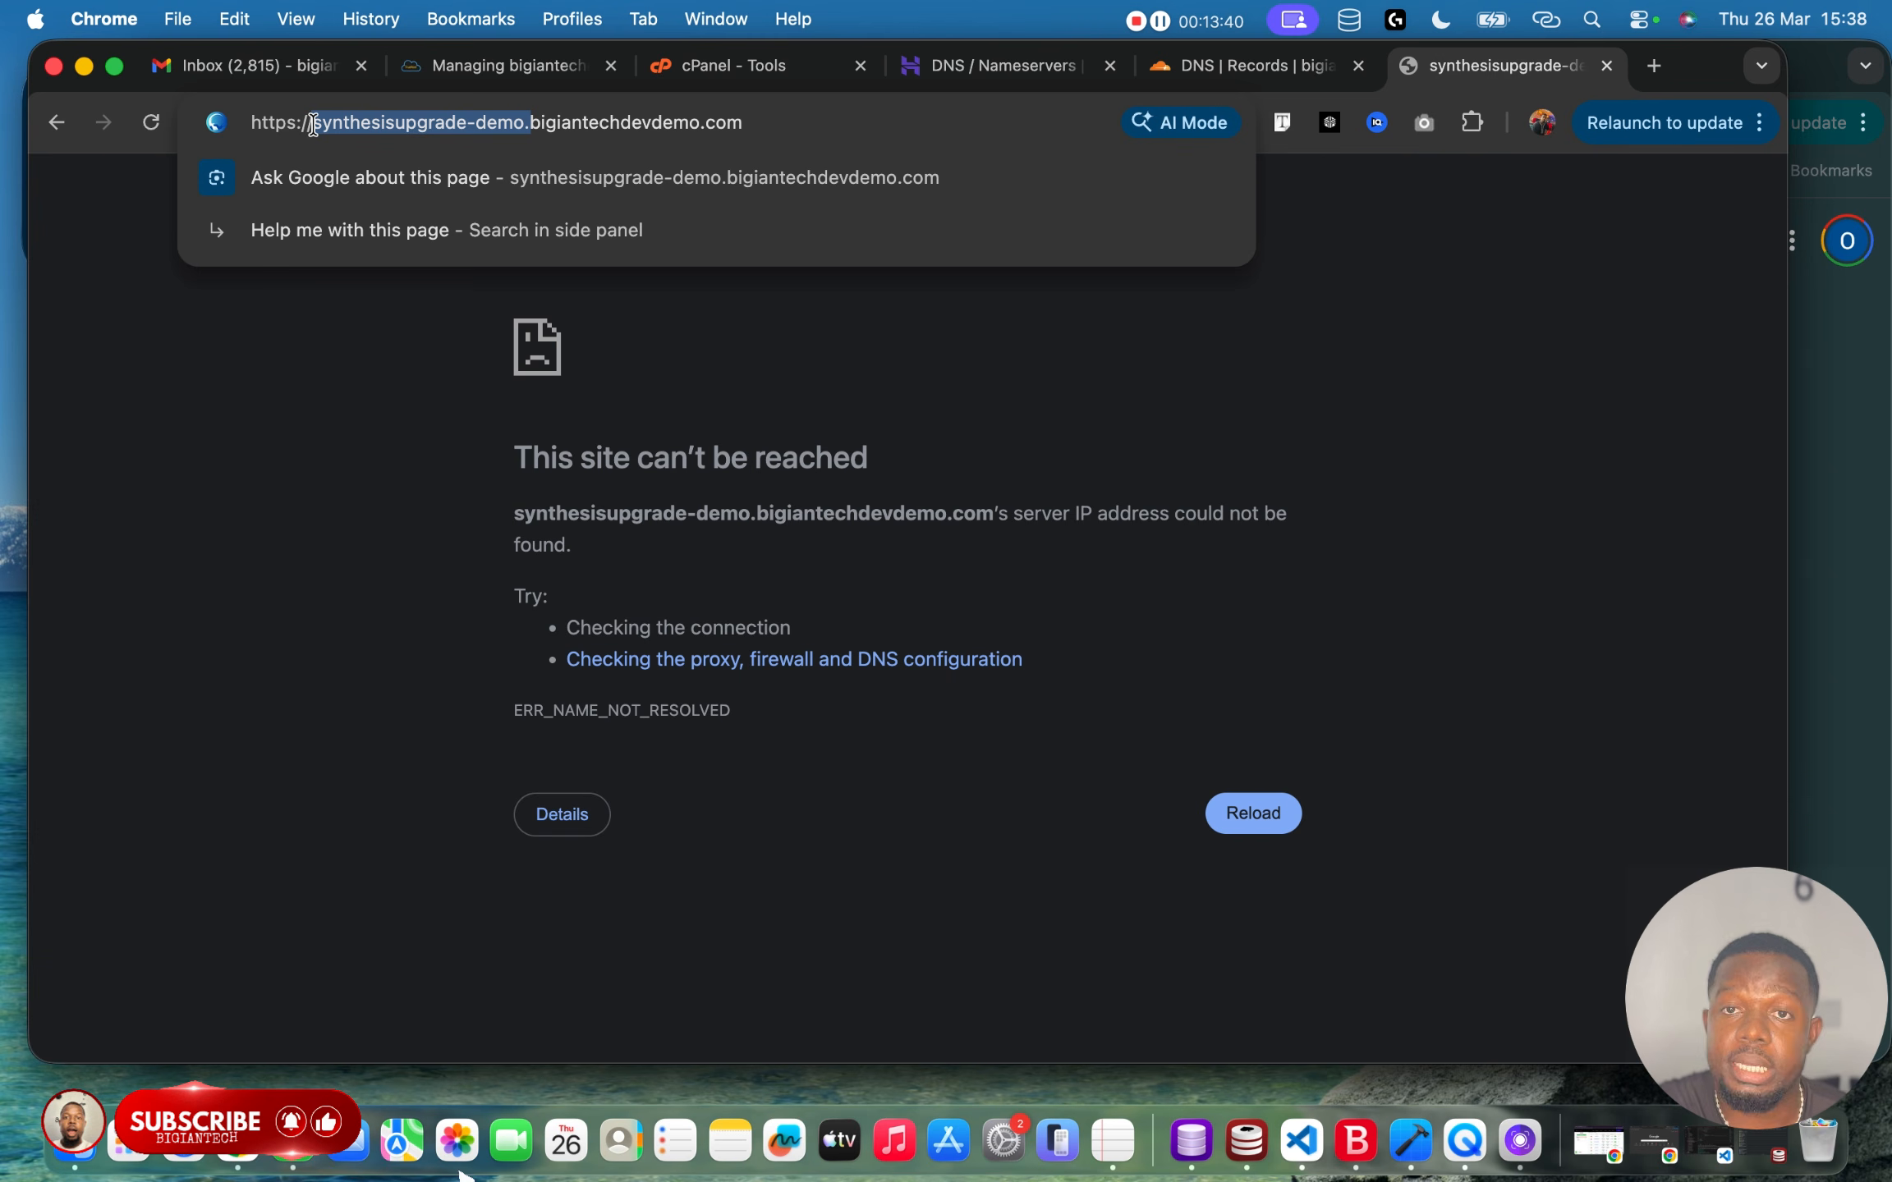
pyautogui.press('BackSpace')
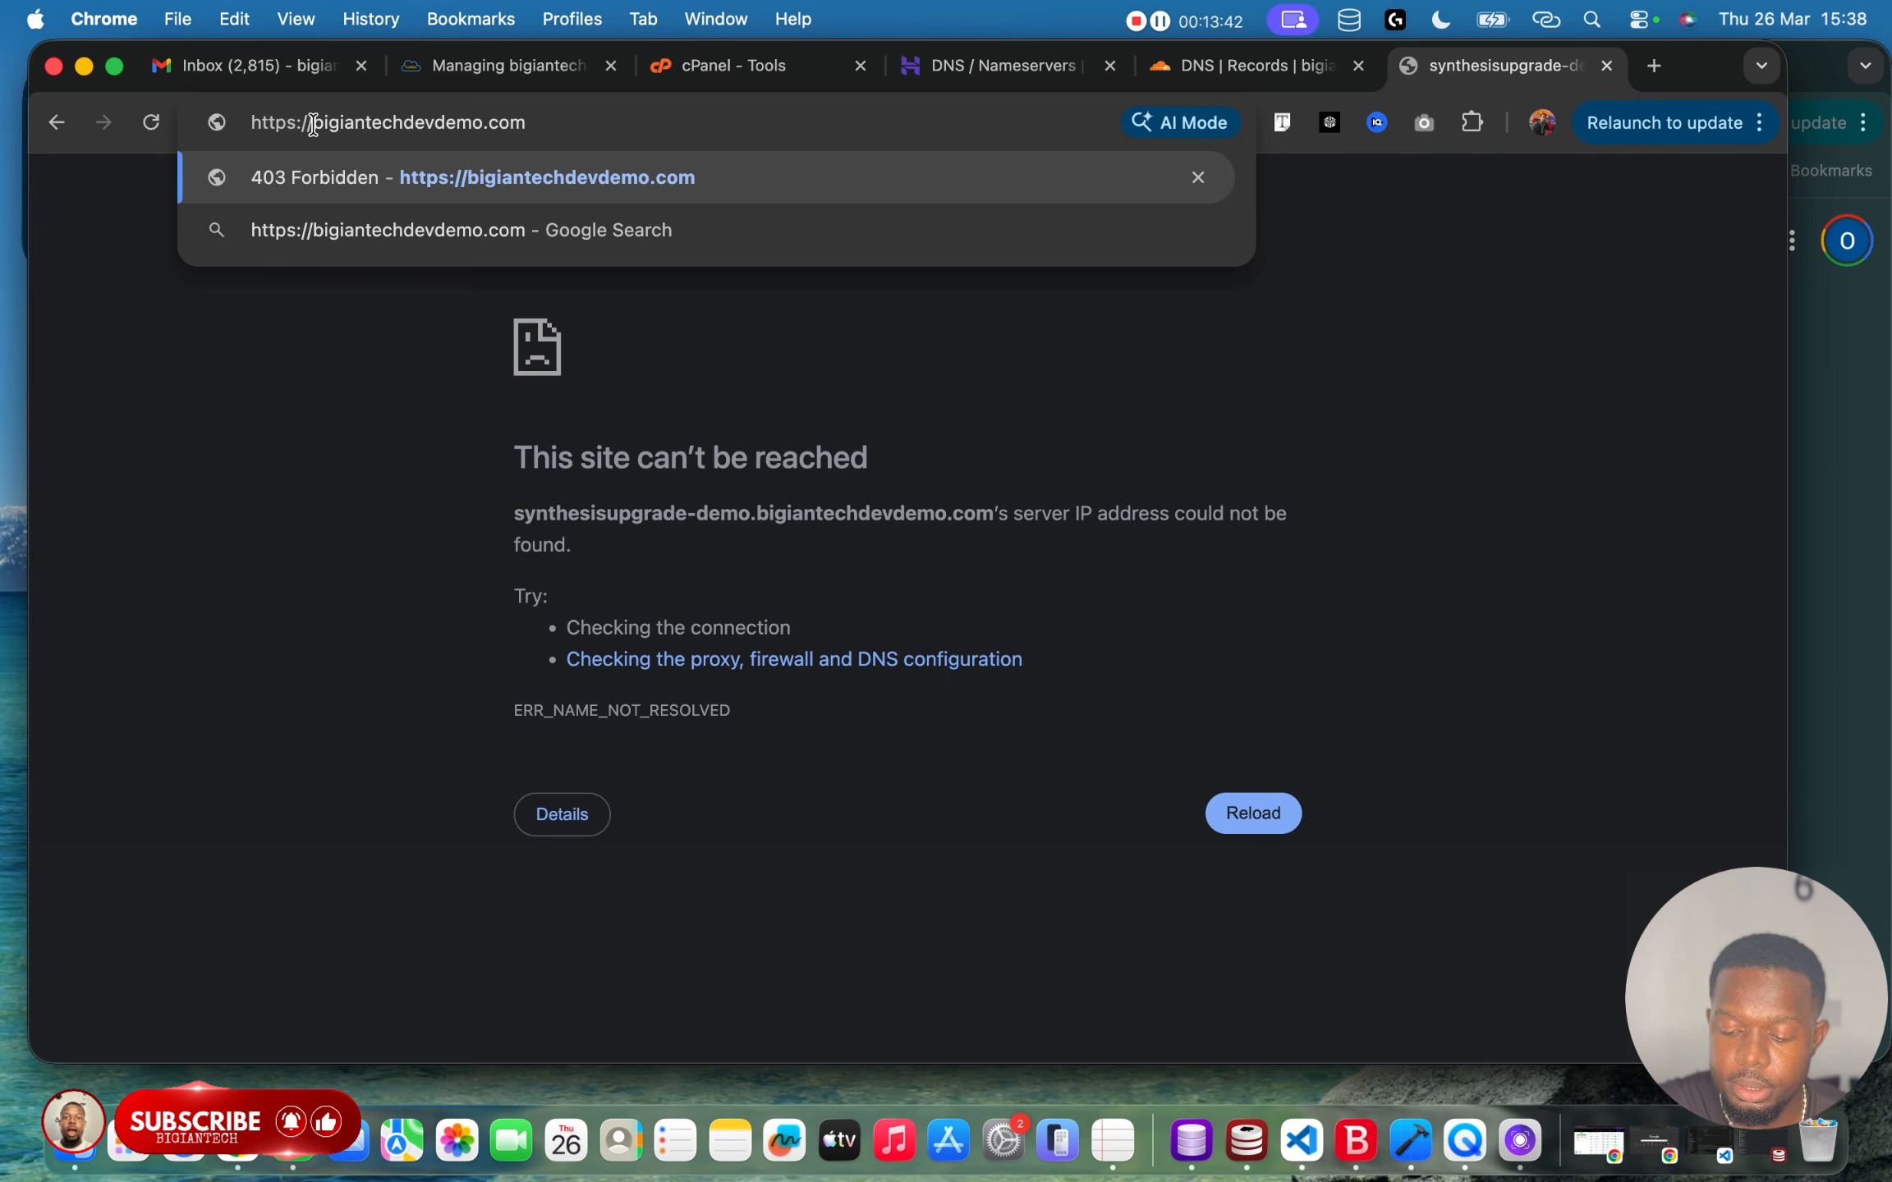
pyautogui.press('Return')
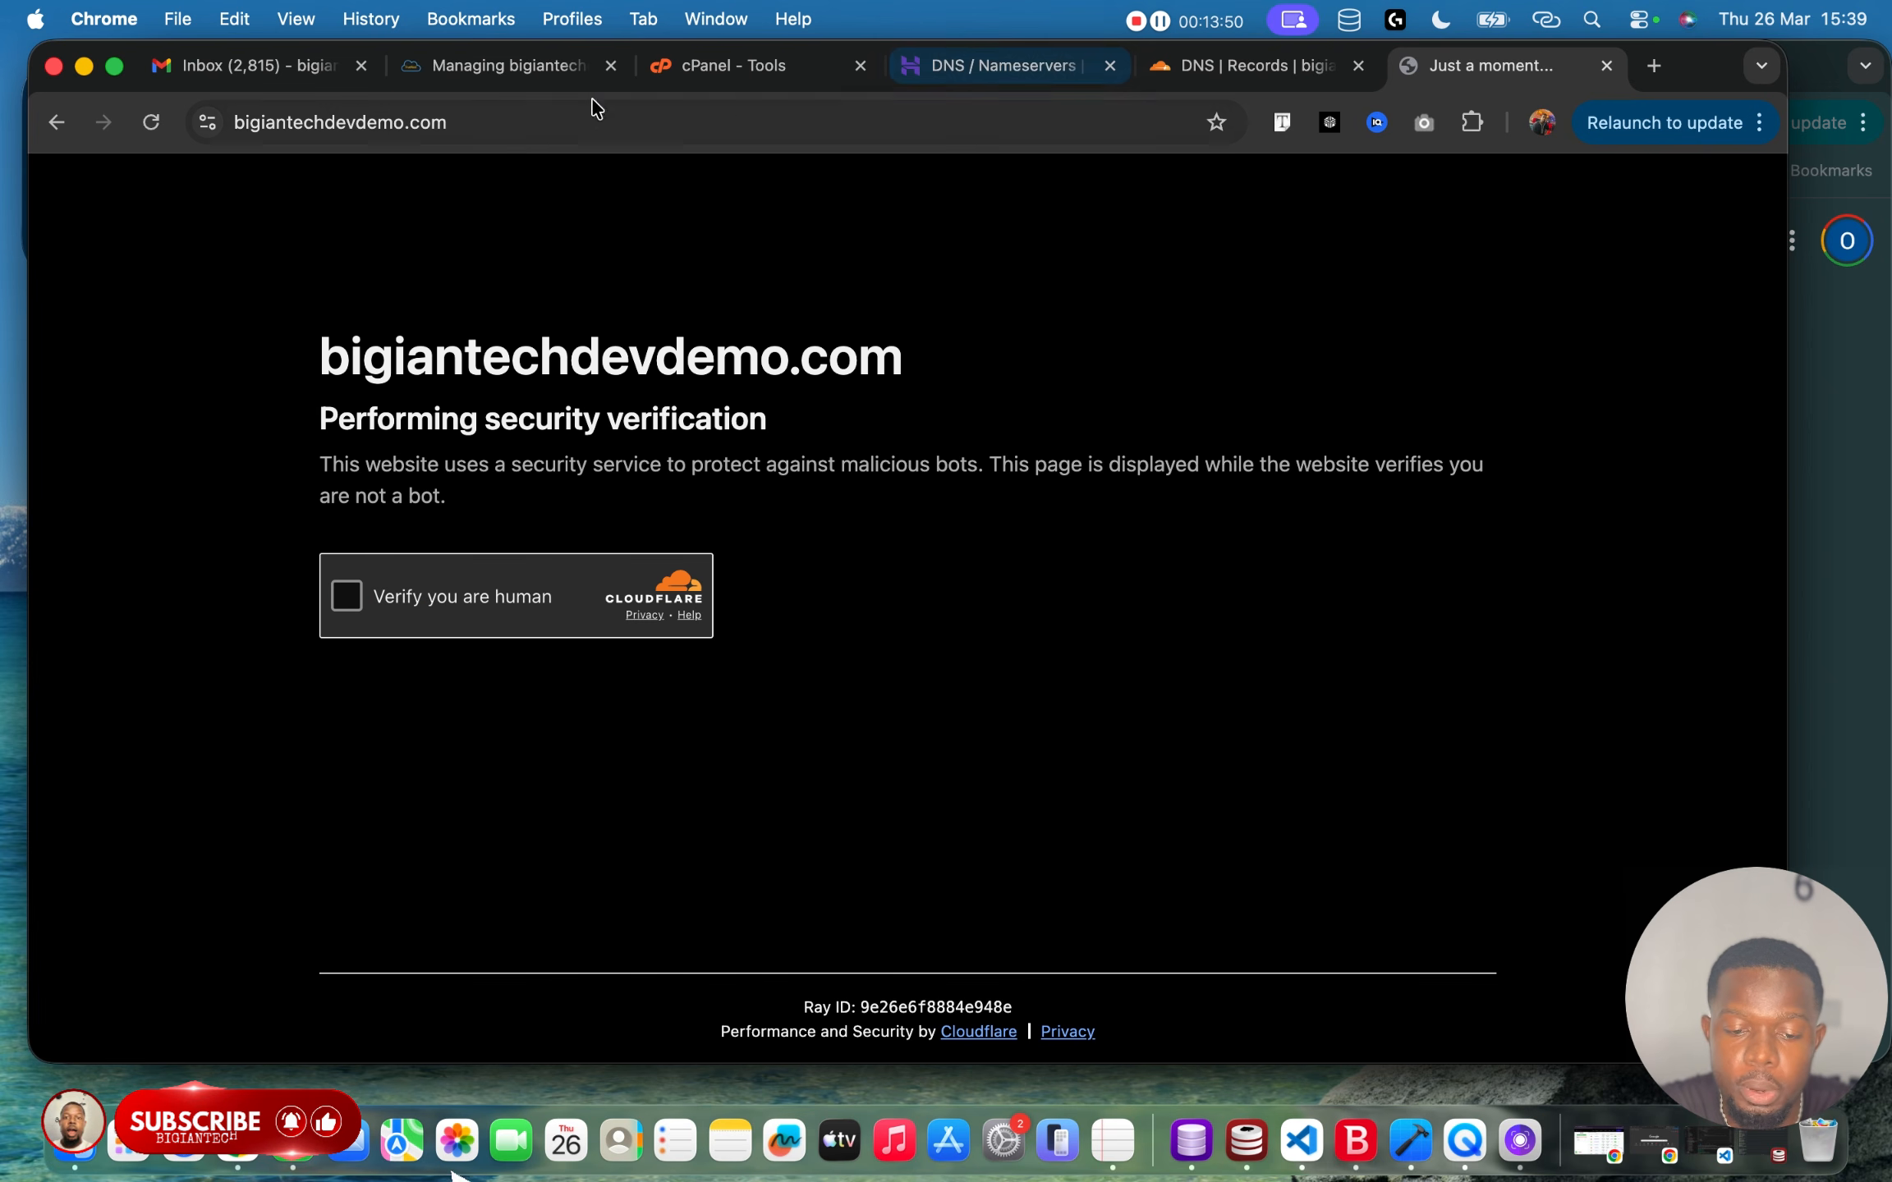
# Return to Cloudflare and review the DNS records and proxy statuses of bigiantechdevdemo.com.
pyautogui.click(1234, 71)
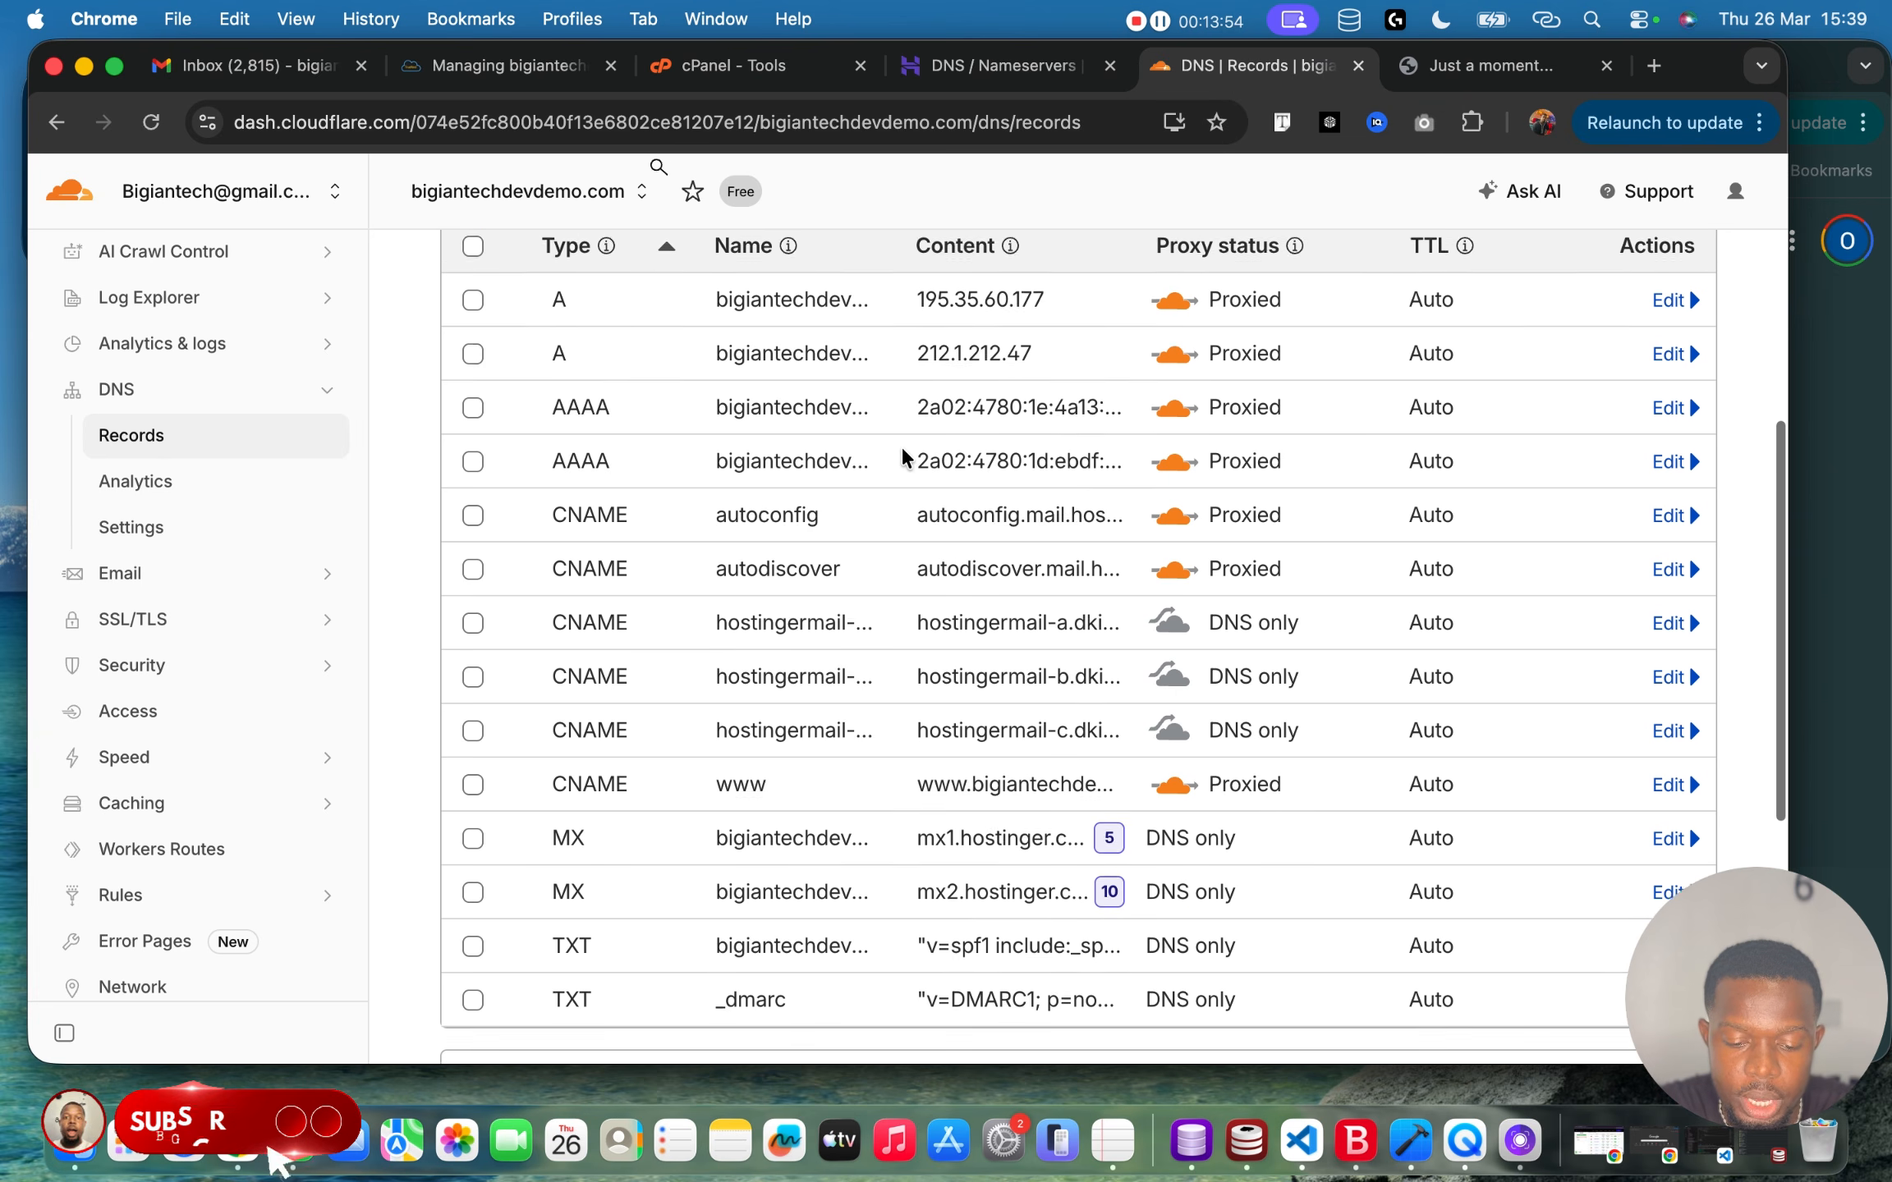
pyautogui.scroll(-1, 900, 445)
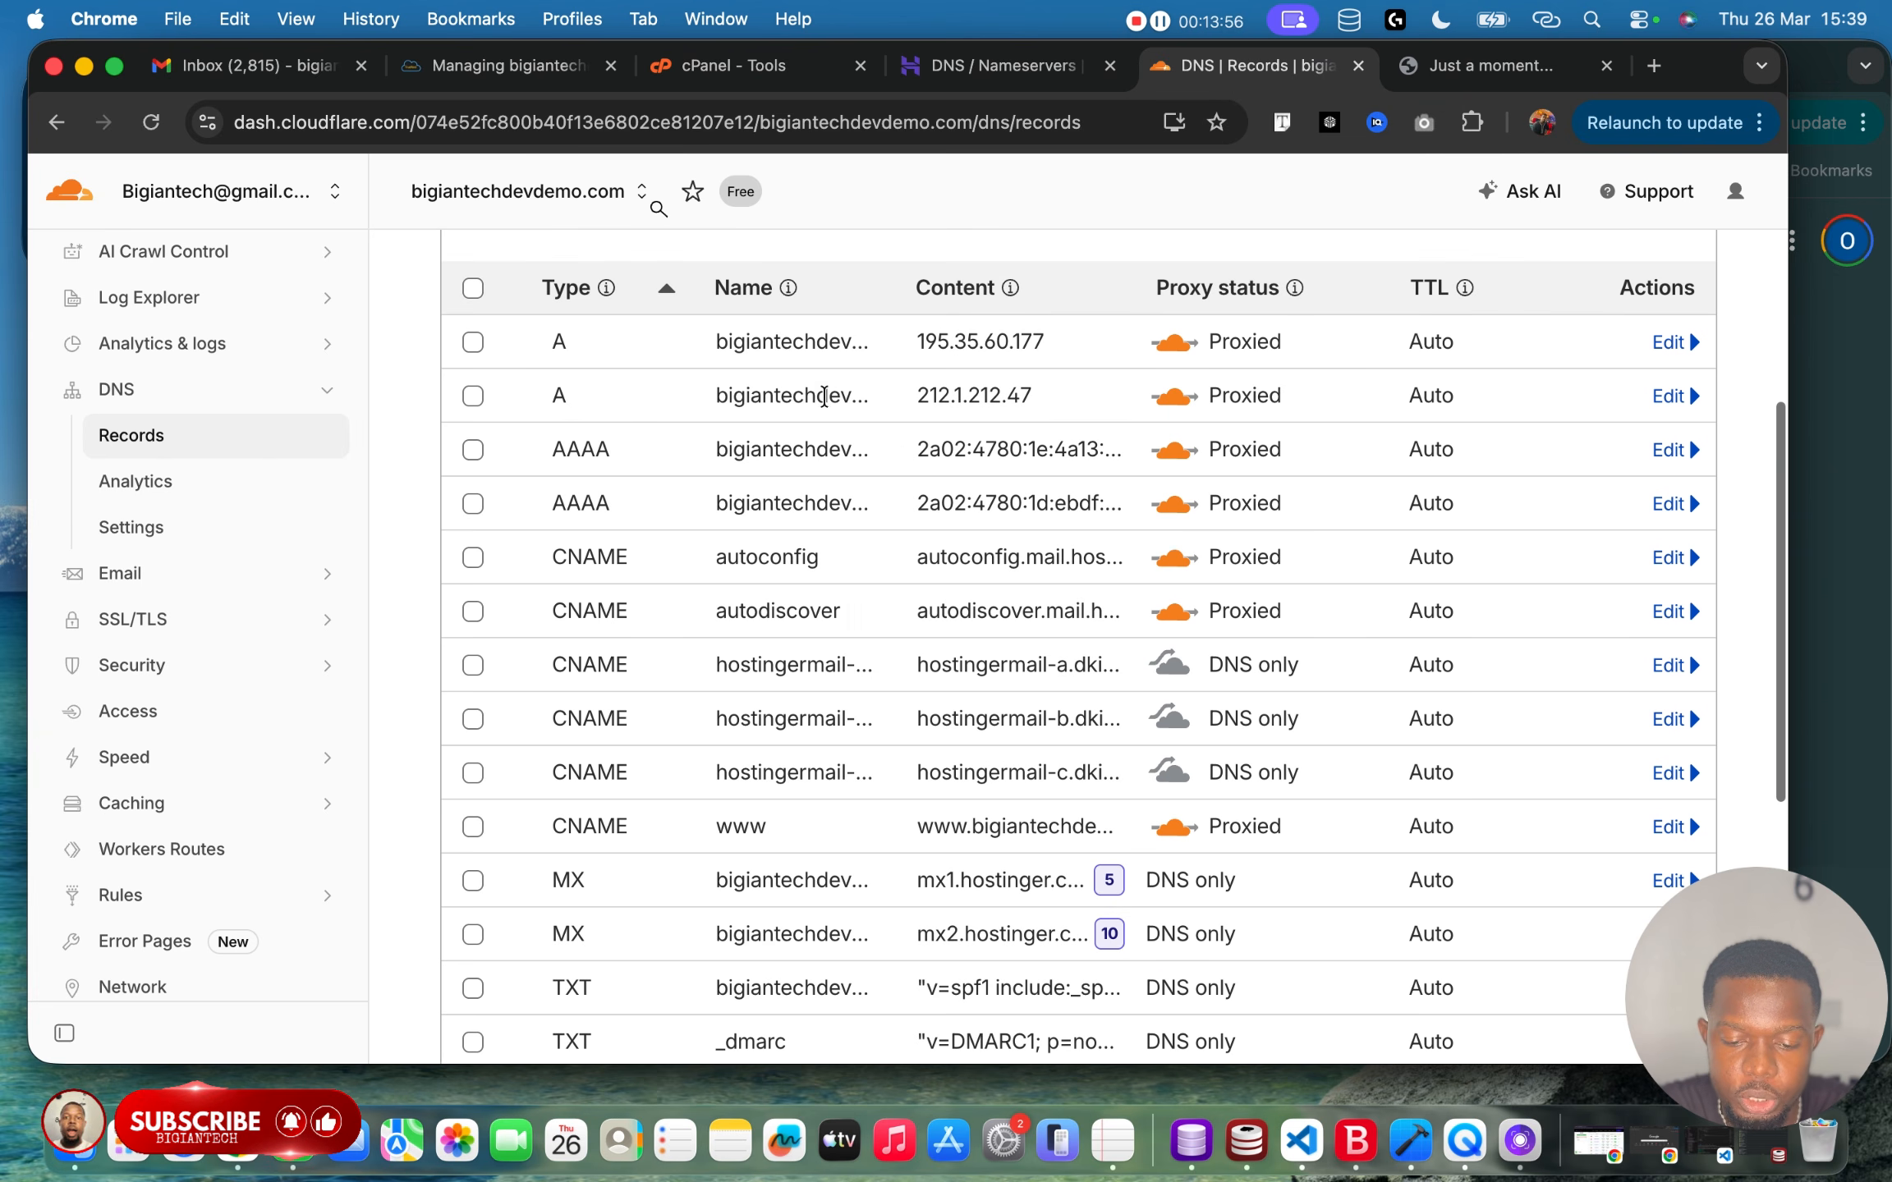
pyautogui.scroll(-1, 866, 425)
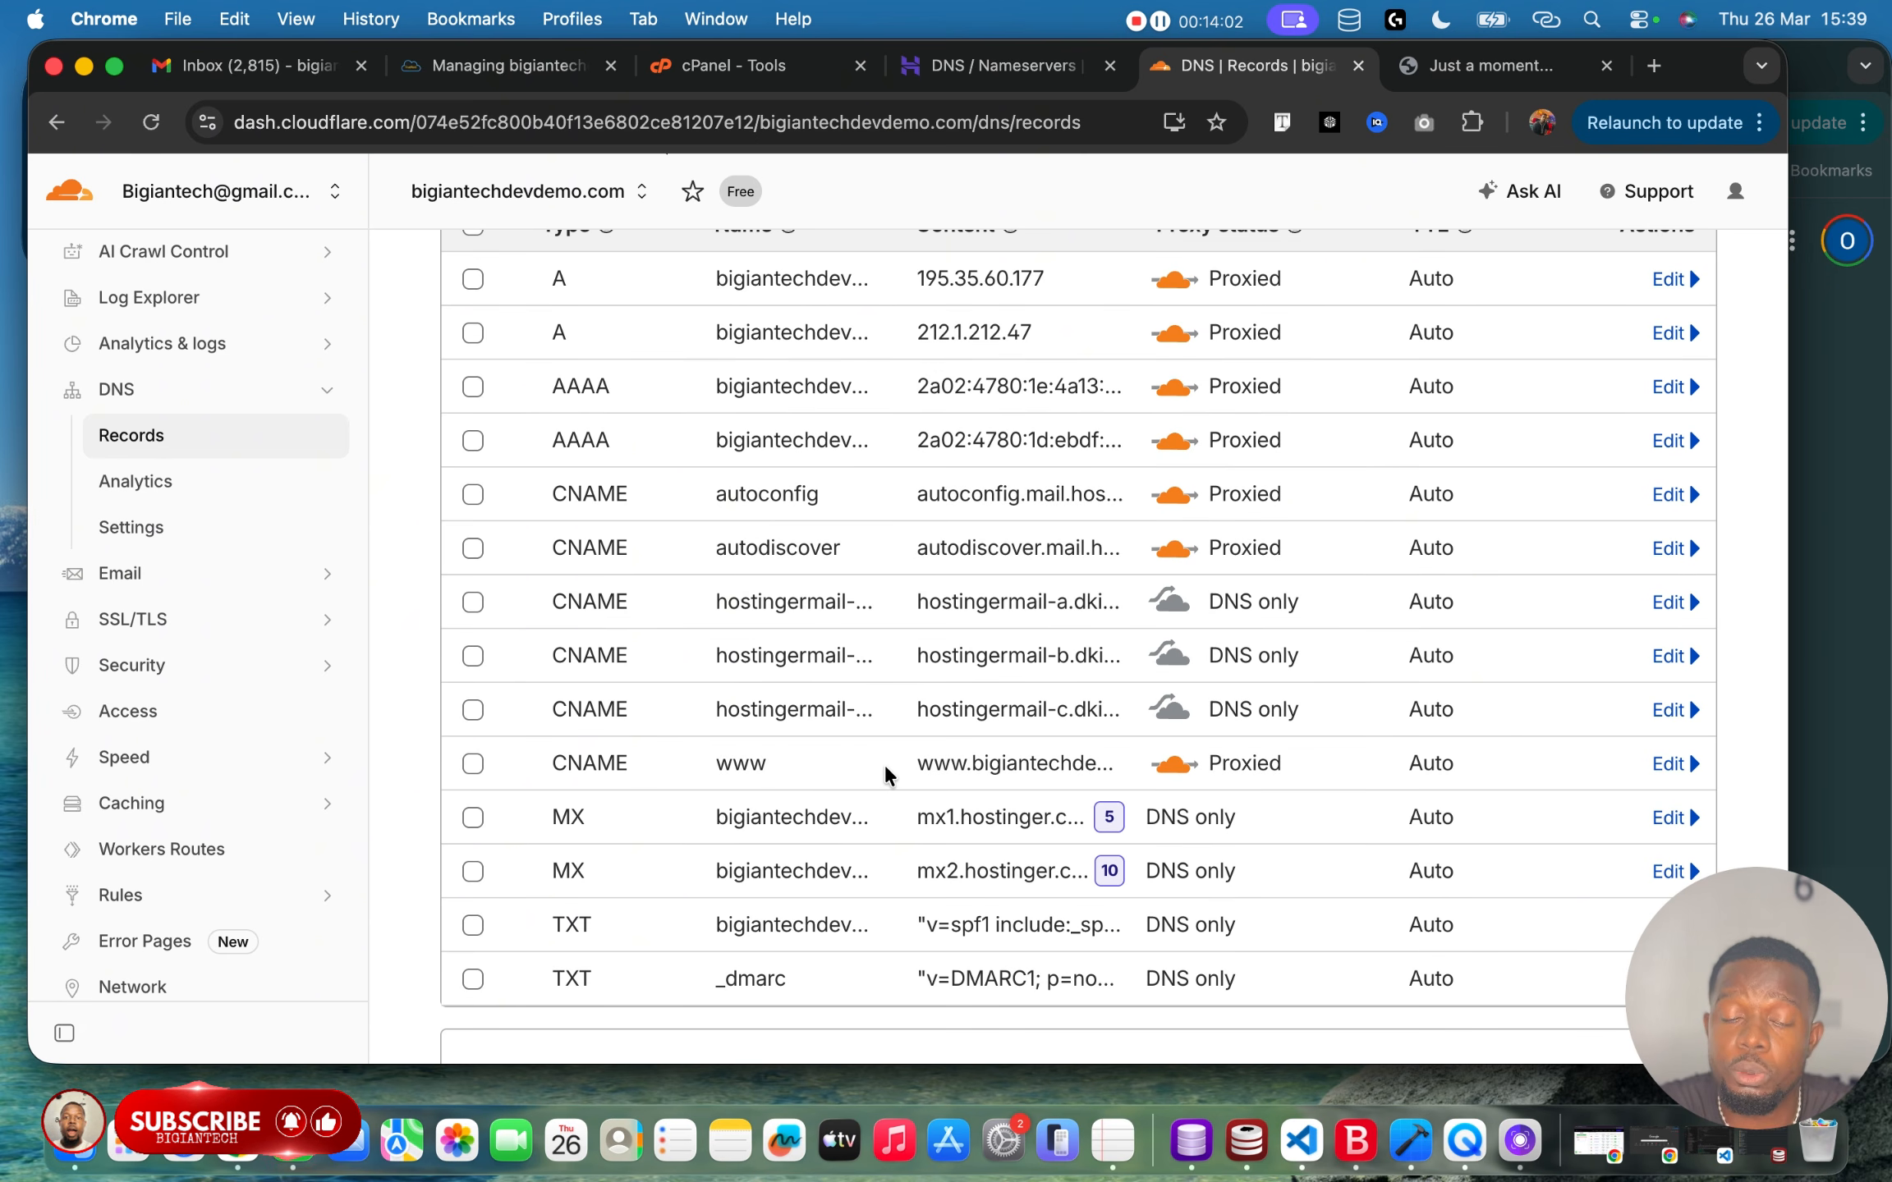
pyautogui.scroll(4, 935, 659)
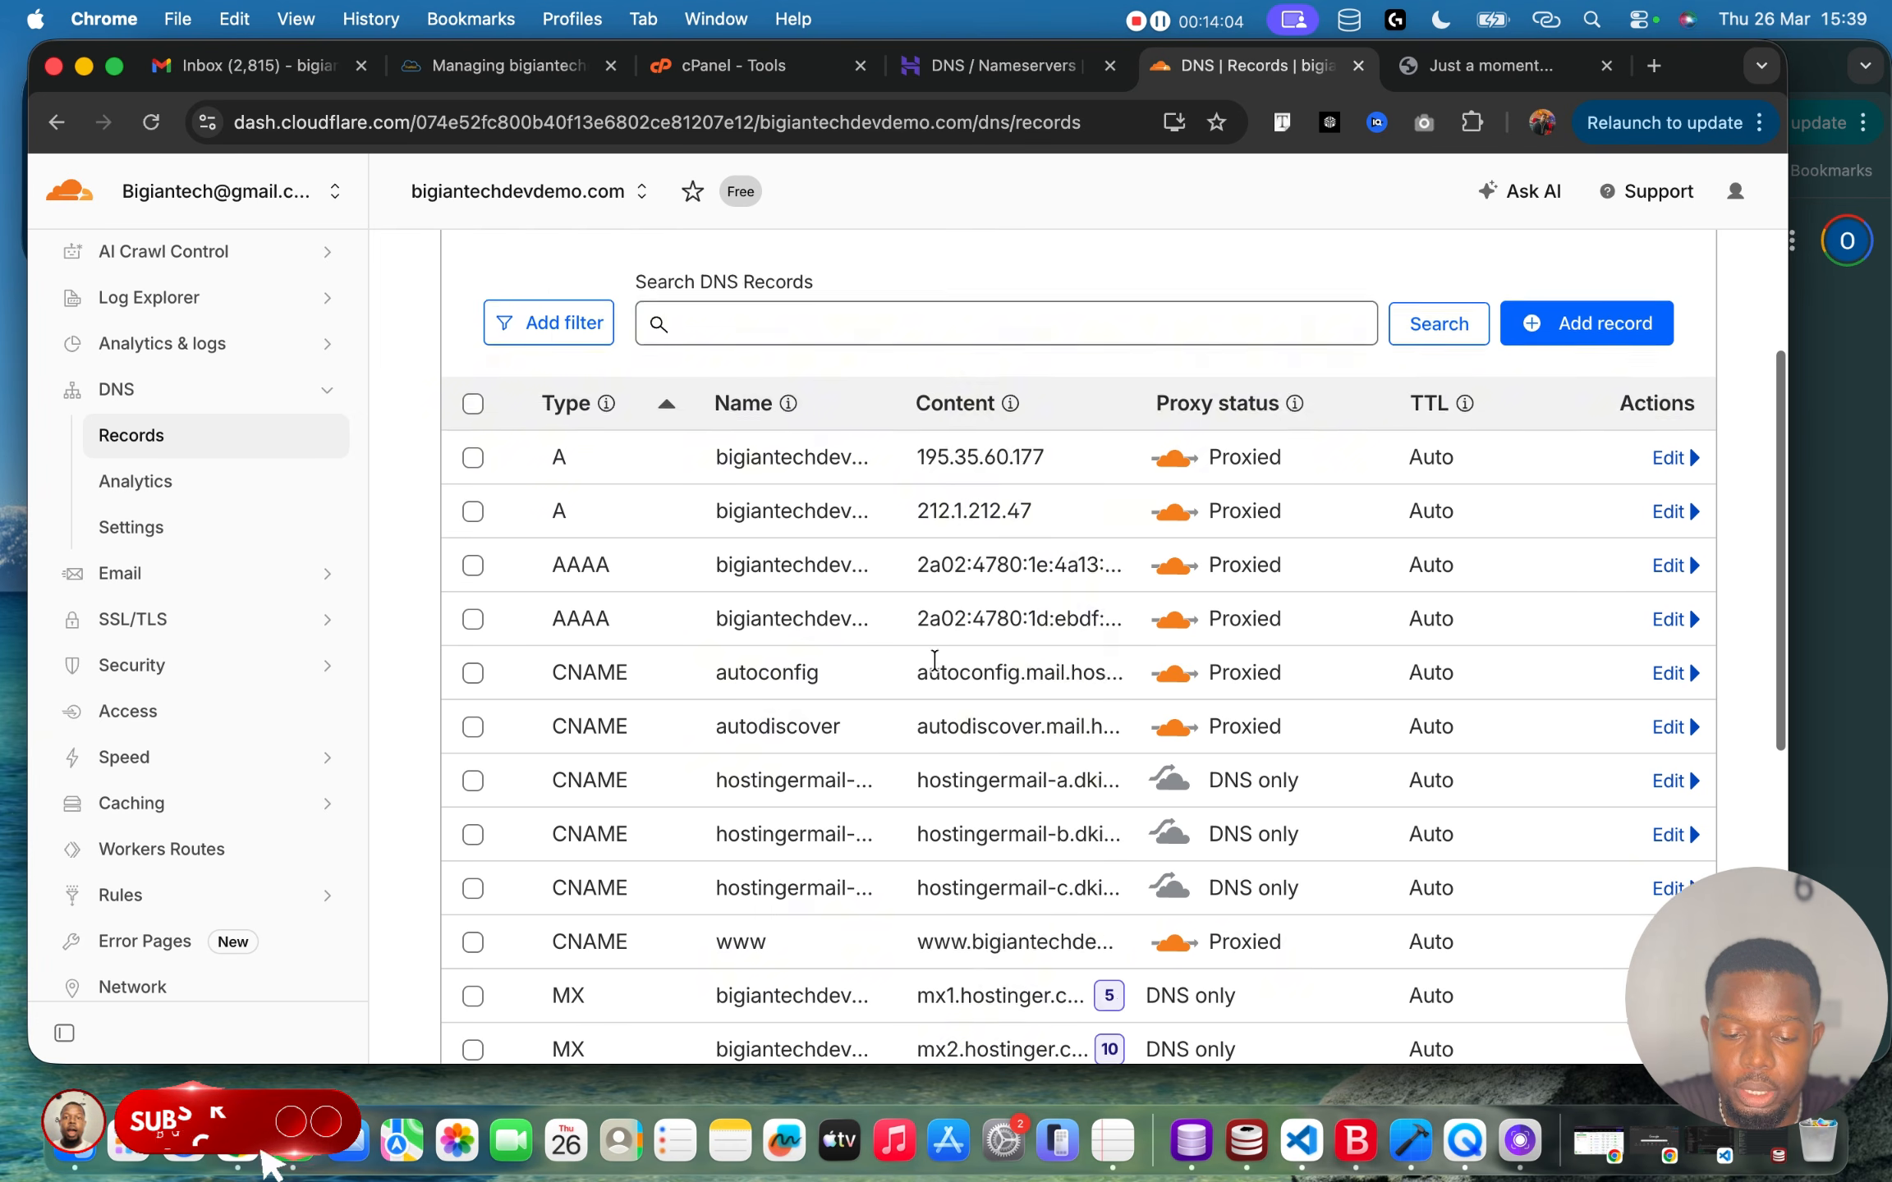
pyautogui.scroll(3, 934, 660)
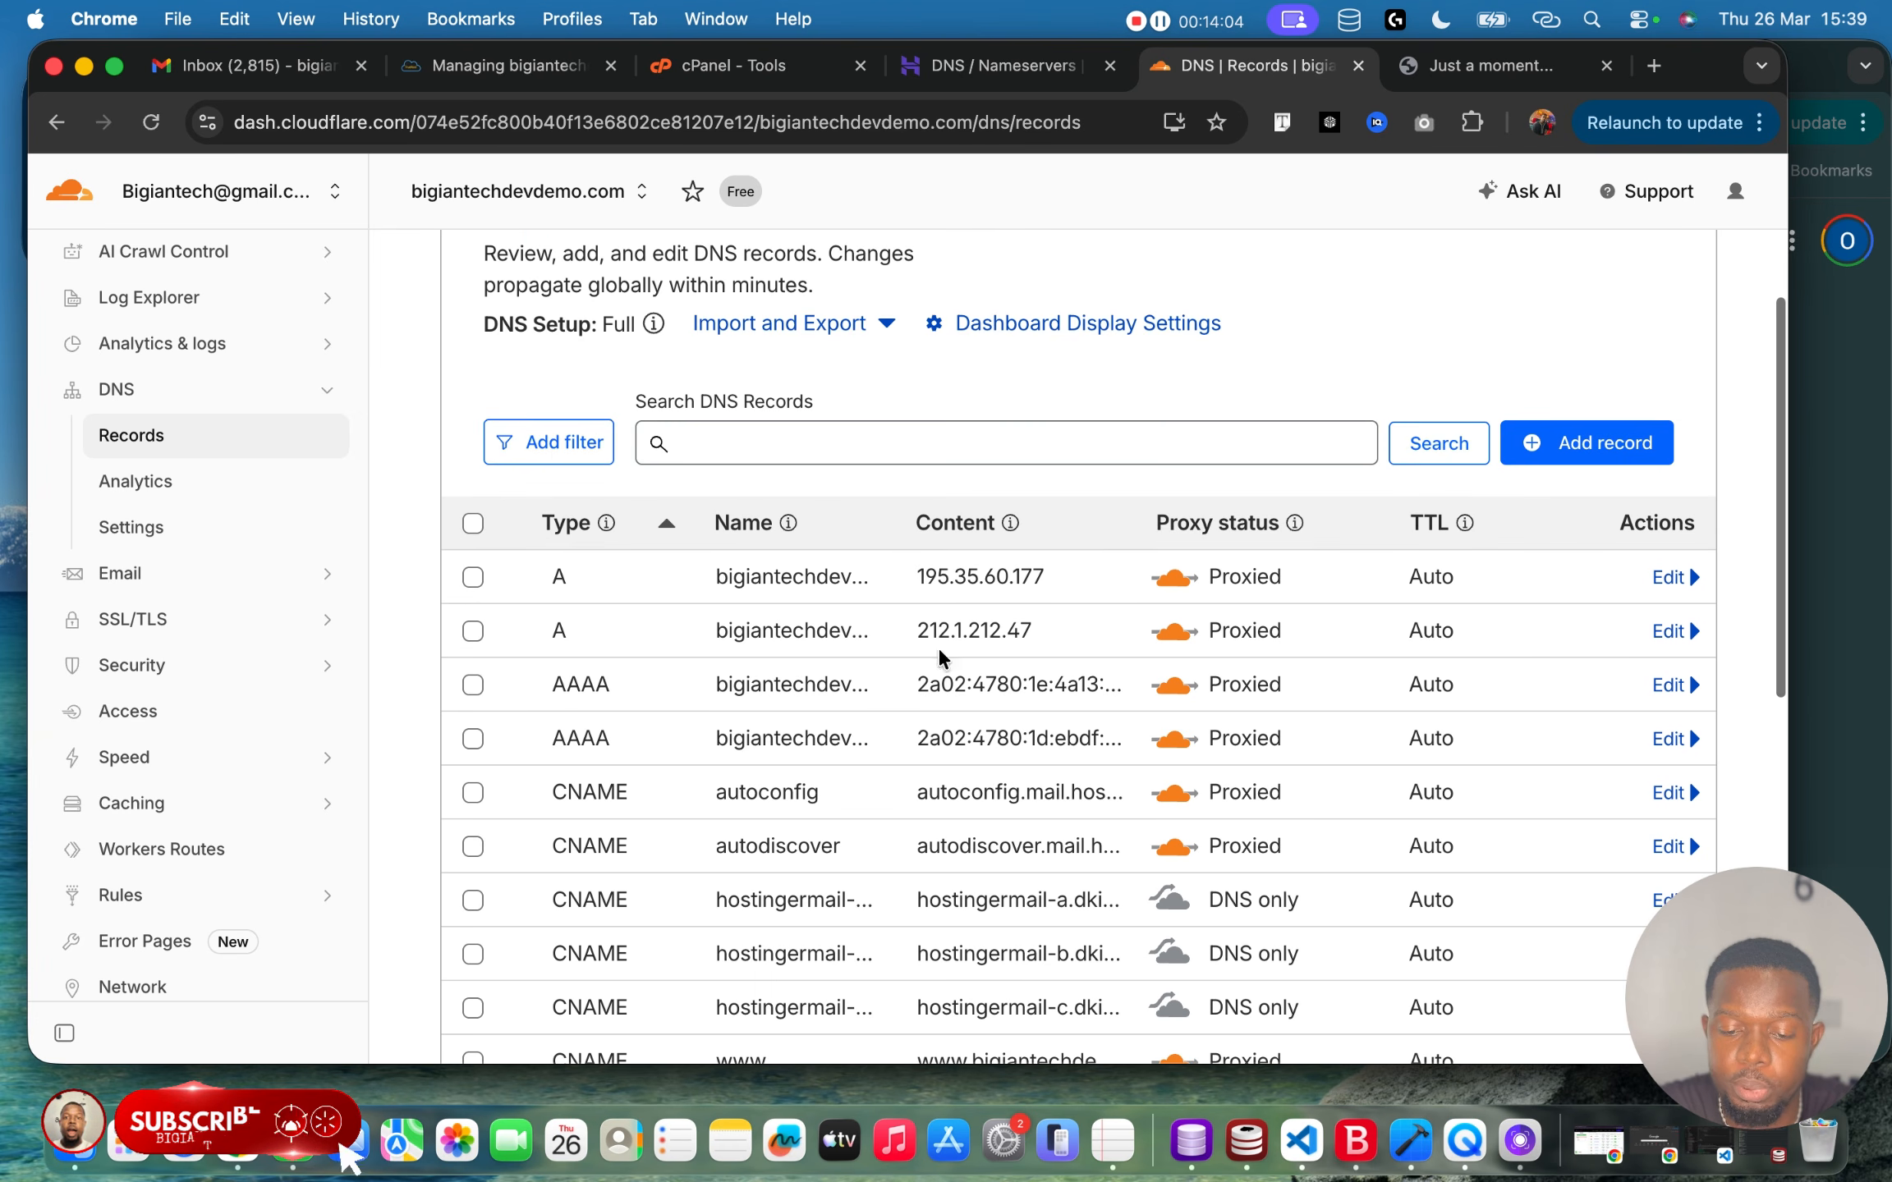
# Go back to the bigiantechdevdemo.com page and complete Cloudflare's human verification.
pyautogui.click(1475, 69)
pyautogui.click(344, 614)
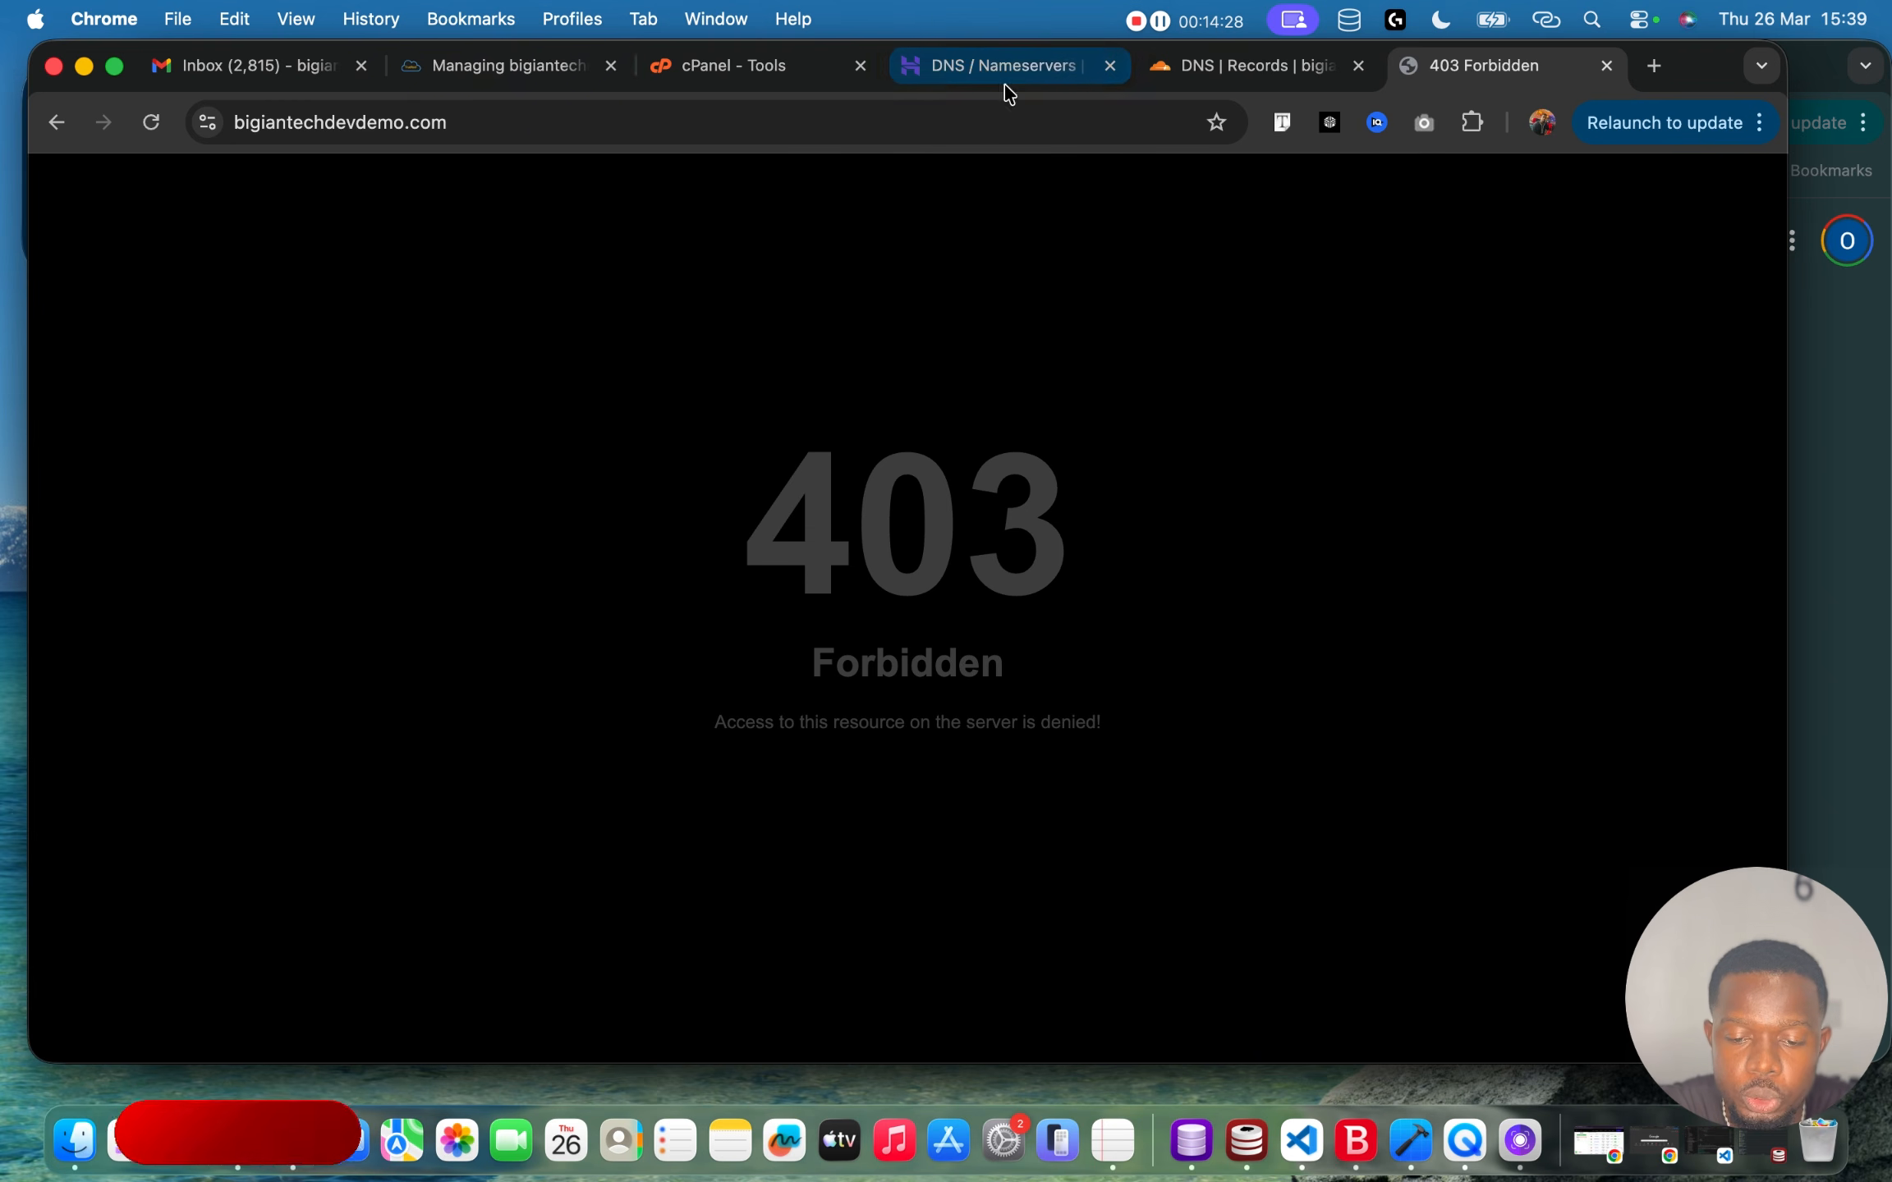
# Return to the Cloudflare dashboard and go back to the overview of the account's domains.
pyautogui.click(1237, 59)
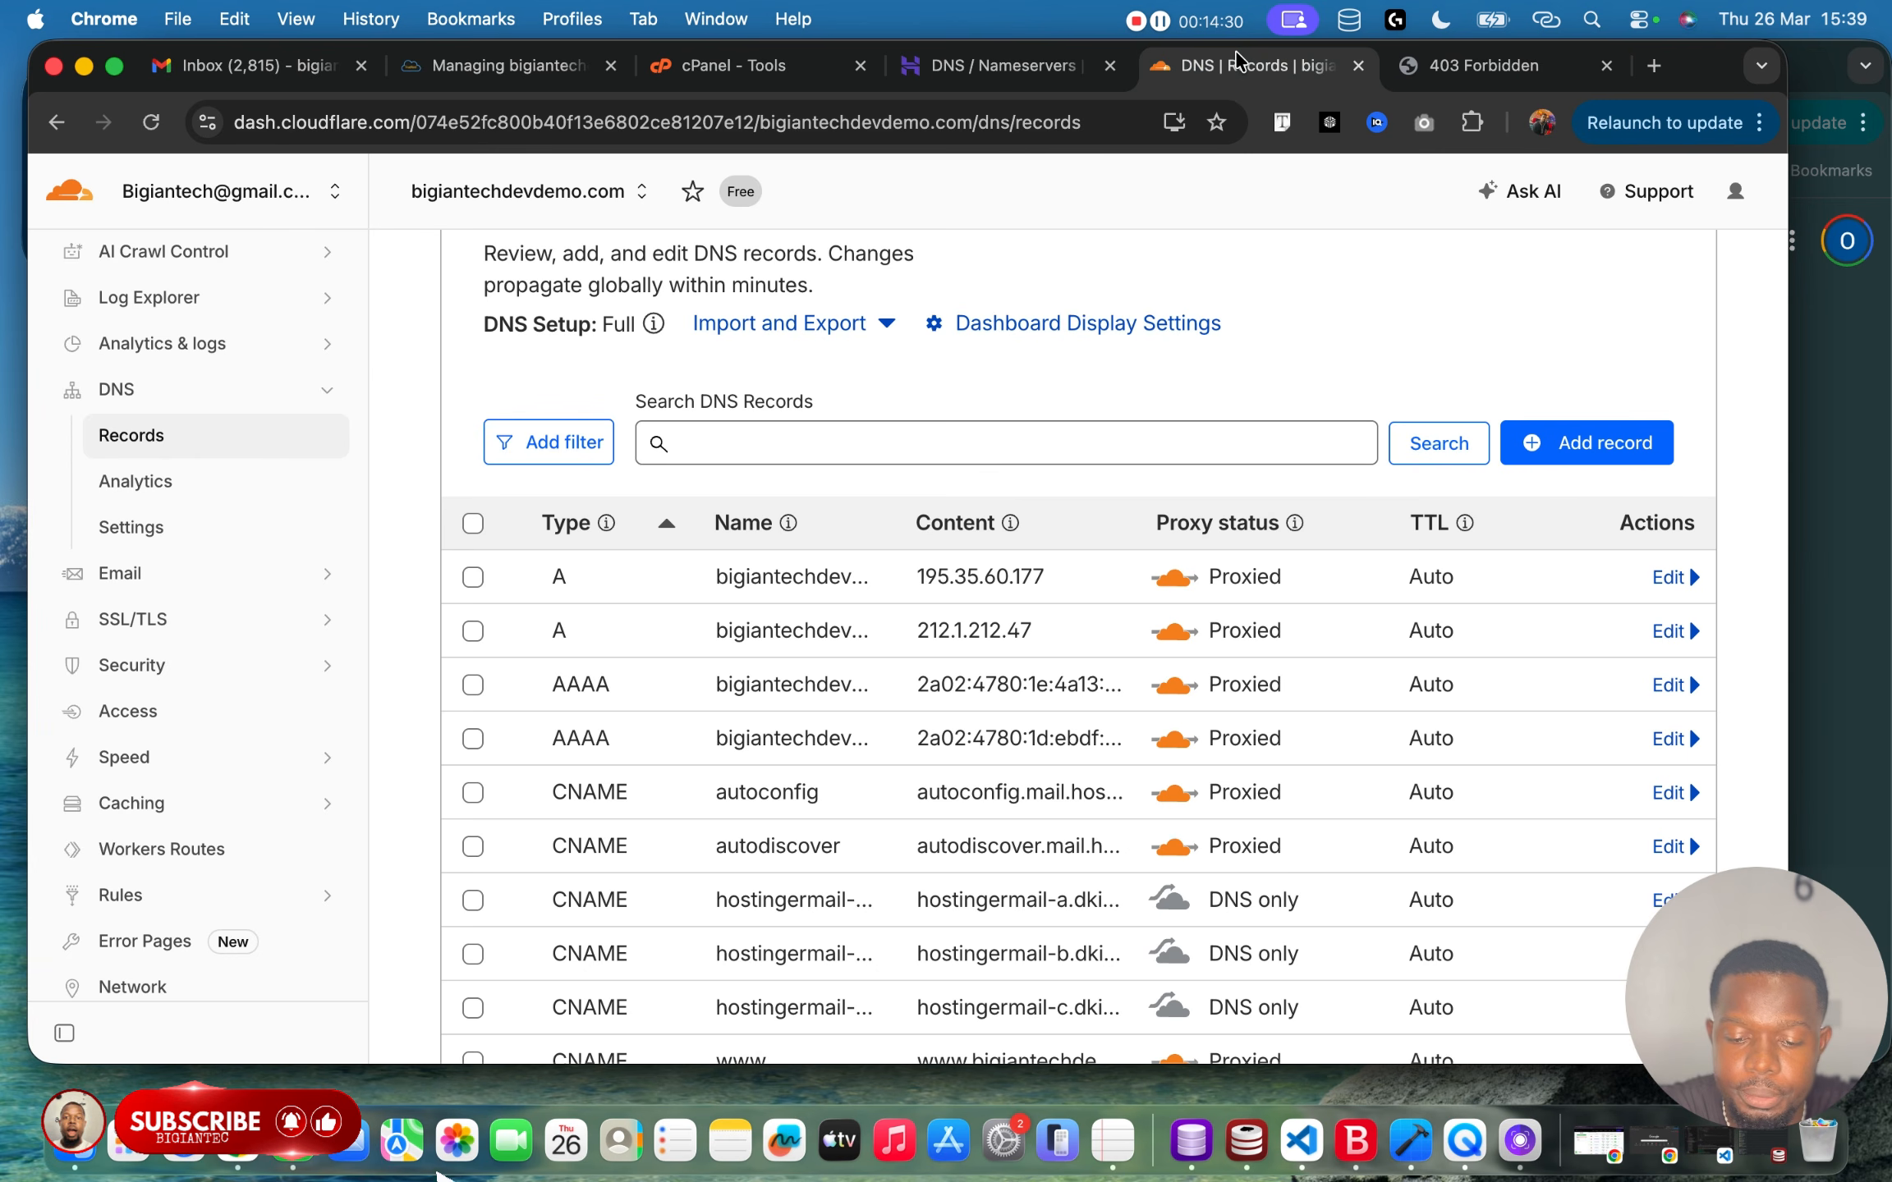
pyautogui.scroll(5, 234, 378)
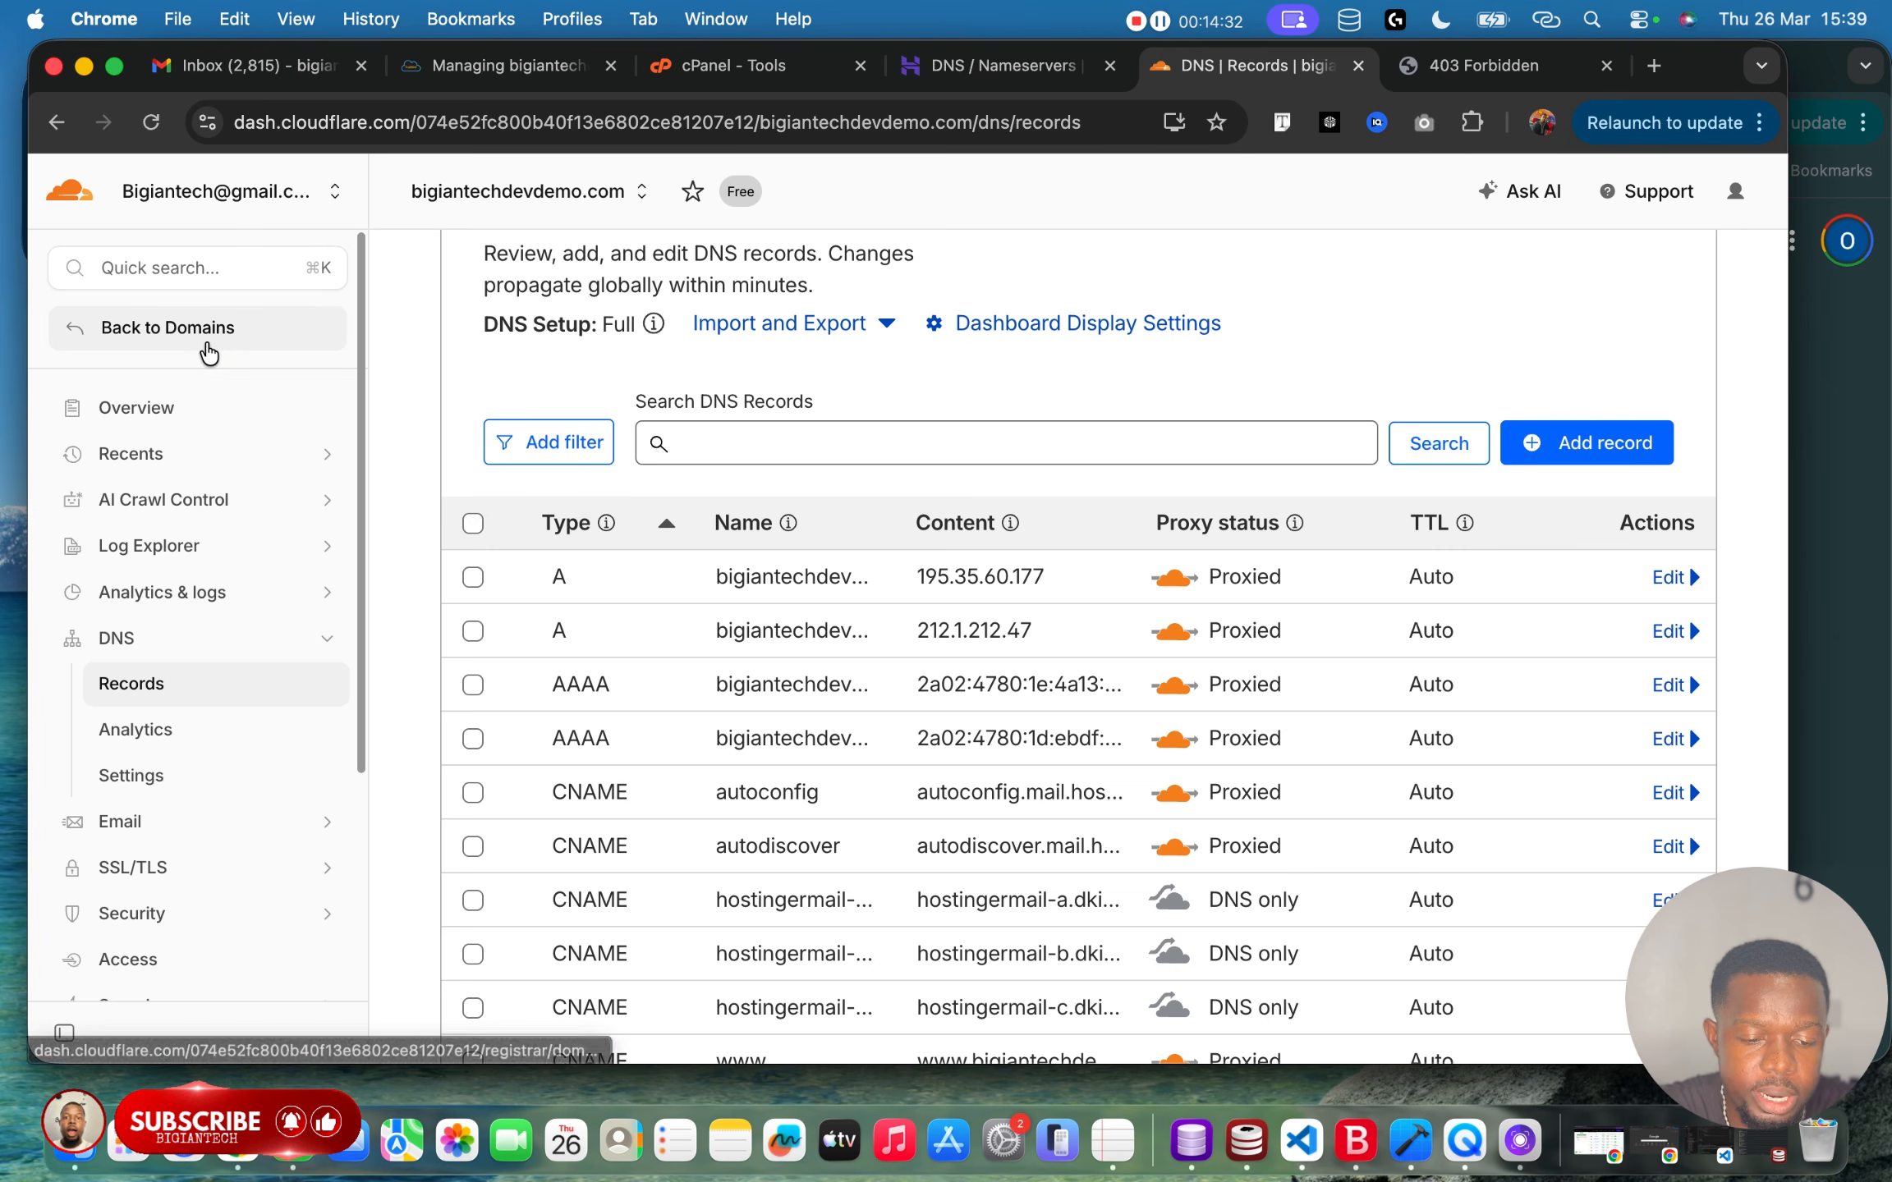
pyautogui.click(209, 353)
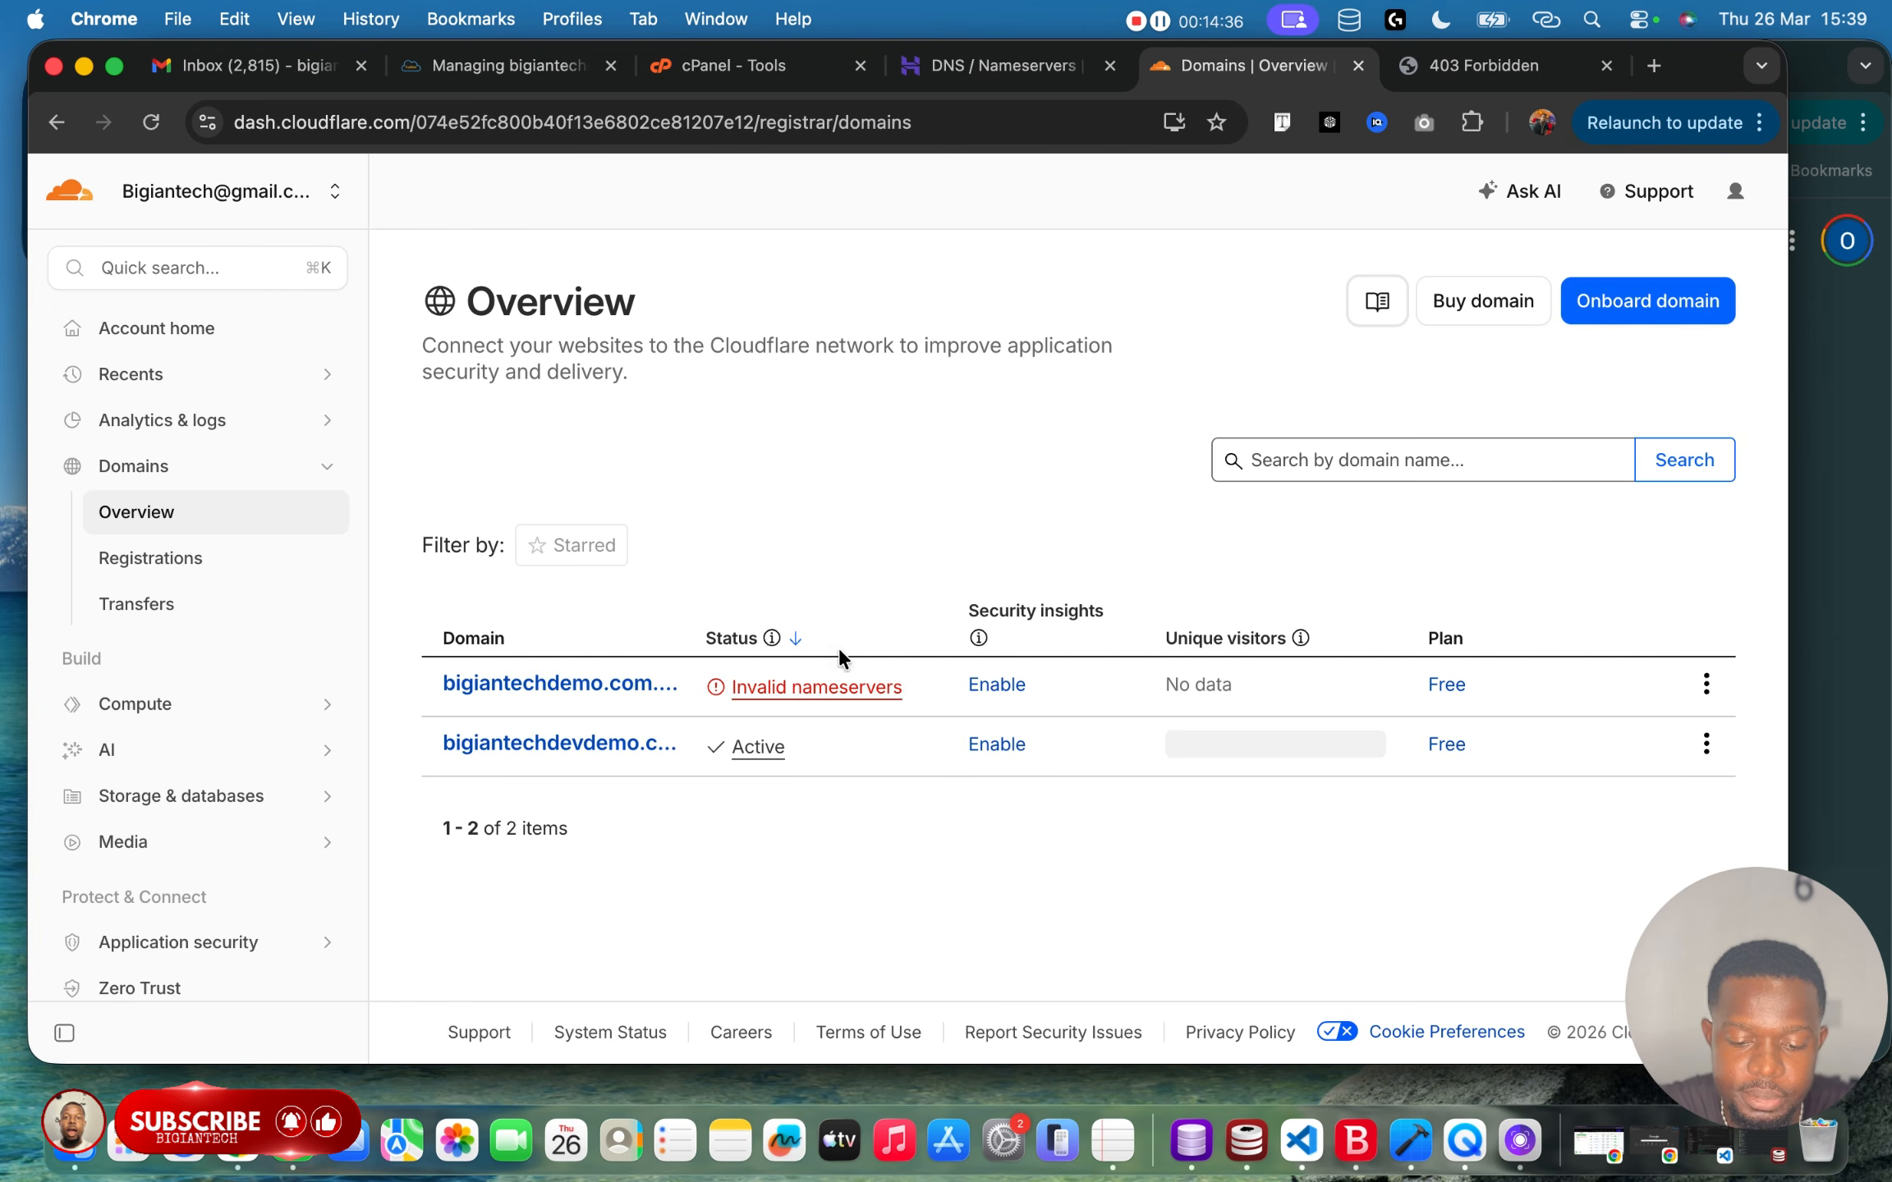
# Remove bigiantechdemo.com.ng from Cloudflare, entering bigiantechdemo.com.ng as the confirmation text.
pyautogui.click(1706, 684)
pyautogui.scroll(-3, 1509, 885)
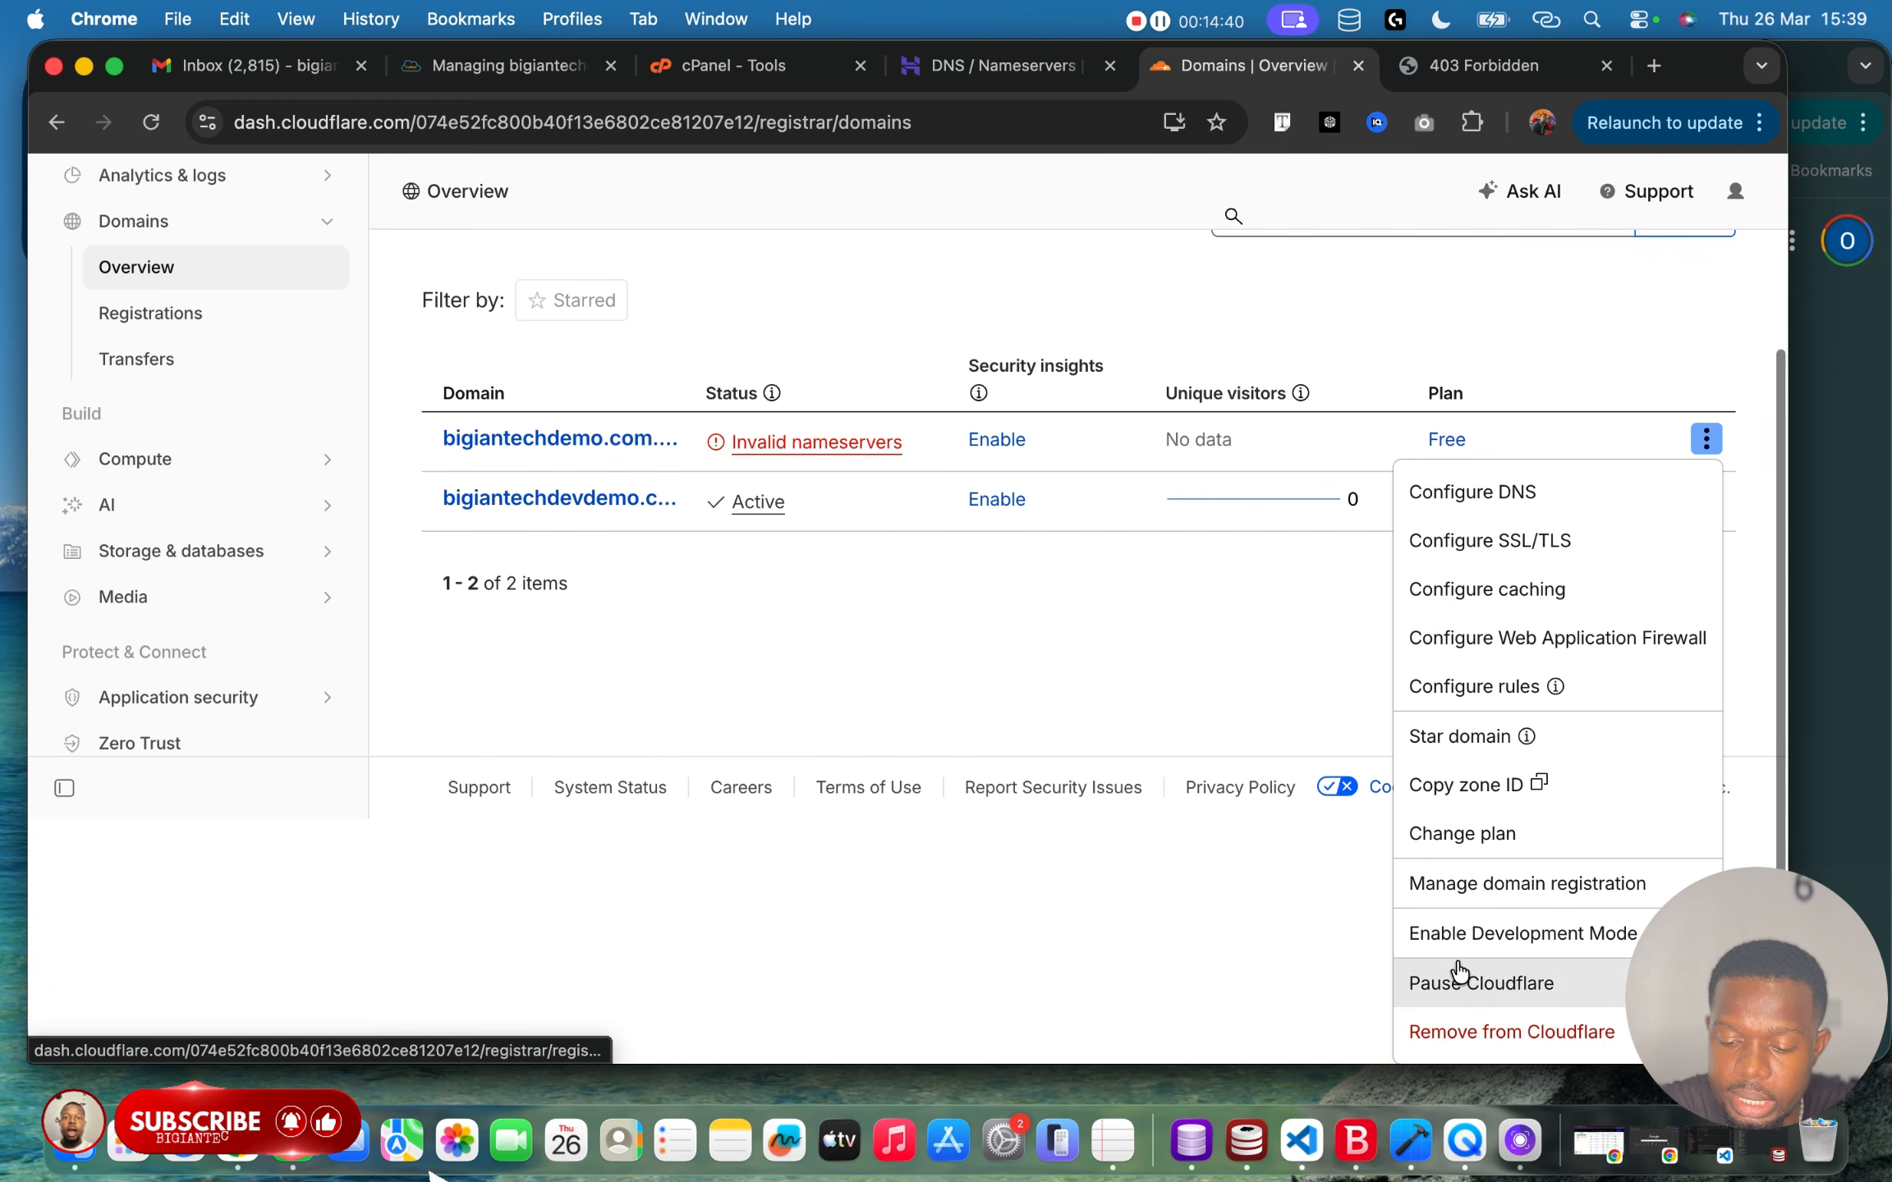
pyautogui.click(1448, 1022)
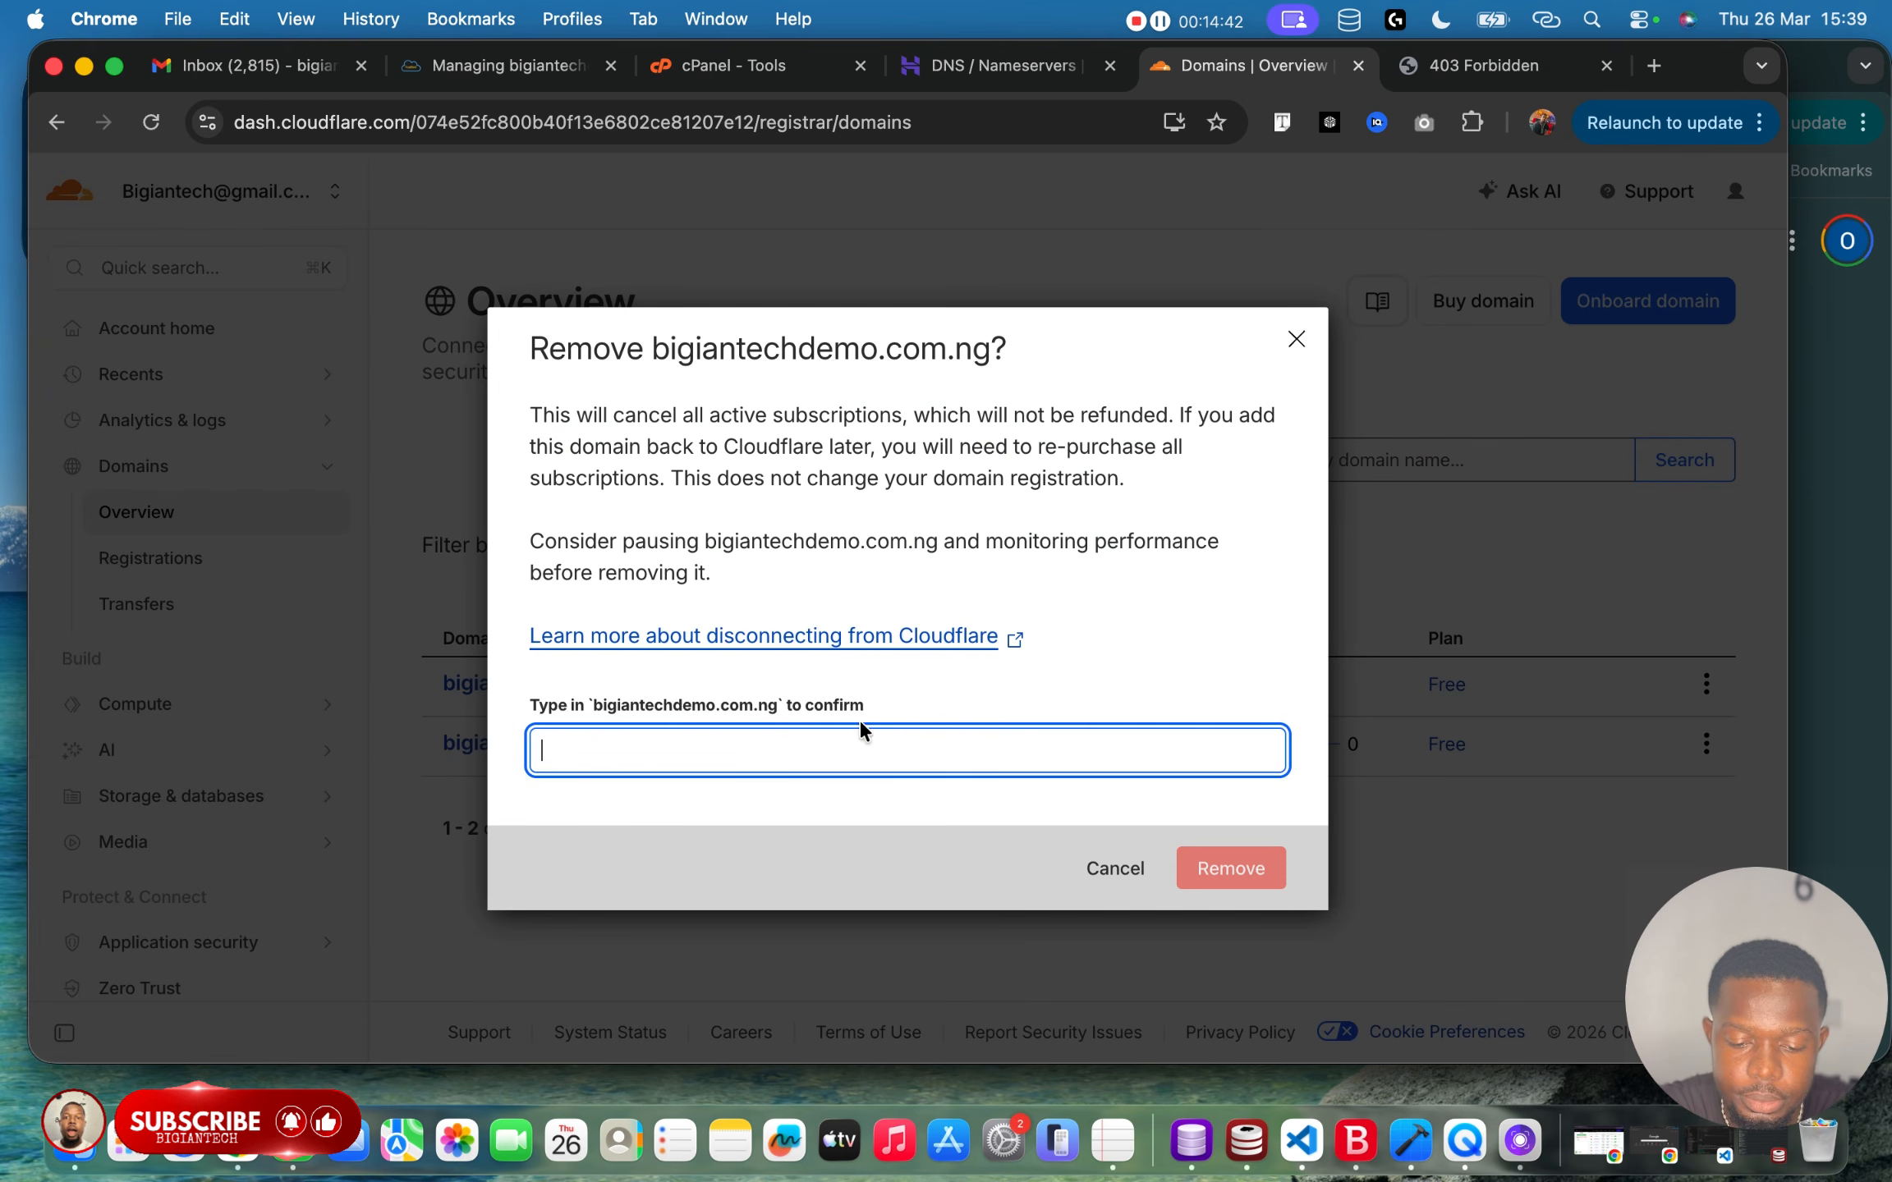
pyautogui.moveTo(778, 706); pyautogui.dragTo(596, 708)
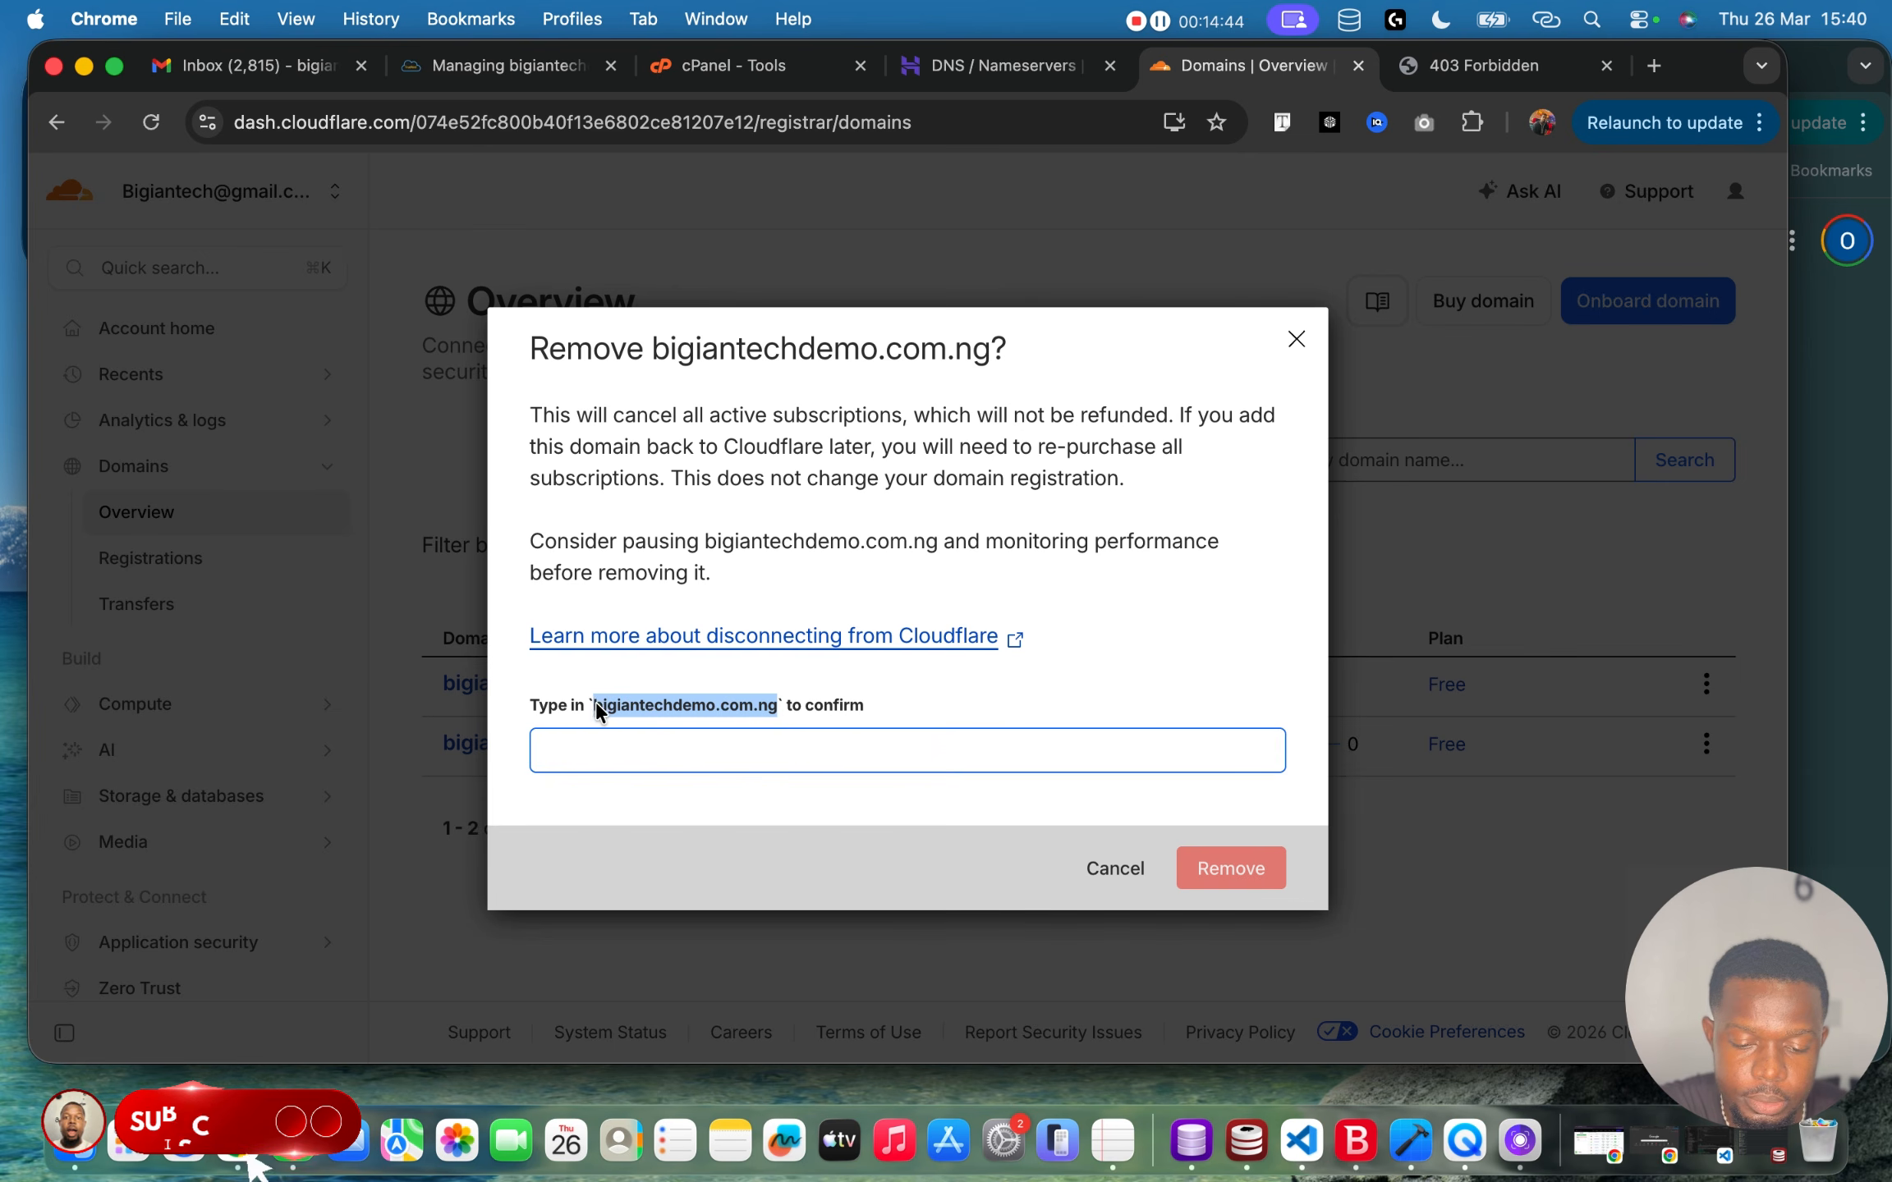
pyautogui.press('super+c')
pyautogui.click(606, 765)
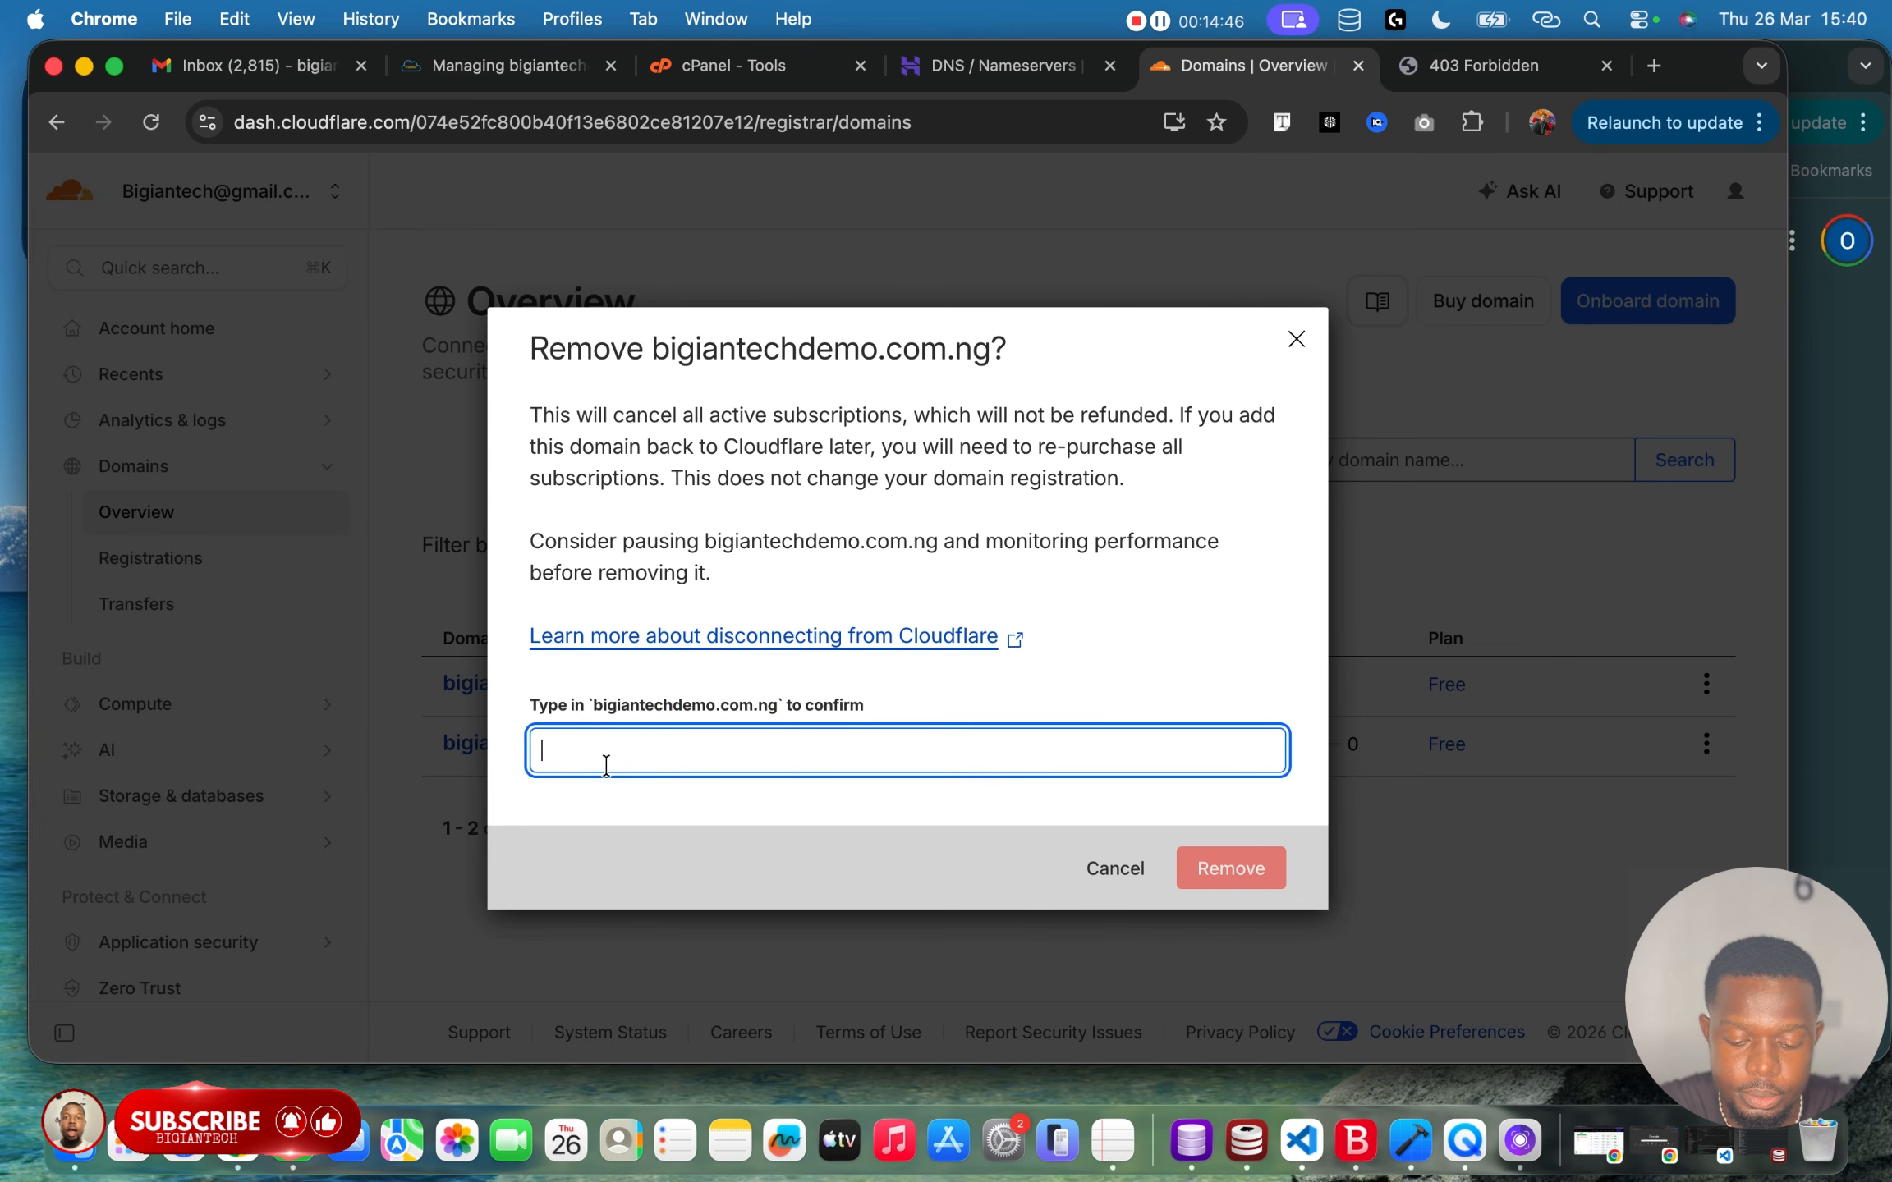
pyautogui.press('super+v')
pyautogui.click(1223, 866)
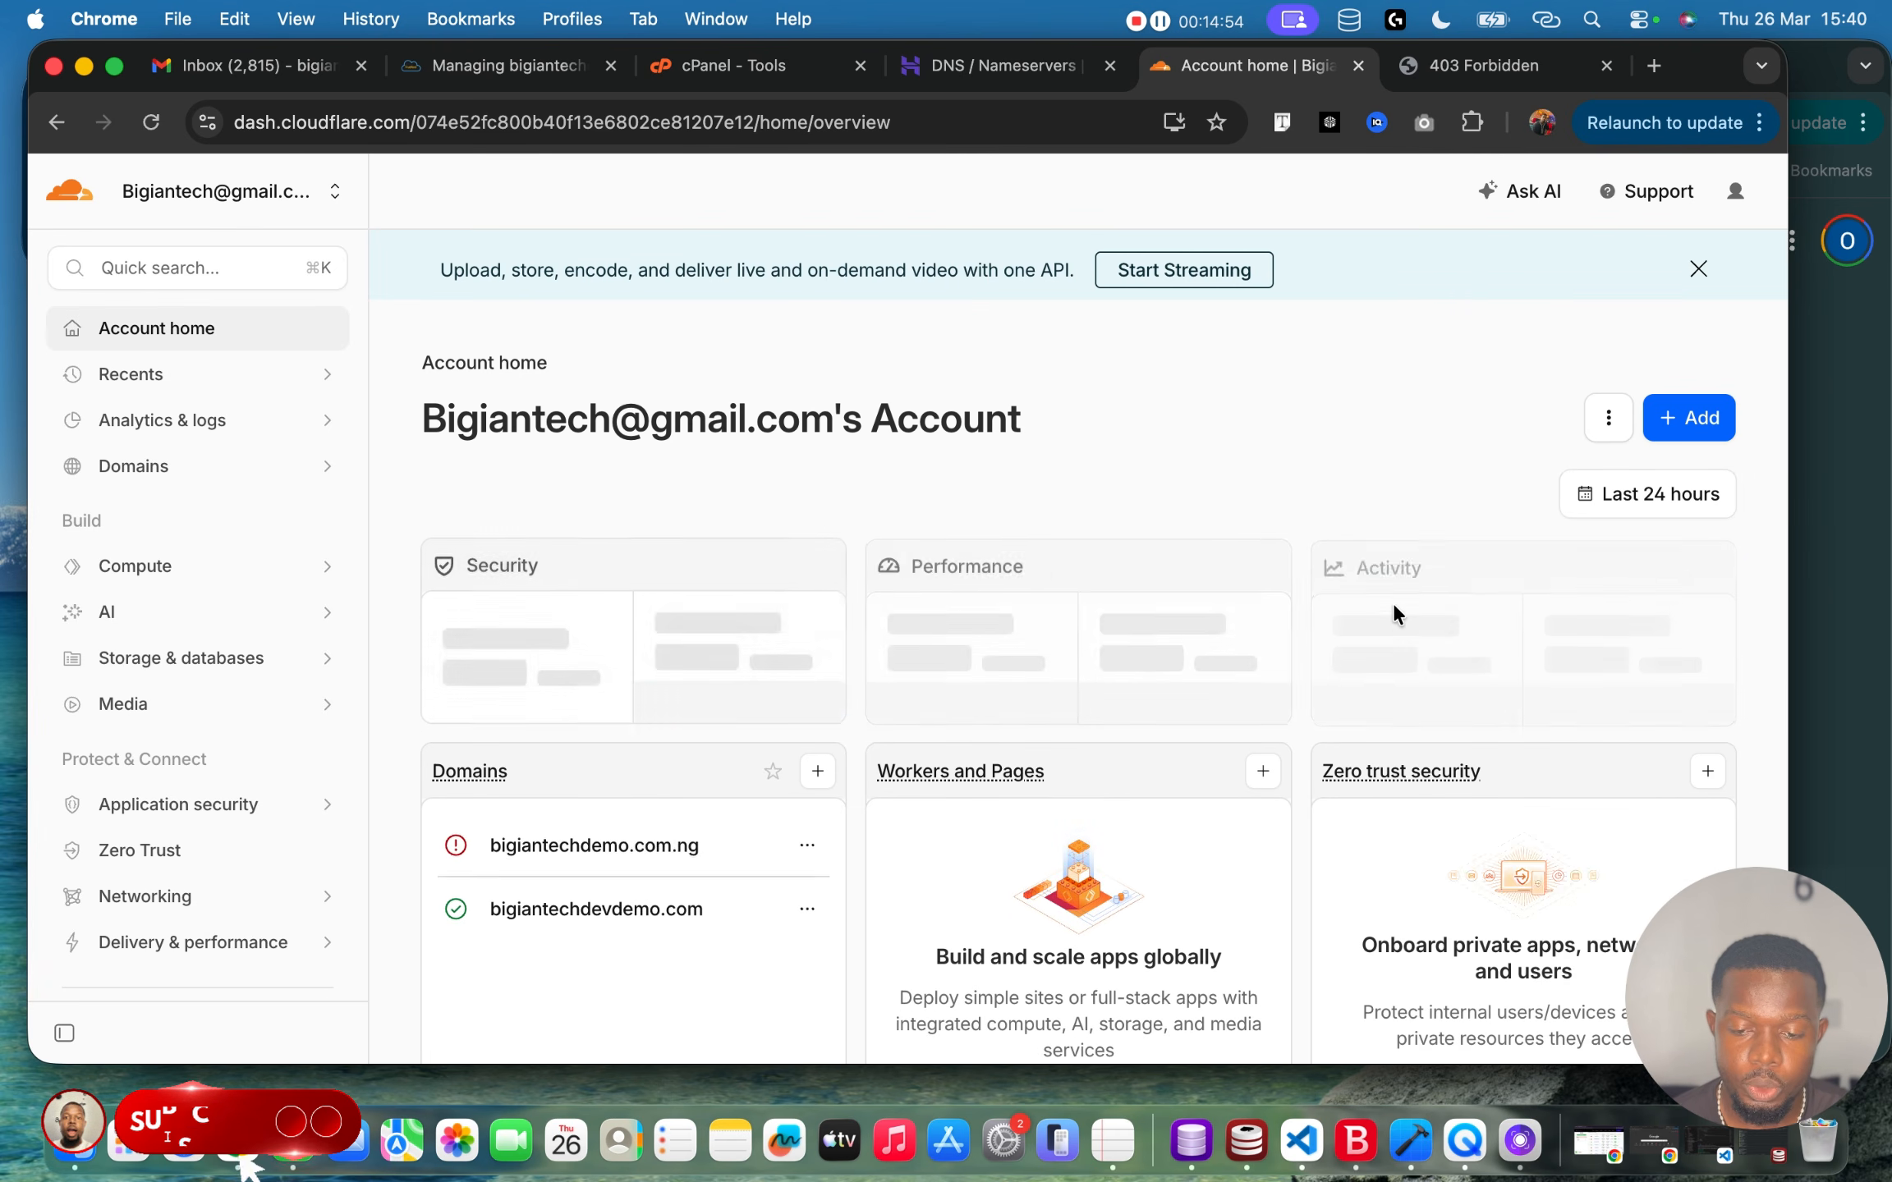
# Start connecting a domain to the account and enter bigiantechdemo.com.ng as the existing domain.
pyautogui.scroll(-3, 1287, 444)
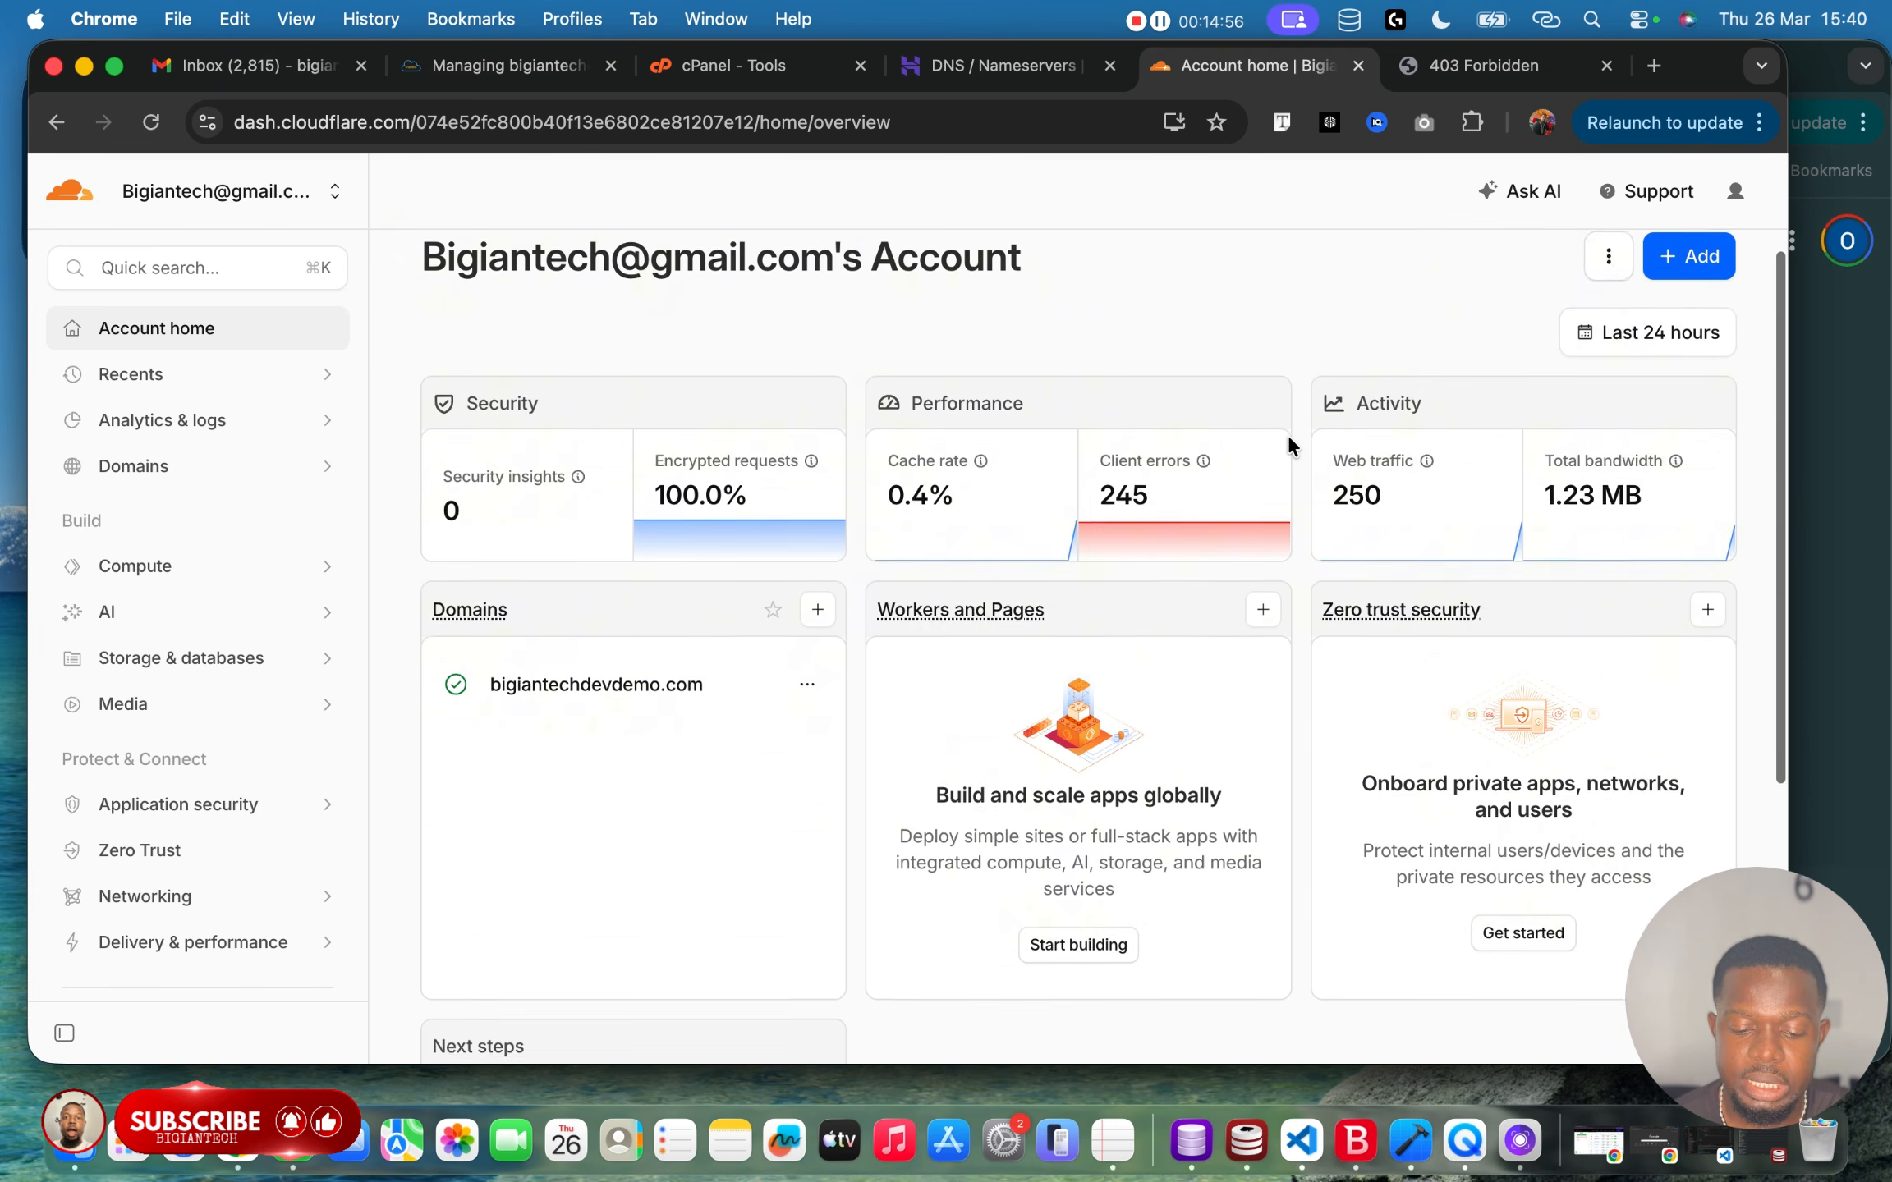
pyautogui.scroll(3, 1689, 263)
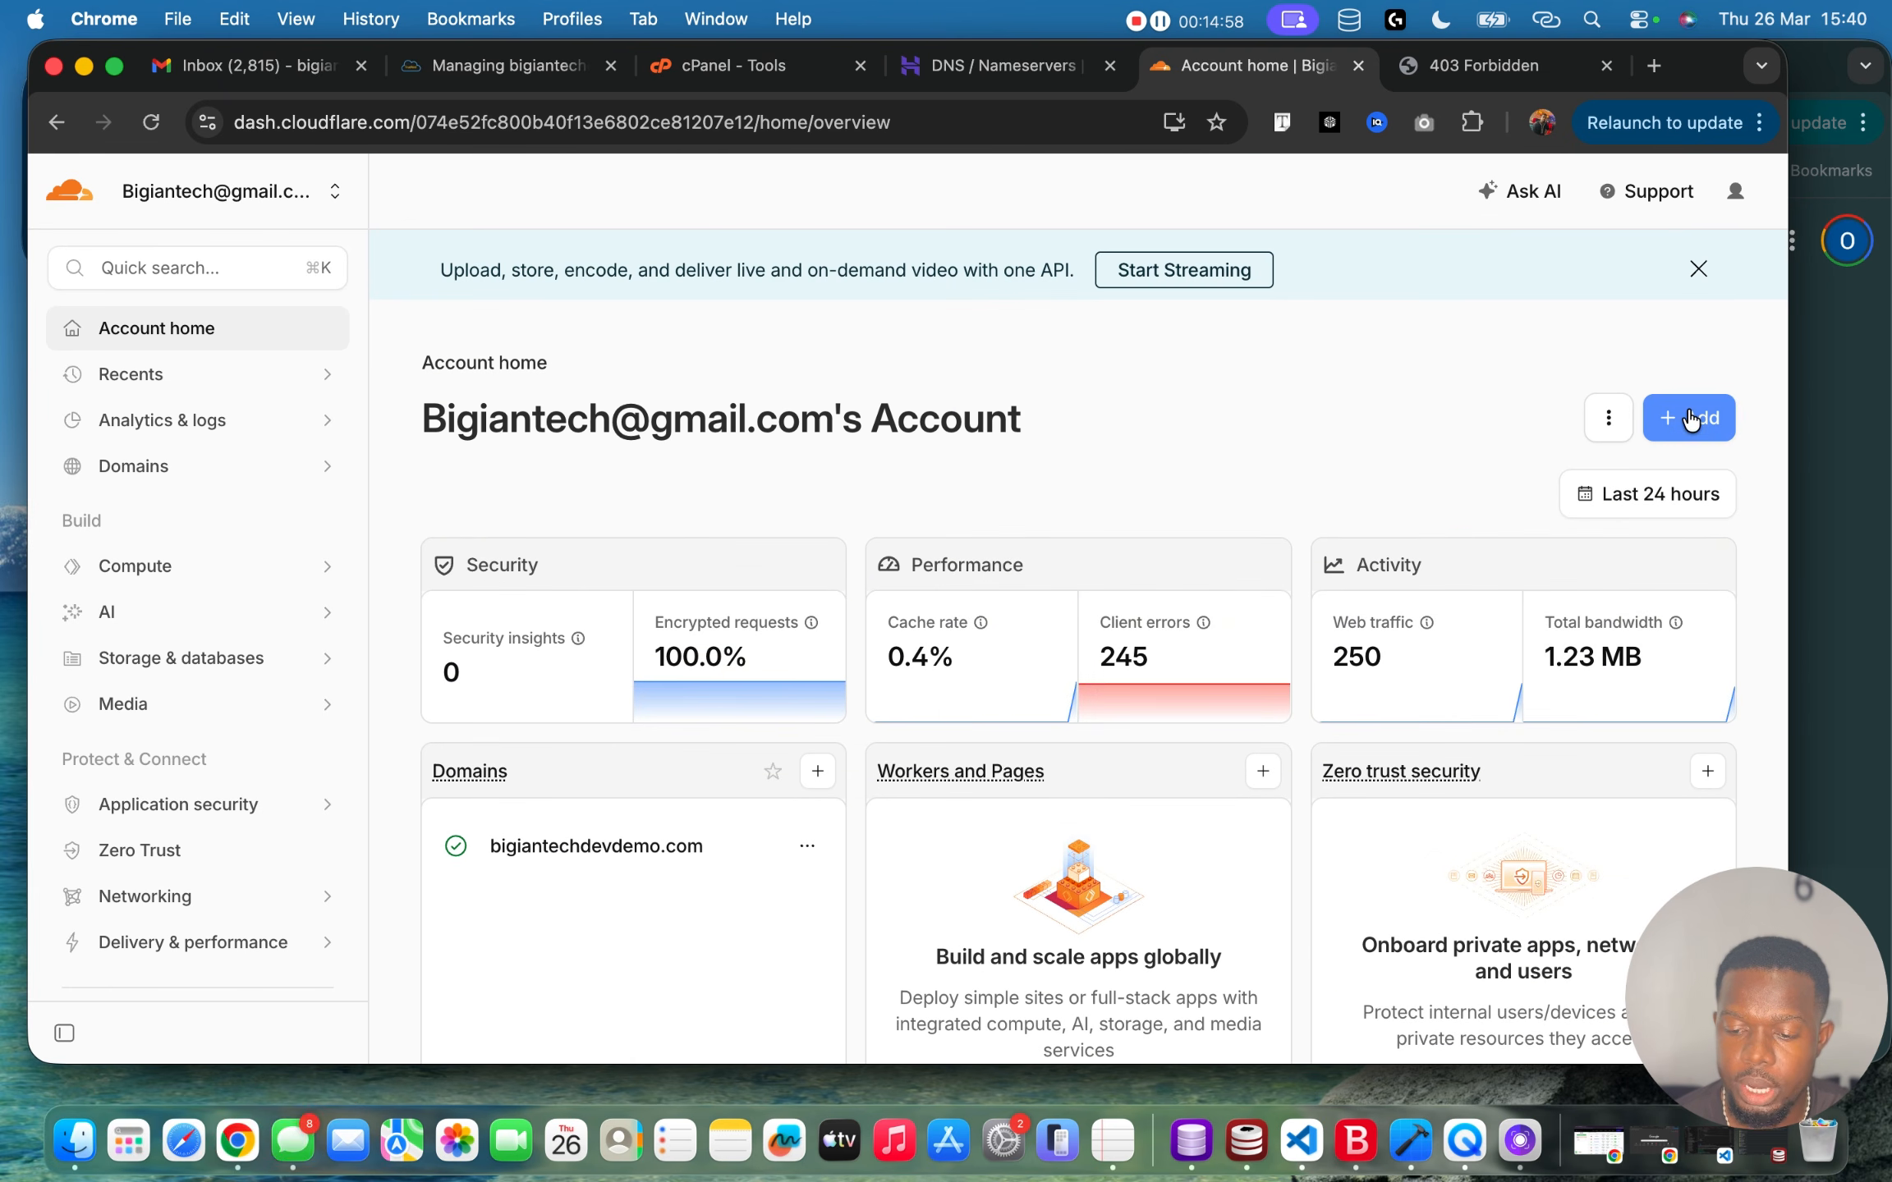
pyautogui.click(1689, 419)
pyautogui.click(1586, 494)
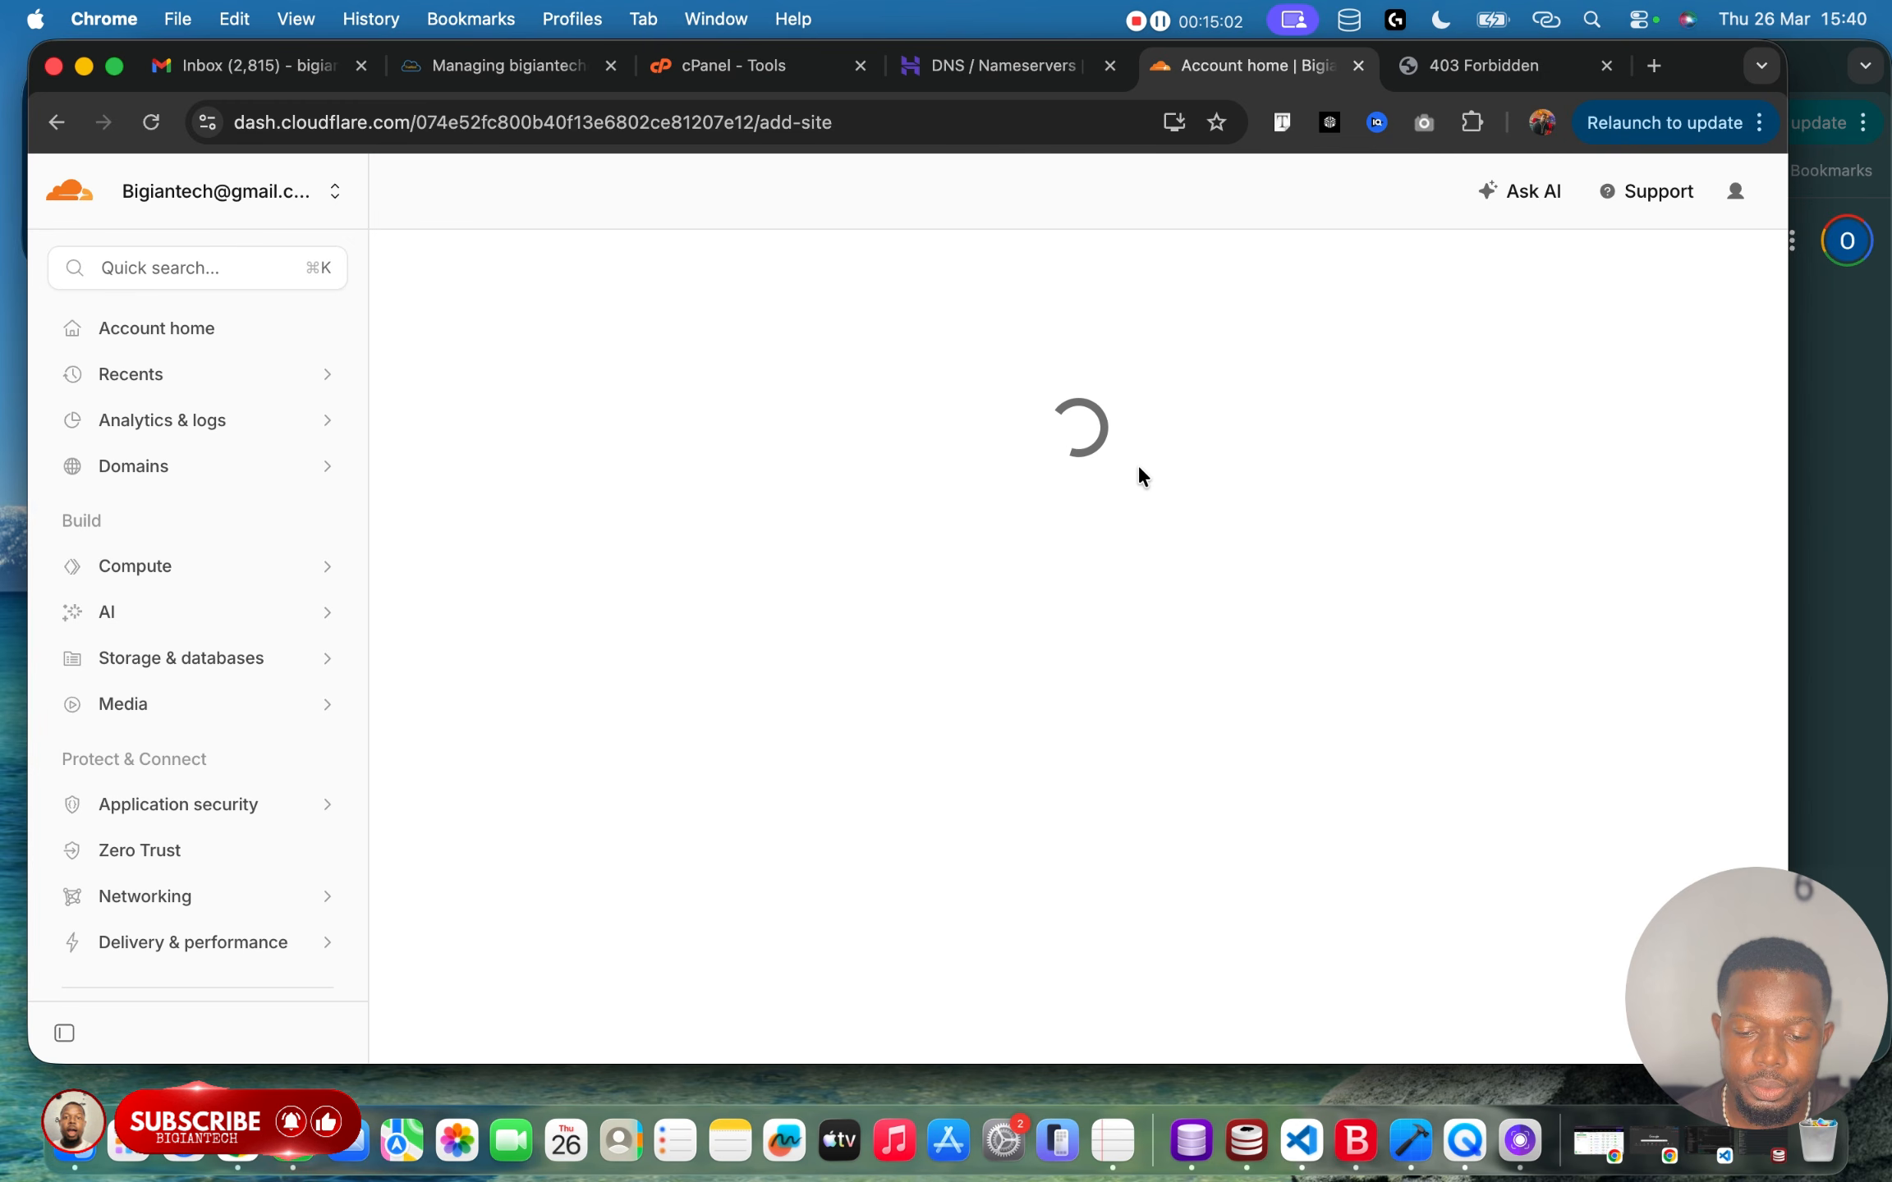
pyautogui.click(798, 509)
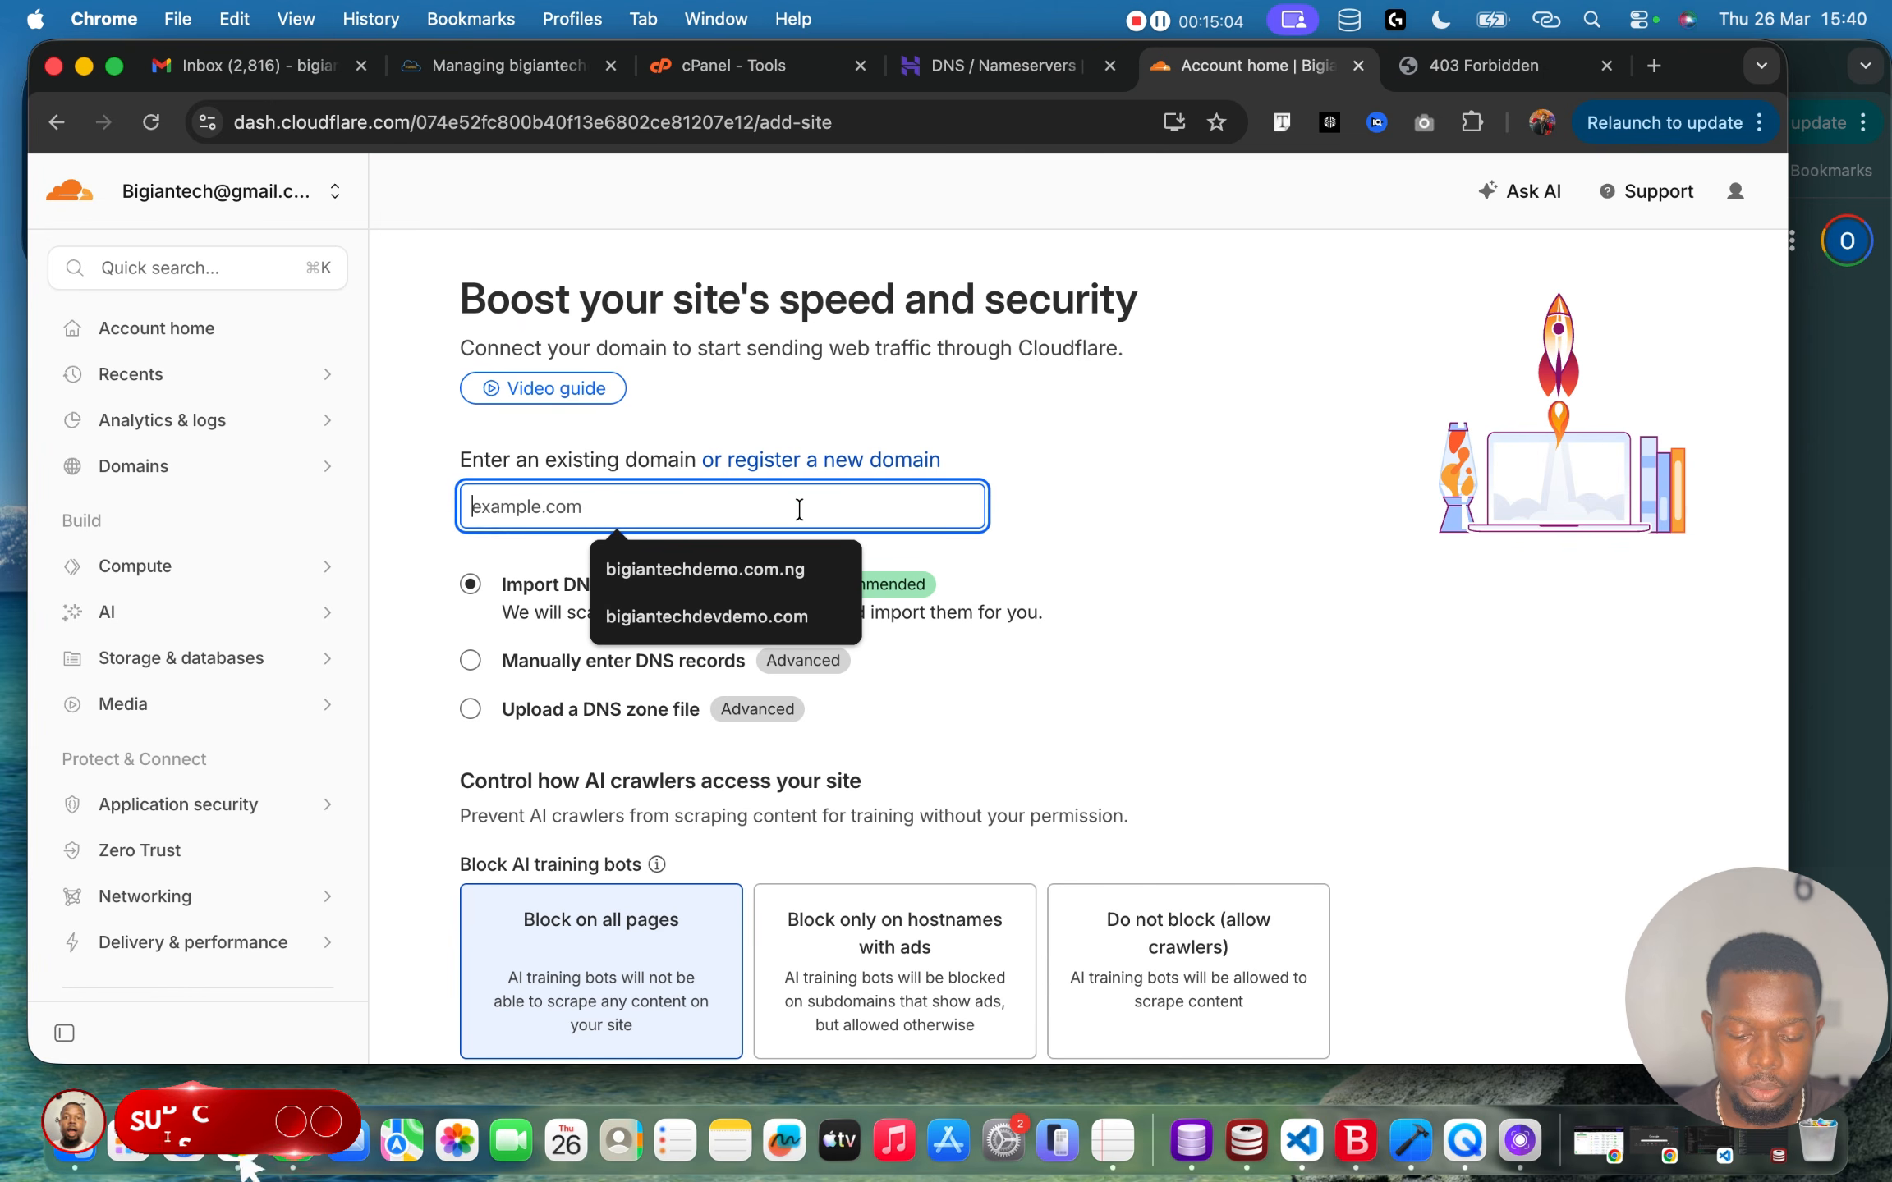
pyautogui.press('Down')
pyautogui.press('Return')
pyautogui.scroll(-3, 1039, 590)
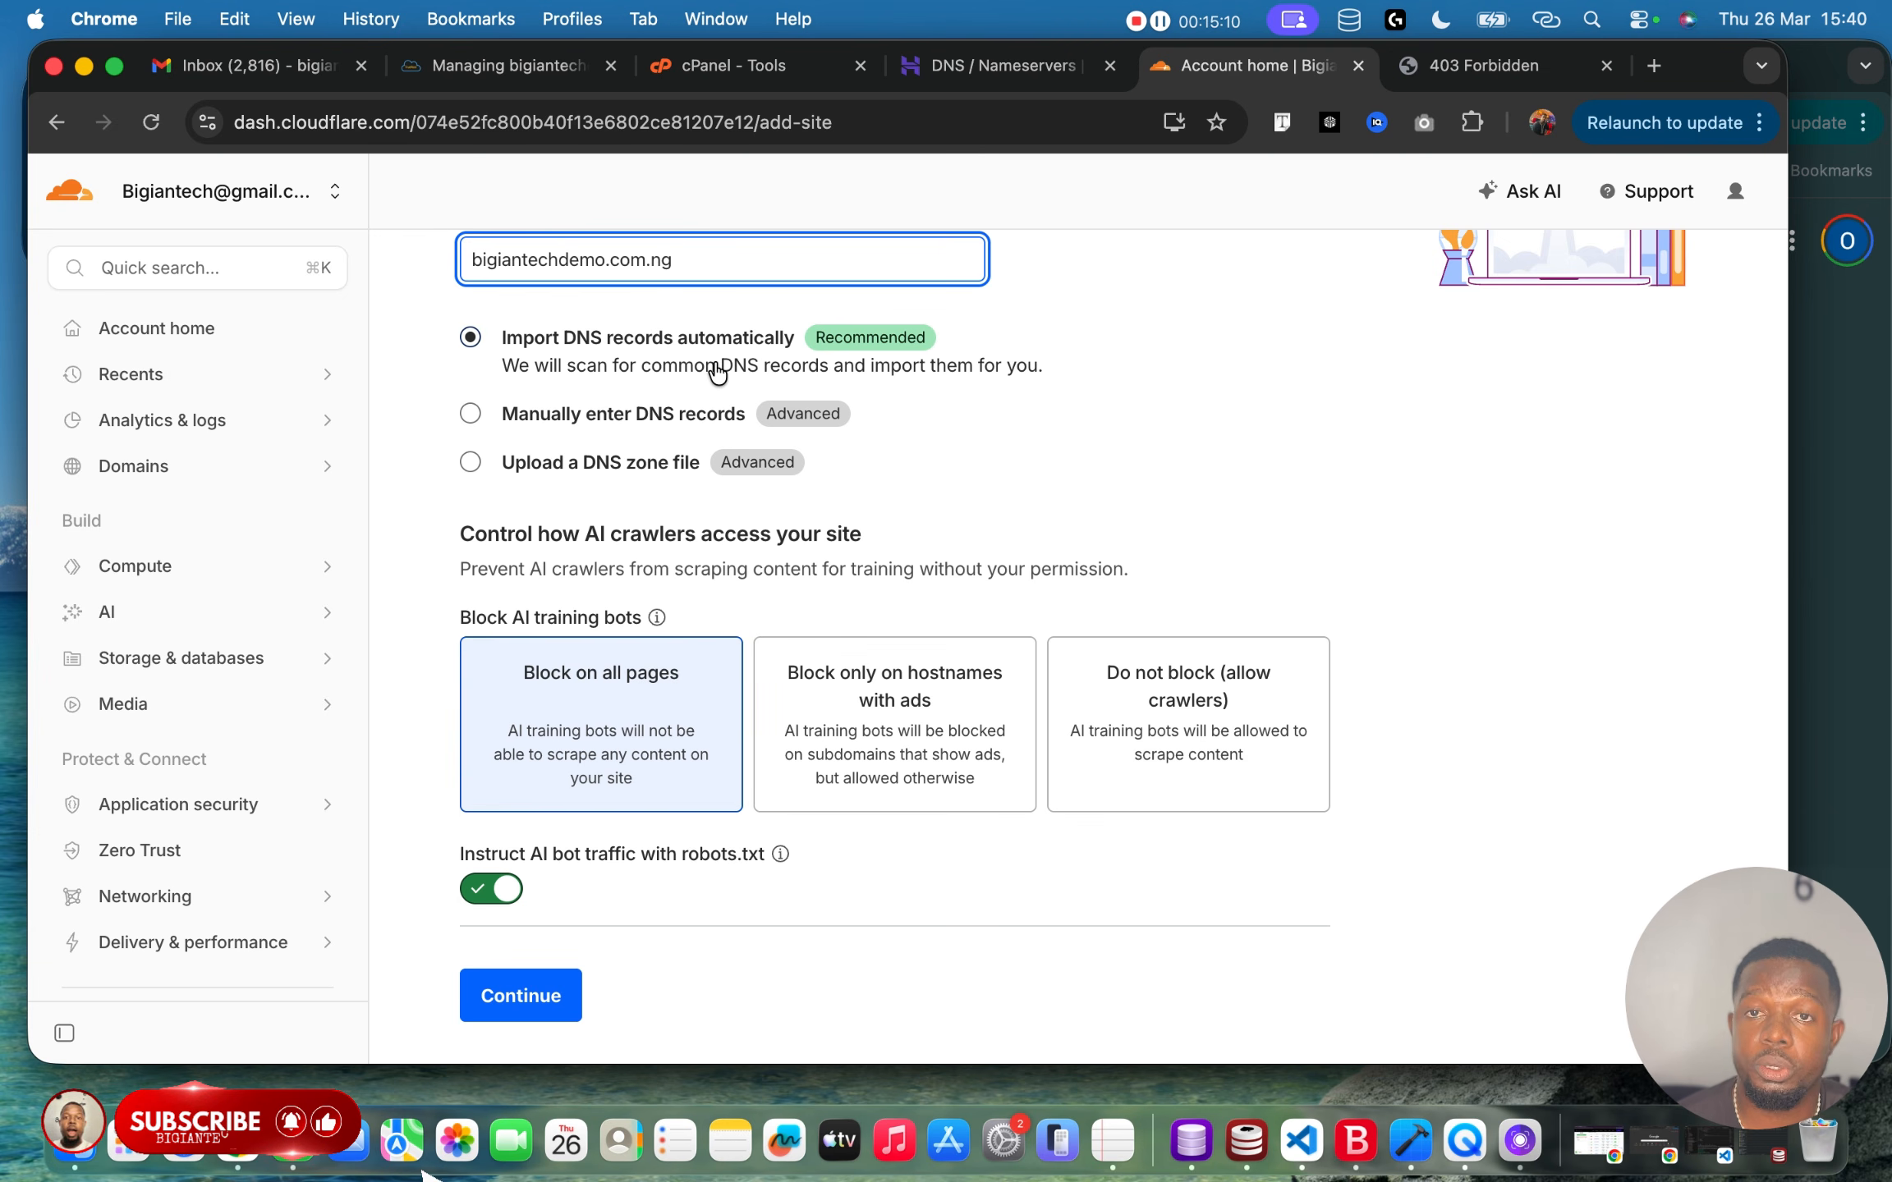
# Choose to enter the DNS records manually and select the Free plan for bigiantechdemo.com.ng.
pyautogui.click(495, 427)
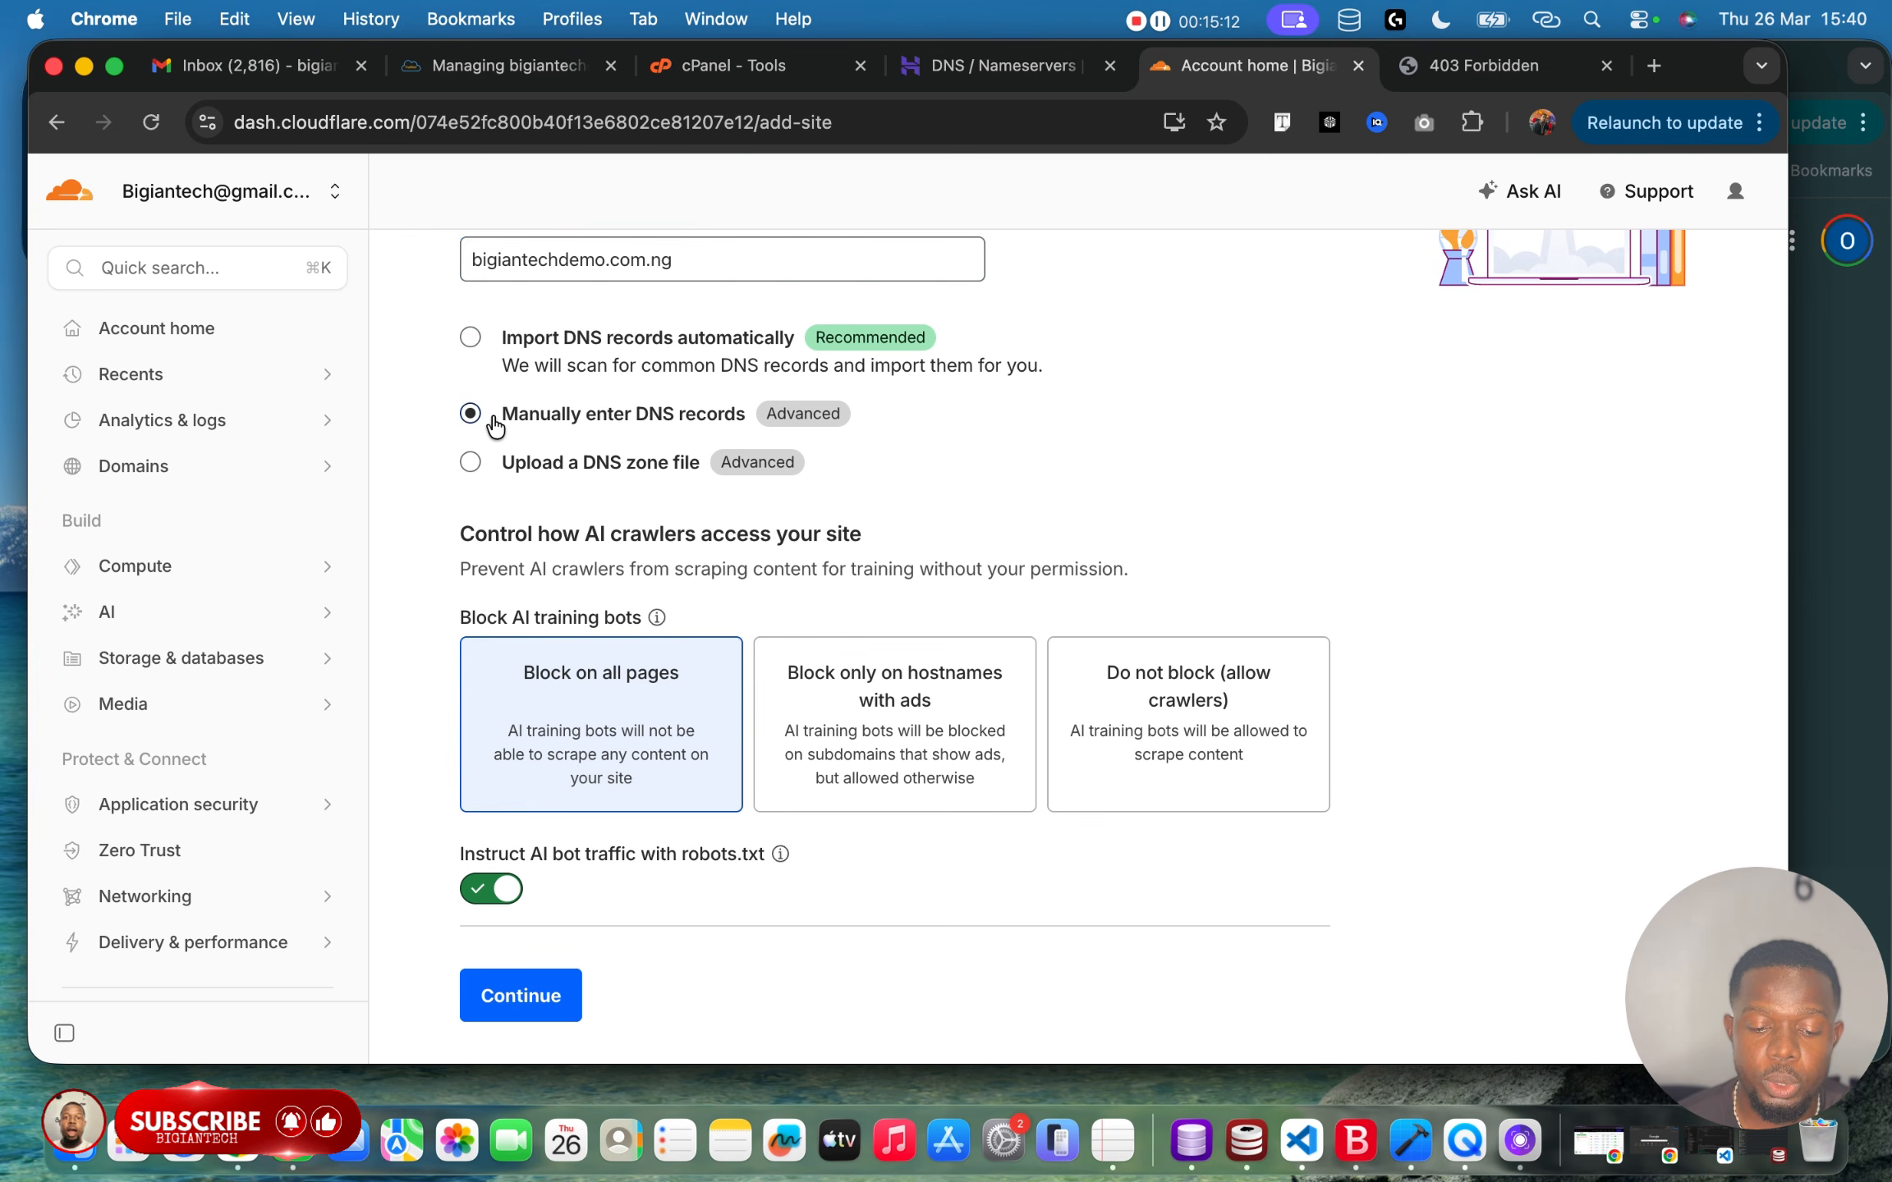
pyautogui.click(546, 1002)
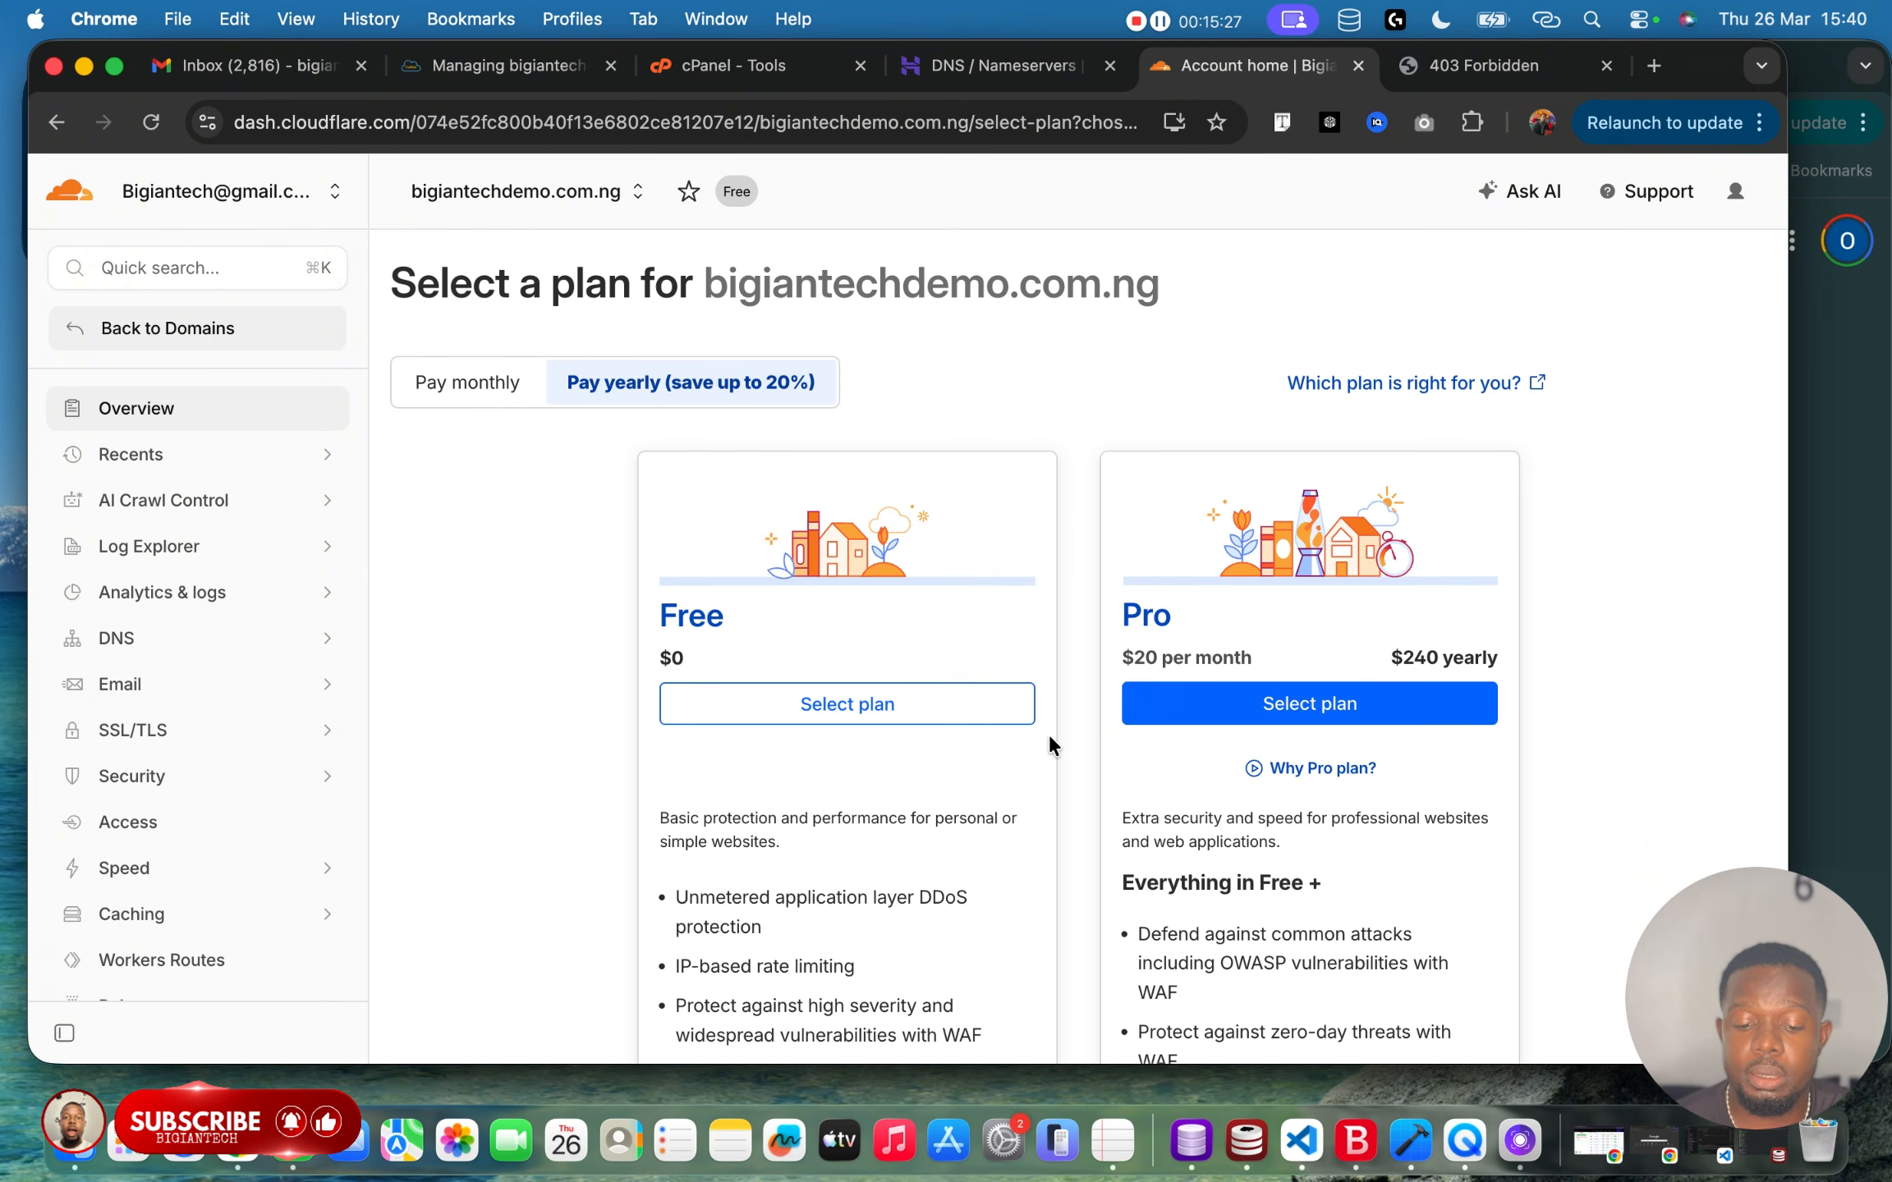
pyautogui.click(911, 715)
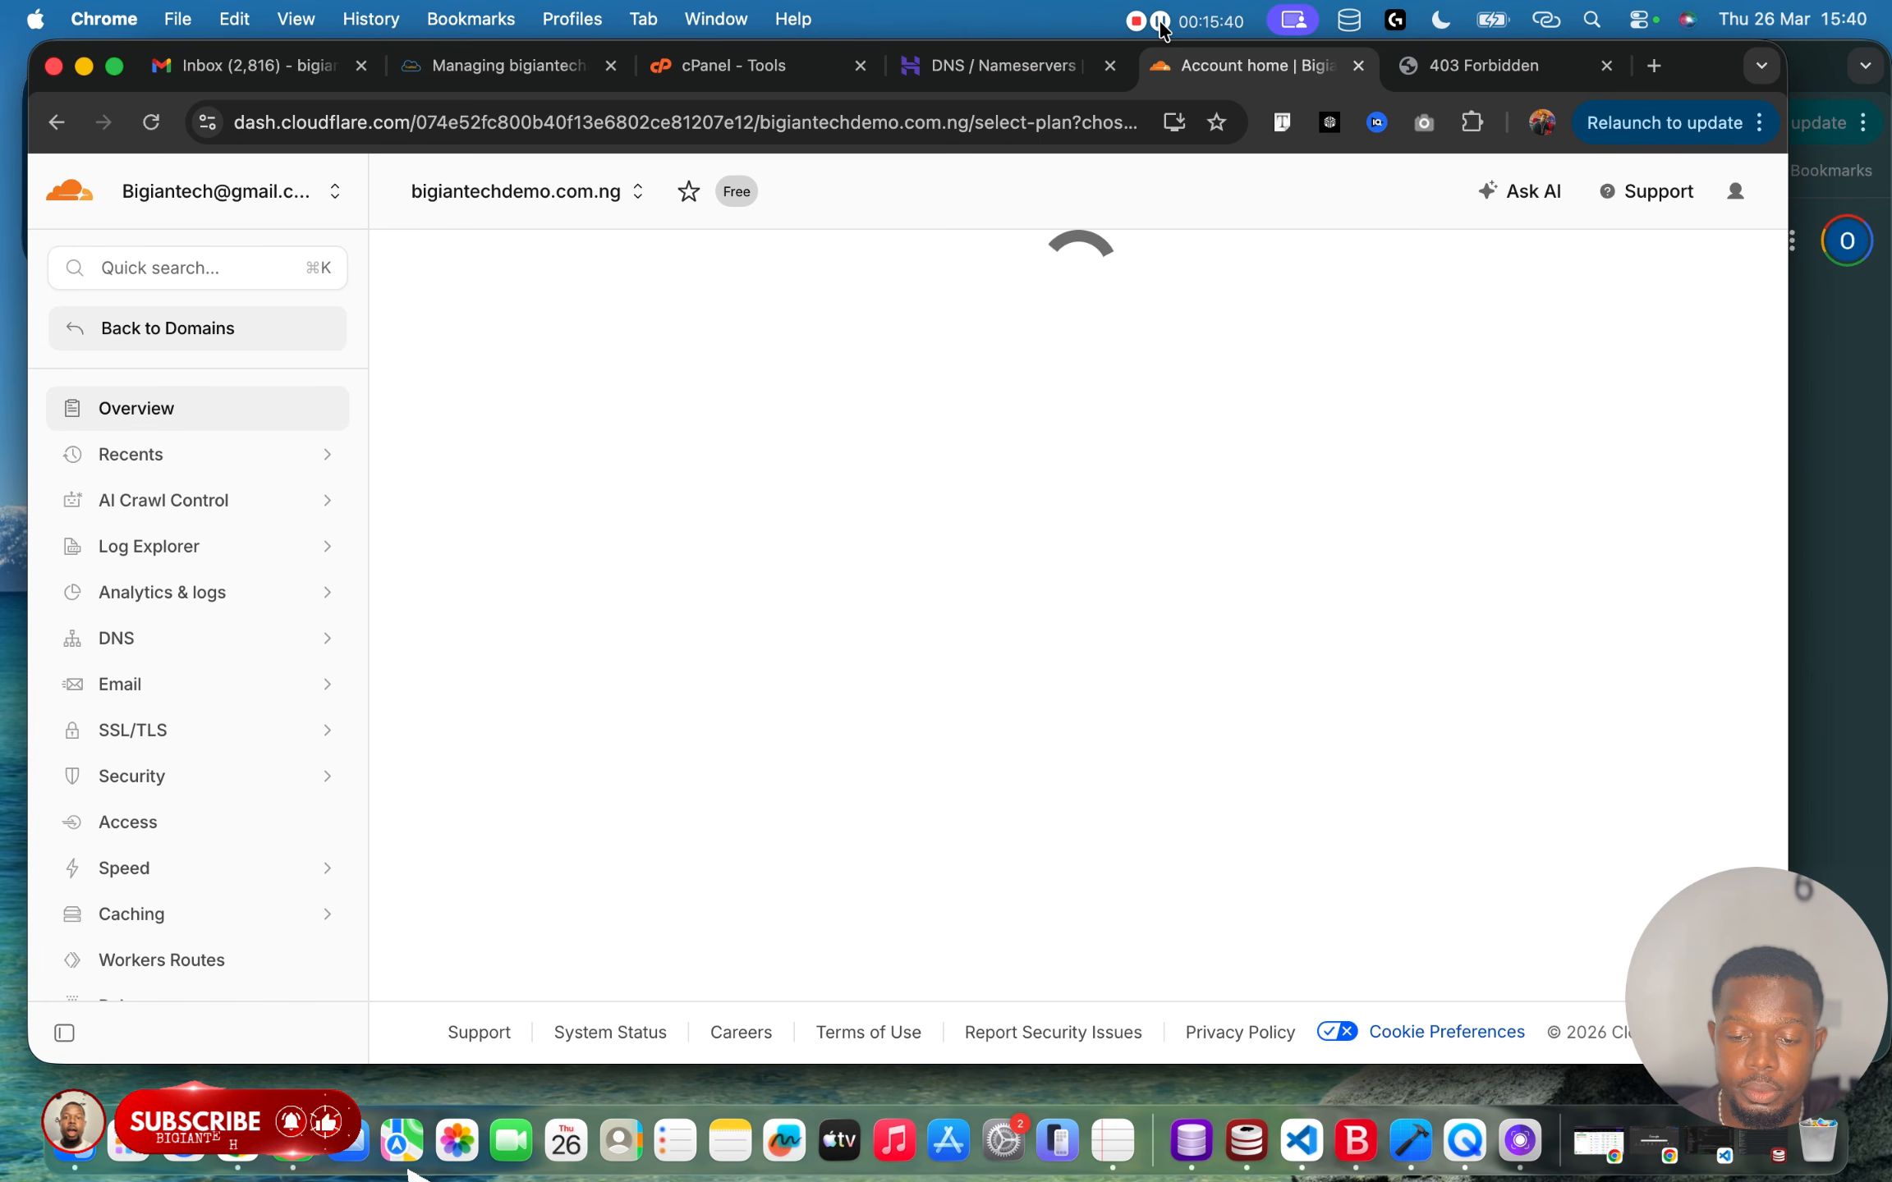
# Review the DNS records listed for bigiantechdemo.com.ng and delete all of them, confirming with DELETE.
pyautogui.scroll(-5, 905, 447)
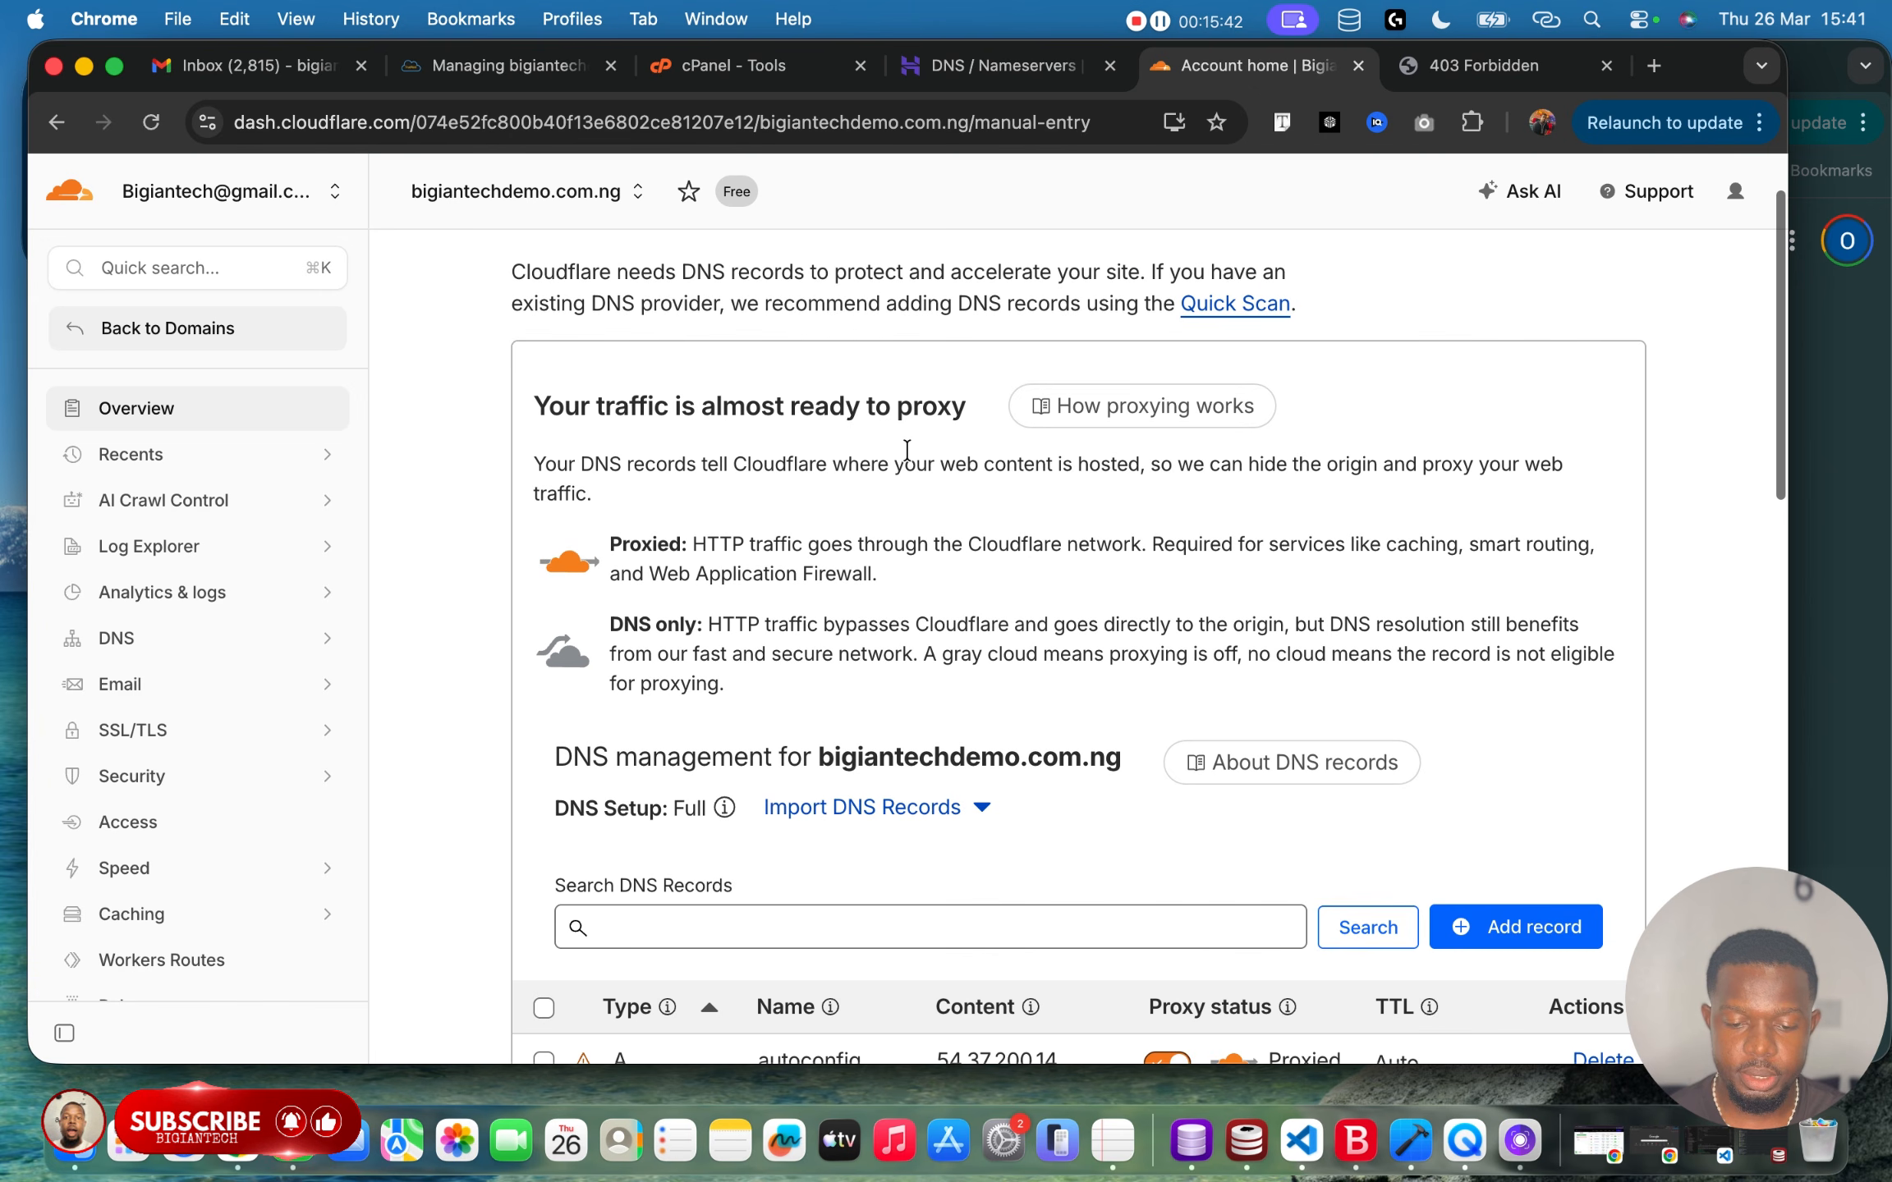
pyautogui.scroll(-5, 905, 450)
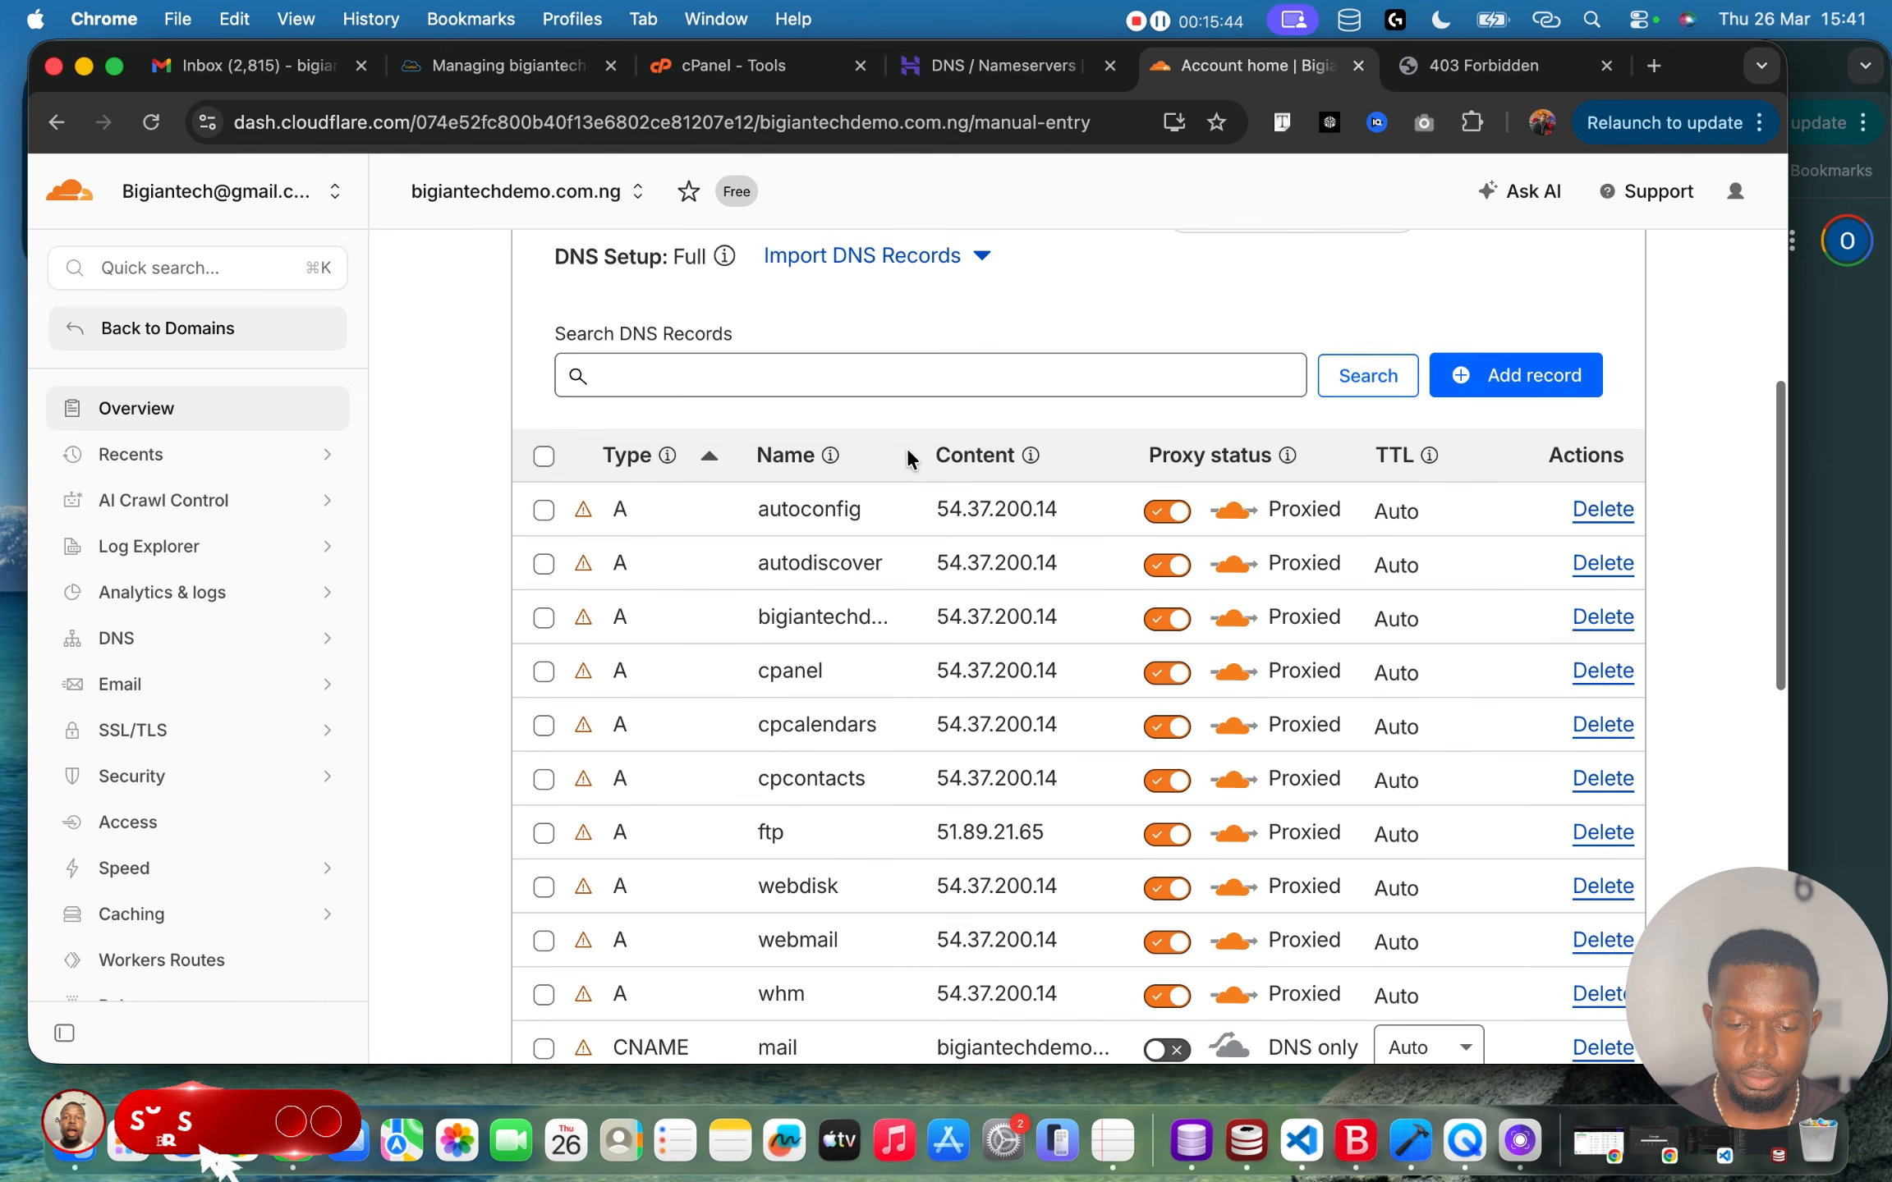
pyautogui.scroll(10, 871, 624)
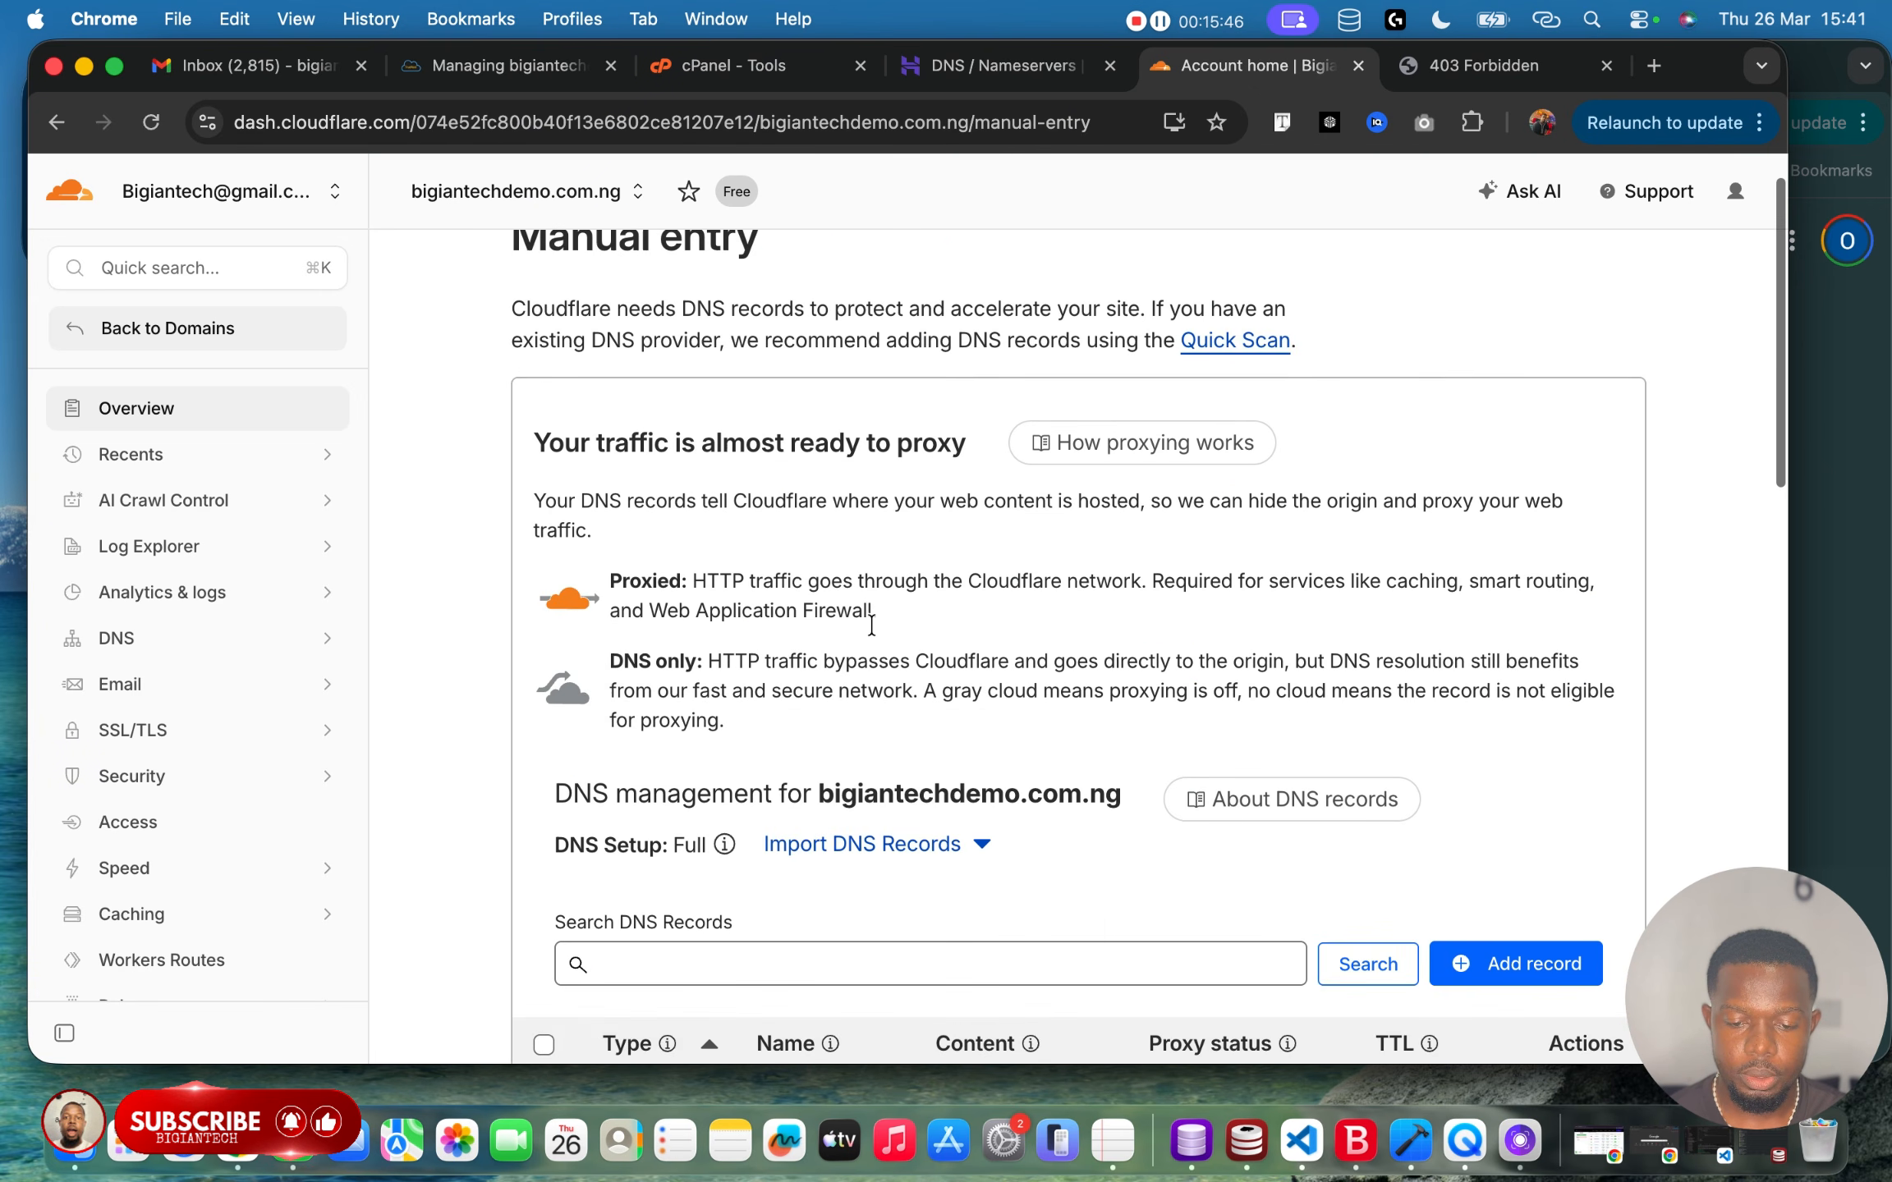
pyautogui.scroll(-20, 871, 624)
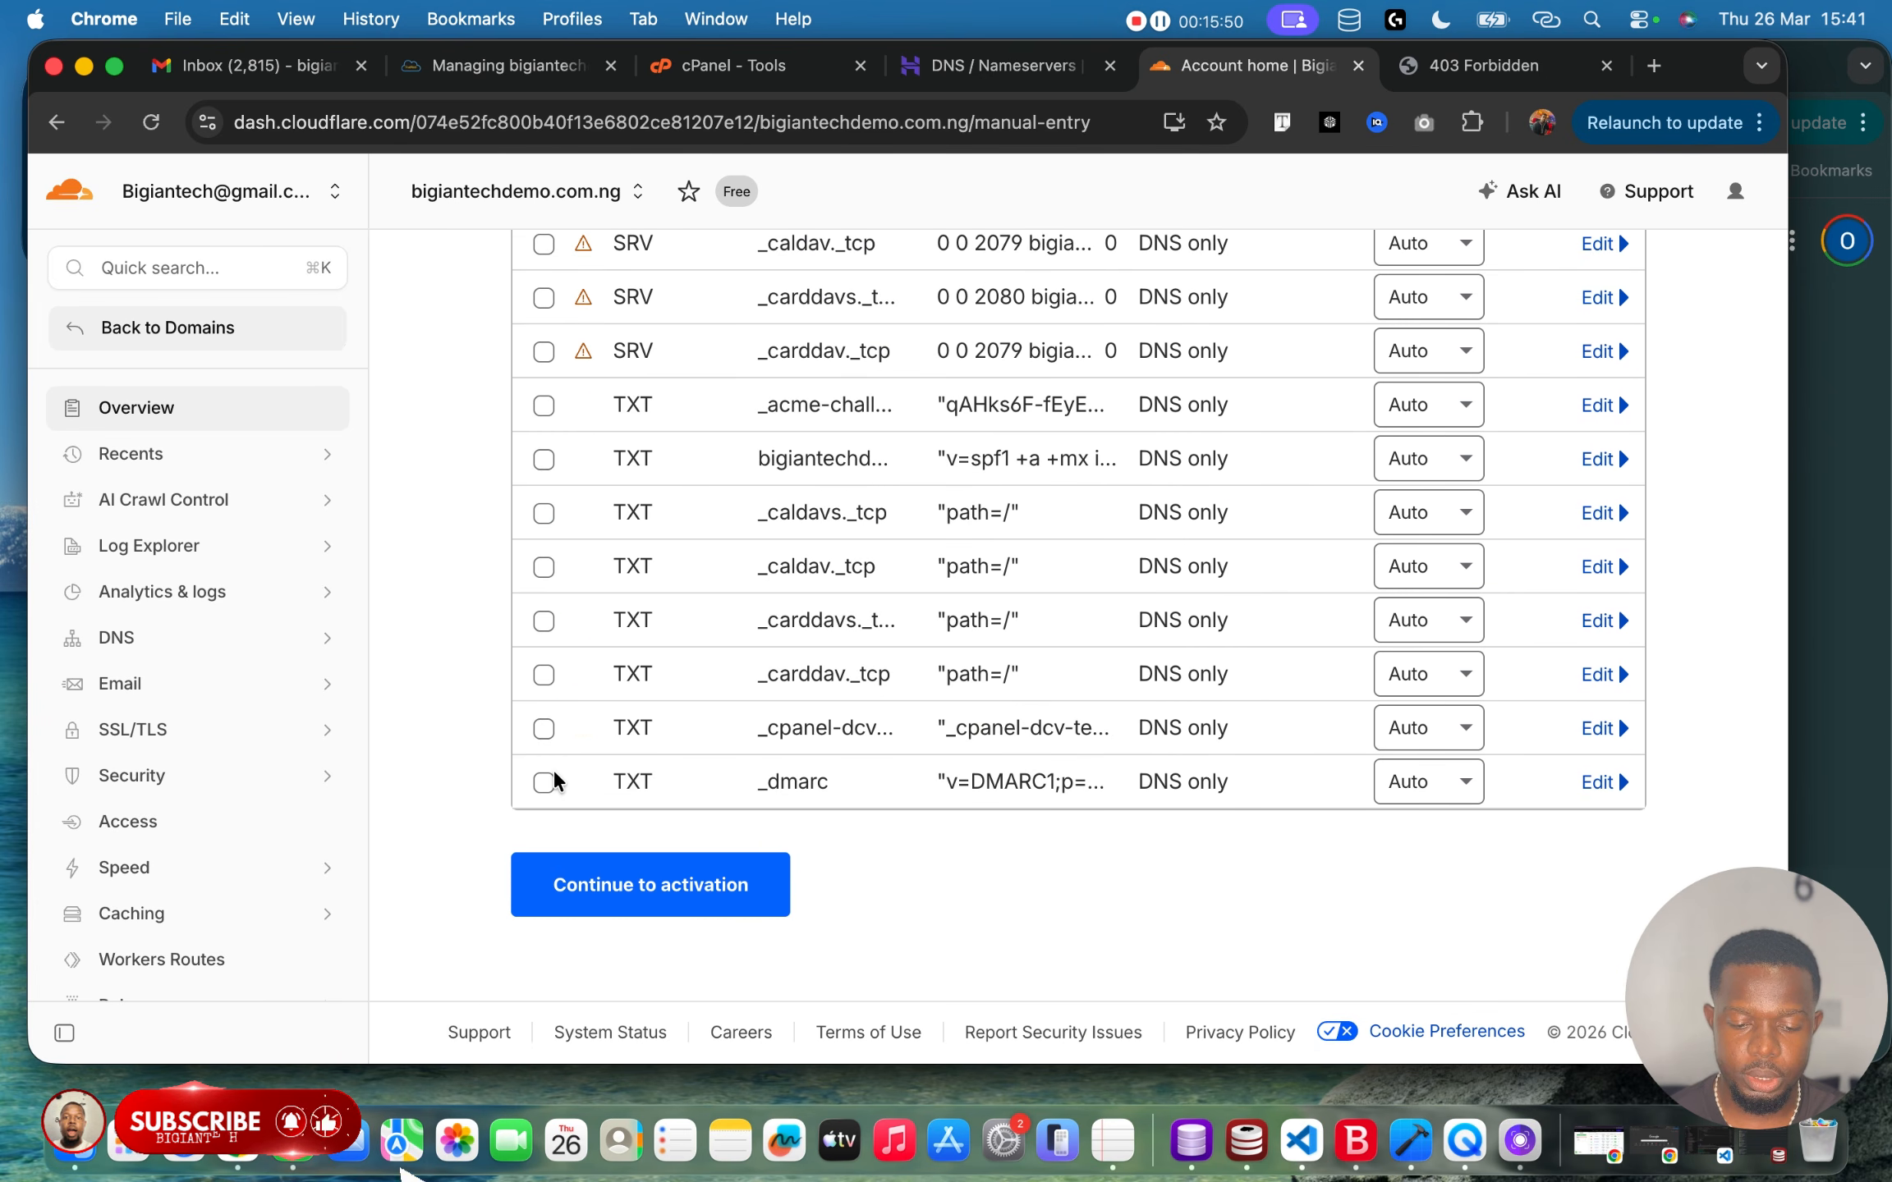
pyautogui.scroll(15, 553, 767)
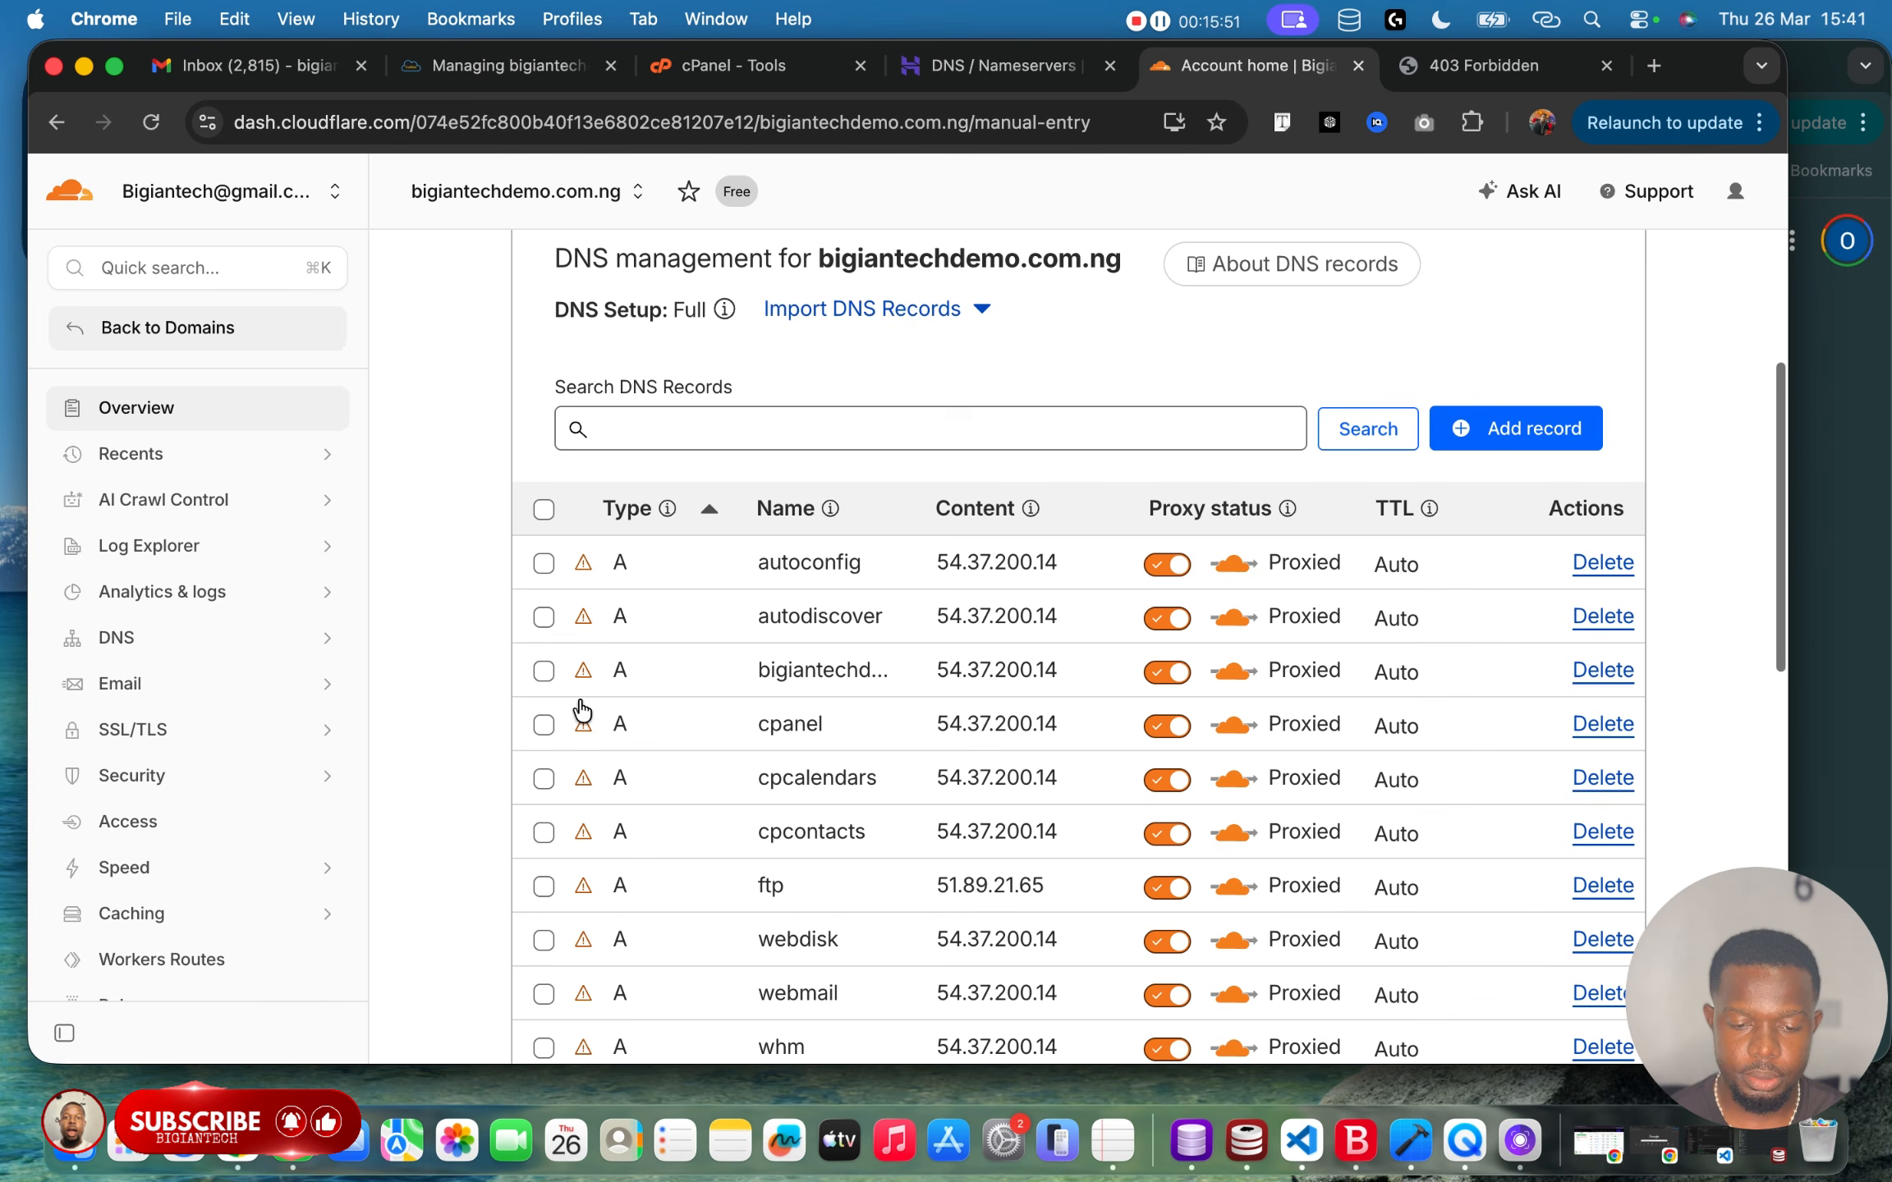
pyautogui.click(543, 511)
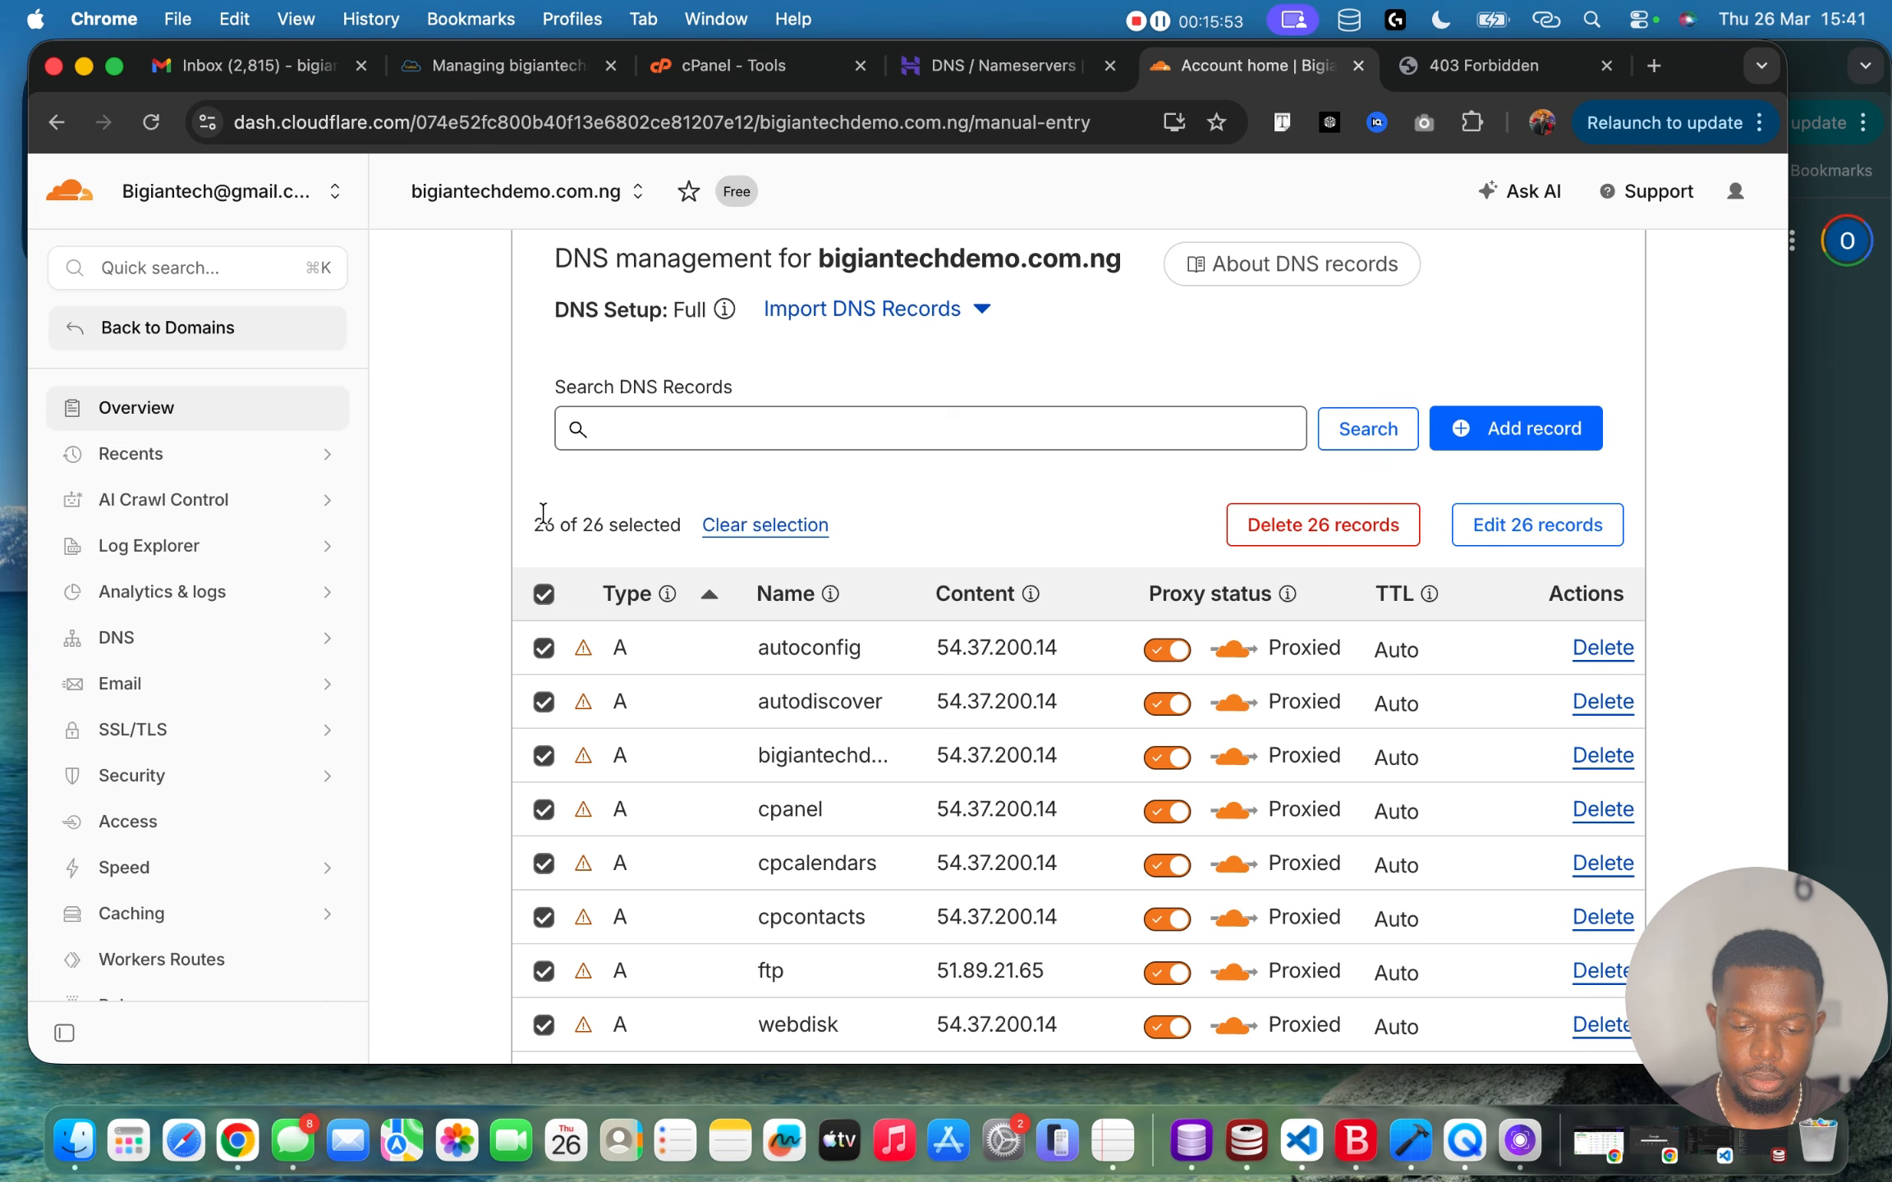
pyautogui.click(1306, 523)
pyautogui.click(804, 640)
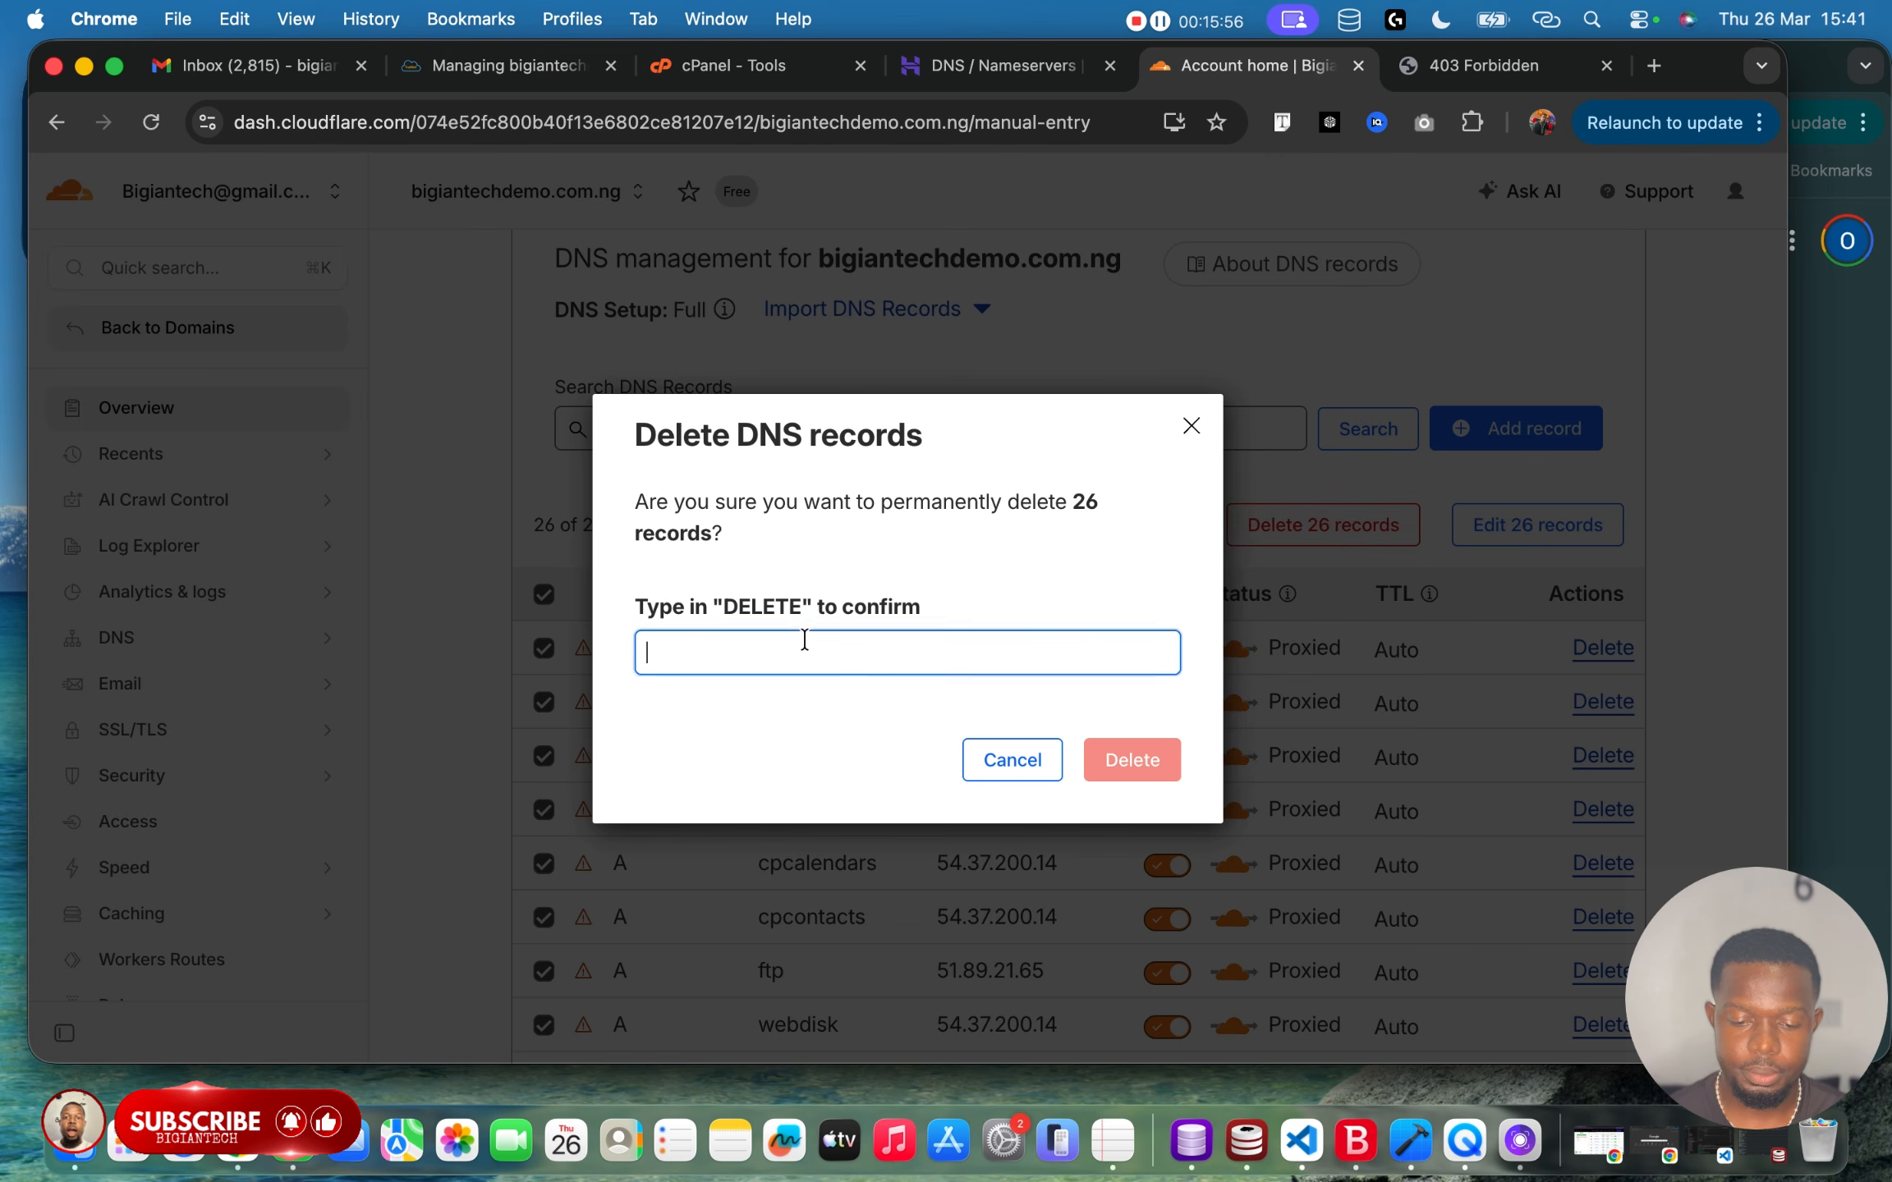
pyautogui.write('DELETE')
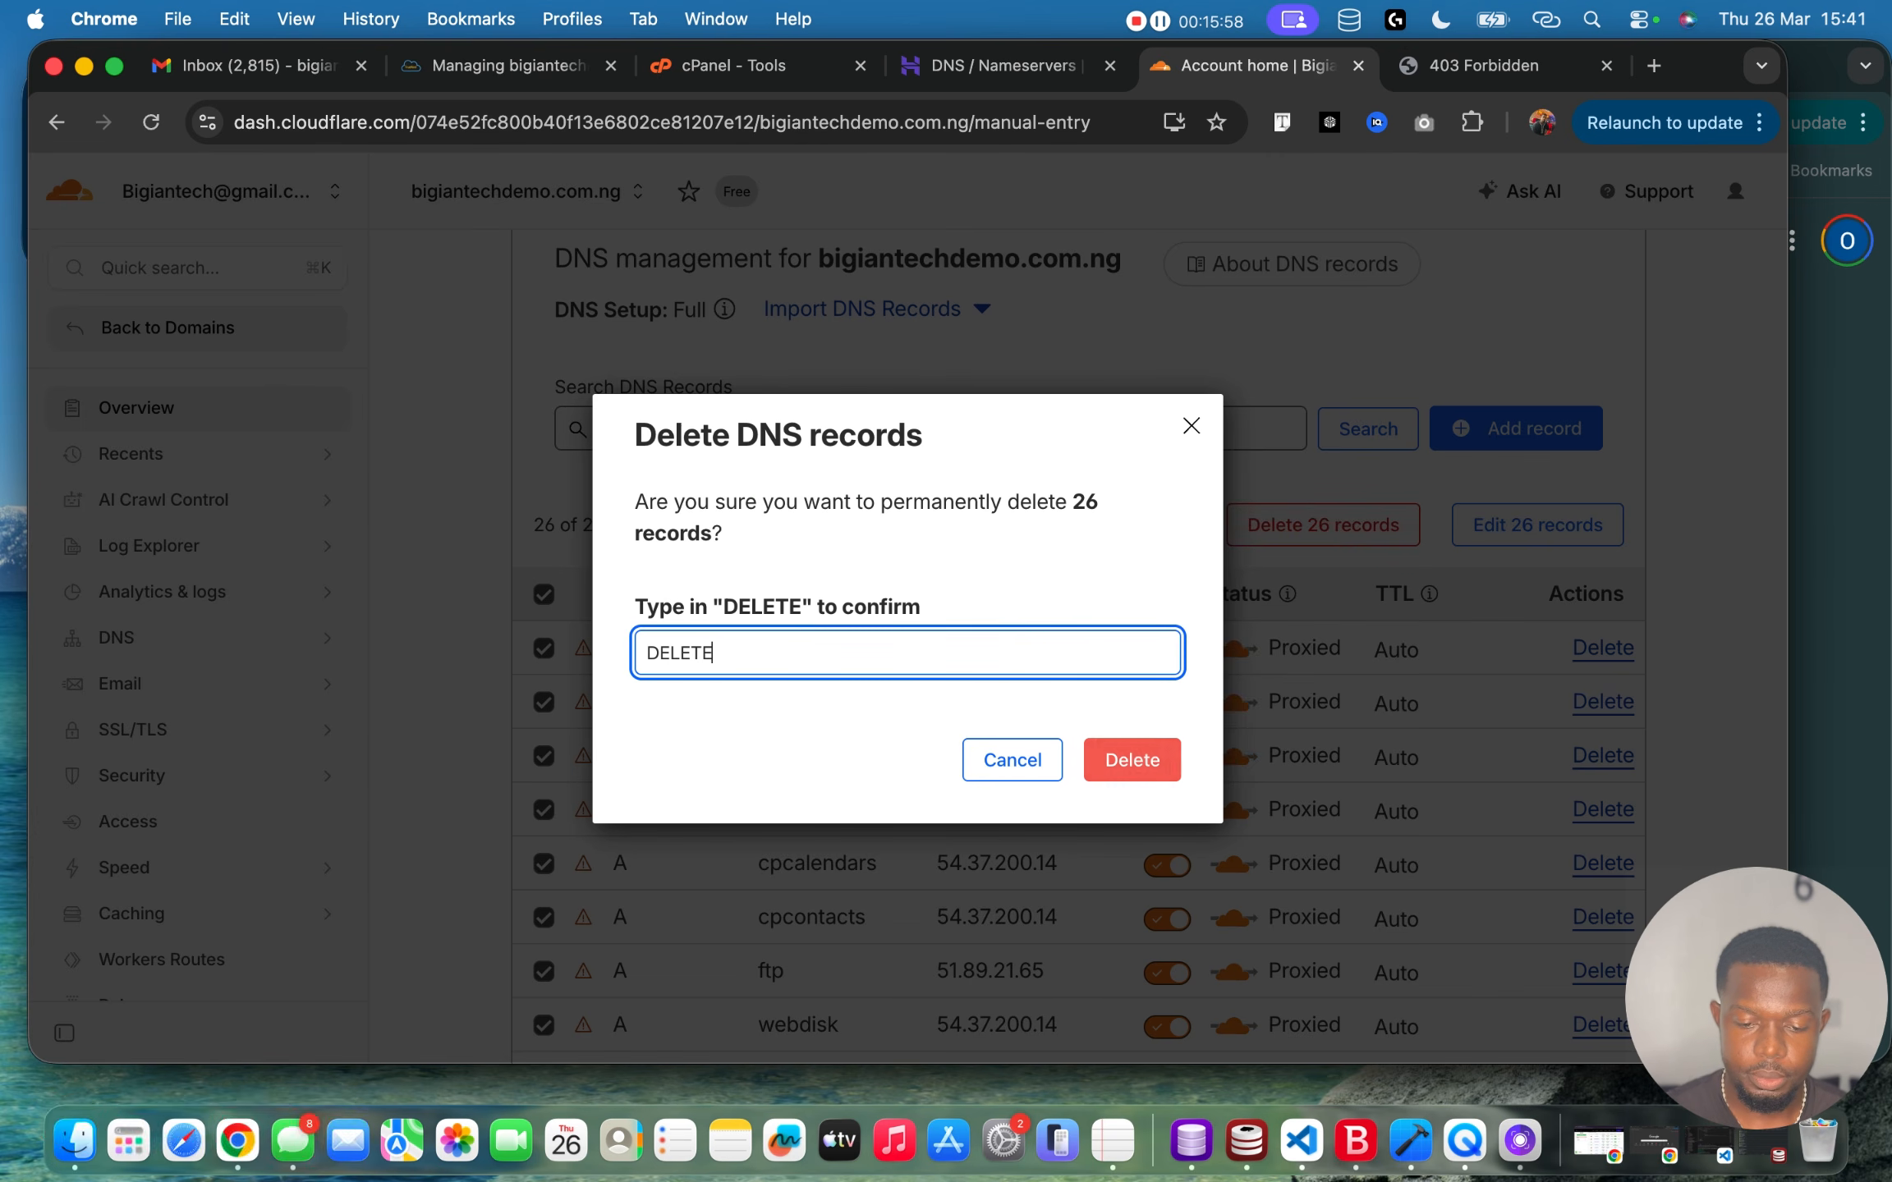
pyautogui.click(1156, 766)
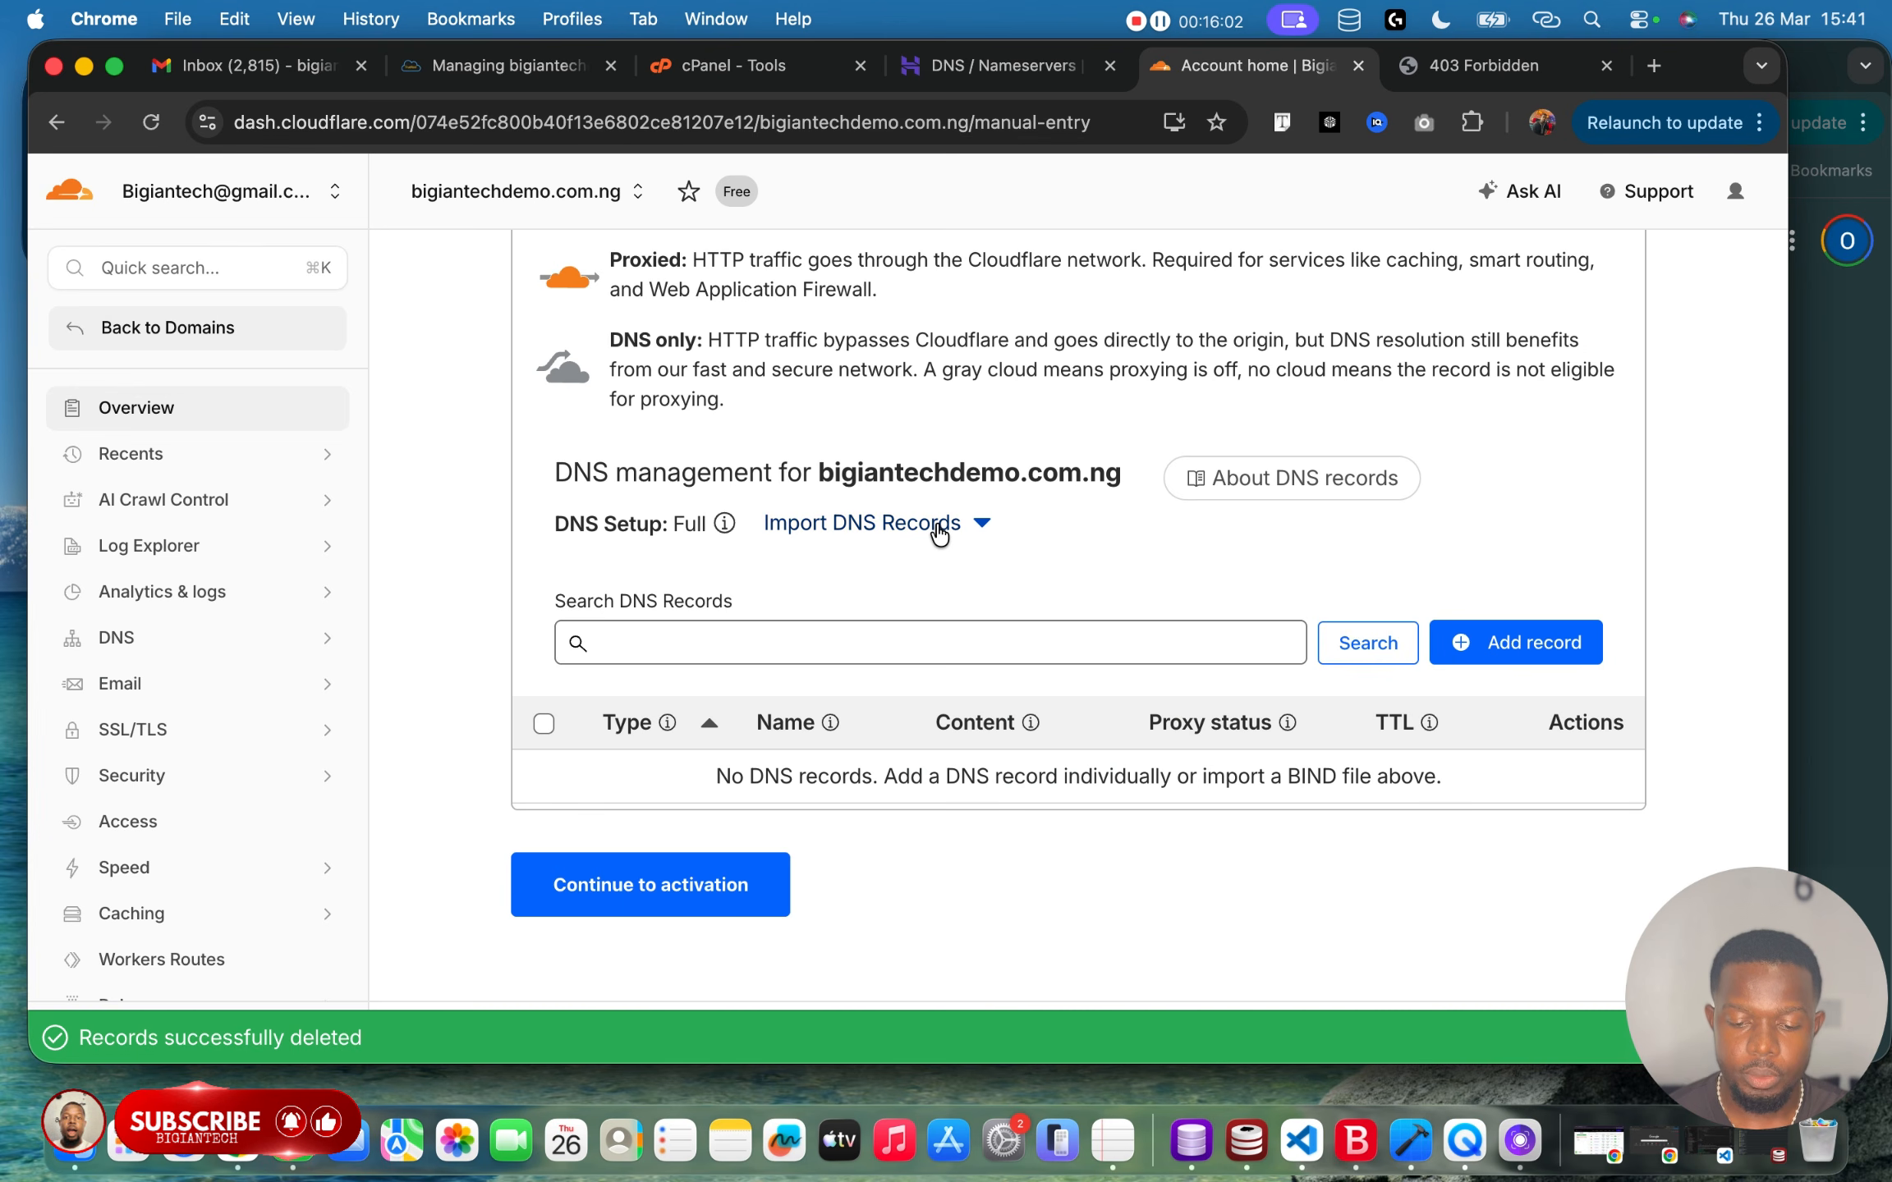
# Switch to cPanel and open the Zone Editor from the Domains tools.
pyautogui.scroll(3, 940, 534)
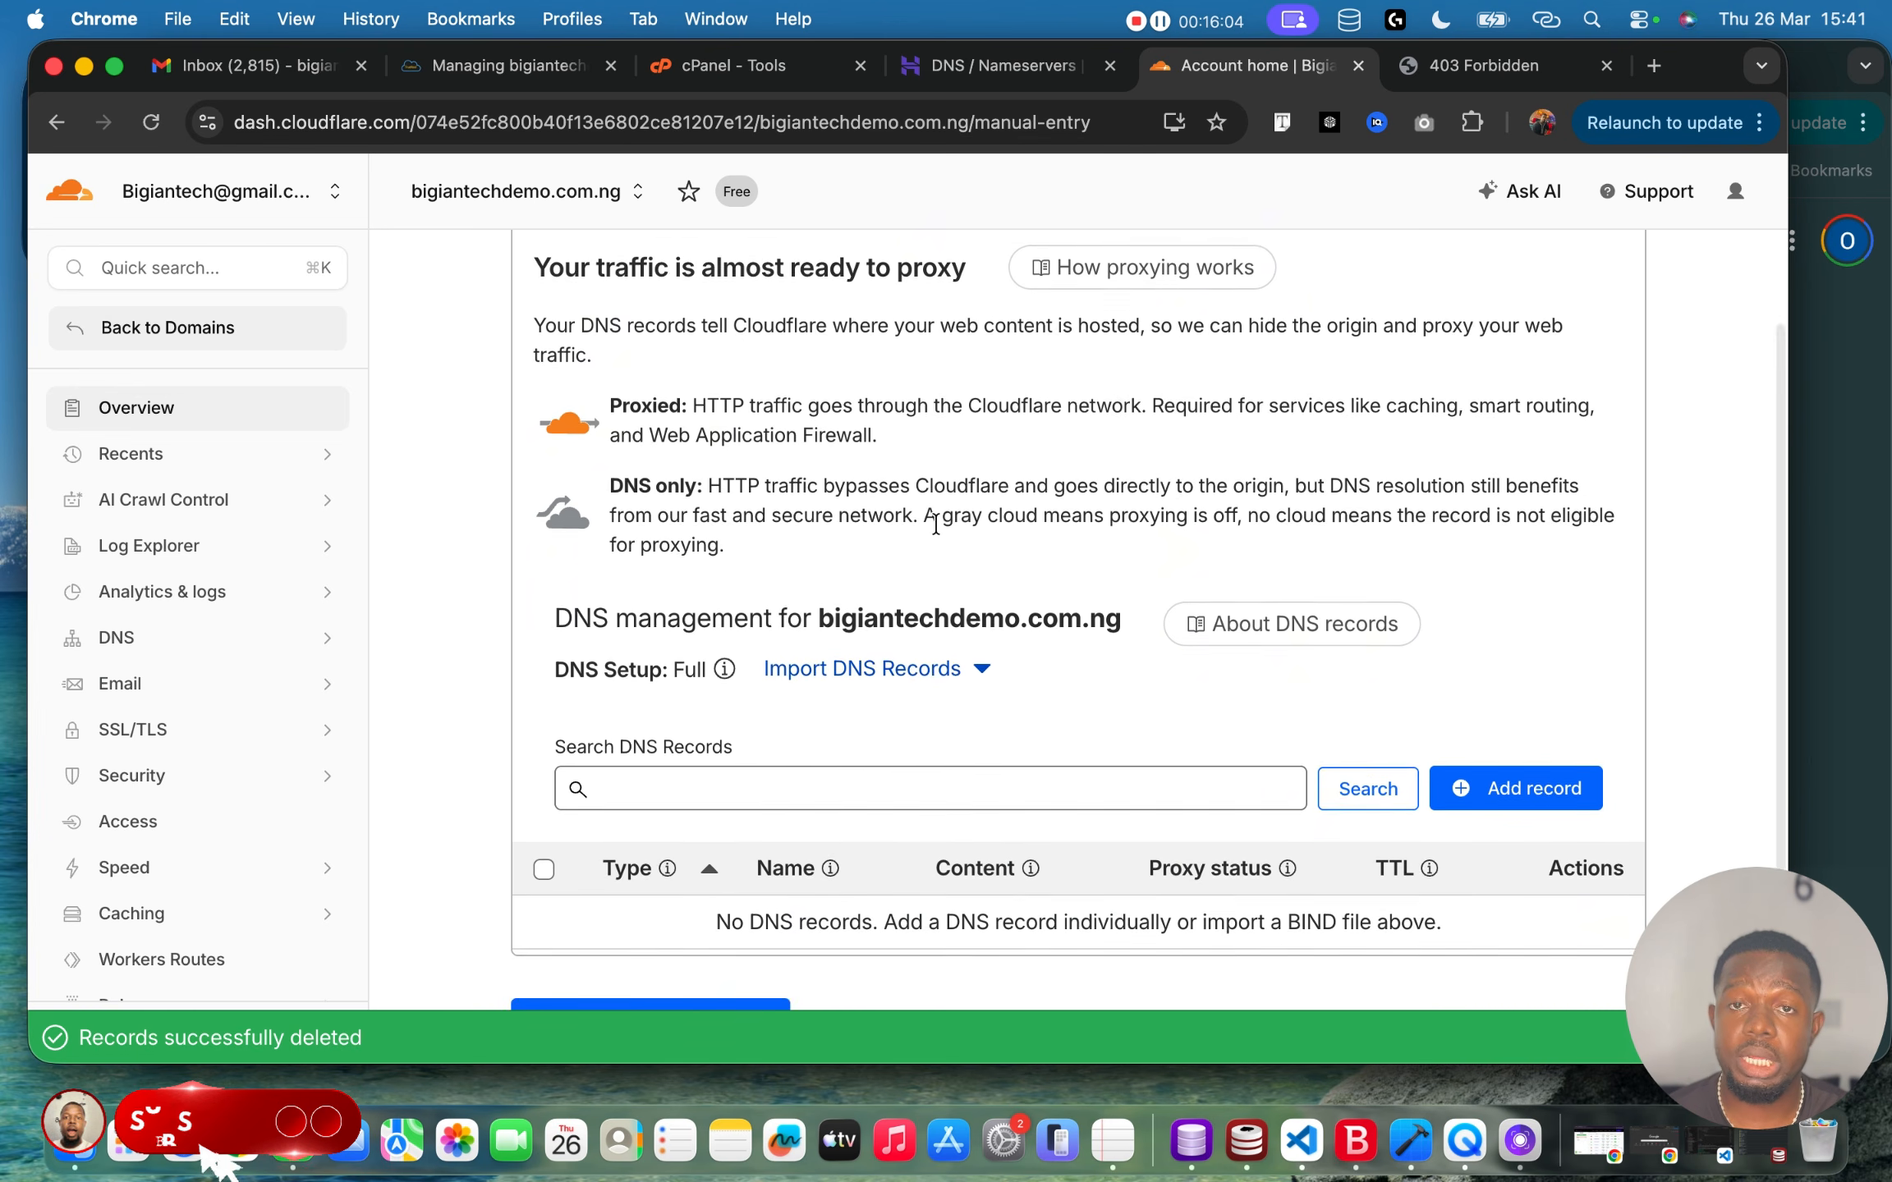
pyautogui.scroll(-3, 936, 524)
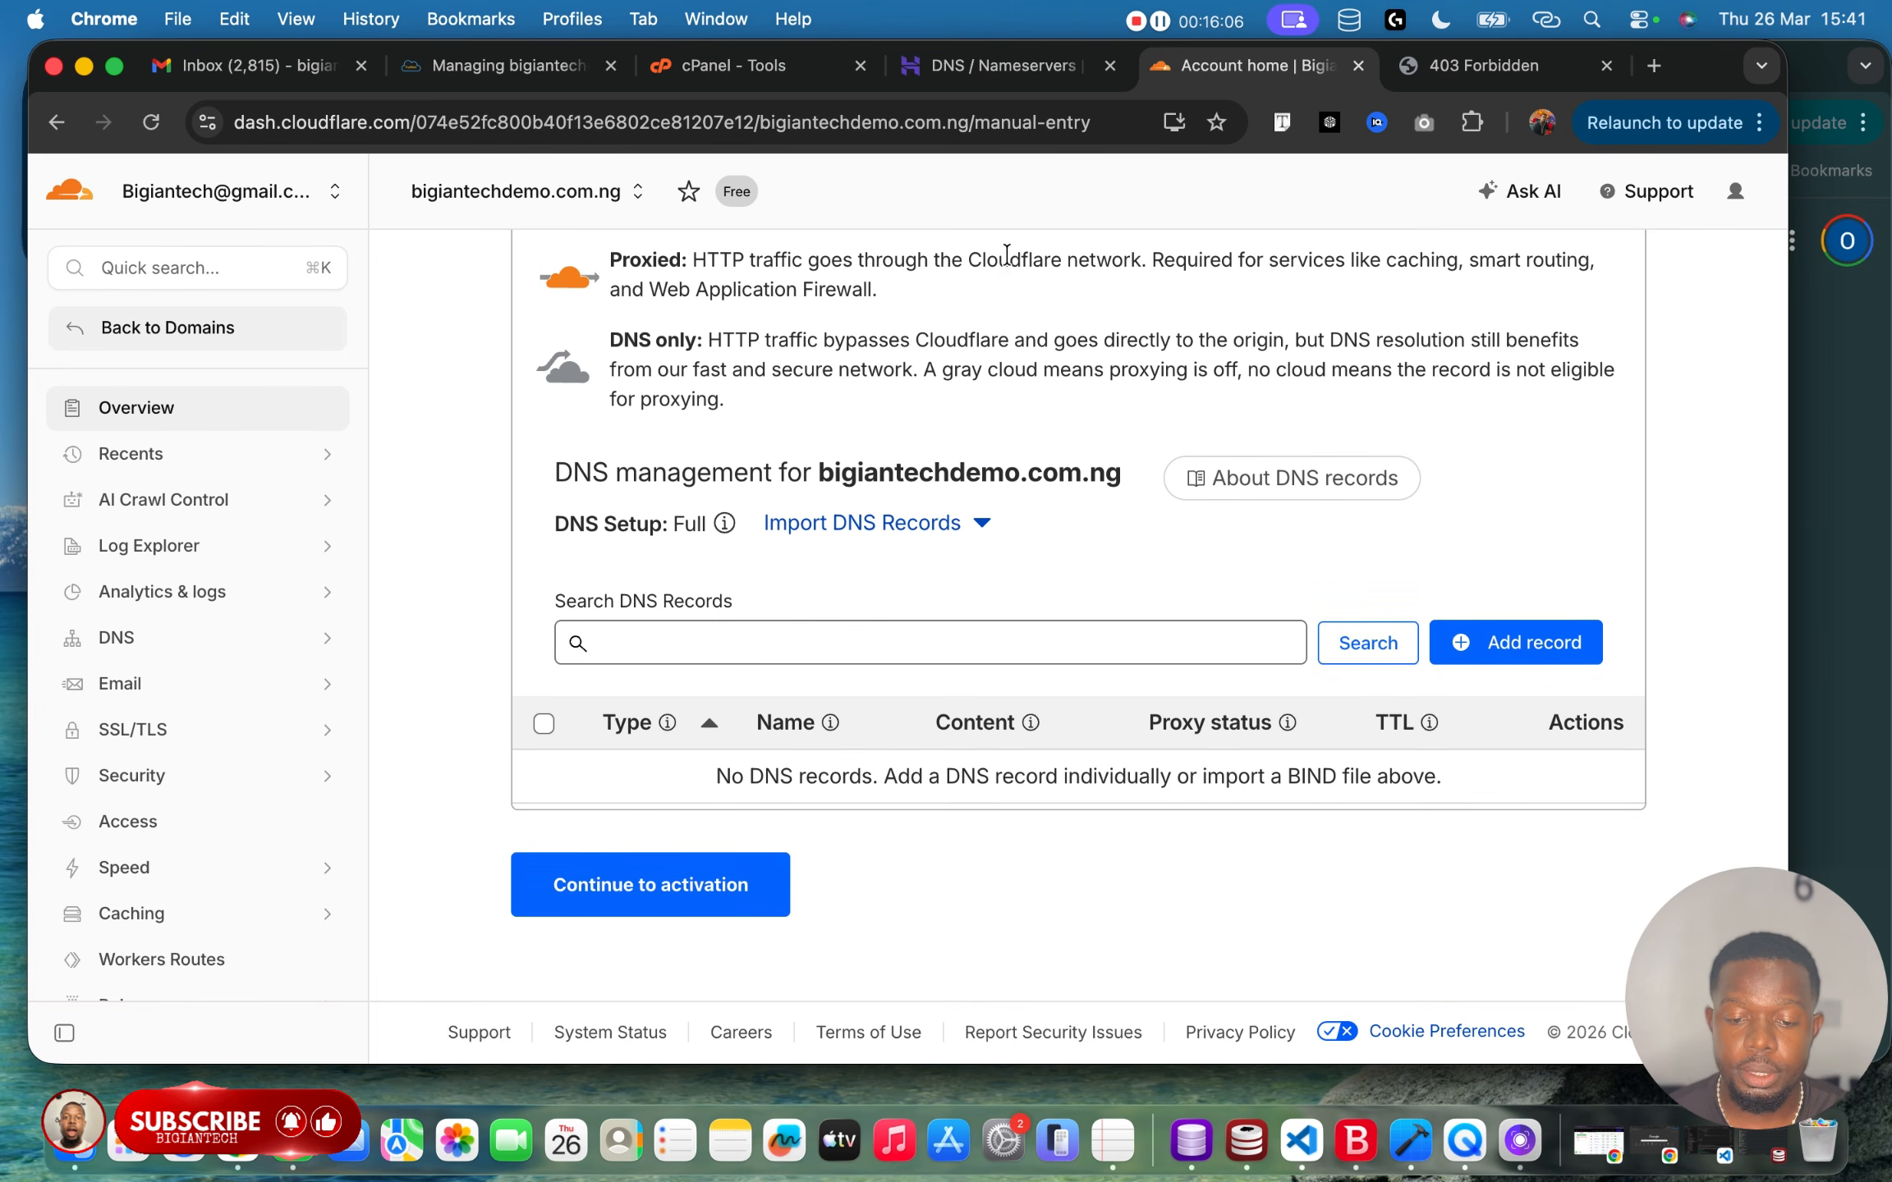
pyautogui.click(758, 68)
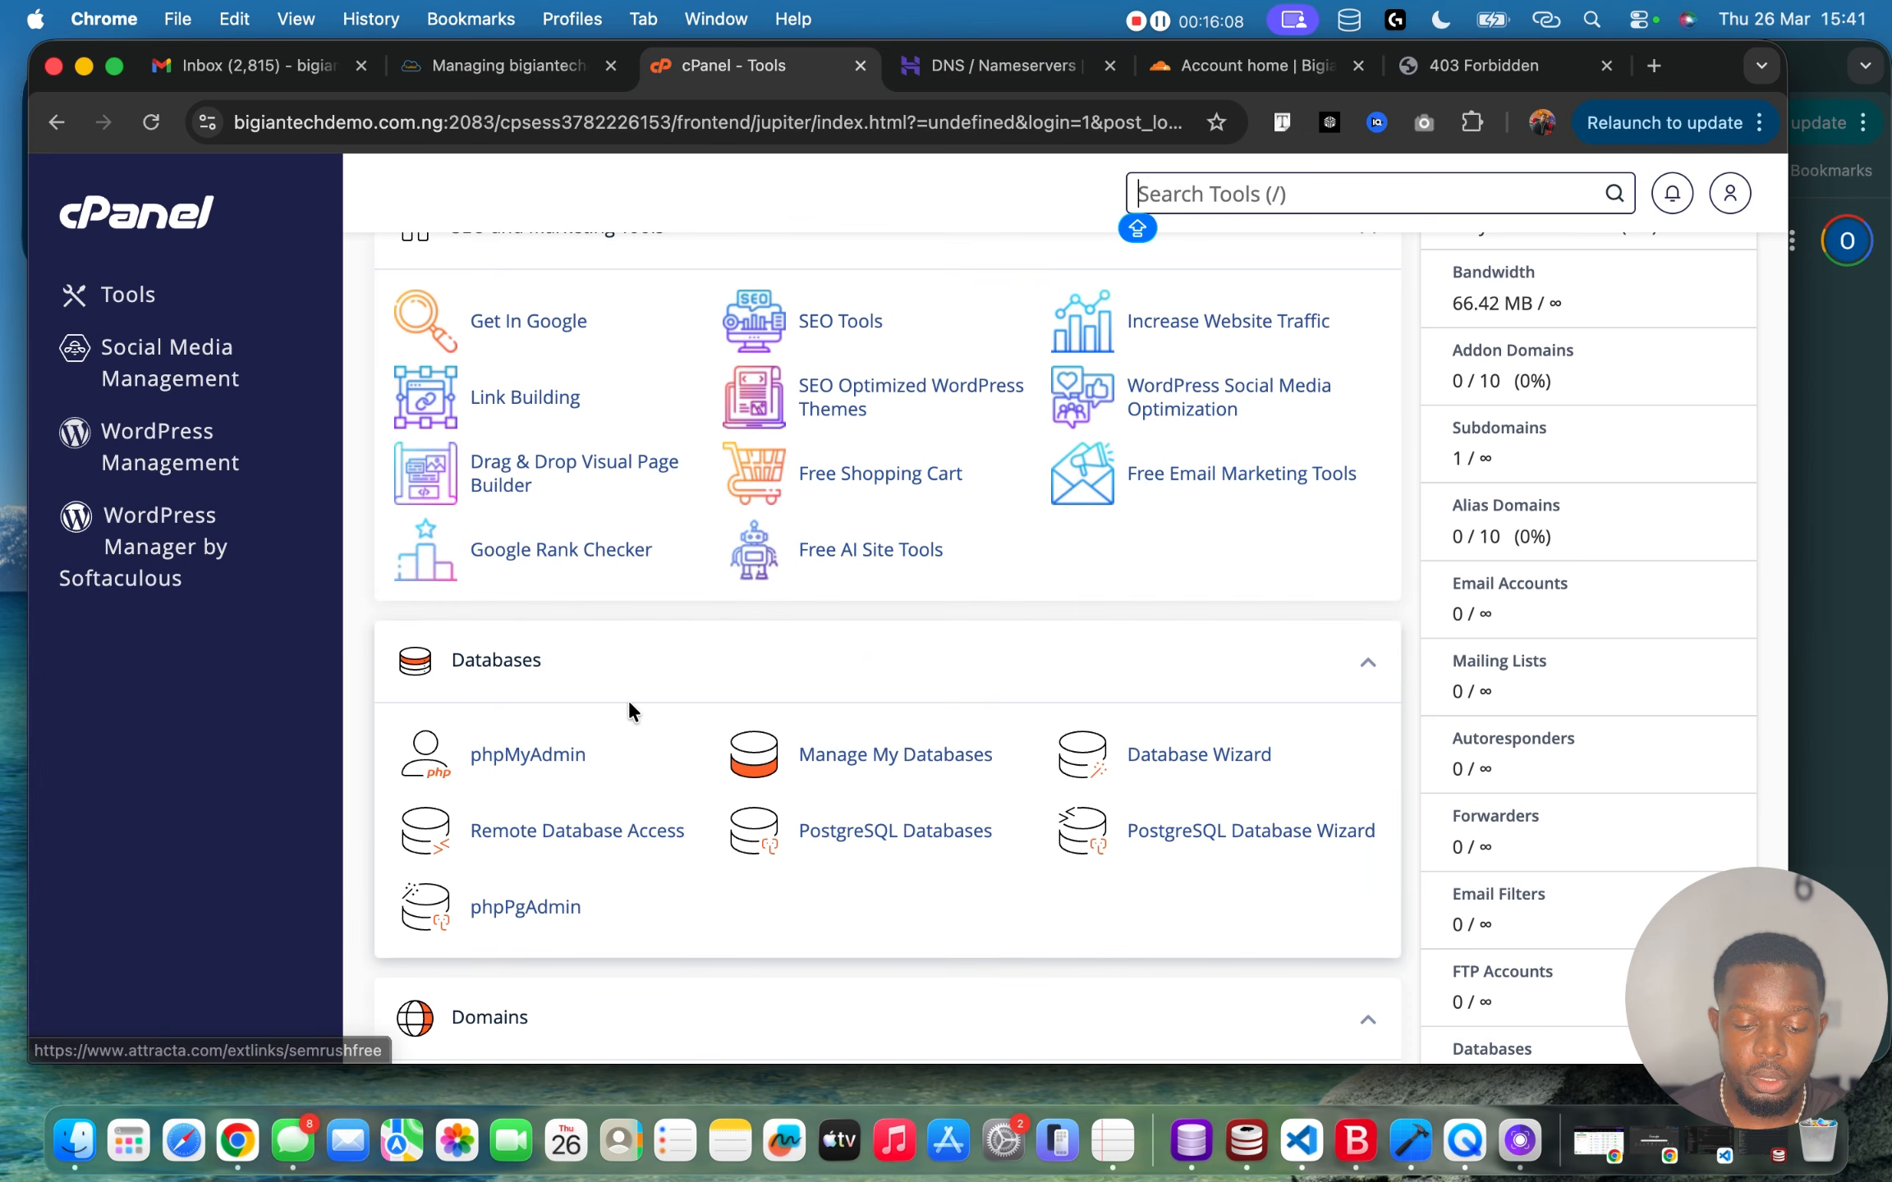
pyautogui.scroll(5, 628, 707)
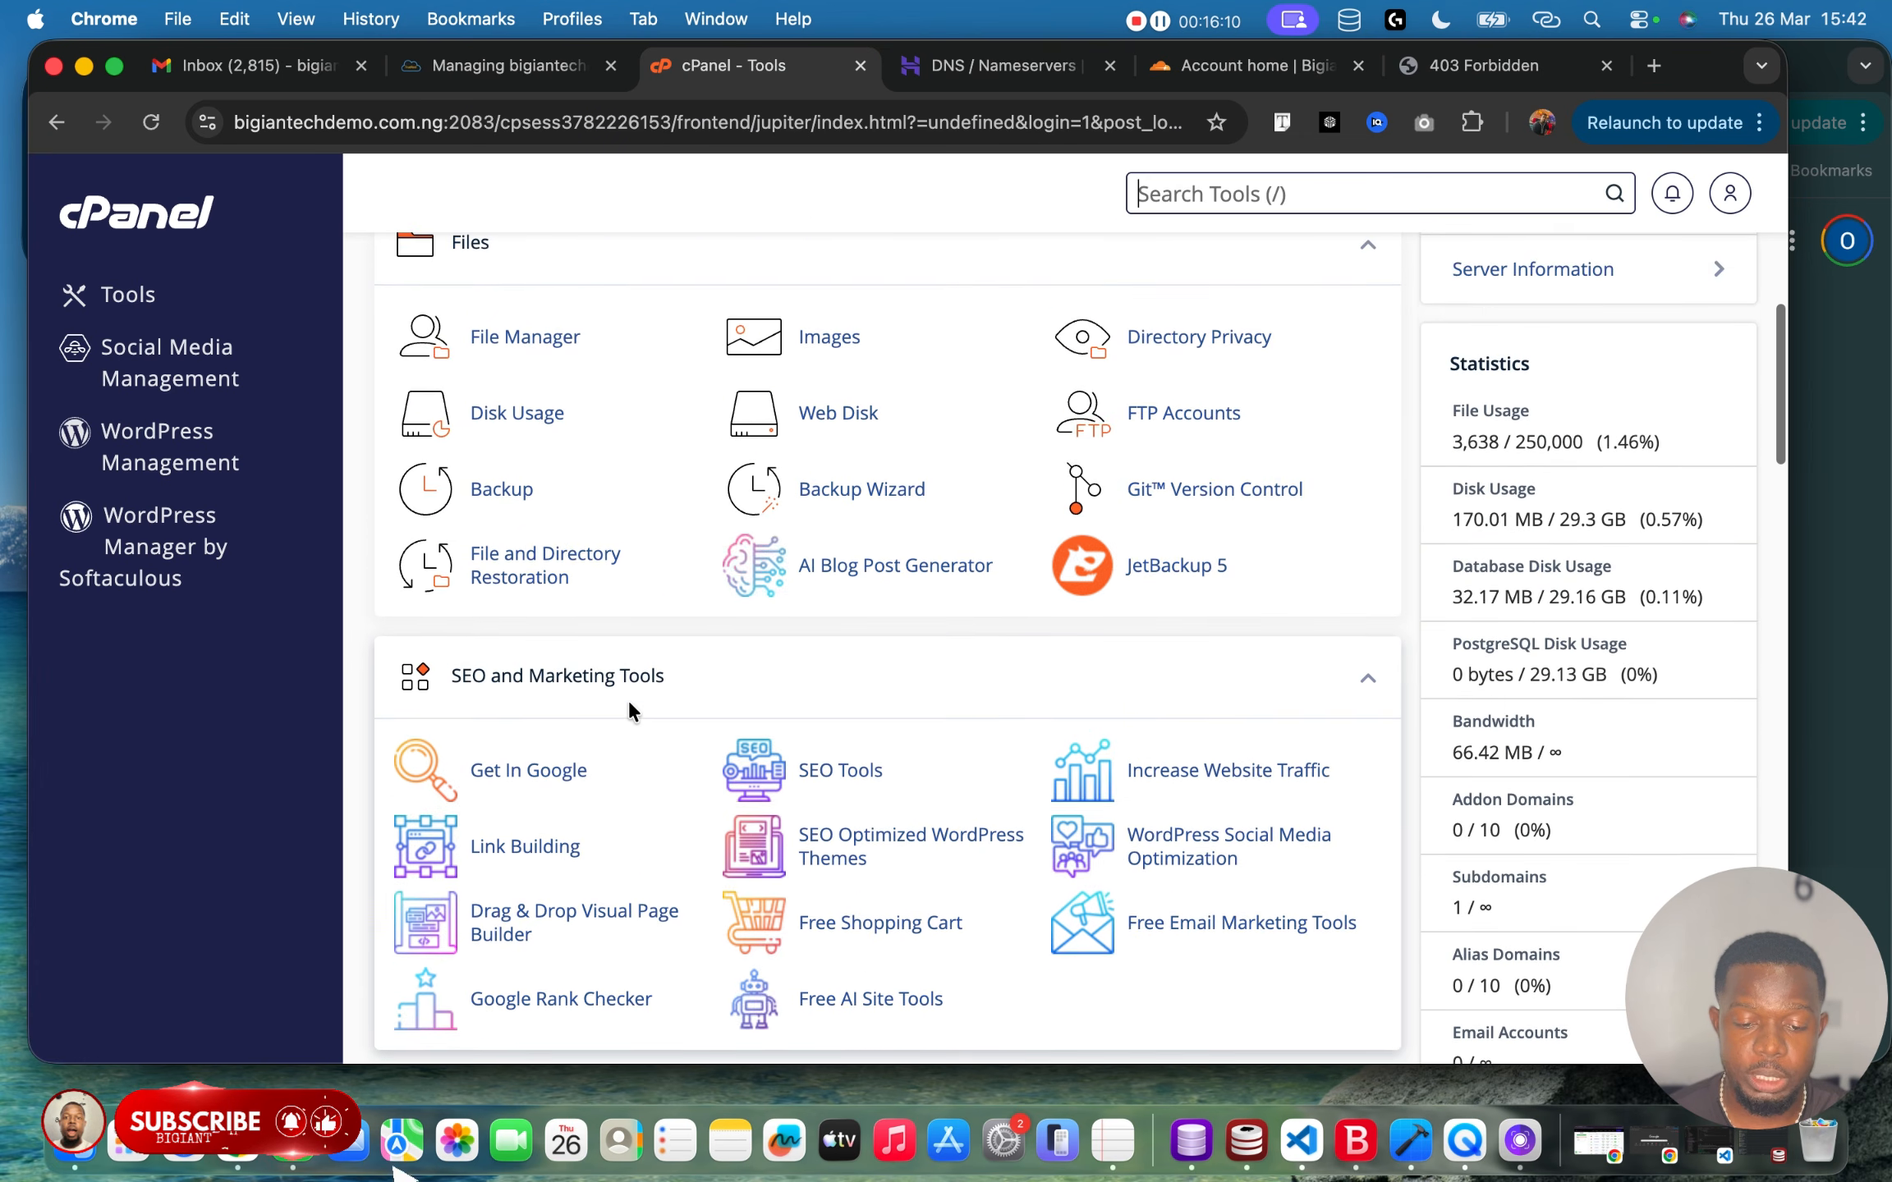
pyautogui.scroll(-10, 628, 708)
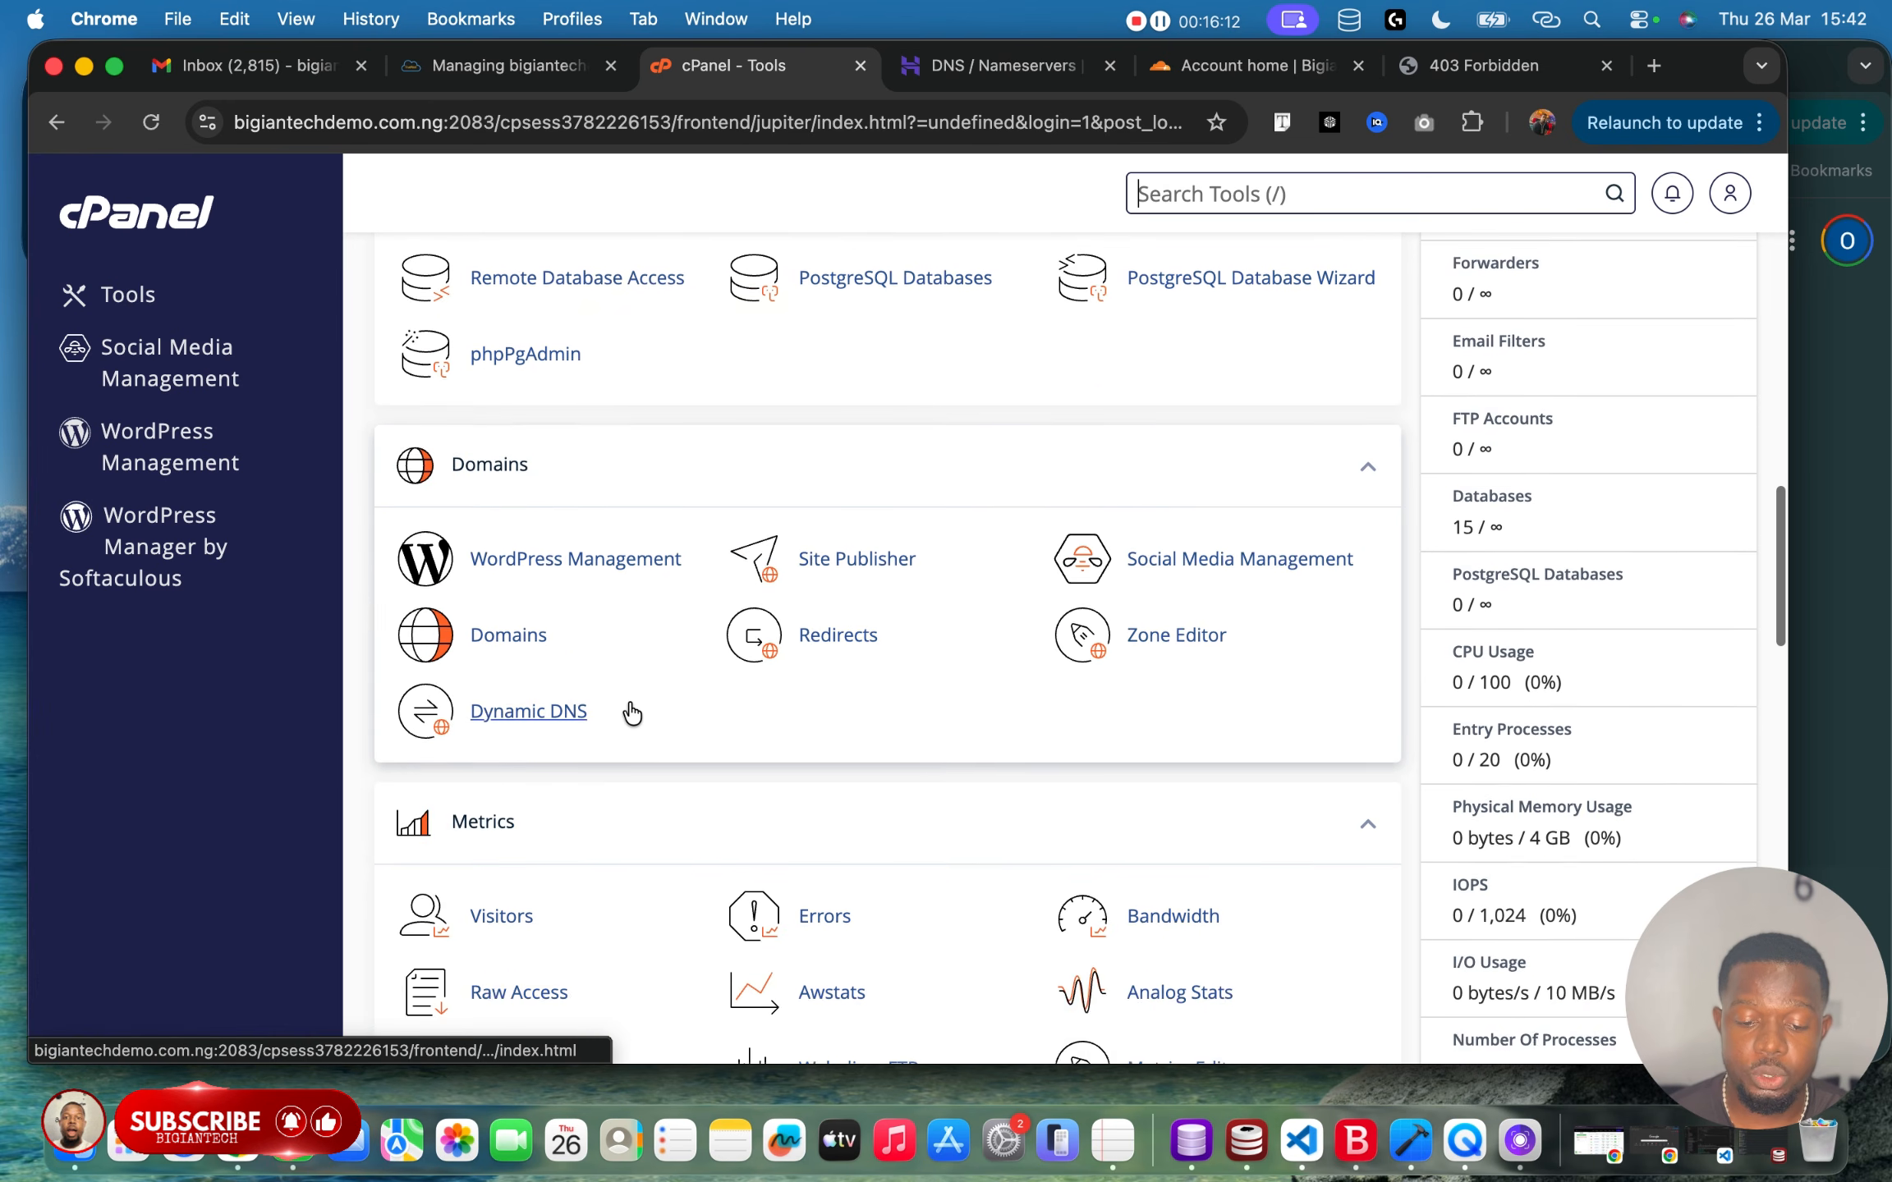
pyautogui.scroll(1, 632, 713)
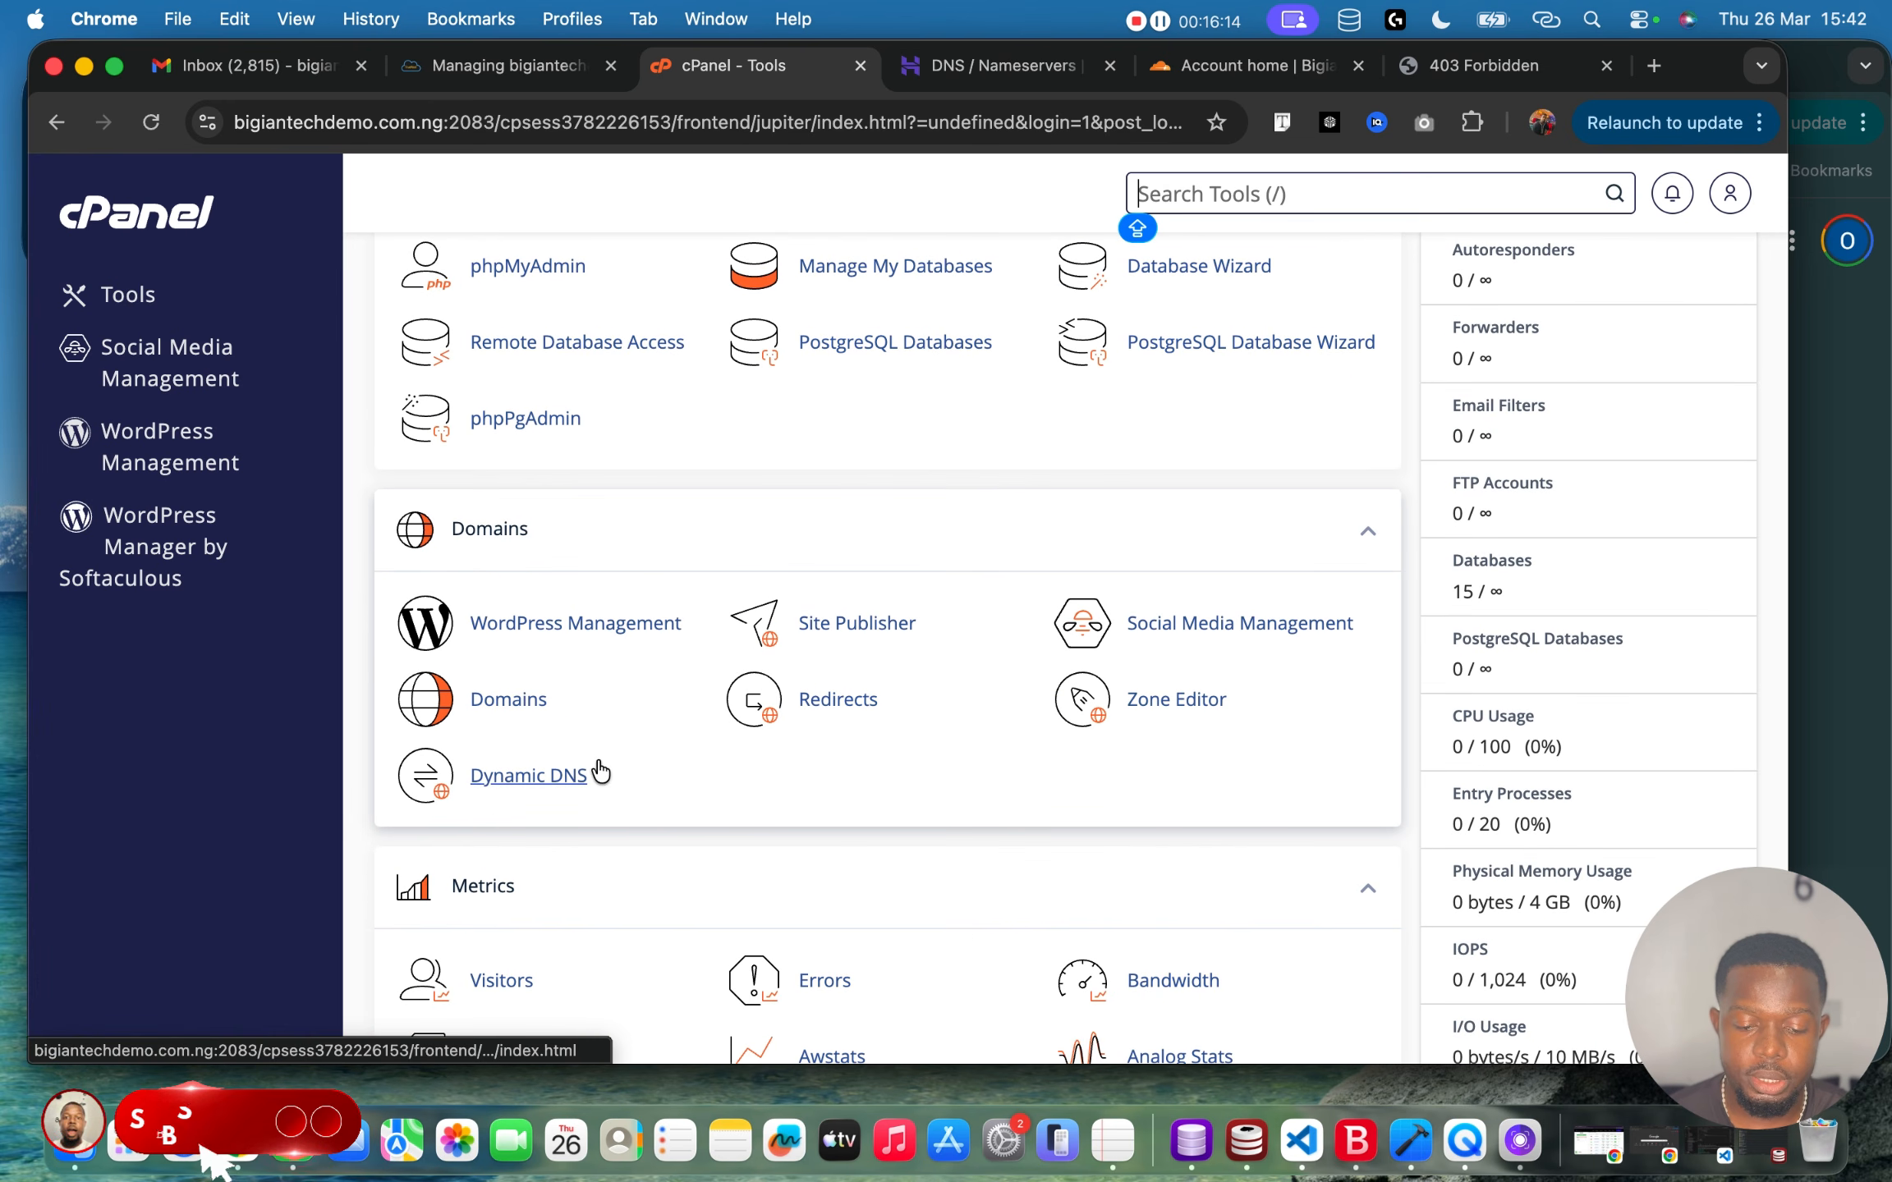
pyautogui.click(1203, 708)
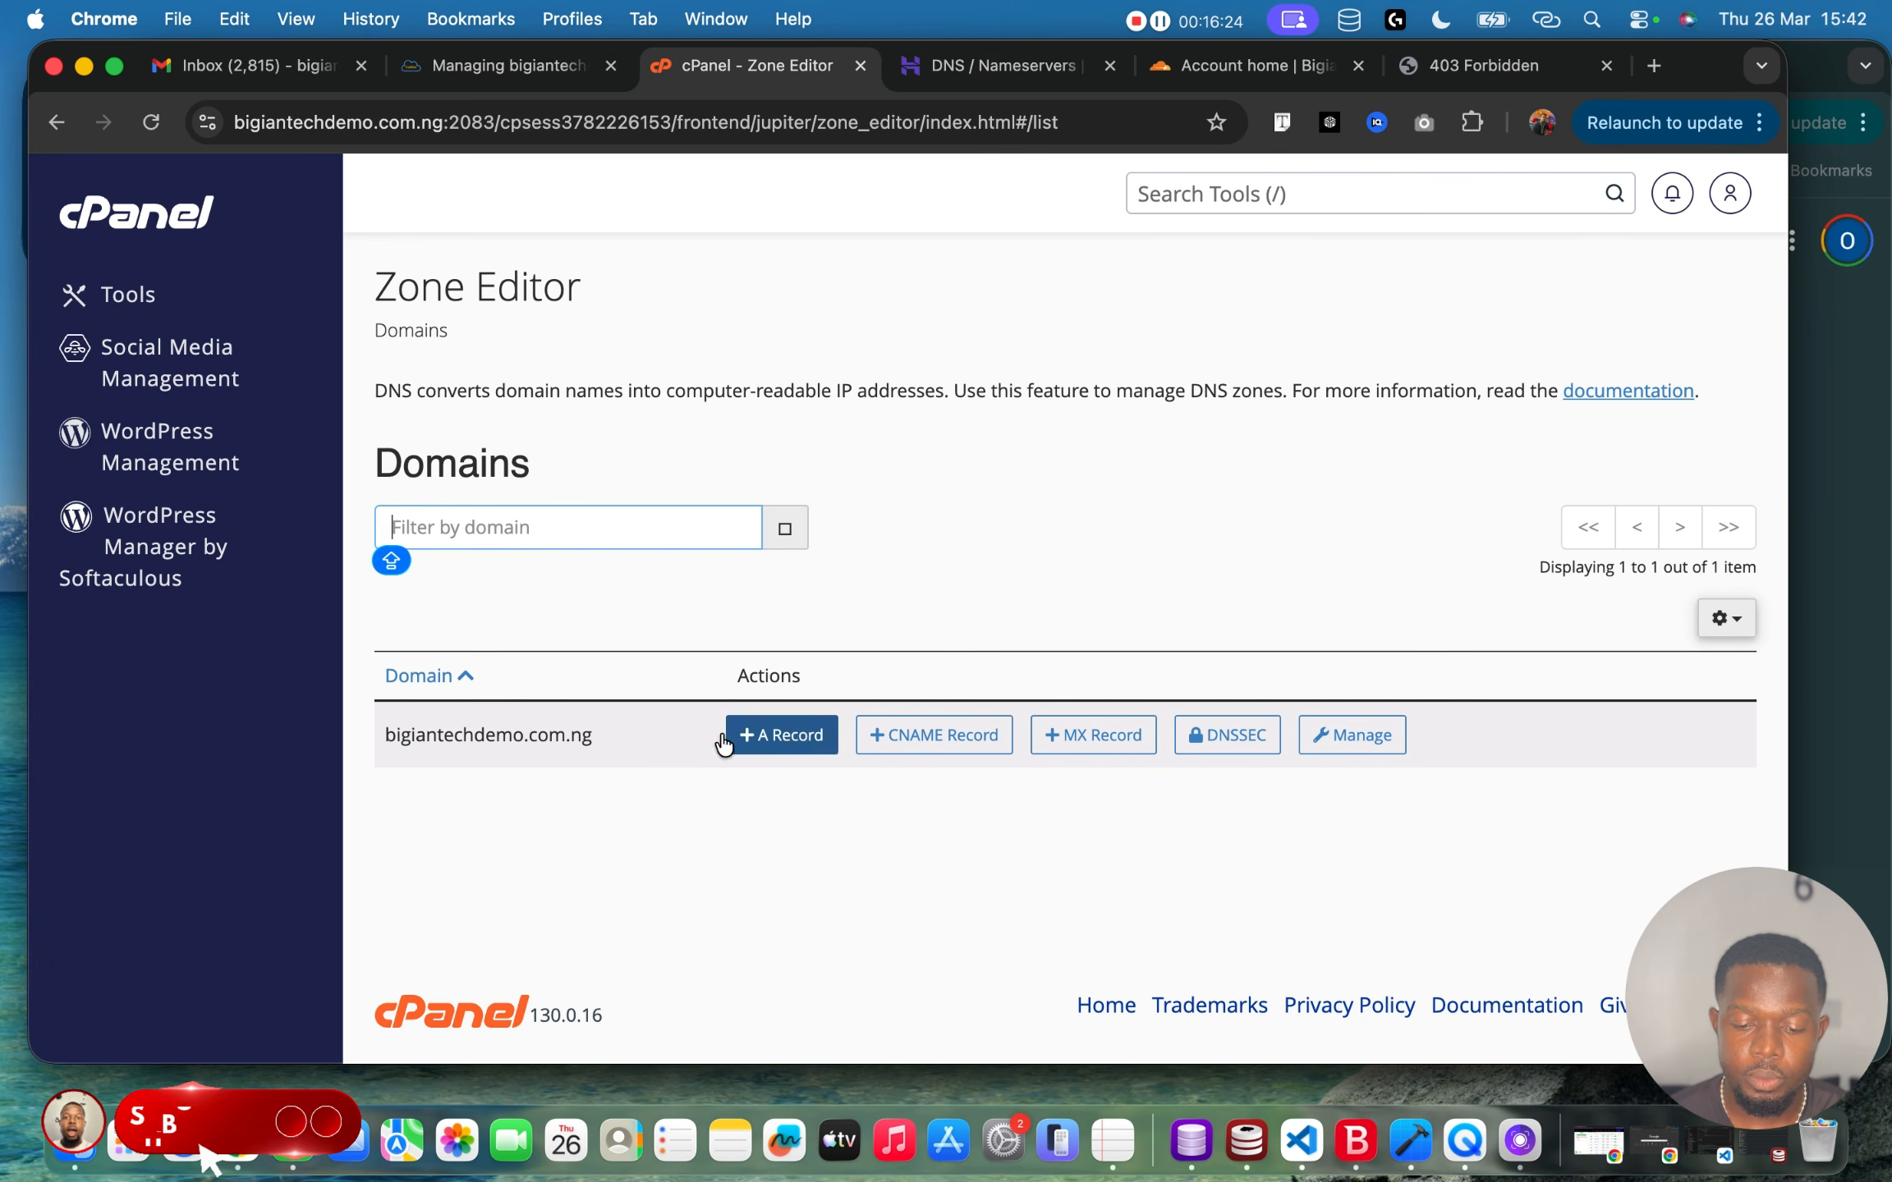
# Examine the zone records of bigiantechdemo.com.ng in cPanel, and return to Cloudflare's DNS management page for the domain.
pyautogui.click(1366, 745)
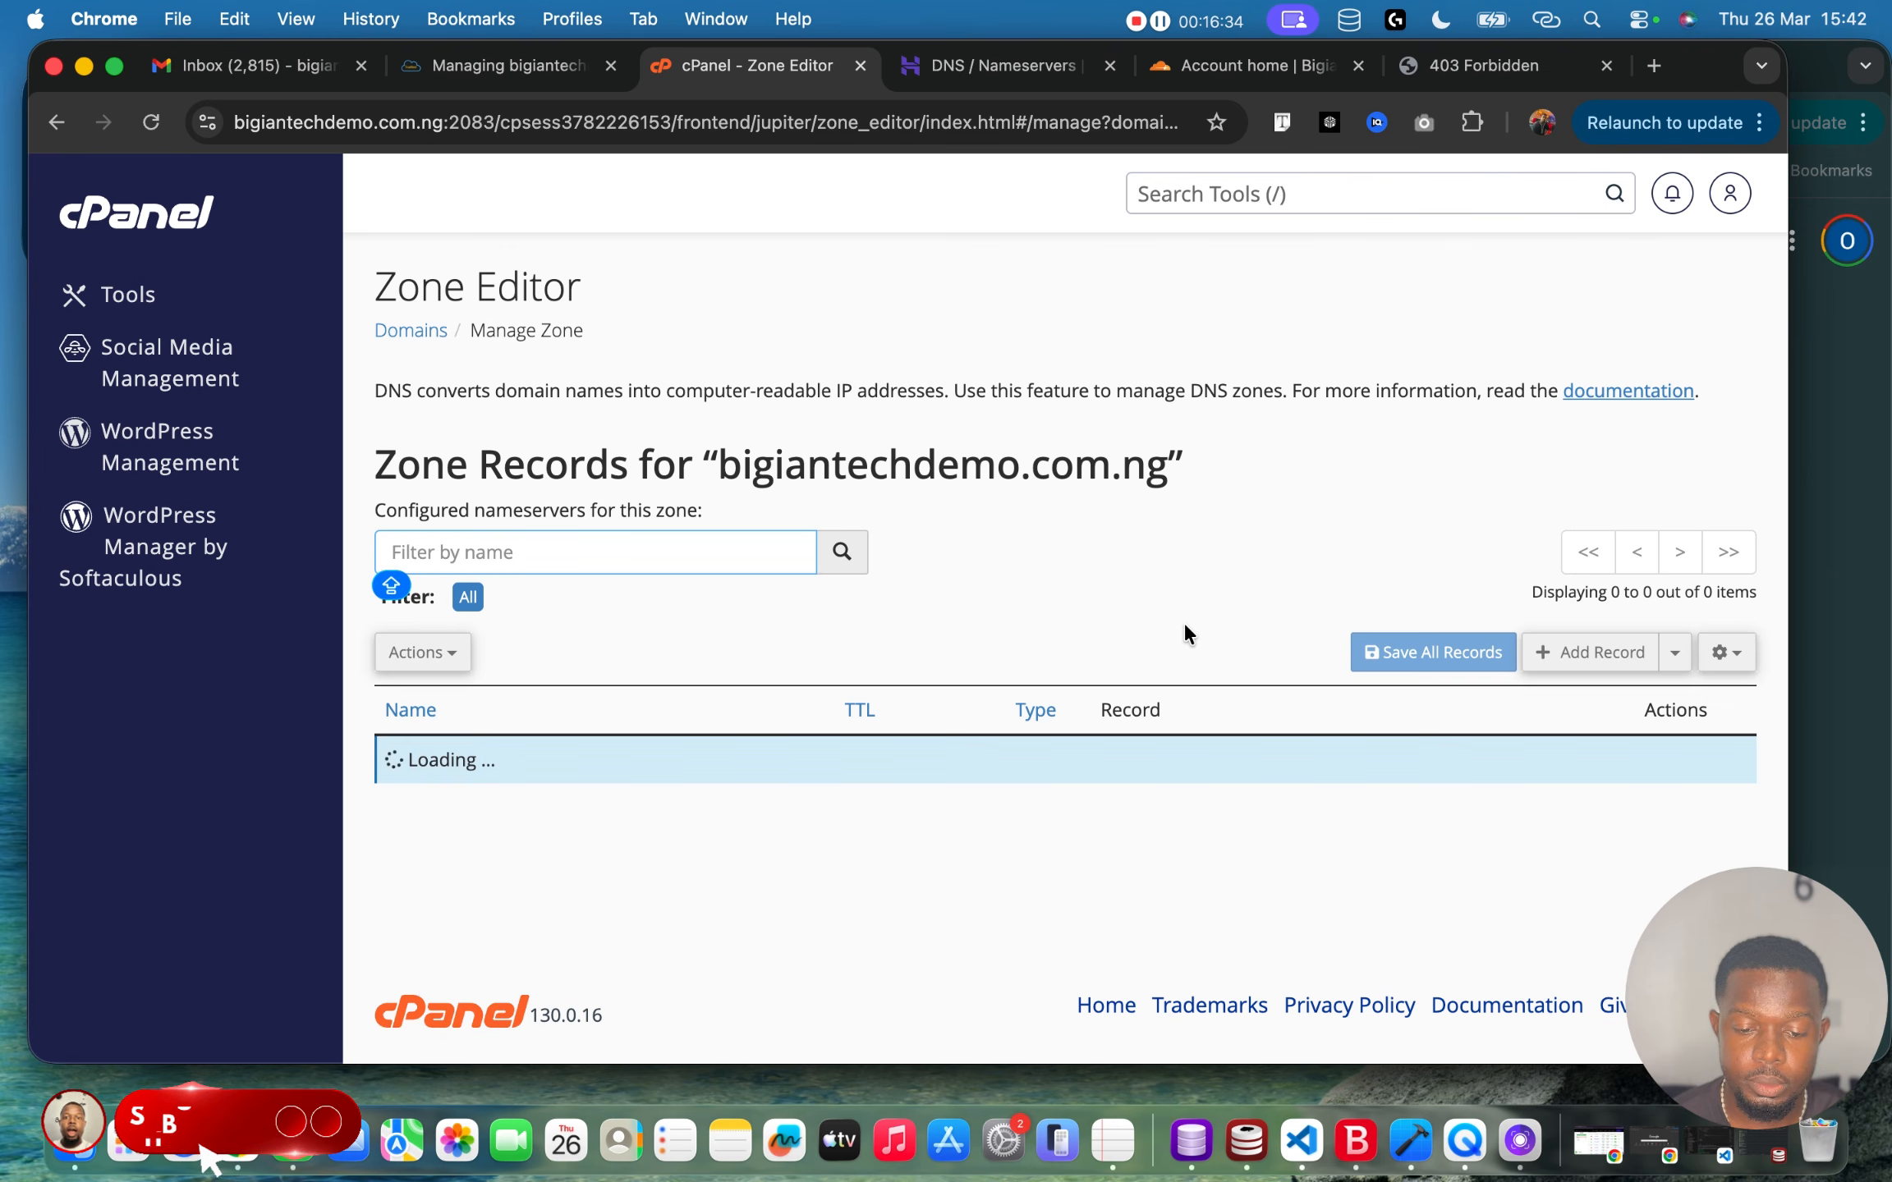
pyautogui.scroll(-4, 1184, 621)
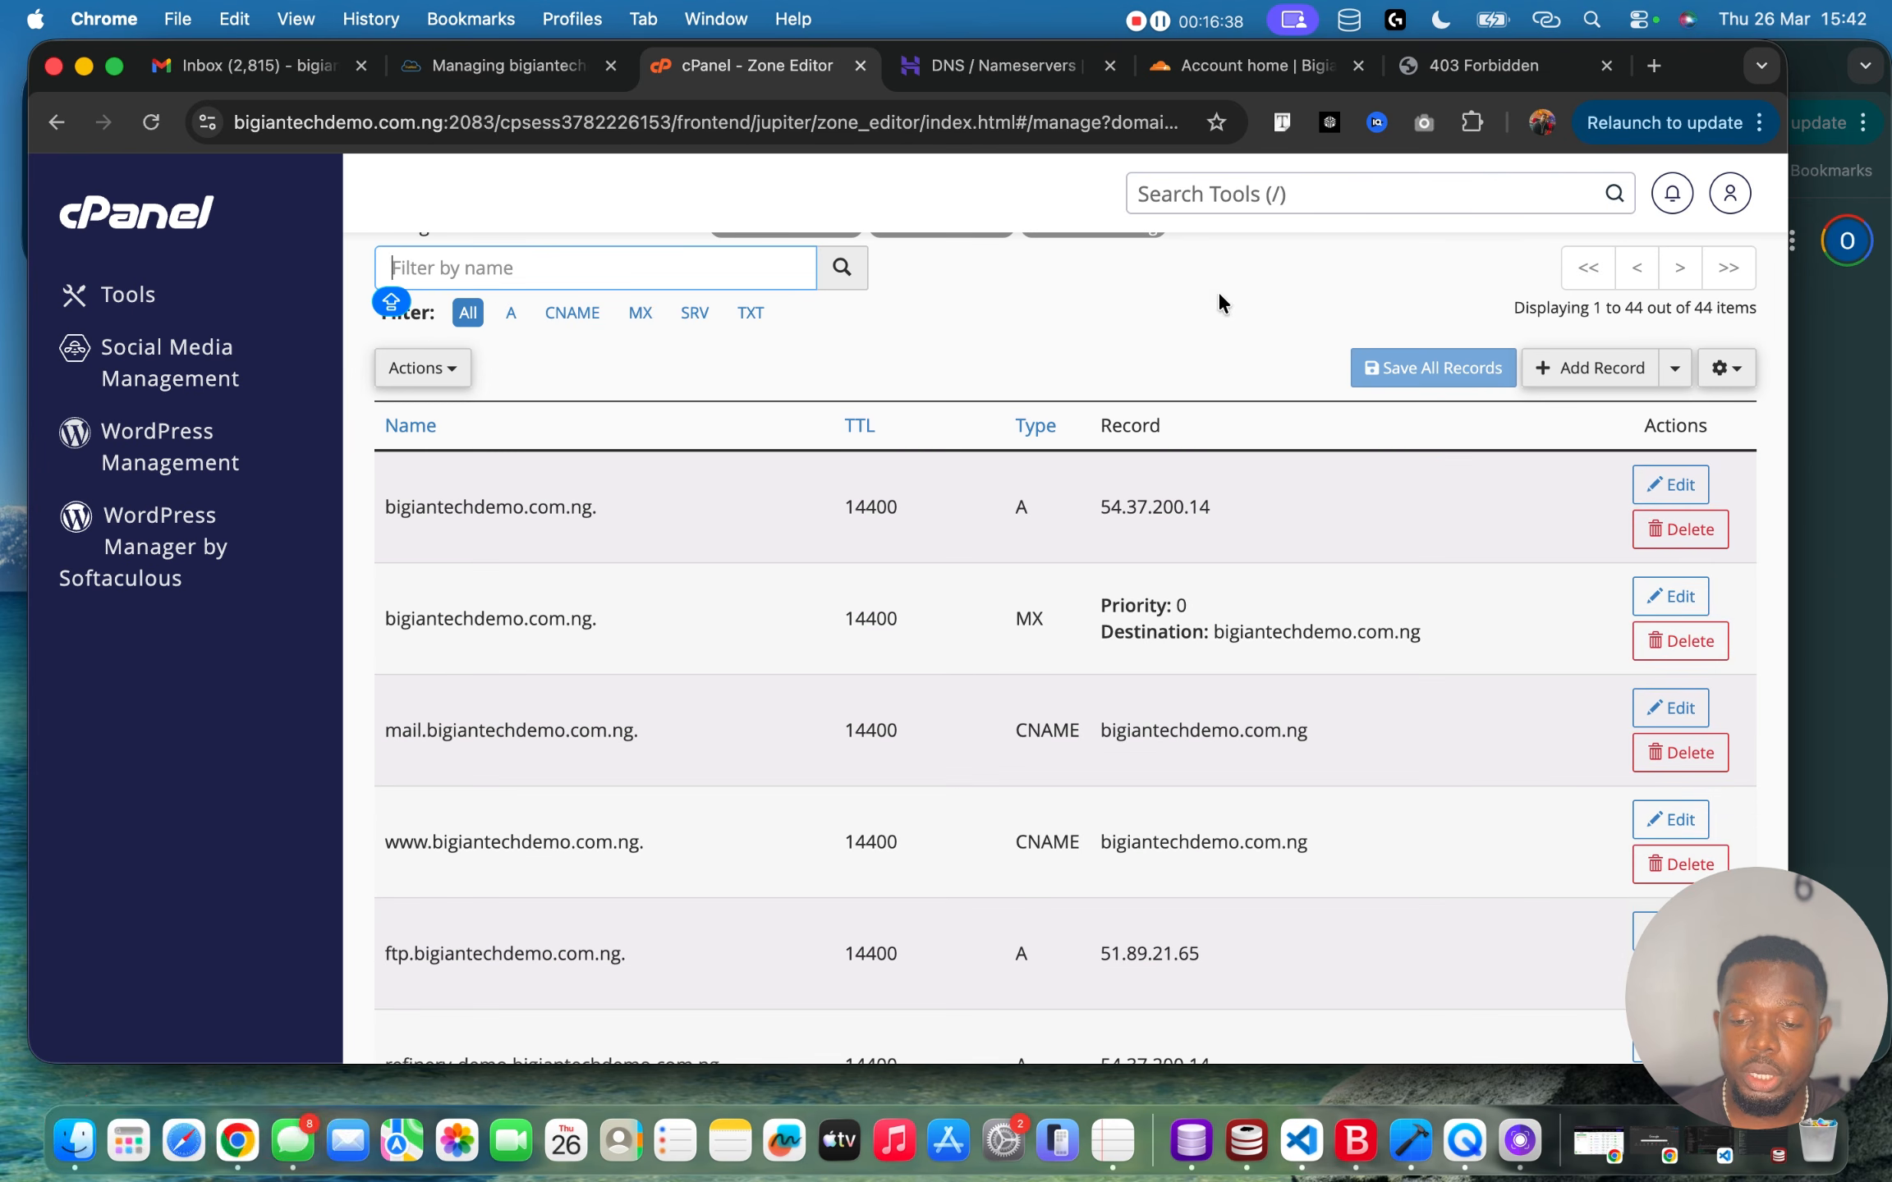
pyautogui.click(1273, 76)
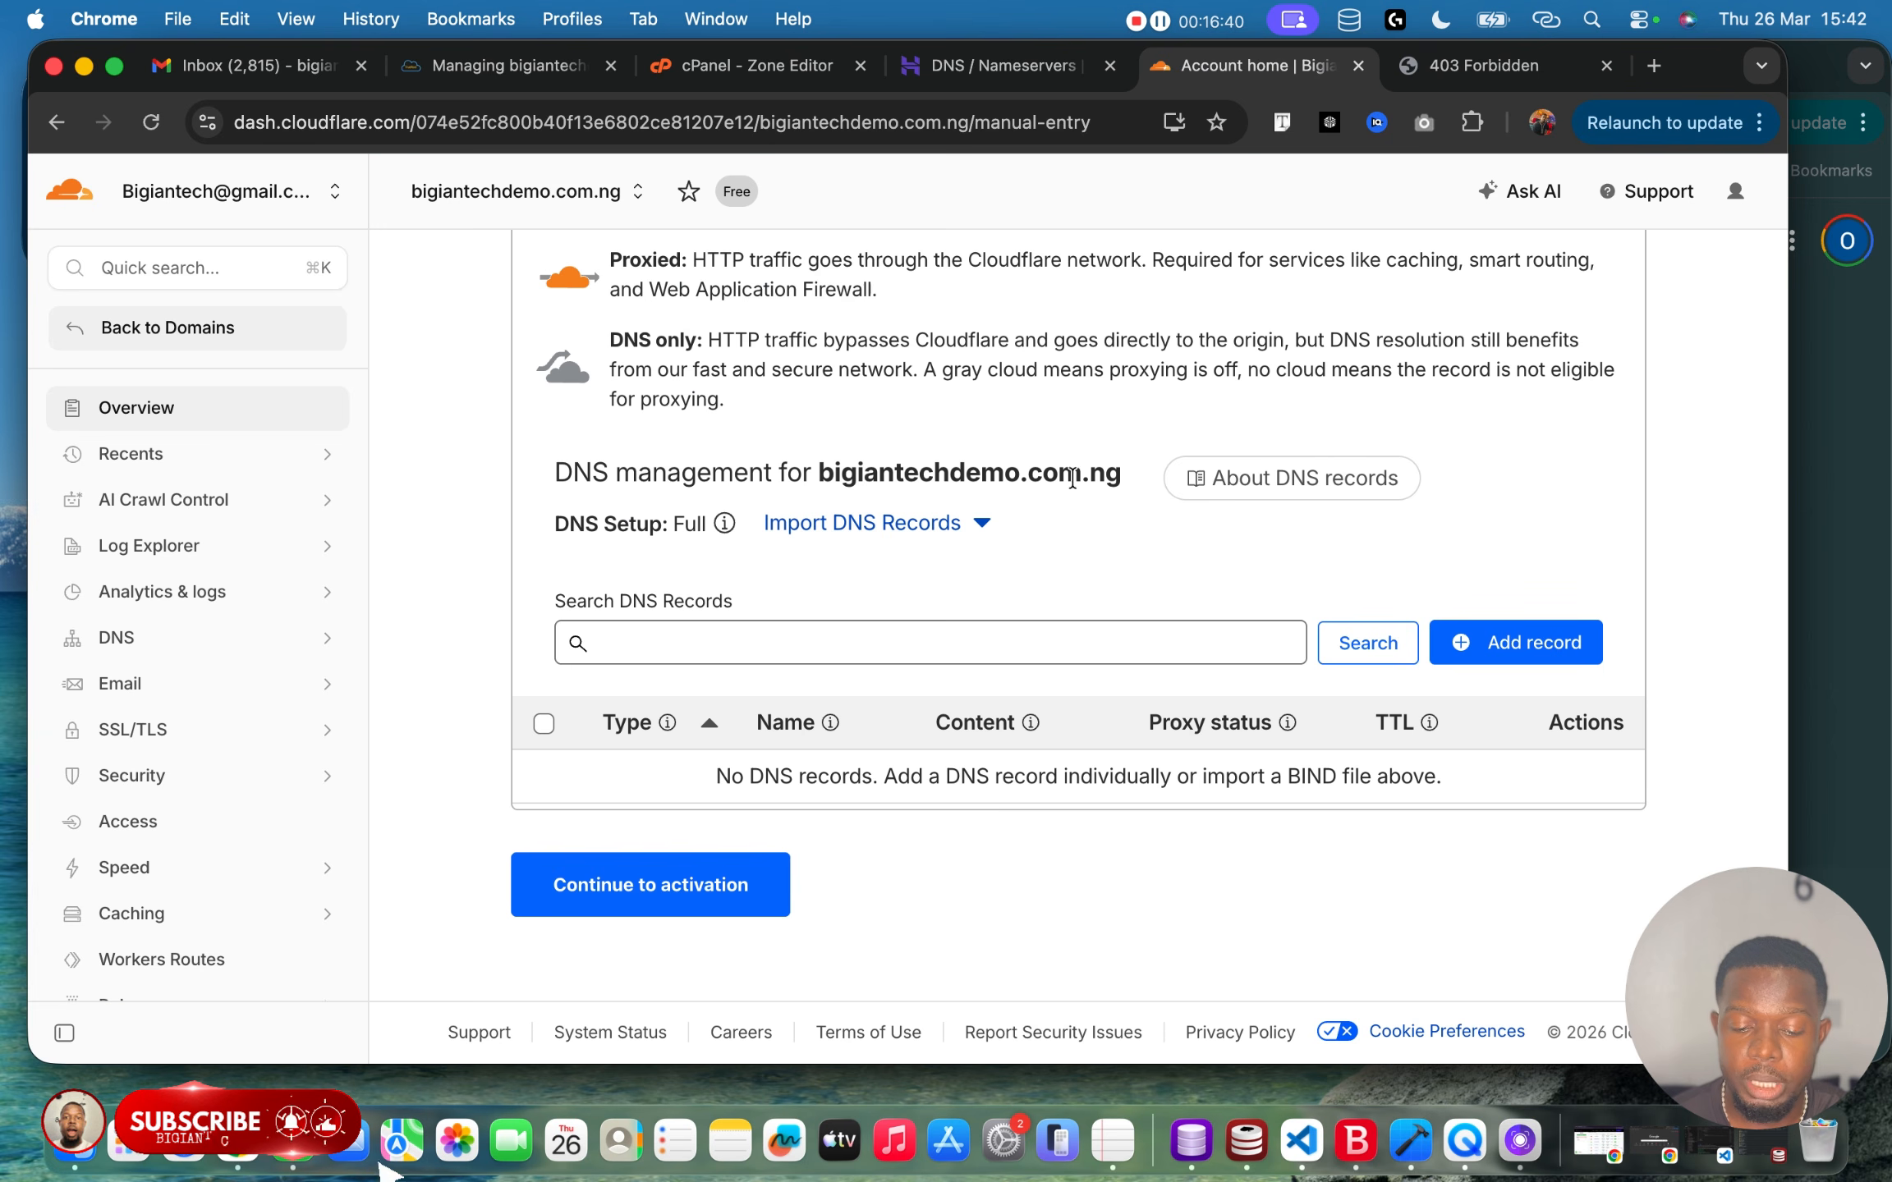
# Start a new A record for bigiantechdemo.com.ng and enter @ as its name.
pyautogui.click(1507, 649)
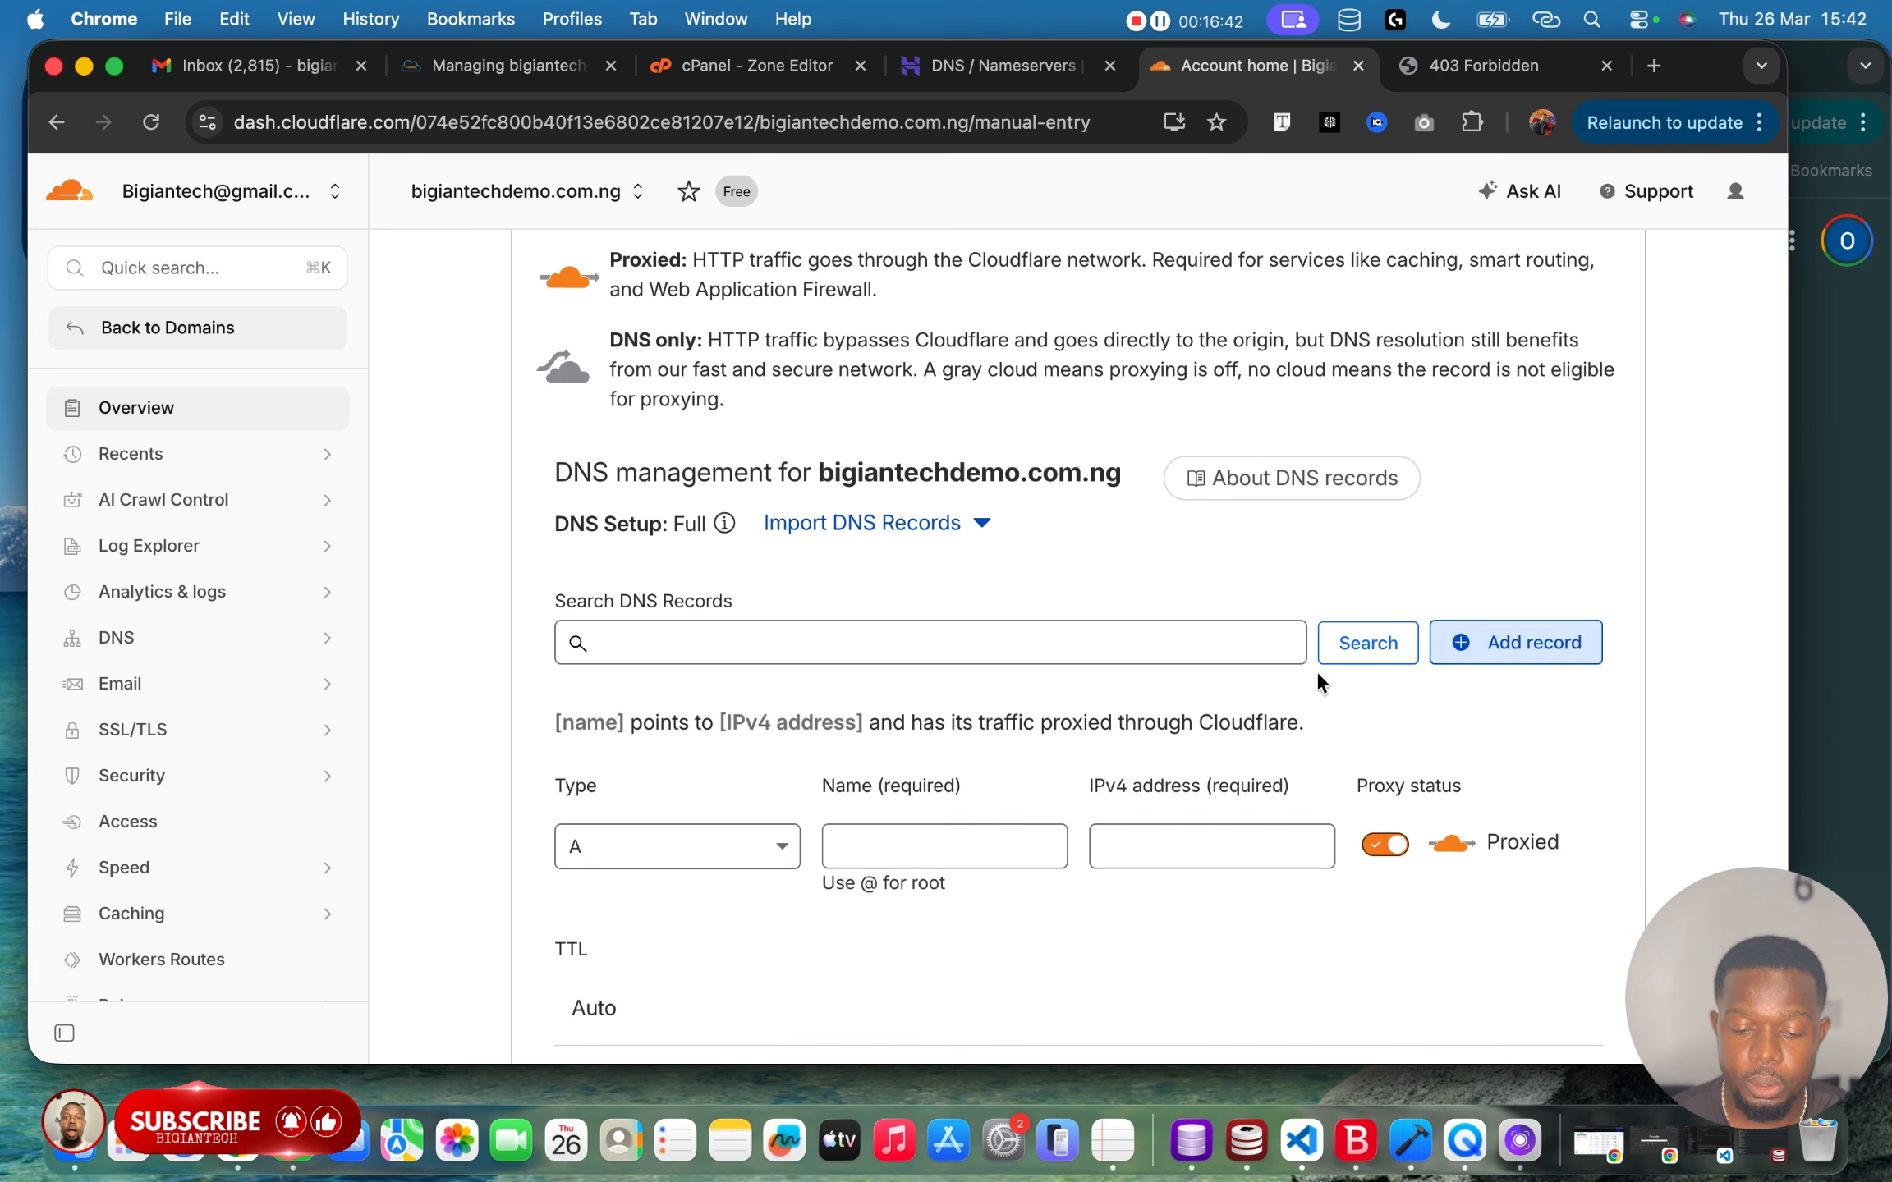
pyautogui.scroll(-2, 704, 846)
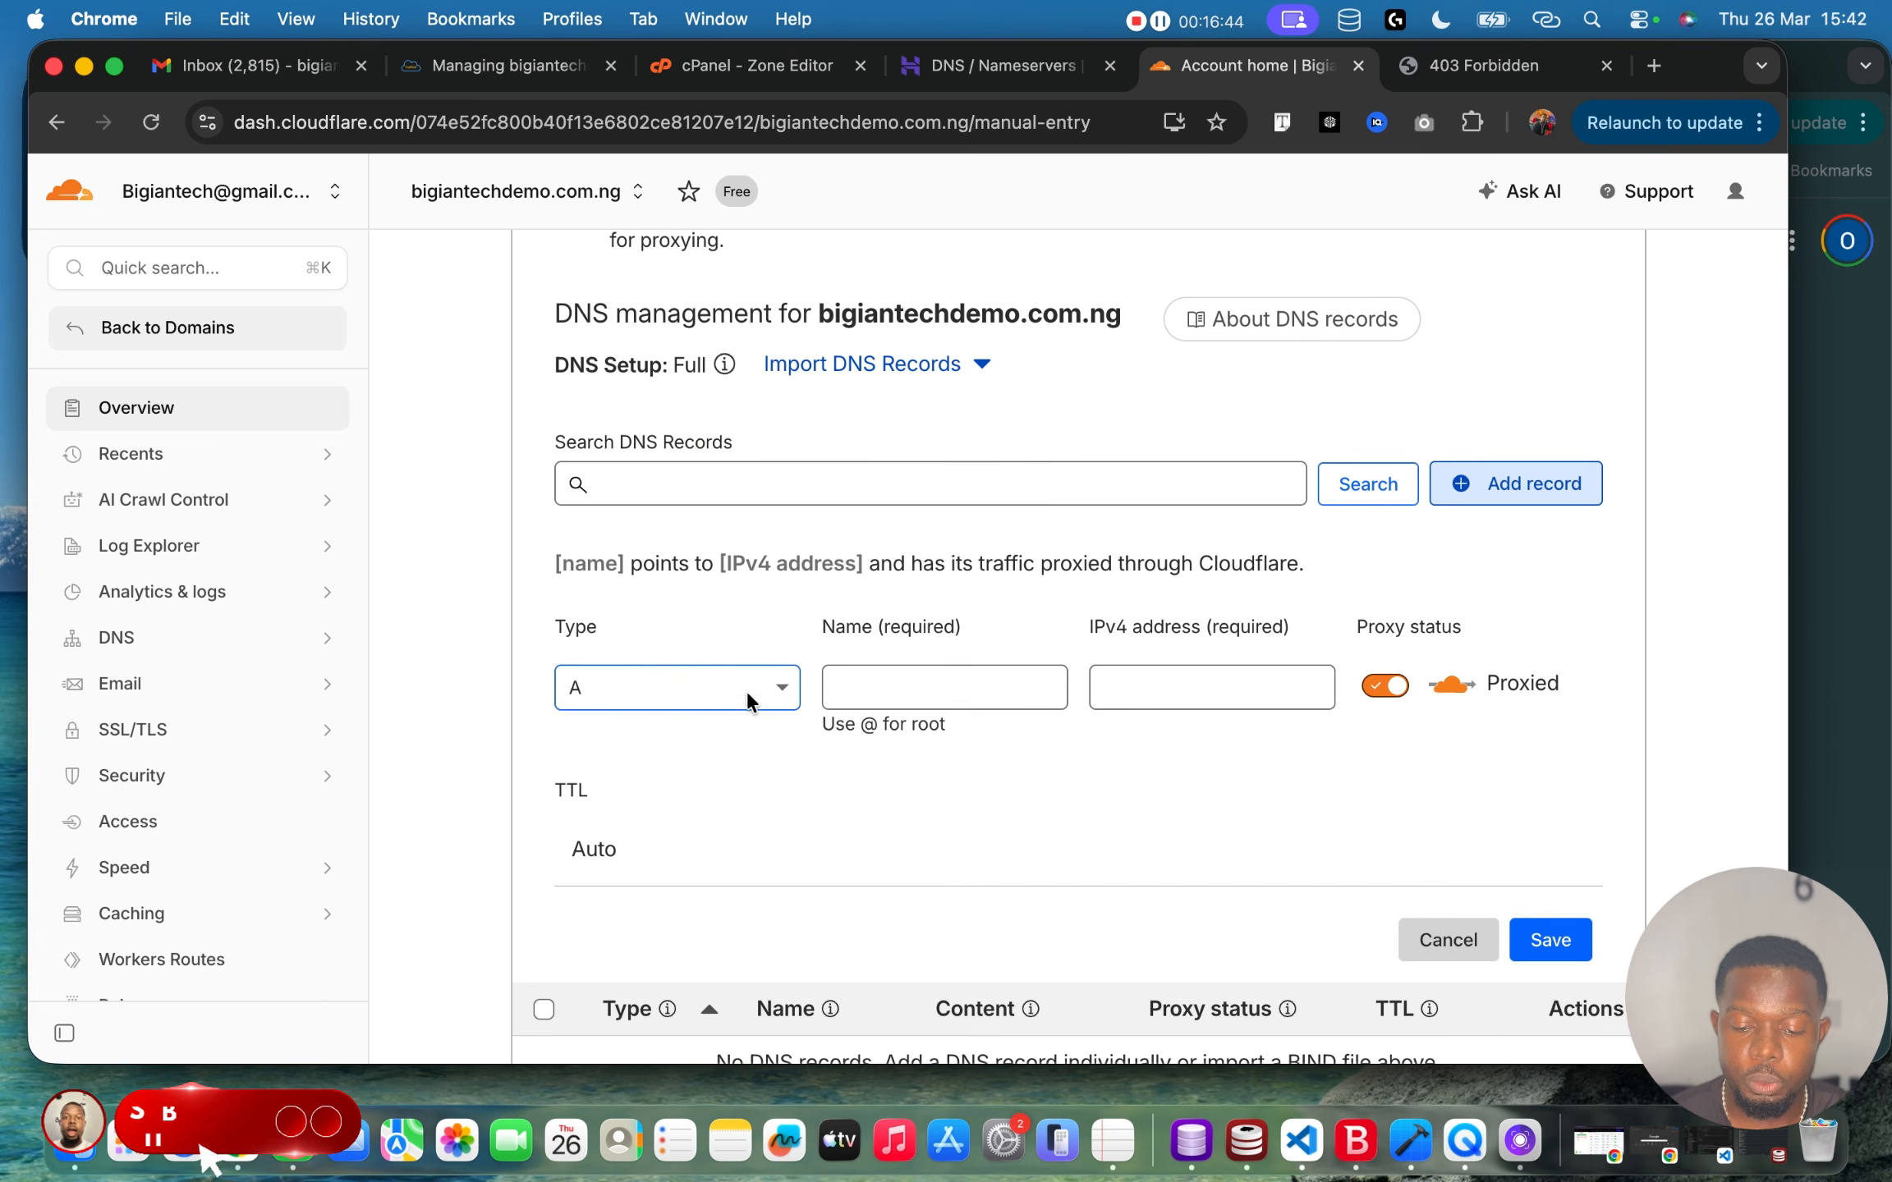
pyautogui.click(913, 690)
pyautogui.press('capslock')
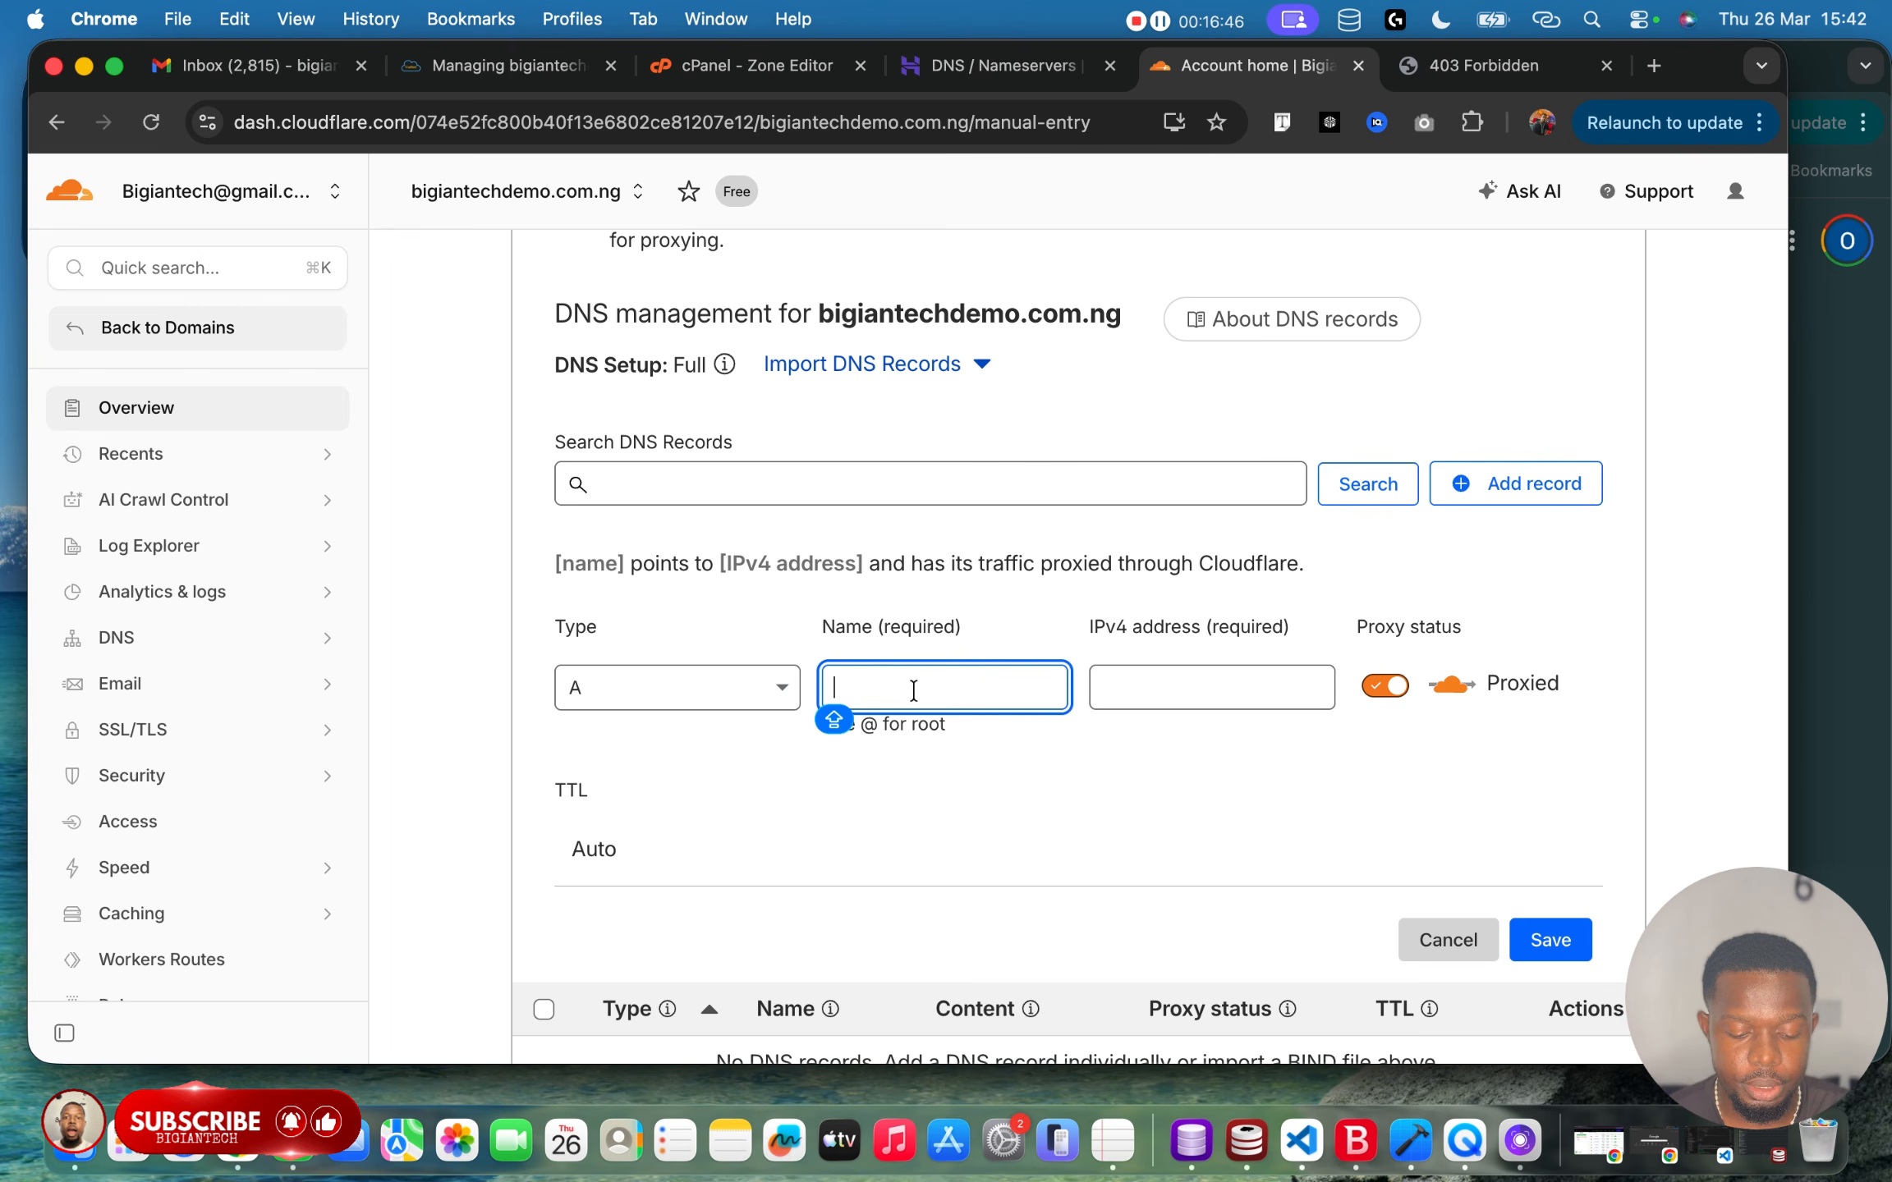
pyautogui.write('@')
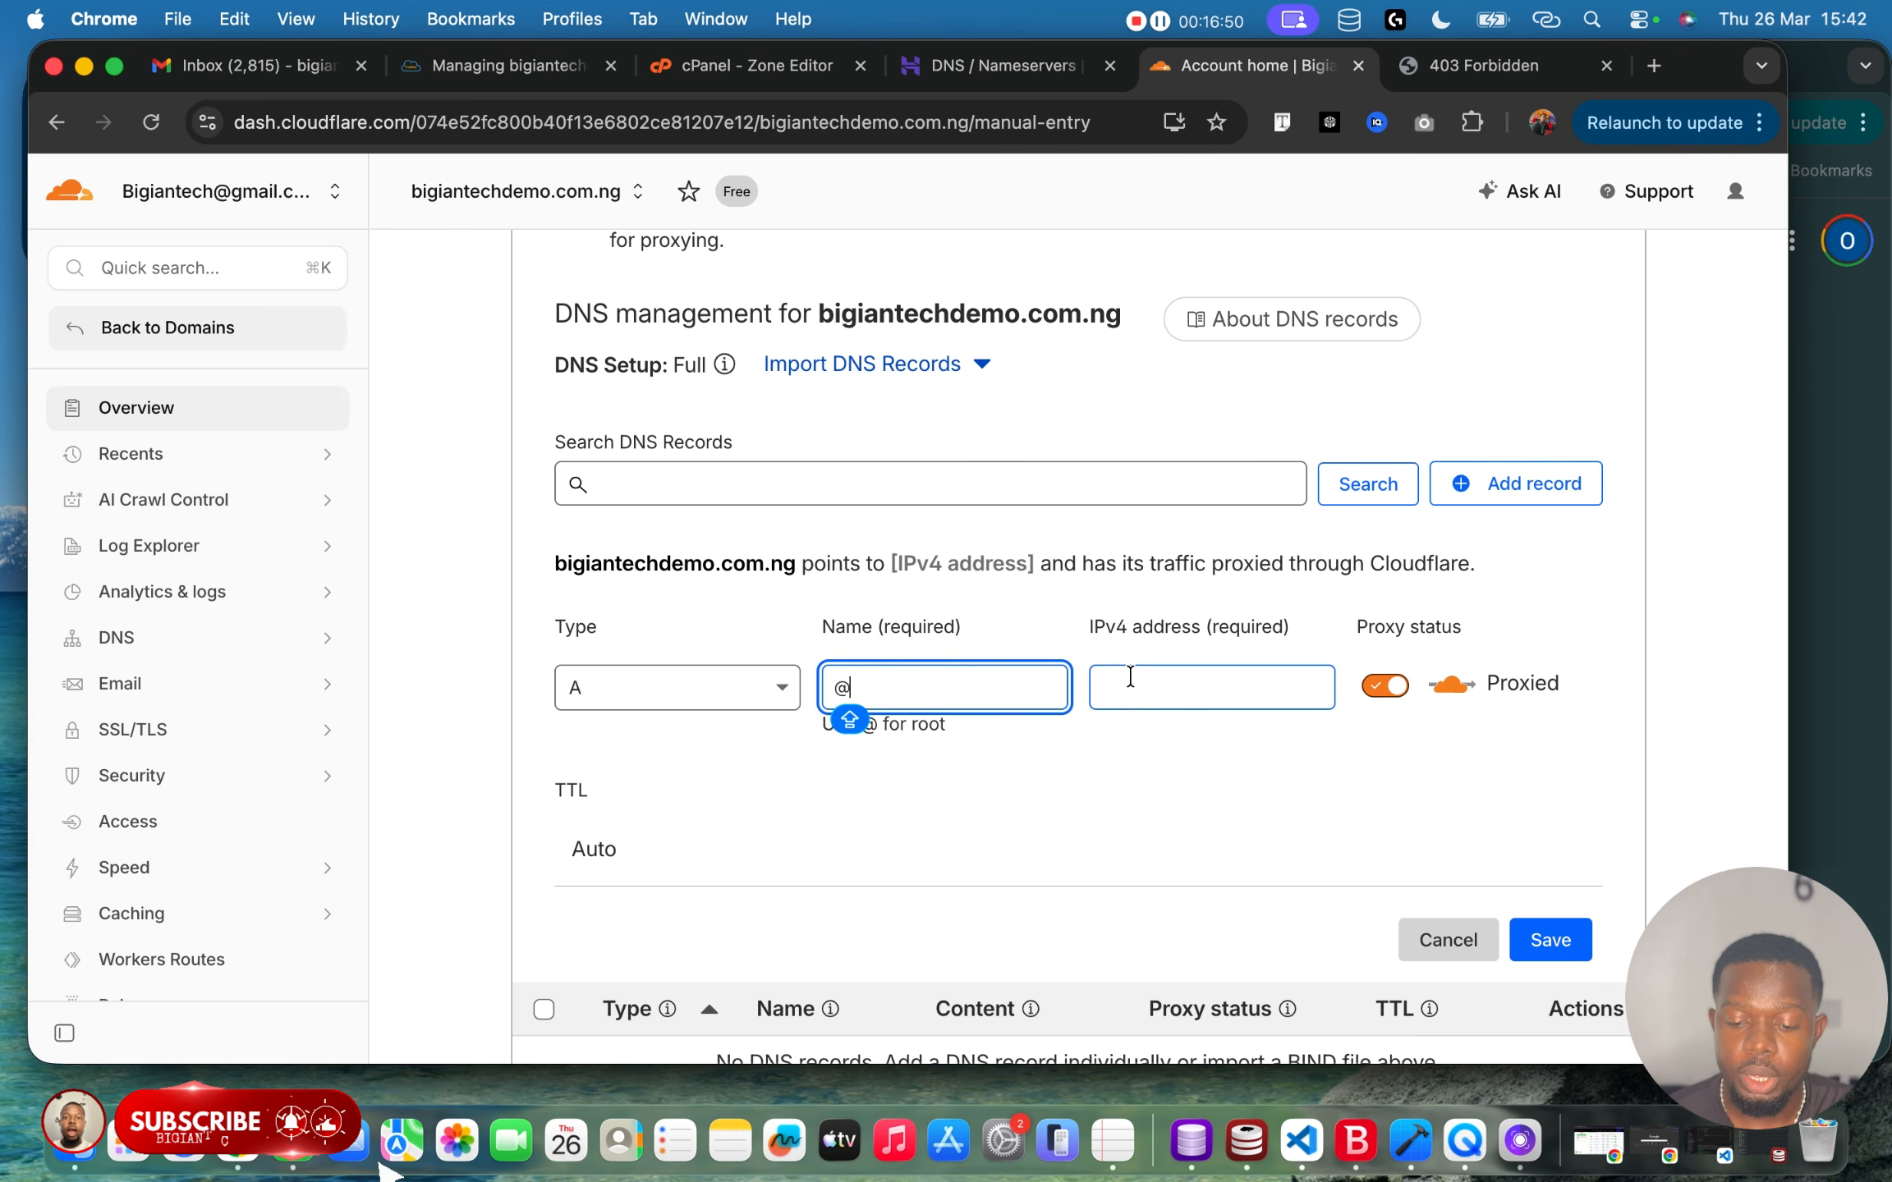
# Copy the root domain's A record address 54.37.200.14 from cPanel, enter it as the IPv4 address in Cloudflare, and save the record.
pyautogui.click(832, 79)
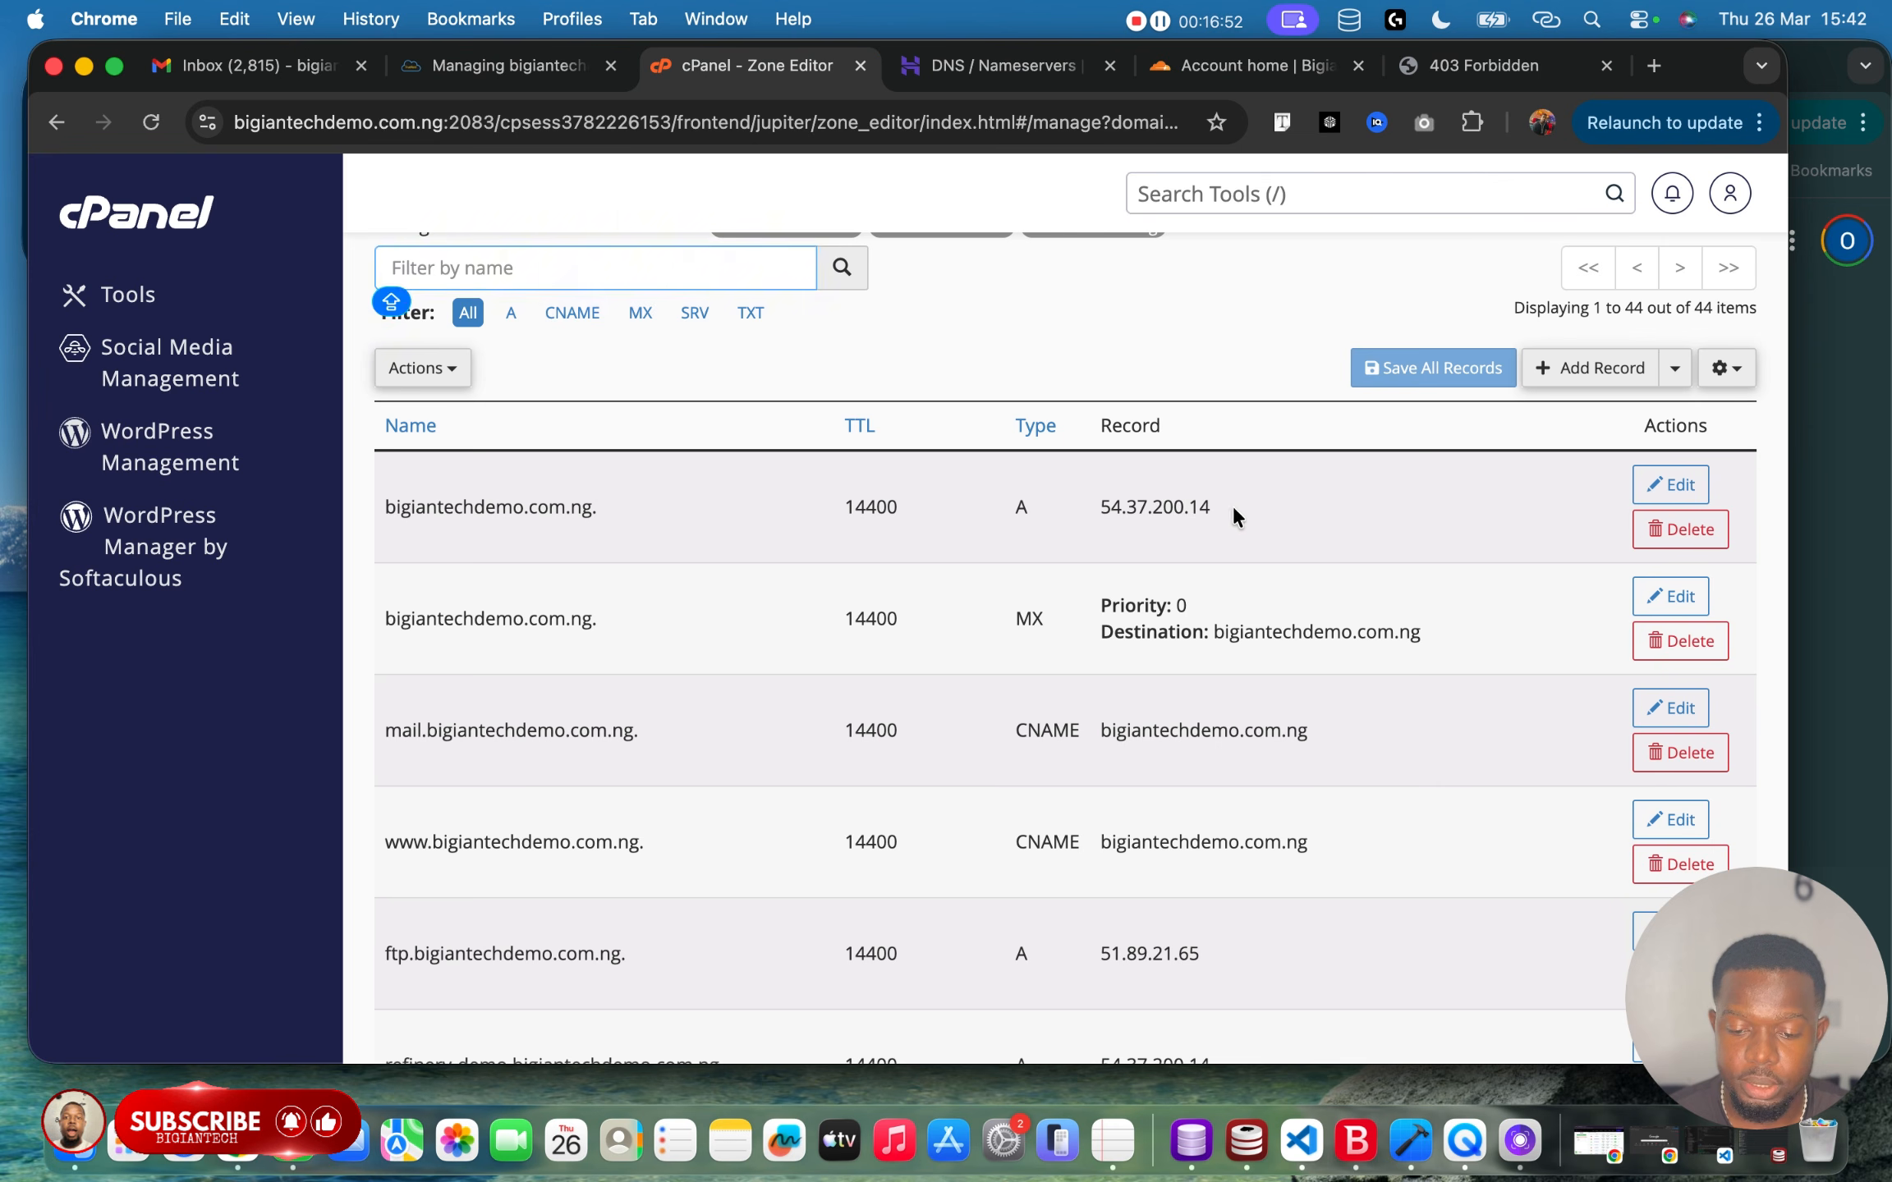
pyautogui.moveTo(1212, 507); pyautogui.dragTo(1090, 503)
pyautogui.press('cmd+c')
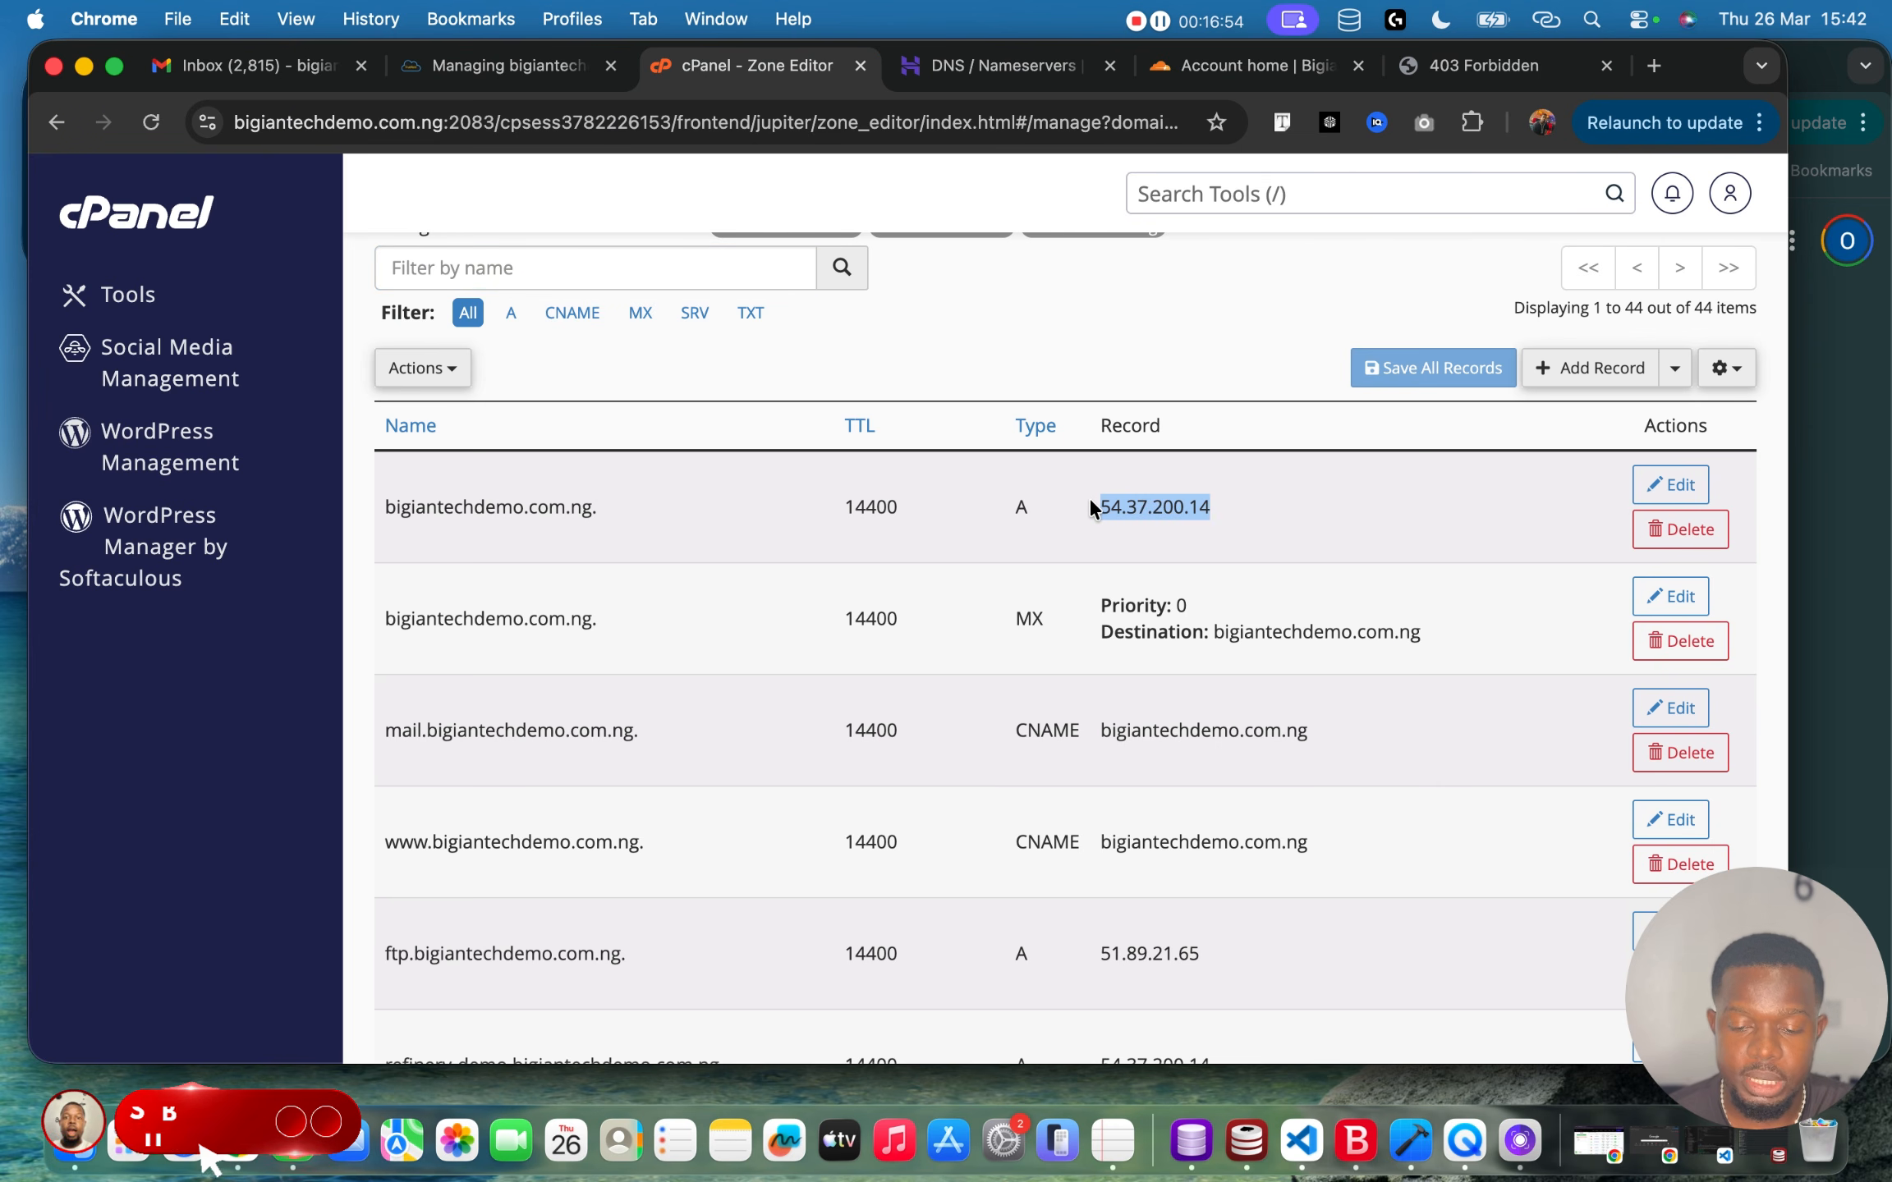
pyautogui.click(1267, 66)
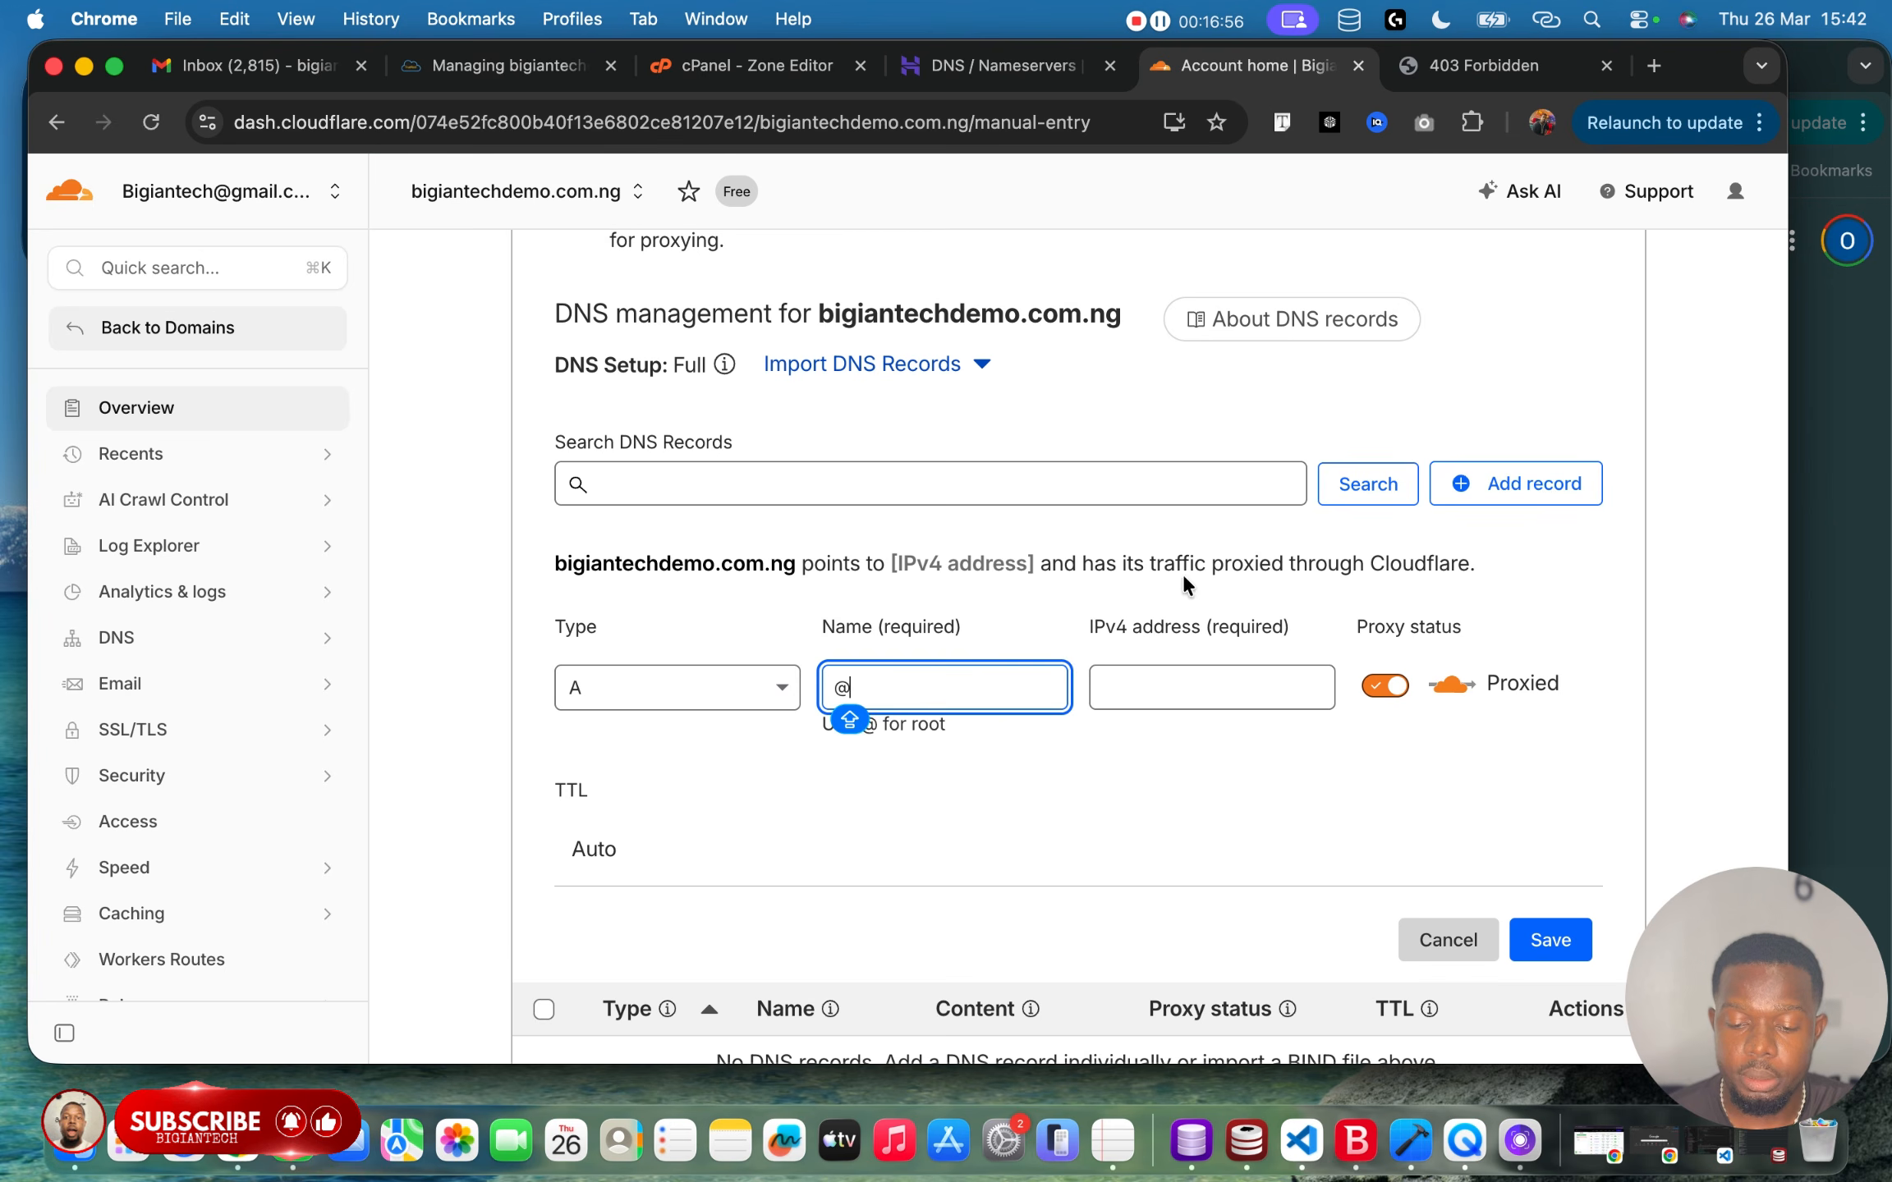
pyautogui.click(1167, 693)
pyautogui.press('cmd+v')
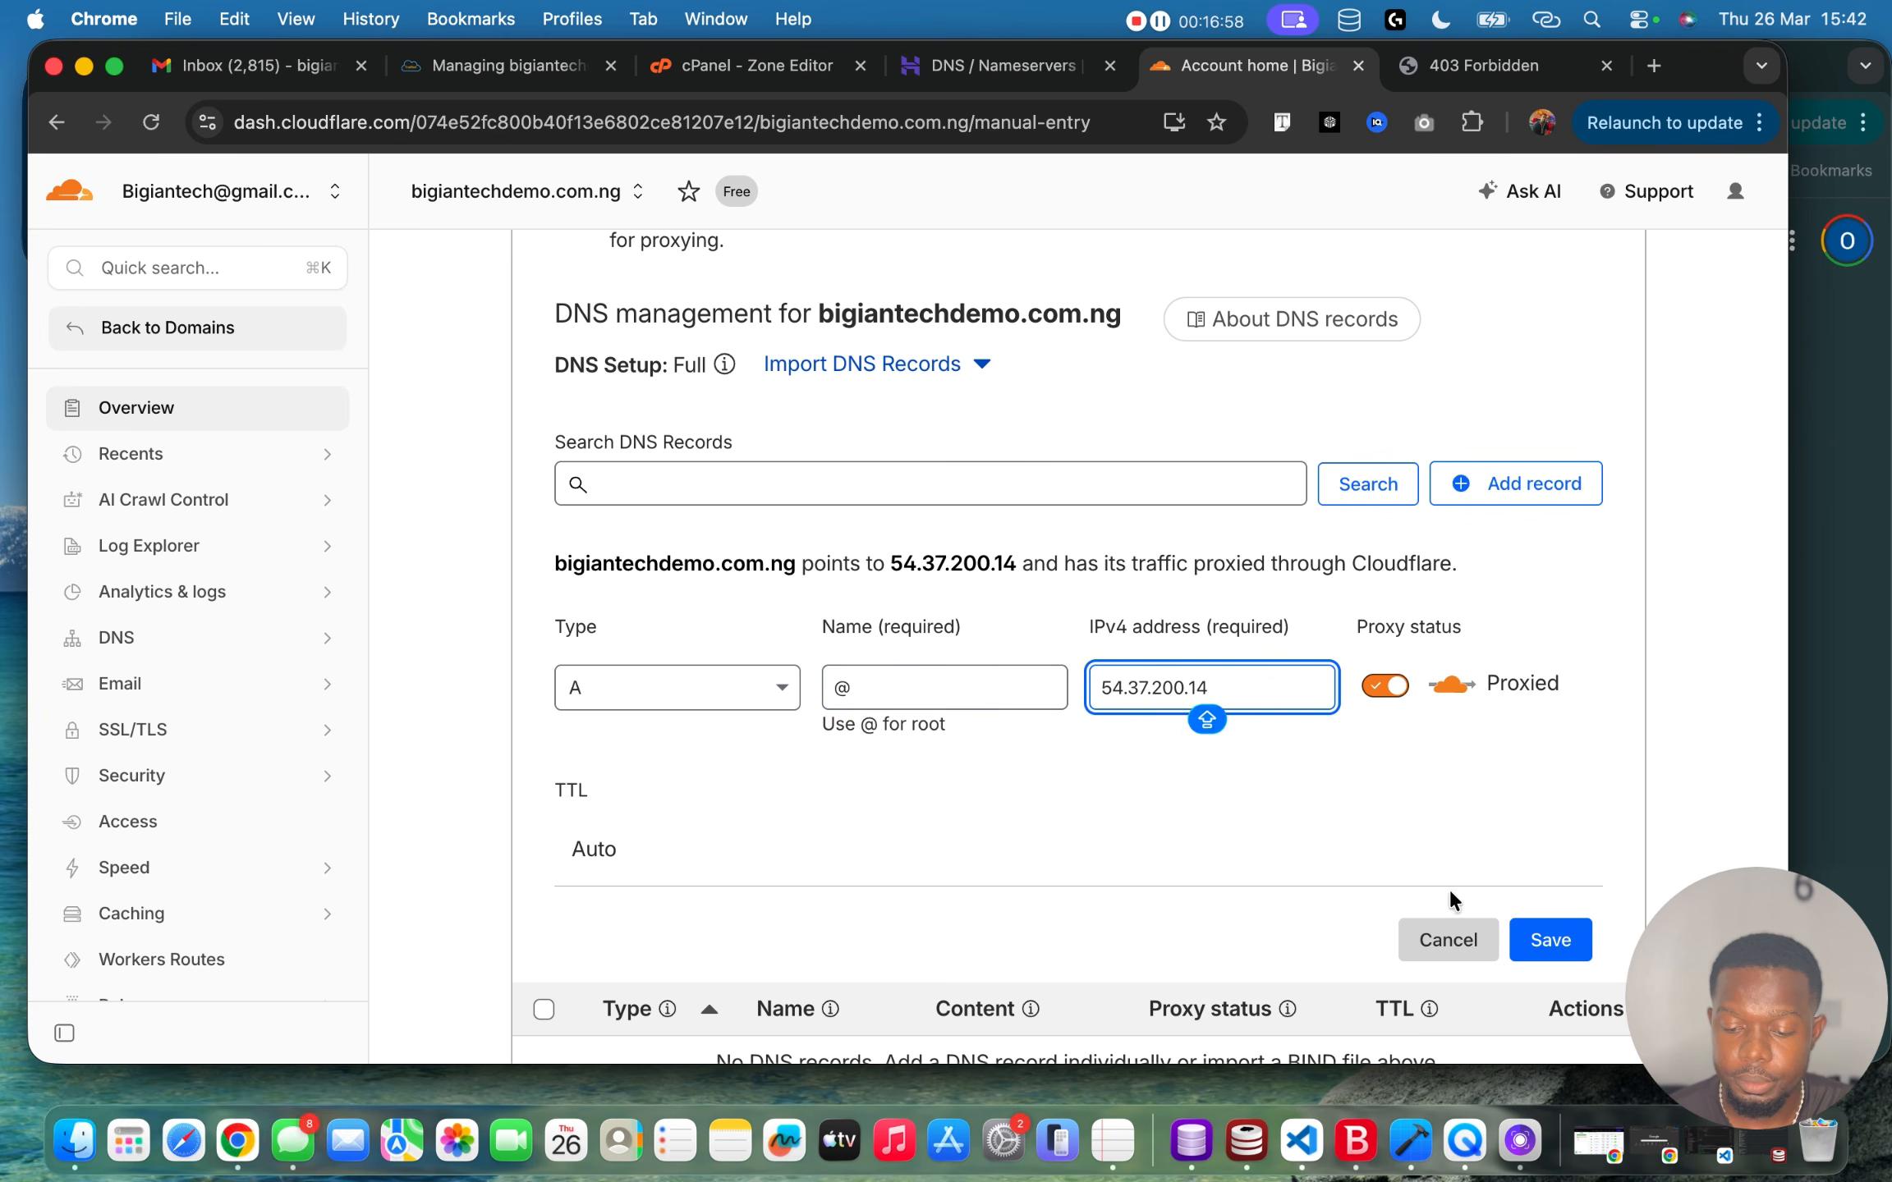
pyautogui.click(1542, 942)
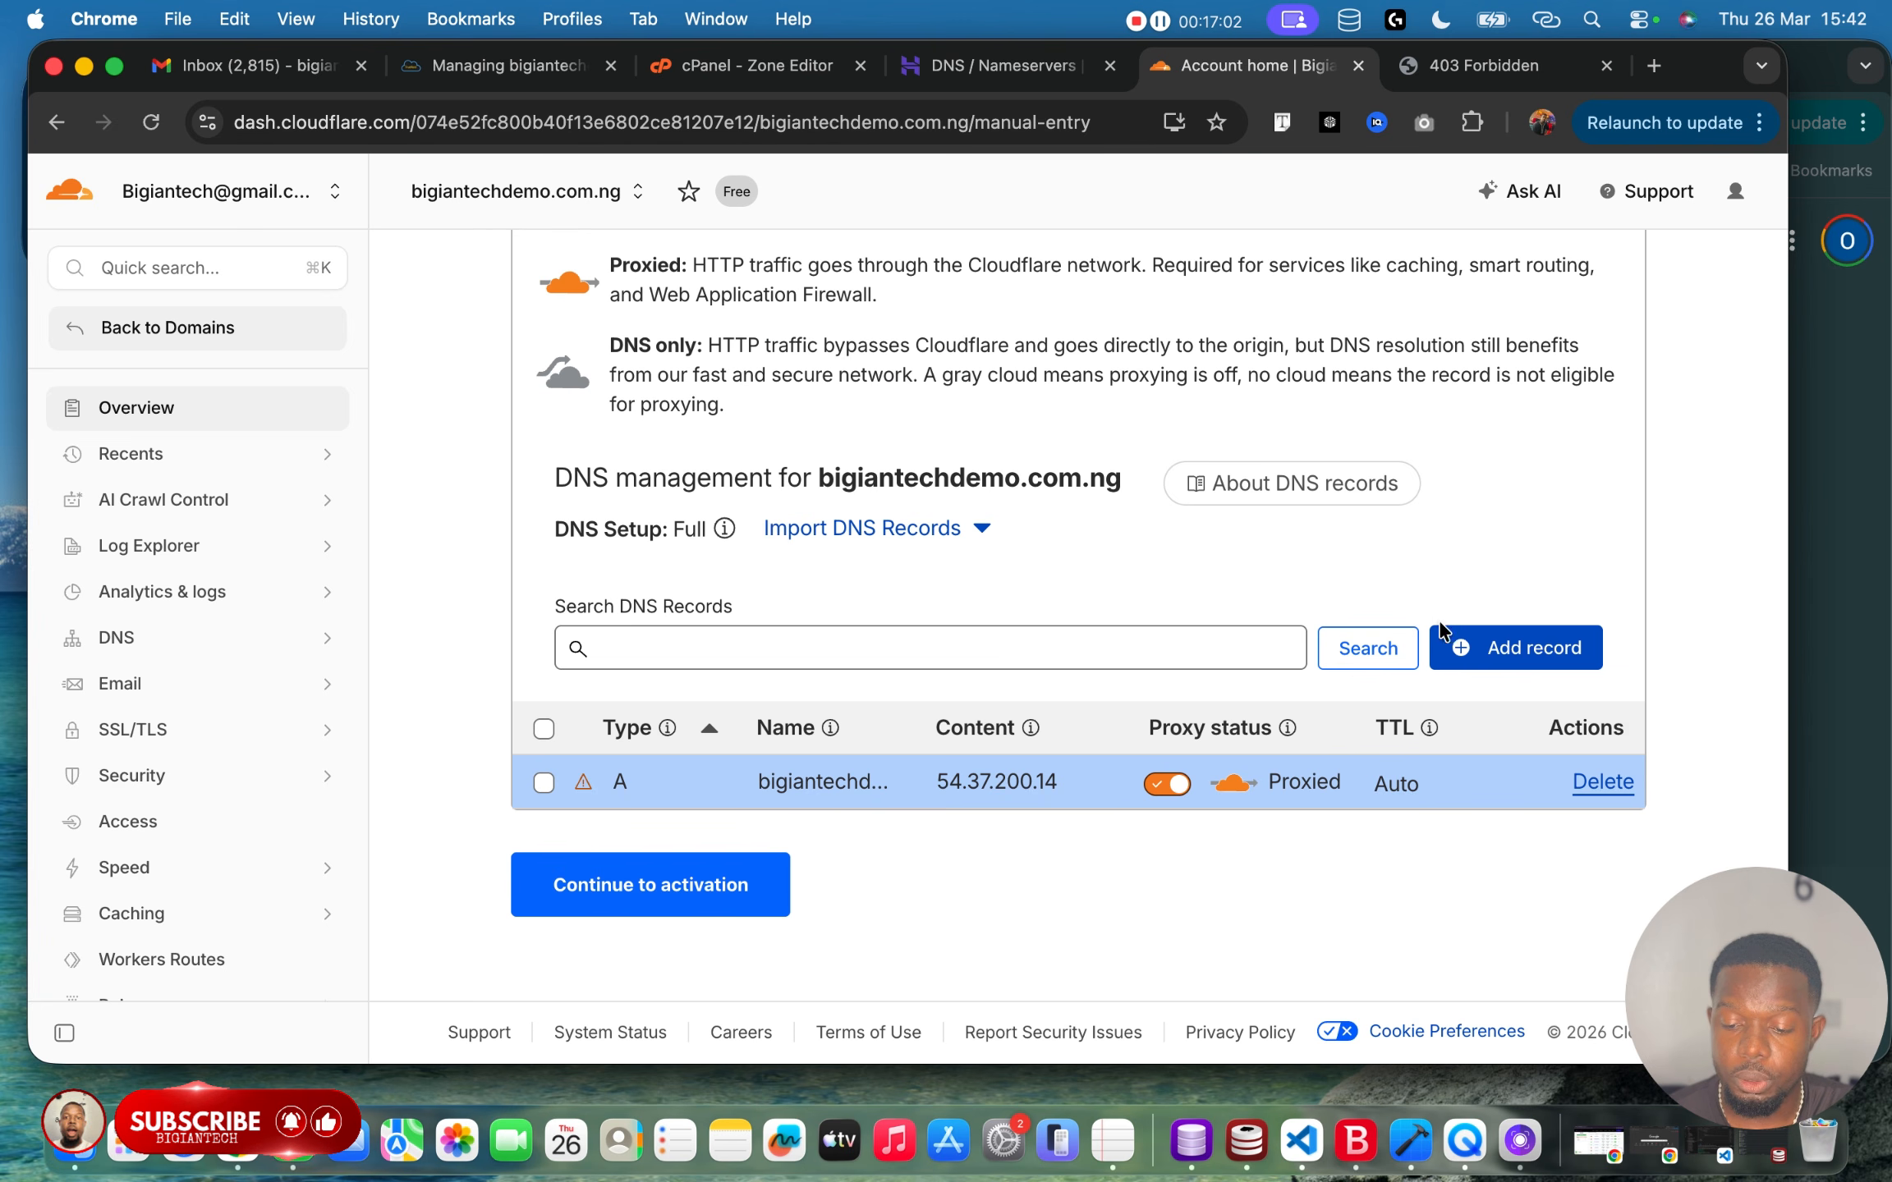
# Start another DNS record, check the zone records in cPanel, and set the new record's type to CNAME in Cloudflare.
pyautogui.click(1527, 656)
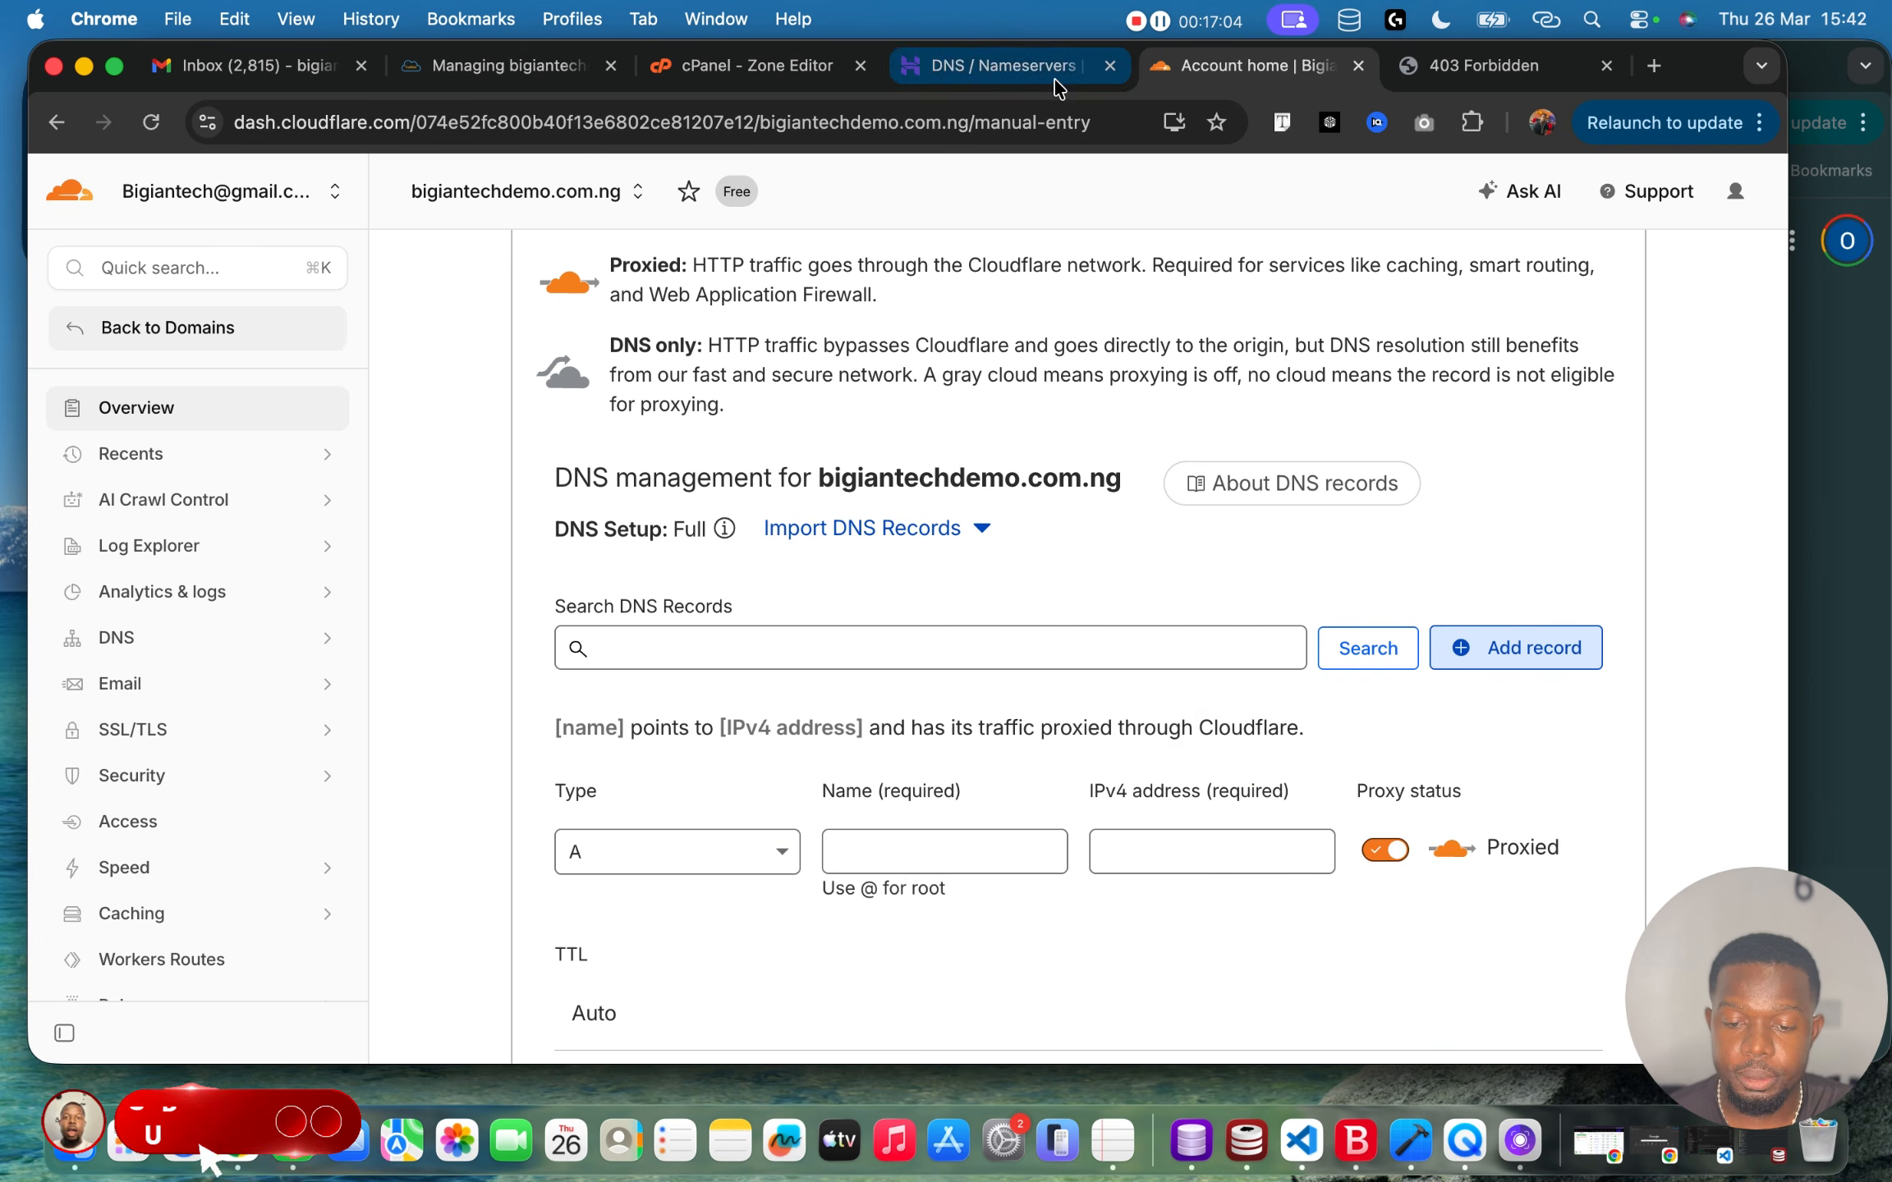
pyautogui.click(809, 70)
pyautogui.scroll(-3, 865, 420)
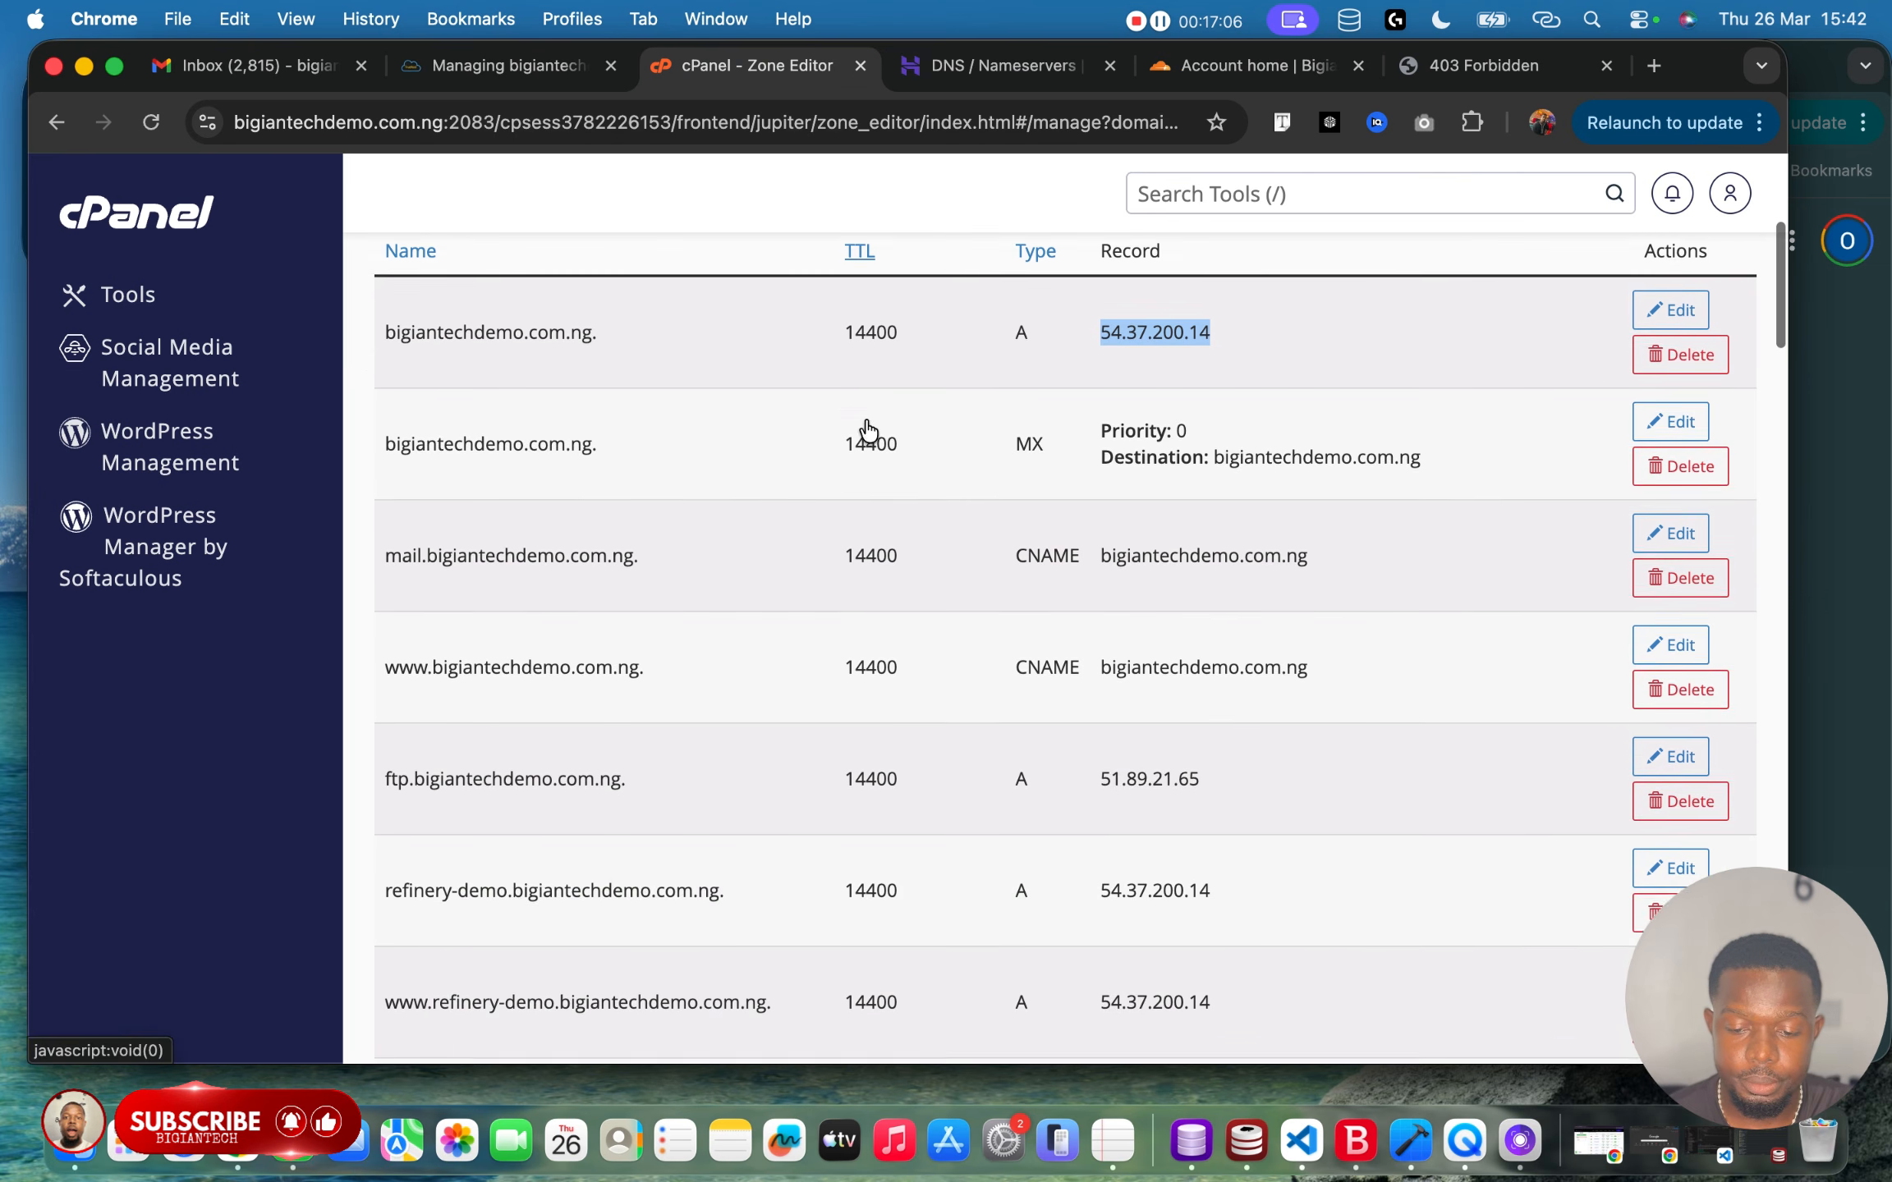
pyautogui.scroll(-1, 831, 528)
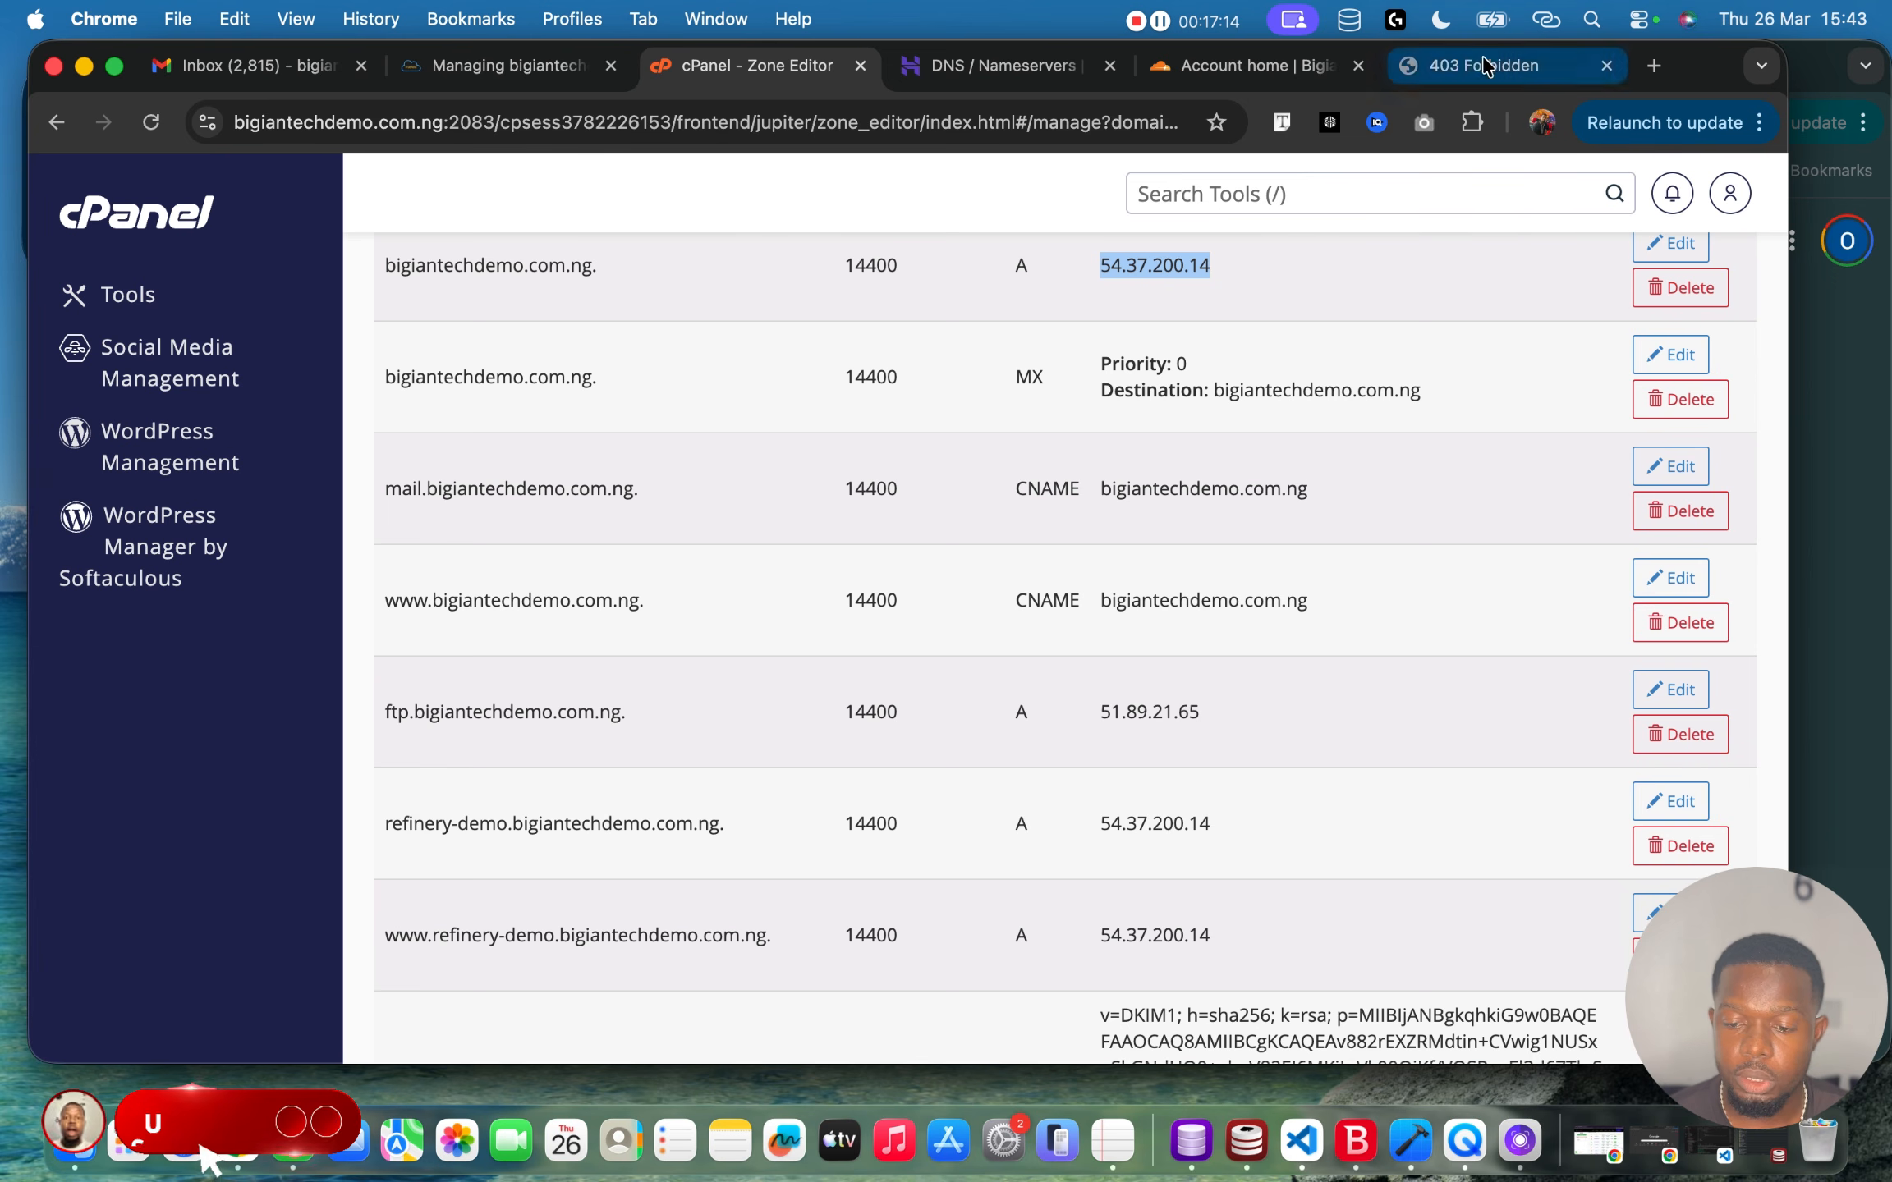
pyautogui.click(1277, 75)
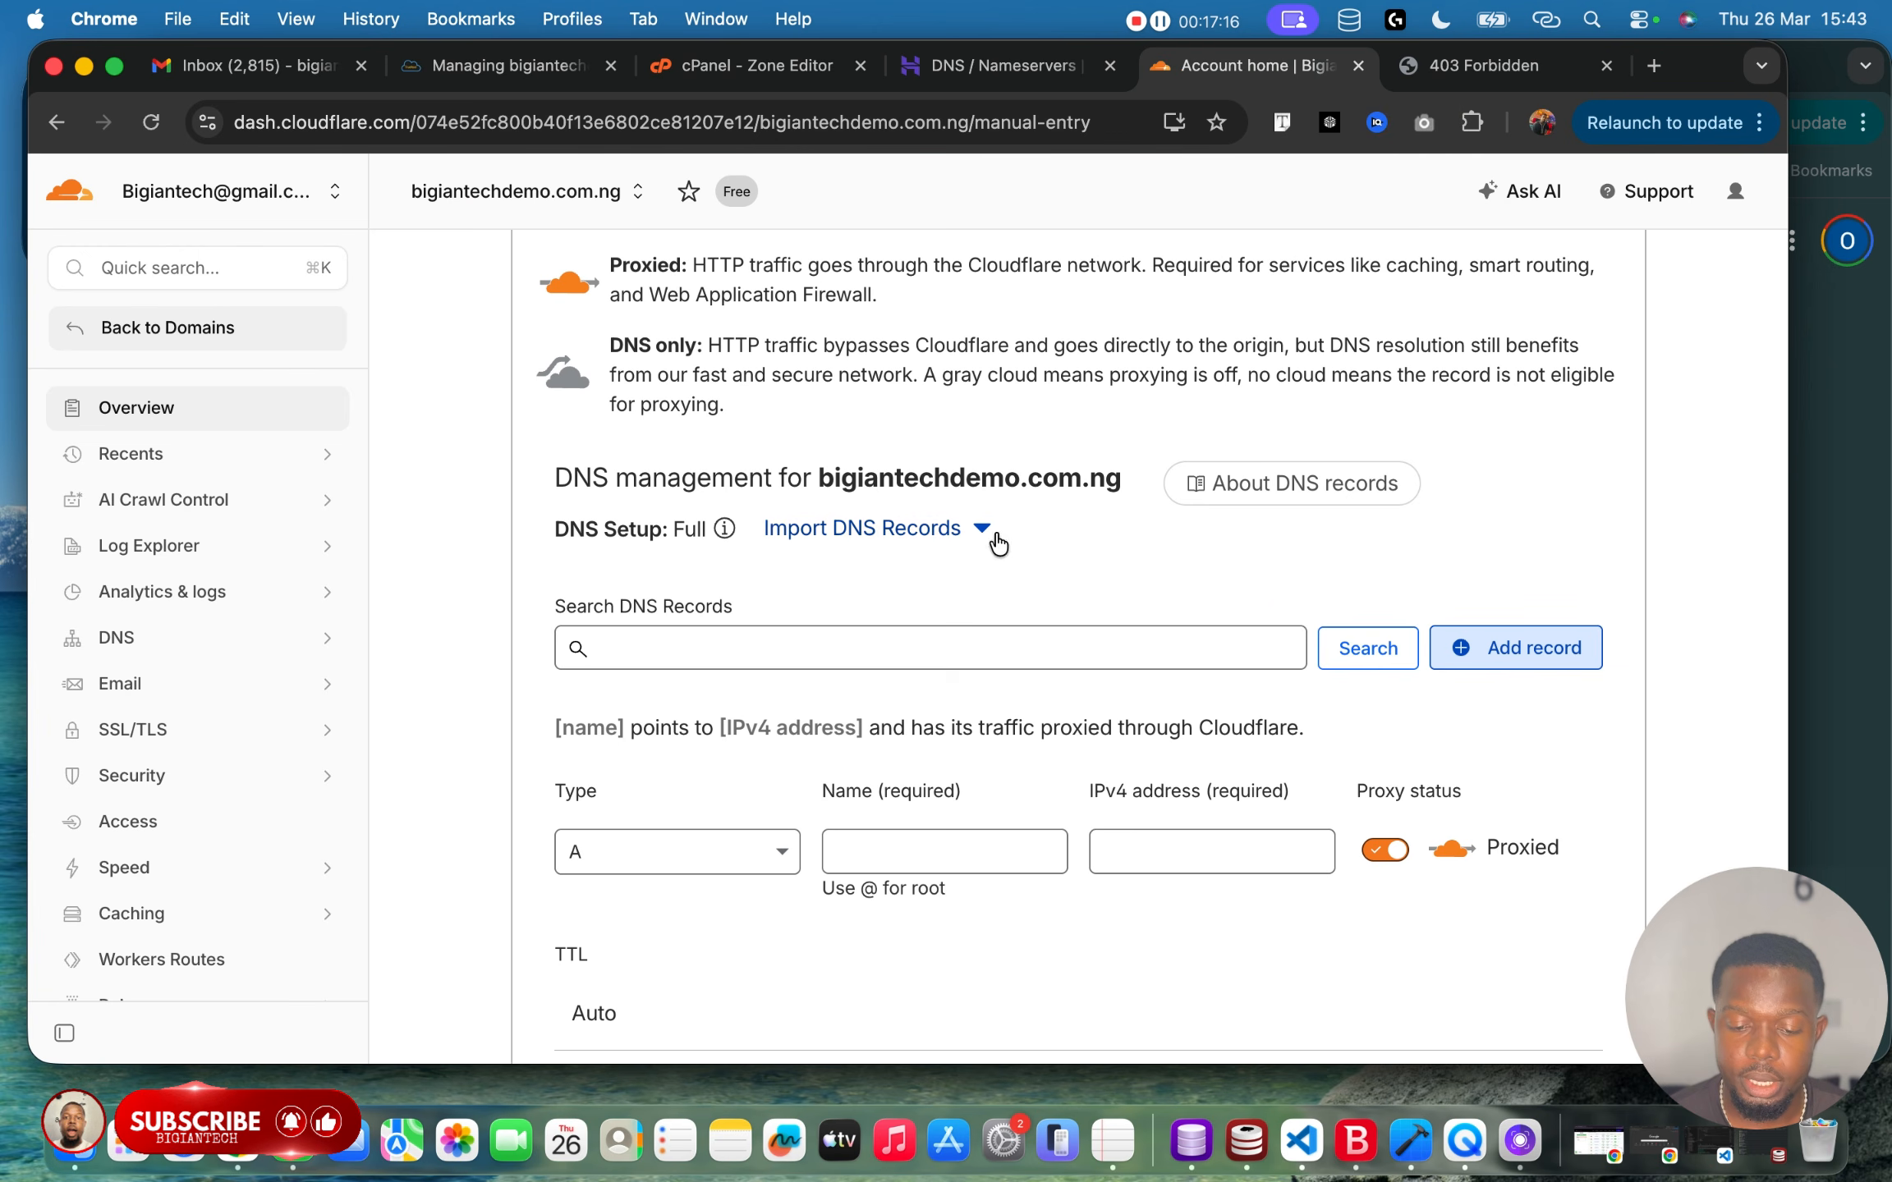
pyautogui.scroll(-4, 1018, 591)
pyautogui.click(736, 612)
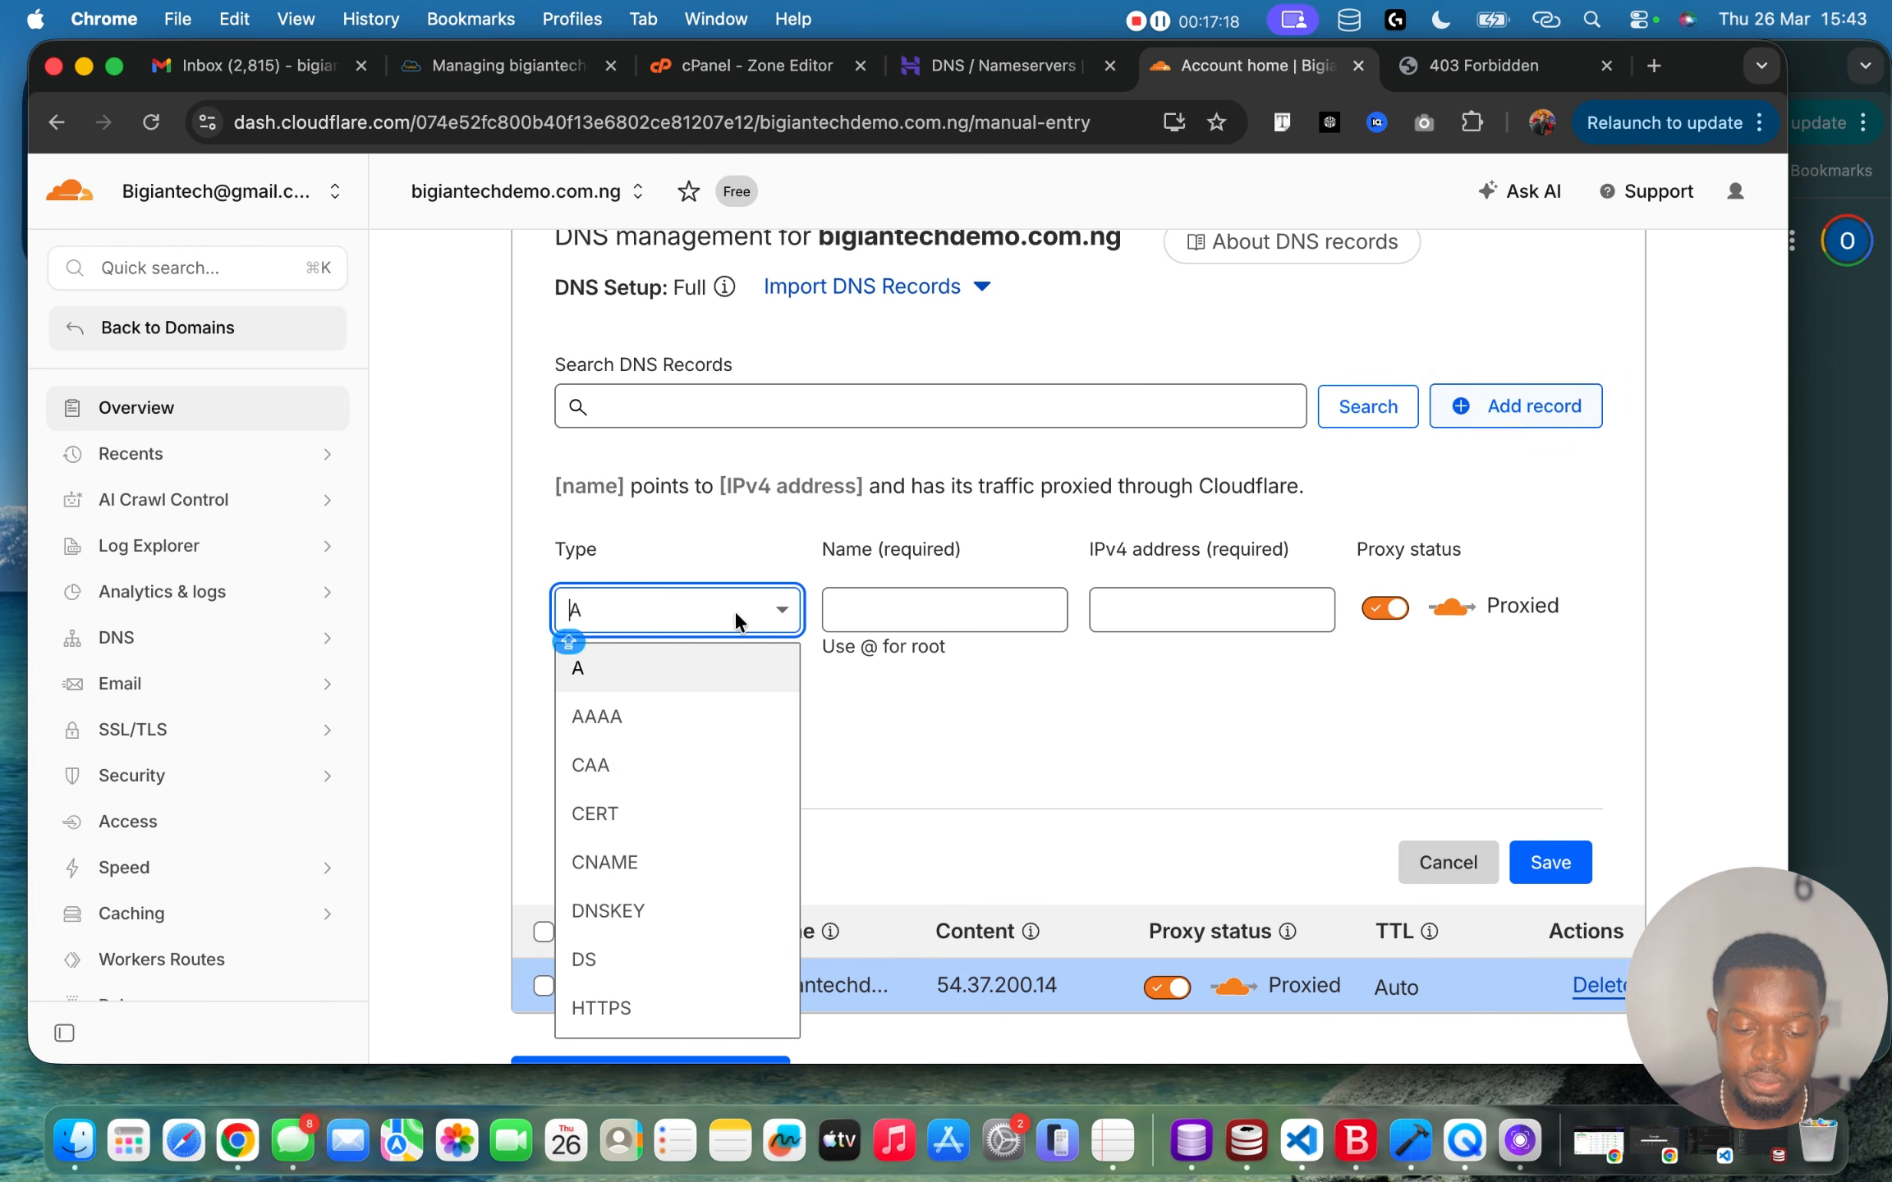
pyautogui.scroll(-1, 688, 777)
pyautogui.click(667, 819)
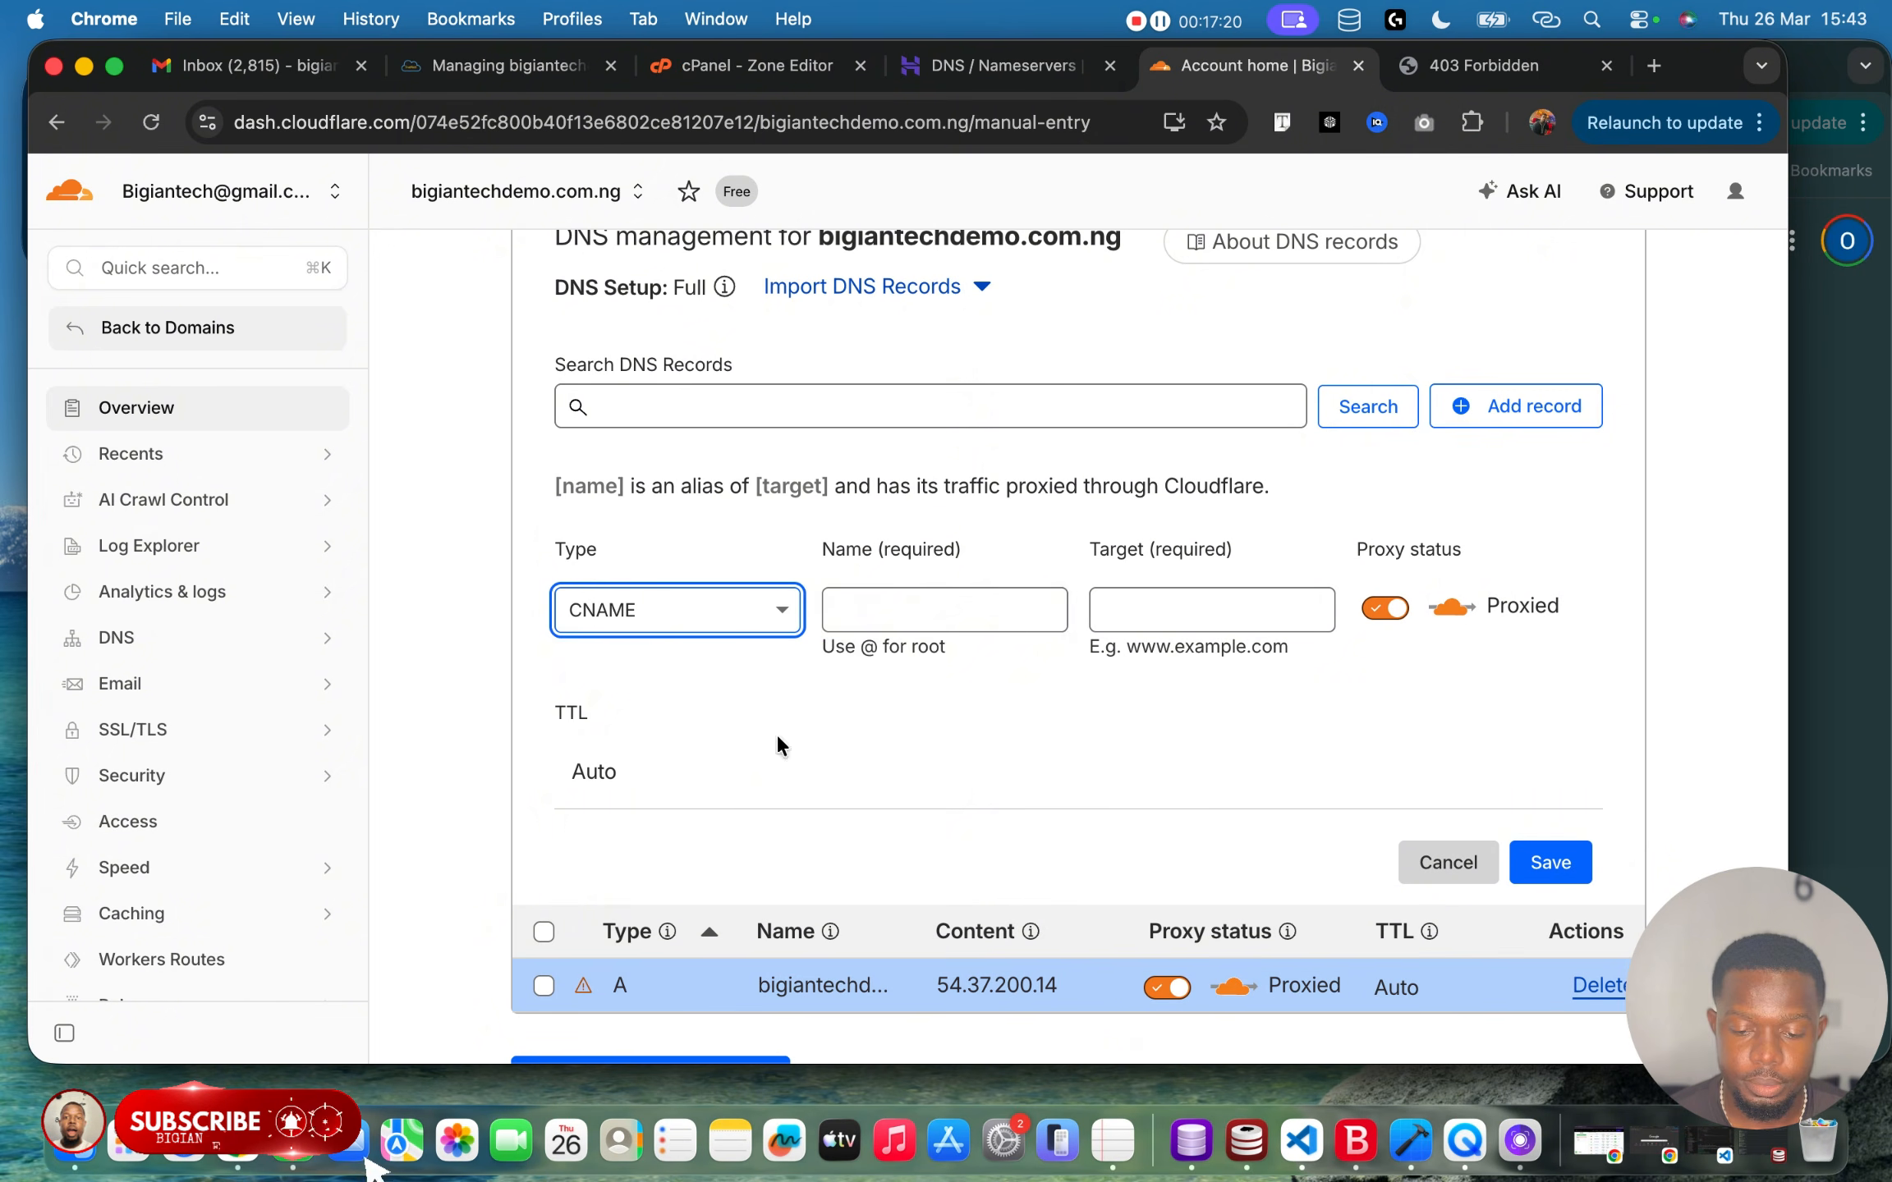
# Enter mail in lowercase as the name of the new CNAME record.
pyautogui.press('capslock')
pyautogui.click(1011, 607)
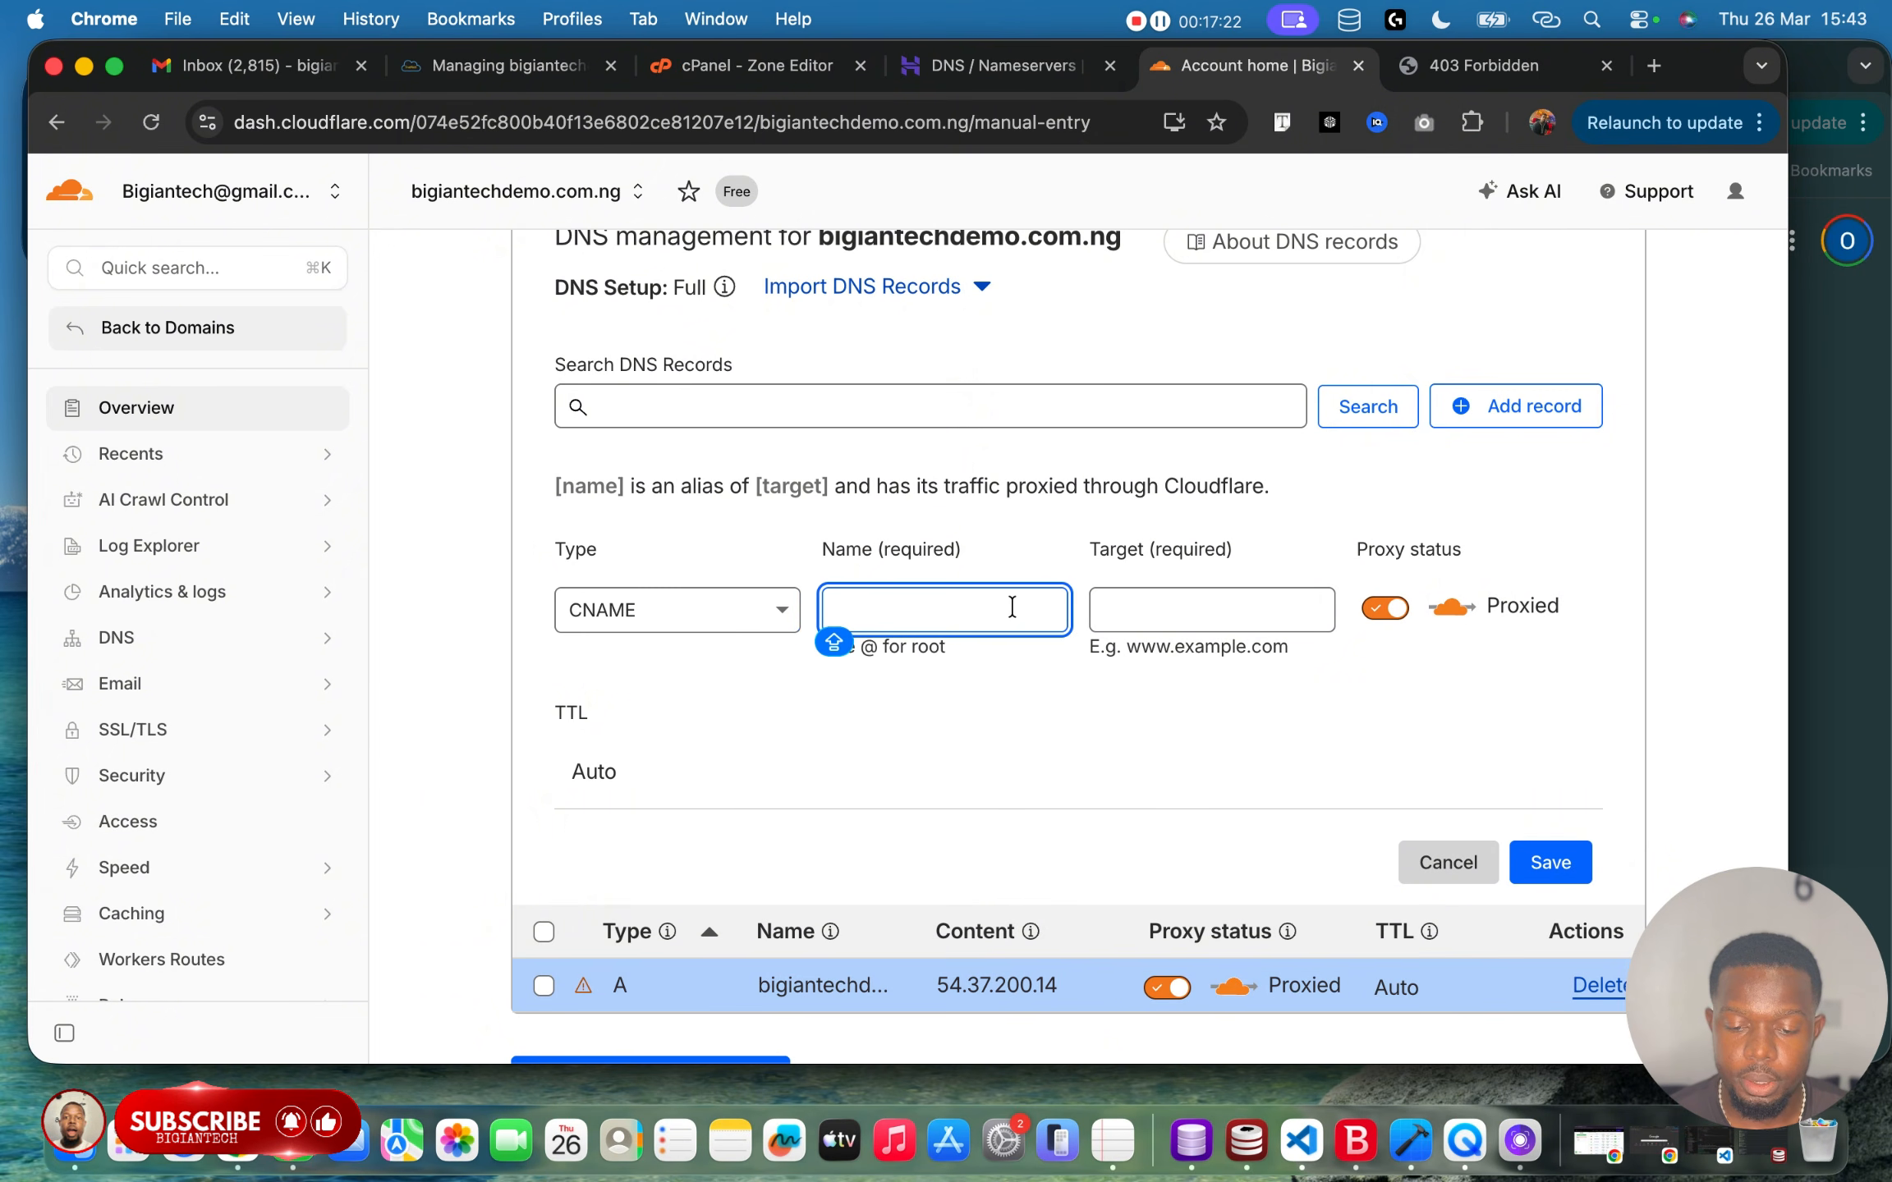
pyautogui.write('MAIL')
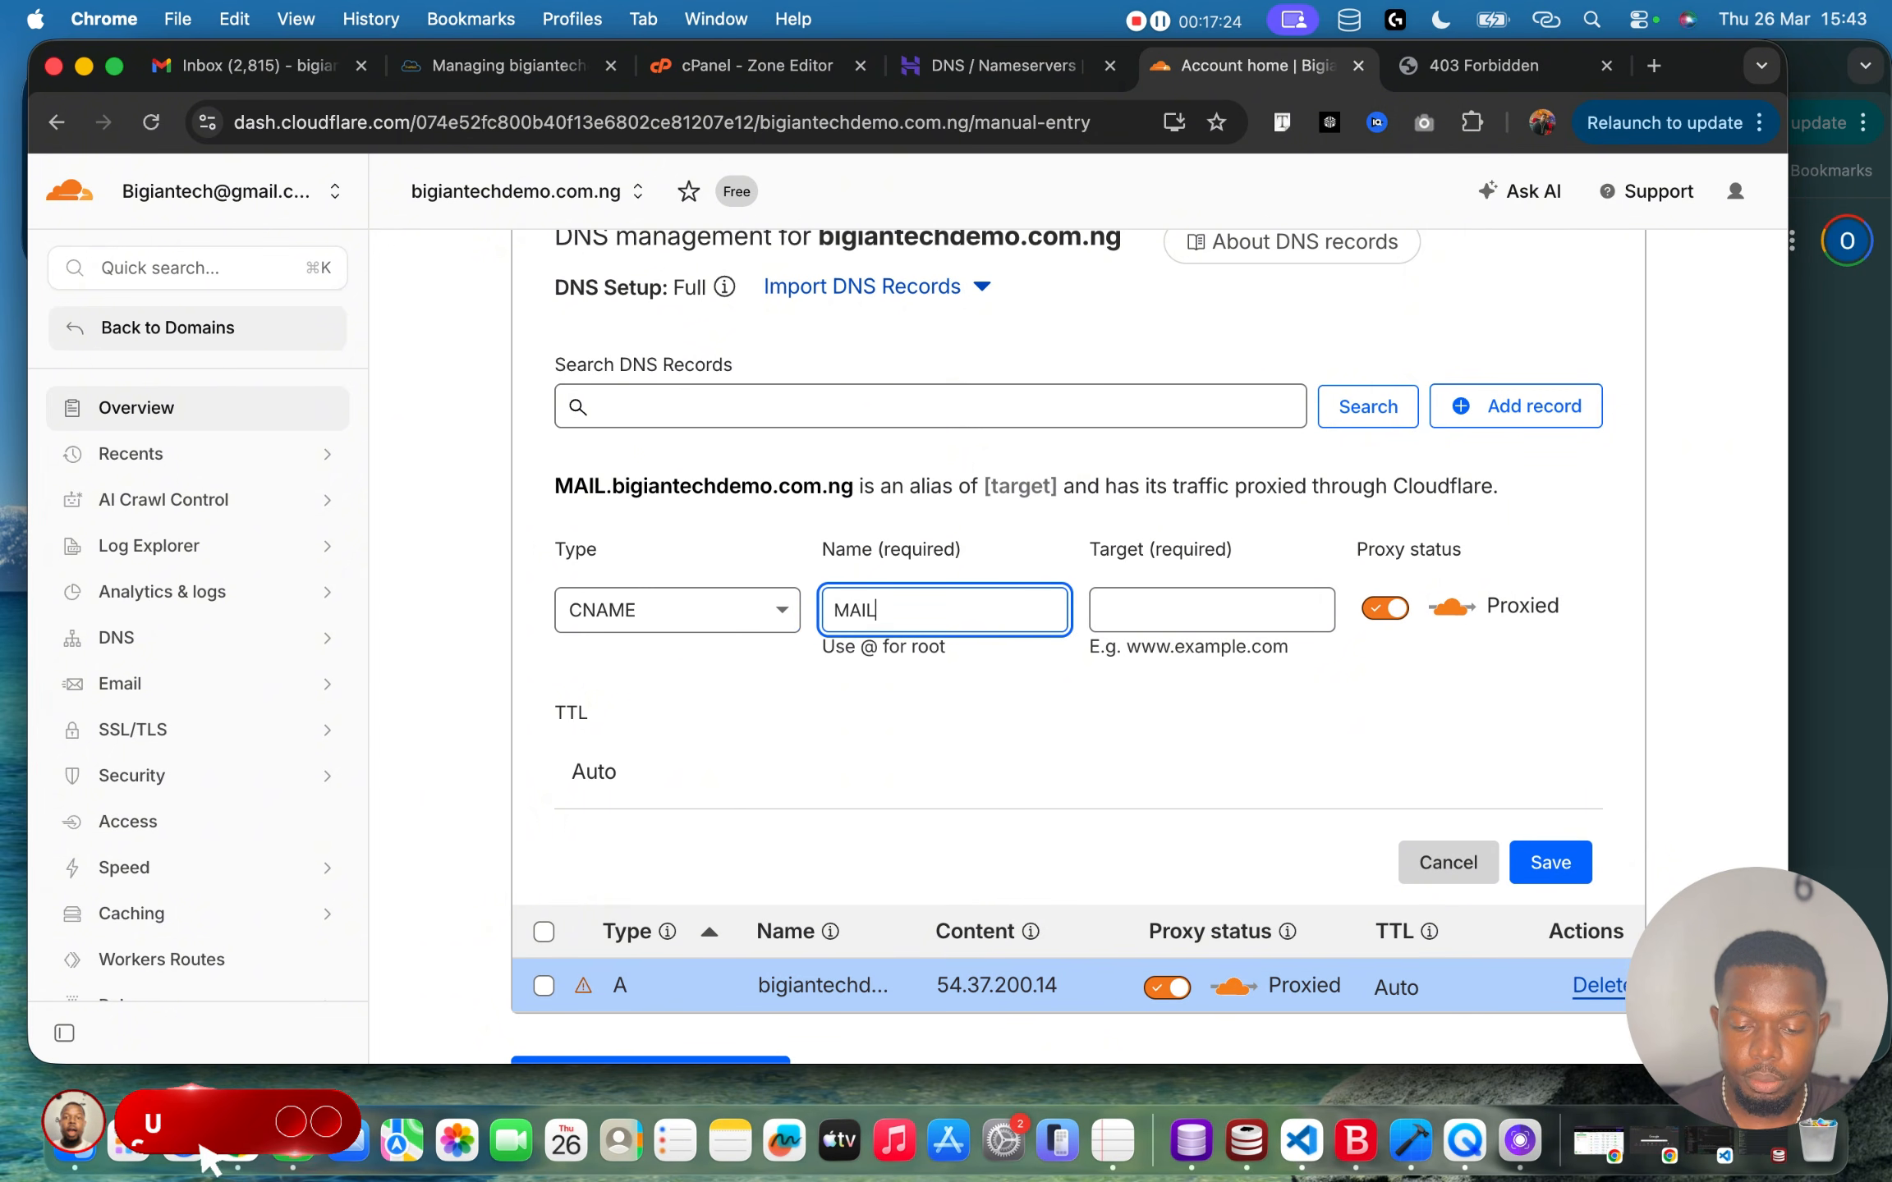
pyautogui.press('BackSpace')
pyautogui.press('BackSpace')
pyautogui.press('BackSpace')
pyautogui.press('BackSpace')
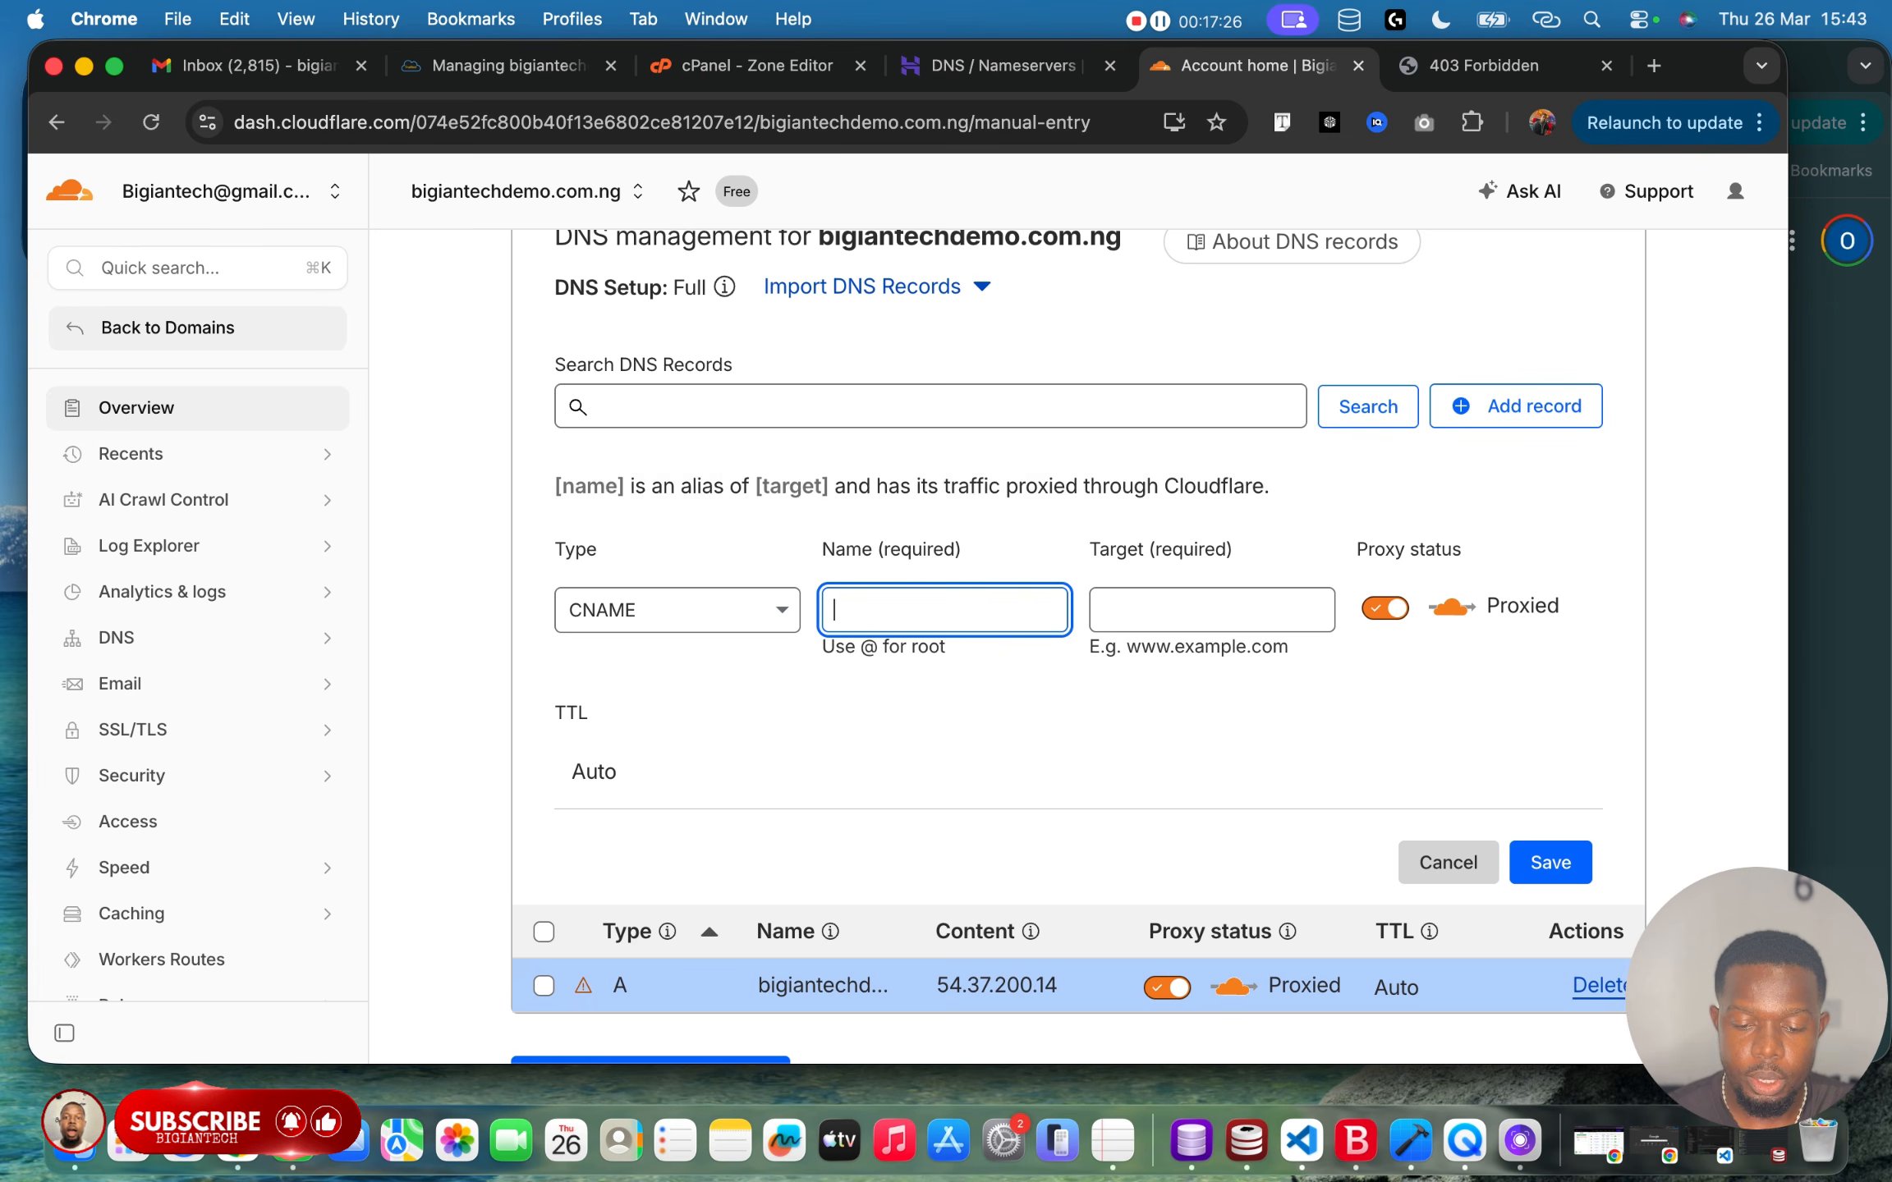
pyautogui.write('mail')
pyautogui.click(1216, 608)
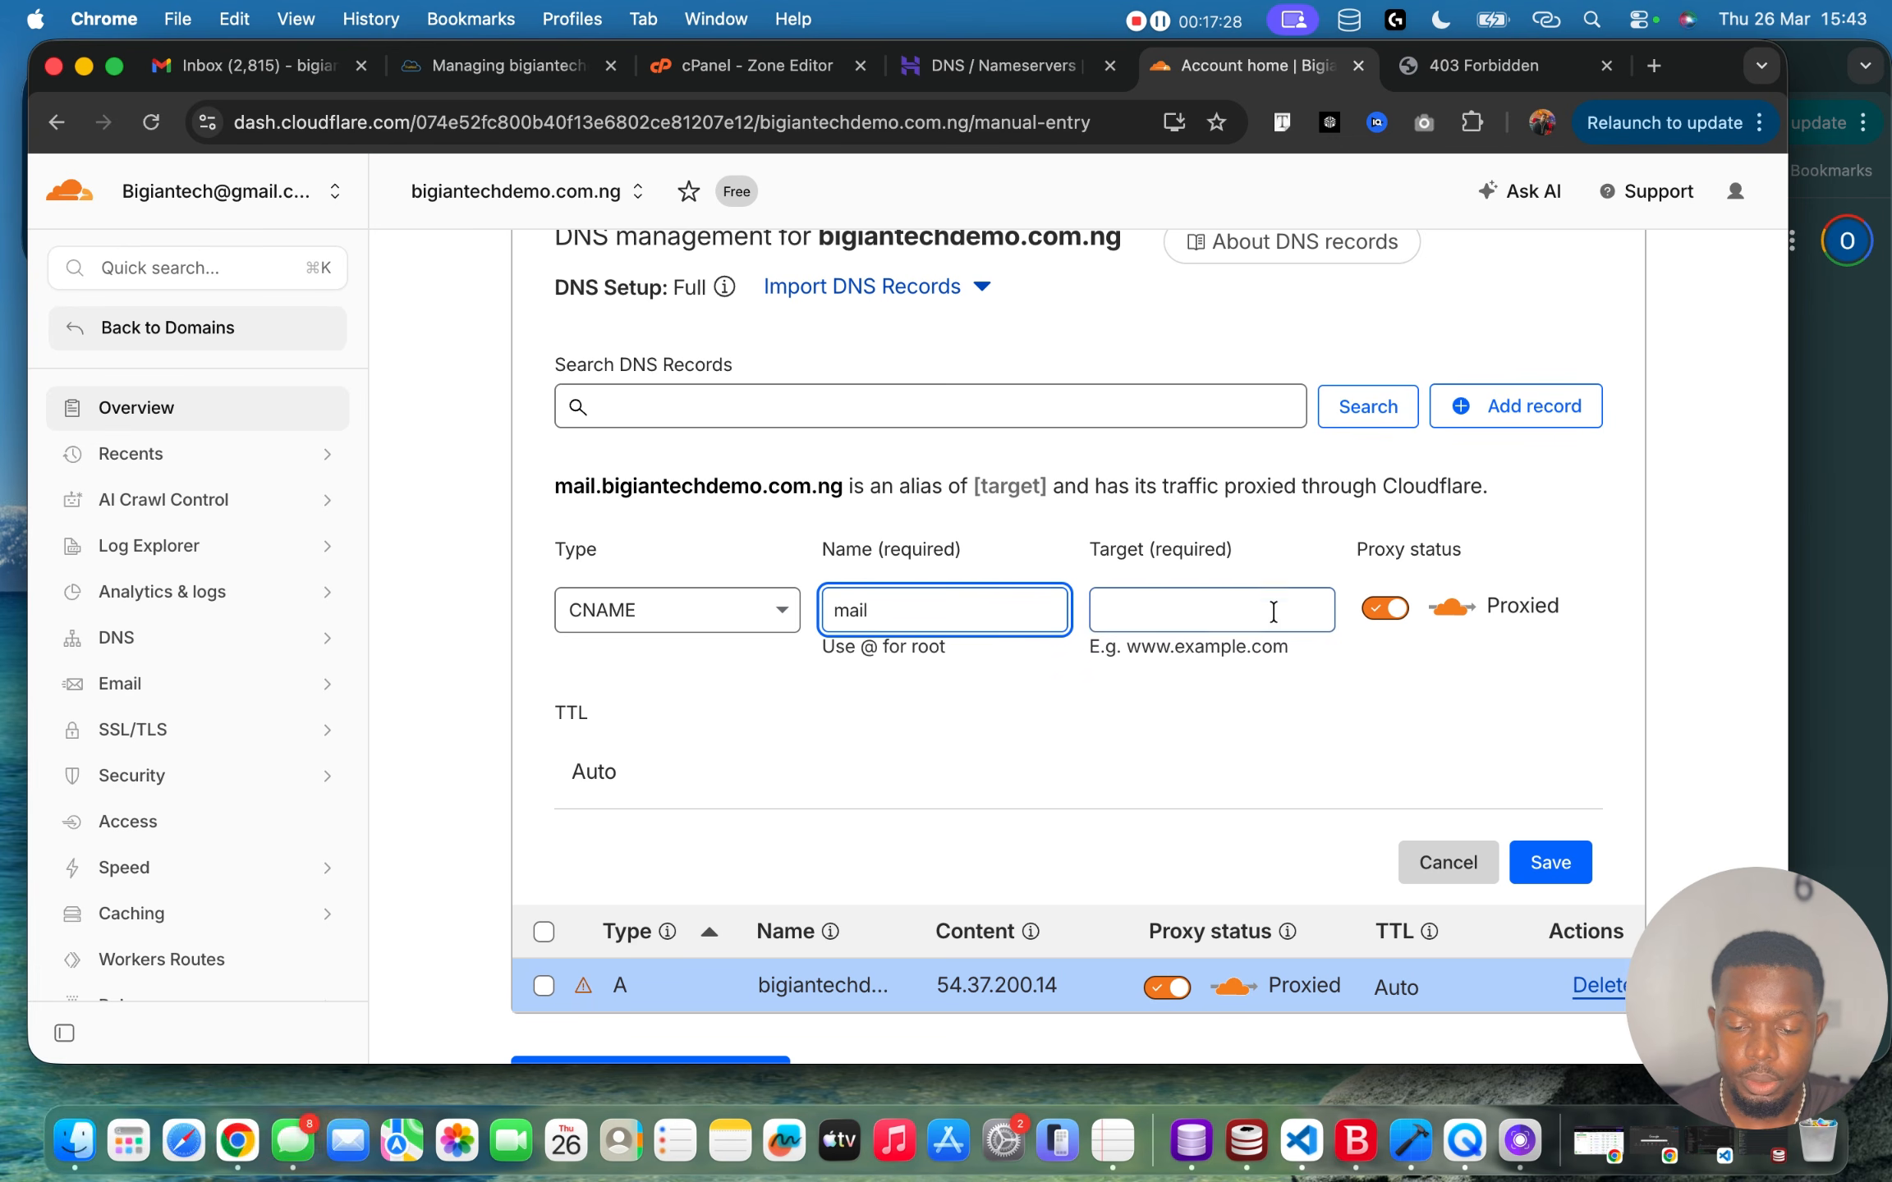
pyautogui.press('super+d')
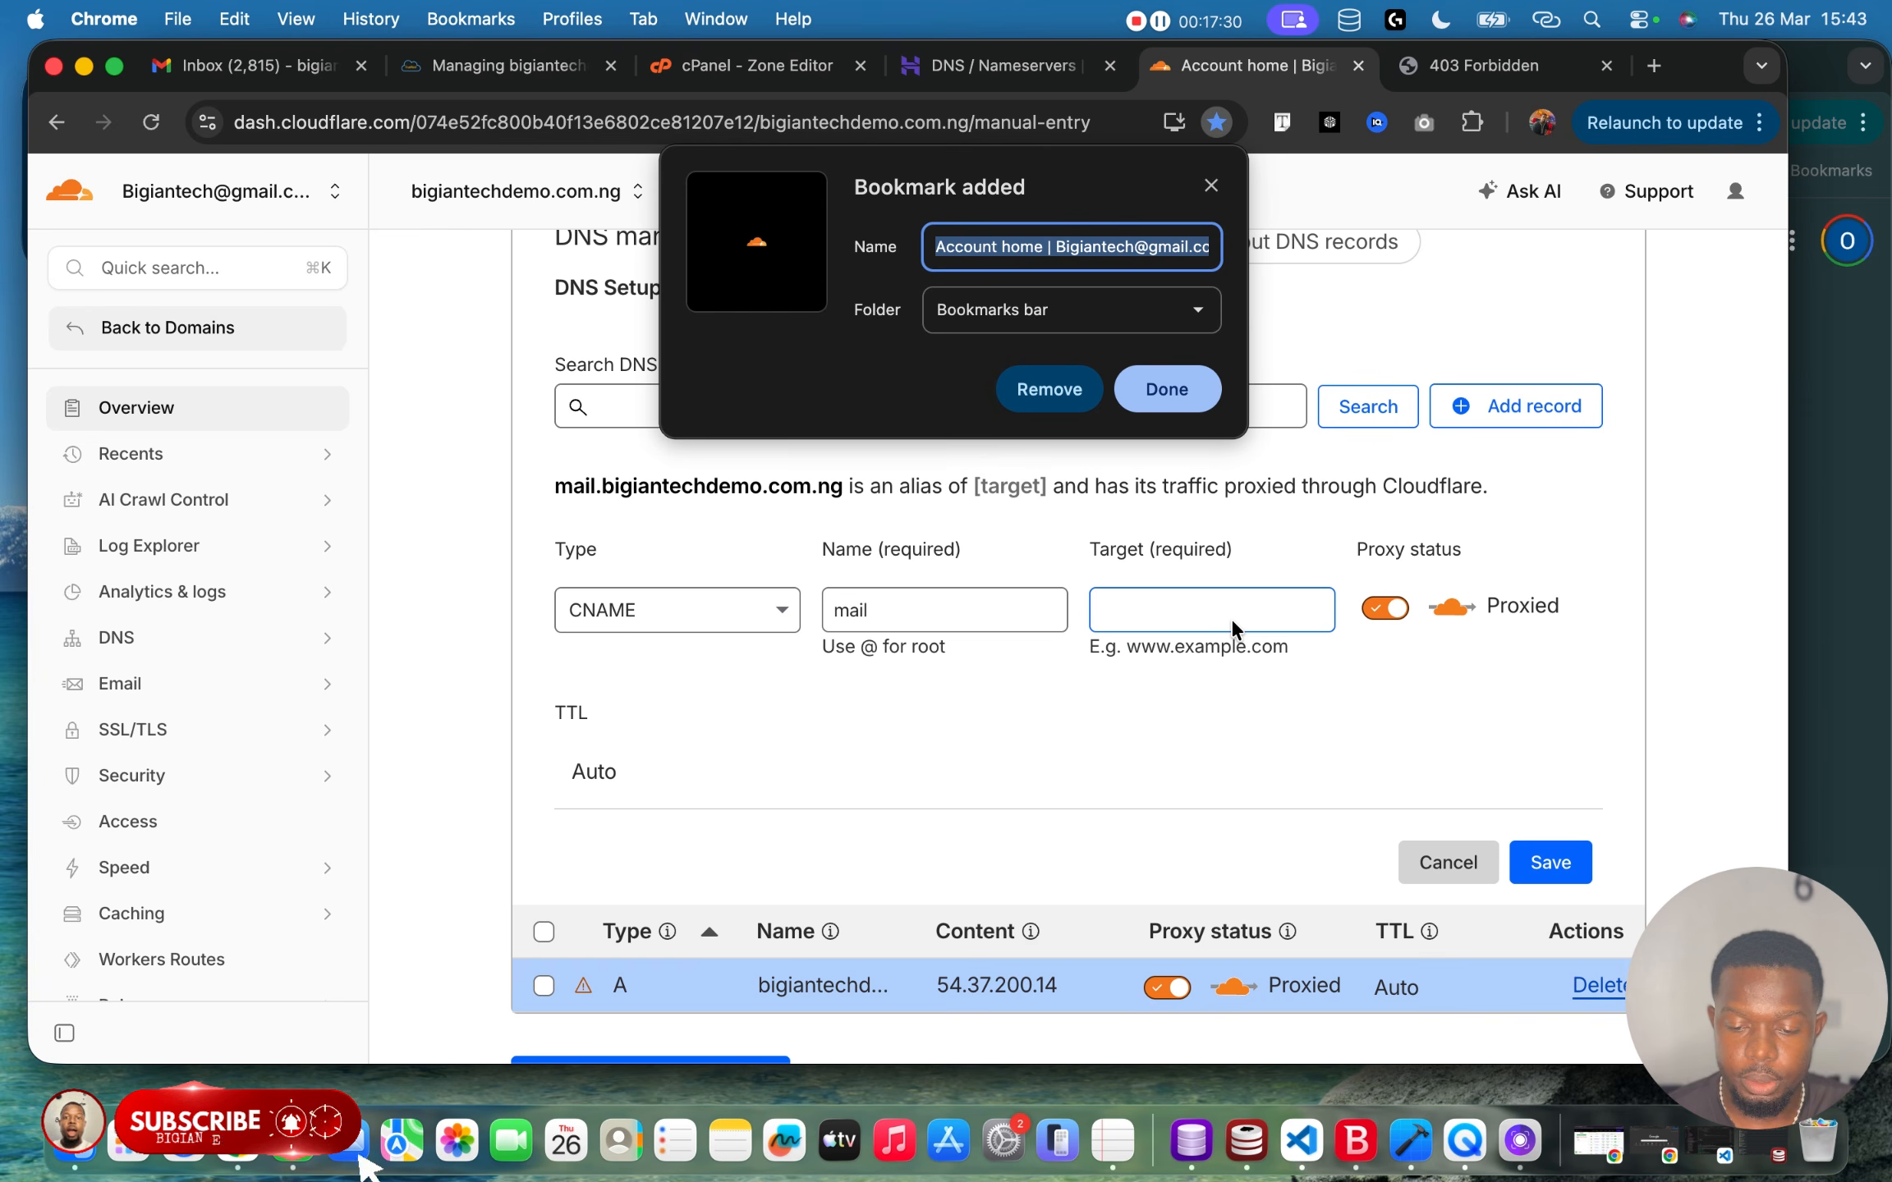
pyautogui.click(1049, 389)
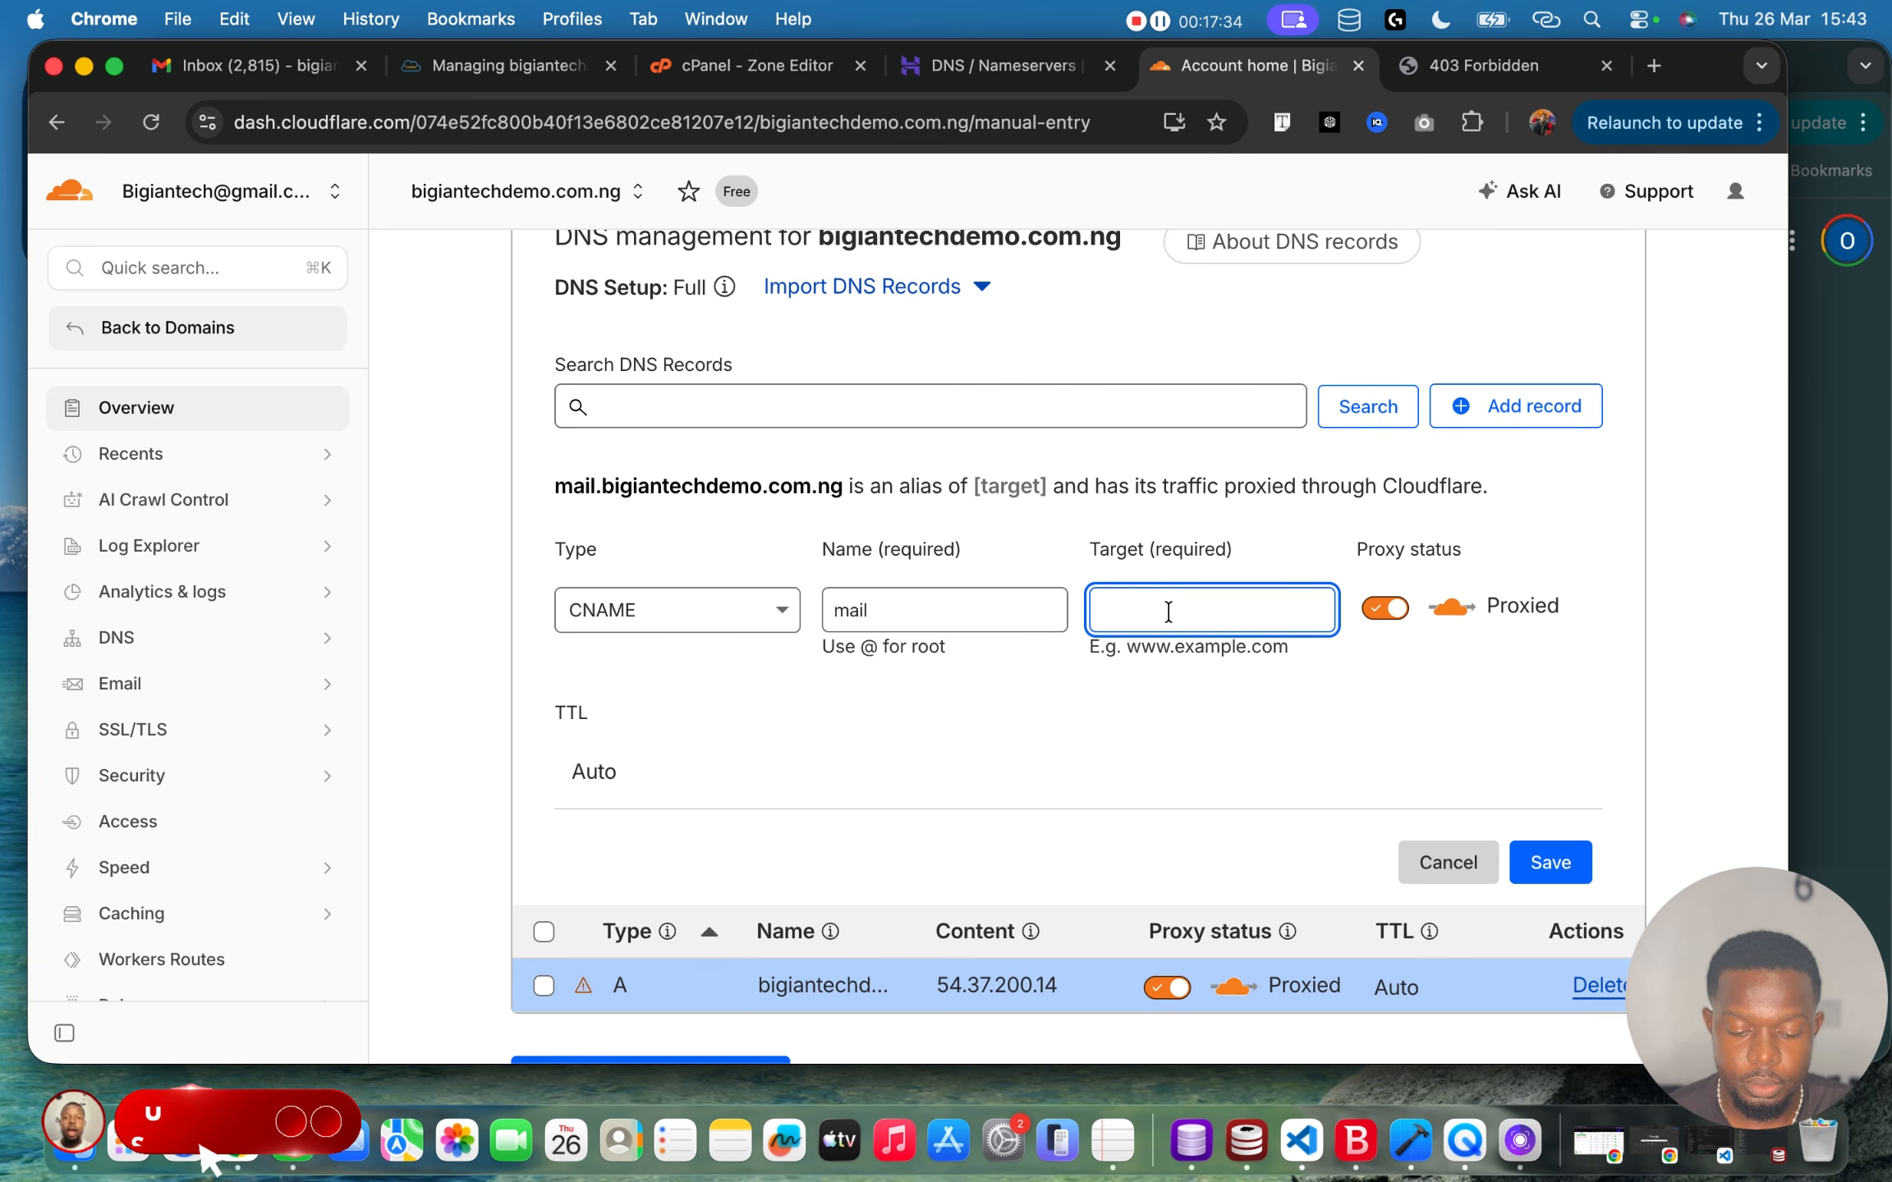
pyautogui.press('super+2')
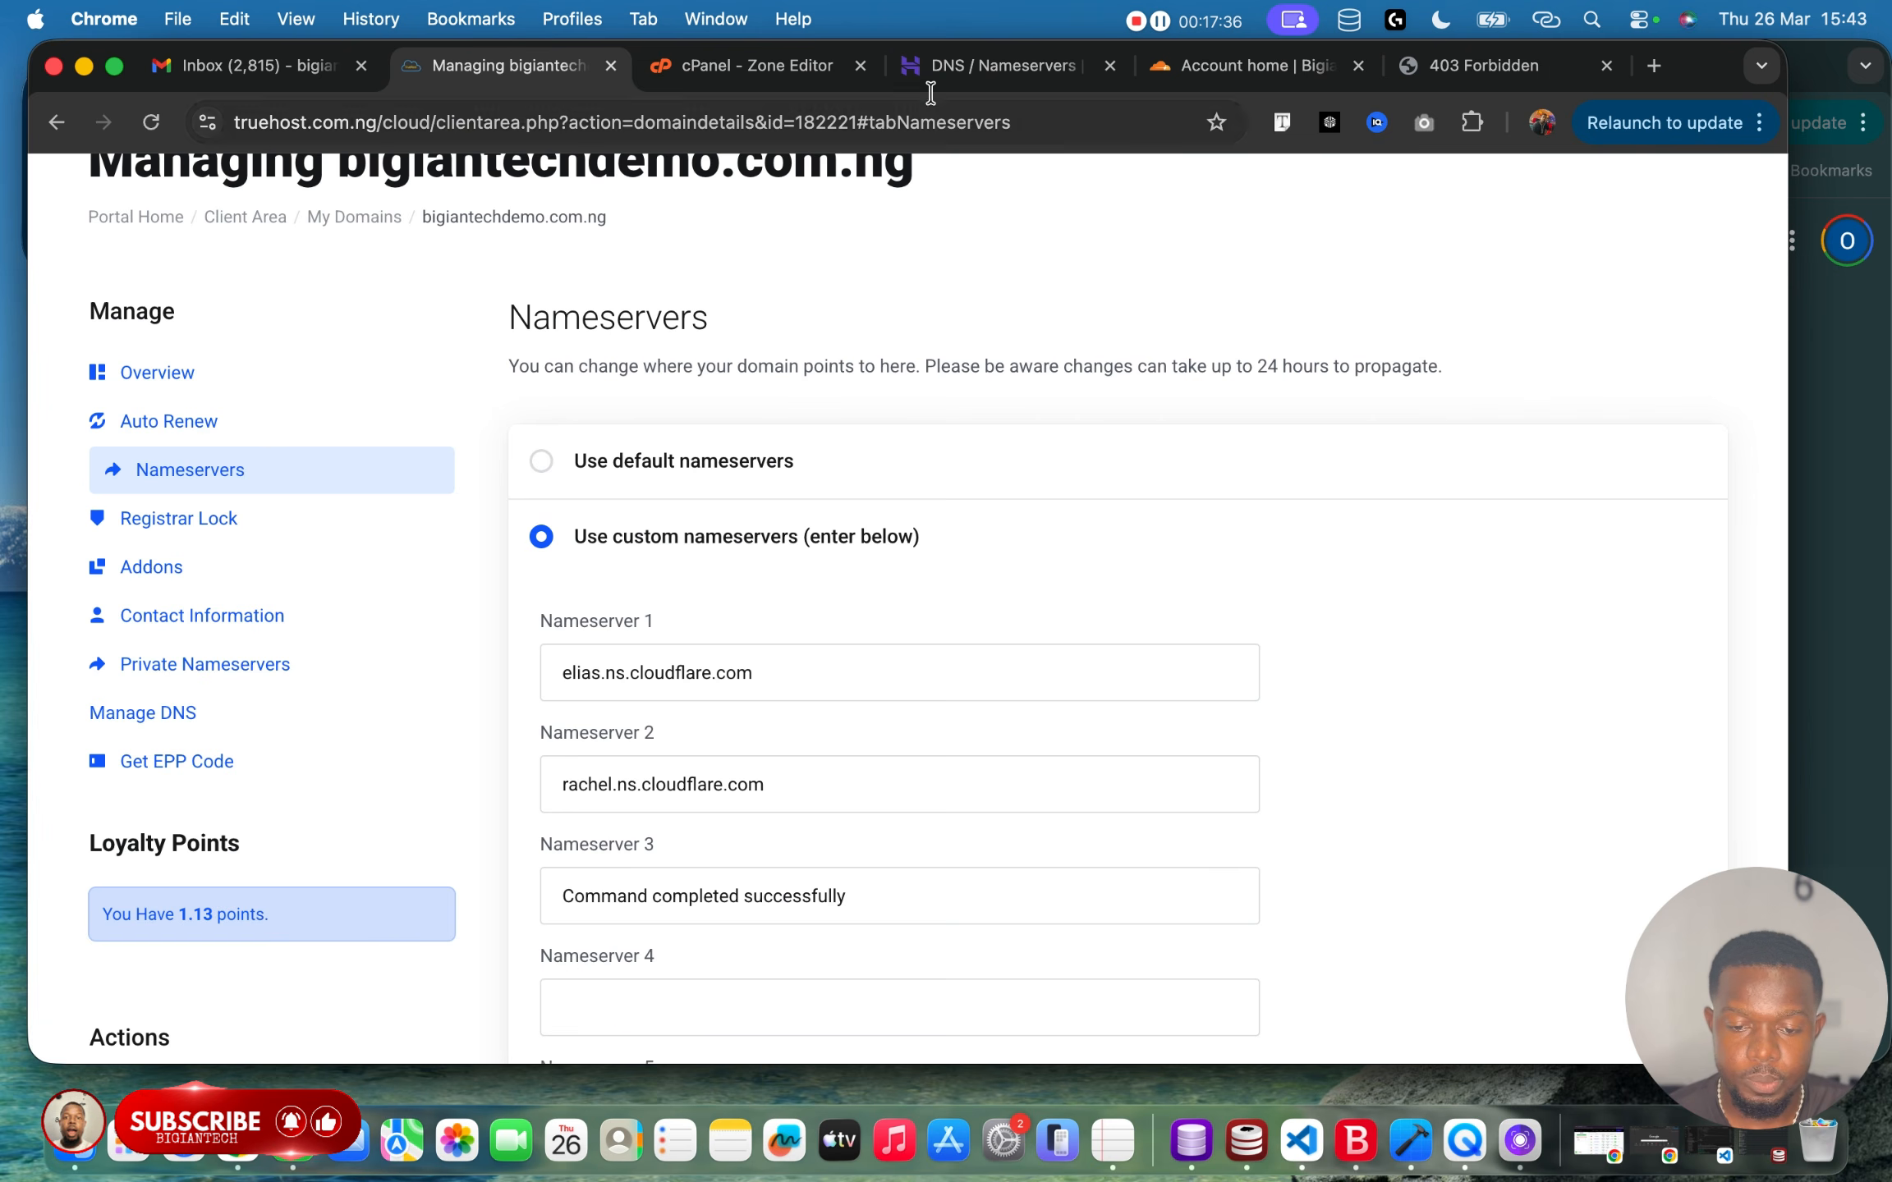
pyautogui.click(1286, 69)
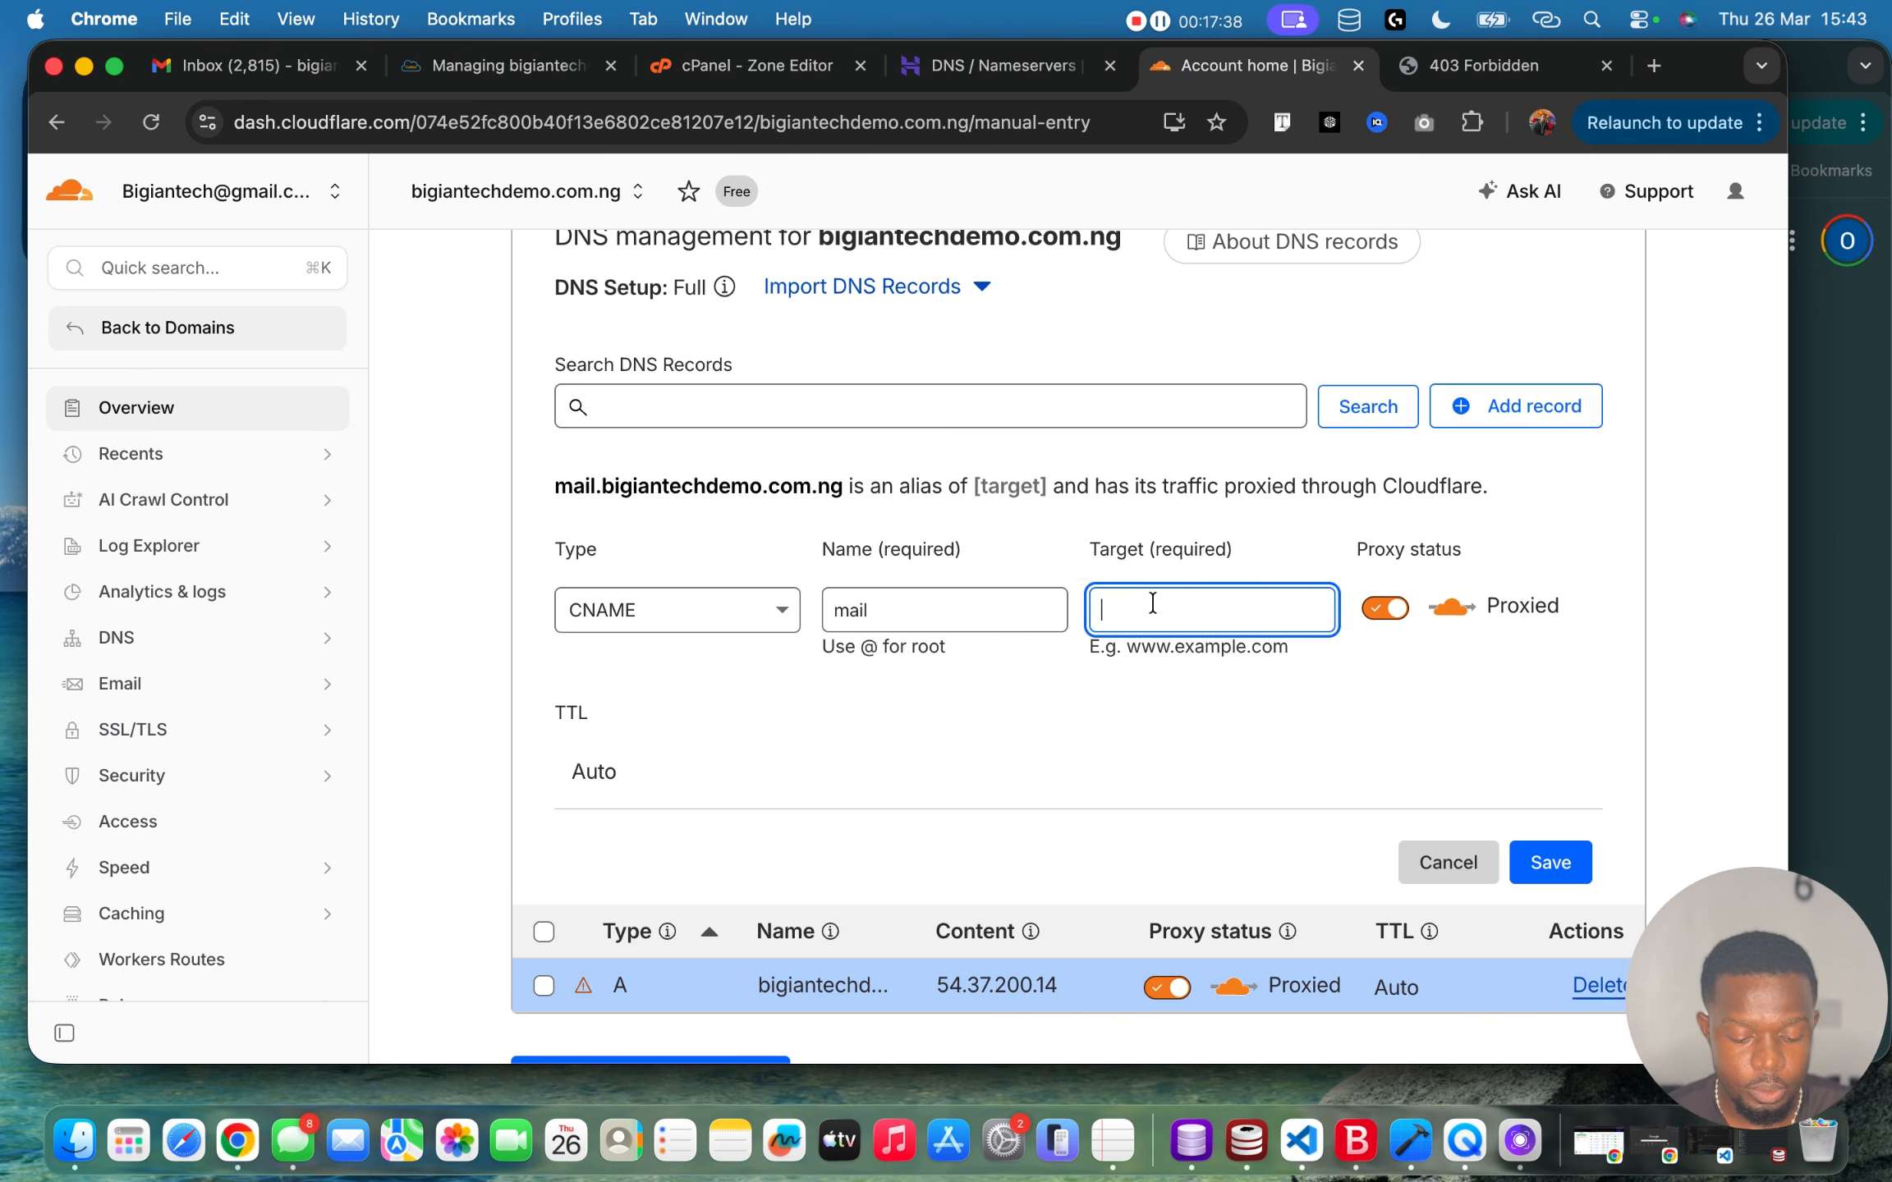
pyautogui.write('@')
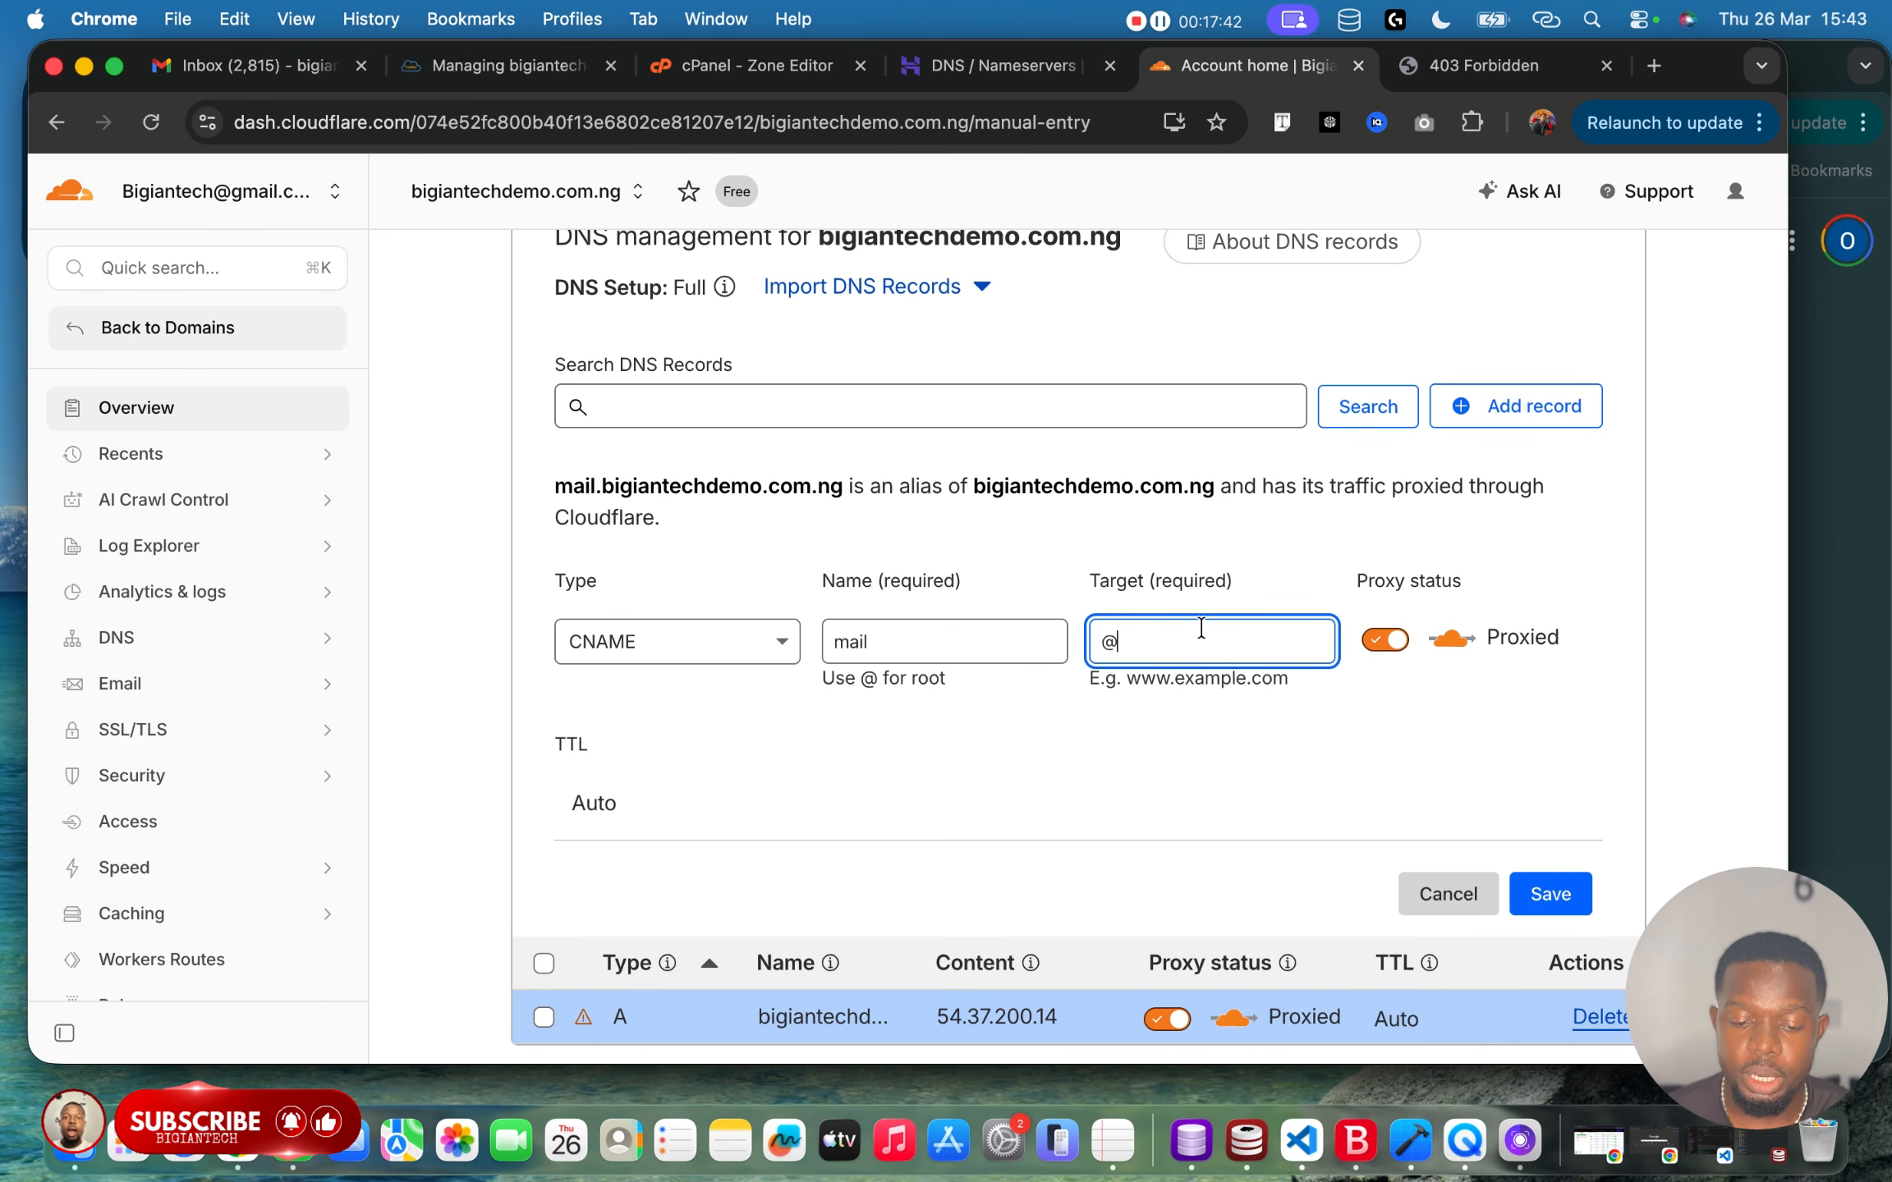
pyautogui.press('BackSpace')
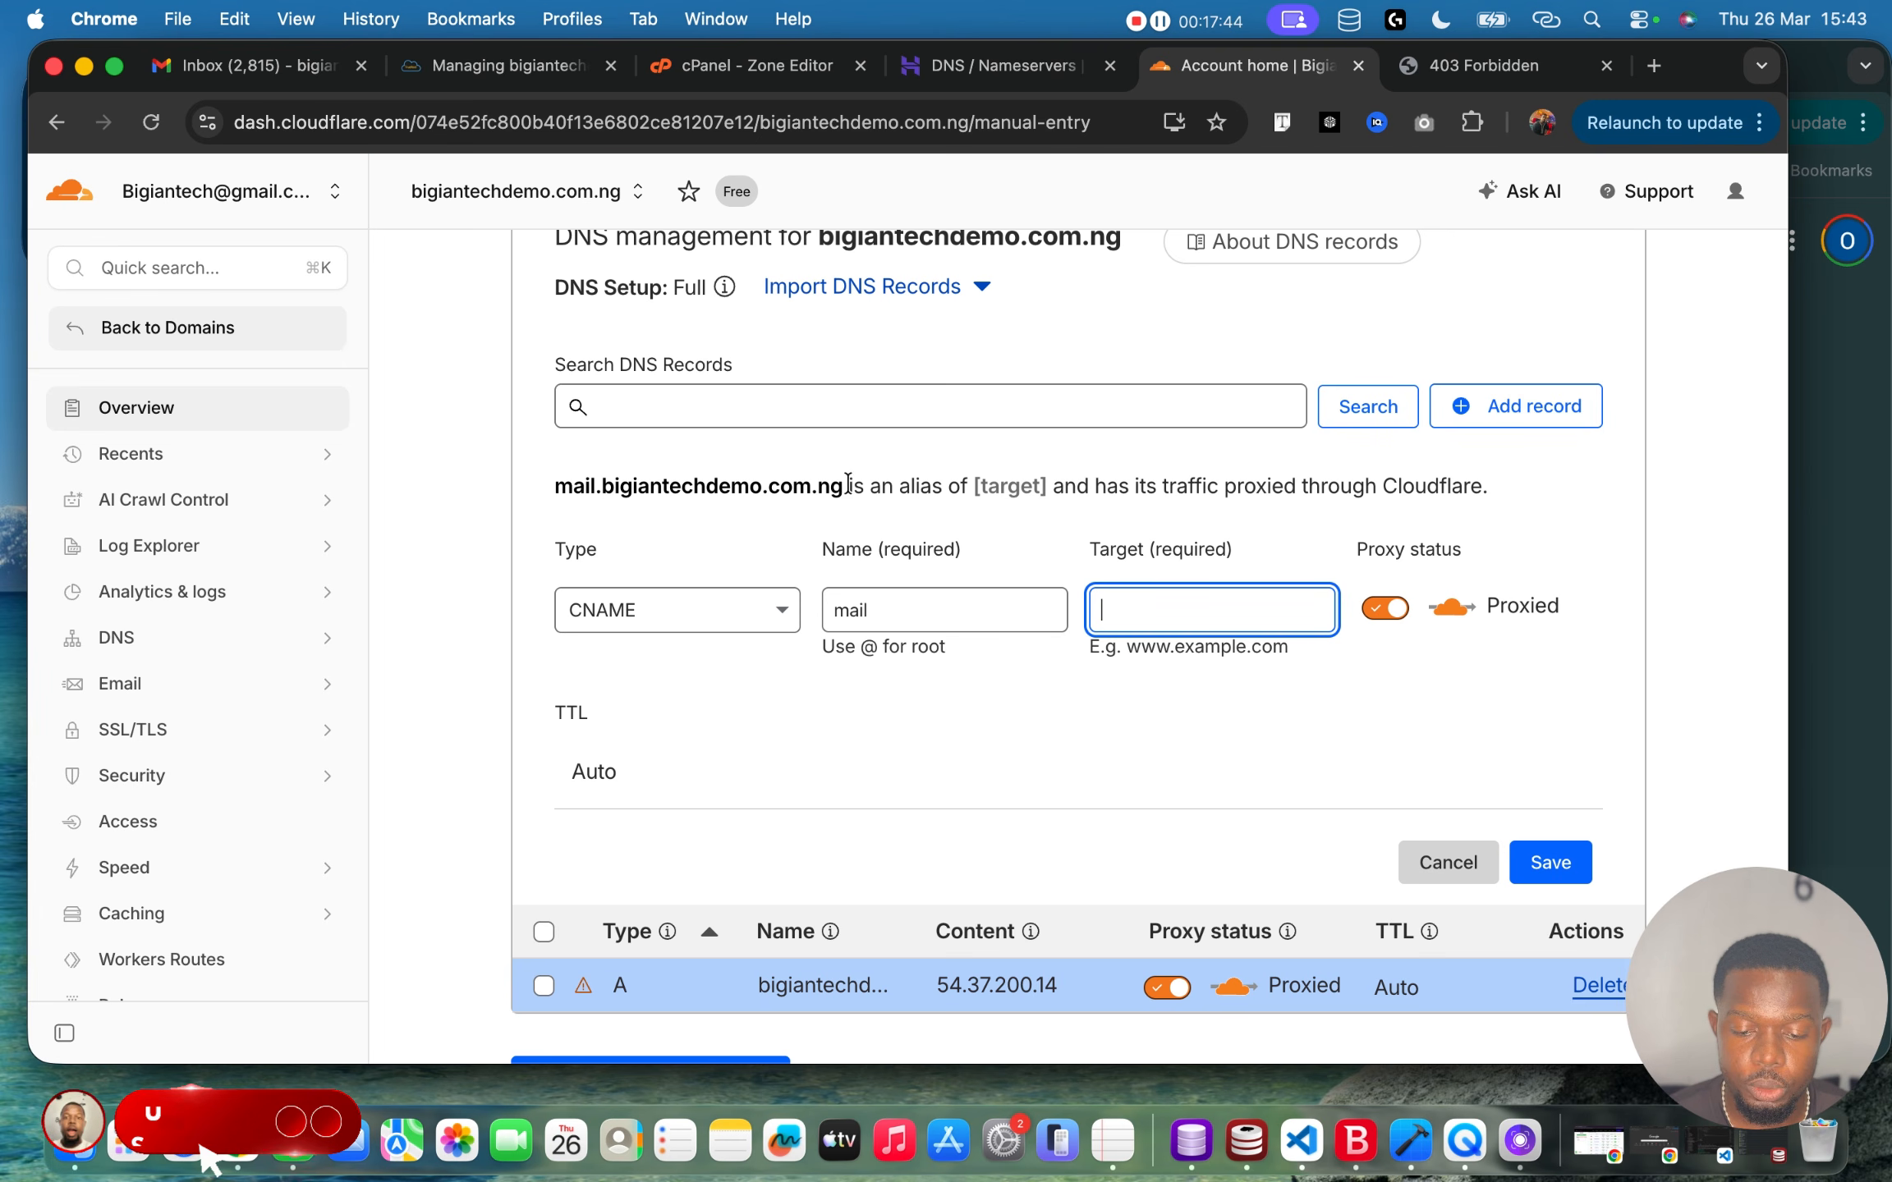
# Set the mail CNAME record's target to bigiantechdemo.com.ng, change its proxy status to DNS only, and save it.
pyautogui.moveTo(837, 493); pyautogui.dragTo(643, 476)
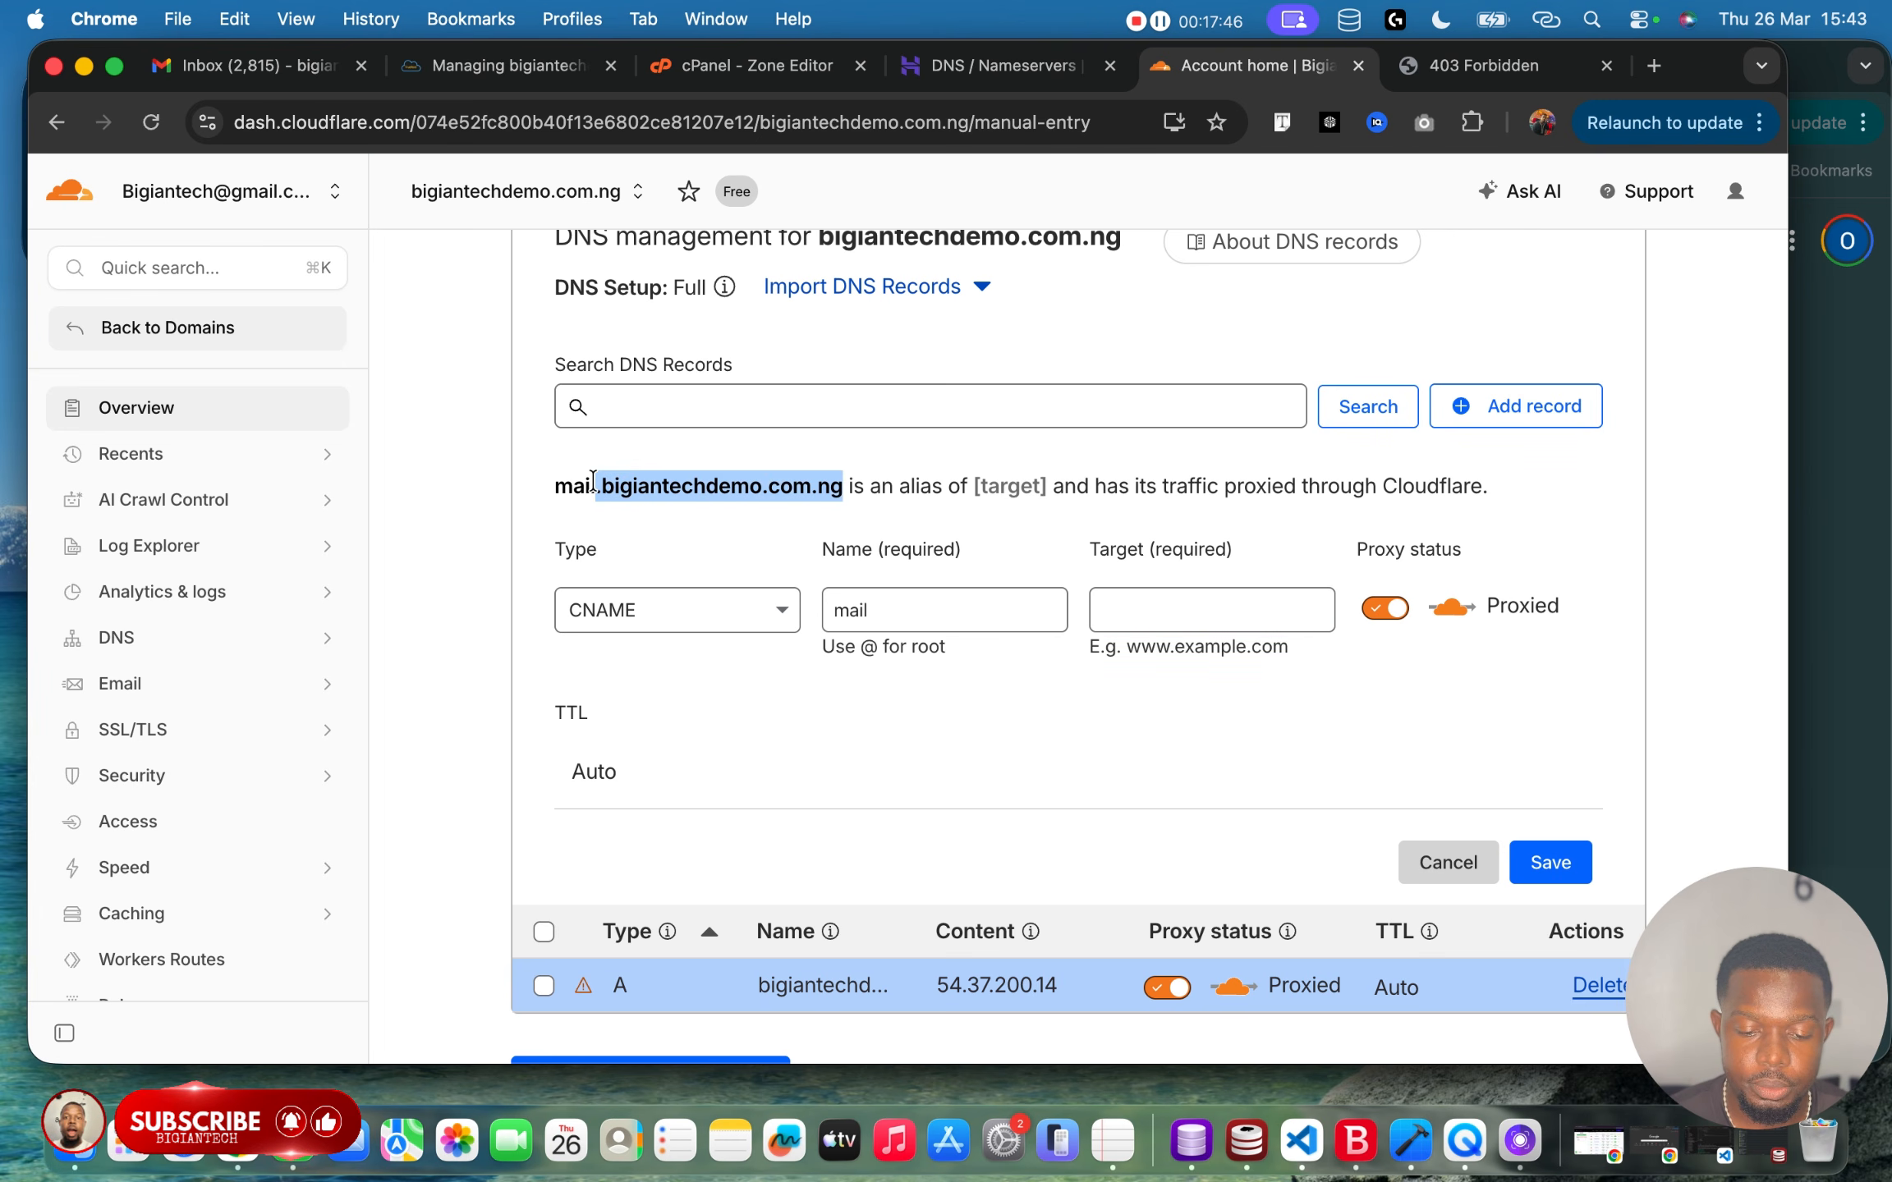
pyautogui.click(1195, 610)
pyautogui.write('bigiantechdemo.com.ng')
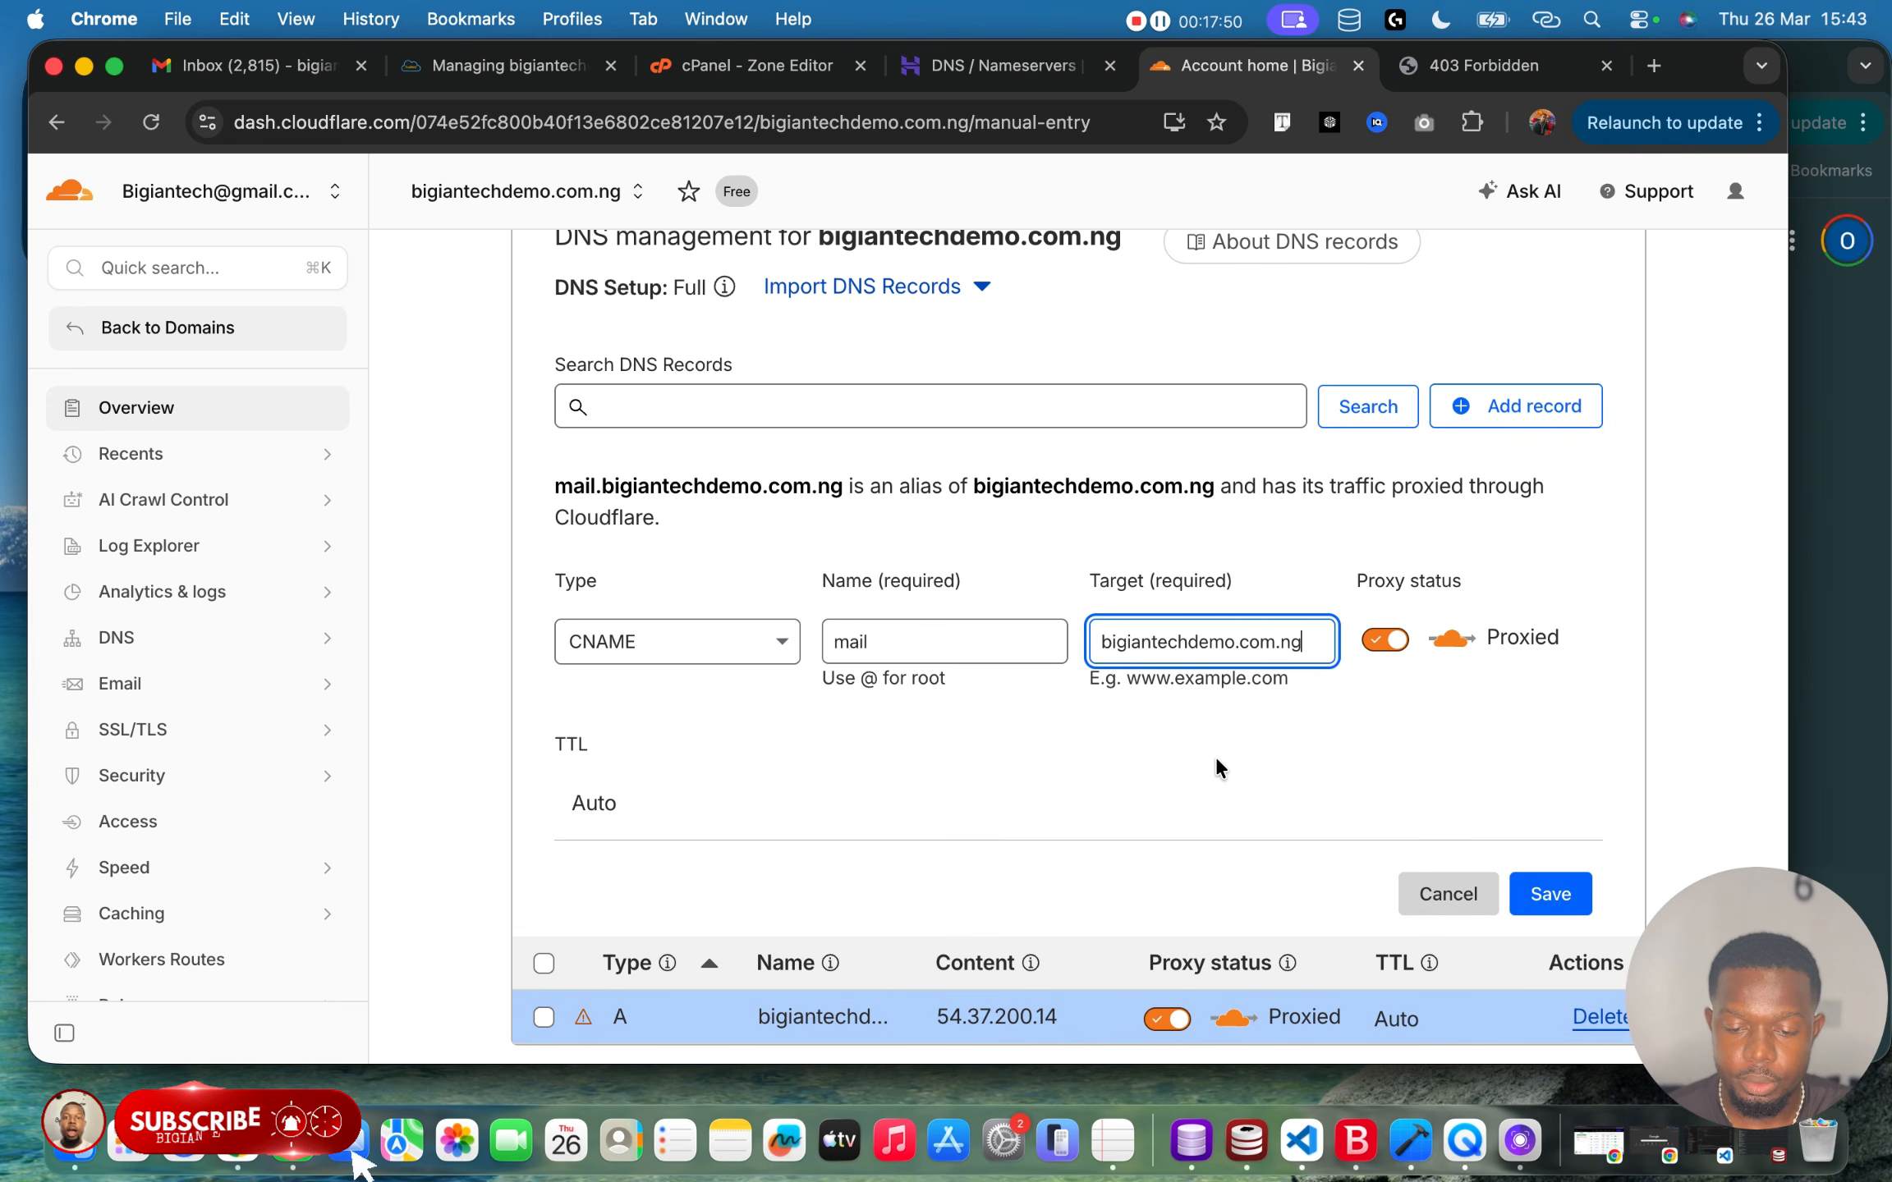
pyautogui.click(1386, 644)
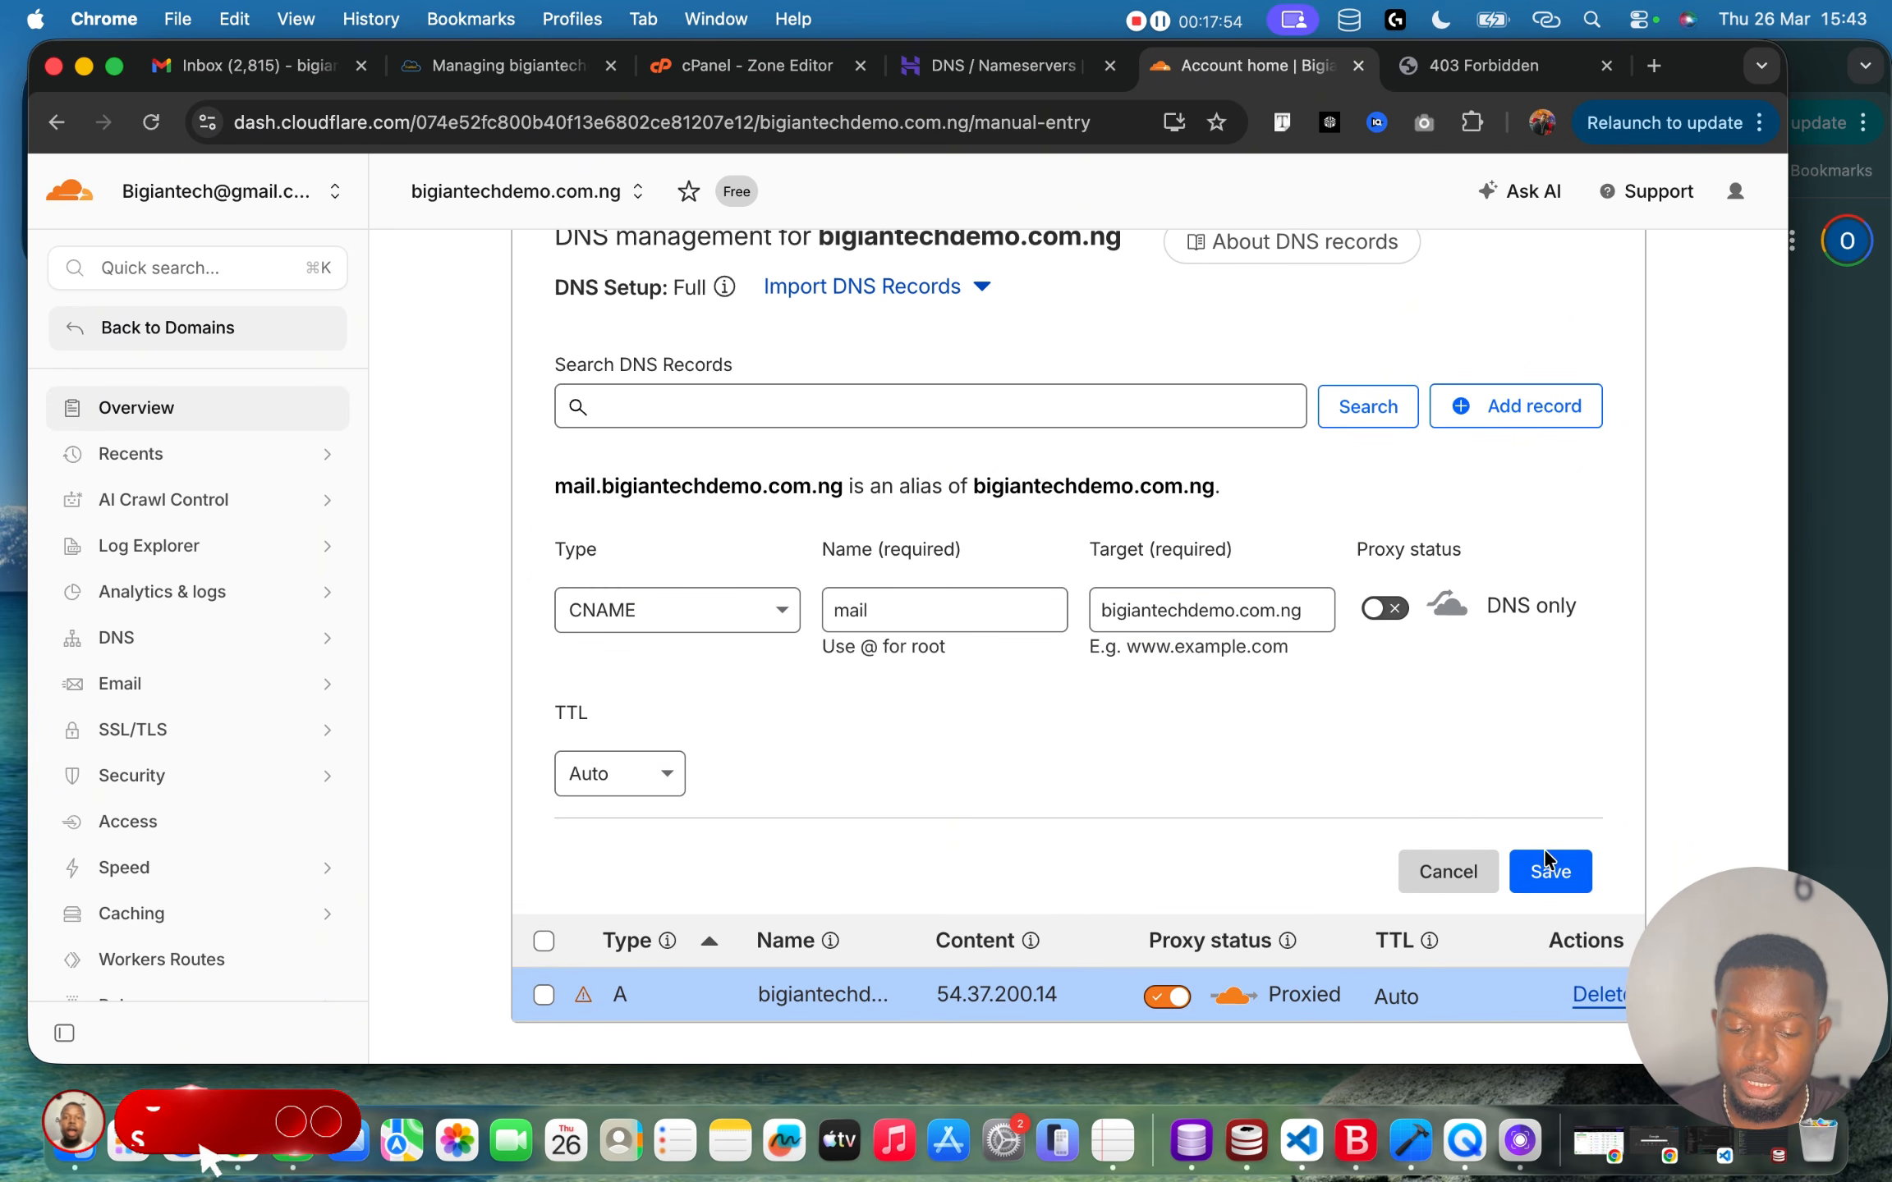
pyautogui.click(1554, 874)
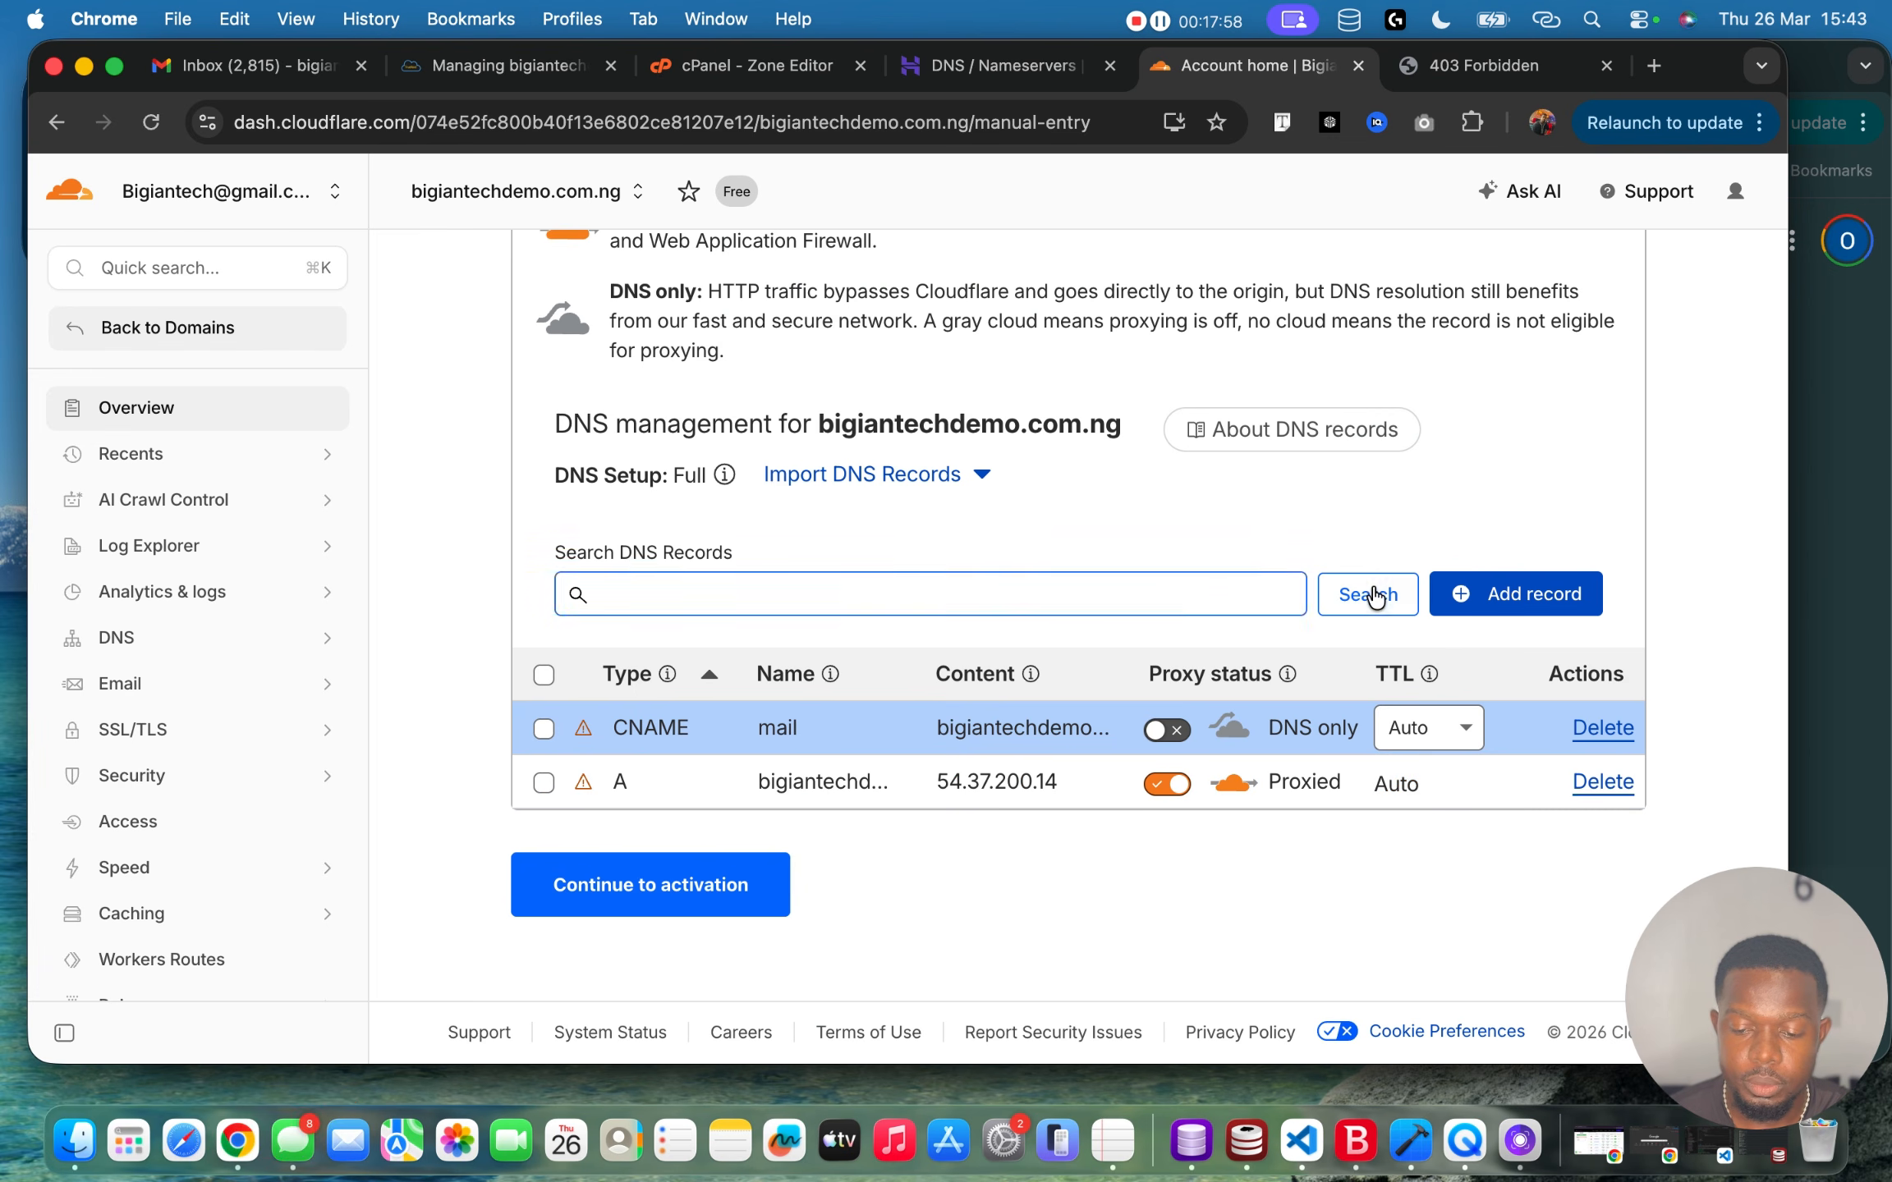
# Start another DNS record, check the www entry in the cPanel zone records, and set the new record's type to CNAME in Cloudflare.
pyautogui.click(1532, 600)
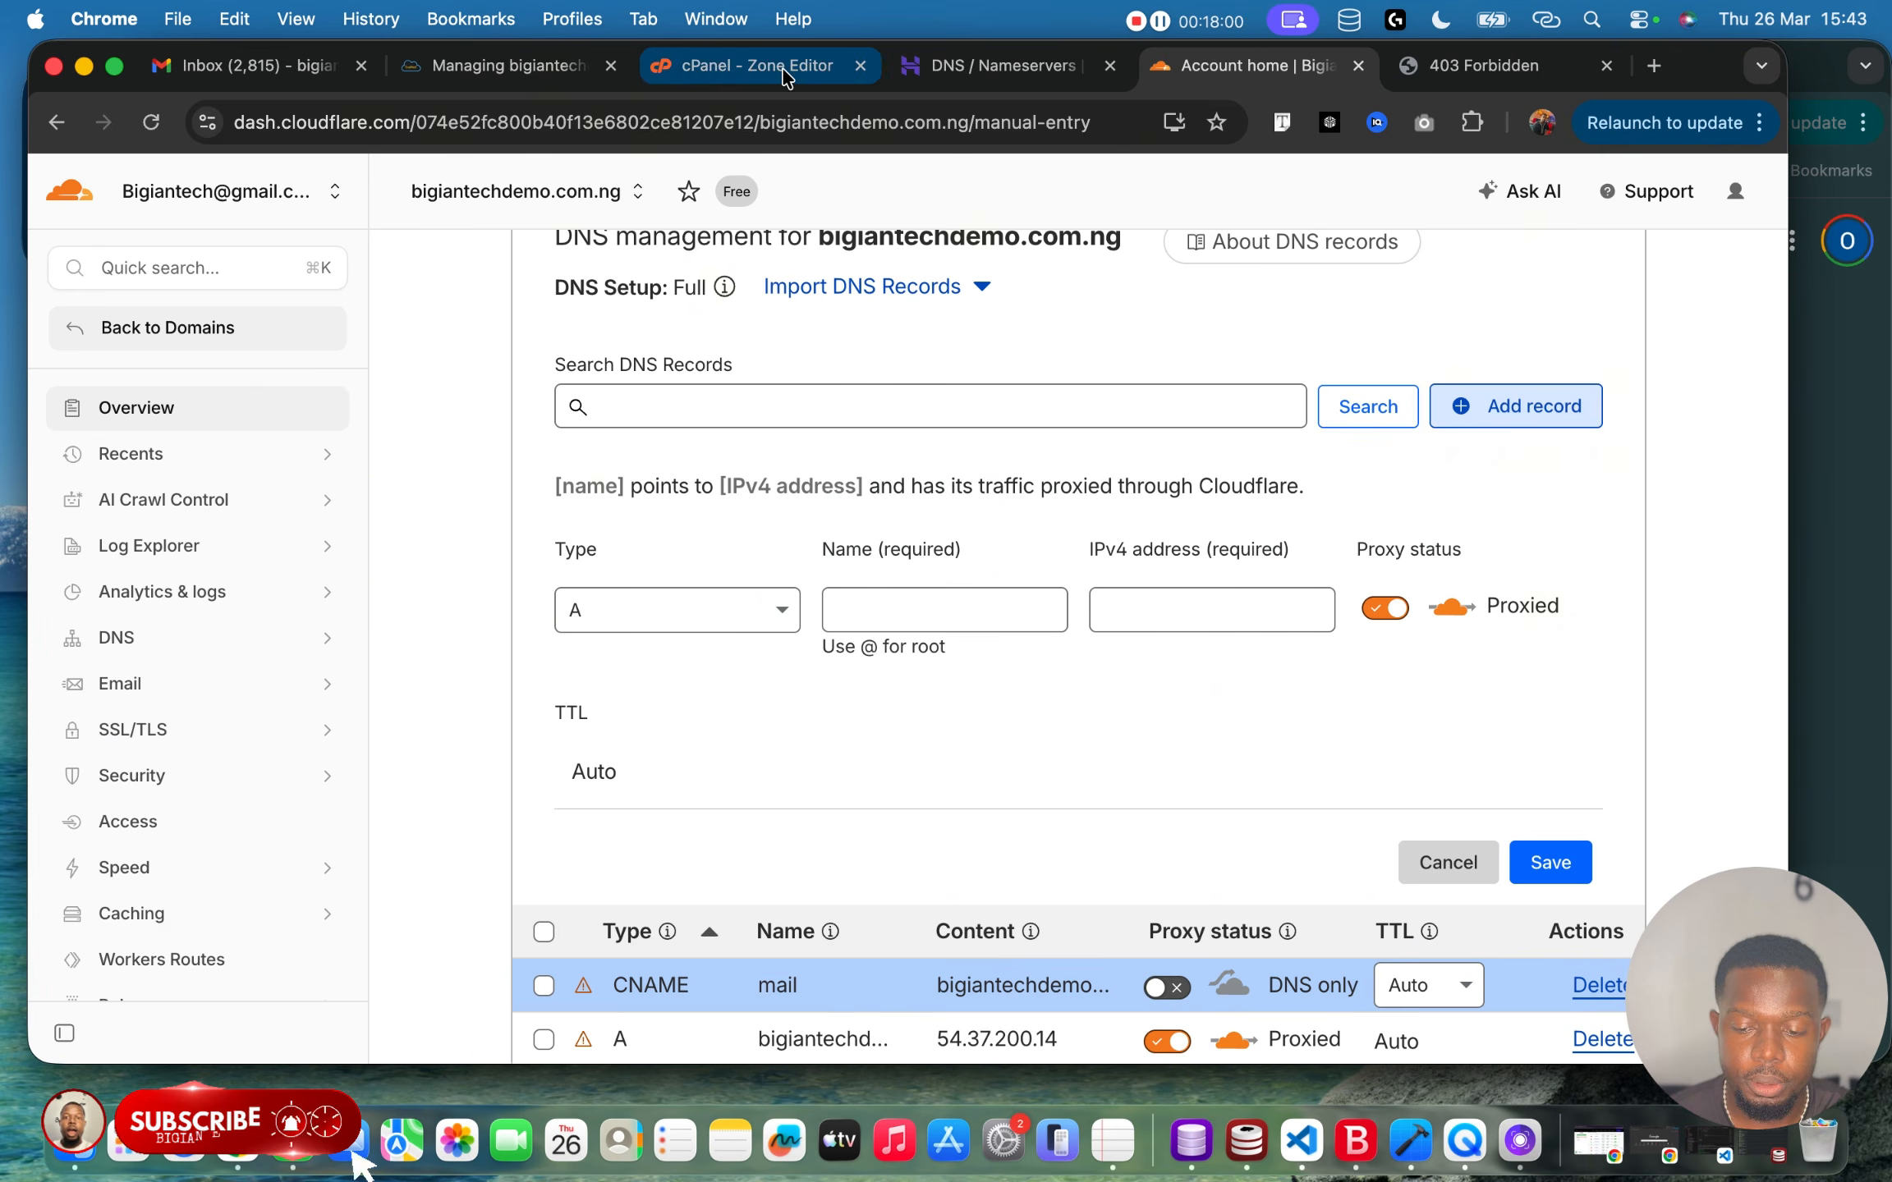
pyautogui.click(751, 66)
pyautogui.scroll(2, 705, 499)
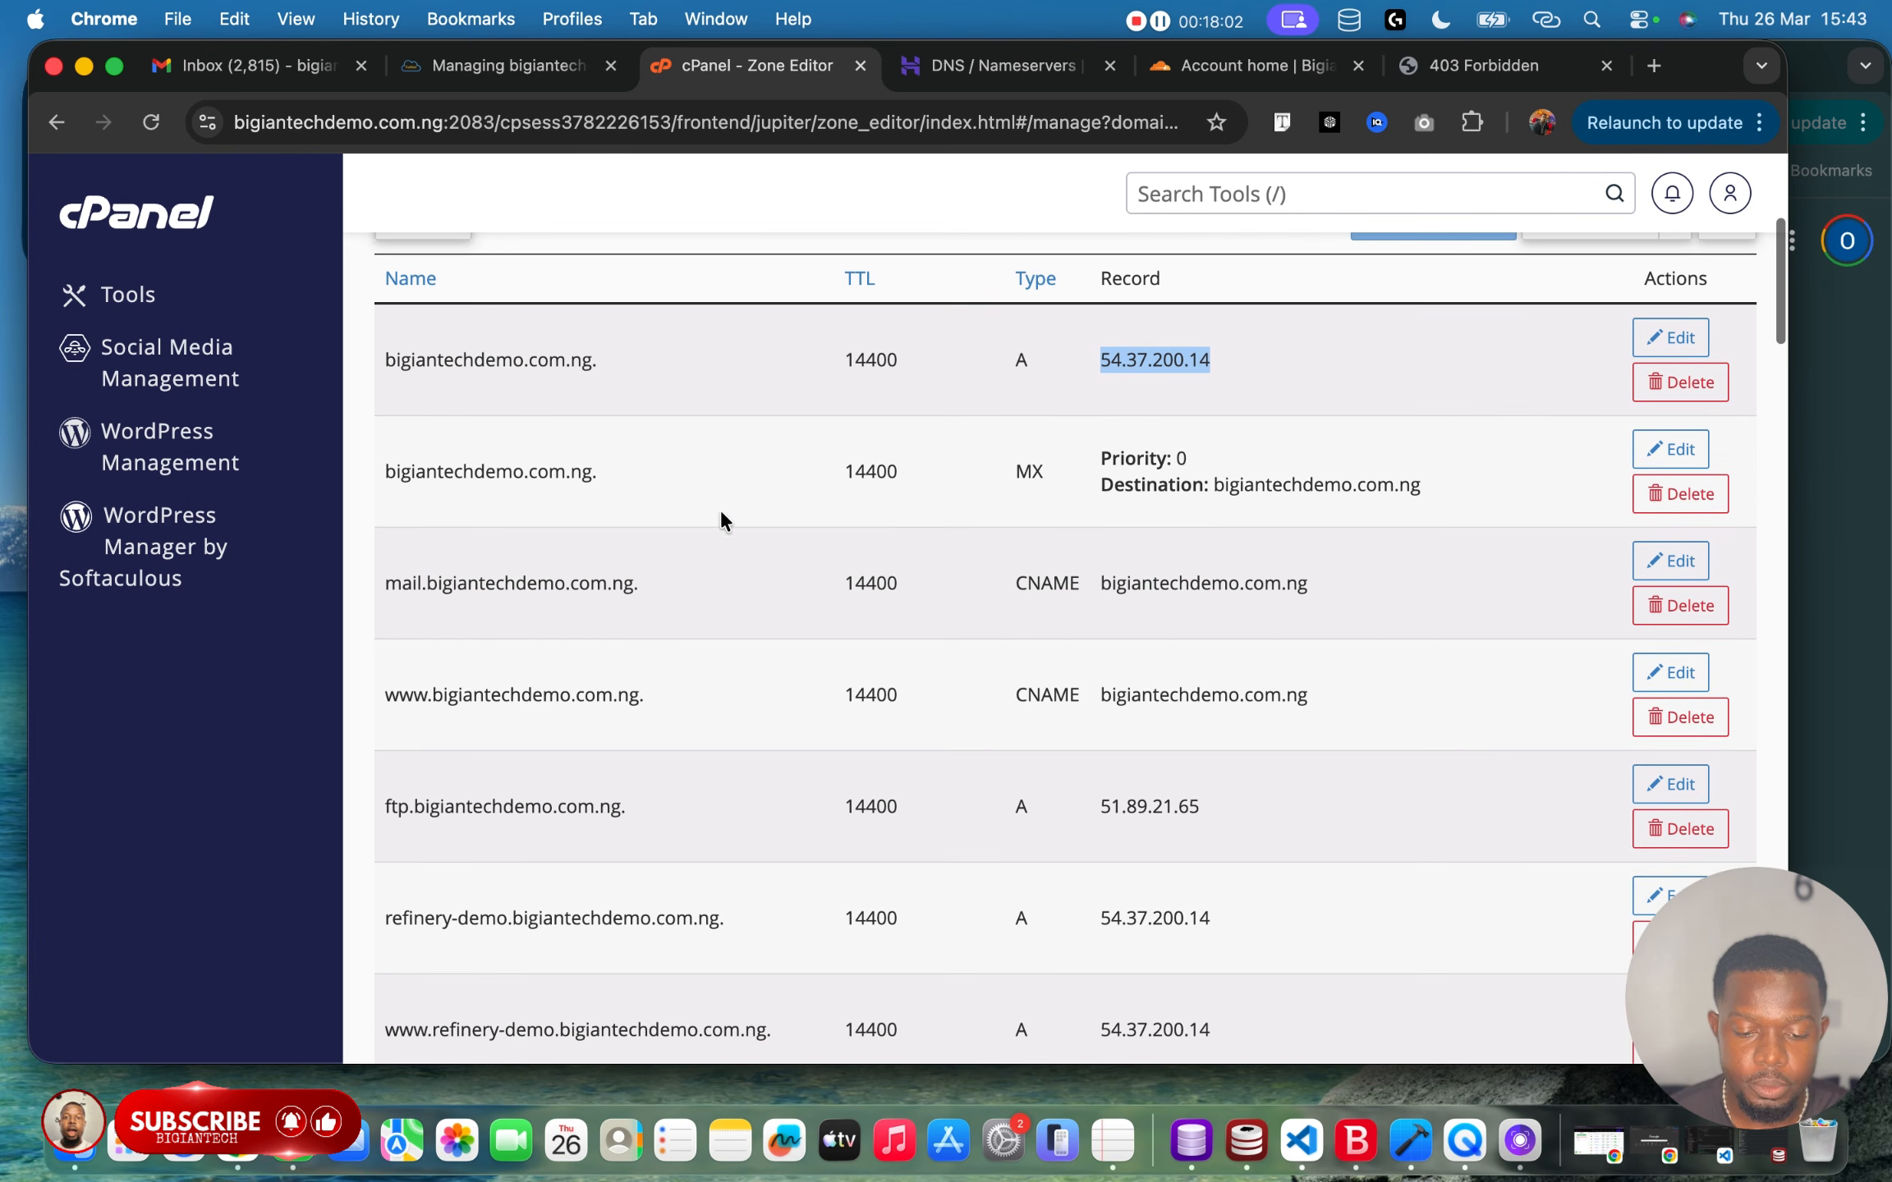
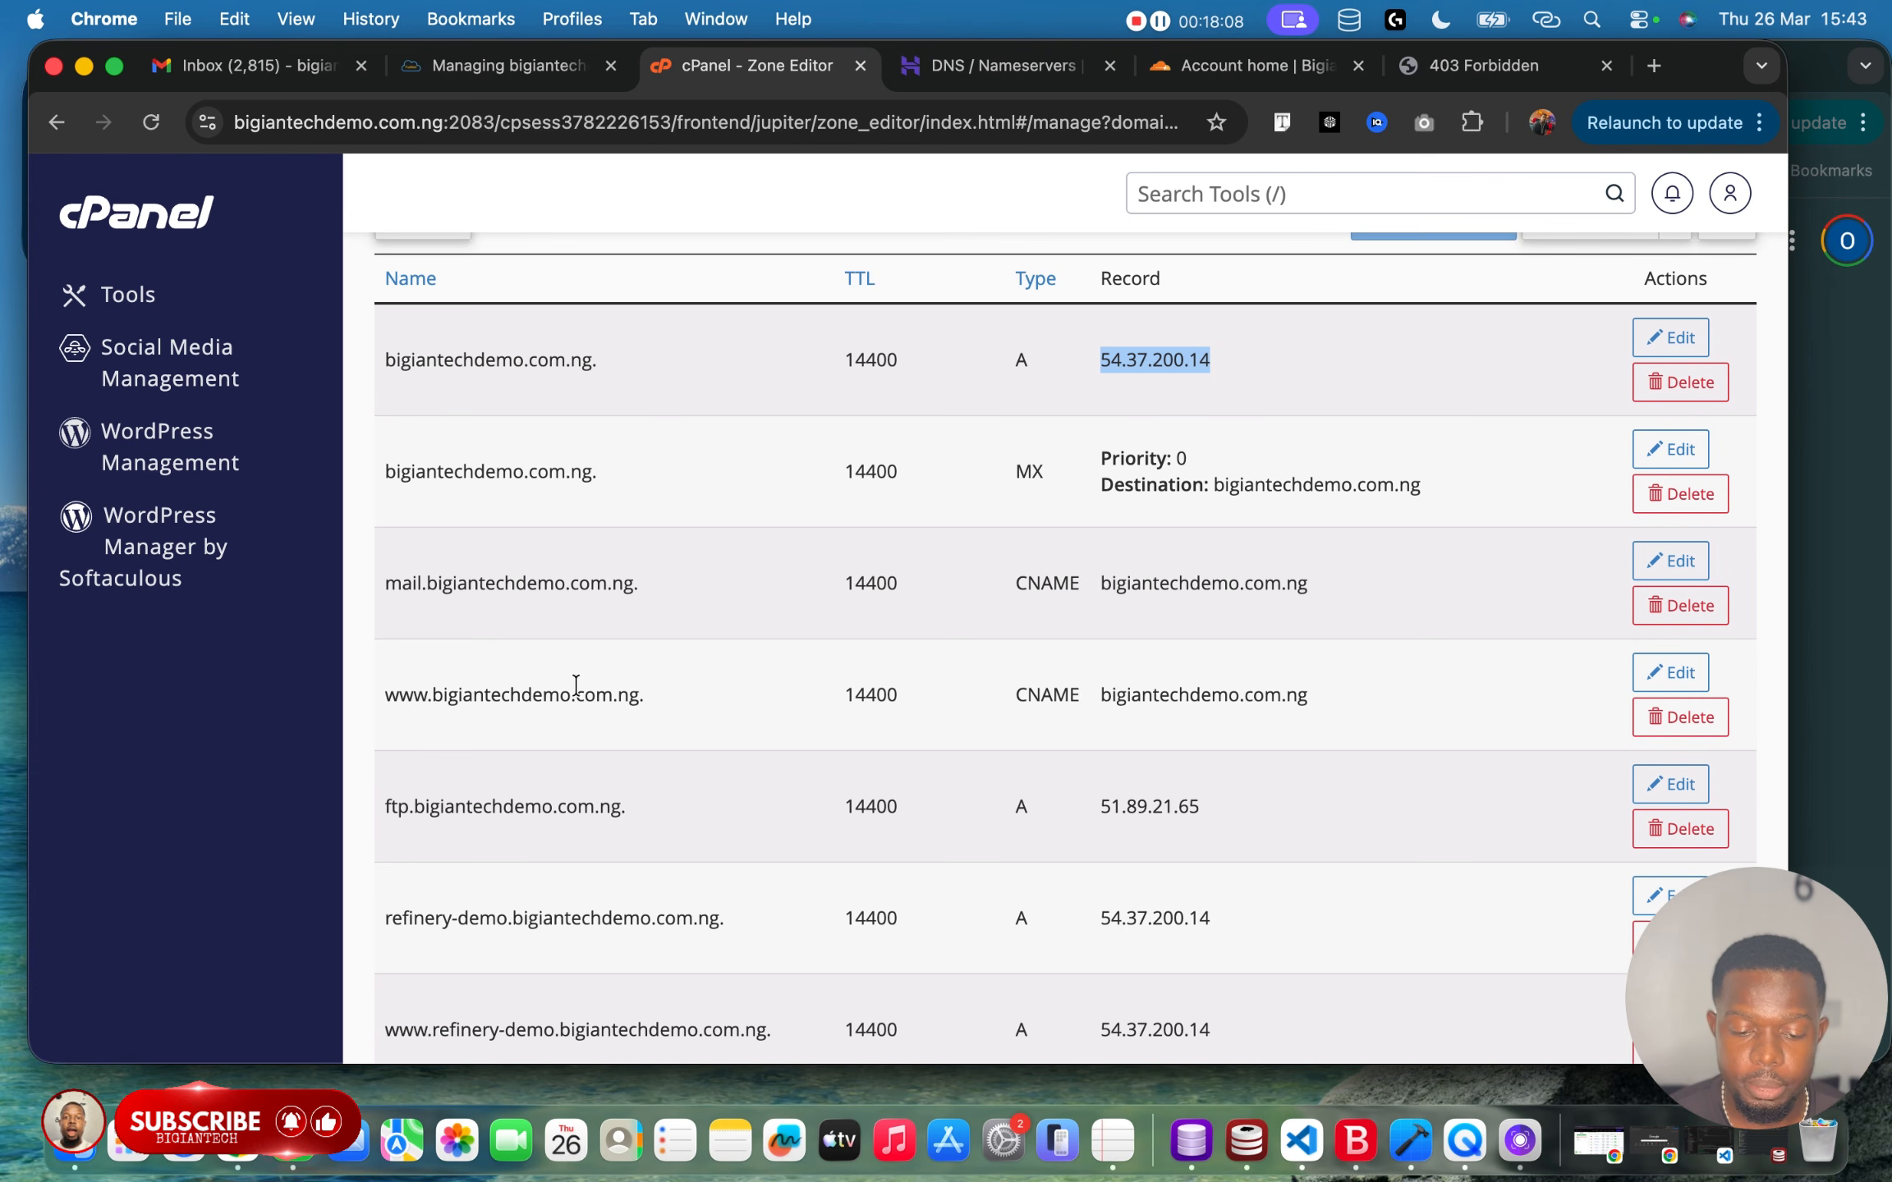
pyautogui.click(1252, 65)
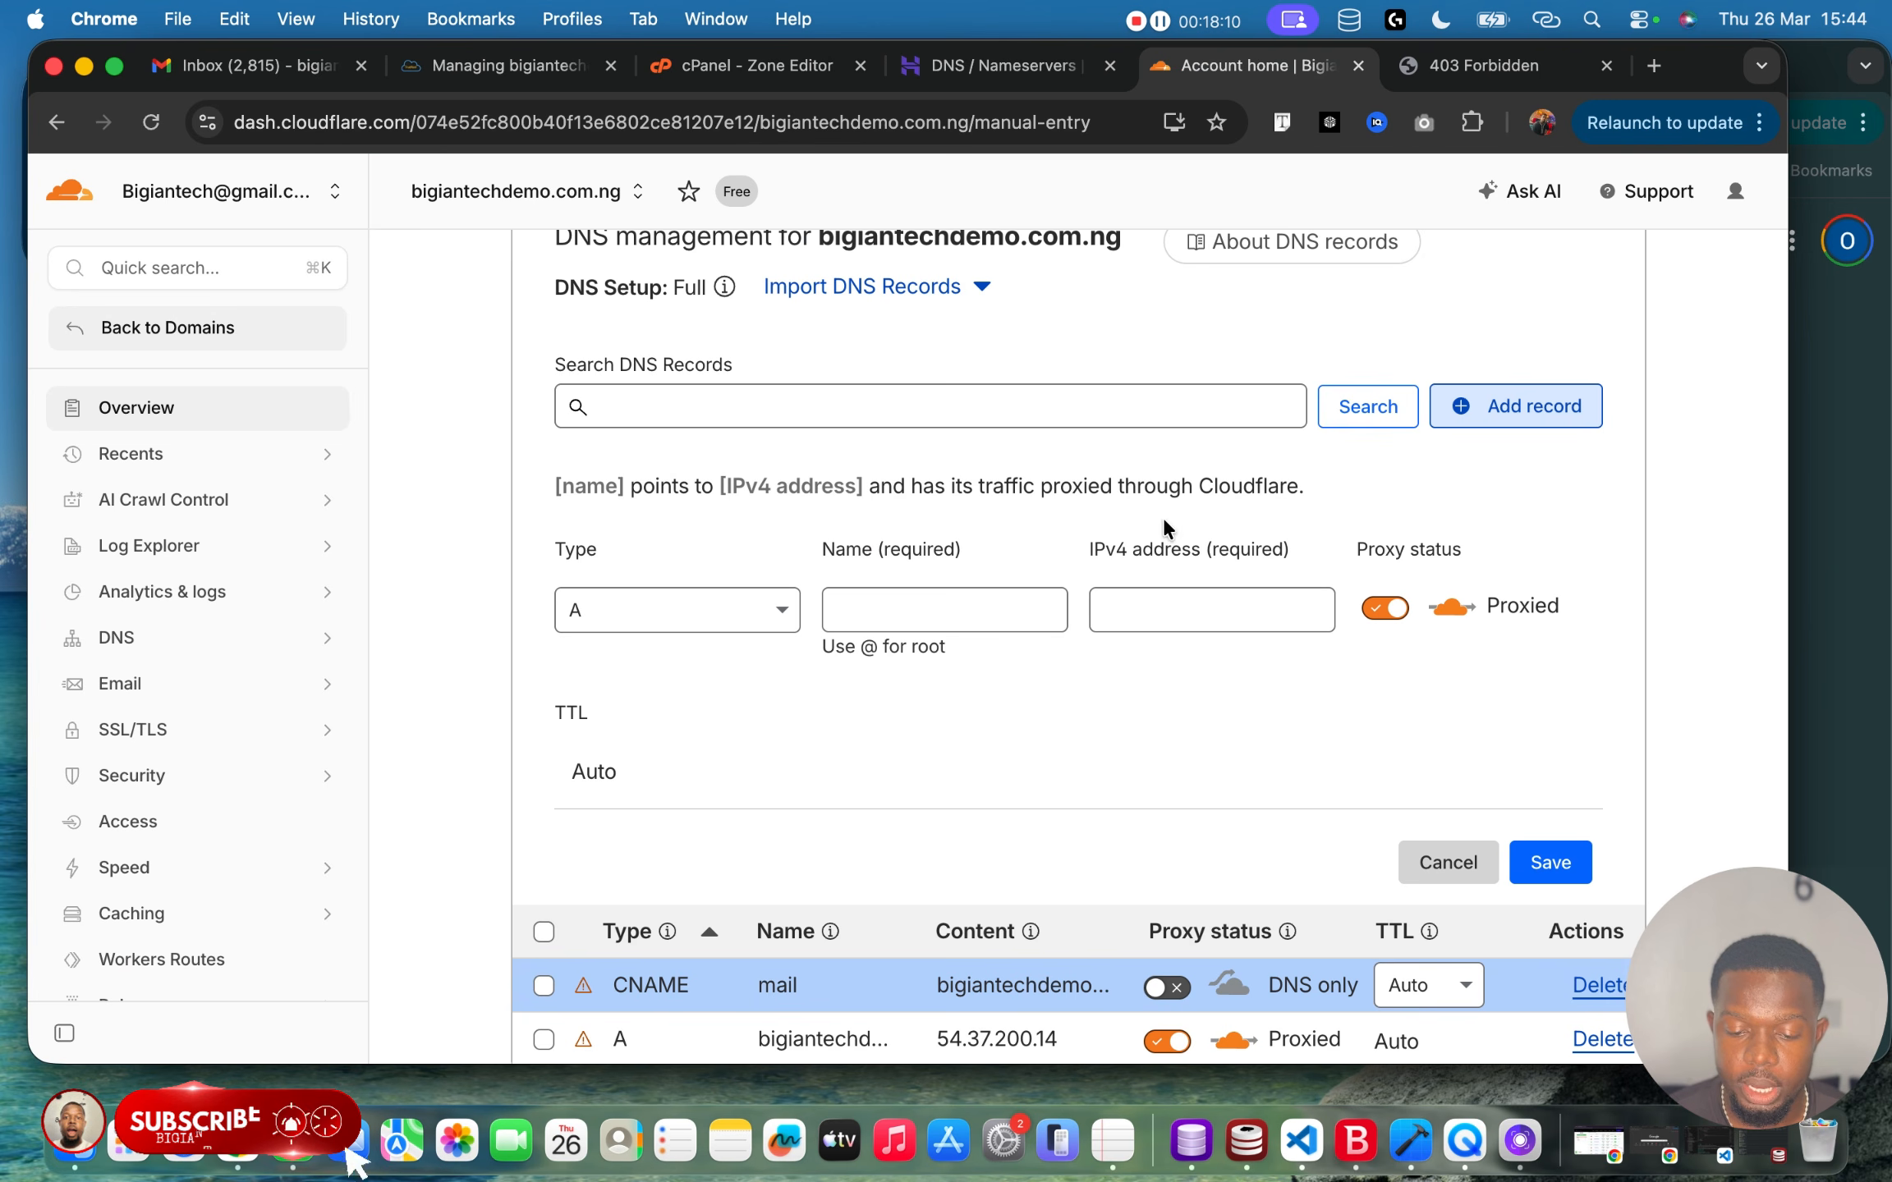
pyautogui.click(737, 616)
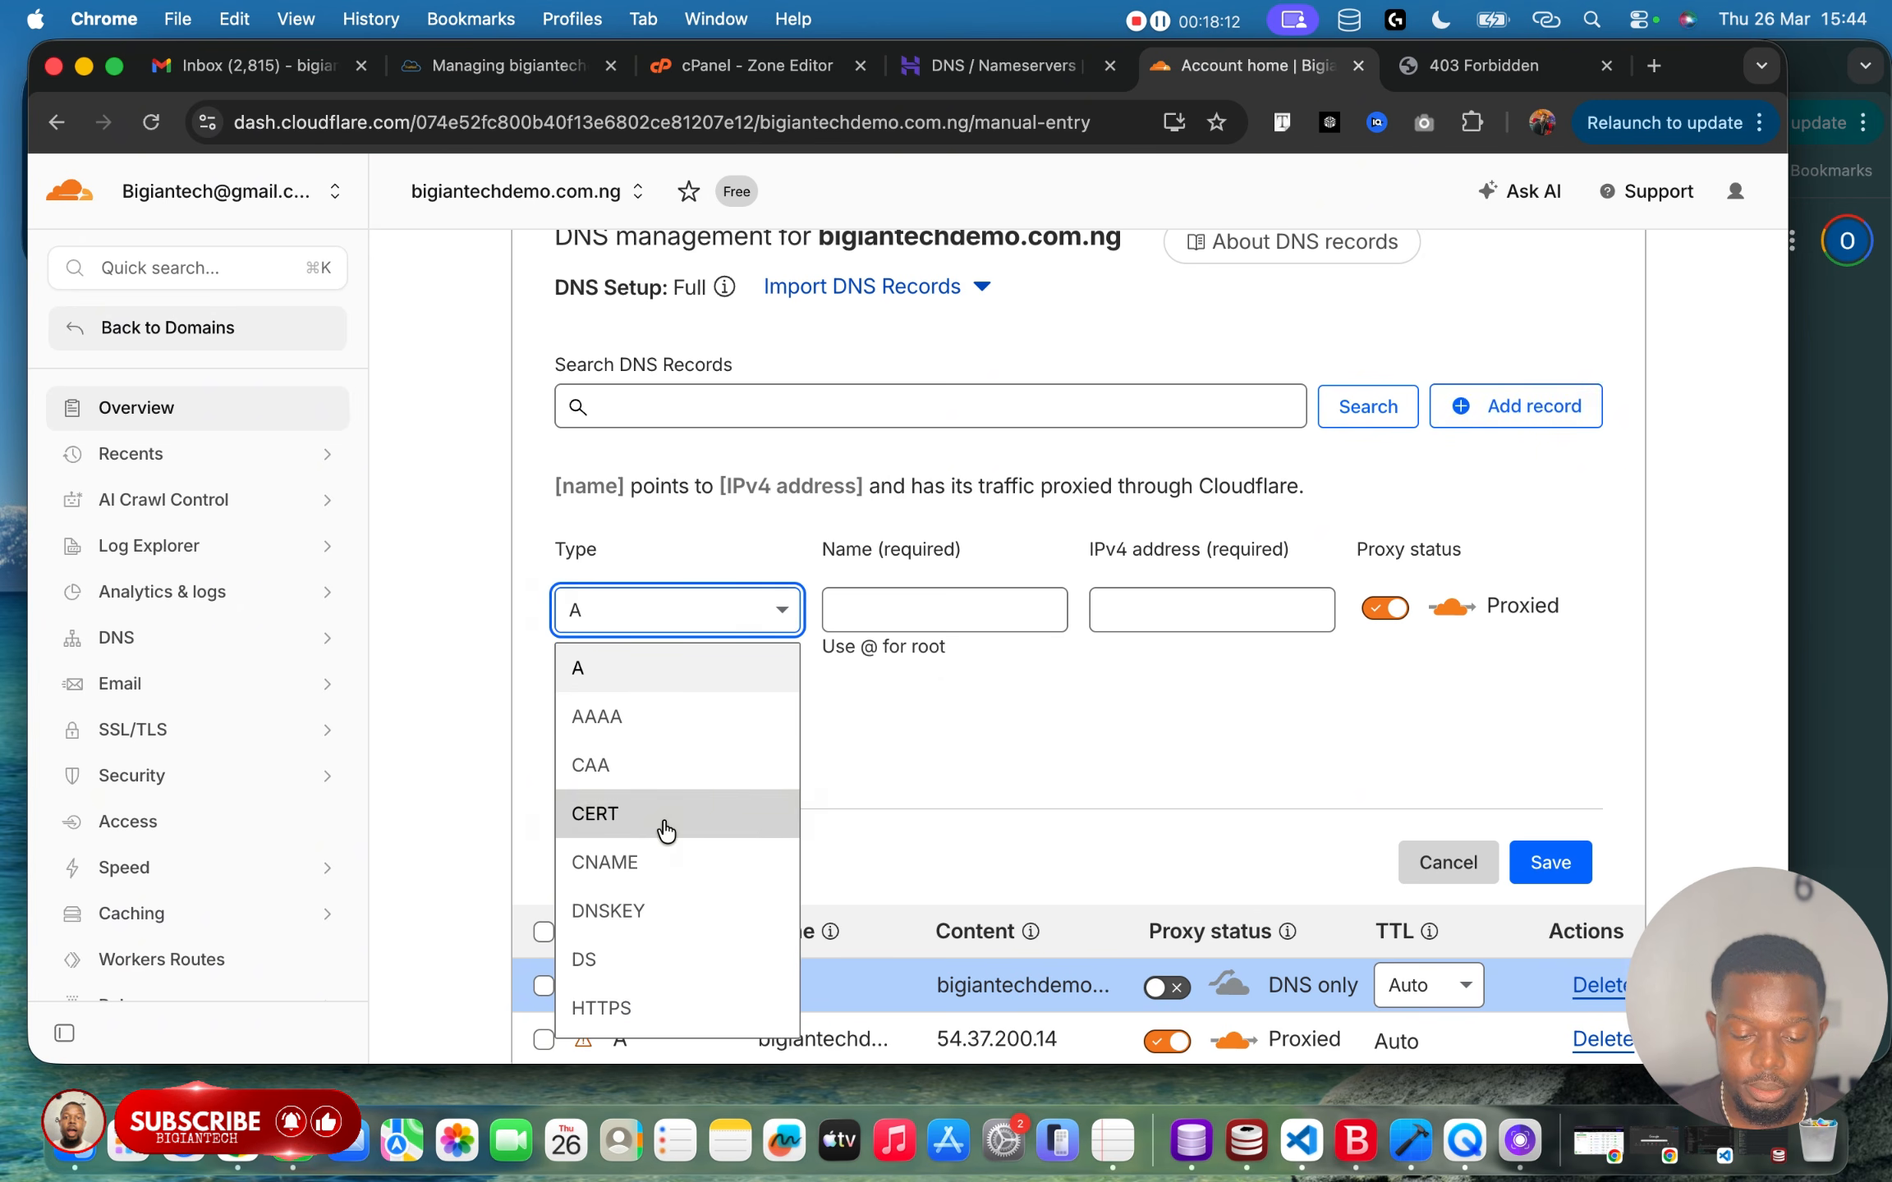
pyautogui.click(646, 865)
# Name the CNAME record www, set its target to bigiantechdemo.com.ng, and save it with proxying left on.
pyautogui.click(971, 609)
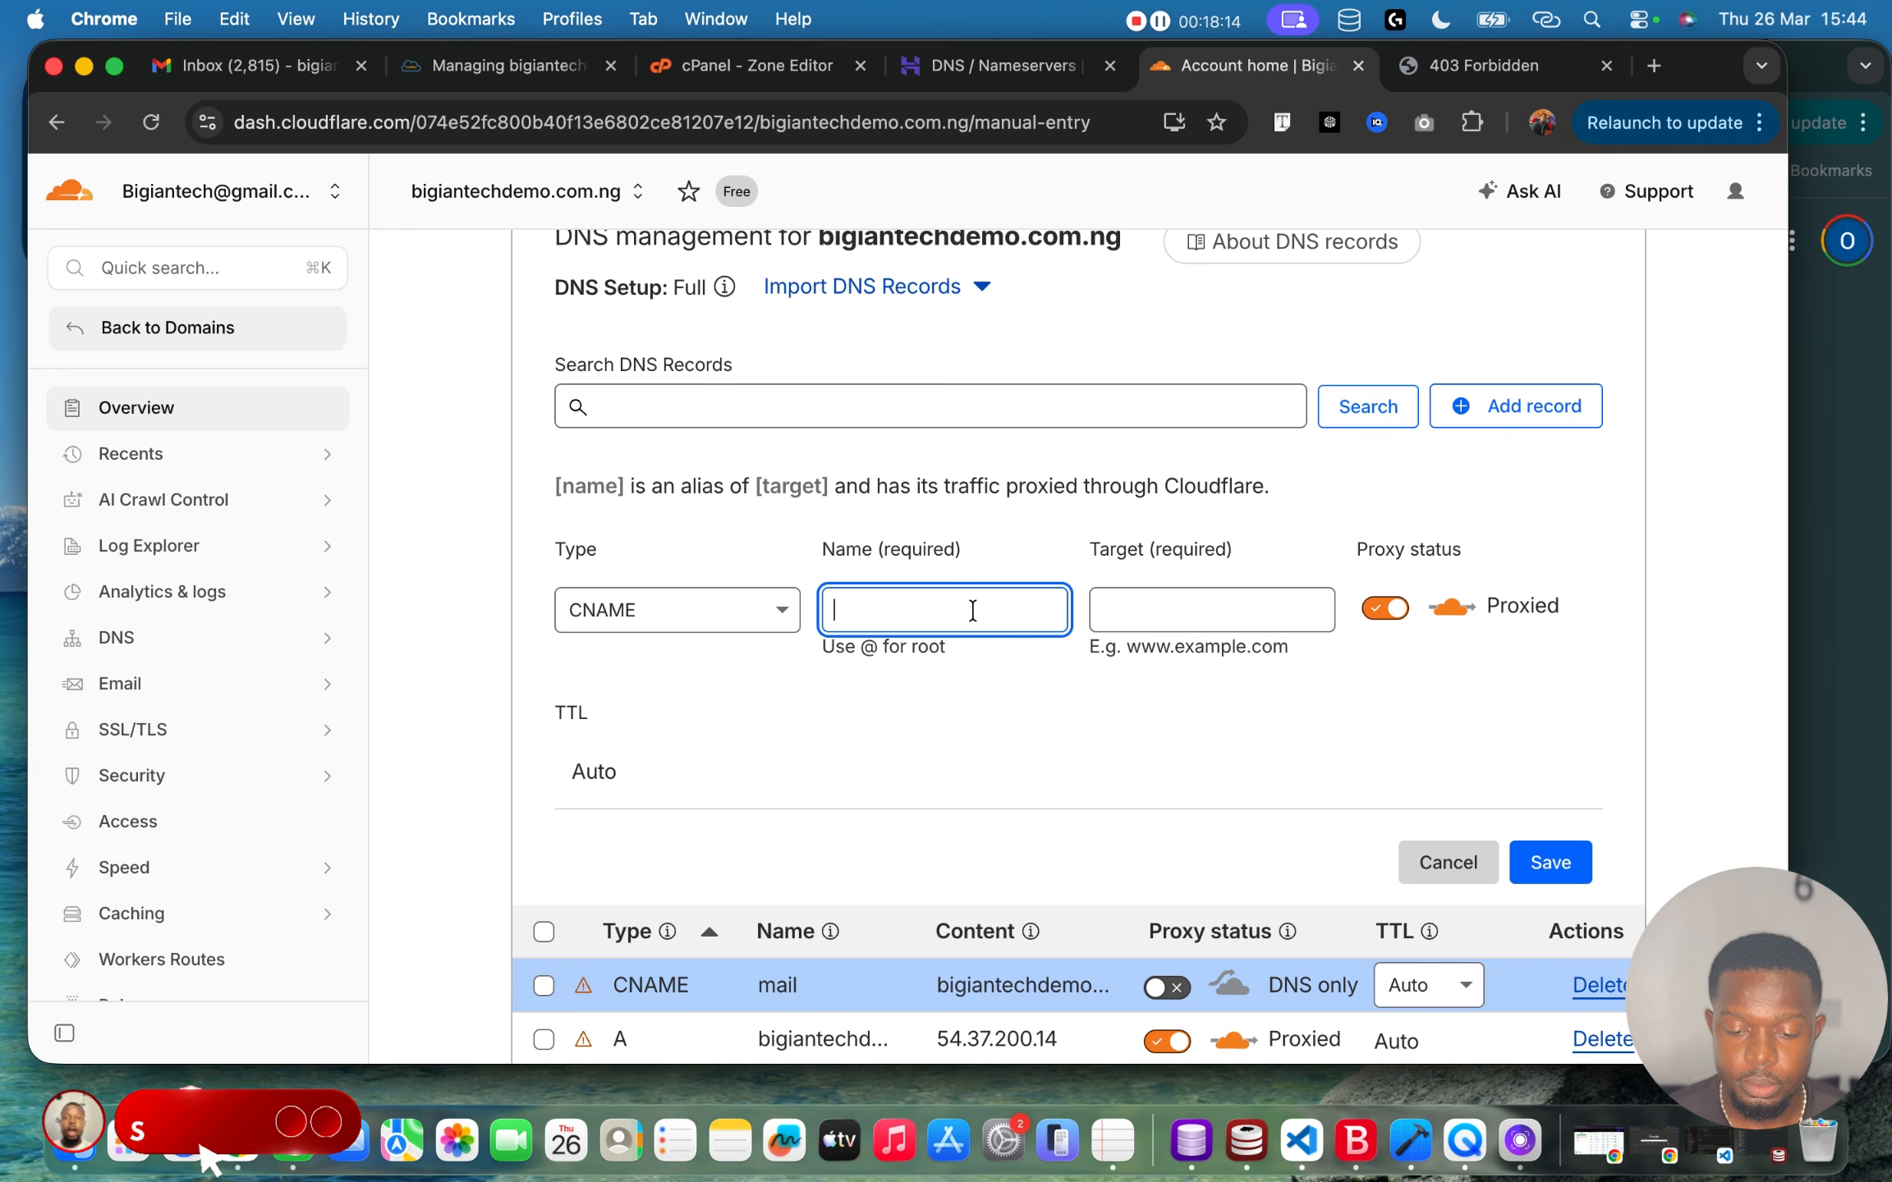
pyautogui.write('www')
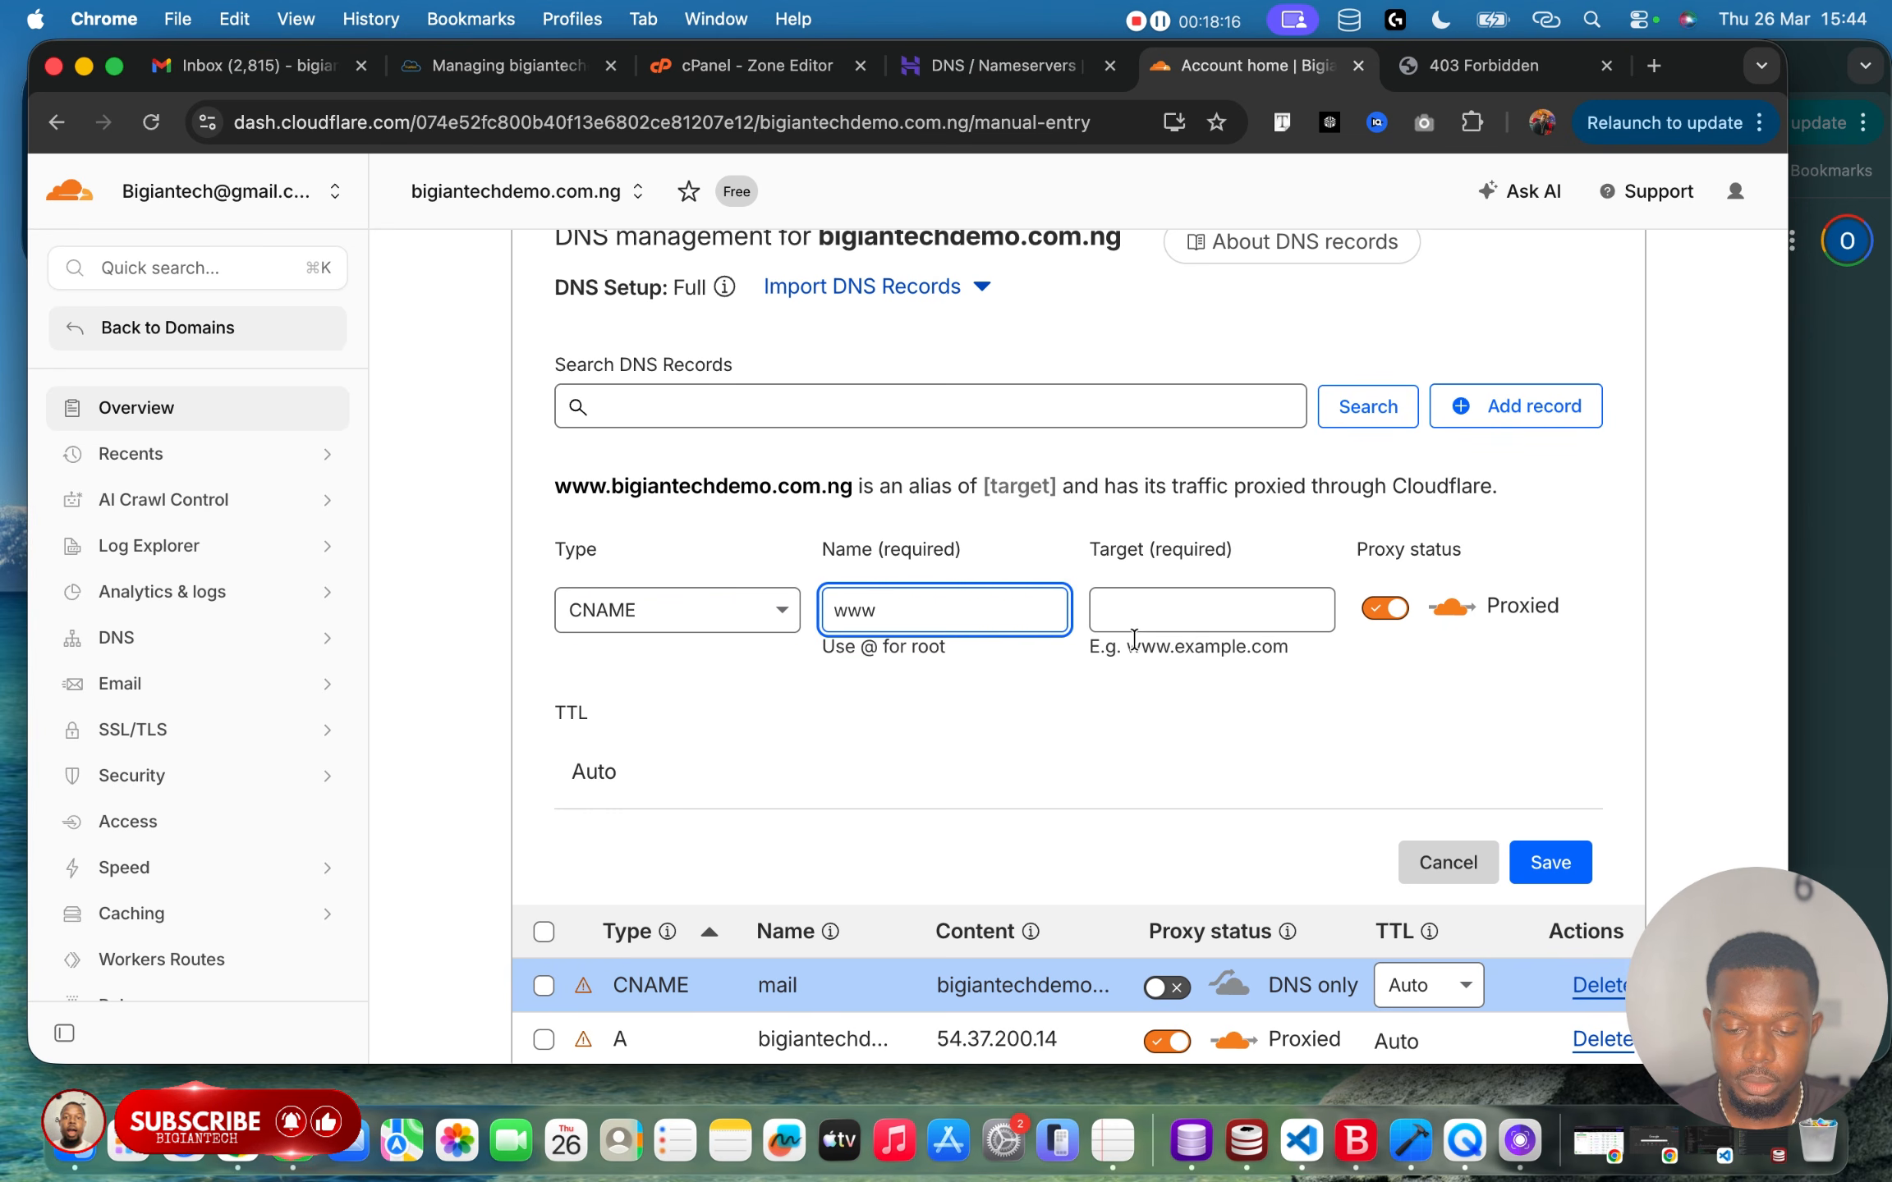
pyautogui.click(1160, 639)
pyautogui.click(1192, 608)
pyautogui.write('bigiantechdemo.com.ng')
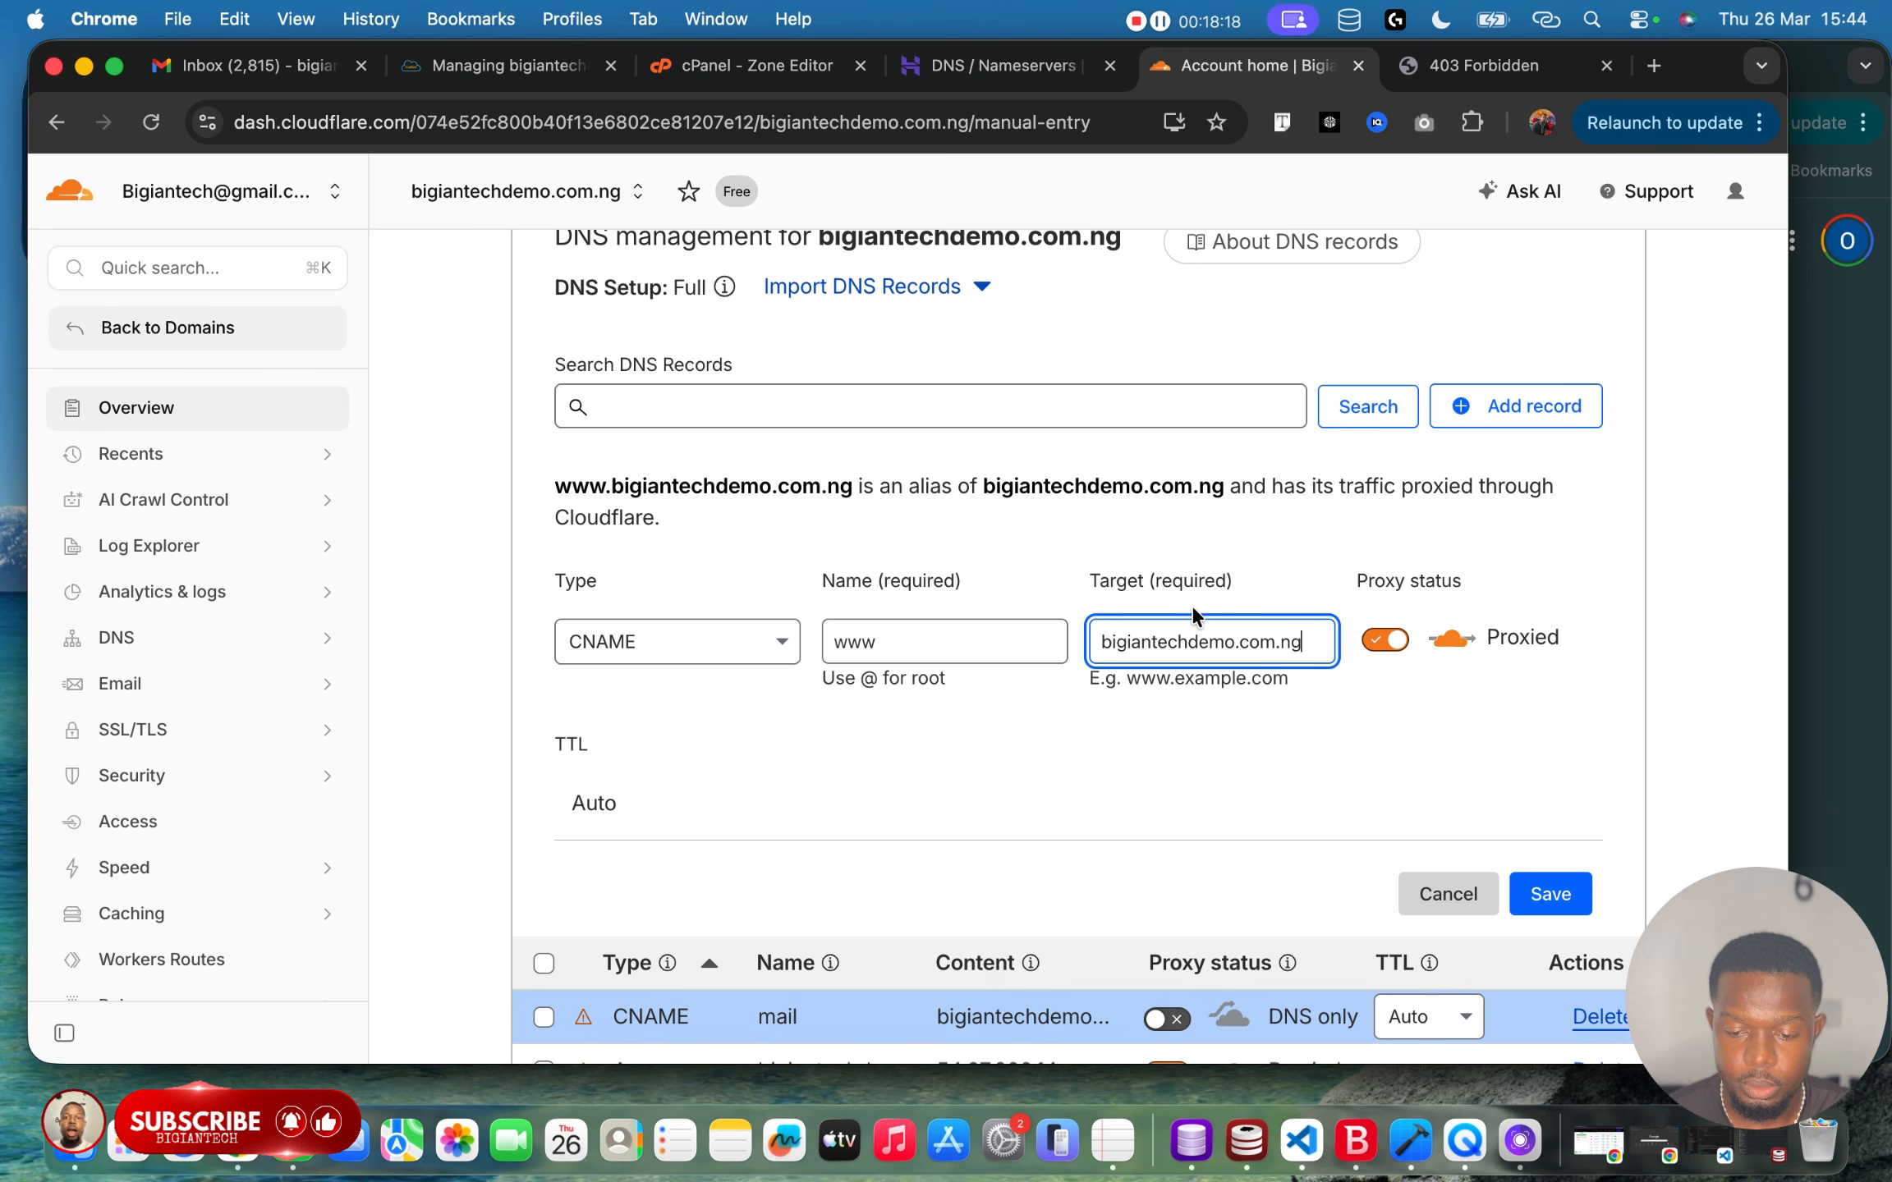
pyautogui.scroll(-1, 1379, 776)
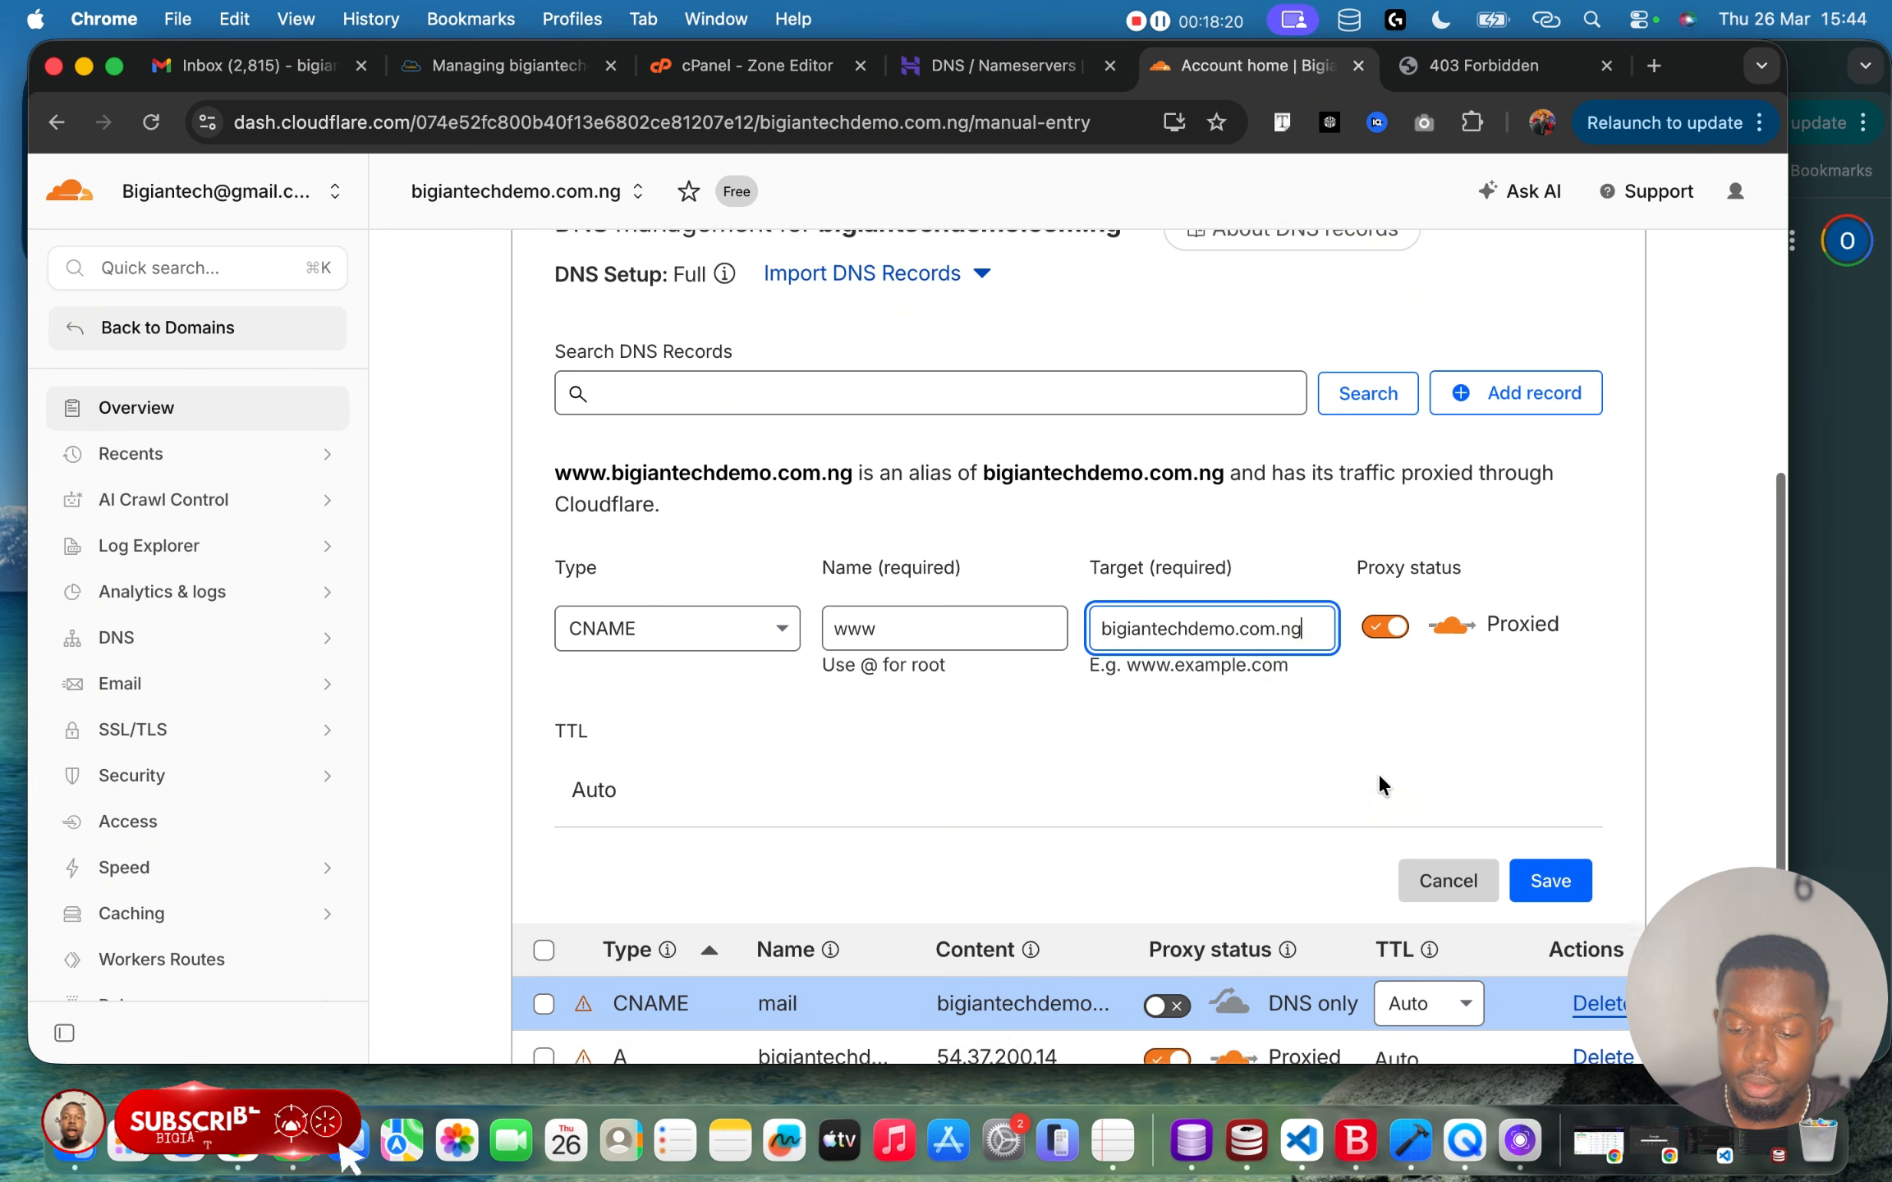
pyautogui.click(1570, 814)
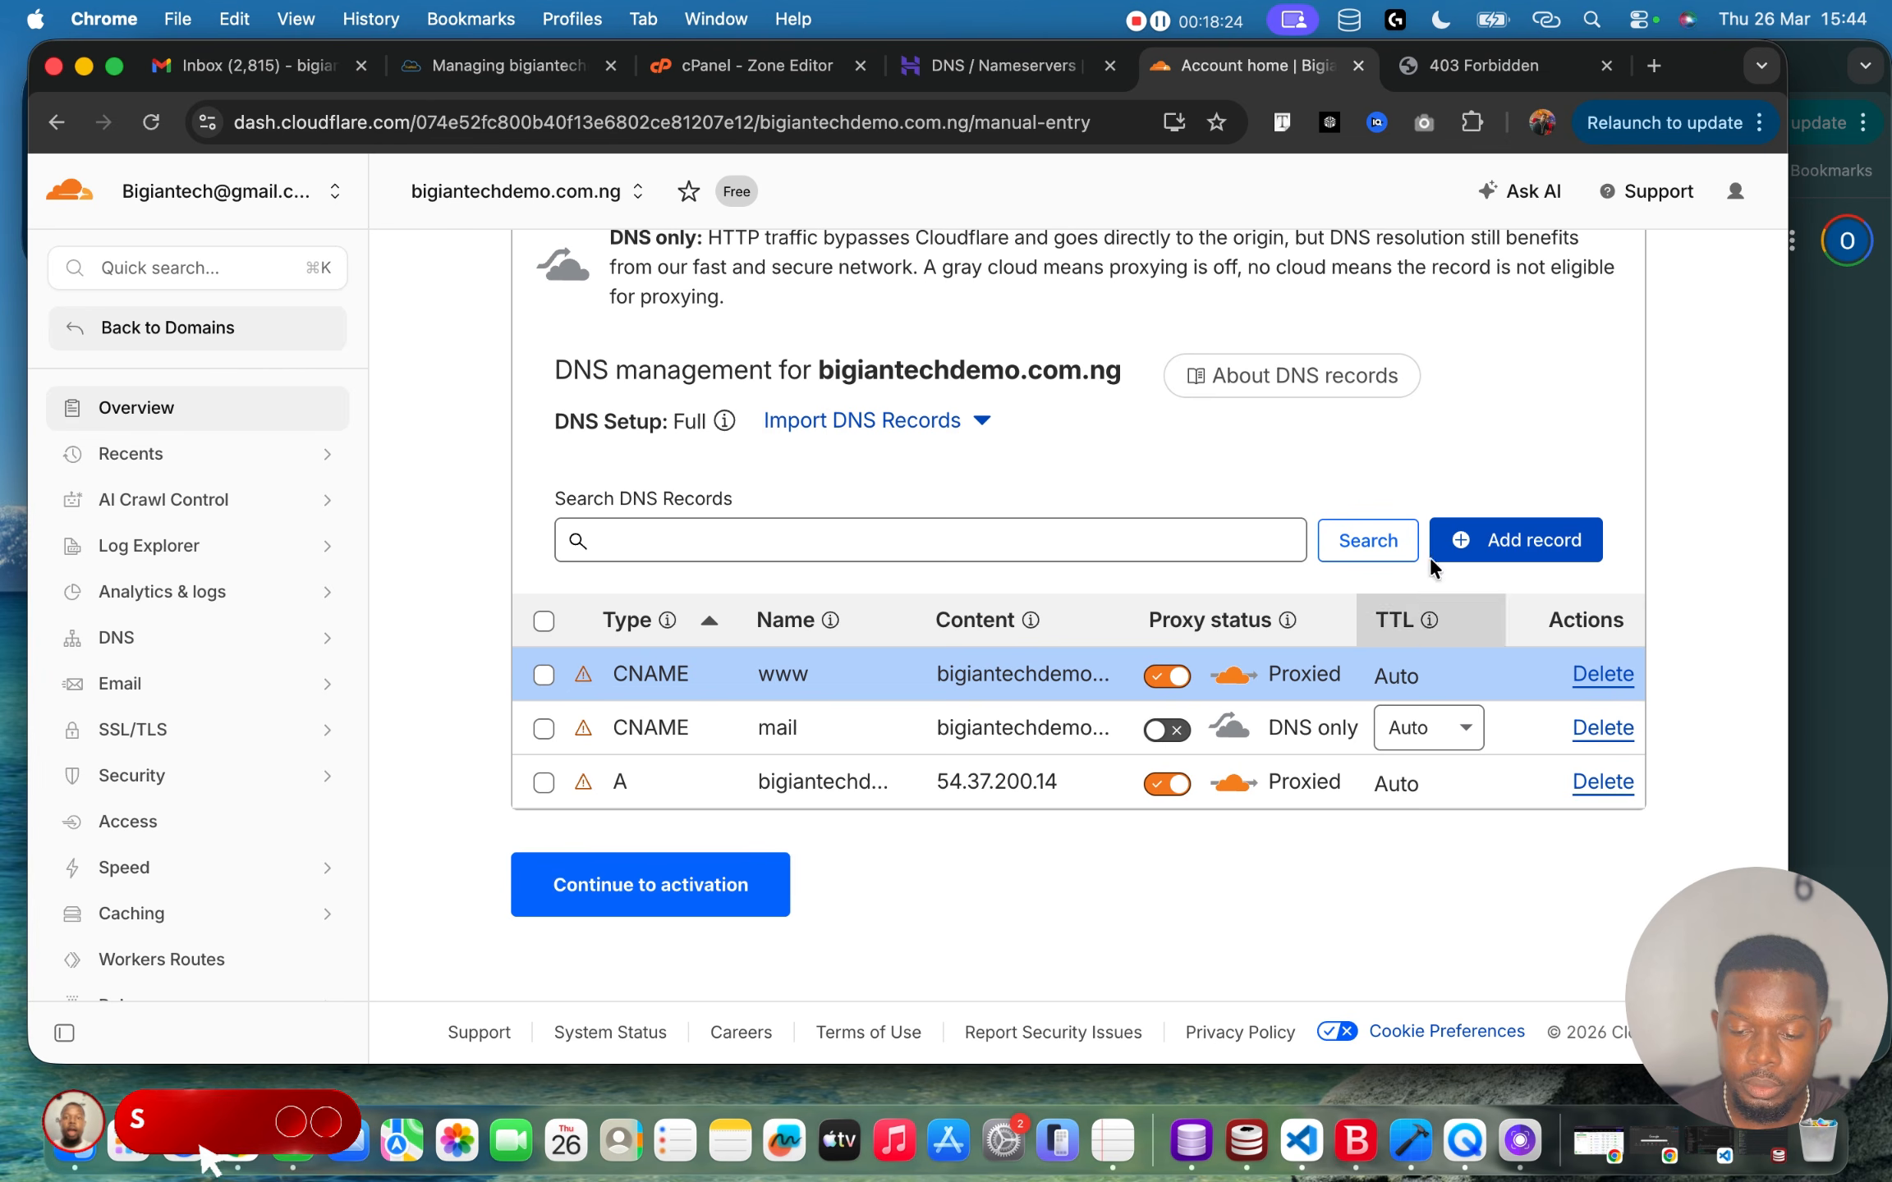
# Start another DNS record in Cloudflare and check the ftp entry among the zone records in cPanel.
pyautogui.click(1493, 544)
pyautogui.click(792, 67)
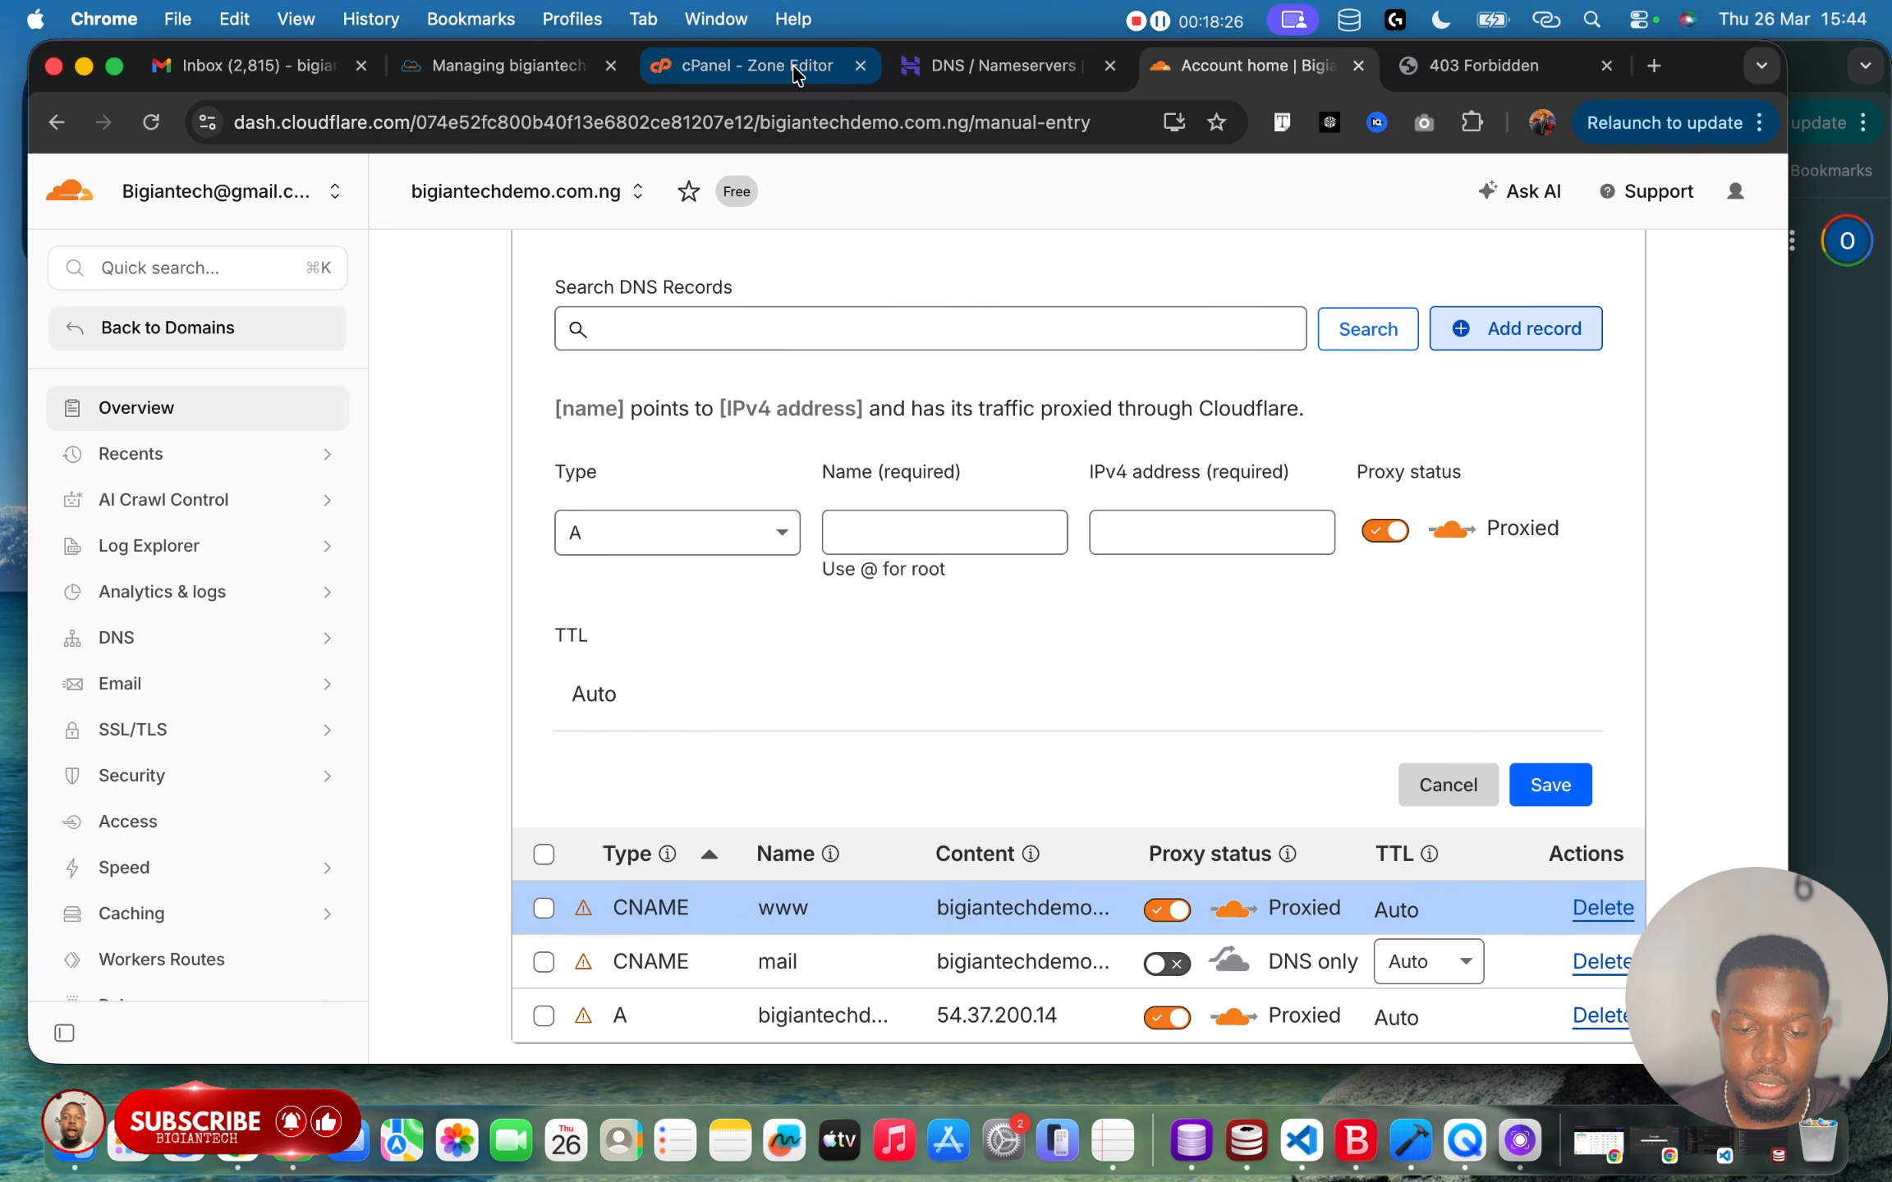
pyautogui.scroll(-5, 814, 551)
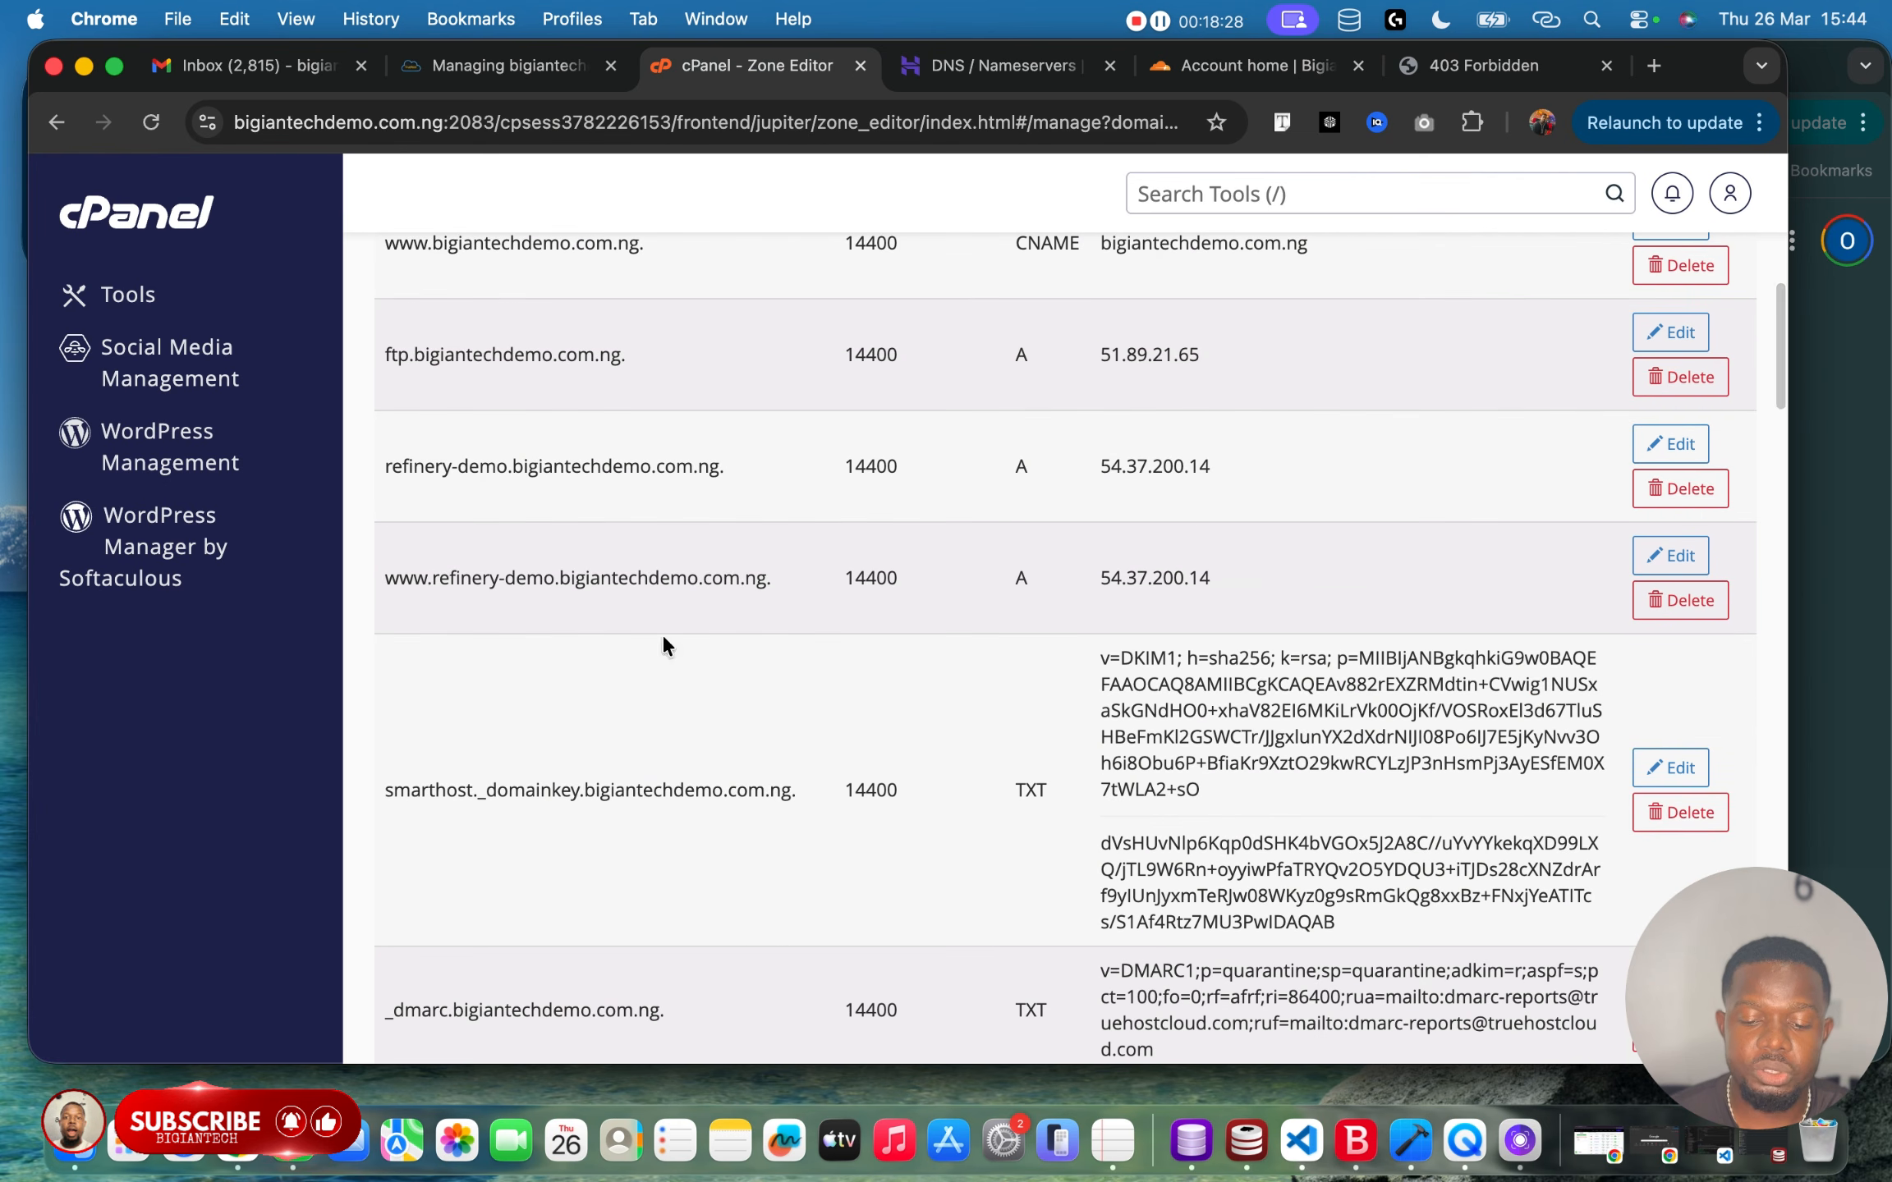
pyautogui.scroll(4, 700, 545)
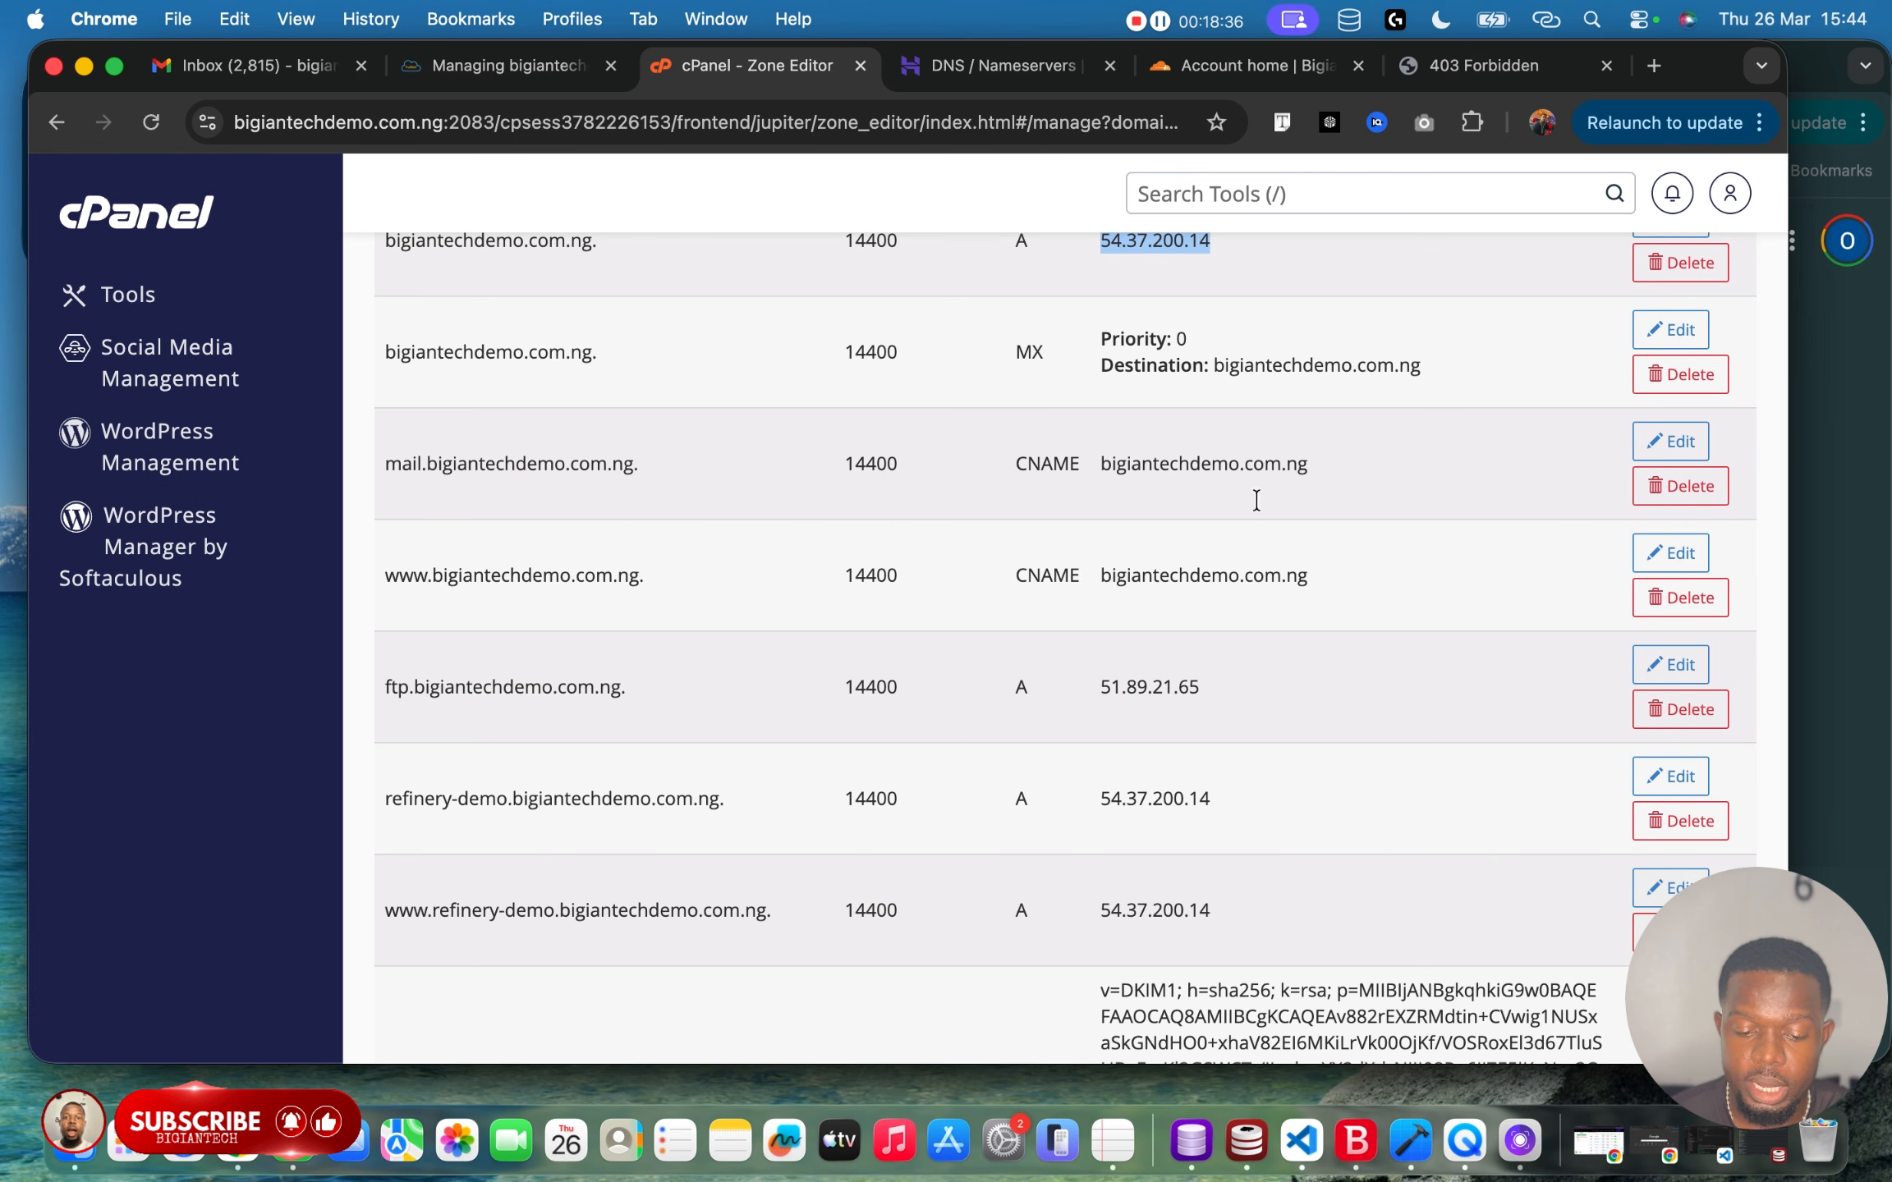
# In Cloudflare, name the new A record ftp, set its IPv4 address to 54.37.200.14, and save it as proxied.
pyautogui.click(1296, 76)
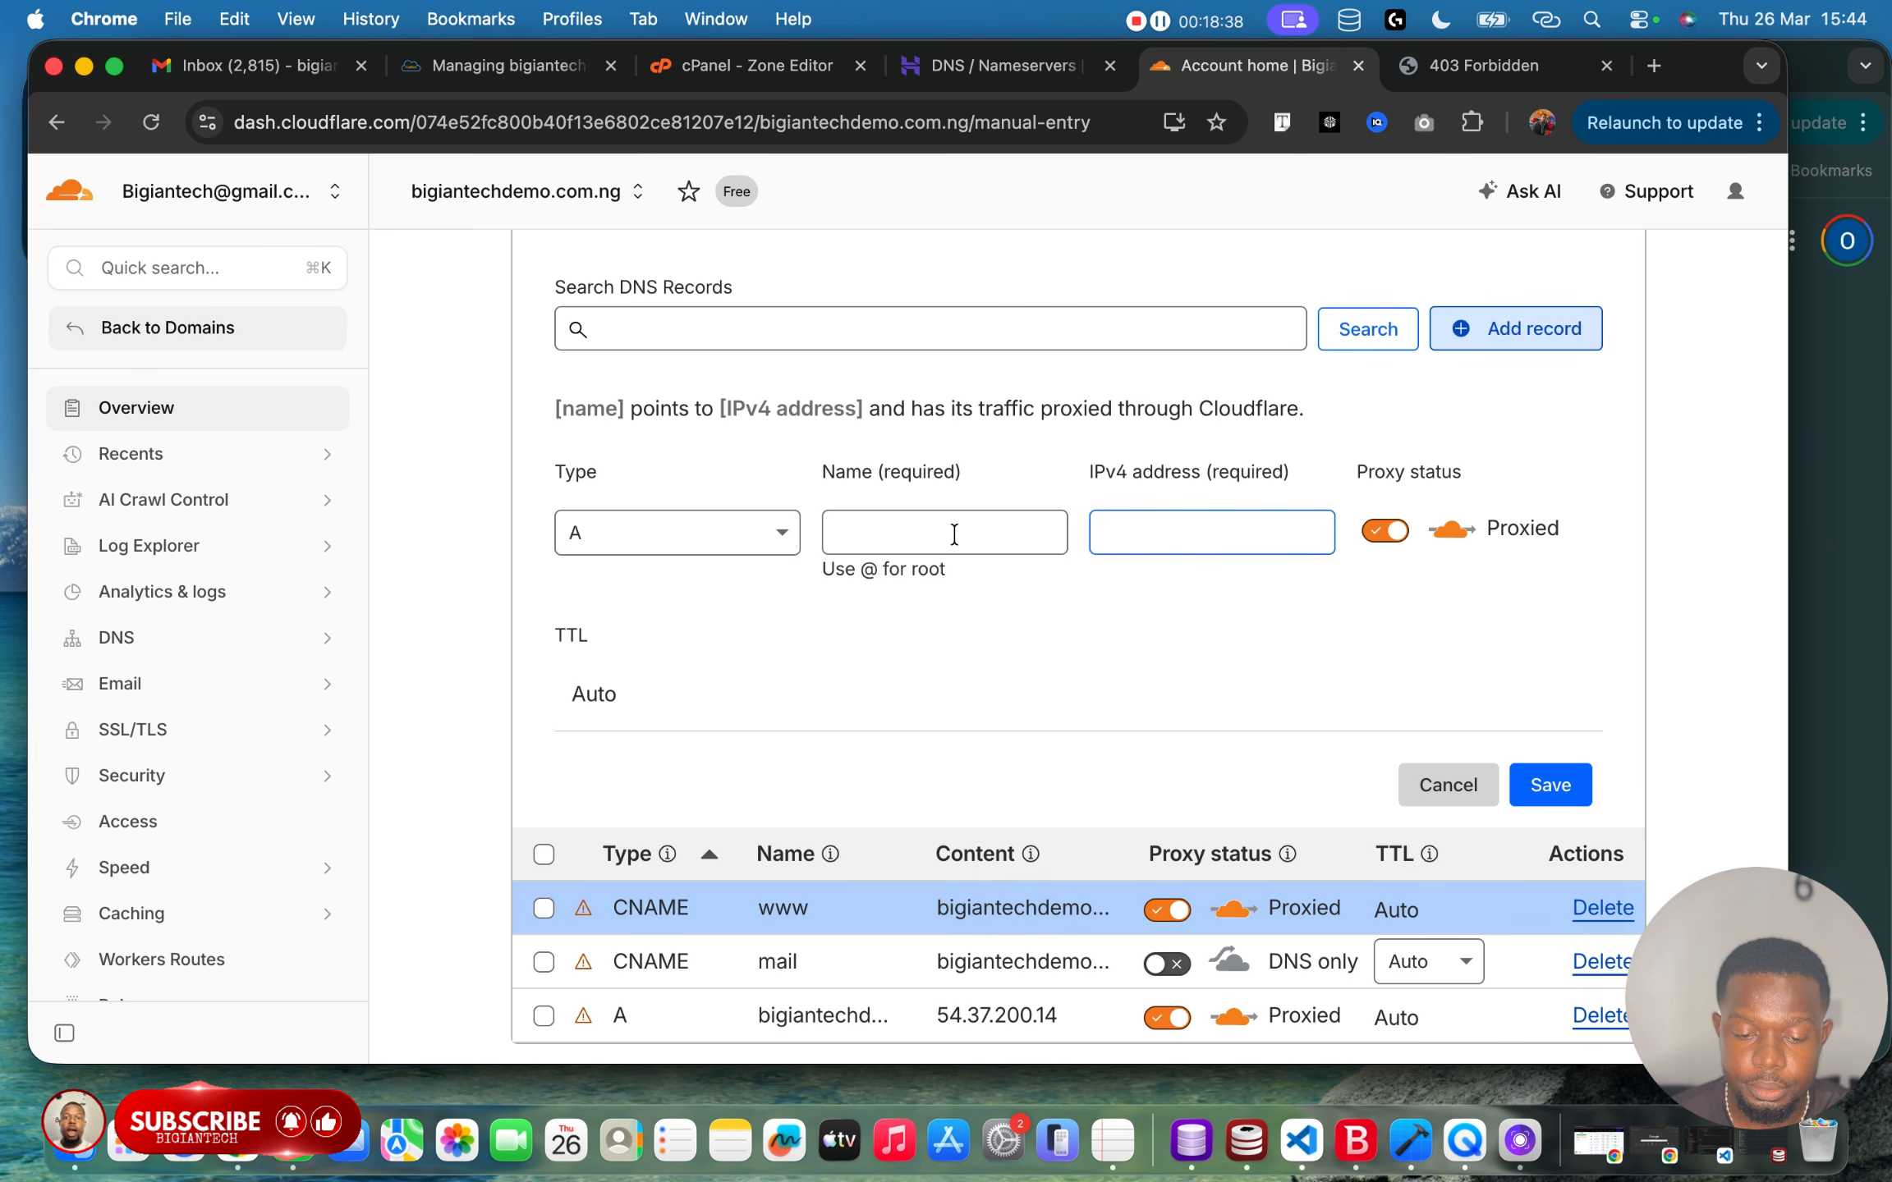
pyautogui.click(1033, 530)
pyautogui.write('f')
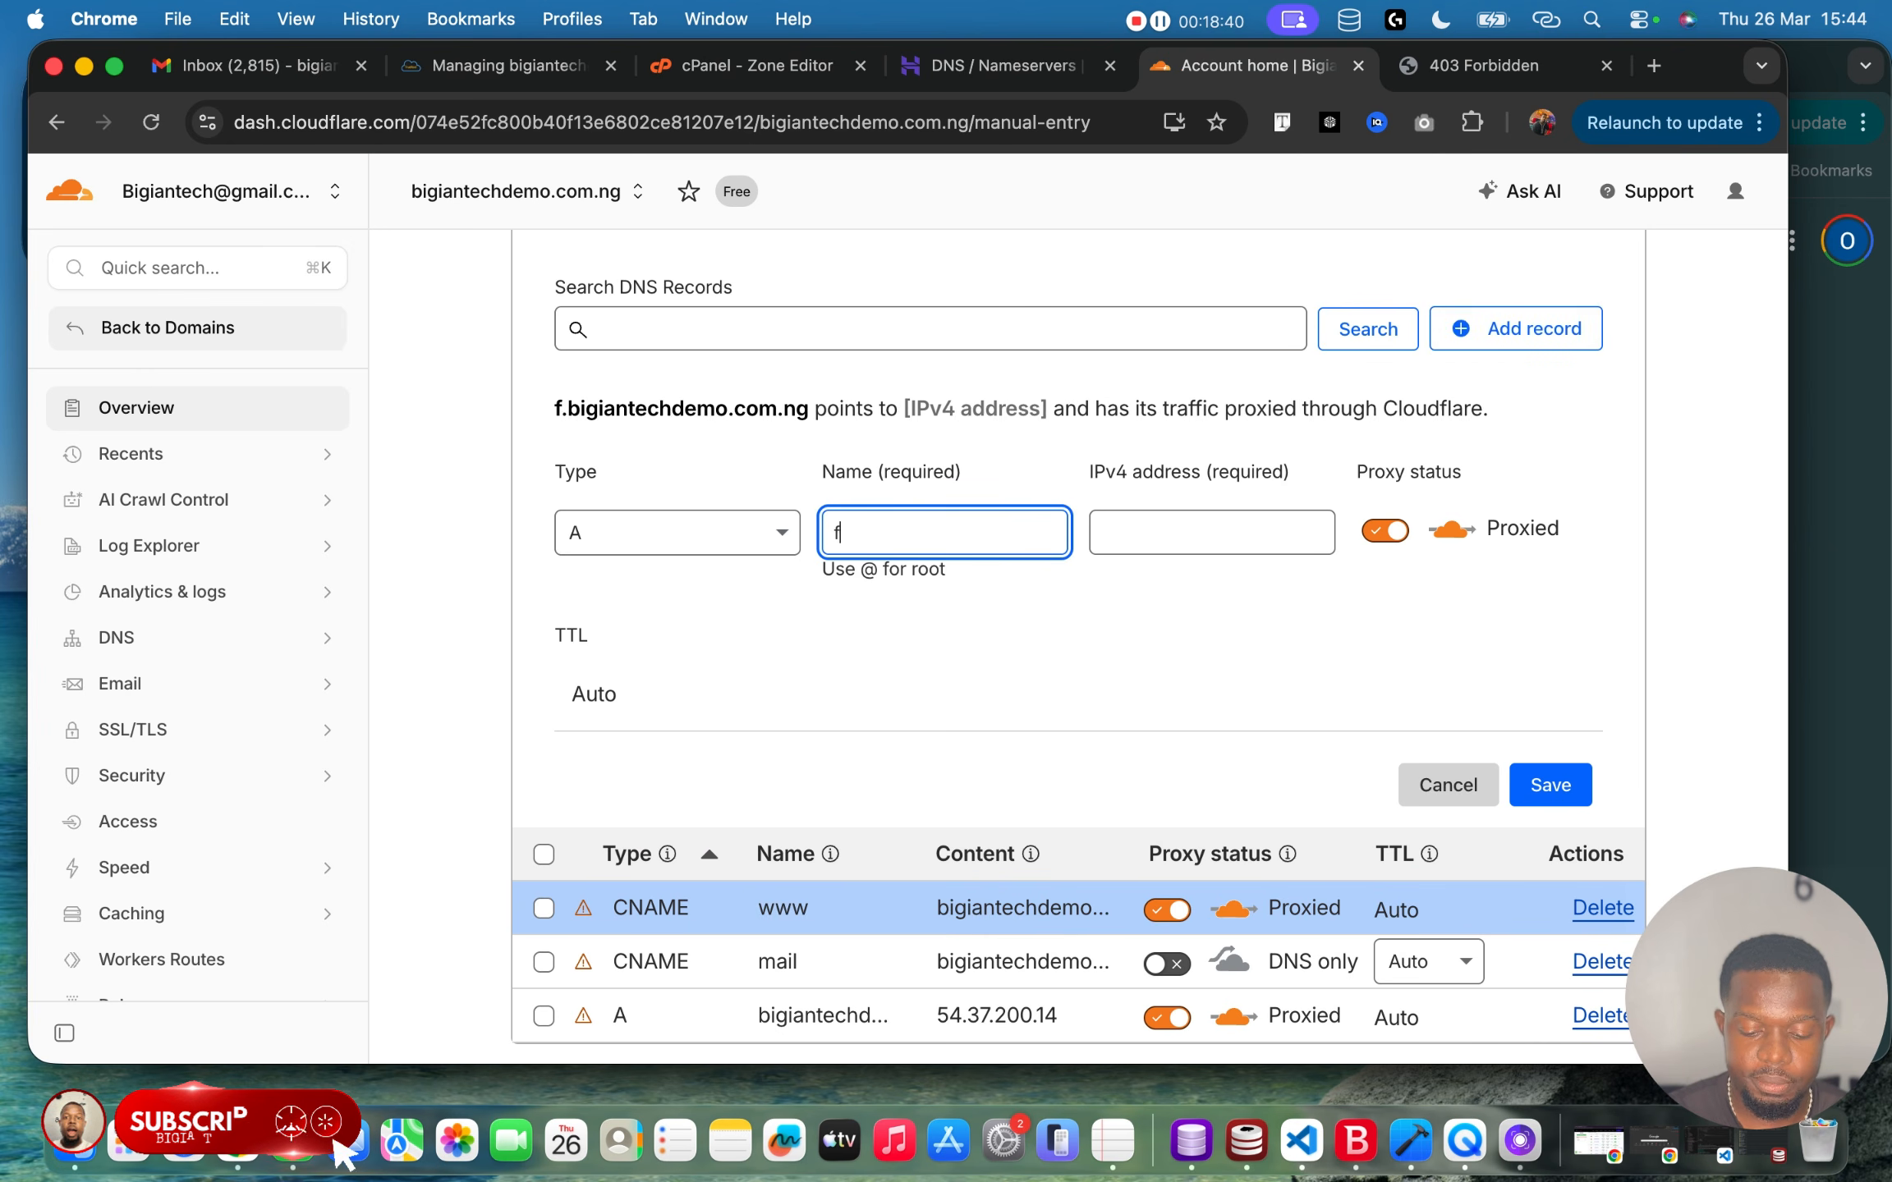
pyautogui.write('tp')
pyautogui.click(1155, 529)
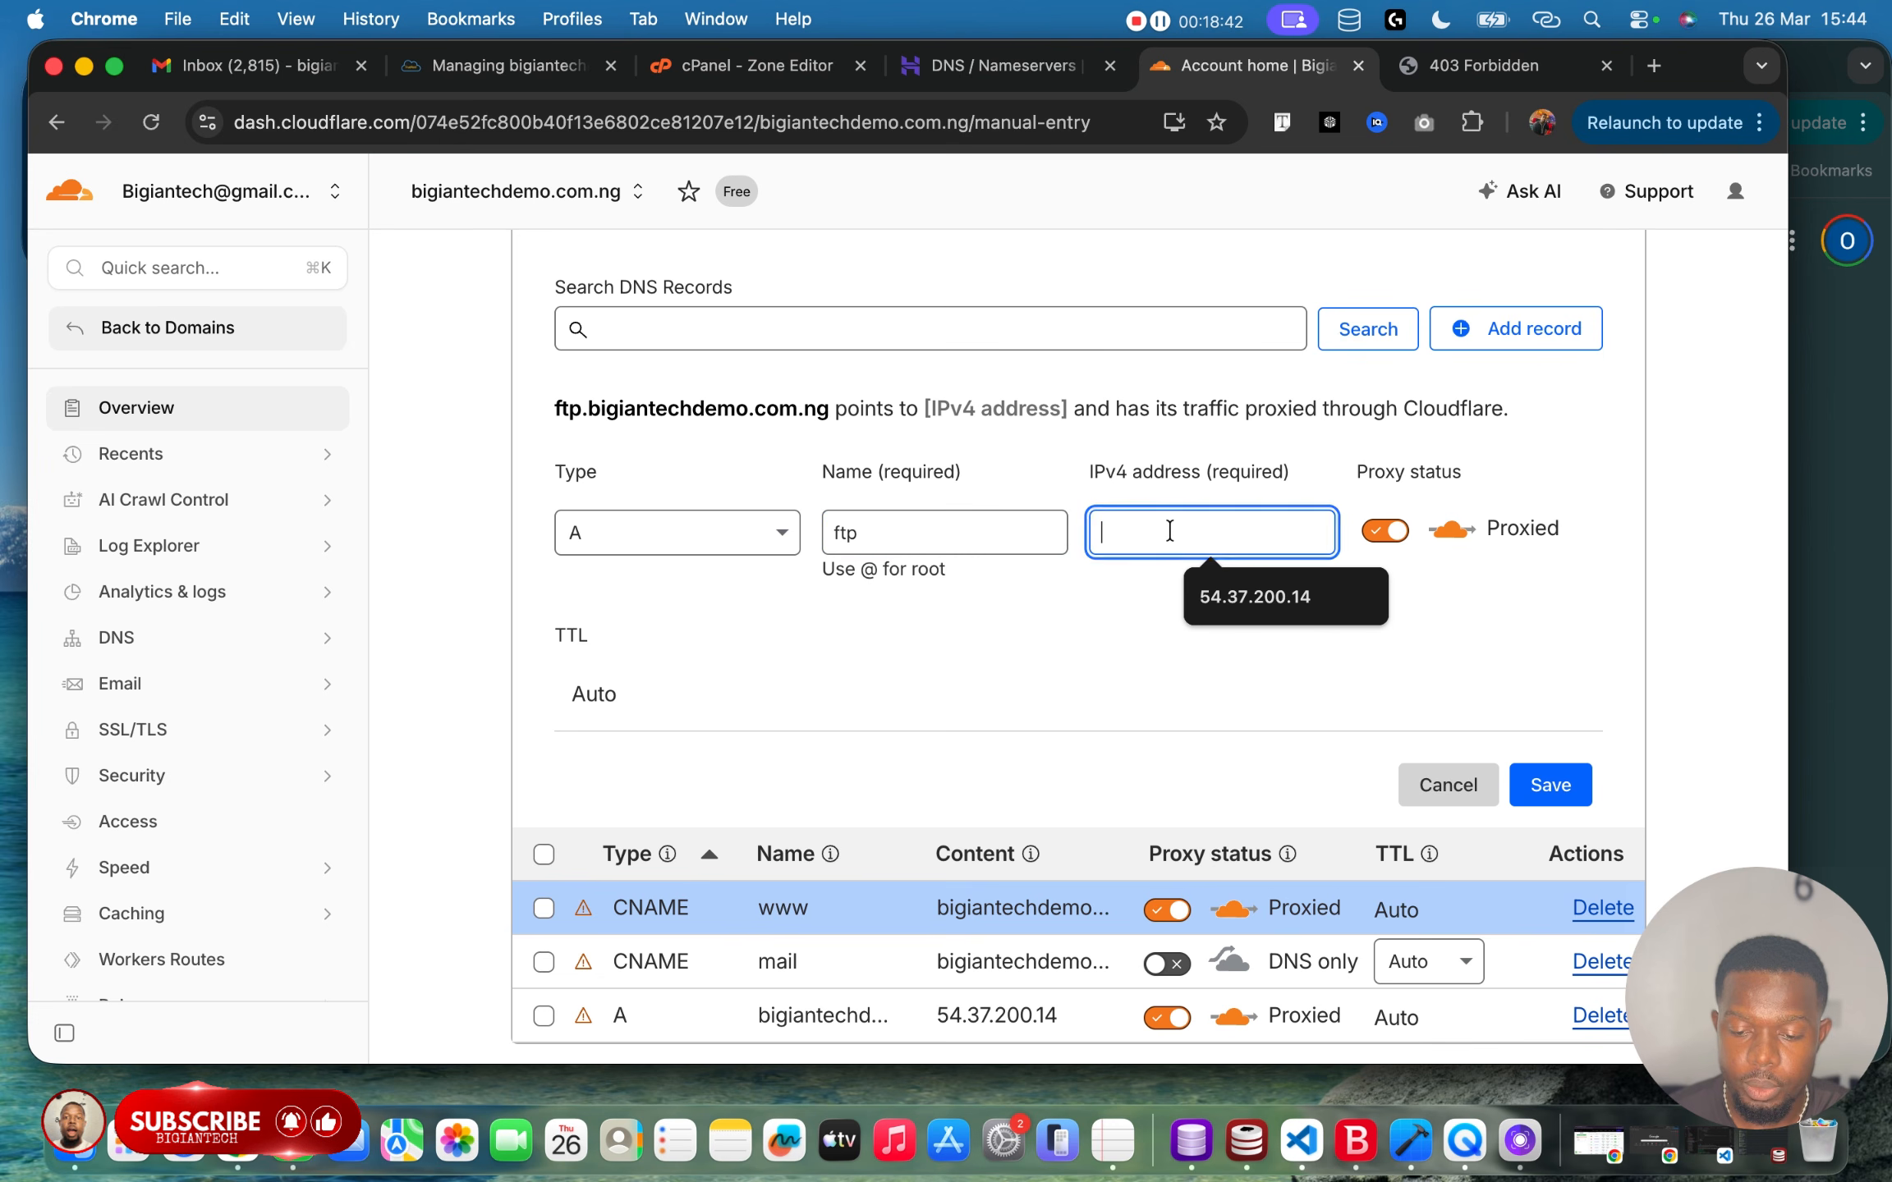
pyautogui.click(1220, 592)
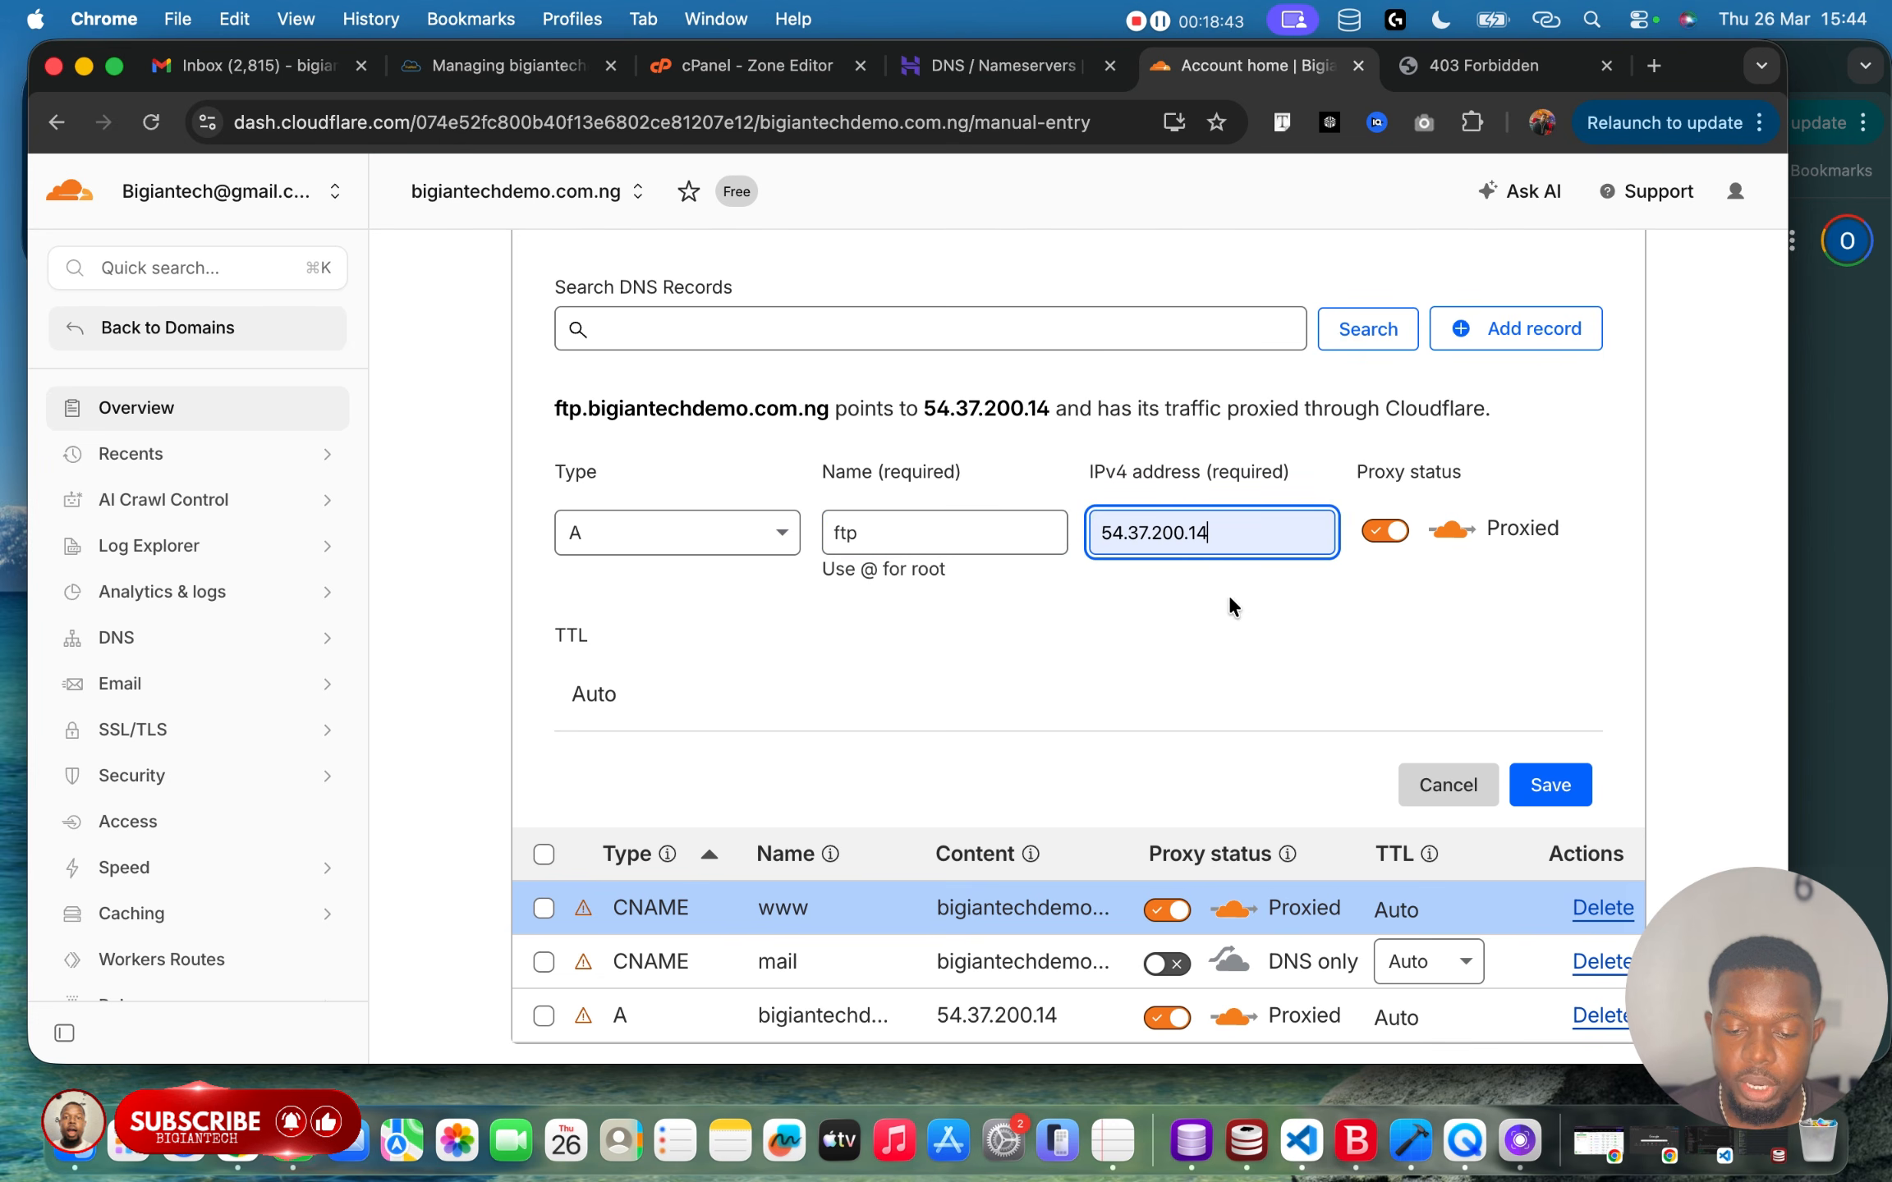
pyautogui.click(1548, 784)
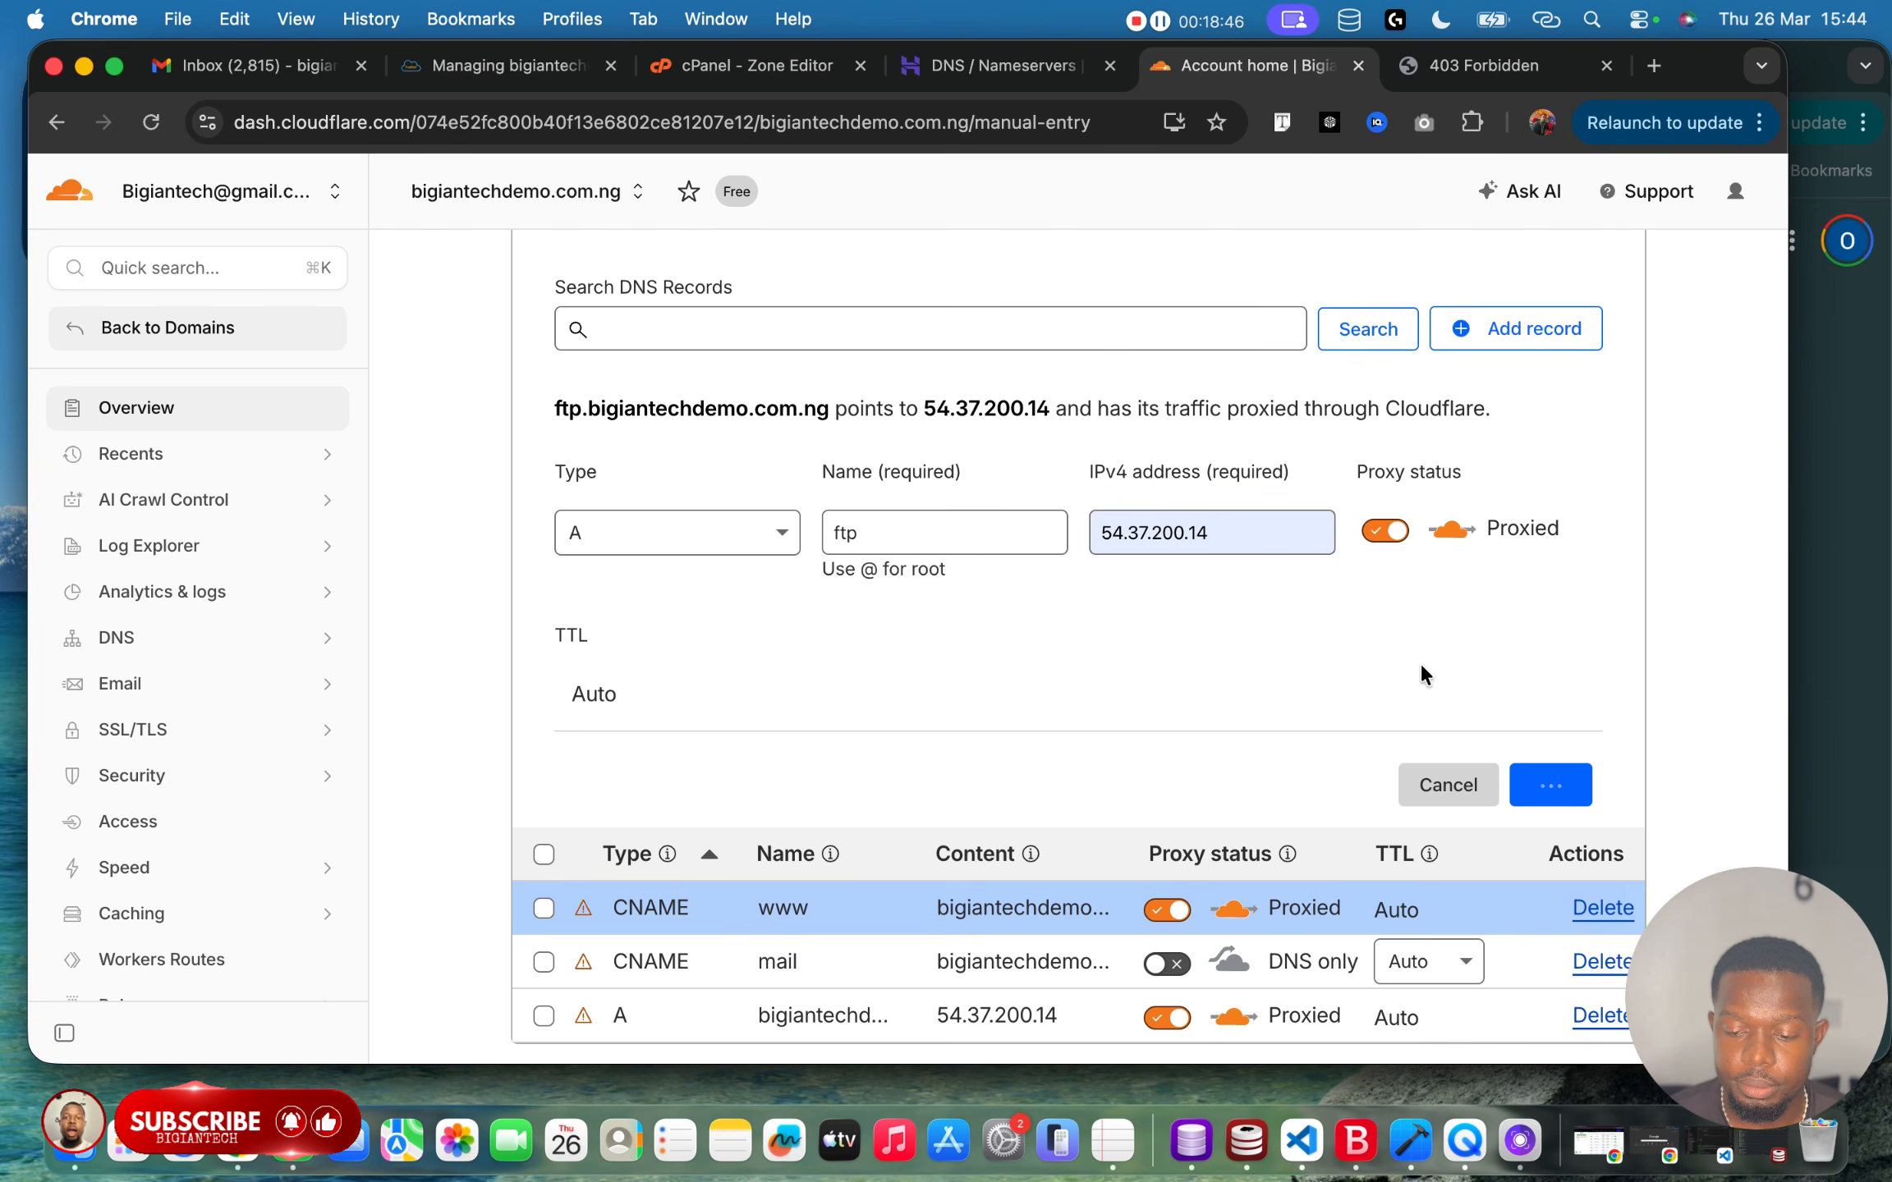
# Switch to cPanel, filter the zone records to MX, and open the bigiantechdemo.com.ng MX record for editing.
pyautogui.click(793, 78)
pyautogui.scroll(-2, 834, 608)
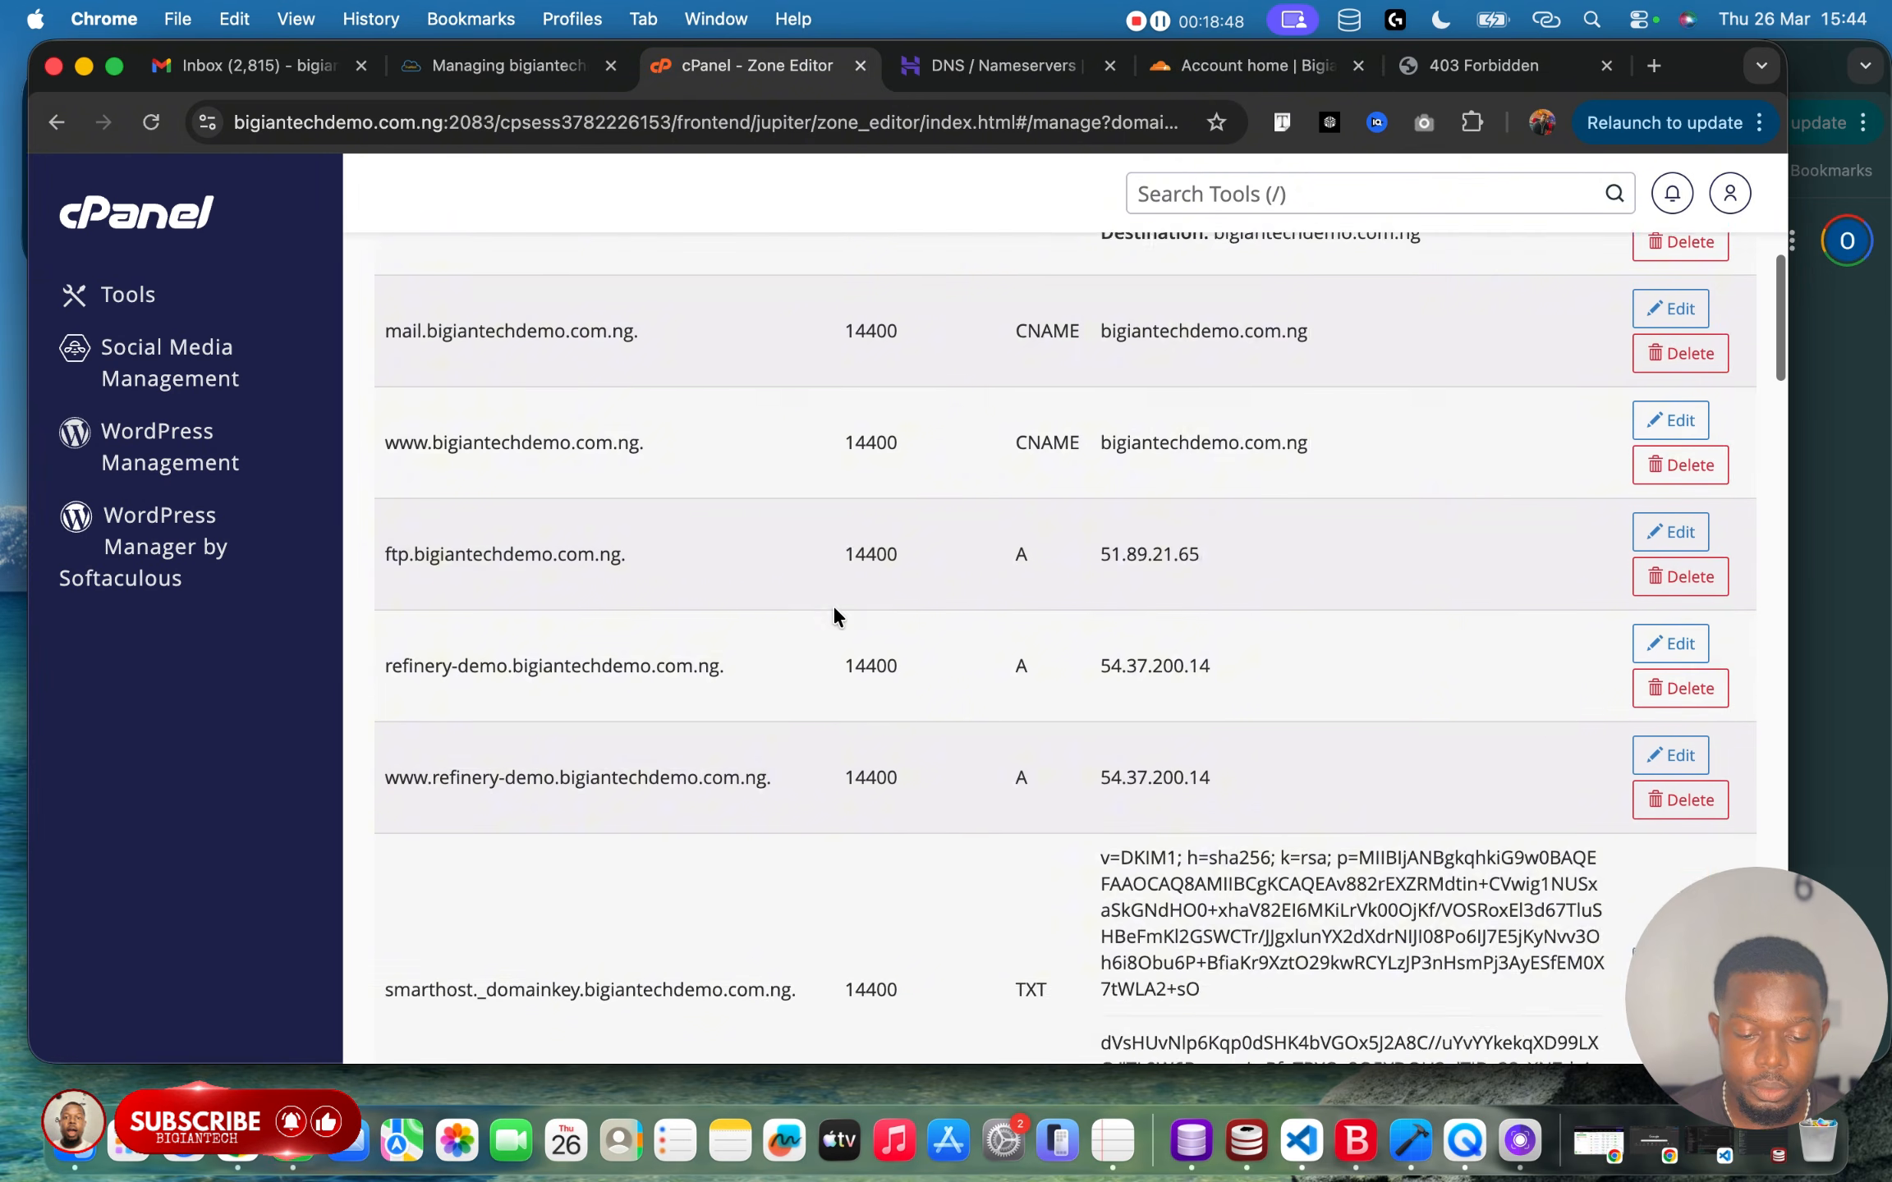
pyautogui.scroll(-5, 831, 612)
pyautogui.scroll(15, 831, 612)
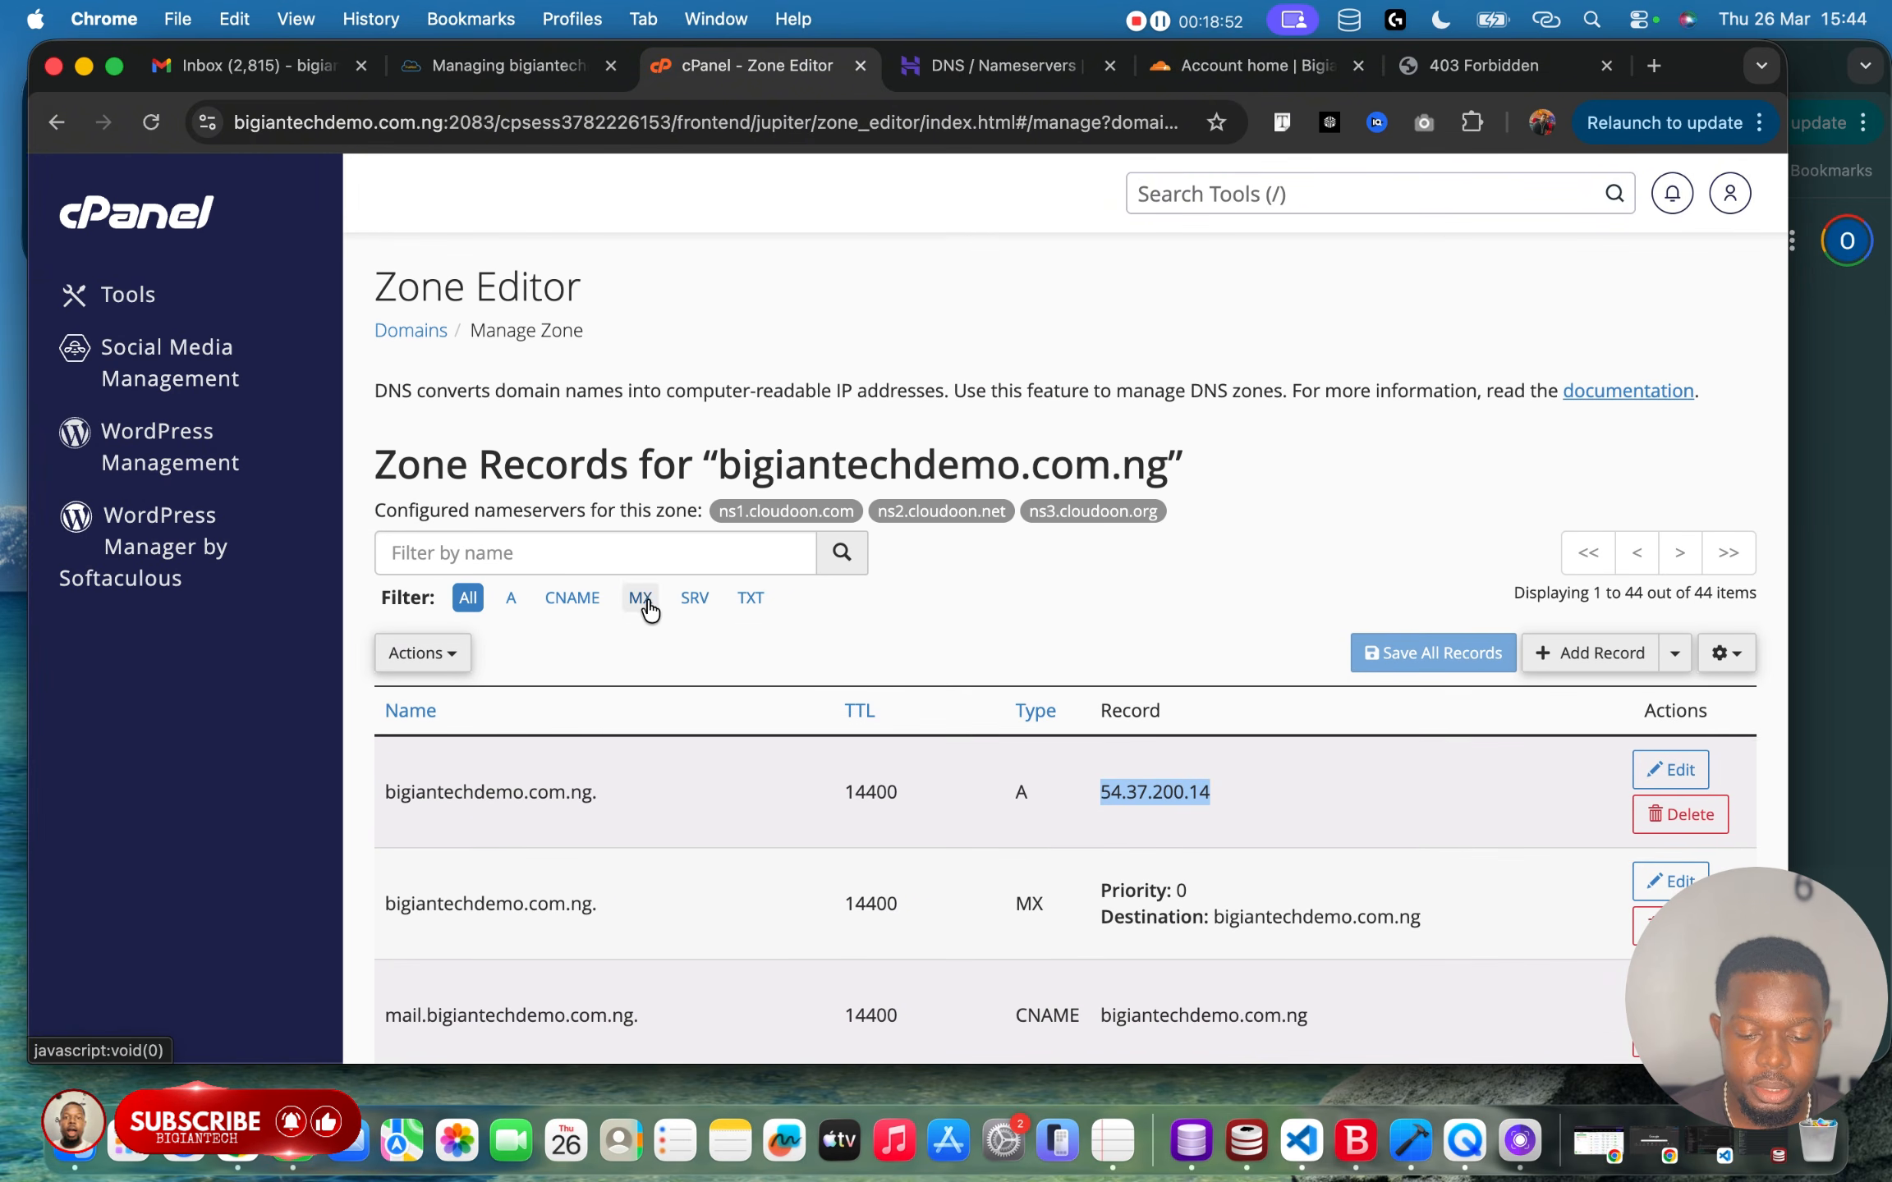
pyautogui.click(643, 600)
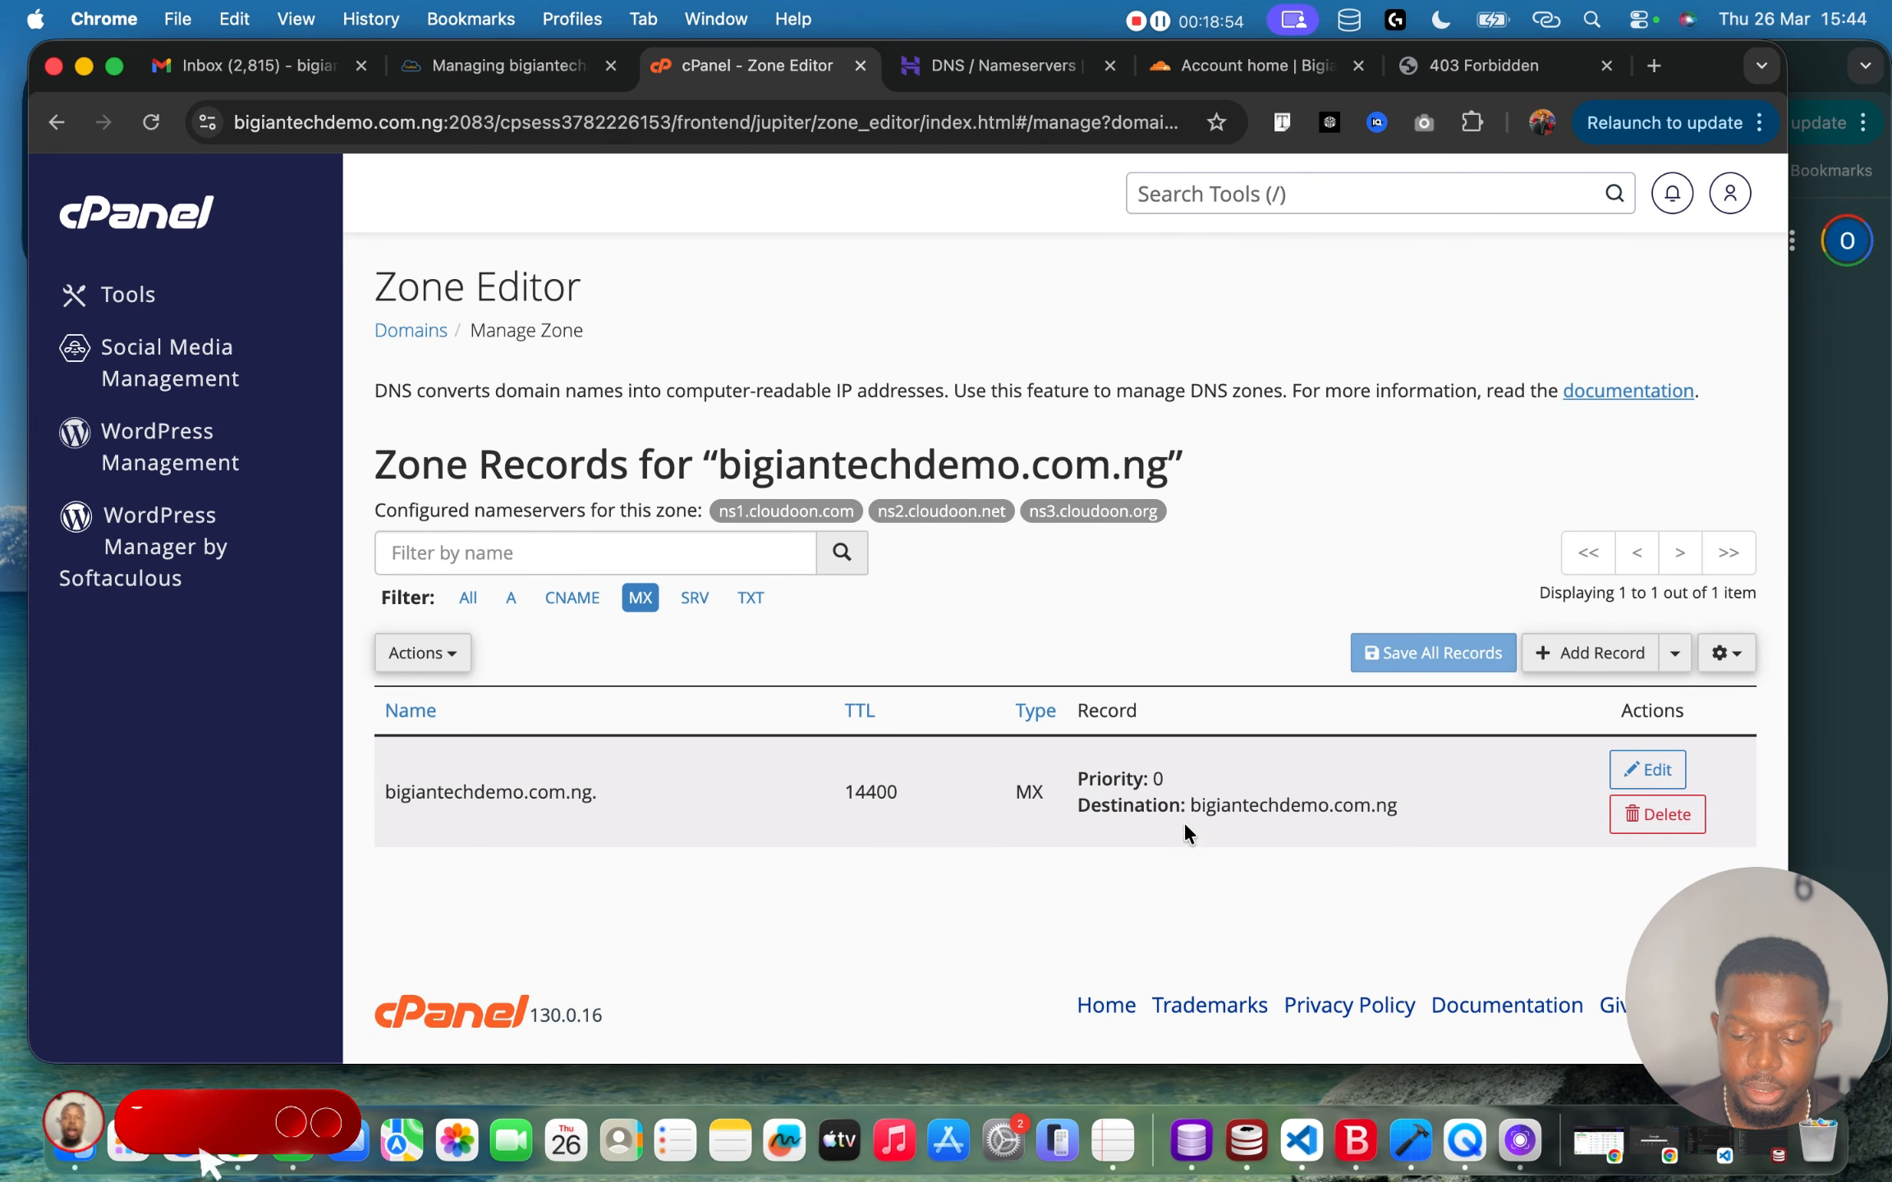
pyautogui.click(1661, 772)
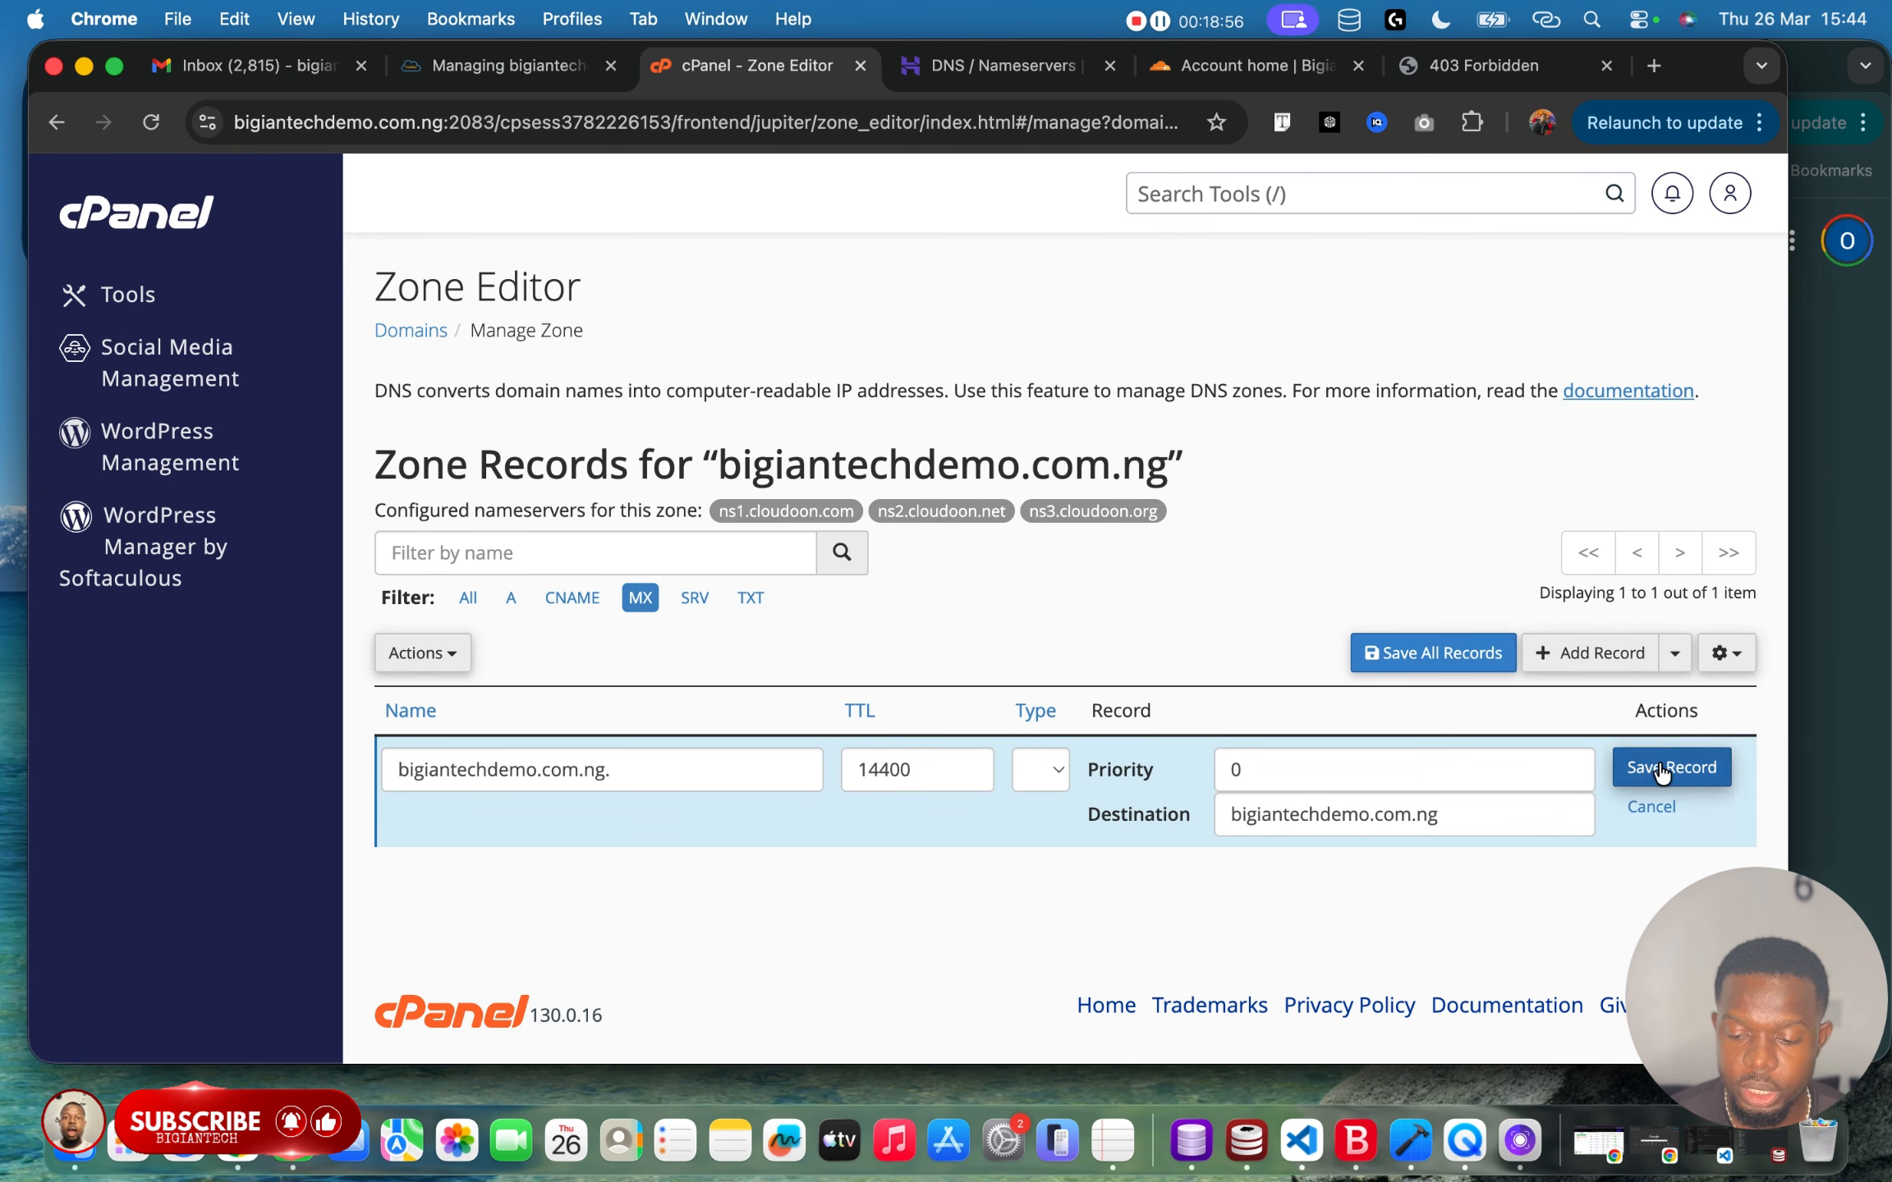
# Return to Cloudflare, start another DNS record, and set its type to MX.
pyautogui.click(1256, 65)
pyautogui.click(1496, 499)
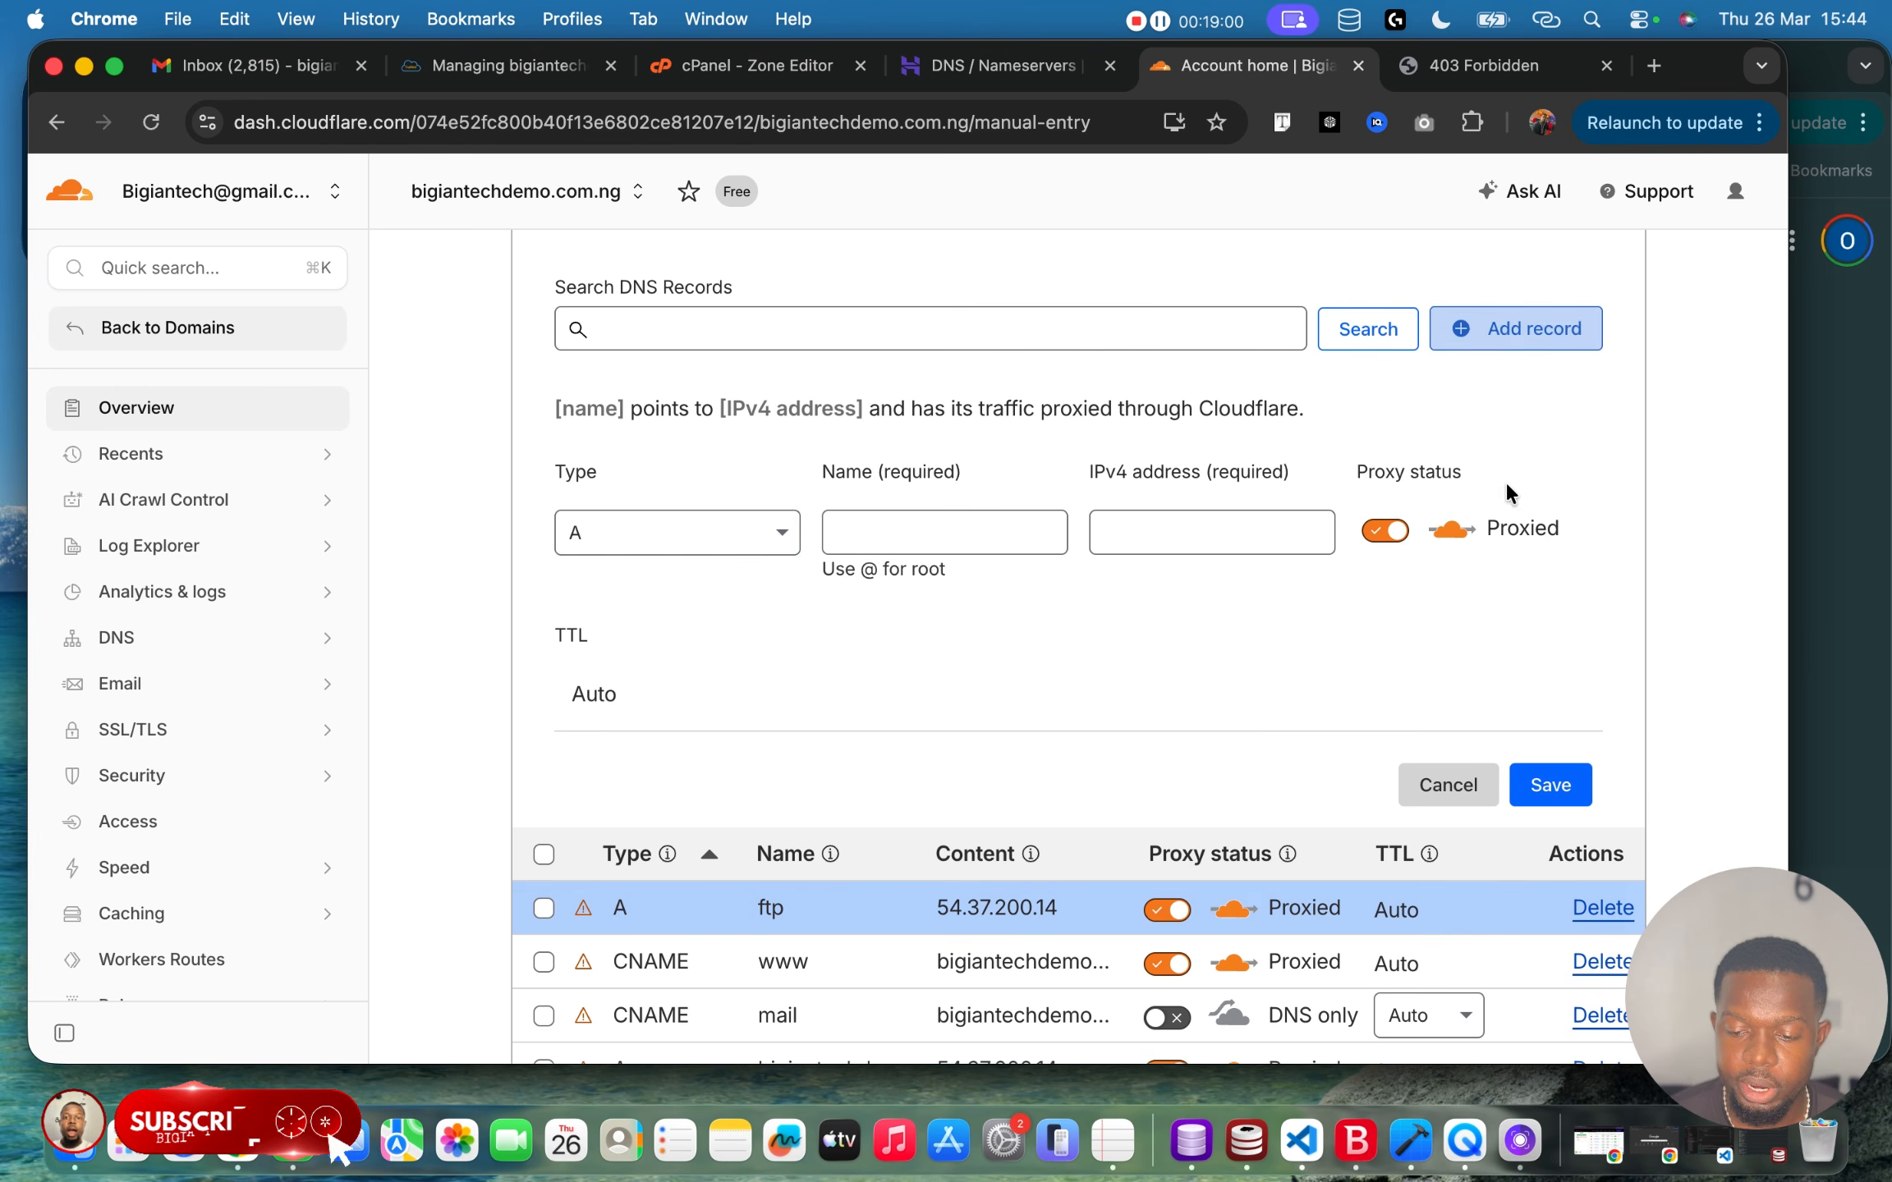
pyautogui.click(620, 535)
pyautogui.scroll(-5, 619, 821)
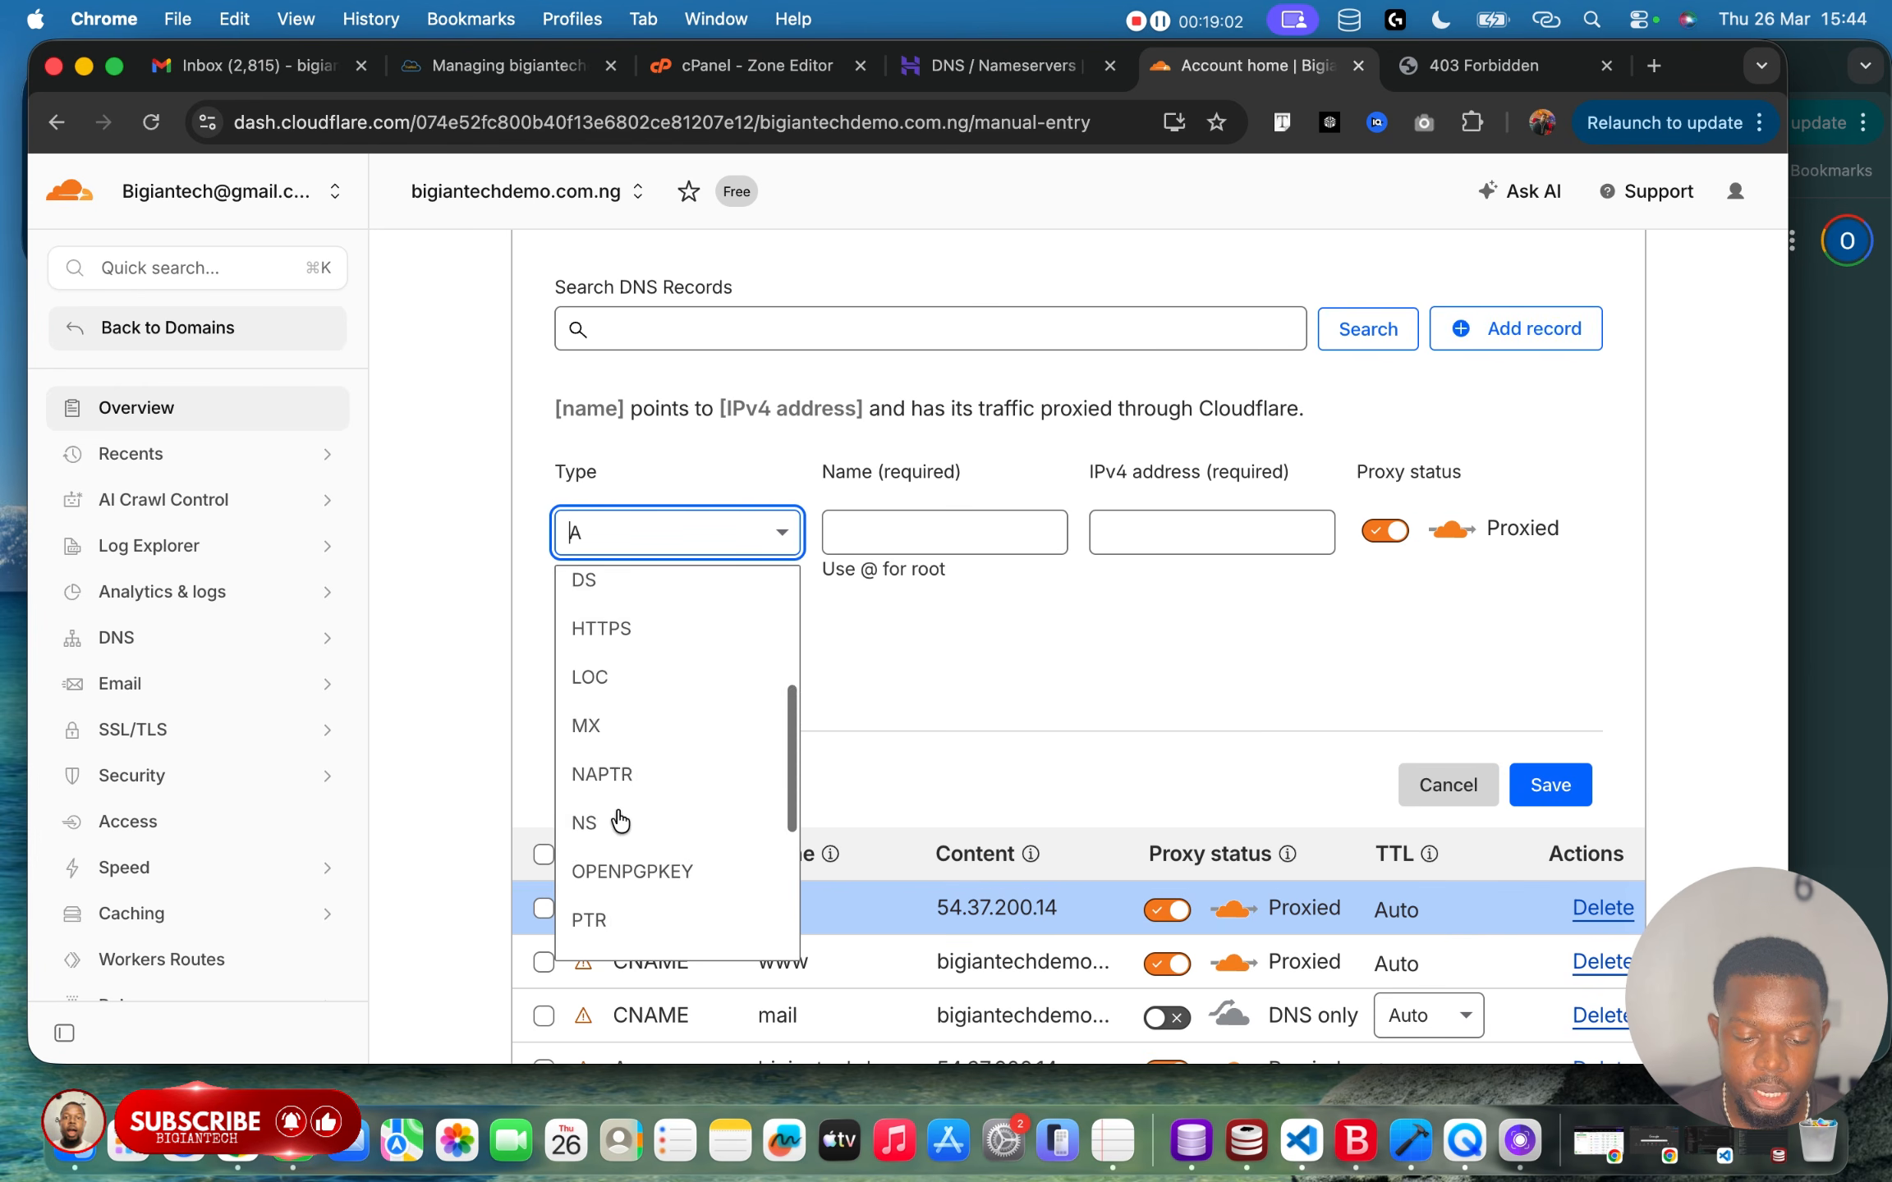
pyautogui.scroll(1, 618, 739)
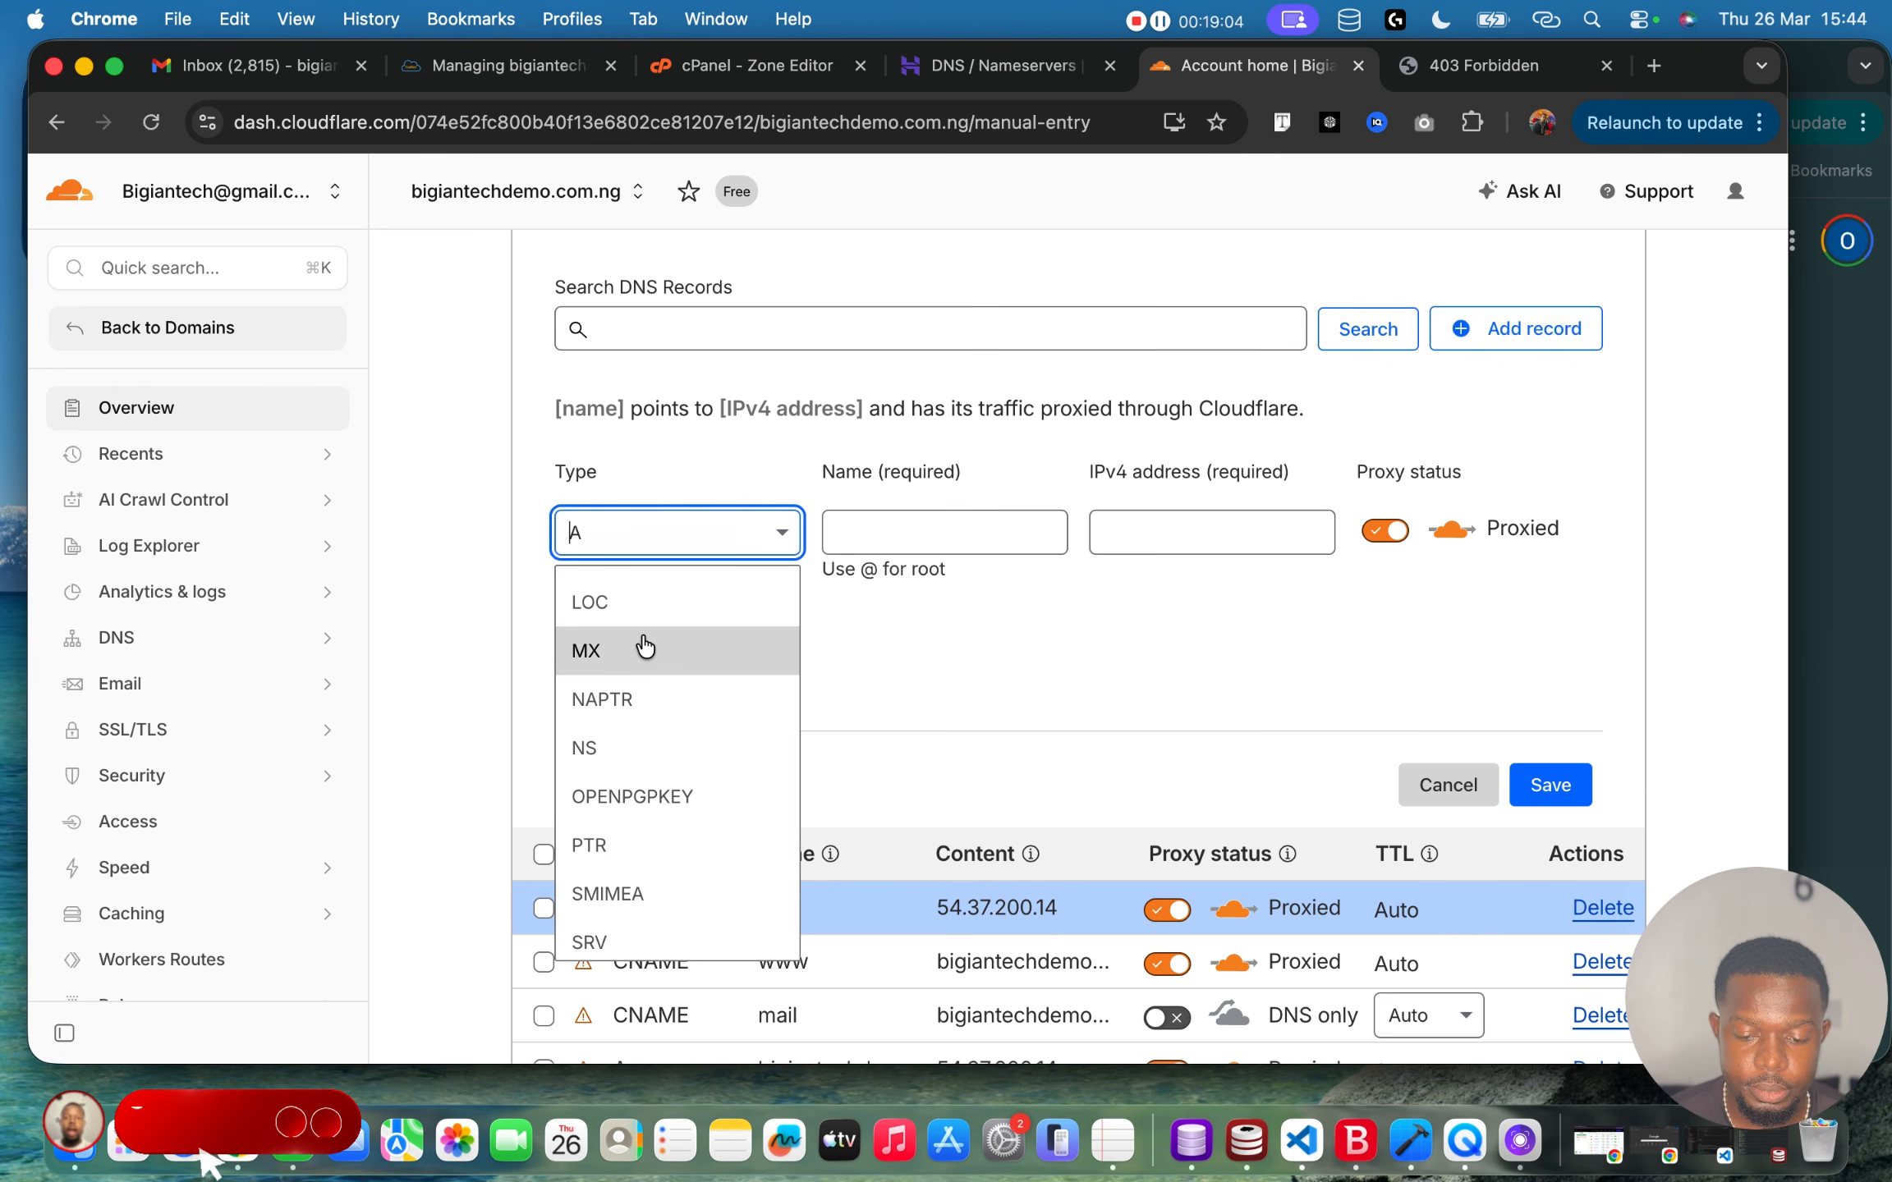
pyautogui.click(586, 650)
pyautogui.click(983, 529)
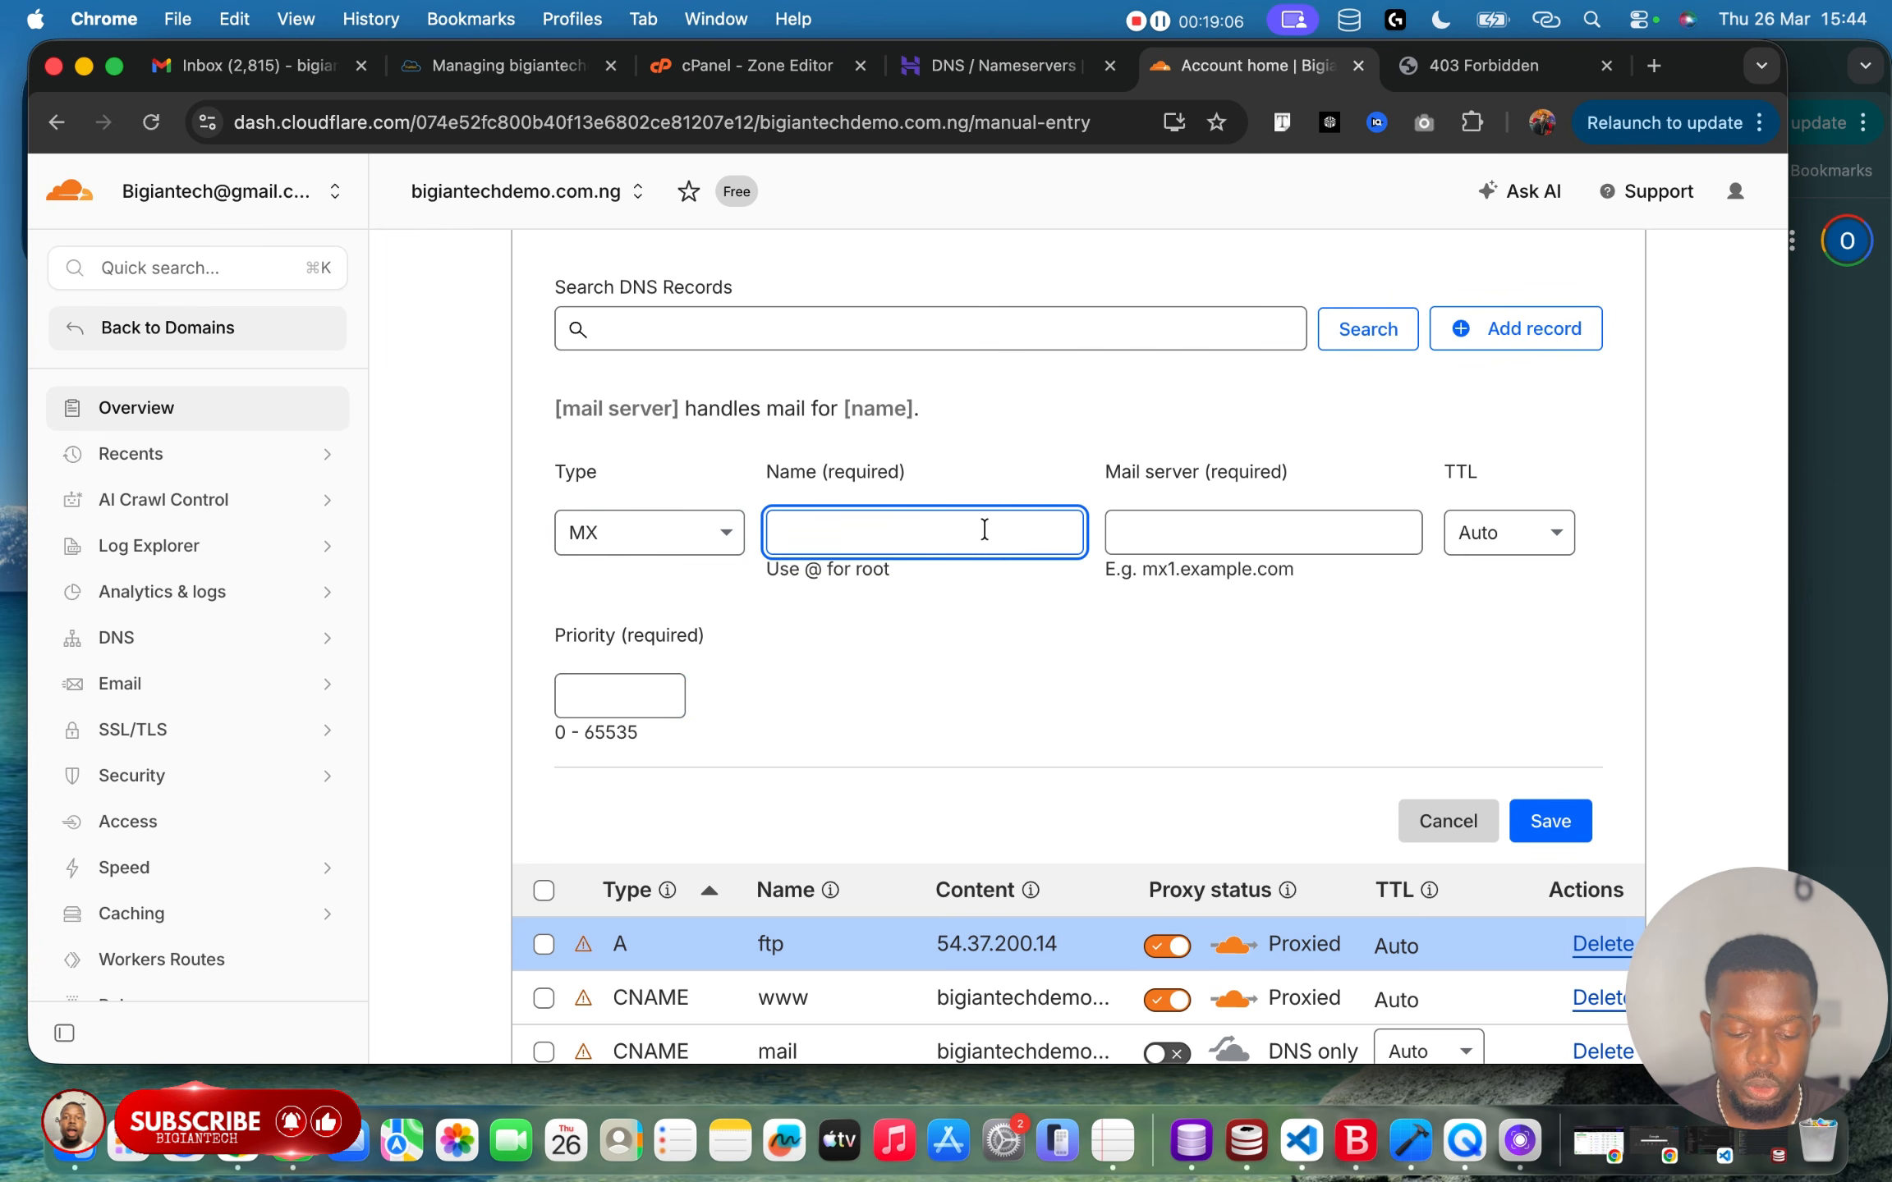
# Using cPanel's MX values, enter @ as the name, bigiantechdemo.com.ng as the mail server and 0 as the priority in Cloudflare, and save the record.
pyautogui.click(784, 69)
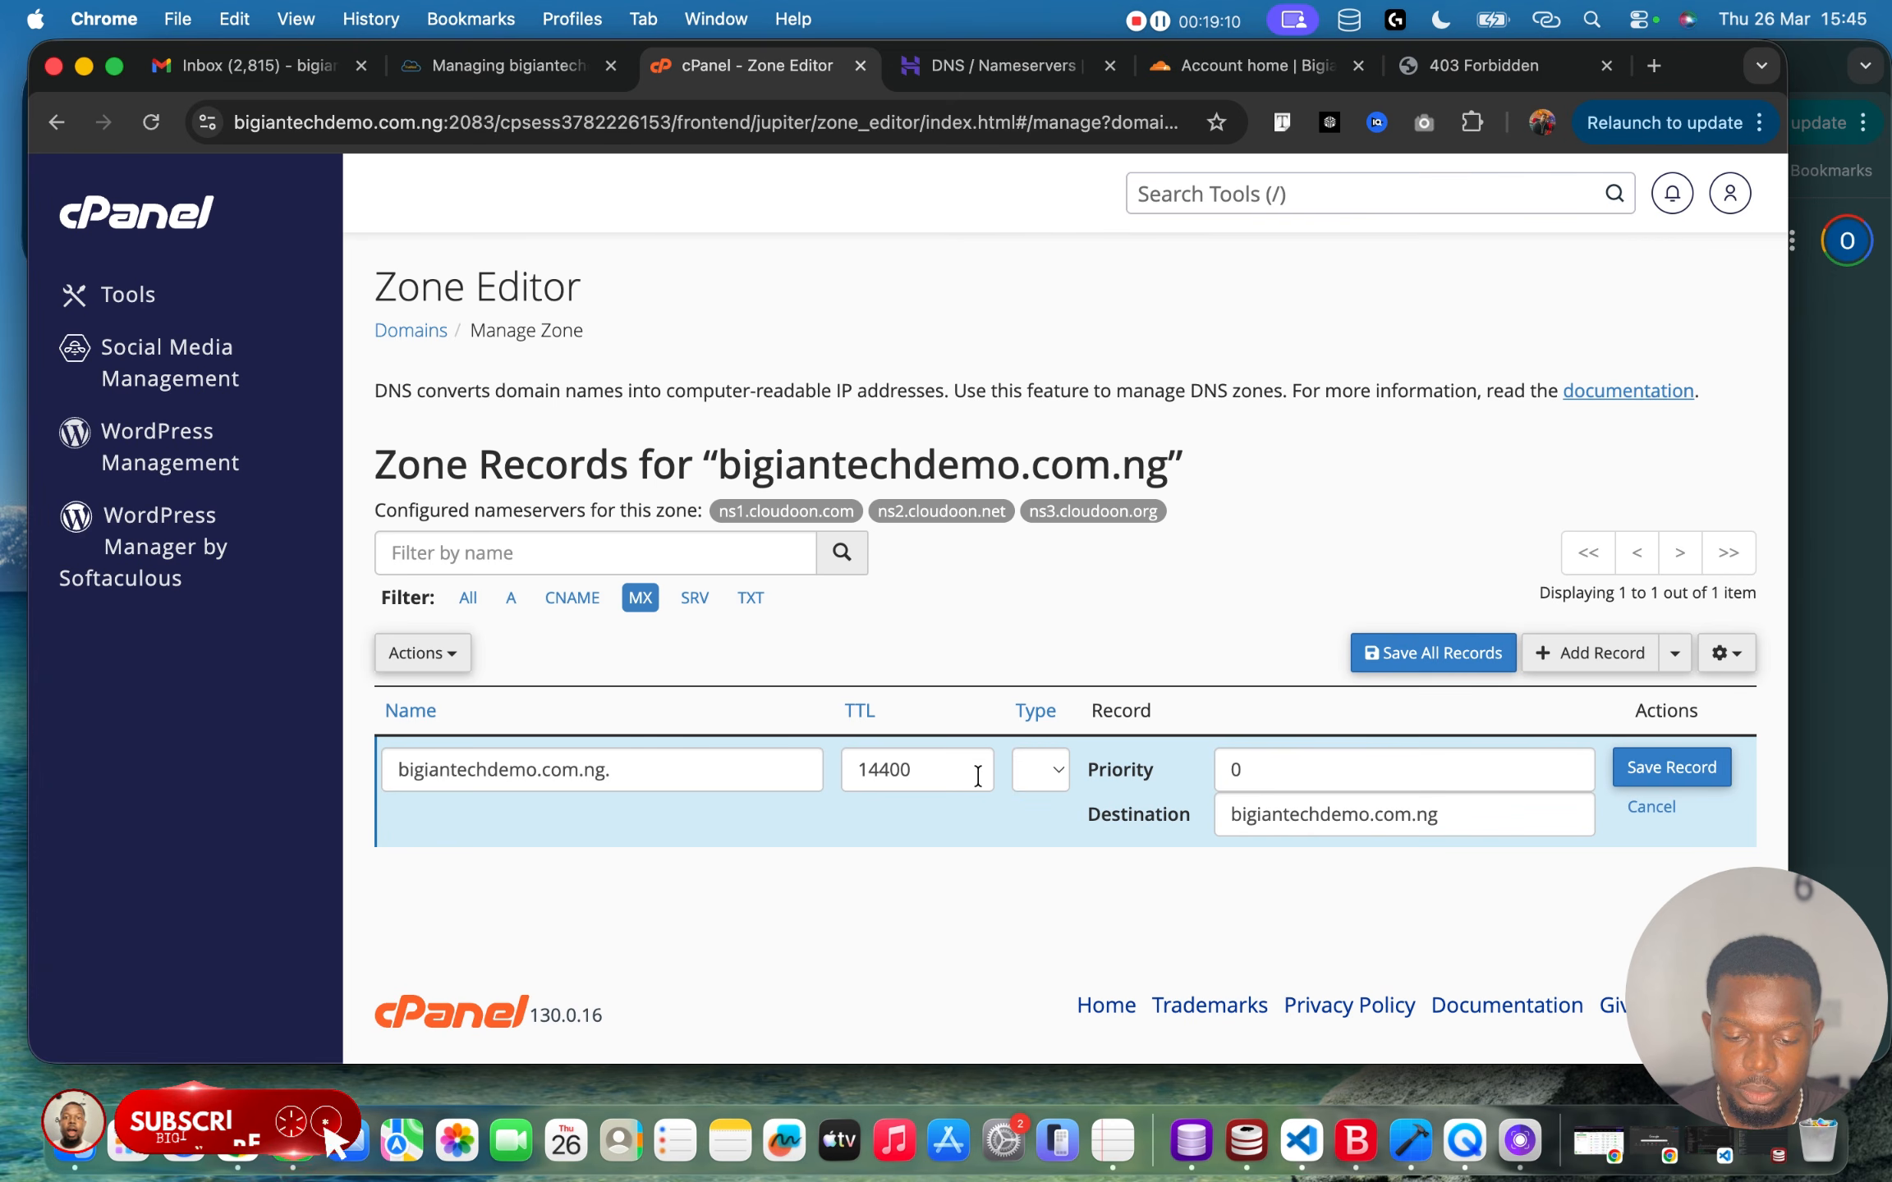
pyautogui.click(1239, 72)
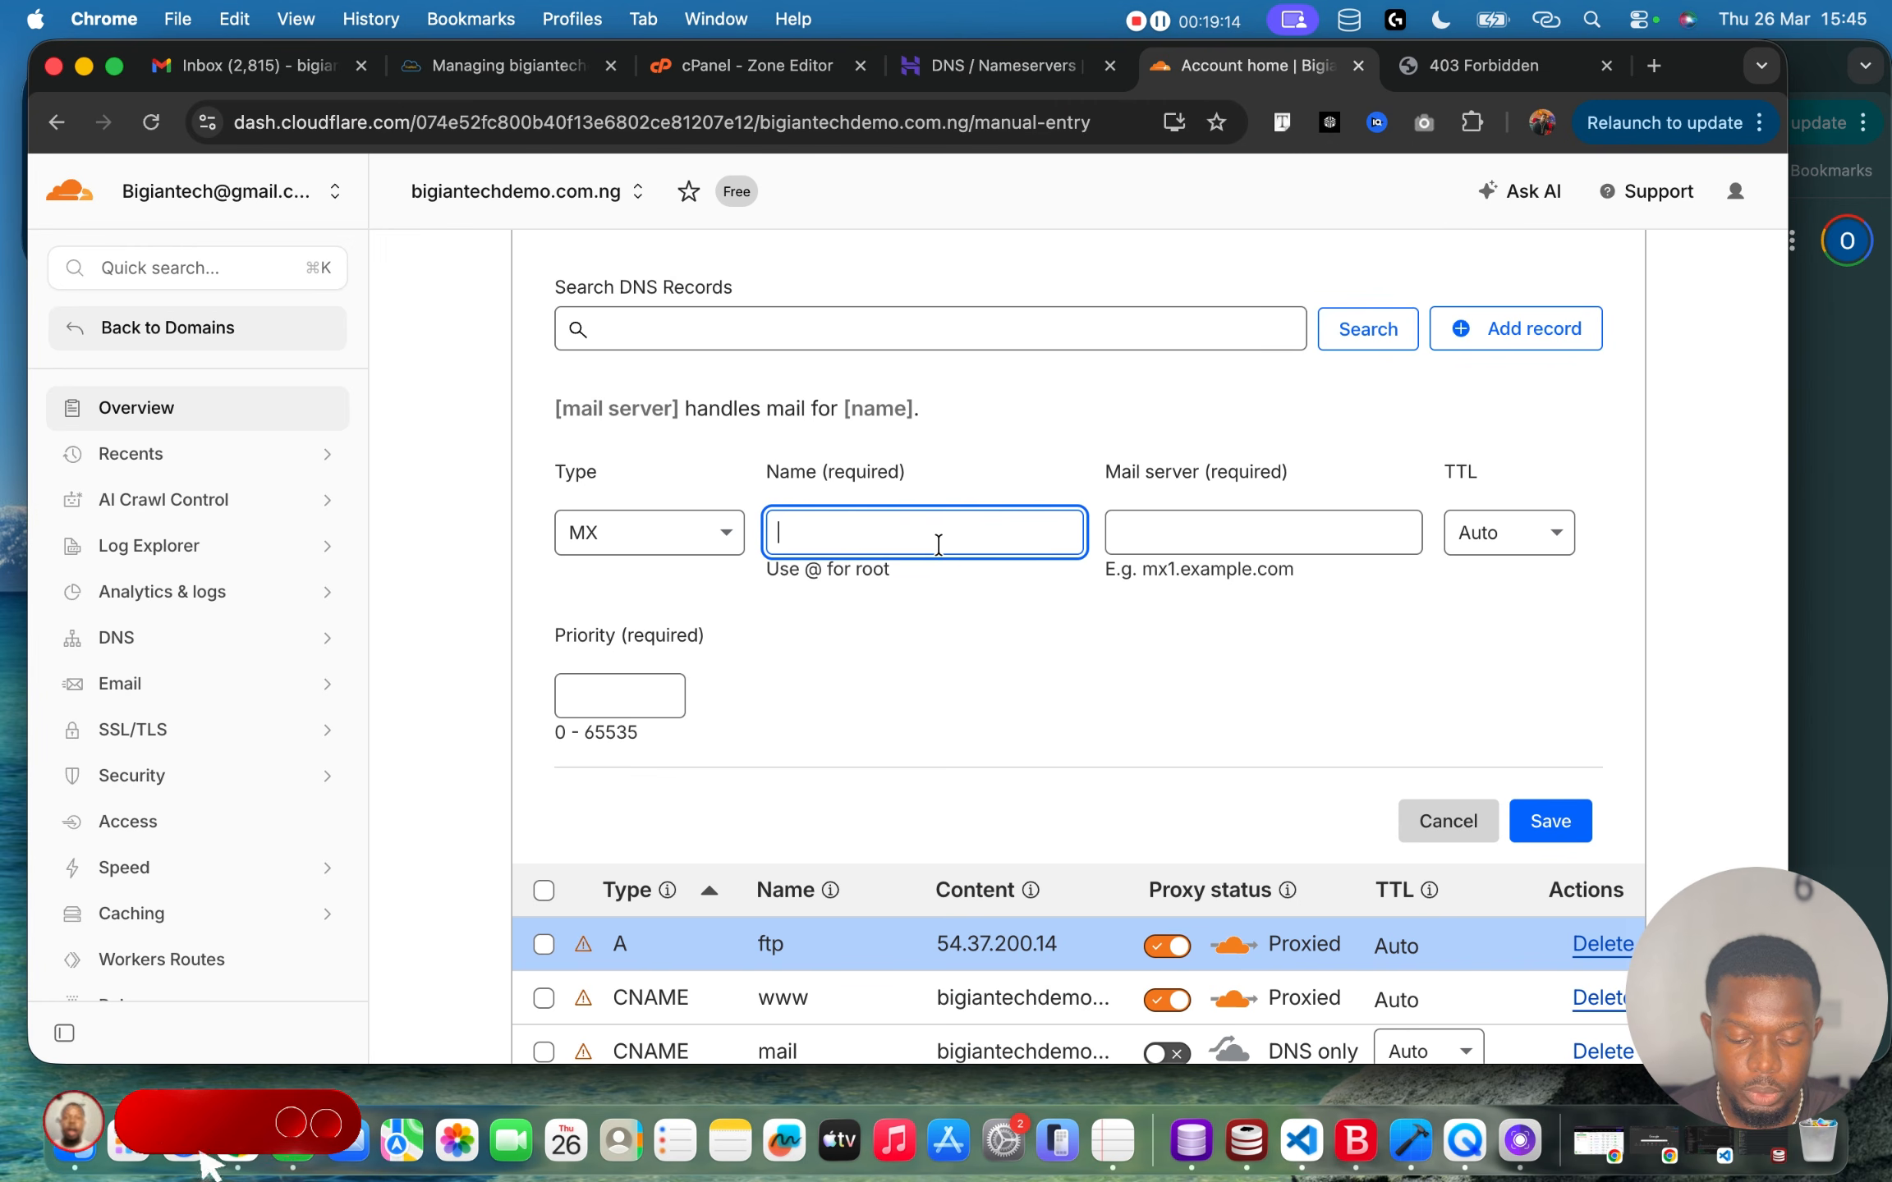
pyautogui.write('@')
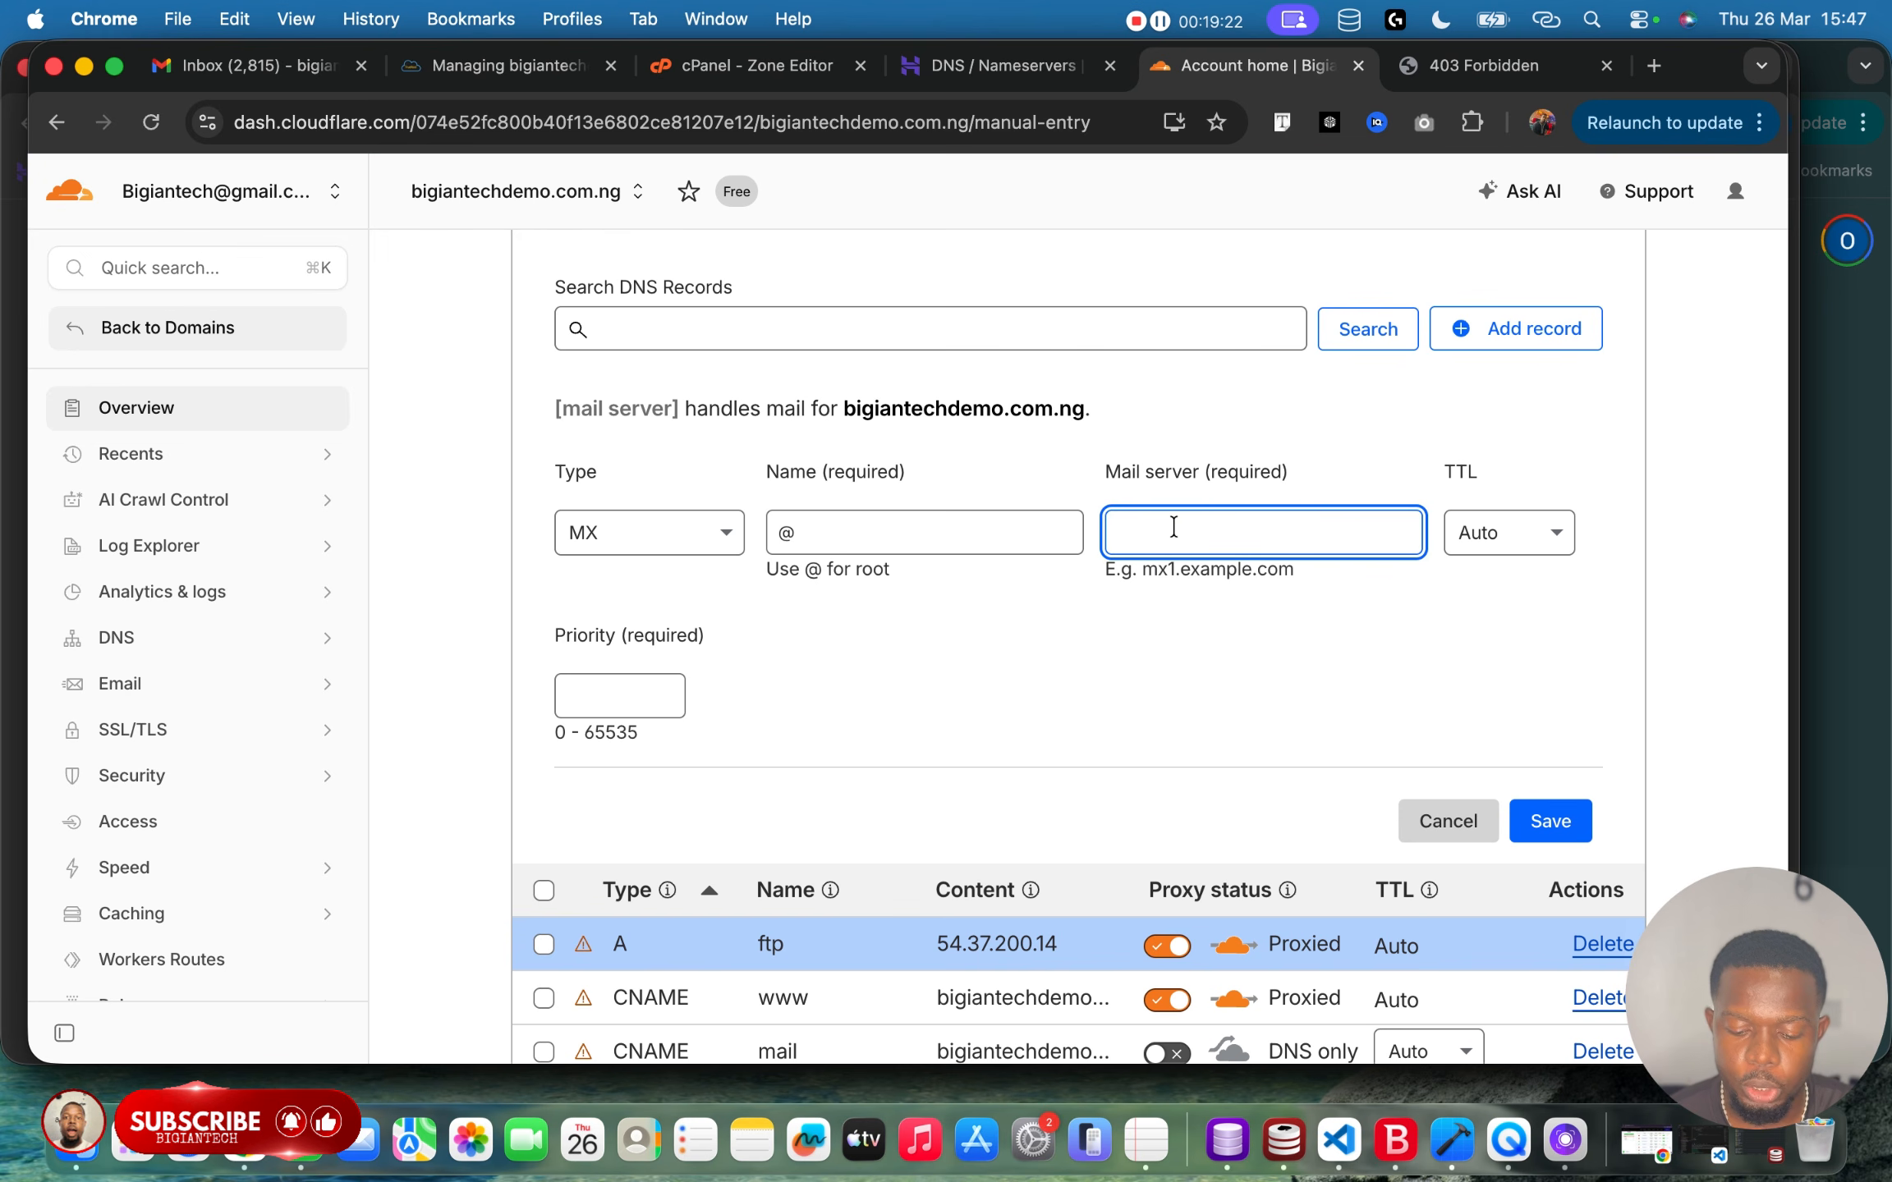
pyautogui.write('bigiantechdemo.com.ng')
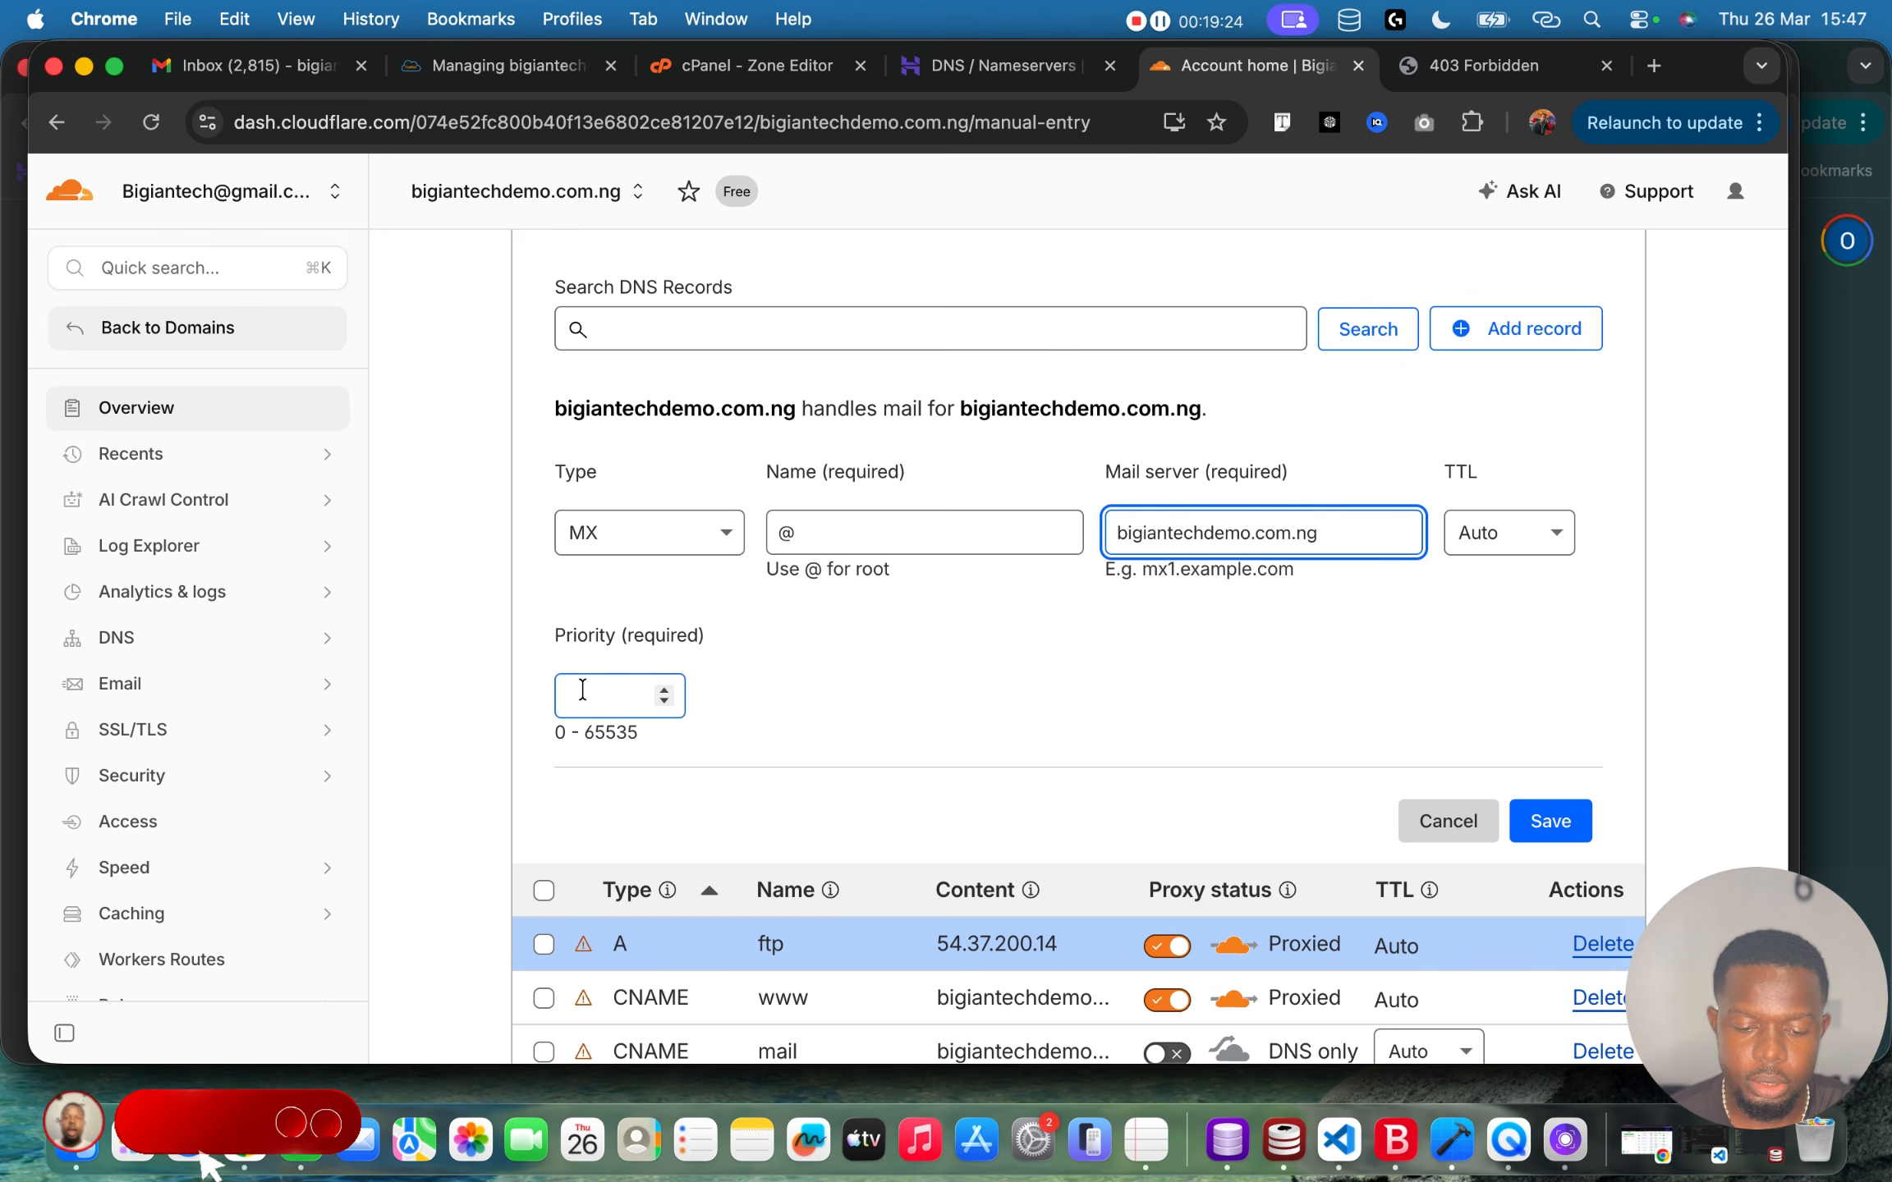
pyautogui.click(624, 696)
pyautogui.write('0')
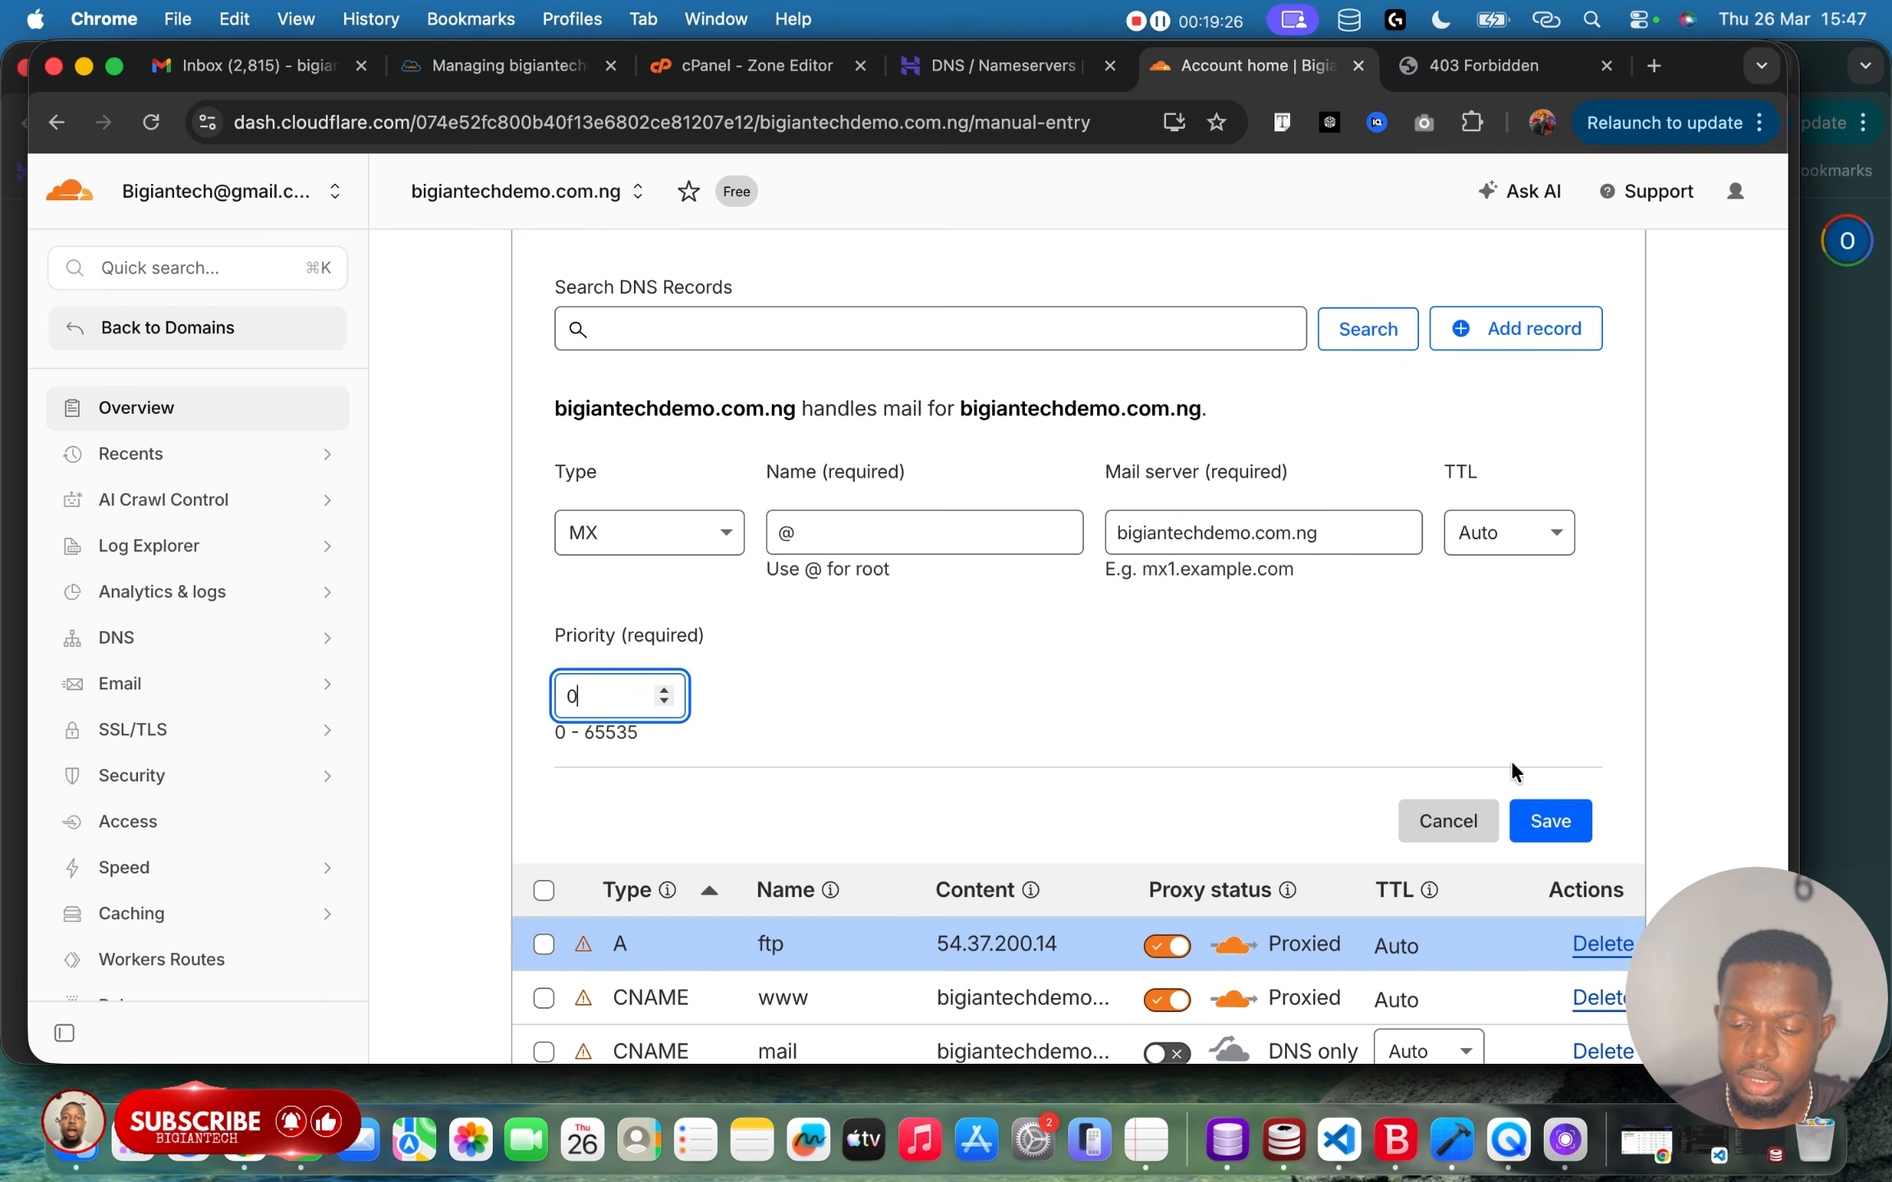
pyautogui.click(1549, 827)
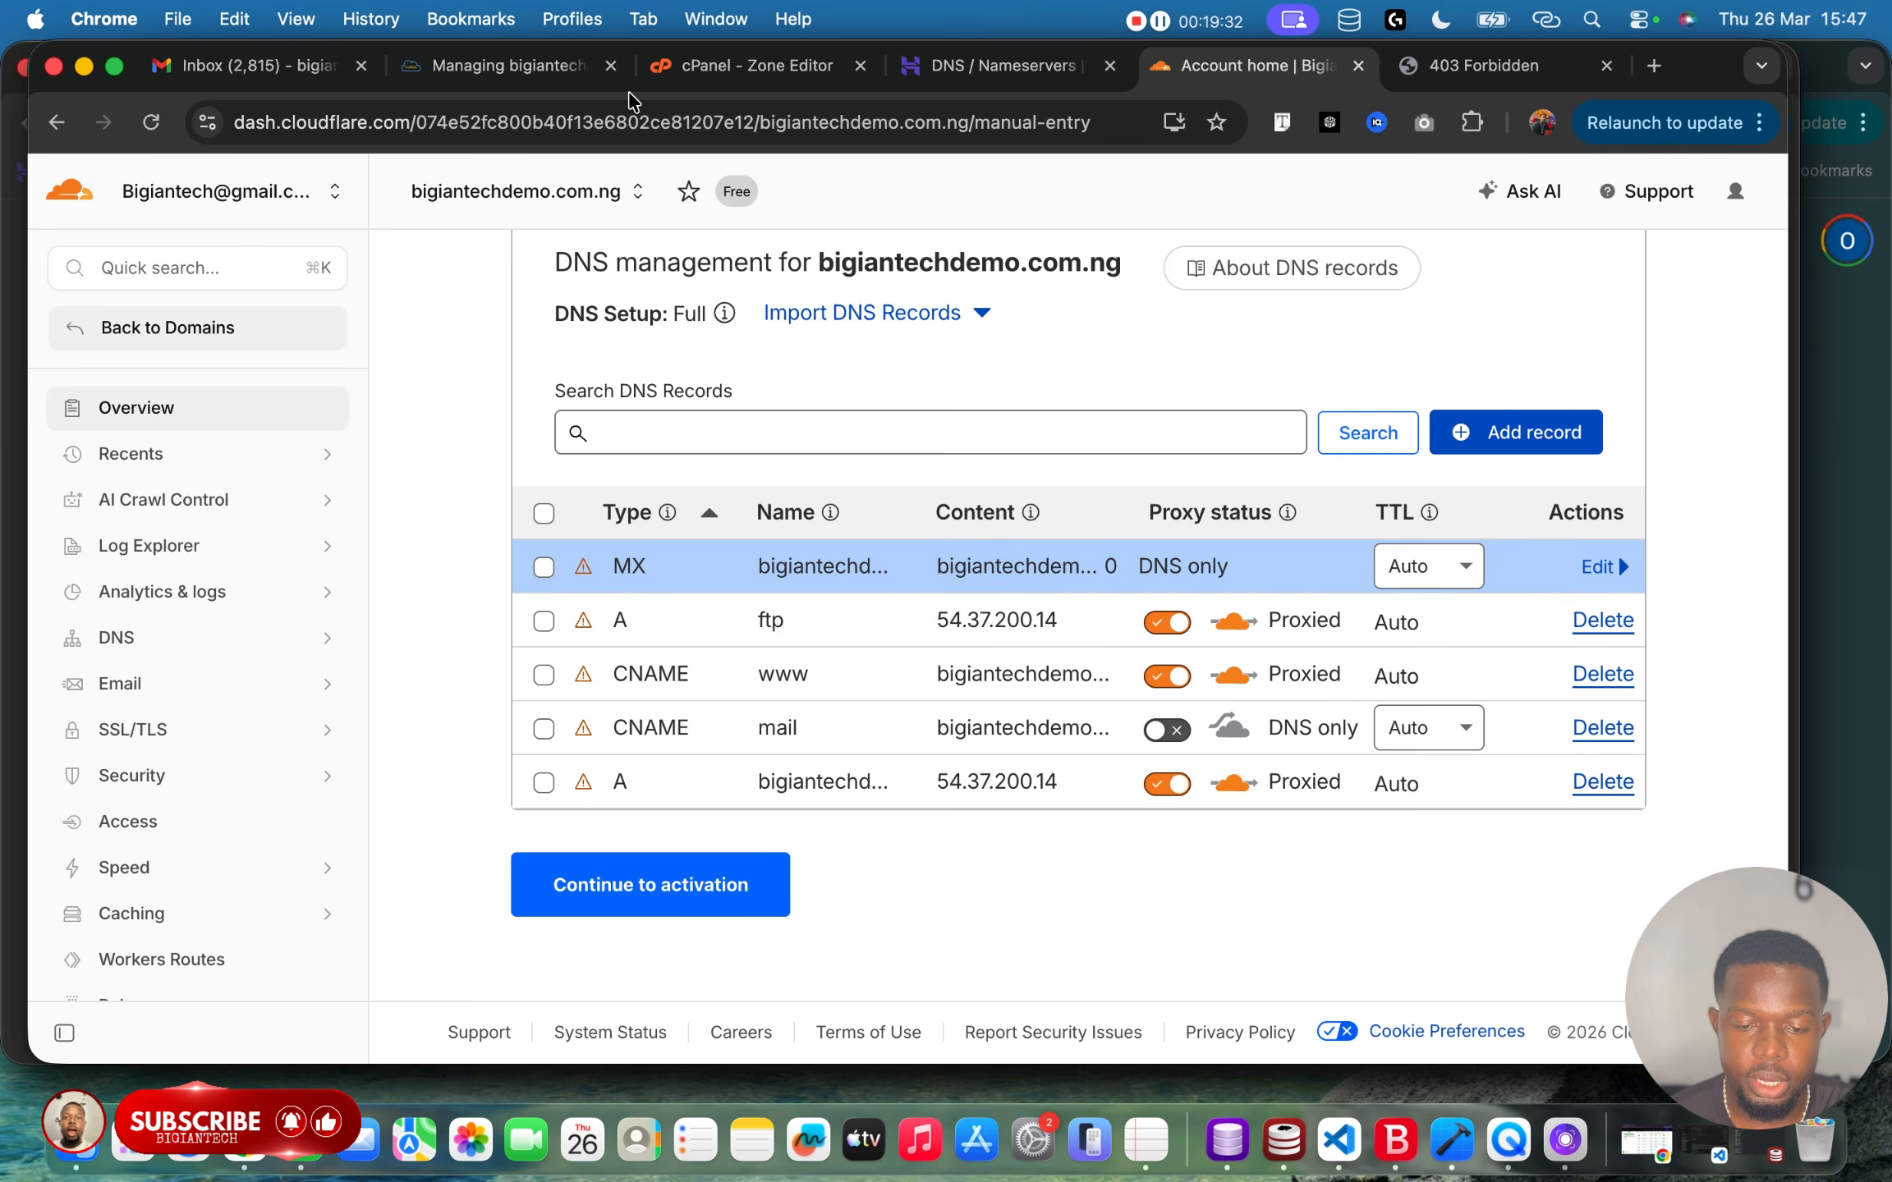
# Switch to cPanel, filter the zone records to TXT, and examine the list for the domain's main TXT records, including _dmarc.
pyautogui.click(749, 66)
pyautogui.click(751, 598)
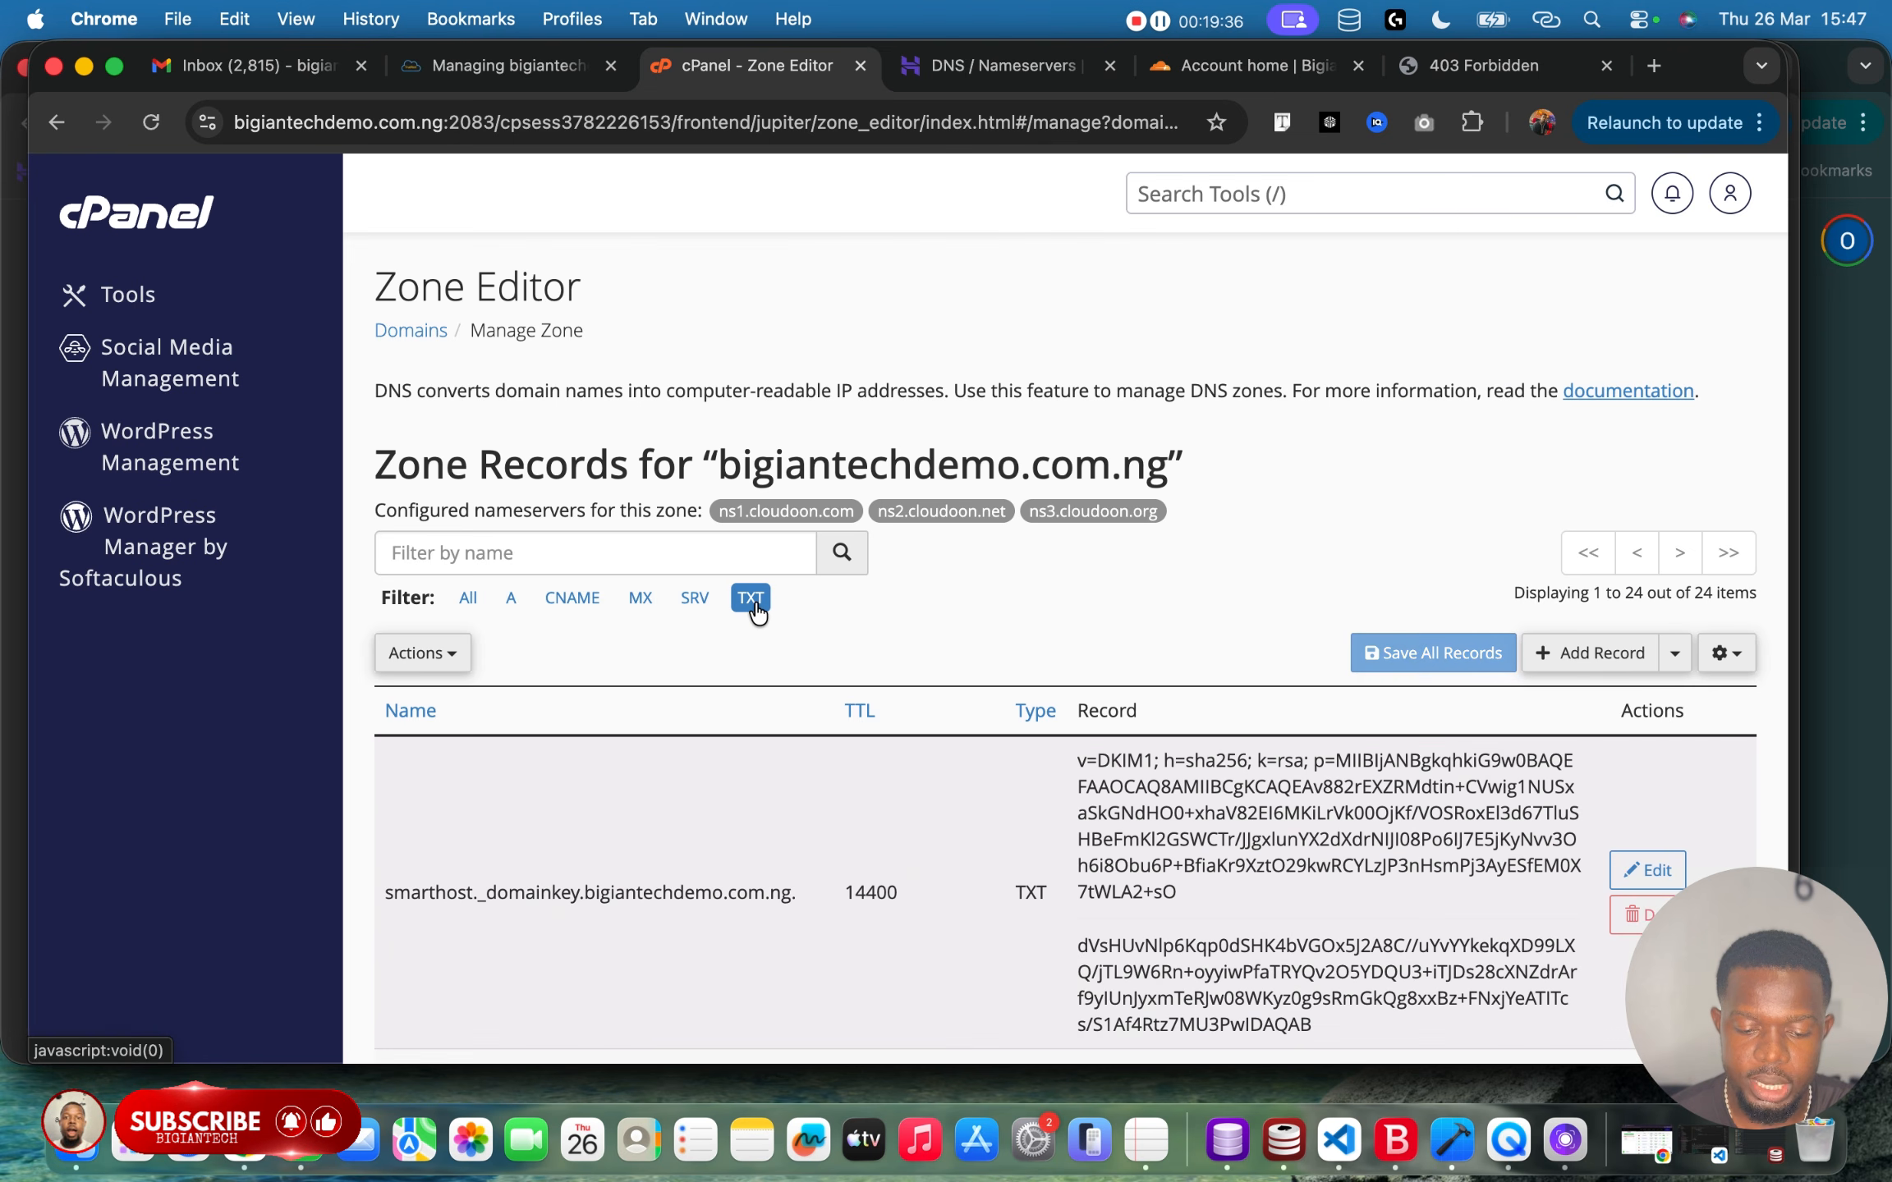
pyautogui.scroll(-10, 752, 612)
pyautogui.scroll(-1, 694, 694)
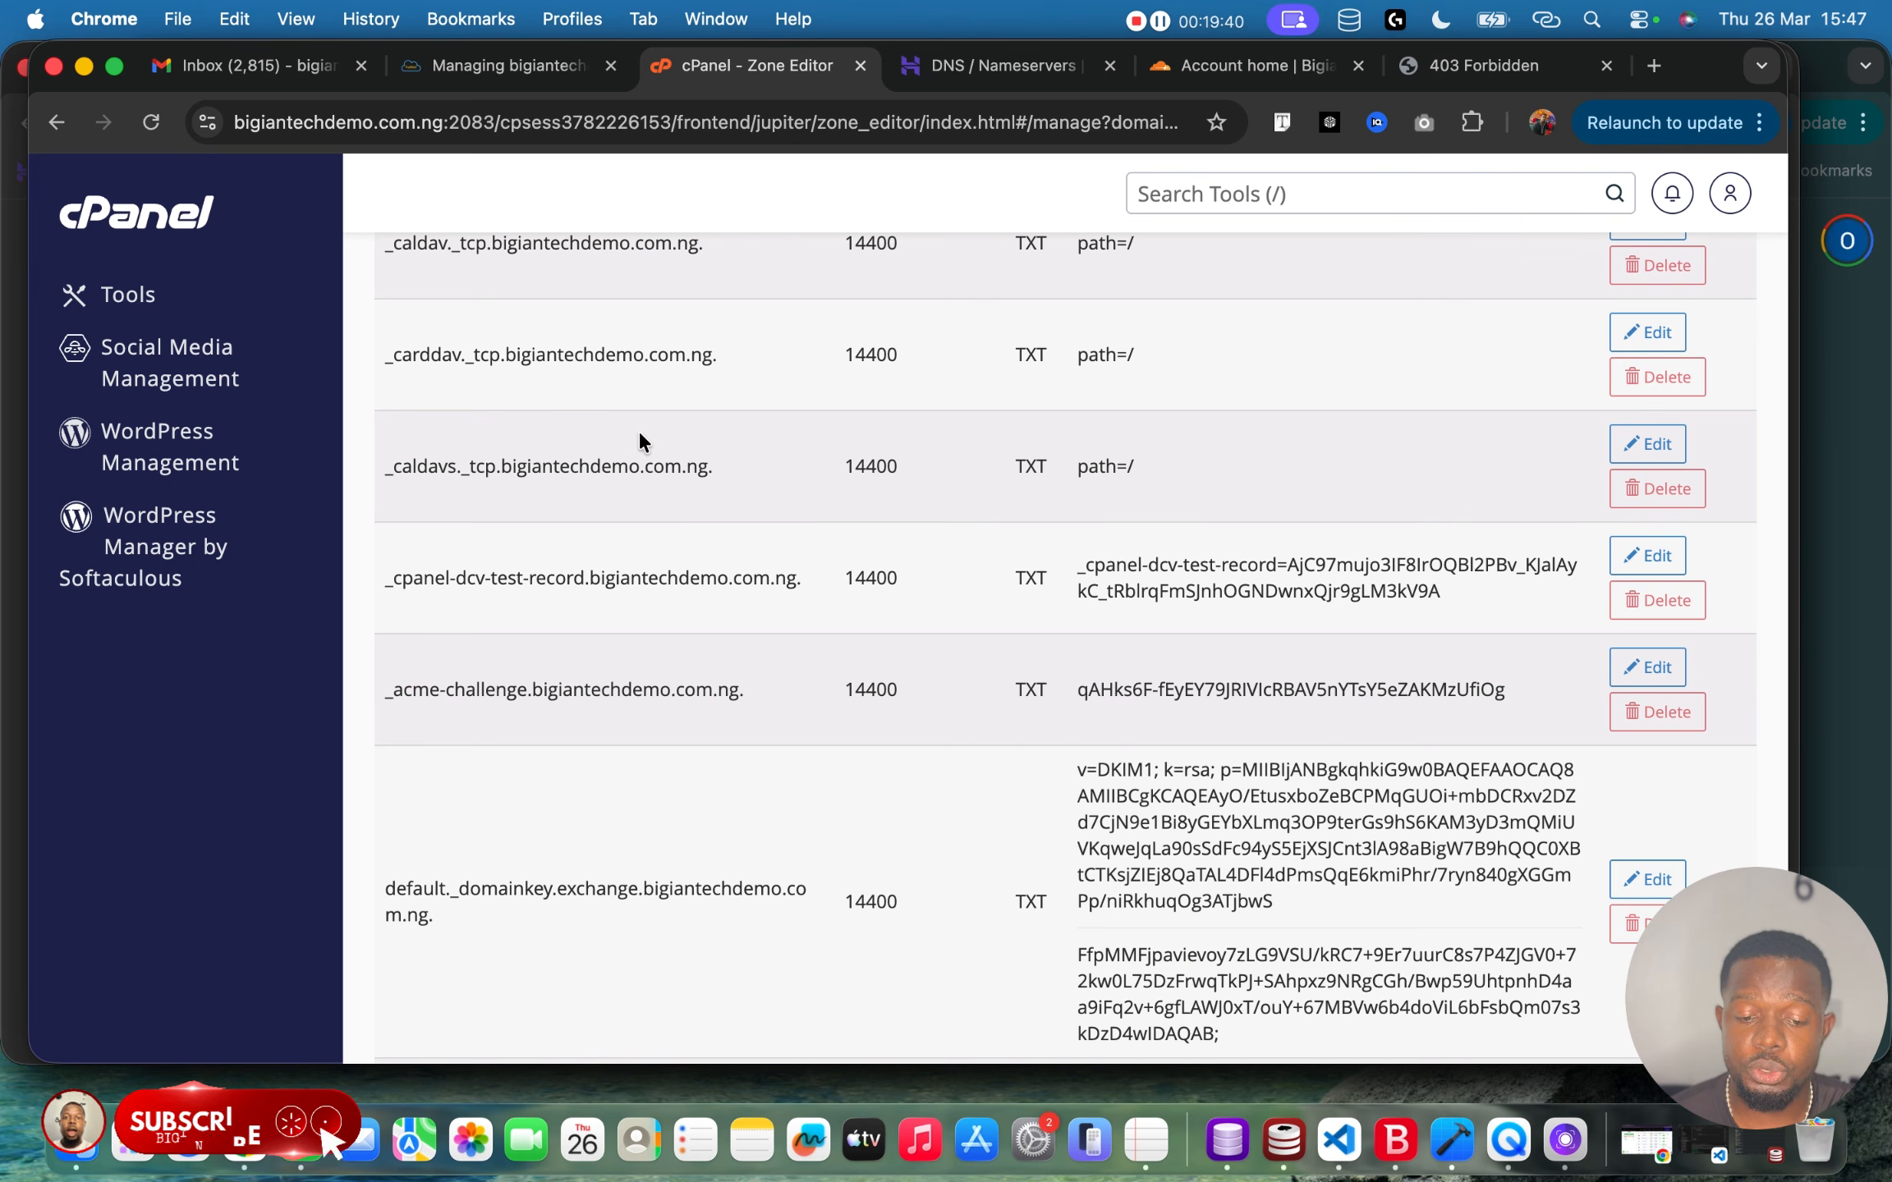
pyautogui.scroll(-2, 628, 480)
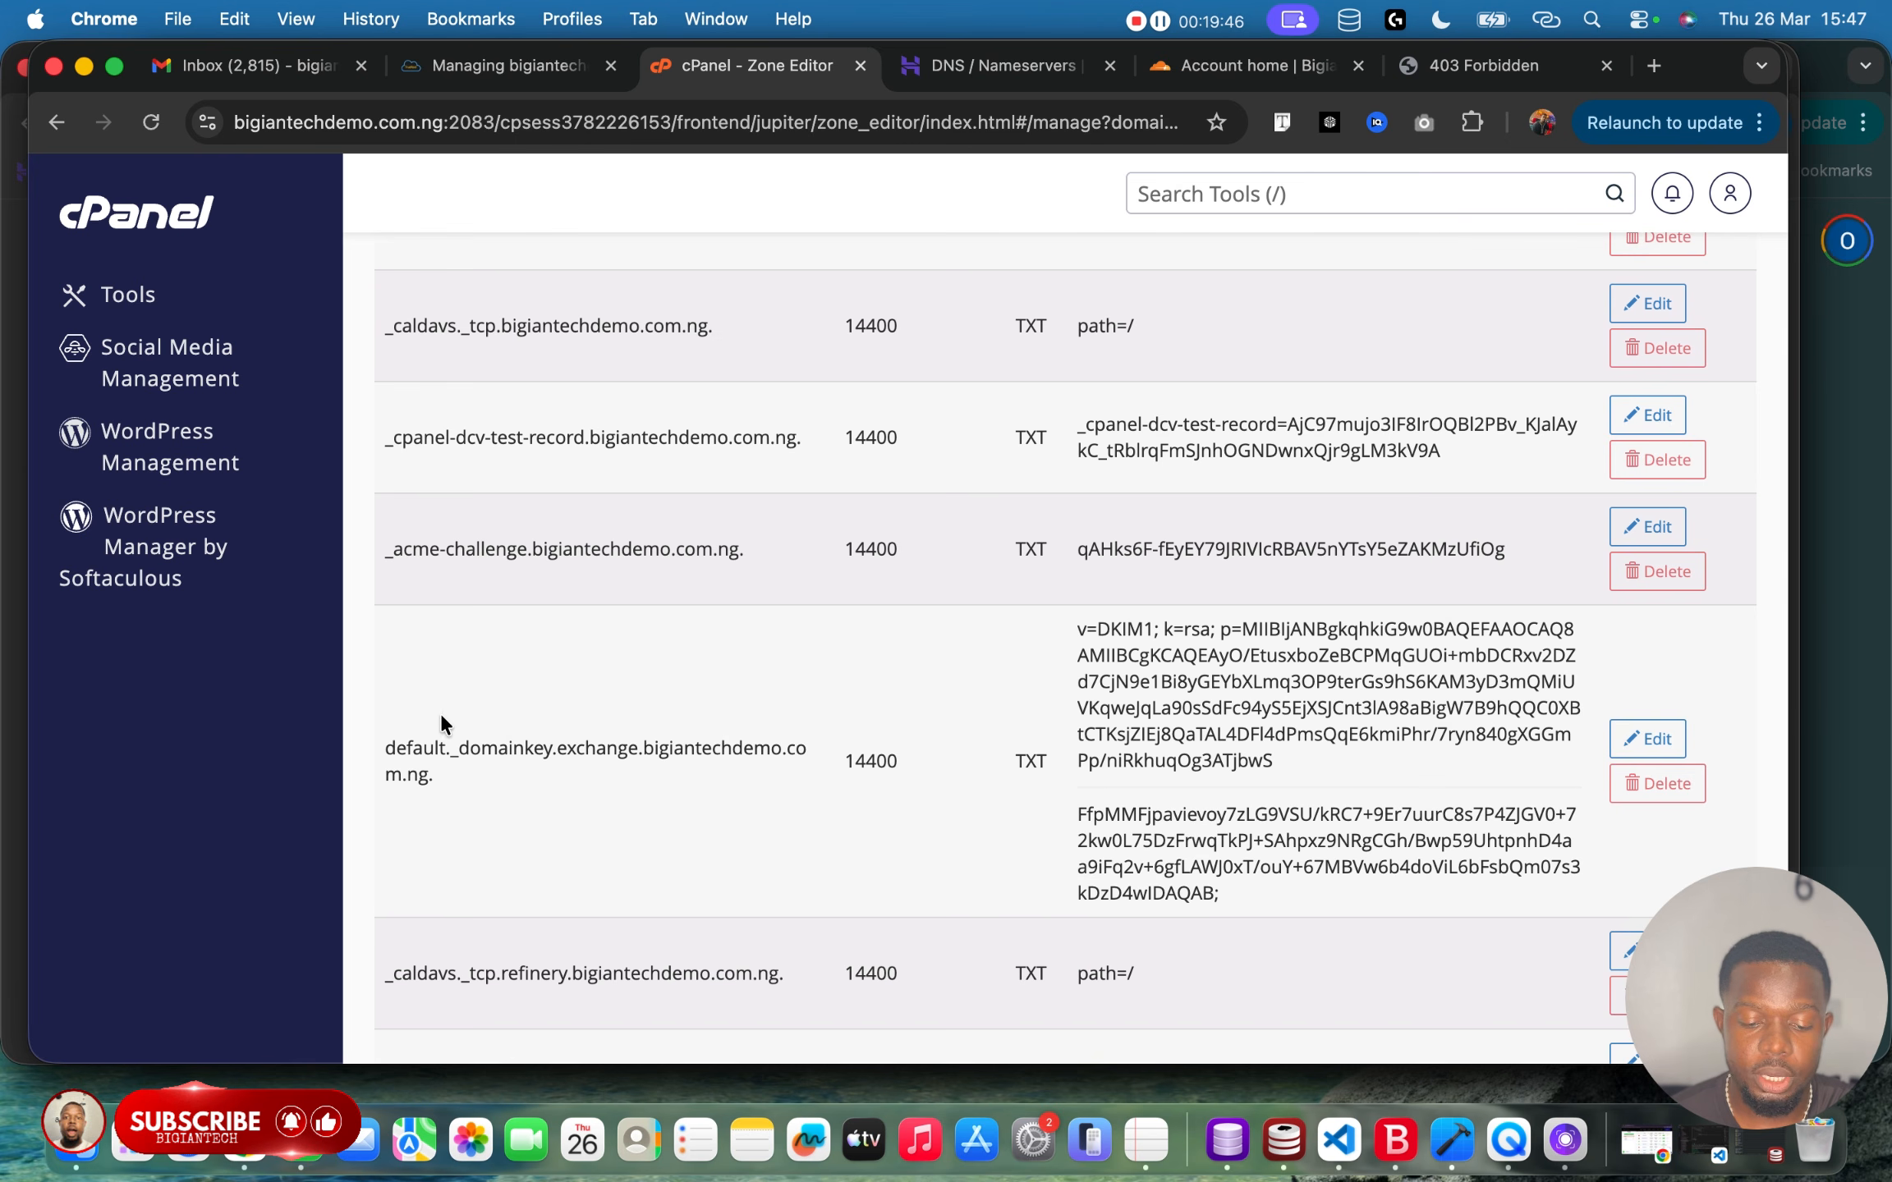
pyautogui.scroll(-2, 441, 717)
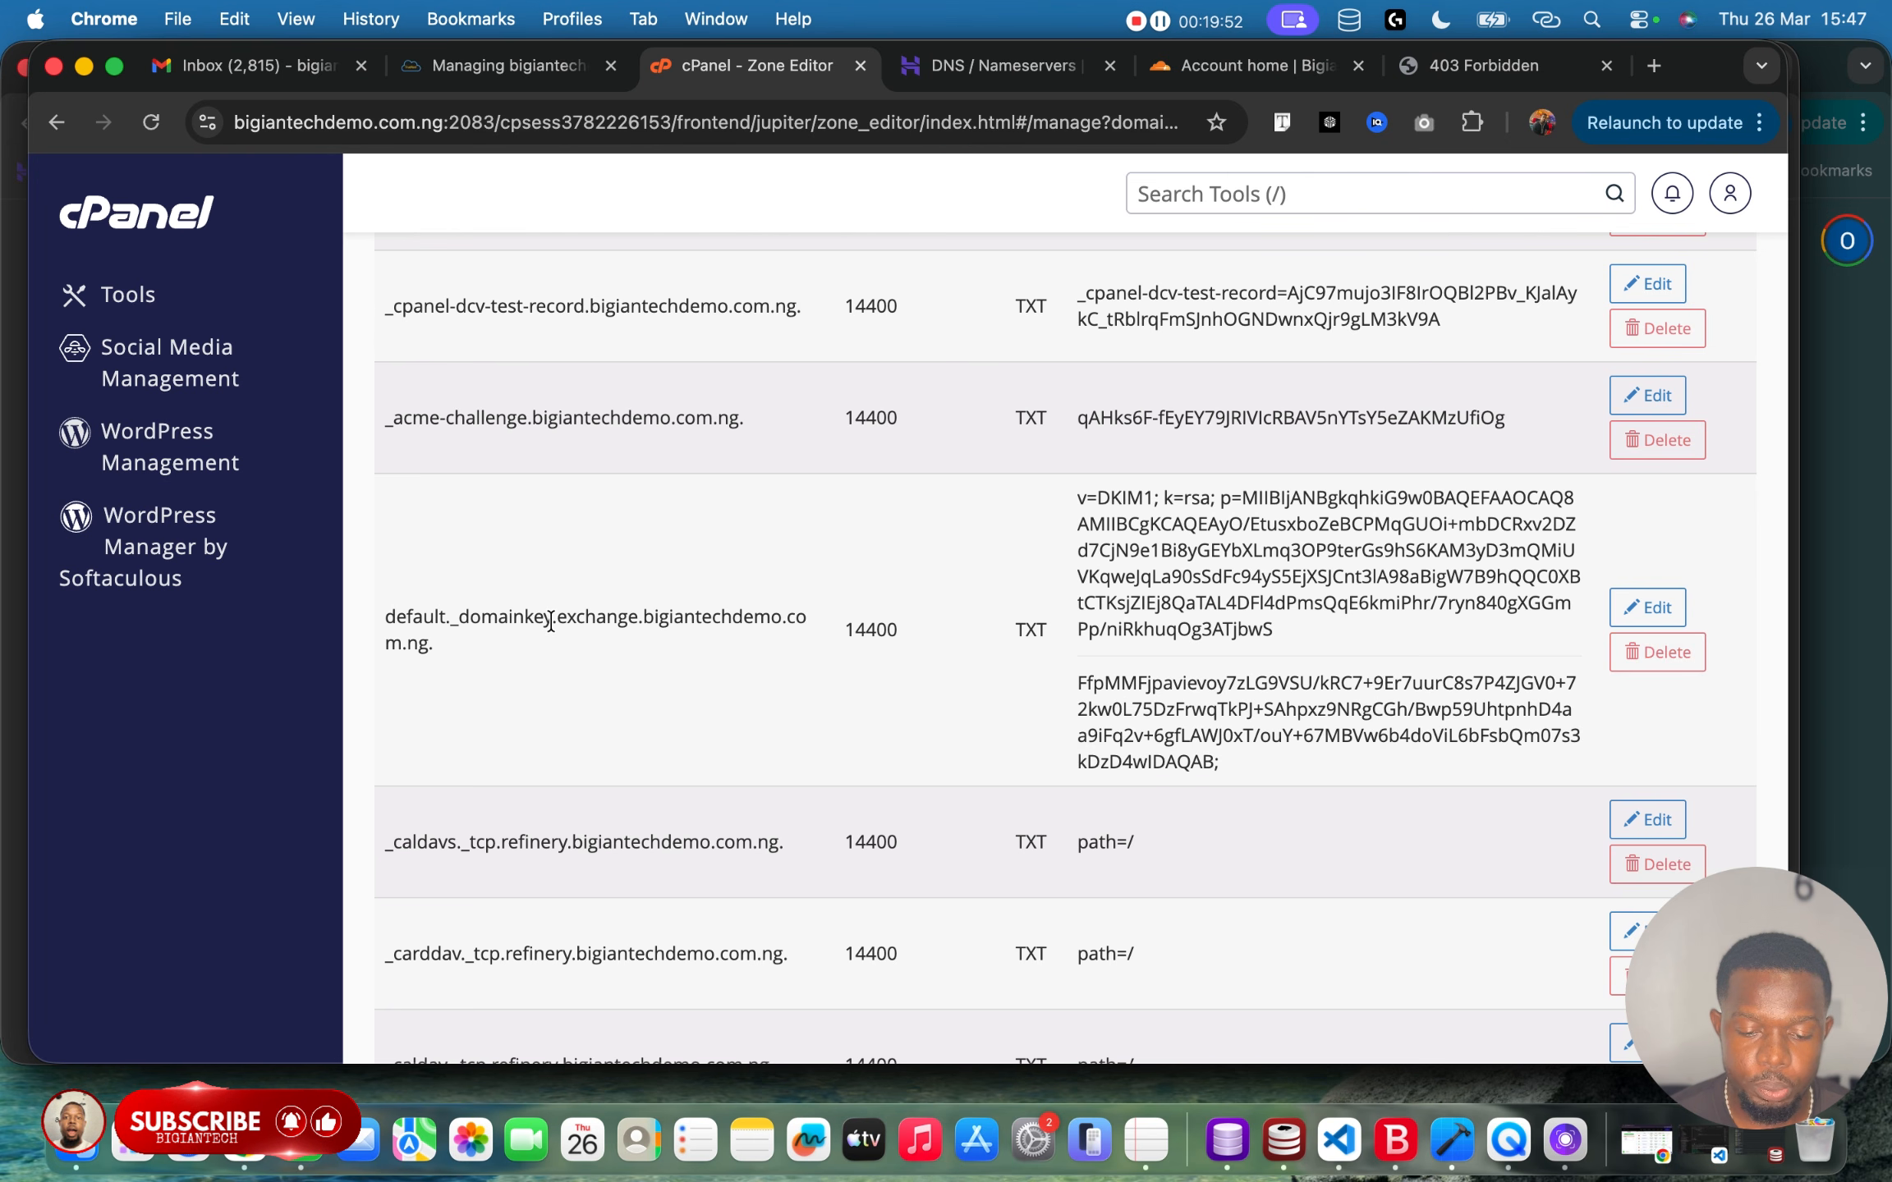
pyautogui.scroll(1, 545, 574)
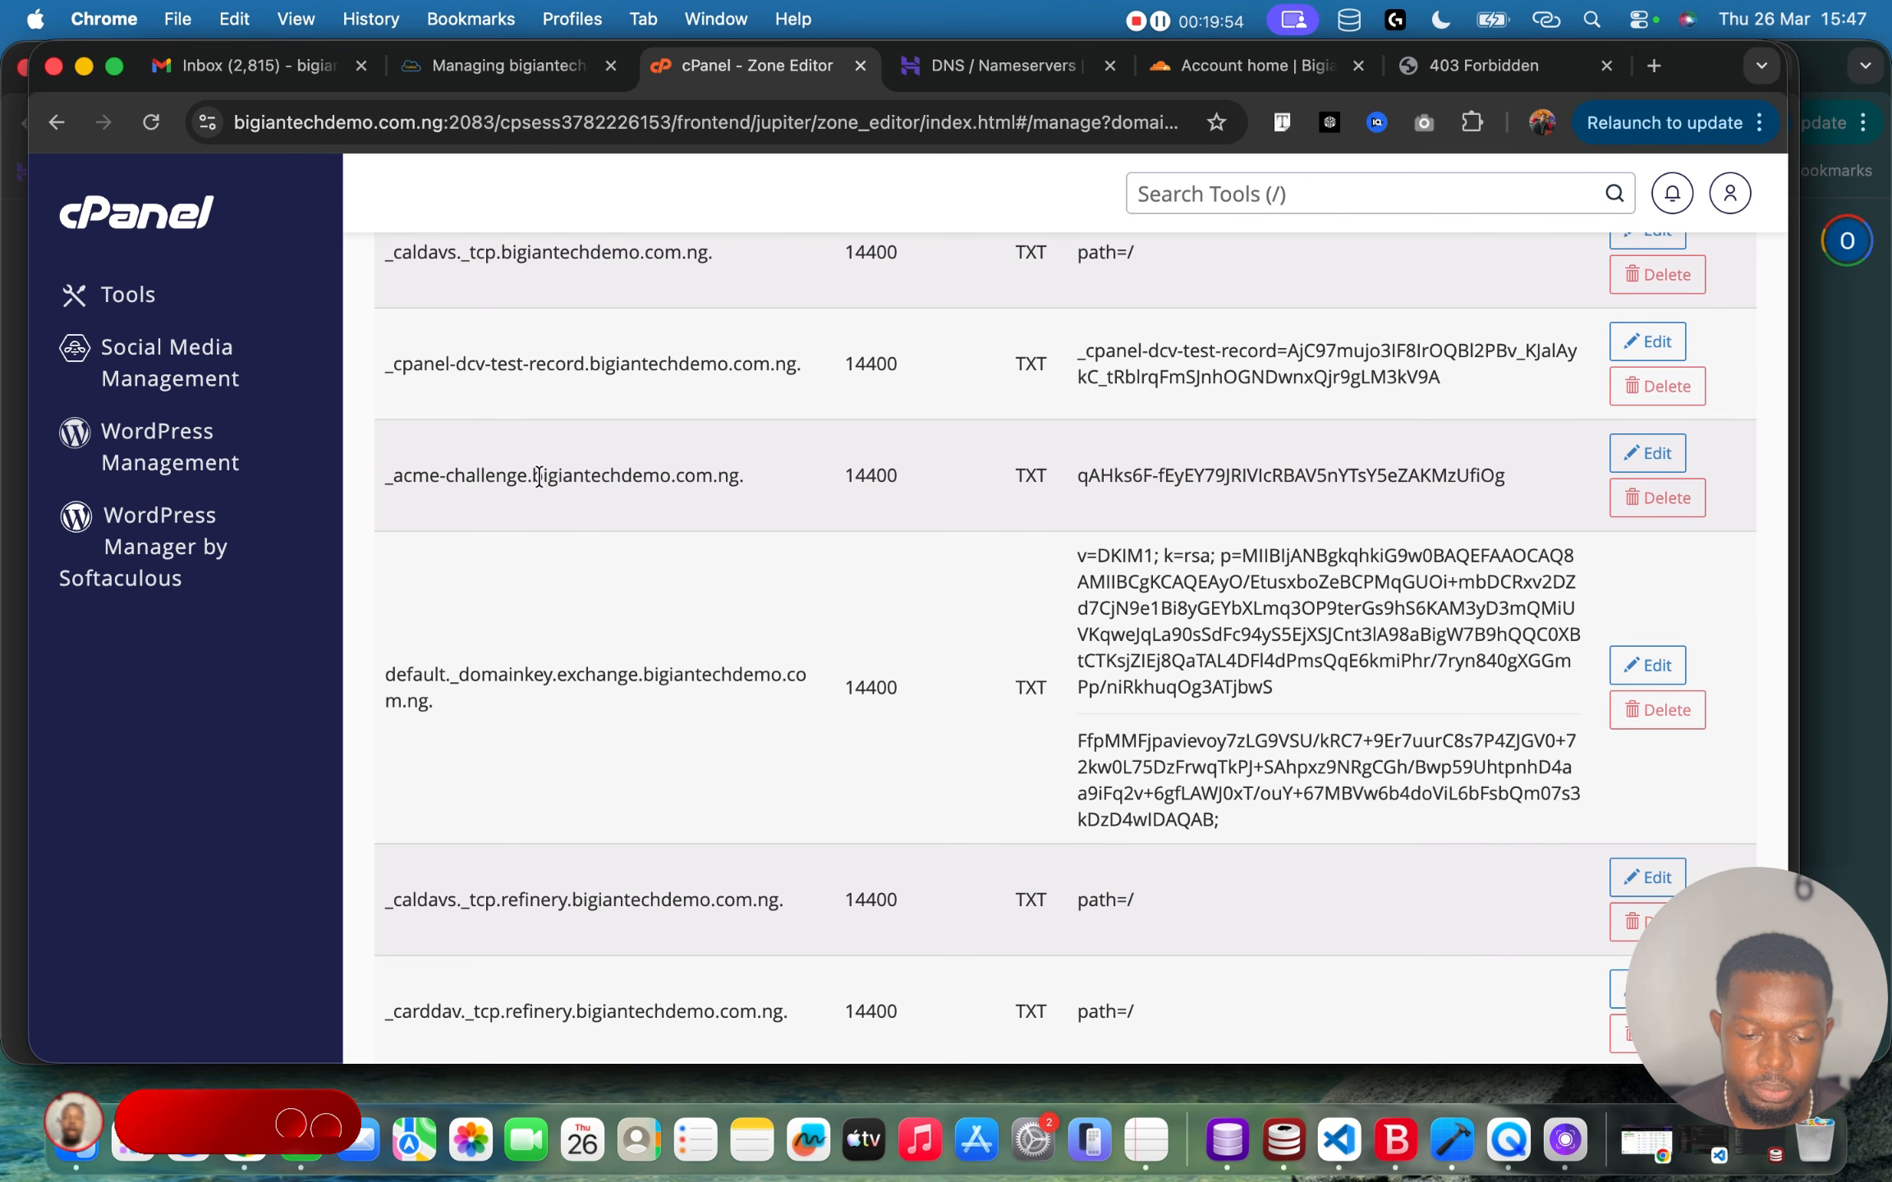
pyautogui.scroll(-15, 539, 476)
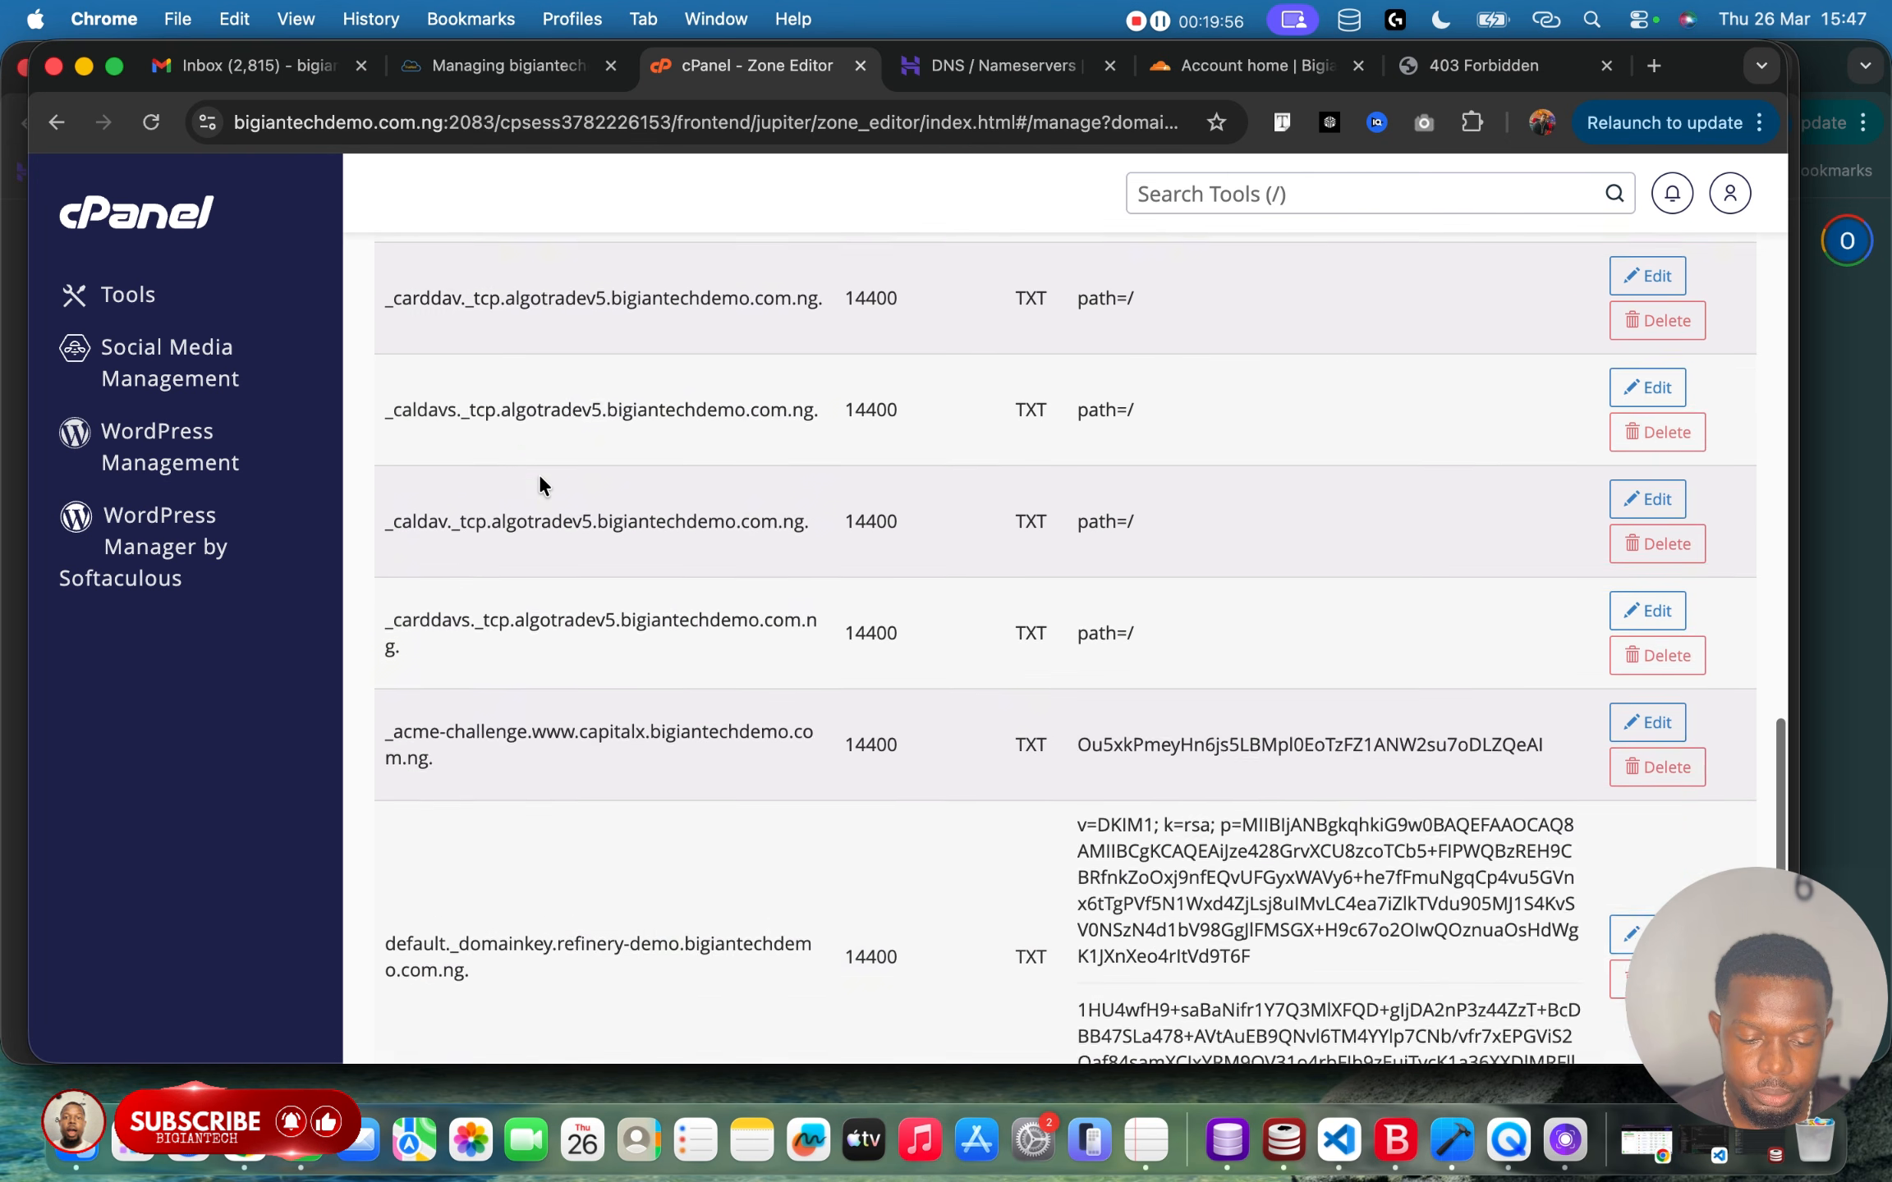
pyautogui.scroll(-5, 540, 480)
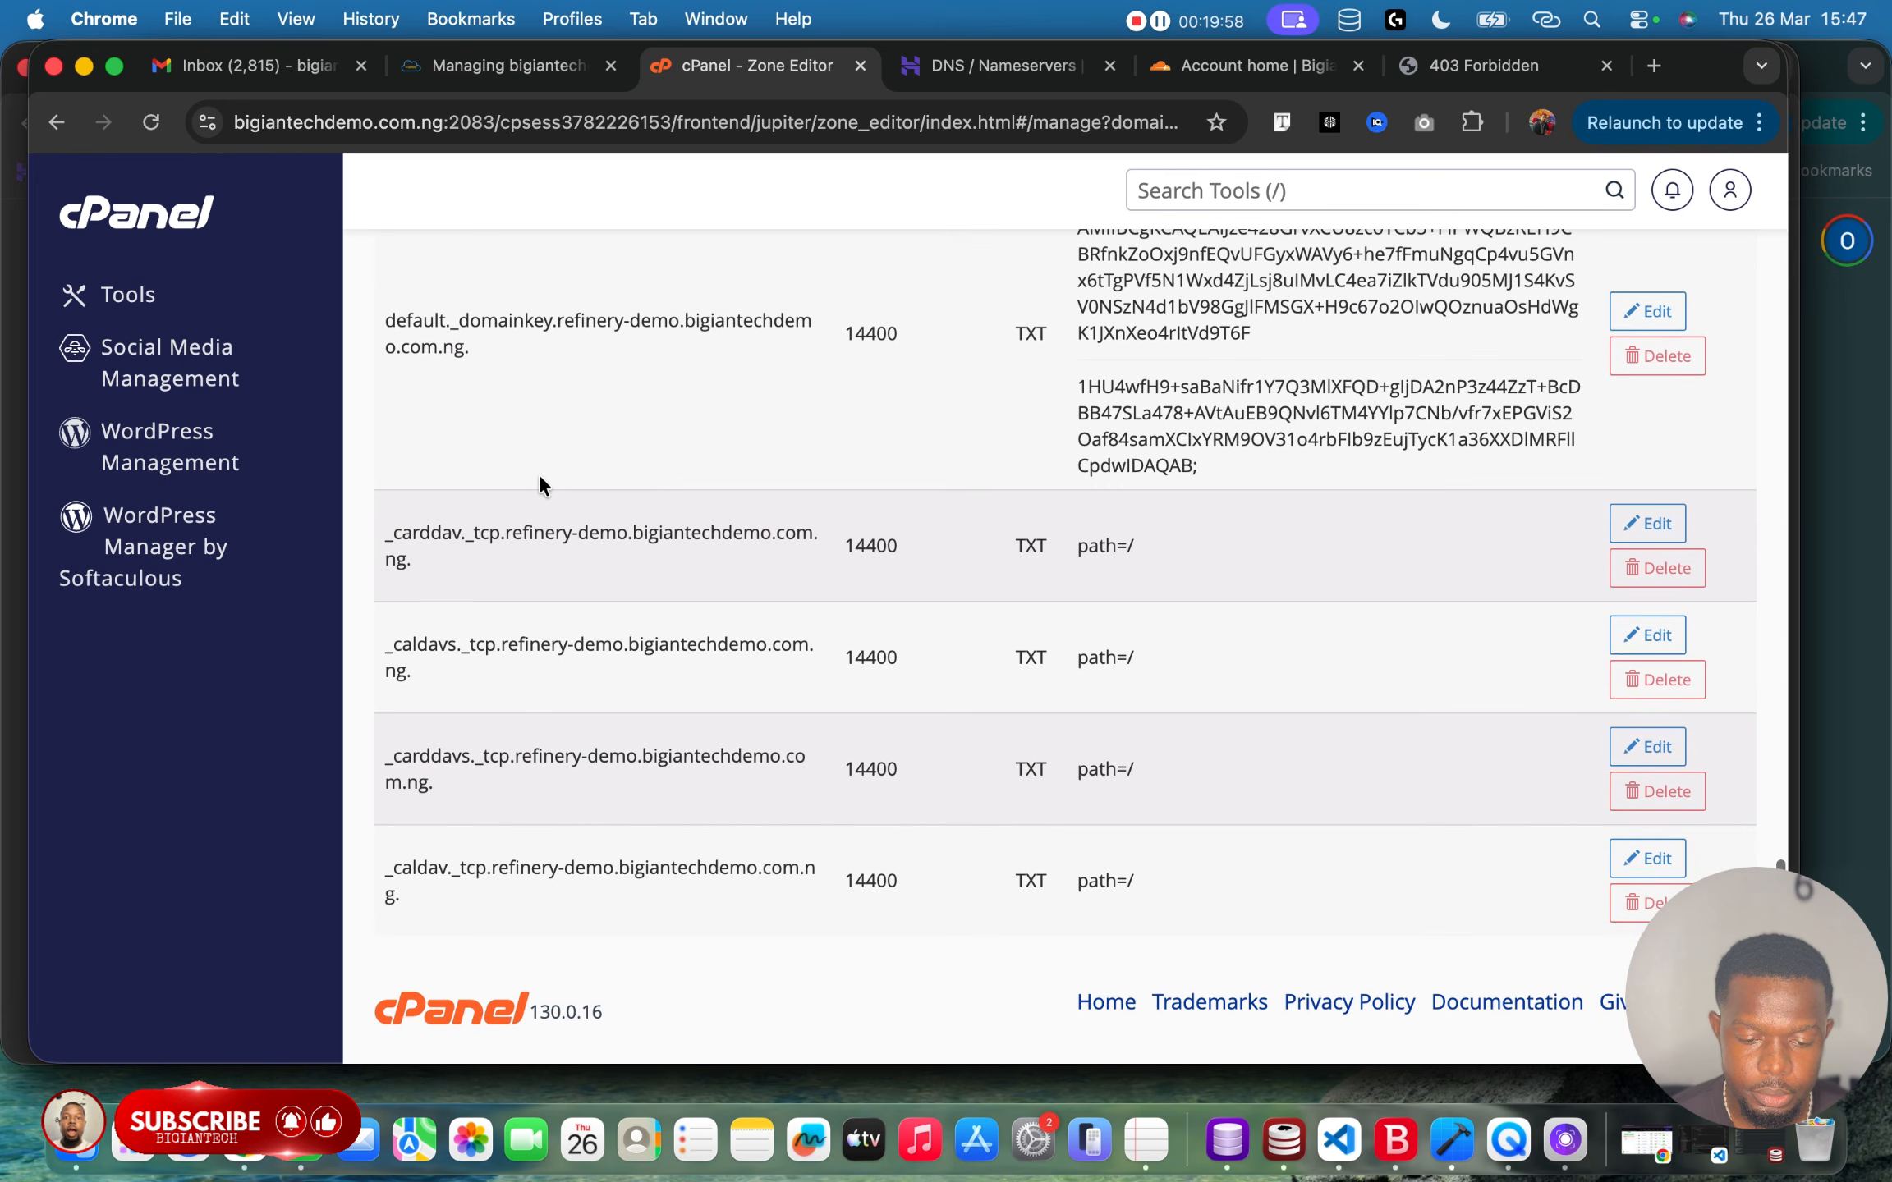
pyautogui.scroll(10, 539, 484)
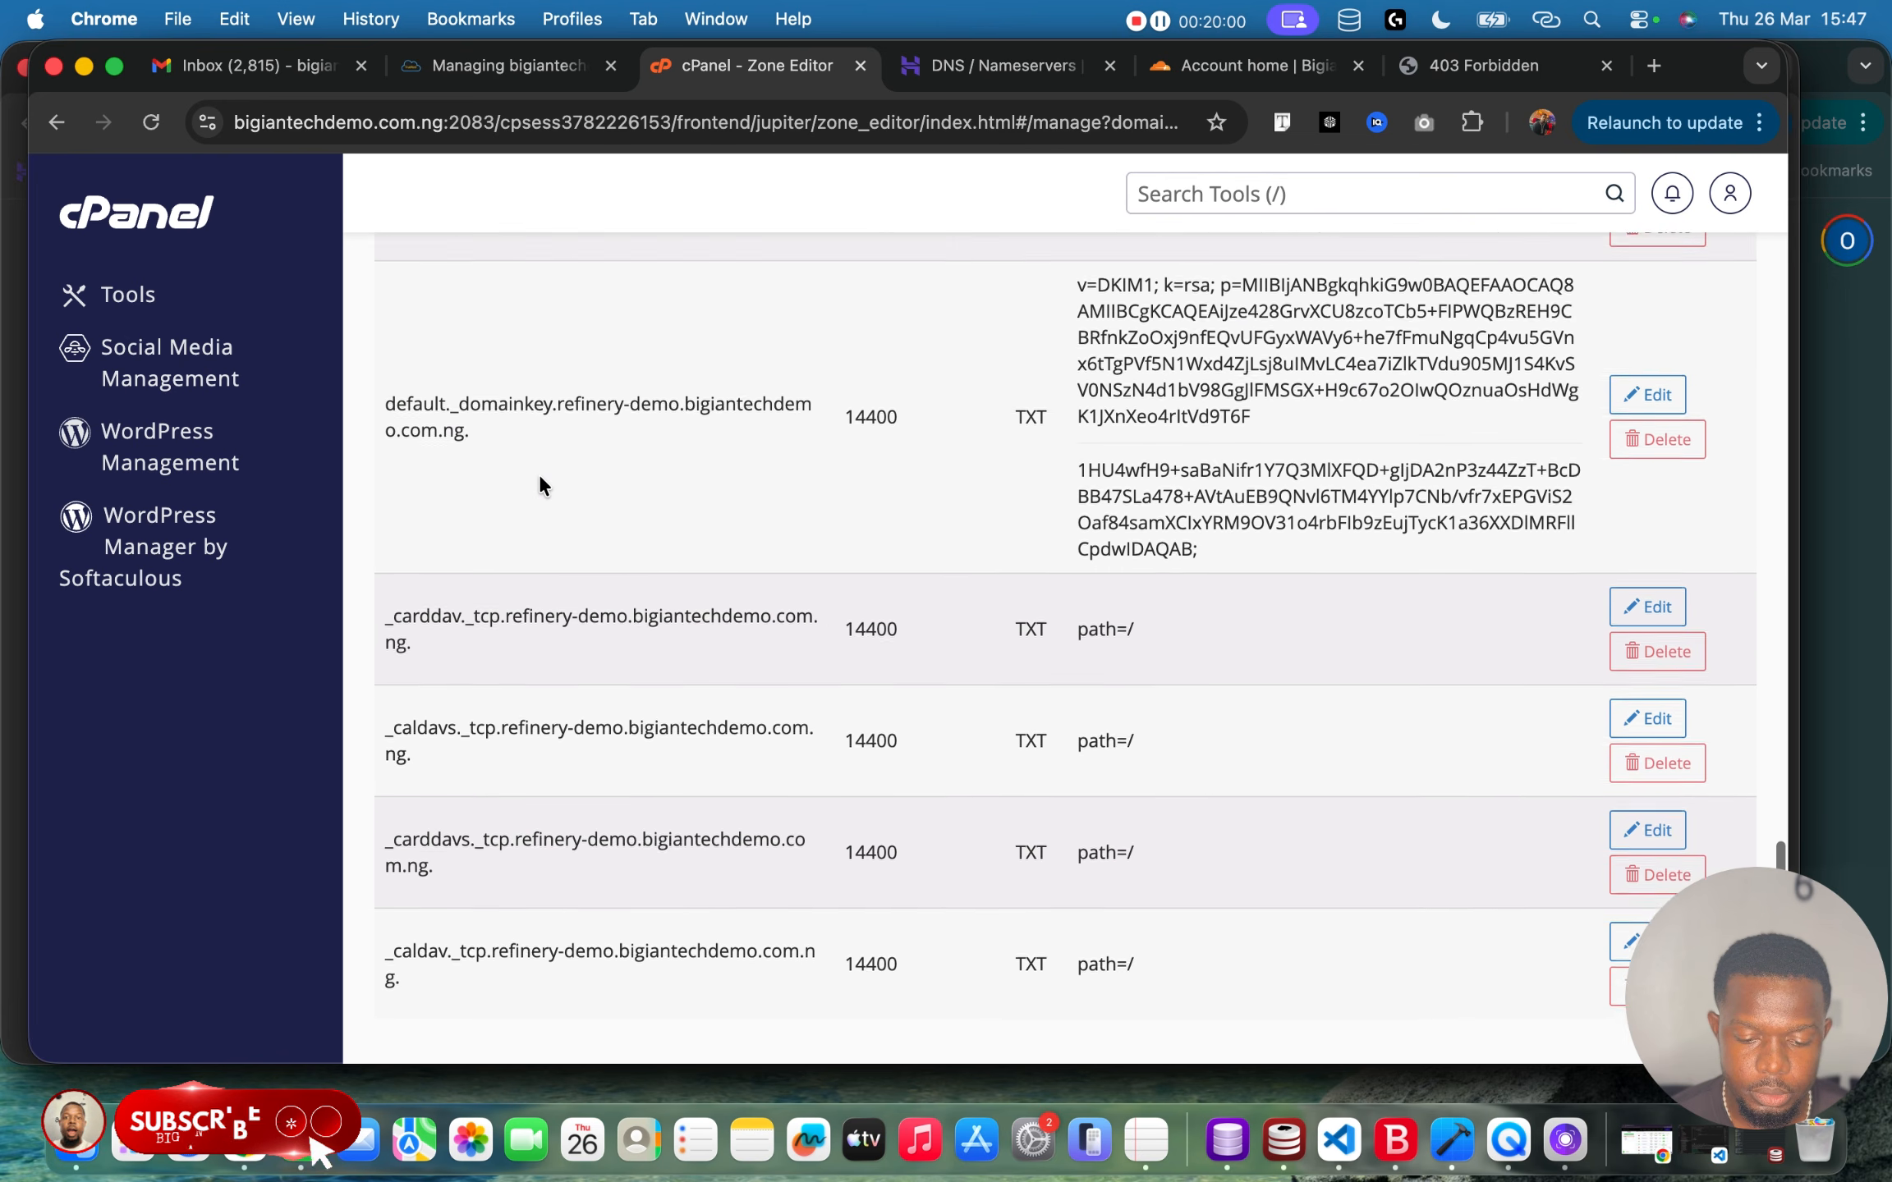
pyautogui.scroll(12, 539, 484)
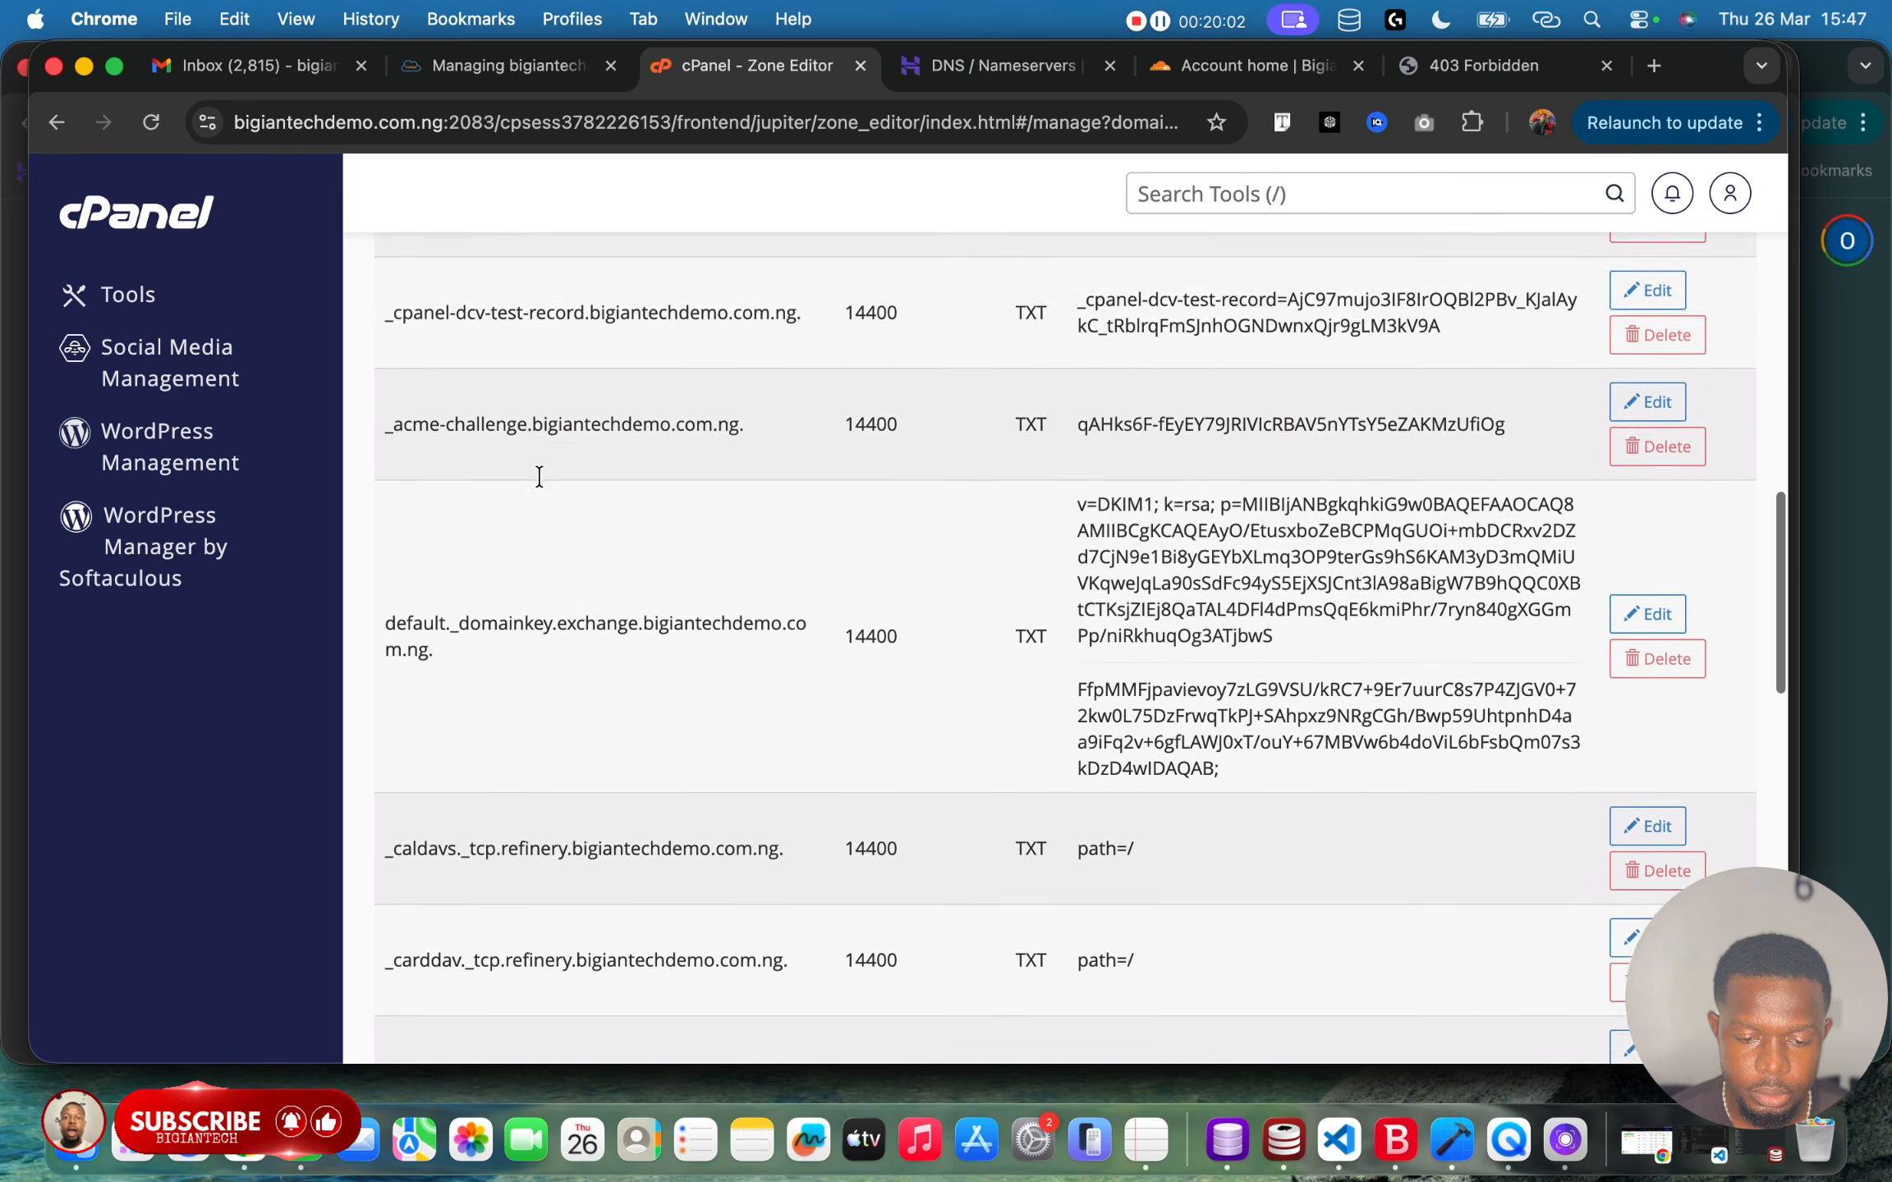
pyautogui.scroll(8, 540, 484)
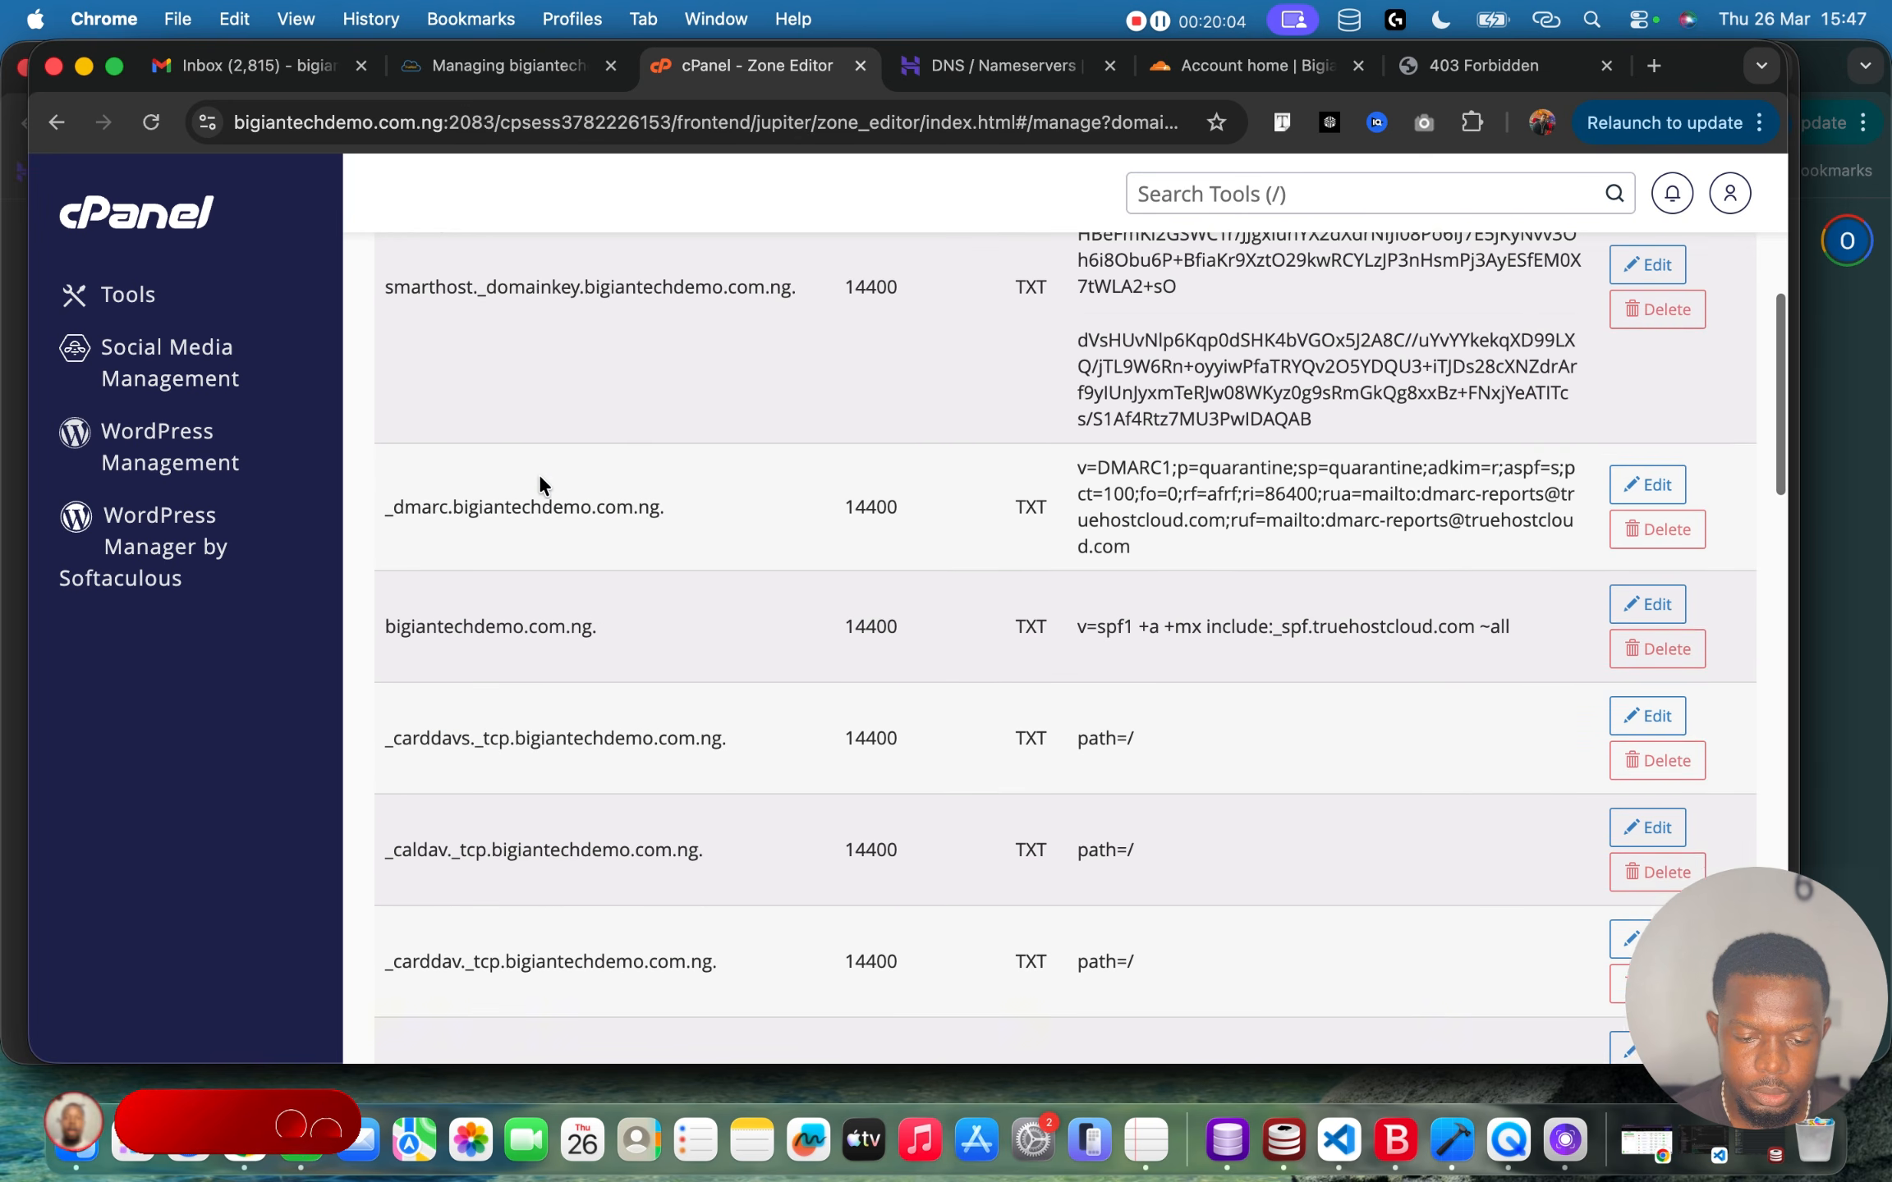
pyautogui.scroll(1, 538, 489)
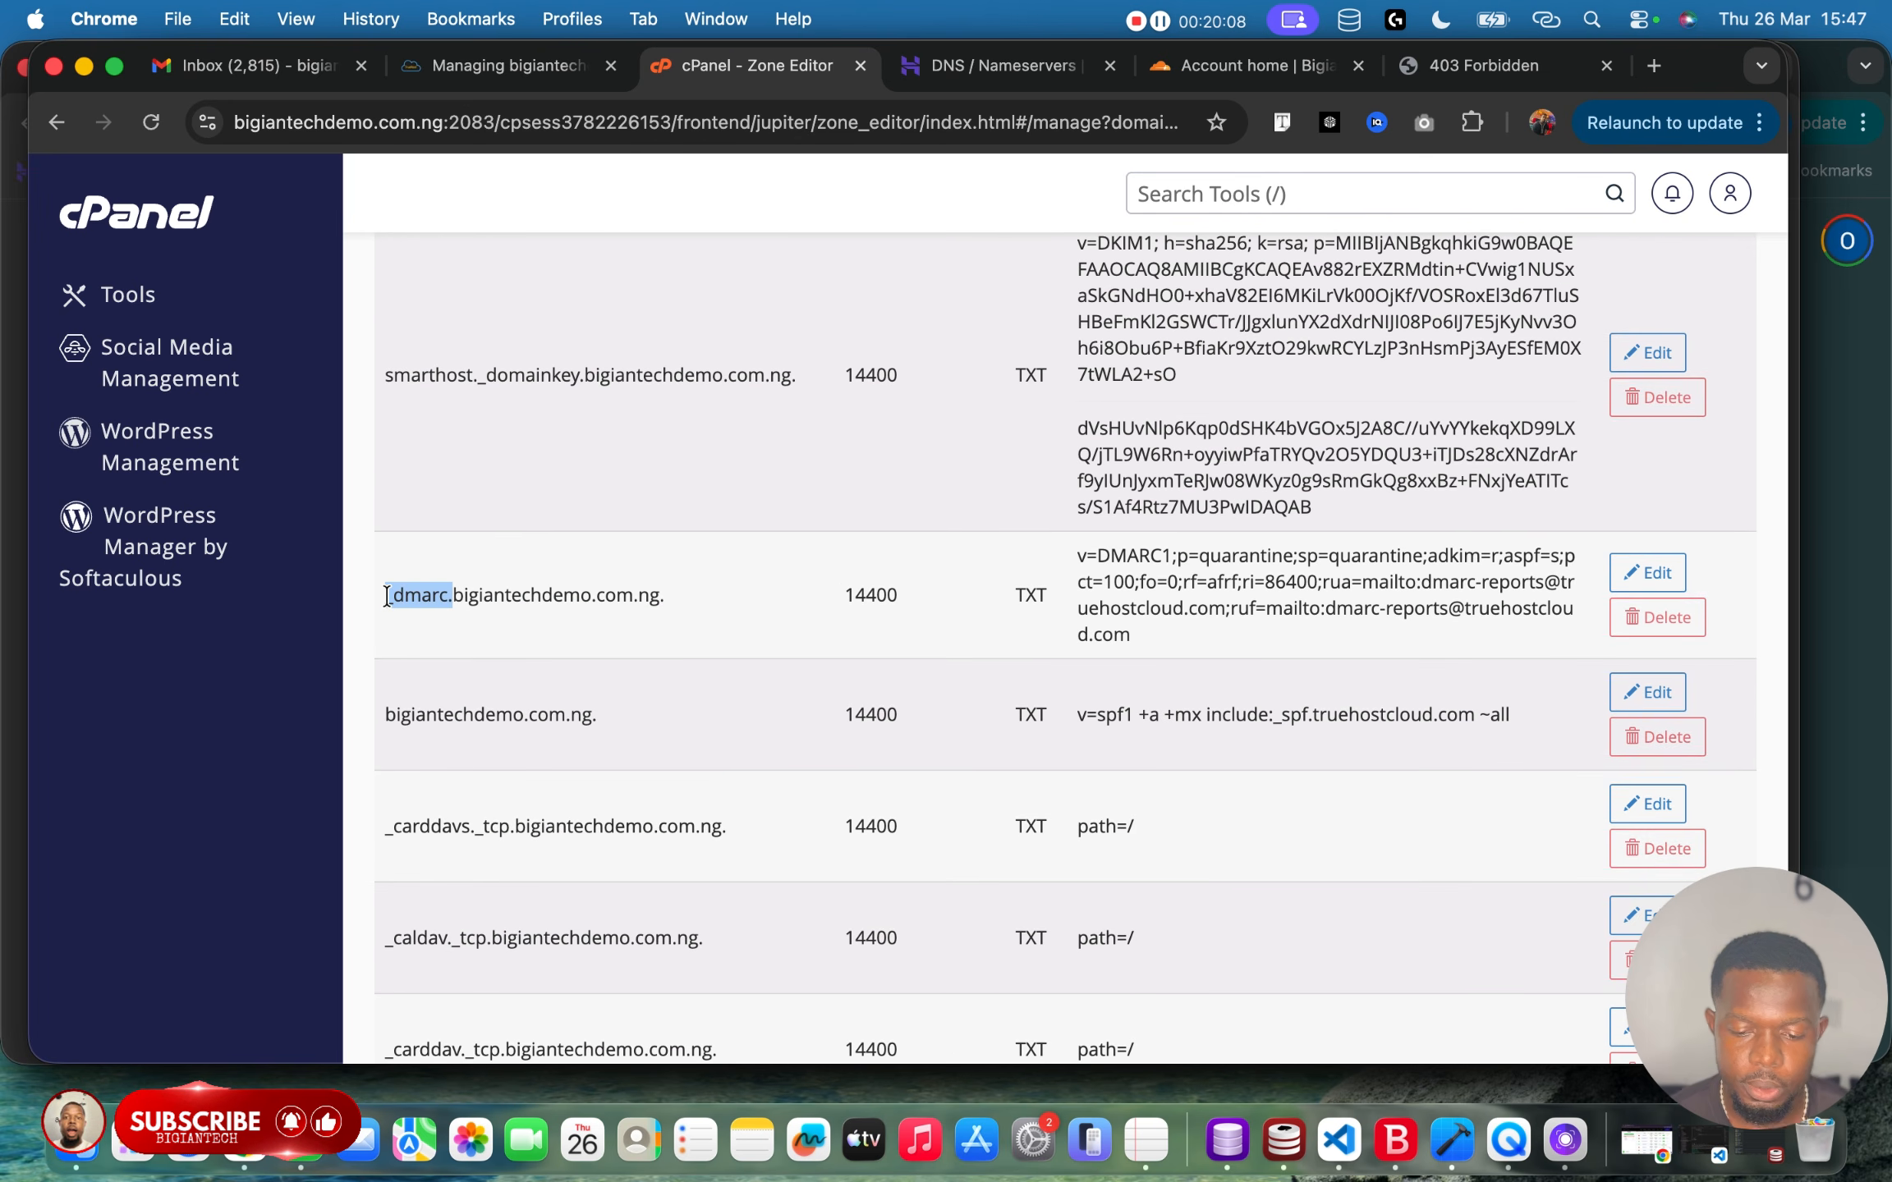
# Return to Cloudflare, start a new DNS record of type TXT, and name it _dmarc.
pyautogui.click(1307, 69)
pyautogui.click(1501, 445)
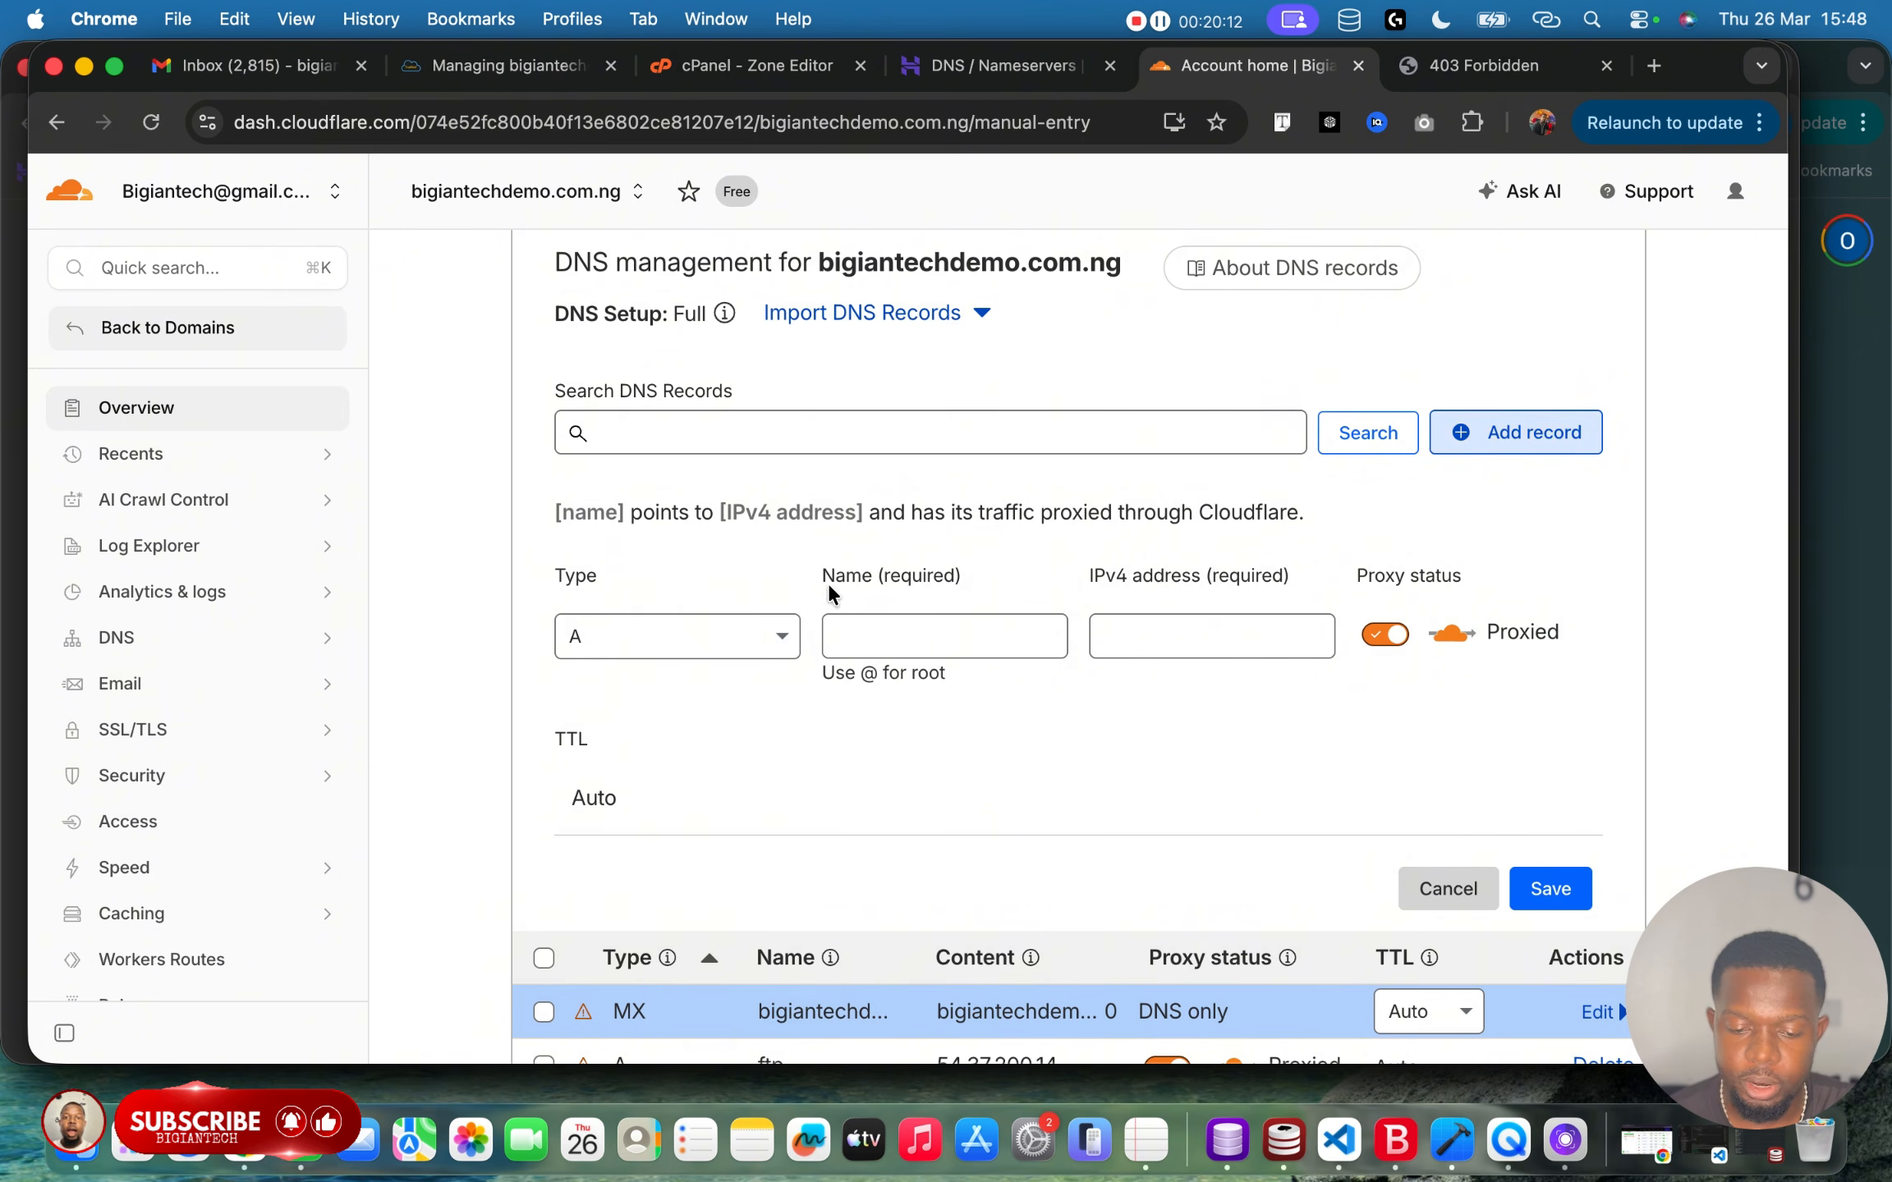
pyautogui.click(684, 633)
pyautogui.scroll(-5, 668, 786)
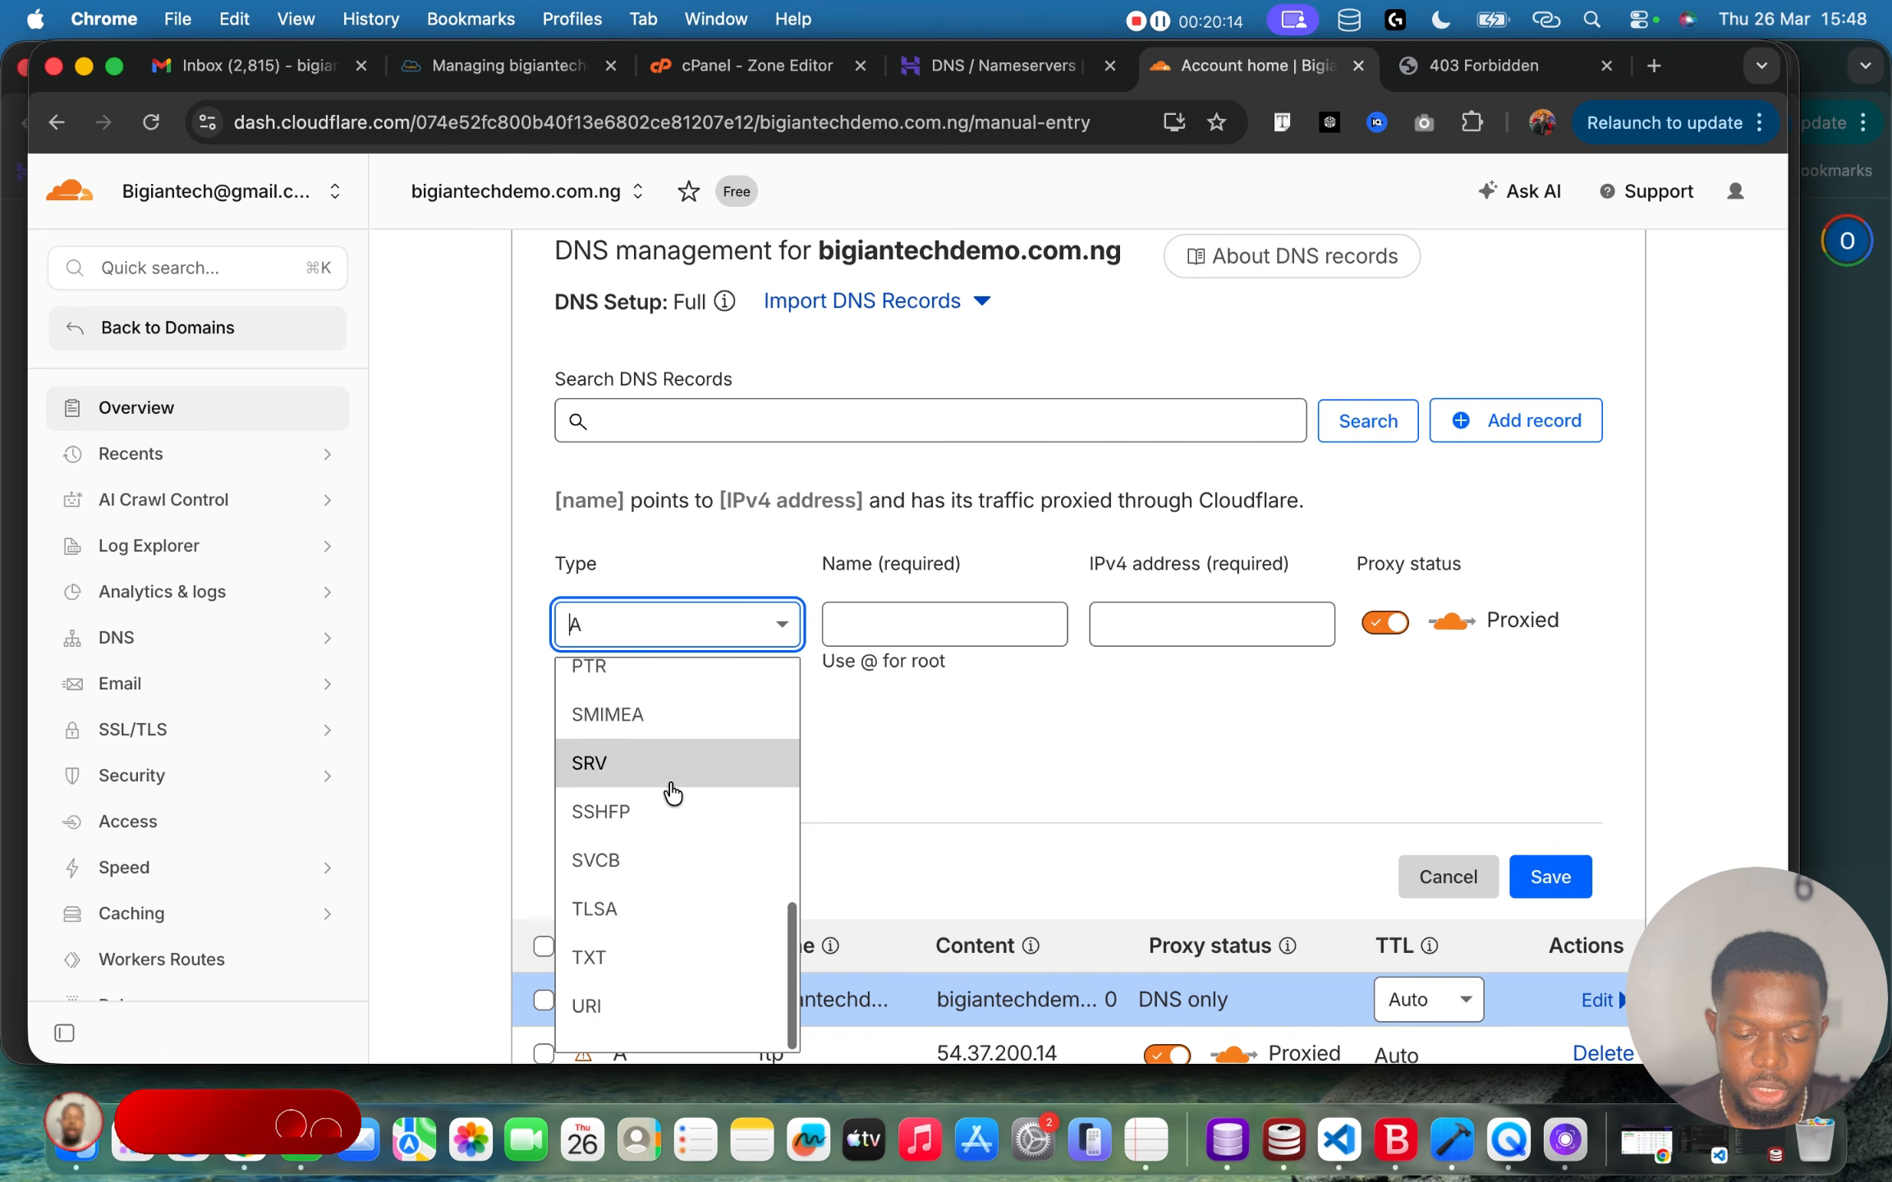
pyautogui.click(641, 981)
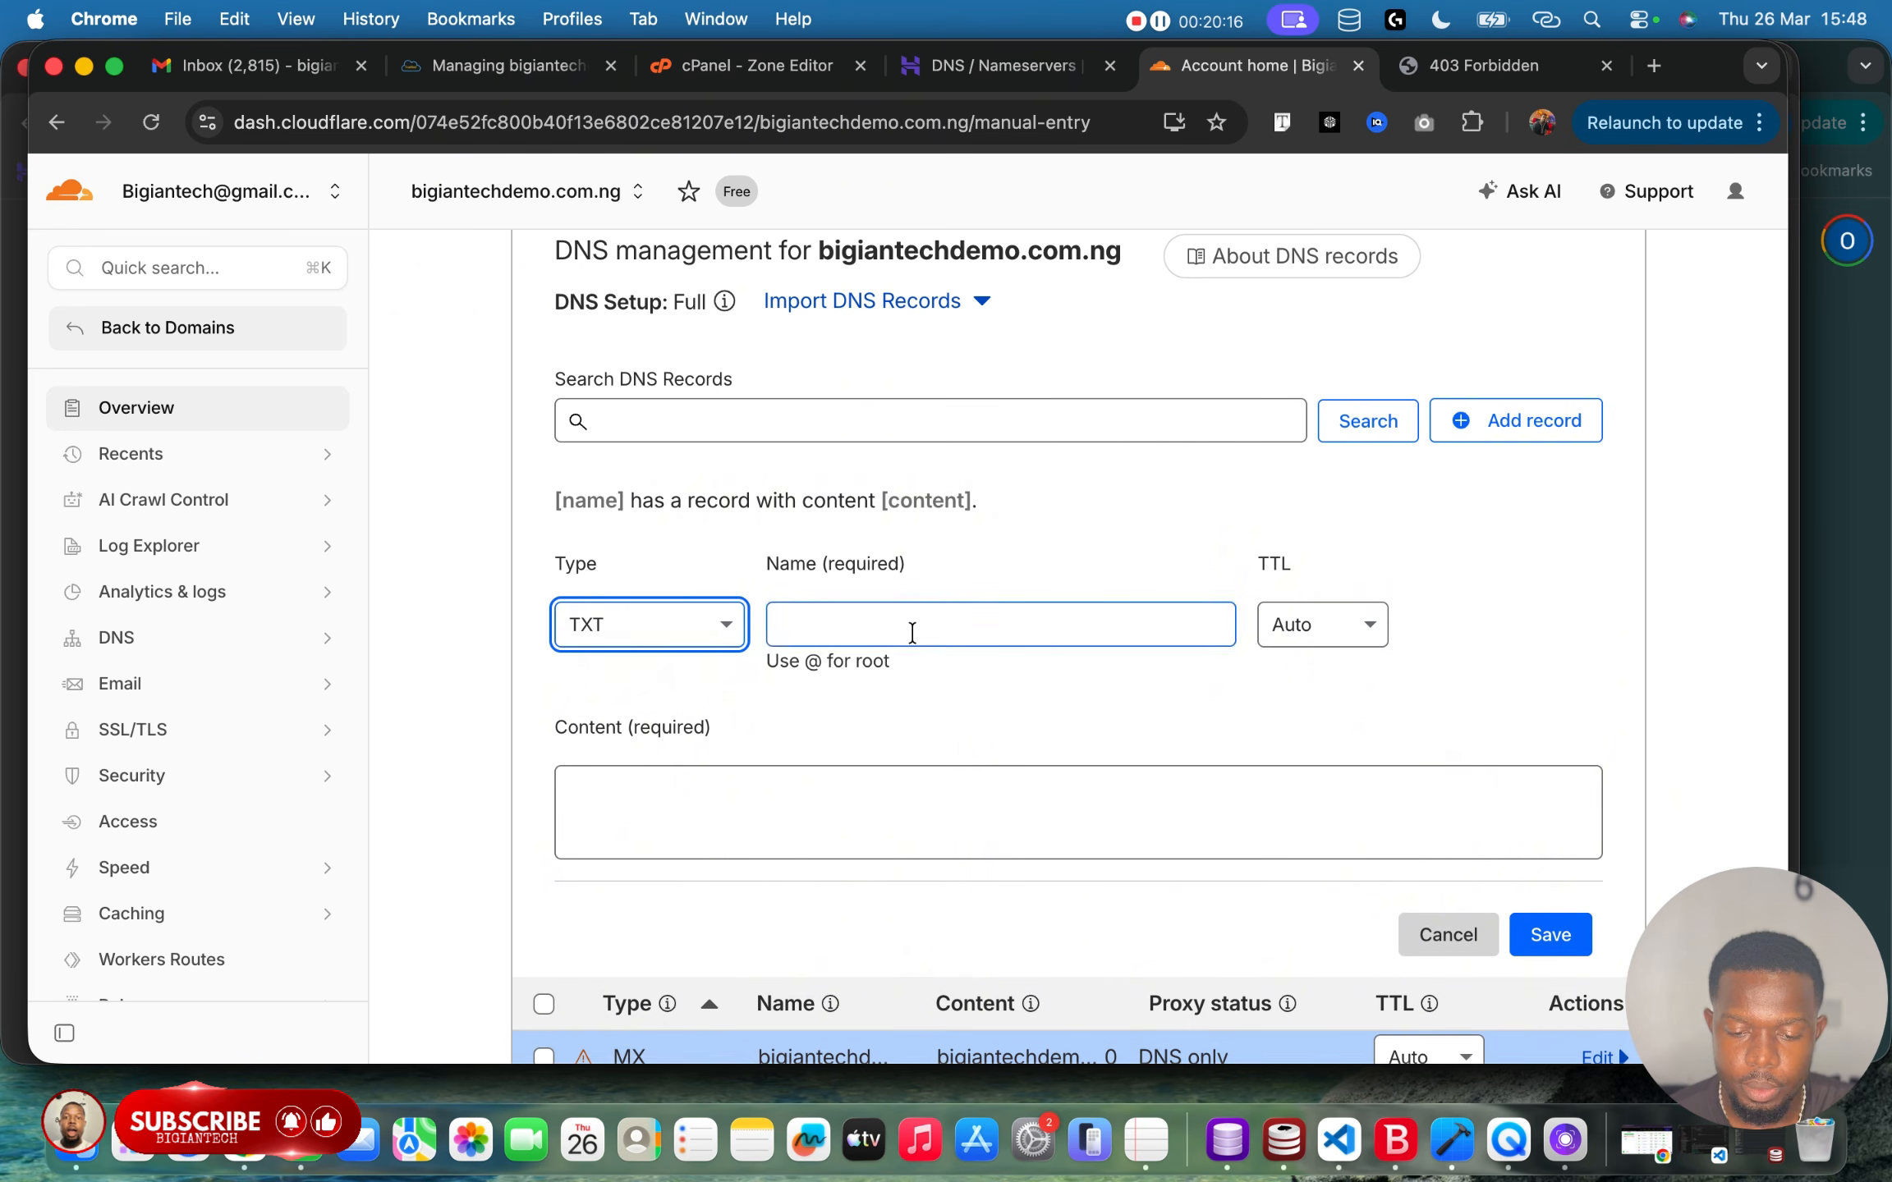
pyautogui.click(912, 632)
pyautogui.write('_dmarc.')
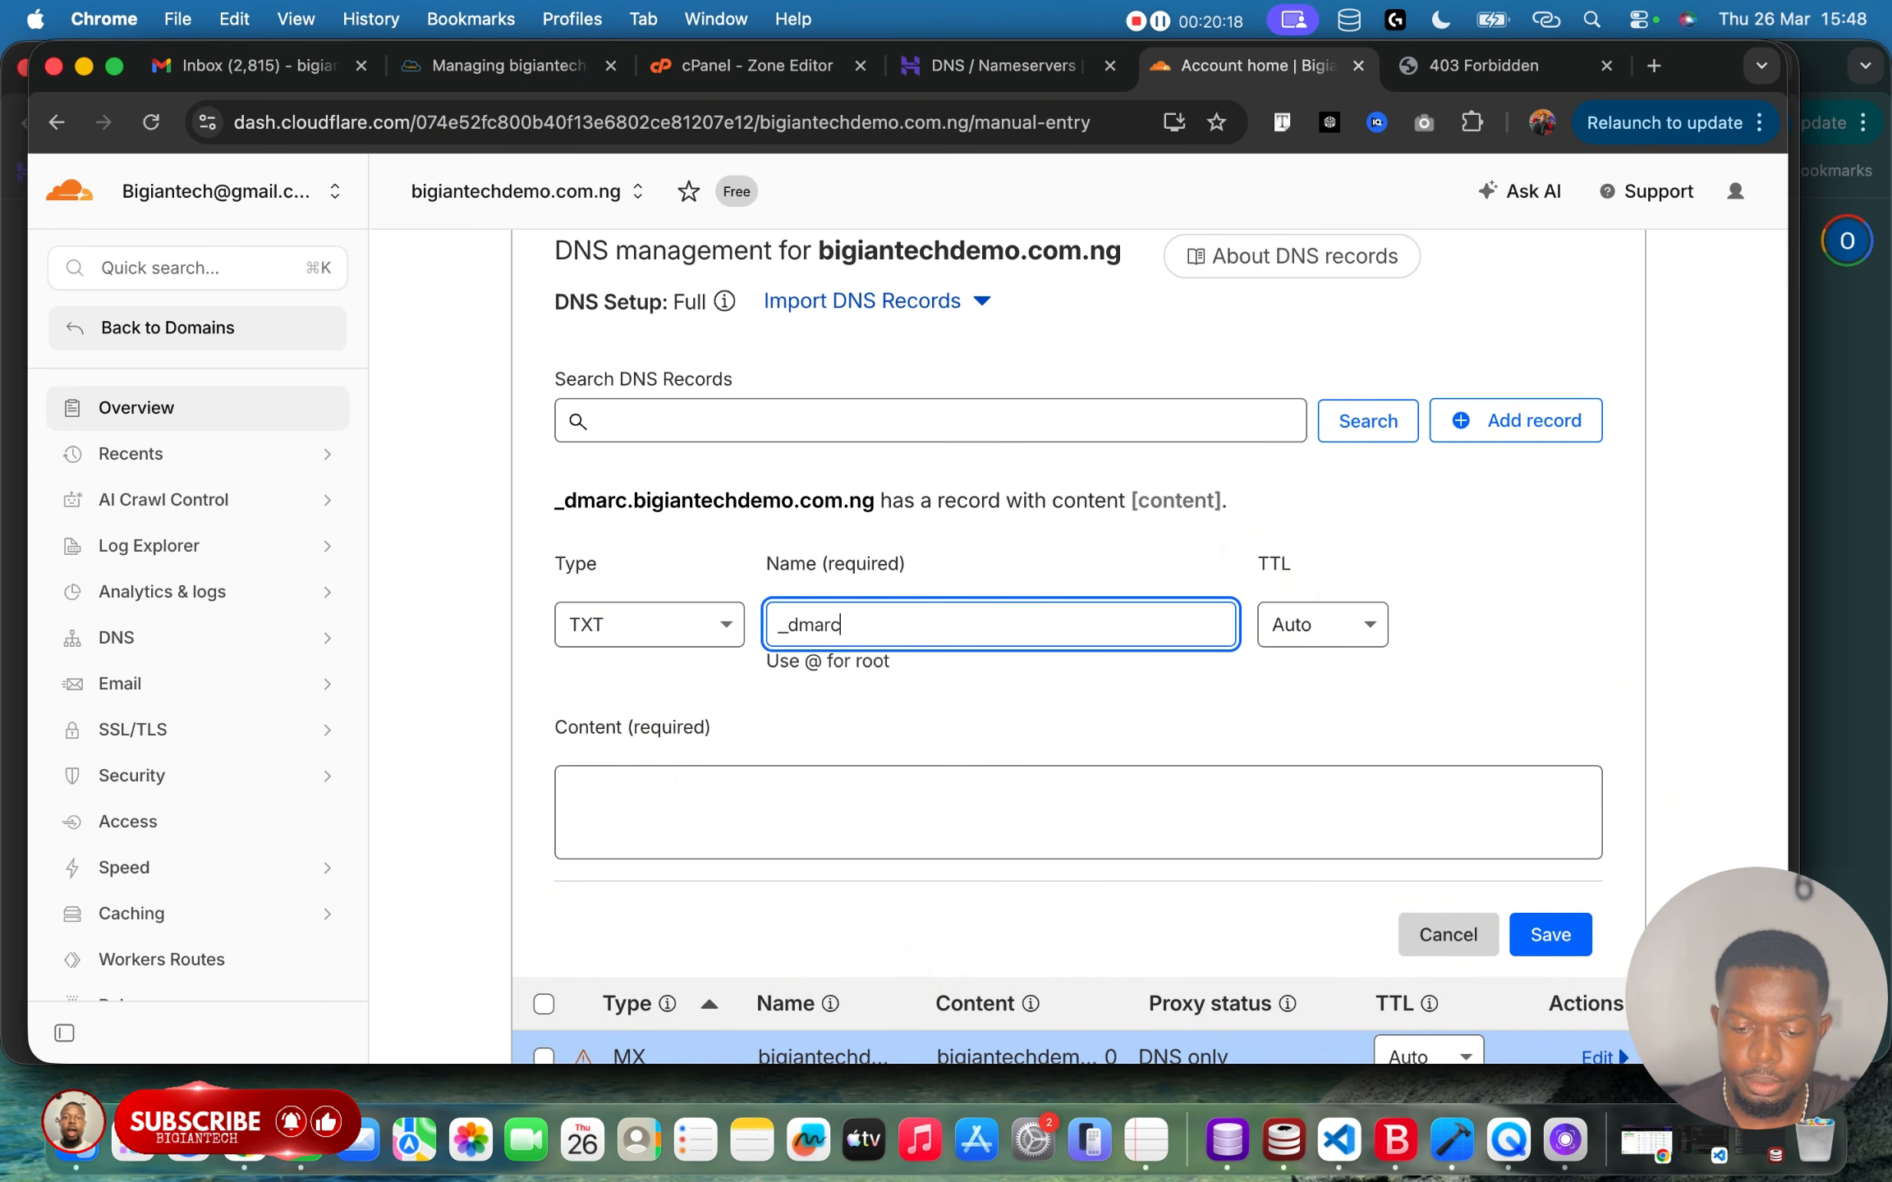
# Switch to cPanel, open the _dmarc.bigiantechdemo.com.ng record for editing in raw form, and copy its full content.
pyautogui.click(779, 82)
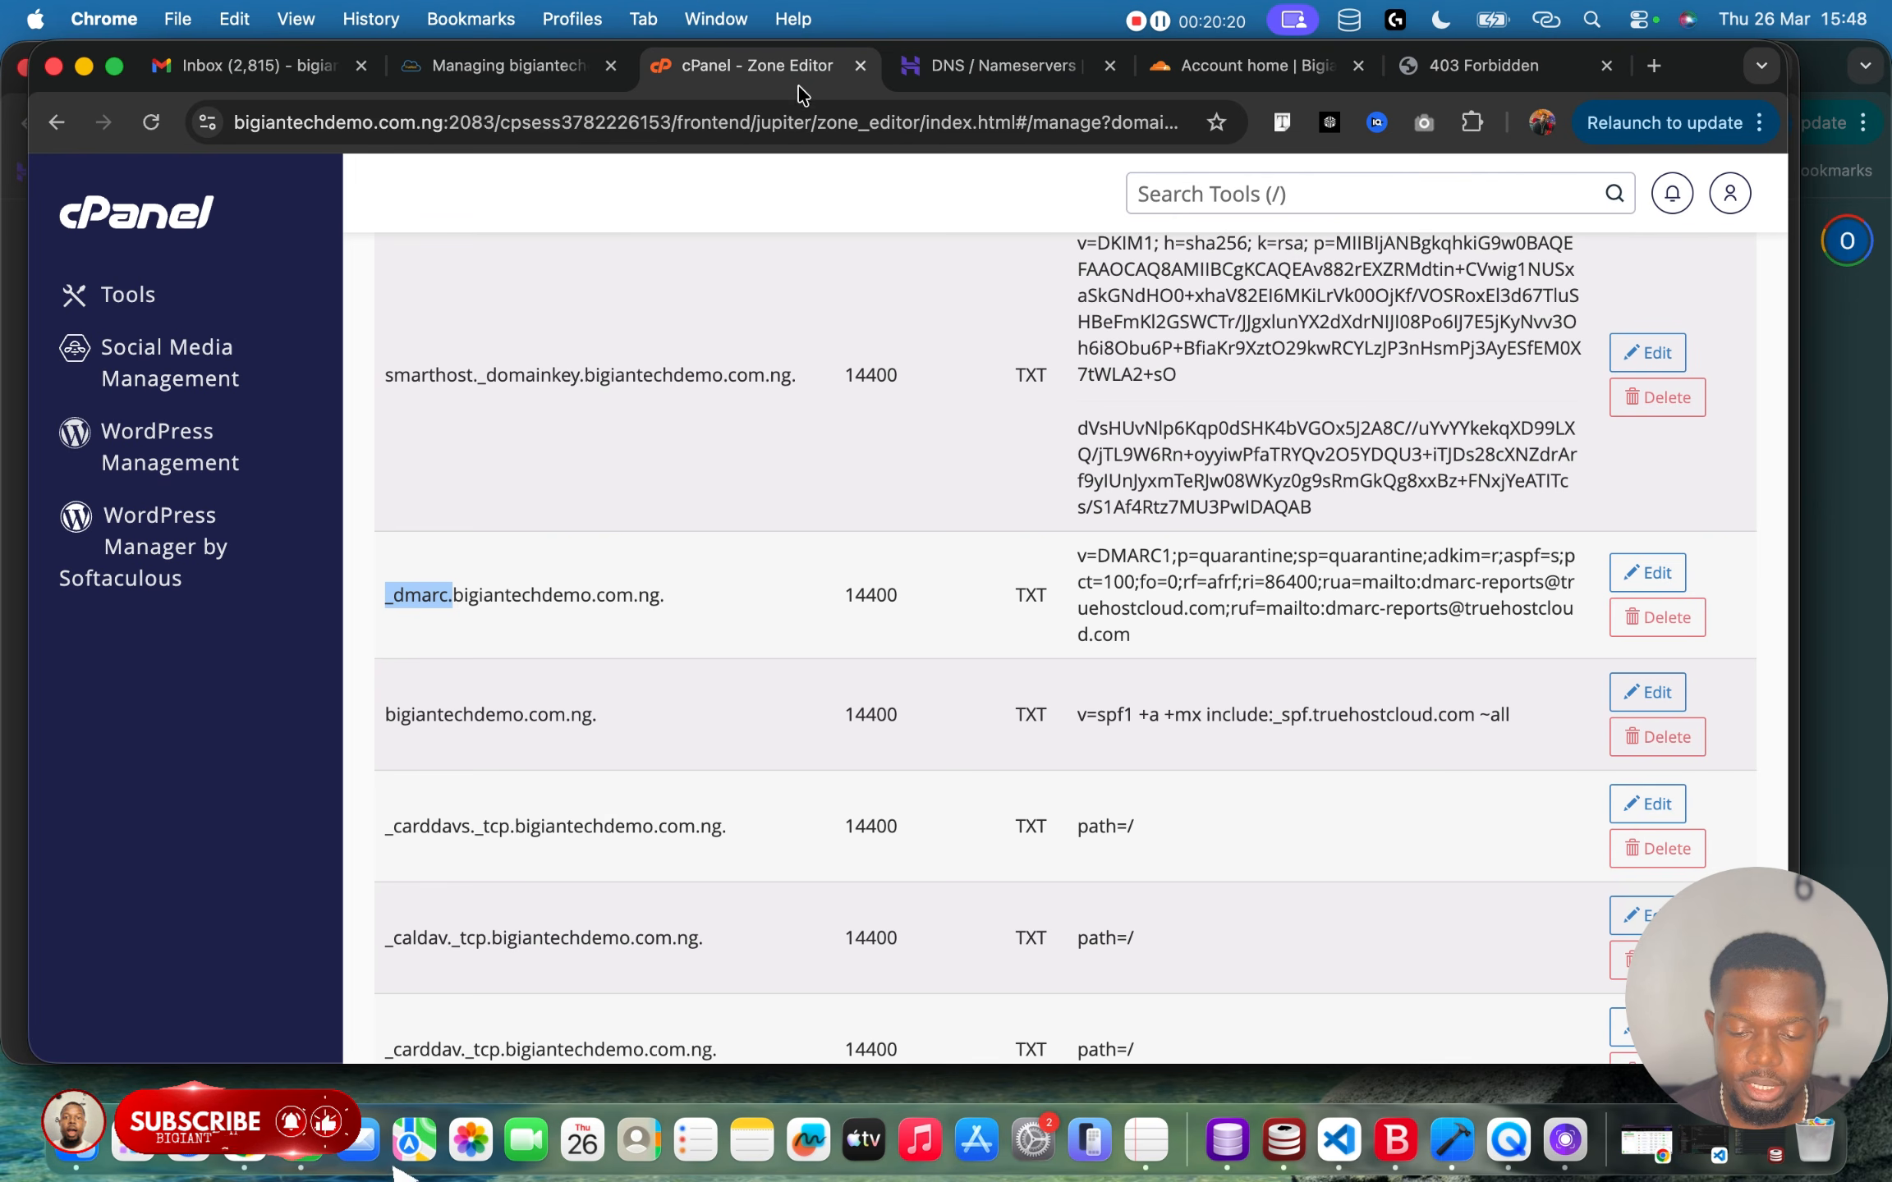
pyautogui.click(1647, 572)
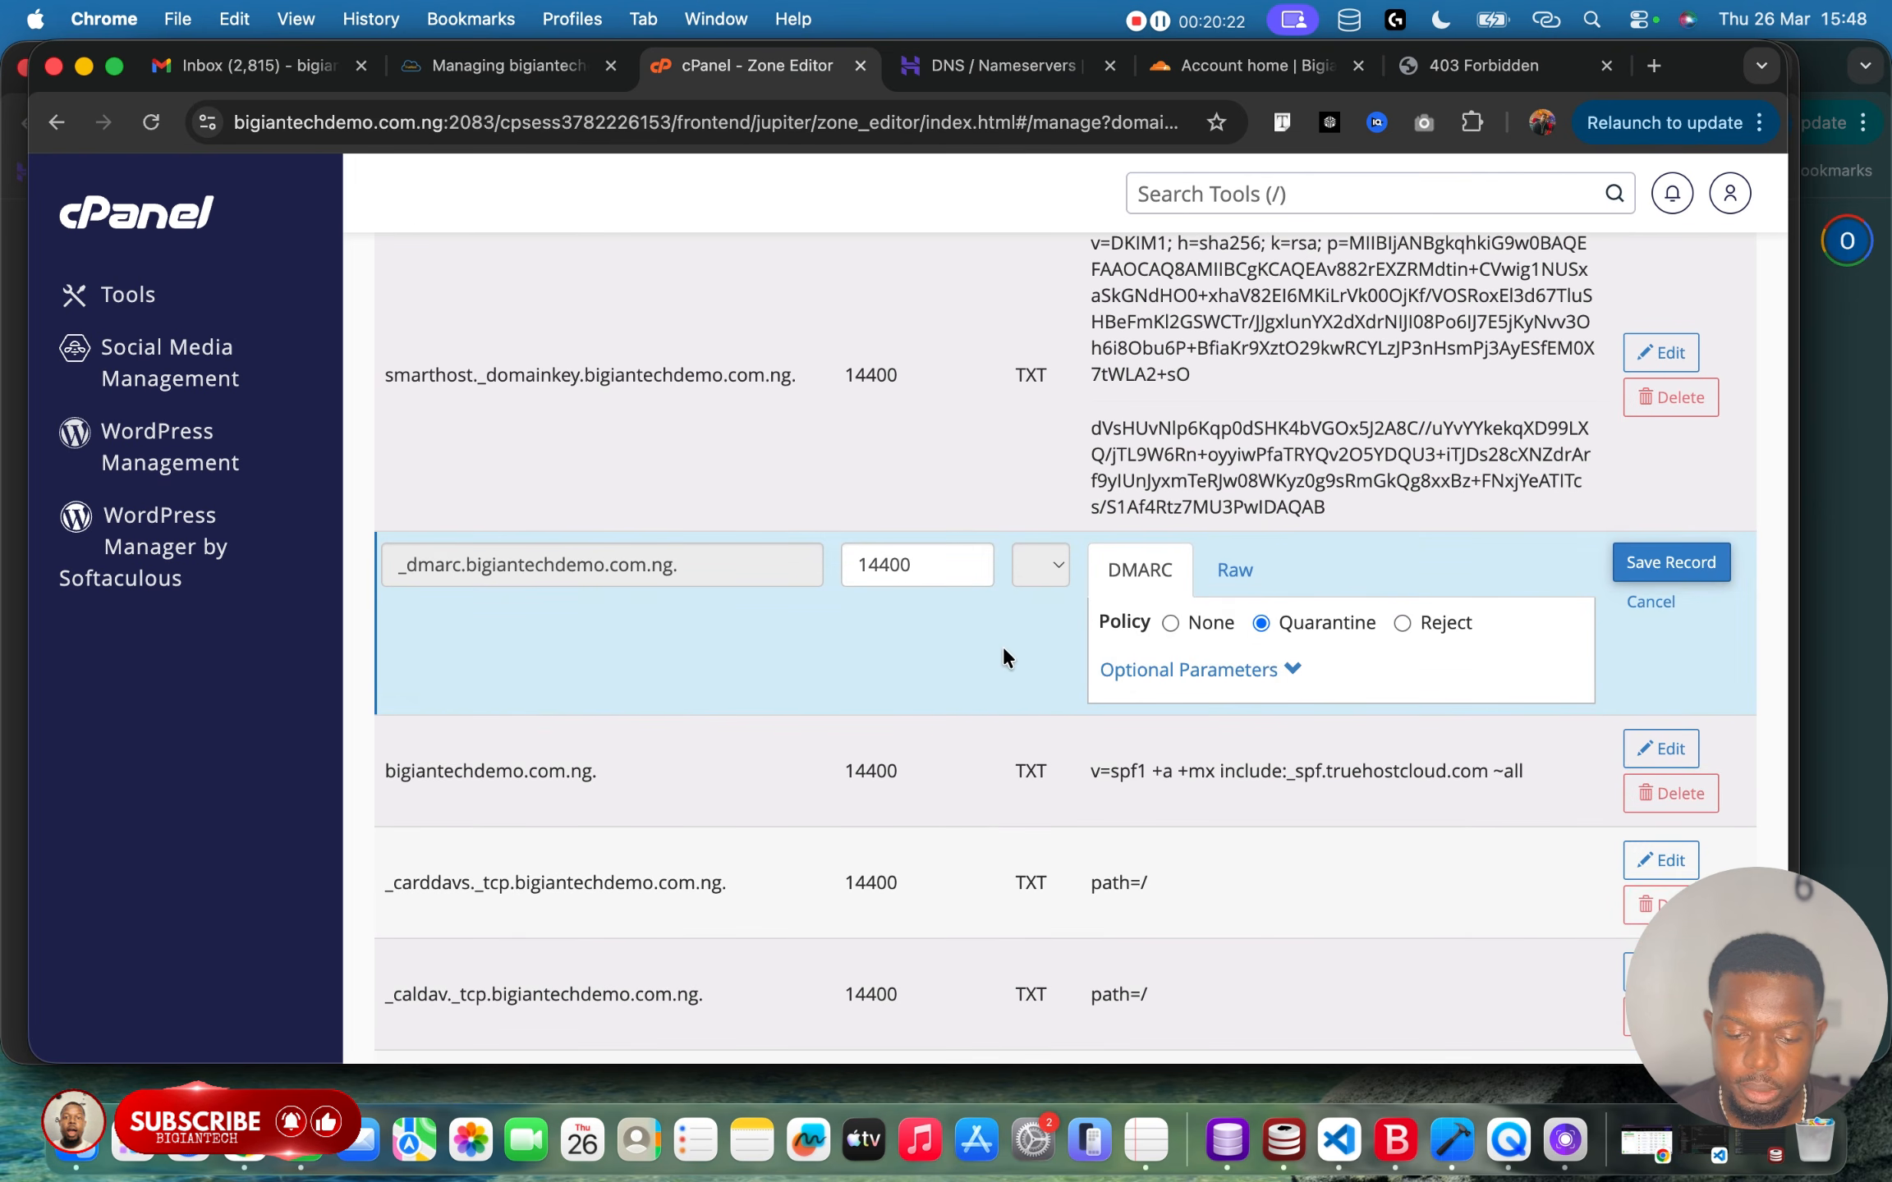
pyautogui.click(1235, 569)
pyautogui.tripleClick(1248, 649)
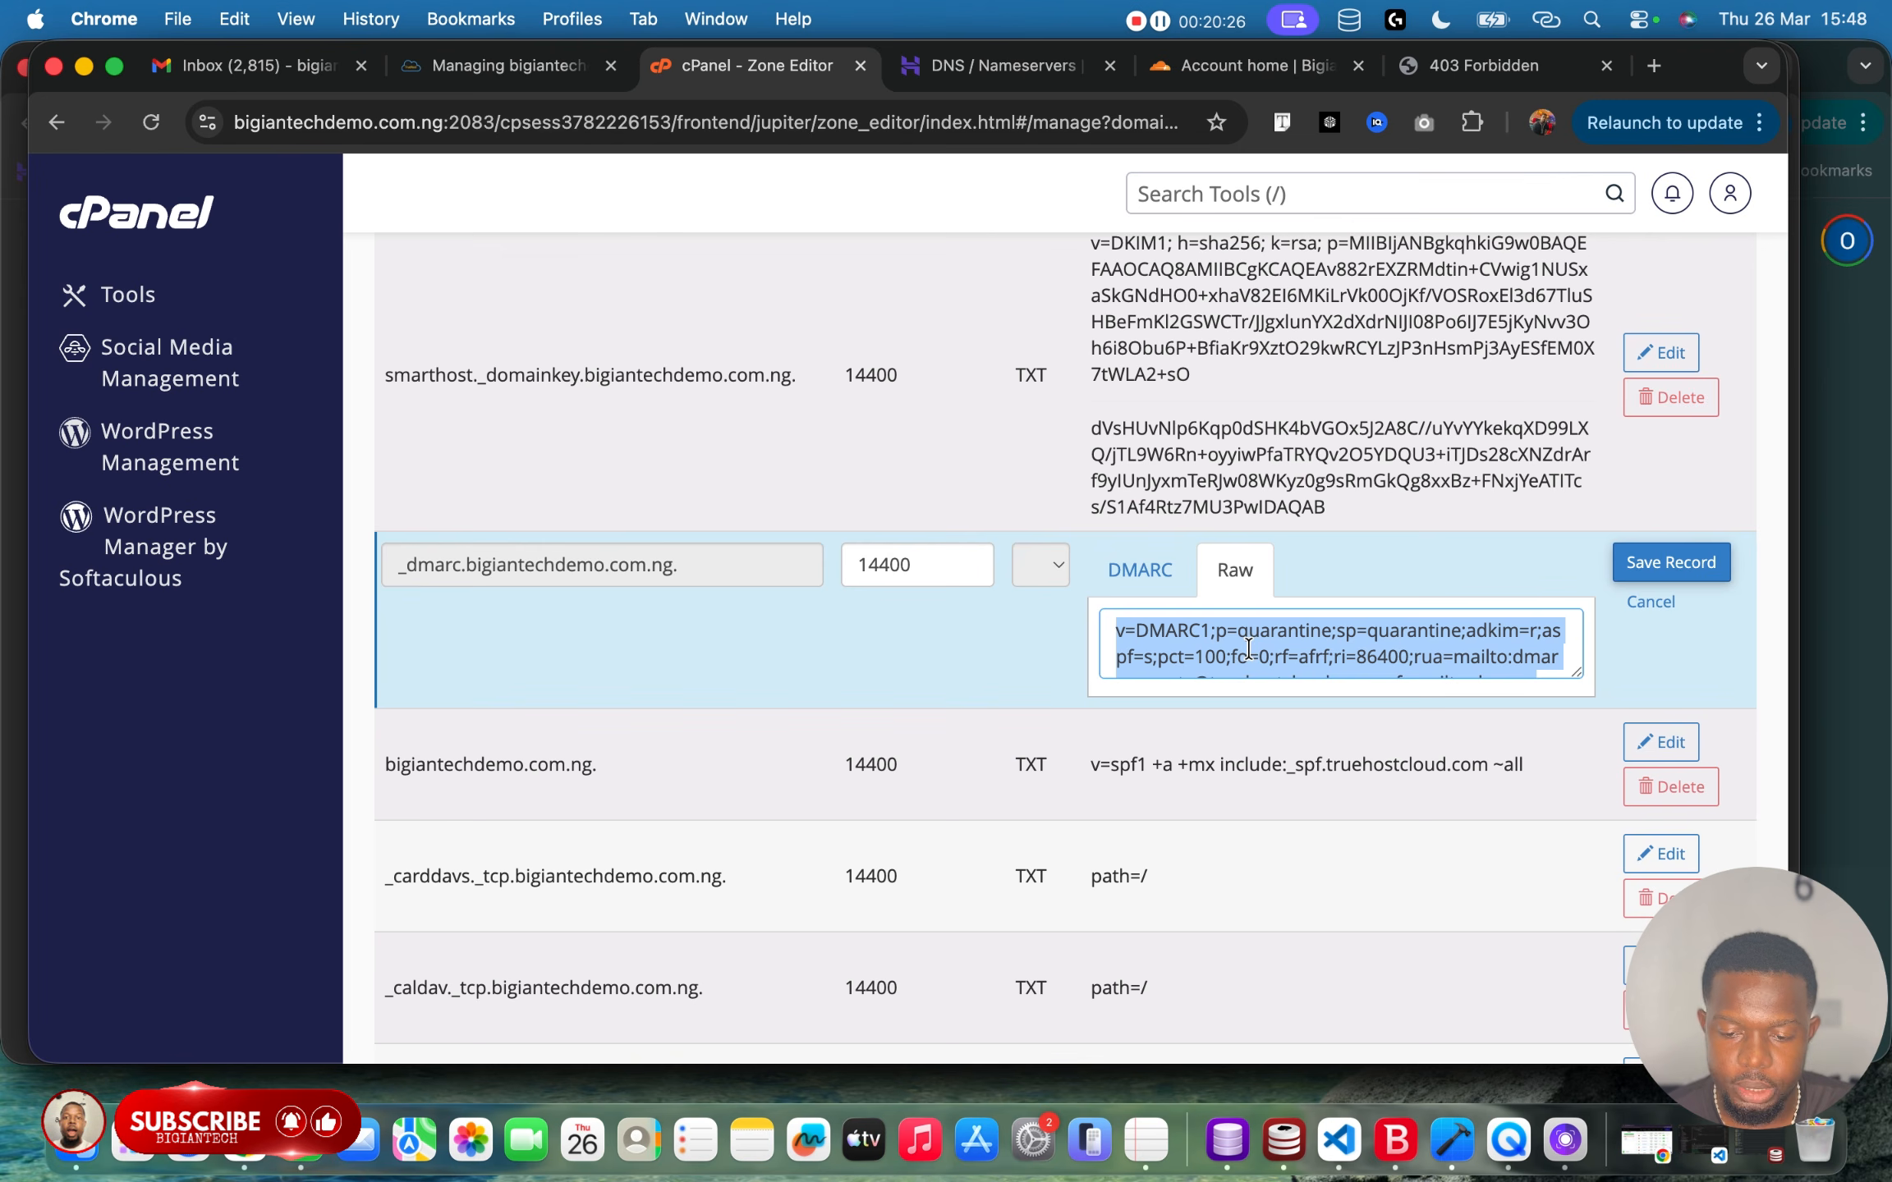
# Back in Cloudflare, paste the copied DMARC value as the _dmarc record's content and save the record.
pyautogui.click(1256, 66)
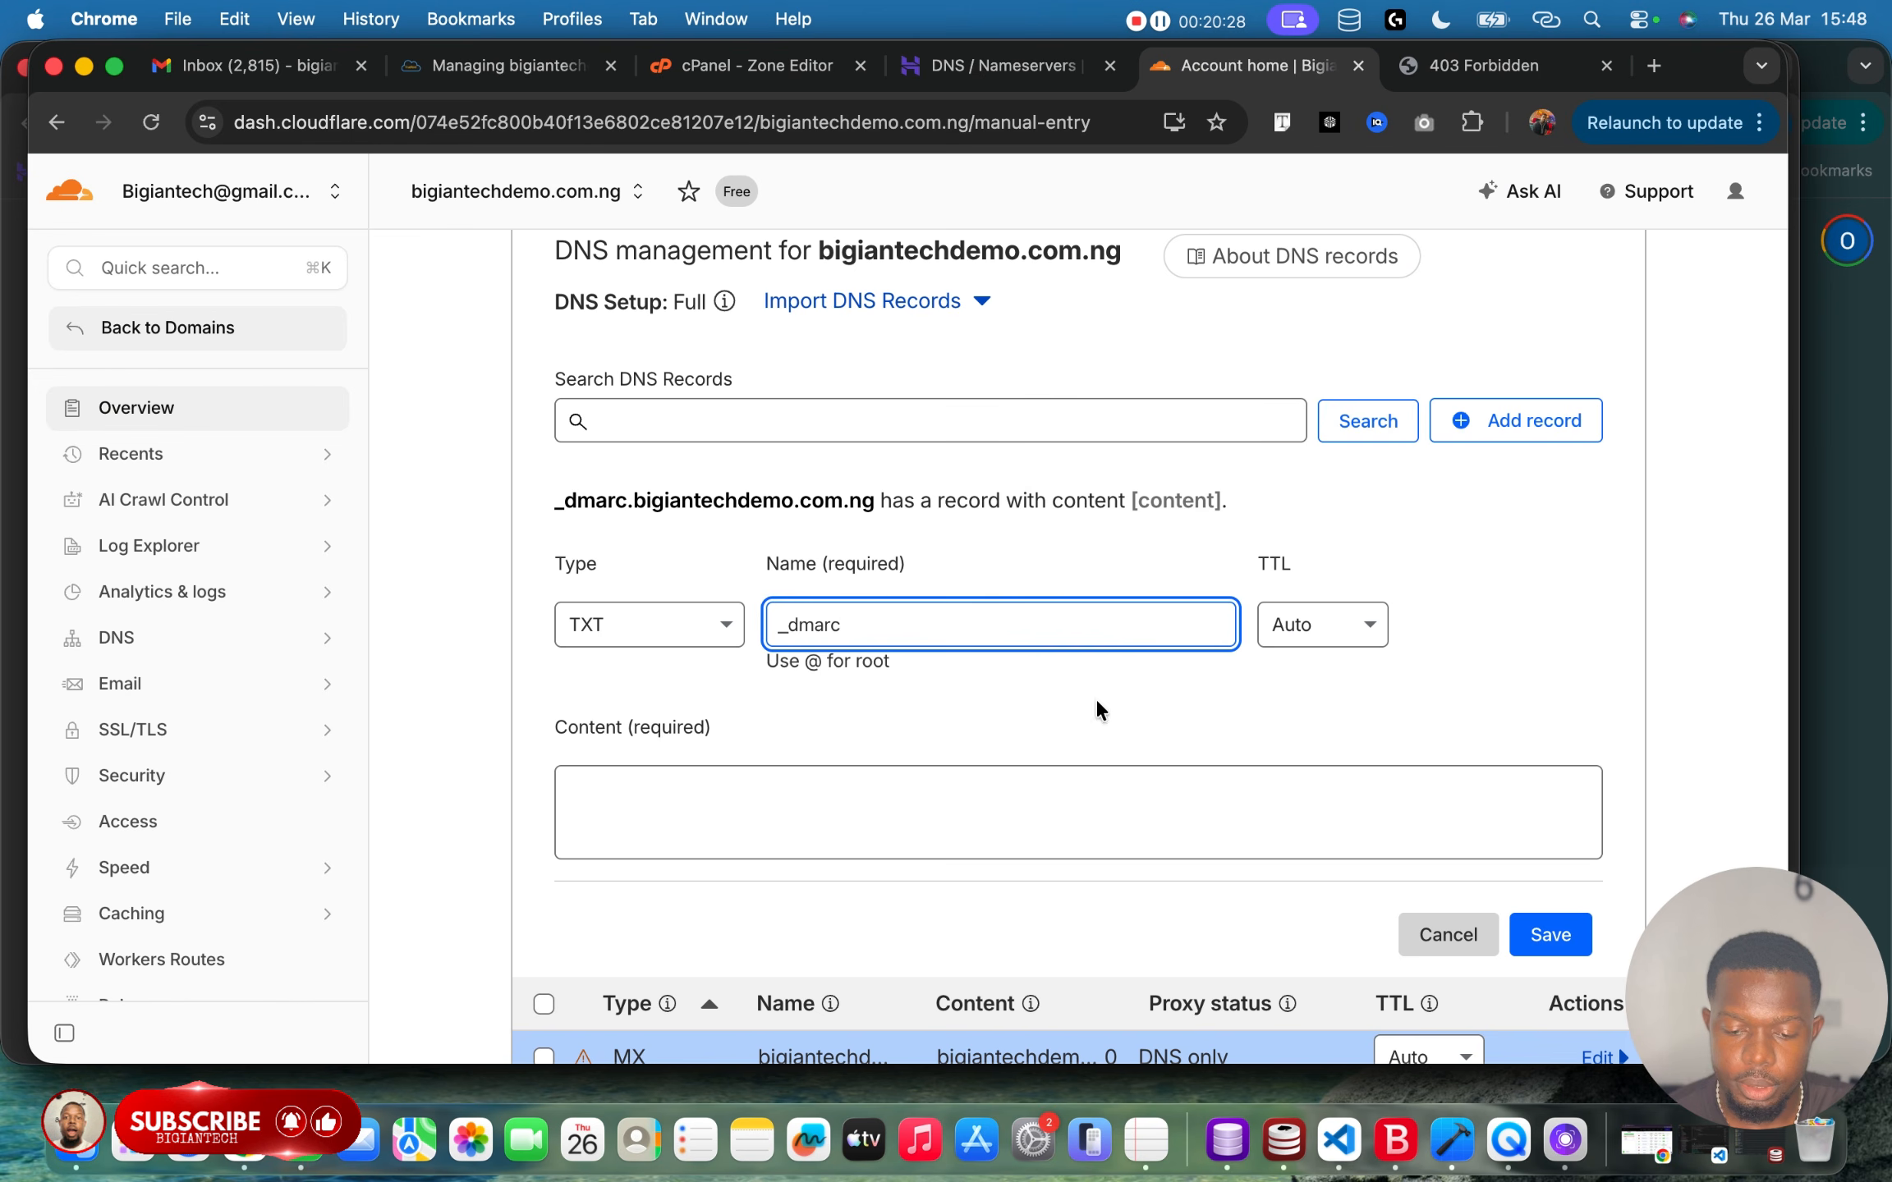
pyautogui.click(1060, 794)
pyautogui.press('super+v')
pyautogui.scroll(-2, 1460, 944)
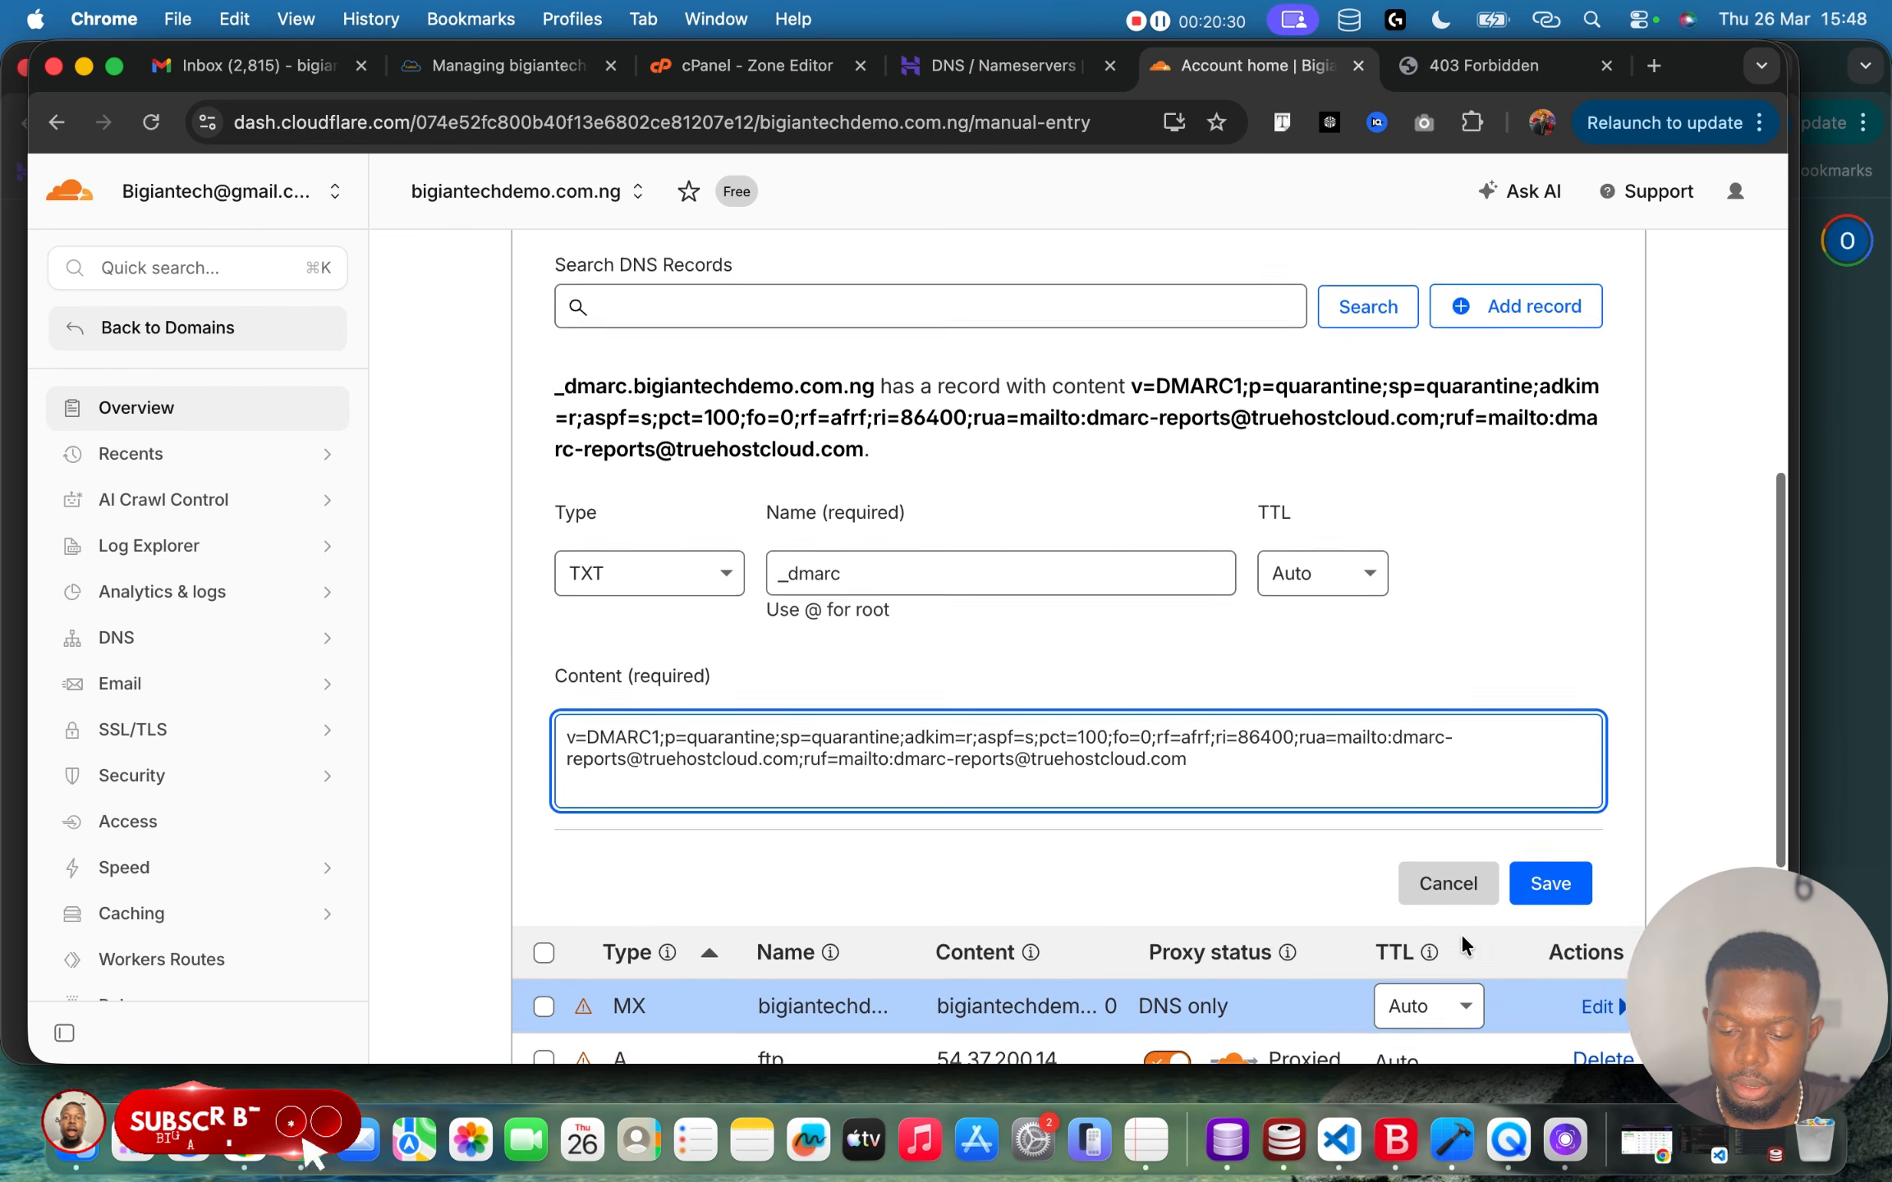
pyautogui.scroll(-1, 1459, 934)
pyautogui.click(1574, 823)
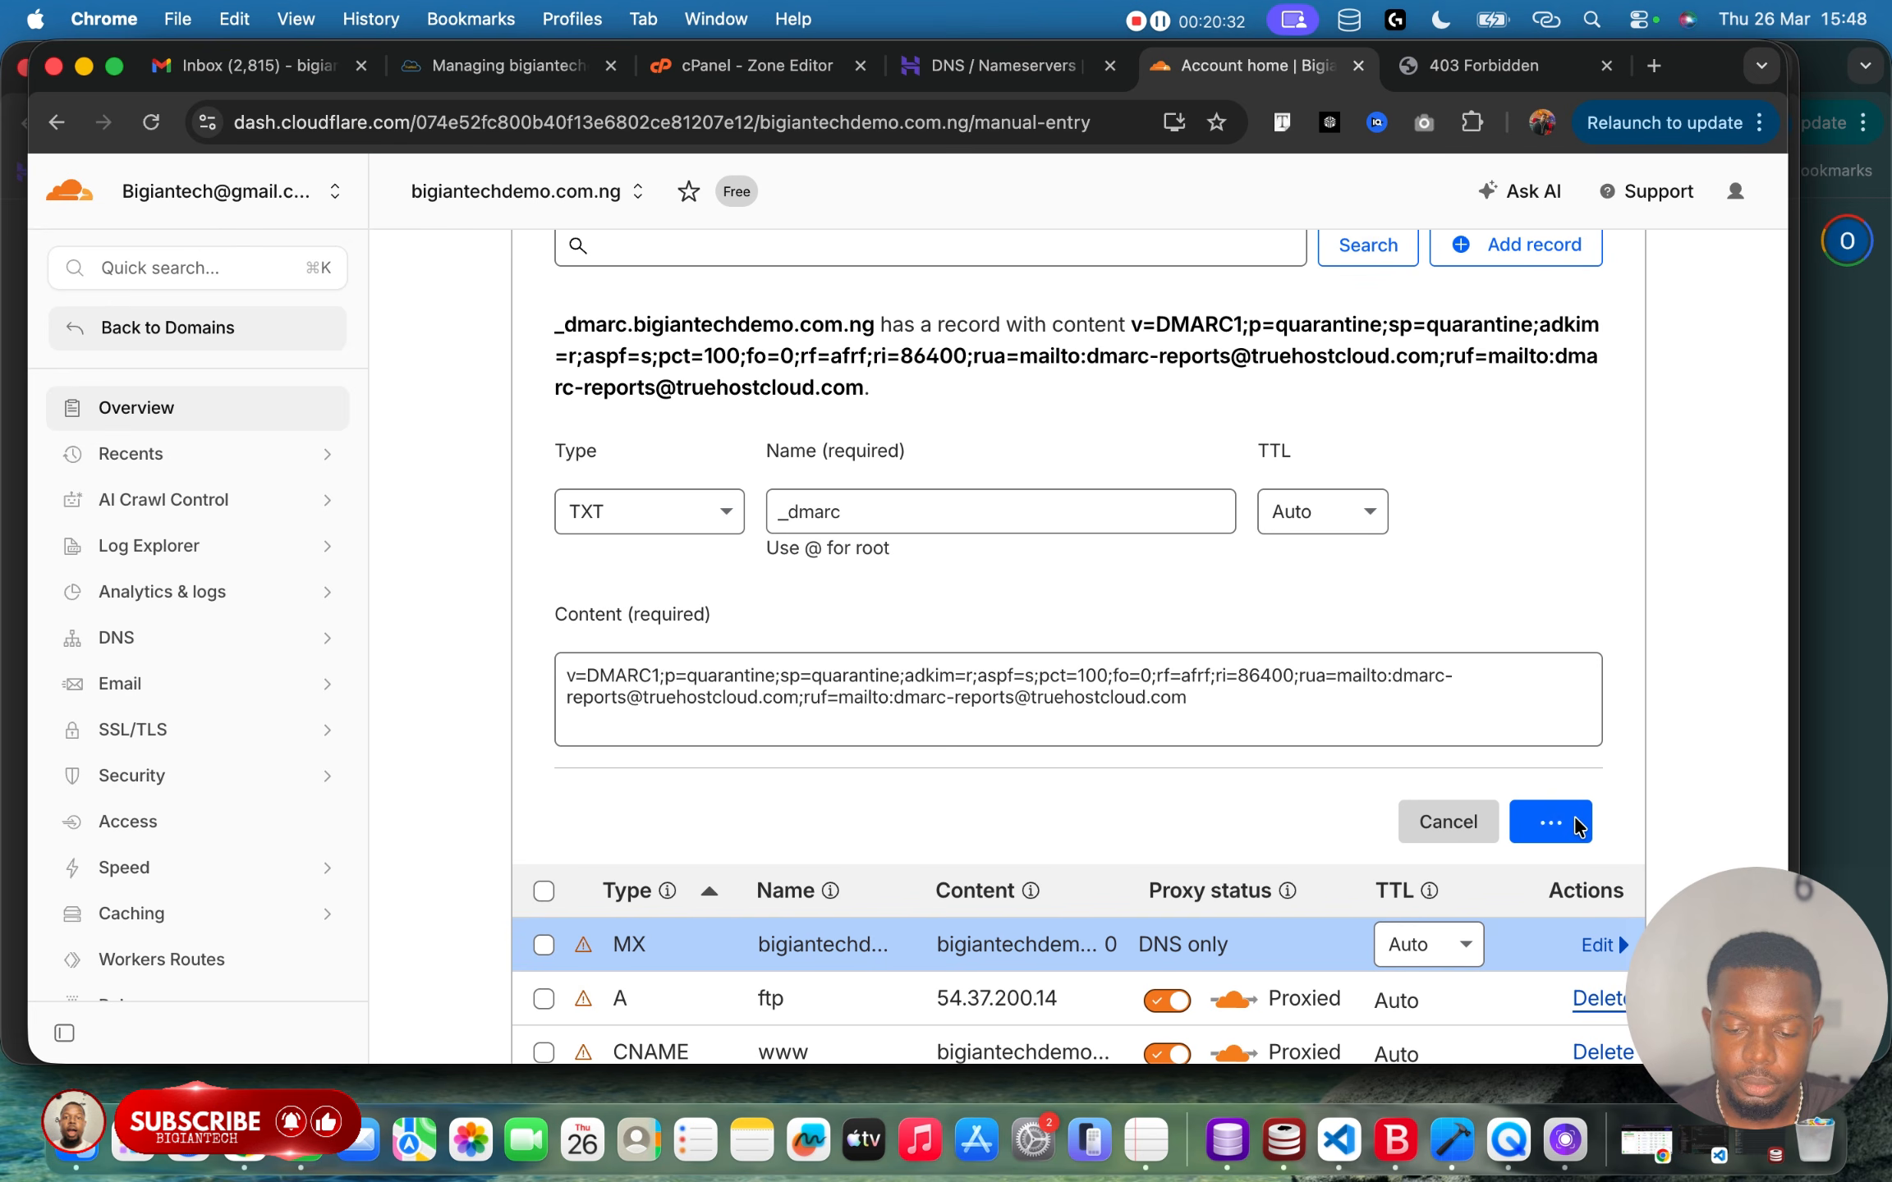
# Return to cPanel, cancel editing the _dmarc record, and open the bigiantechdemo.com.ng SPF TXT record for editing.
pyautogui.click(755, 65)
pyautogui.scroll(-5, 791, 645)
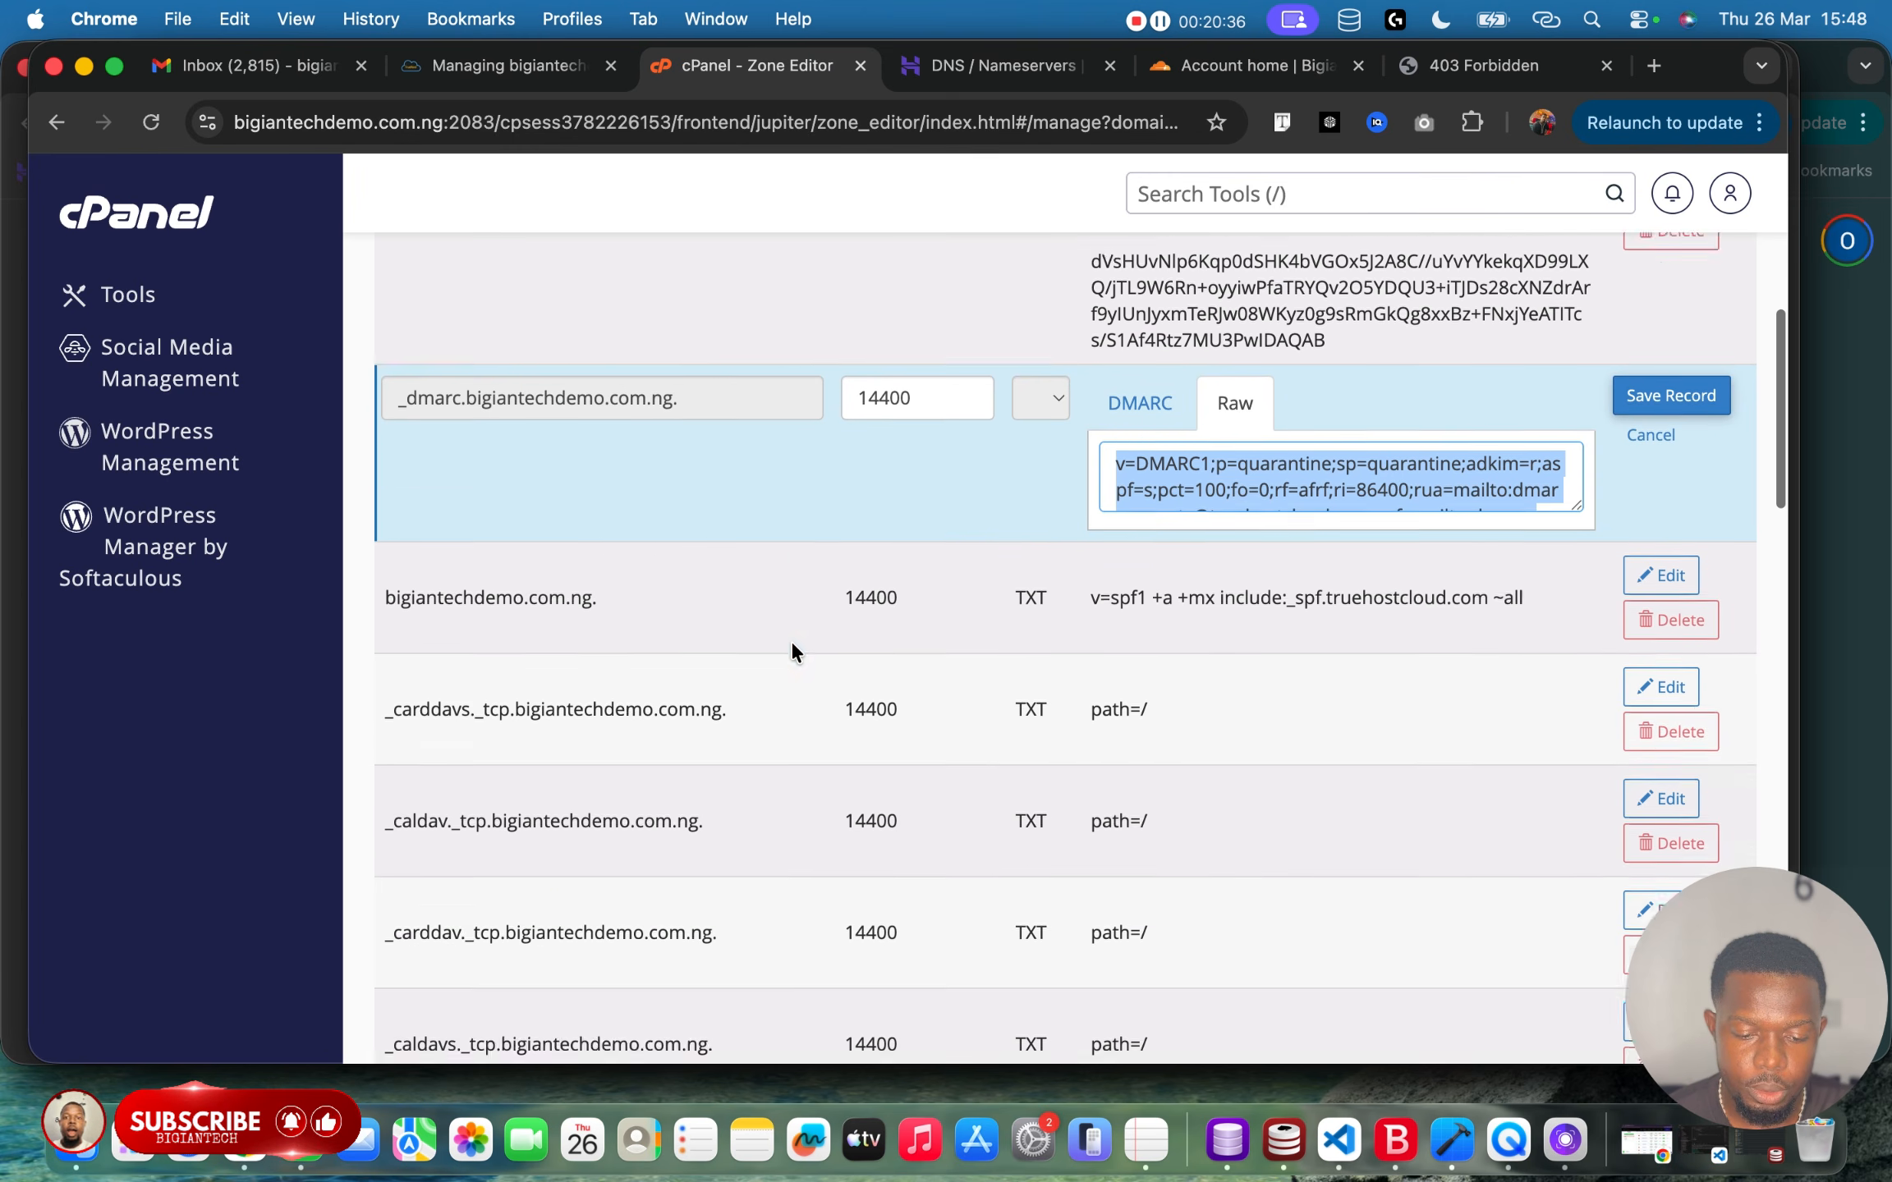
pyautogui.scroll(-1, 790, 642)
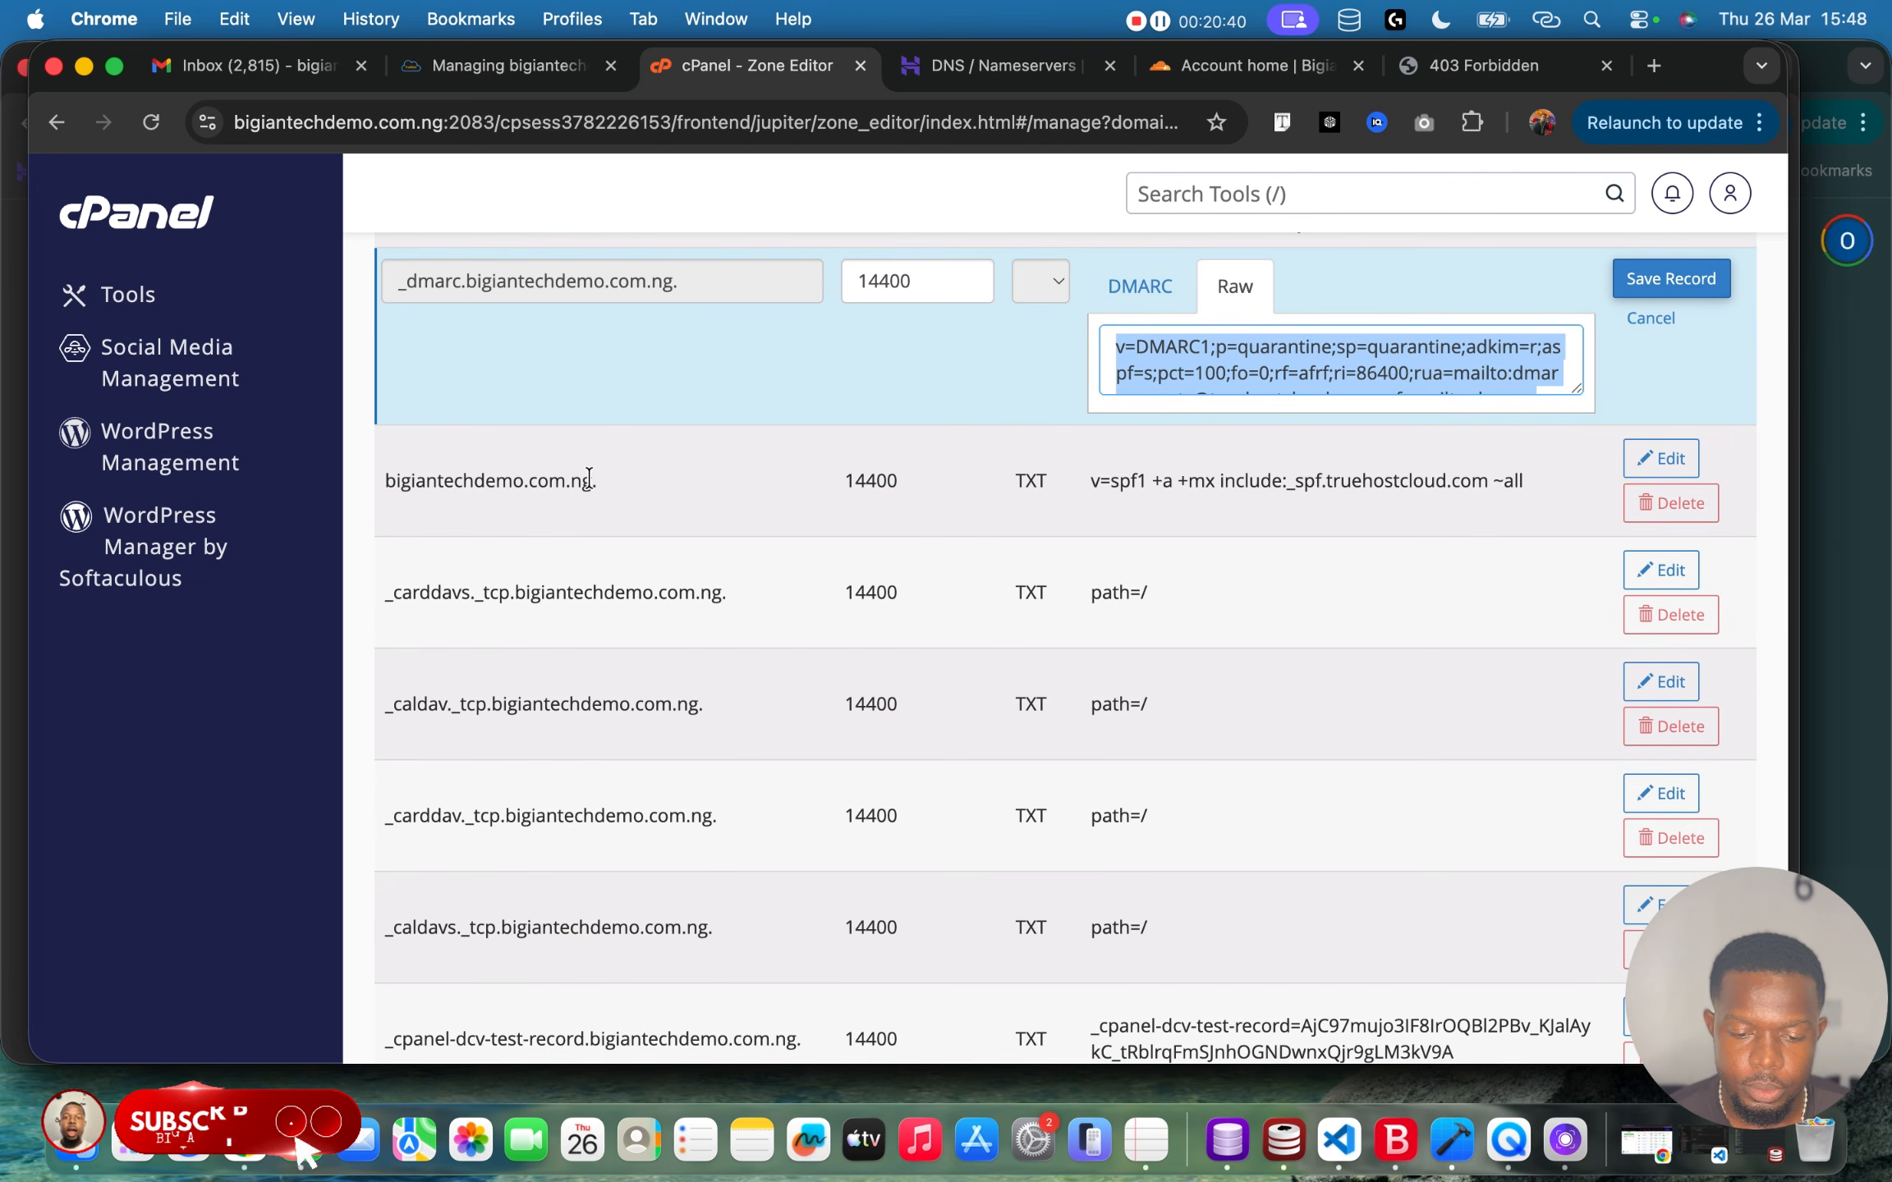
pyautogui.moveTo(589, 478); pyautogui.dragTo(363, 484)
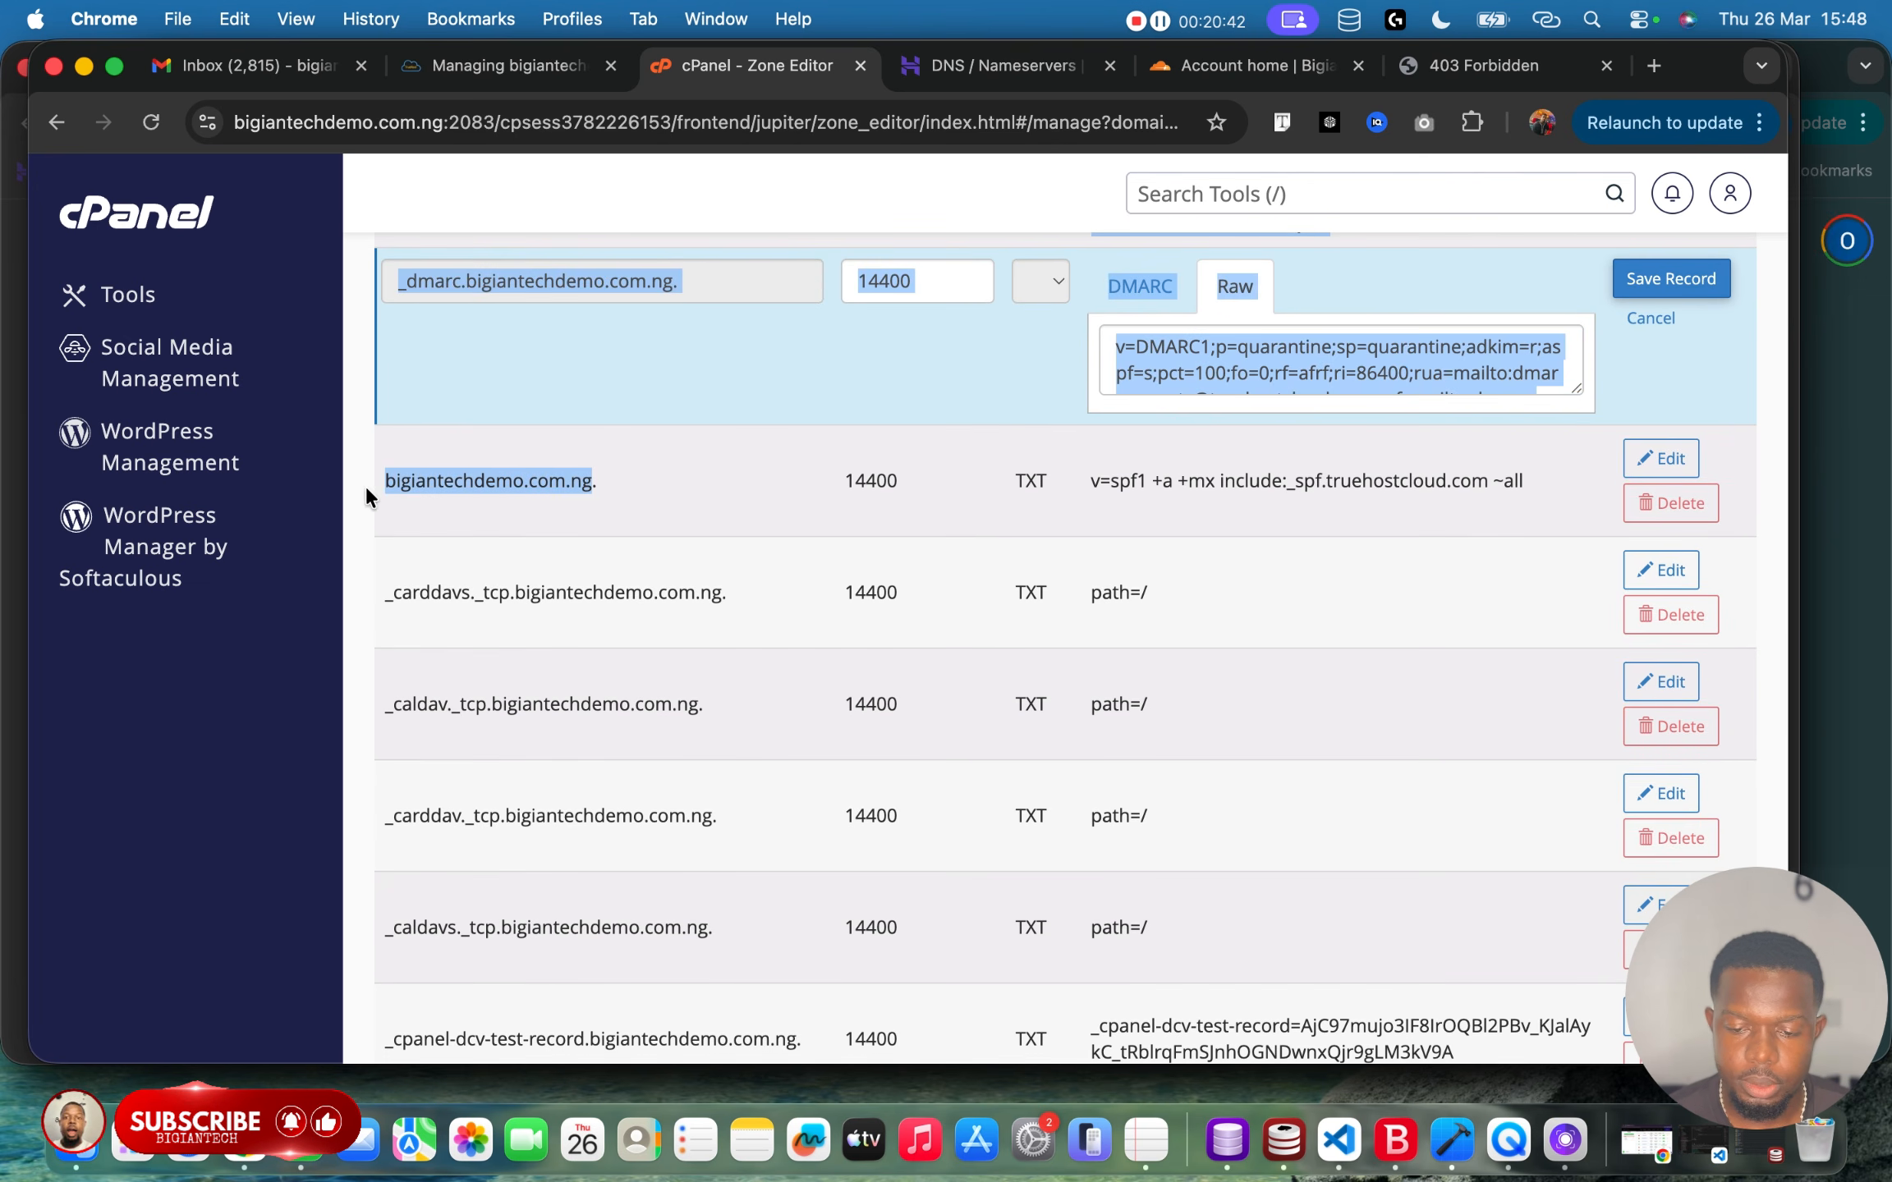
pyautogui.click(1640, 320)
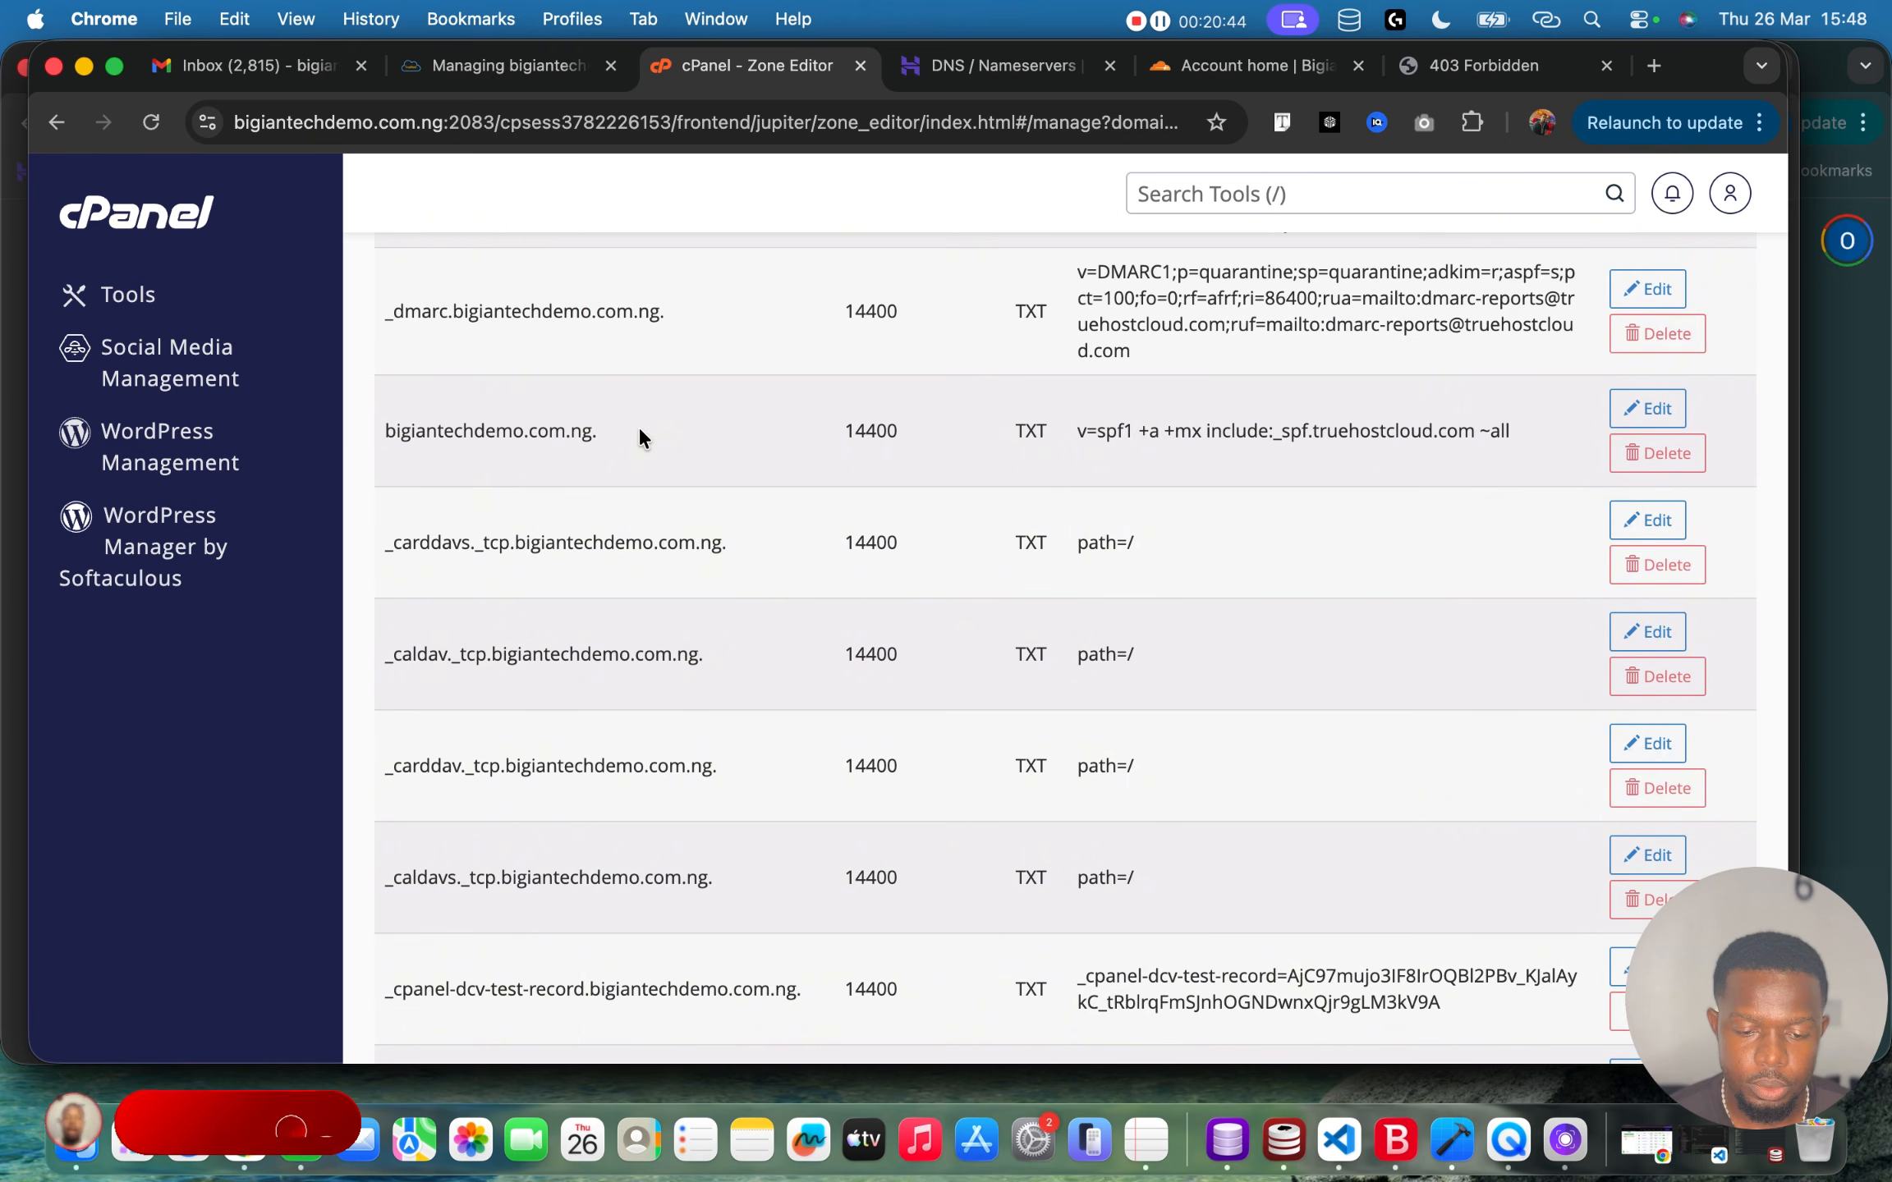
pyautogui.moveTo(611, 430); pyautogui.dragTo(486, 431)
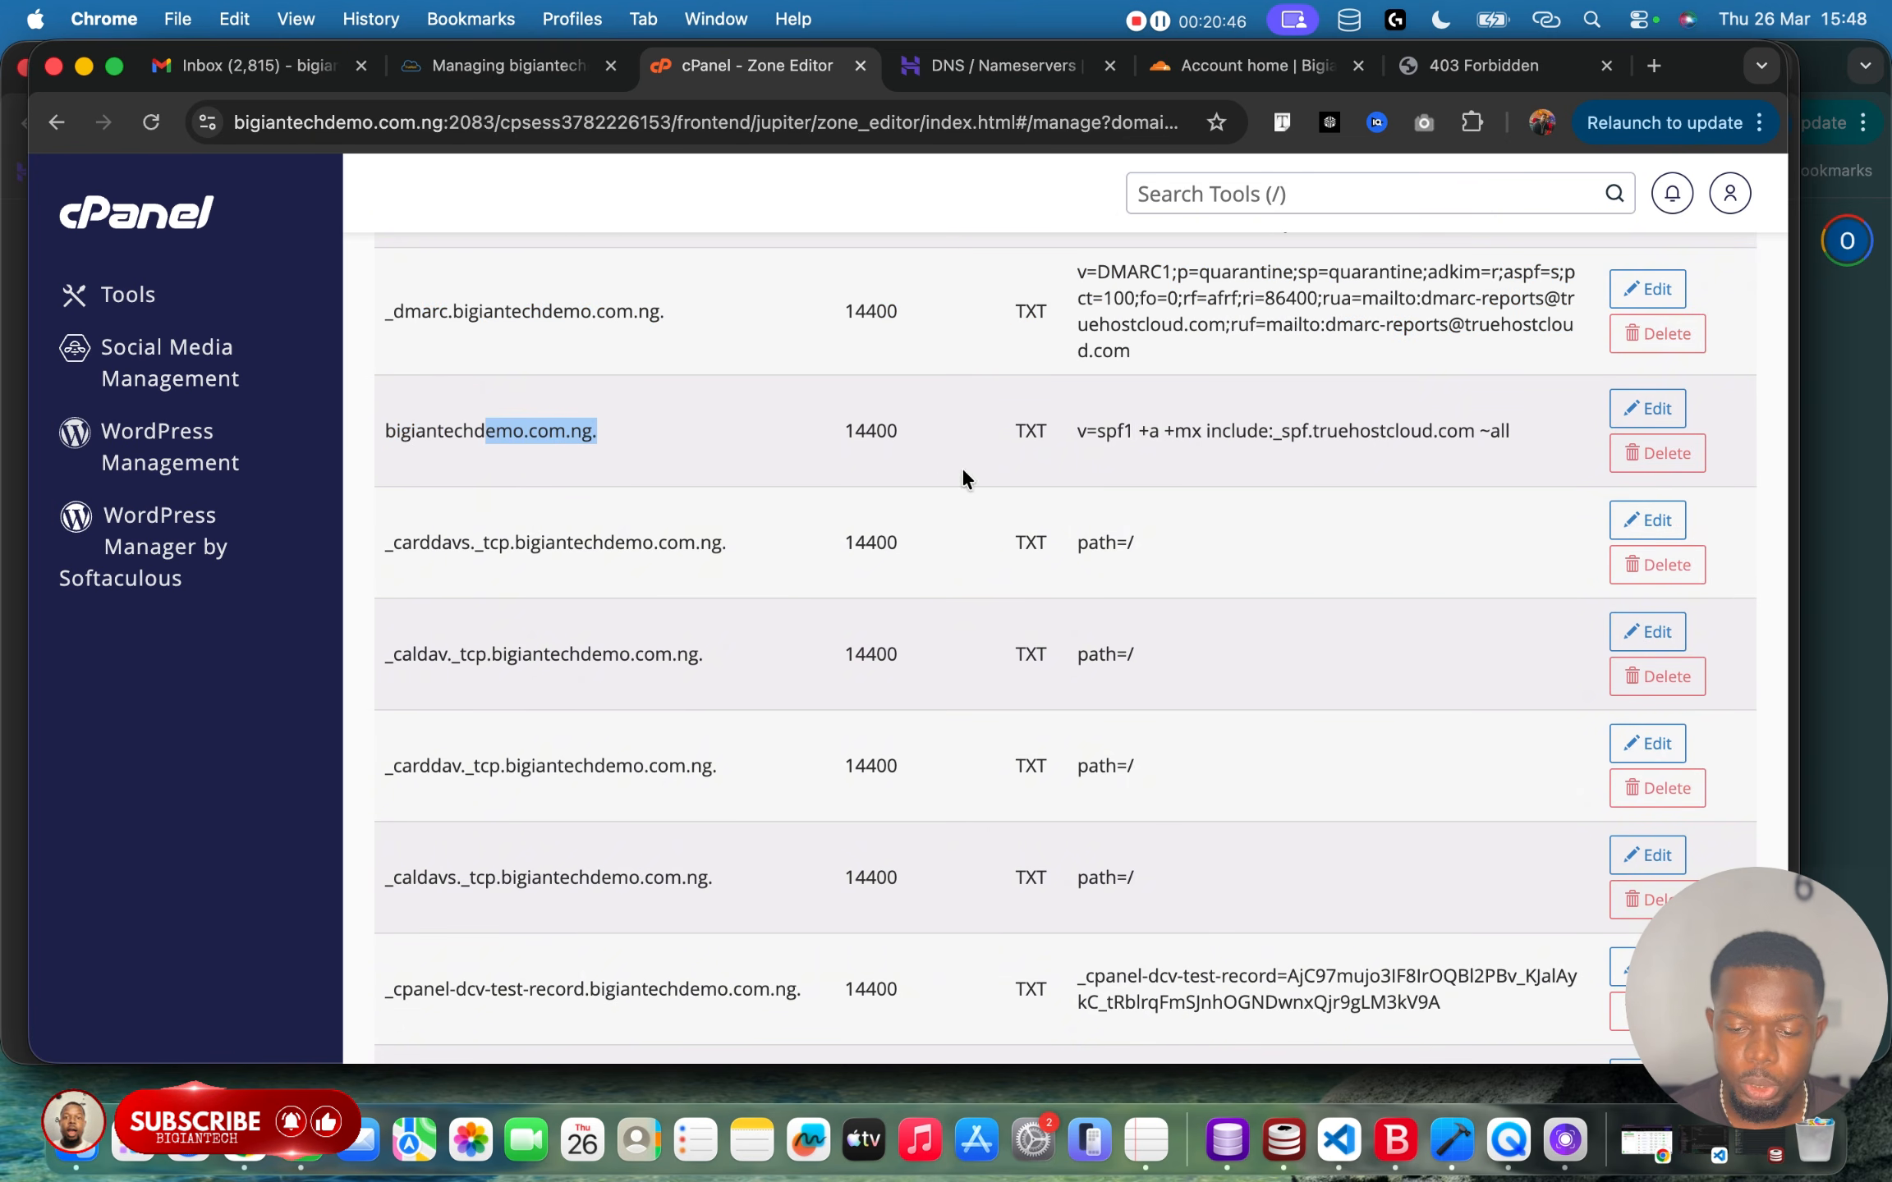
pyautogui.click(1640, 410)
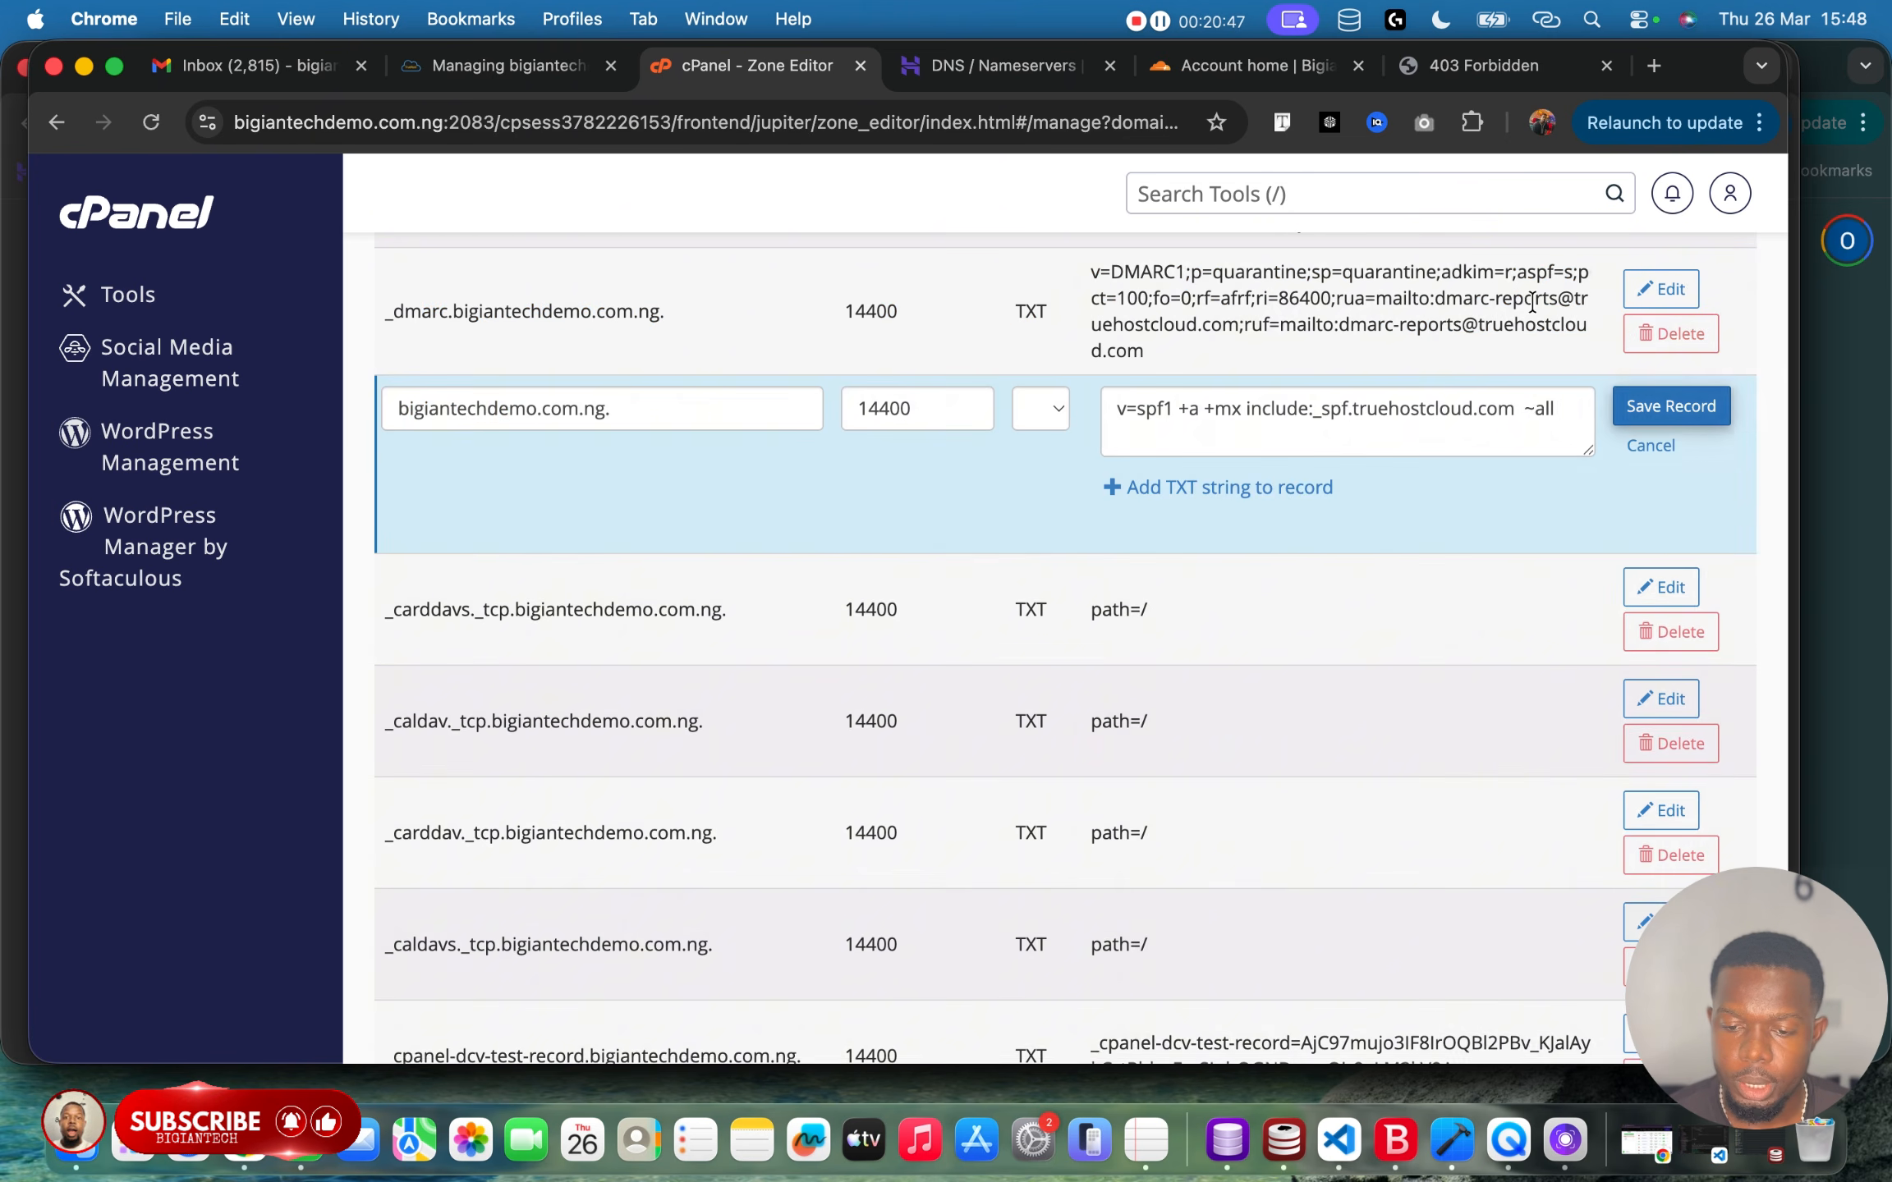
# Switch to Cloudflare, start another DNS record of type TXT, and enter @ as its name.
pyautogui.click(1252, 65)
pyautogui.click(1510, 379)
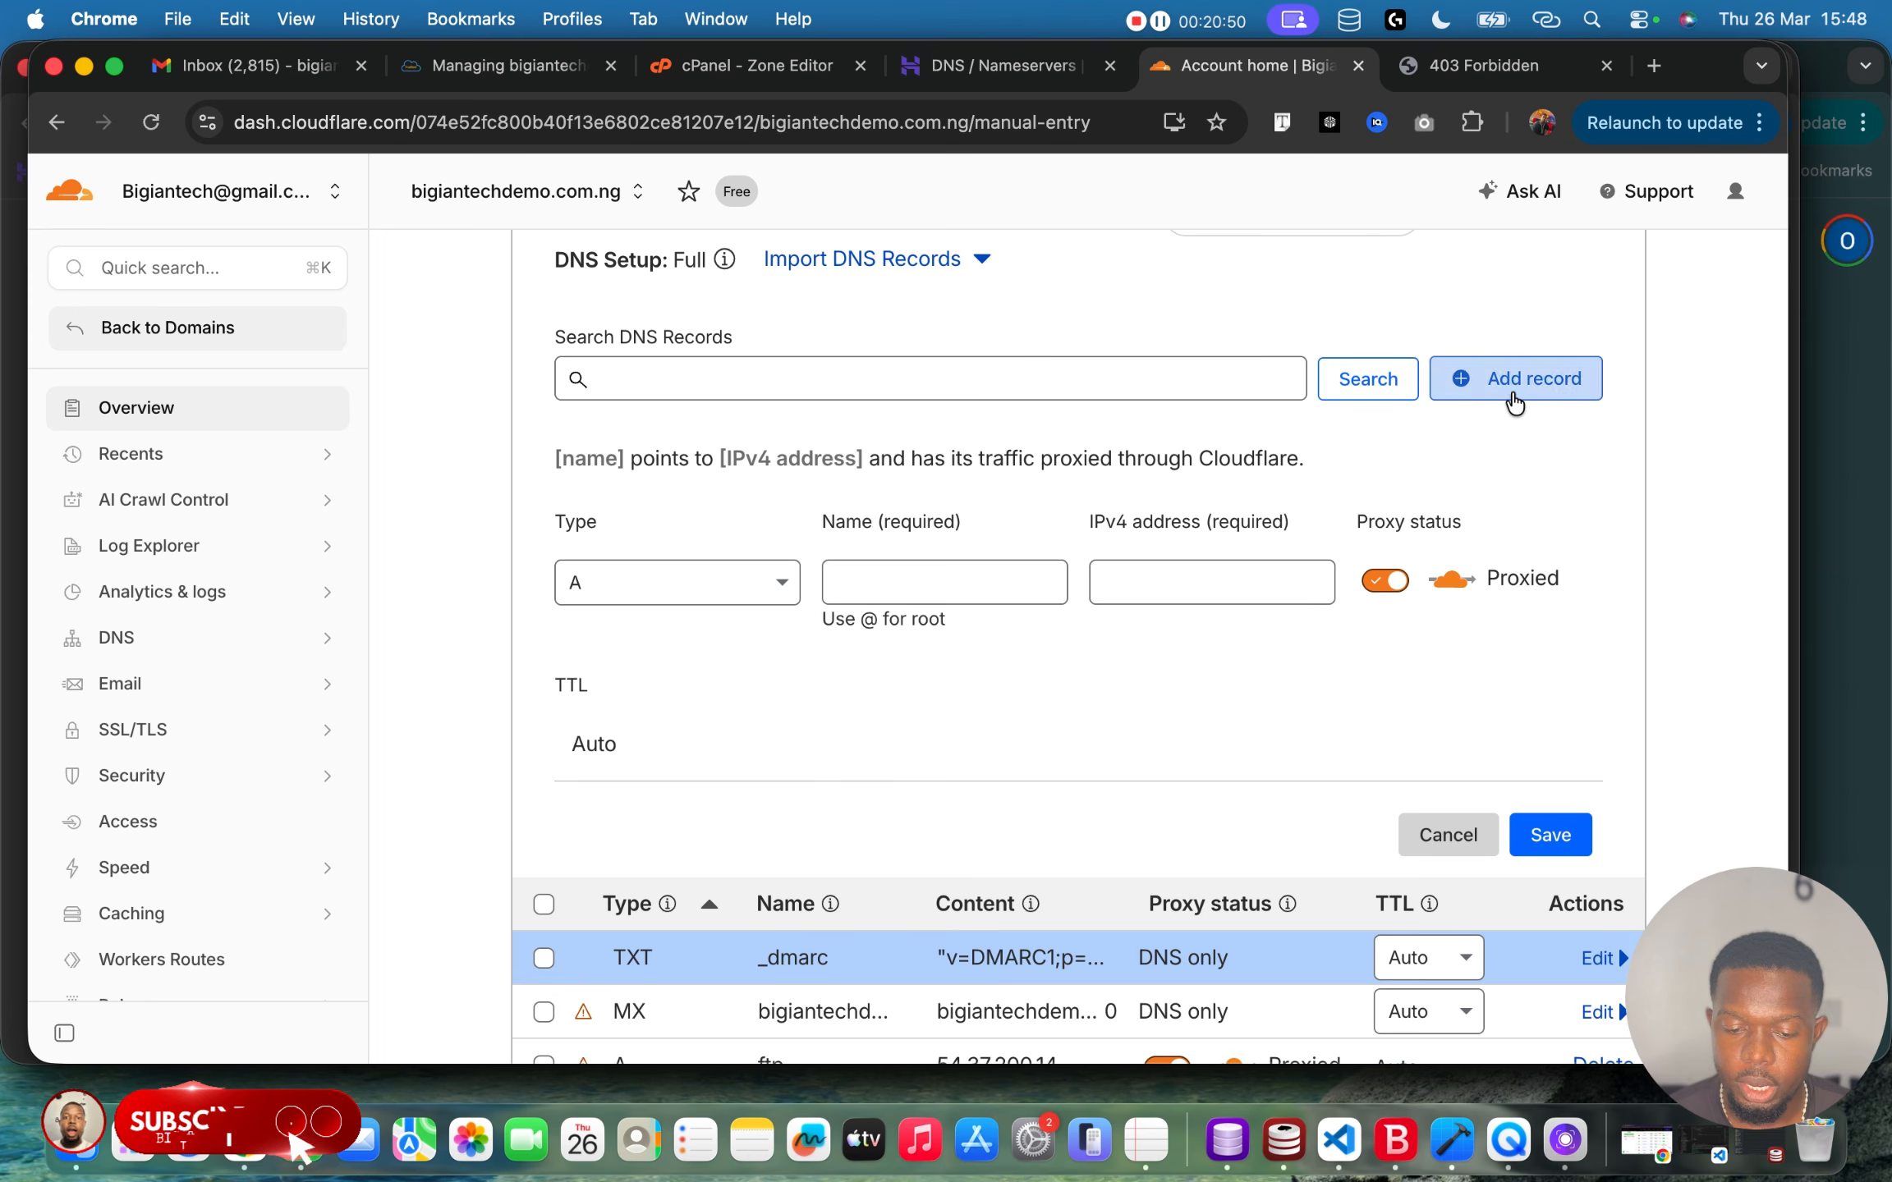
pyautogui.click(759, 582)
pyautogui.scroll(-8, 726, 790)
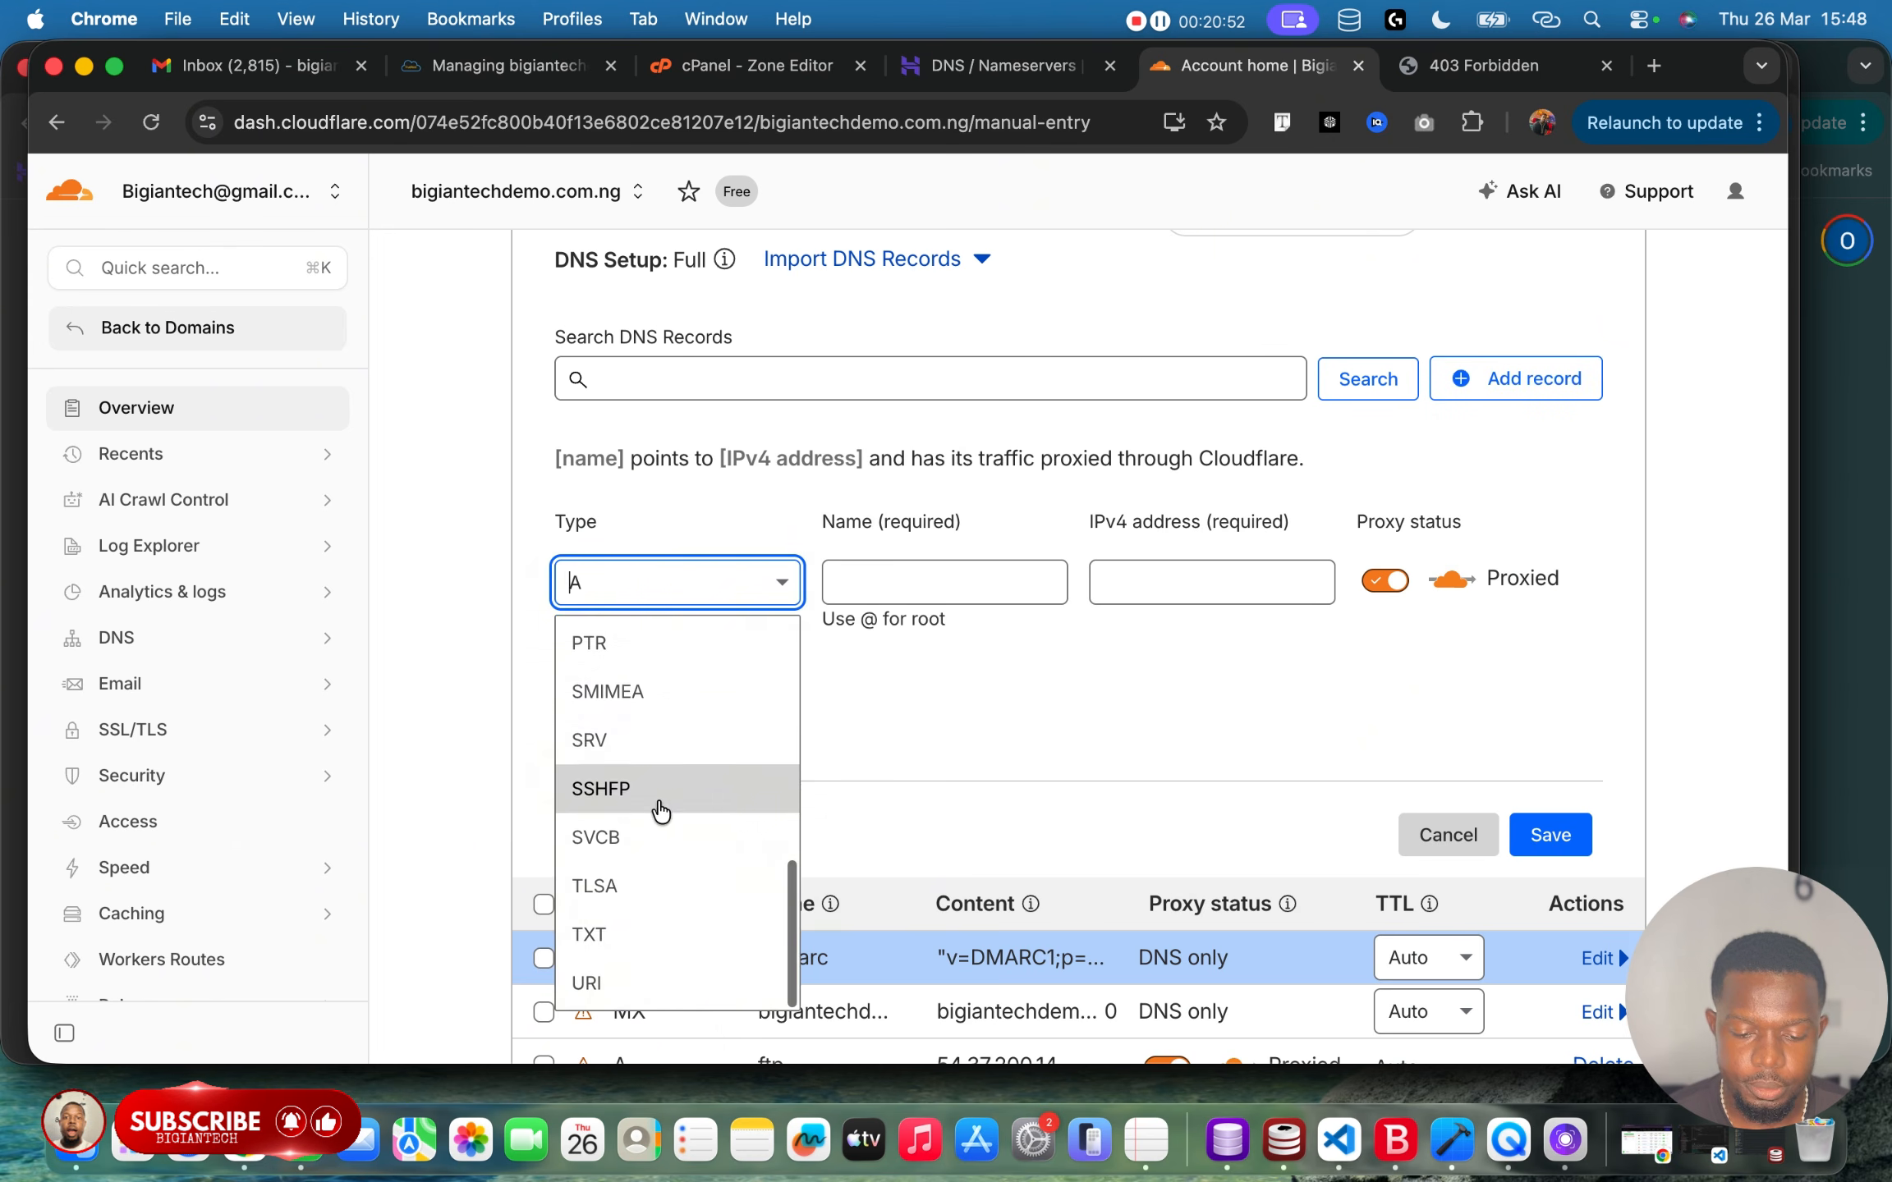
pyautogui.click(617, 935)
pyautogui.click(929, 582)
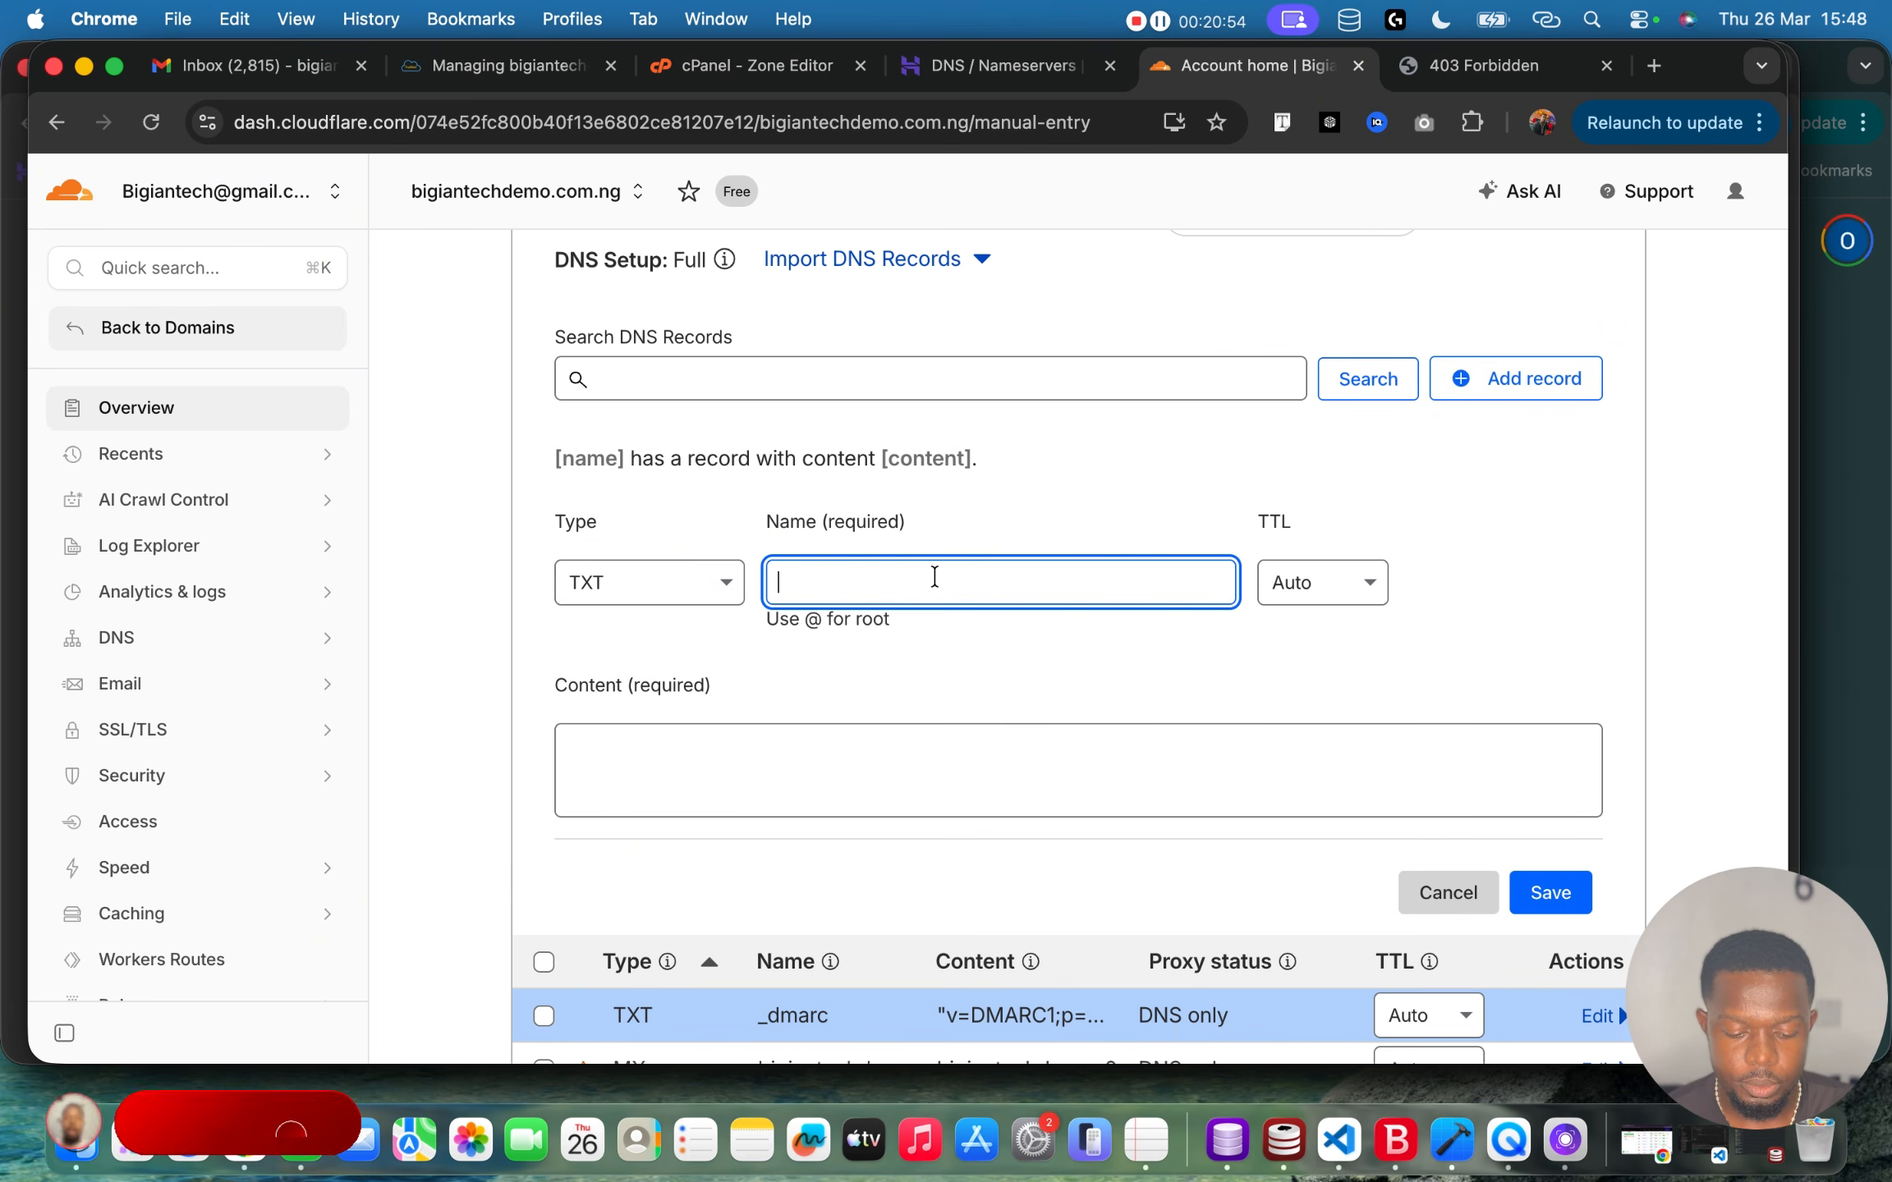
pyautogui.write('@')
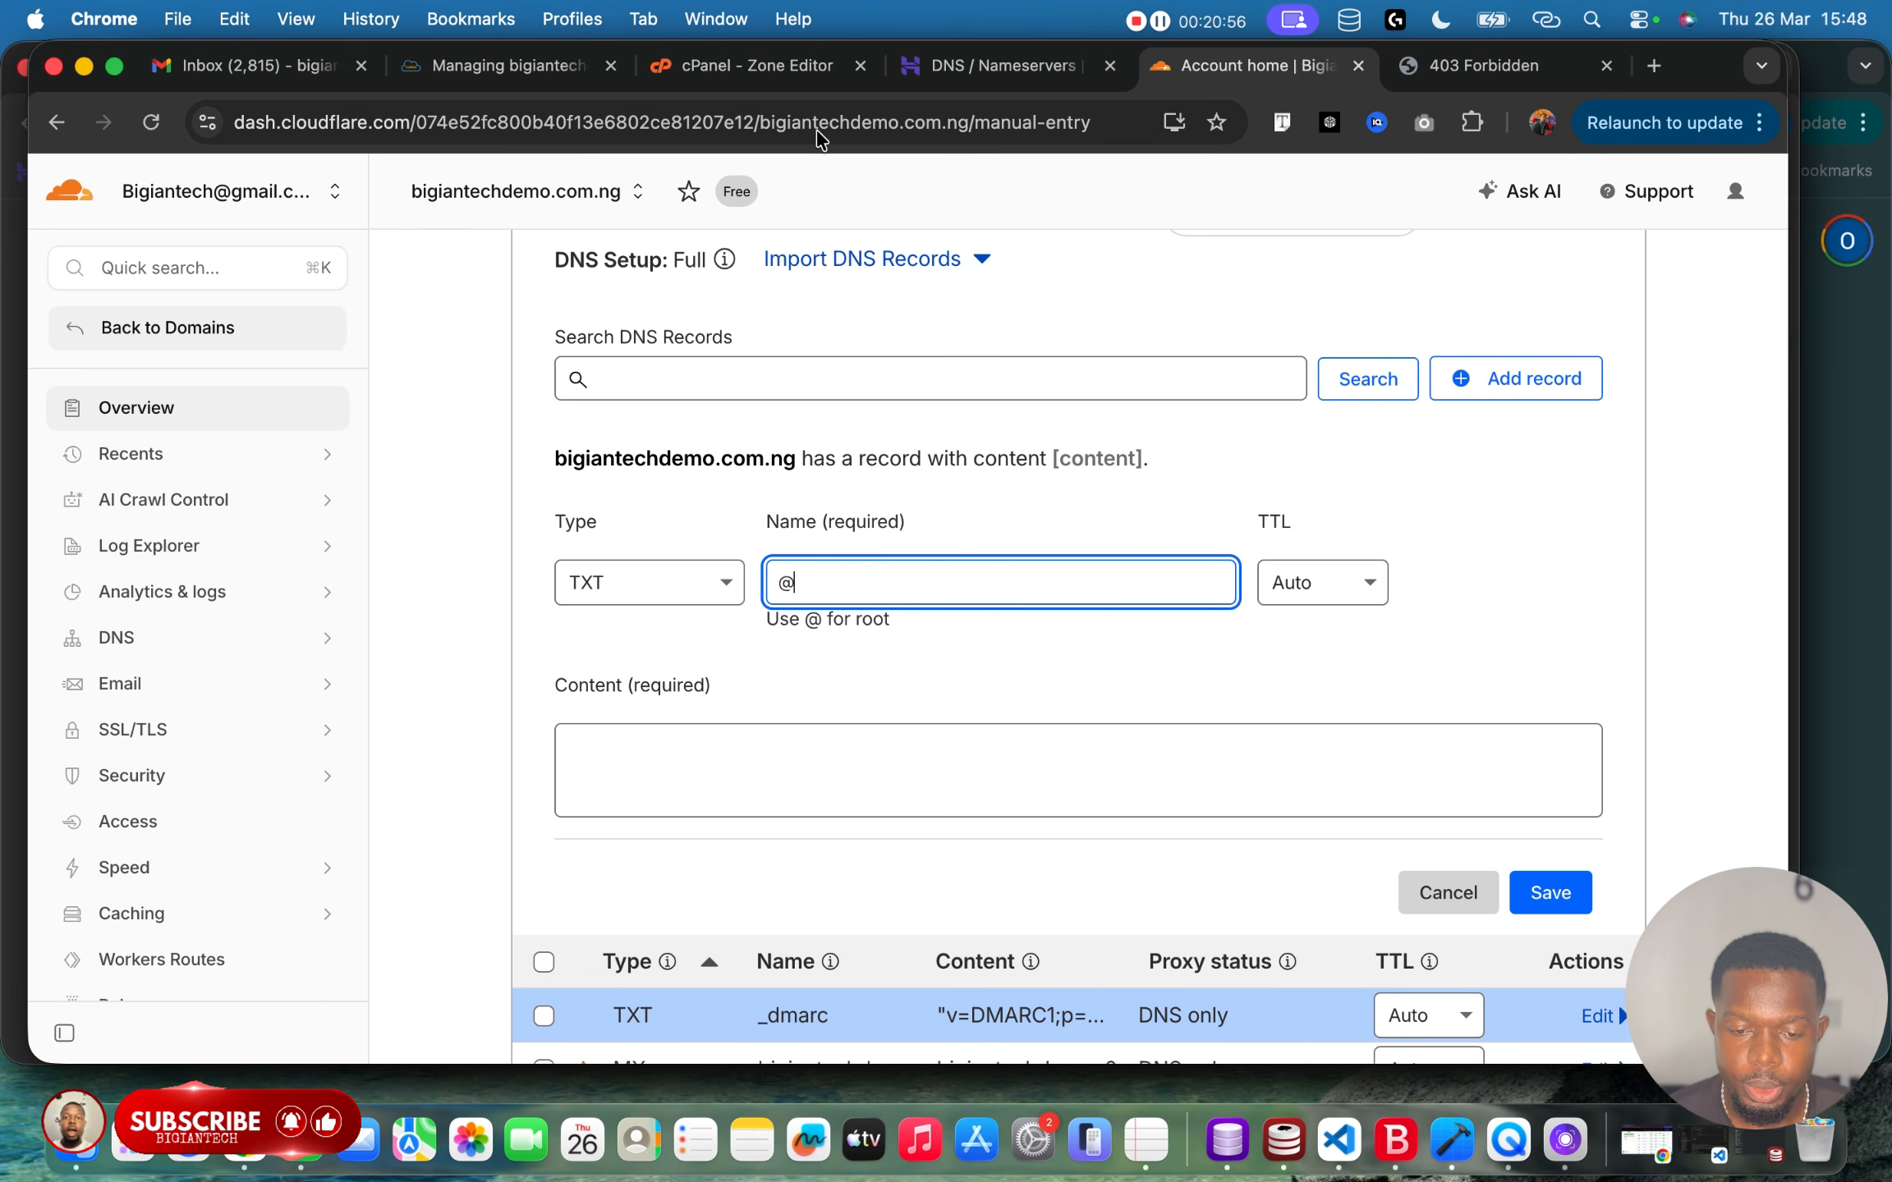
# Copy "v=spf1 +a +mx include:_spf.truehostcloud.com ~all" from cPanel into the Cloudflare TXT record's content and save the record.
pyautogui.click(745, 69)
pyautogui.tripleClick(1339, 427)
pyautogui.press('super+c')
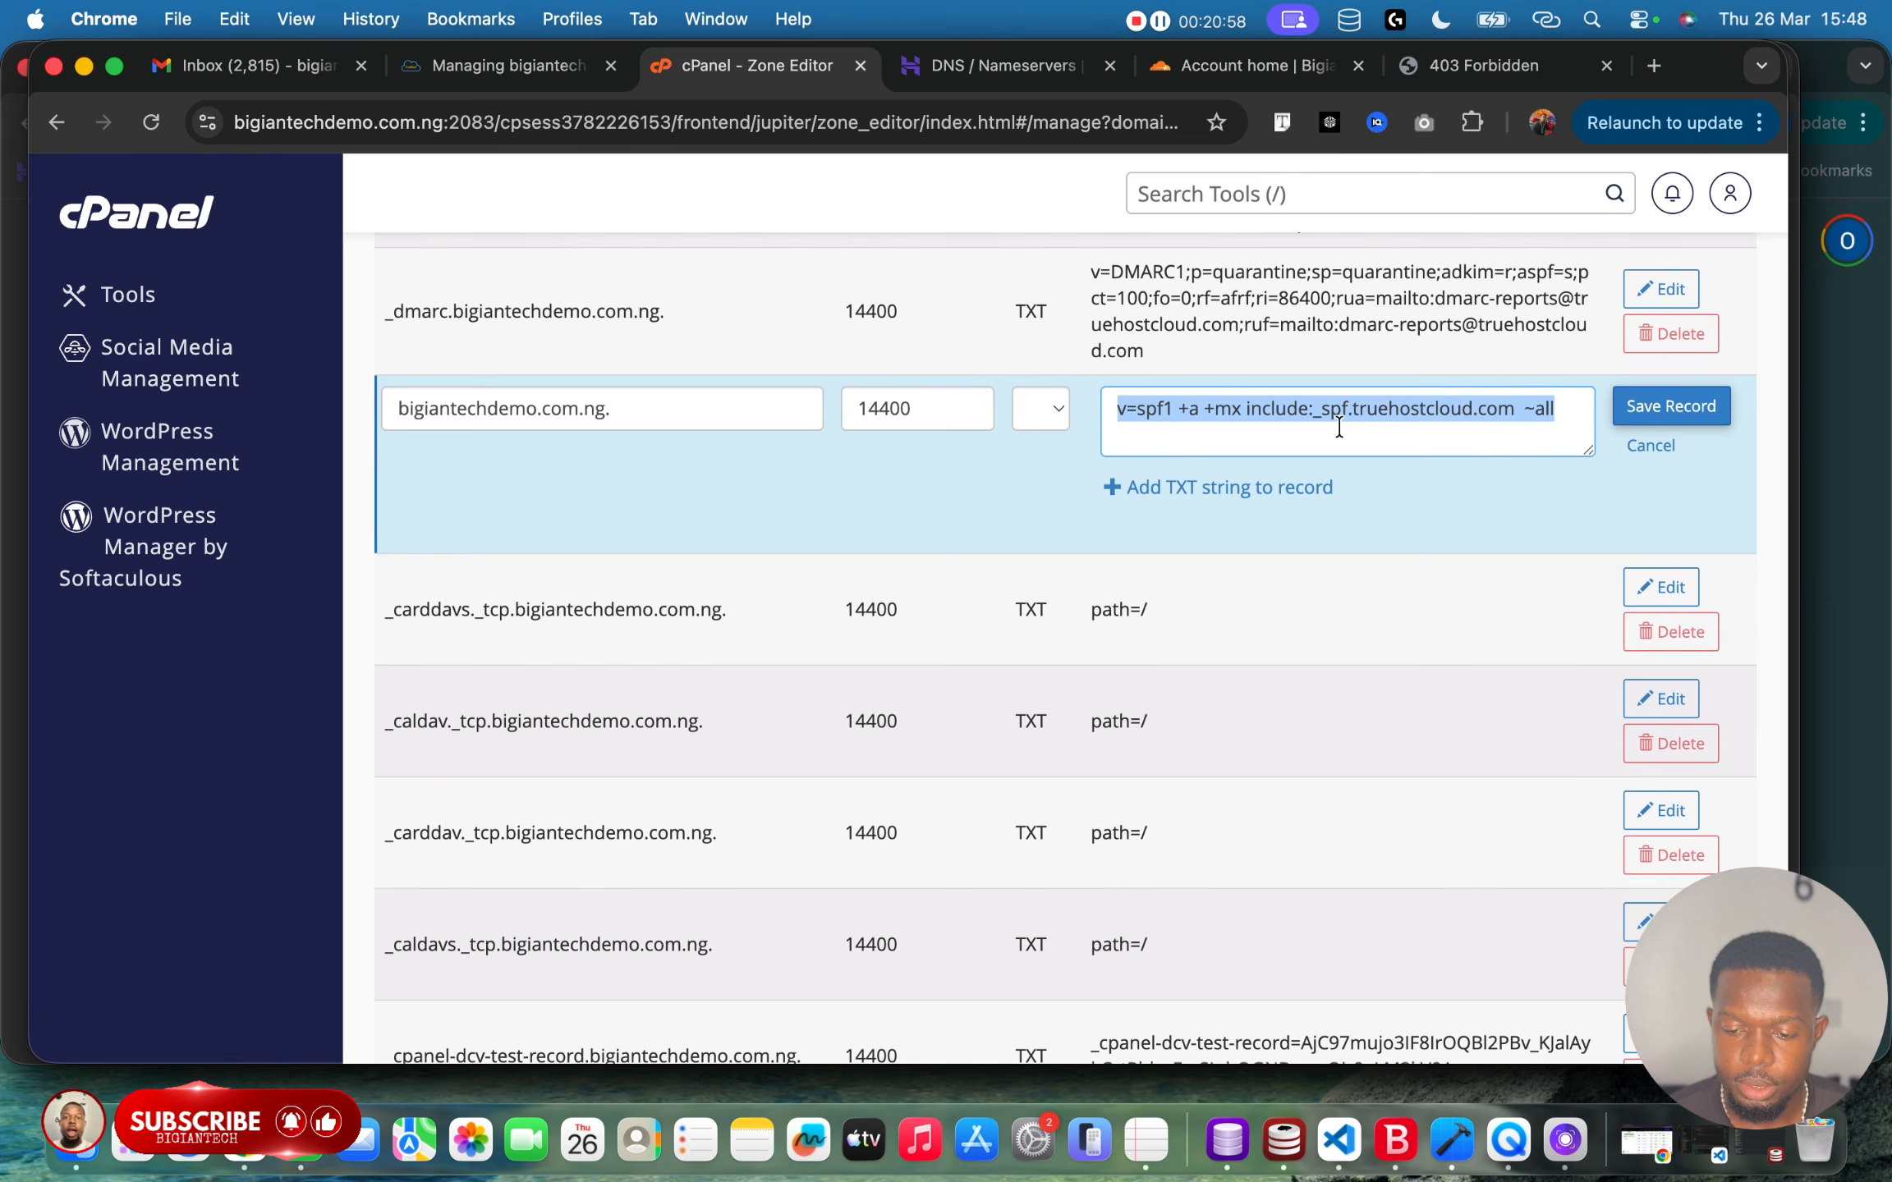
pyautogui.click(1375, 67)
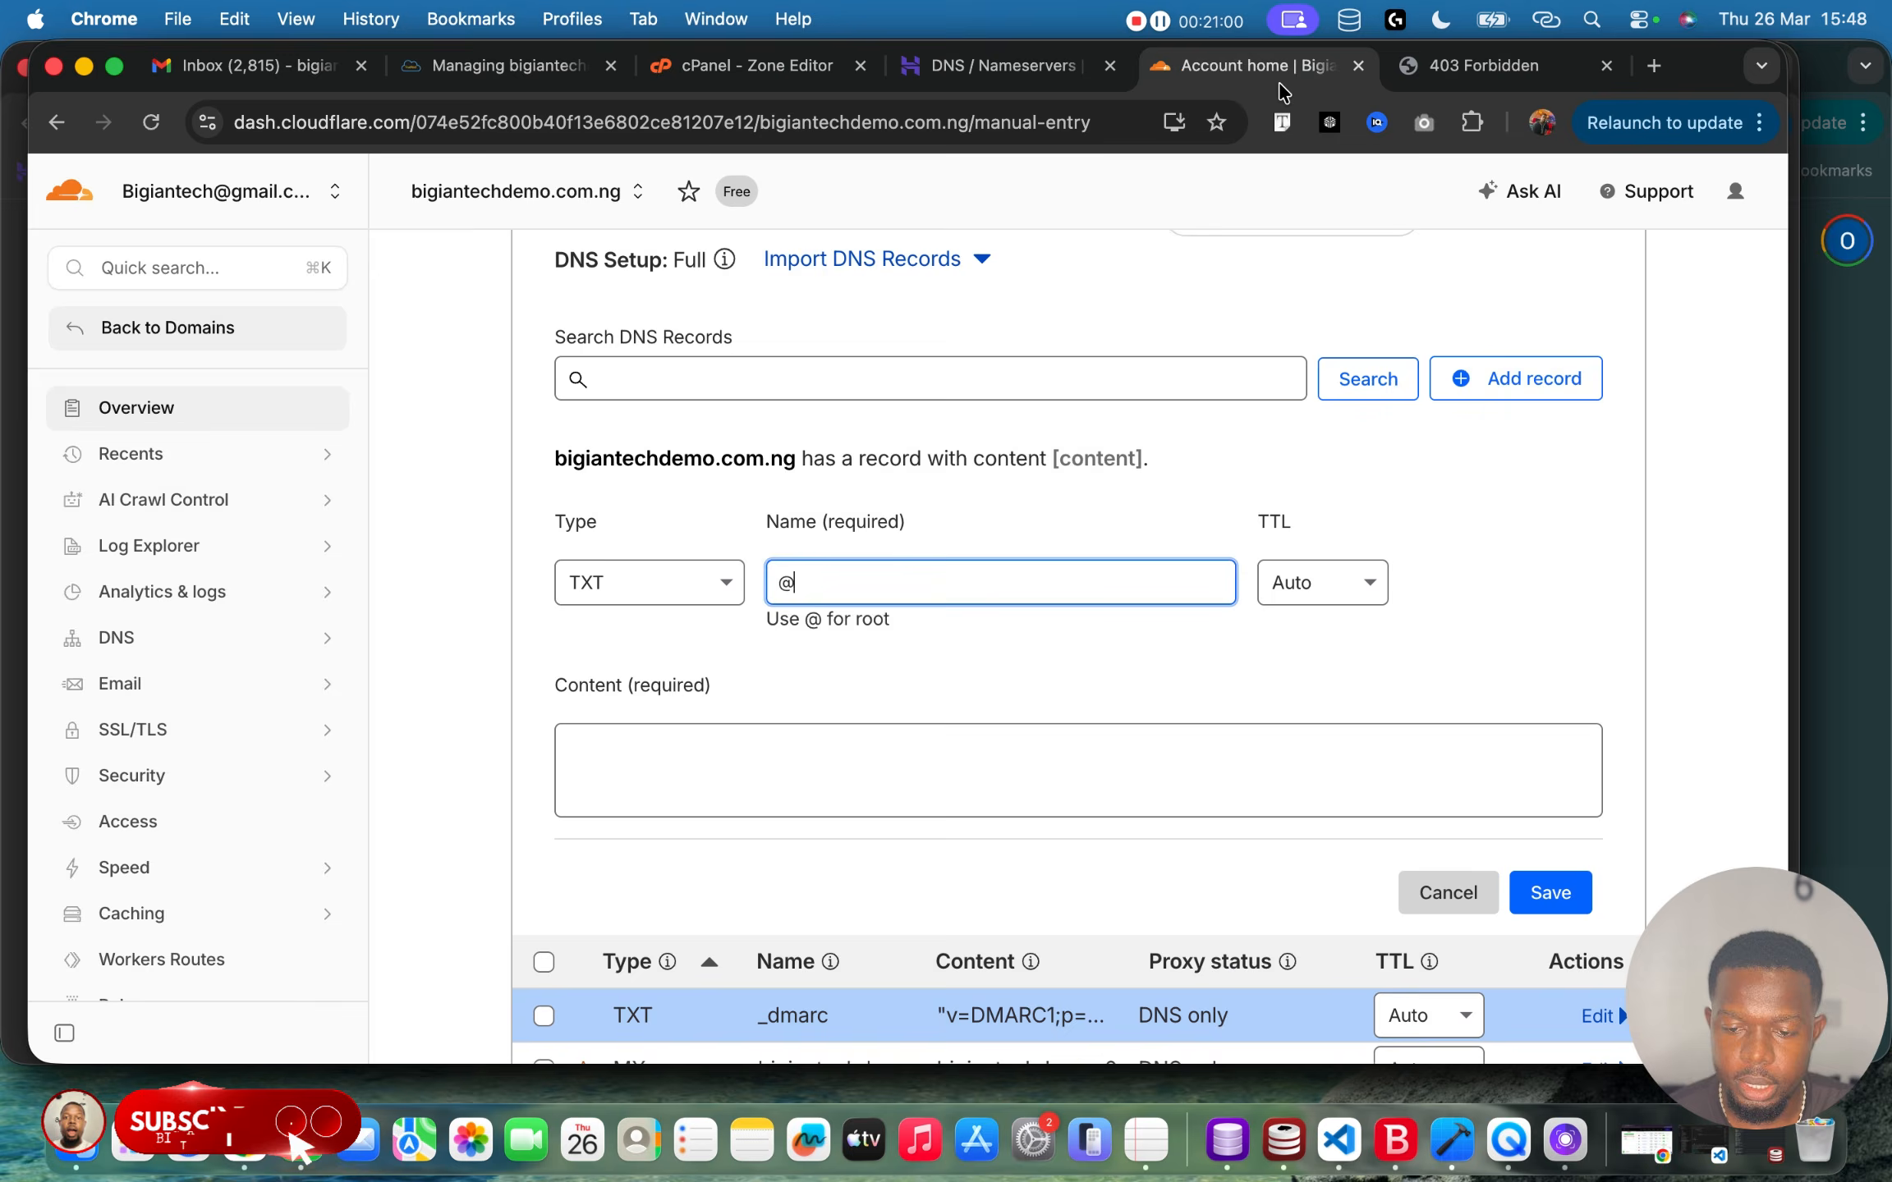
pyautogui.click(920, 739)
pyautogui.press('super+v')
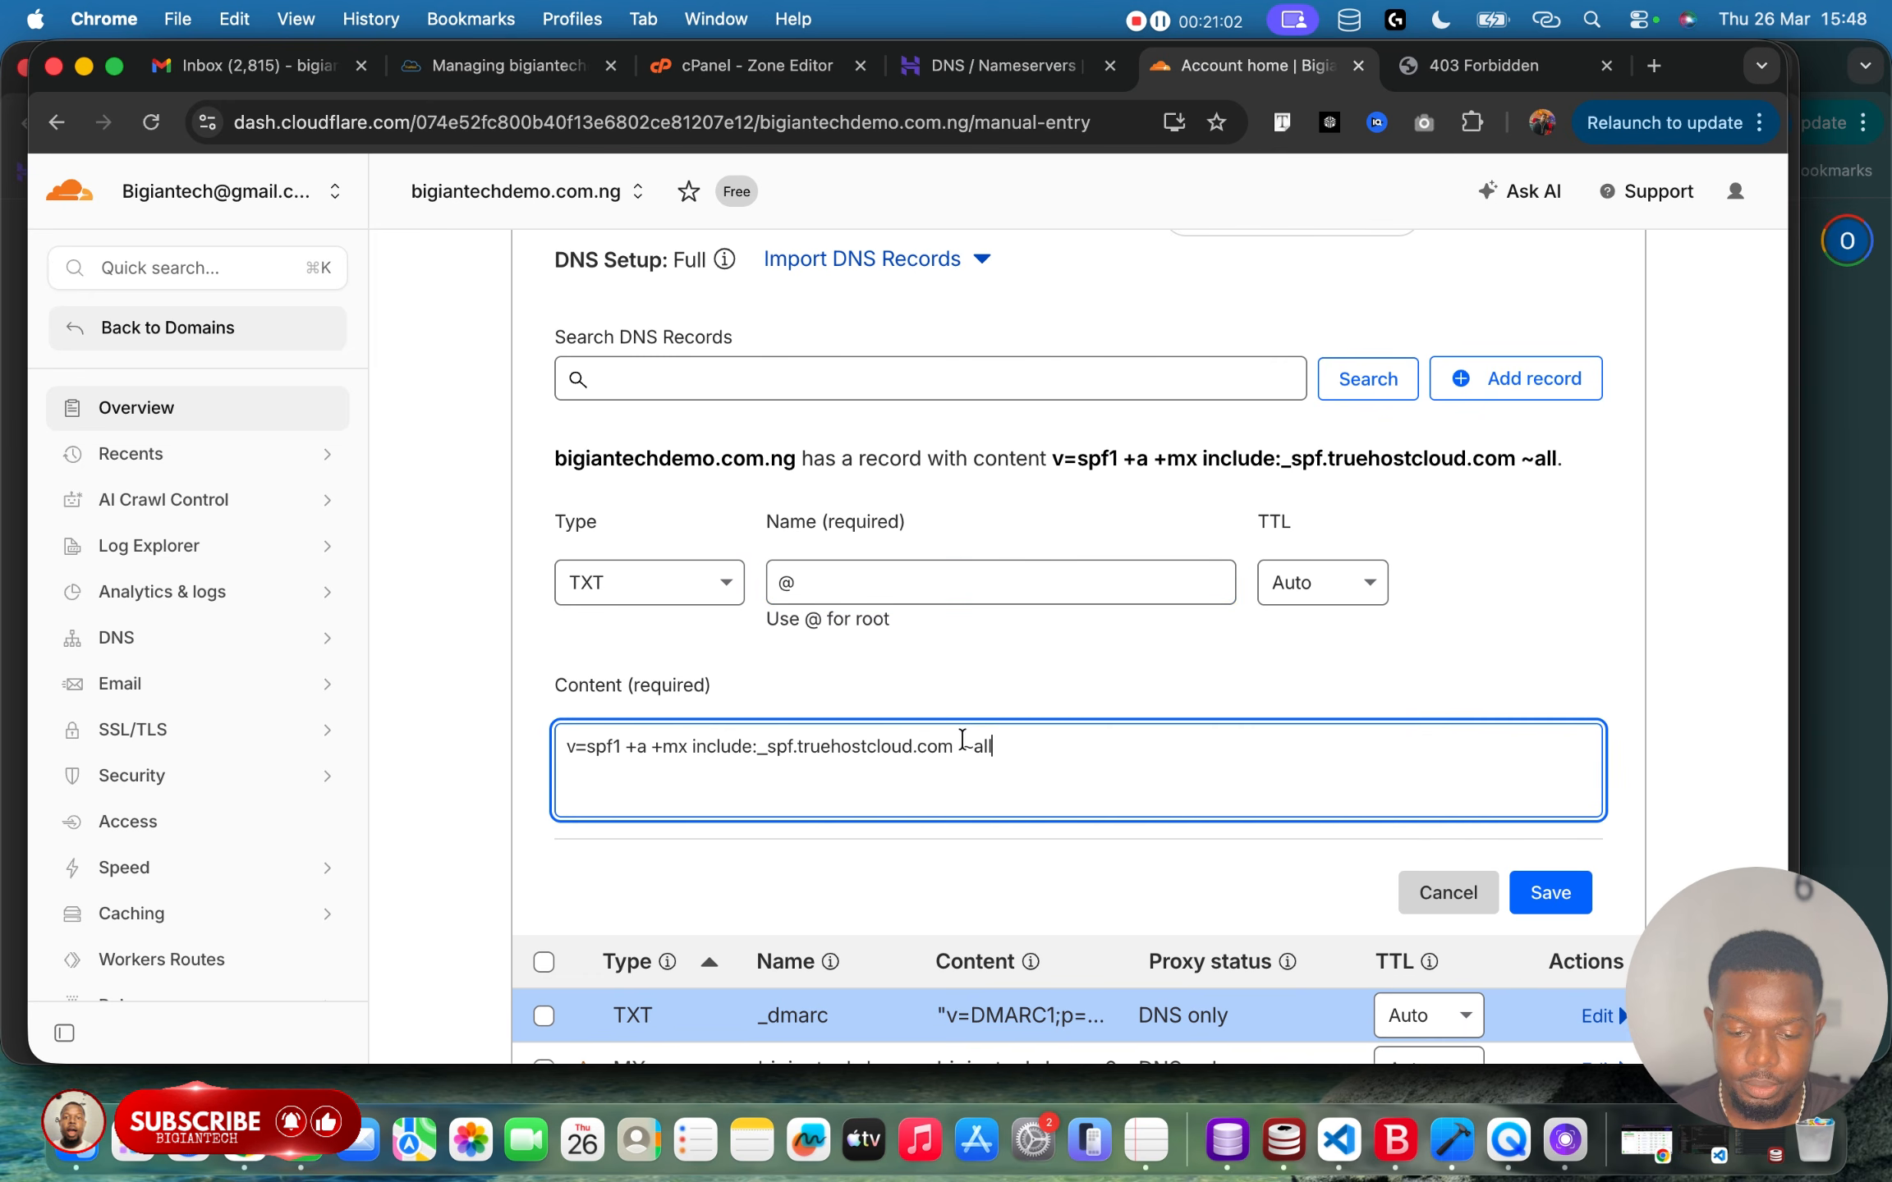
pyautogui.click(1542, 899)
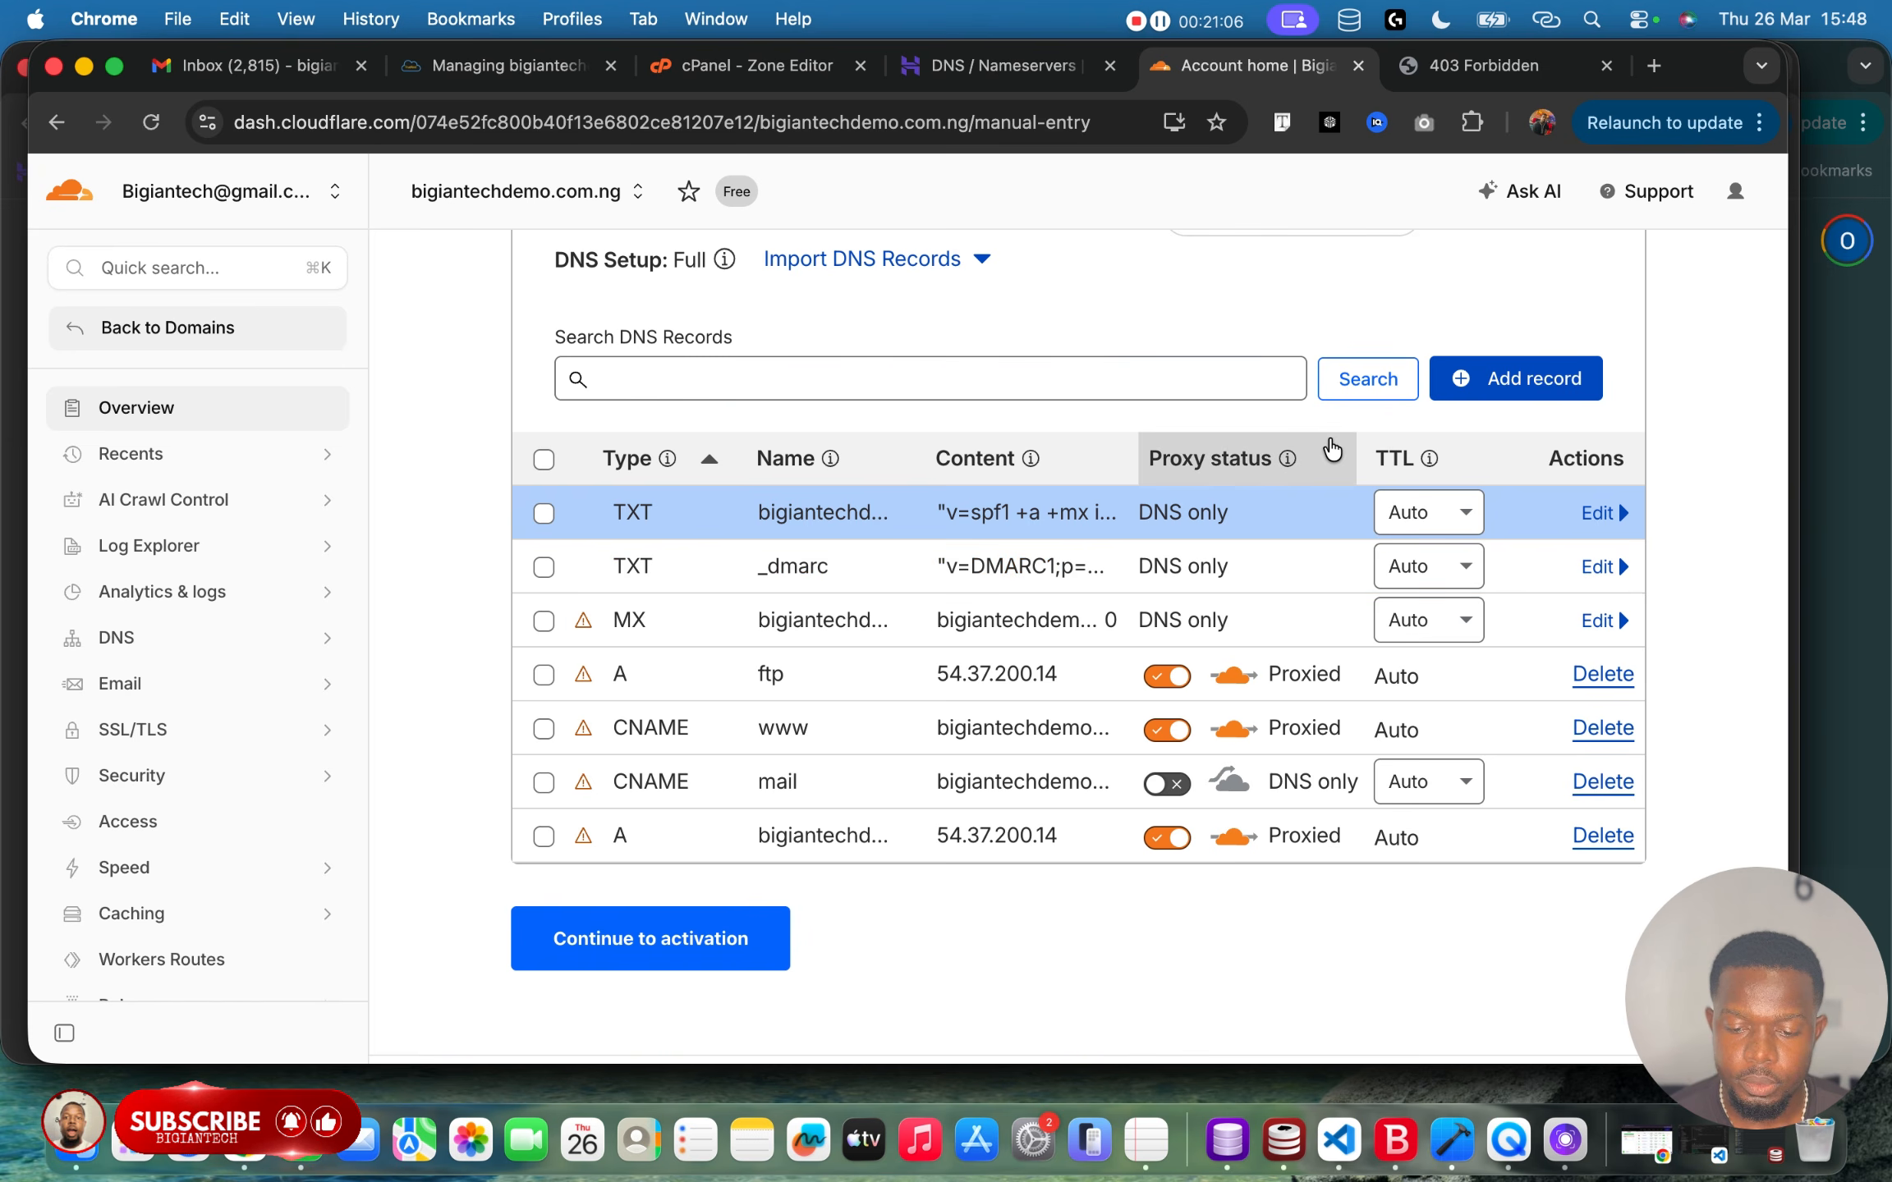
# Return to cPanel and copy the _acme-challenge part of the bigiantechdemo.com.ng ACME TXT record's name.
pyautogui.click(764, 72)
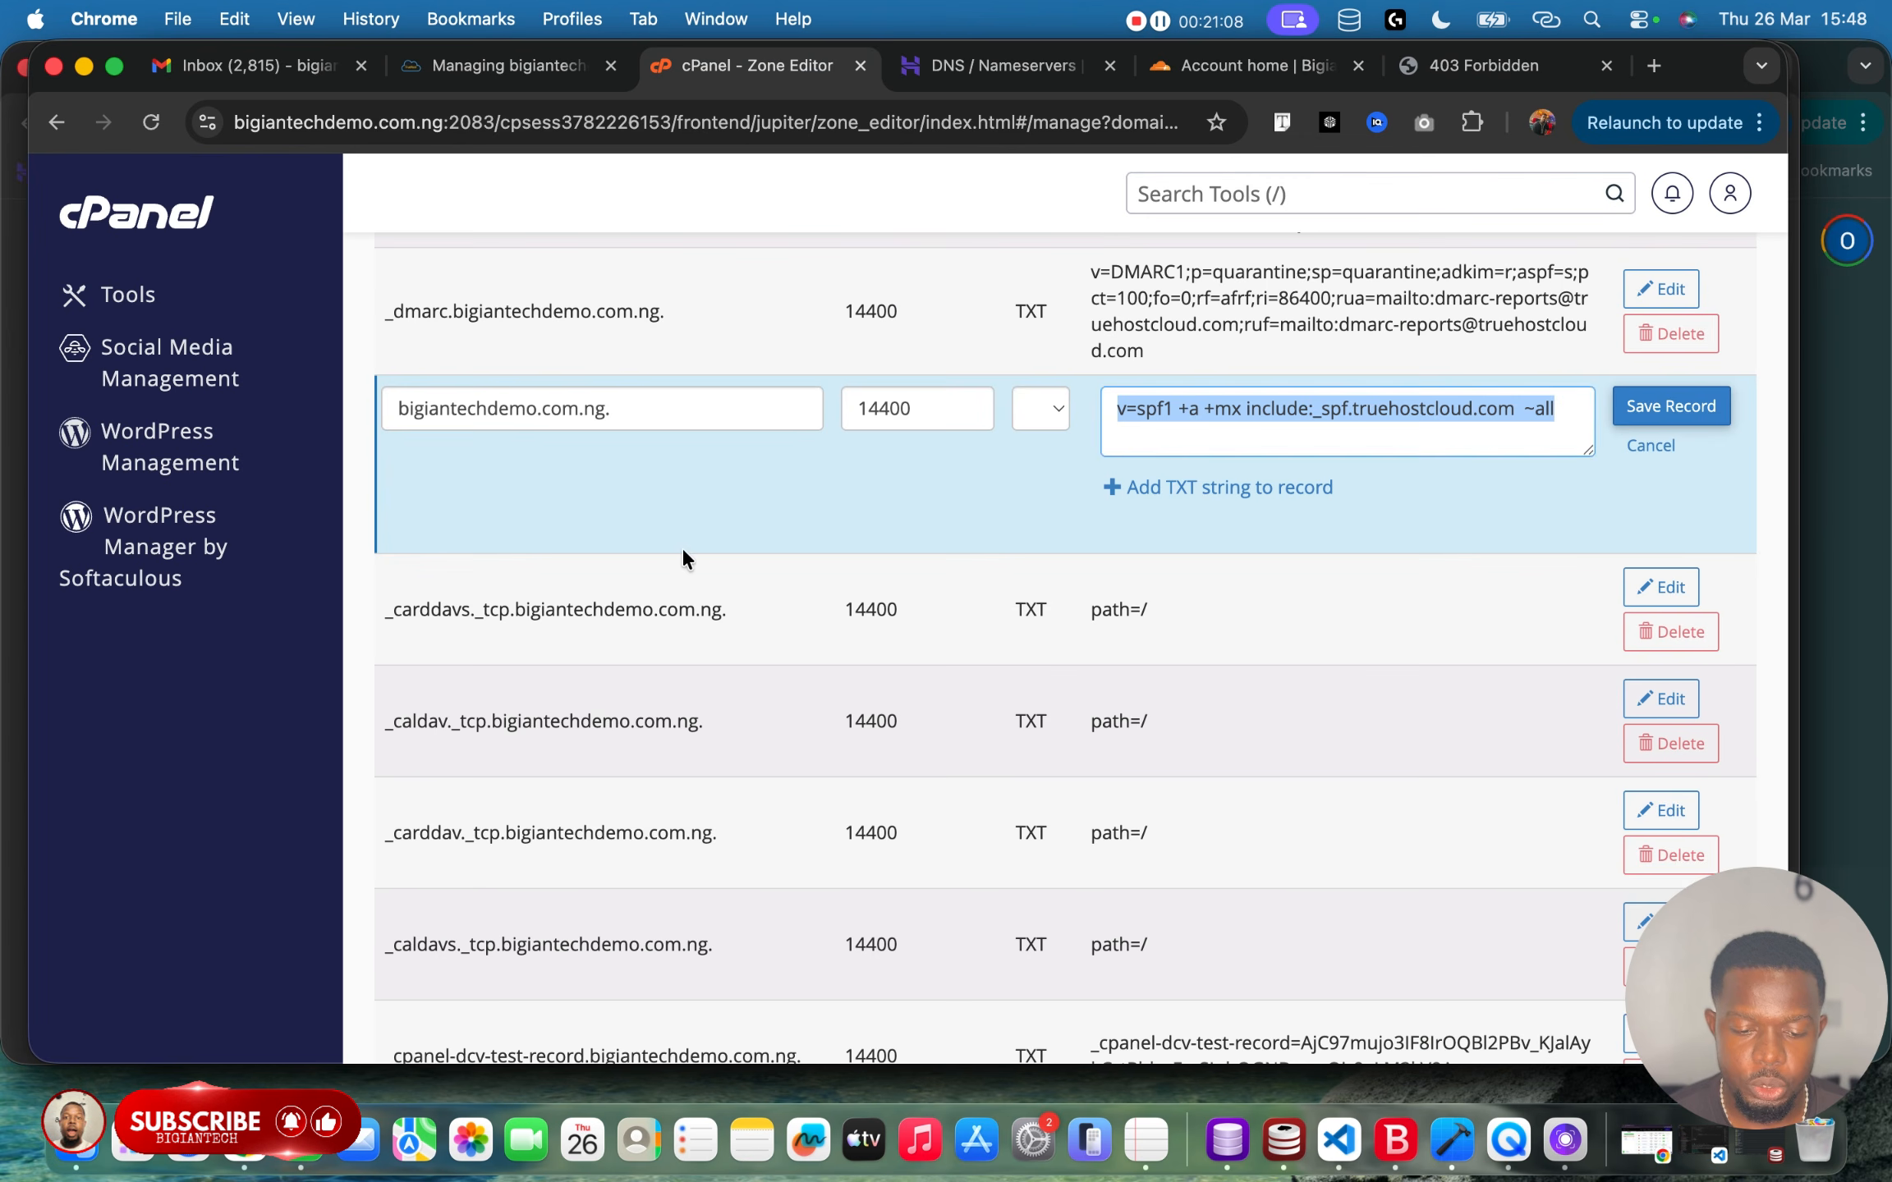
pyautogui.scroll(-10, 681, 550)
pyautogui.scroll(-1, 682, 550)
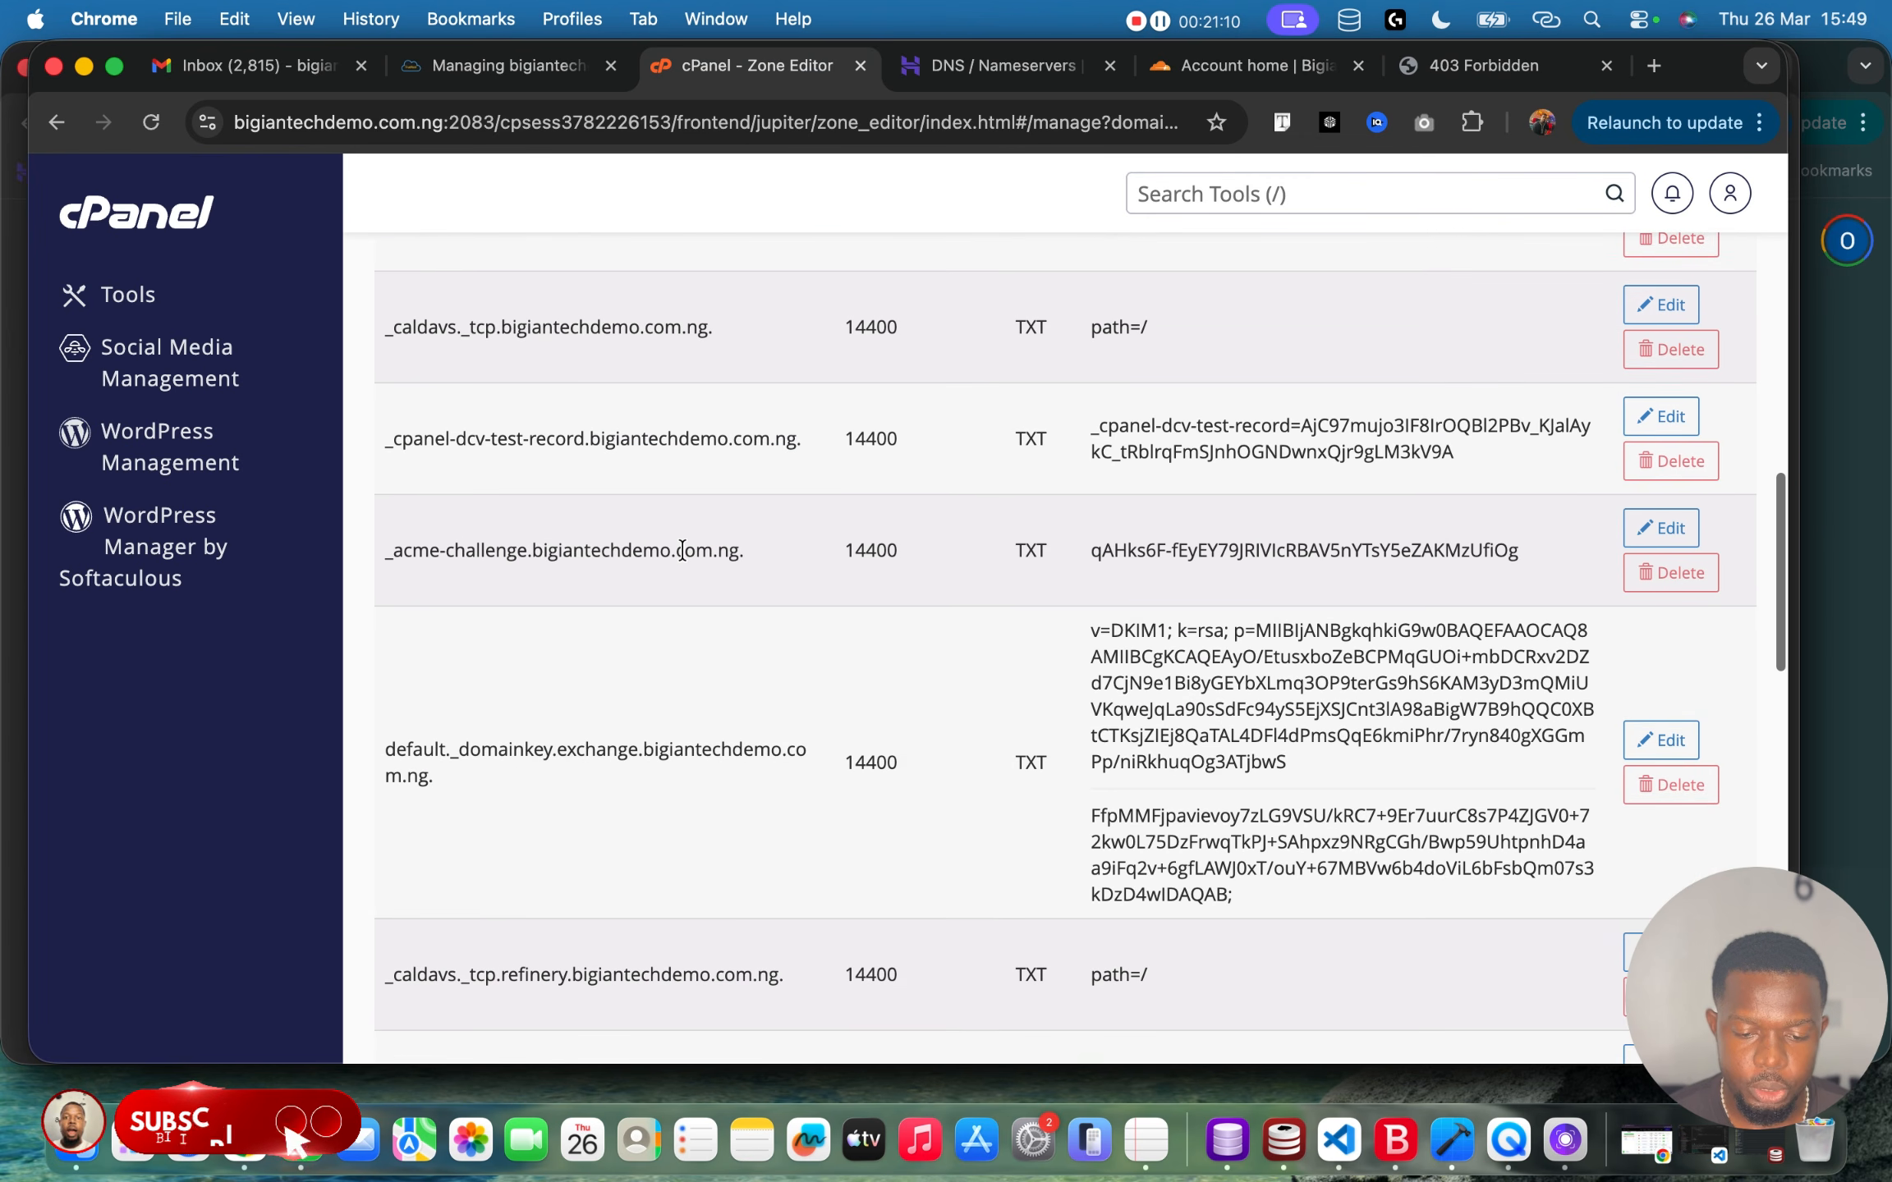
pyautogui.scroll(1, 682, 550)
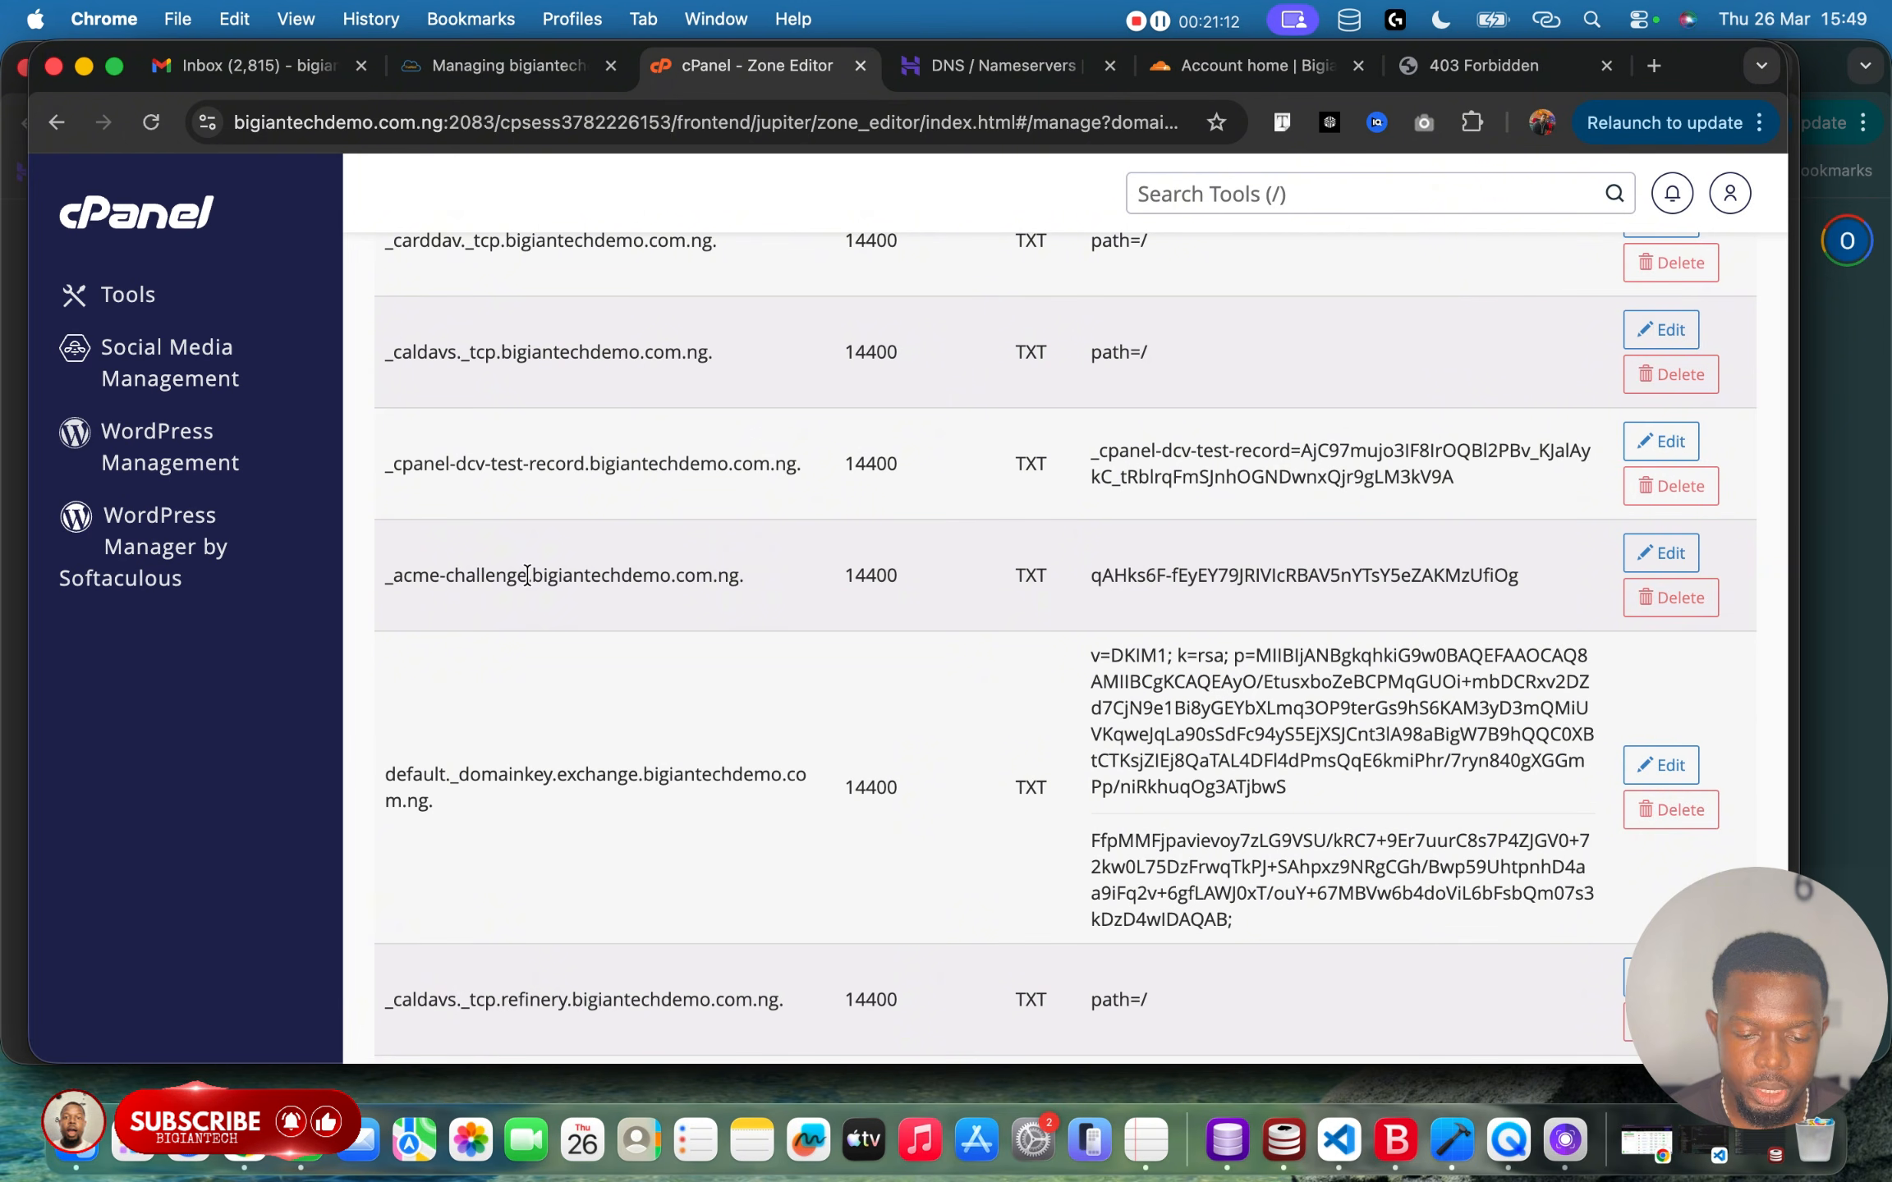
pyautogui.moveTo(461, 575); pyautogui.dragTo(371, 571)
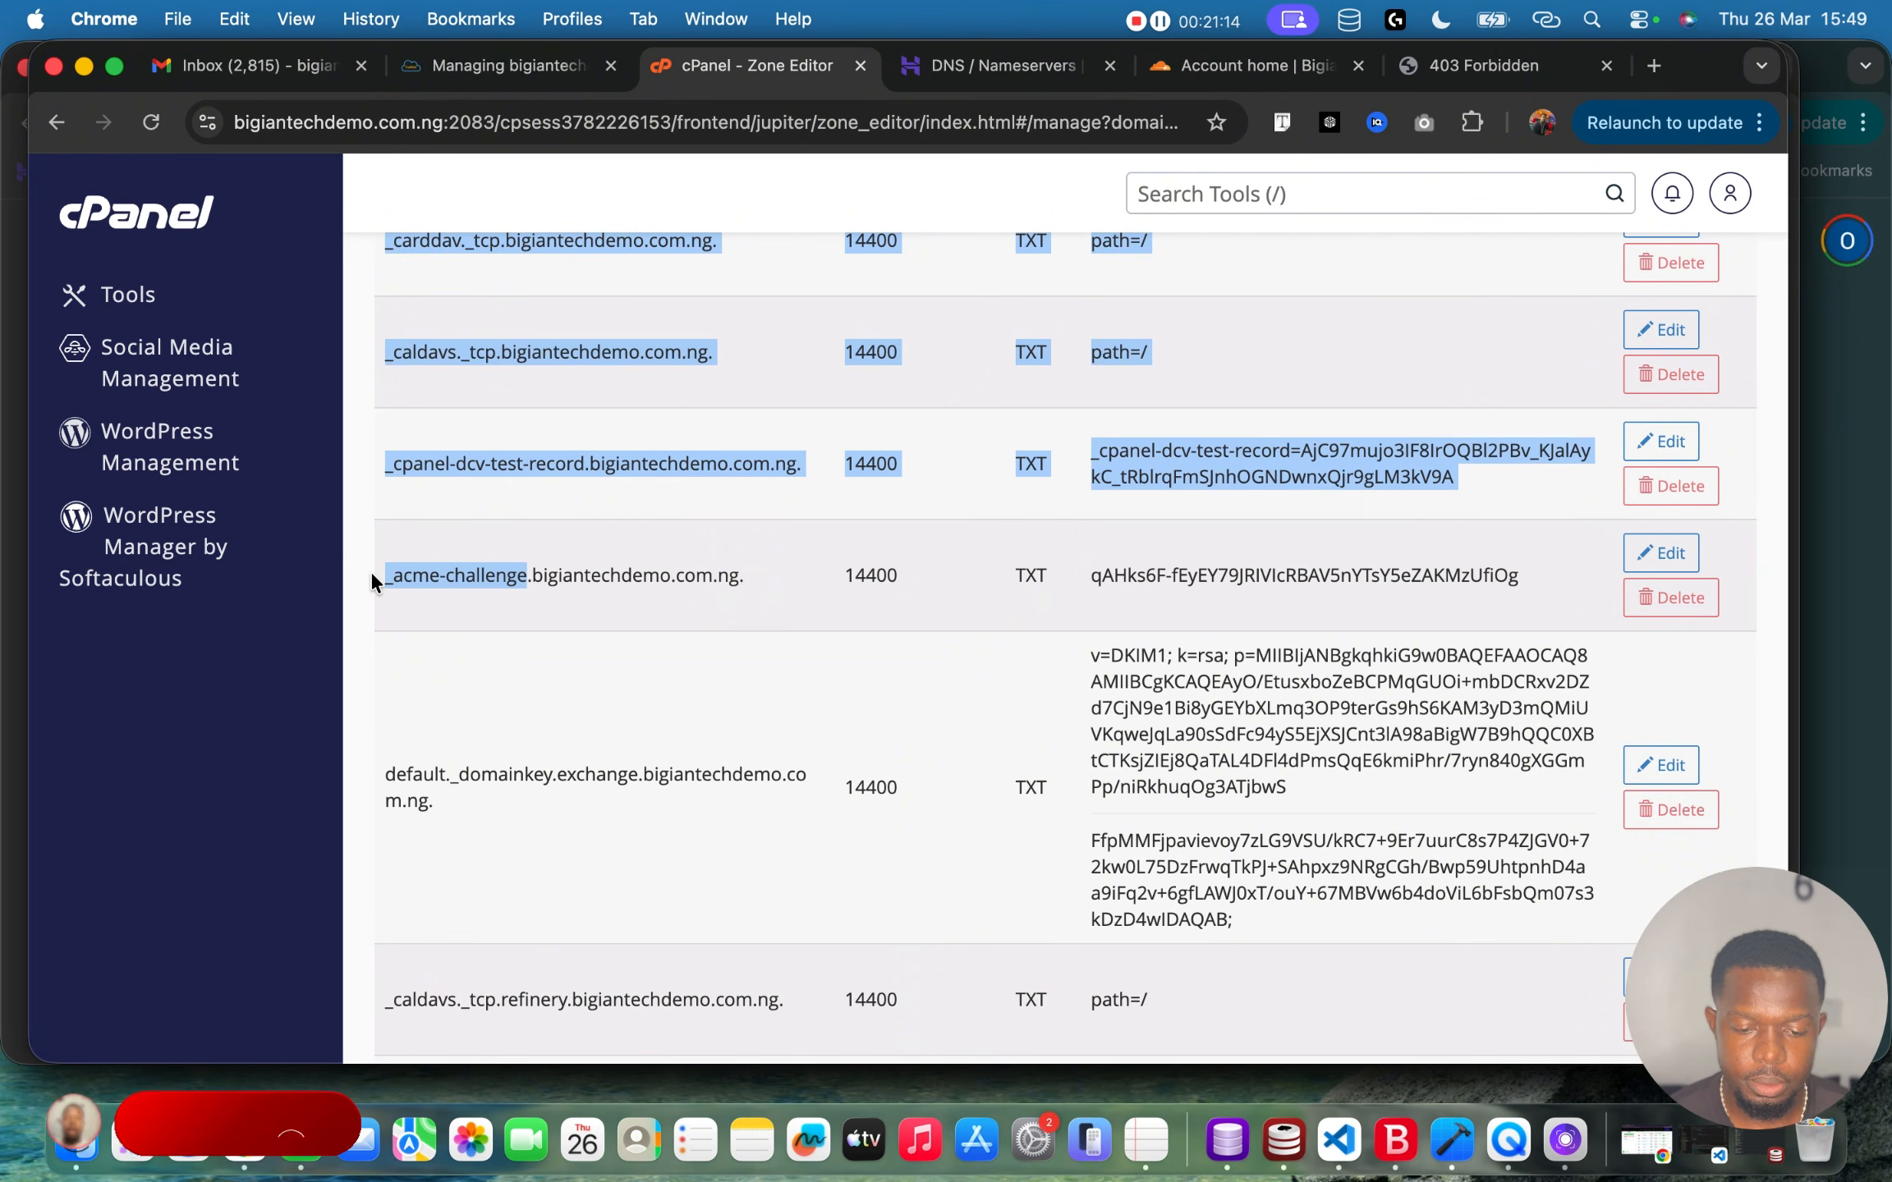
pyautogui.click(504, 567)
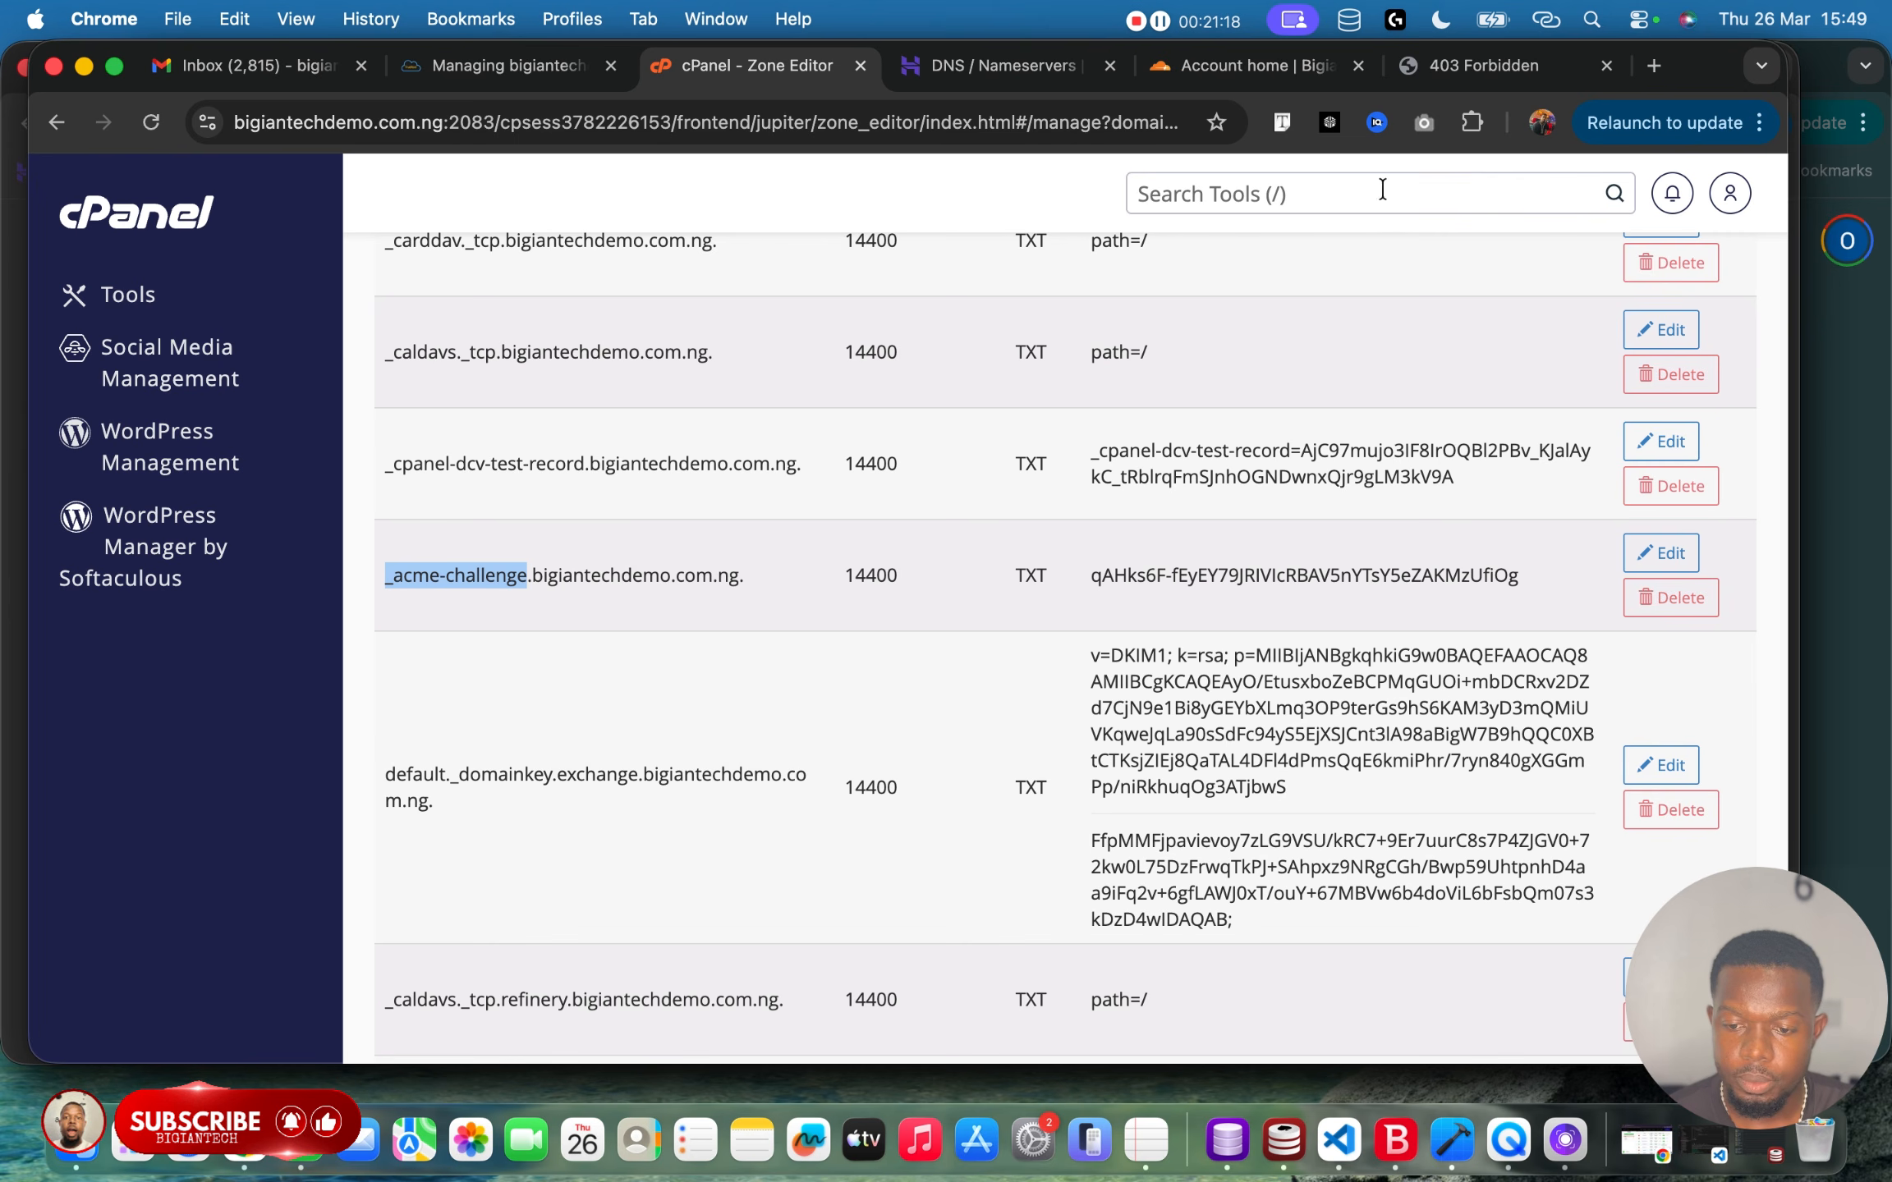
# Switch to Cloudflare, start another DNS record of type TXT, and enter _acme-challenge as its name.
pyautogui.click(1258, 72)
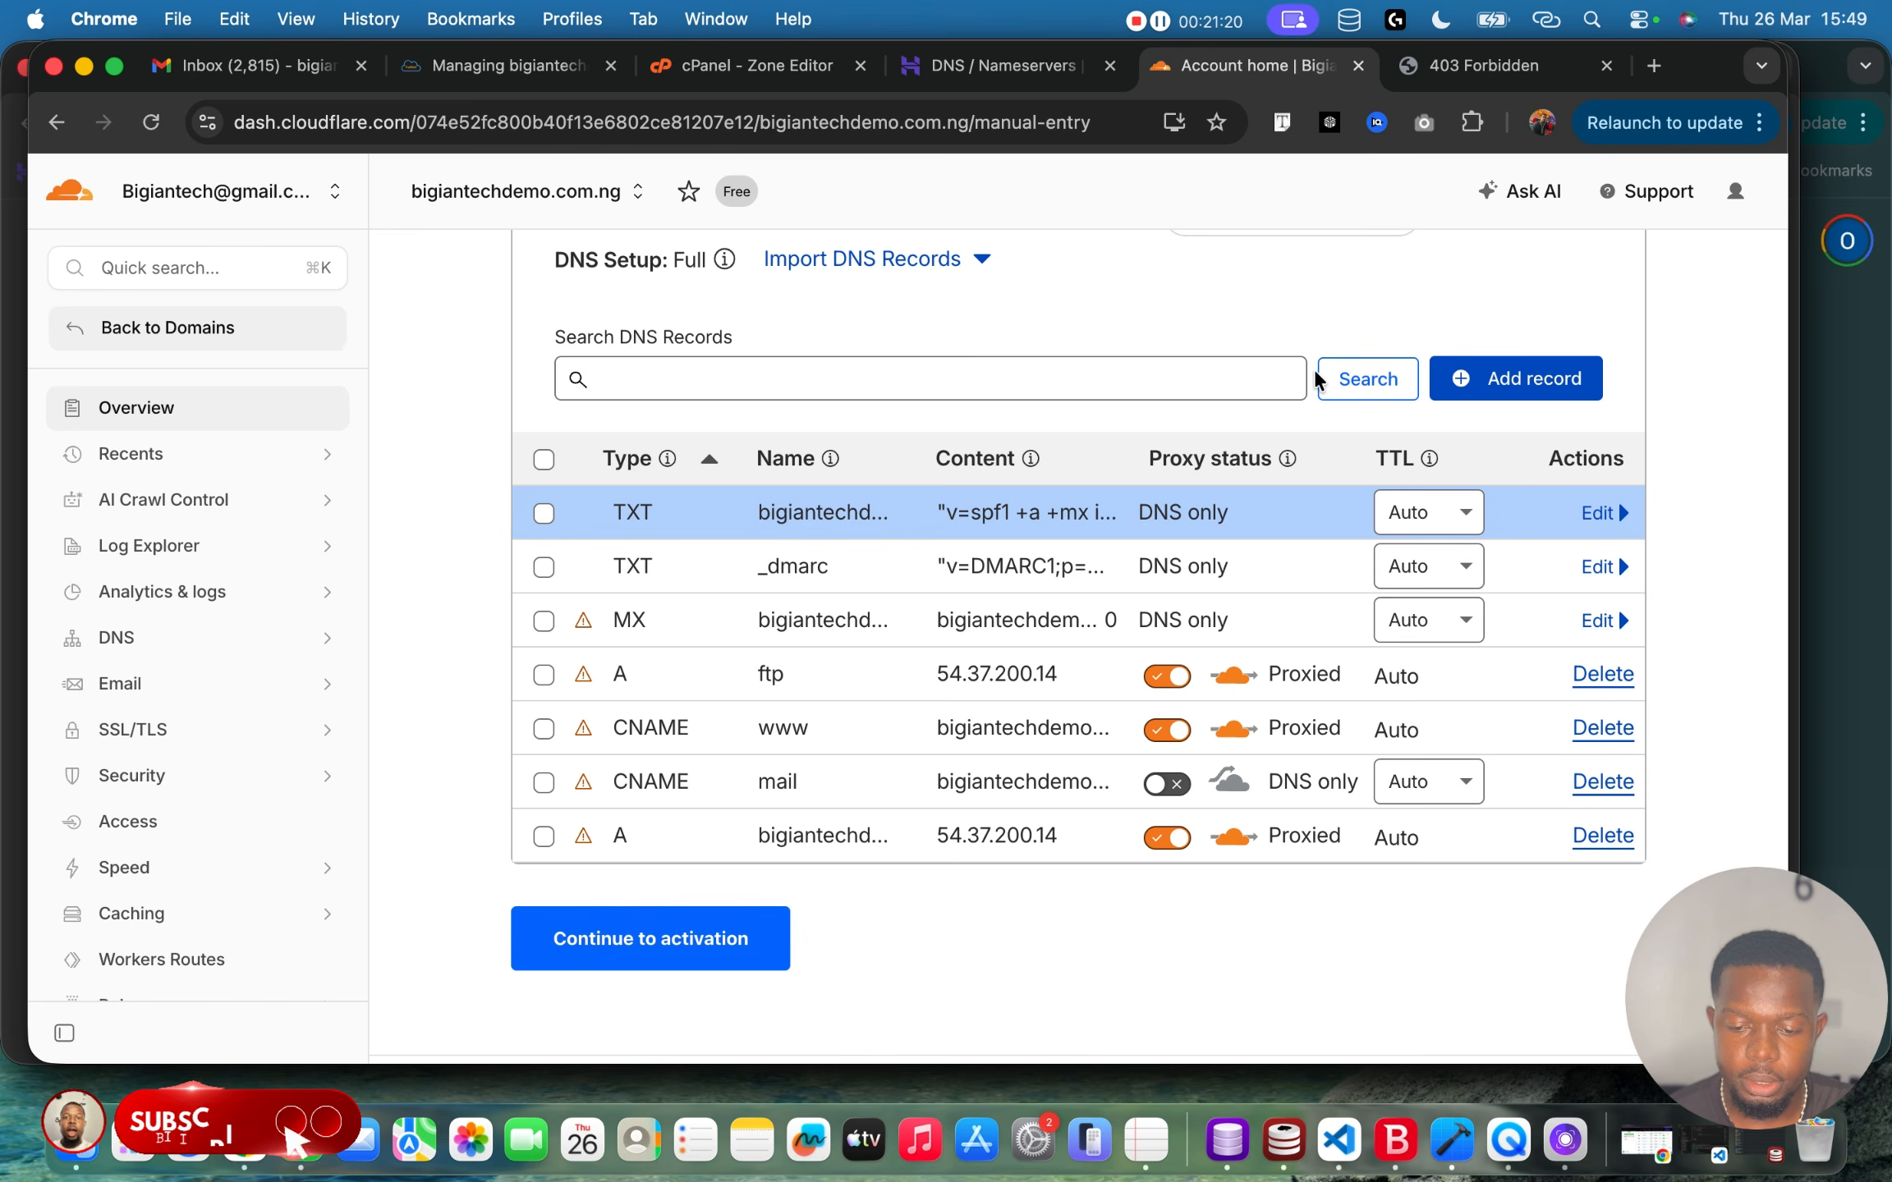
pyautogui.click(1521, 380)
pyautogui.click(721, 578)
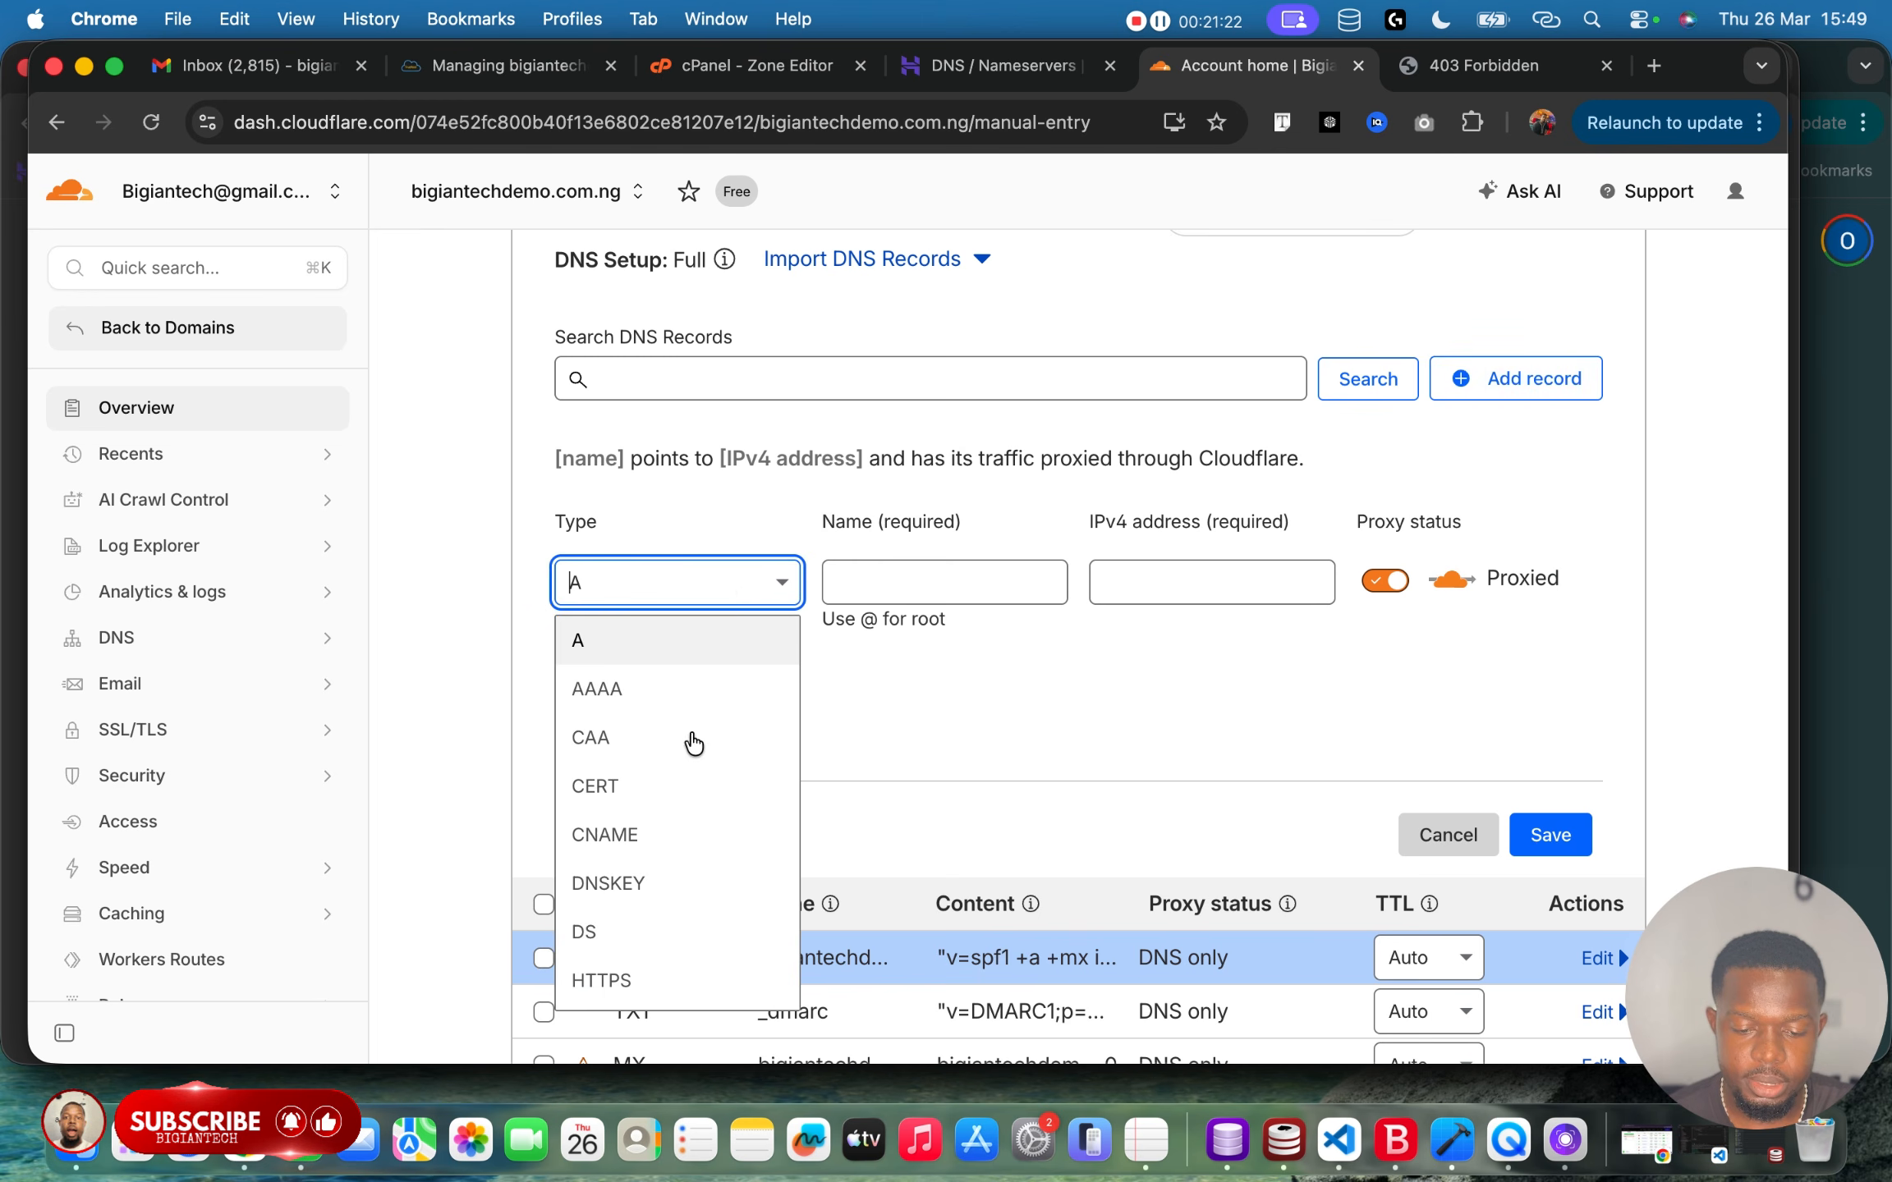
pyautogui.scroll(-6, 669, 788)
pyautogui.click(617, 940)
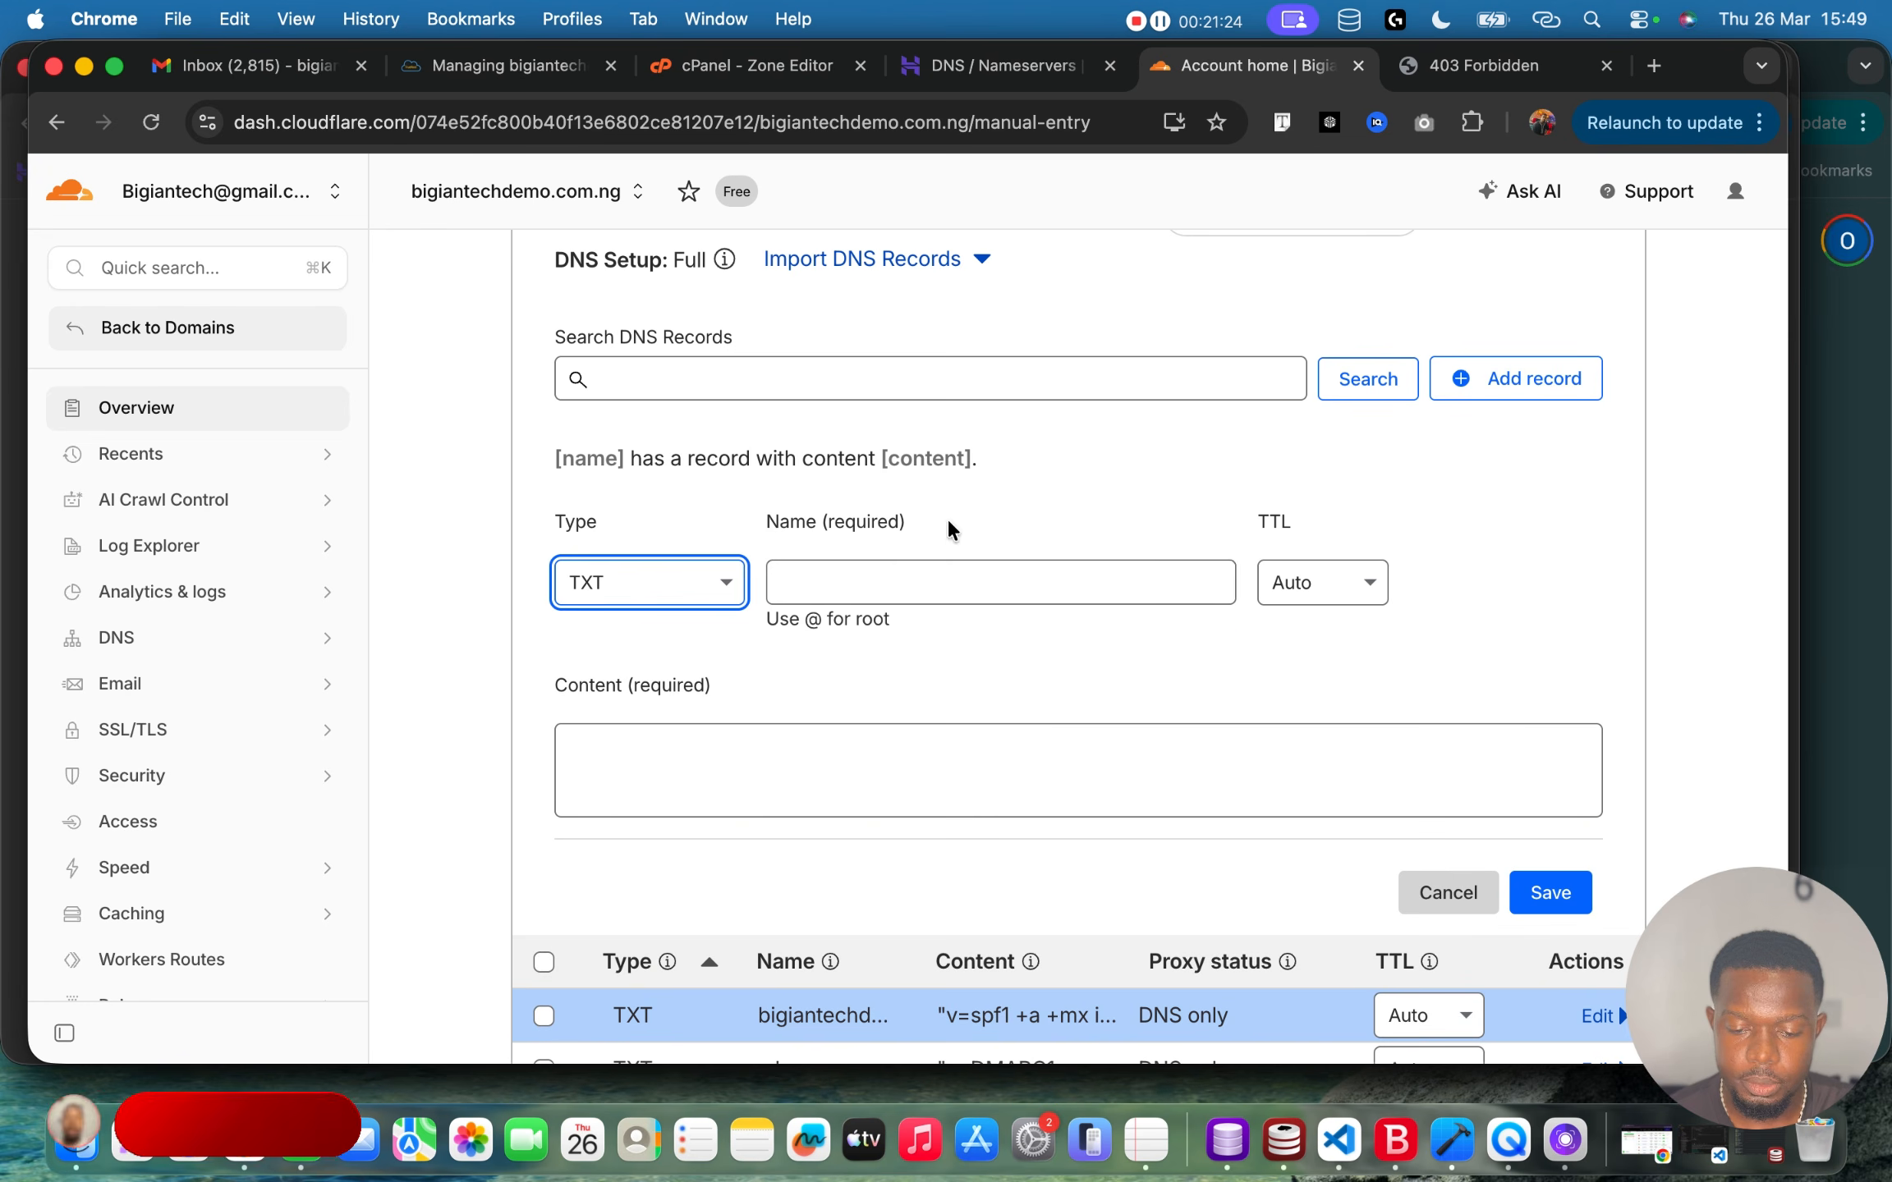
pyautogui.click(941, 560)
pyautogui.write('_acme-challenge')
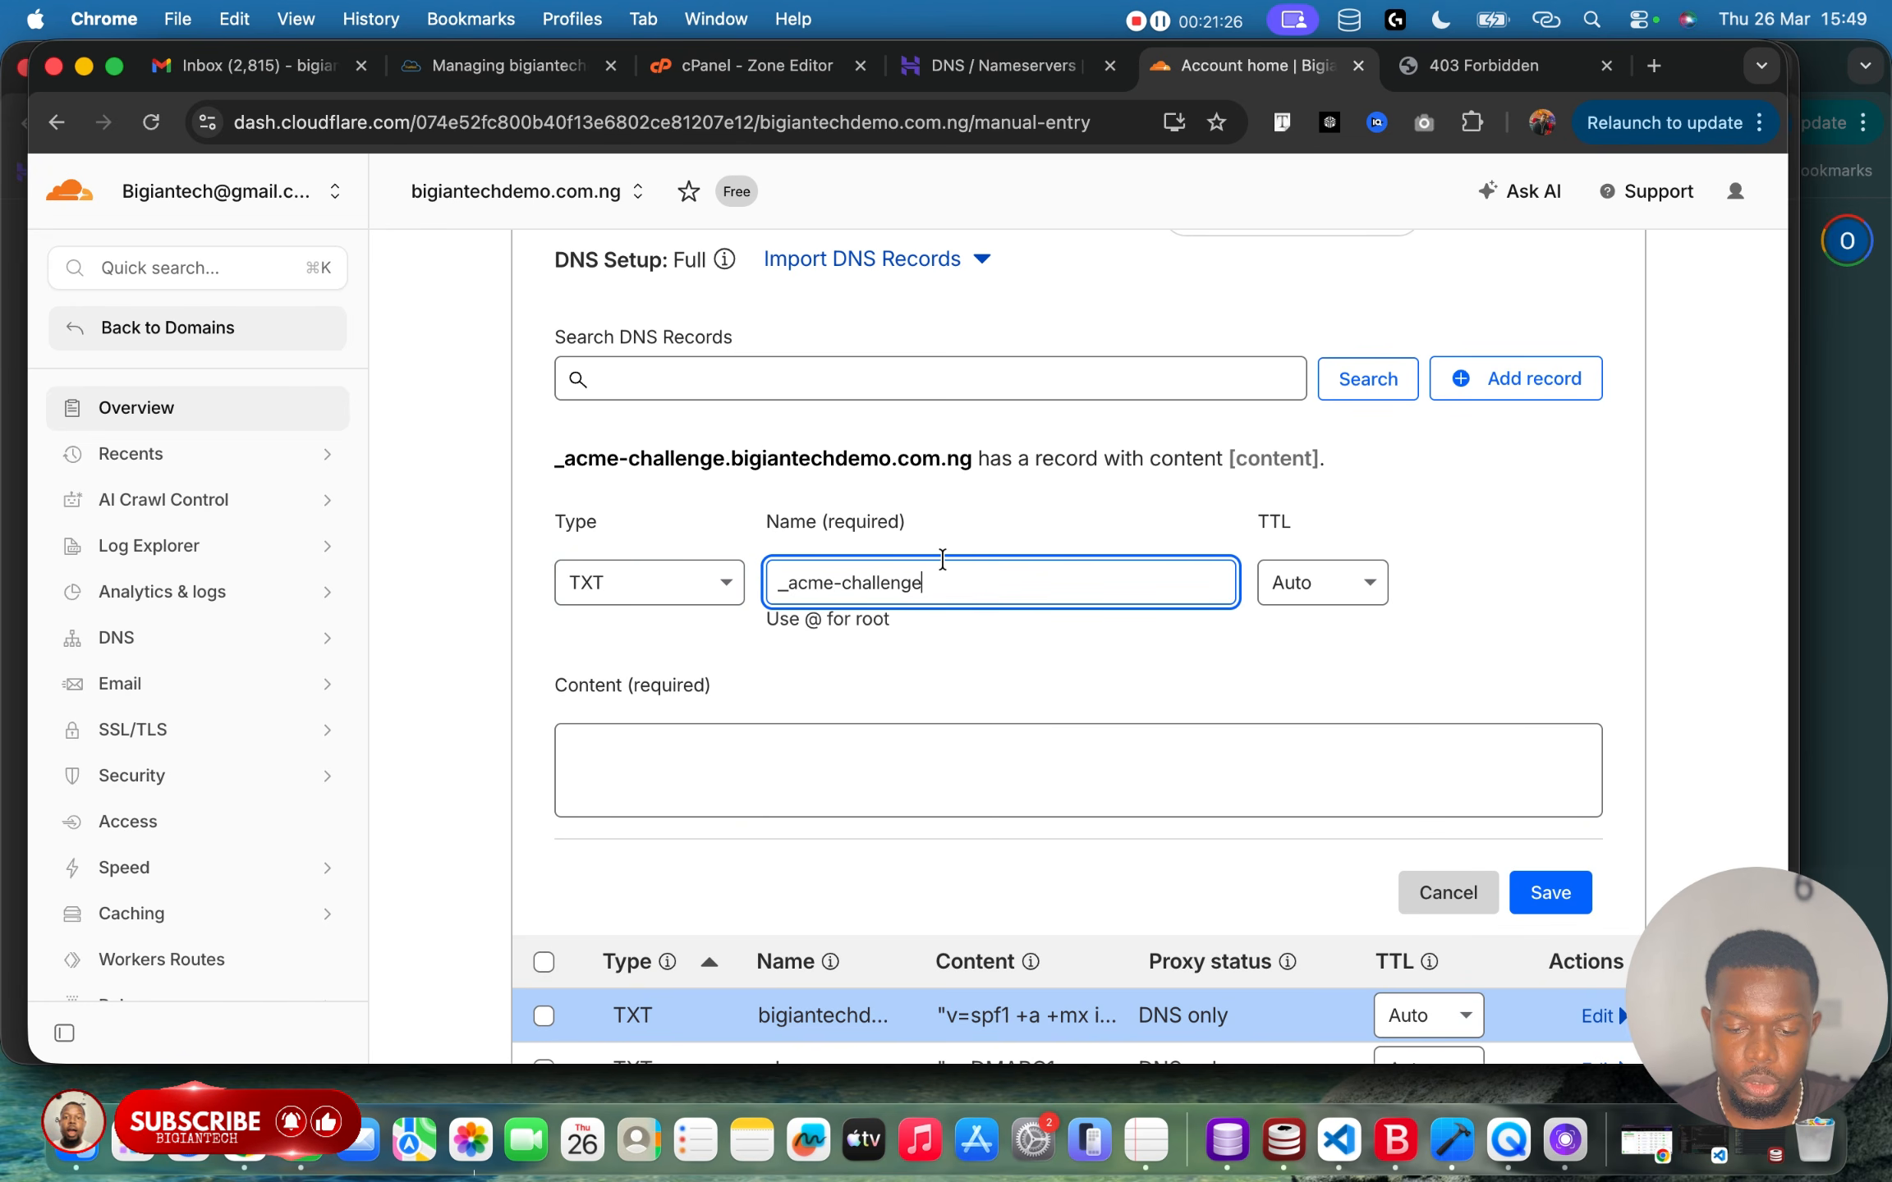
# Back in cPanel, open the _acme-challenge TXT record for editing and copy its challenge value.
pyautogui.click(743, 82)
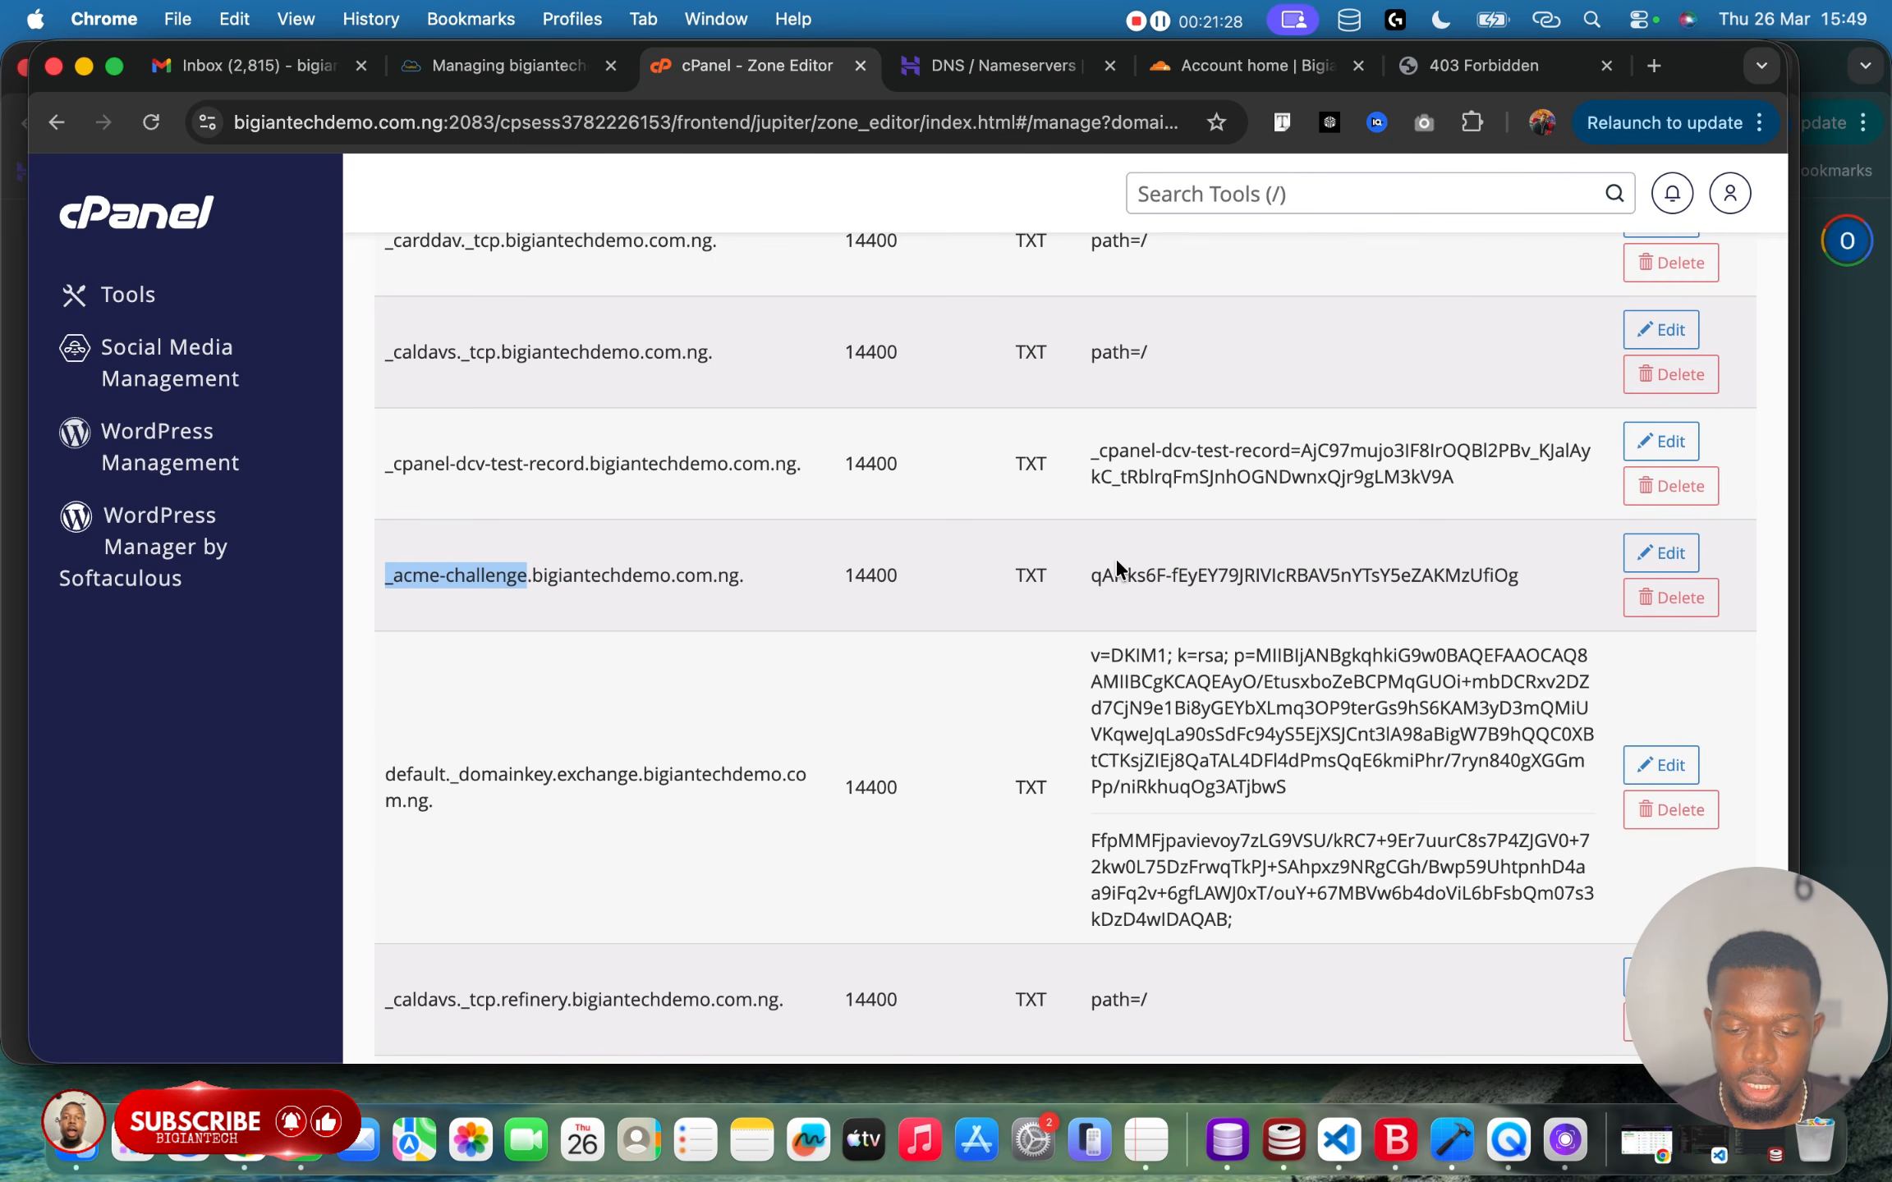
pyautogui.click(1638, 559)
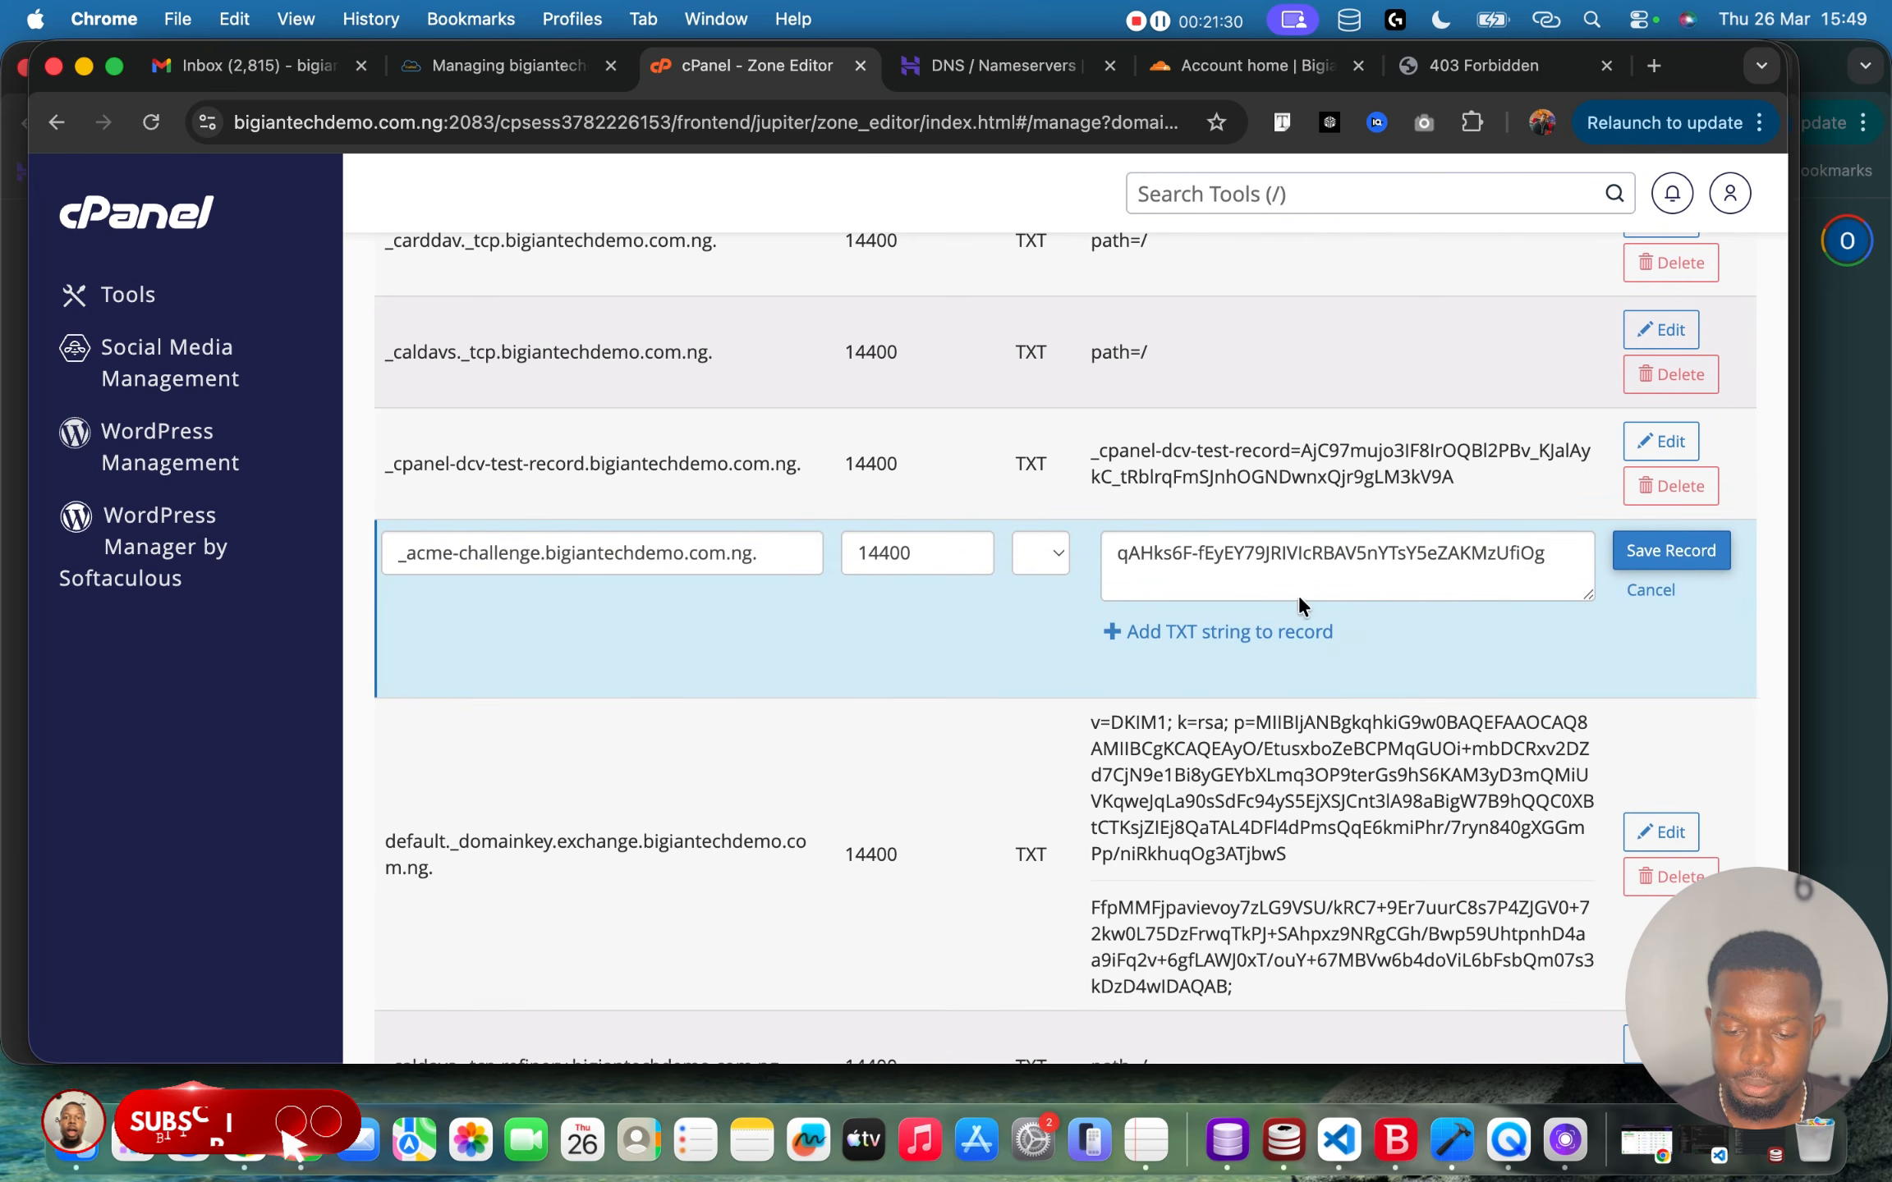
pyautogui.hotkey('alt', 'shift', 'Left')
pyautogui.hotkey('alt', 'shift', 'Left')
pyautogui.press('super+c')
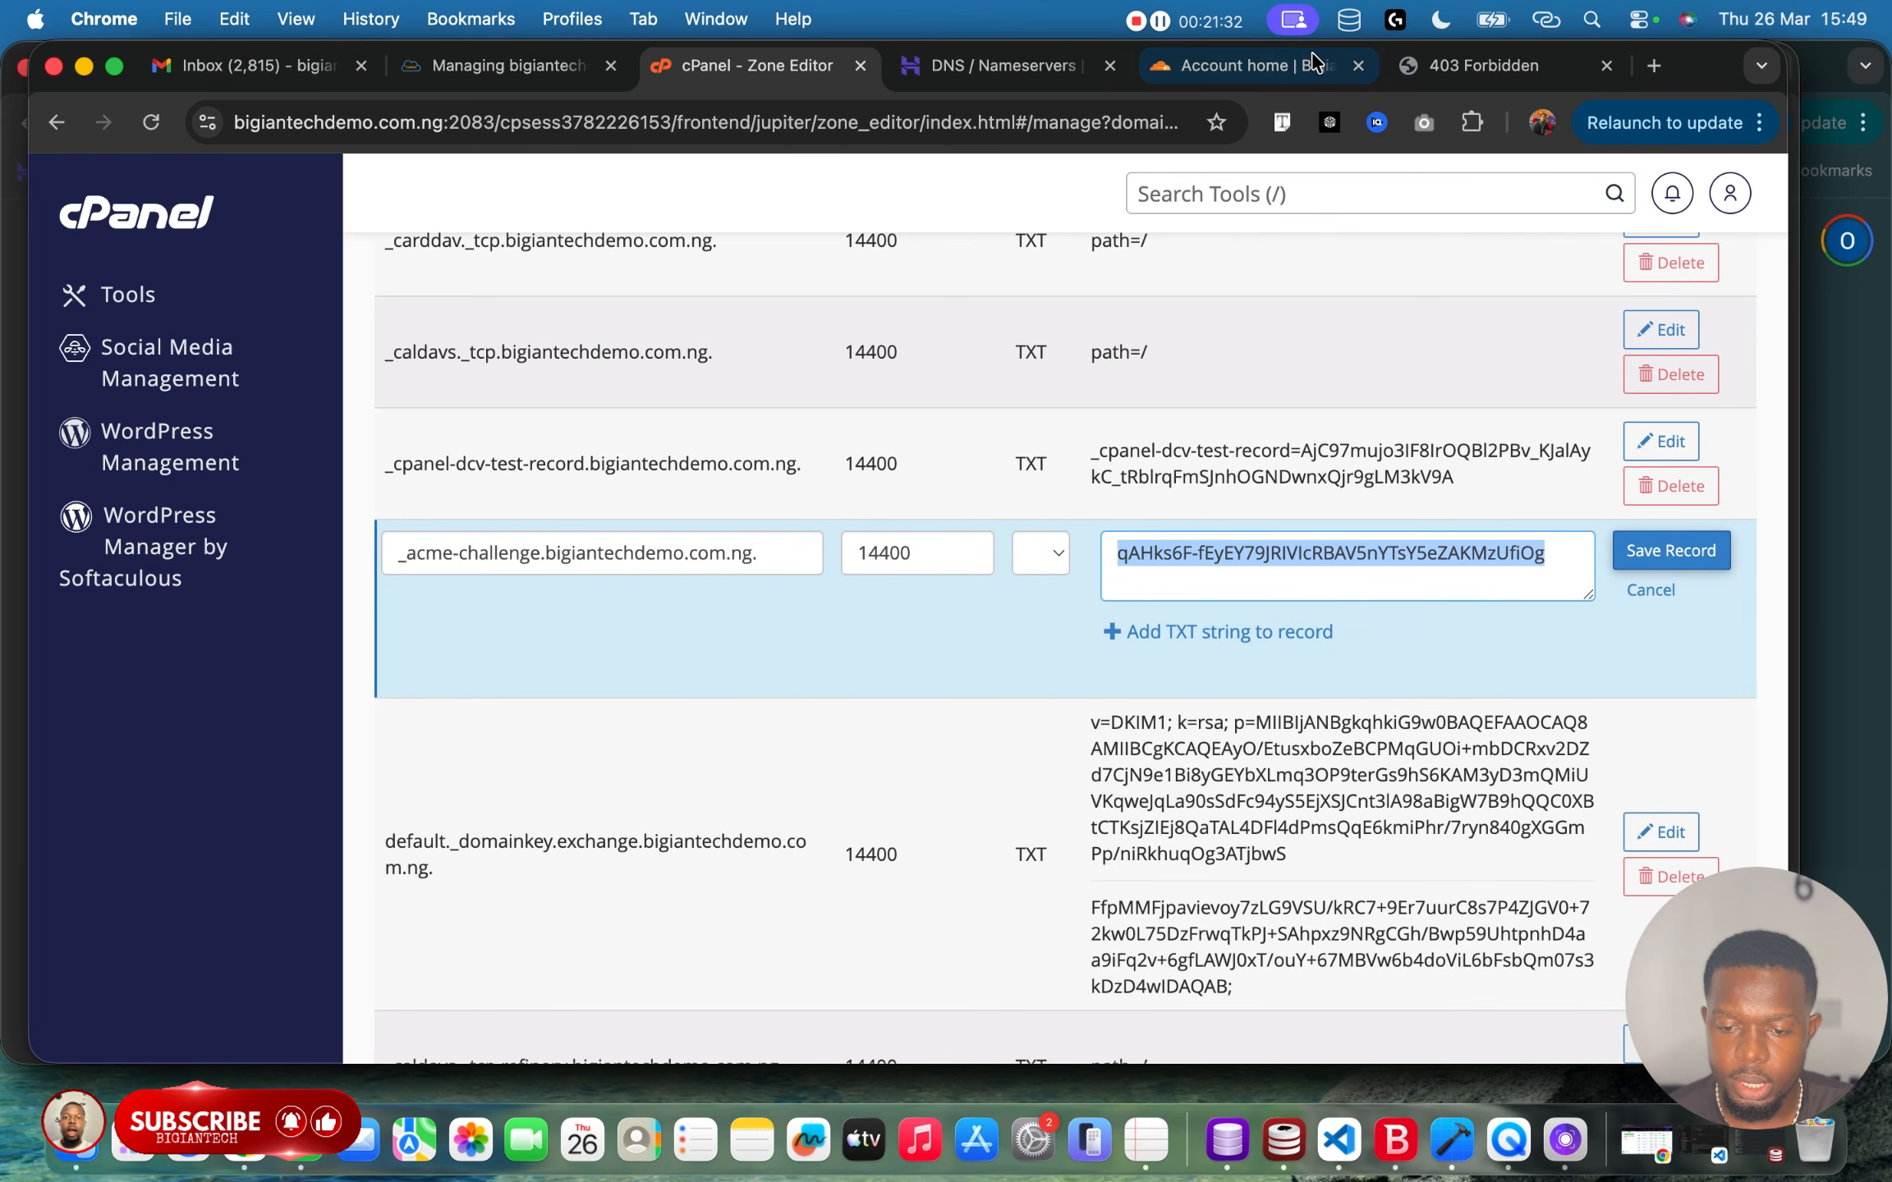
# Switch to Cloudflare, paste the copied challenge value as the _acme-challenge record's content, and save the record.
pyautogui.click(1287, 67)
pyautogui.click(812, 761)
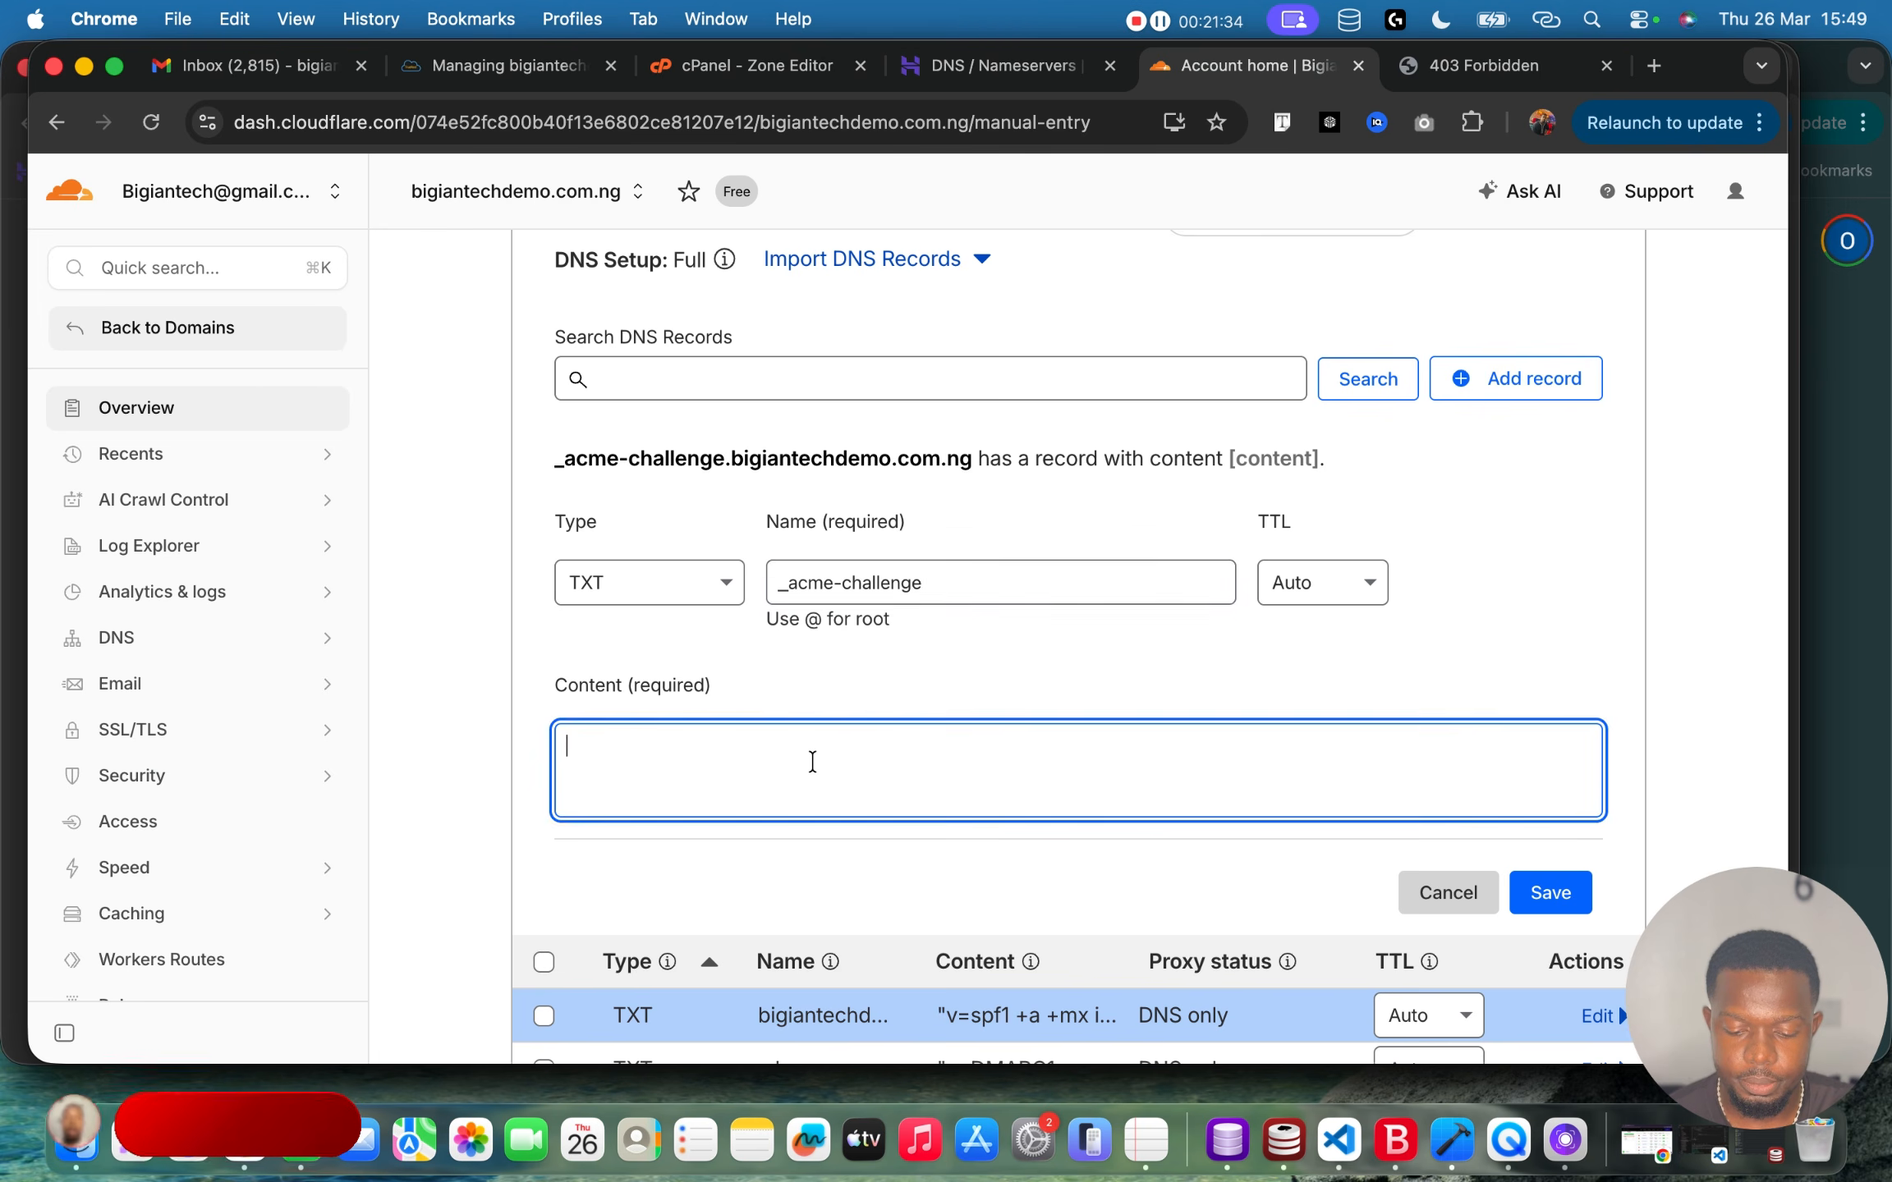
pyautogui.press('super+v')
pyautogui.click(1551, 940)
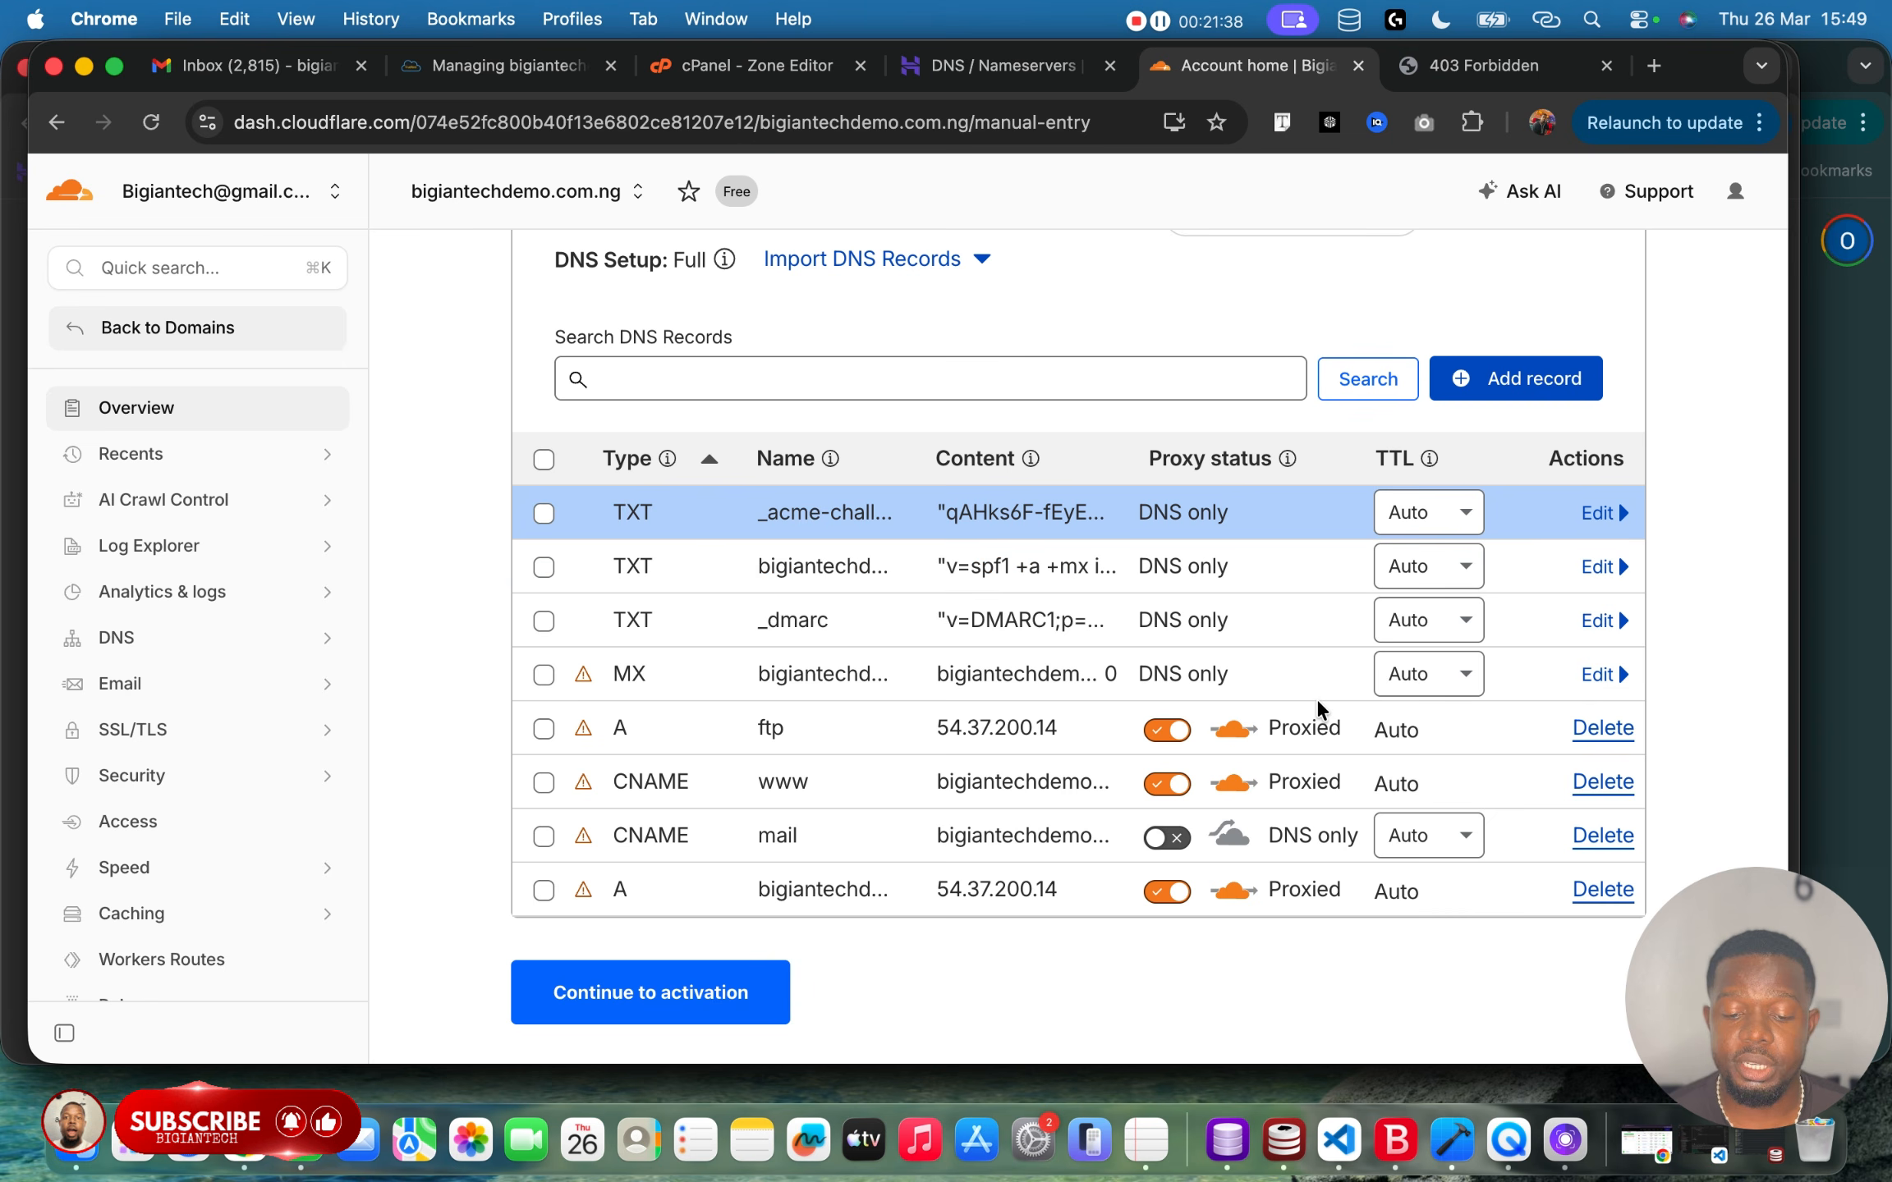
# Start another DNS record in Cloudflare, and return to cPanel to close the open _acme-challenge record editor.
pyautogui.click(1499, 382)
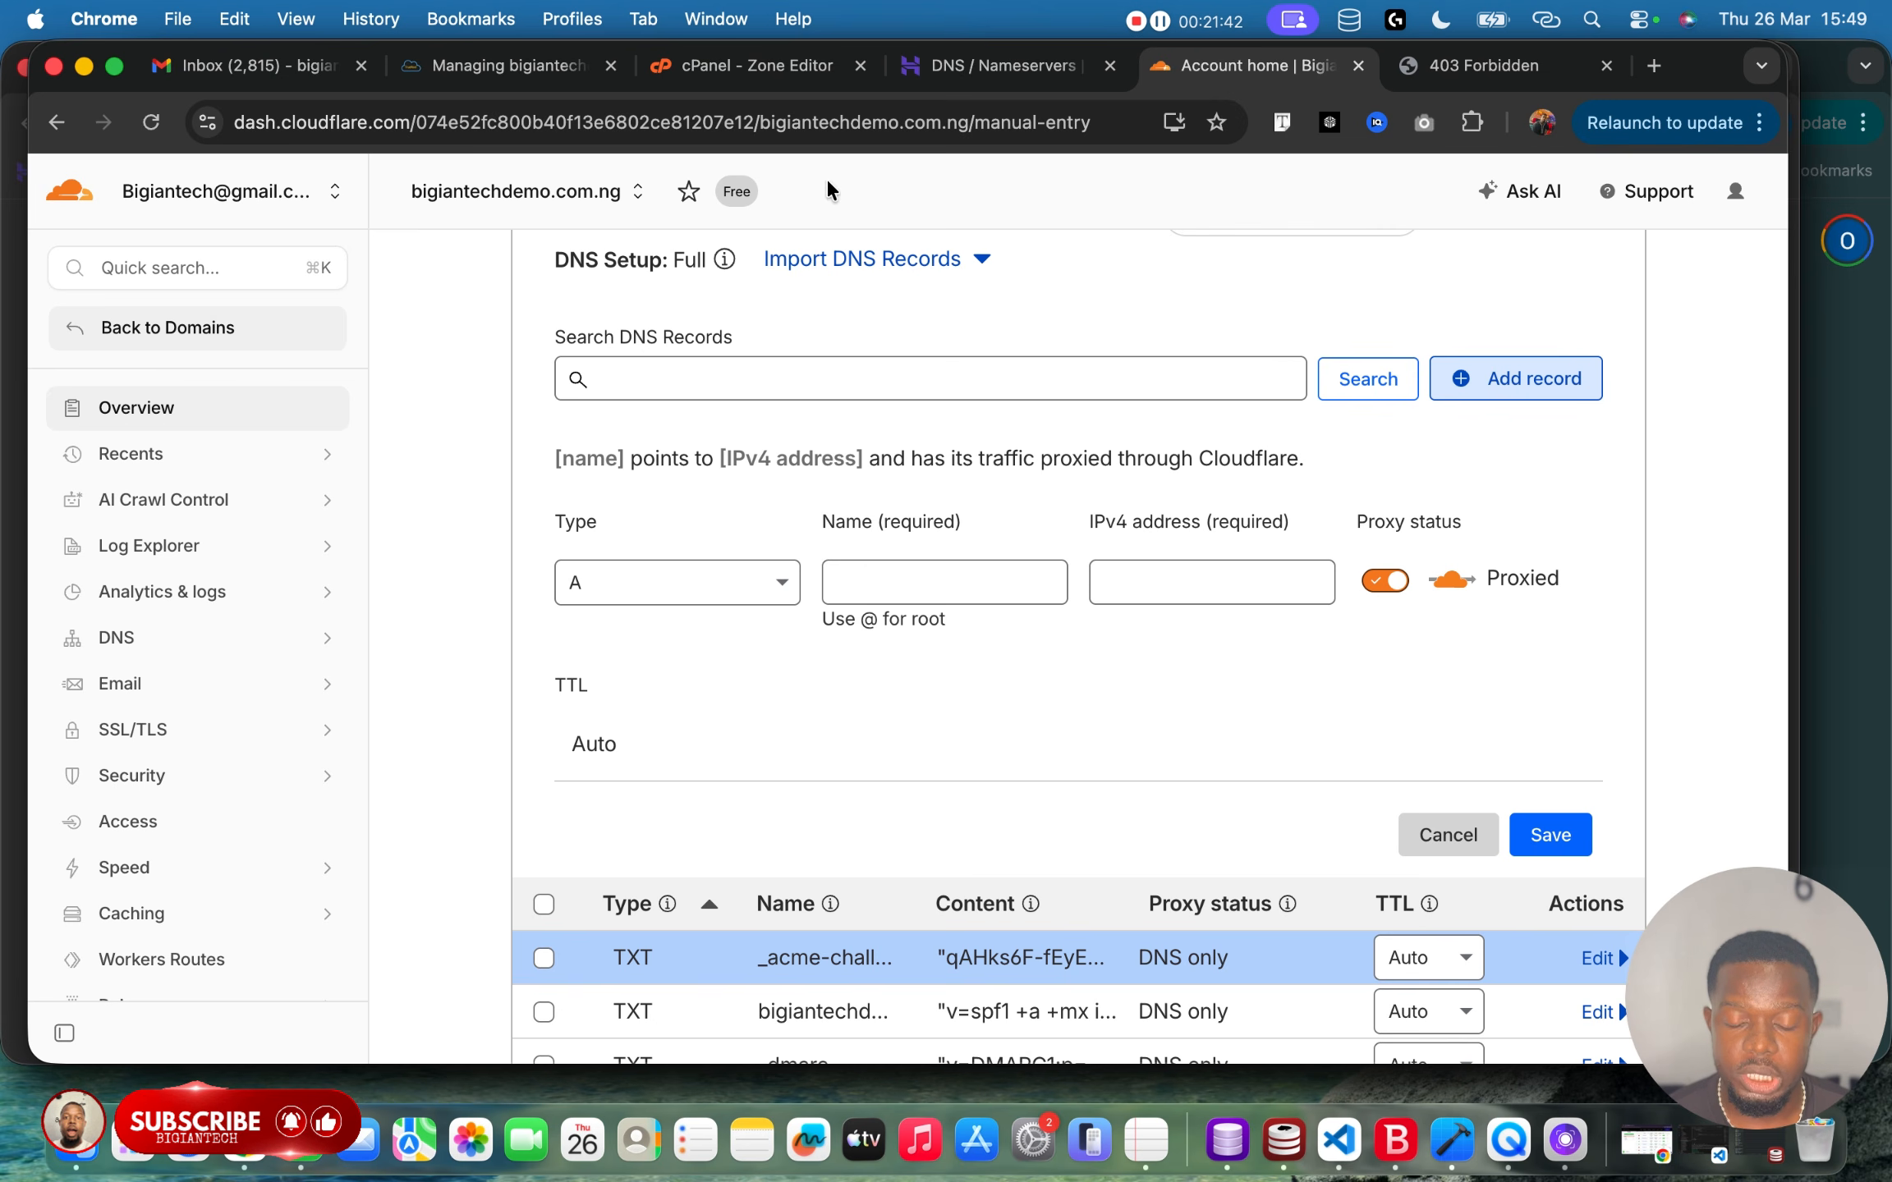
pyautogui.click(756, 66)
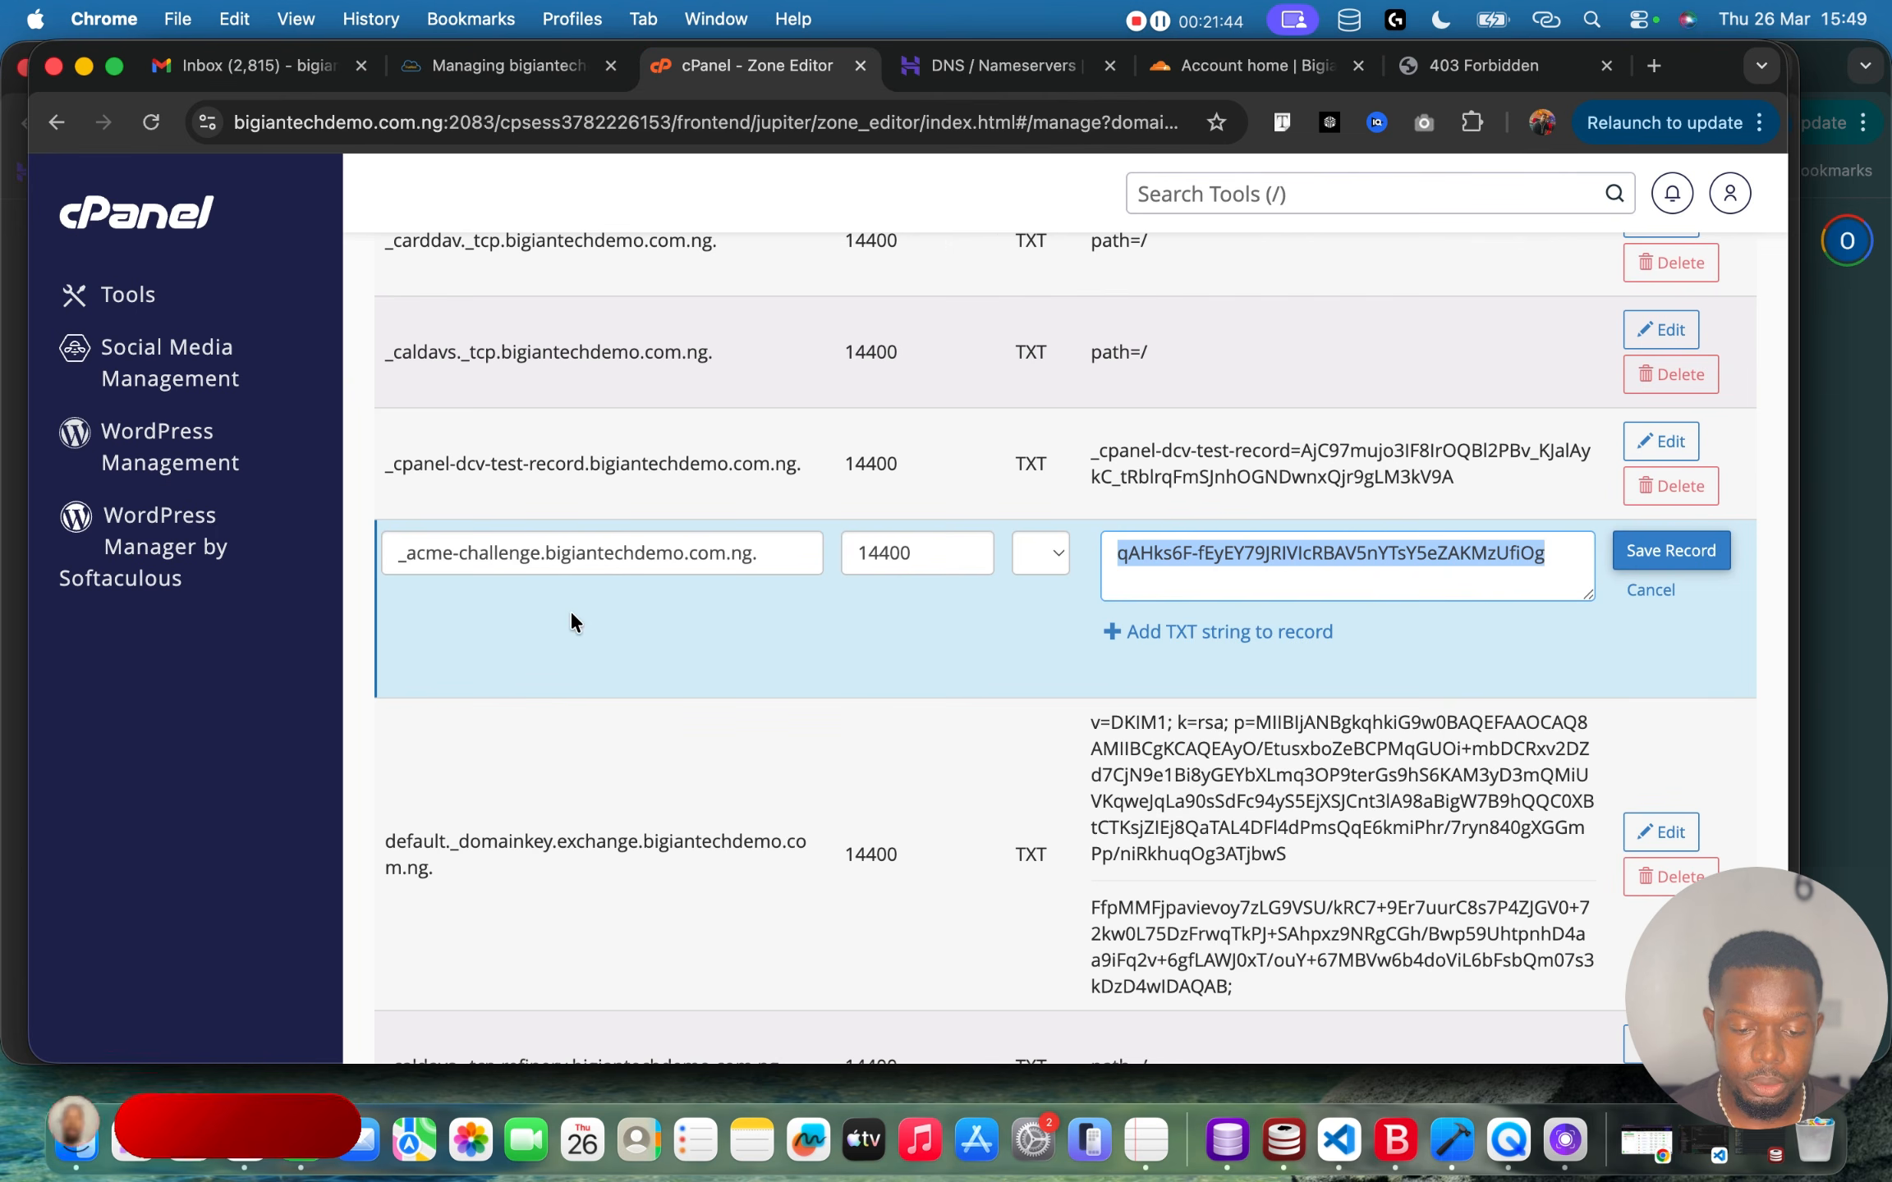
pyautogui.click(1671, 551)
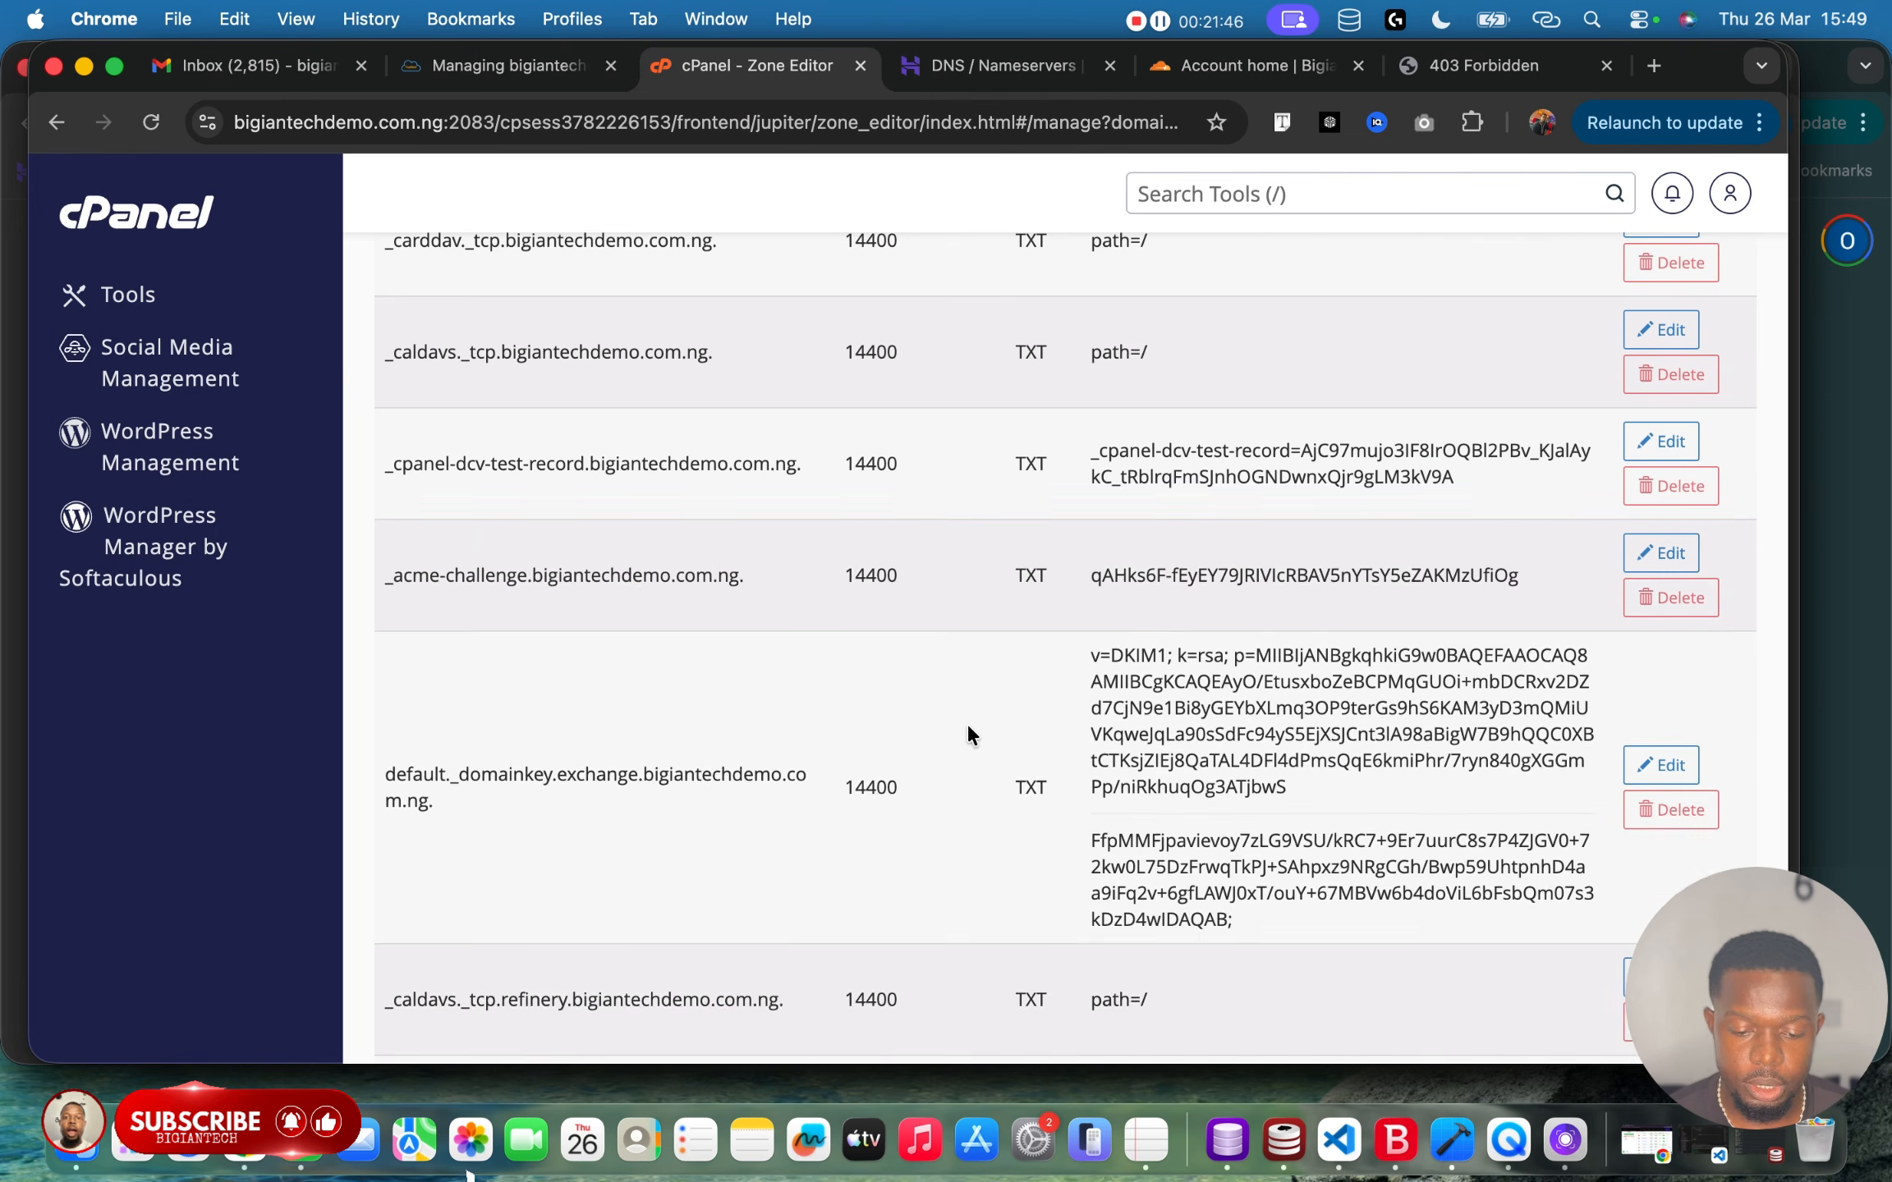
# Look through the remaining TXT records in cPanel and copy the default._domainkey part of the exchange subdomain's DKIM record name.
pyautogui.scroll(-2, 967, 720)
pyautogui.scroll(-10, 645, 748)
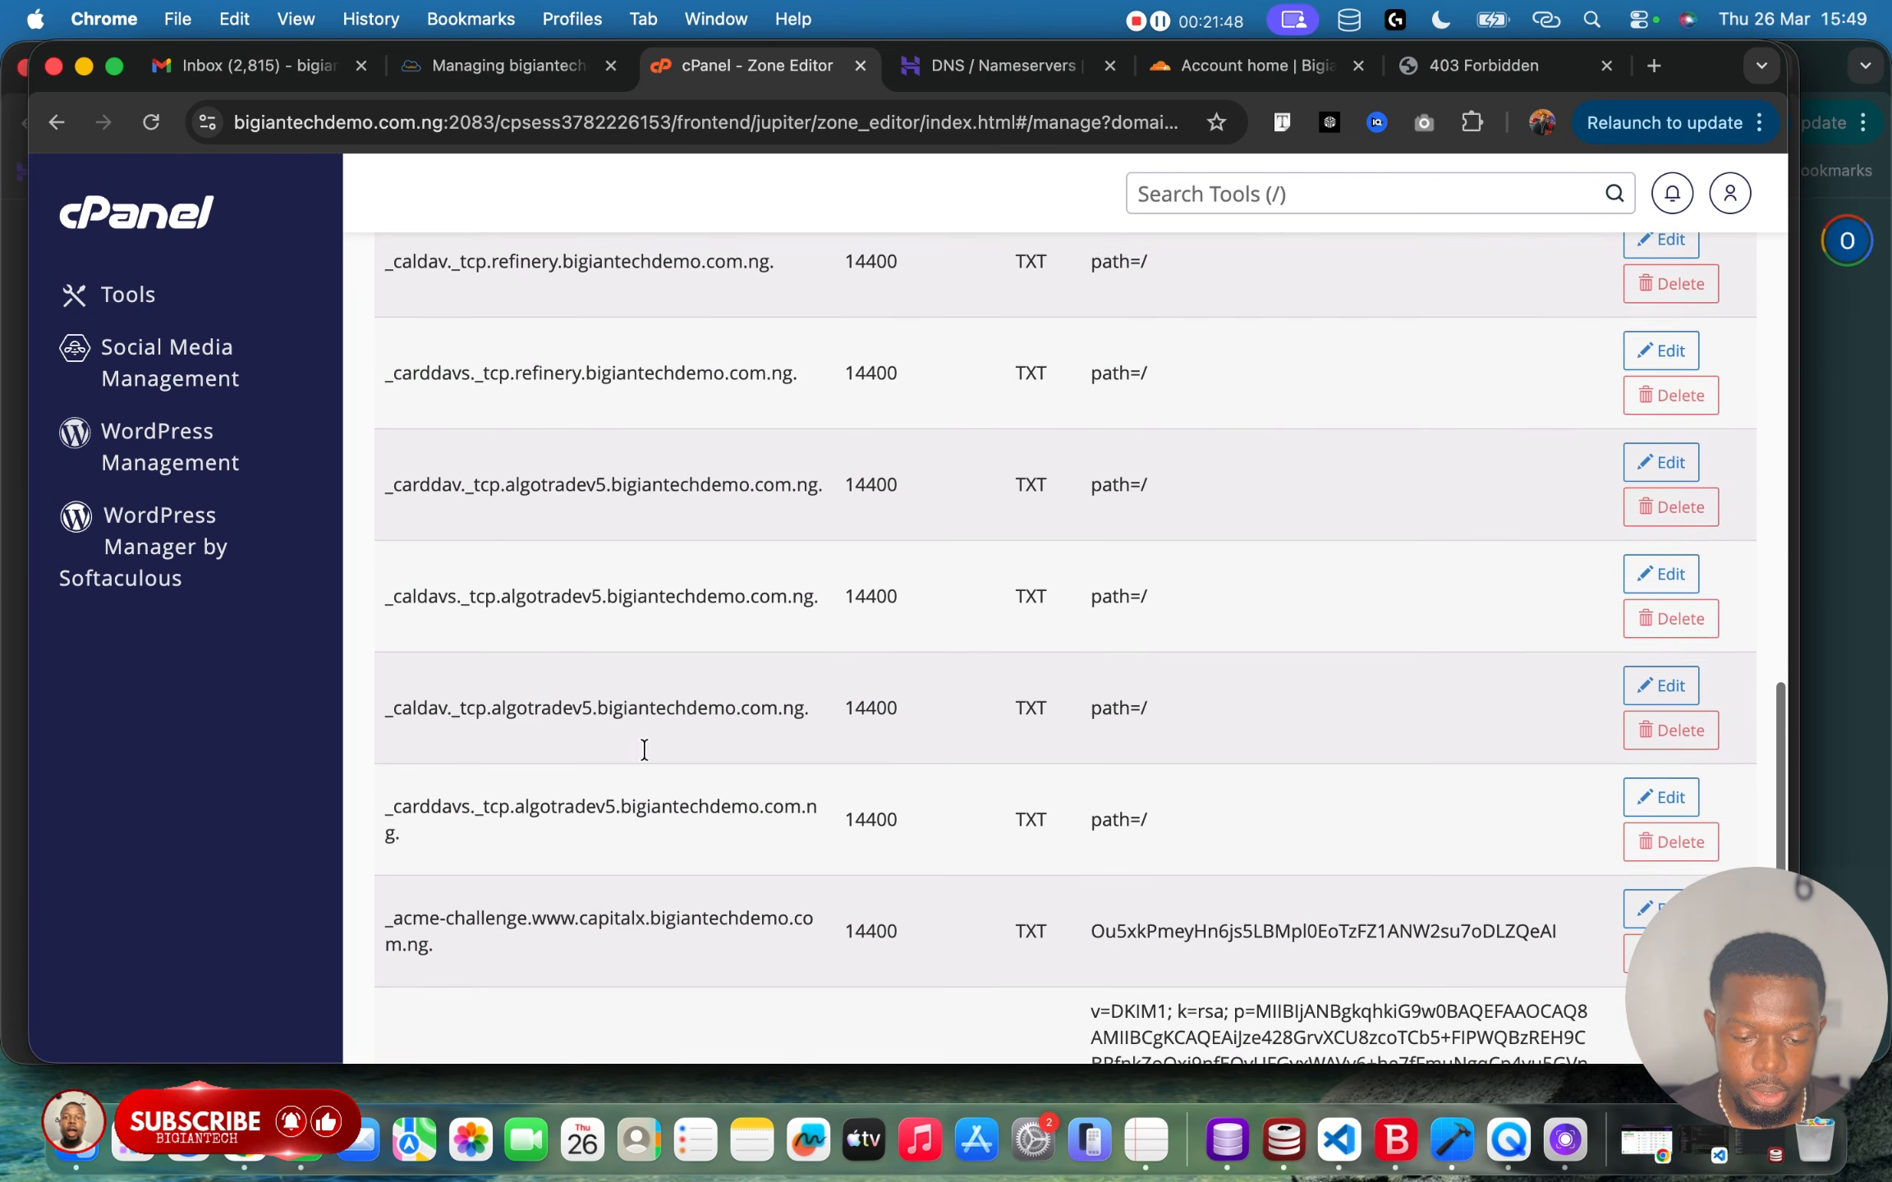
pyautogui.scroll(-8, 645, 748)
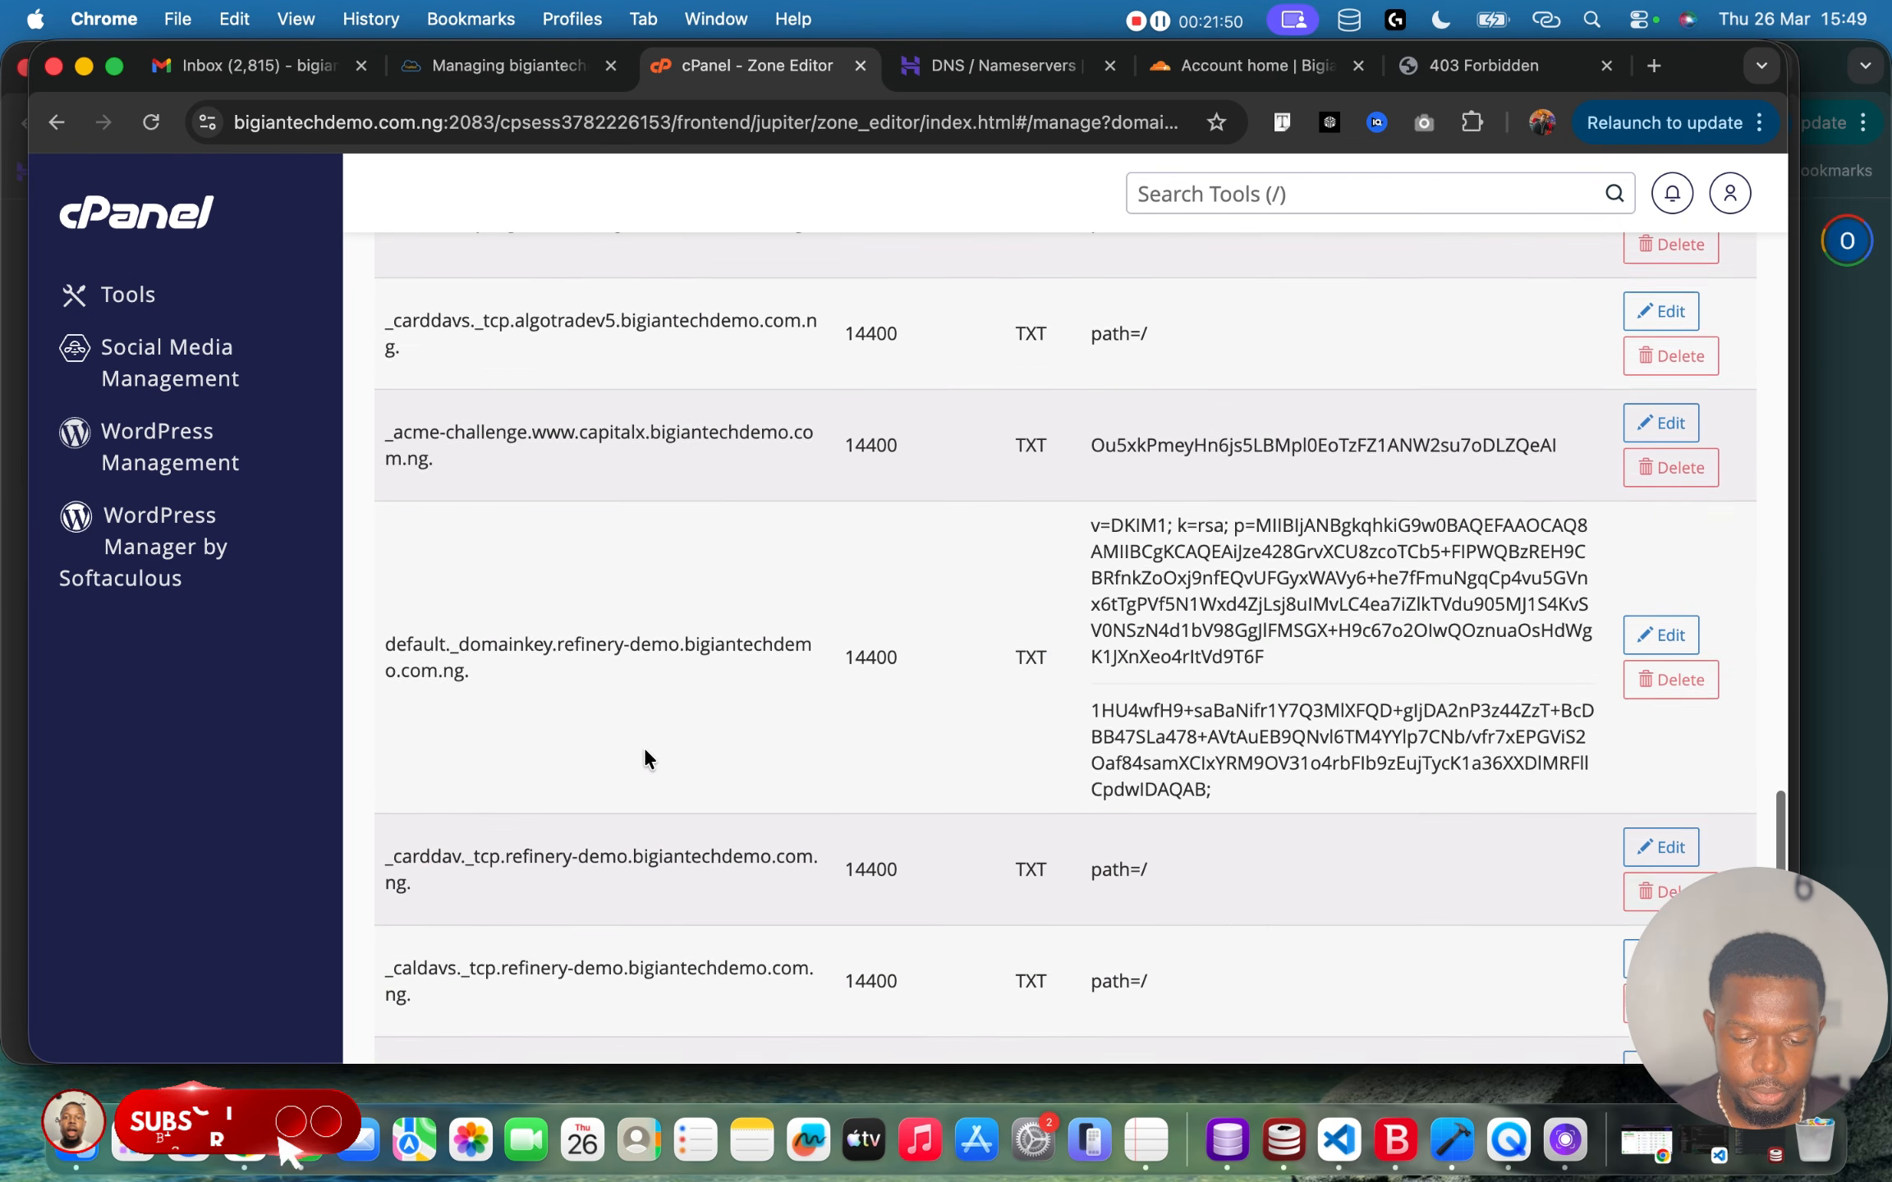
pyautogui.scroll(-2, 644, 749)
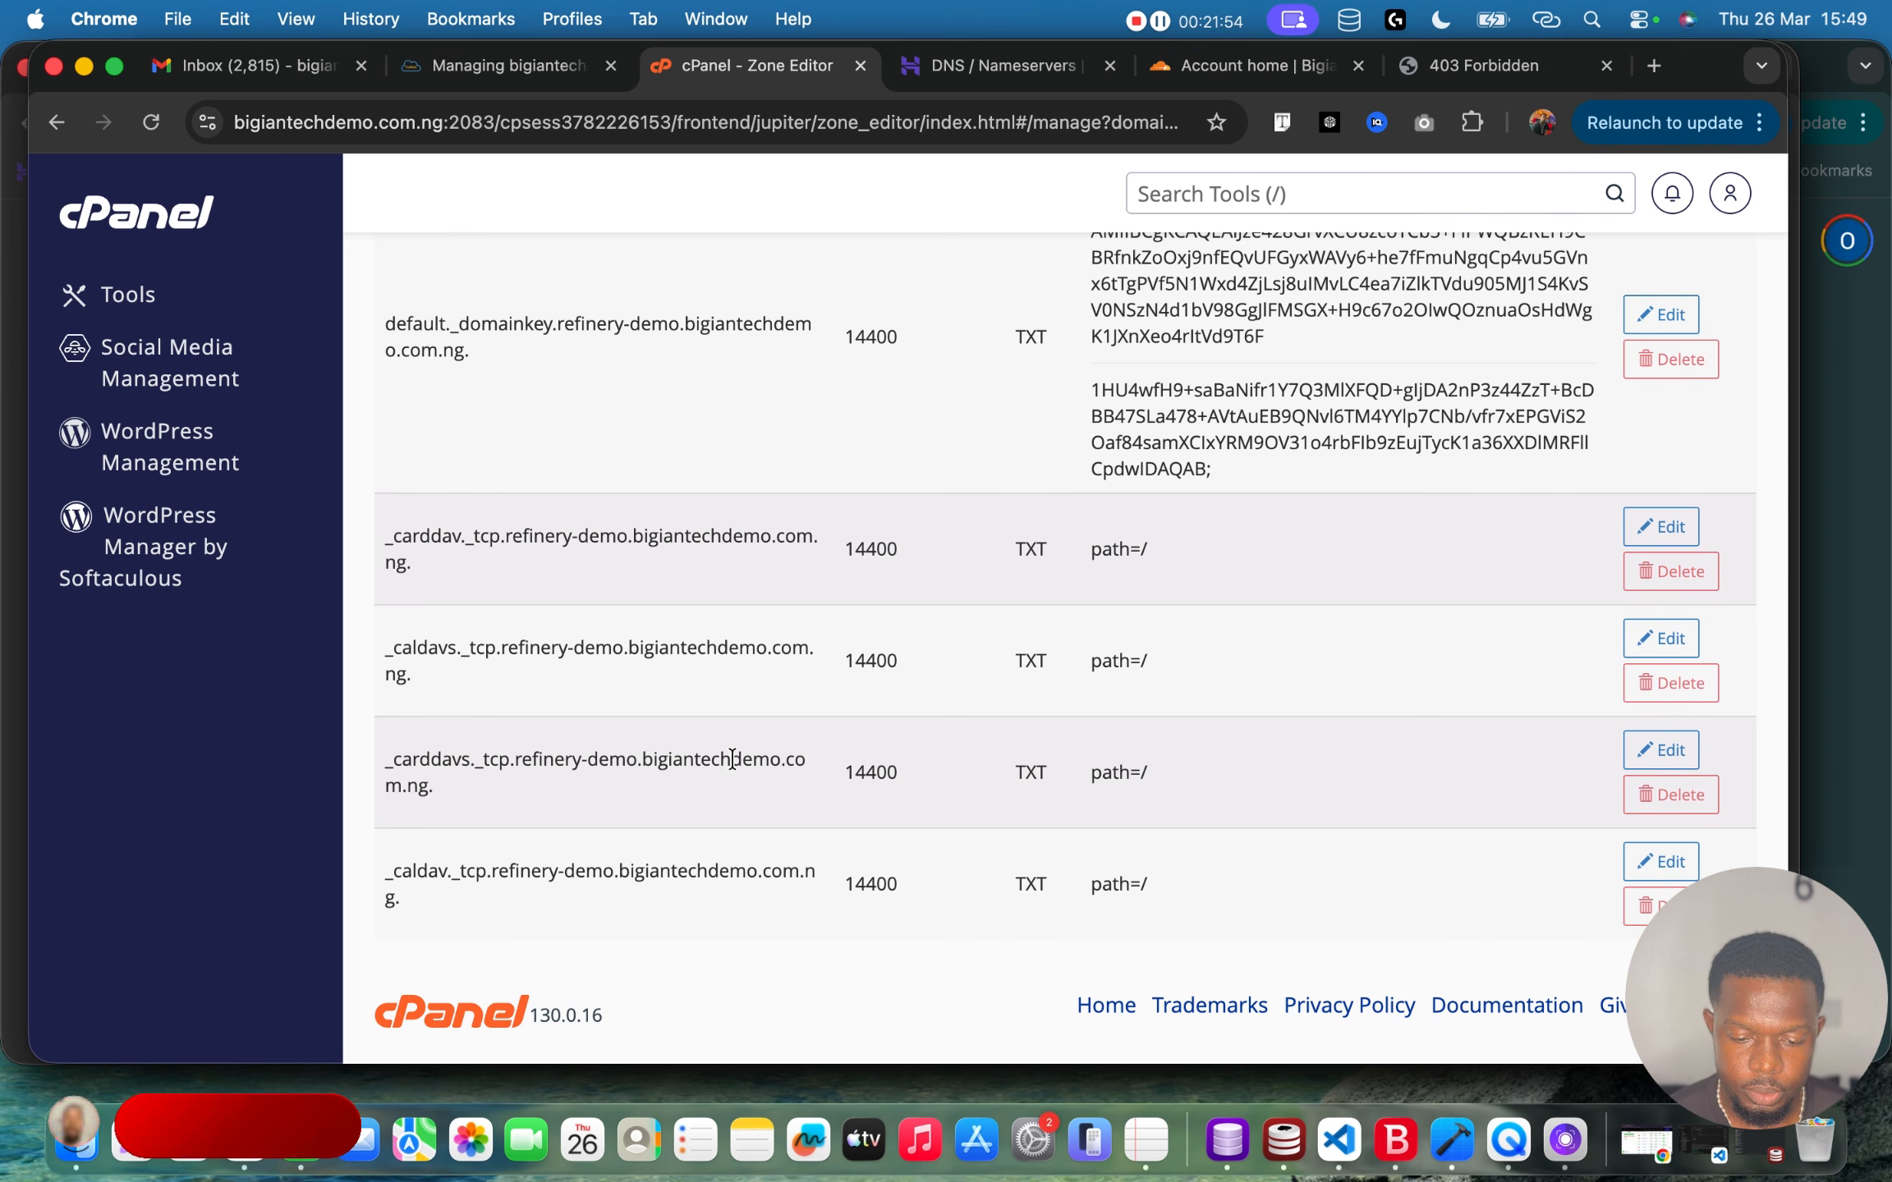
pyautogui.scroll(1, 731, 759)
pyautogui.scroll(12, 731, 758)
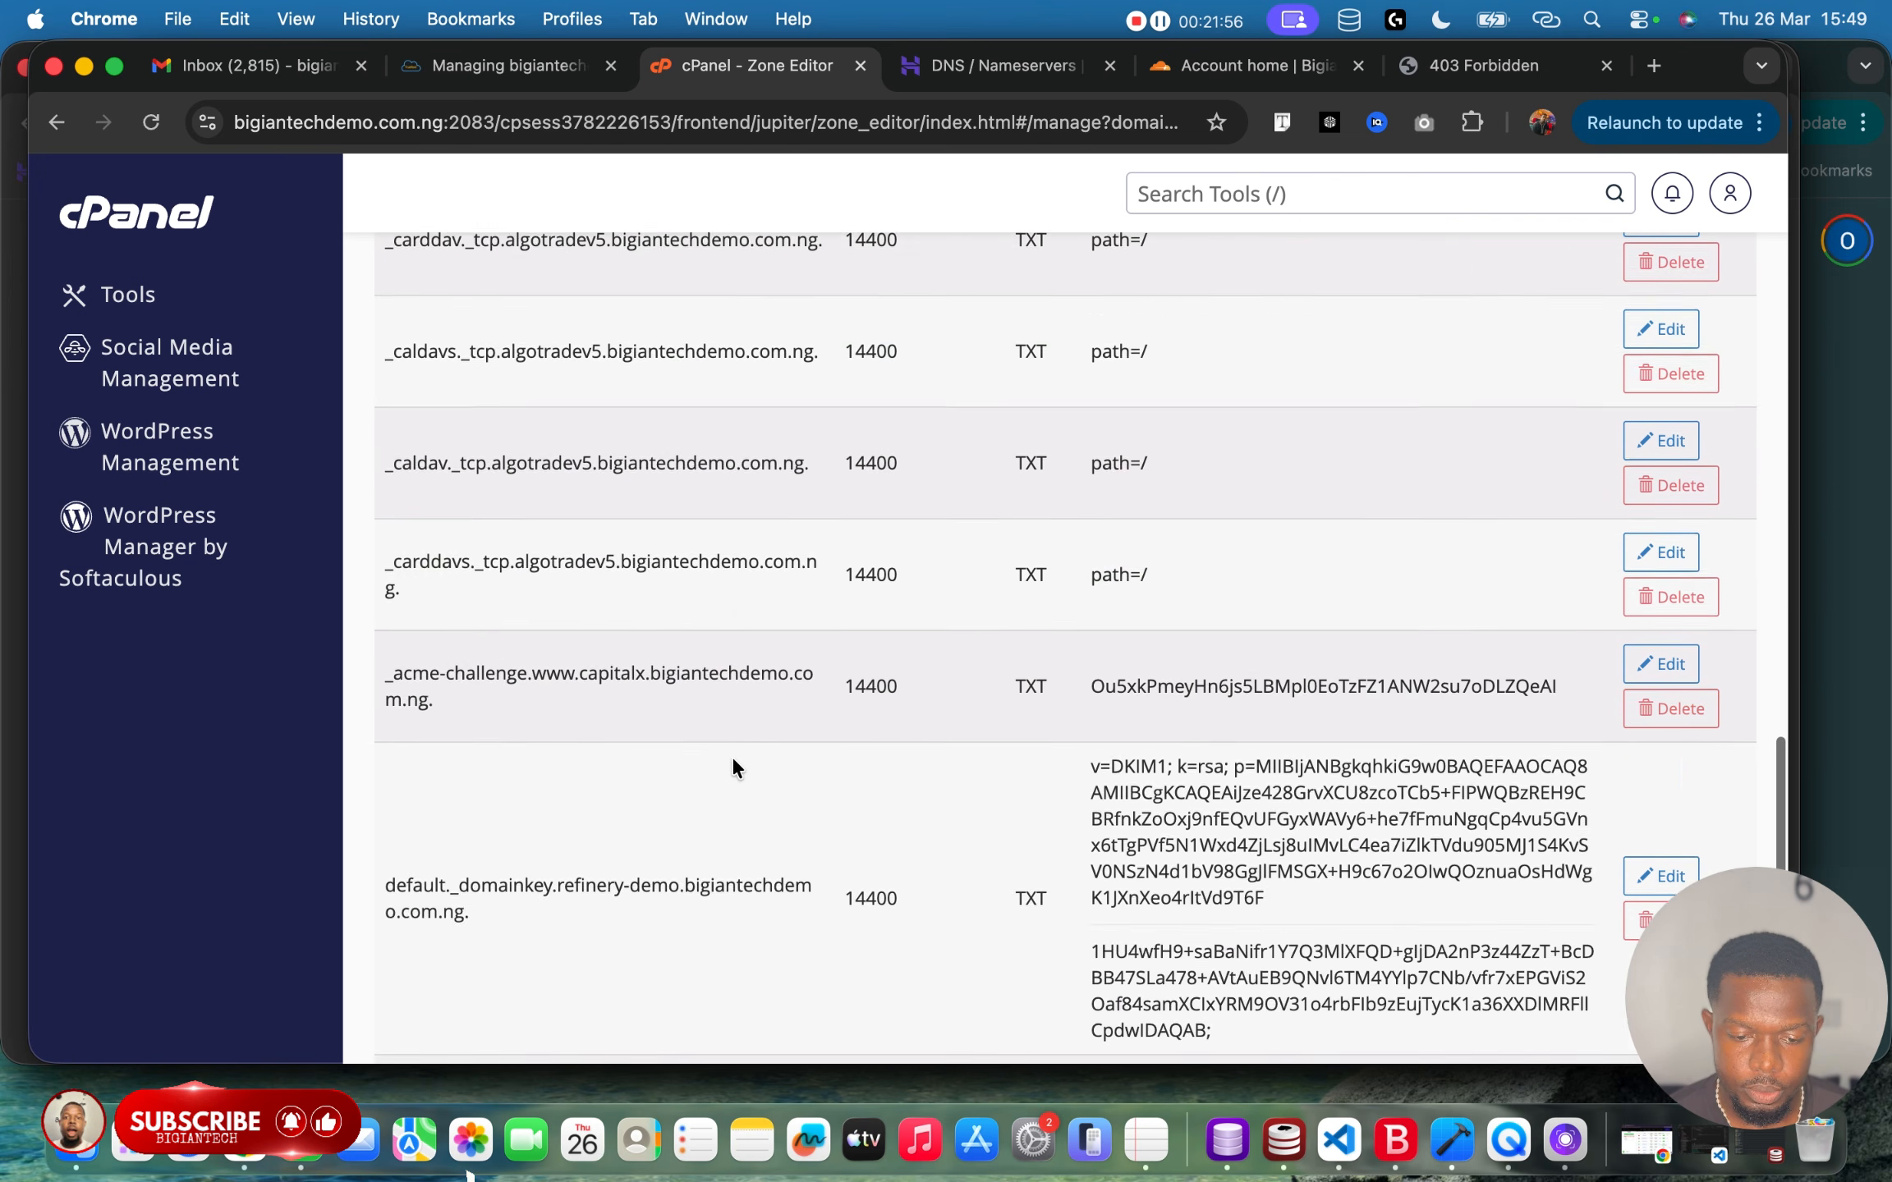
pyautogui.scroll(10, 731, 757)
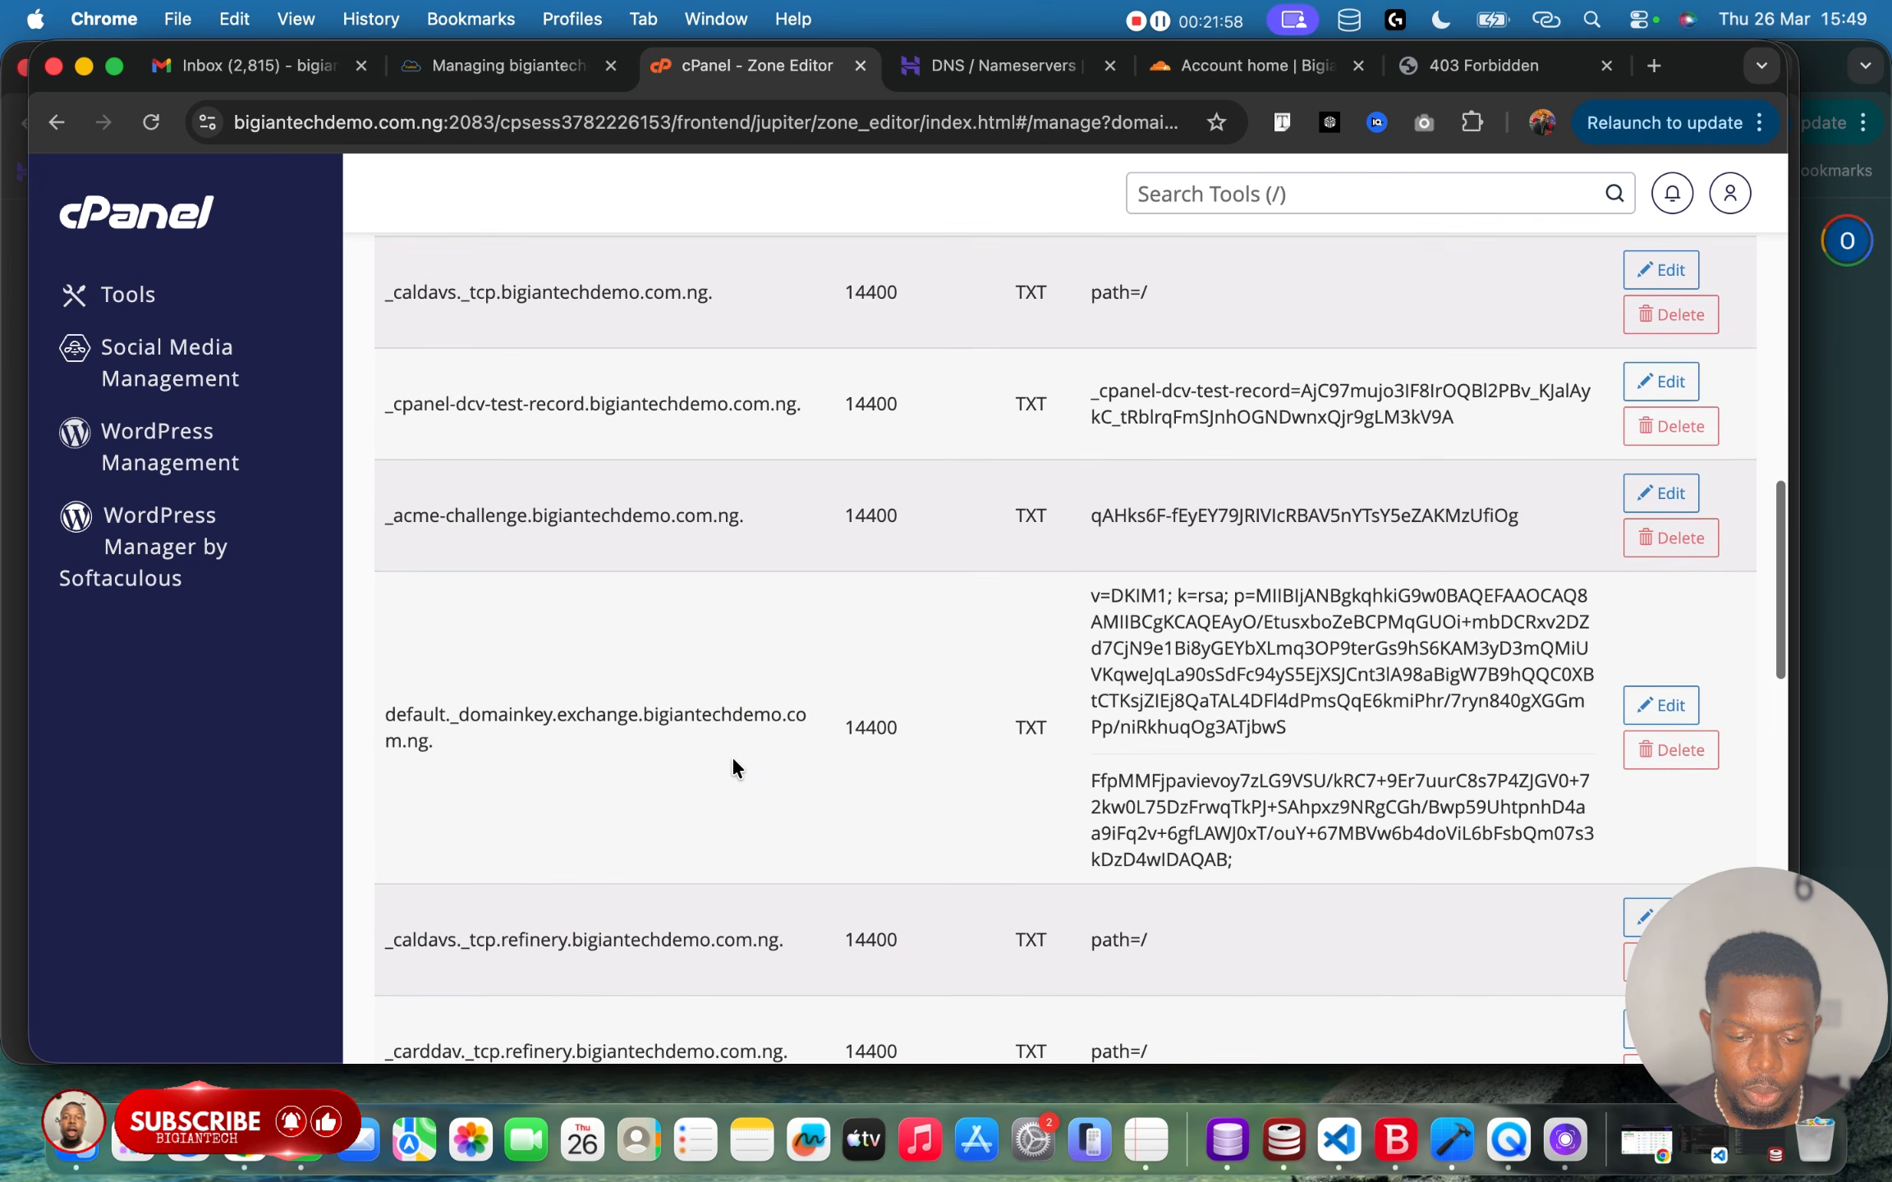
pyautogui.moveTo(552, 757); pyautogui.dragTo(386, 757)
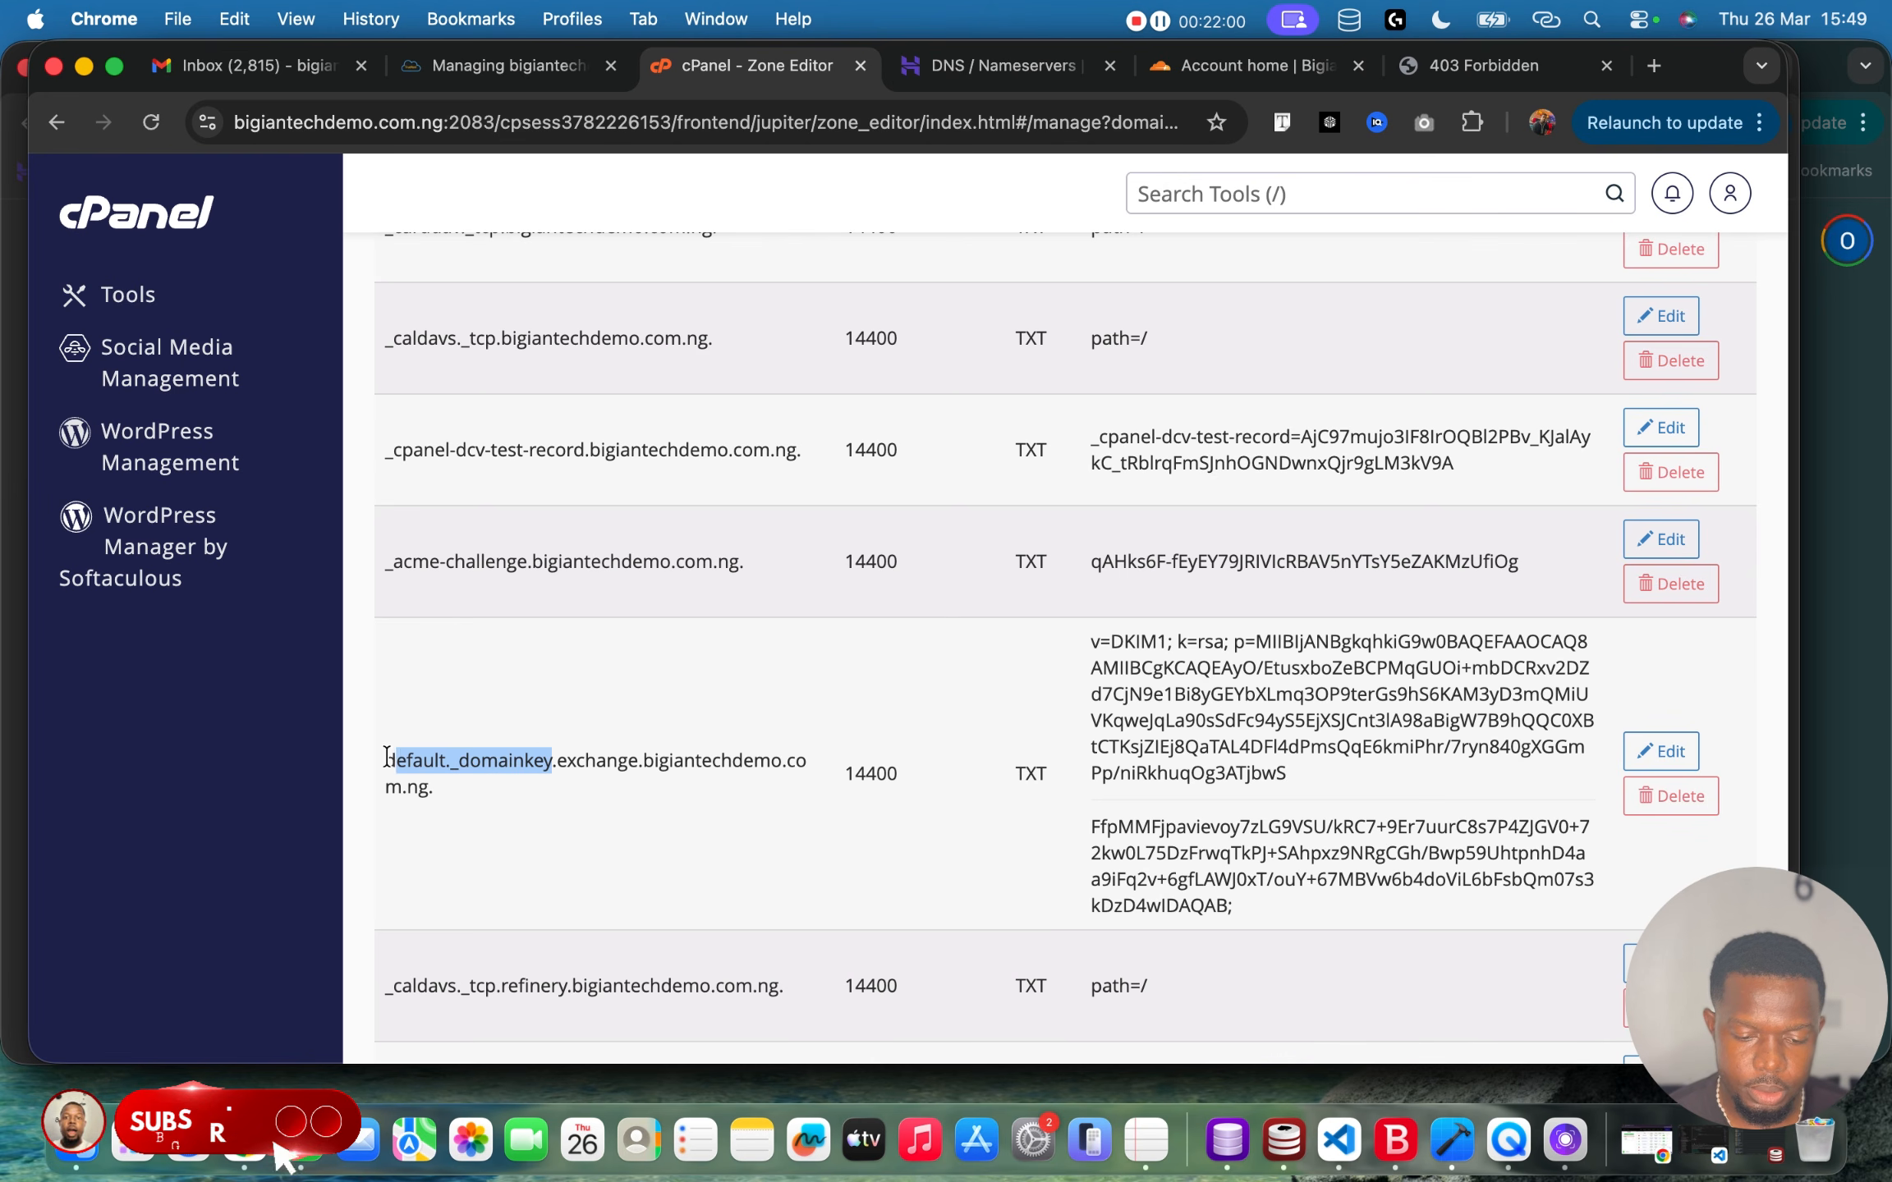
# Cancel editing the bigiantechdemo.com.ng SPF record and filter the zone's TXT records by the name default._domainkey.
pyautogui.scroll(15, 378, 755)
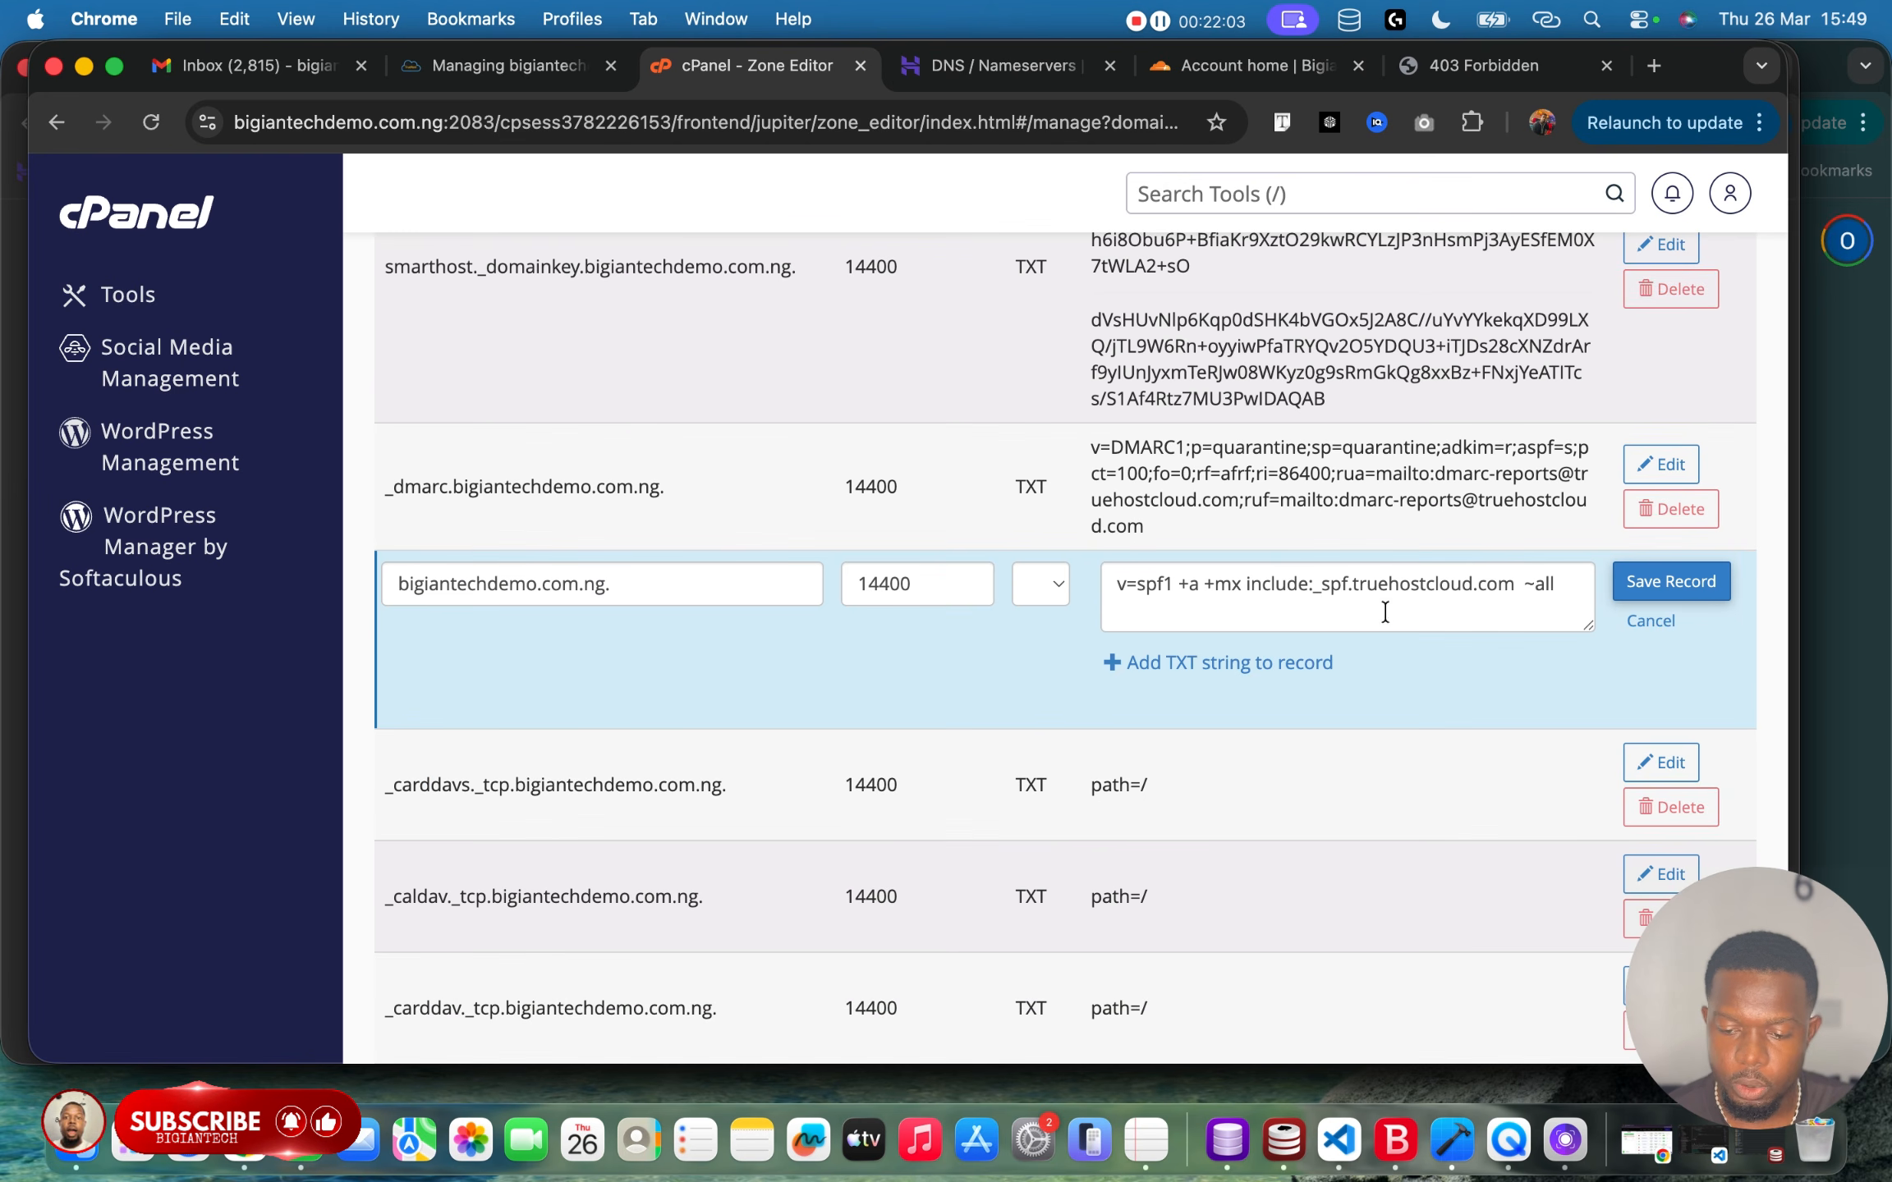
pyautogui.click(1650, 621)
pyautogui.scroll(3, 624, 616)
pyautogui.scroll(3, 622, 610)
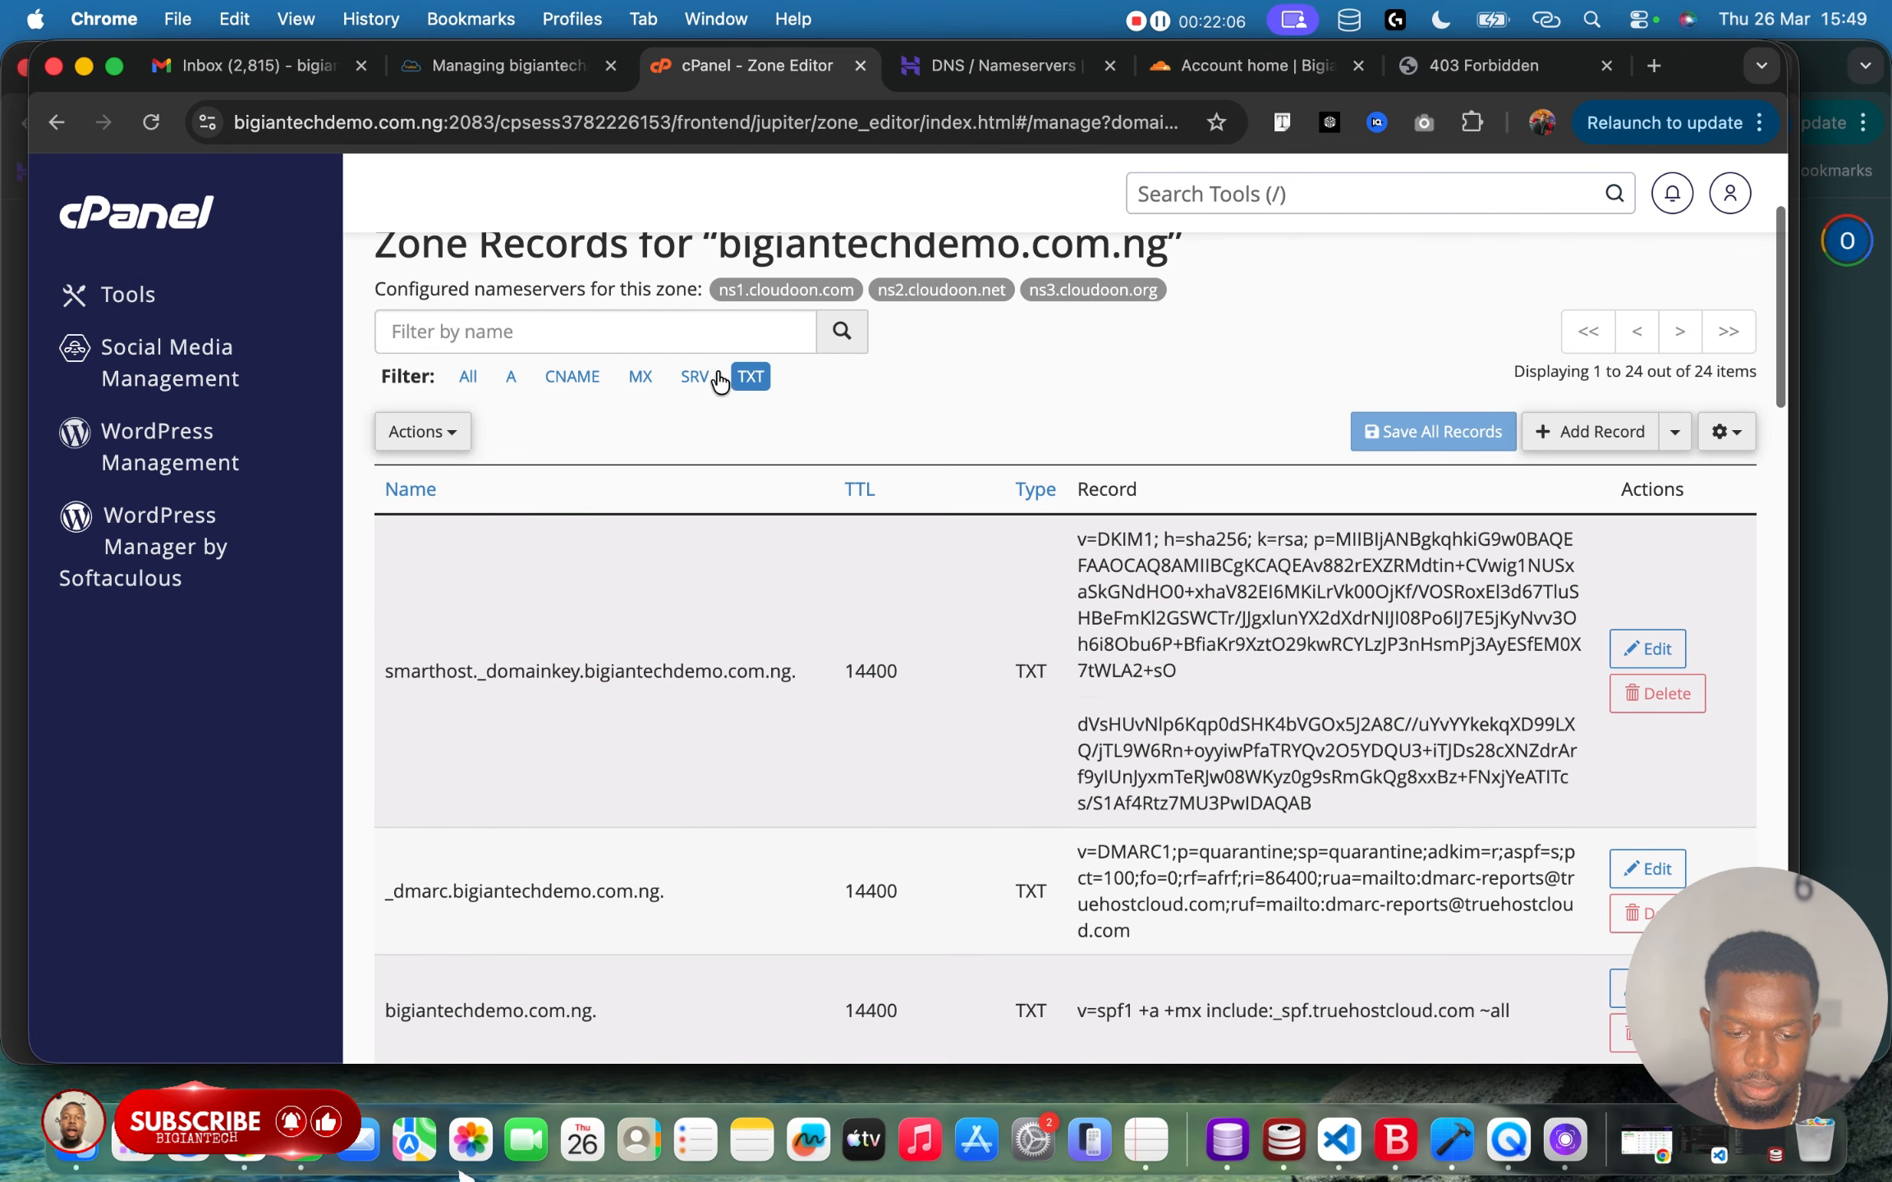
pyautogui.write('default._domainkey')
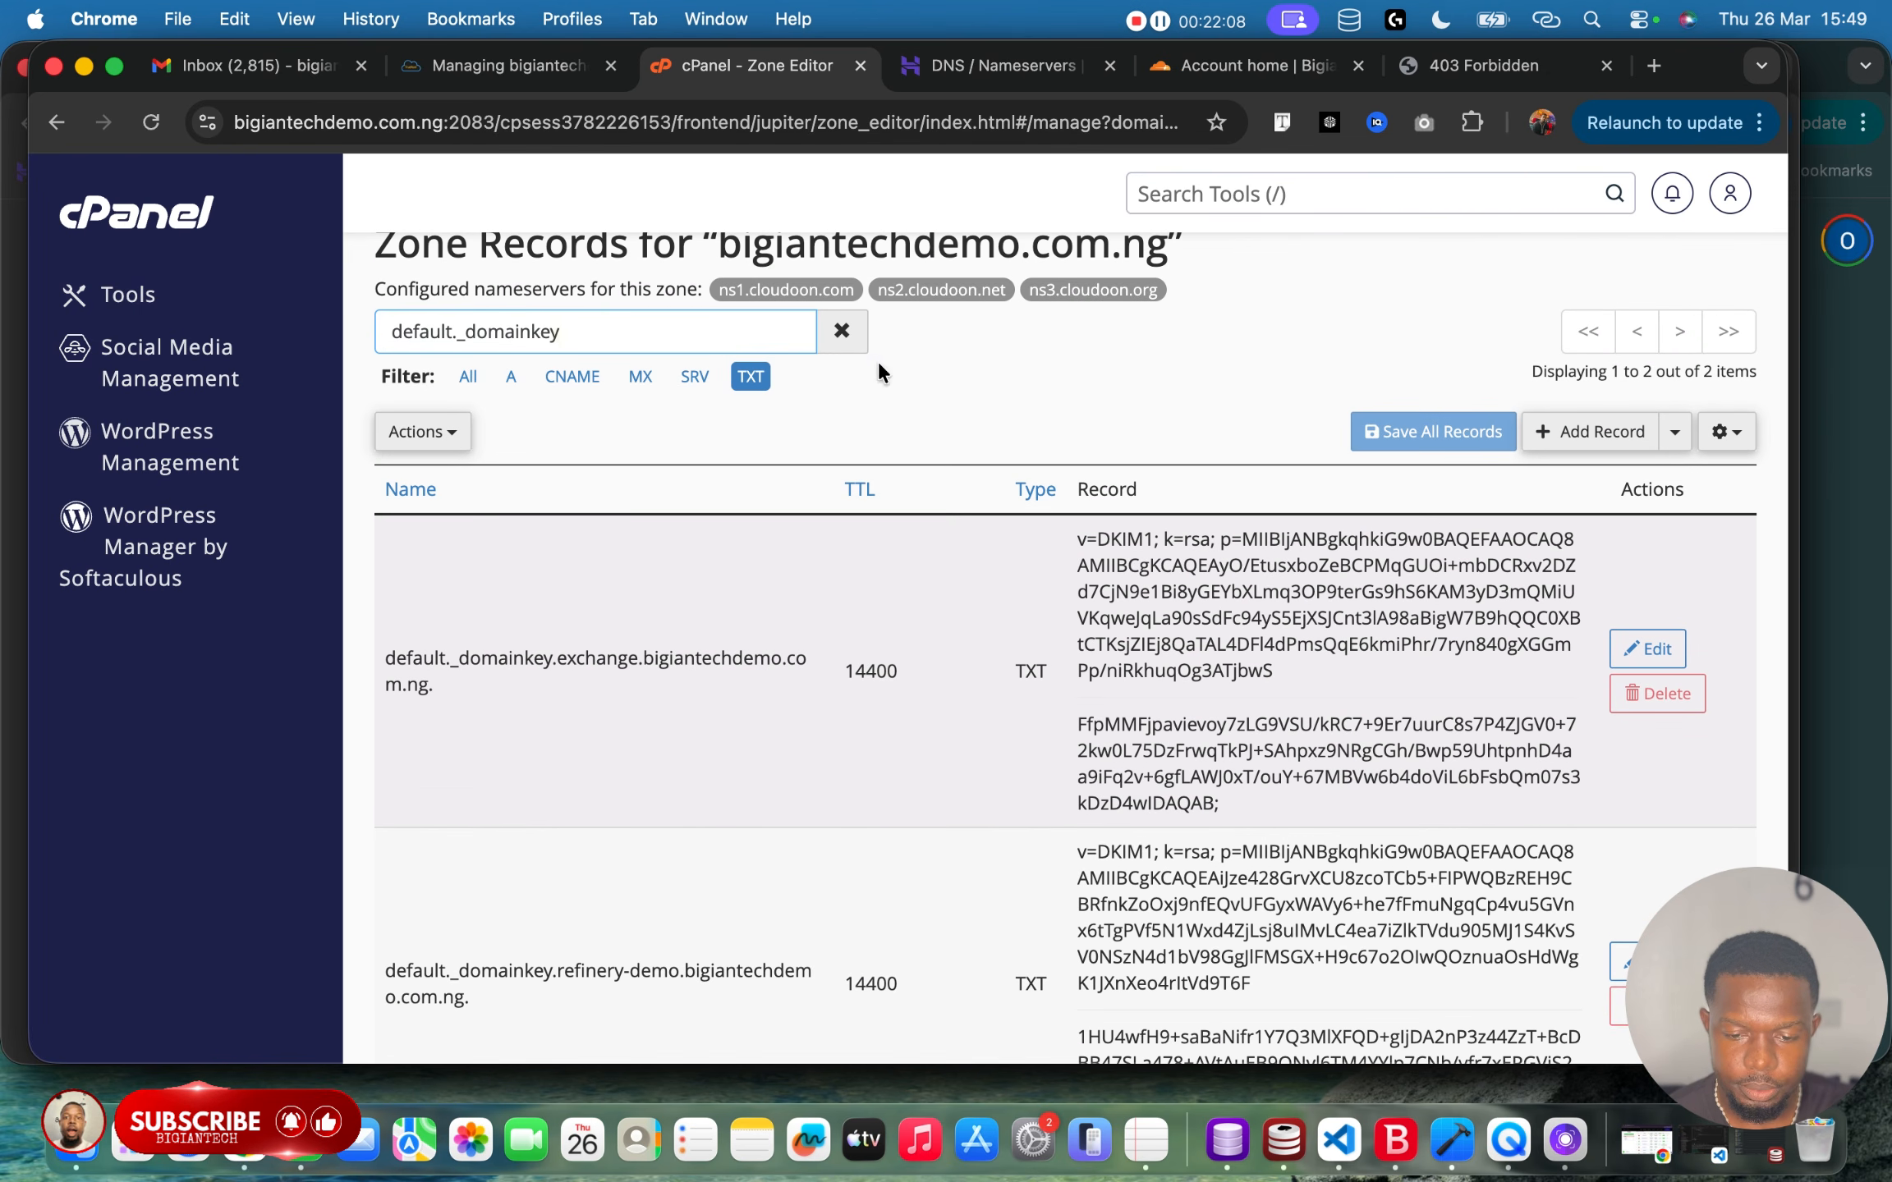
# Examine the filtered default._domainkey records, clear the name filter, and list the zone's records of all types.
pyautogui.scroll(-3, 853, 509)
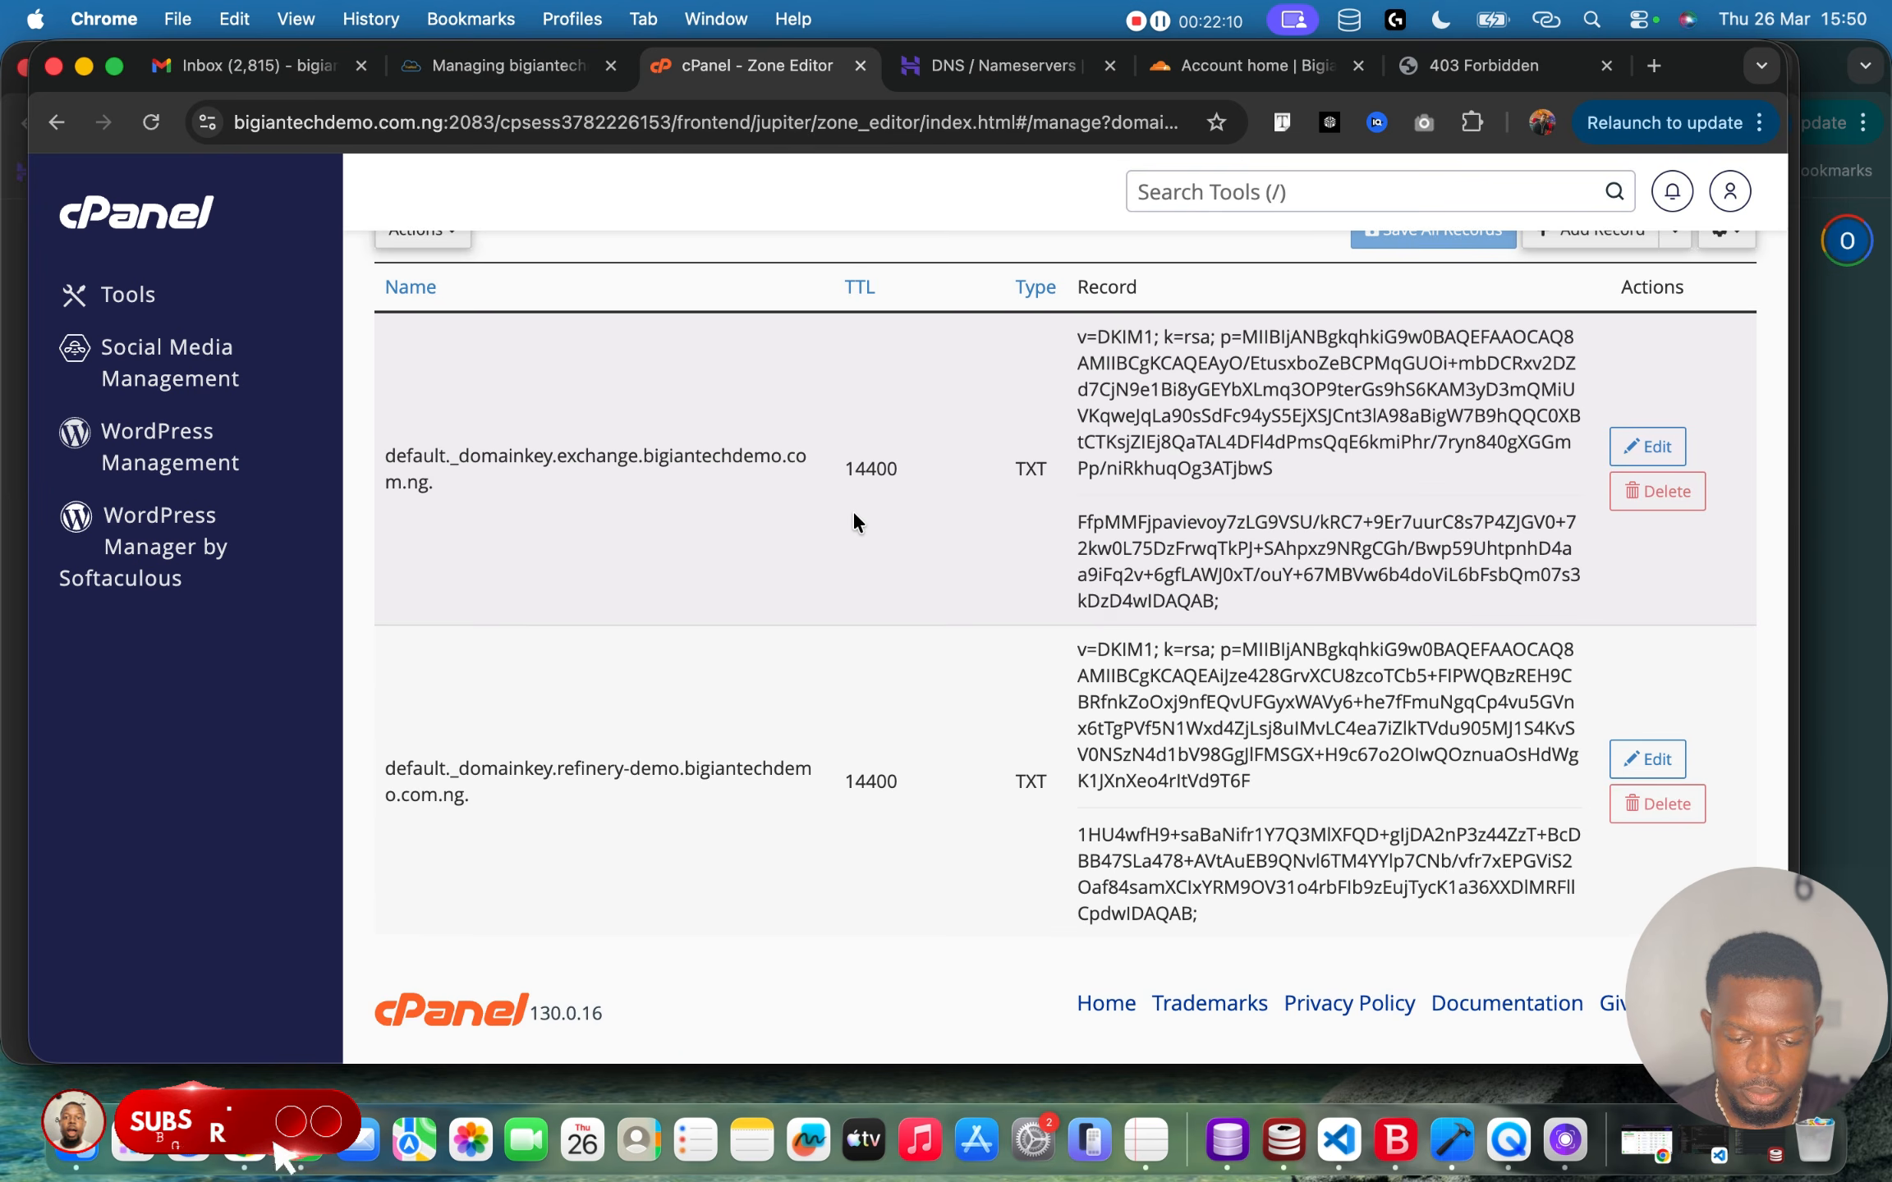
pyautogui.scroll(3, 853, 510)
pyautogui.scroll(-3, 853, 510)
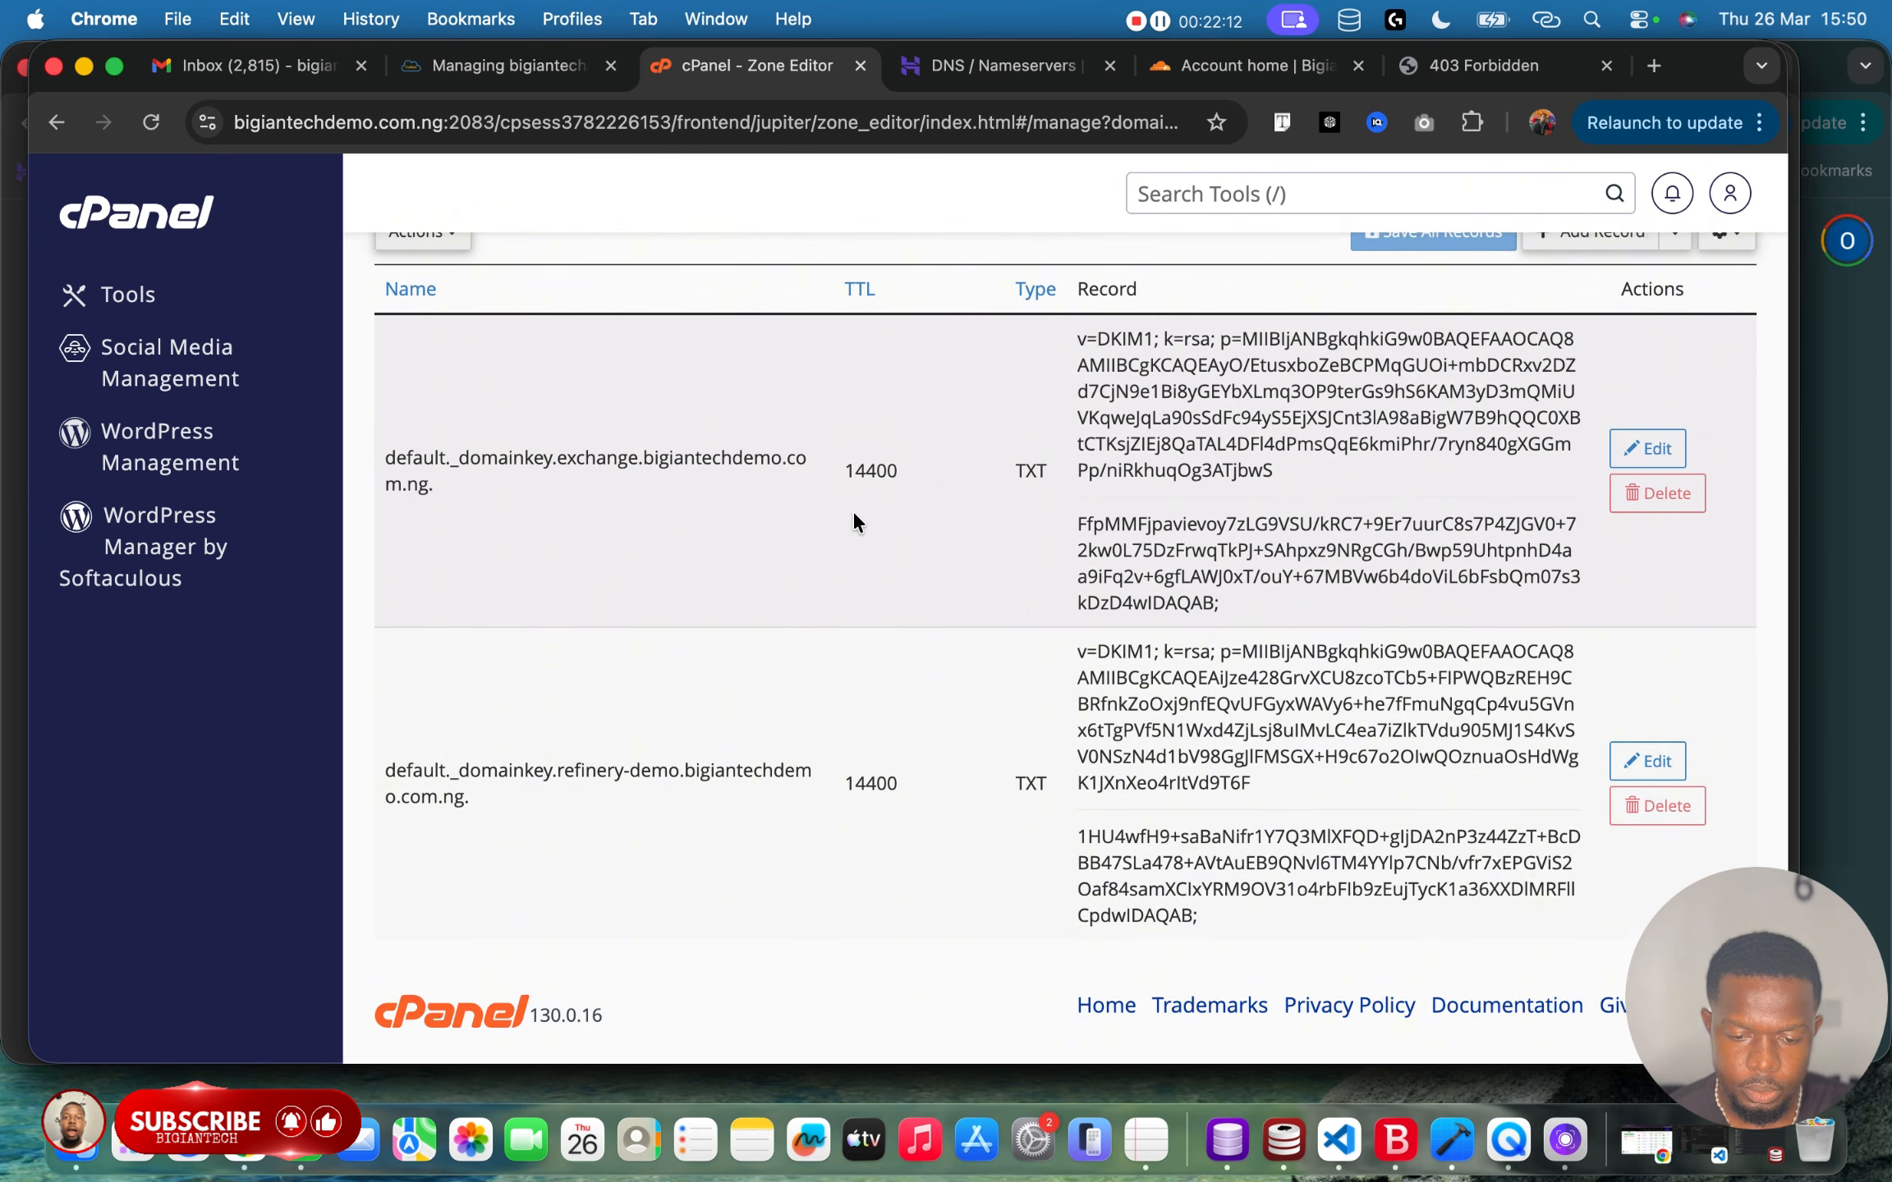
pyautogui.scroll(3, 853, 510)
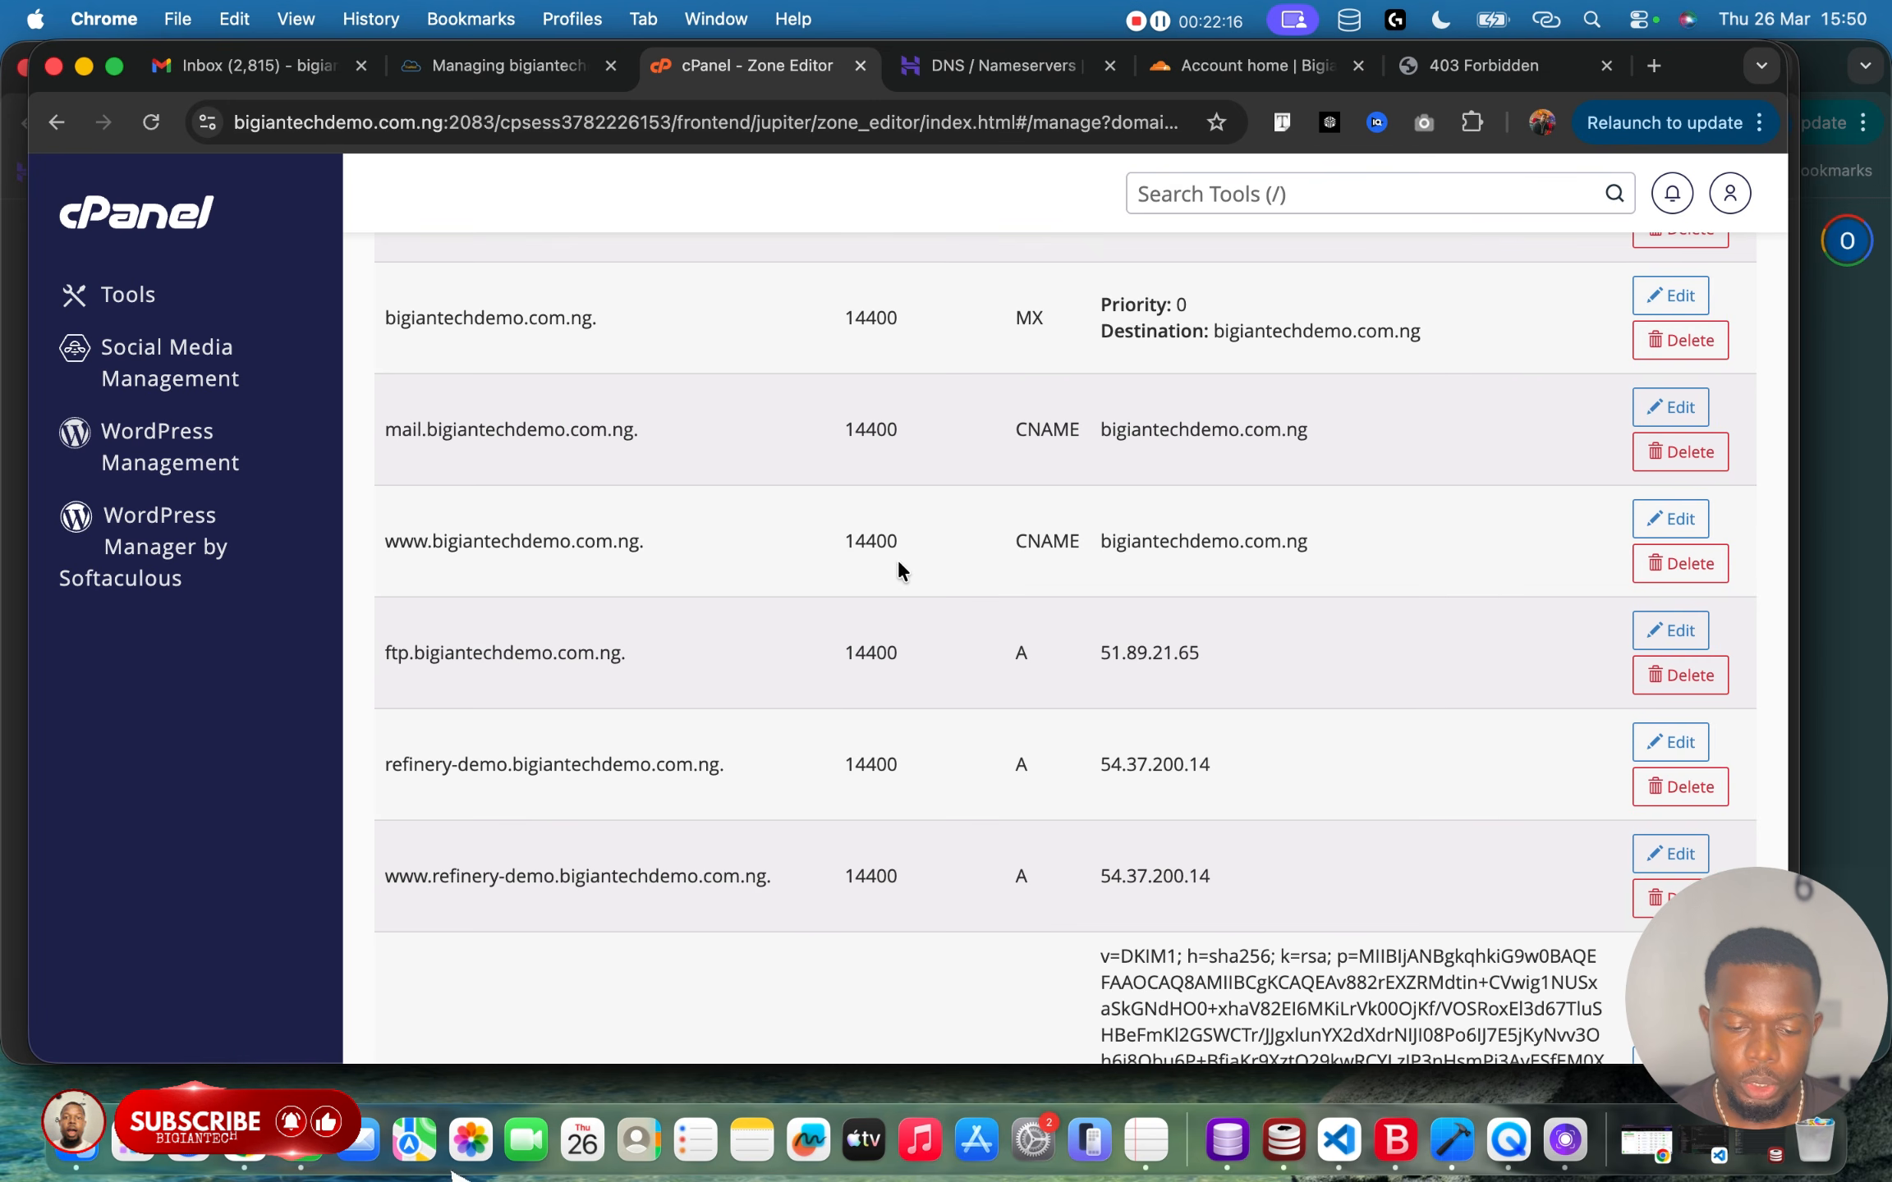
# Find the main domain's DKIM TXT record in the cPanel zone list and copy the smarthost._domainkey part of its name.
pyautogui.scroll(-5, 897, 565)
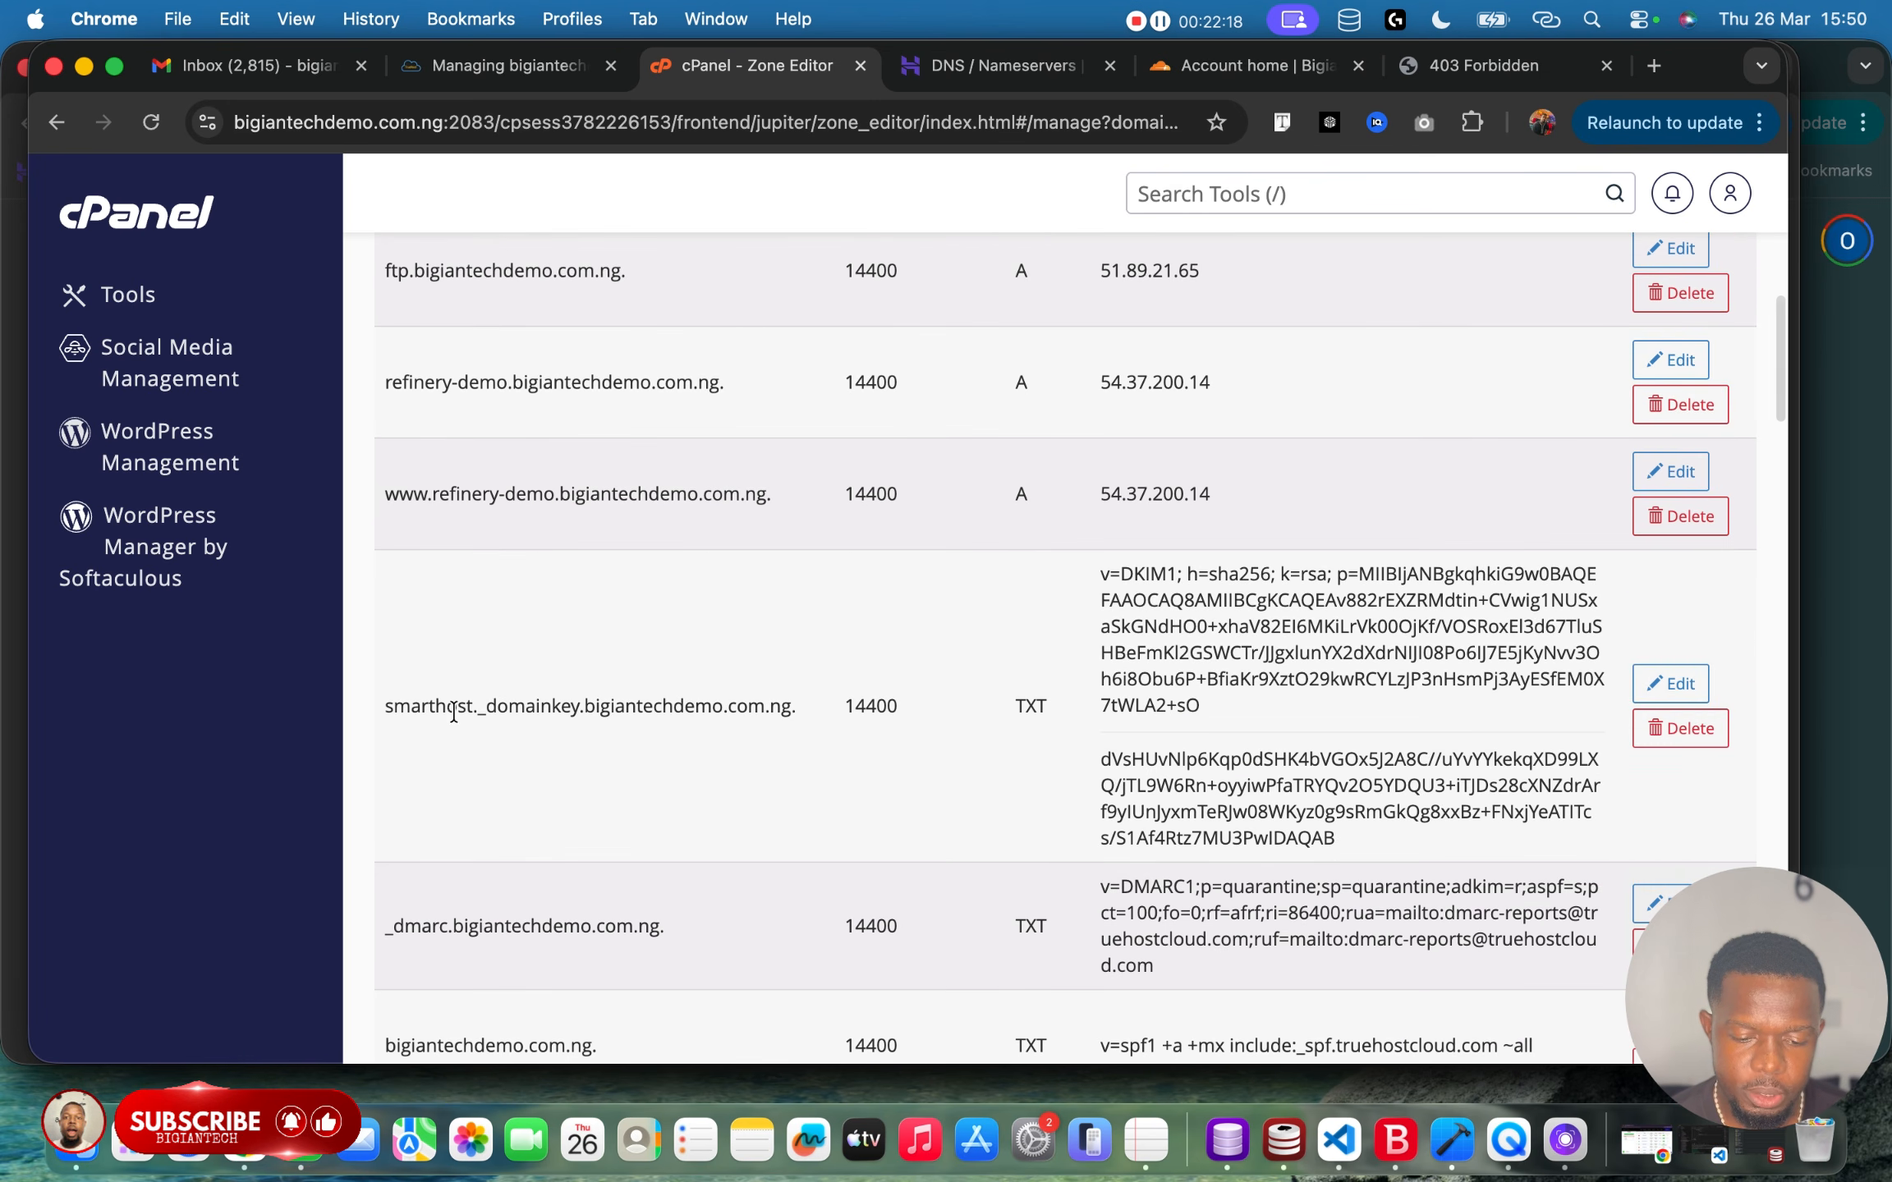
pyautogui.scroll(-4, 596, 713)
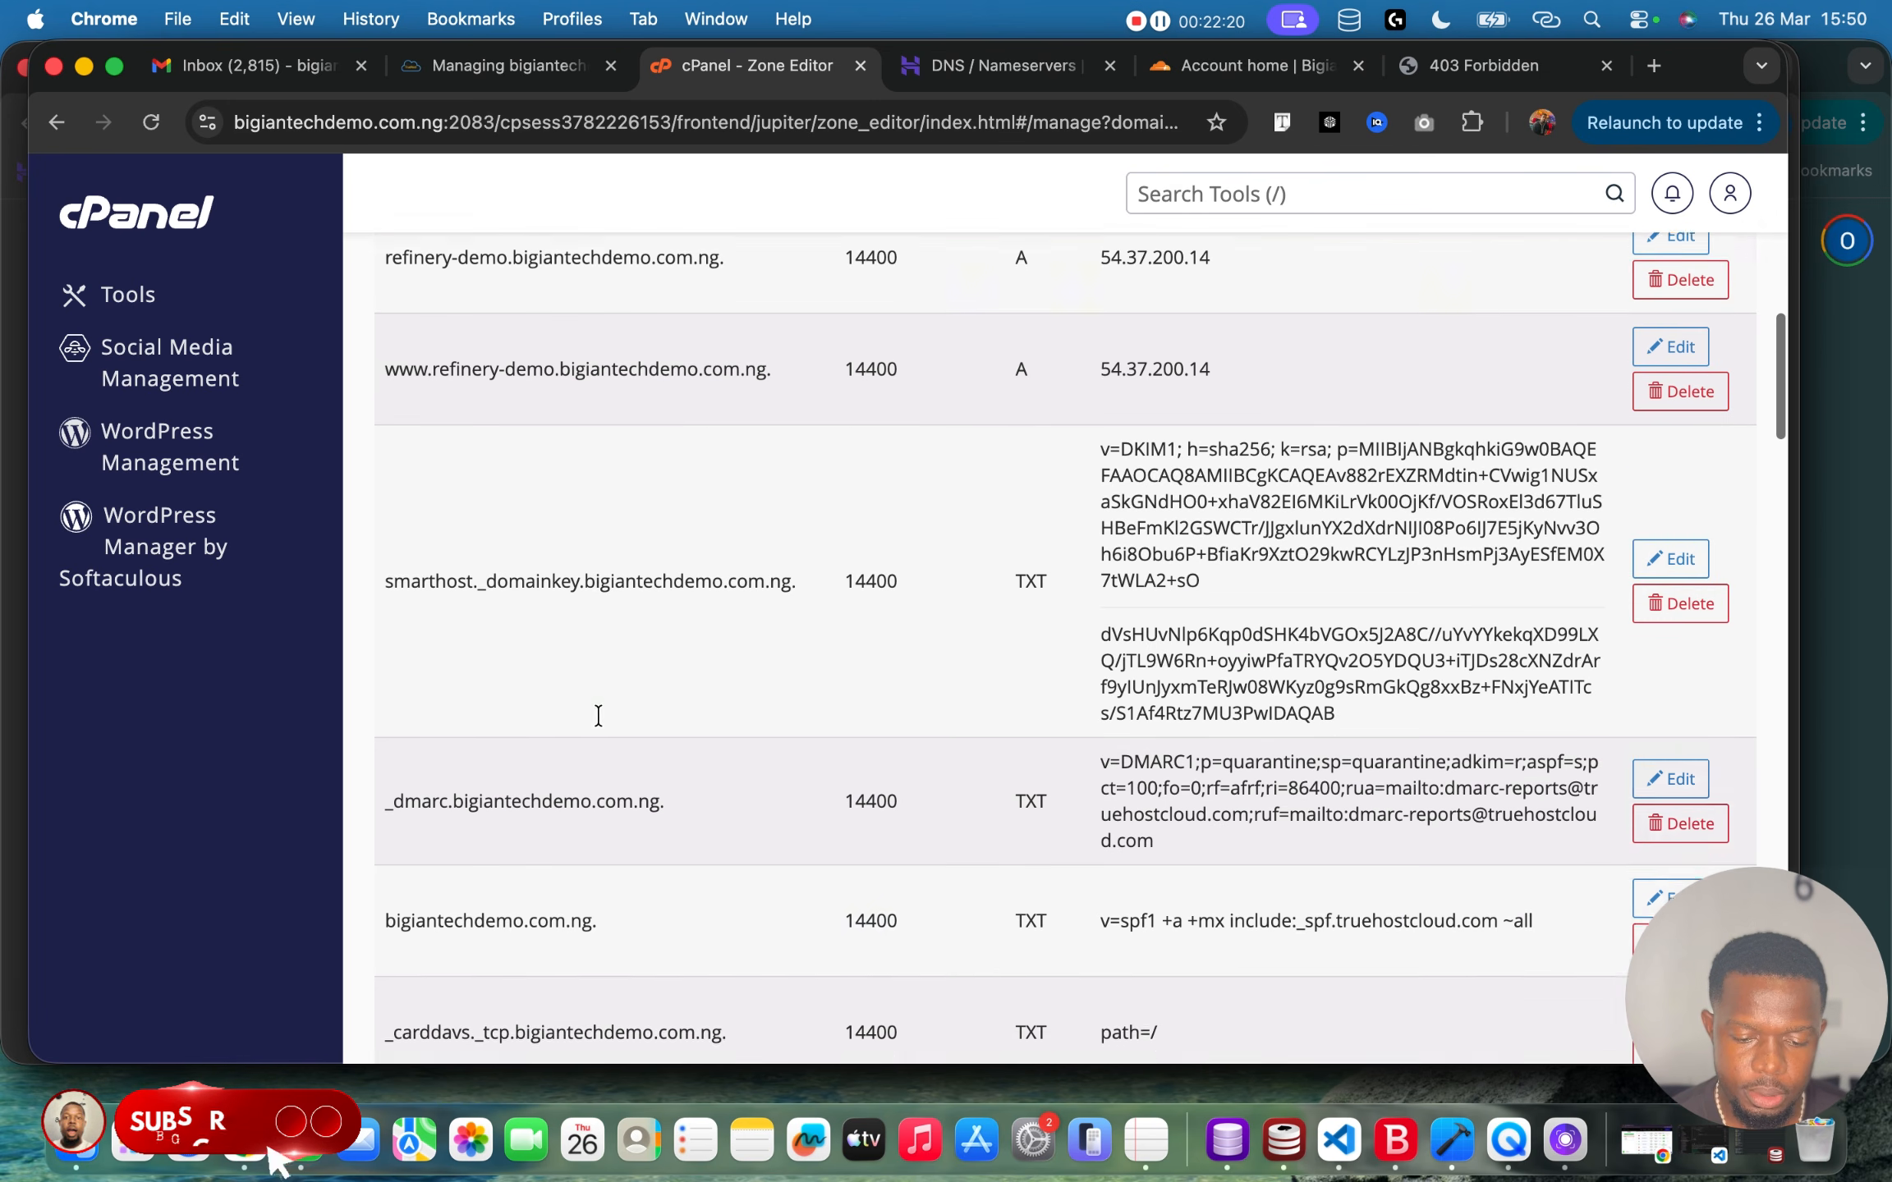
pyautogui.scroll(-4, 575, 727)
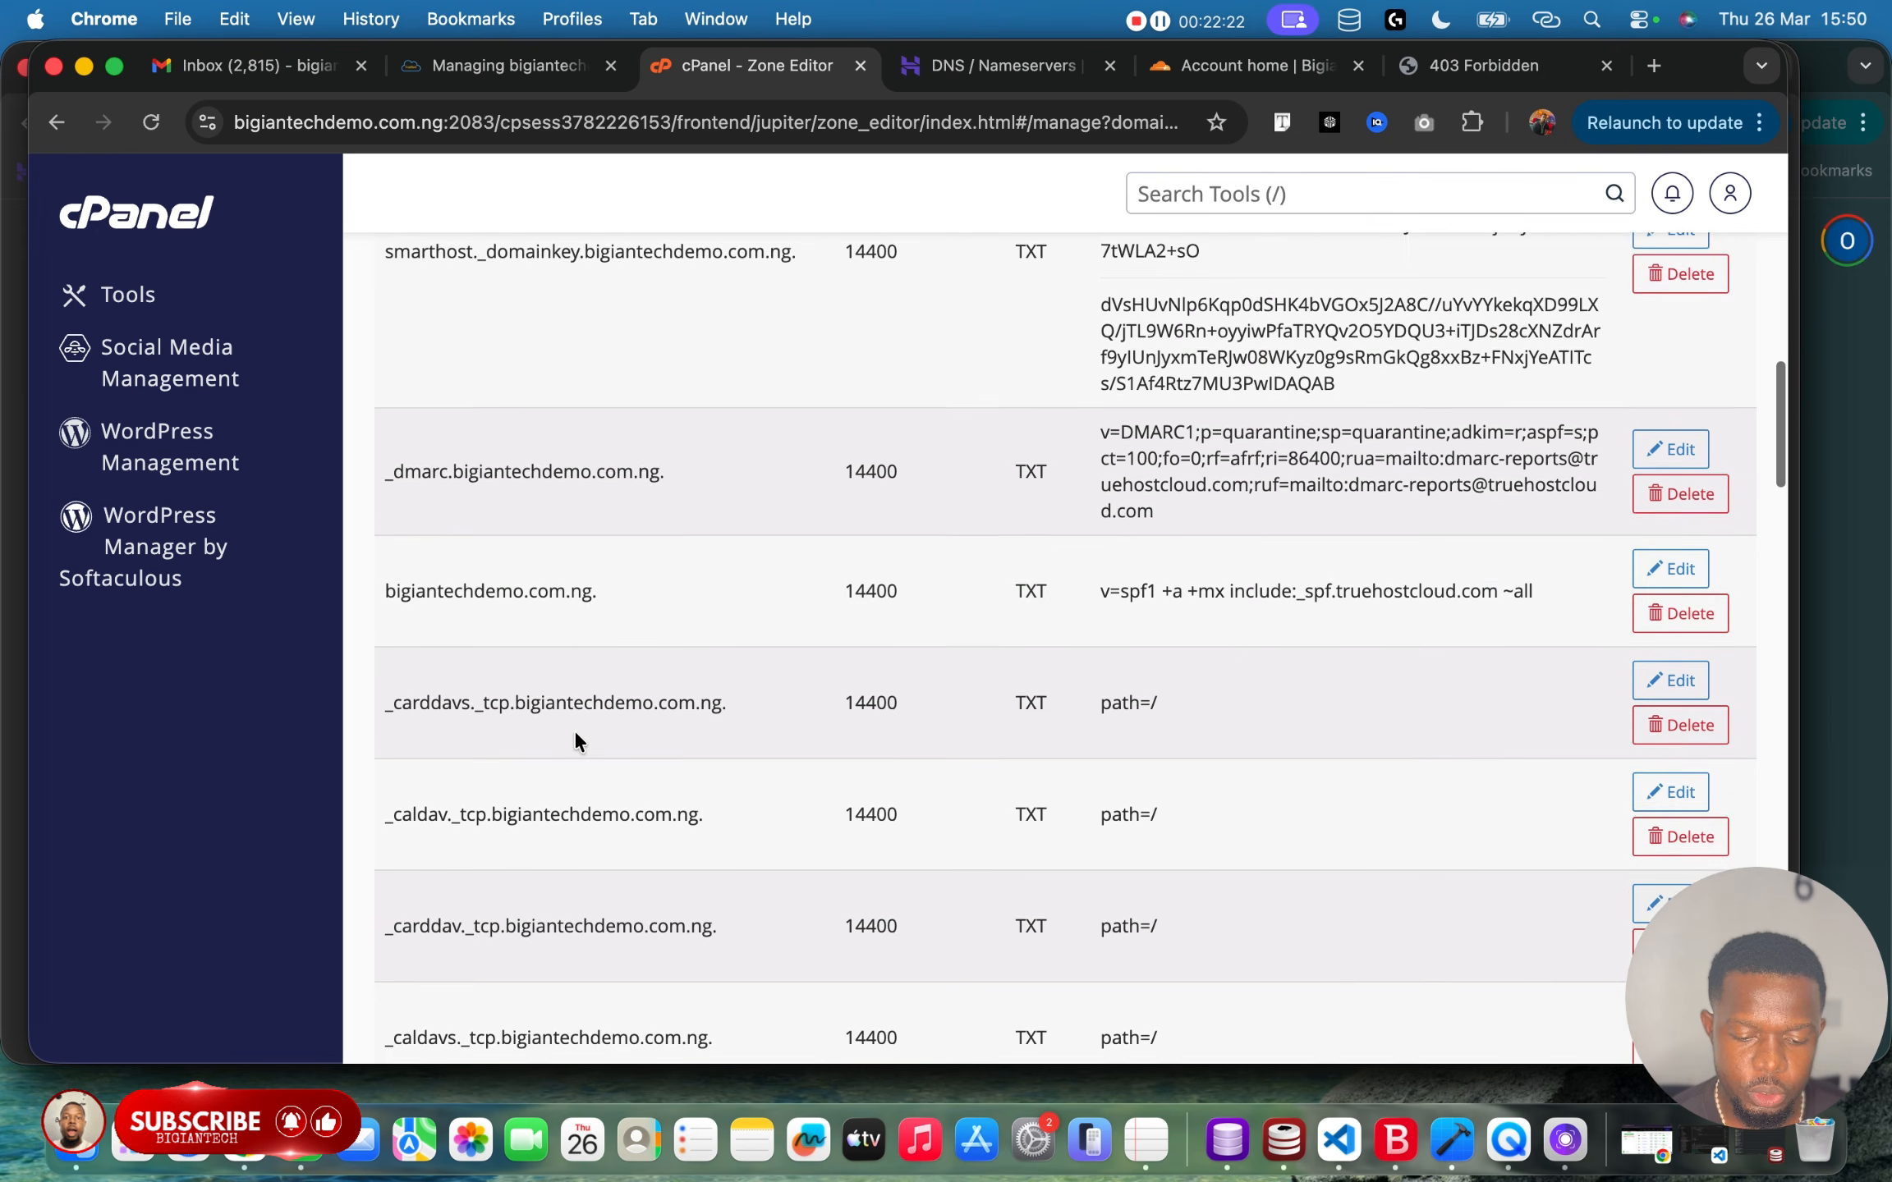
pyautogui.scroll(-5, 573, 730)
pyautogui.scroll(12, 573, 730)
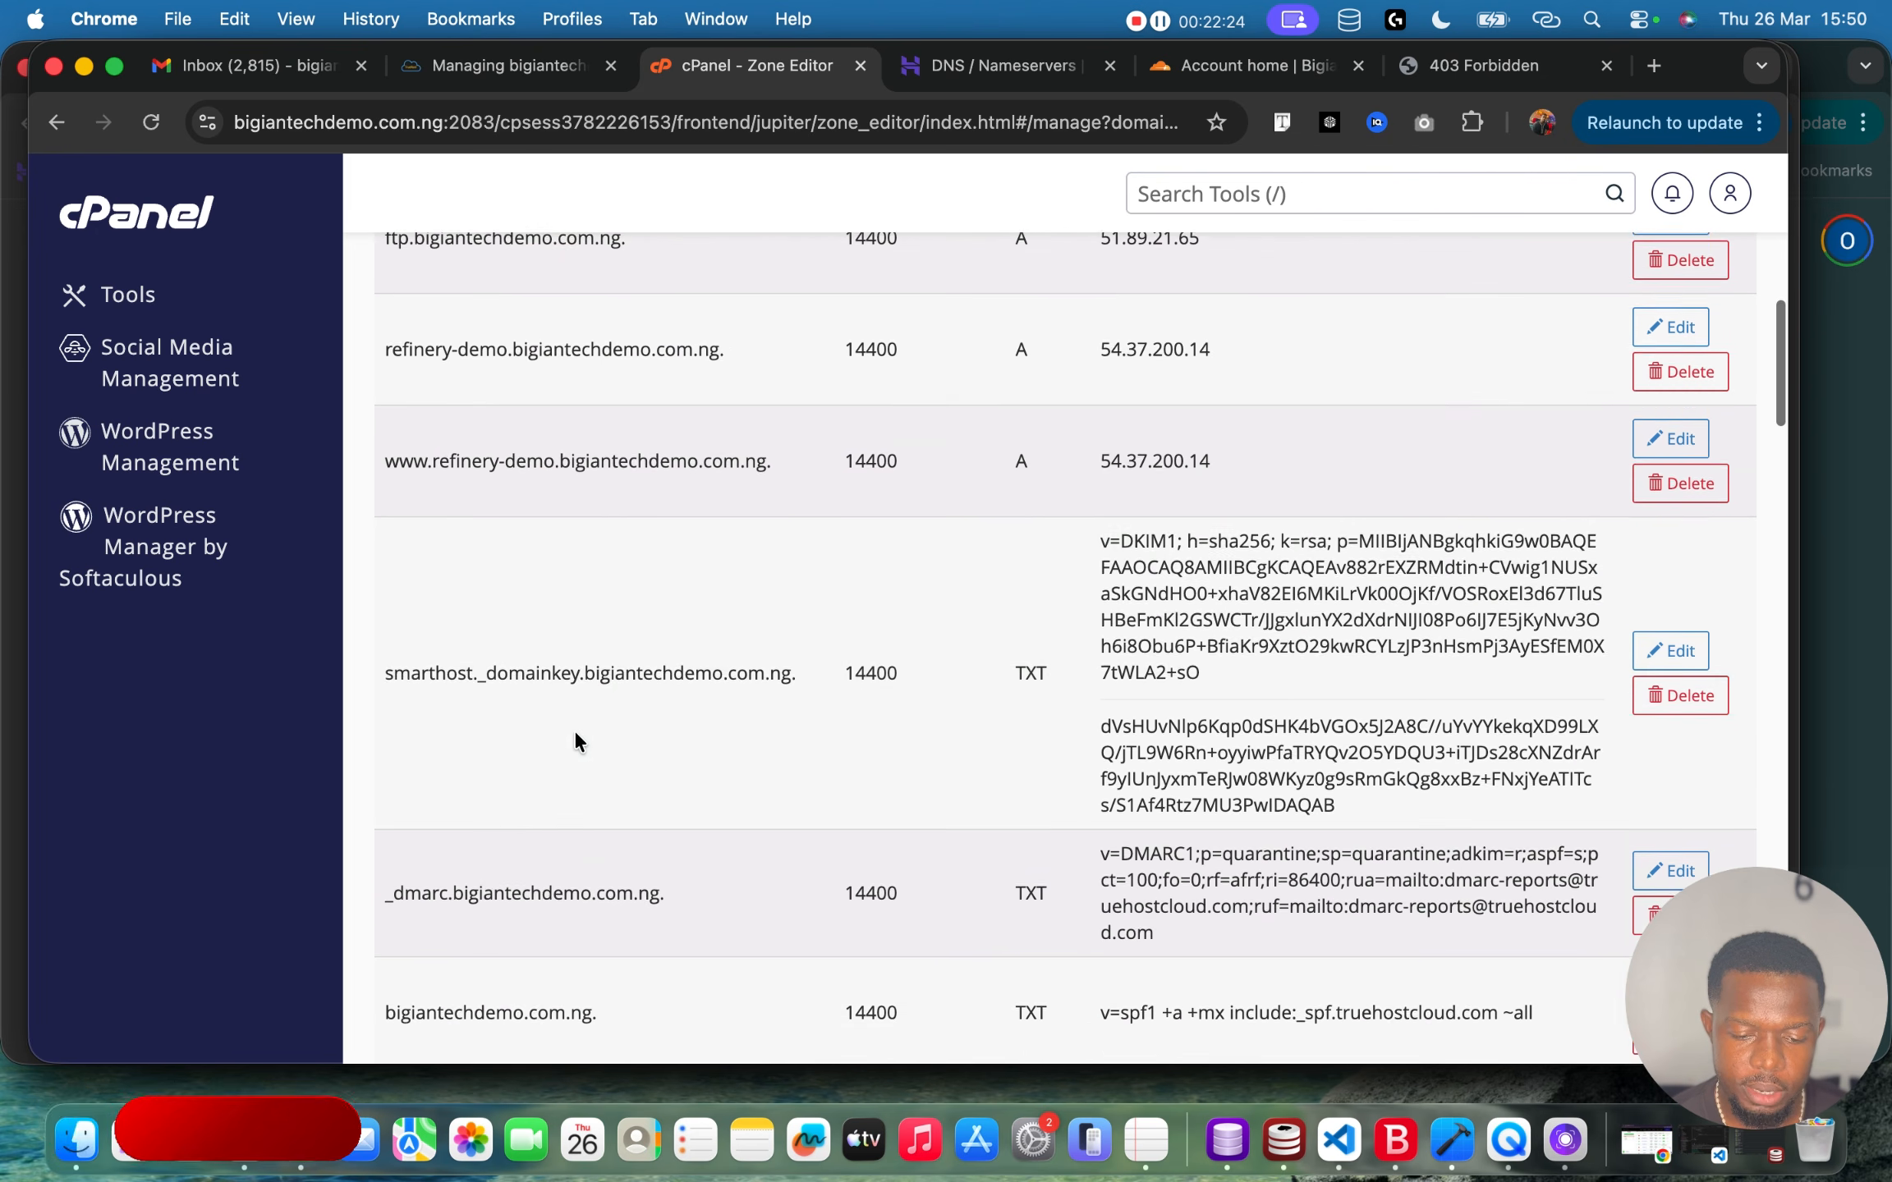
pyautogui.moveTo(580, 709); pyautogui.dragTo(409, 708)
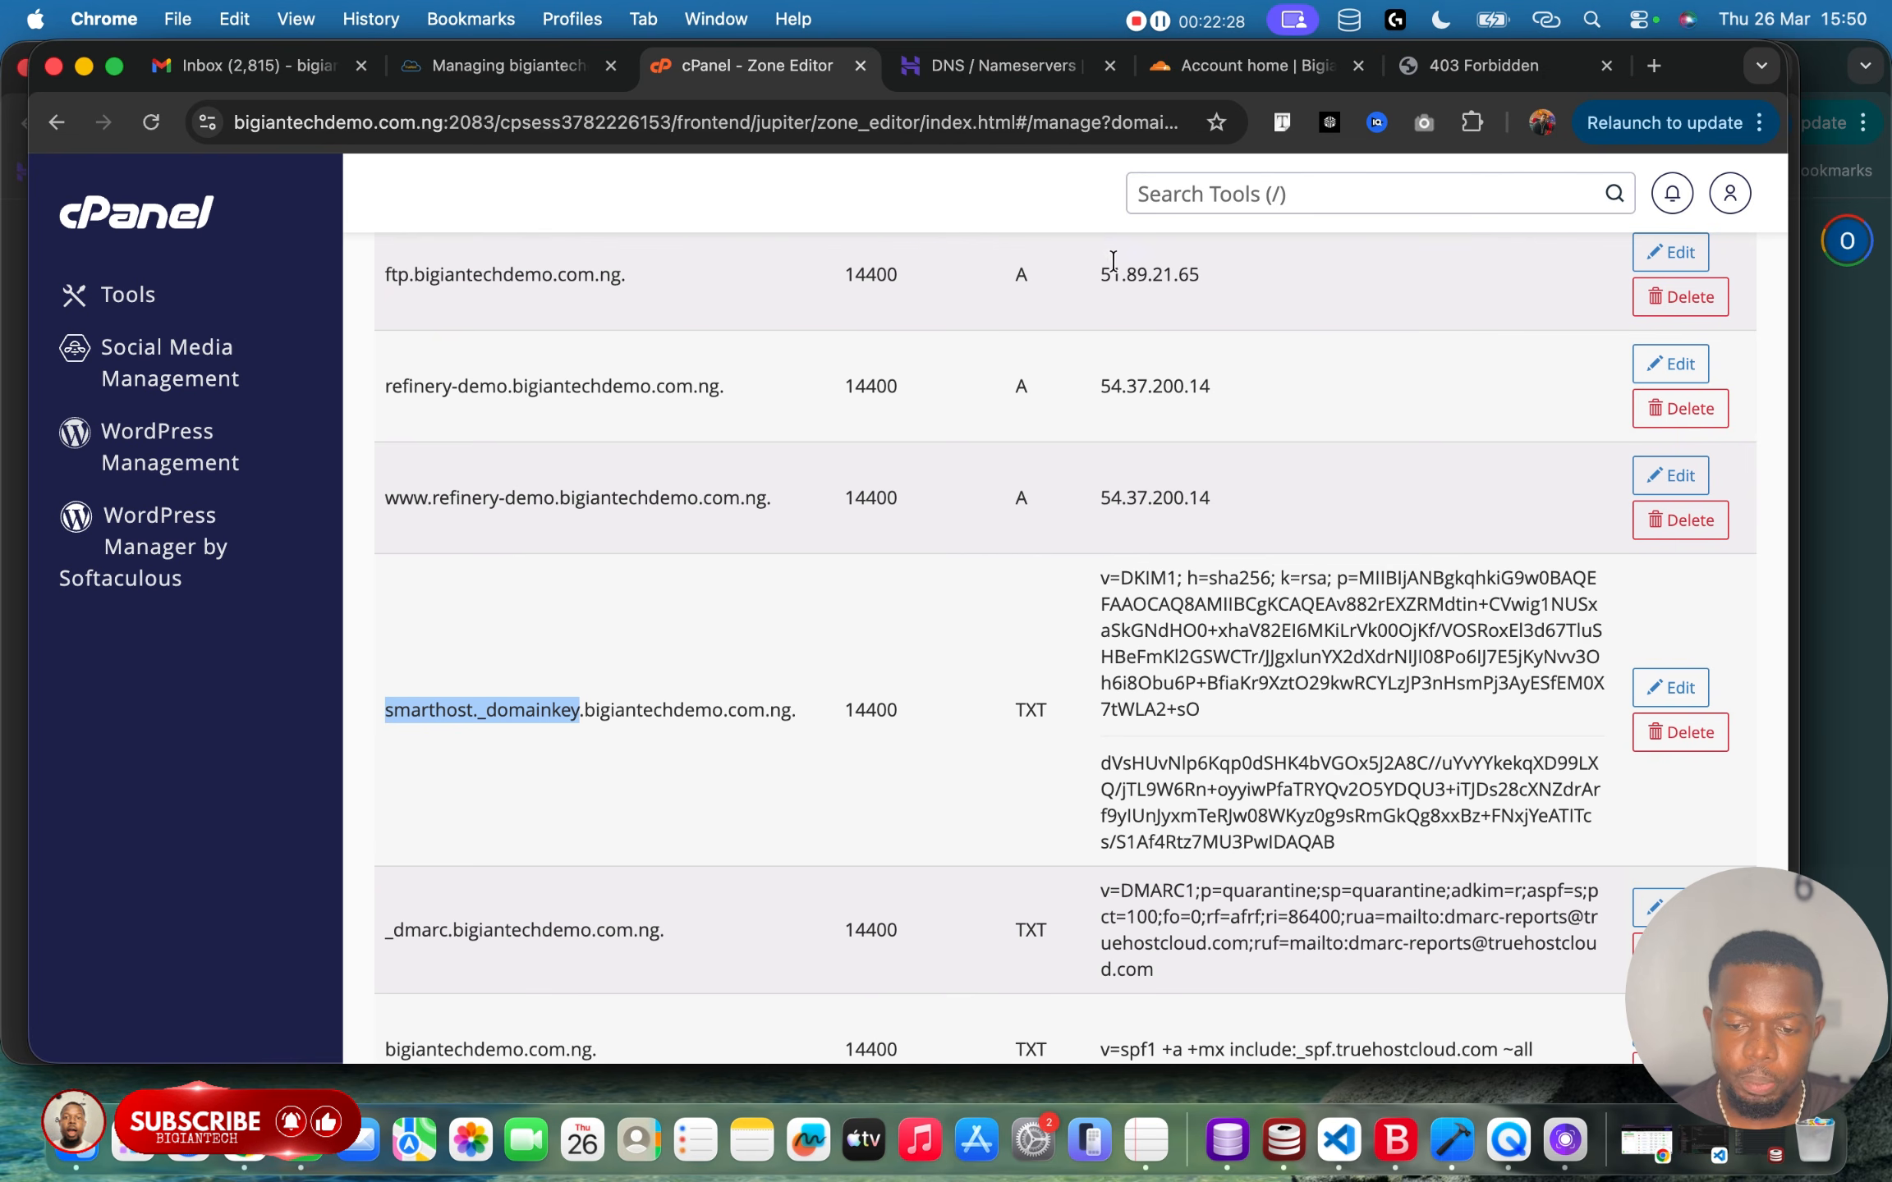
# In Cloudflare, set the new bigiantechdemo.com.ng record's type to TXT and its name to smarthost._domainkey.
pyautogui.click(1253, 76)
pyautogui.click(743, 579)
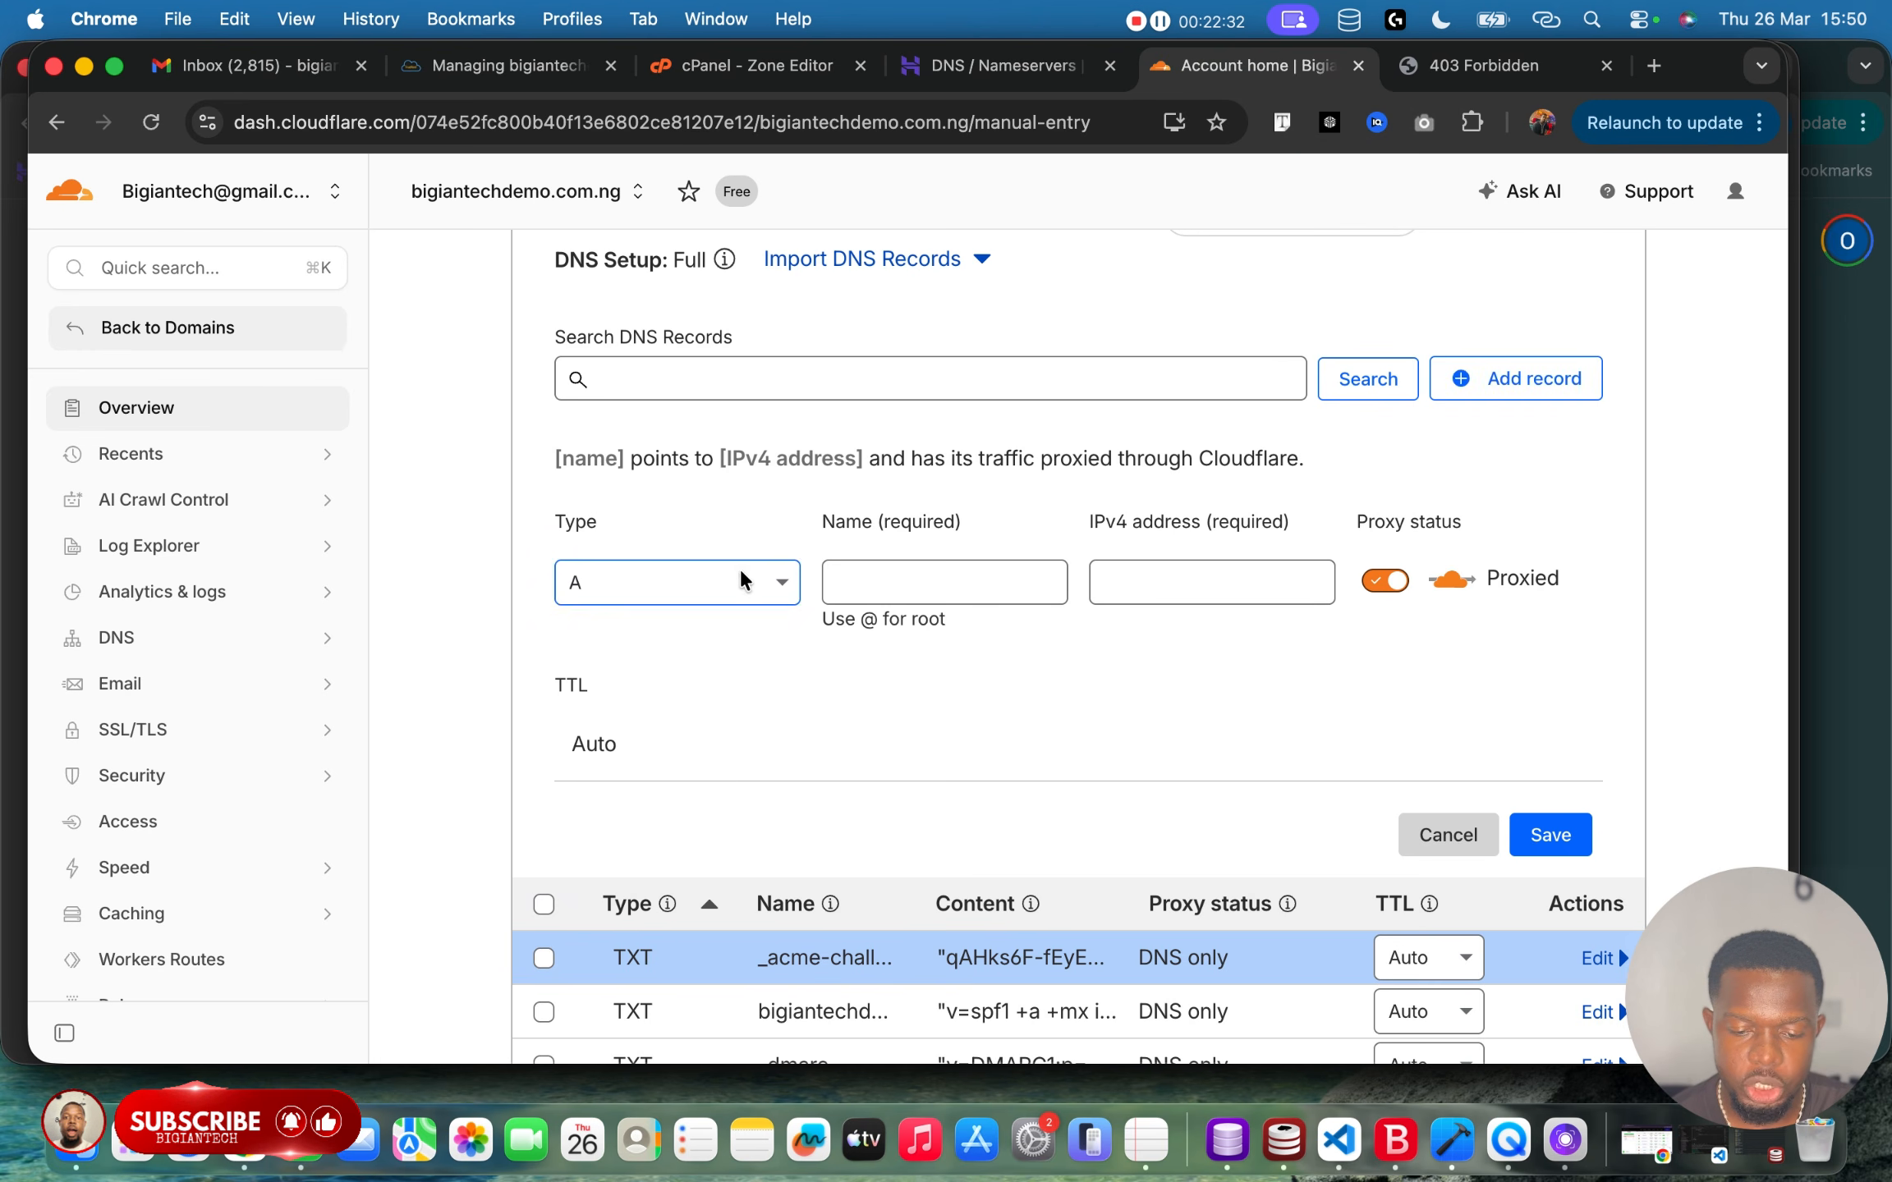
pyautogui.scroll(-5, 679, 857)
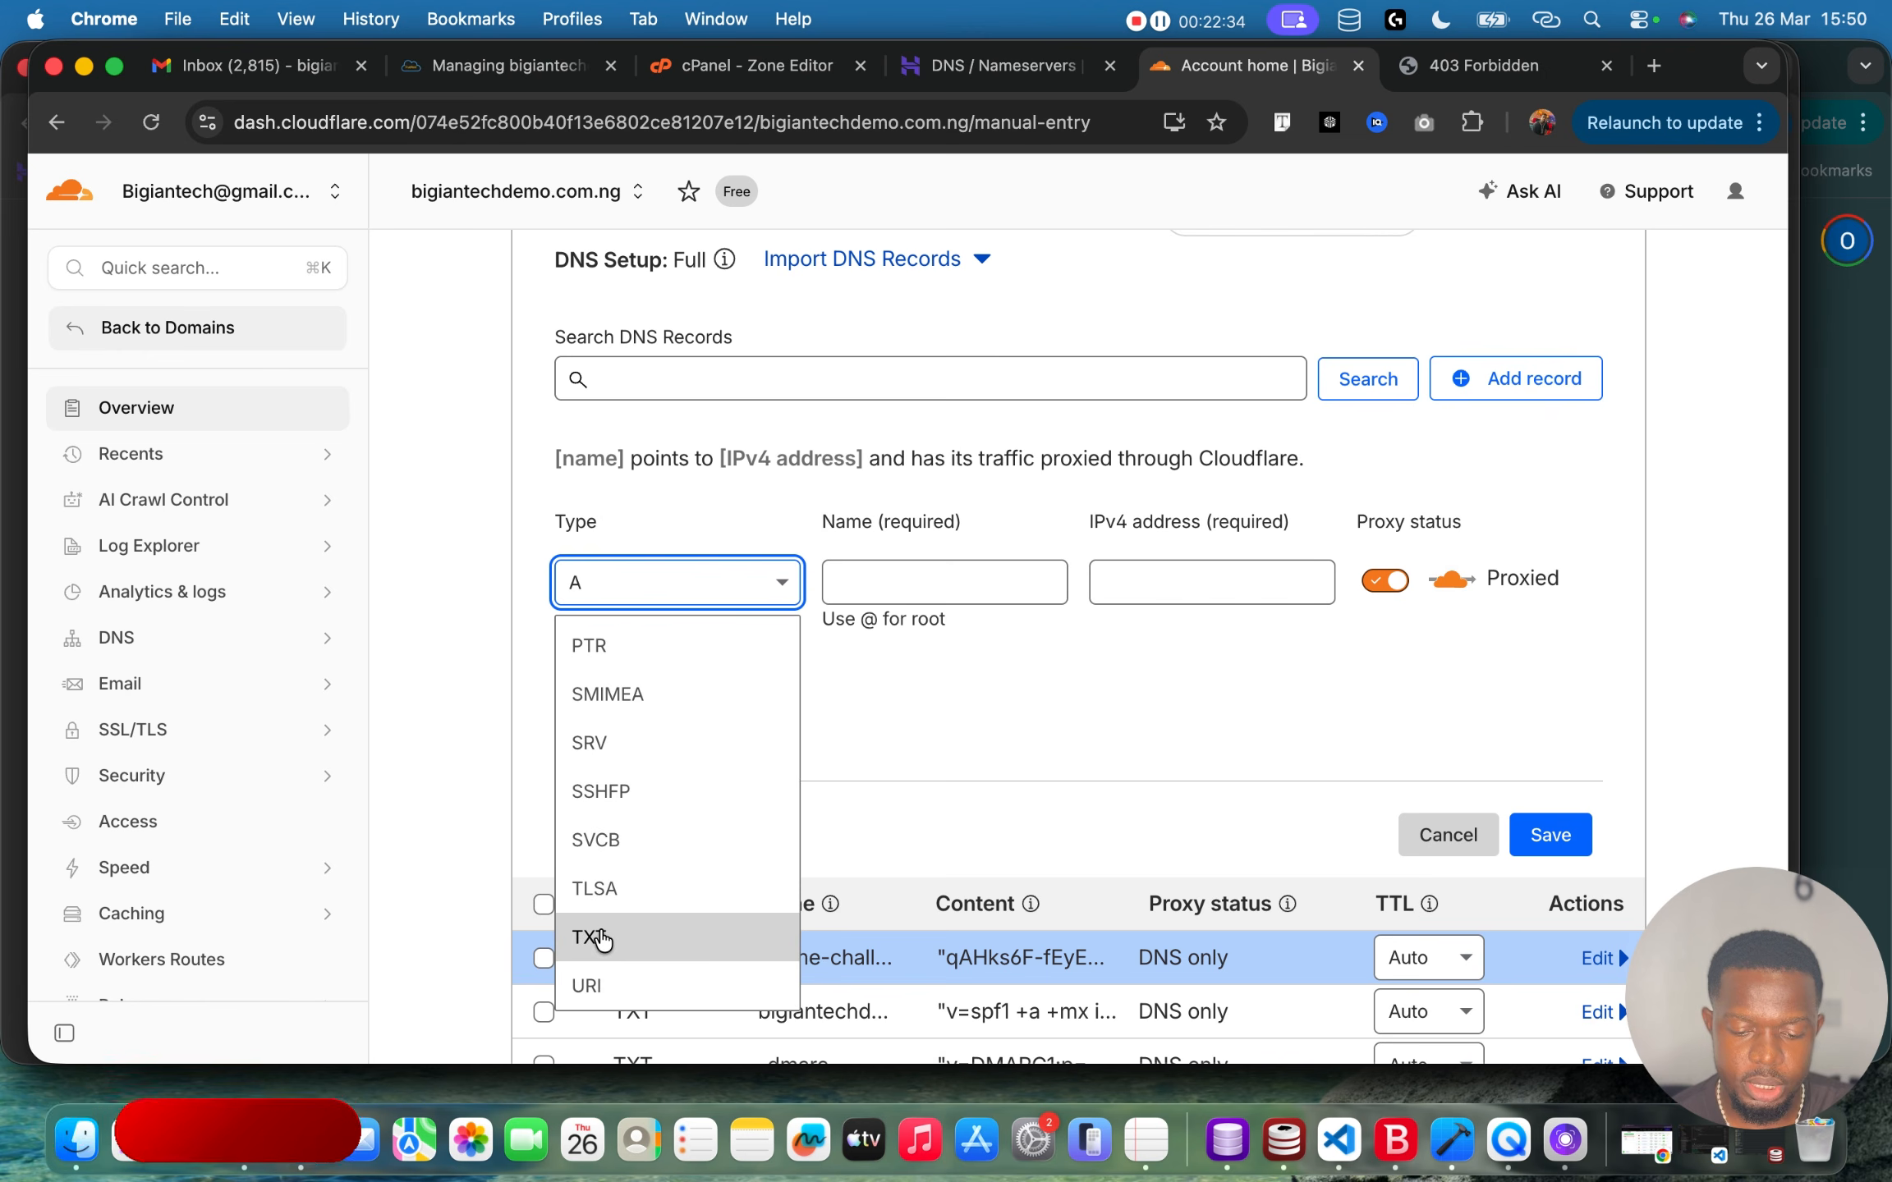
pyautogui.click(604, 934)
pyautogui.click(981, 578)
pyautogui.write('smarthost._domainkey')
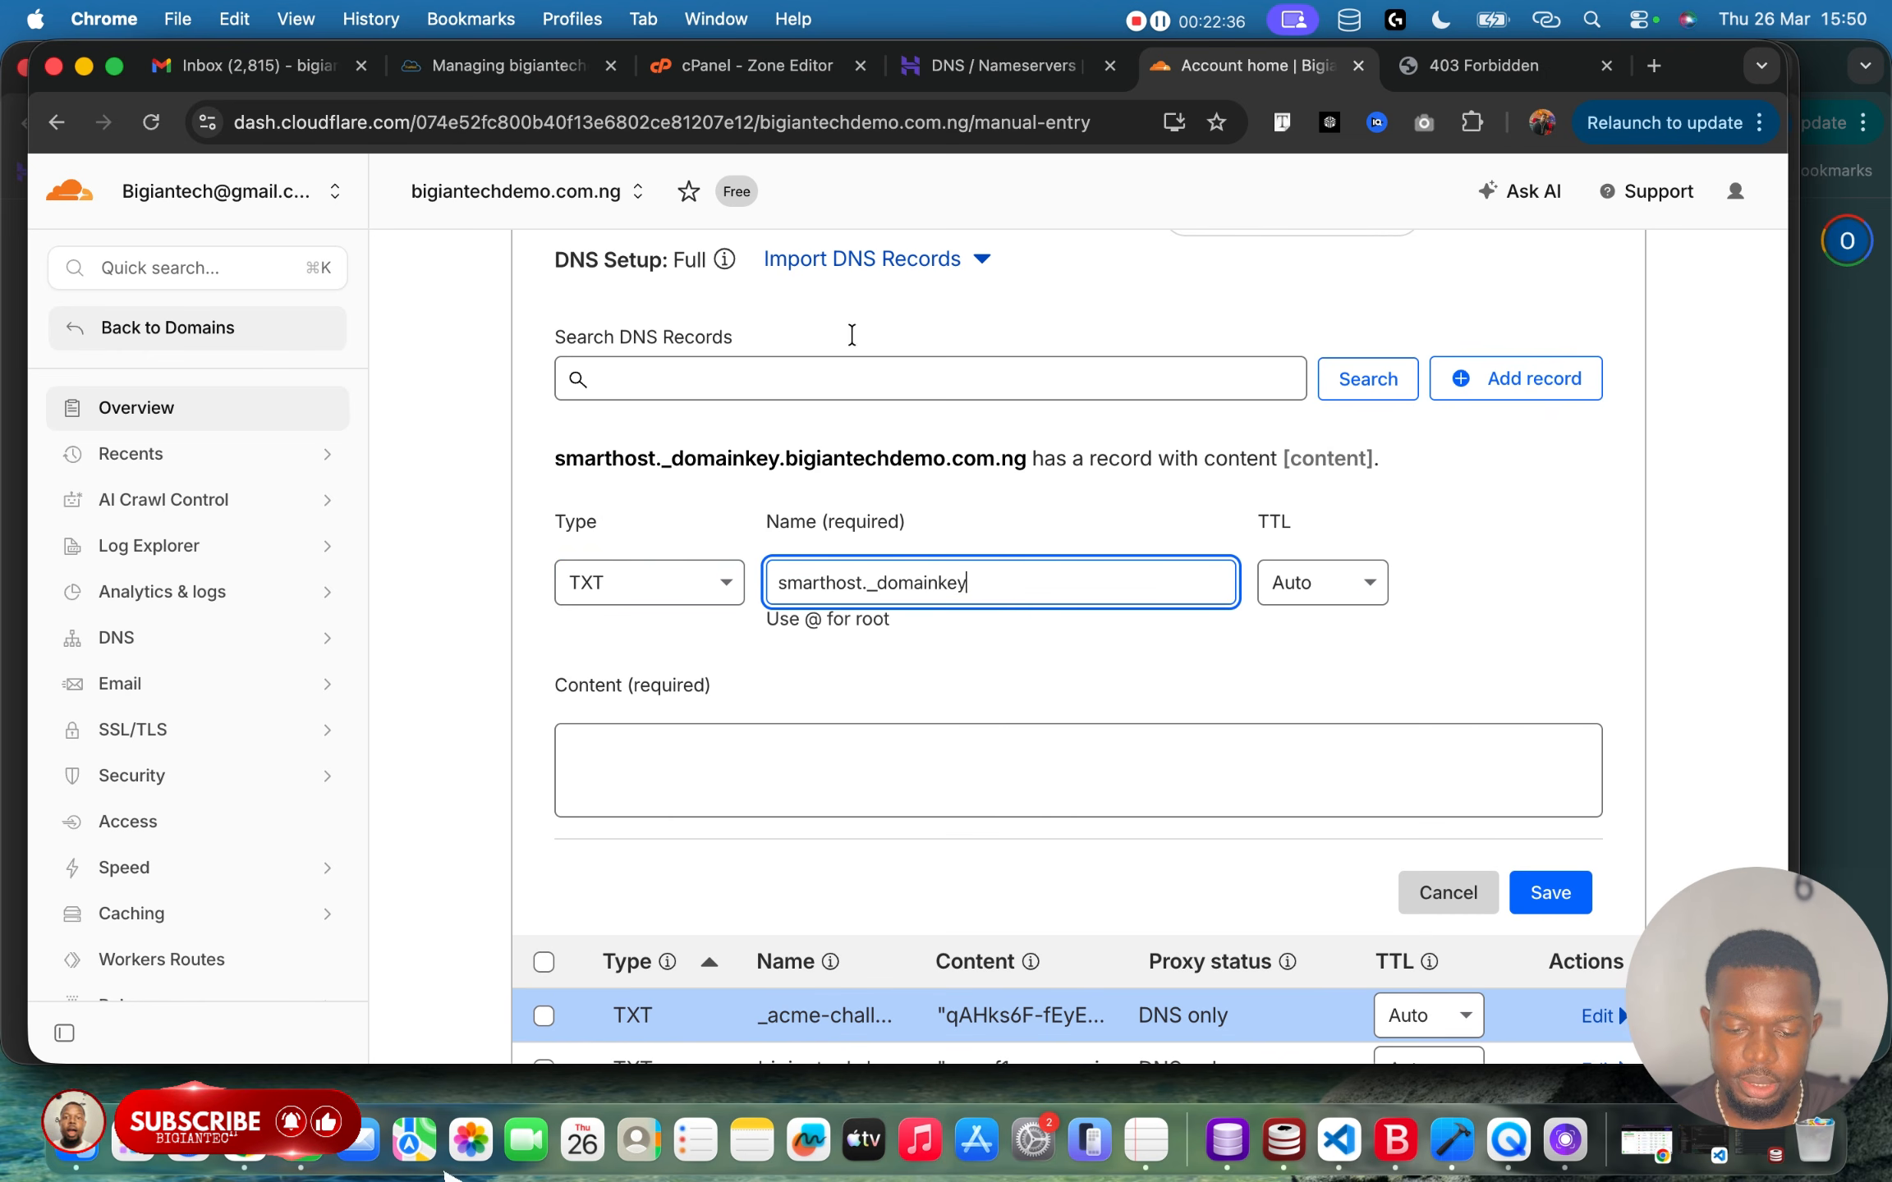
# Copy the first string of the smarthost._domainkey DKIM record from cPanel into the new Cloudflare TXT record's content.
pyautogui.click(770, 72)
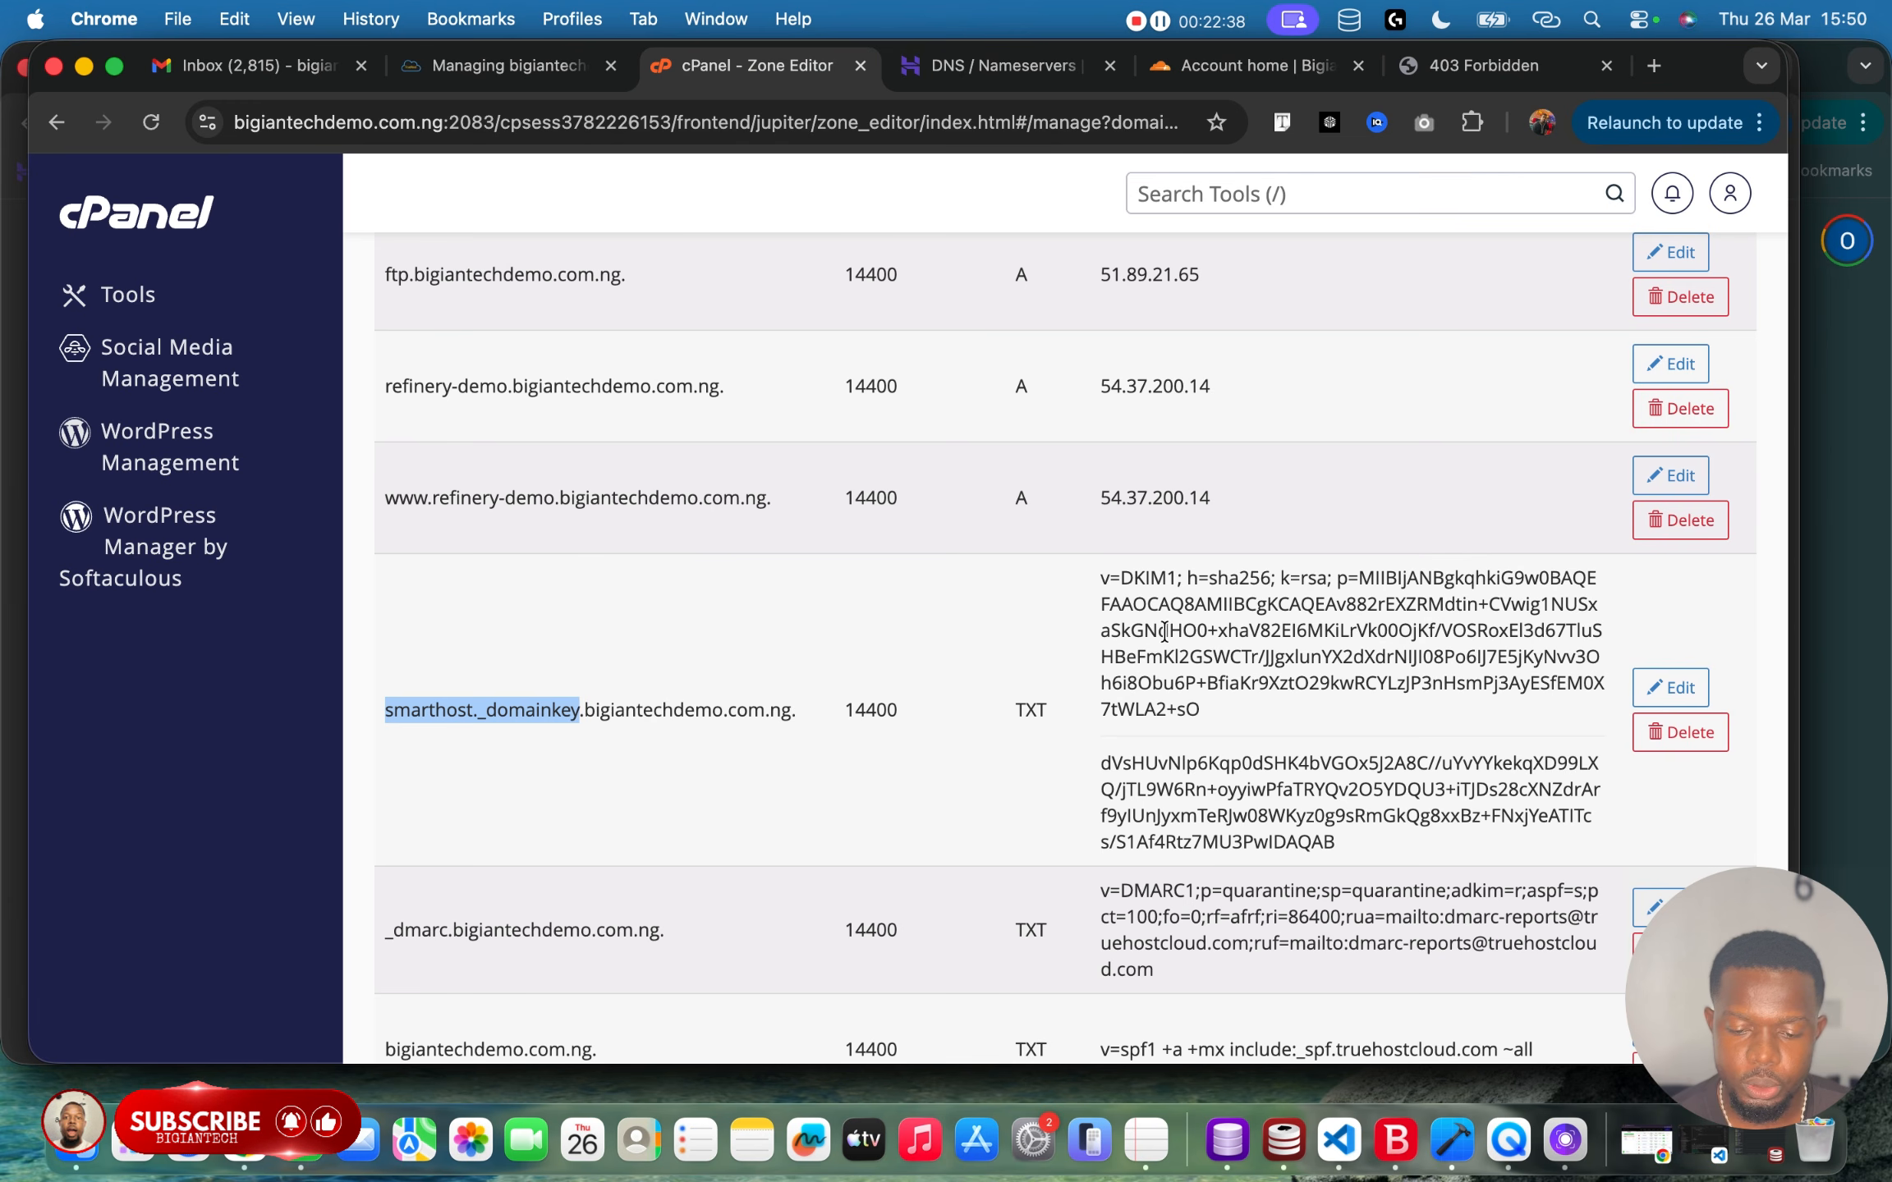
pyautogui.click(1675, 690)
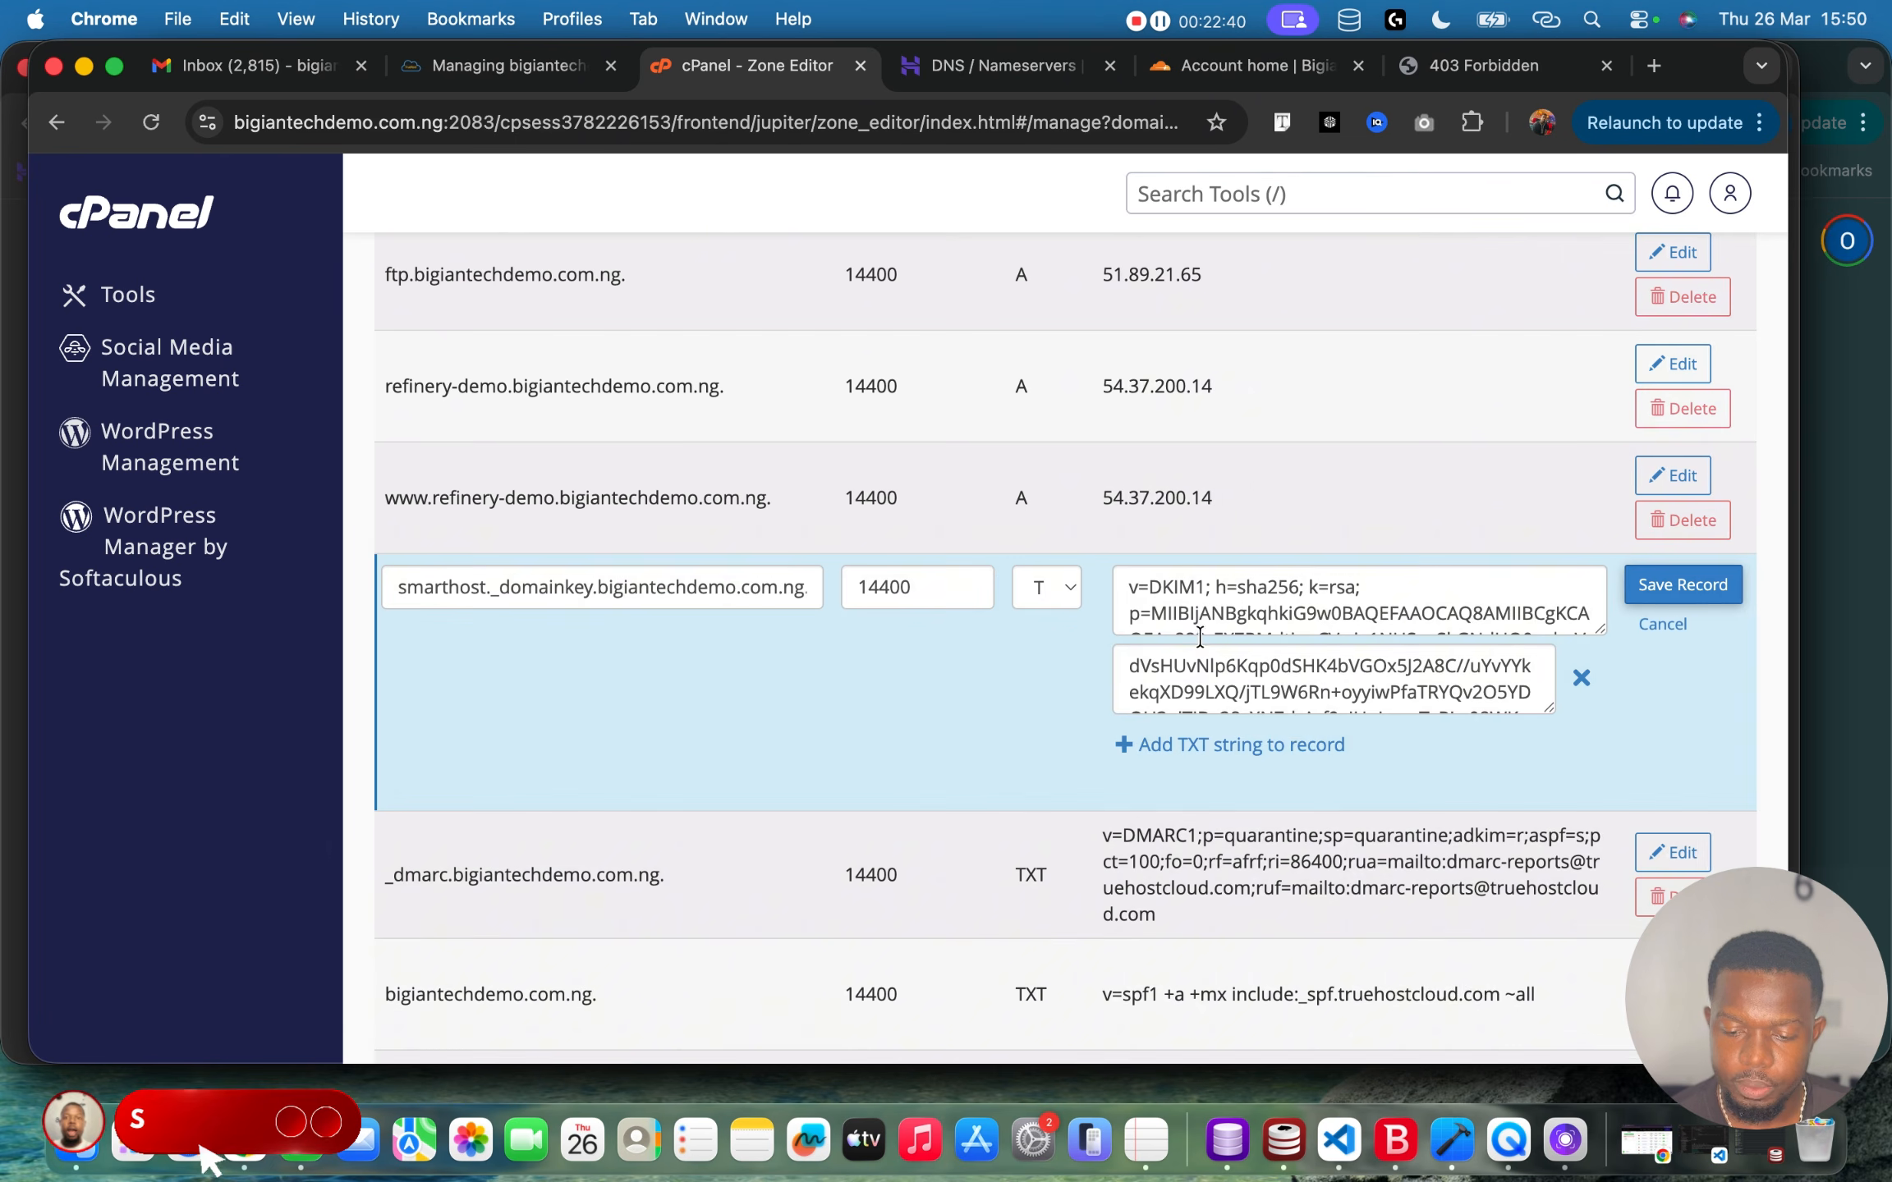
pyautogui.tripleClick(1238, 595)
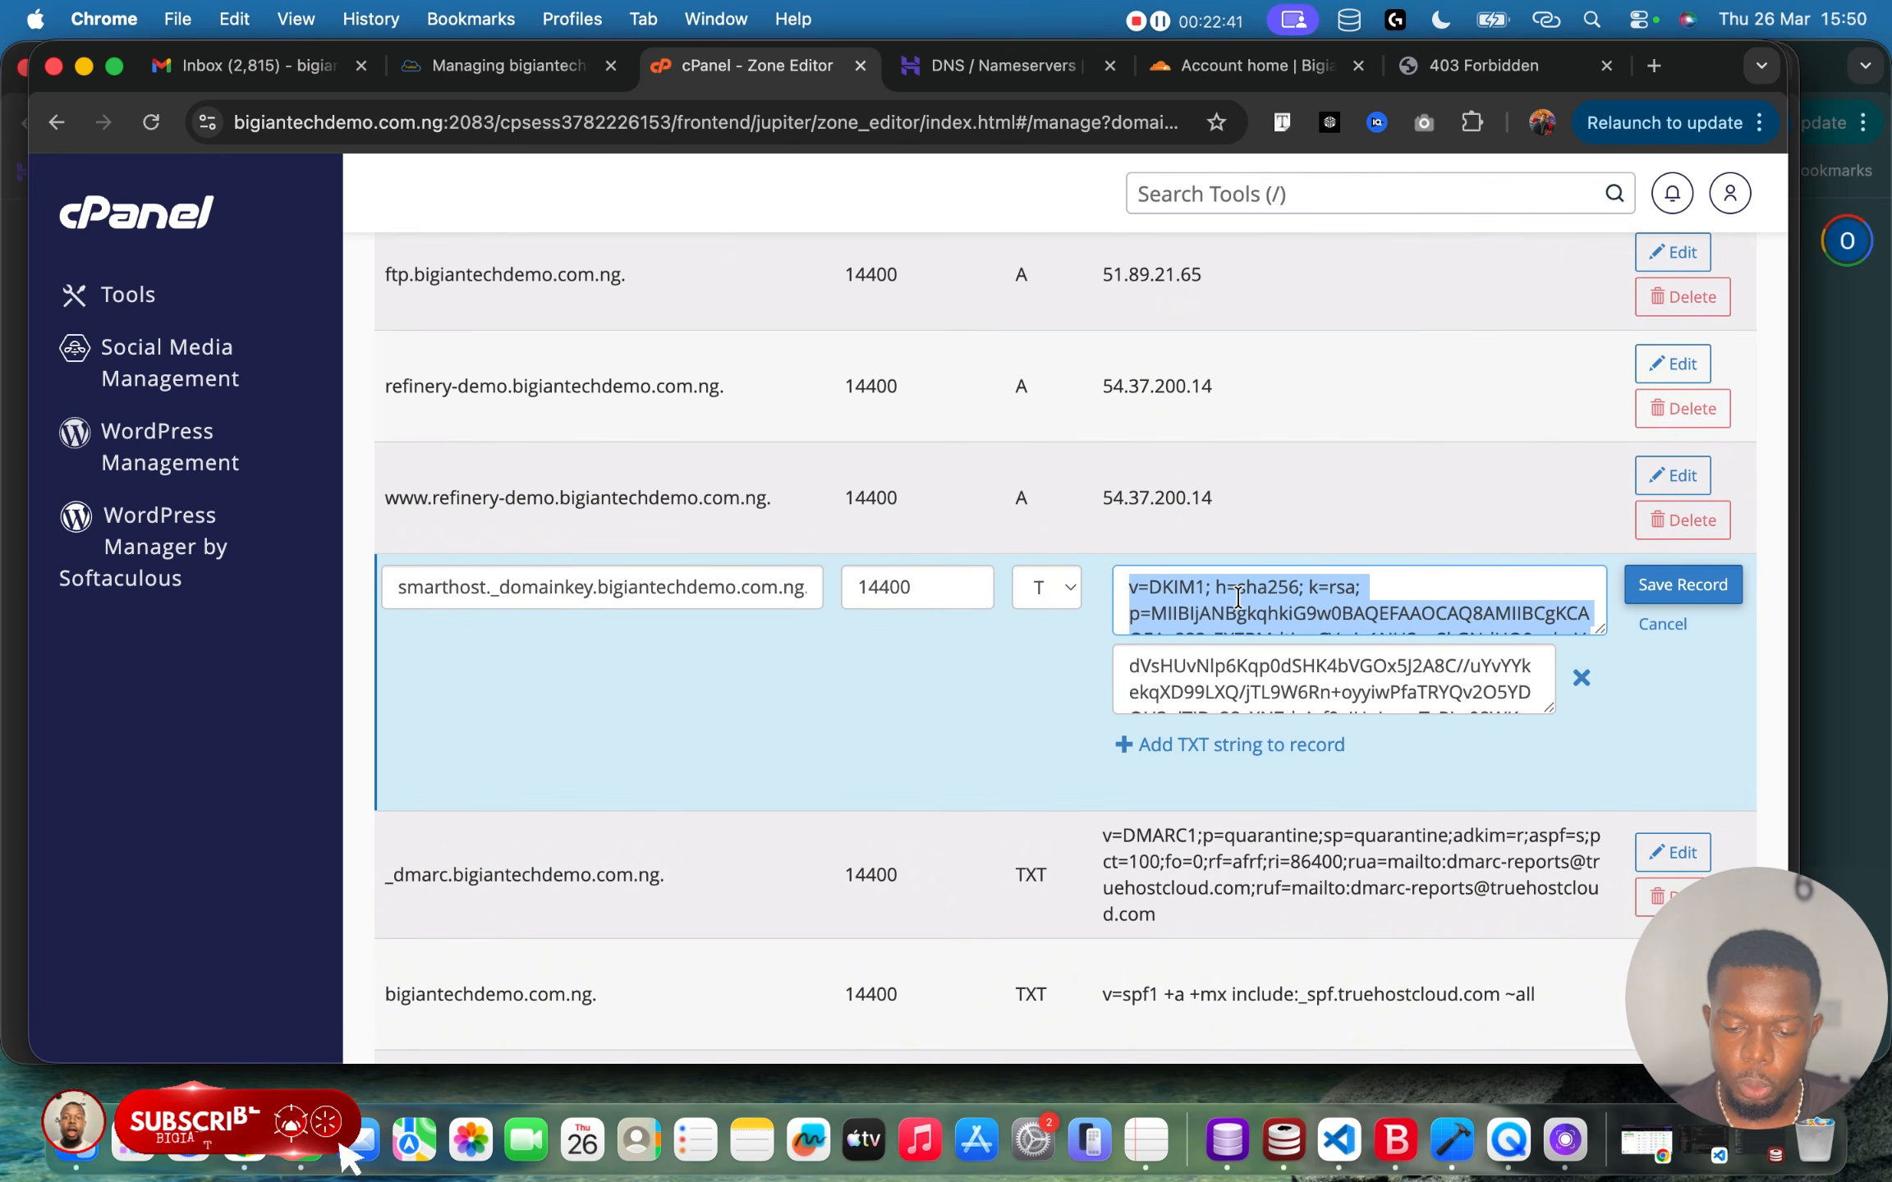
pyautogui.click(1206, 76)
pyautogui.click(817, 788)
pyautogui.write('v=DKIM1; h=sha256; k=rsa; p=MIIBIjANBgkqhkiG9w0BAQEFAAOCAQ8AMIIBCgKCAQEAv882rEXZRMdtin+CVwig1NUSxaSkGNdHO0+xhaV82EI6MKiLrVk00OjKf/VOSRoxEl3d67TluSHBeFmKI2GSWCTr/JJgxlunYX2dXdrNIJI08Po6lJ7E5jKyNvv3Oh6i8Obu6P+BfiaKr9XztO29kwRCYLzJP3nHsmPj3AyESfEM0X7tWLA2+sO')
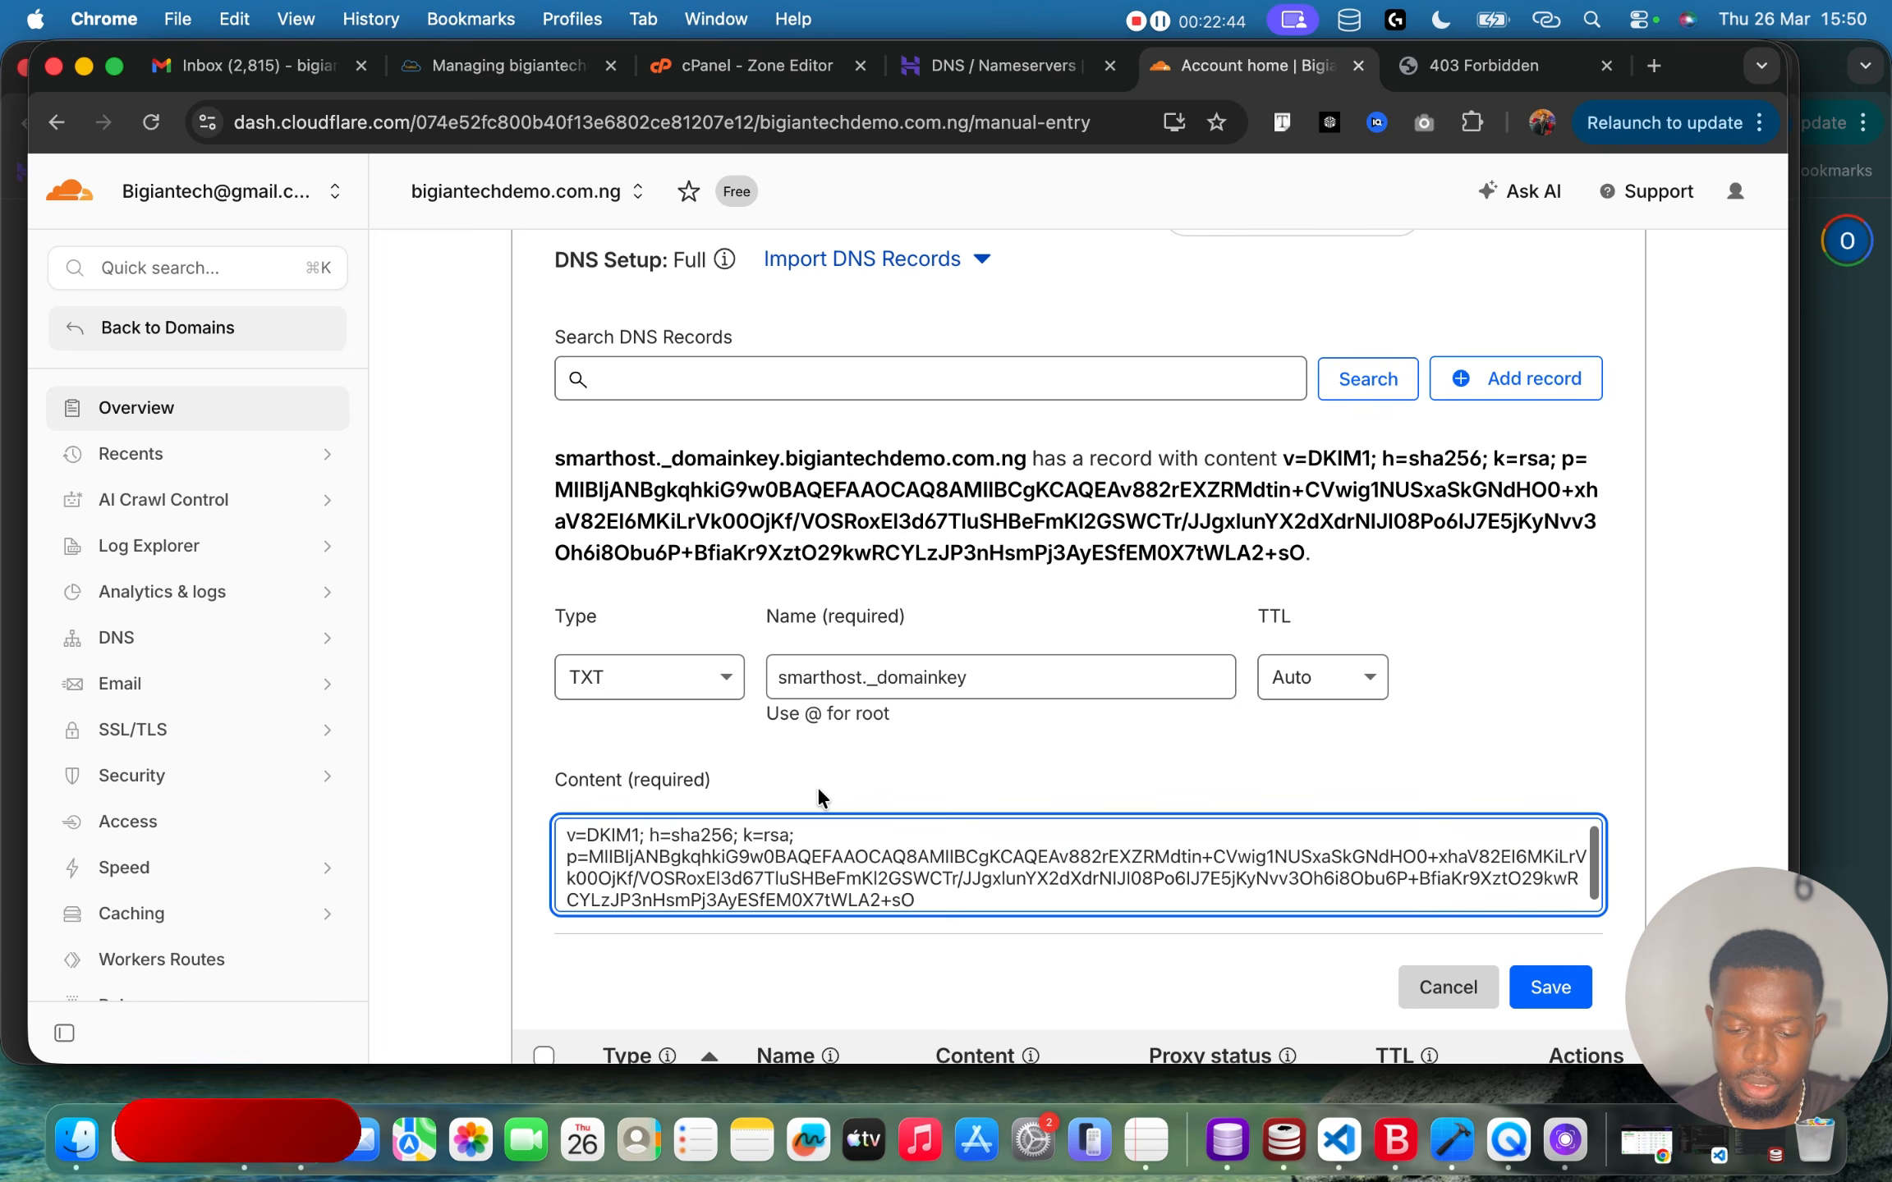
# Append the DKIM record's second string from cPanel to the Cloudflare TXT record's content and save the record.
pyautogui.click(755, 65)
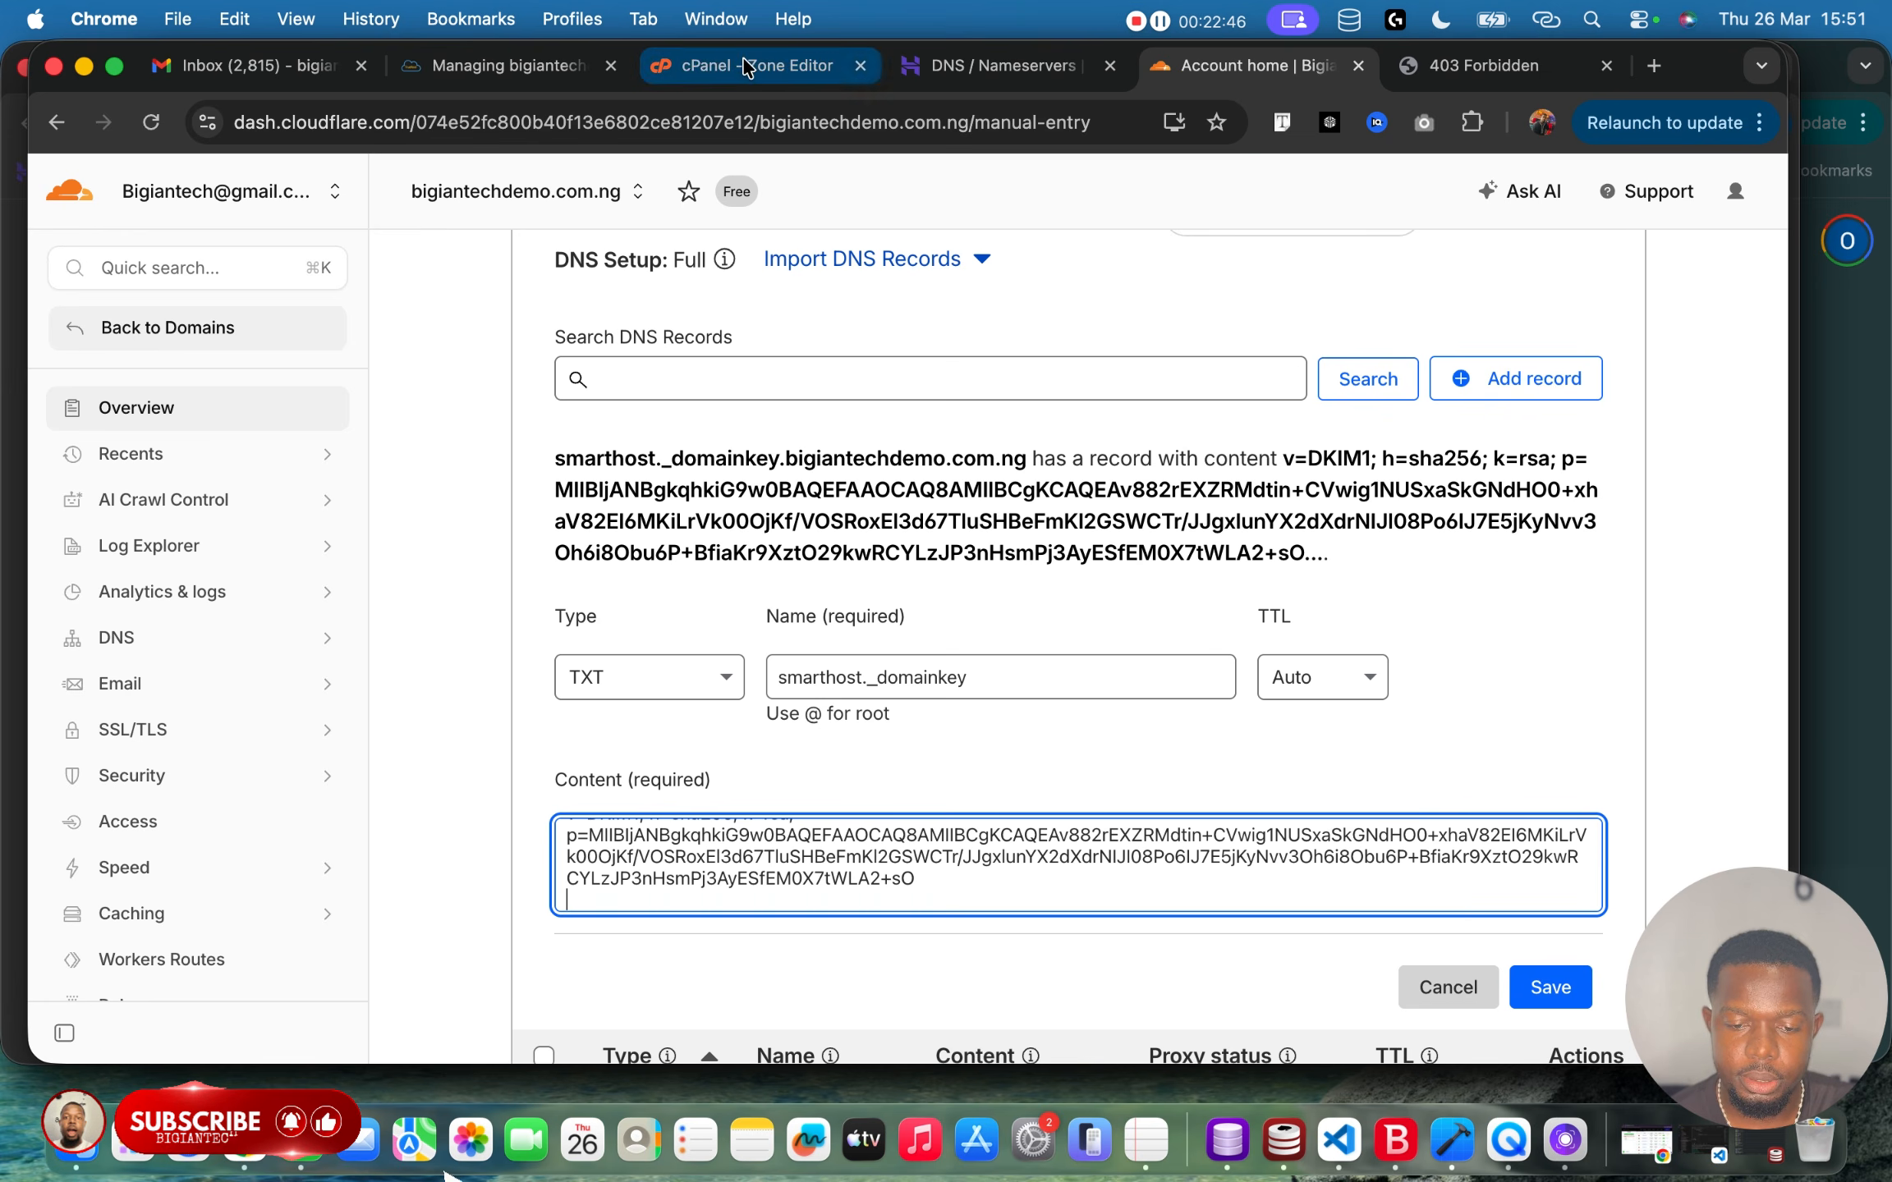
pyautogui.tripleClick(1299, 678)
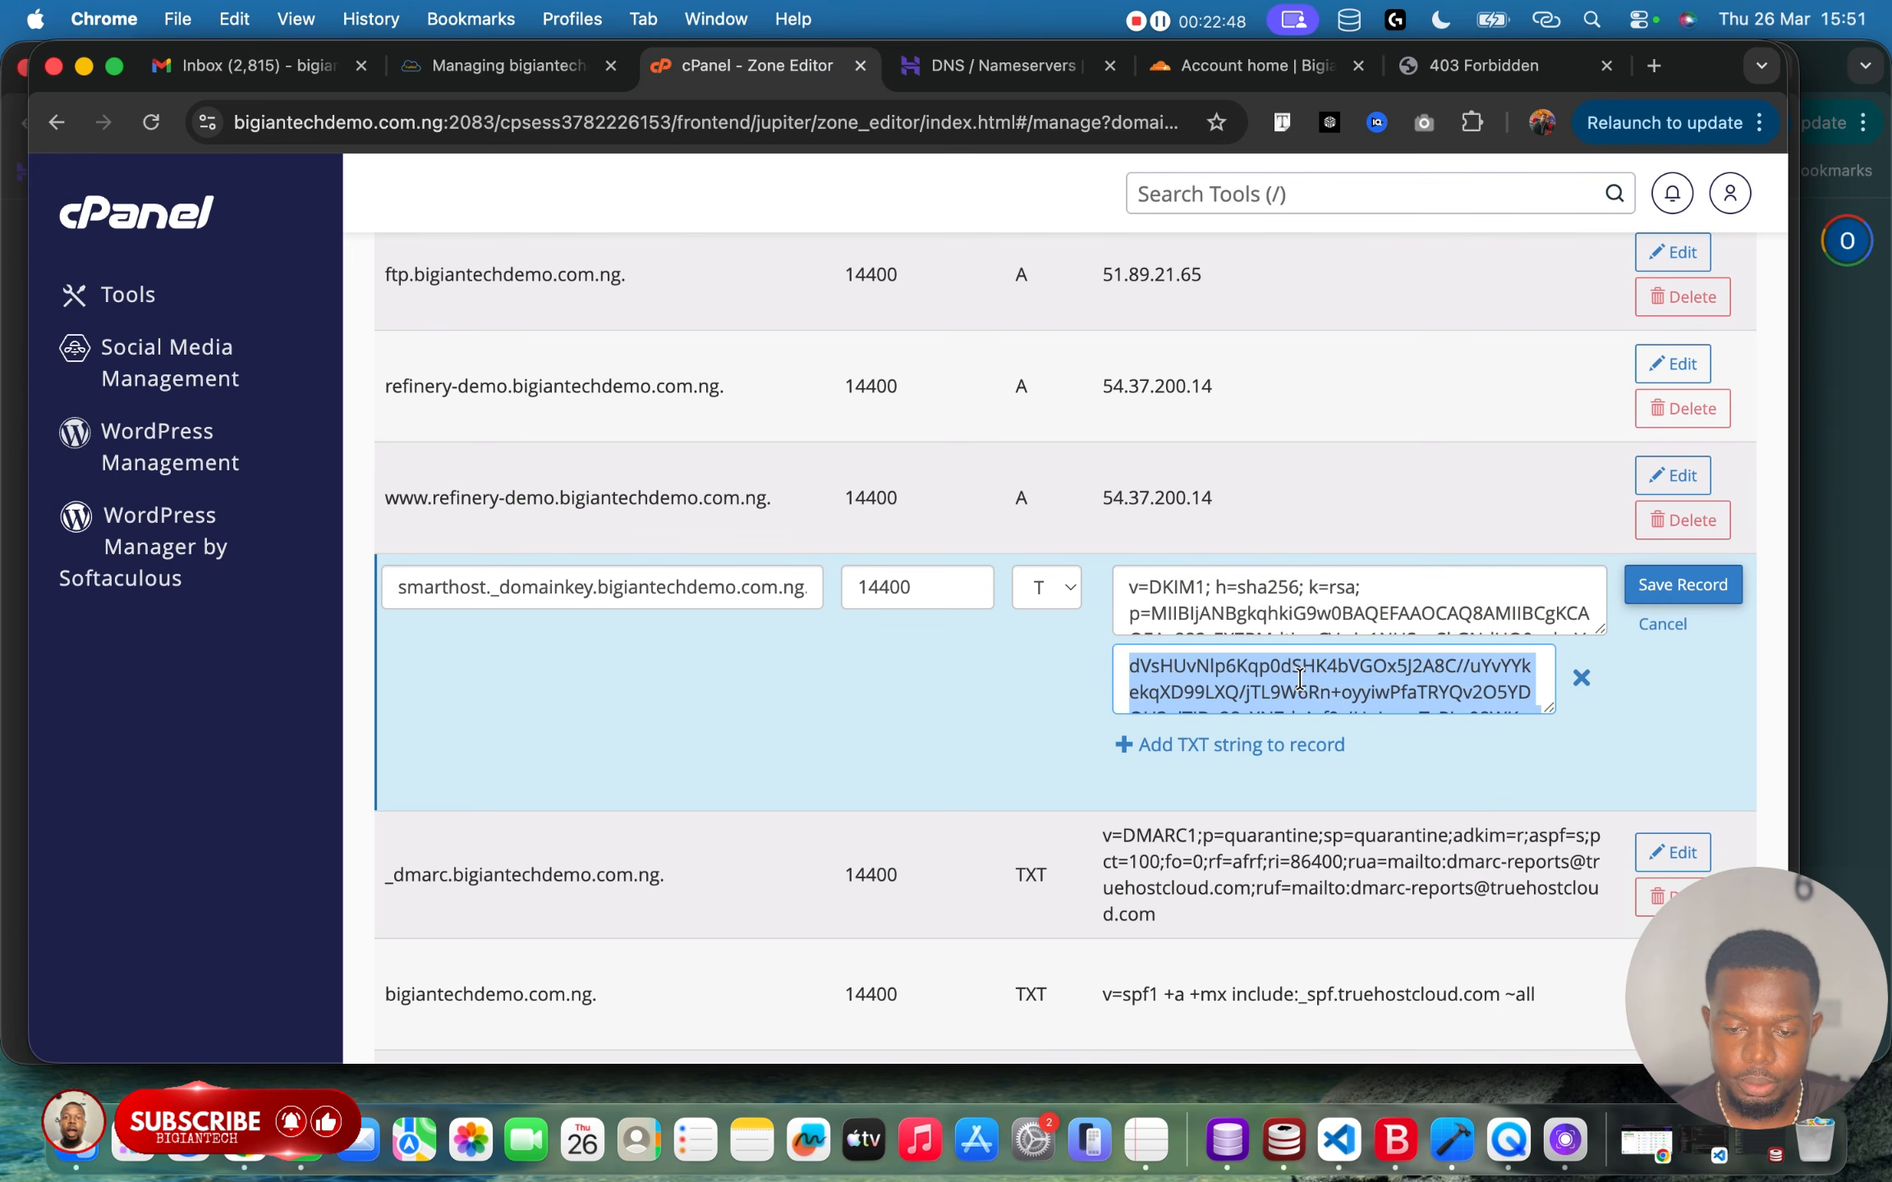
pyautogui.click(1267, 76)
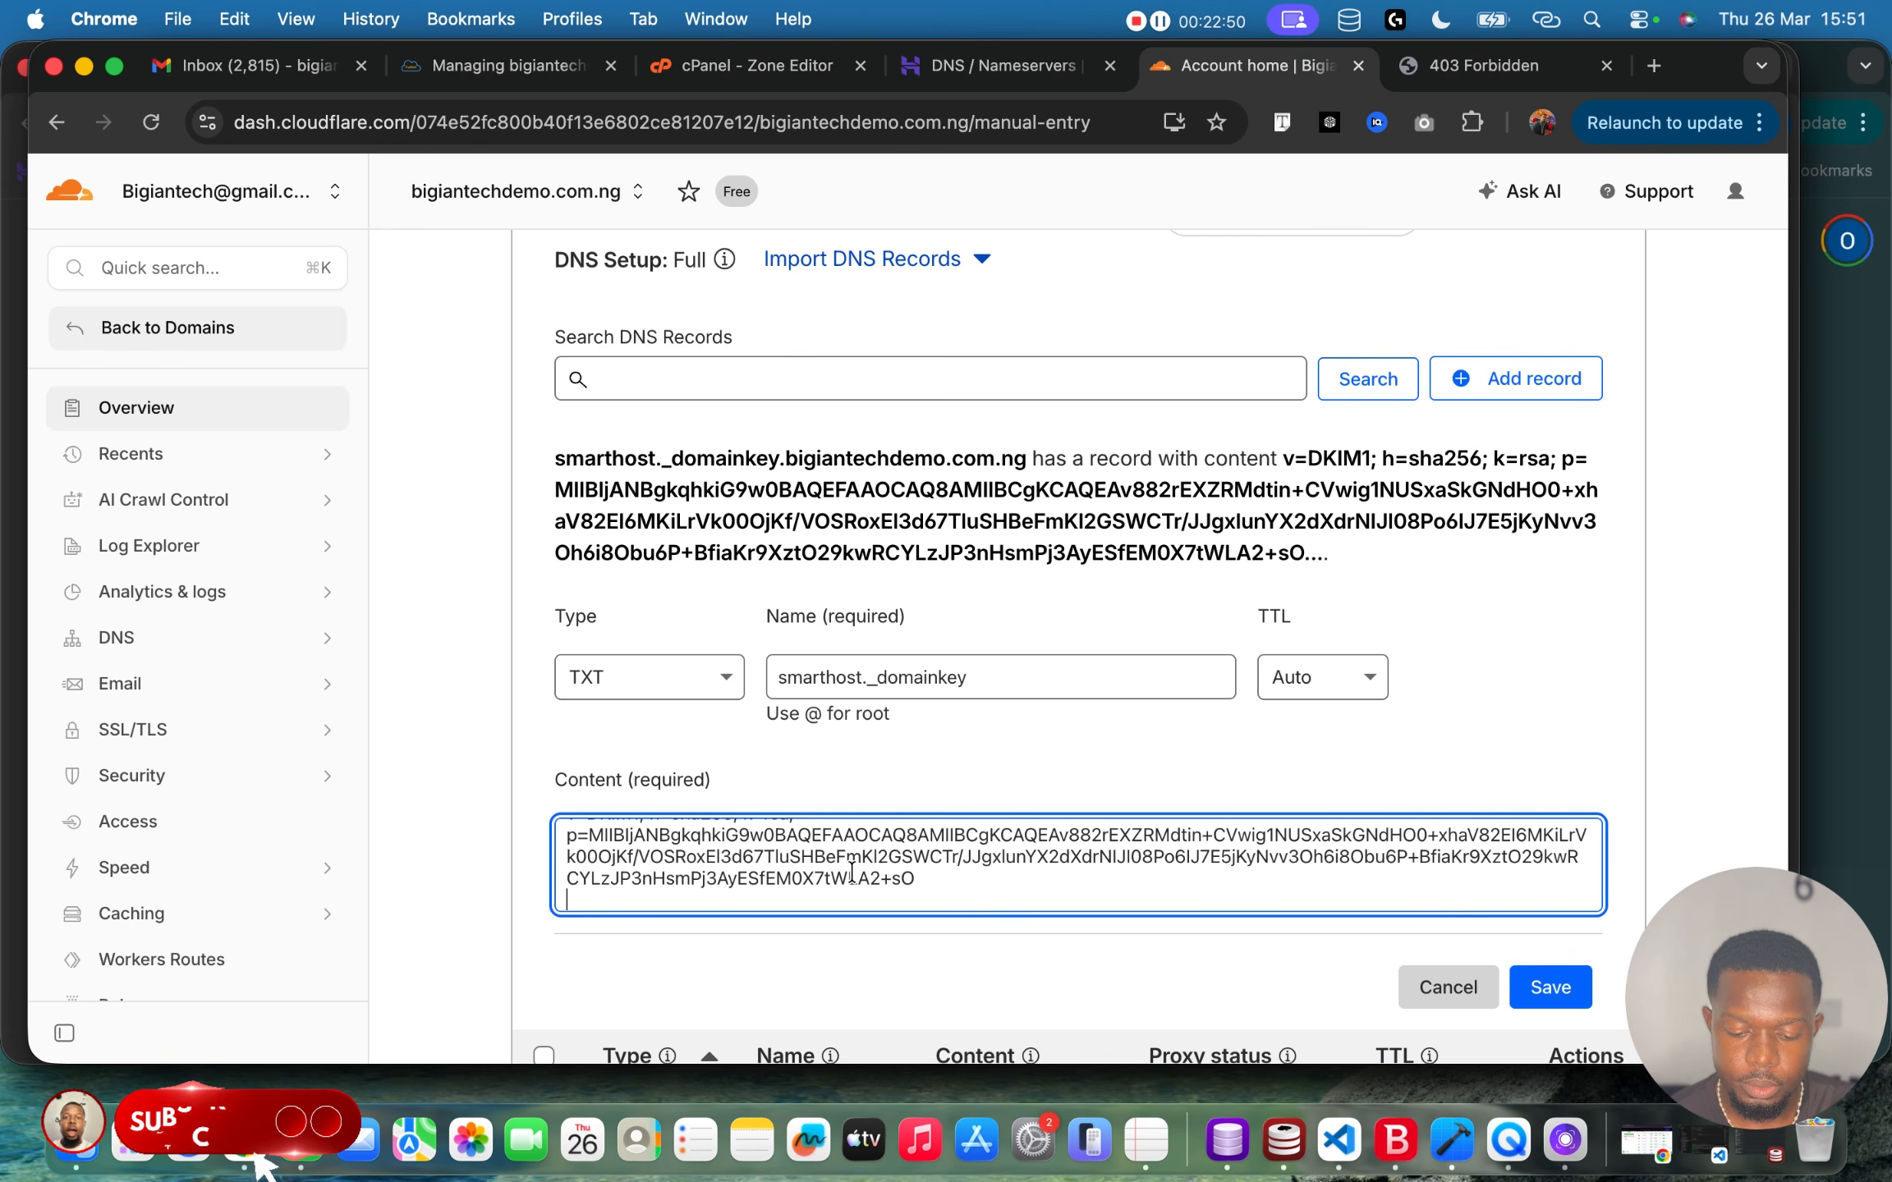
pyautogui.write('dVsHUvNlp6Kqp0dSHK4bVGOx5J2A8C//uYvYYkekqXD99LXQ/jTL9W6Rn+oyyiwPfaTRYQv2O5YDQU3+iTJDs28cXNZdrArf9yIUnJyxmTeRJw08WKyz0g9sRmGkQg8xxBz+FNxjYeATITcs/S1Af4Rtz7MU3PwIDAQAB')
pyautogui.click(1530, 988)
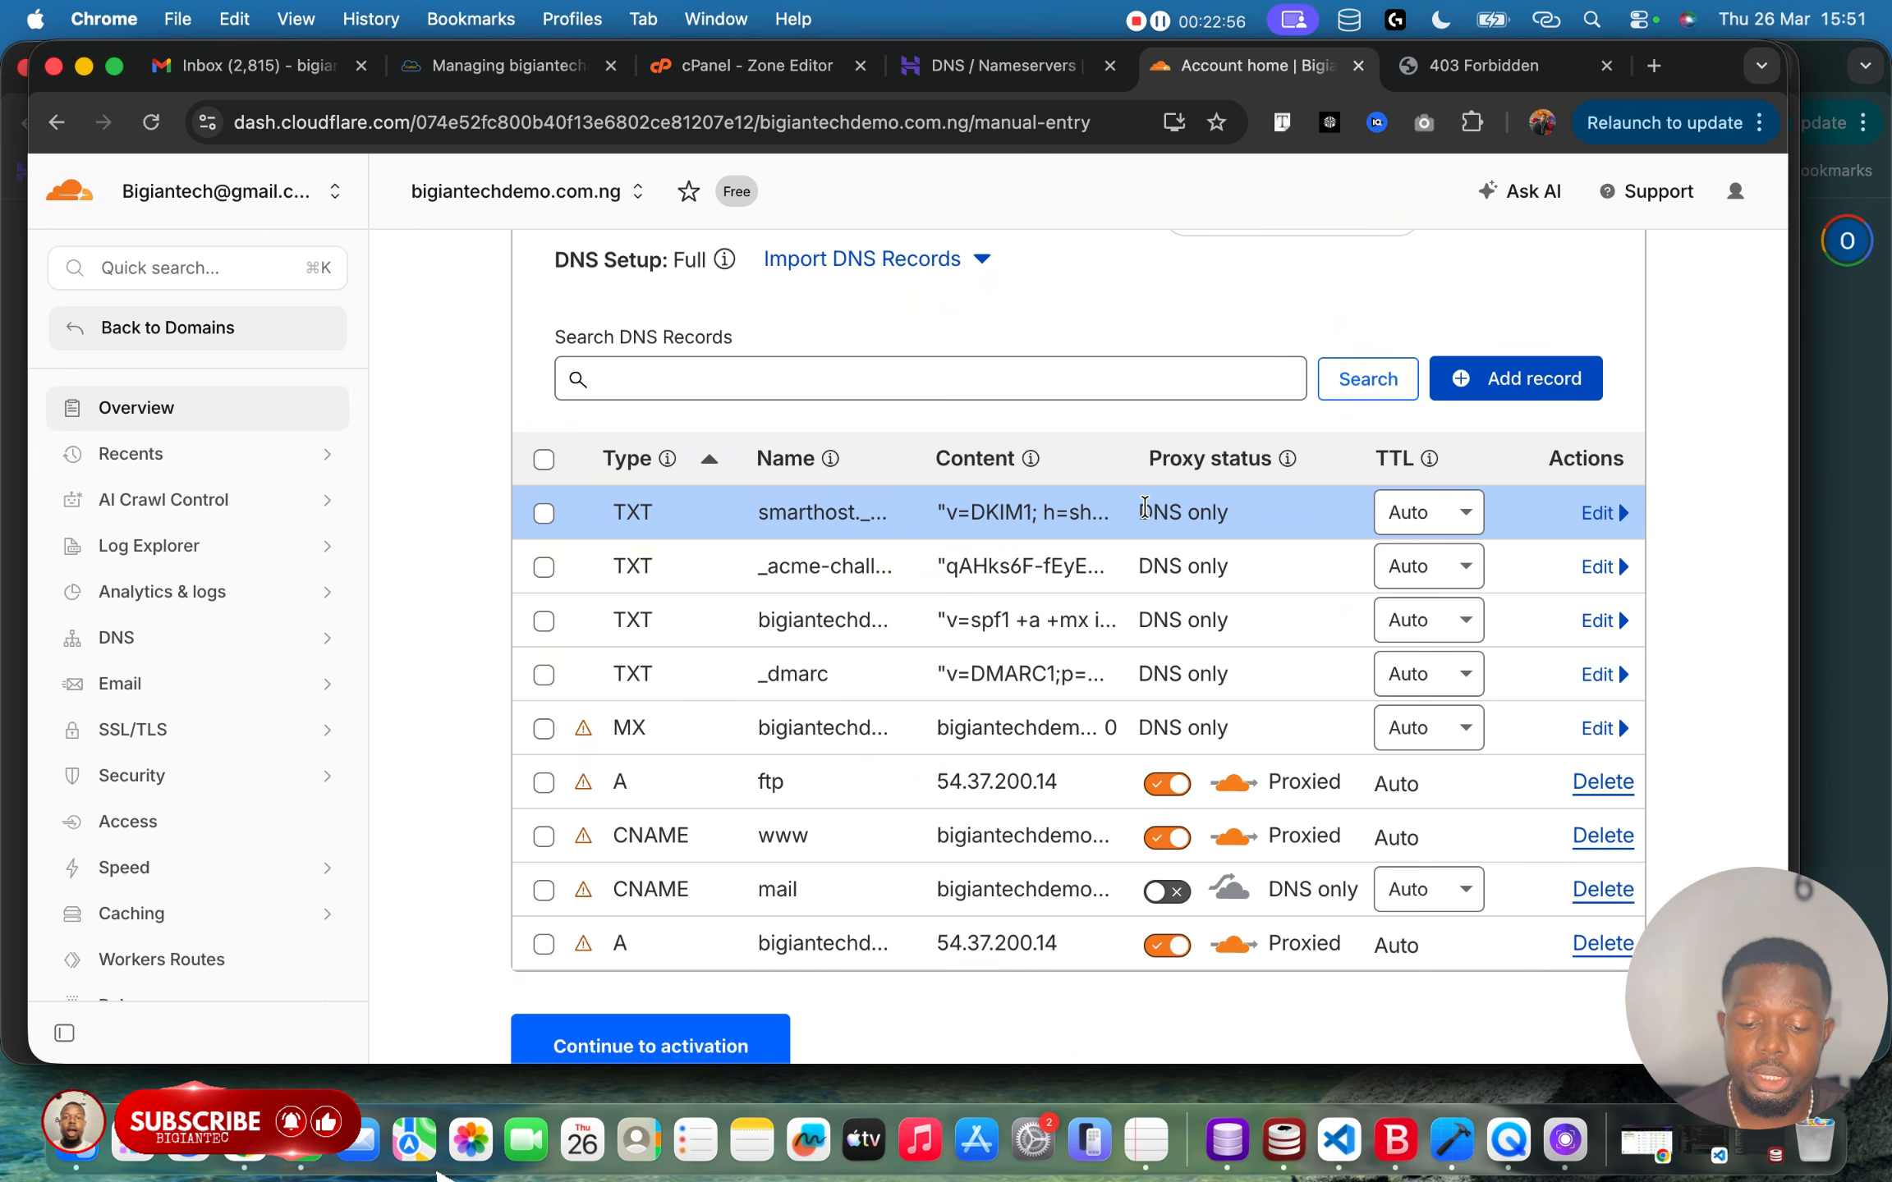
# Continue bigiantechdemo.com.ng to activation and compare the assigned Cloudflare nameservers with the custom nameservers set at Truehost.
pyautogui.scroll(-3, 1144, 507)
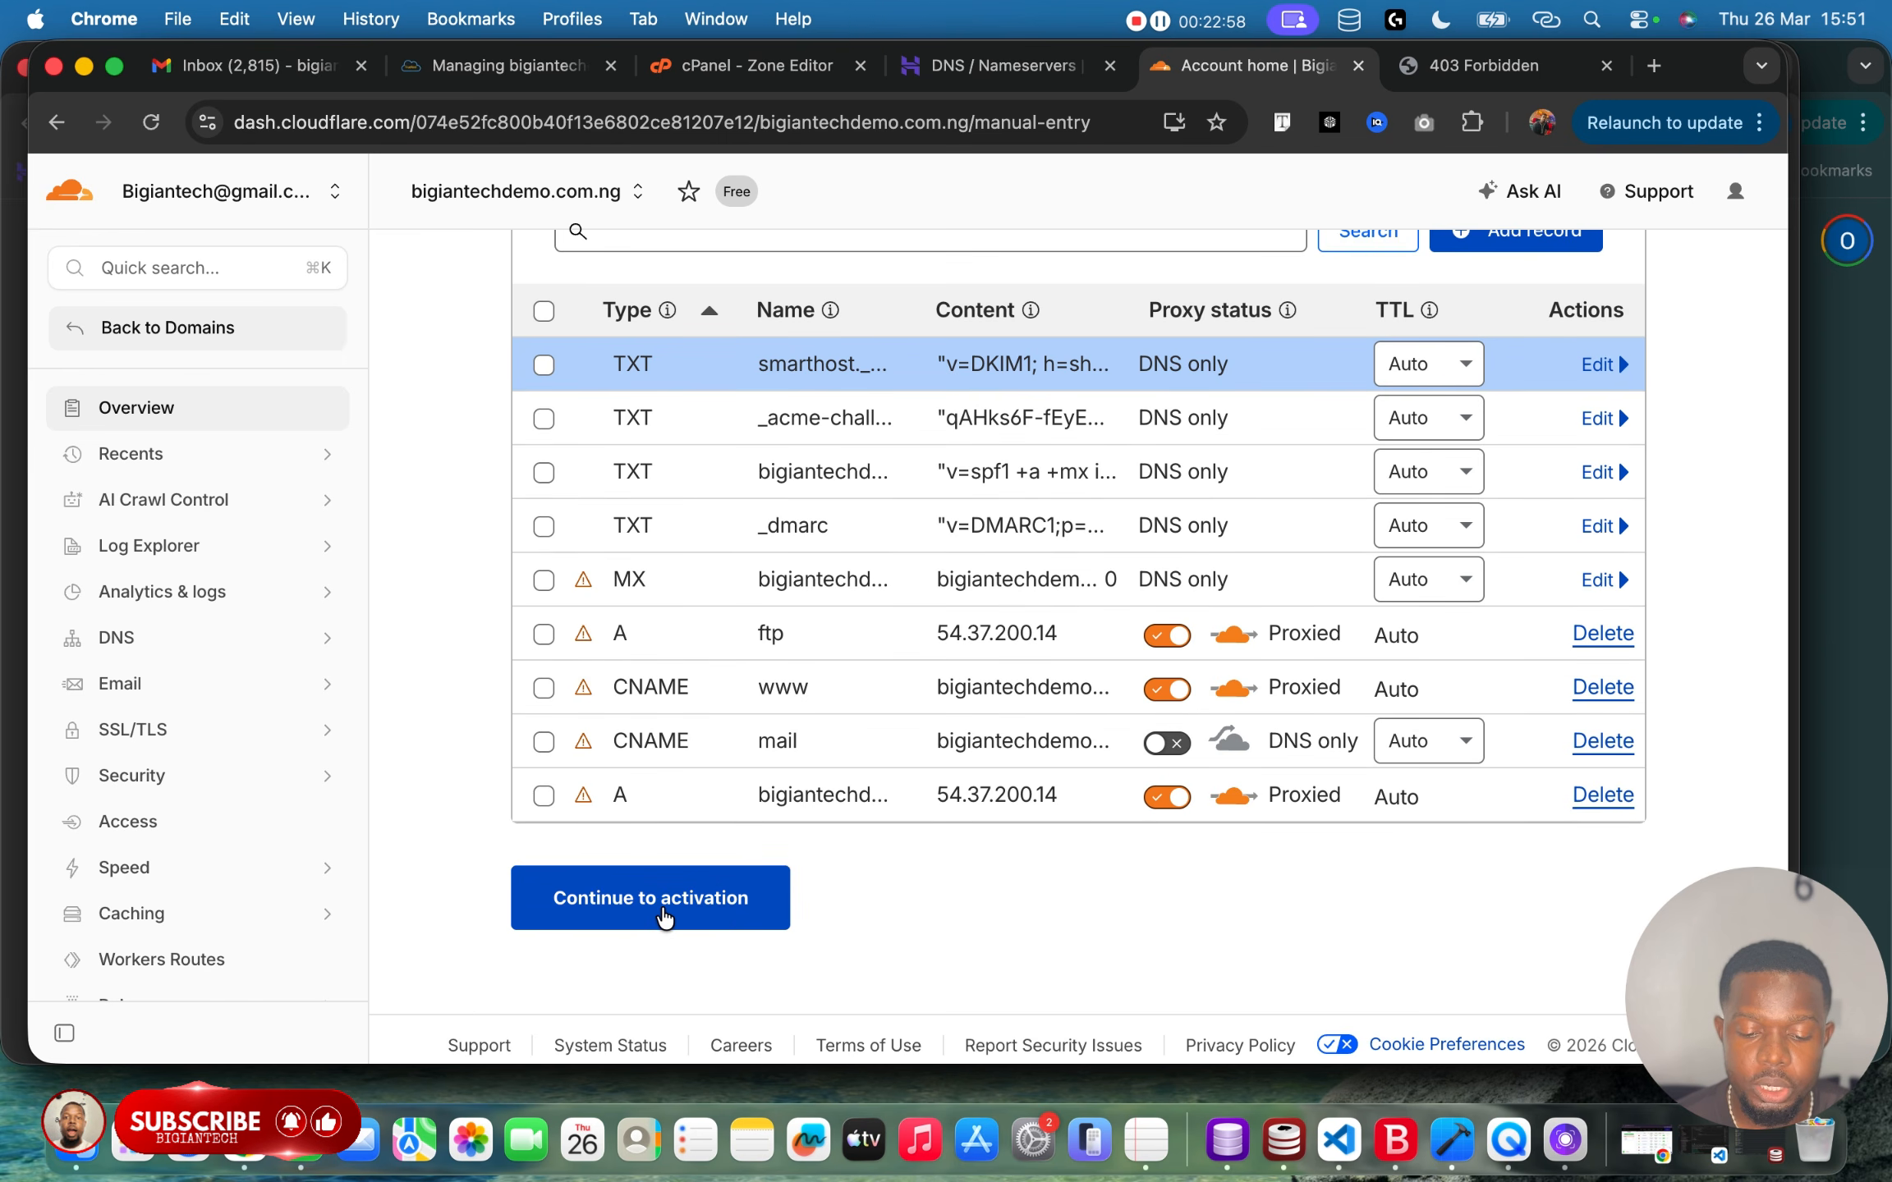
pyautogui.click(696, 903)
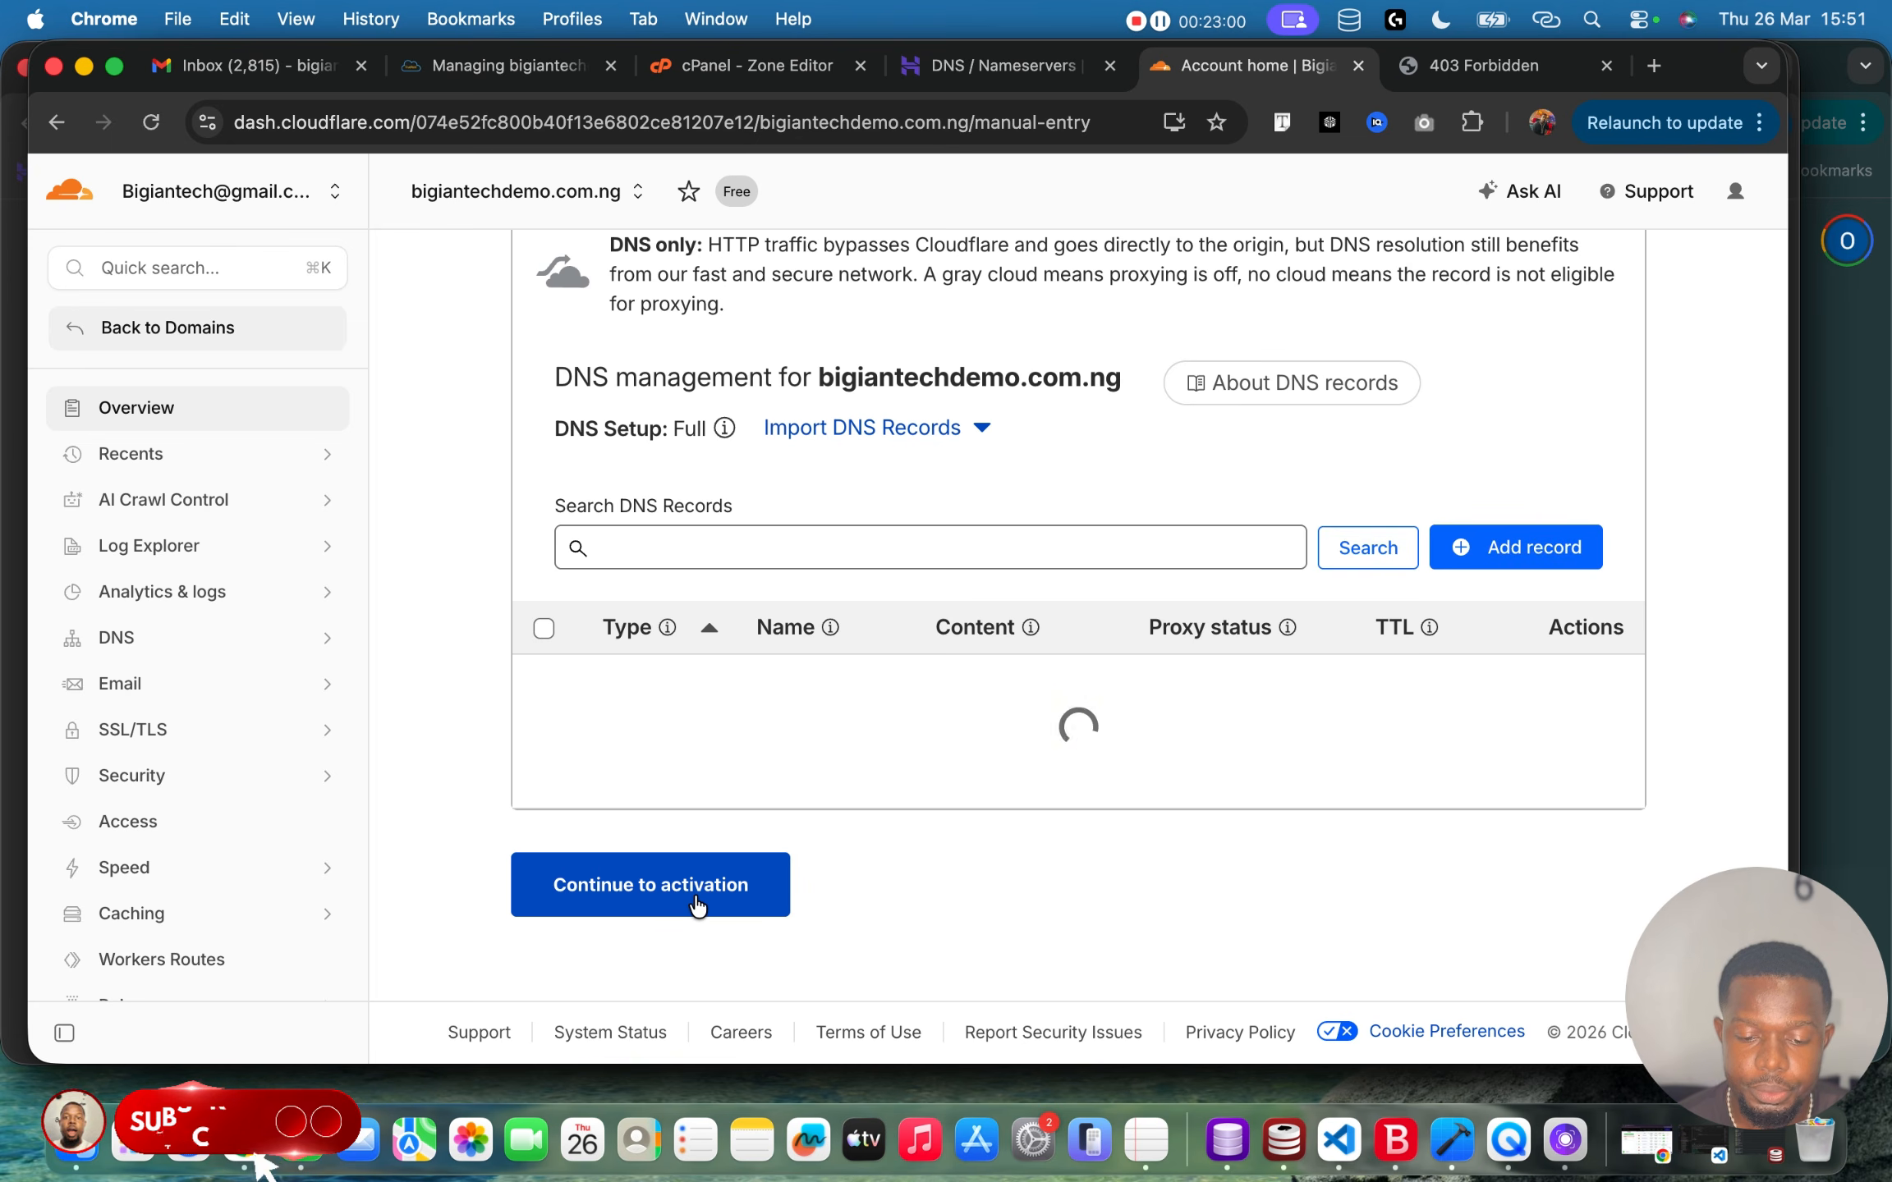
pyautogui.scroll(-3, 693, 891)
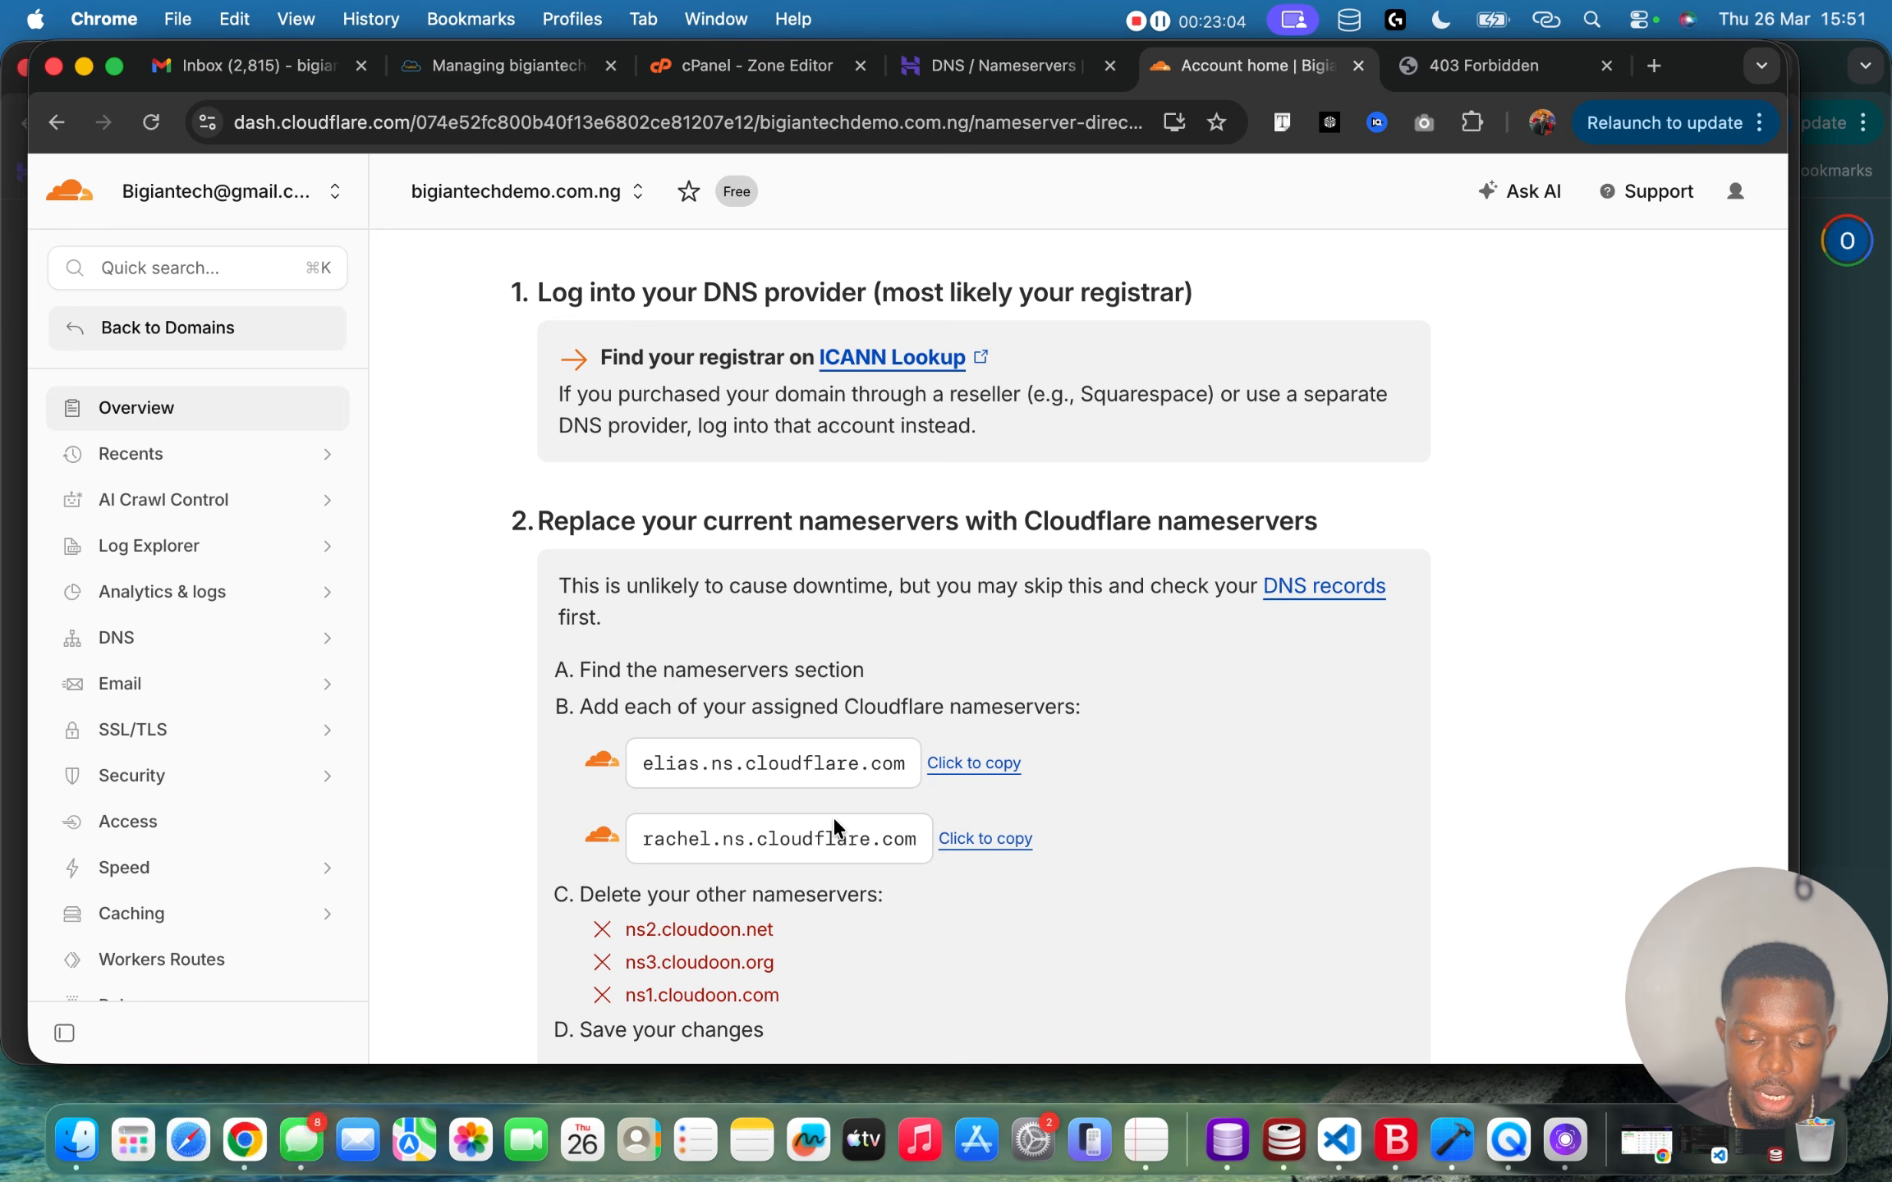
pyautogui.click(485, 67)
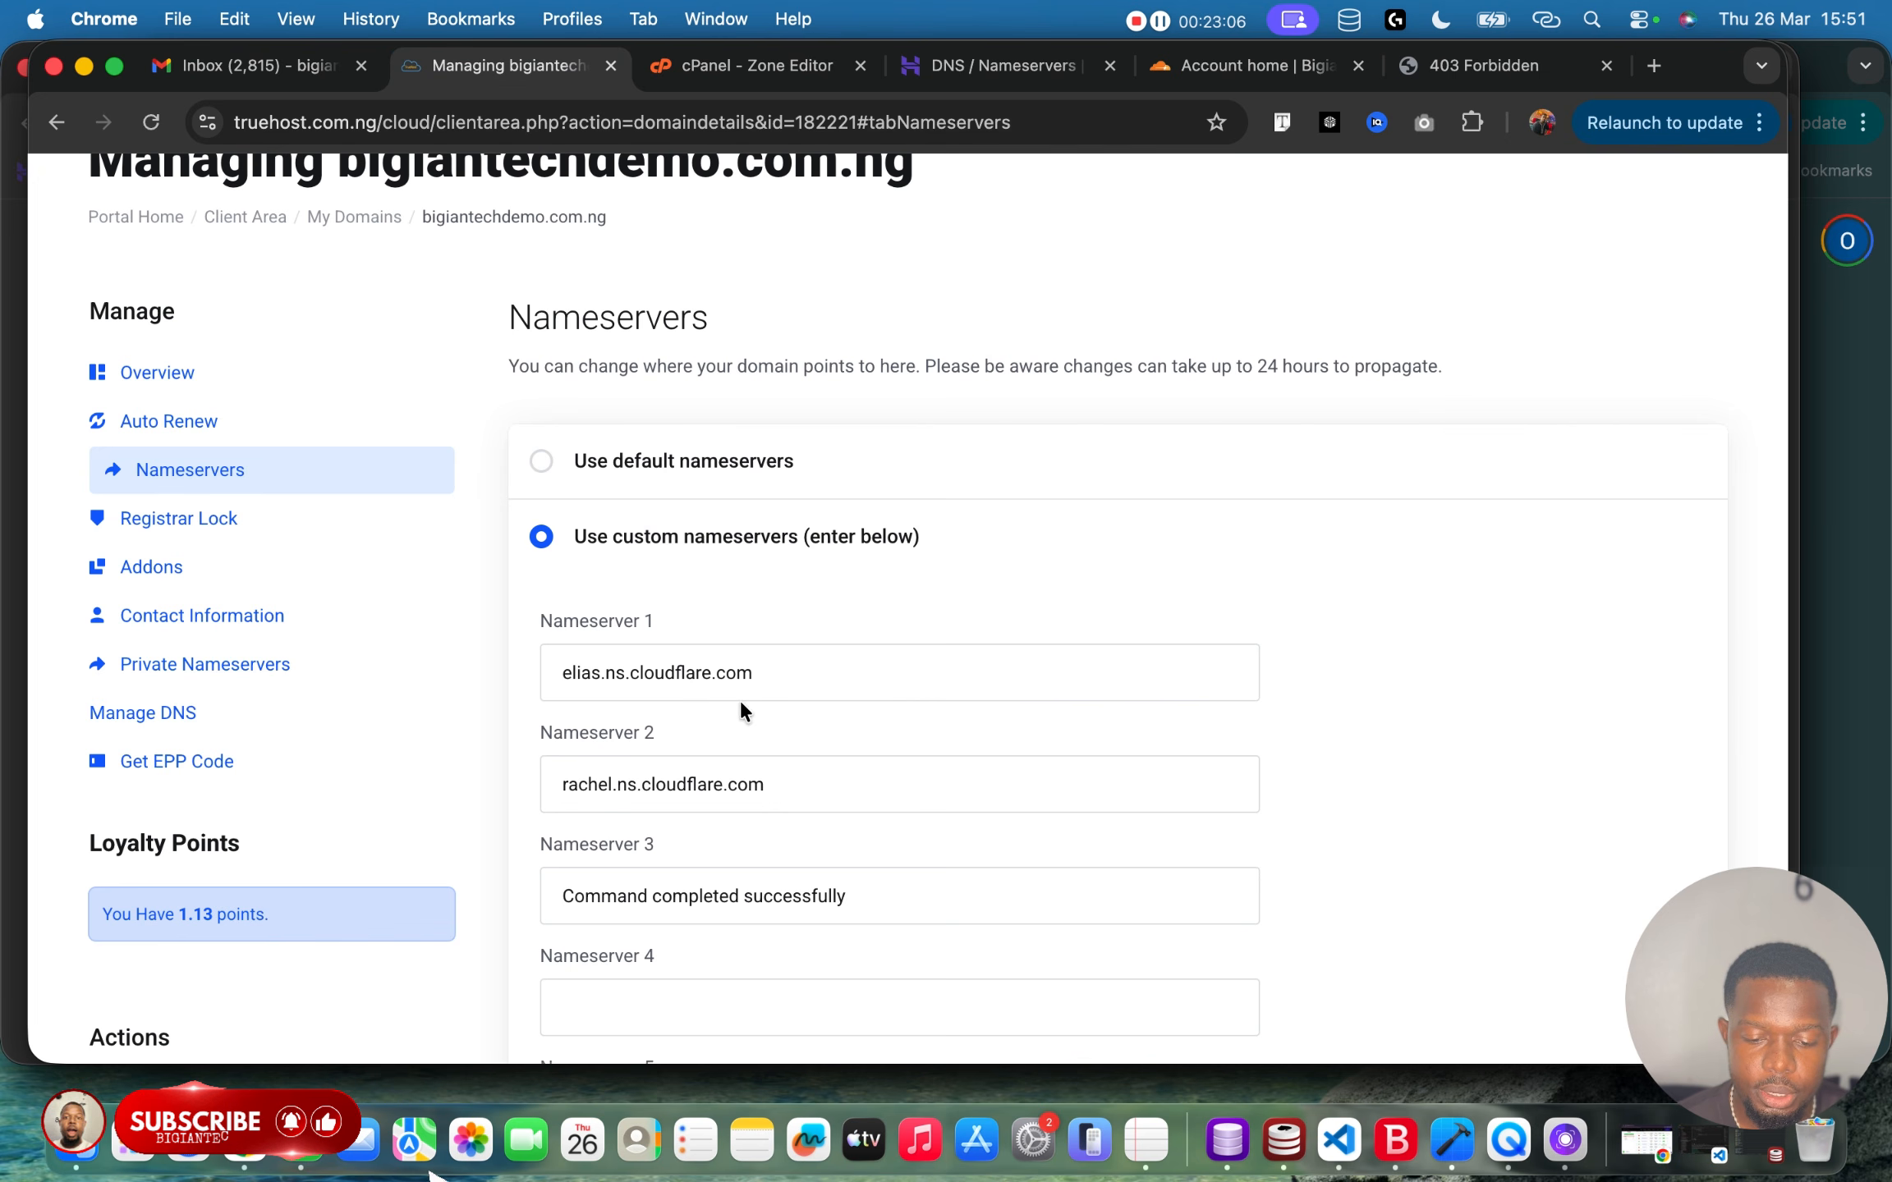
pyautogui.click(1209, 73)
# Confirm to Cloudflare that the nameservers are updated and look through the bigiantechdemo.com.ng overview page.
pyautogui.scroll(-8, 624, 845)
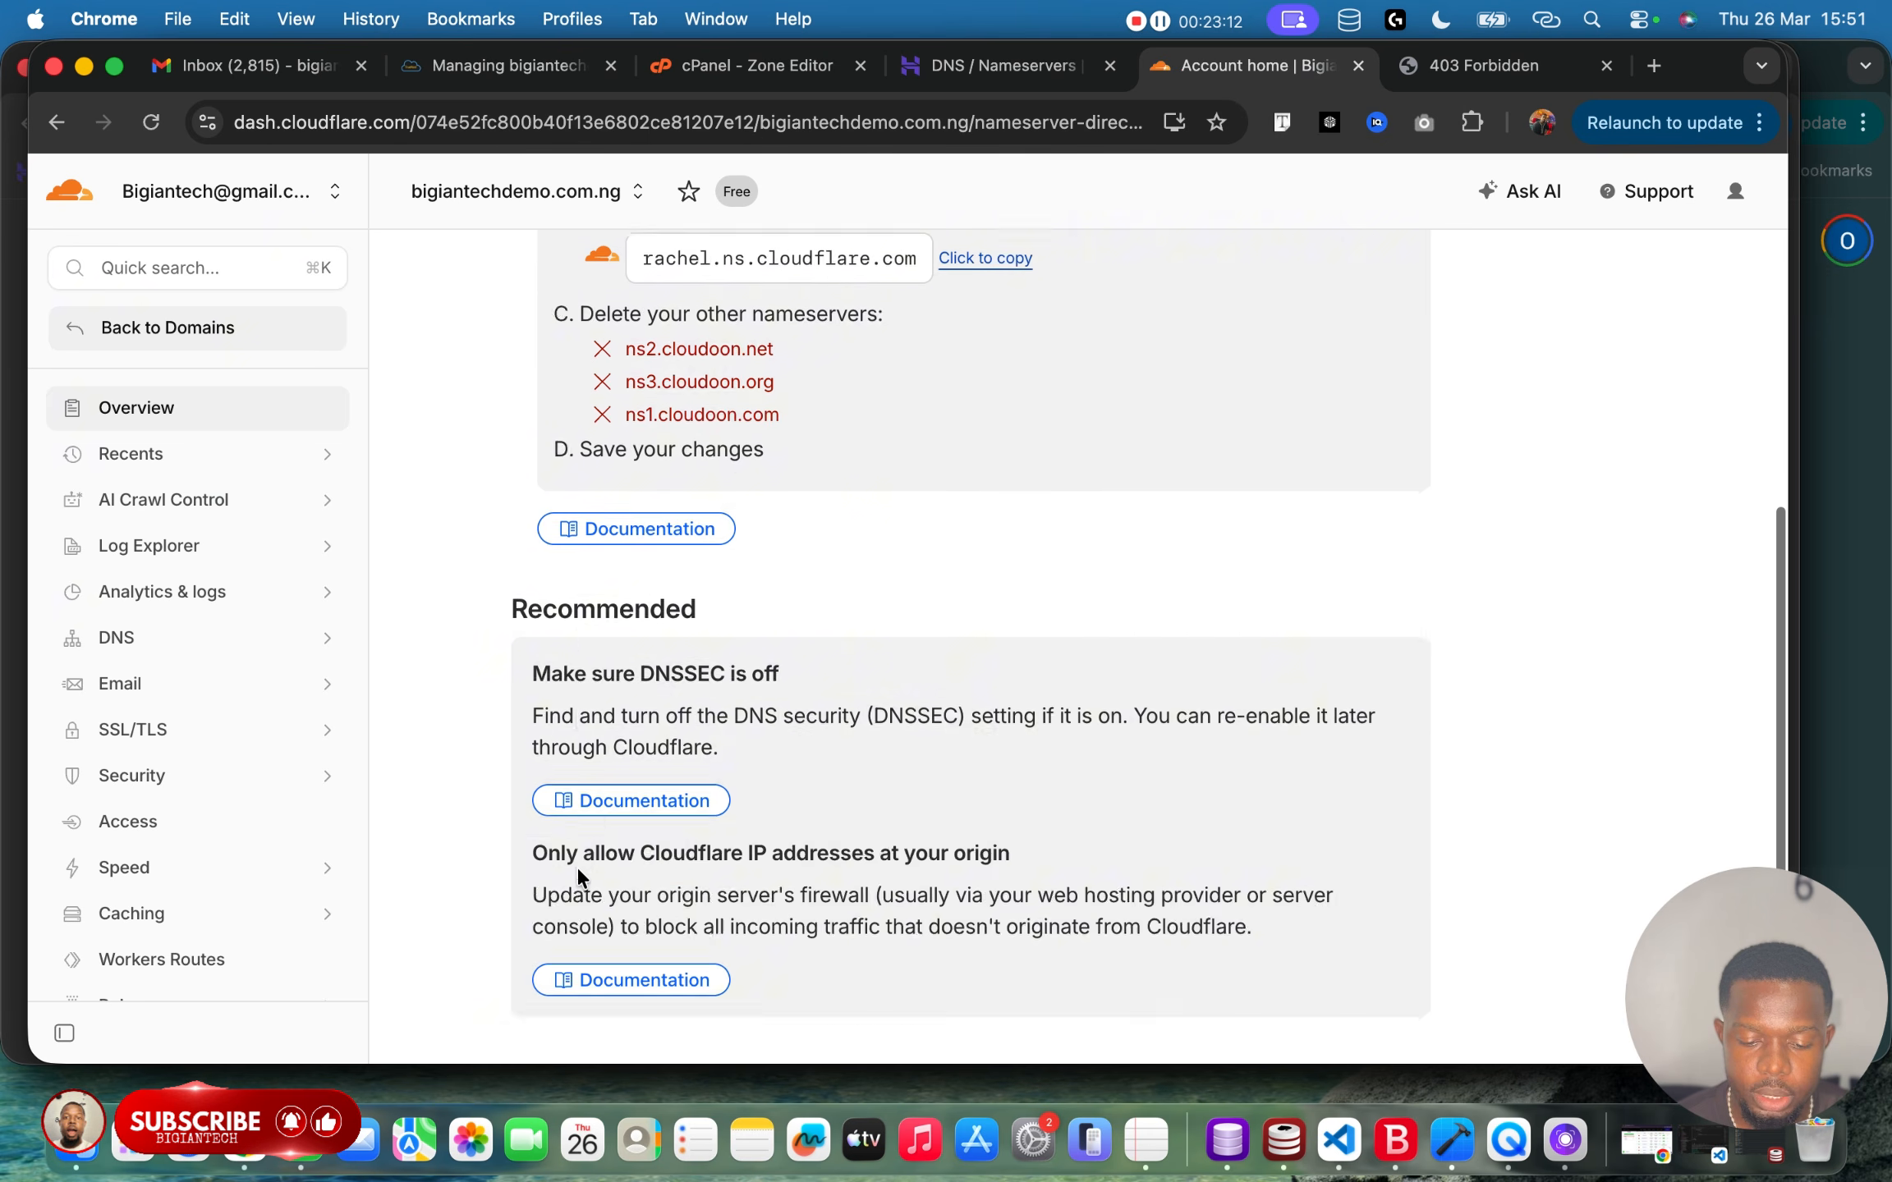
pyautogui.scroll(-3, 577, 867)
pyautogui.click(658, 870)
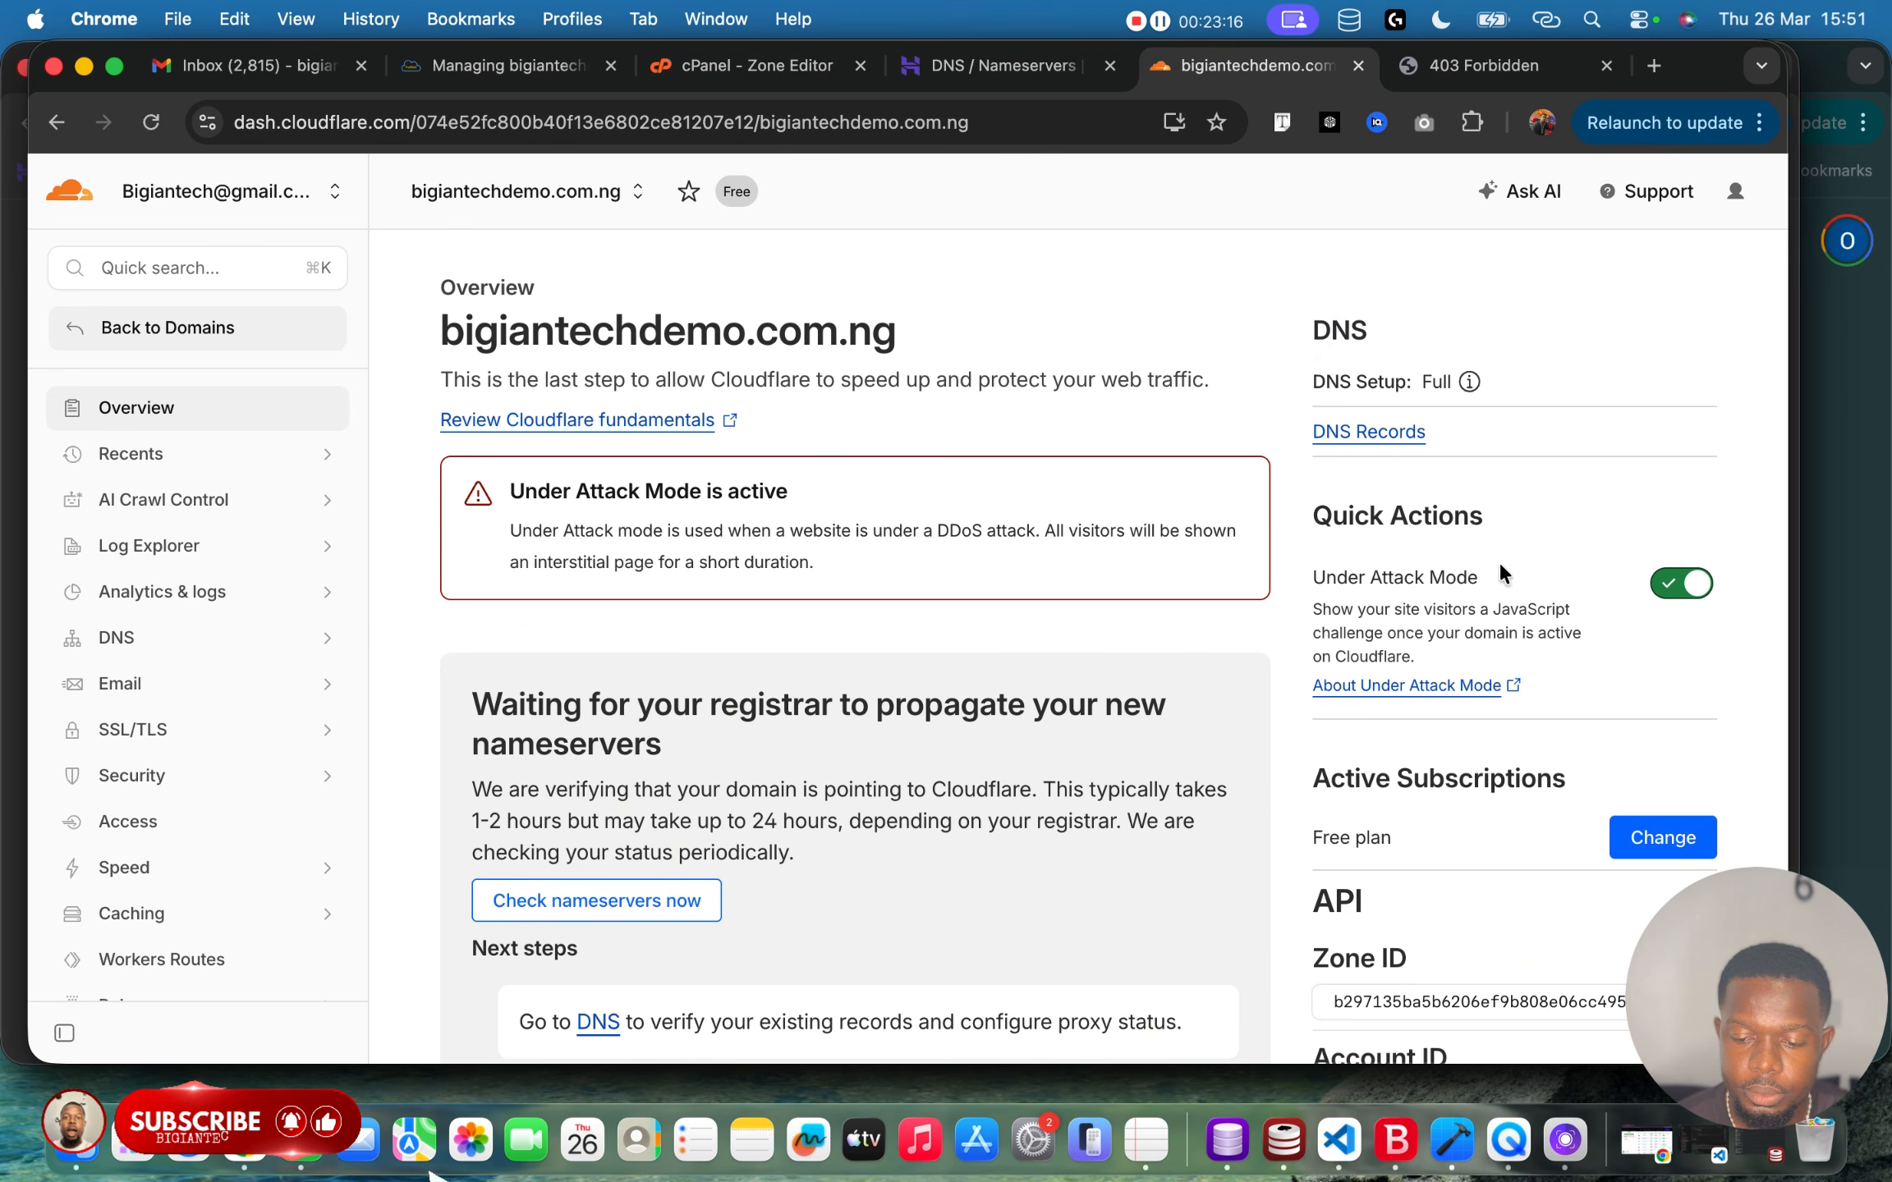
pyautogui.scroll(-5, 1119, 662)
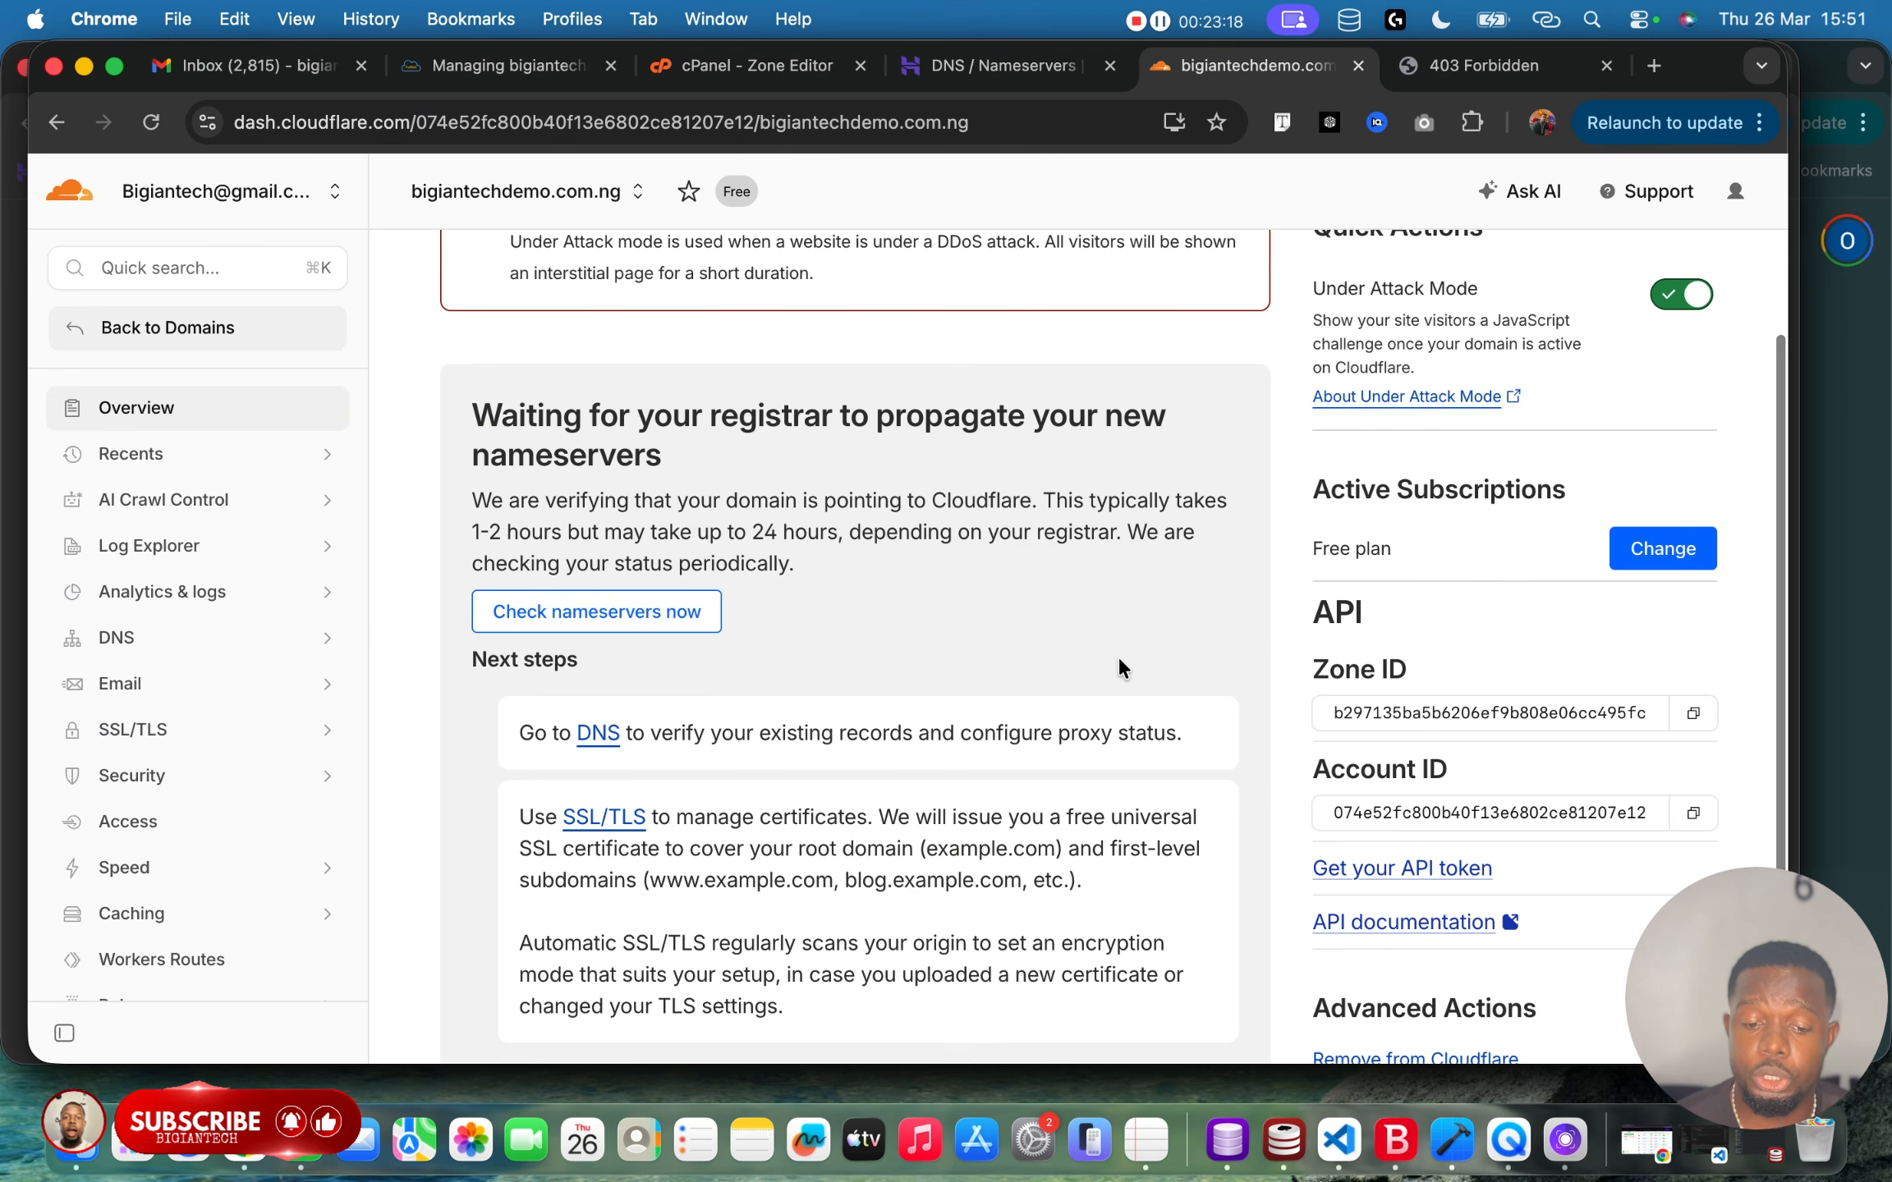
pyautogui.scroll(-3, 1119, 663)
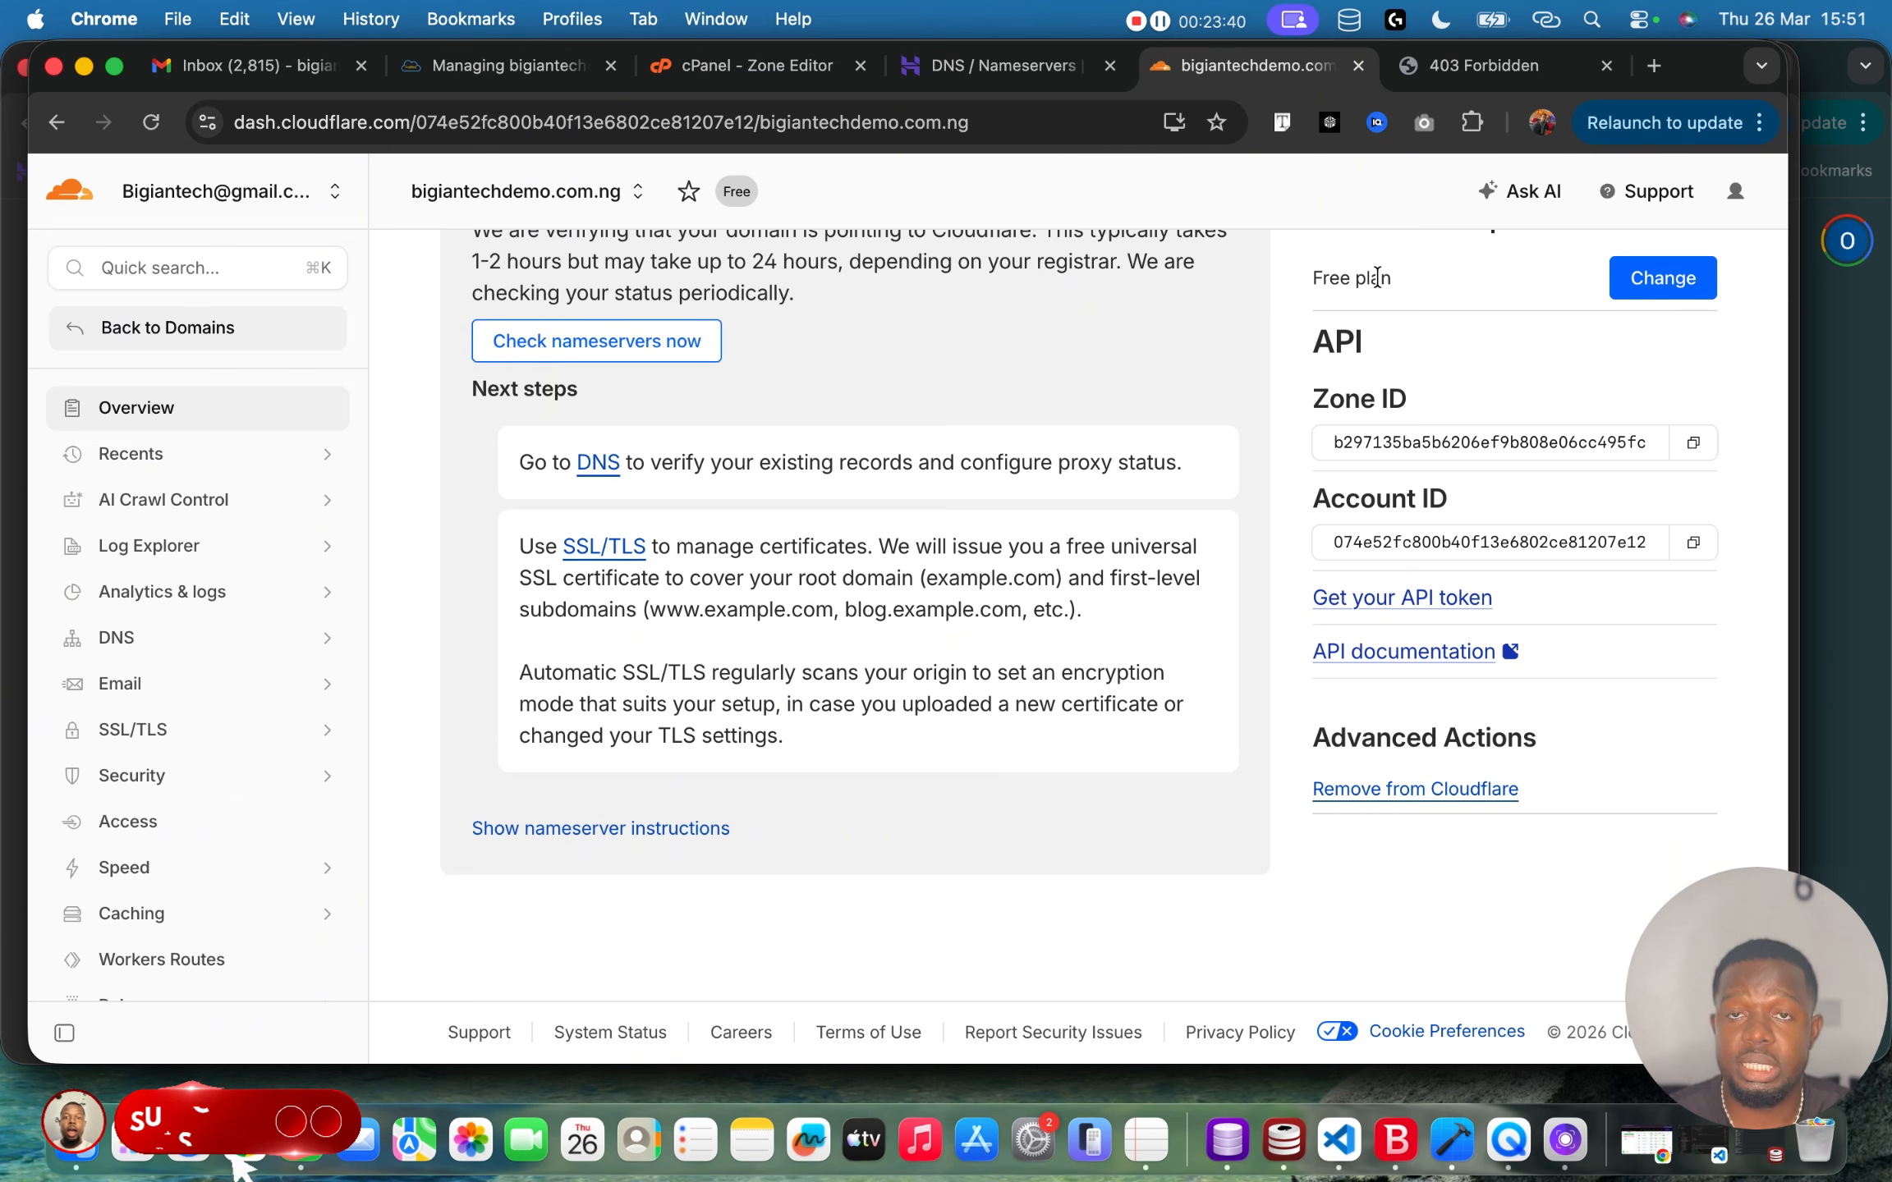
# Search Google for "google search console" in a new browser tab, open Search Console and start its property setup.
pyautogui.click(1653, 66)
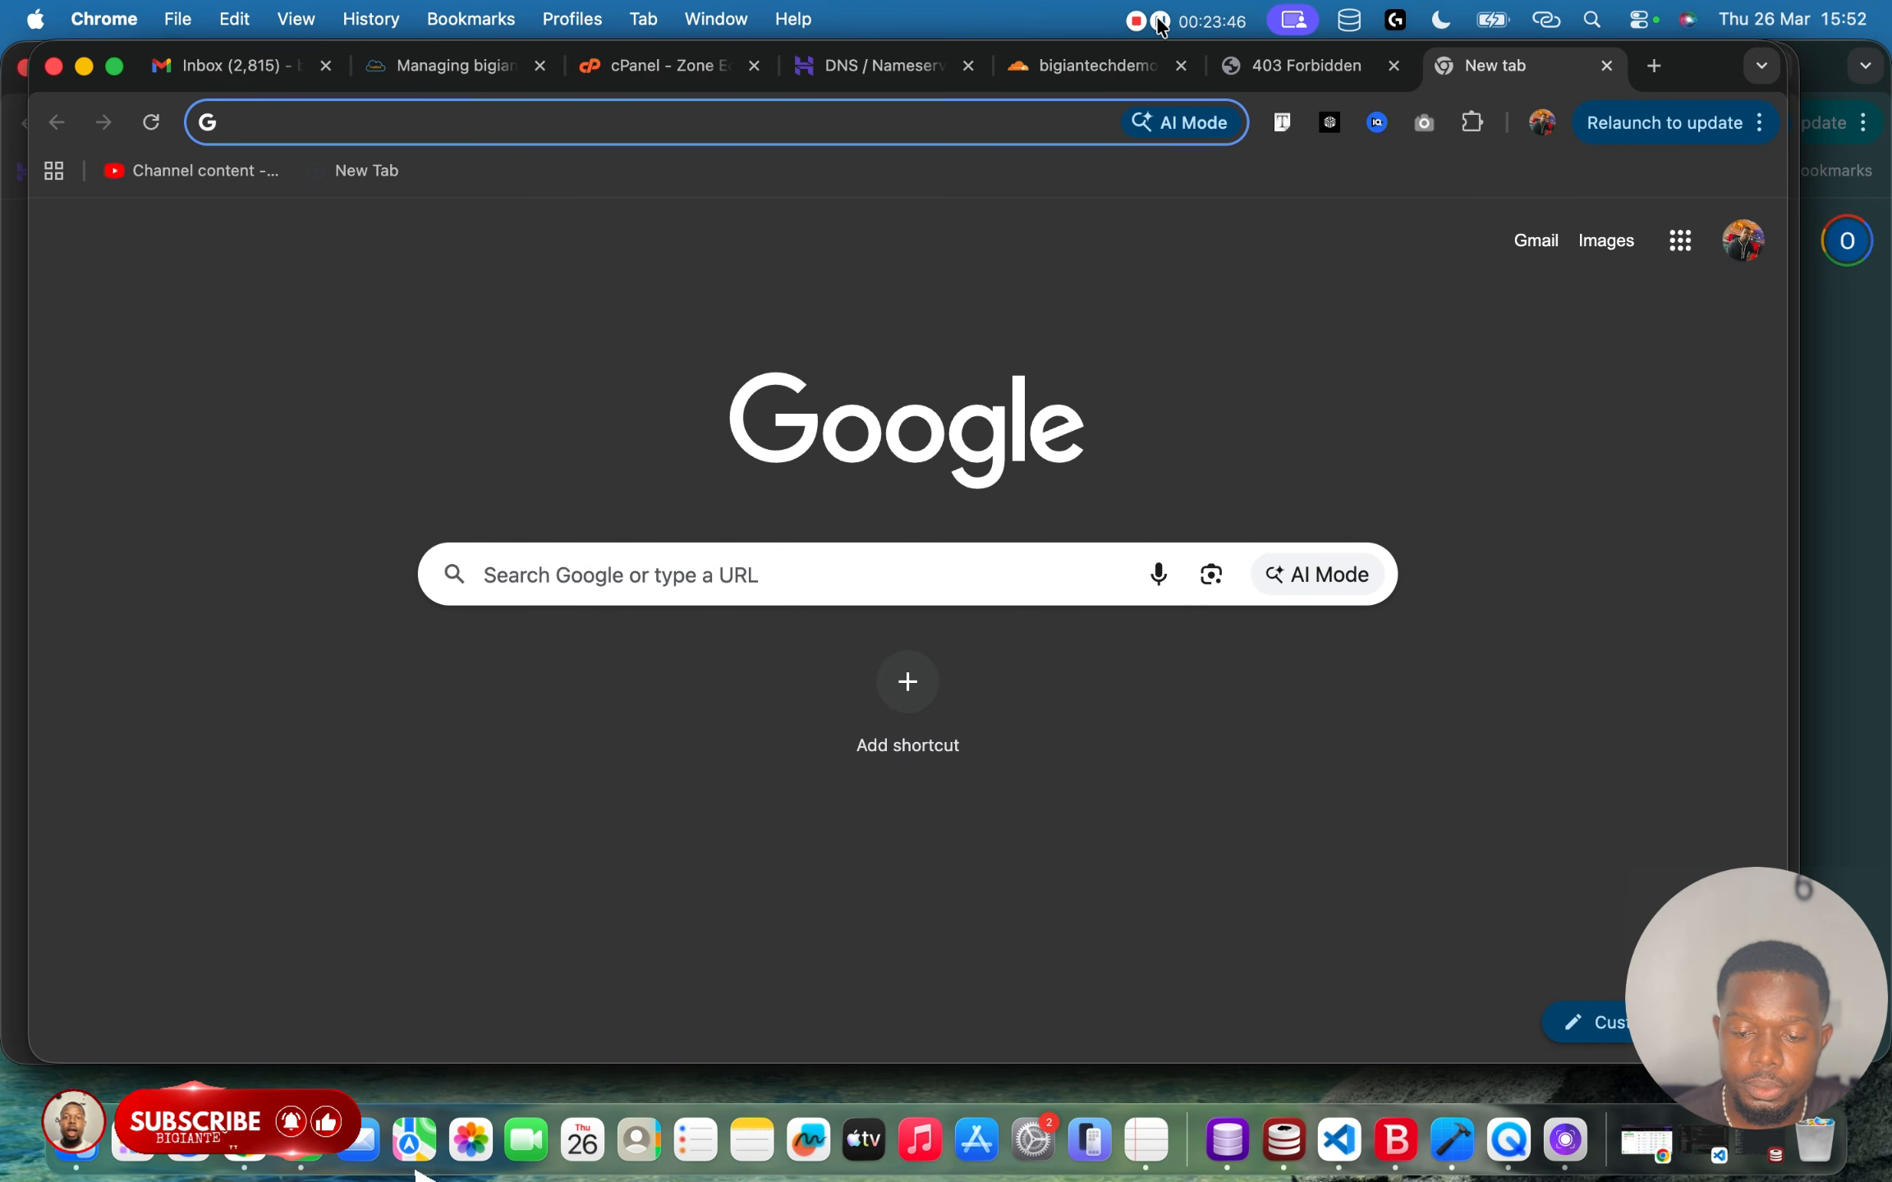
pyautogui.click(606, 121)
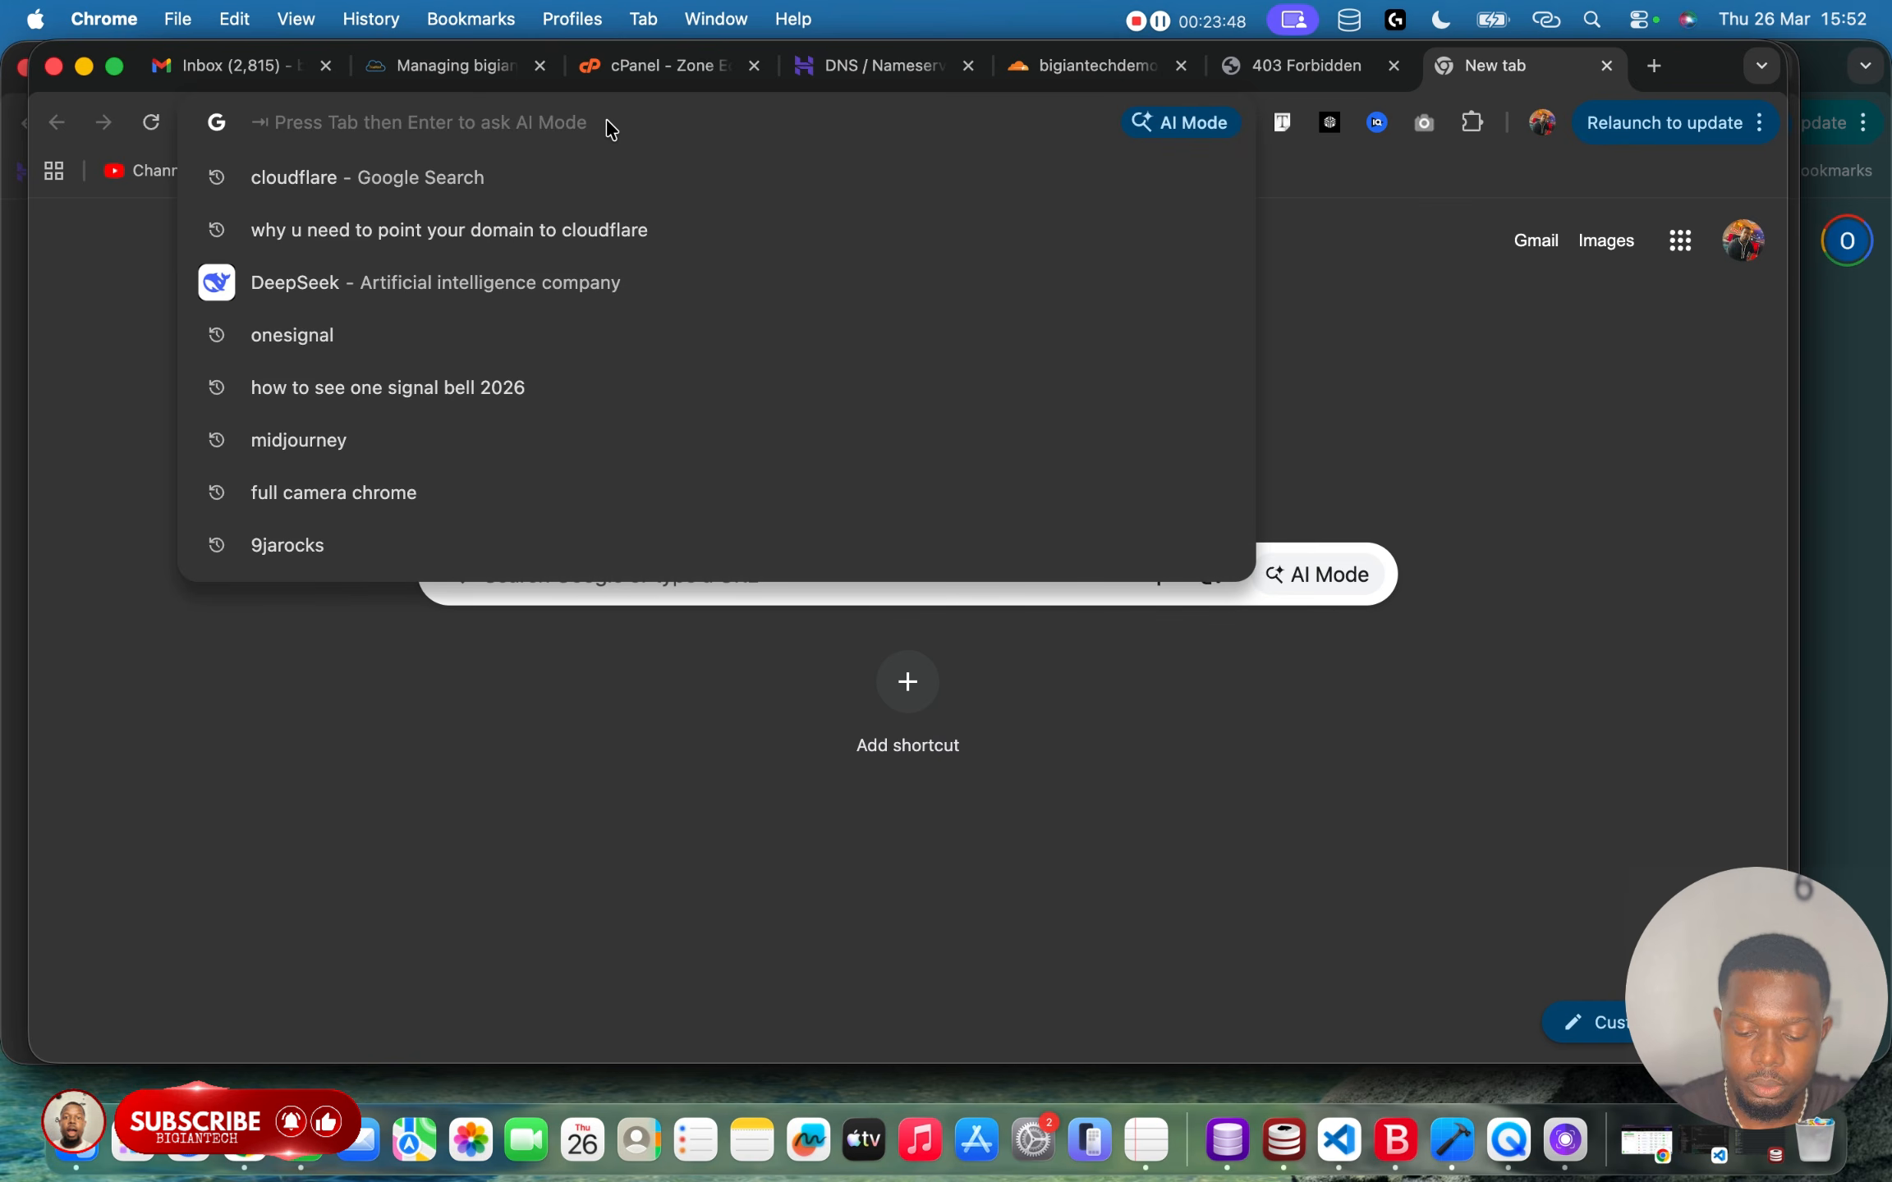
pyautogui.write('google search console')
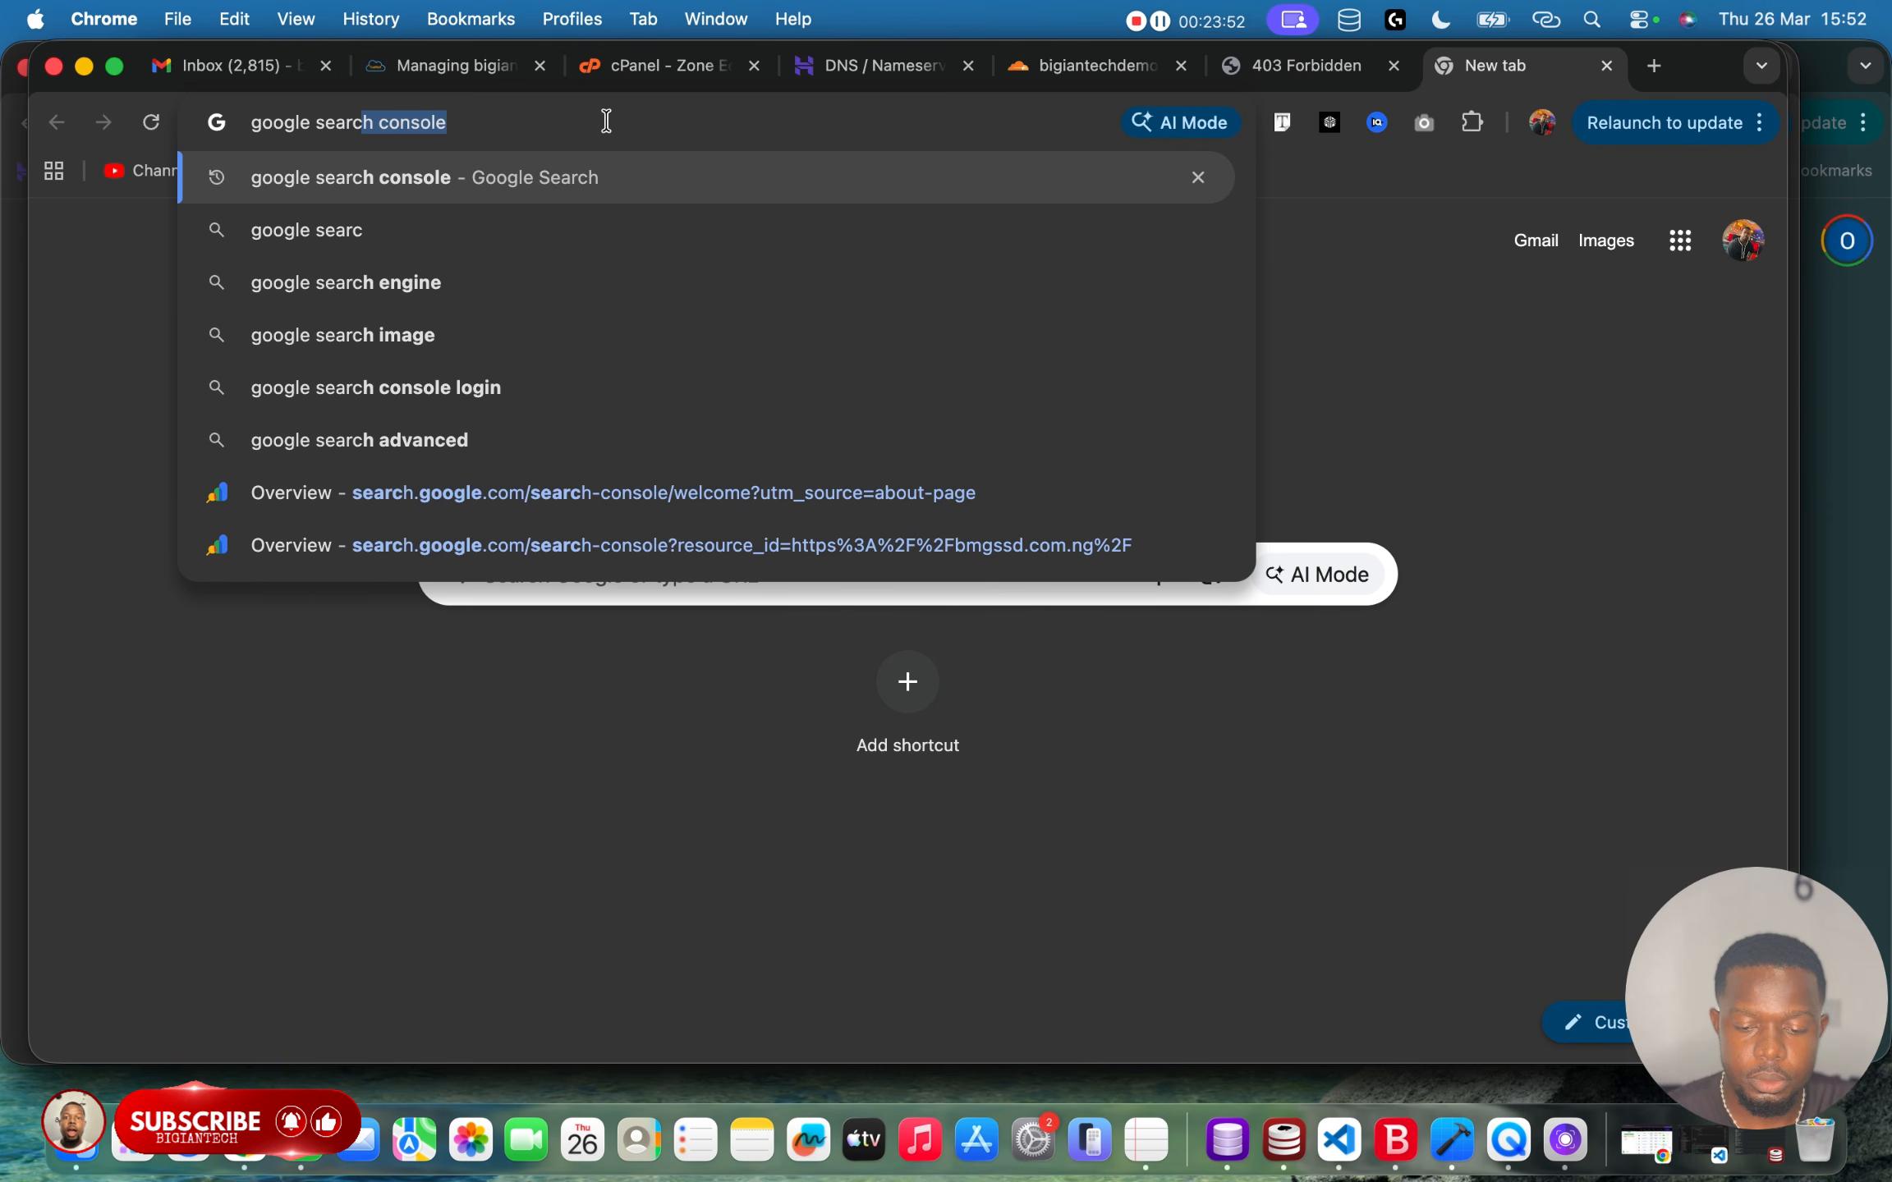
pyautogui.press('Return')
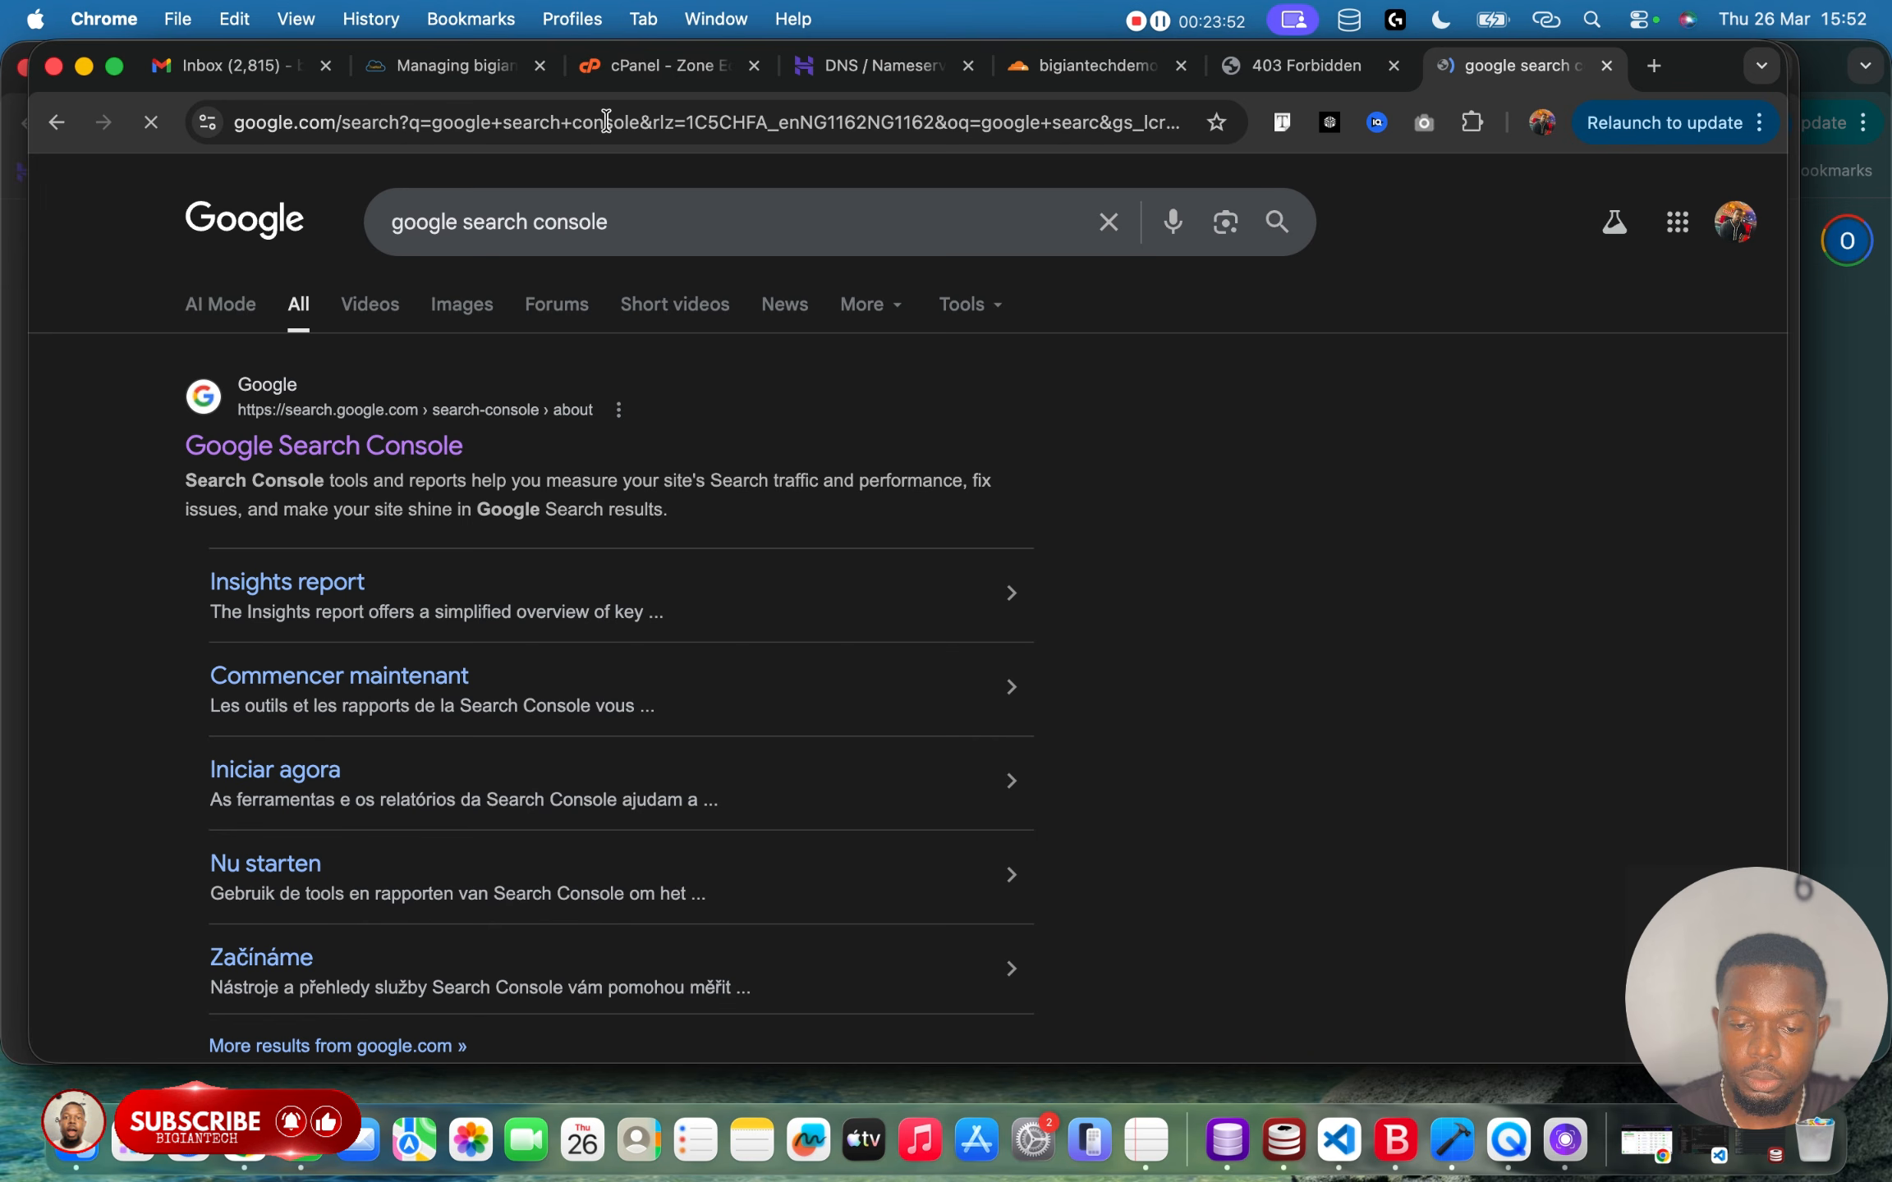
pyautogui.click(339, 448)
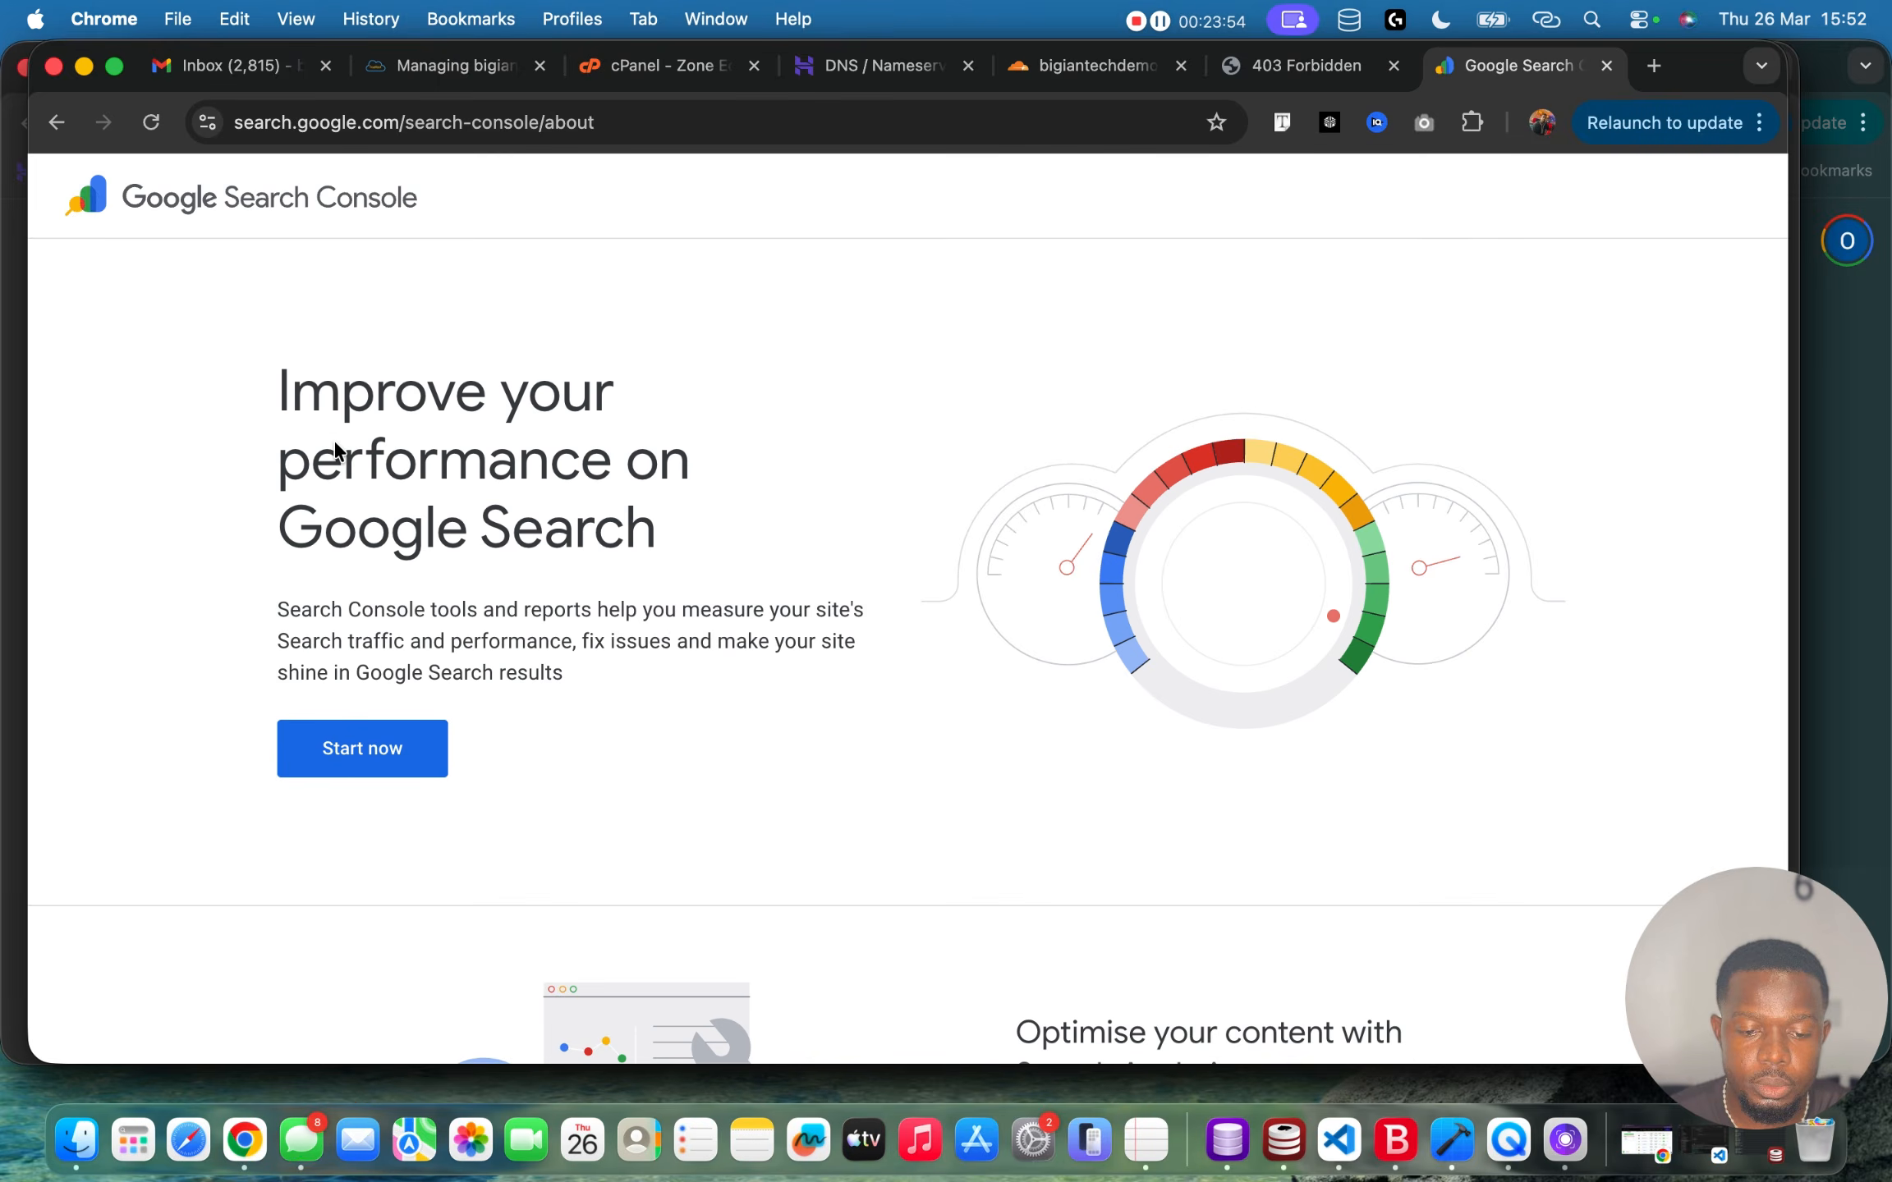
pyautogui.click(402, 750)
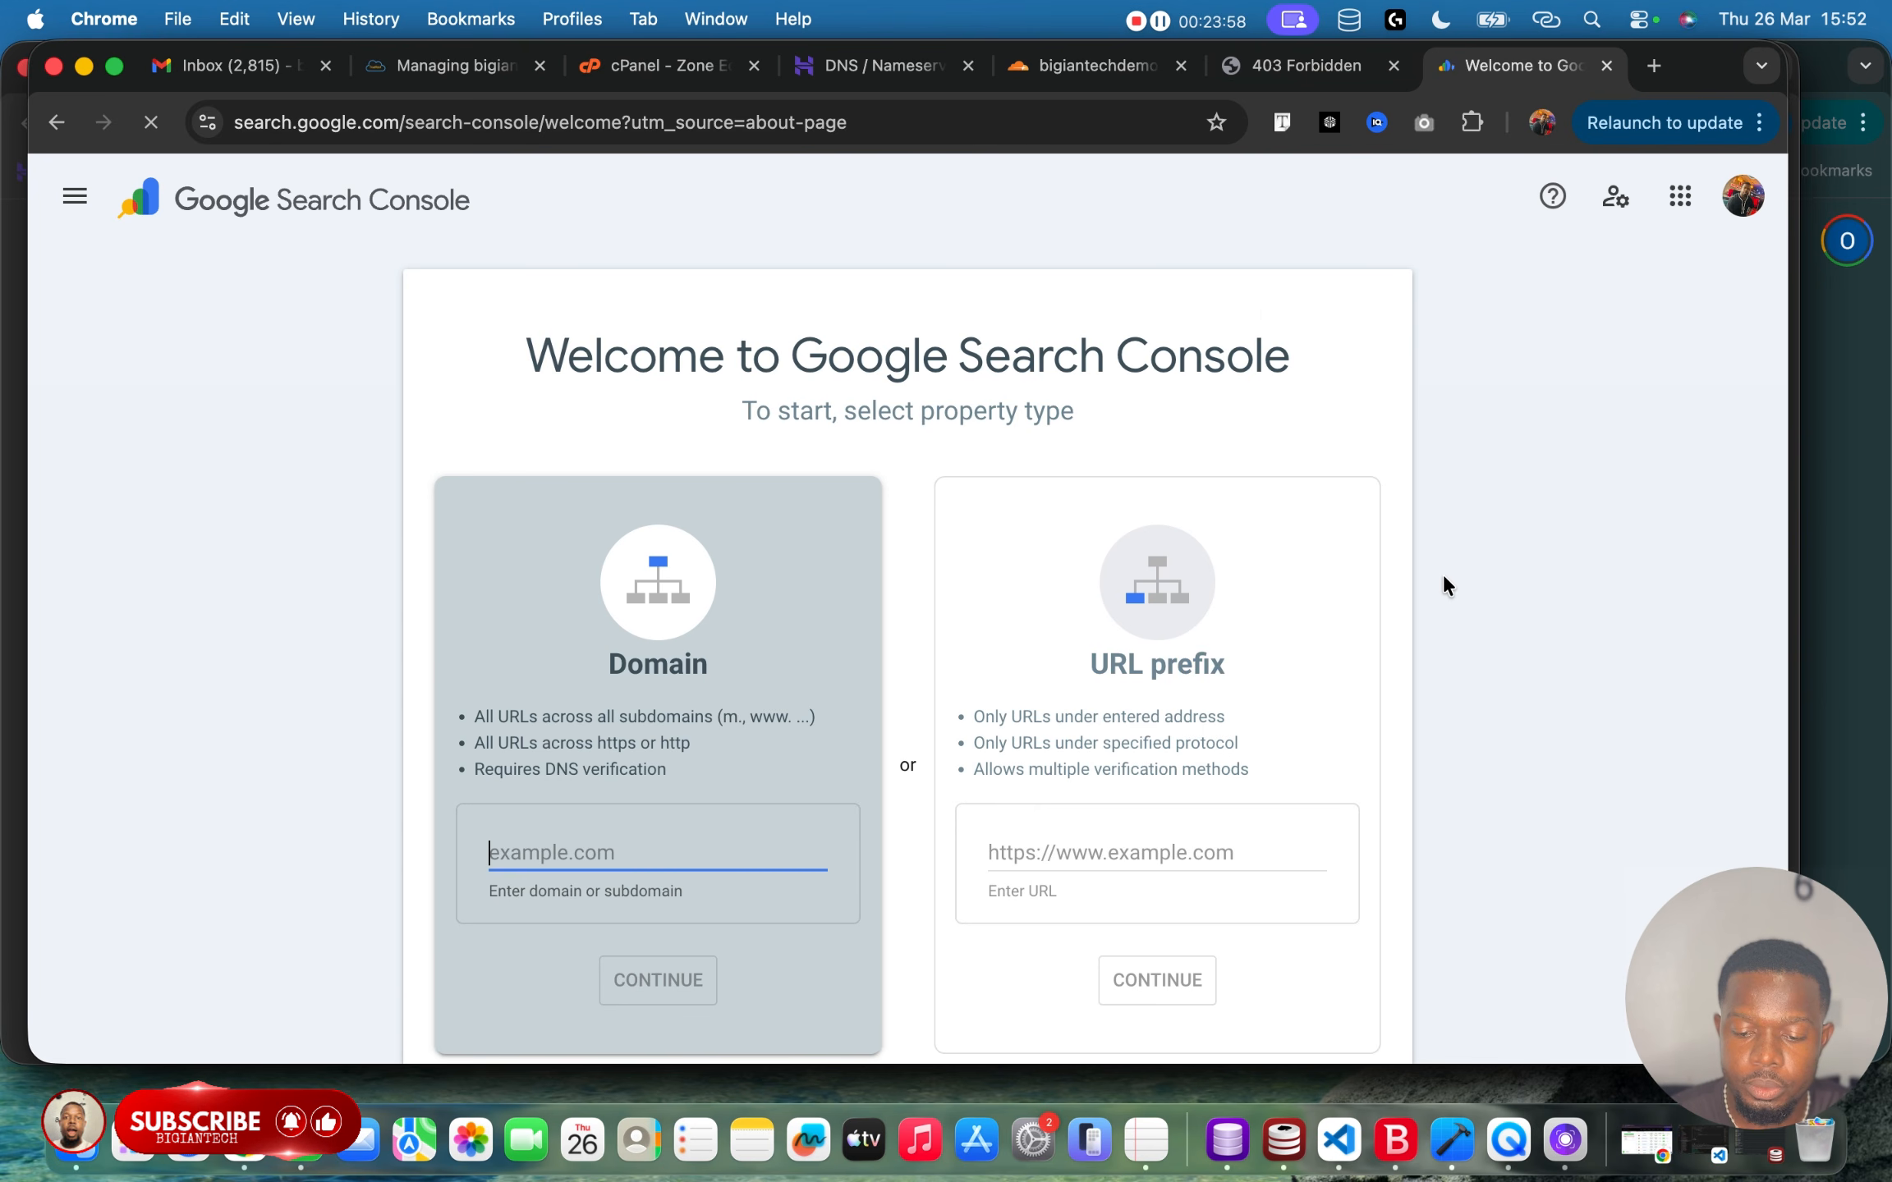
pyautogui.scroll(-2, 1442, 572)
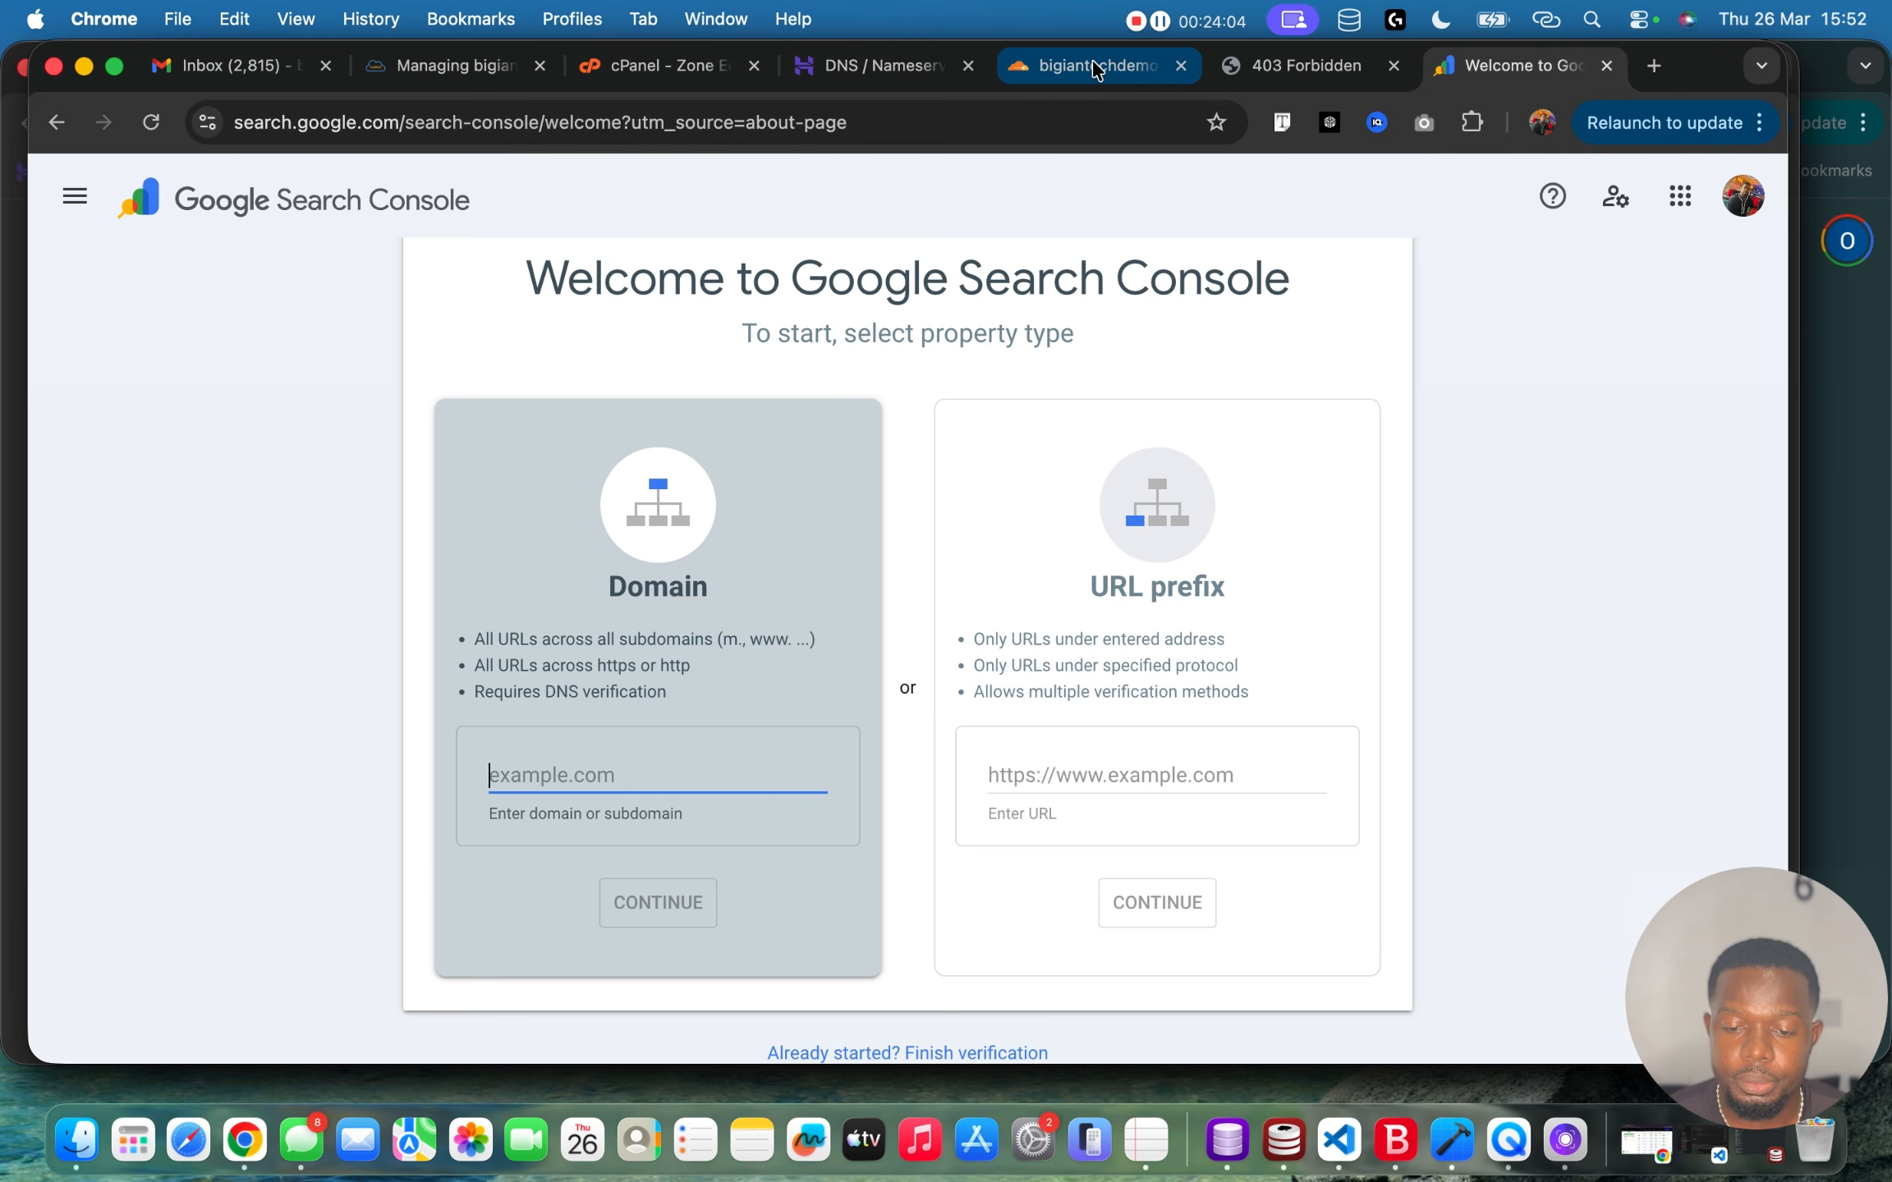
# Copy bigiantechdevdemo.com from the Hostinger DNS page and enter it as the URL prefix property in Search Console.
pyautogui.click(910, 82)
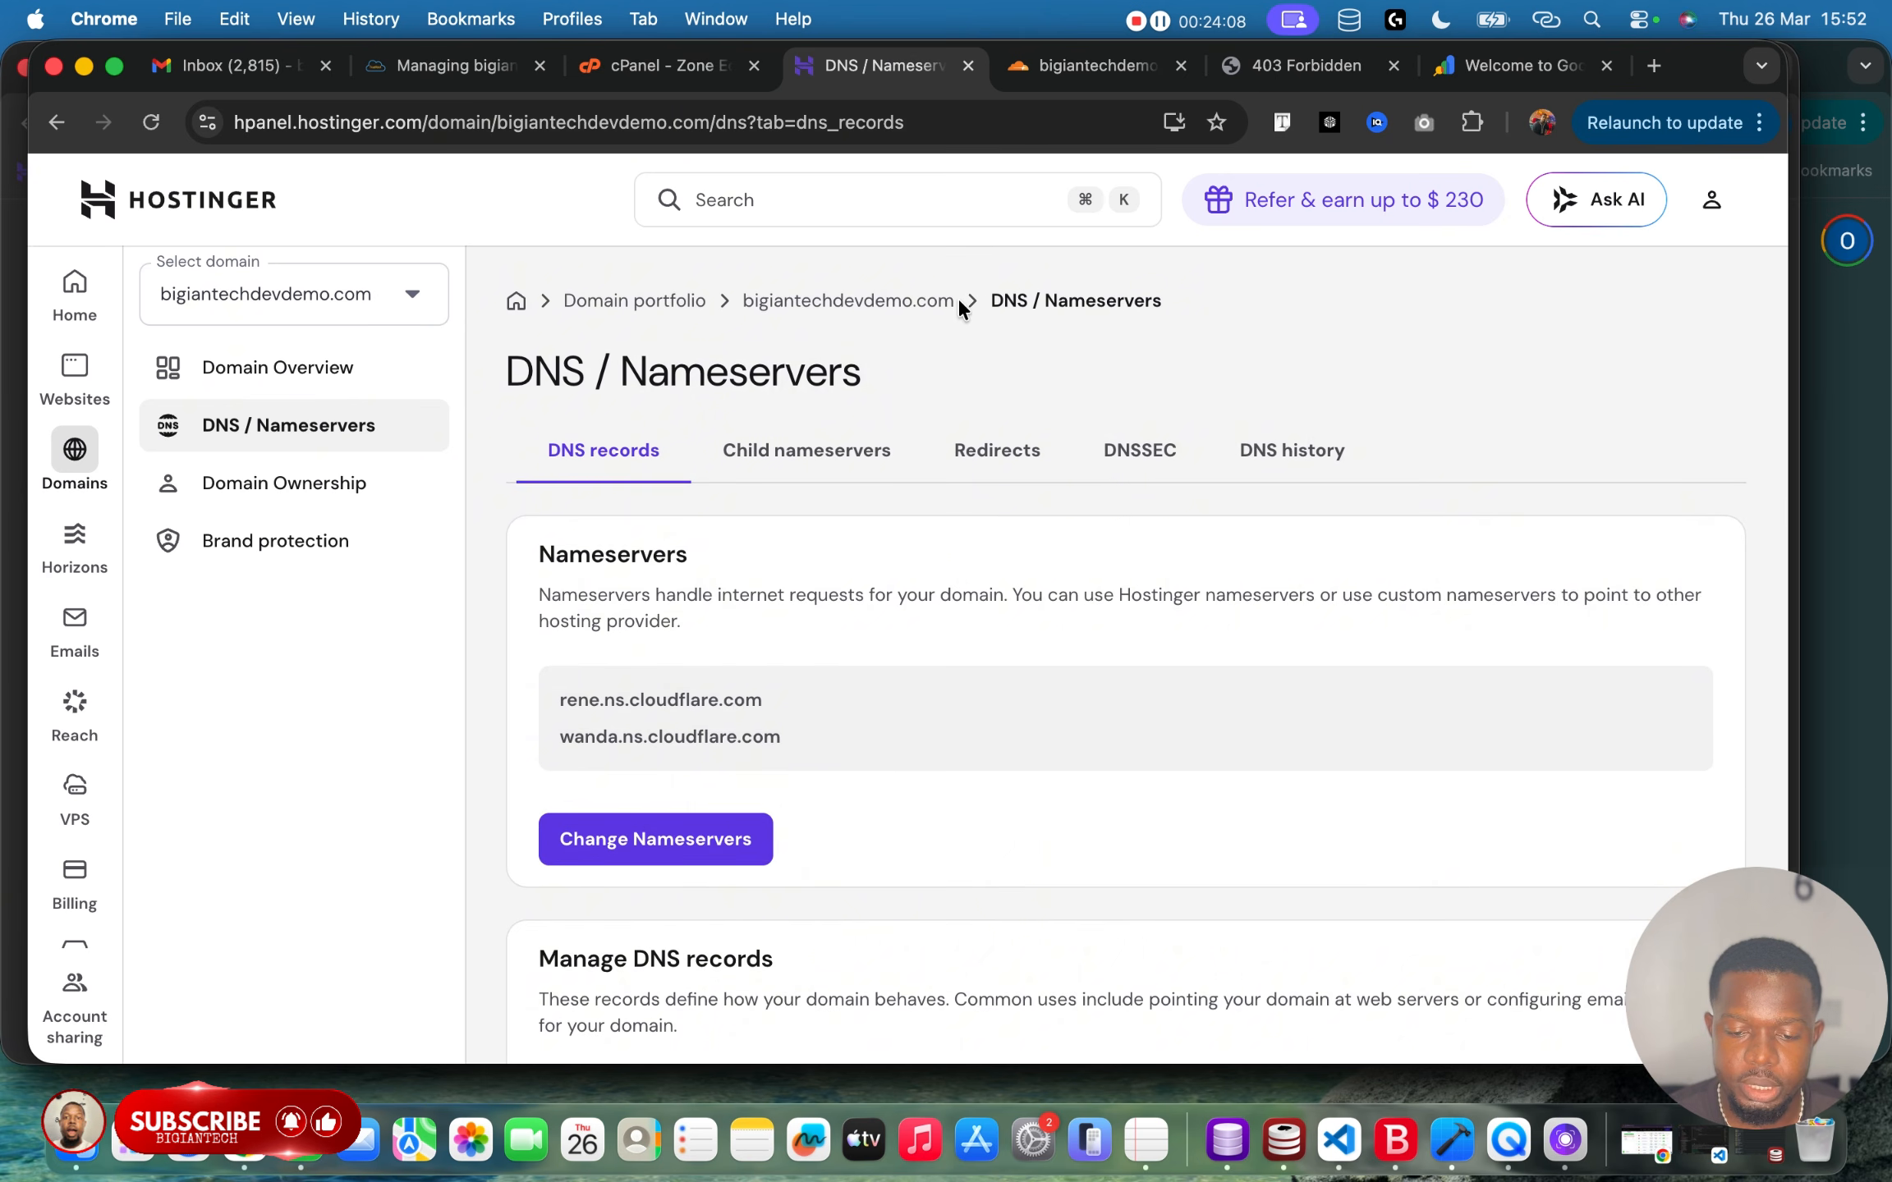
pyautogui.moveTo(957, 297); pyautogui.dragTo(740, 300)
pyautogui.press('super+c')
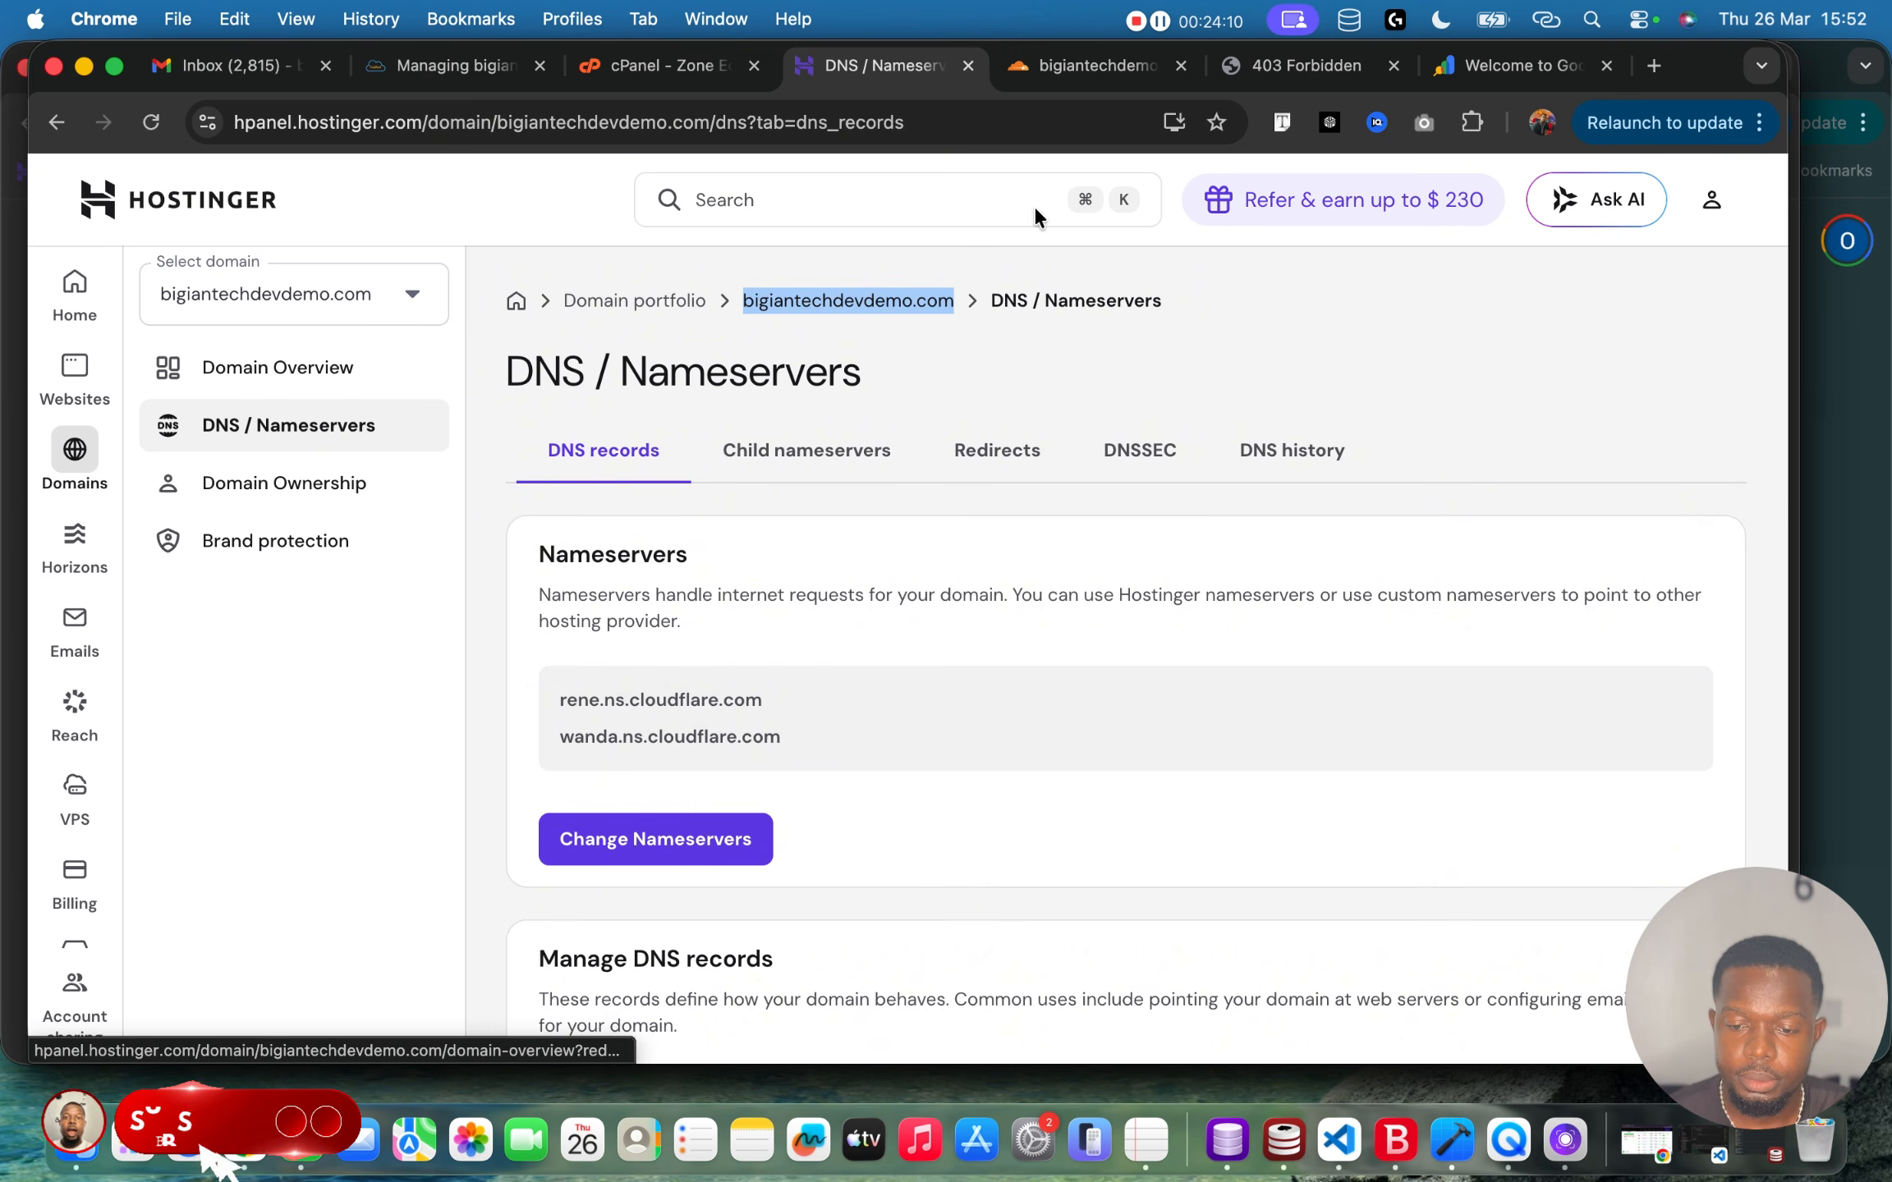
pyautogui.click(1481, 51)
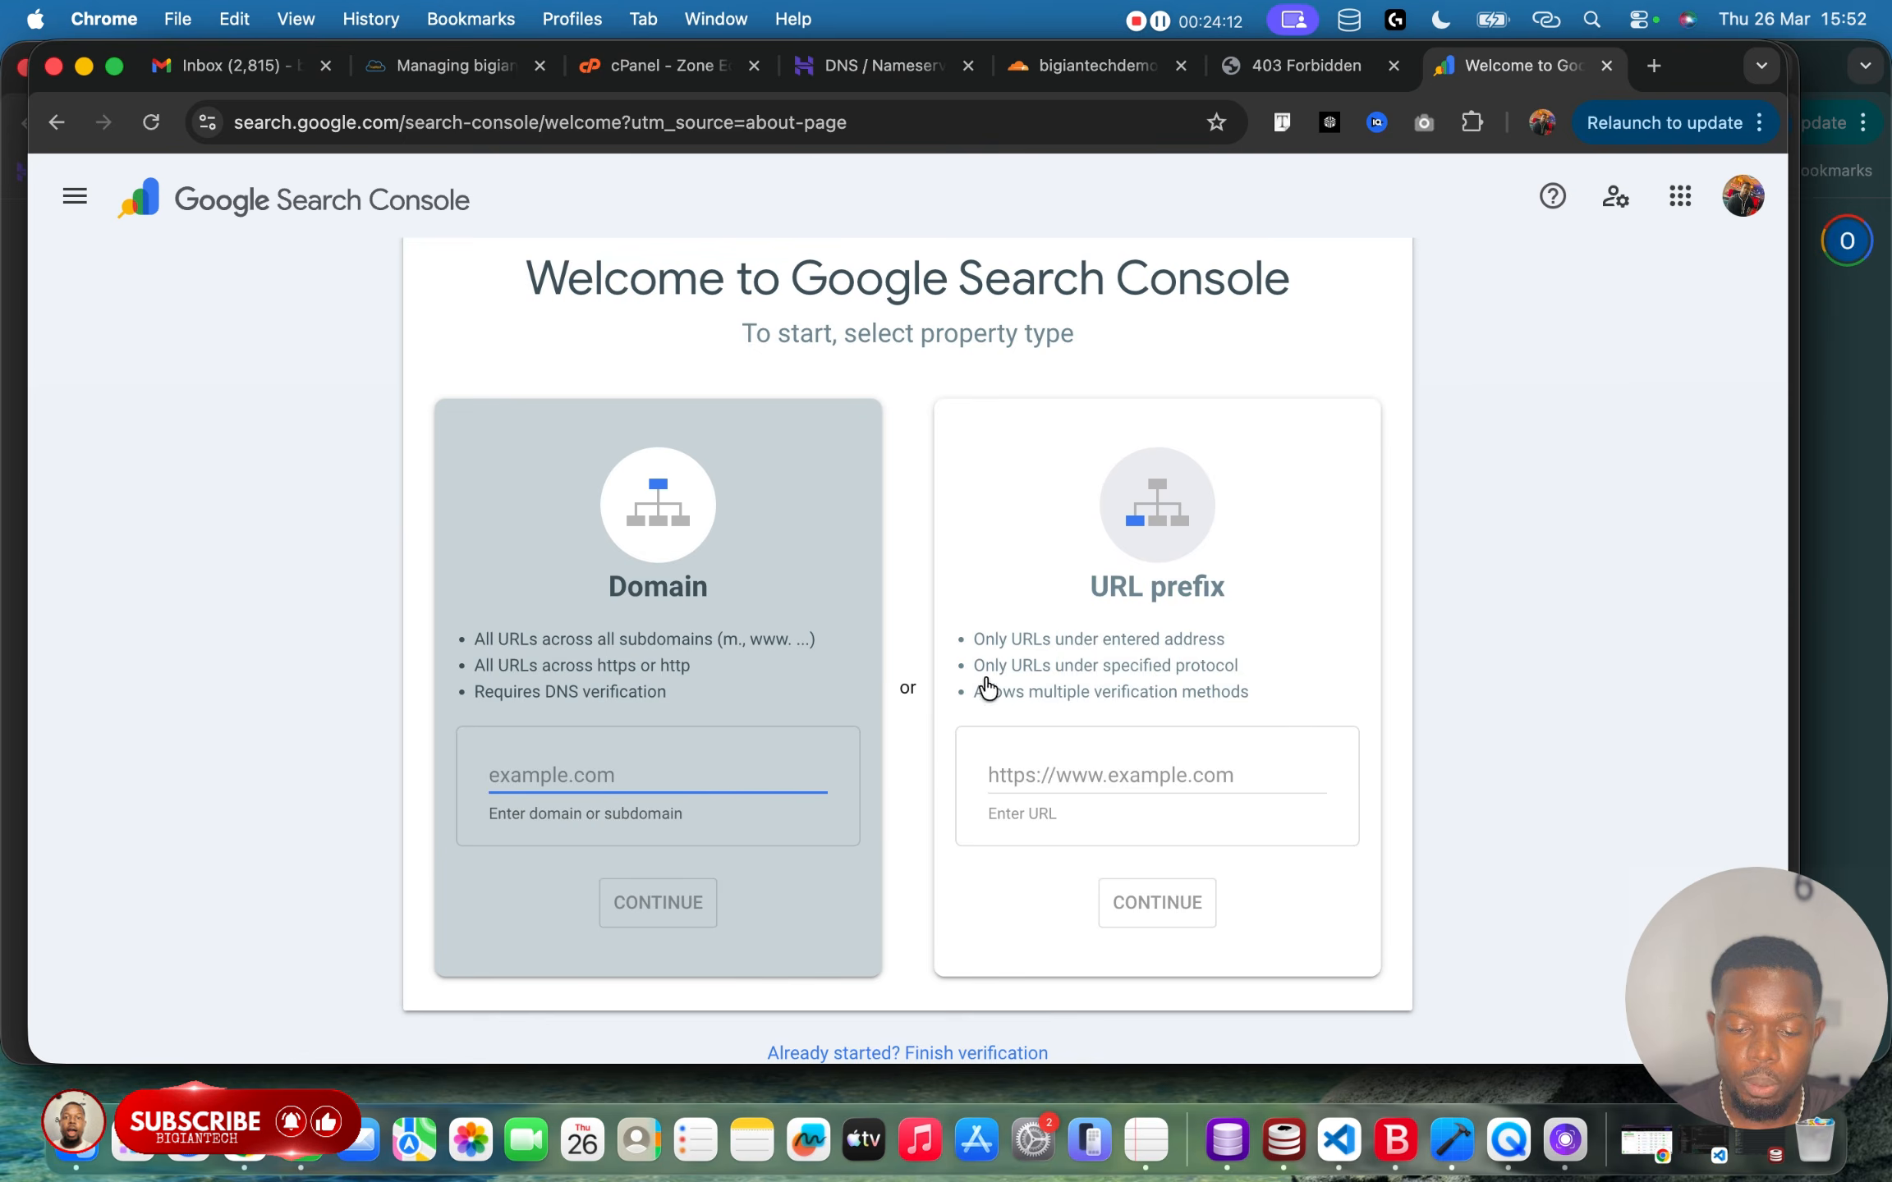
pyautogui.click(1101, 759)
pyautogui.press('super+v')
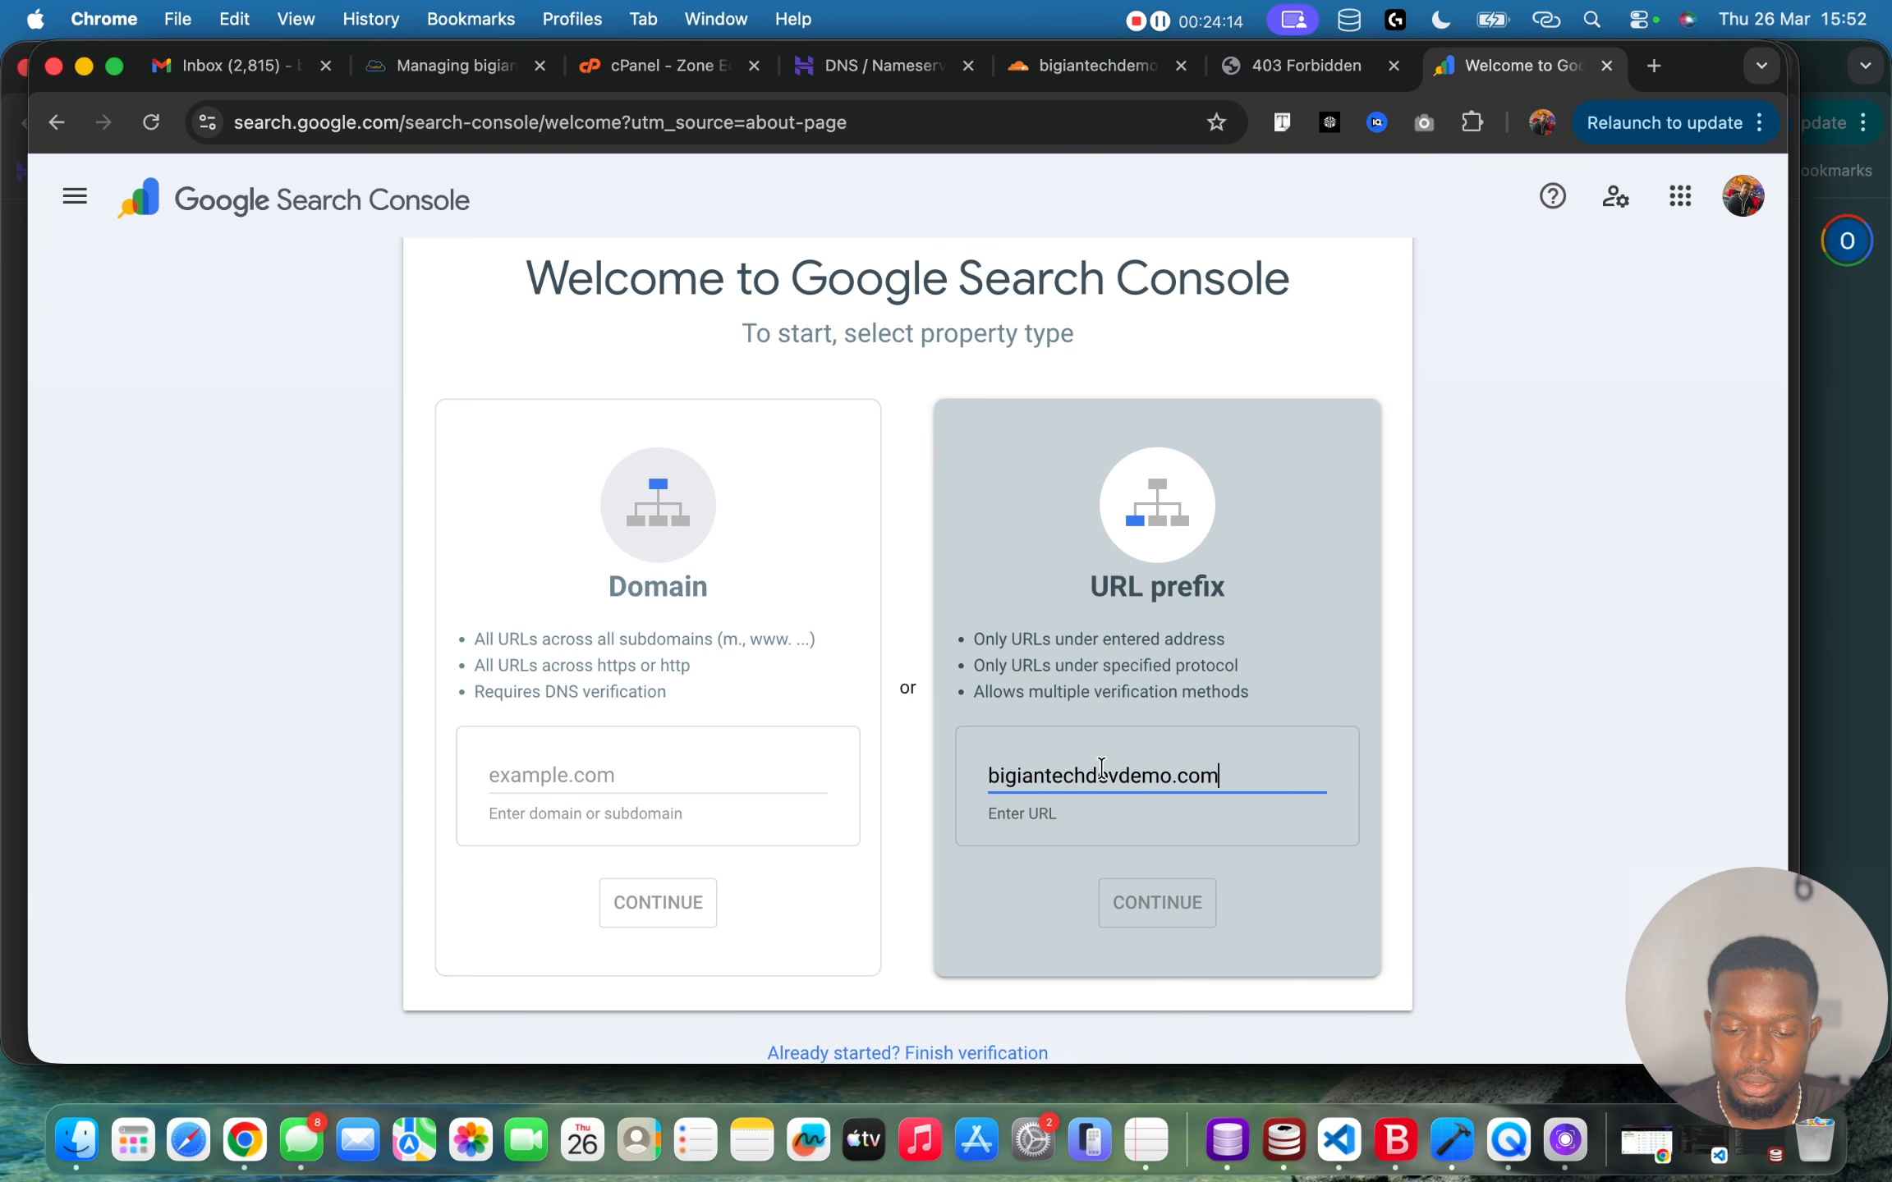
pyautogui.click(989, 774)
pyautogui.write('https')
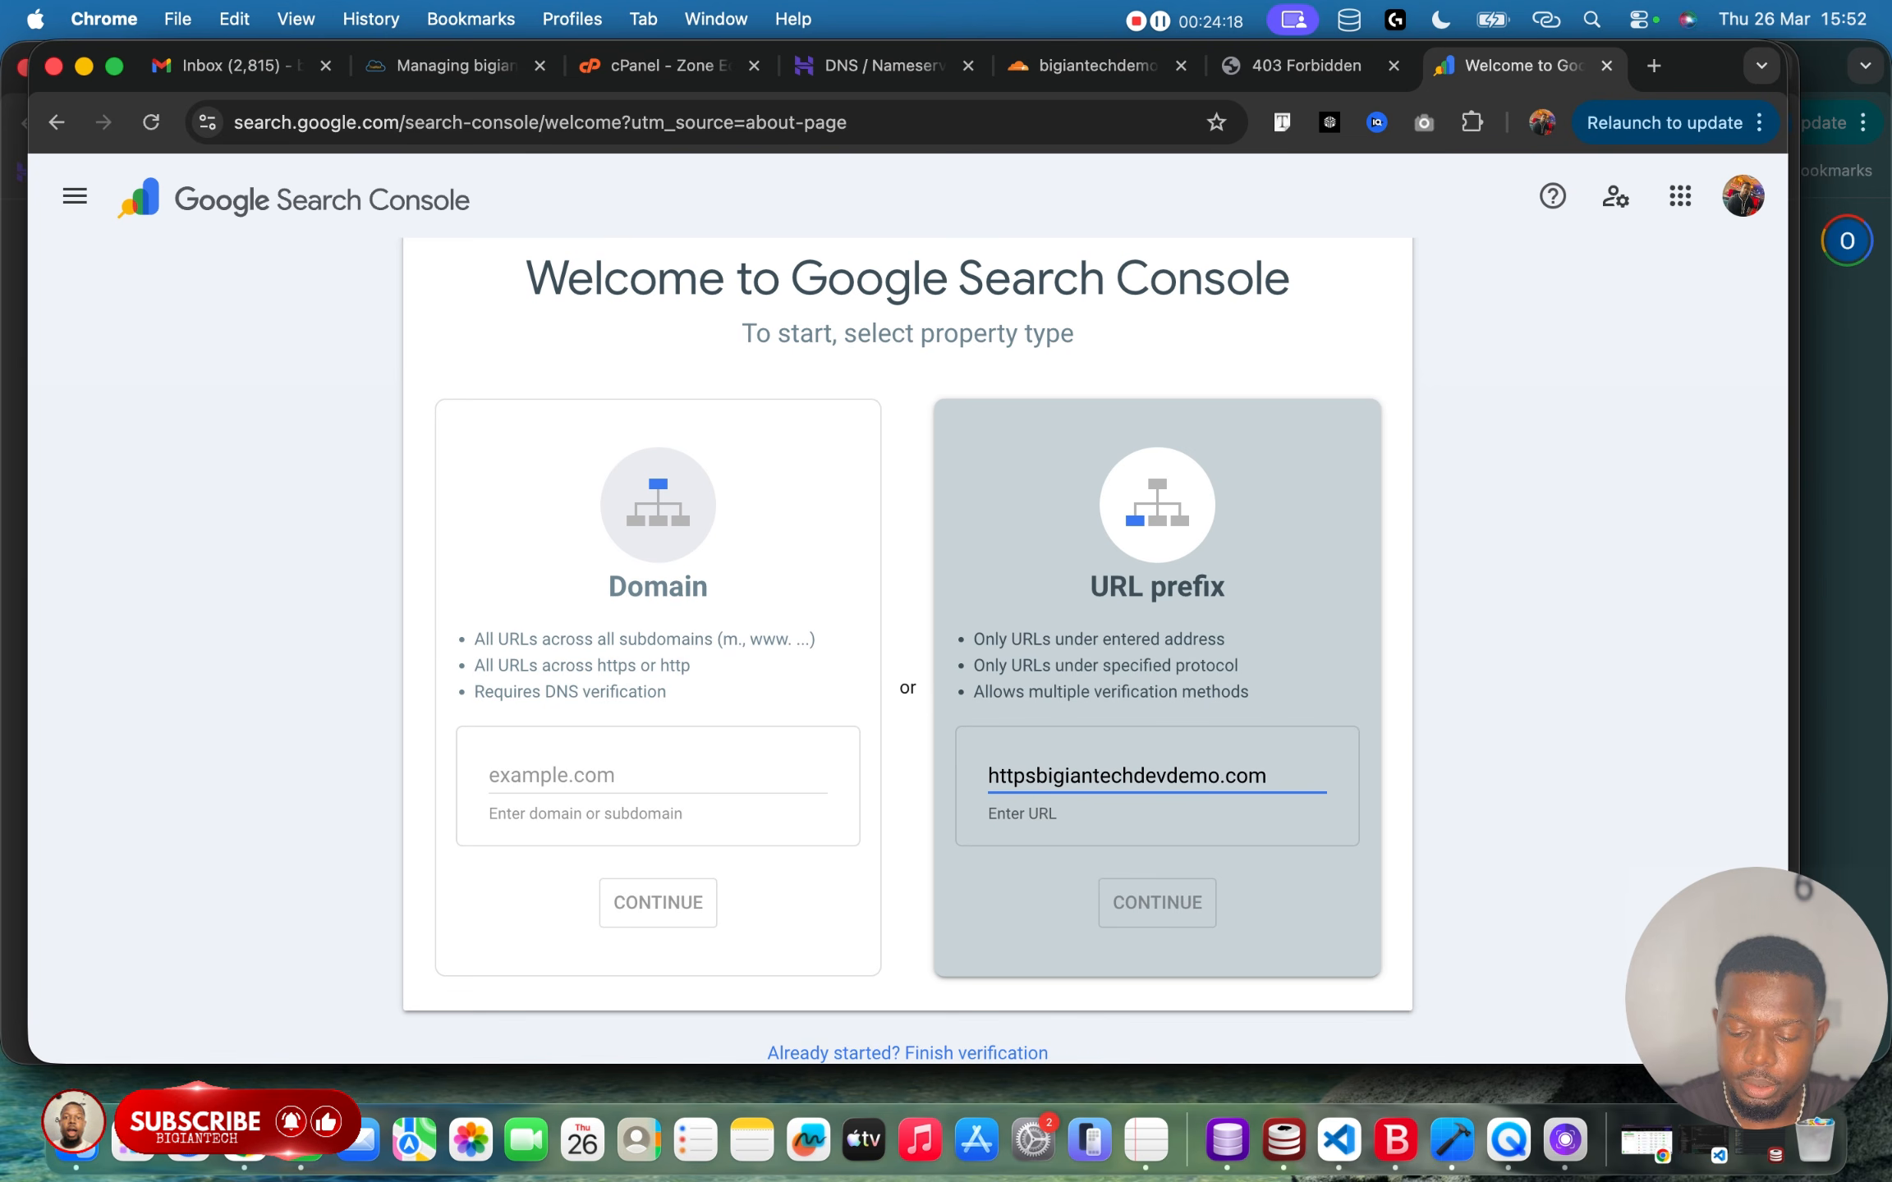
pyautogui.write('://')
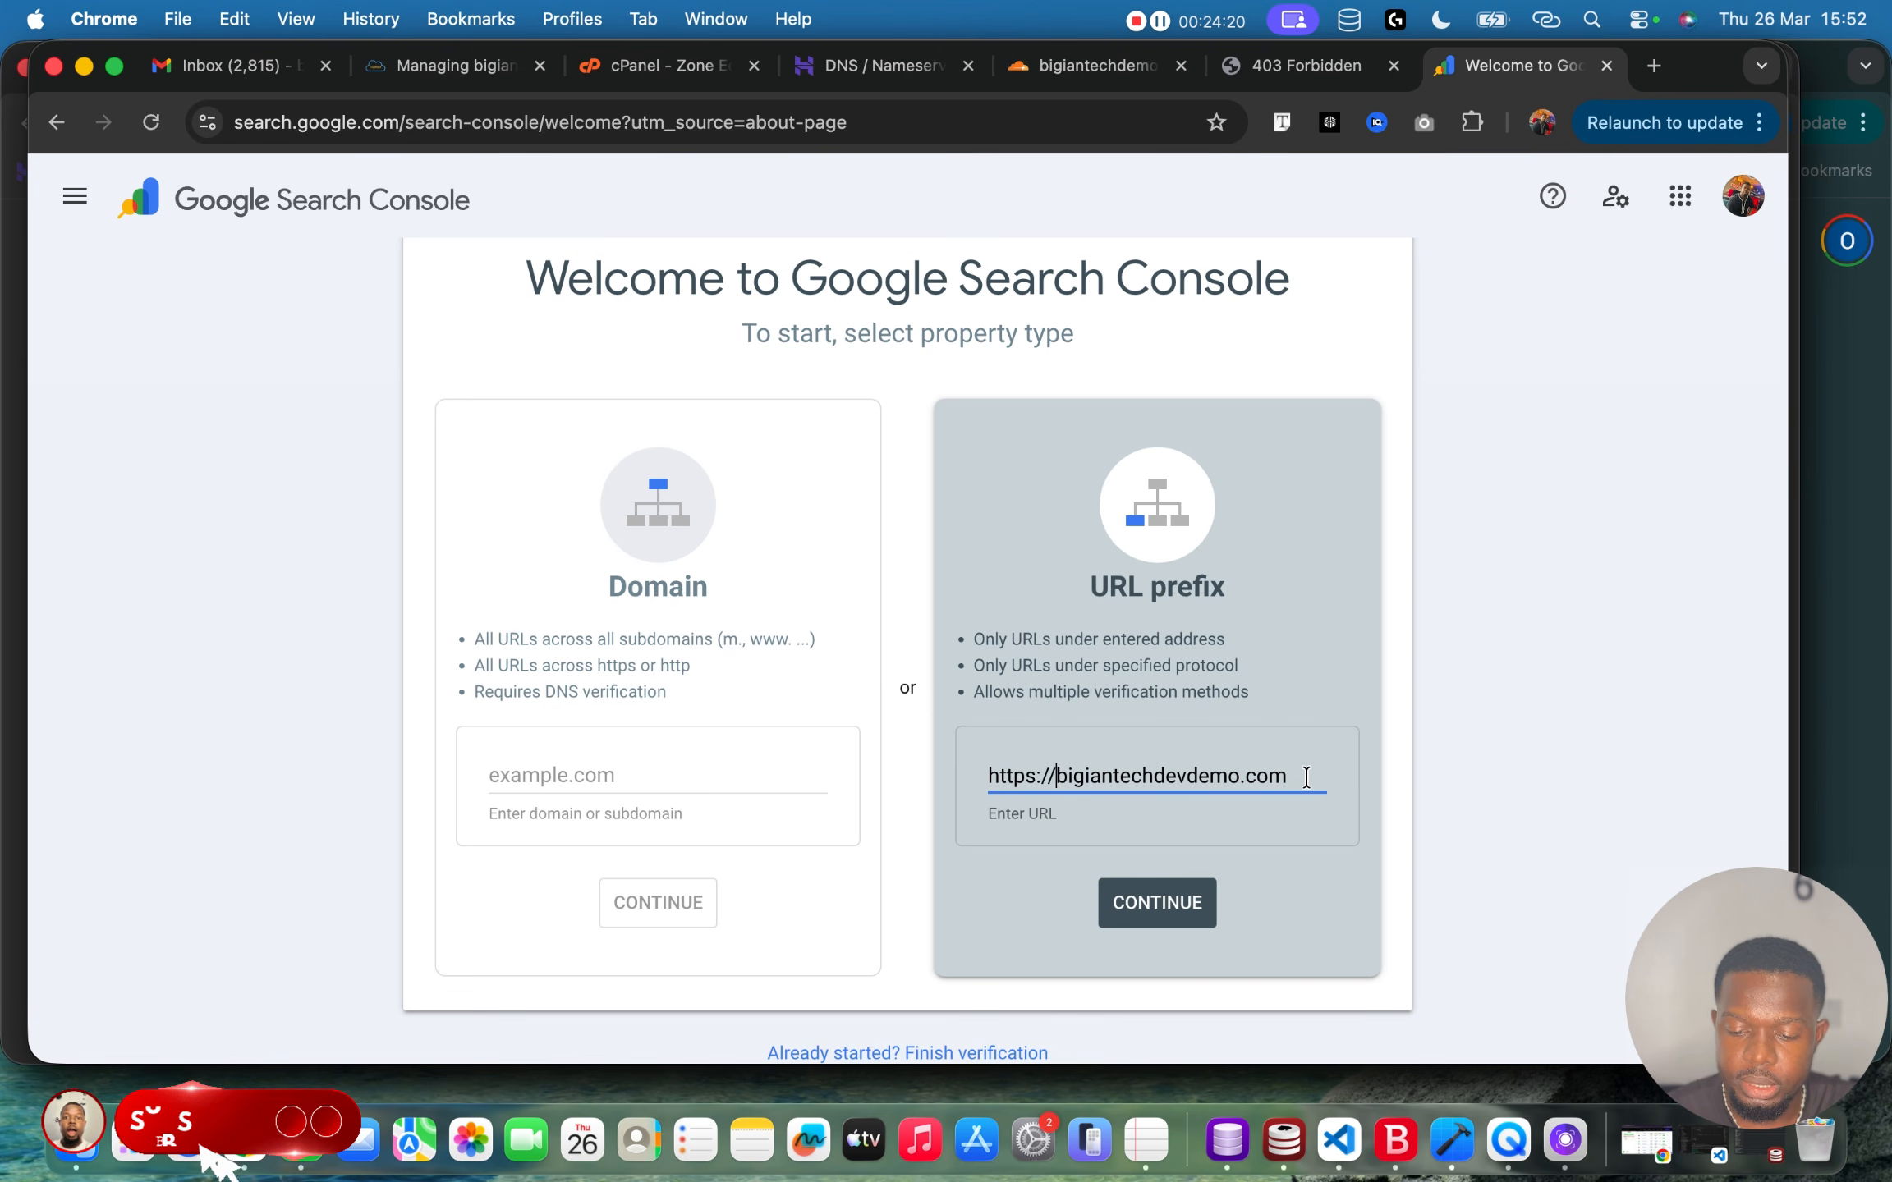
pyautogui.write('/')
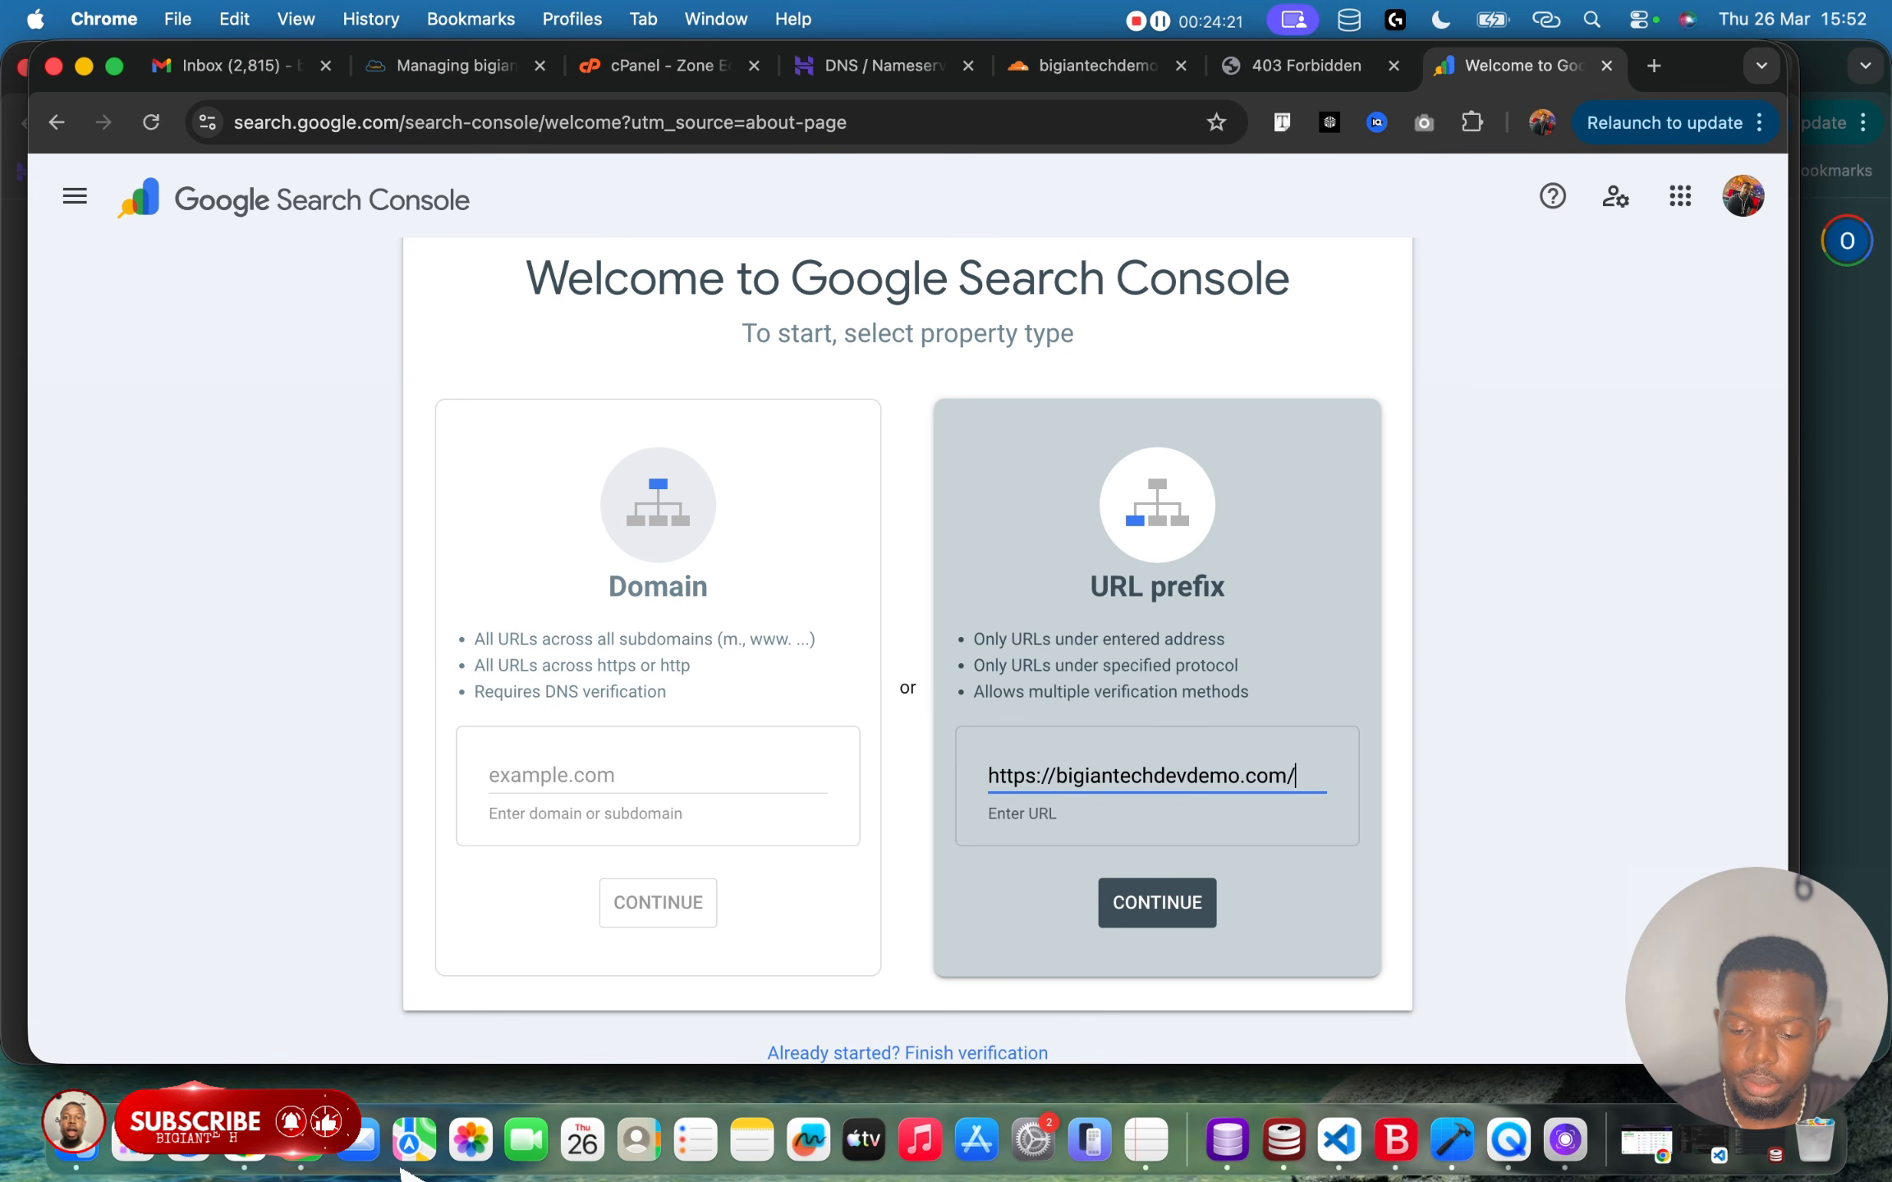
pyautogui.click(1183, 918)
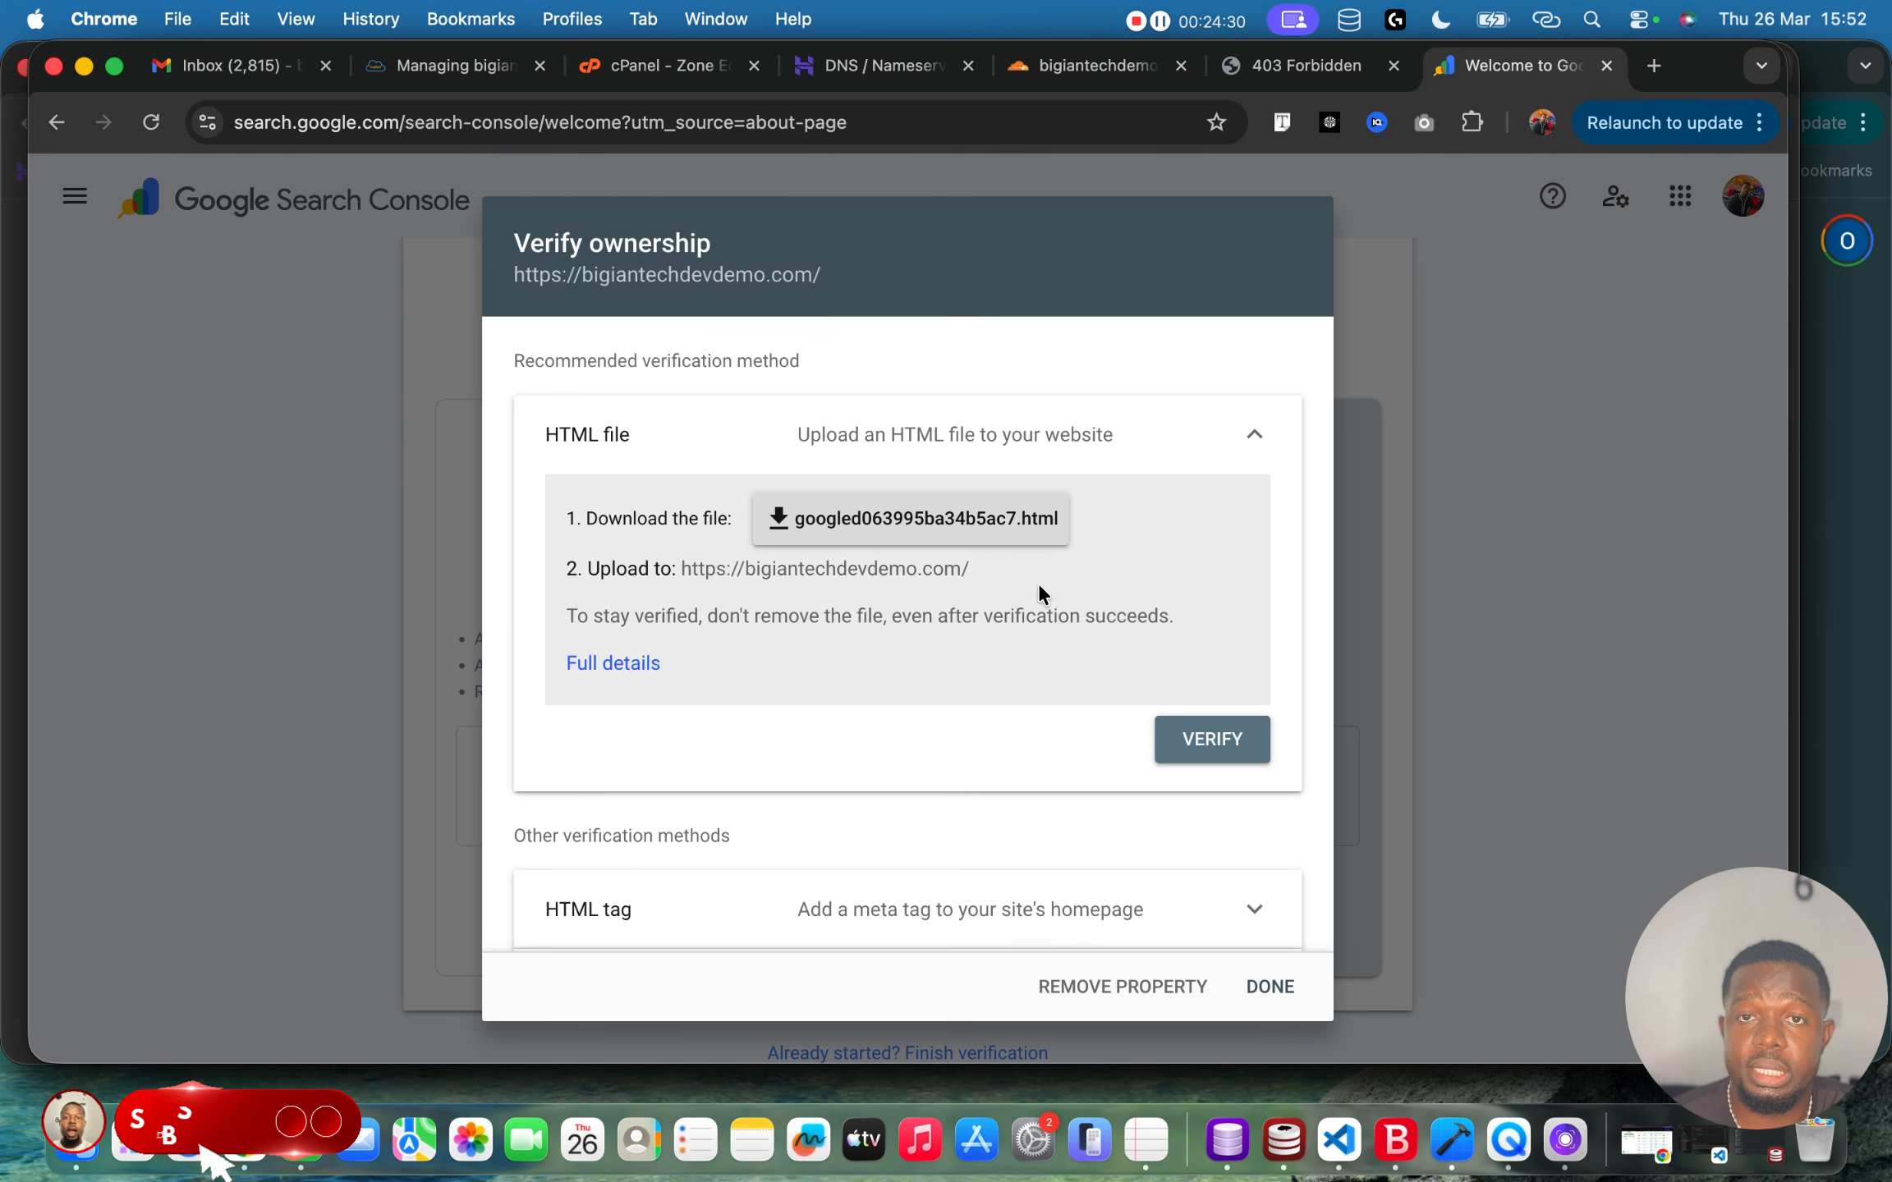
pyautogui.scroll(-5, 1038, 582)
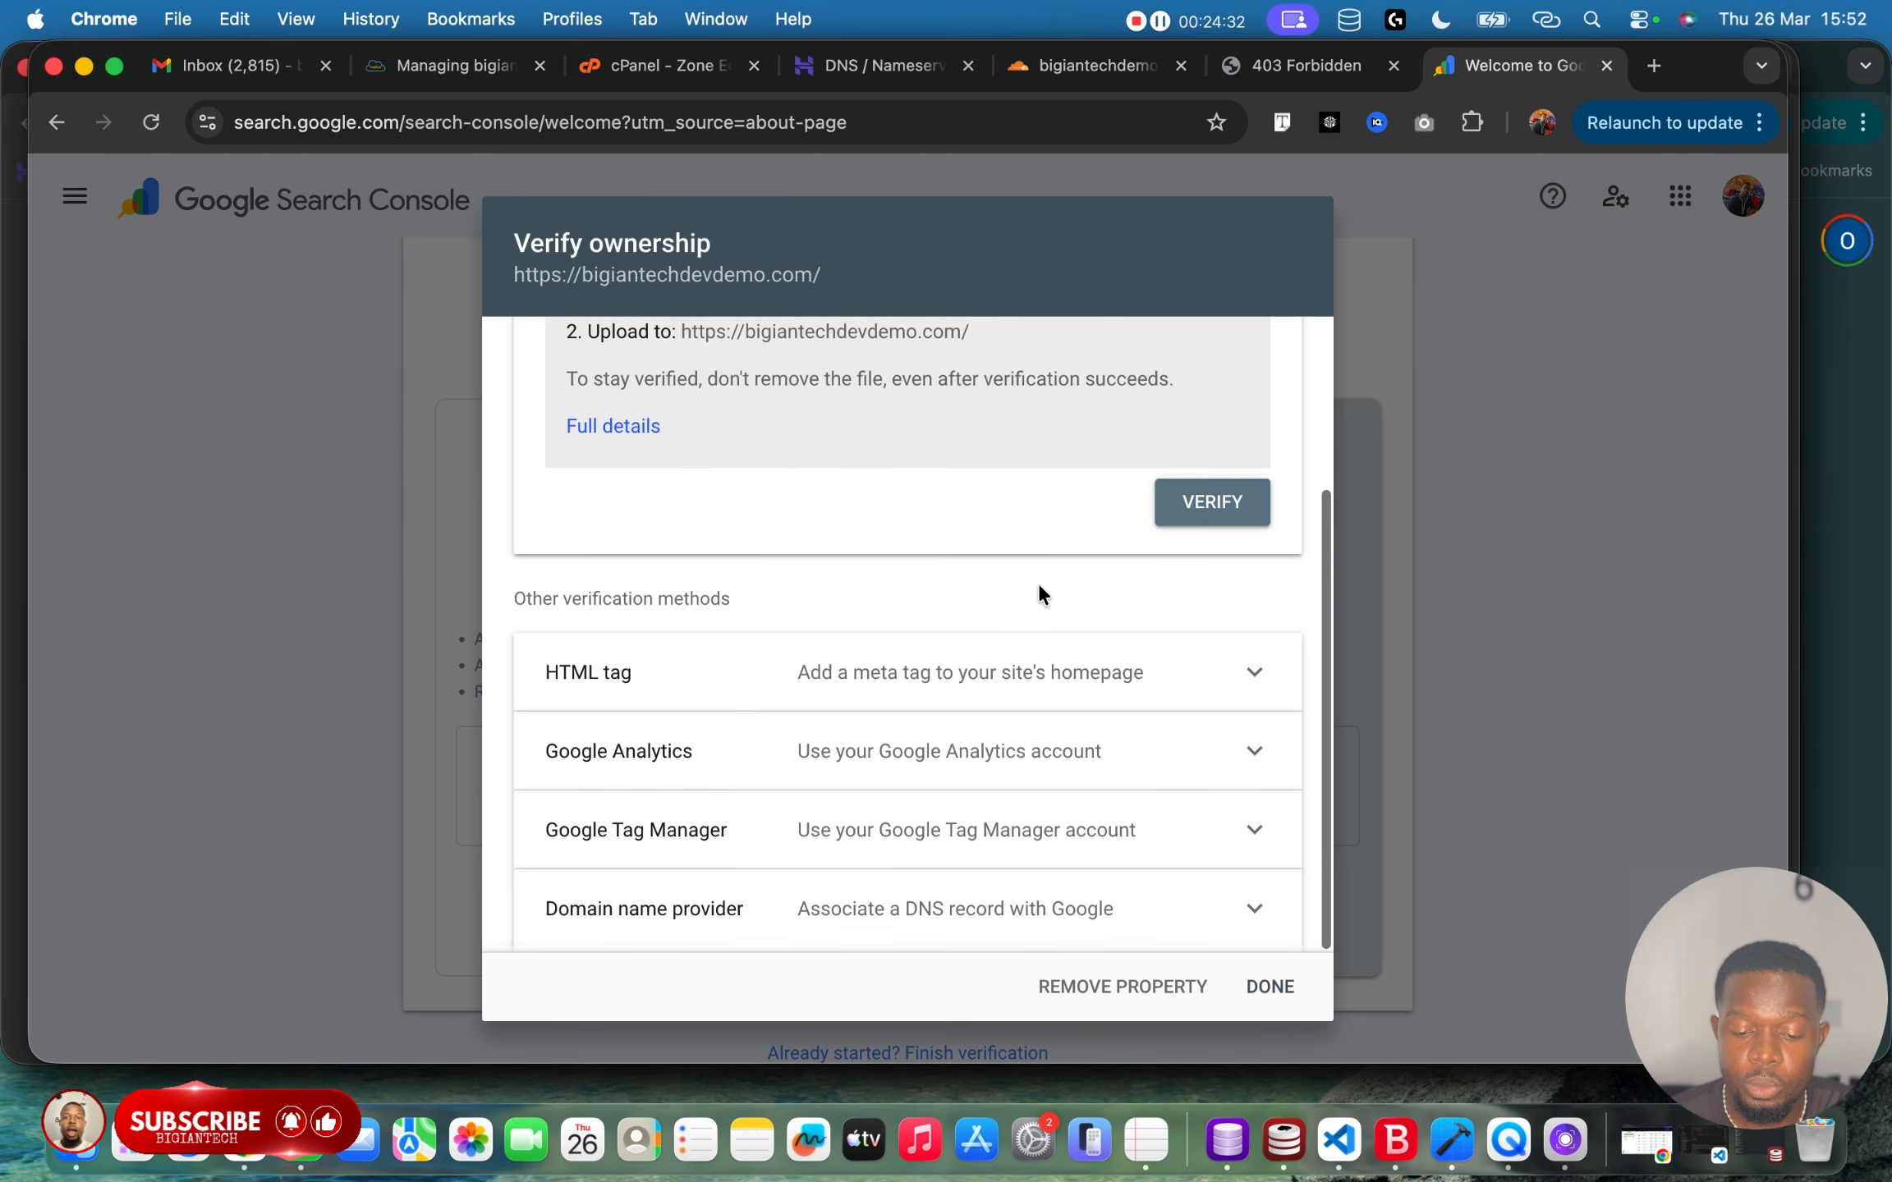
# Try to verify ownership through the domain name provider method for Cloudflare.com, authorizing Google's TXT record for bigiantechdevdemo.com, and dismiss the result.
pyautogui.click(954, 912)
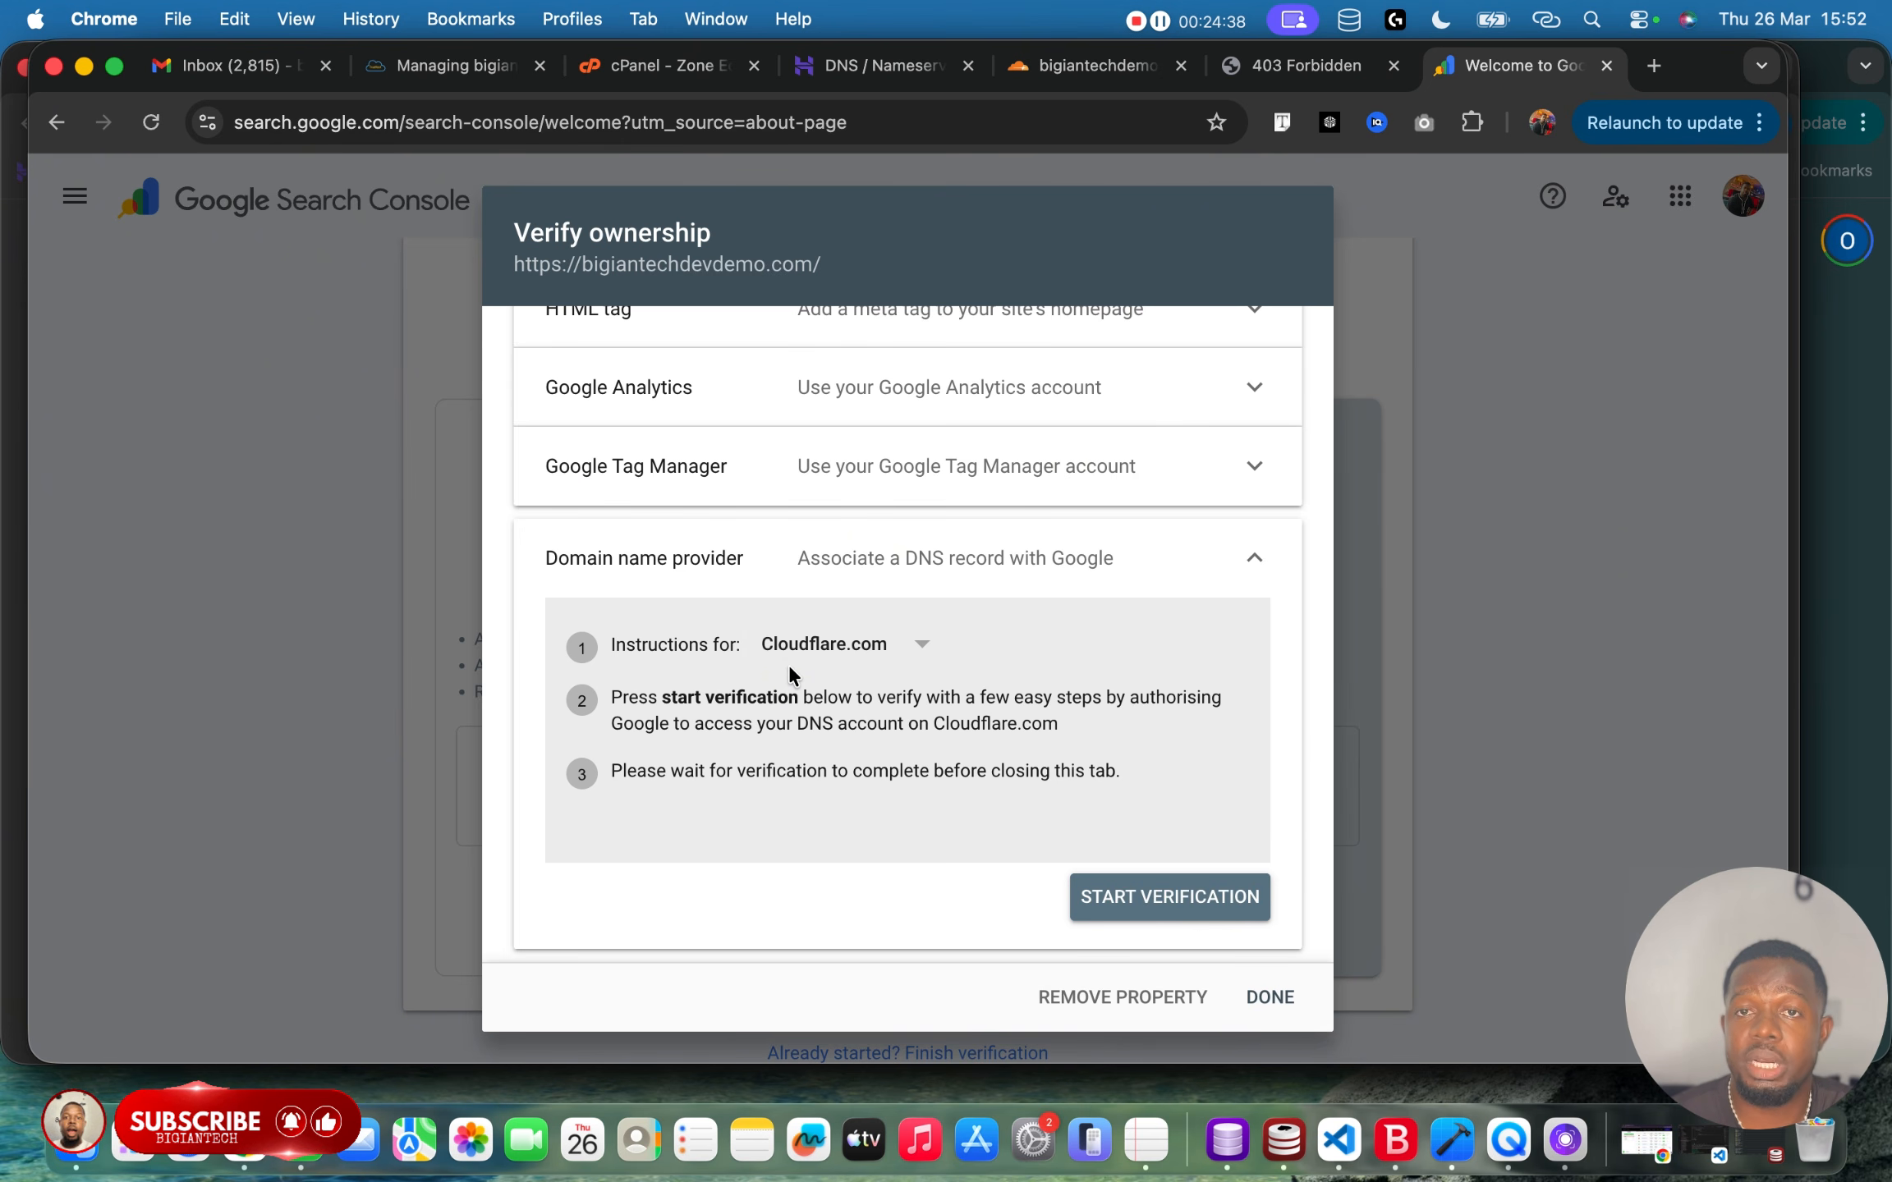
pyautogui.click(1169, 895)
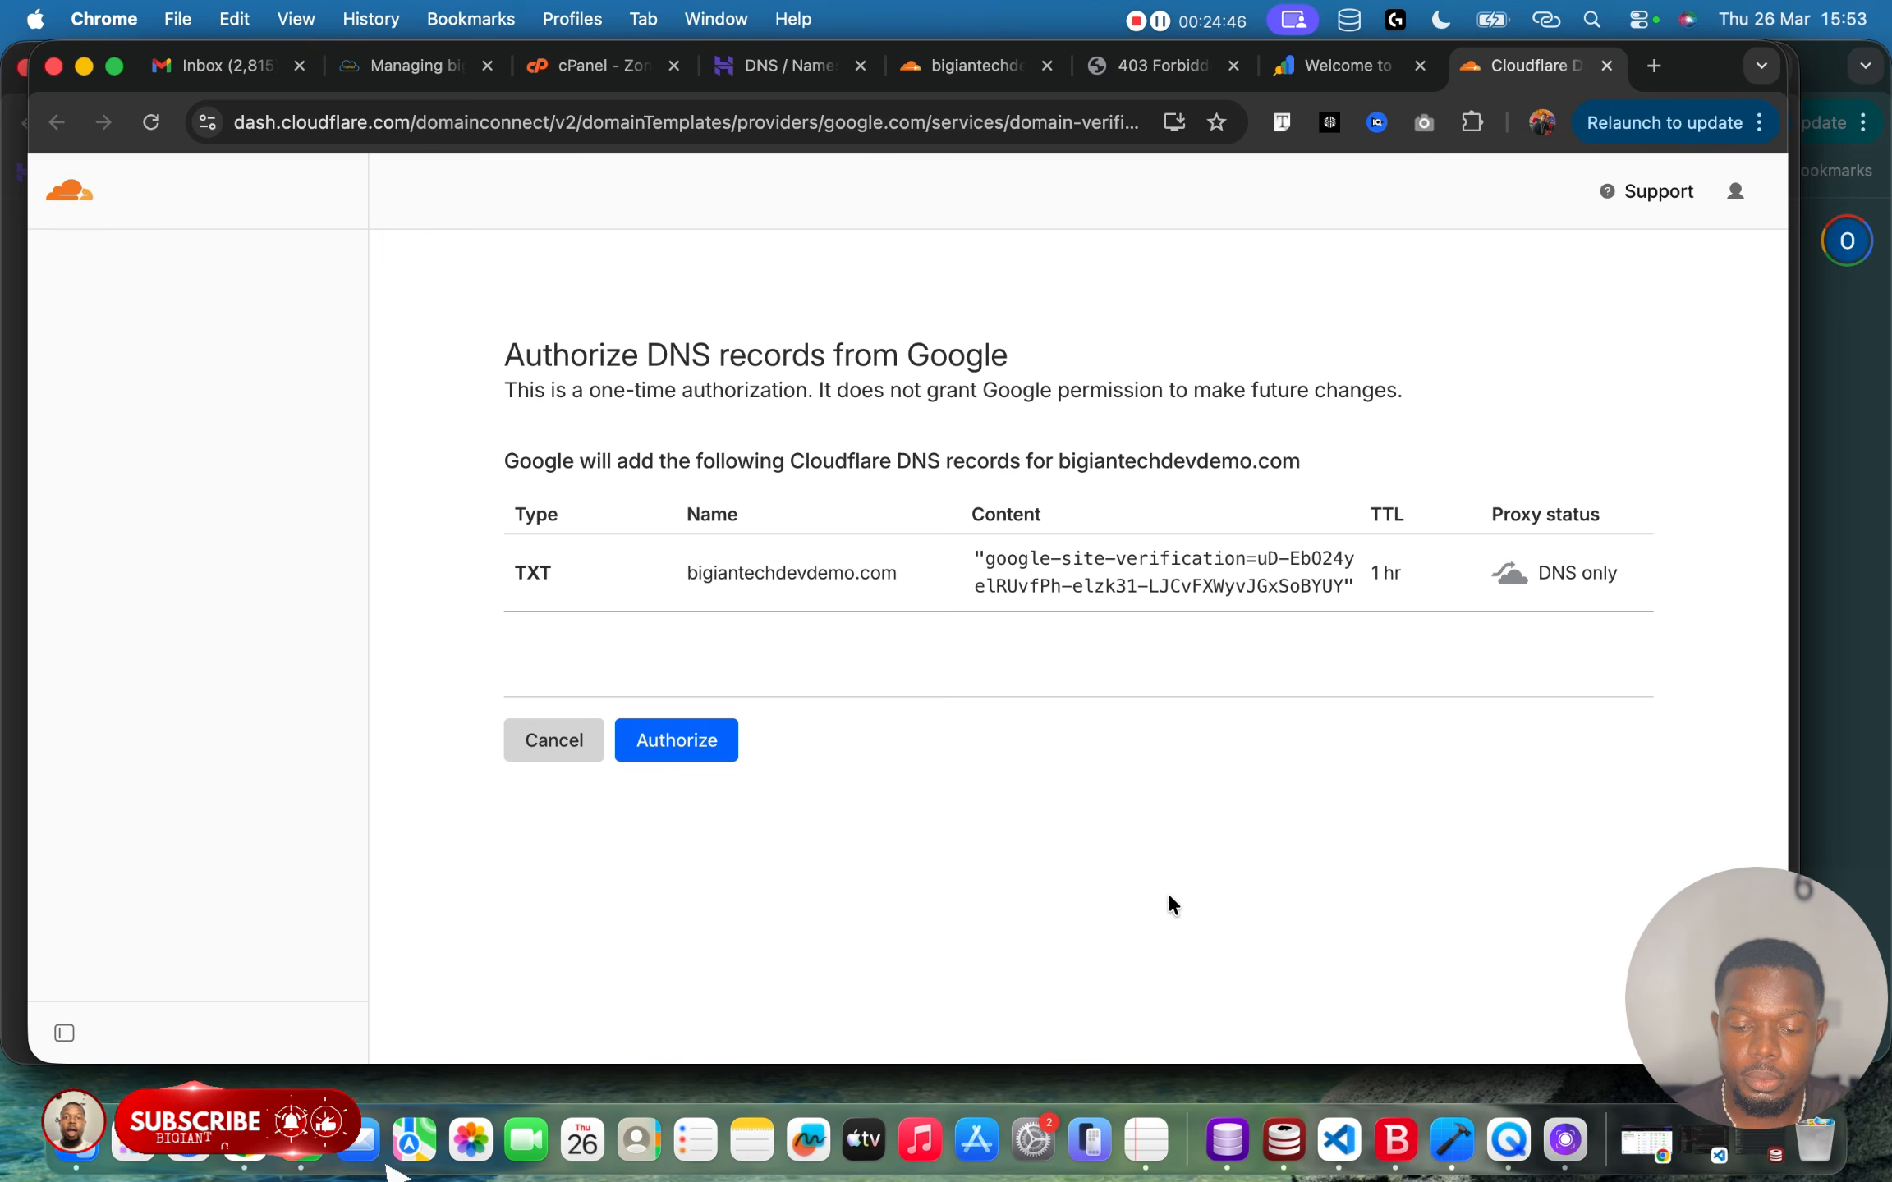
pyautogui.click(697, 735)
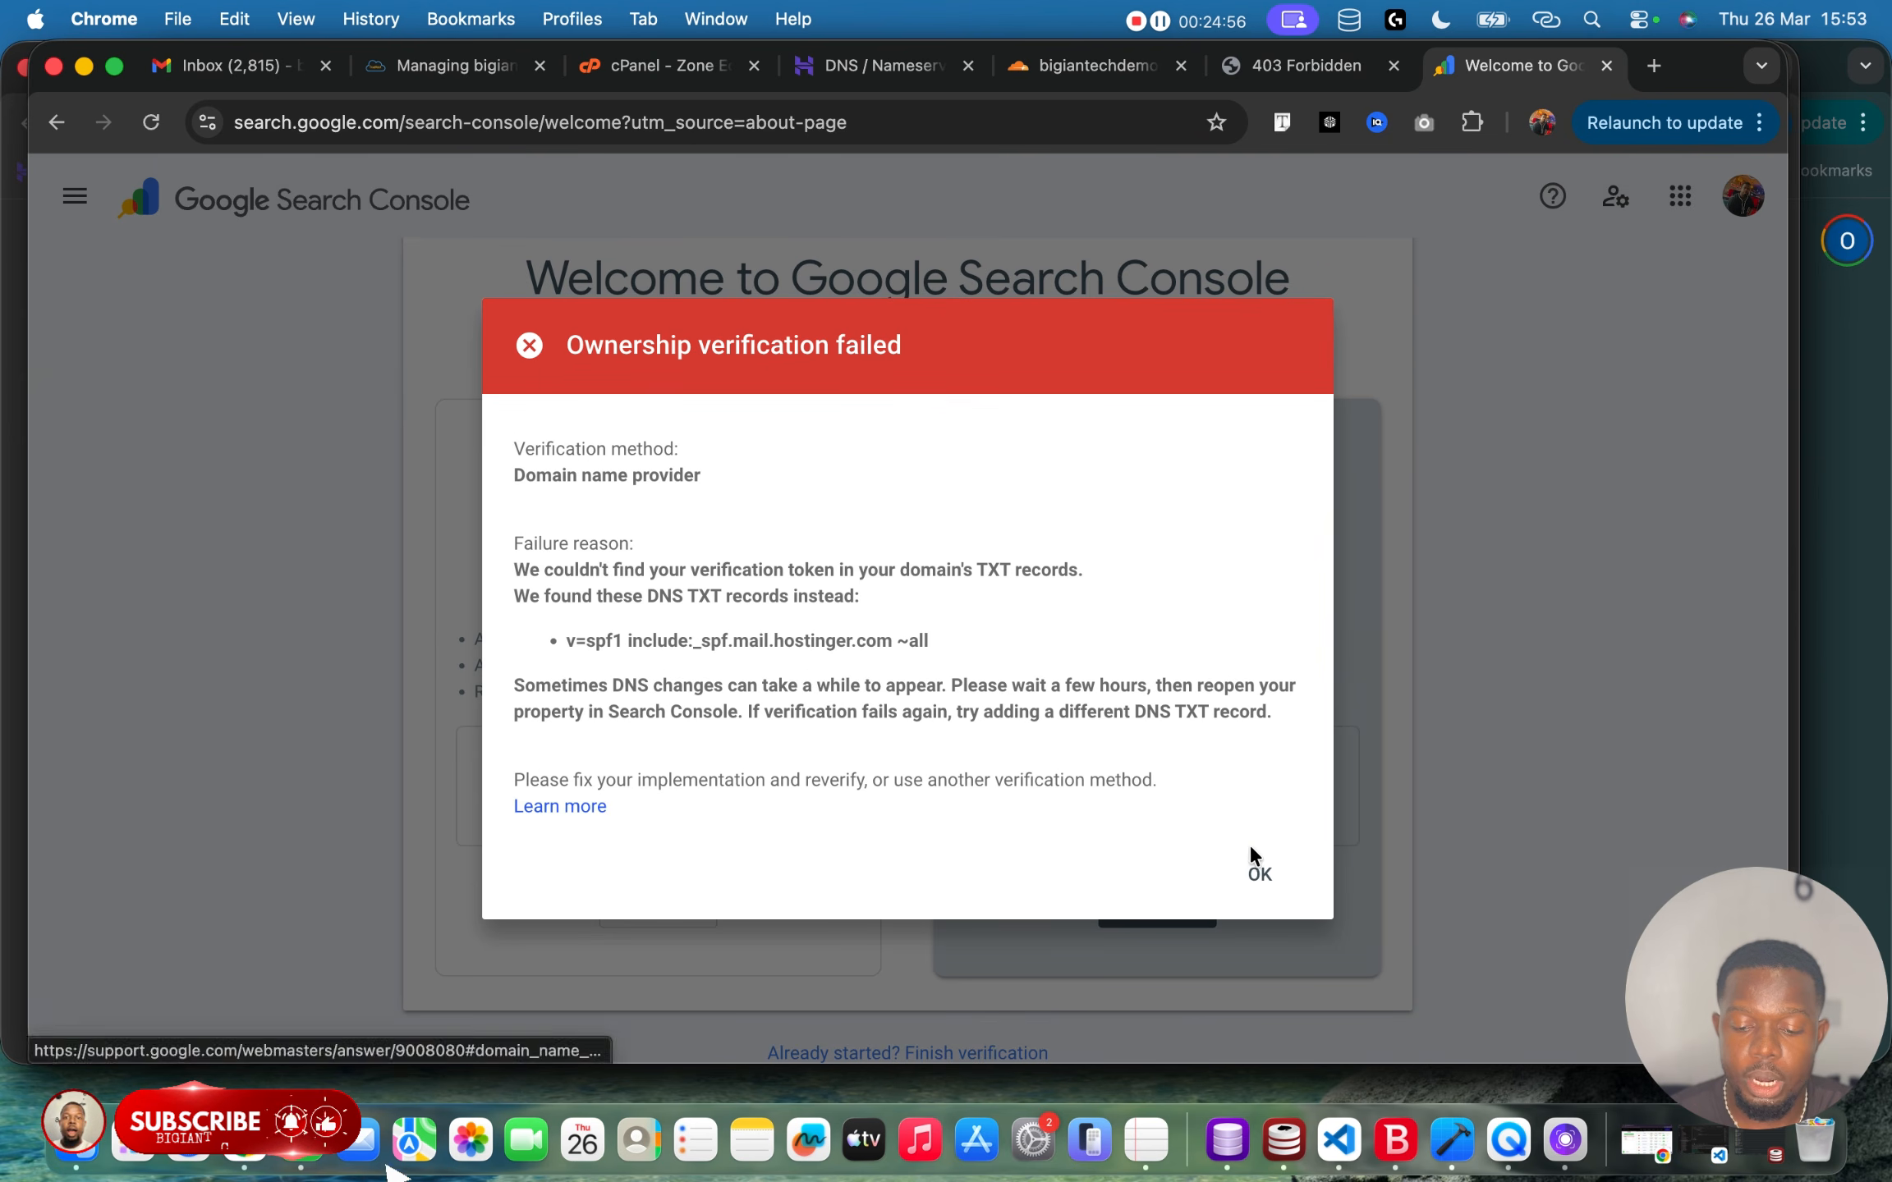
pyautogui.click(1259, 877)
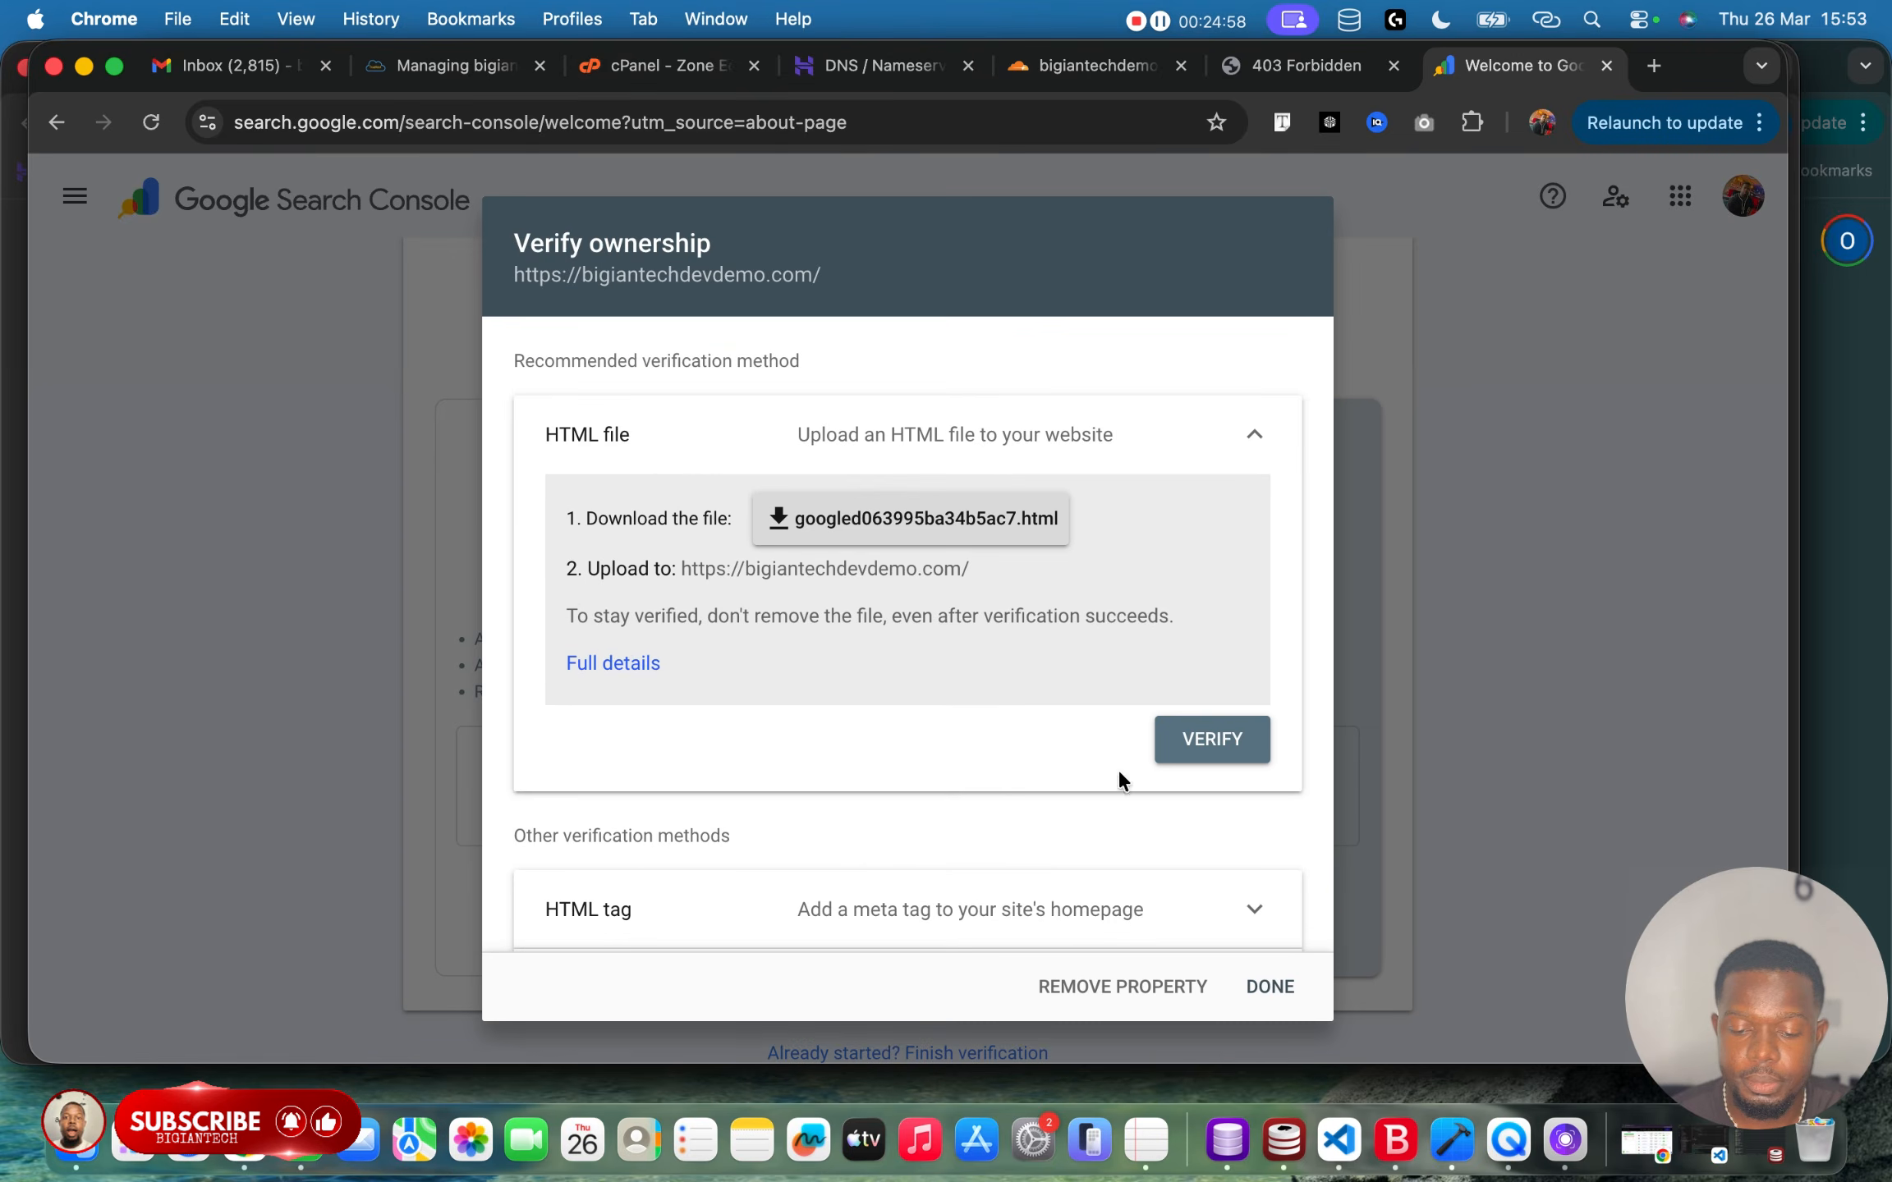
pyautogui.scroll(-3, 1118, 772)
pyautogui.click(1053, 913)
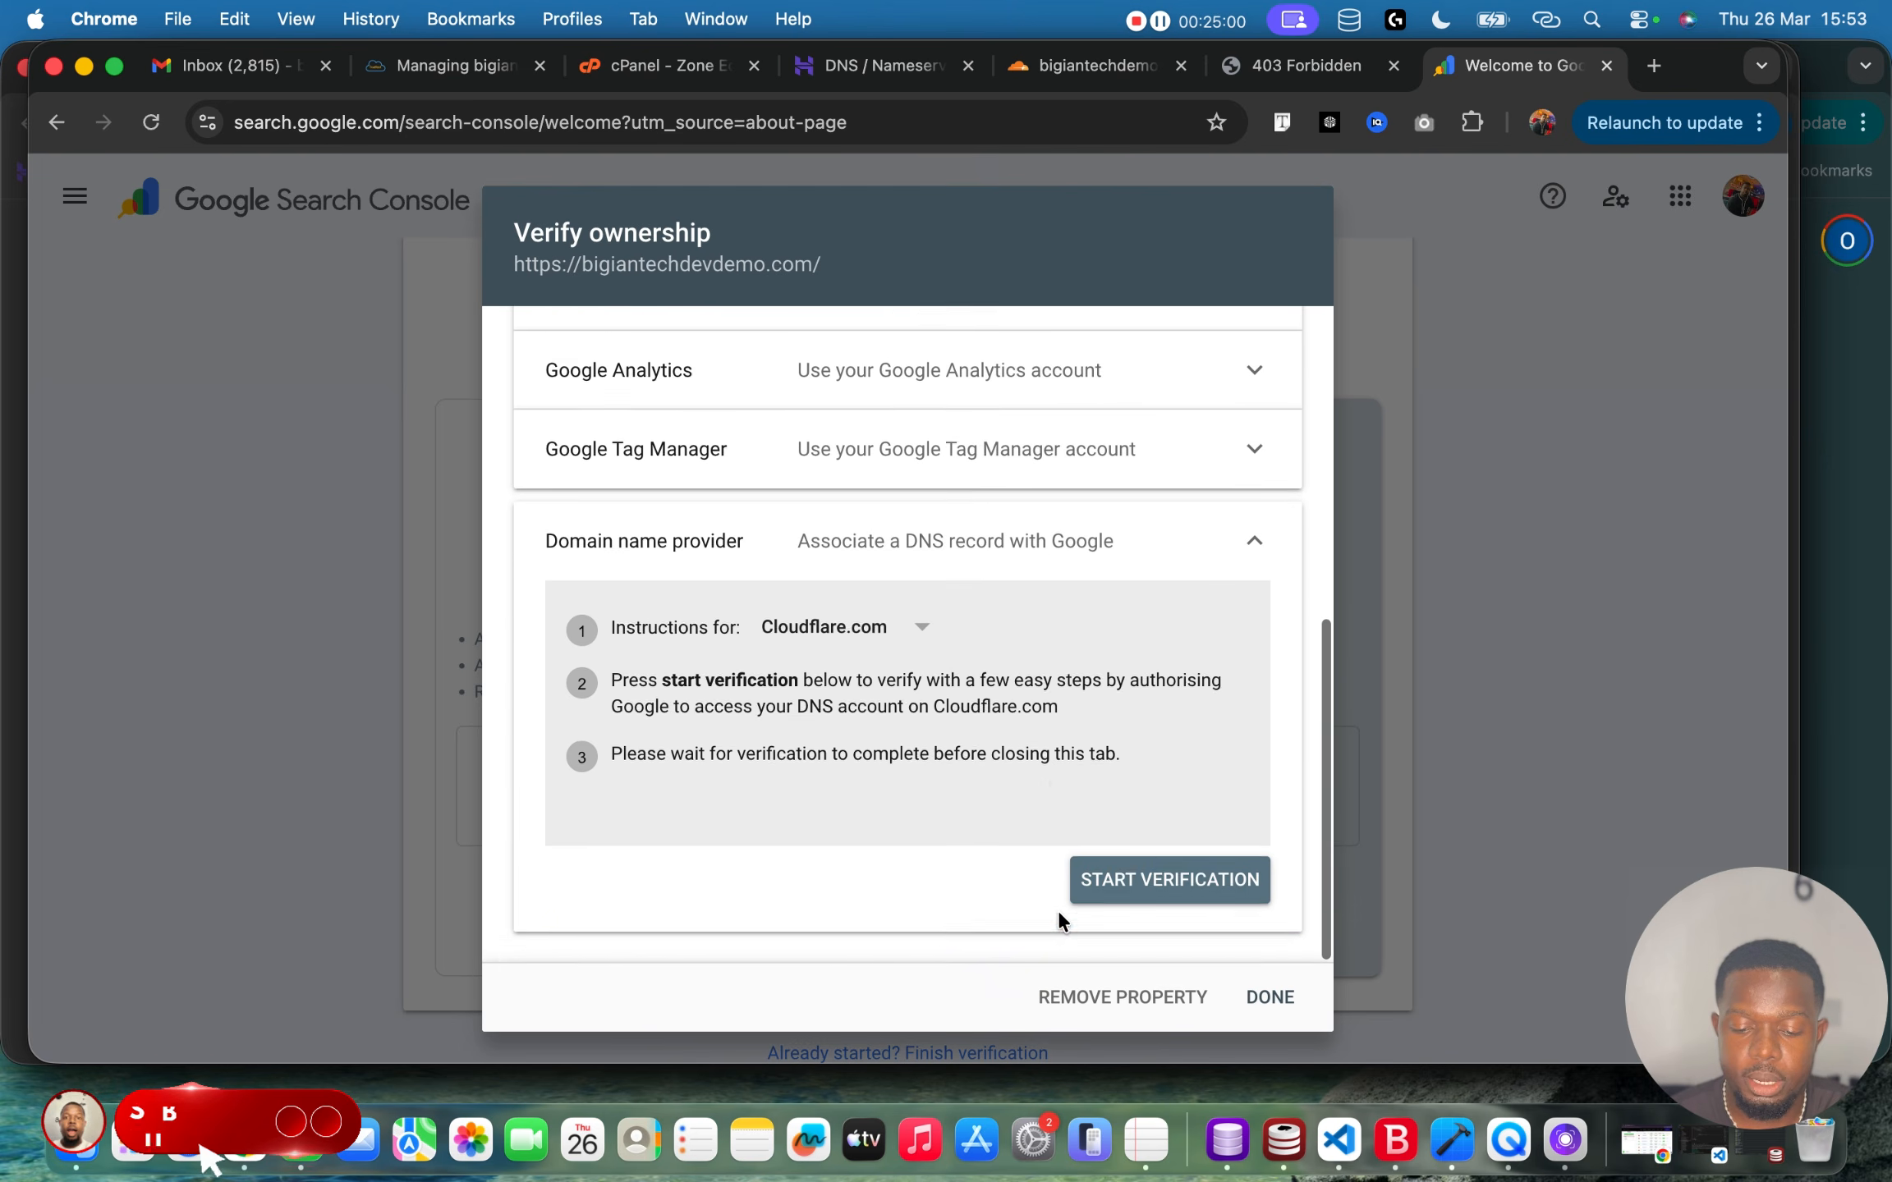
pyautogui.click(1158, 899)
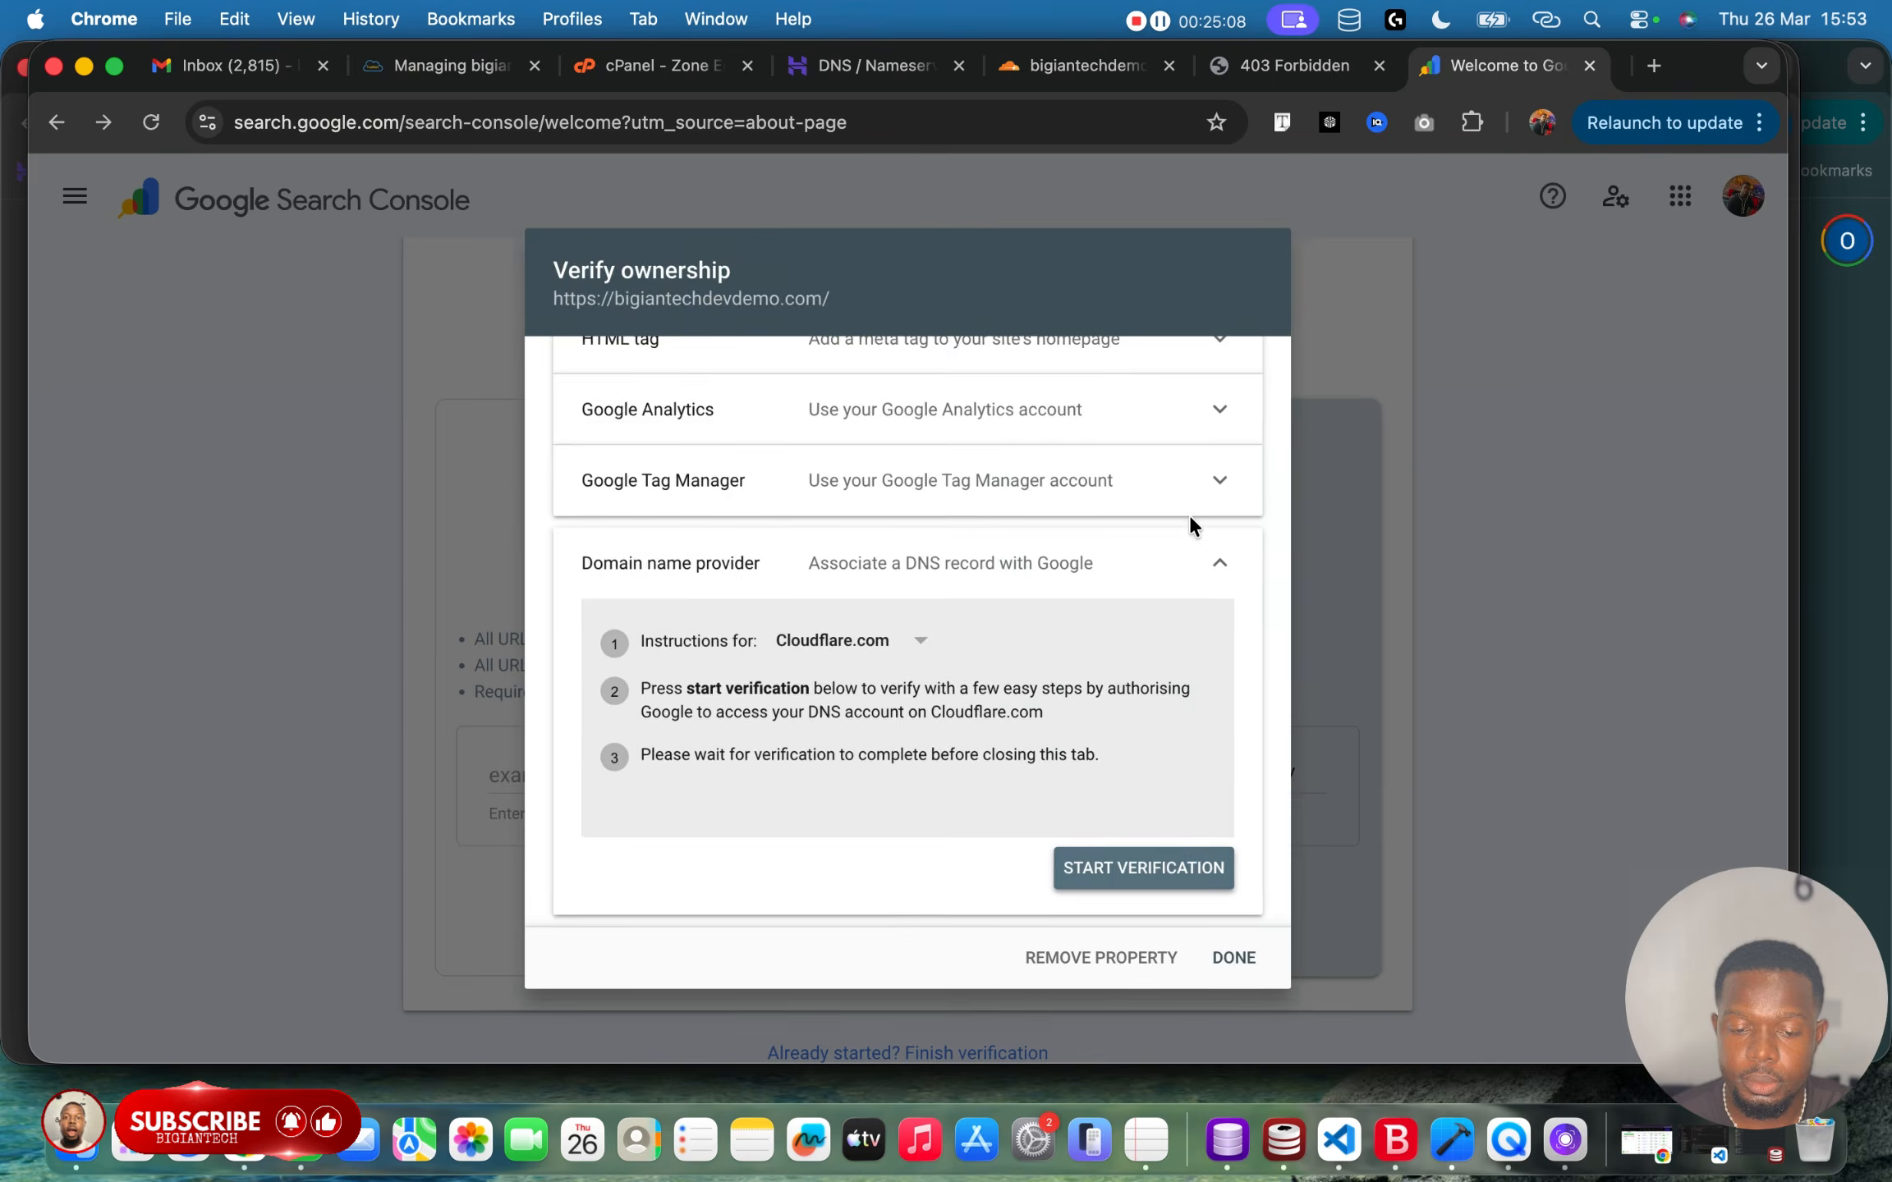
pyautogui.click(1158, 22)
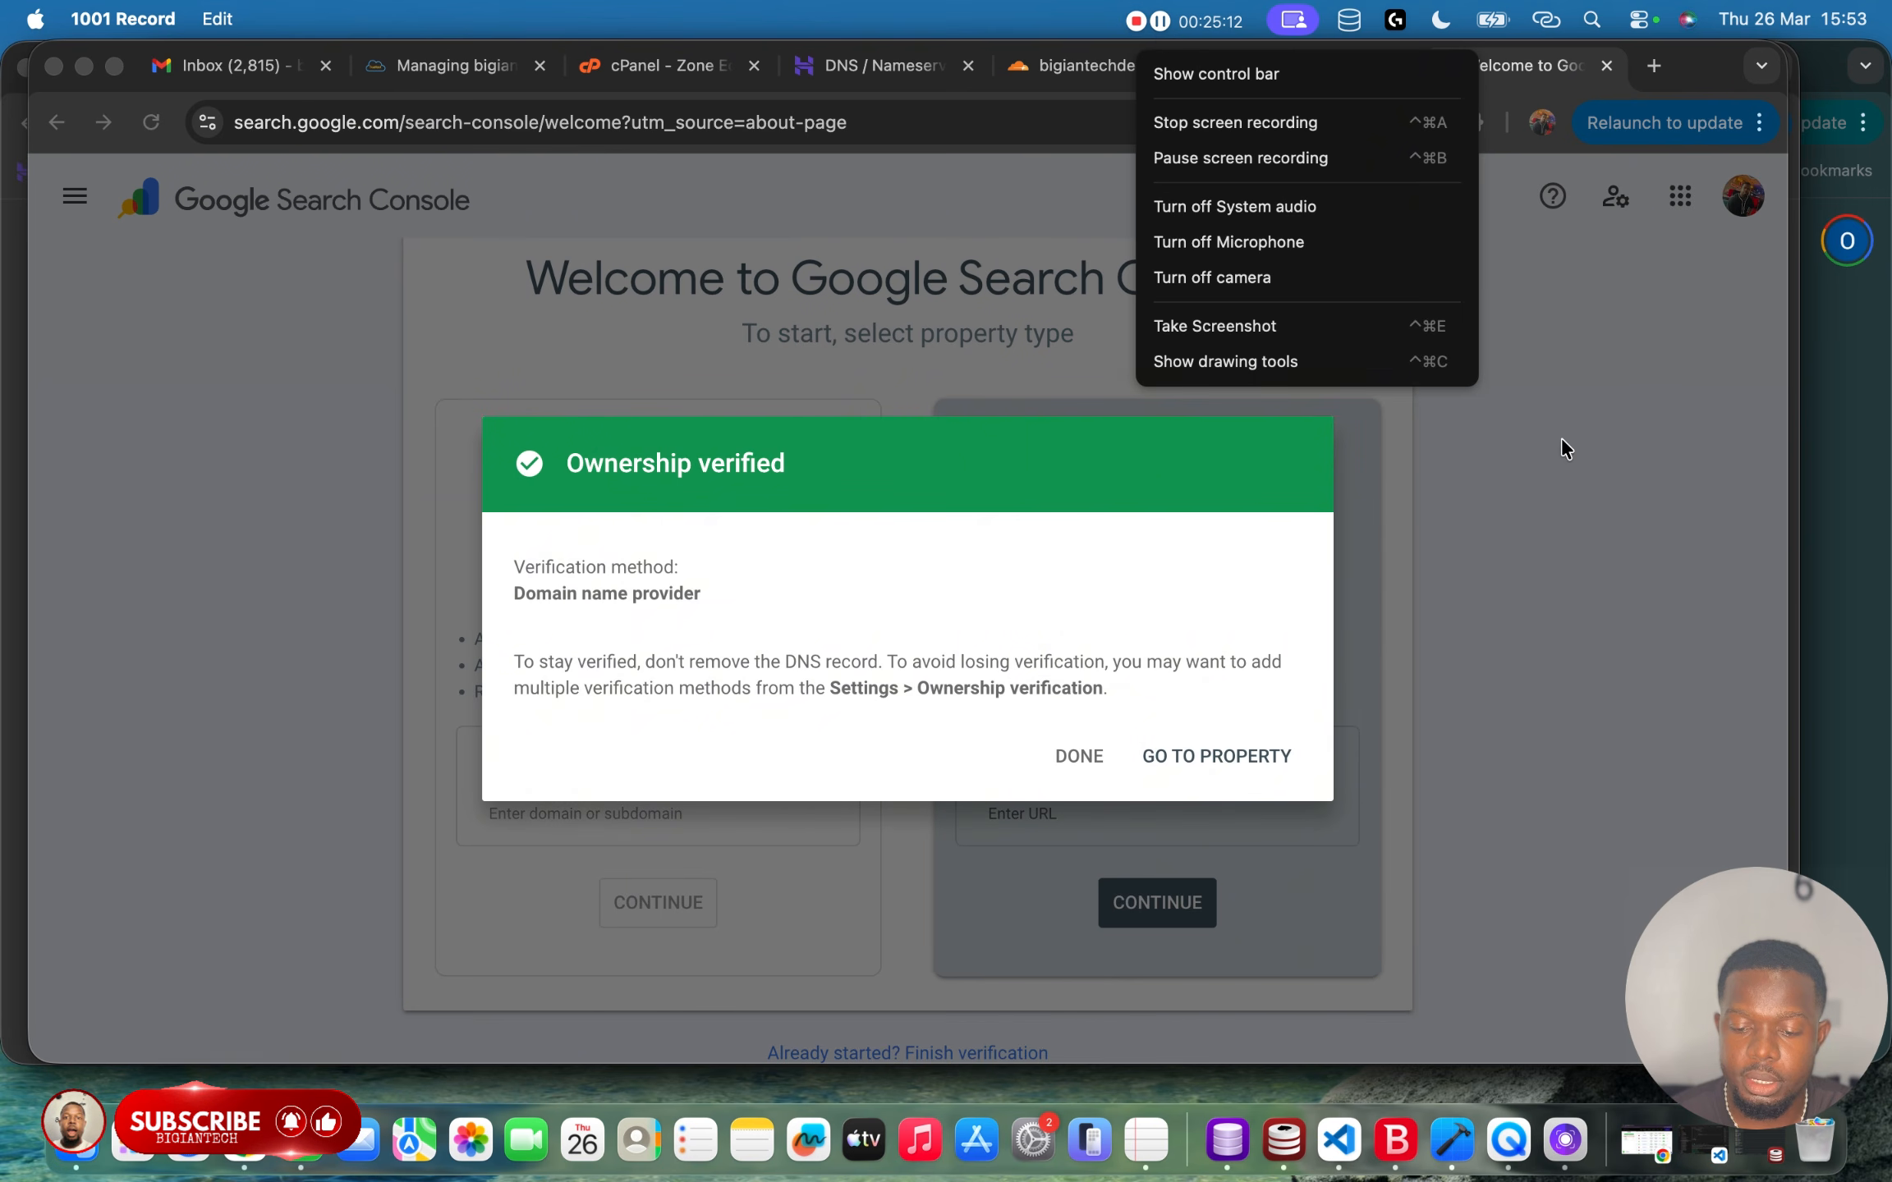
pyautogui.click(1558, 455)
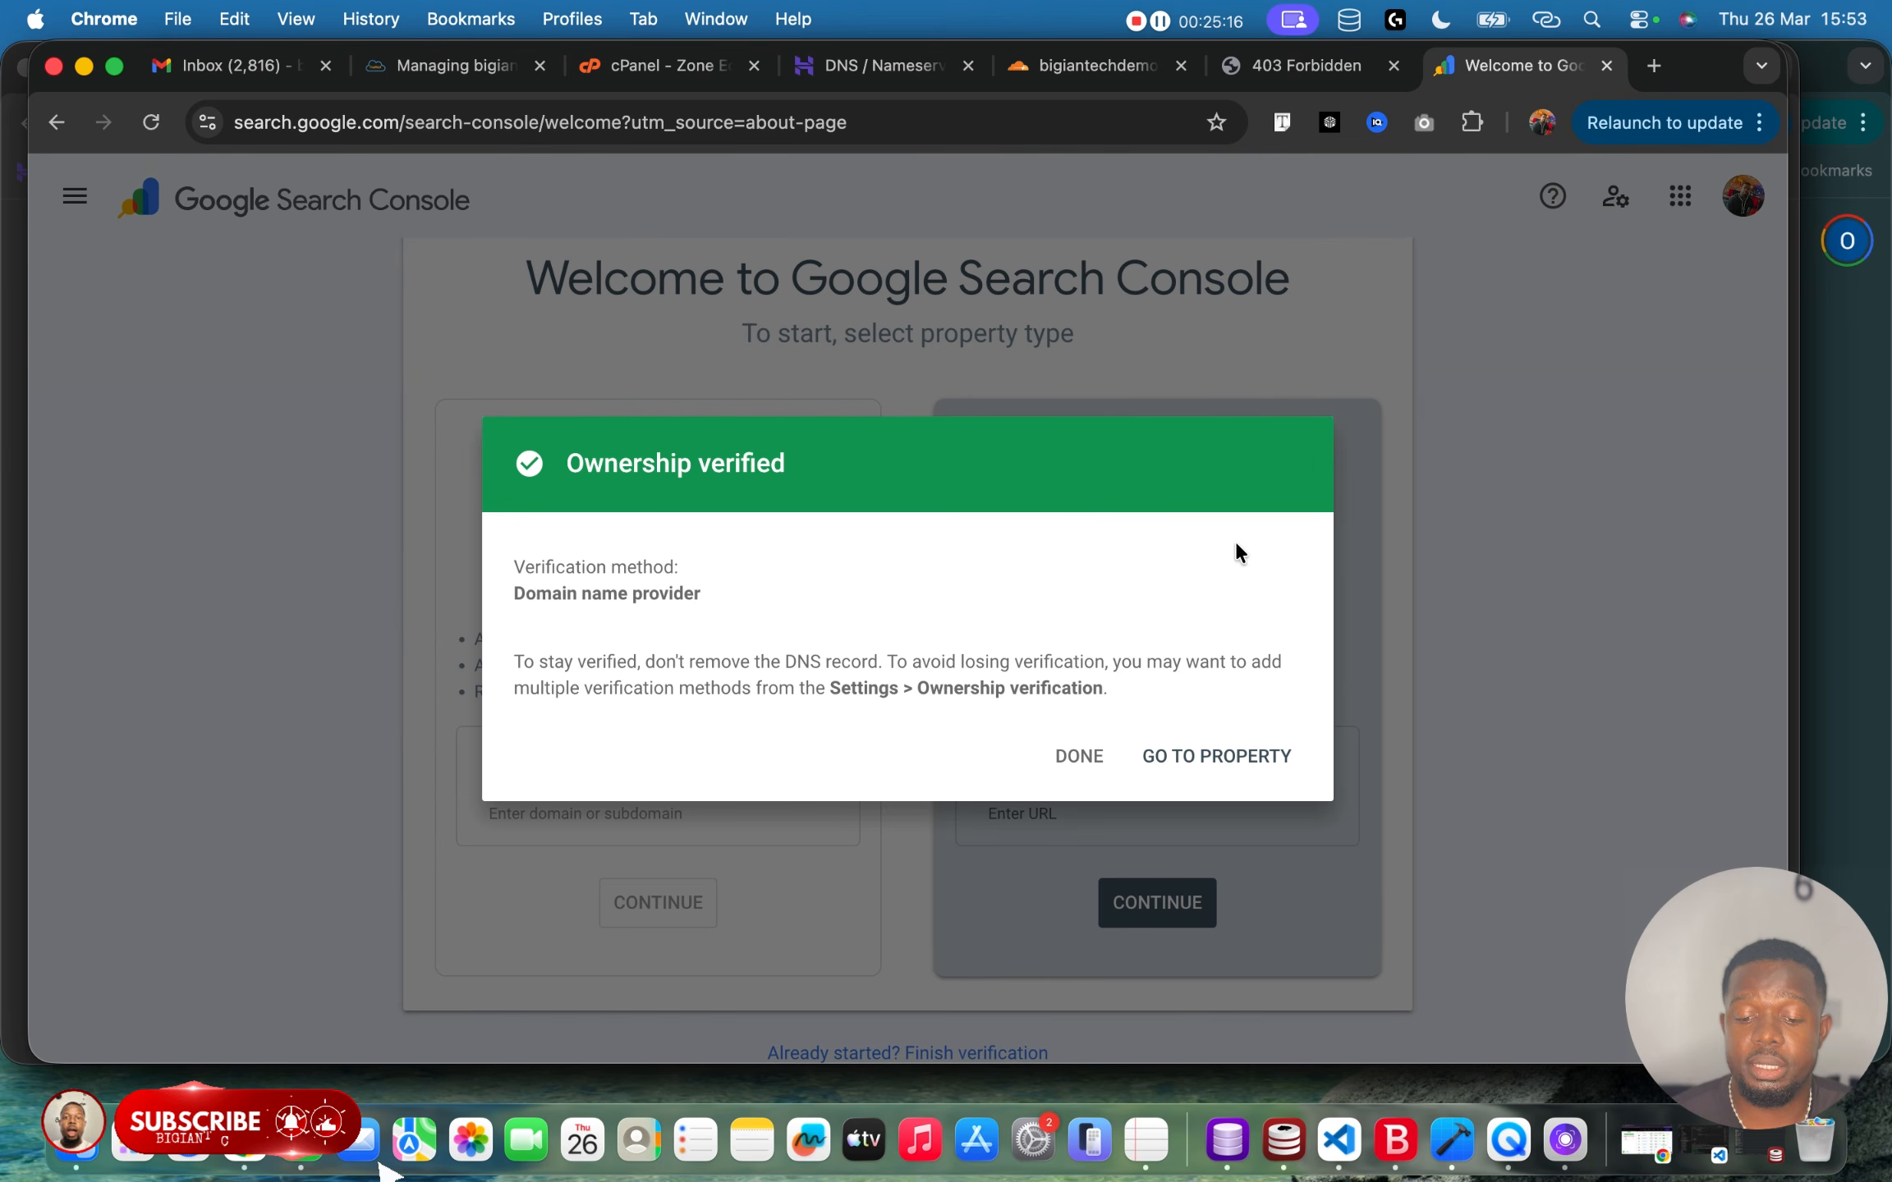
# Open the bigiantechdevdemo.com property overview in Search Console and return to the bigiantechdemo.com.ng overview in Cloudflare.
pyautogui.click(1210, 757)
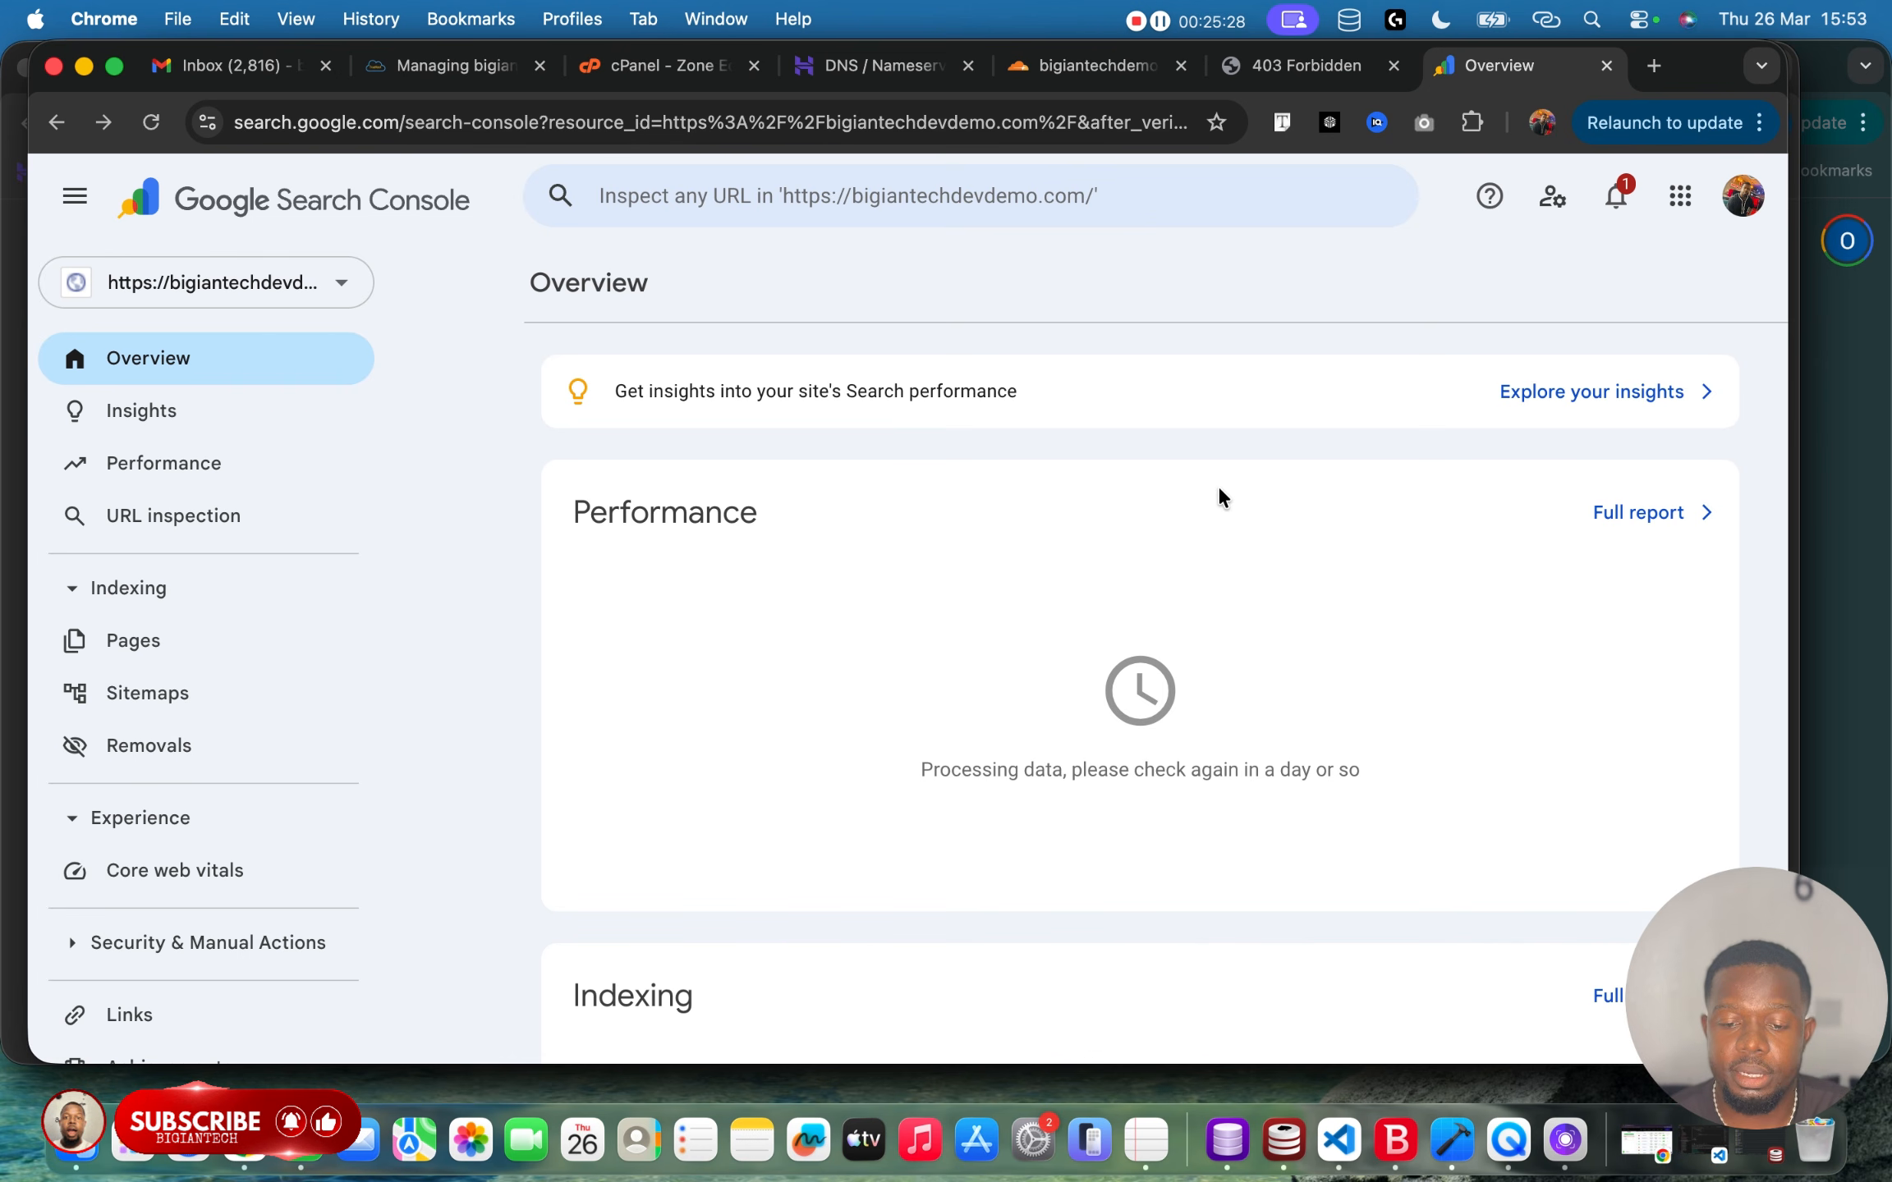
pyautogui.click(1096, 65)
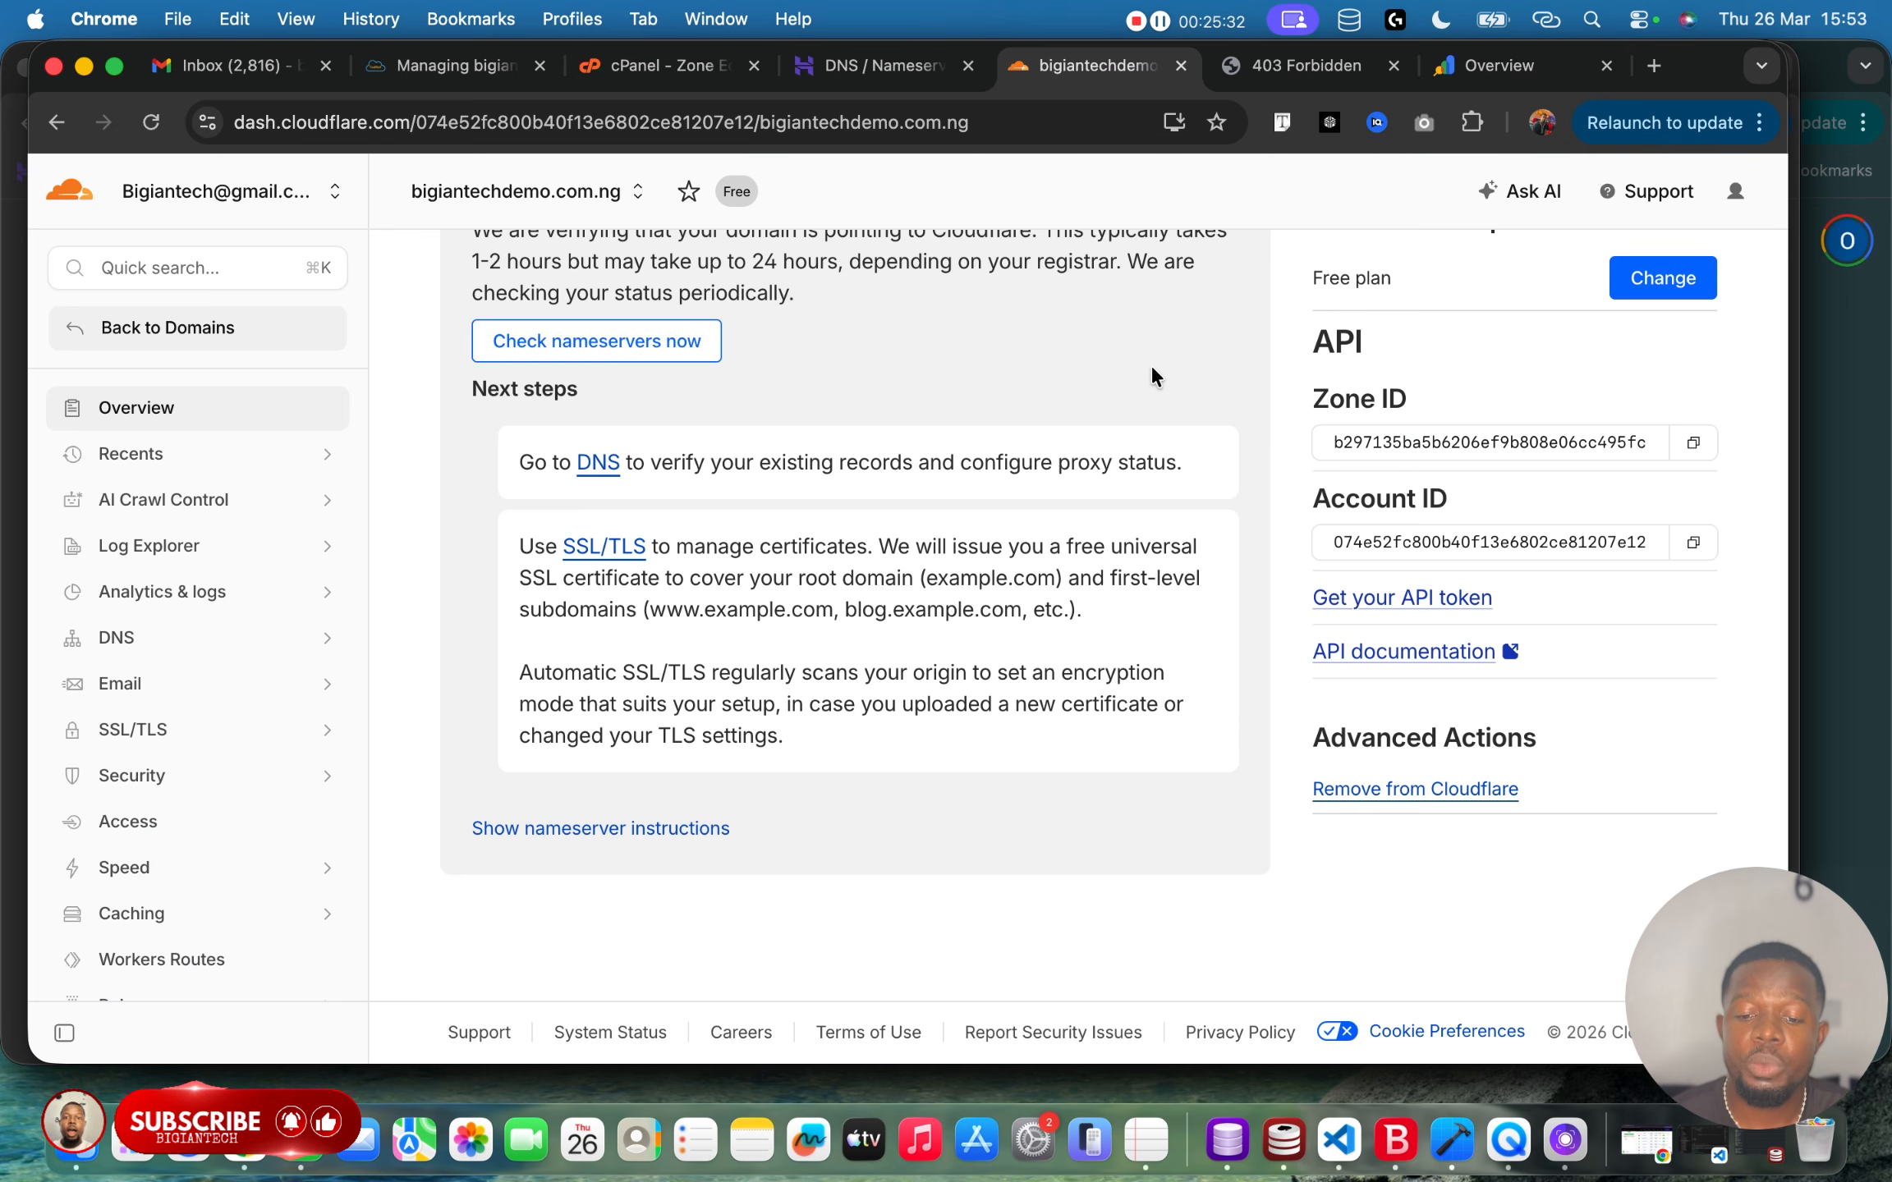